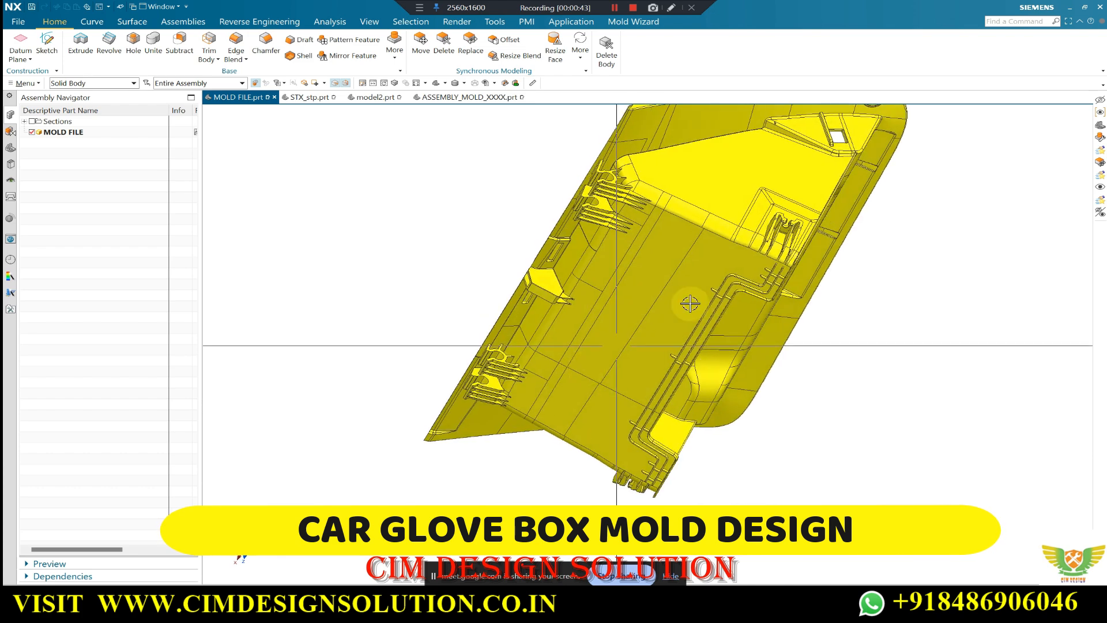
Start a Slope analysis and select all faces of the glove box body as the target.
scroll(744, 260, down, 5)
middle_drag(752, 374, 594, 202)
scroll(640, 217, up, 3)
scroll(640, 216, down, 3)
middle_drag(668, 270, 373, 200)
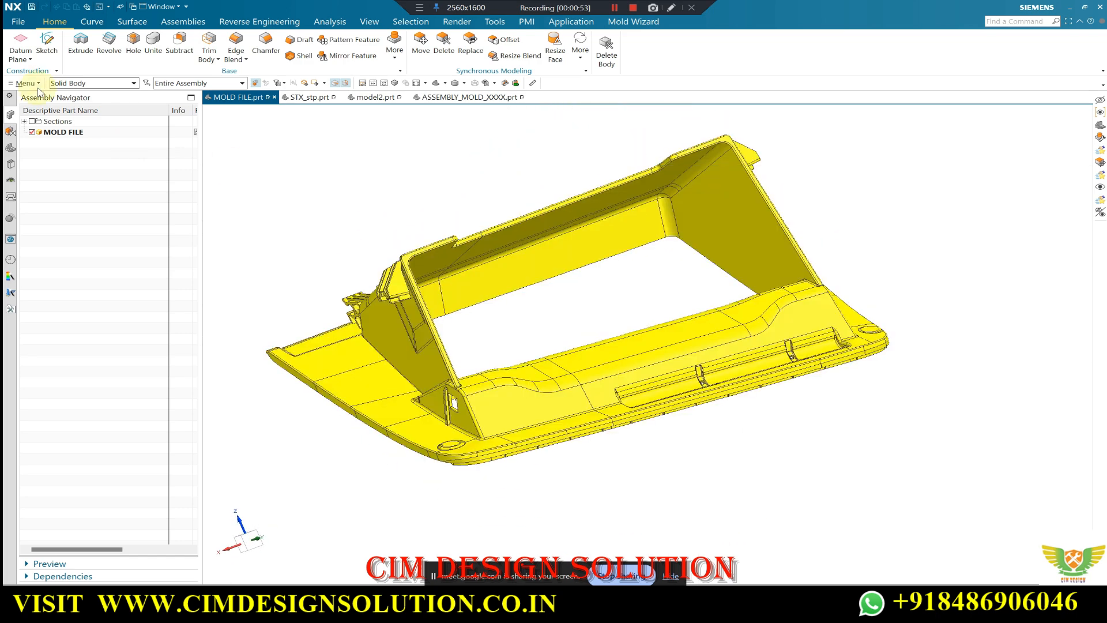
click(41, 190)
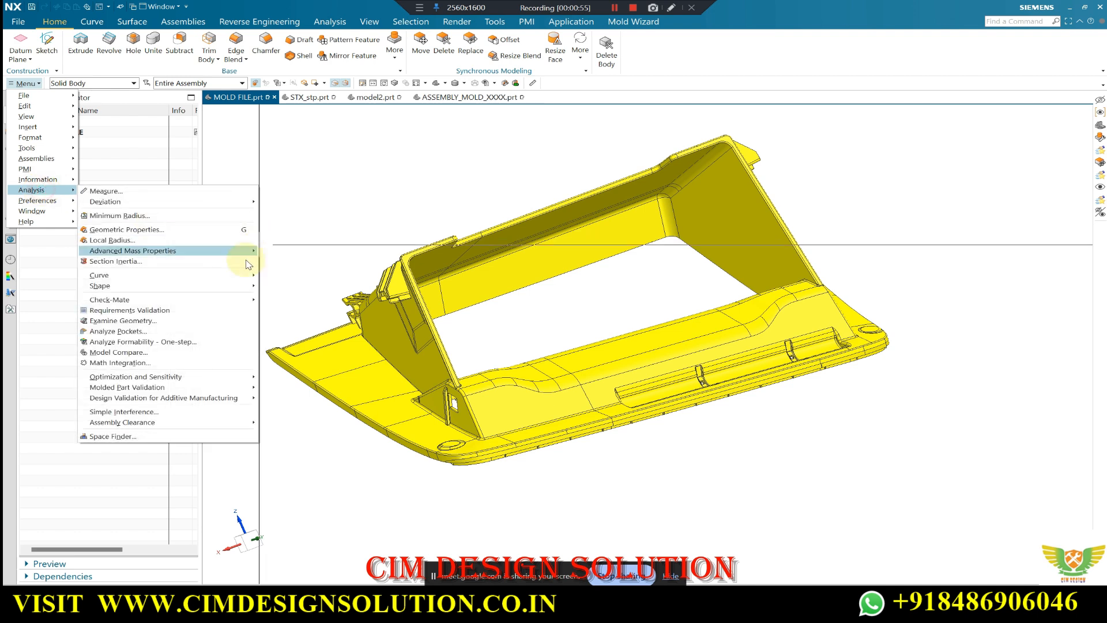
click(131, 285)
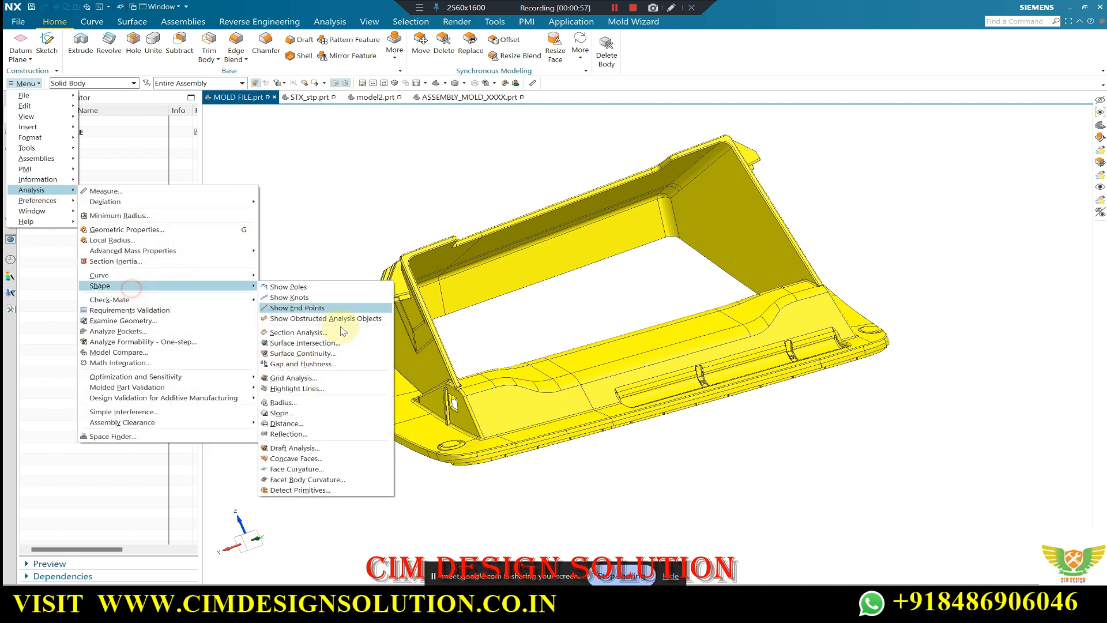
click(280, 413)
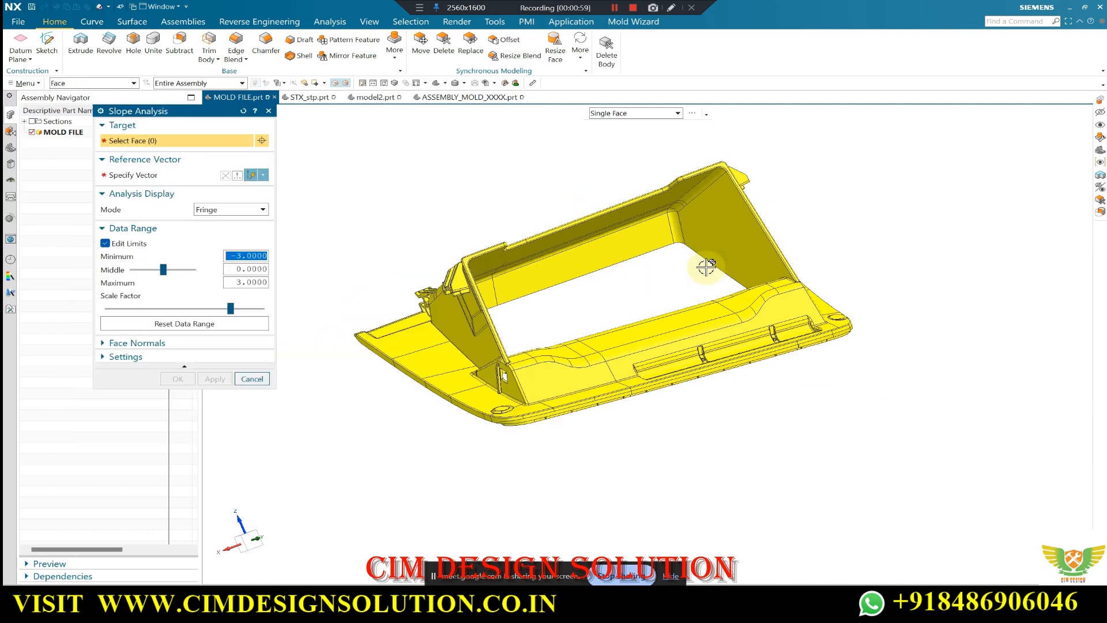
scroll(705, 267, down, 2)
drag(837, 157, 427, 416)
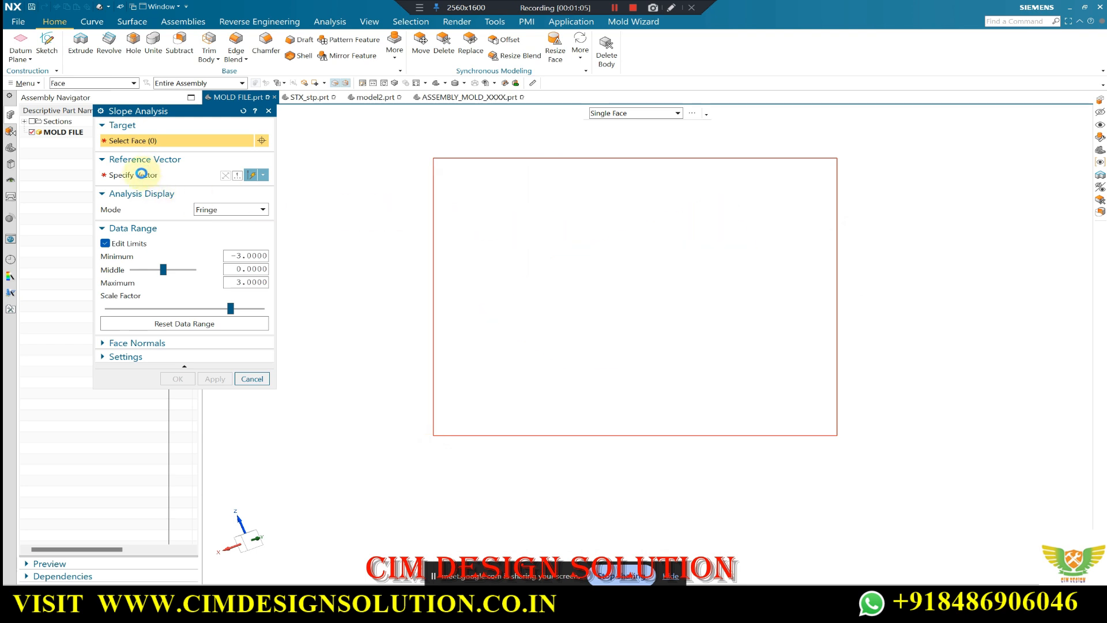
Set the Z direction as the slope analysis reference vector and run the Fringe display.
click(143, 176)
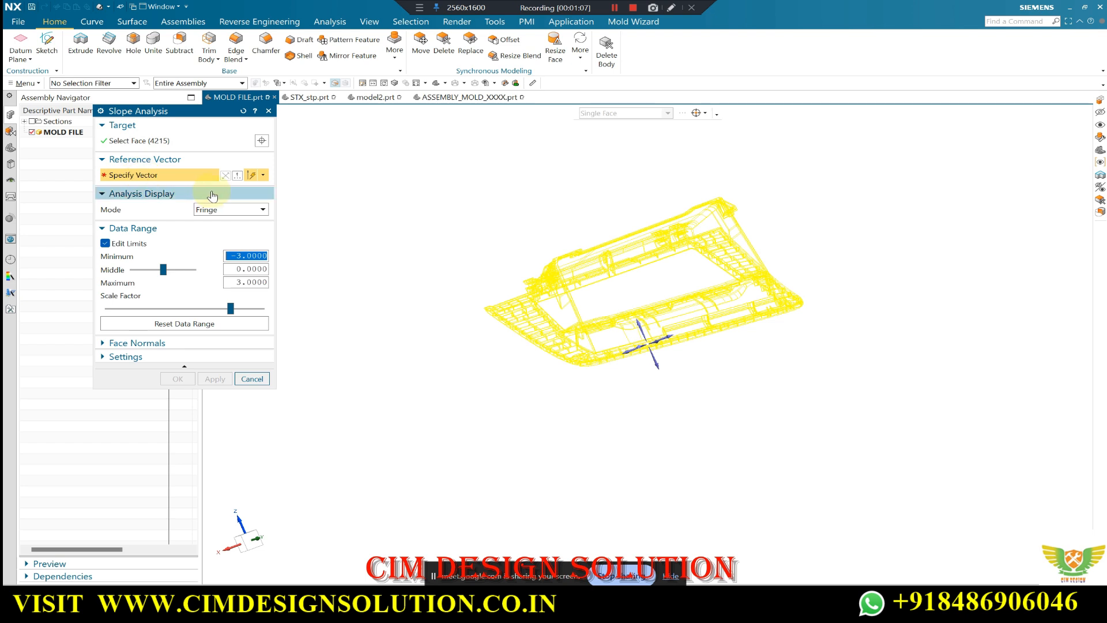
middle_drag(714, 422, 641, 327)
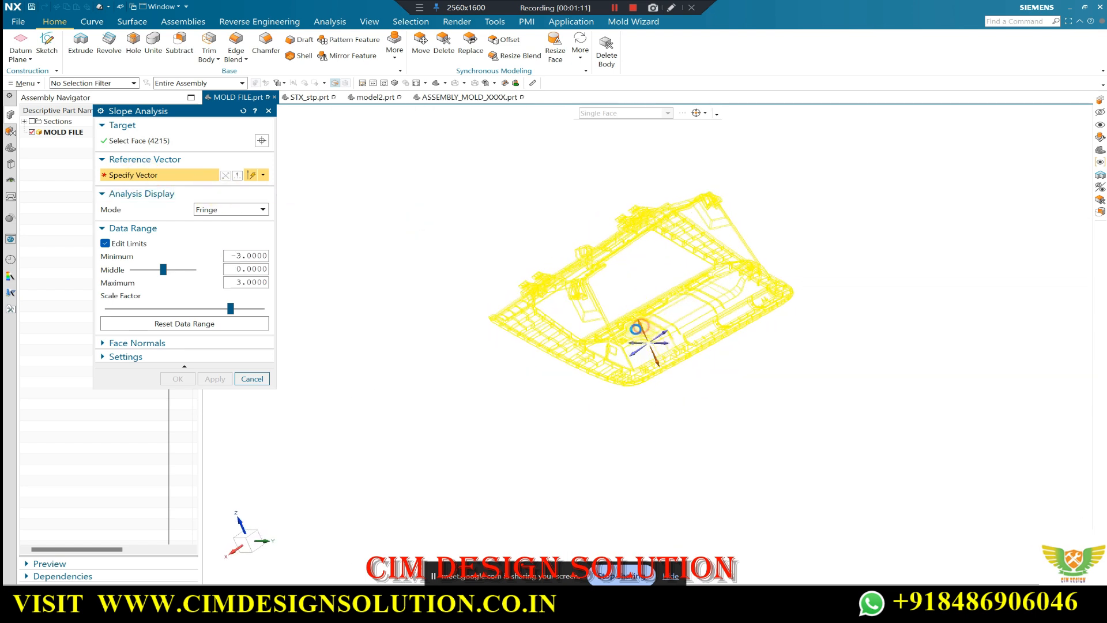
click(254, 379)
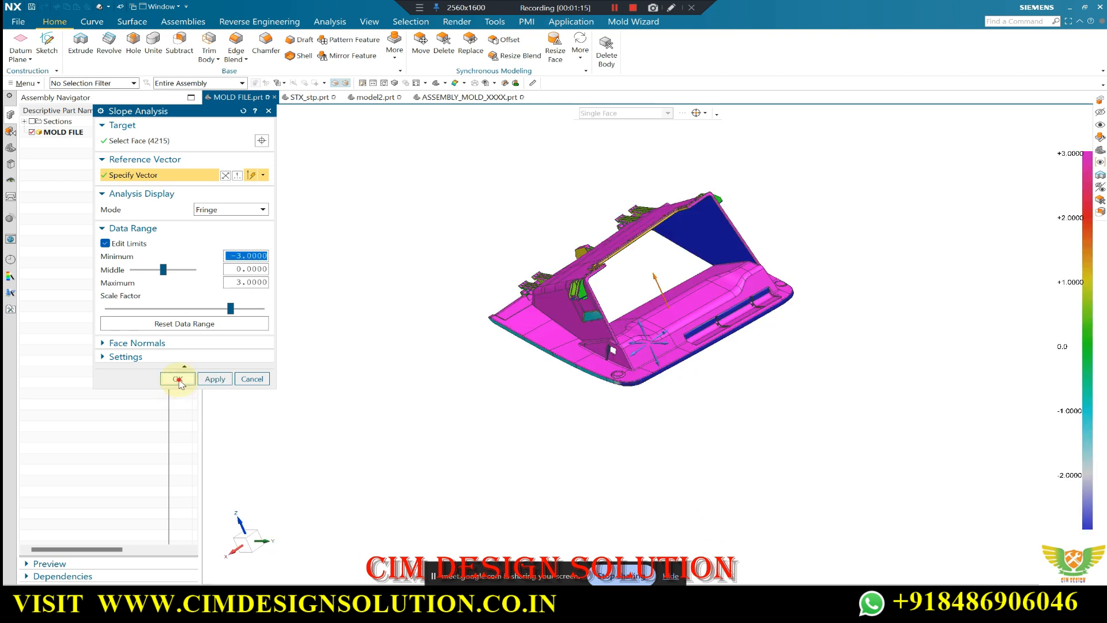
click(178, 379)
mouse_move(452, 314)
middle_down()
mouse_move(751, 230)
mouse_move(808, 287)
middle_up()
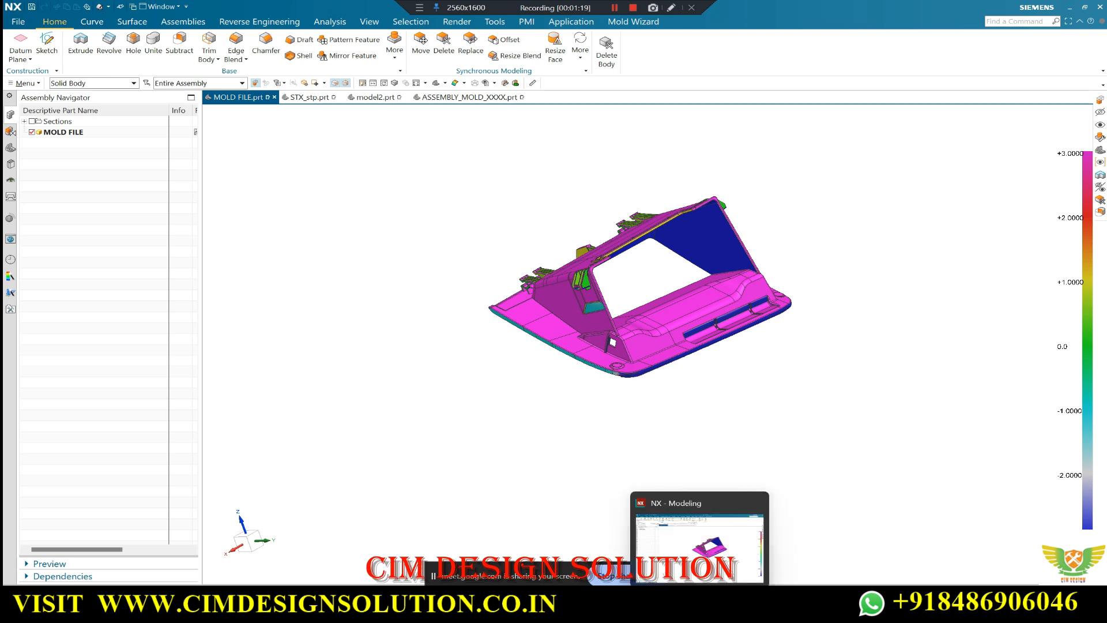
Switch to the Google Meet call, admit the waiting participant, and return to NX.
mouse_move(614, 610)
click(548, 536)
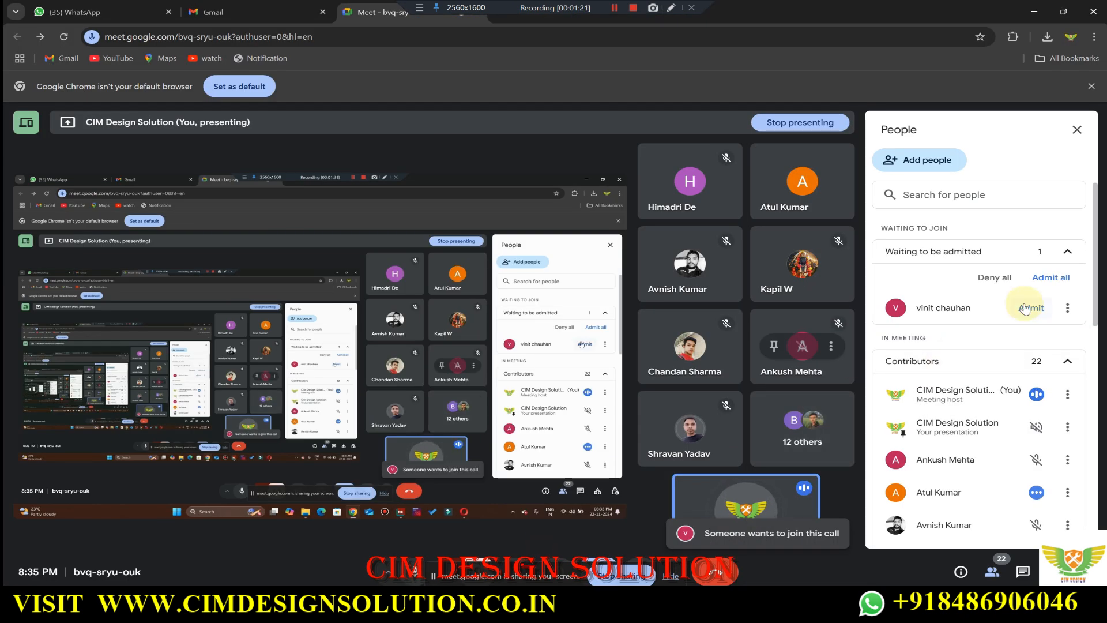
click(1026, 308)
click(1034, 11)
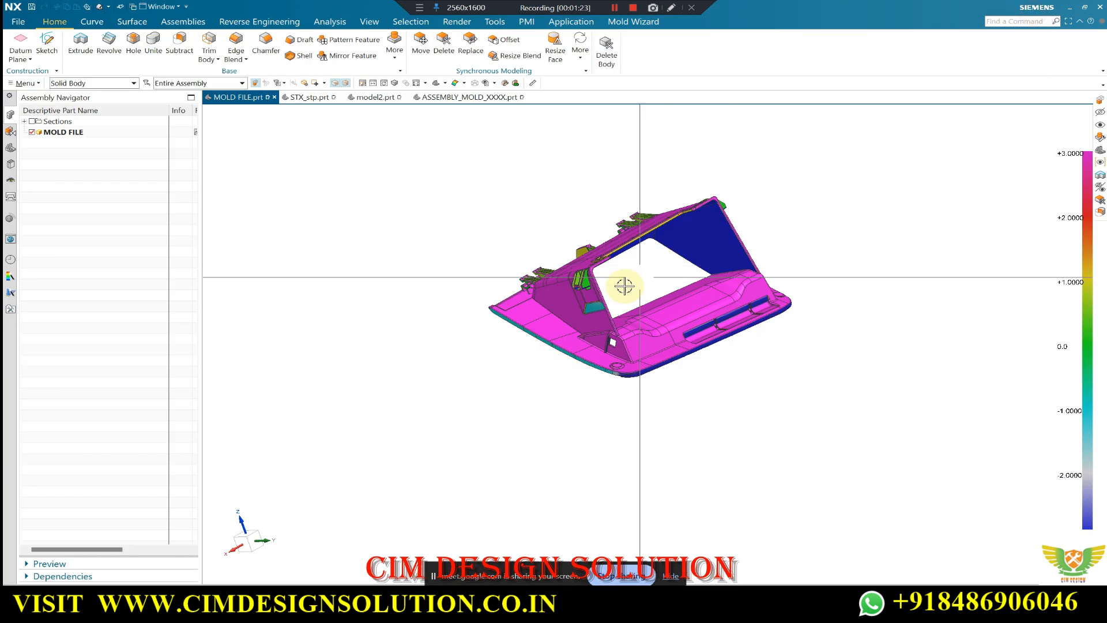
Reopen the glove box's slope analysis and set its data range limits to -6 minimum and 3 maximum.
scroll(635, 311, up, 3)
middle_drag(620, 314, 497, 311)
scroll(600, 300, up, 1)
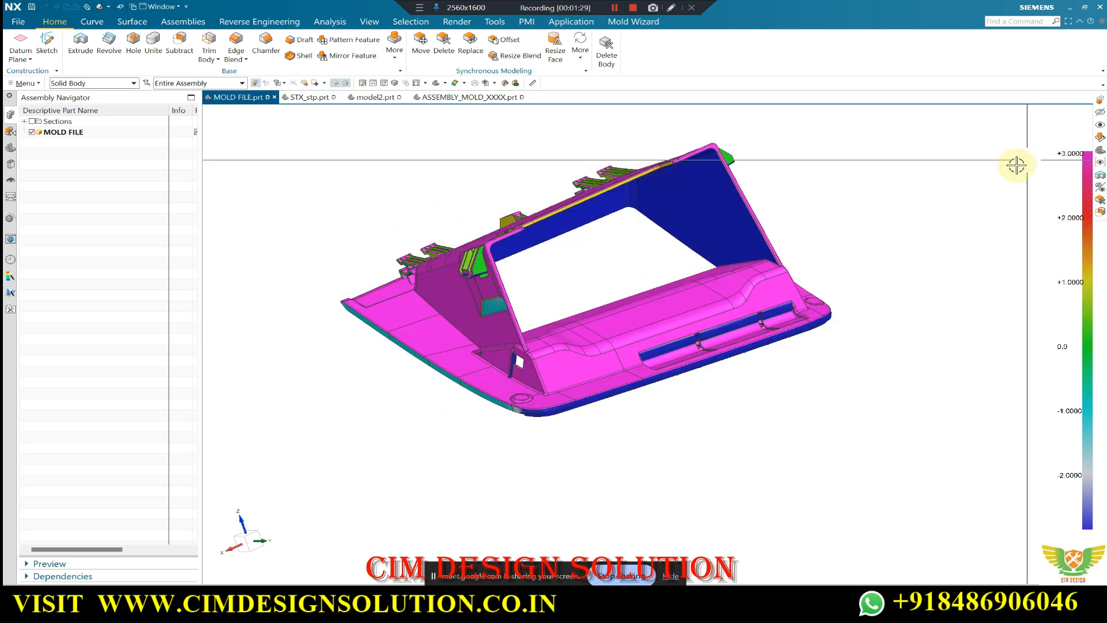
middle_drag(652, 281, 1074, 170)
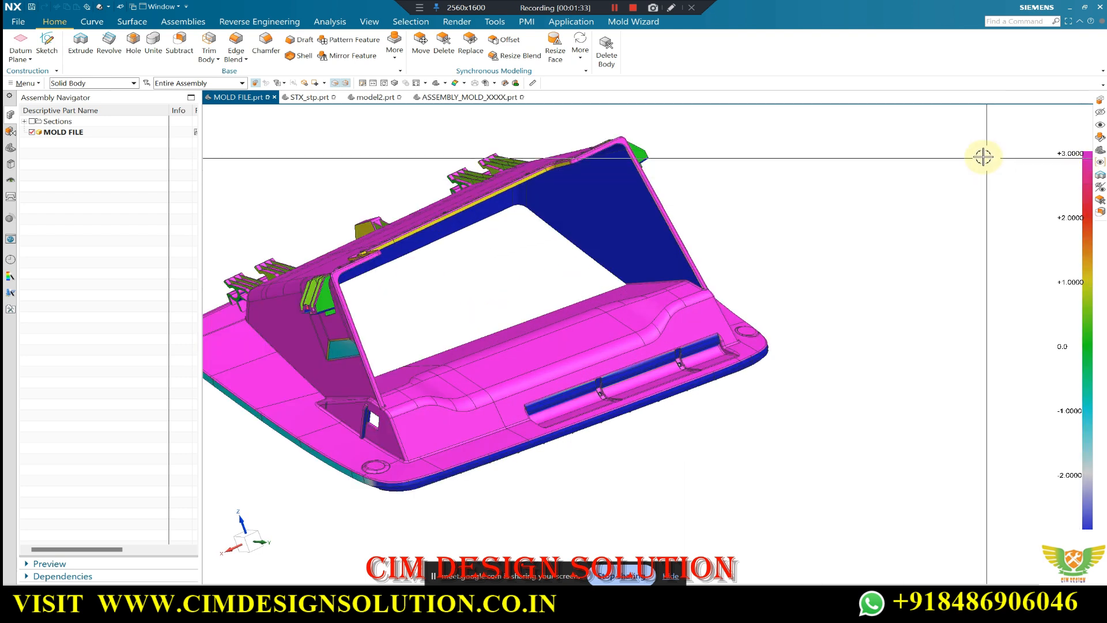
middle_drag(865, 192, 927, 206)
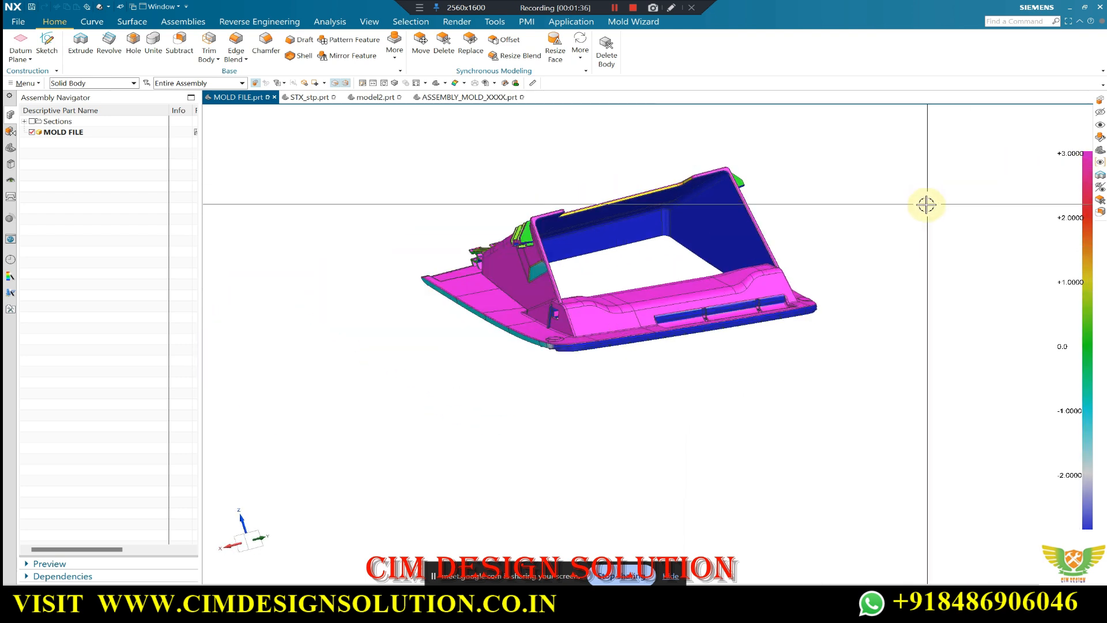
click(107, 7)
click(119, 17)
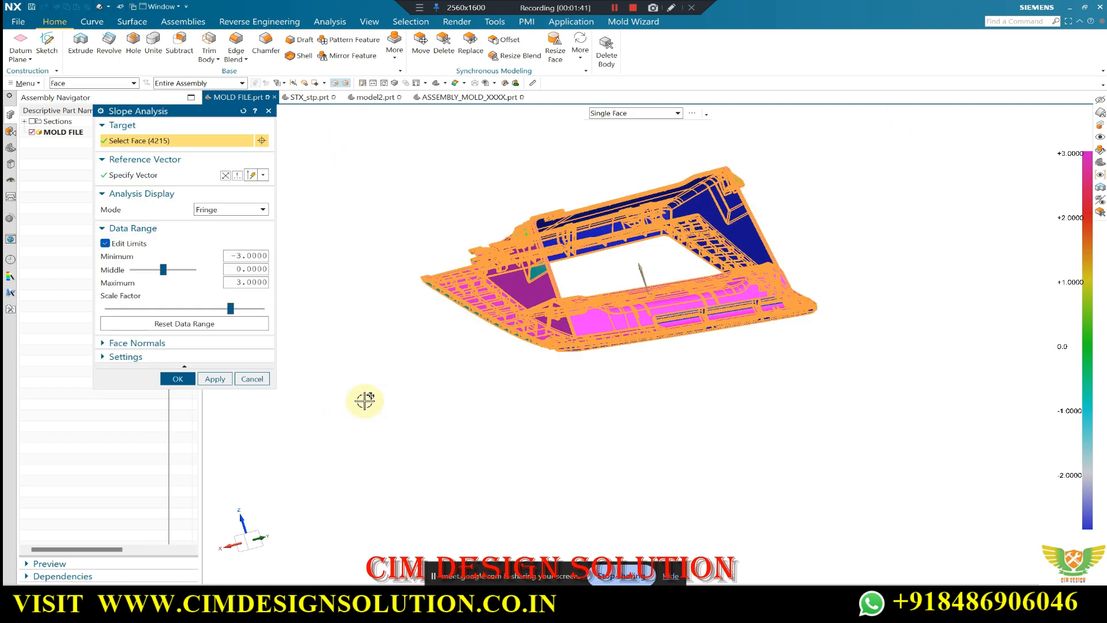
click(138, 176)
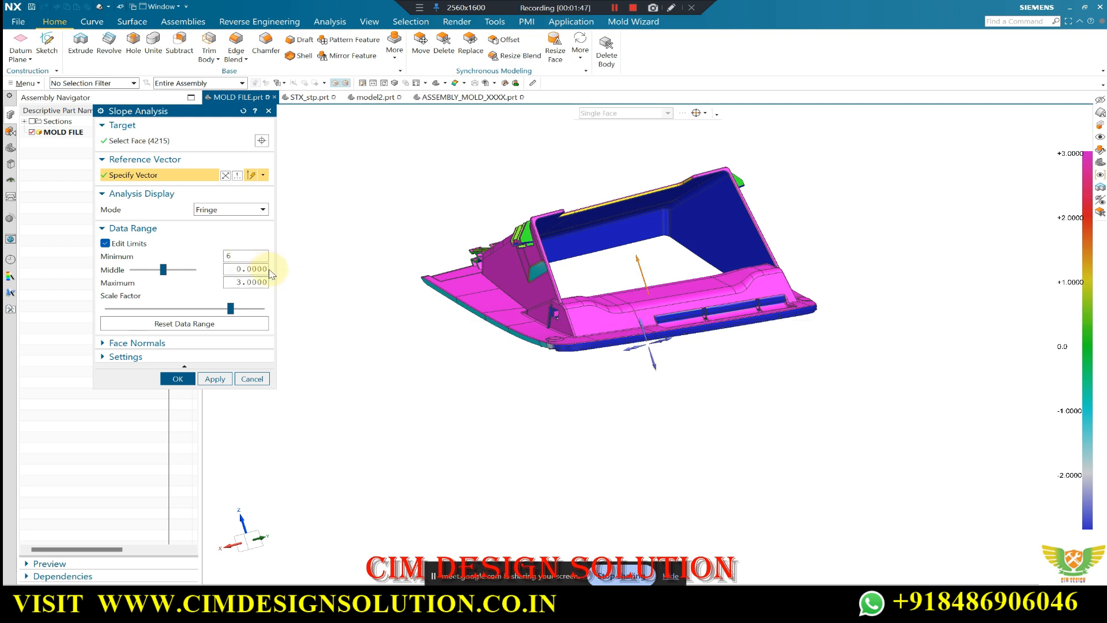
click(258, 282)
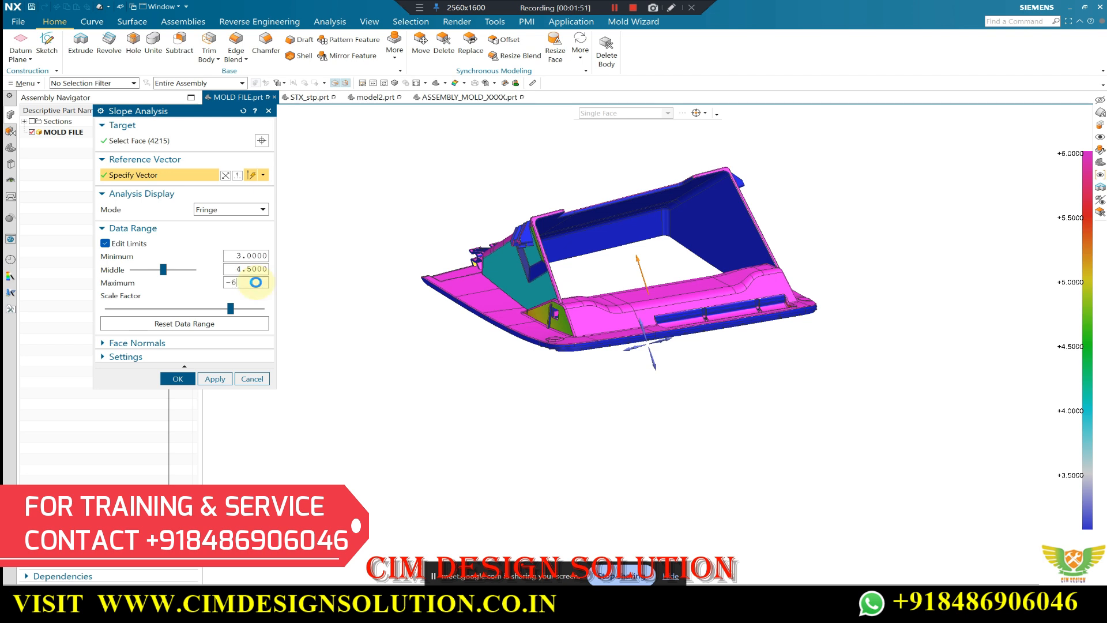
key(Return)
Set the middle value of the slope analysis data range to 0.
middle_drag(645, 300, 629, 349)
scroll(627, 349, up, 4)
middle_drag(691, 427, 808, 328)
scroll(743, 345, up, 3)
middle_drag(742, 345, 788, 327)
scroll(788, 327, up, 3)
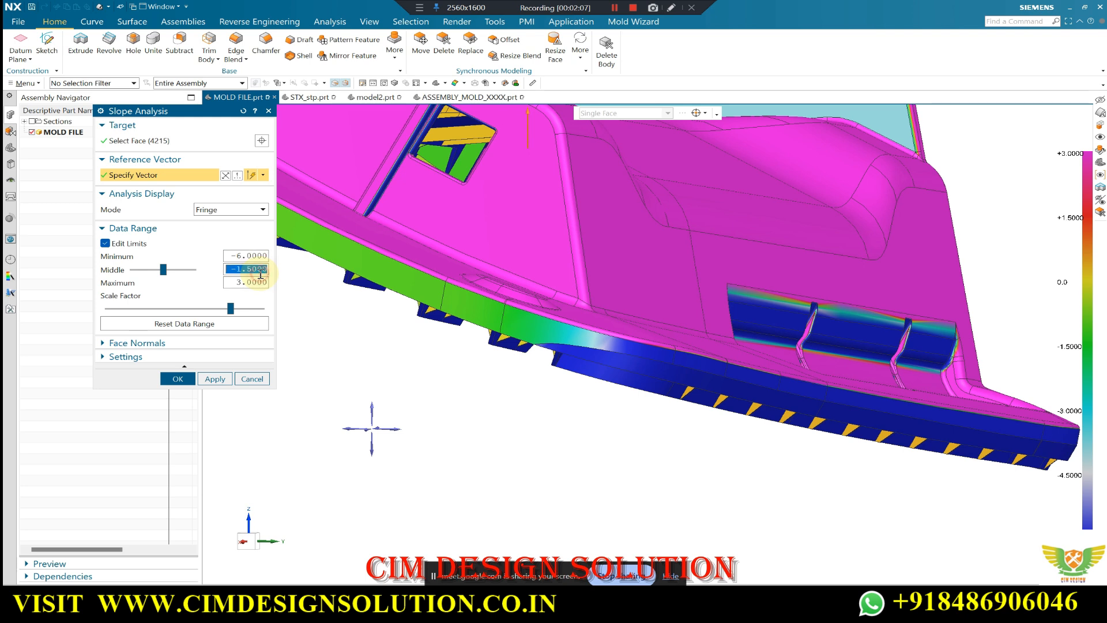
text(0)
scroll(655, 297, down, 4)
middle_drag(702, 303, 752, 353)
scroll(751, 354, down, 2)
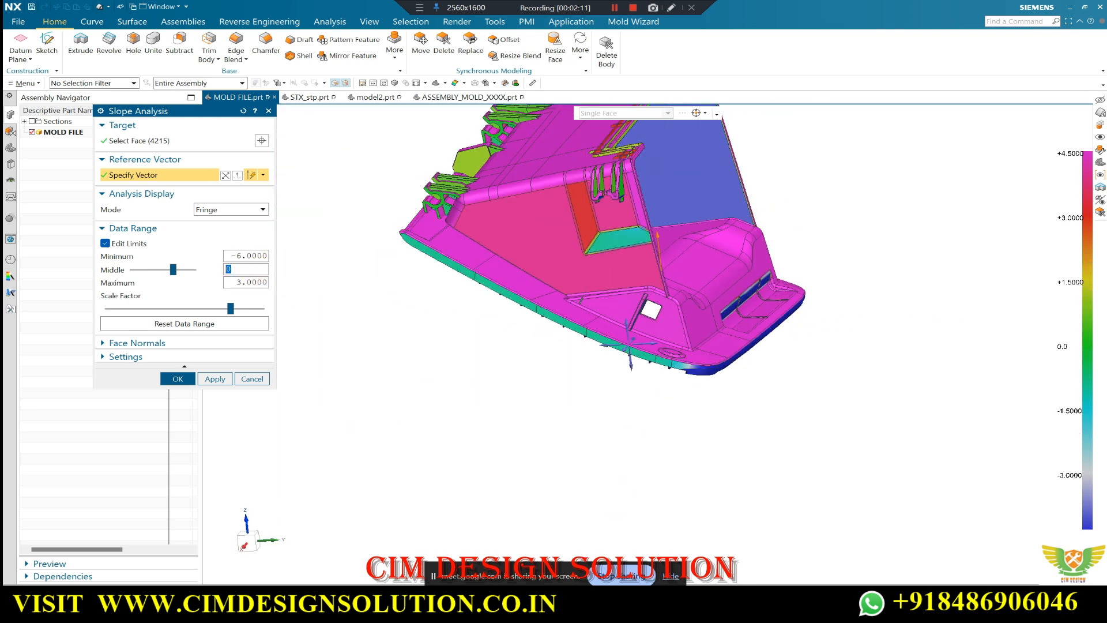
Bring up Google Meet, let in the person waiting to join, and go back to the slope analysis in NX.
click(604, 524)
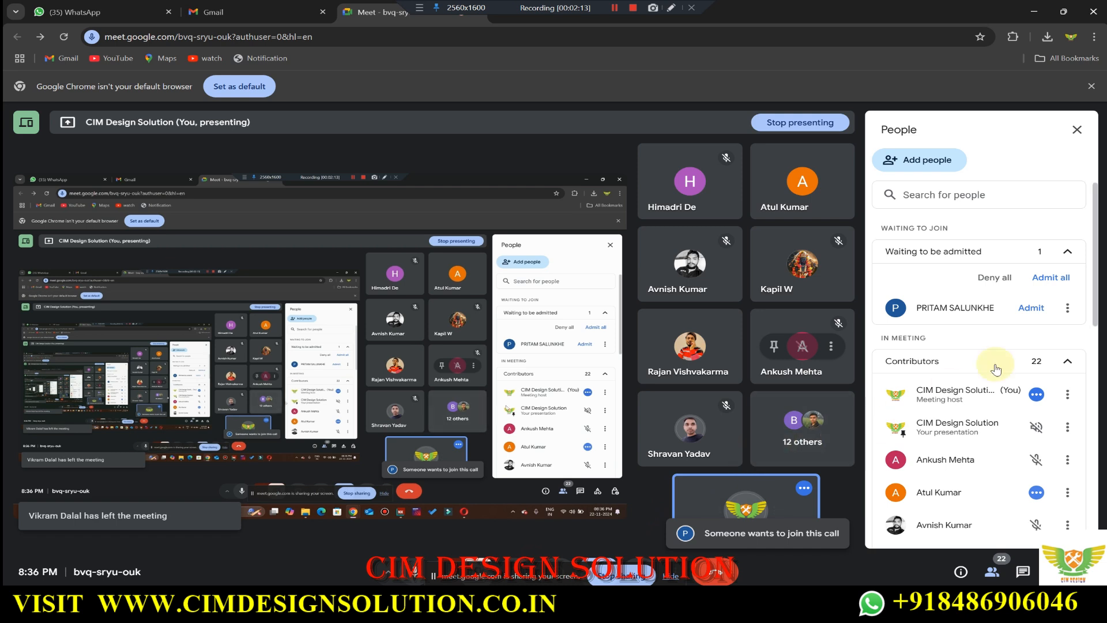
click(1033, 307)
click(1034, 12)
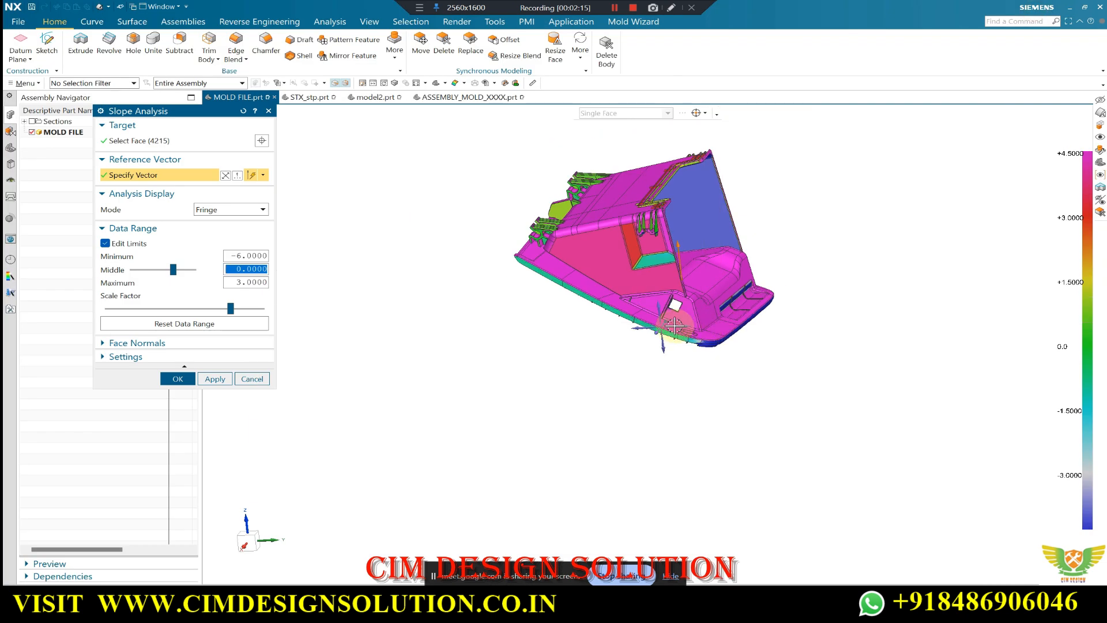
Examine the slope colours on the glove box's outer walls, front slot and underside.
middle_drag(644, 302, 625, 334)
scroll(751, 365, up, 2)
middle_drag(752, 366, 685, 361)
scroll(684, 361, down, 2)
middle_drag(831, 220, 746, 263)
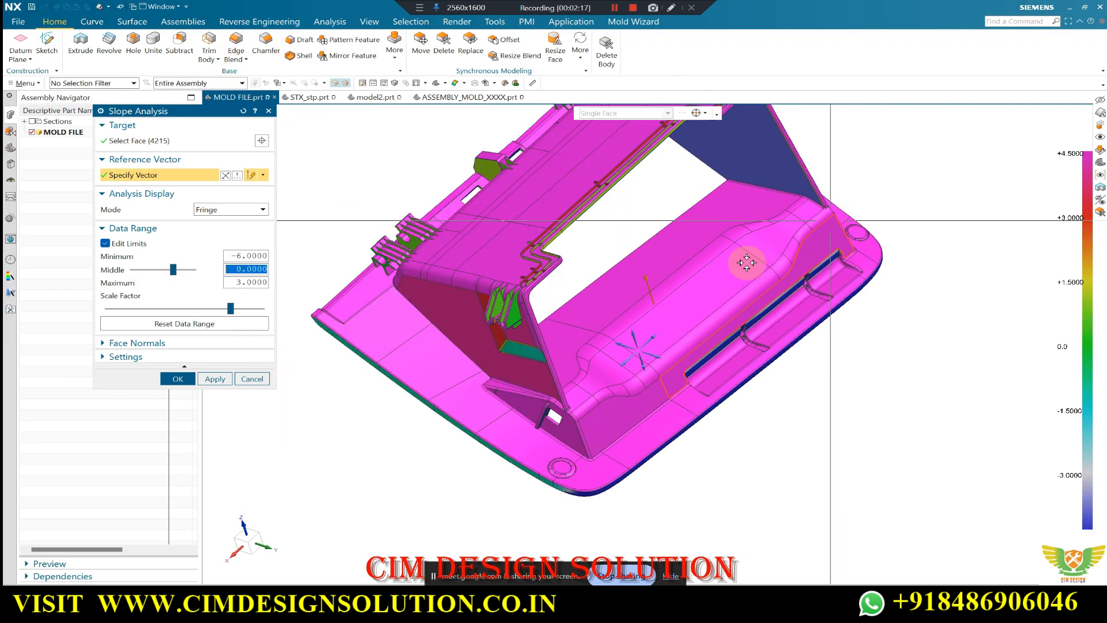
middle_drag(772, 334, 698, 376)
scroll(702, 337, up, 2)
middle_drag(581, 319, 544, 174)
scroll(583, 319, down, 2)
middle_drag(598, 361, 594, 501)
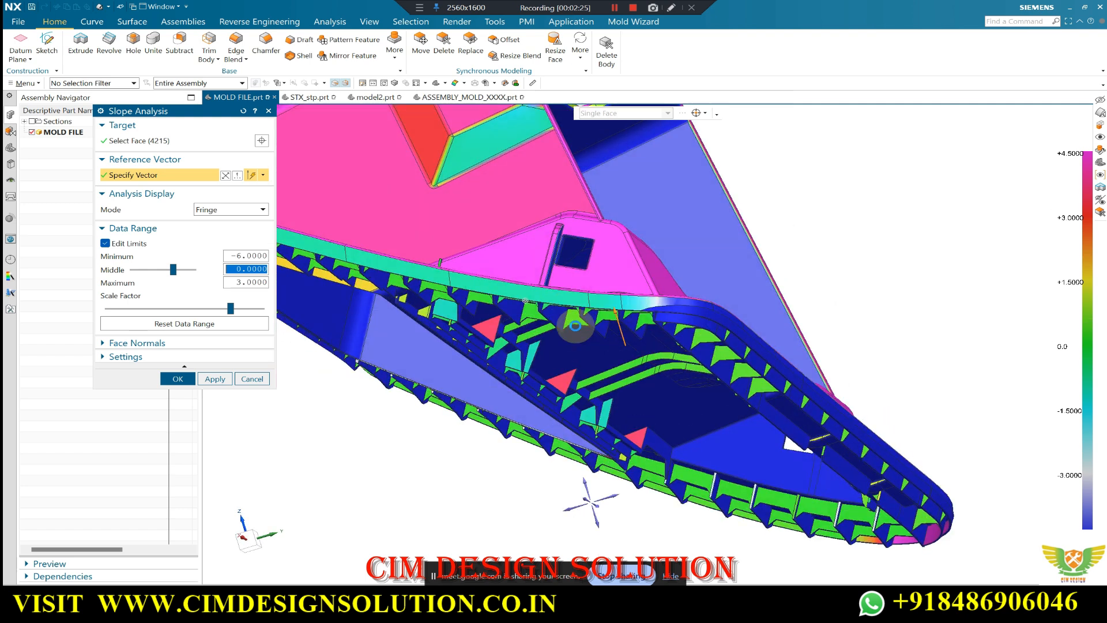
Inspect the slope colours at close range on the clip ribs, side pocket, front flange and underside rib grid.
scroll(610, 458, down, 3)
scroll(542, 201, up, 5)
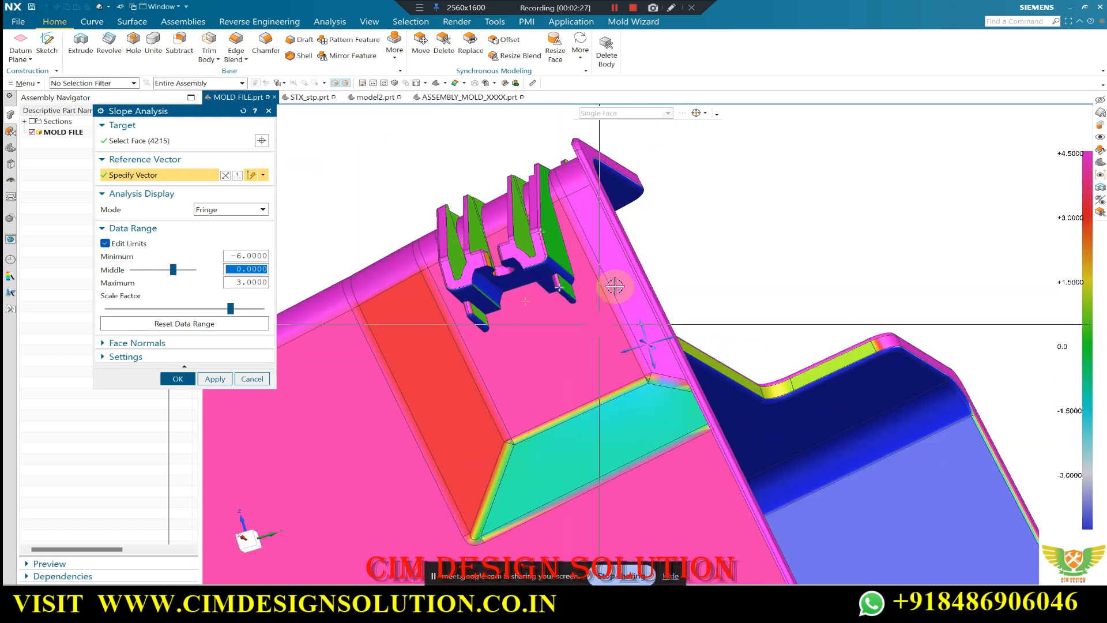
scroll(539, 219, down, 4)
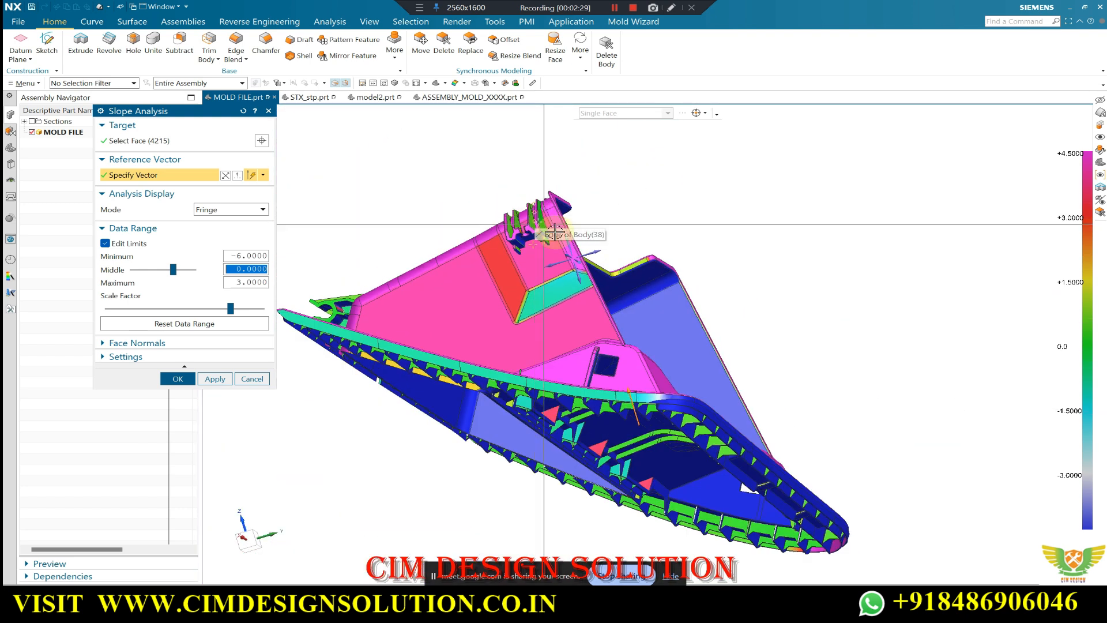
scroll(525, 230, up, 3)
scroll(606, 283, down, 5)
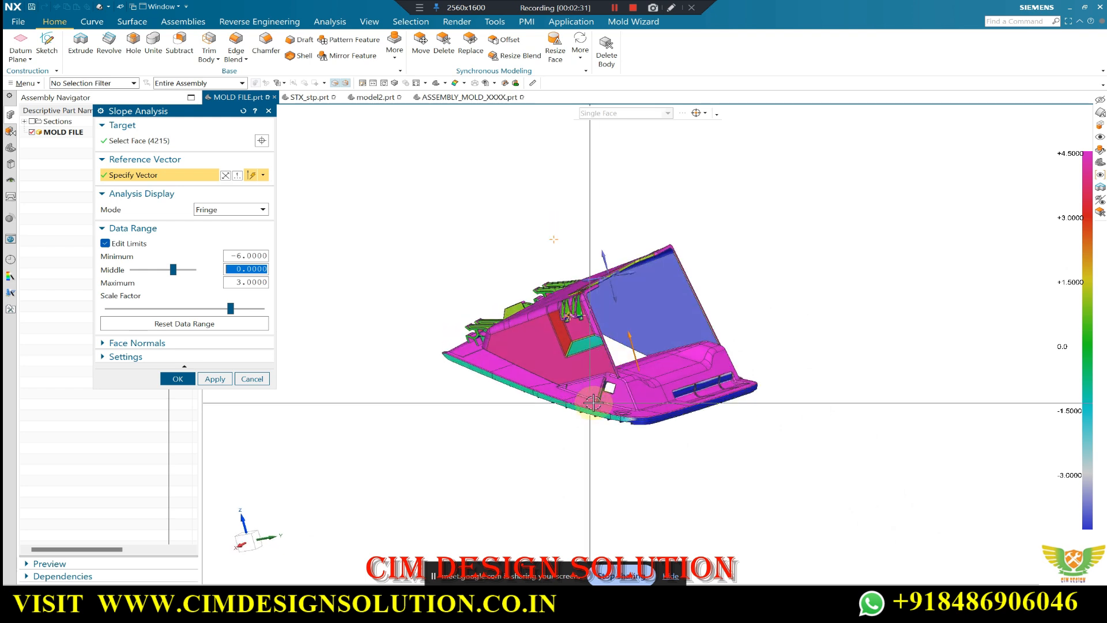
scroll(593, 403, up, 4)
scroll(609, 385, down, 5)
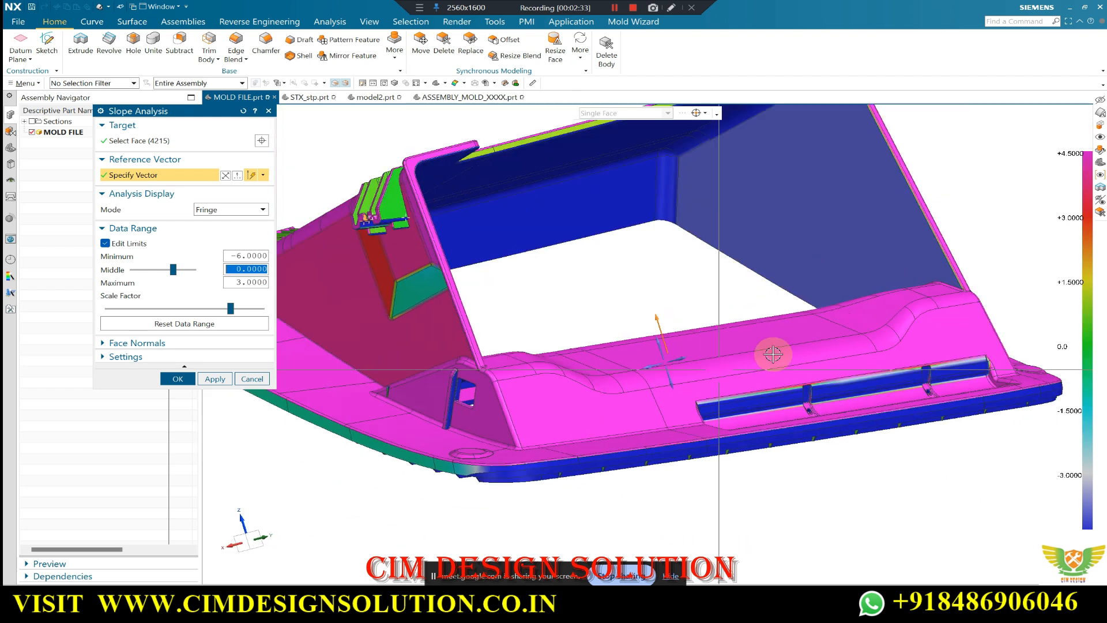
middle_drag(641, 319, 502, 428)
scroll(501, 430, up, 3)
middle_drag(475, 369, 475, 295)
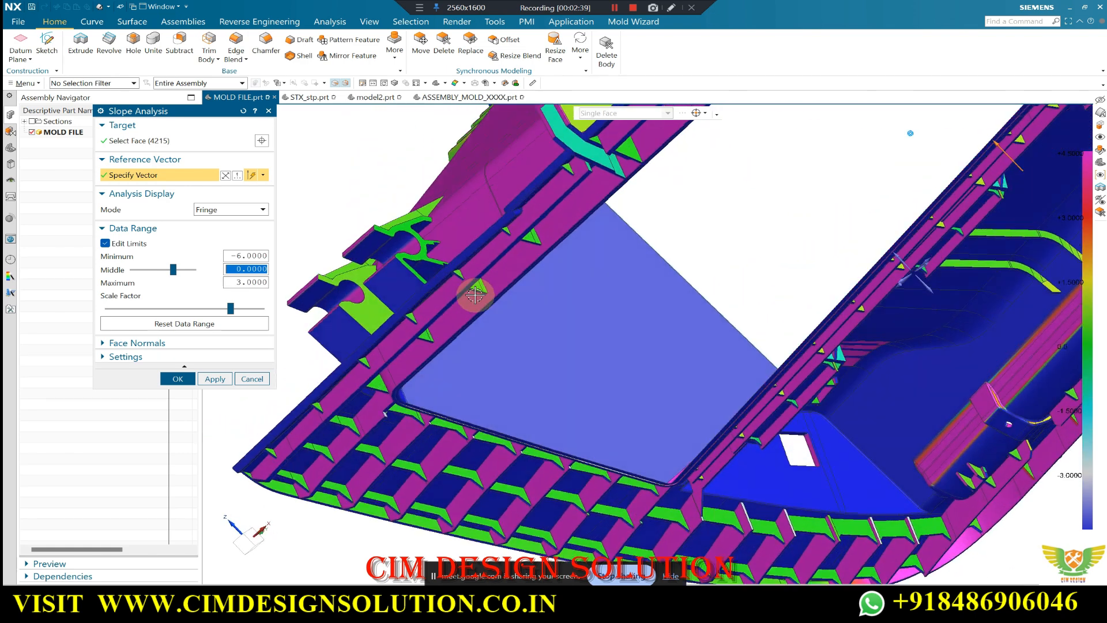
Switch to the Google Meet call and admit the participant waiting to join.
mouse_move(529, 600)
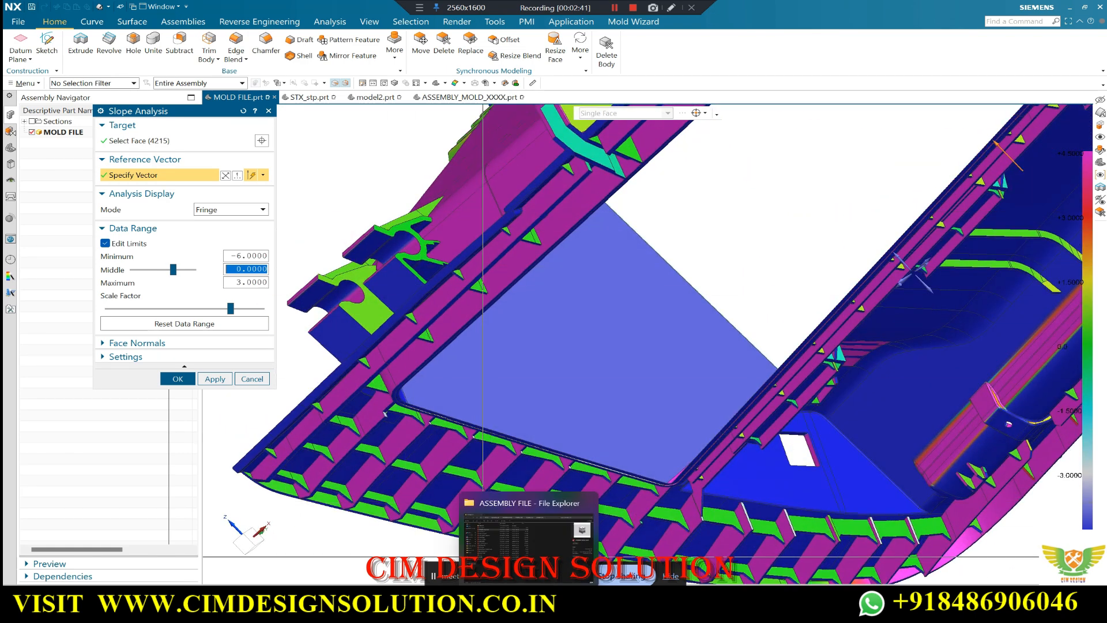
mouse_move(614, 600)
click(542, 542)
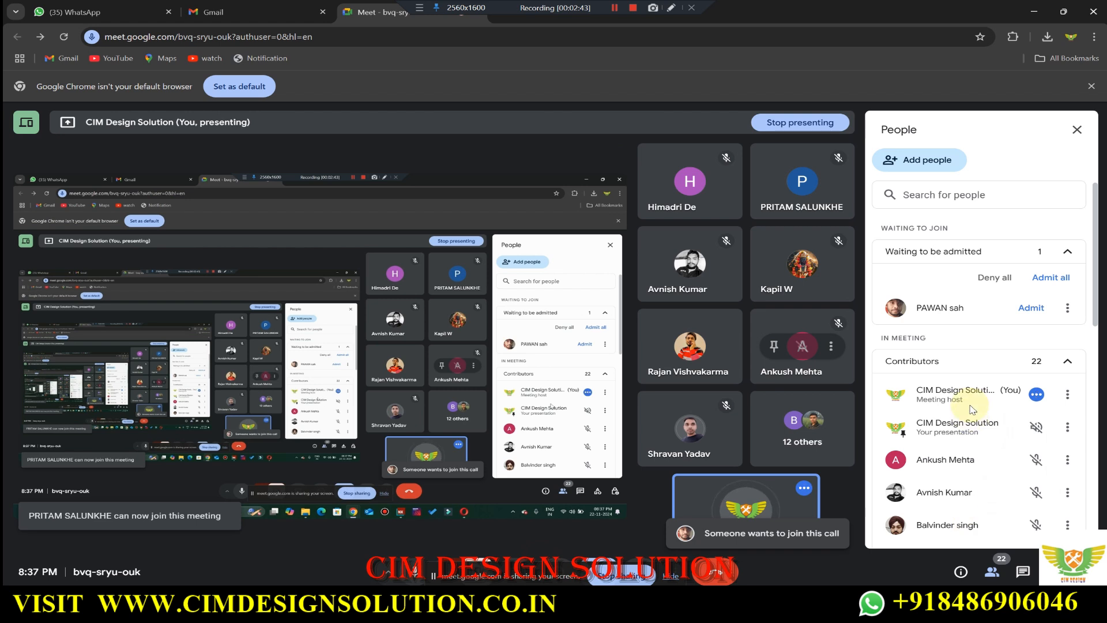
click(1036, 302)
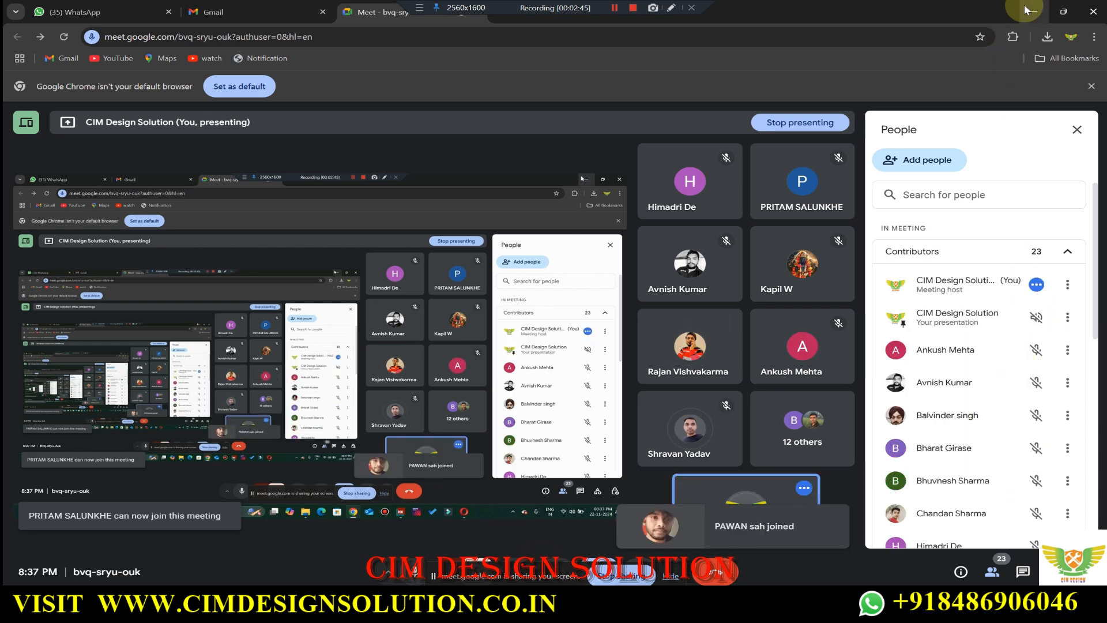
Look through the meeting's participant list and admit the next person in the waiting list.
scroll(981, 438, down, 8)
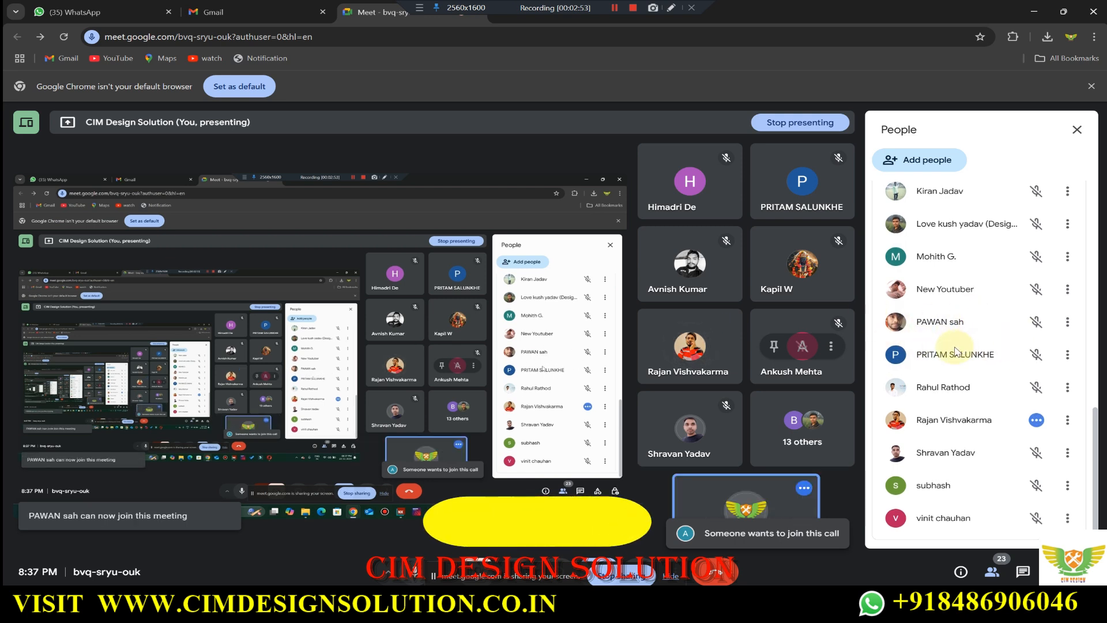
scroll(955, 352, up, 4)
scroll(956, 352, down, 4)
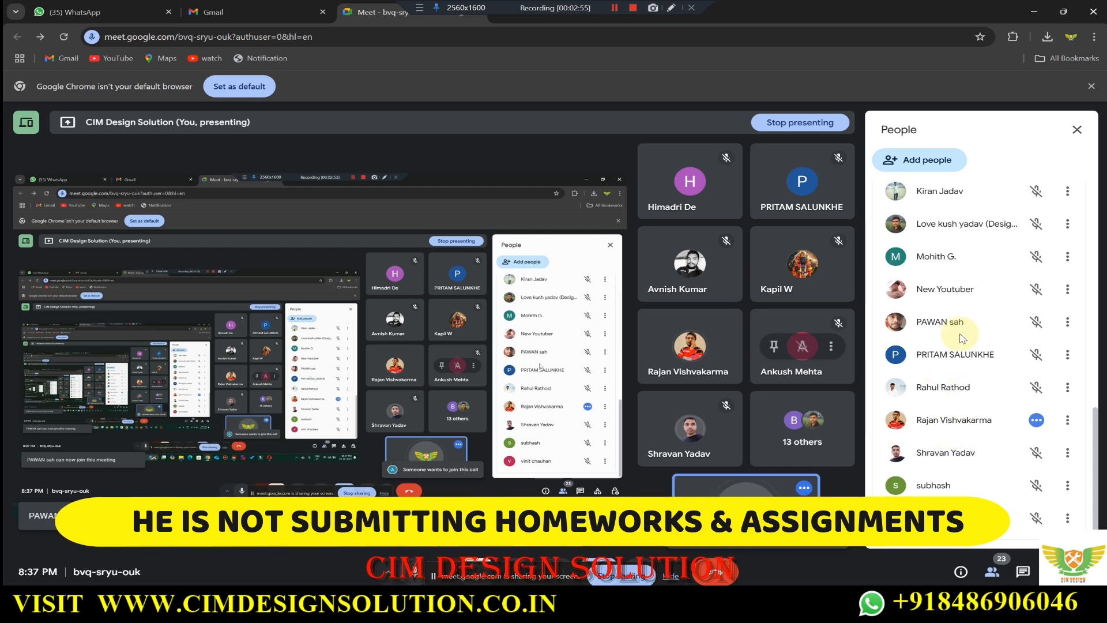
scroll(934, 331, up, 8)
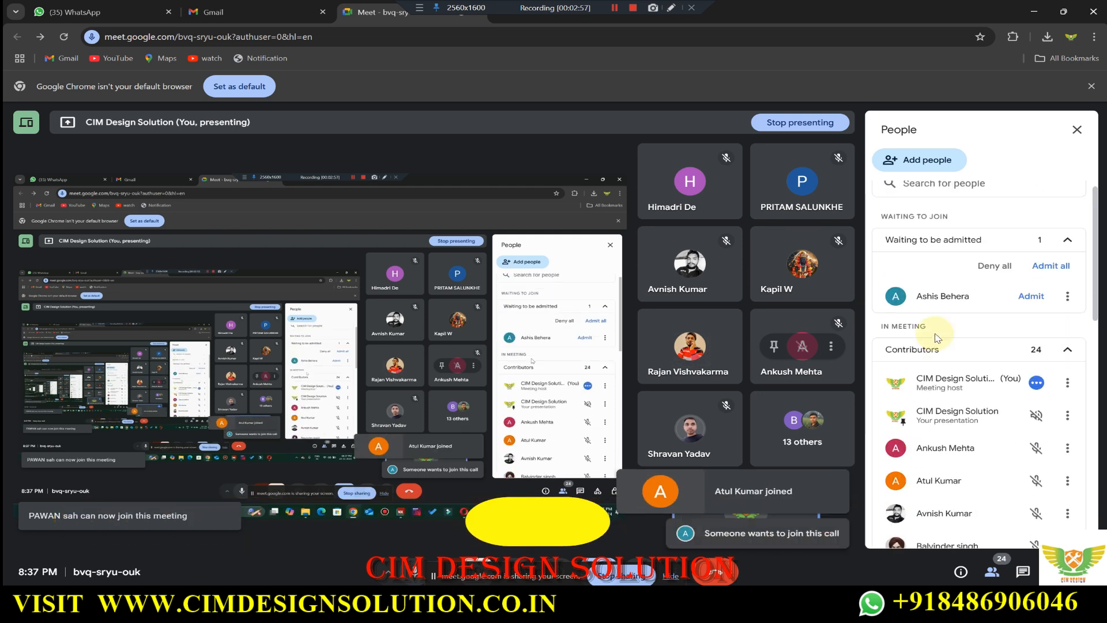
click(1031, 295)
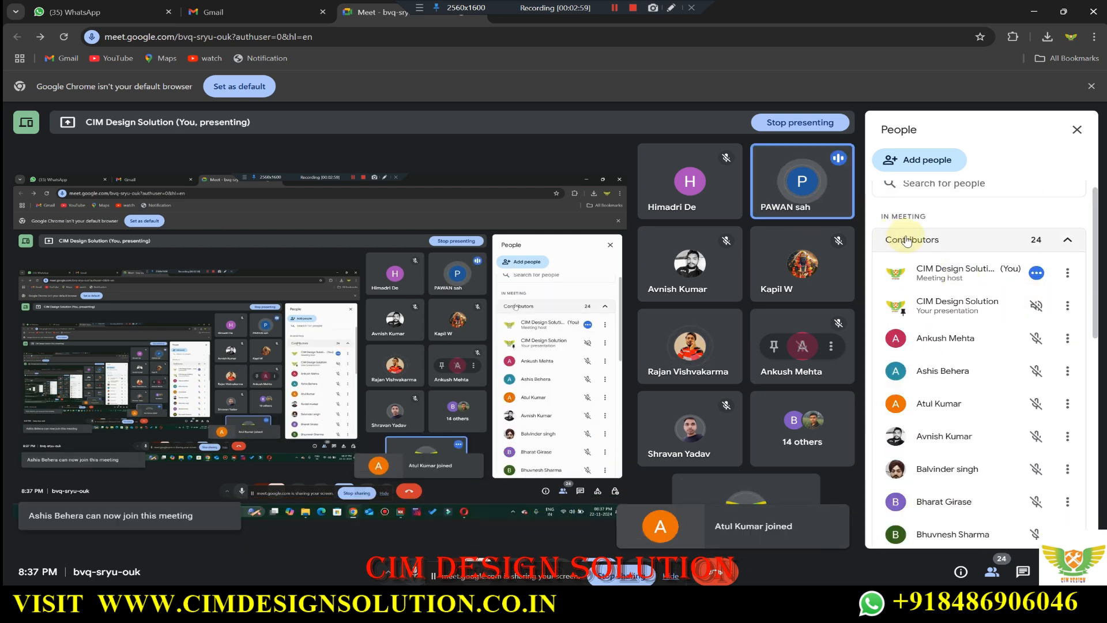
Return to NX and examine the slope colours on the hinge clips, centre rib and lower flange of the glove box.
click(1034, 18)
scroll(616, 271, down, 5)
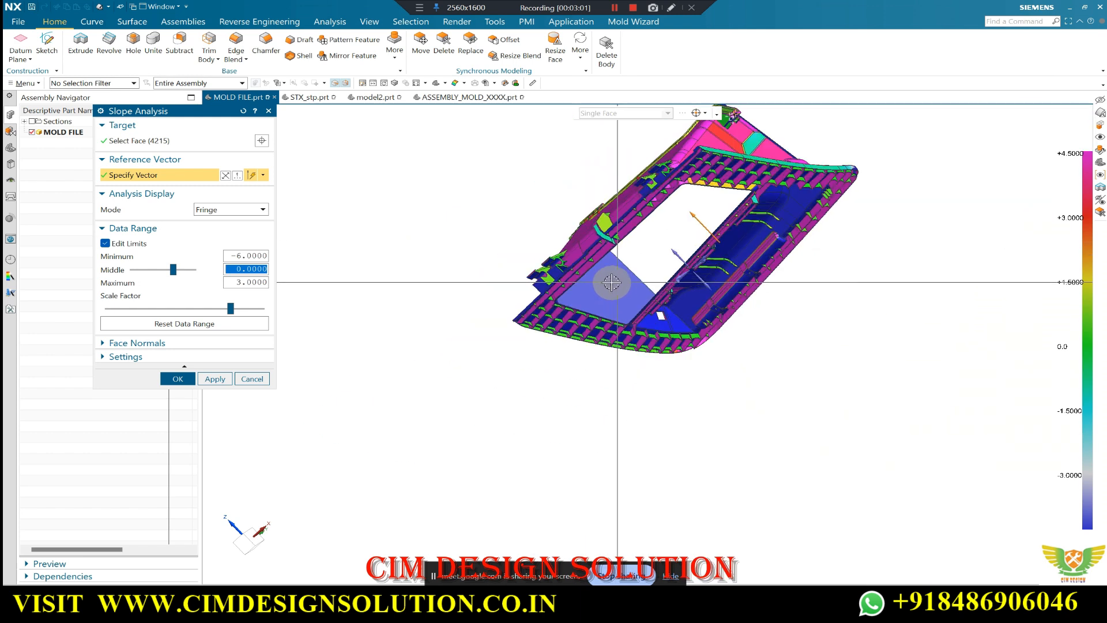
middle_drag(617, 282, 604, 346)
scroll(589, 256, up, 4)
scroll(589, 256, up, 1)
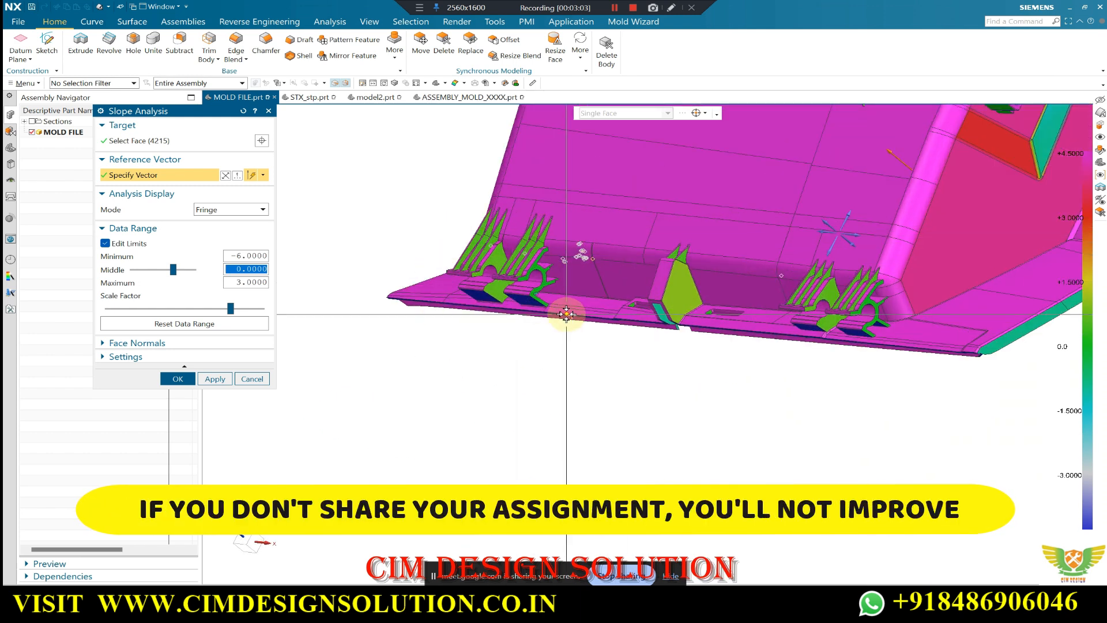
scroll(522, 233, up, 2)
scroll(424, 254, down, 2)
middle_drag(424, 254, 586, 274)
scroll(406, 295, down, 2)
scroll(497, 236, up, 3)
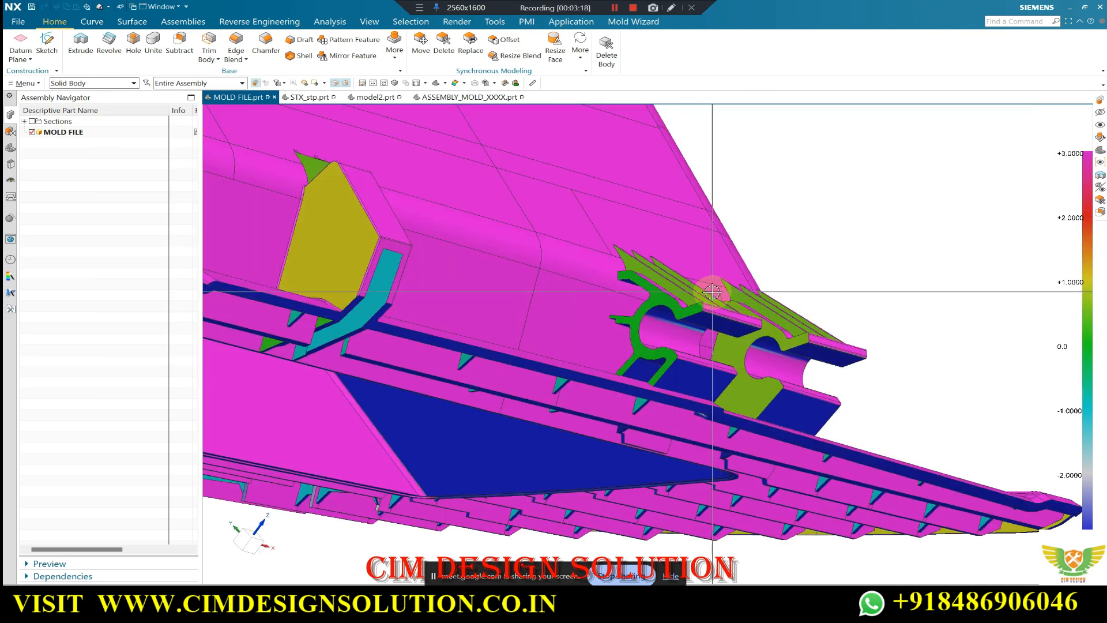
Inspect the slope colours inside the hinge clips from below, and compare them with the glove box's front and side walls.
scroll(712, 291, up, 1)
scroll(774, 300, down, 1)
scroll(840, 331, up, 2)
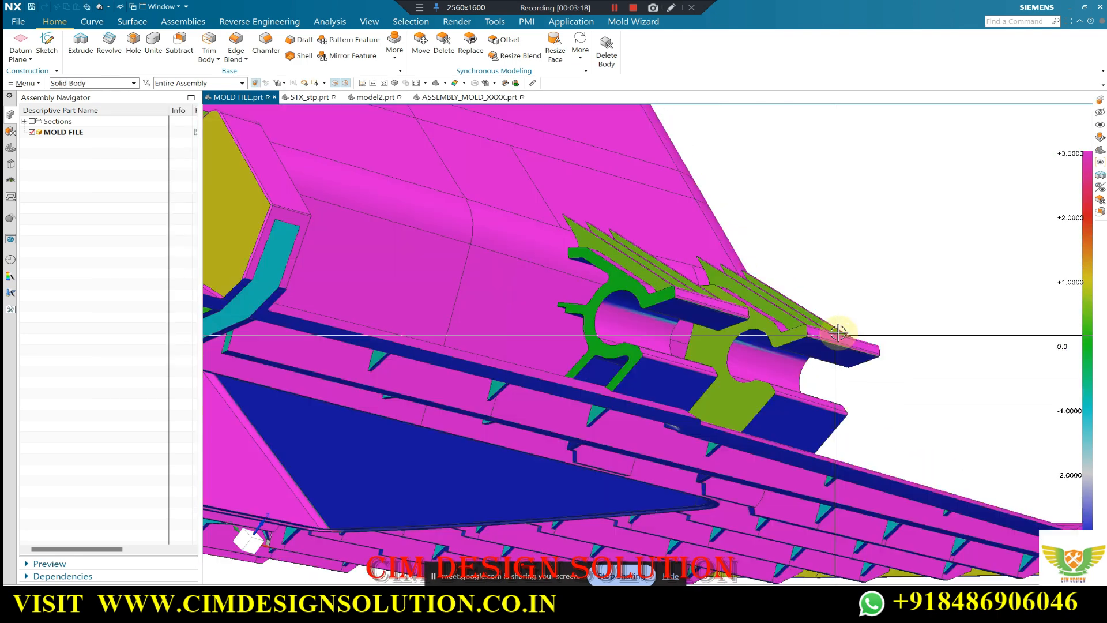
scroll(692, 287, down, 2)
middle_drag(847, 252, 612, 374)
scroll(665, 366, down, 5)
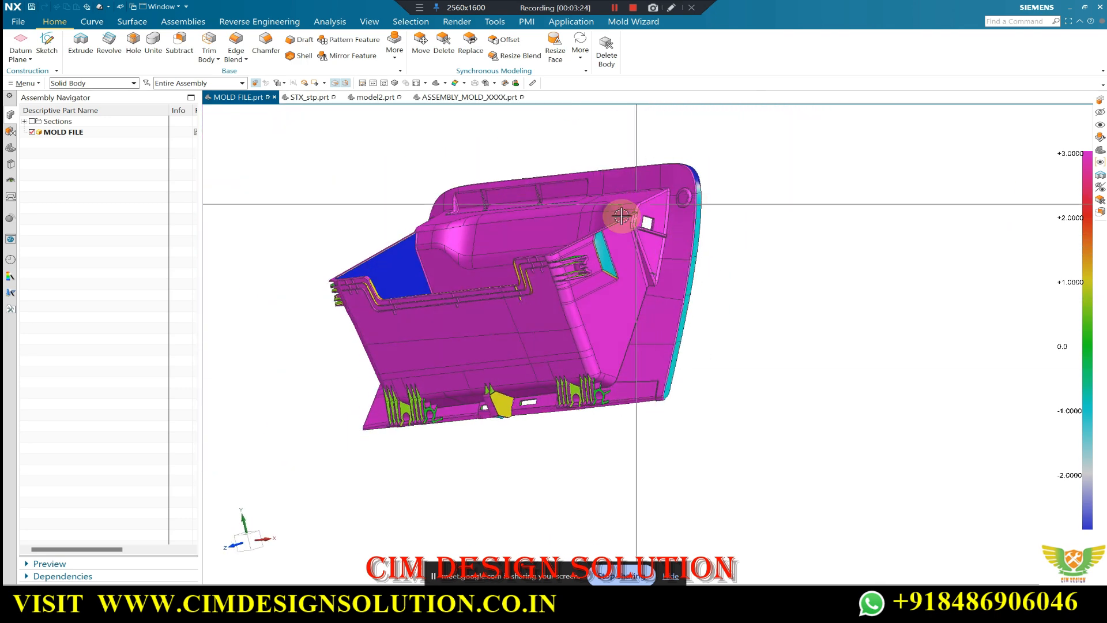
scroll(602, 398, up, 4)
middle_drag(655, 375, 697, 351)
scroll(865, 297, down, 4)
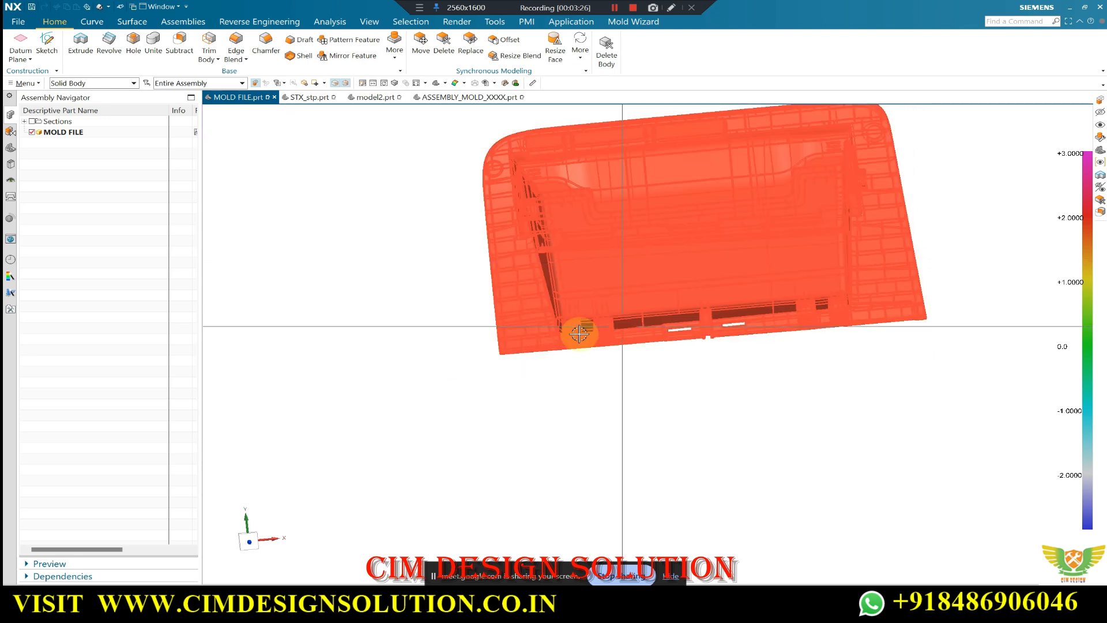
scroll(594, 334, up, 1)
middle_drag(599, 334, 626, 331)
middle_drag(608, 264, 570, 362)
scroll(519, 321, down, 3)
Switch to the Google Meet call to check the waiting list, and return to the glove box model in NX.
mouse_move(614, 602)
click(542, 524)
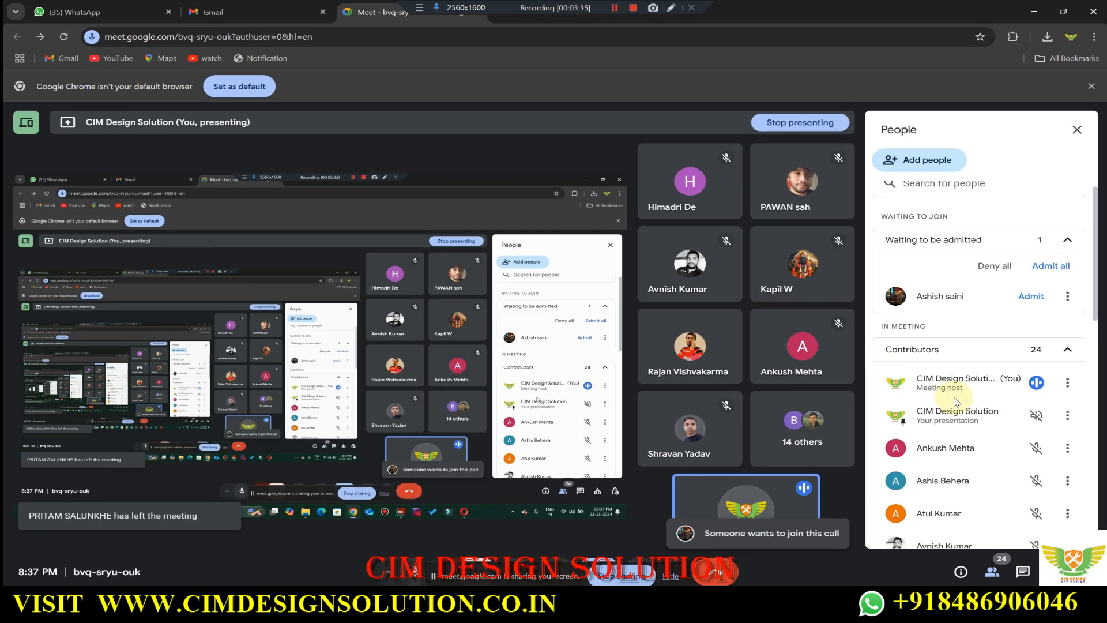
click(1034, 12)
Inspect the slope colours on both hinge clip pairs and the centre rib at close range.
middle_drag(646, 265, 490, 225)
scroll(479, 194, up, 3)
scroll(528, 348, down, 2)
scroll(529, 348, up, 5)
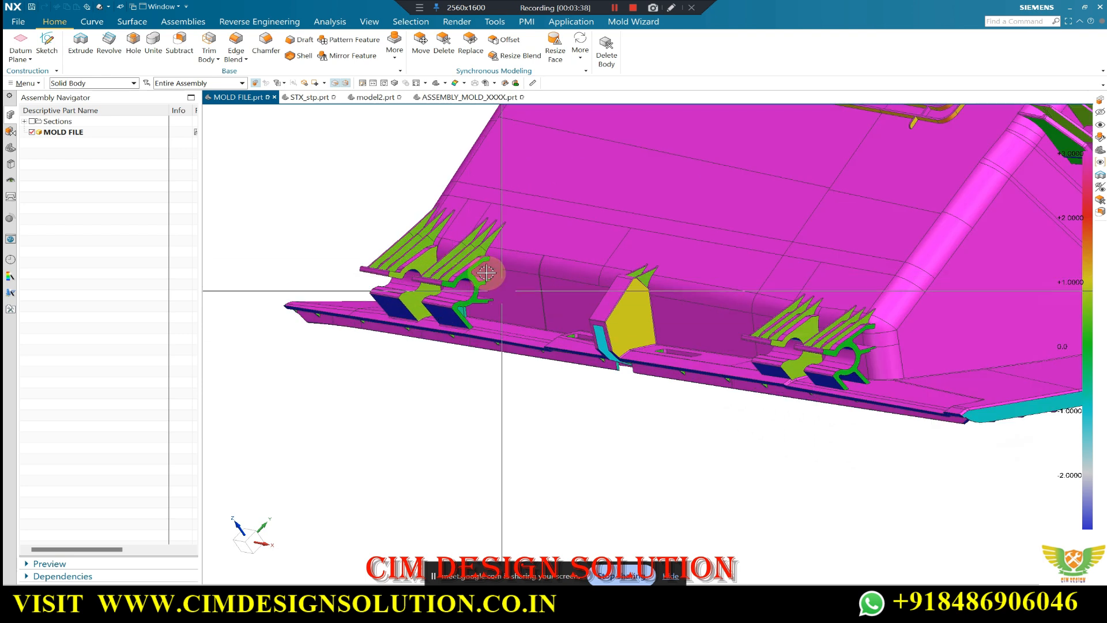
scroll(468, 291, down, 5)
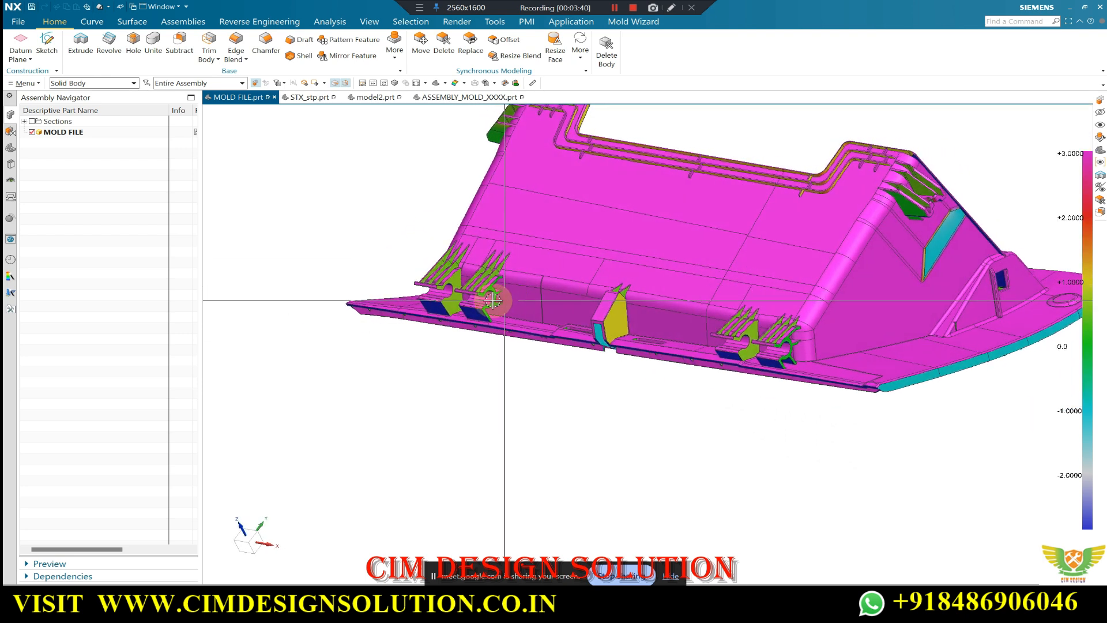
scroll(505, 306, up, 5)
scroll(440, 316, down, 3)
middle_drag(790, 272, 675, 294)
scroll(416, 290, down, 1)
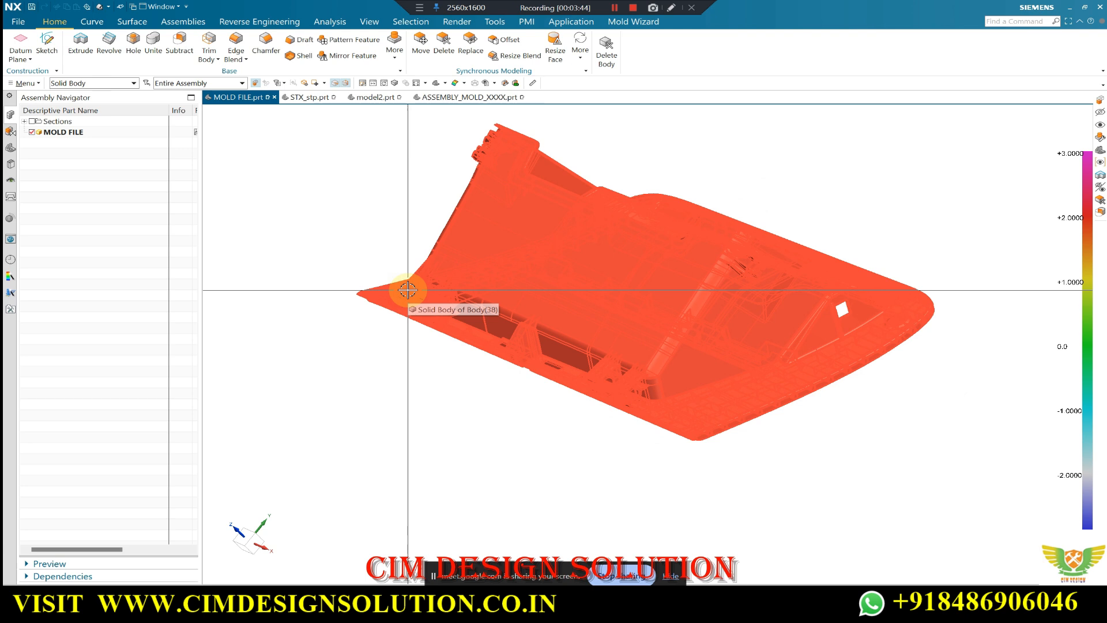
Review the slotted lower flange and the hinge clip area of the glove box from several oblique angles.
scroll(490, 280, down, 1)
scroll(541, 245, up, 1)
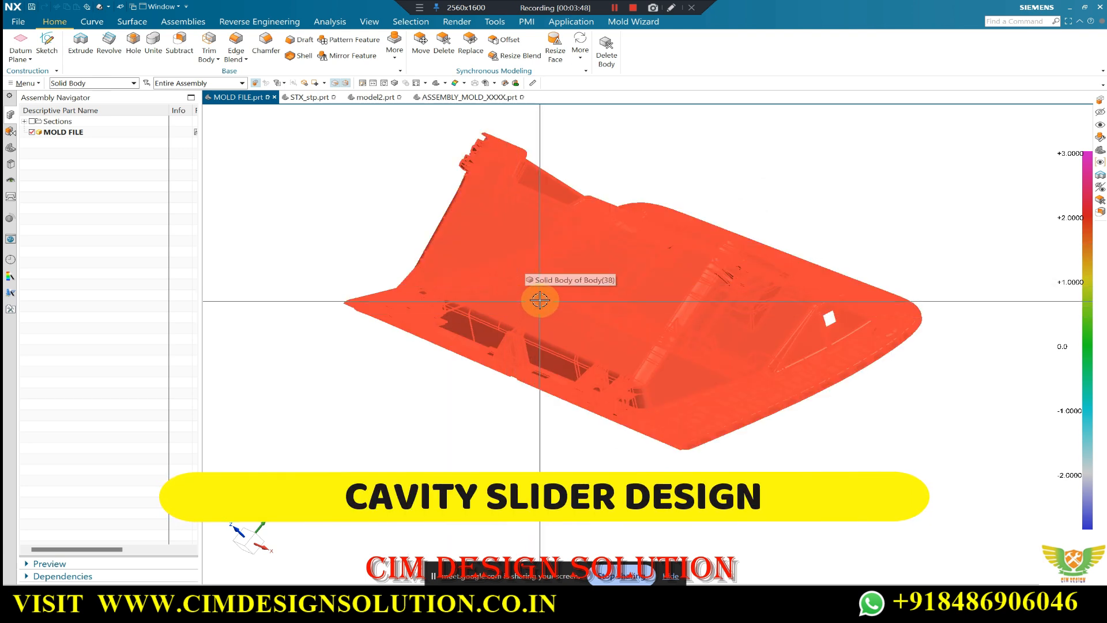
scroll(485, 298, up, 2)
scroll(490, 312, down, 2)
scroll(544, 314, down, 1)
mouse_move(544, 314)
middle_down()
mouse_move(539, 294)
mouse_move(537, 311)
middle_up()
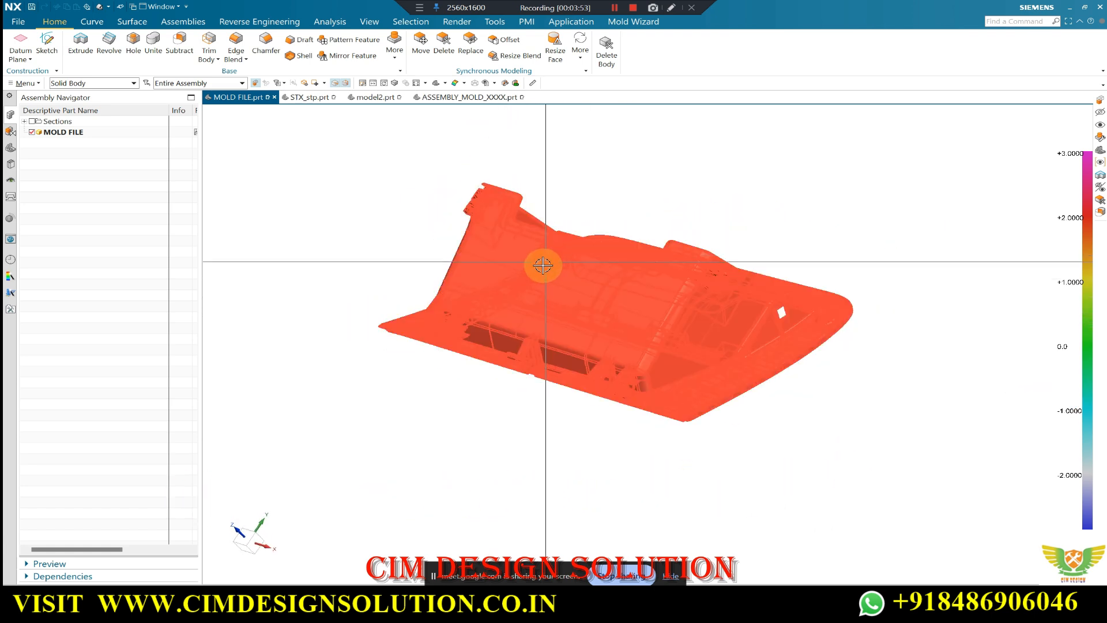
scroll(496, 250, up, 1)
middle_drag(489, 252, 522, 236)
scroll(453, 128, up, 2)
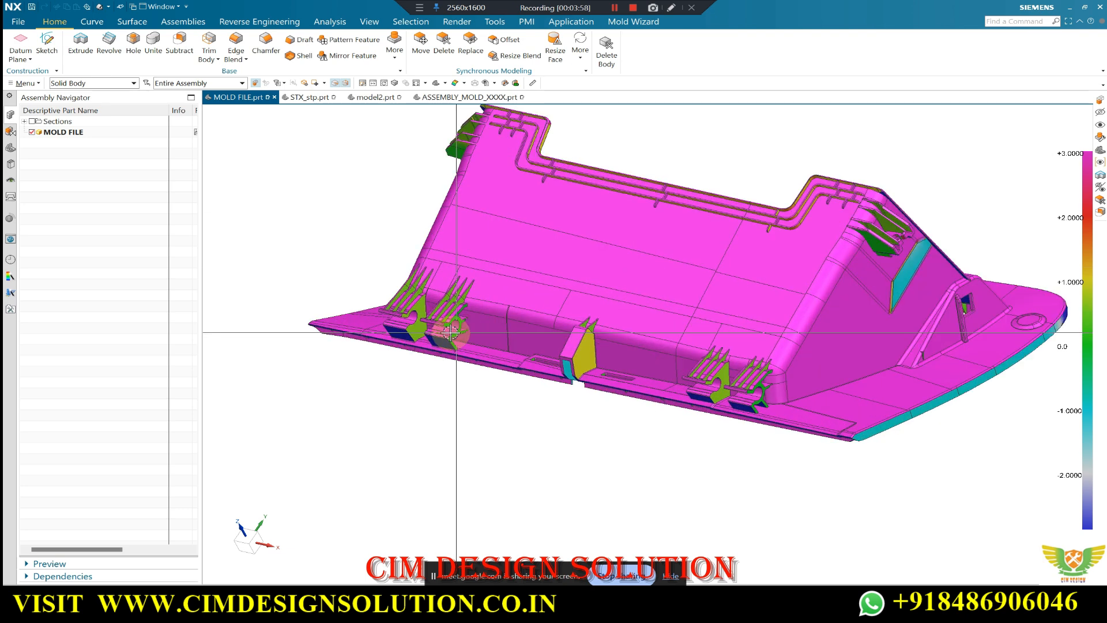
middle_drag(430, 333, 403, 323)
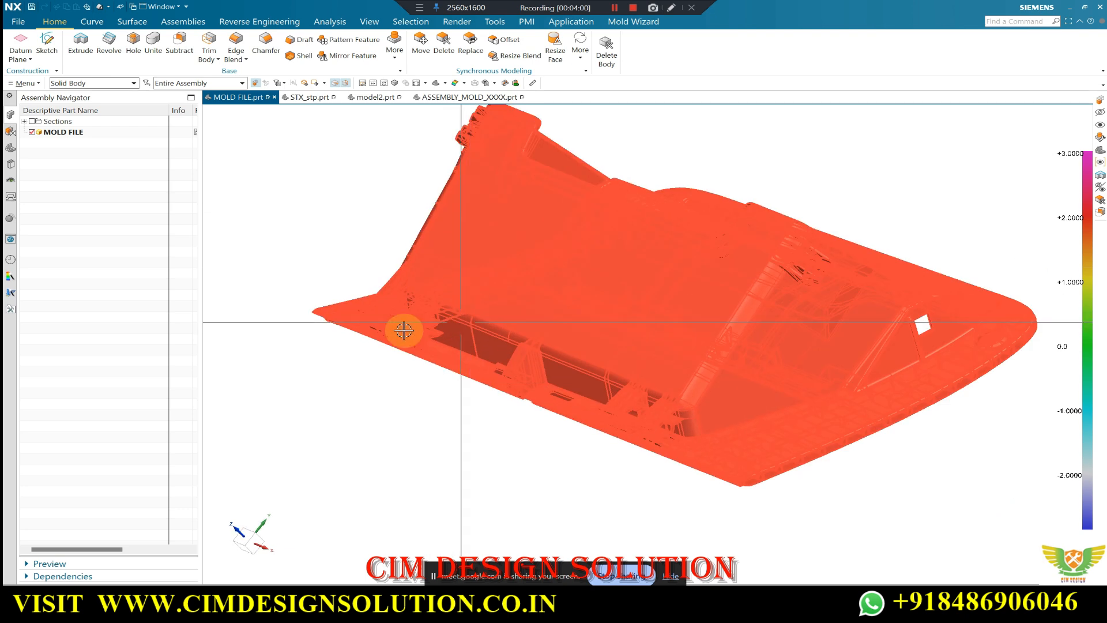
scroll(443, 326, down, 2)
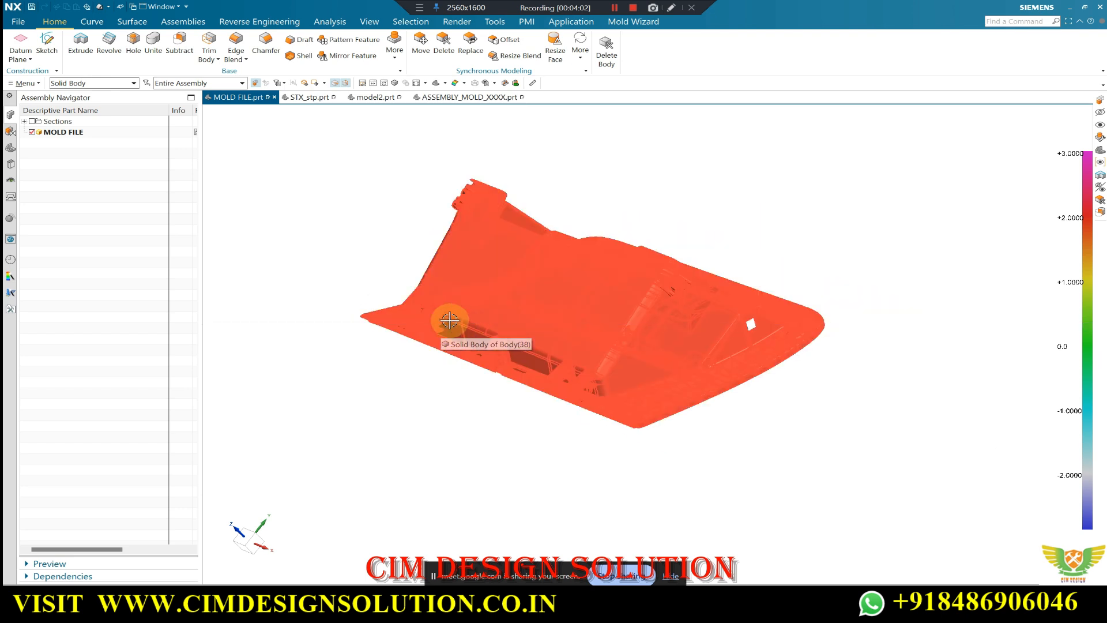
scroll(448, 314, up, 2)
scroll(452, 297, down, 2)
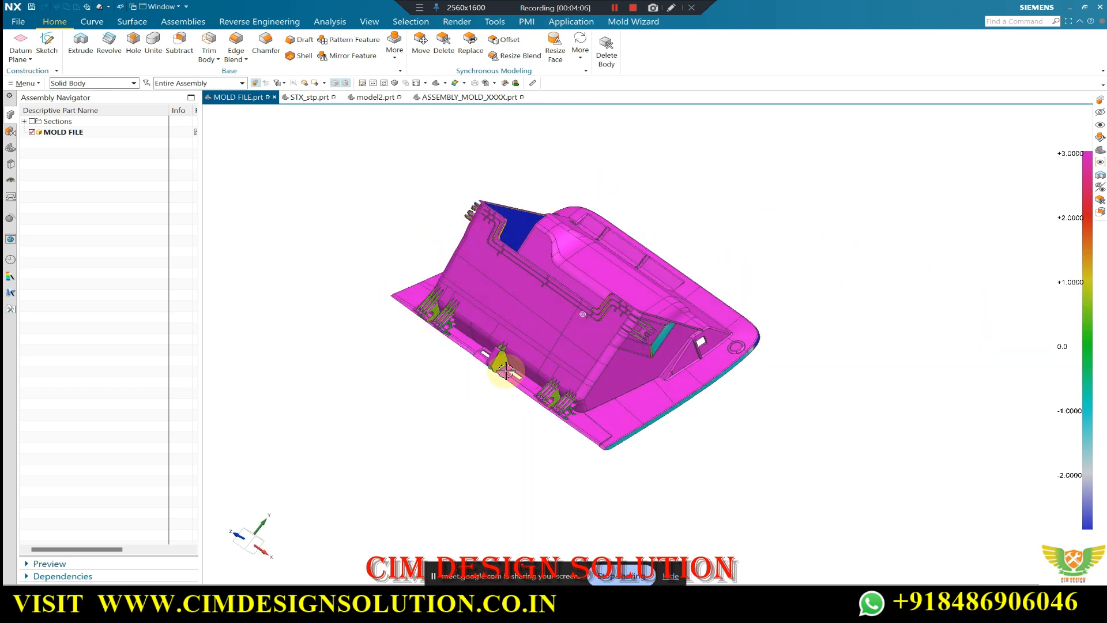
Examine the hinge clips from both ends of the glove box and from the front, including the centre rib and flange slots.
scroll(505, 372, up, 2)
scroll(535, 231, down, 1)
scroll(506, 278, down, 2)
middle_drag(505, 278, 504, 260)
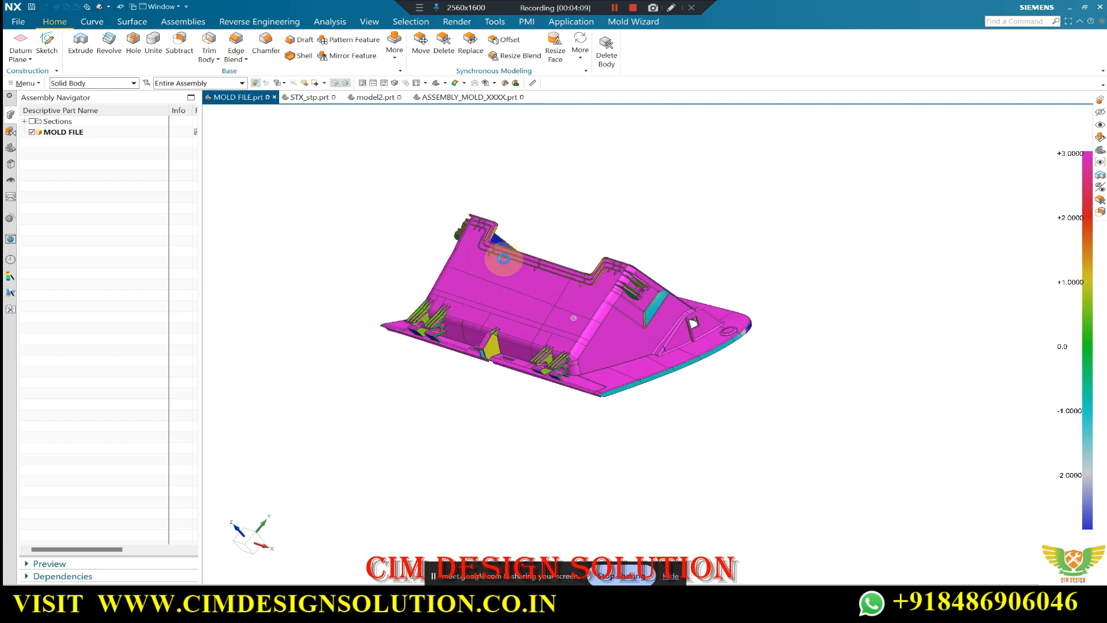
scroll(453, 301, up, 2)
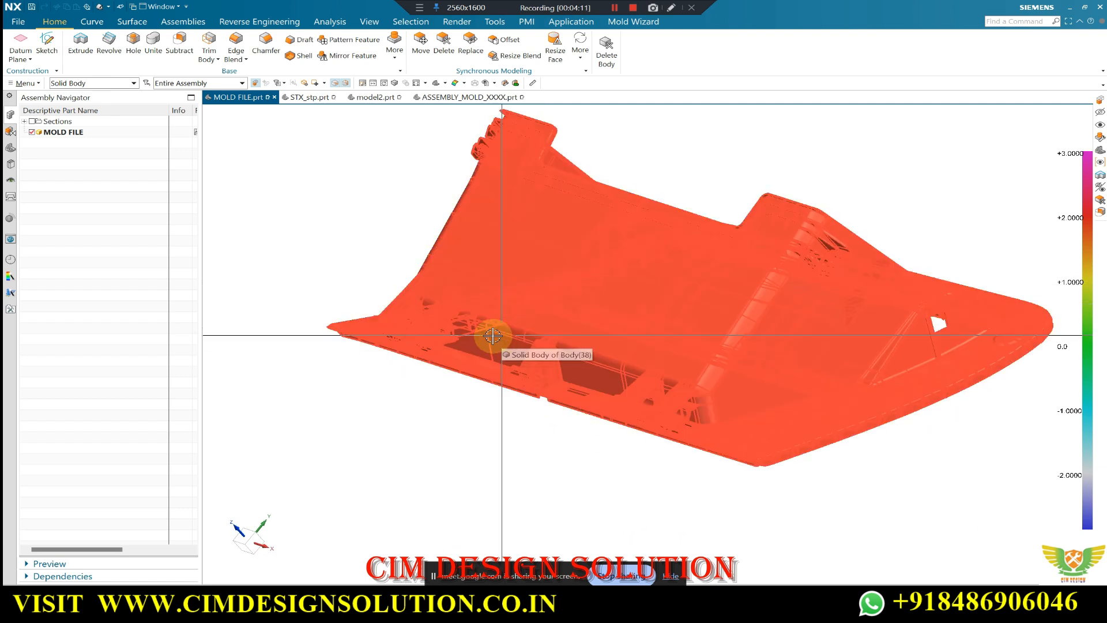
middle_drag(428, 303, 491, 267)
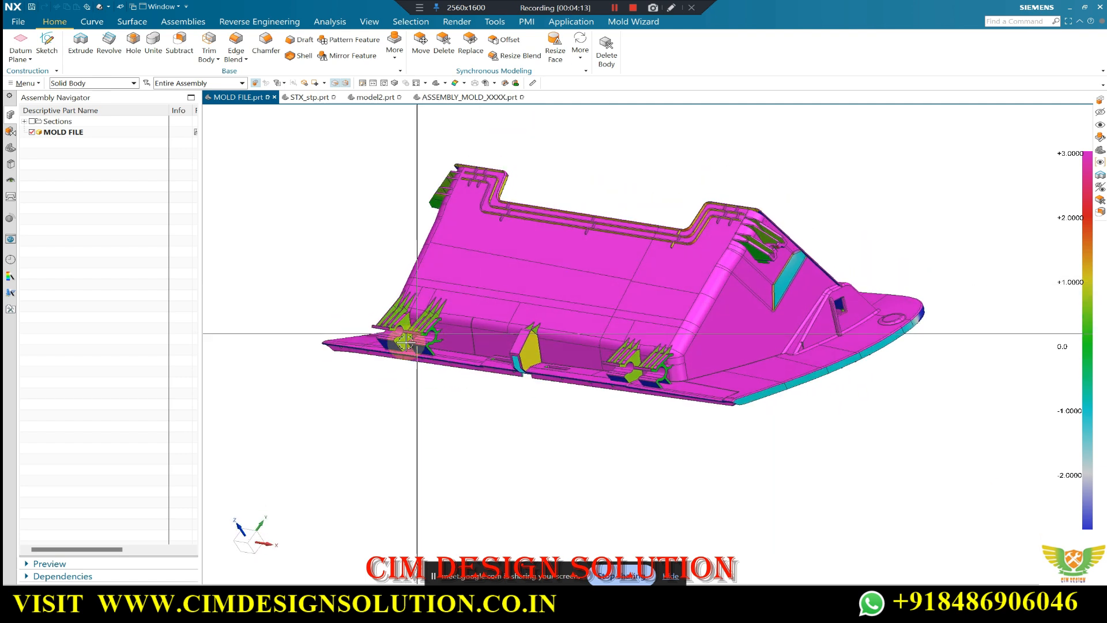
scroll(406, 343, down, 2)
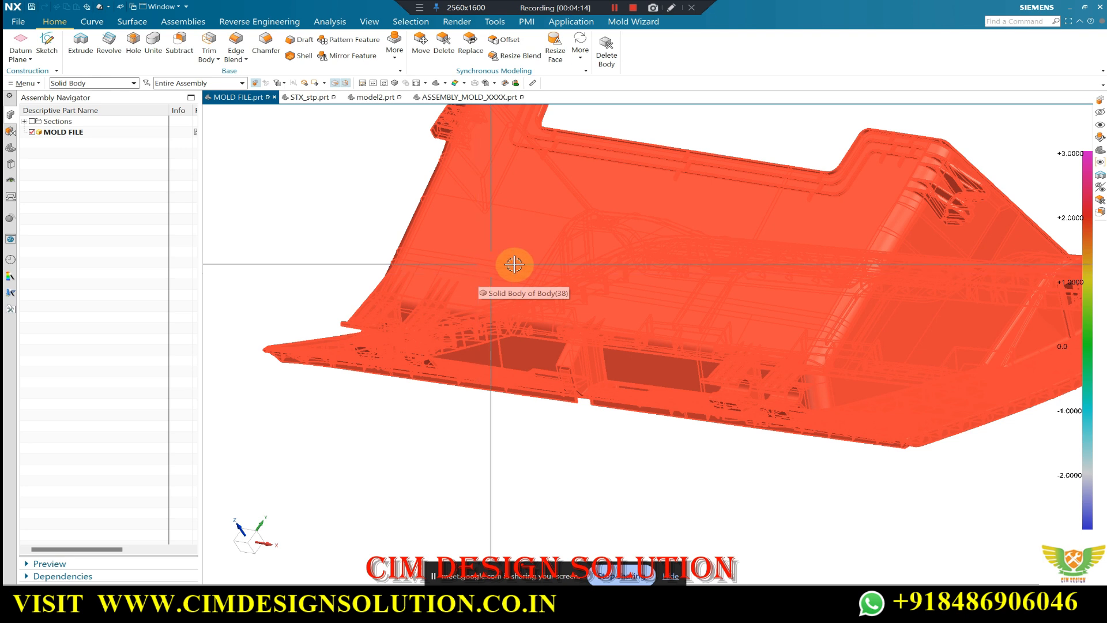
scroll(514, 264, up, 3)
middle_drag(507, 292, 699, 305)
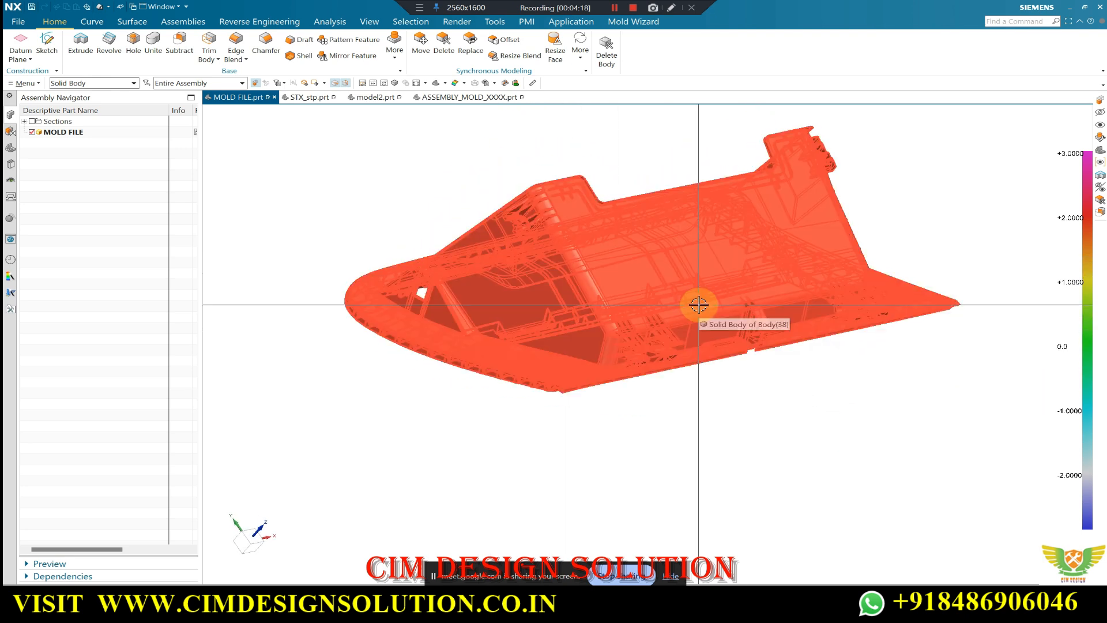
middle_drag(665, 364, 628, 377)
scroll(555, 327, down, 3)
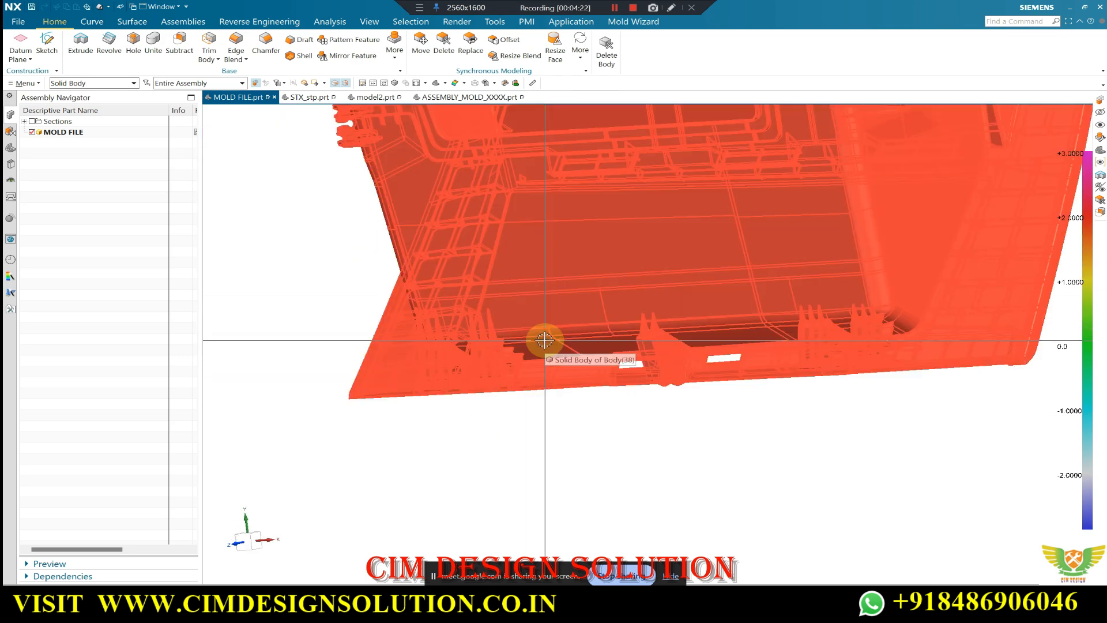
scroll(568, 376, up, 5)
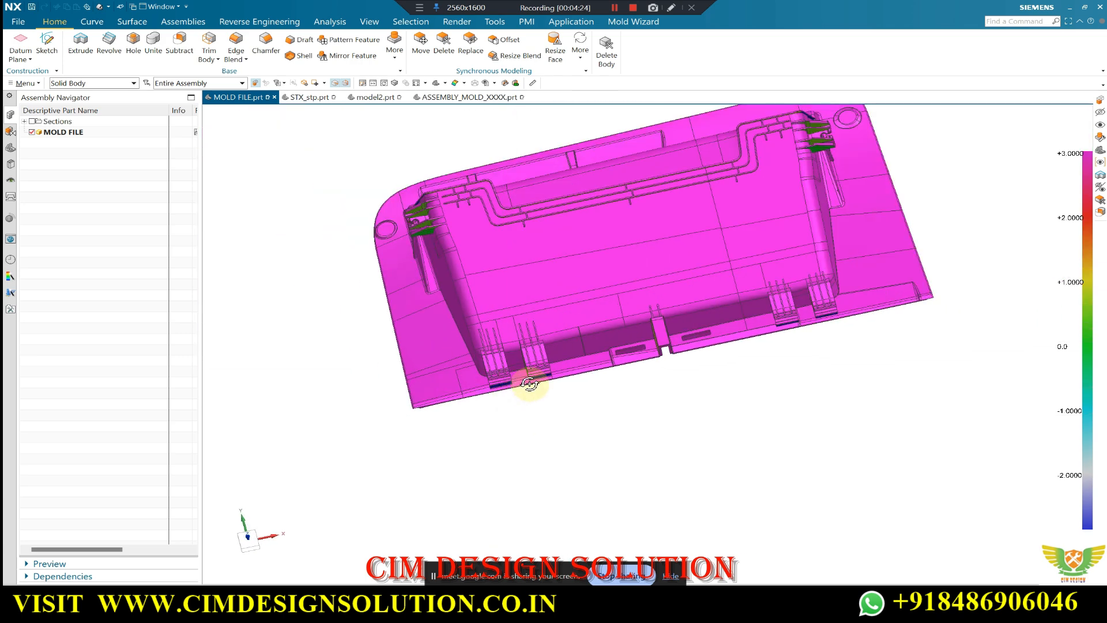
middle_drag(646, 243, 753, 299)
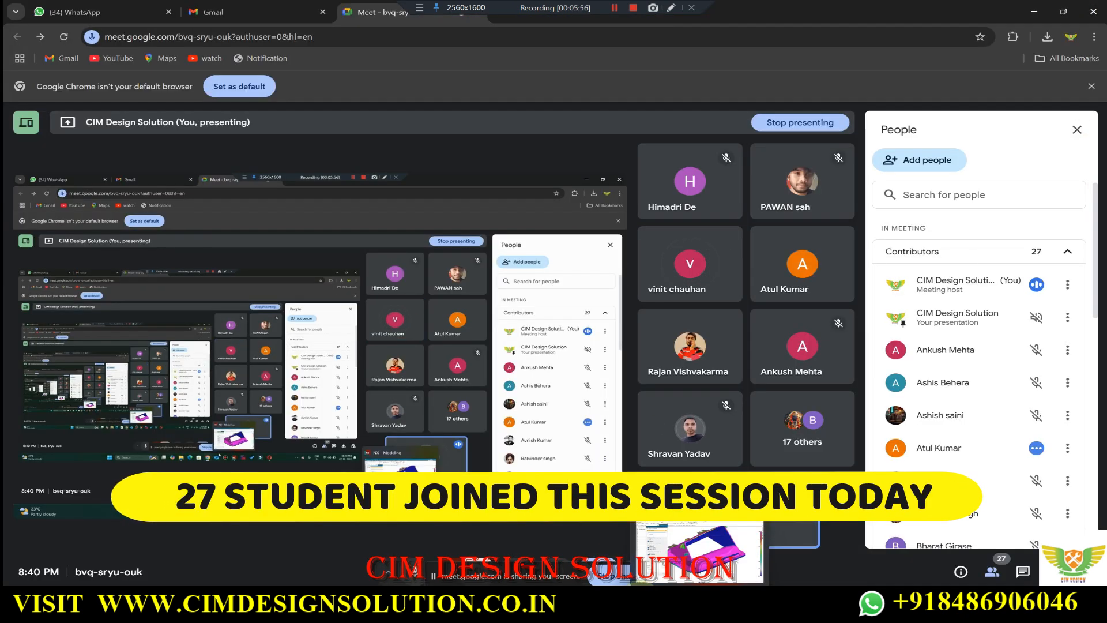
Switch back to NX, close the Examine Geometry check, and review the glove box's underside rib grid and large opening.
key(alt+Tab)
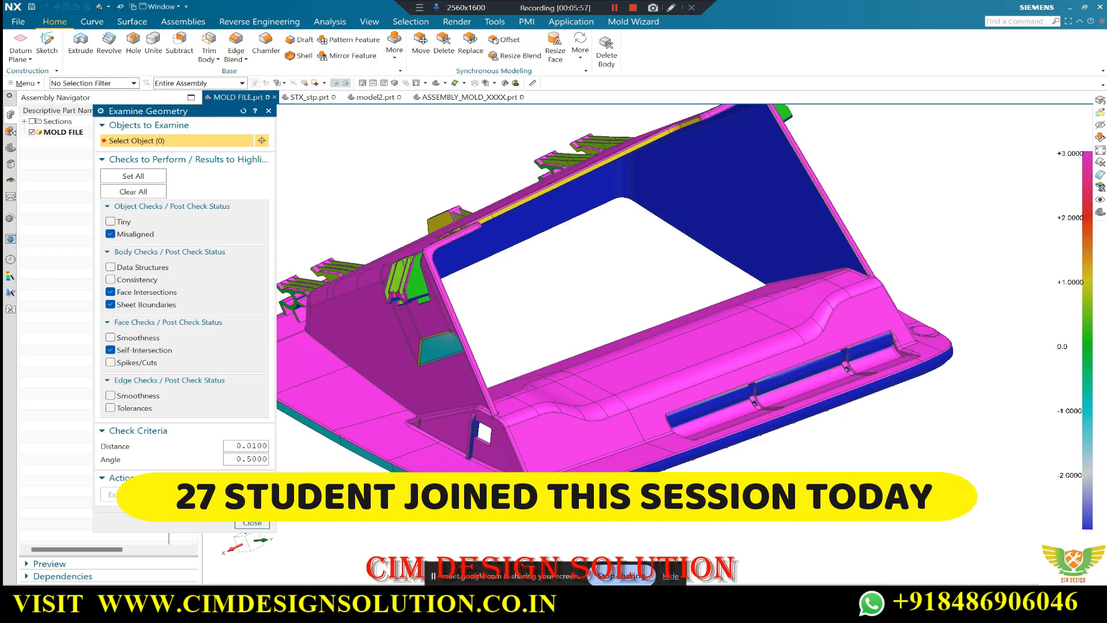
scroll(606, 263, down, 2)
key(Escape)
middle_drag(611, 260, 653, 268)
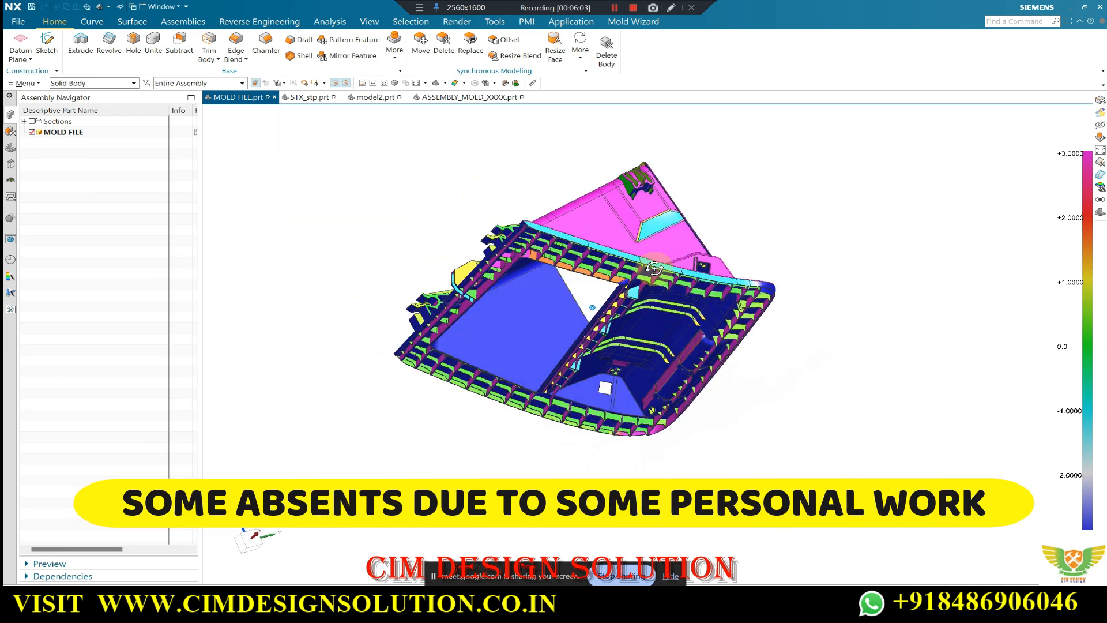
middle_drag(550, 312, 572, 340)
scroll(573, 340, up, 2)
scroll(563, 311, down, 1)
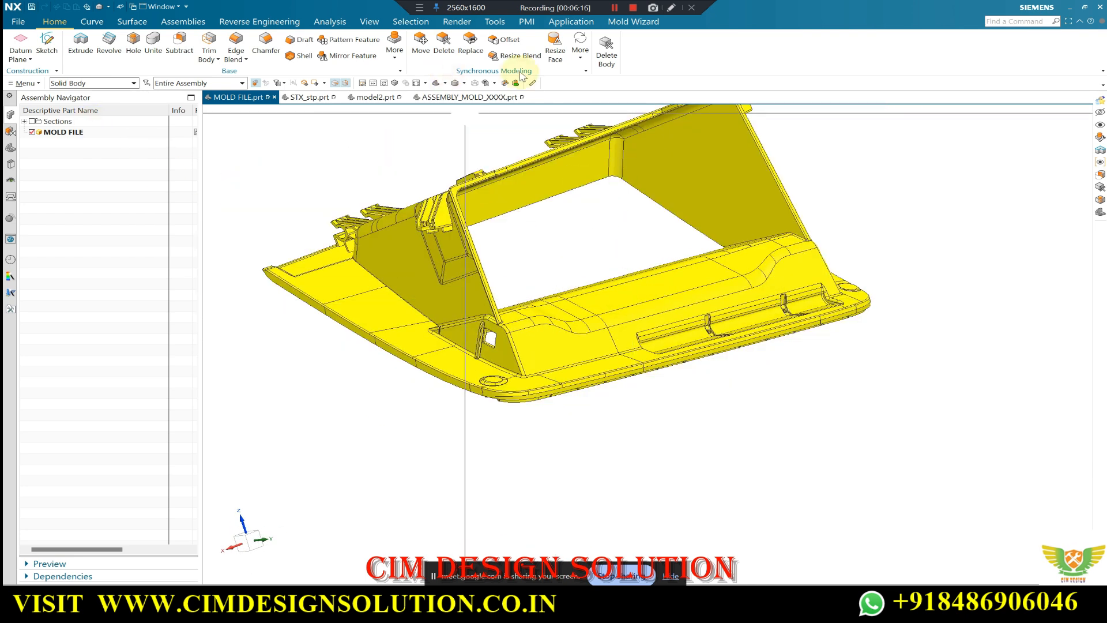
Unsew the small curved face near the end of the raised ledge, beside the square side window.
click(129, 21)
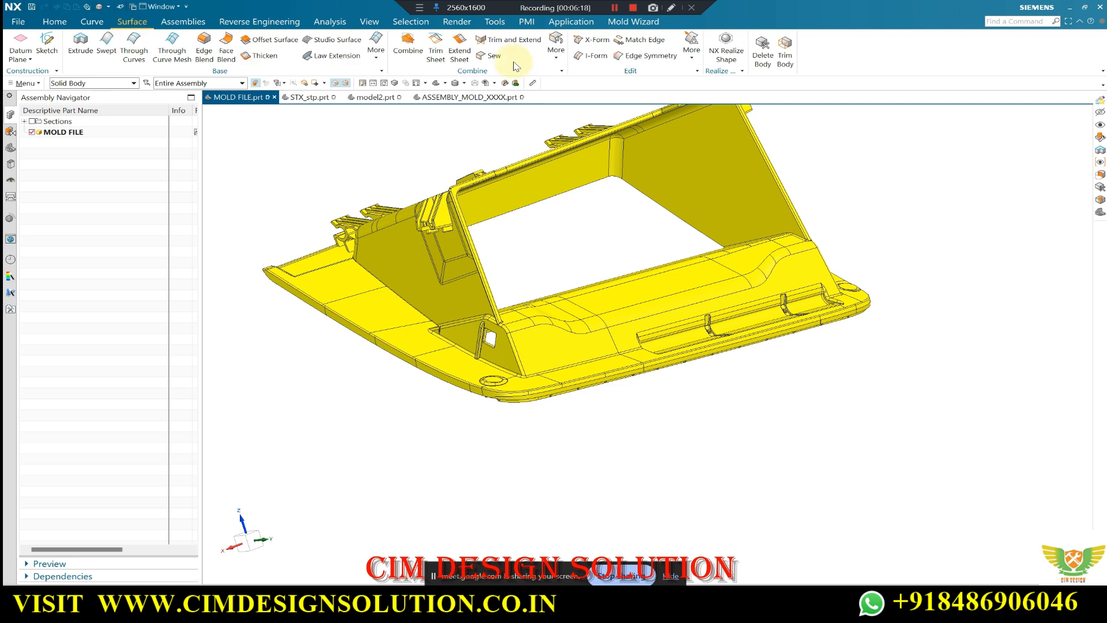
click(566, 58)
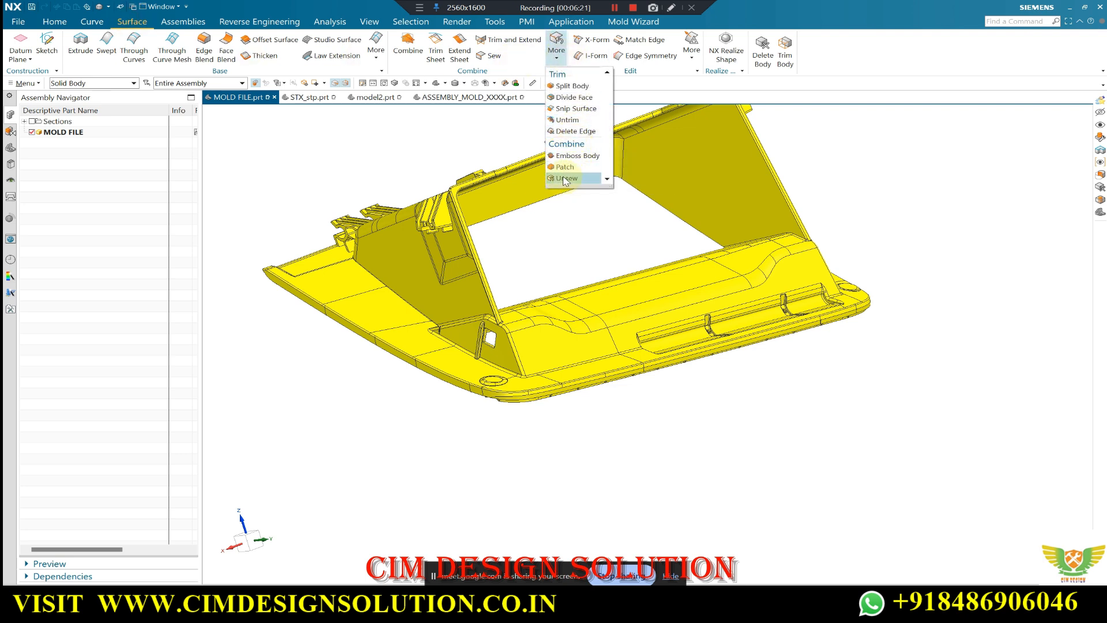
scroll(553, 315, up, 4)
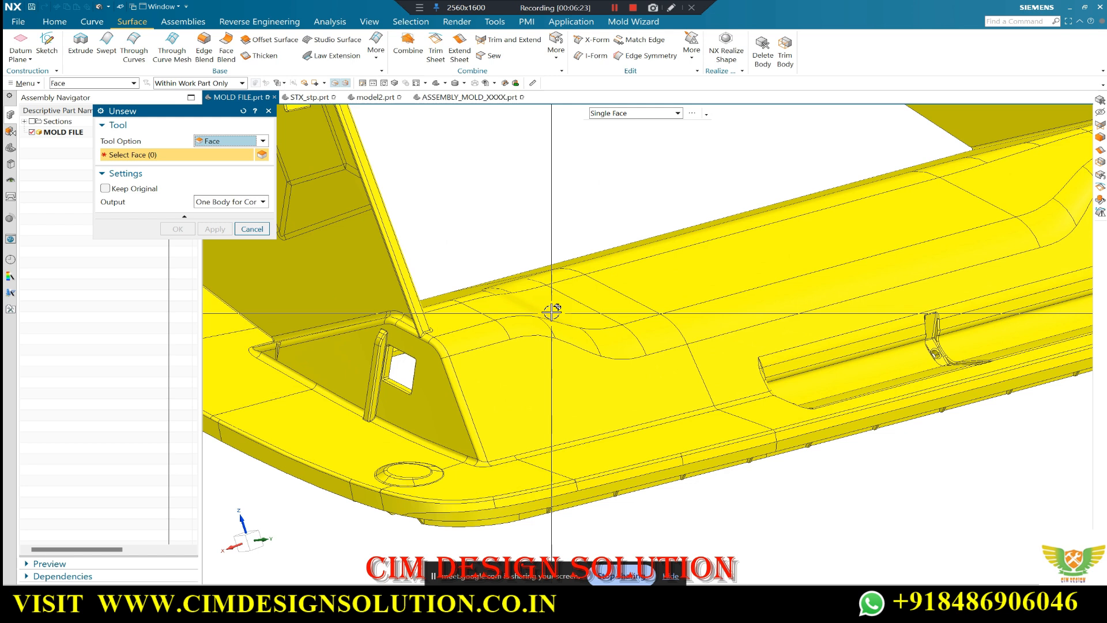
click(522, 325)
middle_click(543, 228)
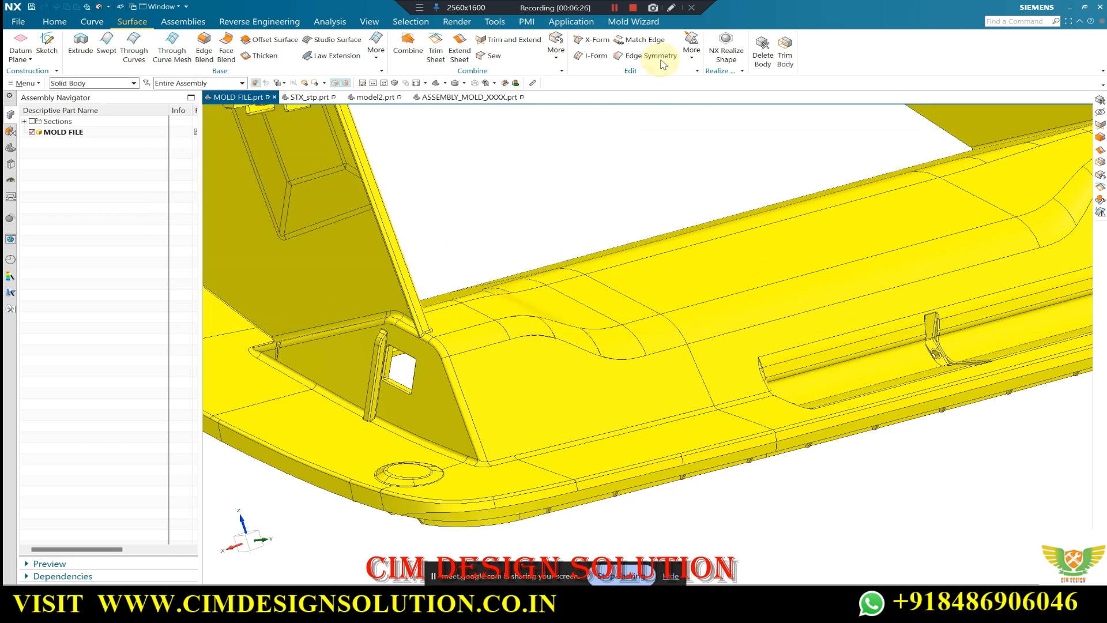
Delete the small unsewn face body from the raised ledge with Delete Body.
key(d)
click(527, 329)
middle_click(519, 213)
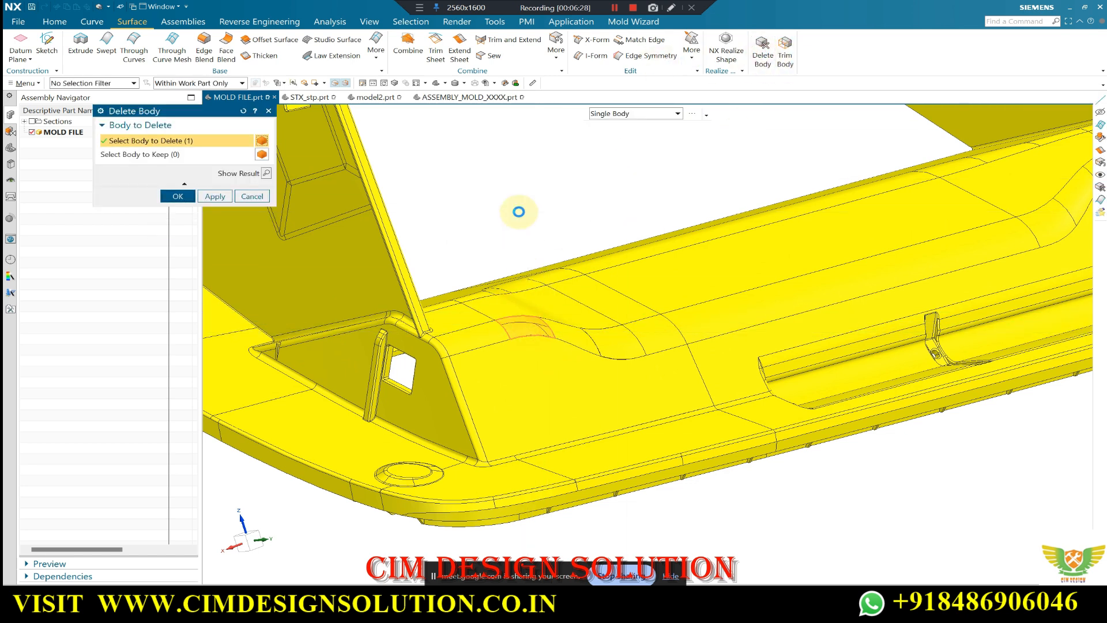
scroll(544, 243, down, 4)
middle_drag(572, 271, 576, 237)
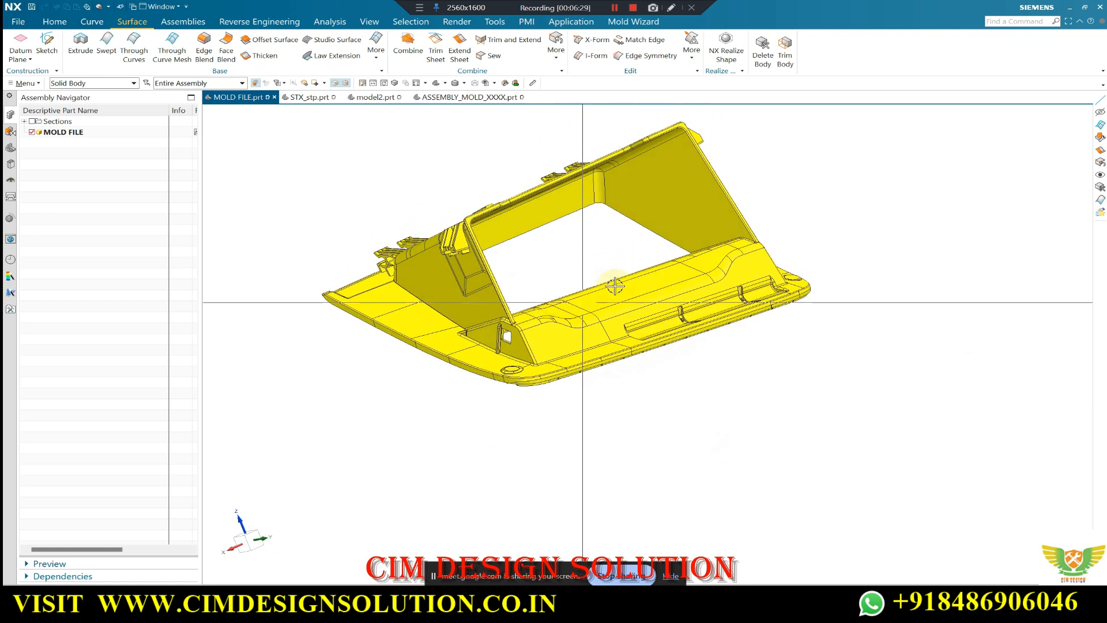
Run Examine Geometry on the whole glove box for Misaligned, Face Intersections, Sheet Boundaries and Self-Intersection, without Tiny, and highlight all results.
click(26, 83)
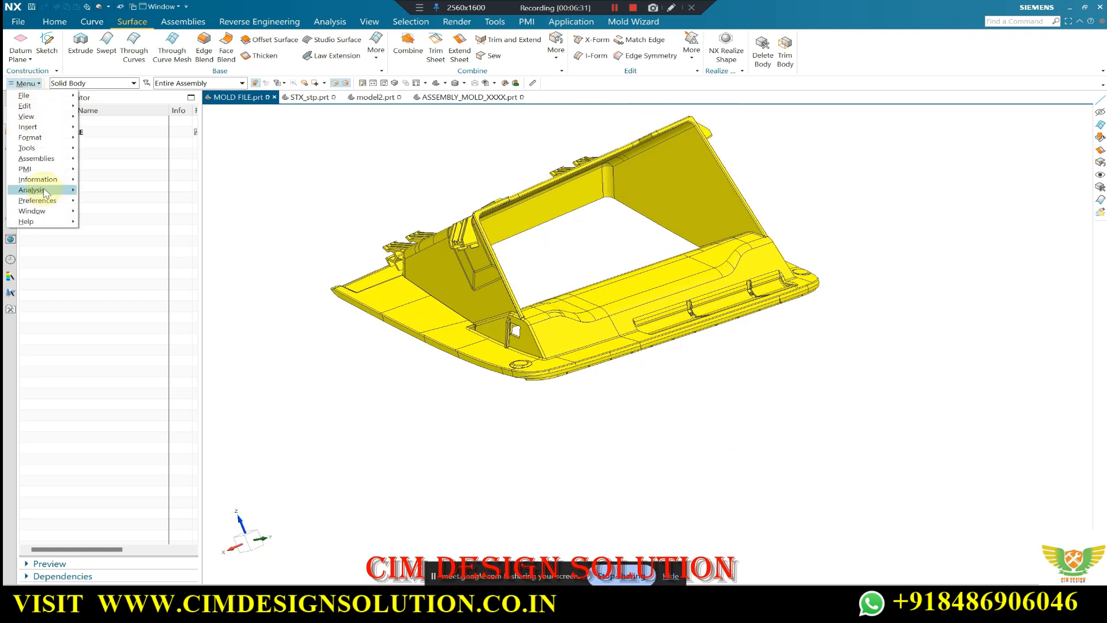
mouse_move(46, 191)
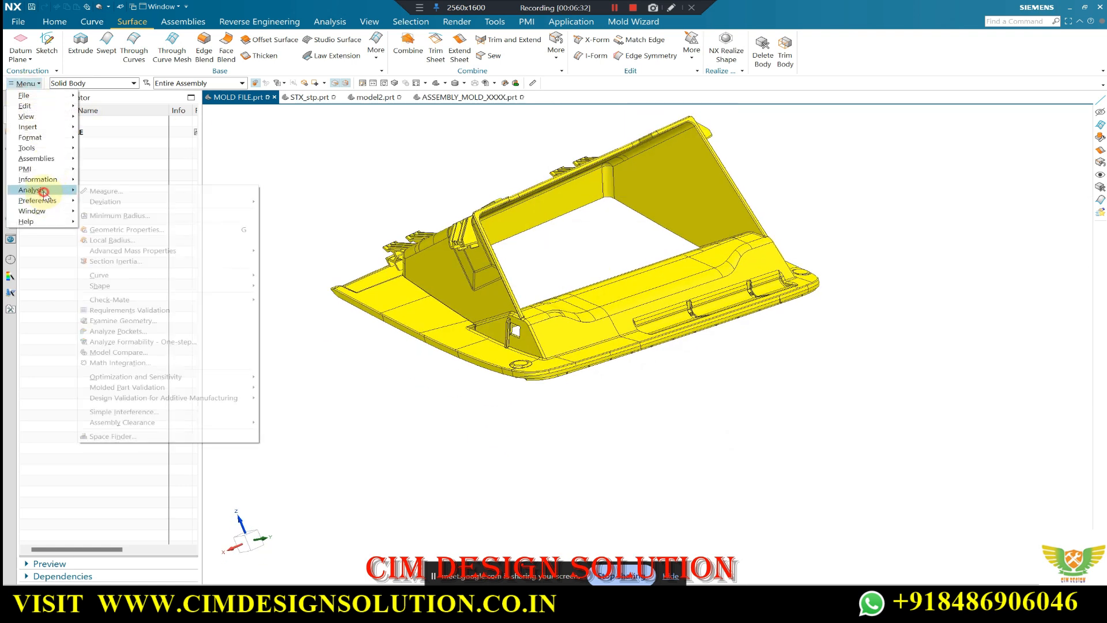
click(132, 321)
scroll(705, 275, down, 3)
drag(819, 171, 484, 364)
click(112, 222)
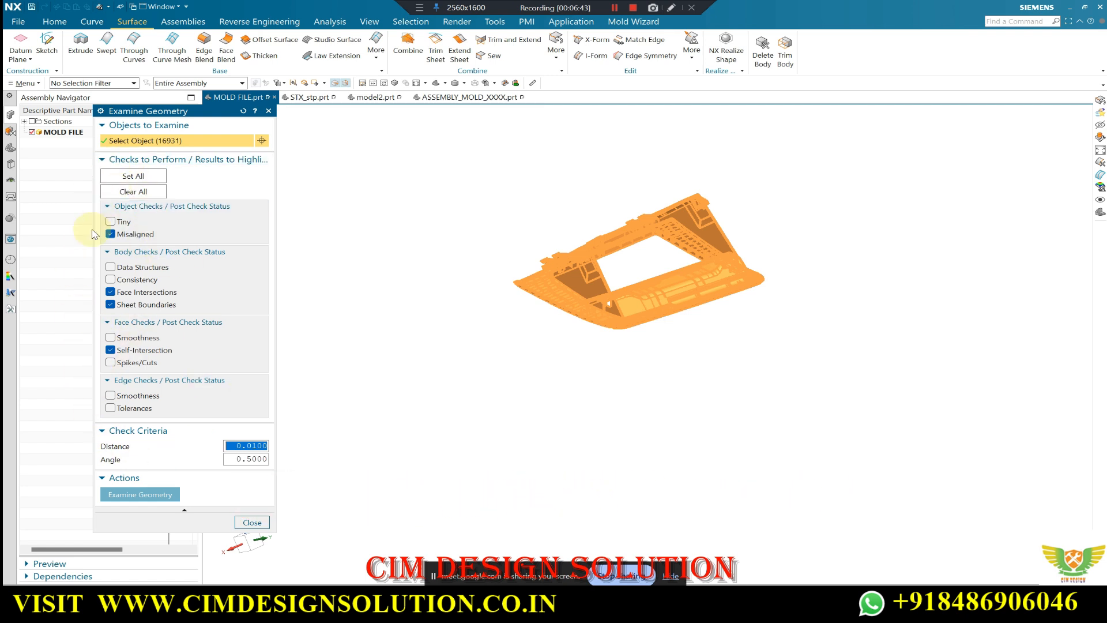
scroll(617, 244, up, 3)
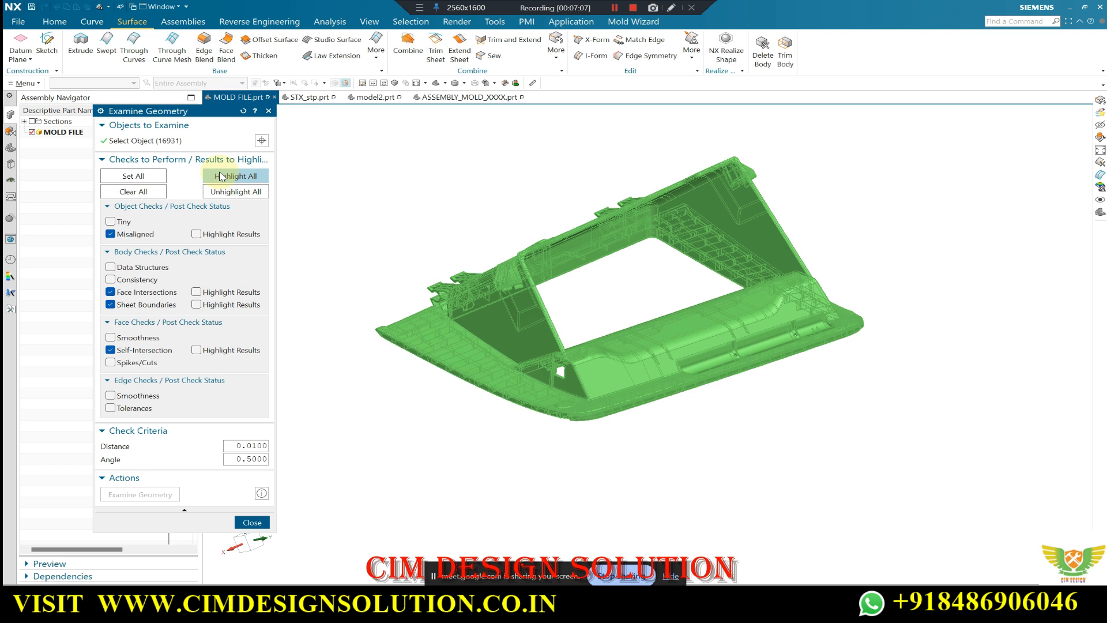
scroll(672, 210, up, 1)
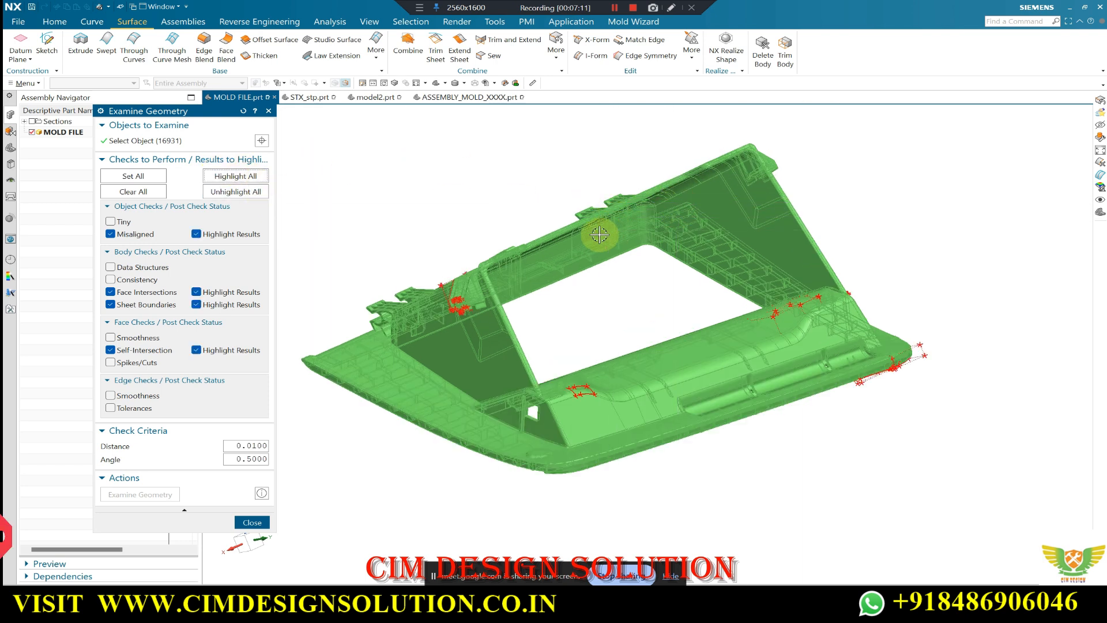
Examine the highlighted check results along the raised ledge, from the opening near the side window to the opposite end and its corner blend.
scroll(586, 388, up, 6)
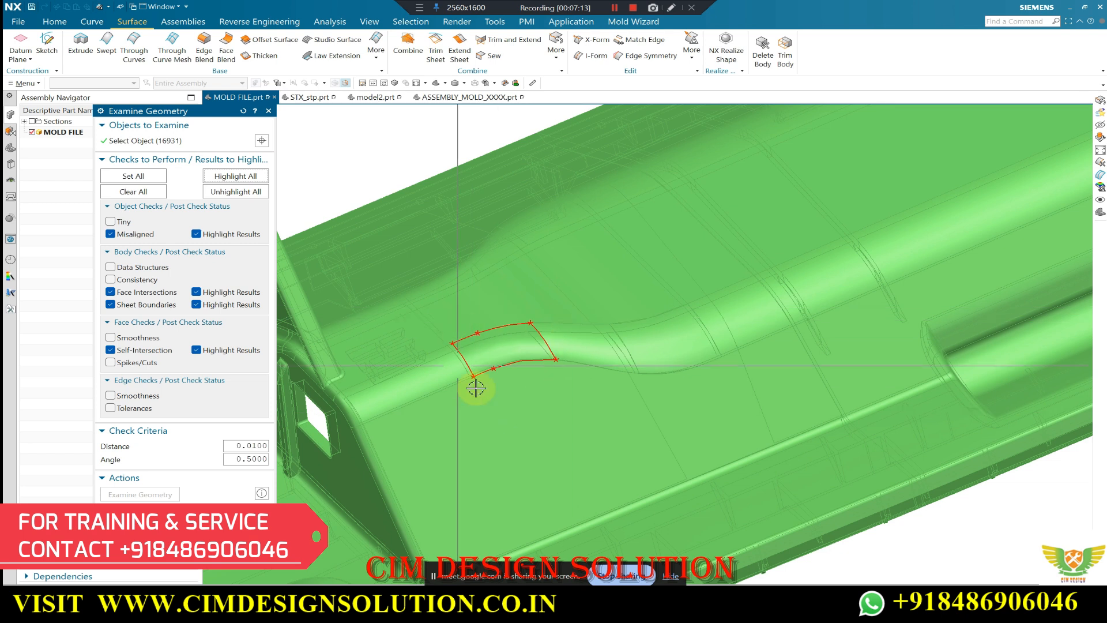
middle_drag(549, 323, 459, 332)
scroll(460, 332, down, 4)
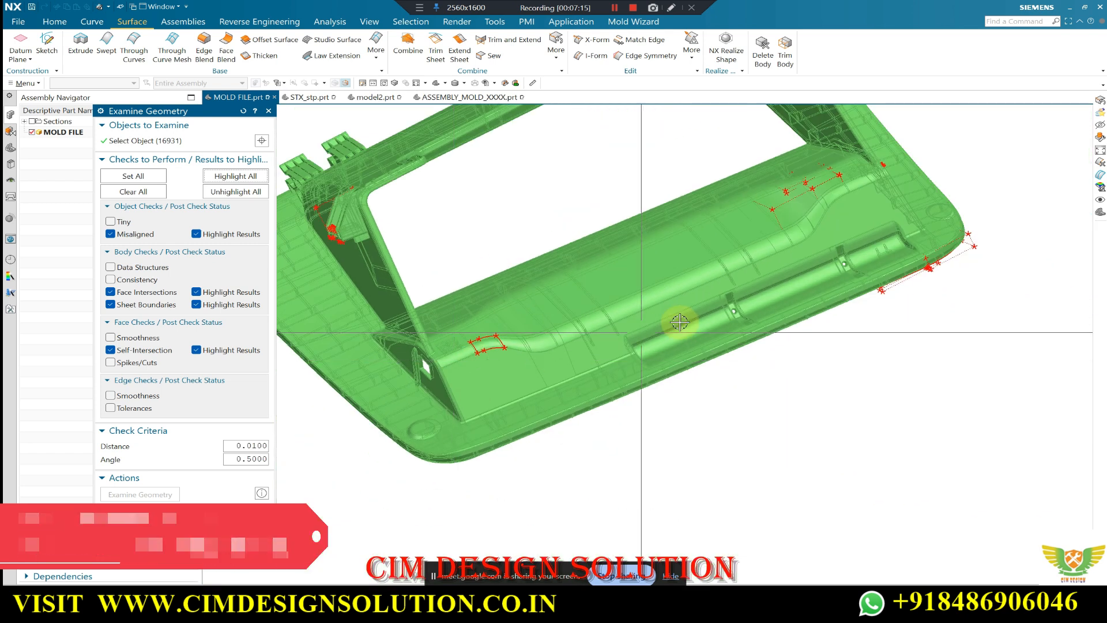
middle_drag(680, 321, 653, 346)
scroll(760, 240, up, 6)
scroll(784, 247, up, 8)
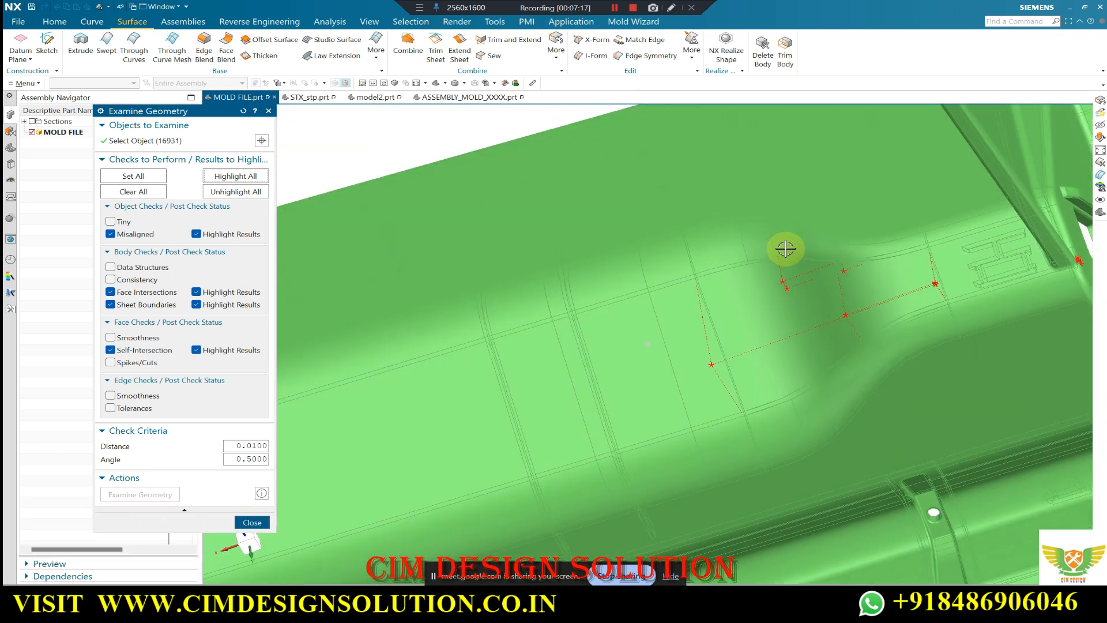
scroll(738, 252, down, 6)
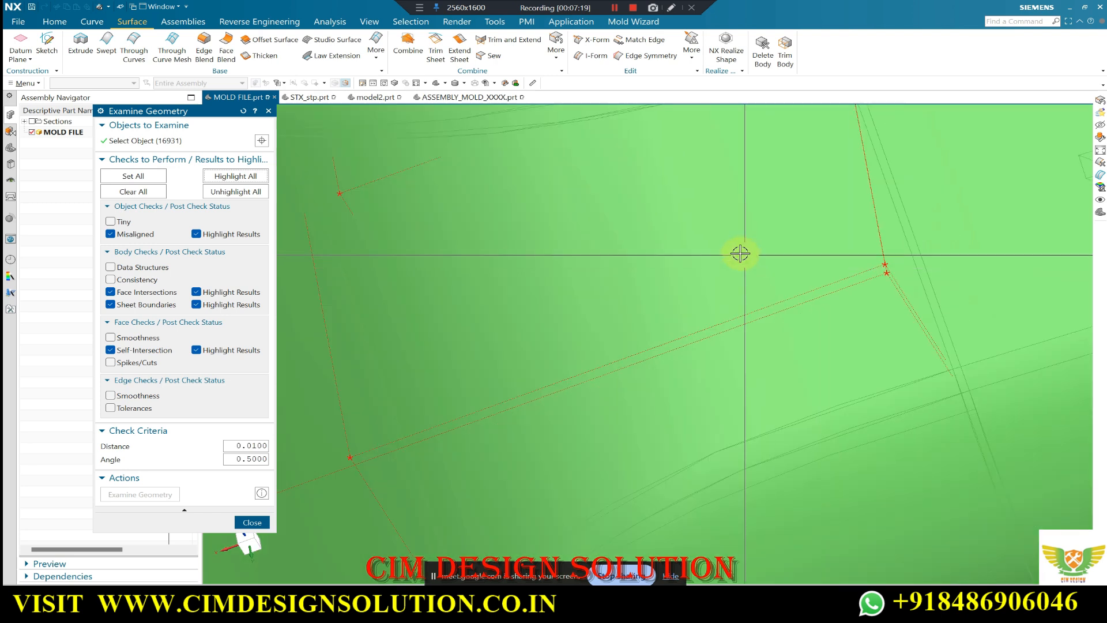
scroll(729, 250, up, 6)
scroll(585, 223, up, 8)
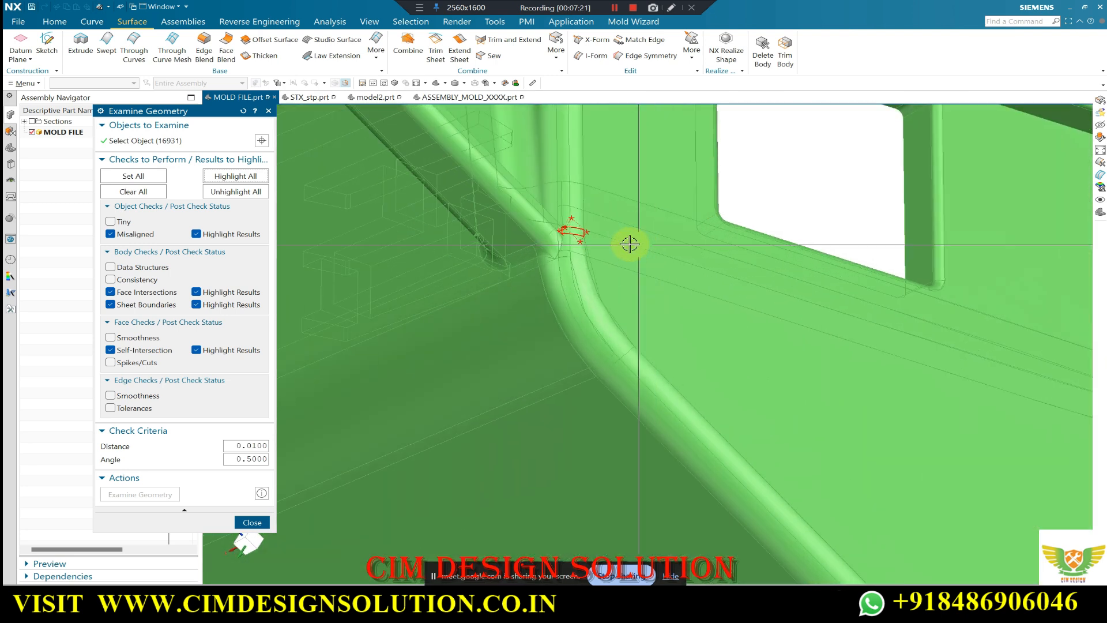
scroll(698, 202, down, 3)
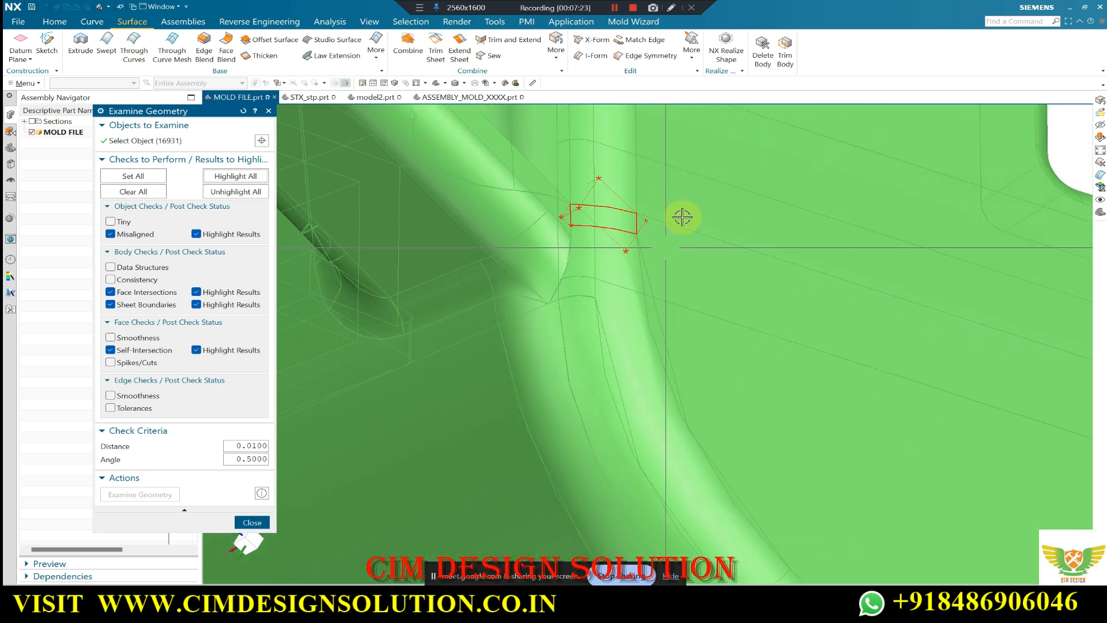
scroll(750, 260, down, 3)
Examine the highlighted check results around the small rounded tab and notch on the inner side wall.
middle_drag(763, 271, 494, 235)
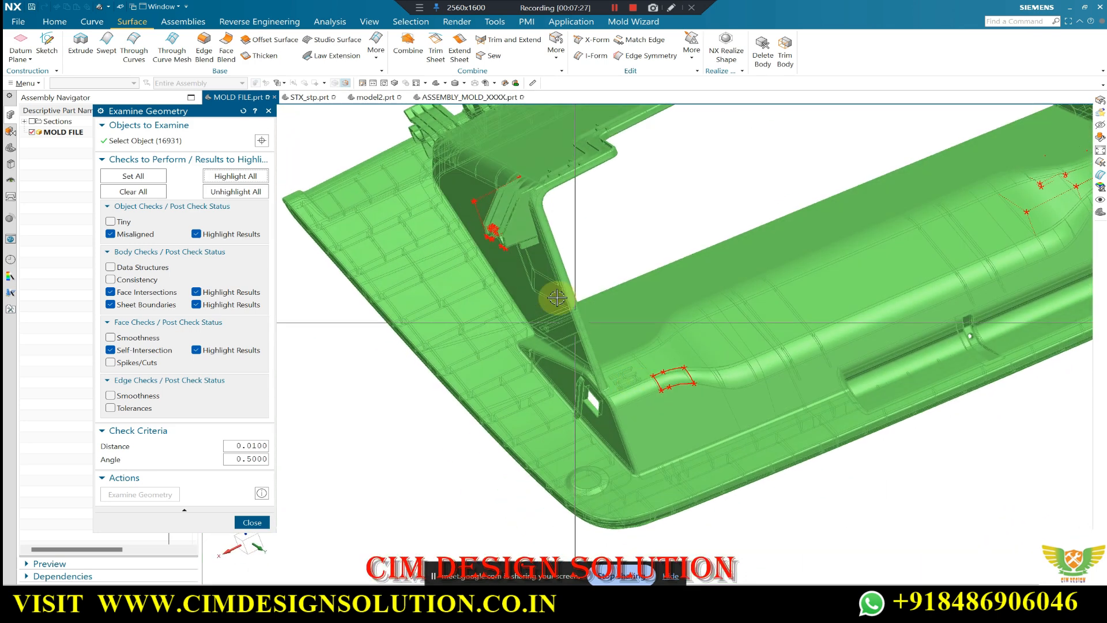
scroll(461, 225, up, 8)
middle_drag(437, 189, 464, 194)
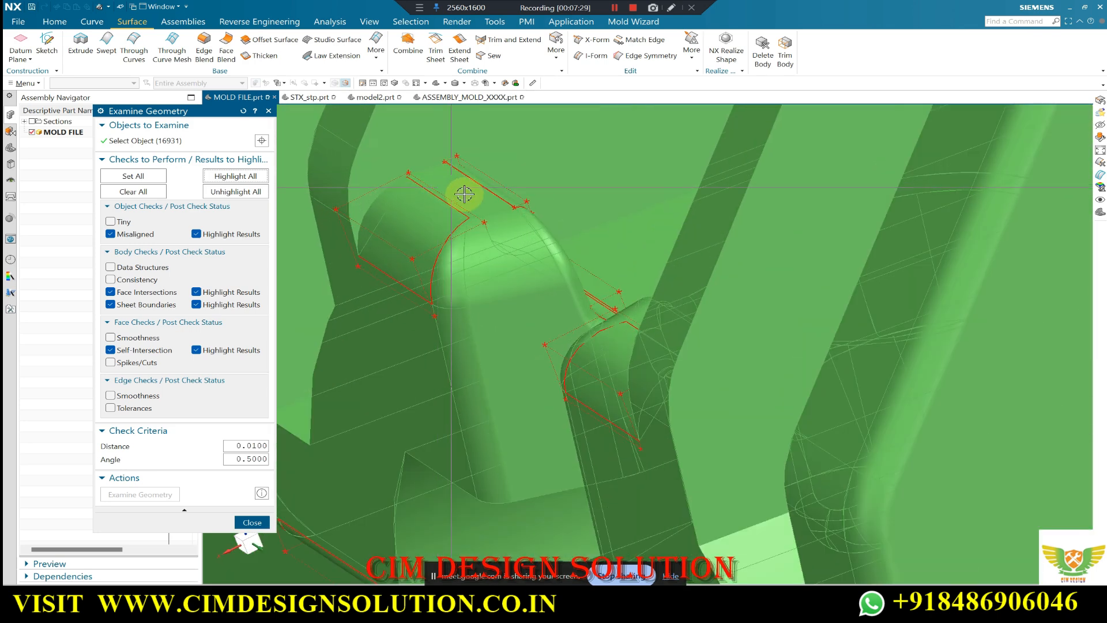
middle_drag(462, 233, 504, 201)
scroll(502, 214, down, 3)
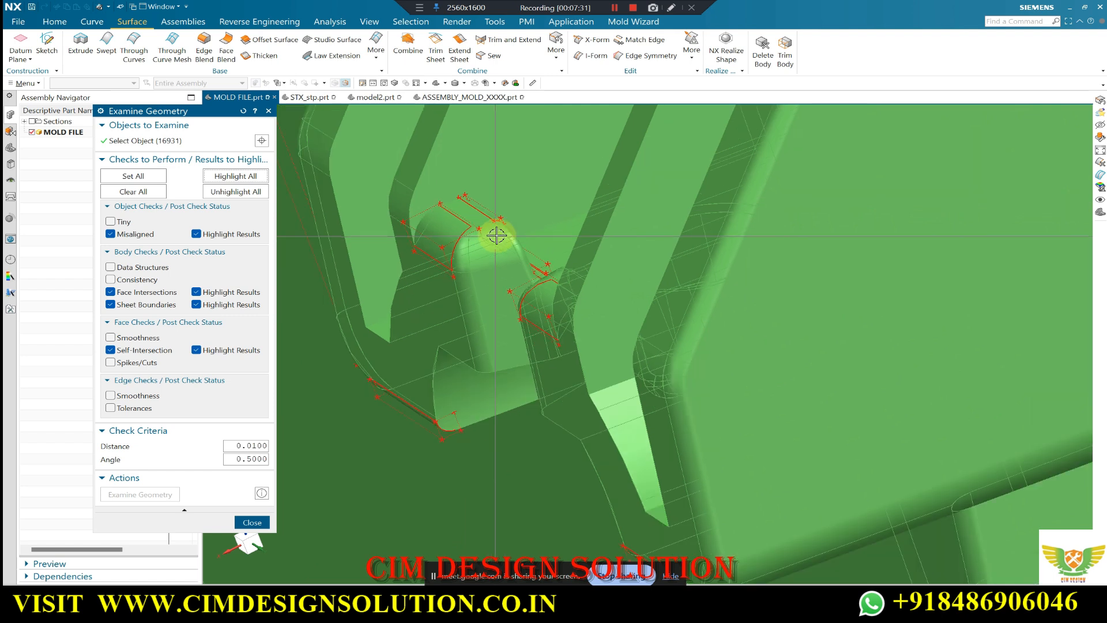
Close the geometry check and look through the available combine and surface fill commands, including Fill Surface and Patch Openings.
click(555, 58)
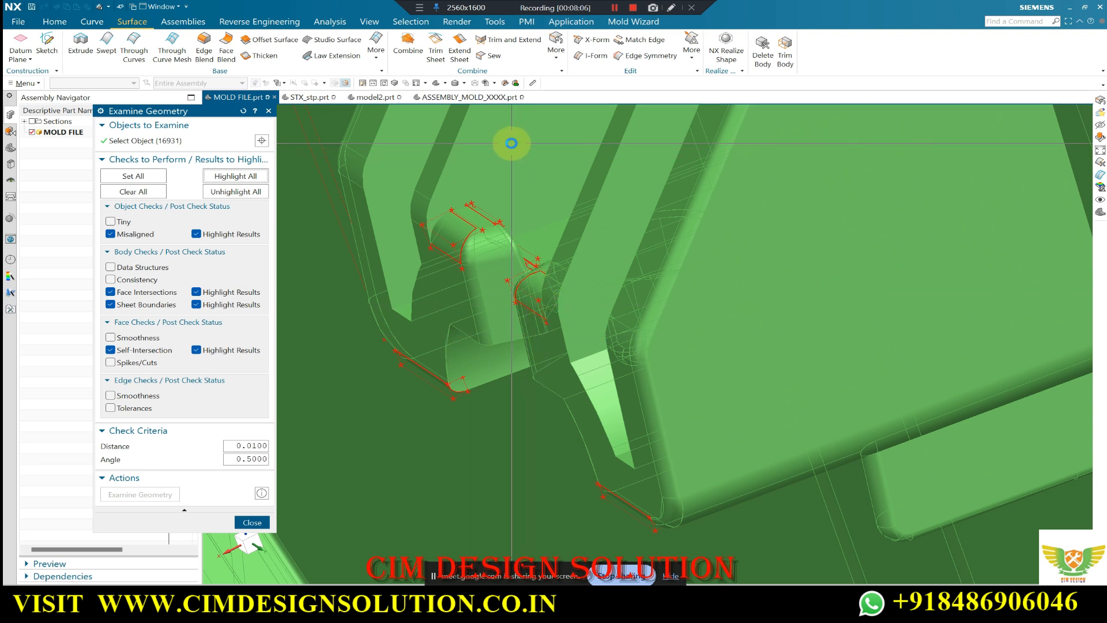
key(Escape)
click(556, 50)
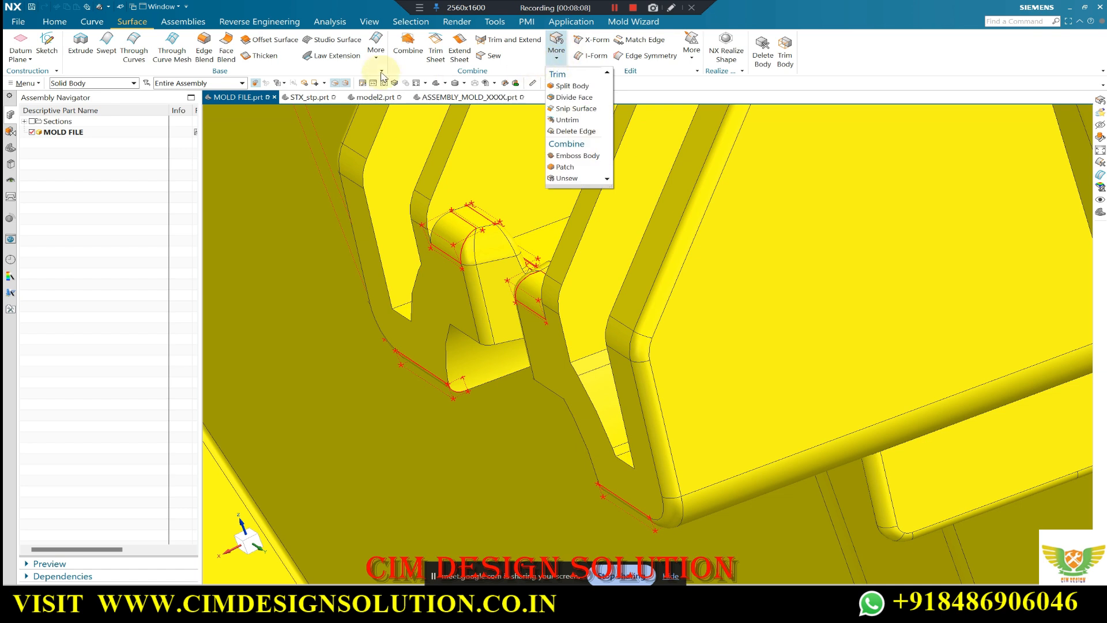
click(376, 50)
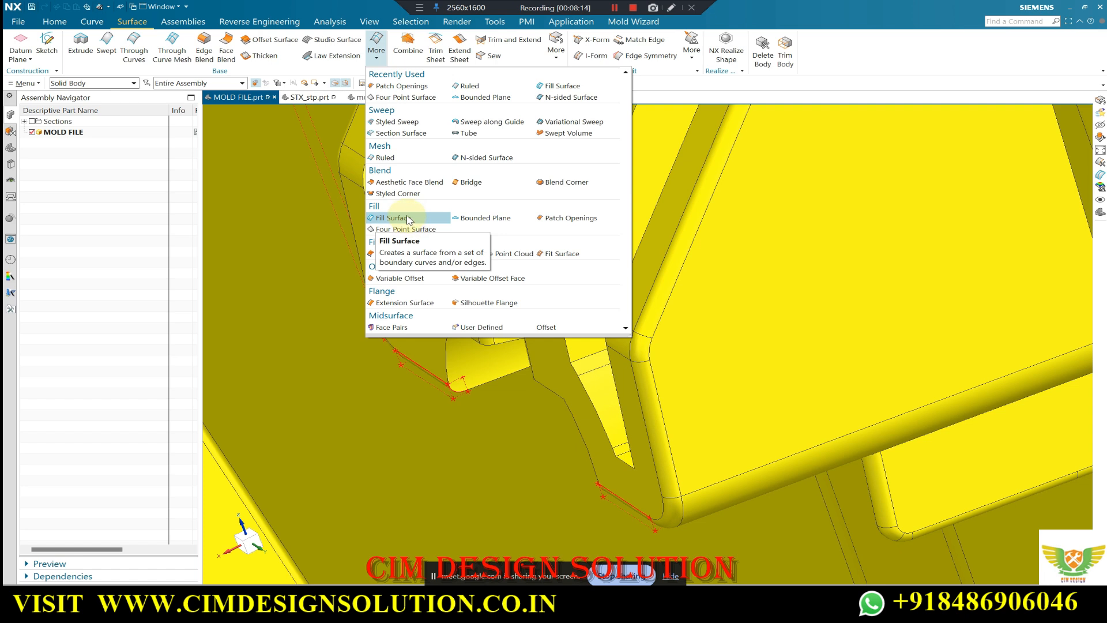
click(577, 222)
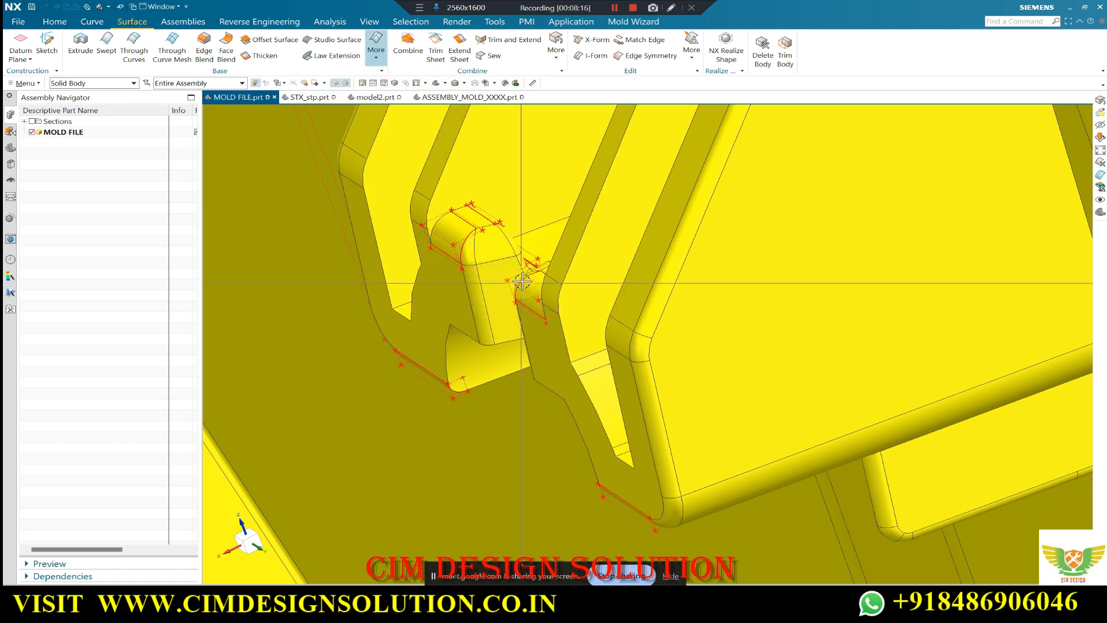
Return to the four-sided opening on the raised ledge near the side window and clear the red check markers.
scroll(508, 251, down, 5)
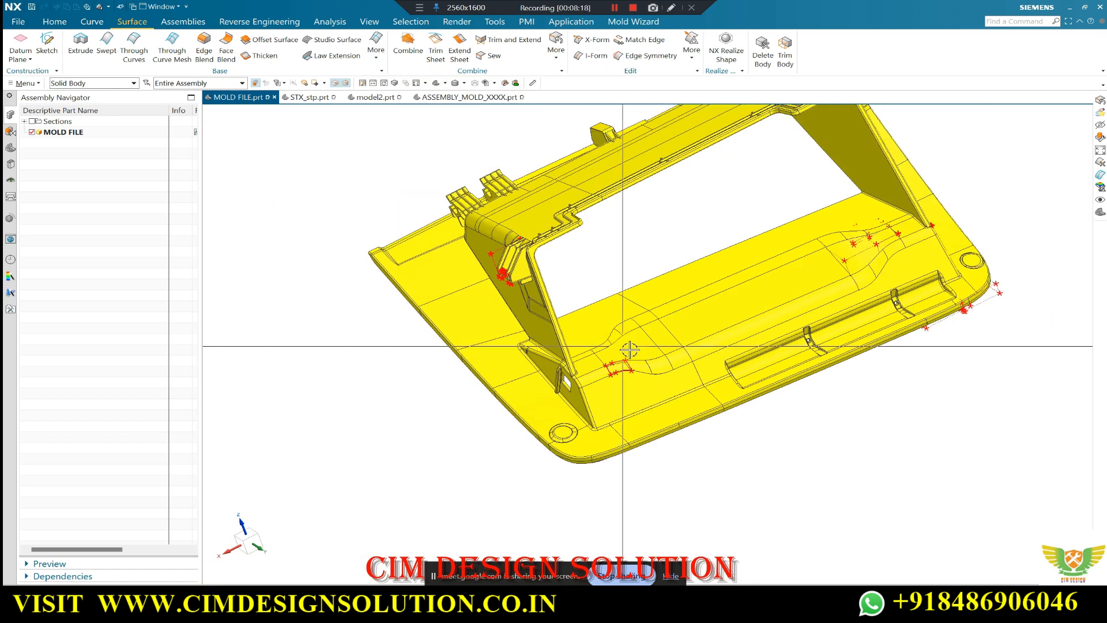
scroll(637, 387, up, 5)
right_click(612, 243)
key(Escape)
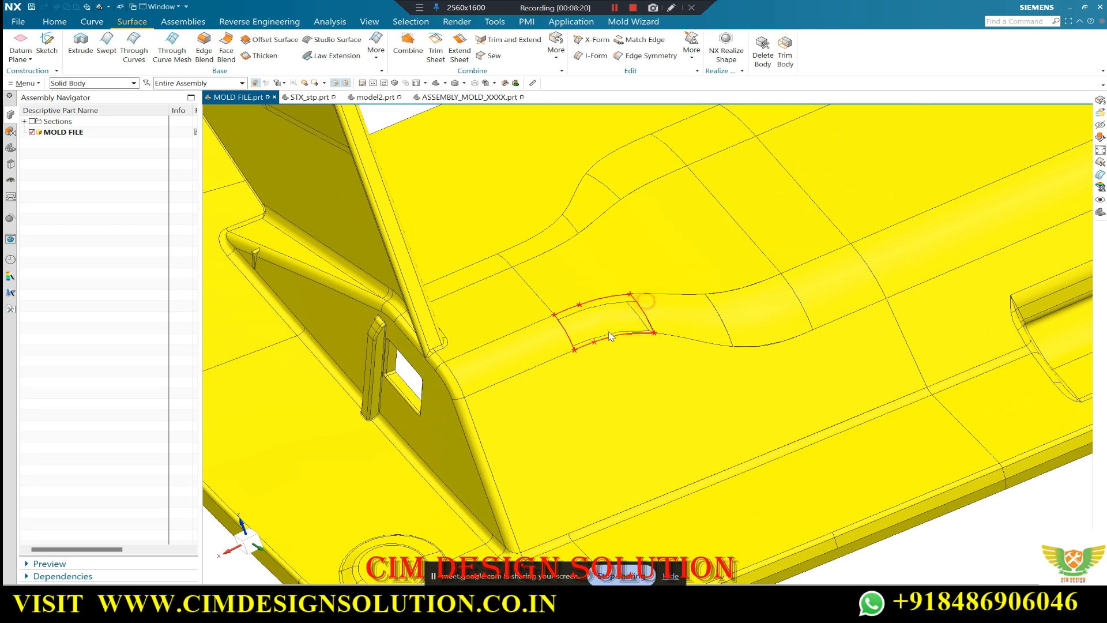
scroll(613, 322, up, 4)
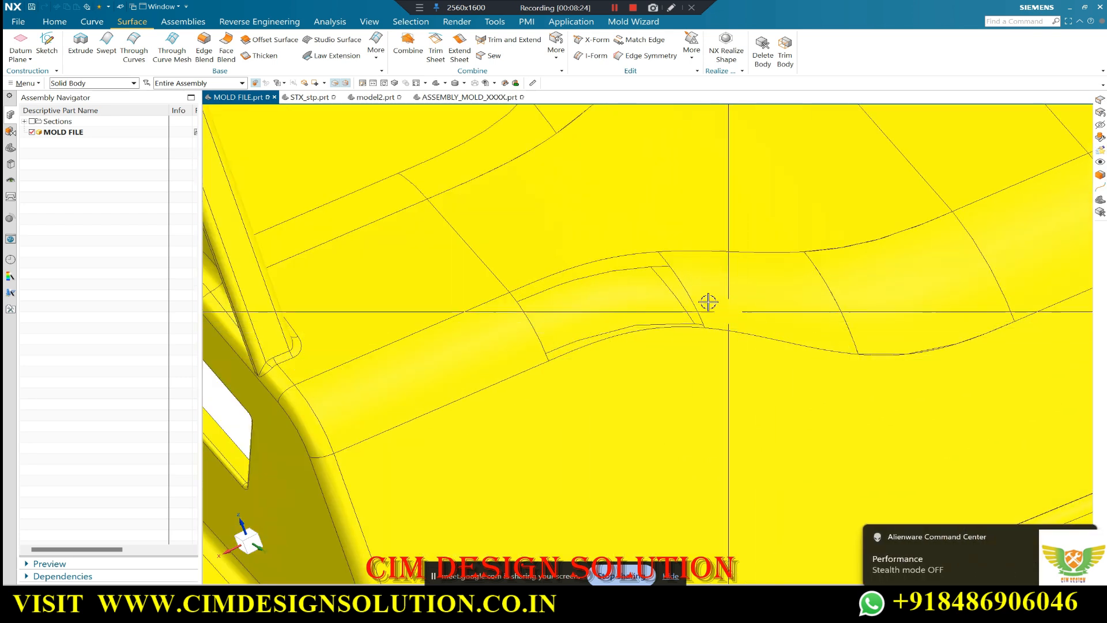
scroll(524, 282, down, 2)
scroll(577, 274, down, 2)
scroll(623, 277, up, 6)
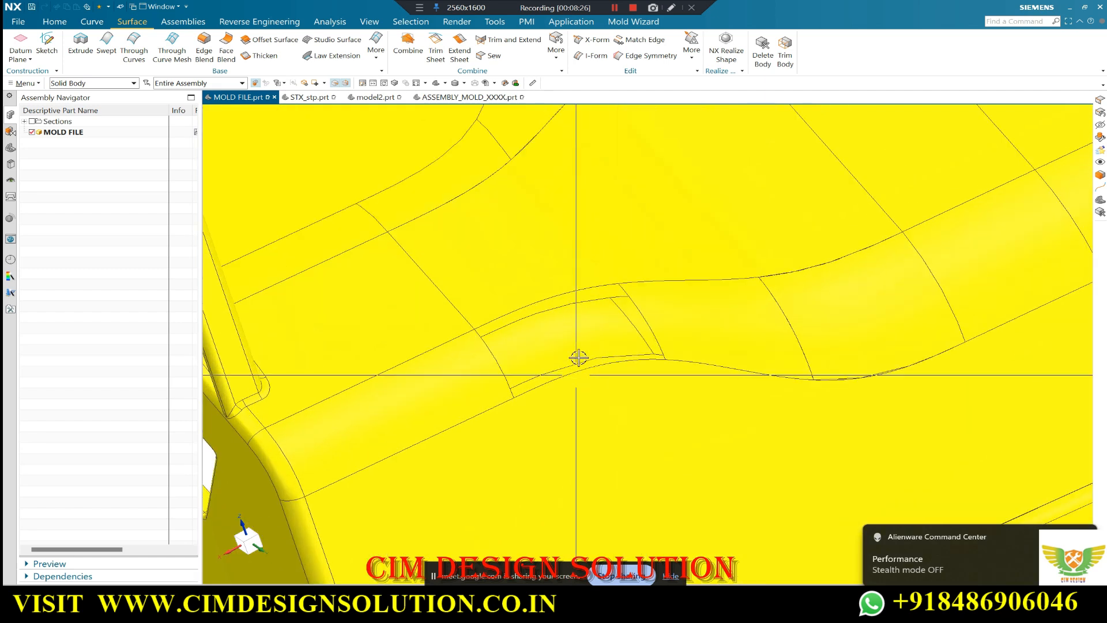
Use Fill Surface to preview a patch over the ledge opening, selecting its six boundary edges.
click(380, 57)
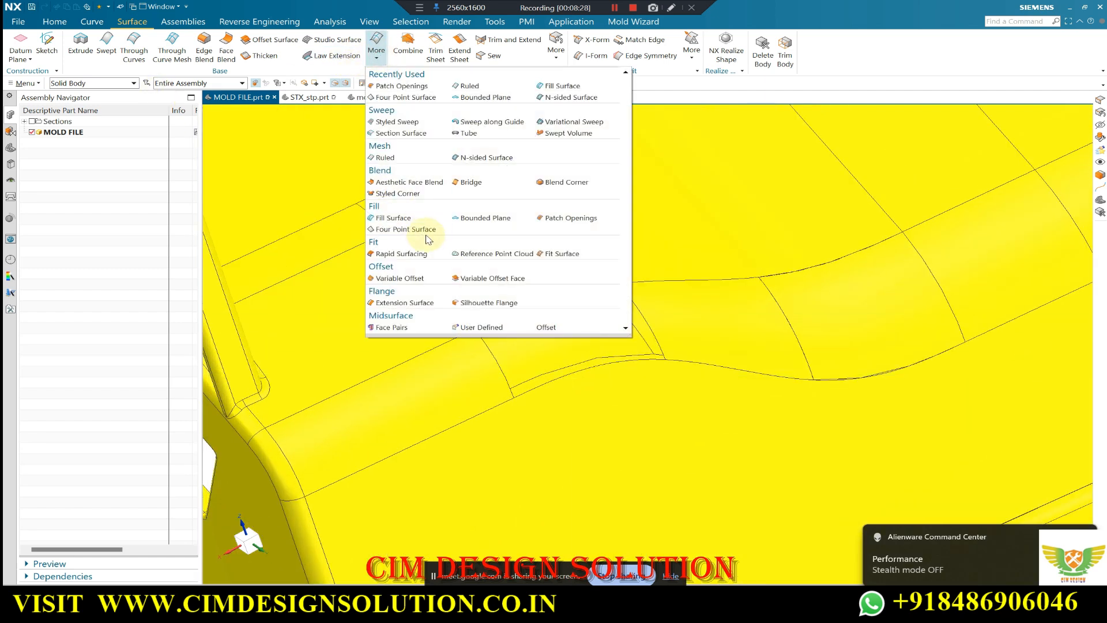
click(398, 217)
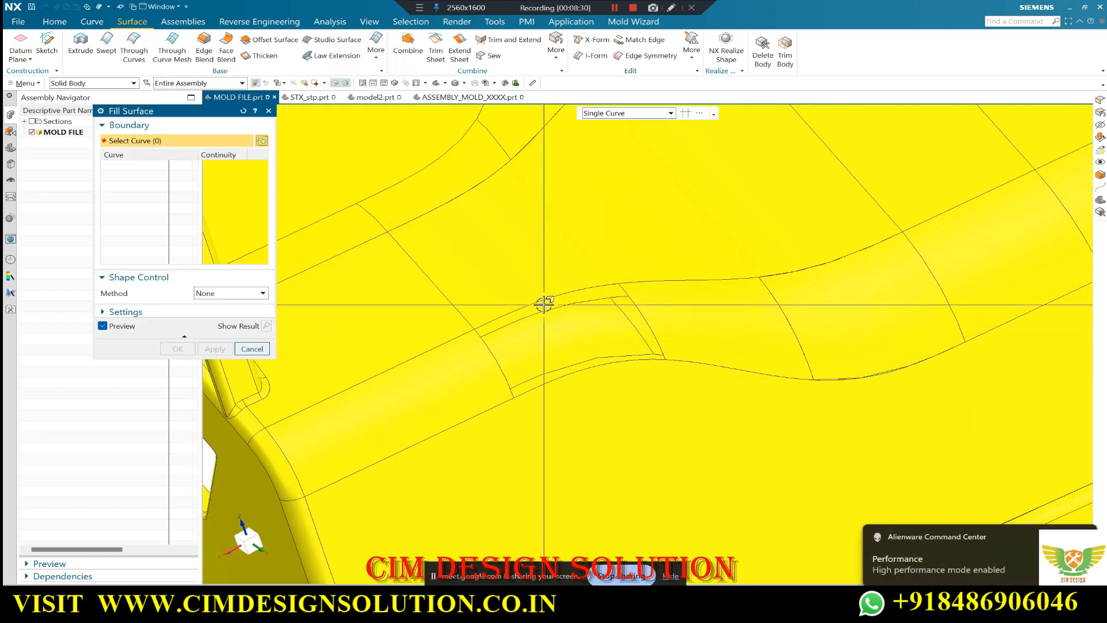
click(544, 299)
click(654, 326)
click(637, 303)
scroll(606, 362, up, 2)
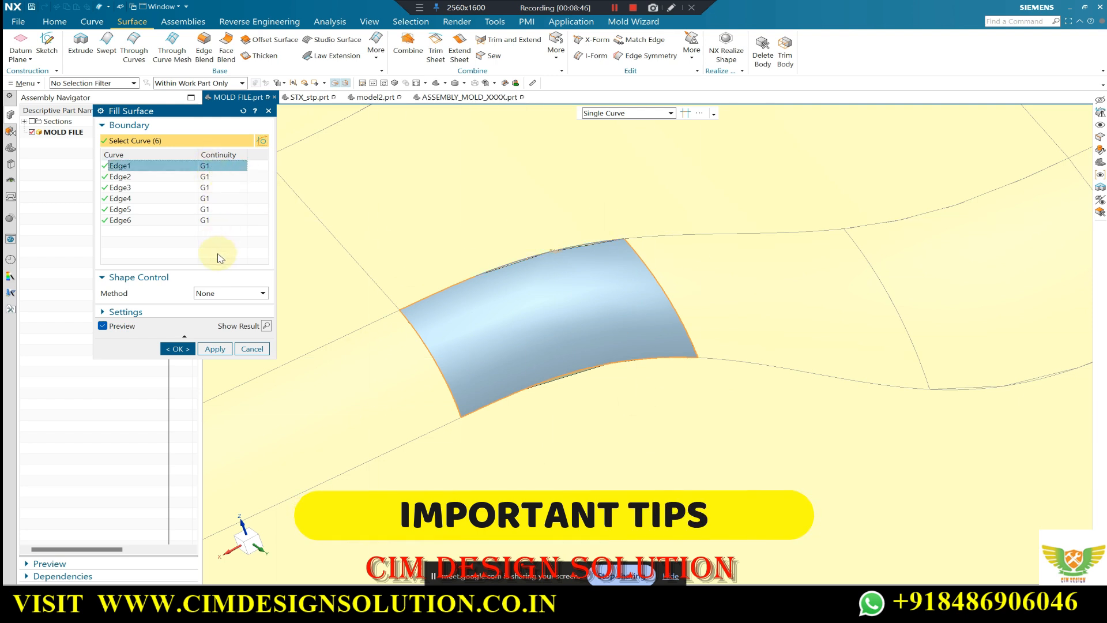
Set the continuity of all six fill boundary edges to G0, and switch them back to G1 for comparison.
shift+click(210, 220)
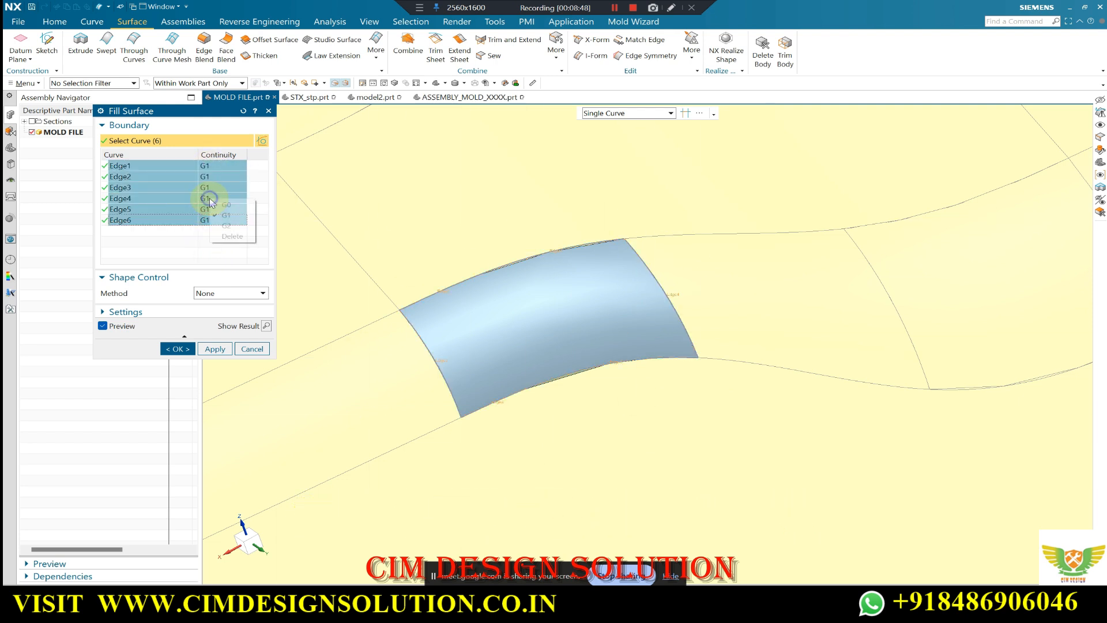
click(225, 209)
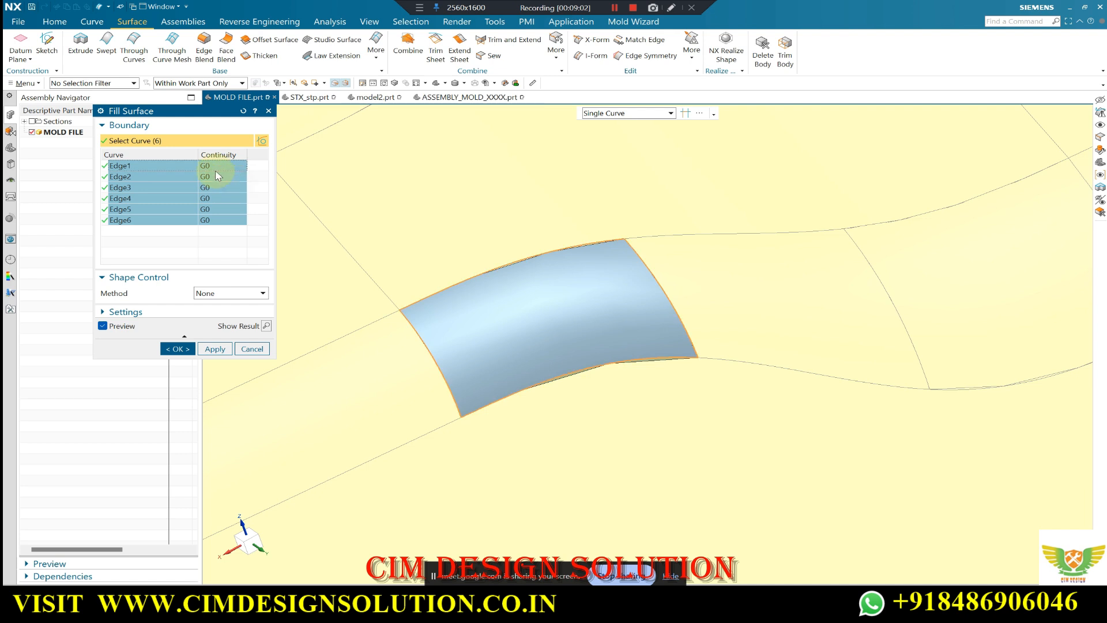
click(195, 258)
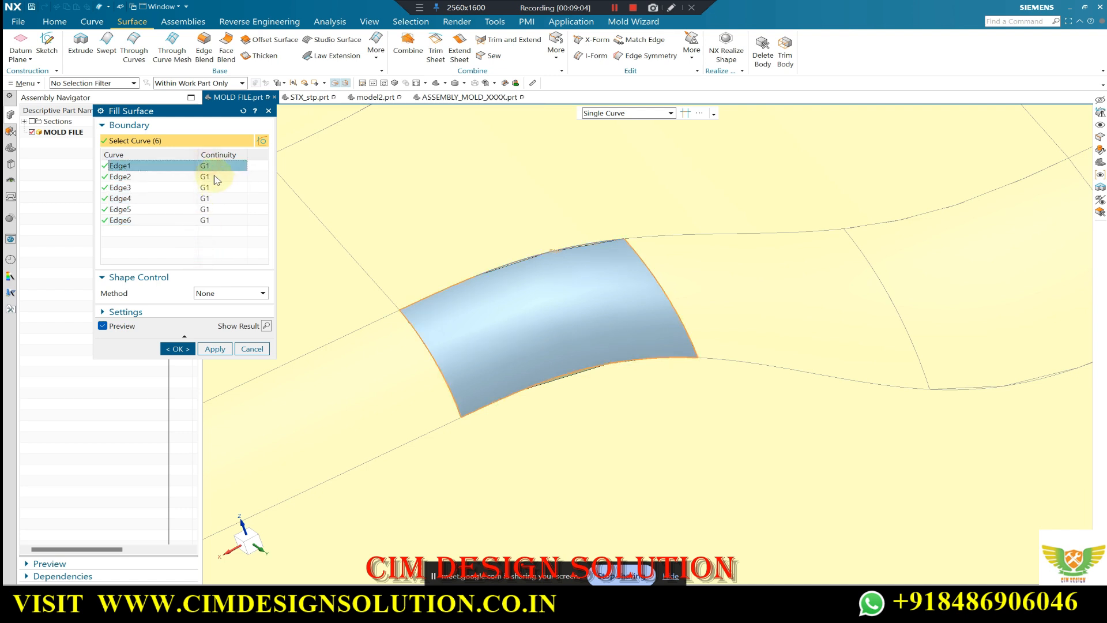
shift+click(221, 220)
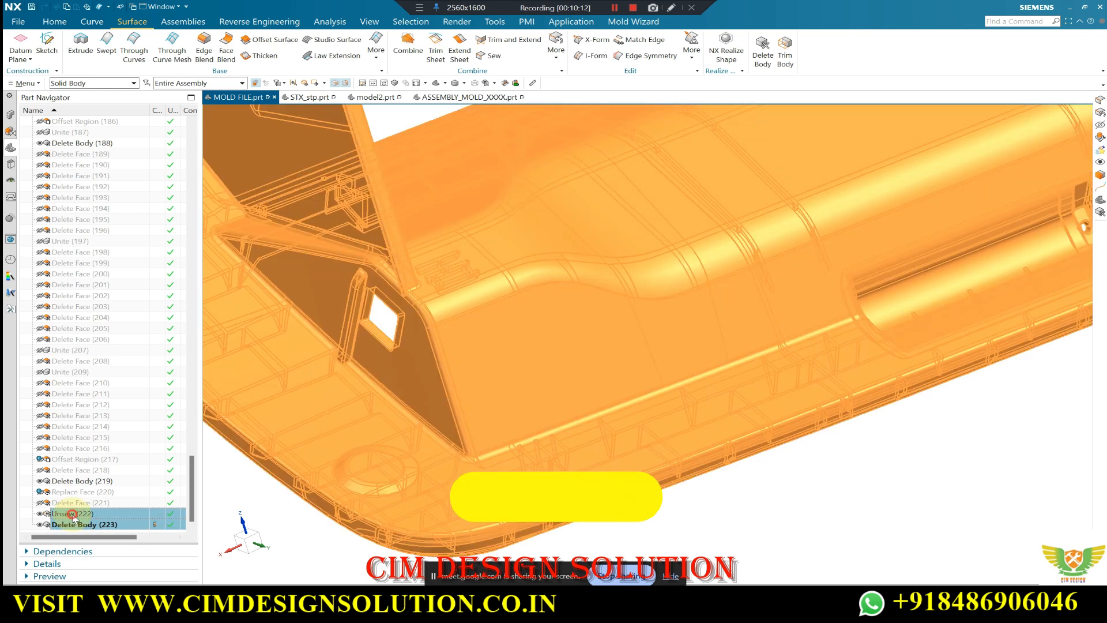
Delete the Unsew (222) and Delete Body (223) features from the model history to restore the closed glove box body.
click(101, 481)
scroll(634, 323, down, 6)
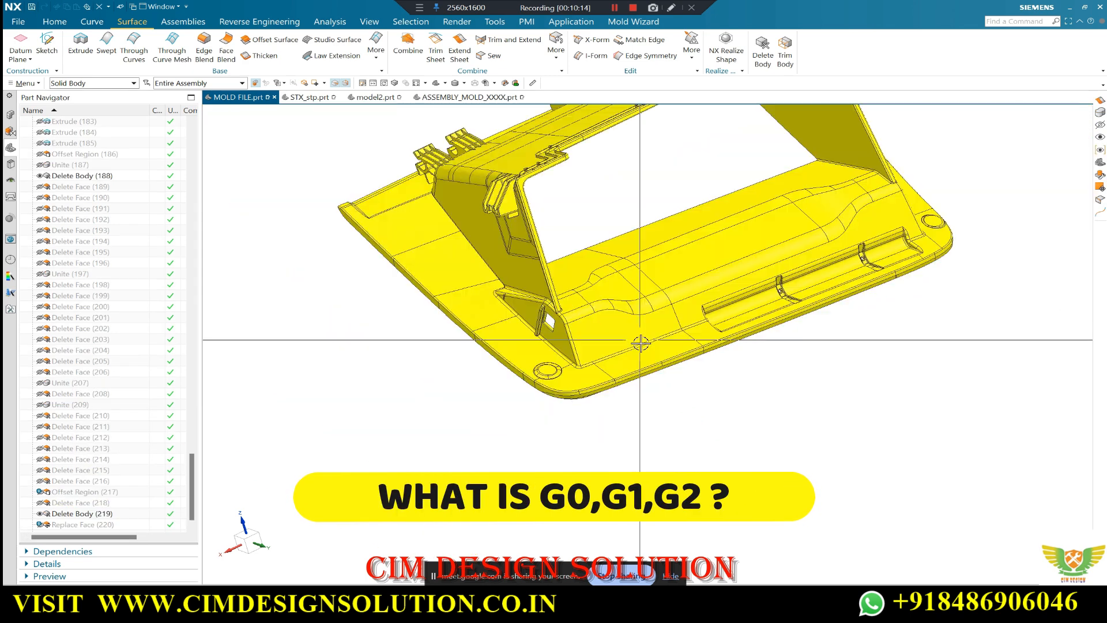
scroll(656, 254, up, 2)
middle_drag(618, 290, 605, 257)
scroll(658, 242, up, 1)
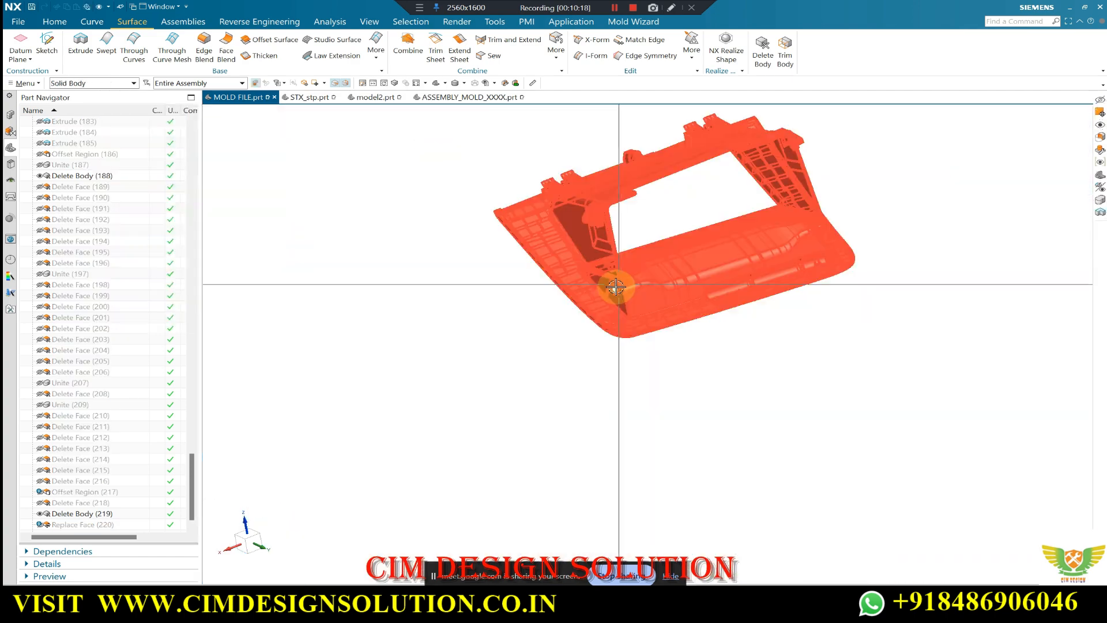
Show the hidden mold blocks above and below the glove box, choosing them among the hidden mold components.
middle_drag(616, 286, 636, 235)
scroll(687, 196, up, 2)
scroll(612, 253, up, 3)
scroll(594, 319, down, 4)
scroll(594, 319, up, 5)
scroll(445, 294, down, 3)
middle_drag(528, 300, 509, 273)
scroll(509, 272, down, 2)
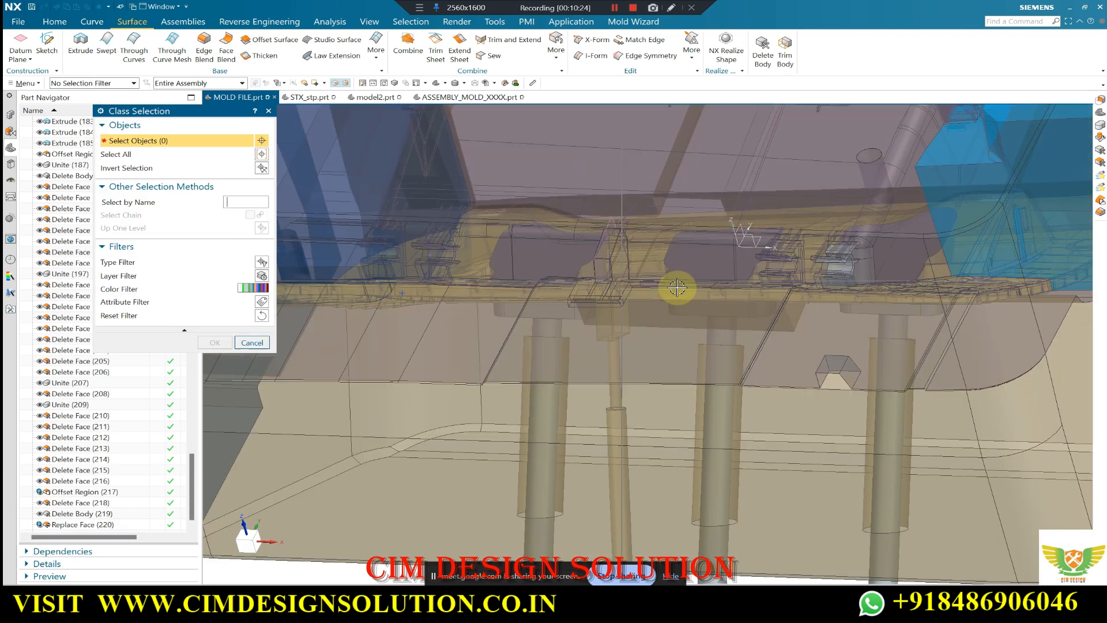
scroll(677, 287, down, 5)
middle_drag(574, 346, 529, 363)
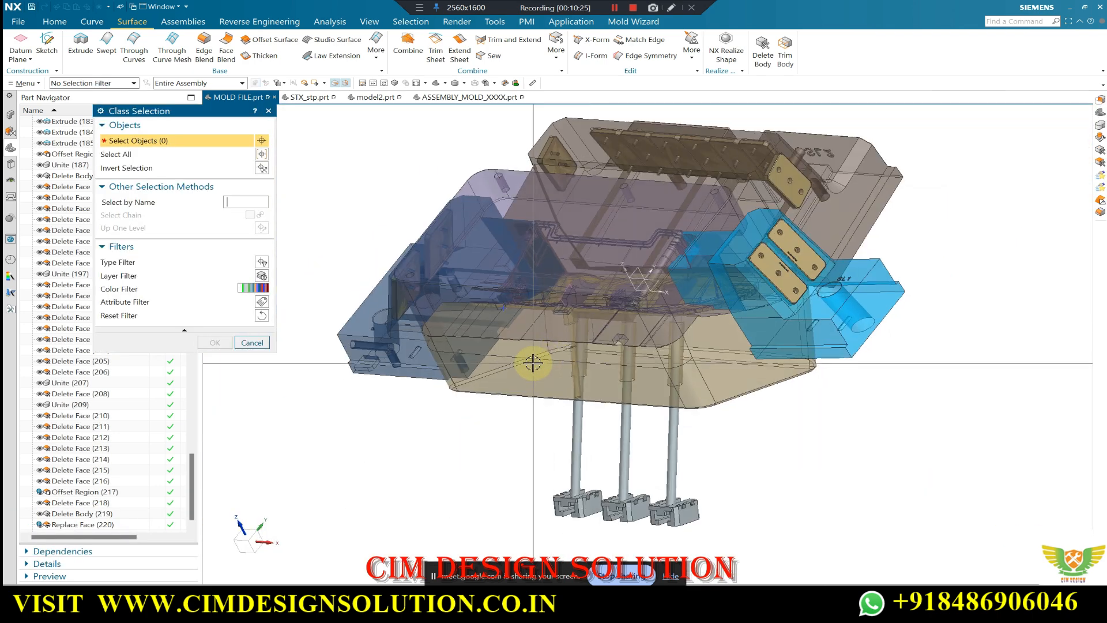
key(Escape)
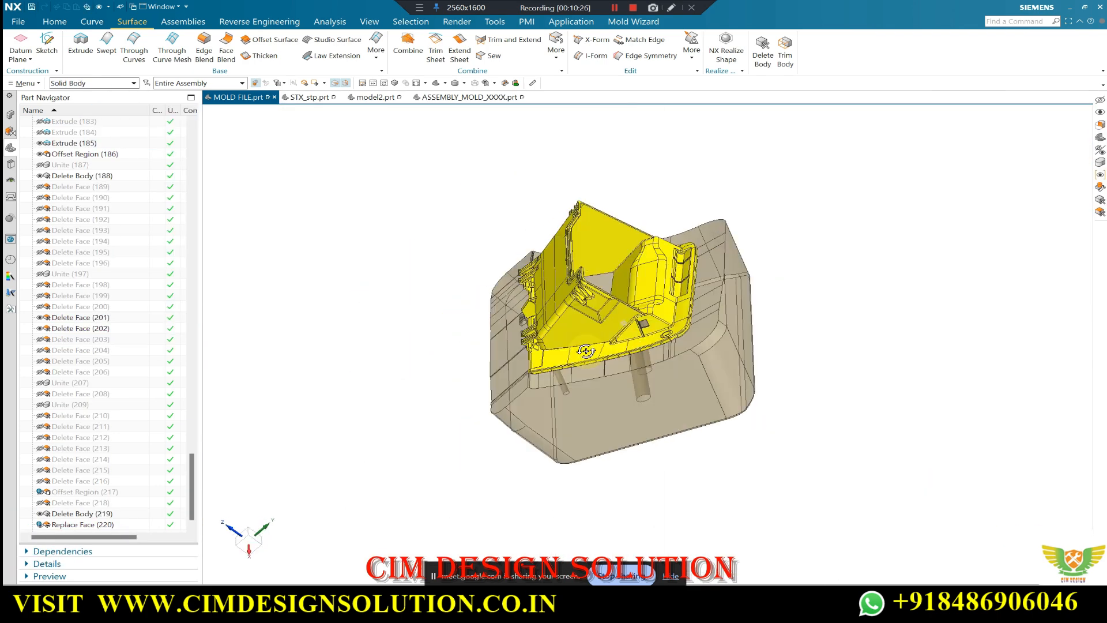
middle_drag(585, 350, 631, 339)
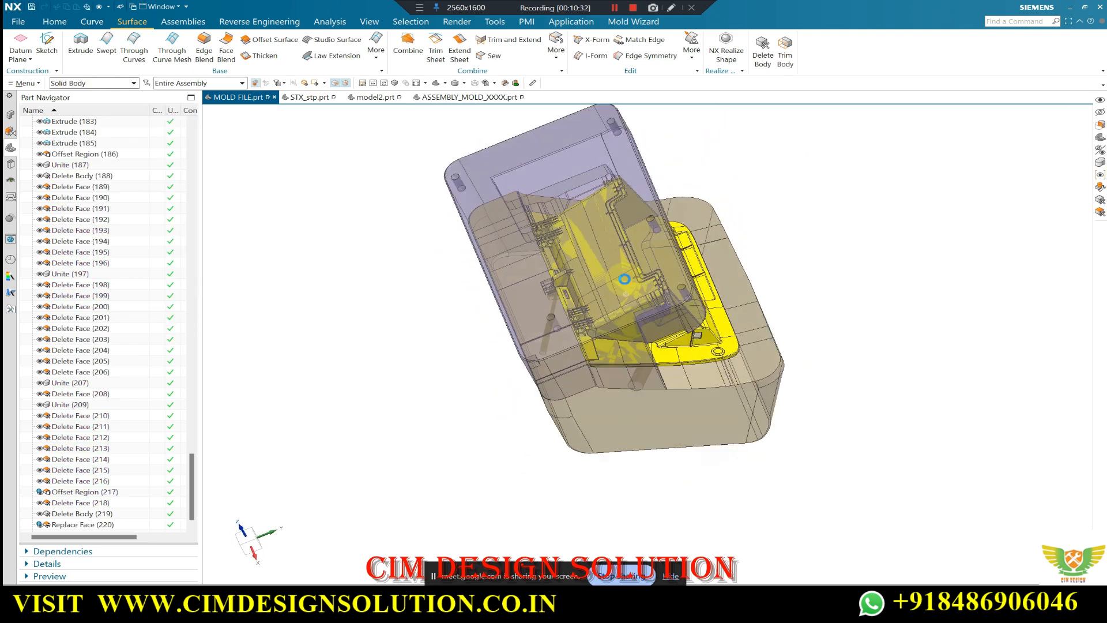
Hide the purple upper mold block to expose the hinge-rib side of the glove box above the lower block.
middle_drag(738, 303, 545, 344)
scroll(555, 334, up, 6)
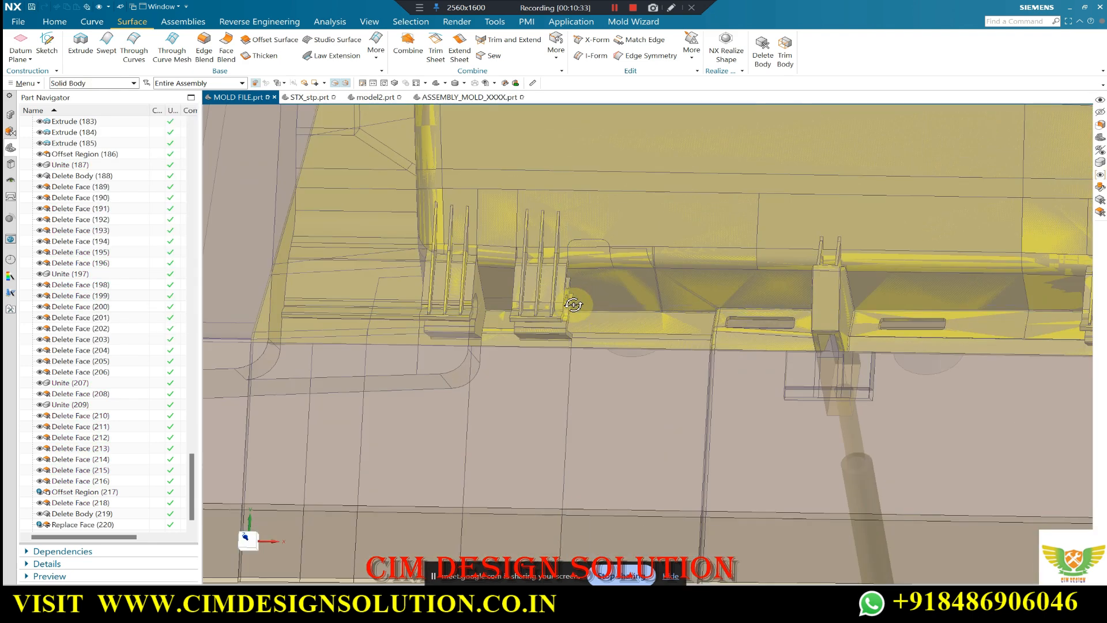
scroll(524, 287, down, 6)
middle_drag(527, 285, 609, 217)
scroll(545, 266, up, 5)
scroll(562, 273, down, 4)
scroll(563, 273, down, 3)
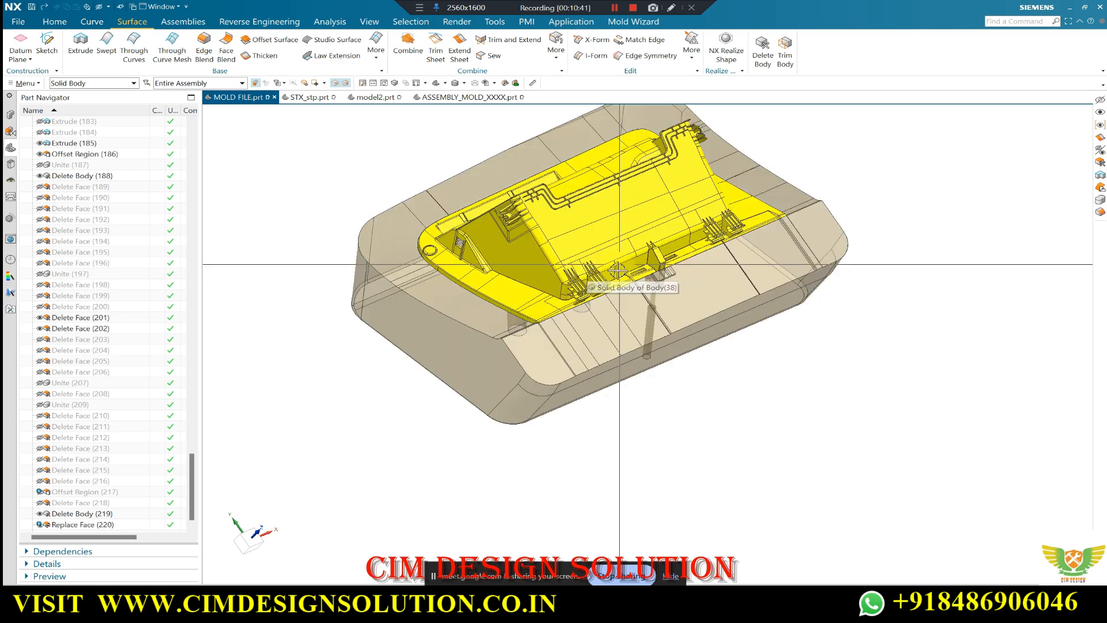
Examine the hinge ribs and central latch along the glove box edge, including the angled round passage beneath it in the lower block.
middle_drag(583, 276, 583, 283)
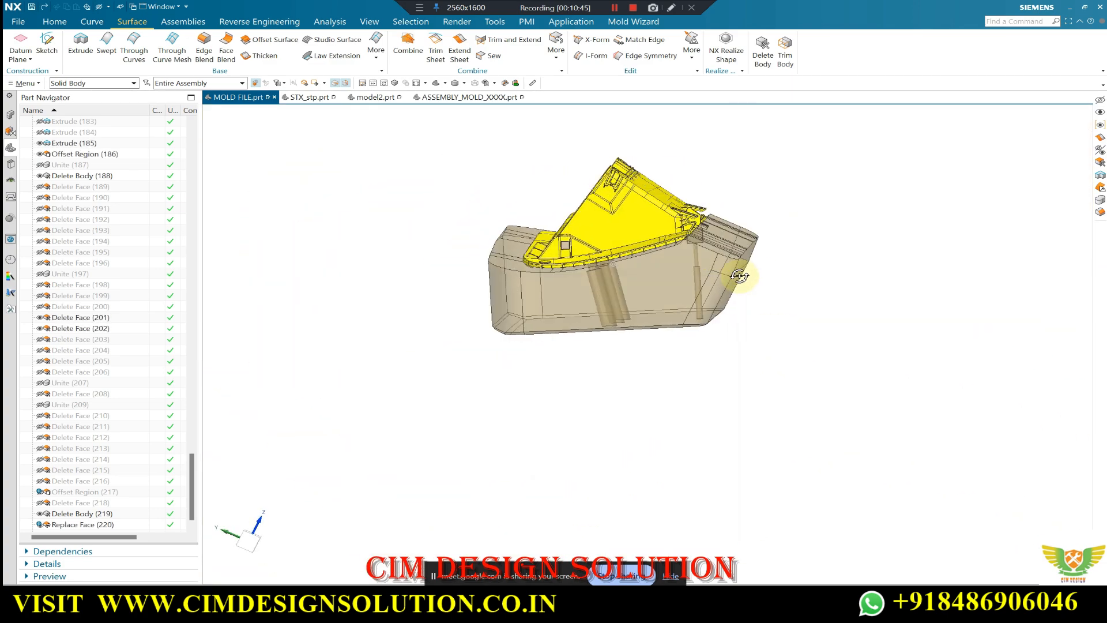
middle_drag(670, 231, 623, 346)
scroll(593, 457, up, 5)
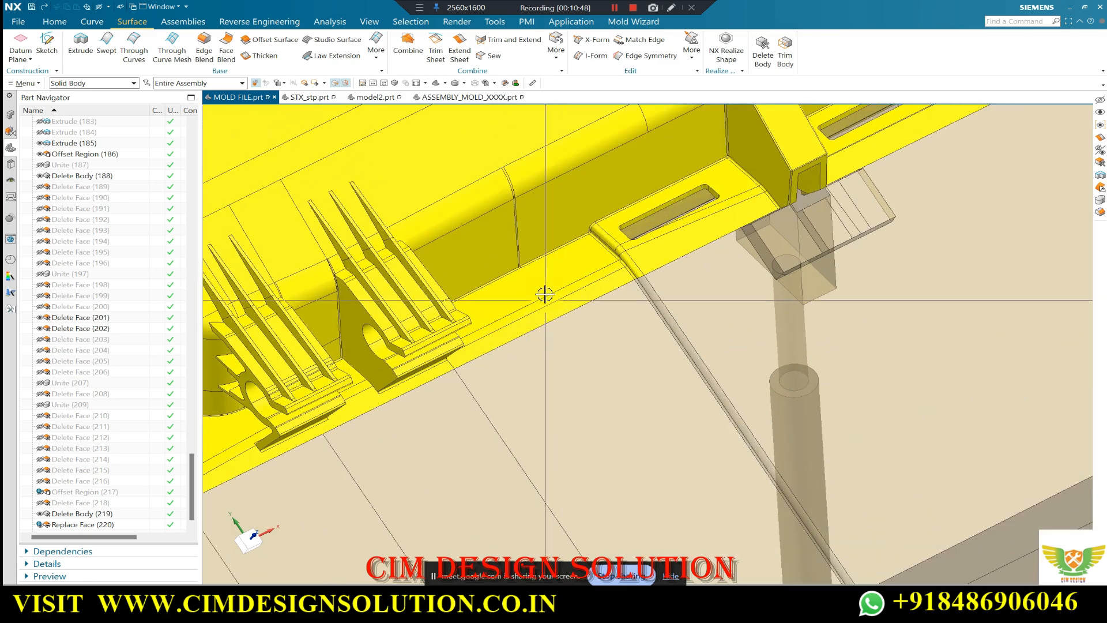
scroll(573, 285, down, 5)
middle_drag(574, 284, 551, 315)
scroll(526, 277, up, 5)
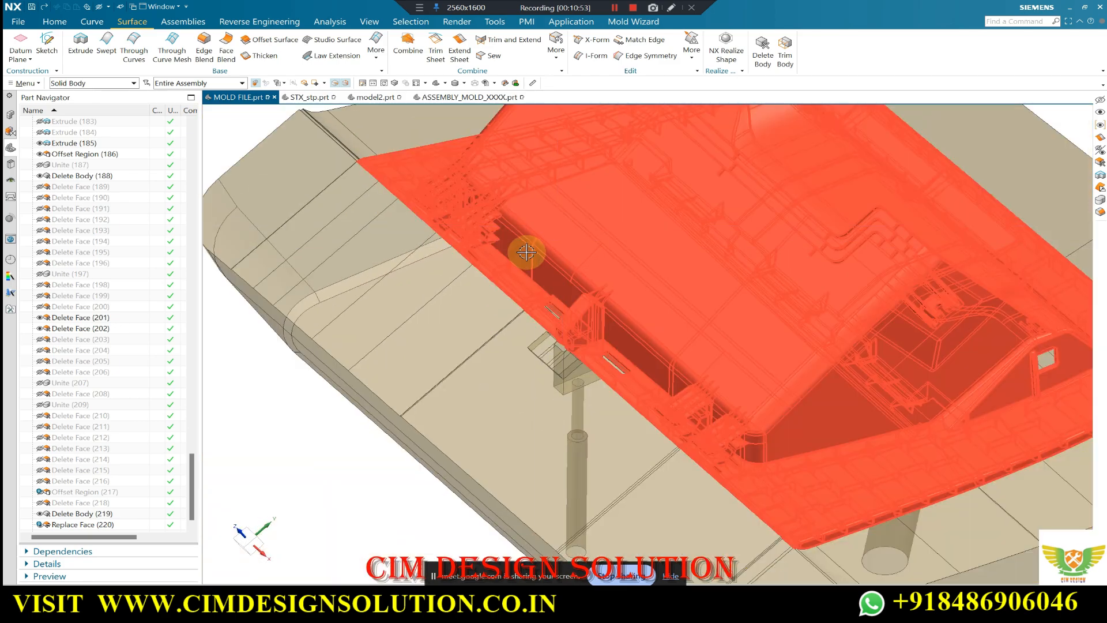
mouse_move(525, 252)
middle_down()
mouse_move(531, 232)
mouse_move(535, 247)
middle_up()
scroll(532, 231, down, 5)
scroll(534, 247, down, 3)
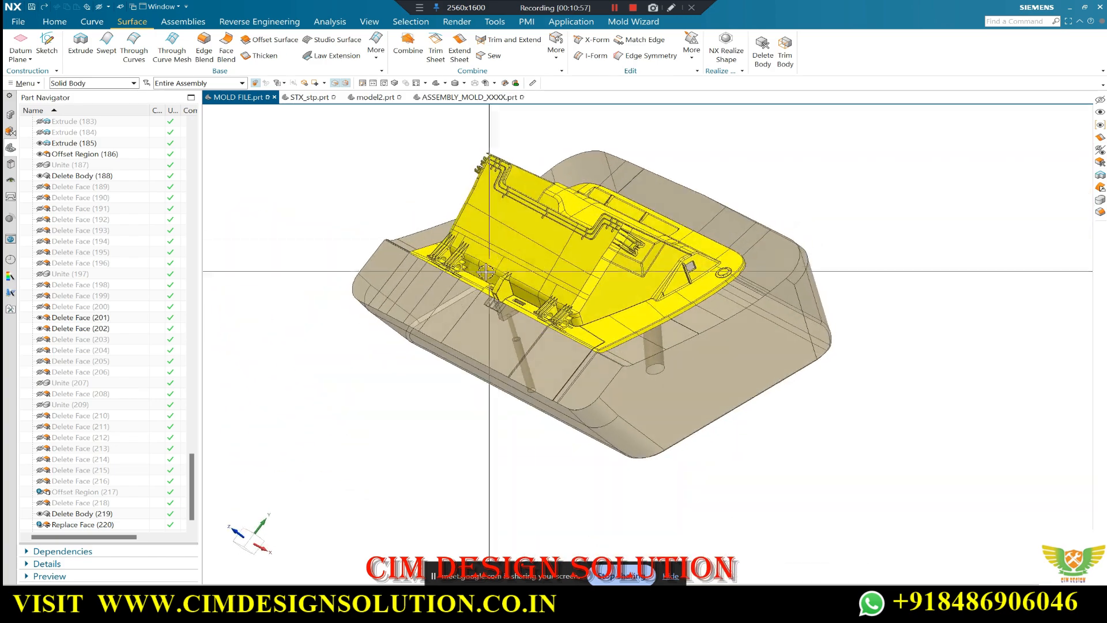
scroll(486, 271, up, 5)
scroll(506, 264, down, 3)
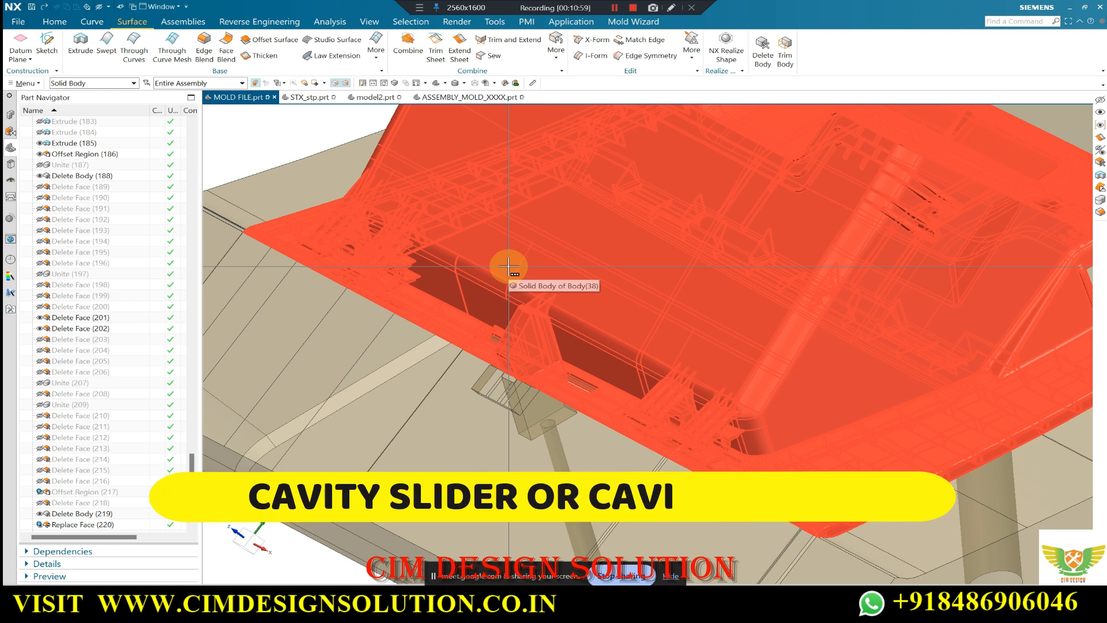
scroll(521, 254, down, 3)
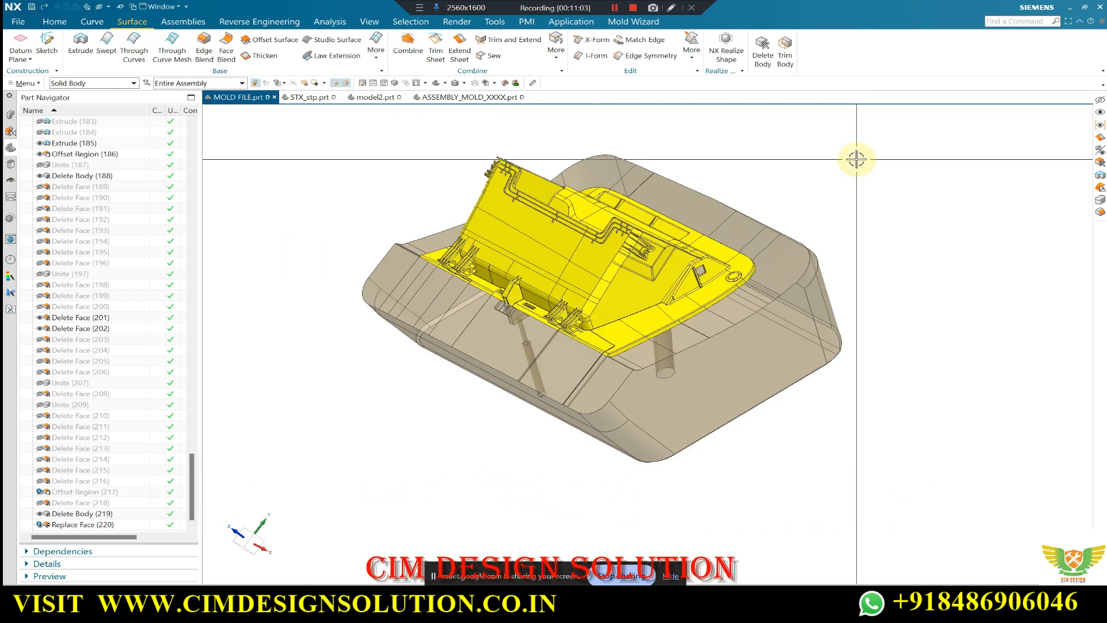
Compare the hinge-side edge of the glove box with the adjoining lower block faces from an angled view and in plan.
scroll(494, 248, up, 5)
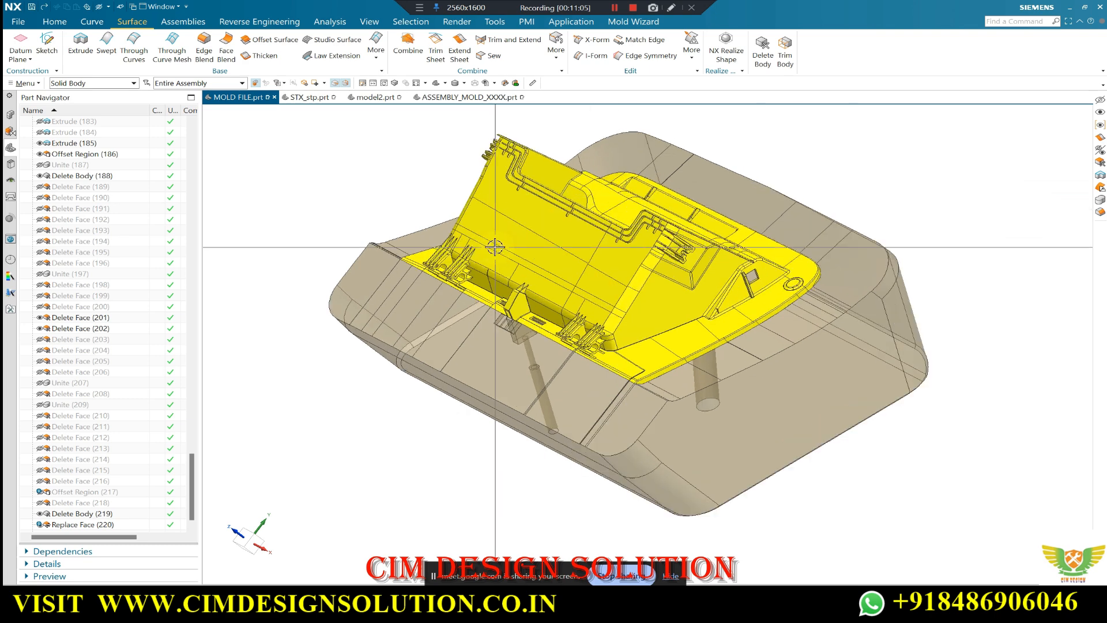
scroll(462, 267, down, 5)
middle_drag(464, 270, 518, 292)
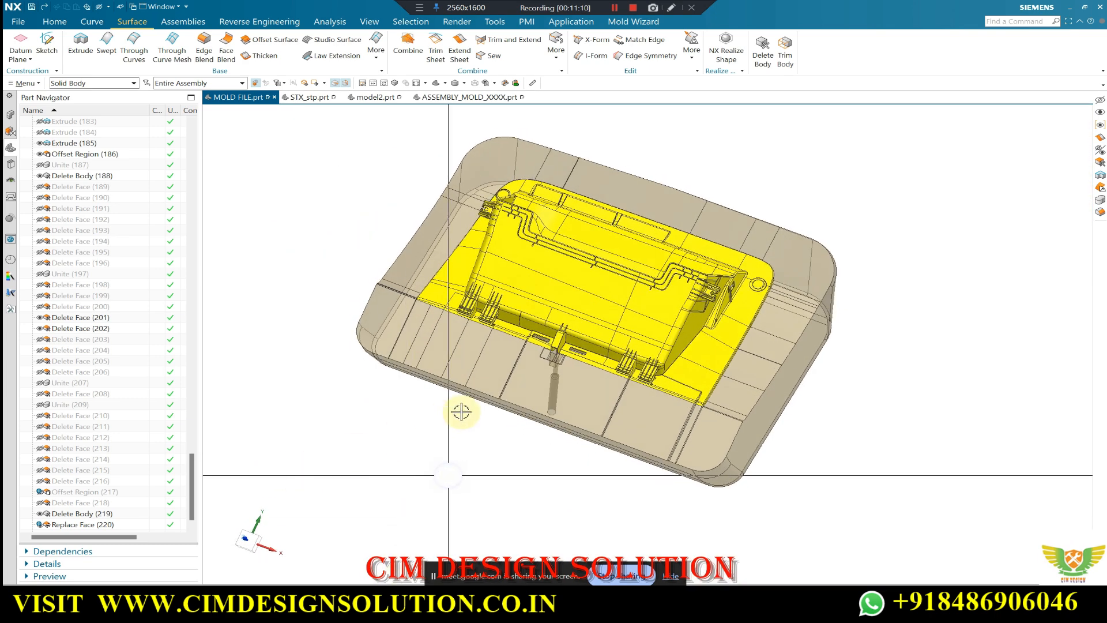
middle_drag(461, 412, 522, 431)
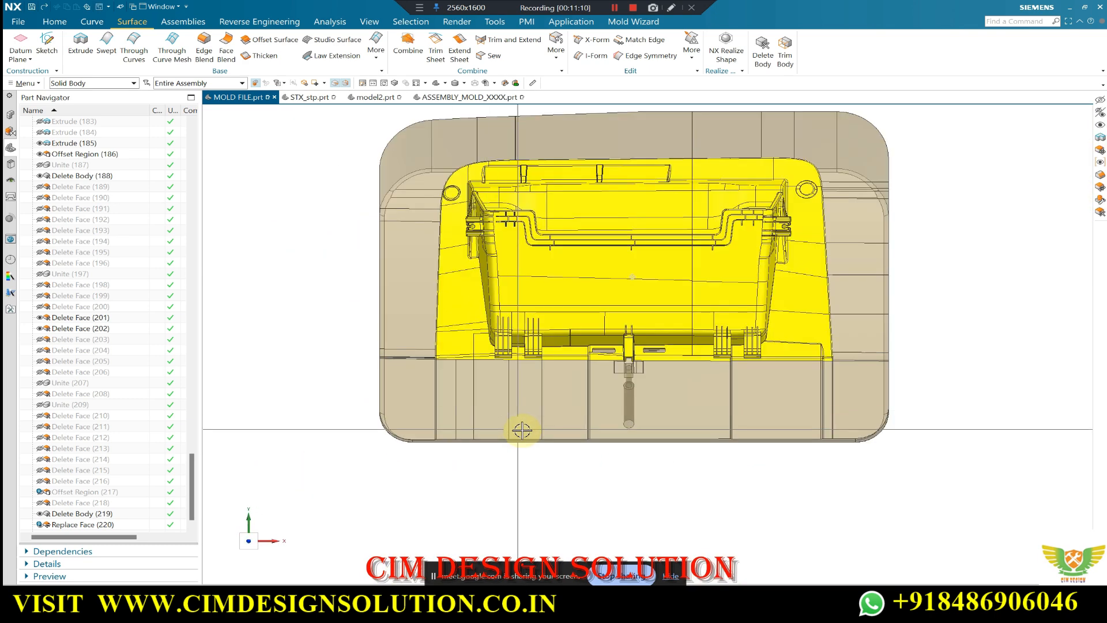
click(557, 378)
scroll(560, 366, up, 3)
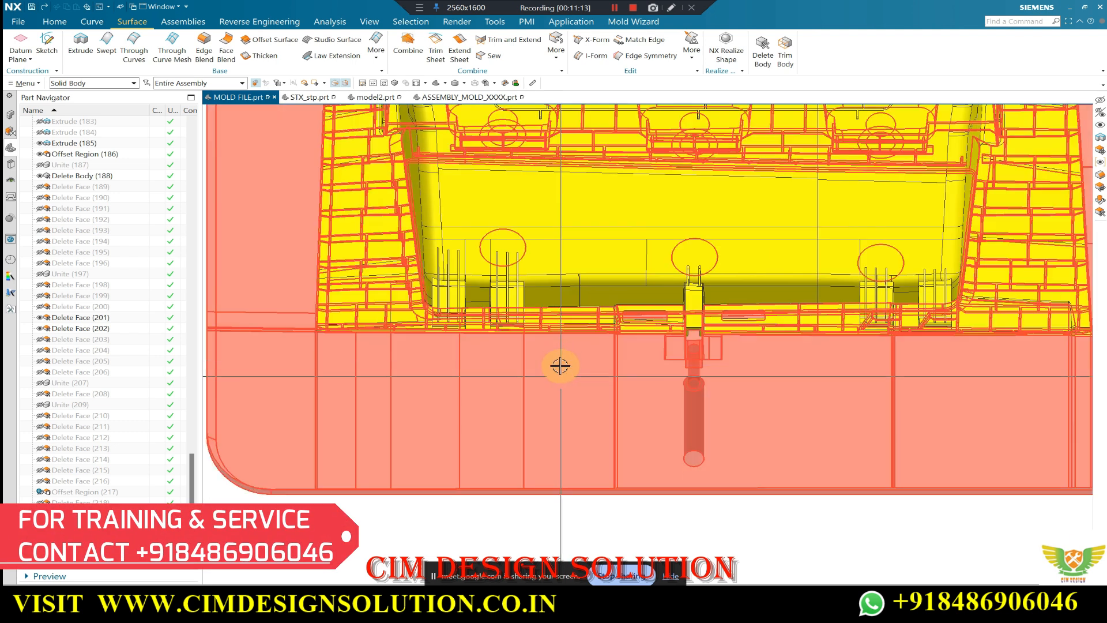
click(560, 333)
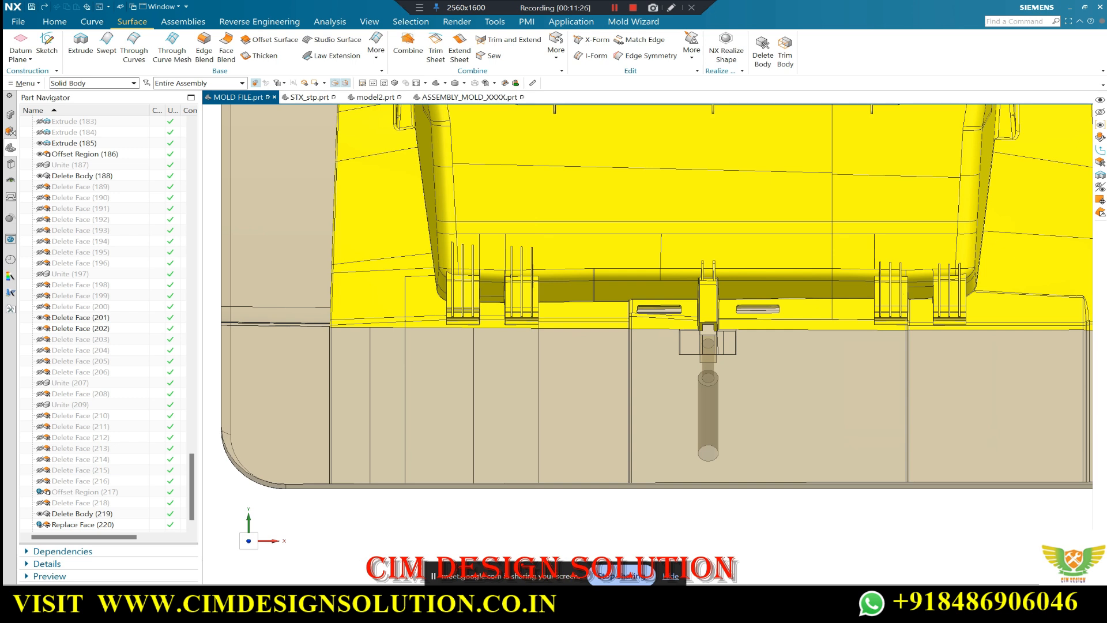
Switch to the Google Meet call, admit the waiting participant, and return to NX.
mouse_move(613, 609)
click(561, 556)
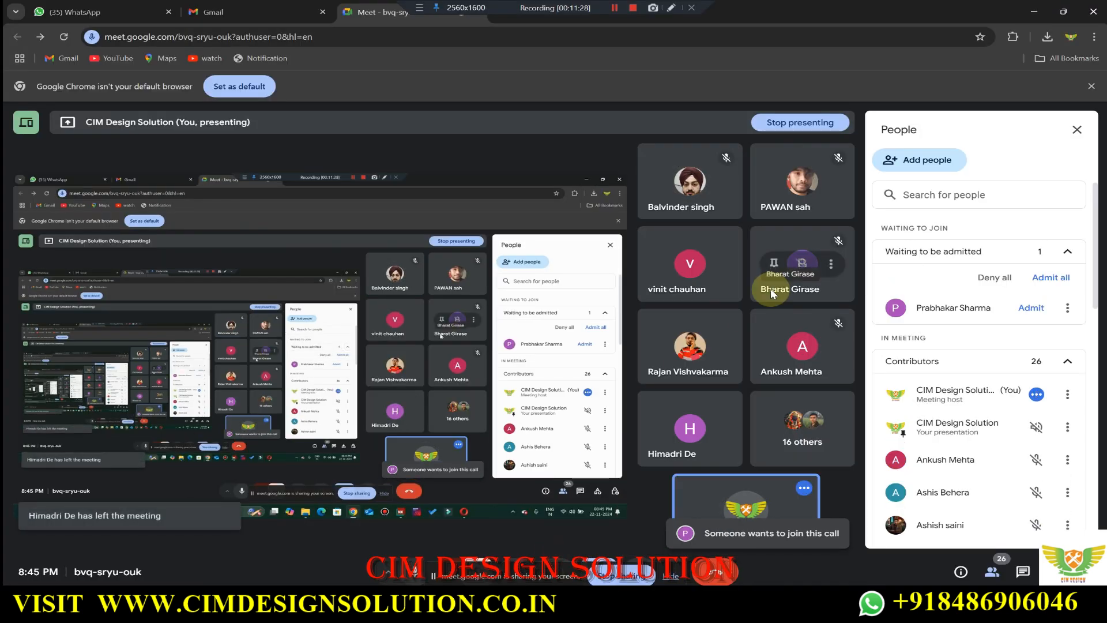
click(1019, 307)
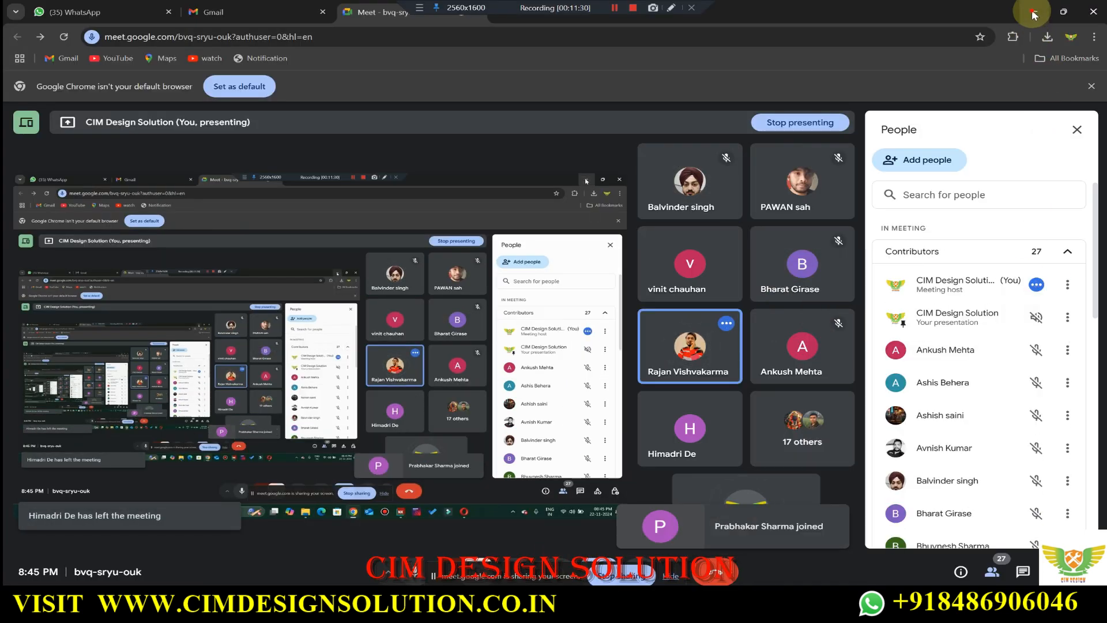
click(1032, 13)
Examine the slots, hinge ribs and latch area along the parting edge to judge where a cavity slider is needed.
scroll(580, 303, up, 5)
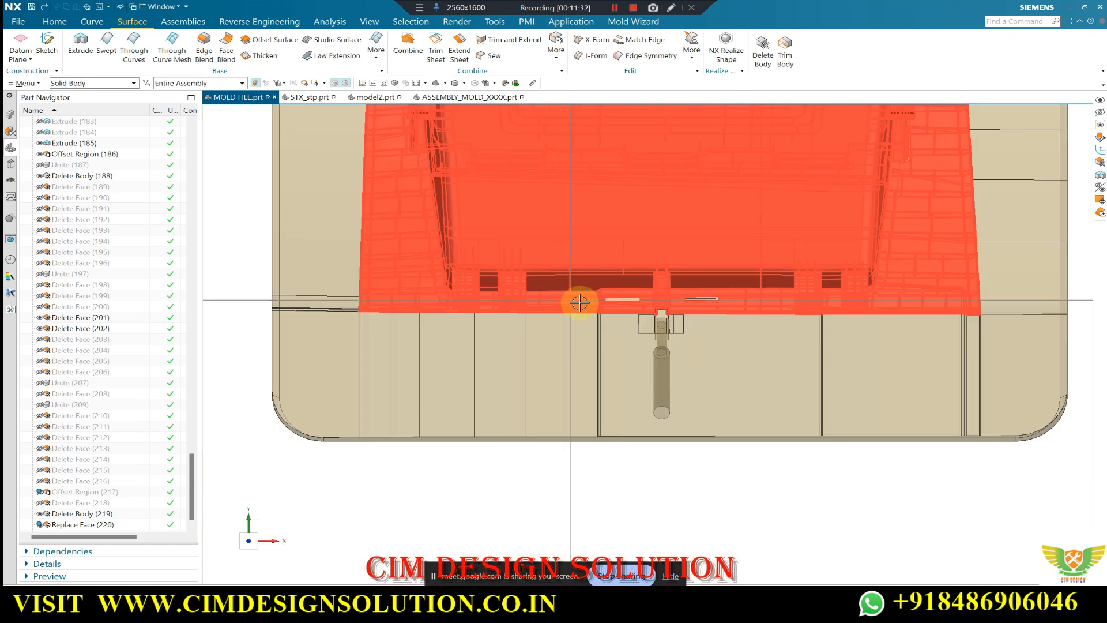
scroll(580, 302, up, 2)
scroll(545, 297, down, 3)
scroll(531, 311, up, 3)
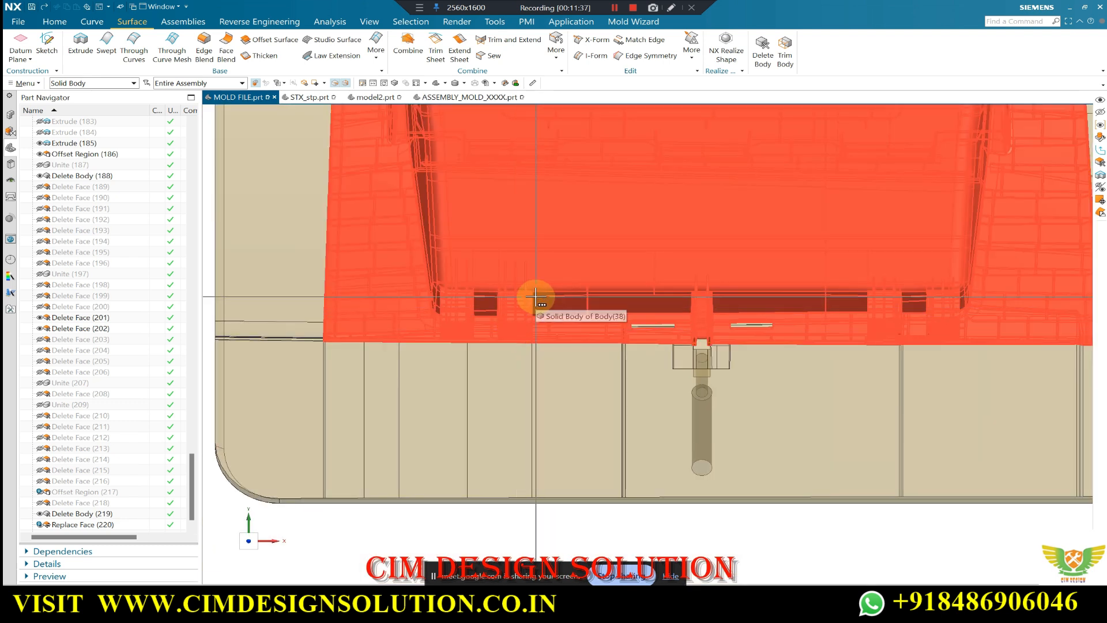
scroll(591, 307, down, 1)
scroll(554, 309, up, 2)
scroll(490, 321, down, 2)
scroll(608, 364, down, 2)
middle_drag(610, 383, 704, 403)
middle_drag(962, 309, 957, 309)
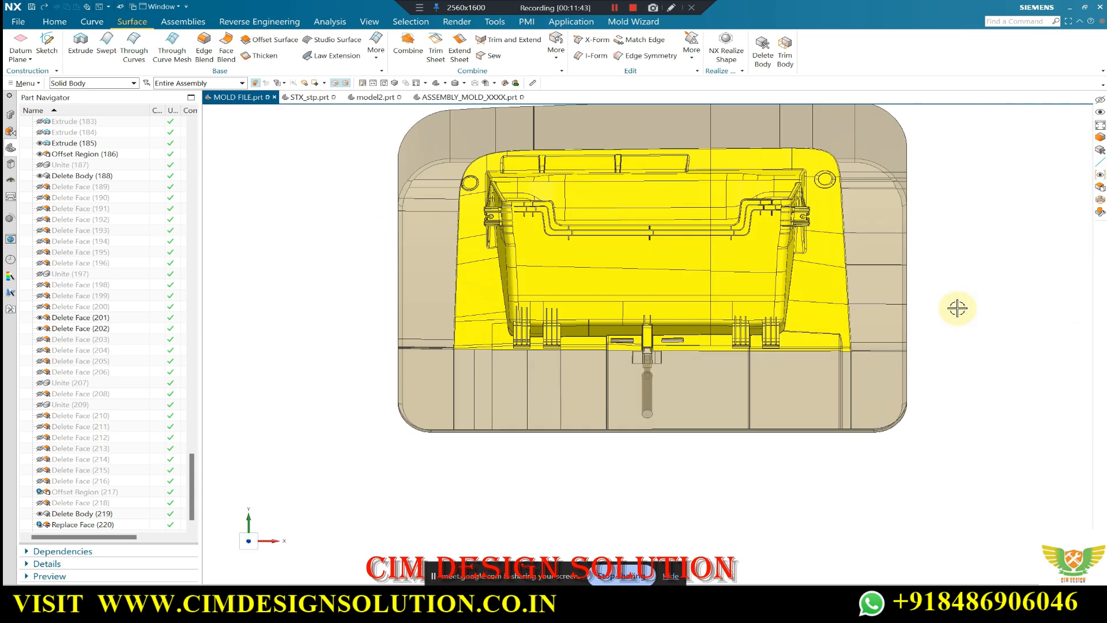
scroll(670, 191, up, 2)
scroll(540, 243, down, 1)
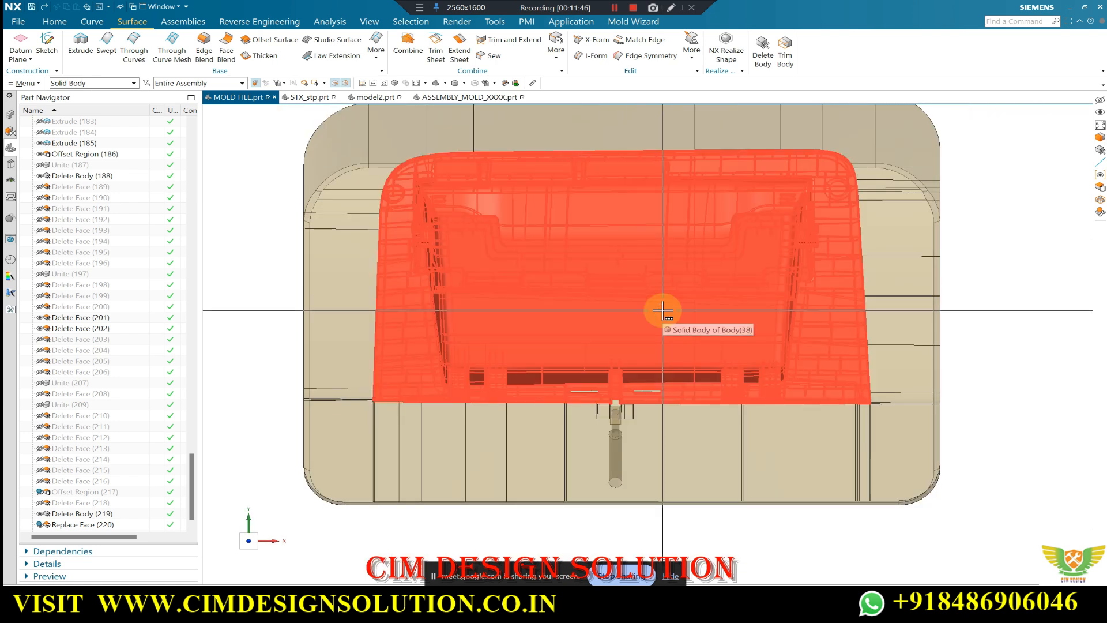
scroll(478, 399, up, 2)
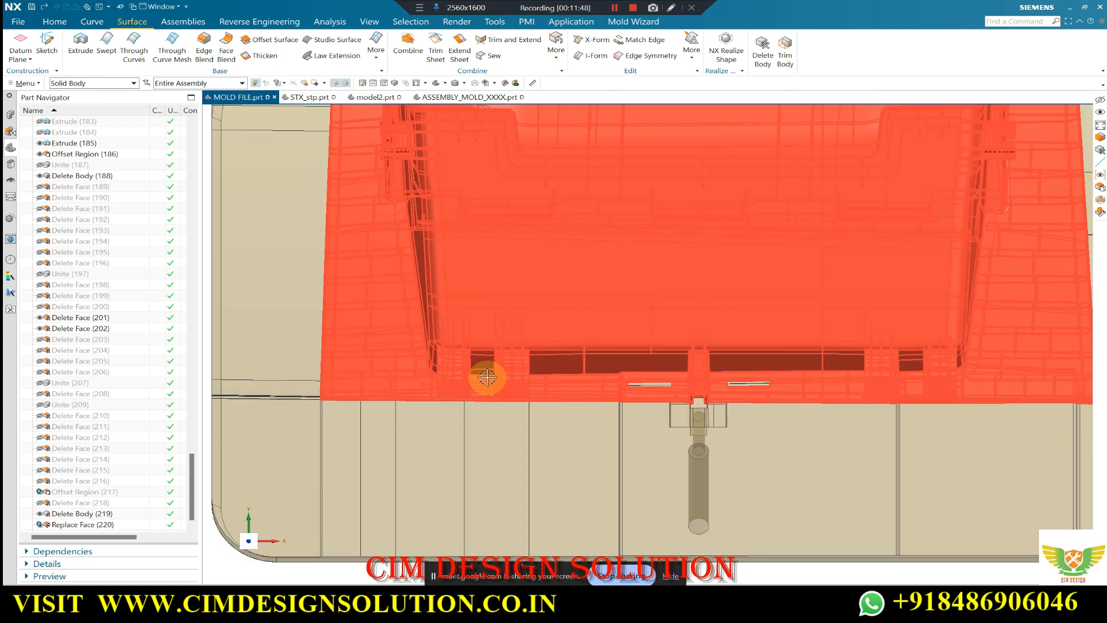
scroll(551, 340, down, 1)
mouse_move(559, 334)
middle_down()
mouse_move(566, 319)
mouse_move(575, 329)
middle_up()
scroll(574, 330, down, 3)
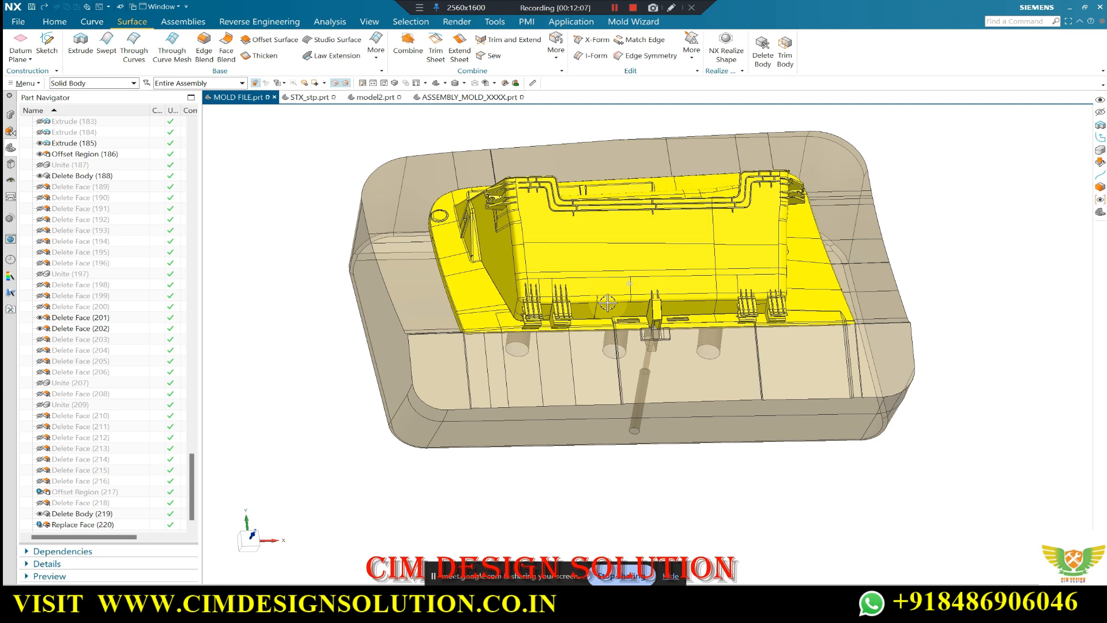
middle_drag(607, 302, 457, 390)
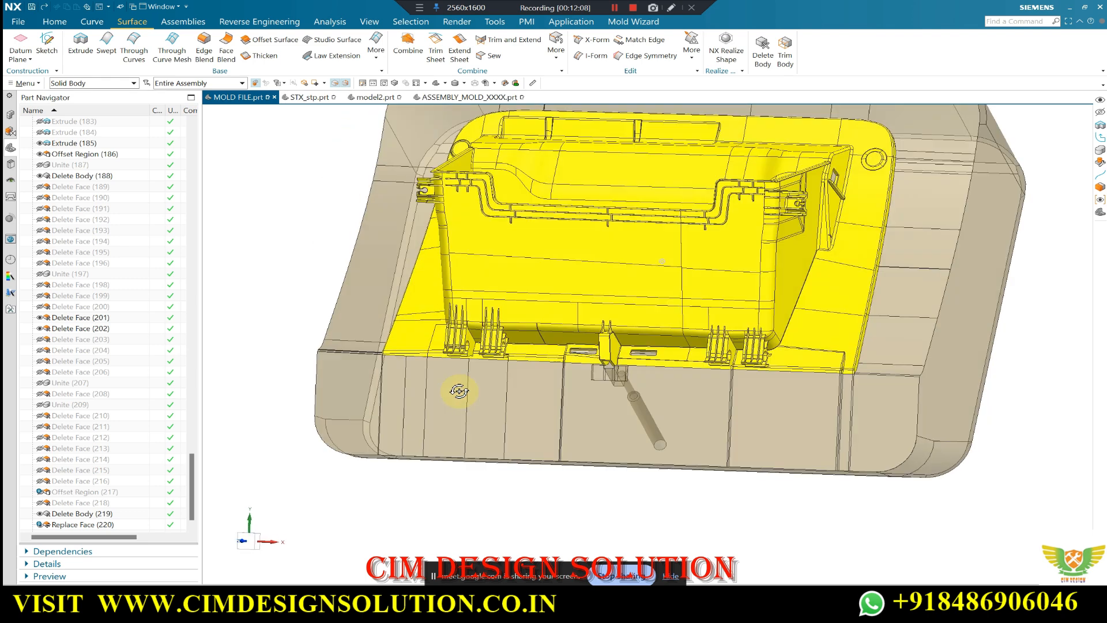
scroll(479, 361, up, 3)
mouse_move(507, 351)
middle_down()
mouse_move(489, 360)
mouse_move(489, 311)
middle_up()
scroll(491, 368, down, 2)
Switch to ASSEMBLY_MOLD_XXXX.prt and hide the insulation plate and the fixed-half plate beneath it to expose the cavity slider.
click(468, 98)
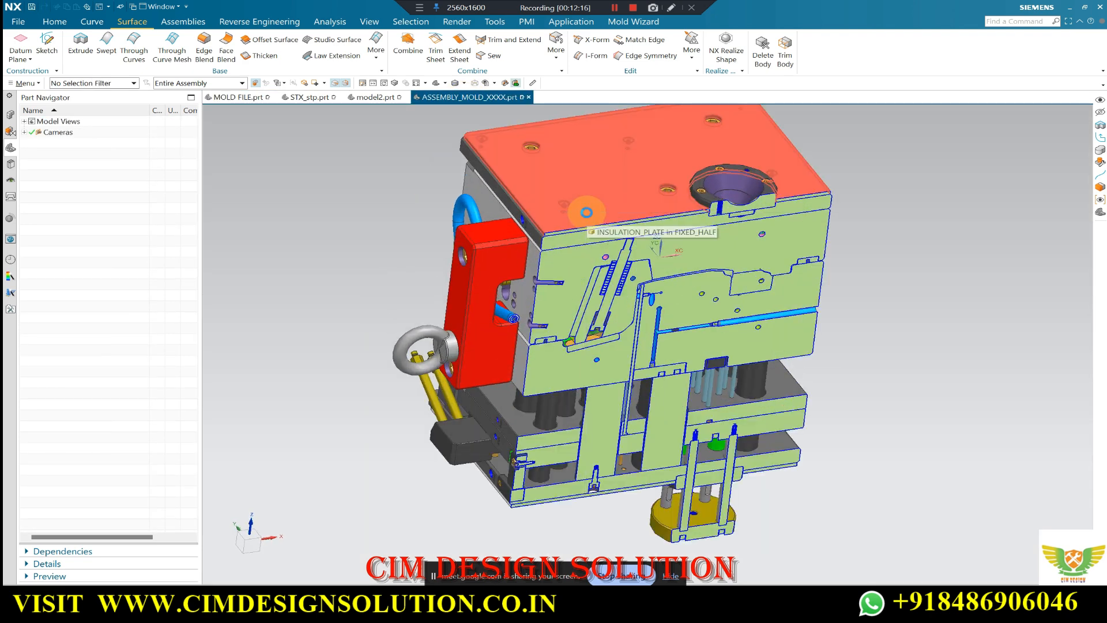
key(ctrl+shift+i)
click(606, 203)
scroll(590, 224, up, 3)
click(587, 220)
scroll(577, 210, down, 4)
scroll(620, 254, up, 3)
middle_drag(617, 266, 623, 218)
scroll(633, 261, up, 3)
scroll(627, 267, down, 3)
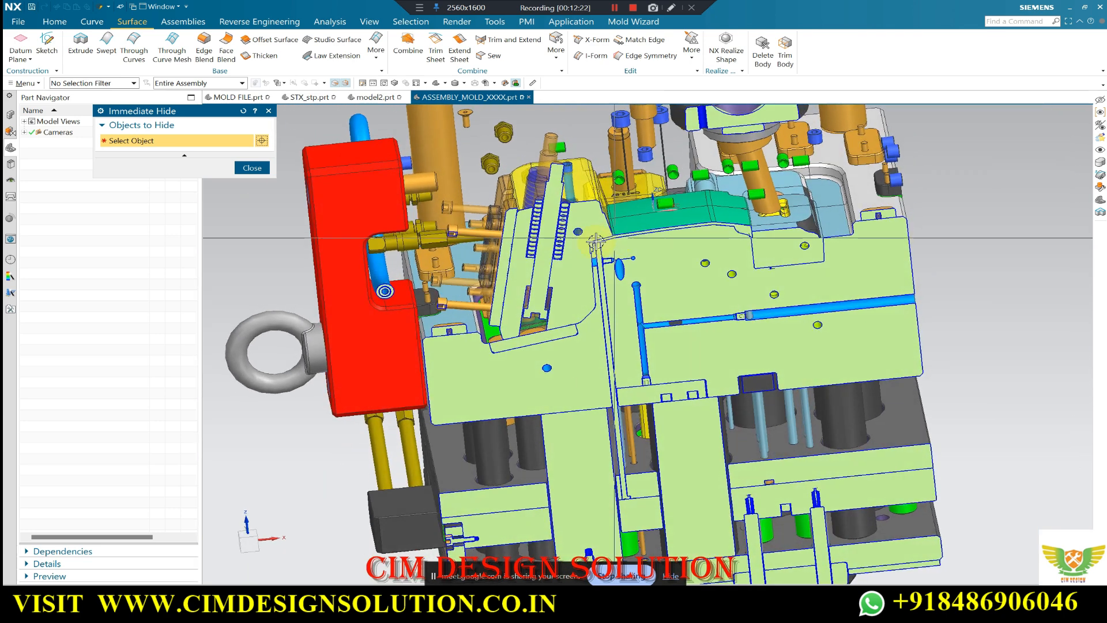
Examine the sectioned mold where the inclined cavity slider meets the part and core, and leave Immediate Hide.
scroll(615, 252, down, 2)
middle_drag(720, 236, 591, 236)
scroll(591, 237, up, 10)
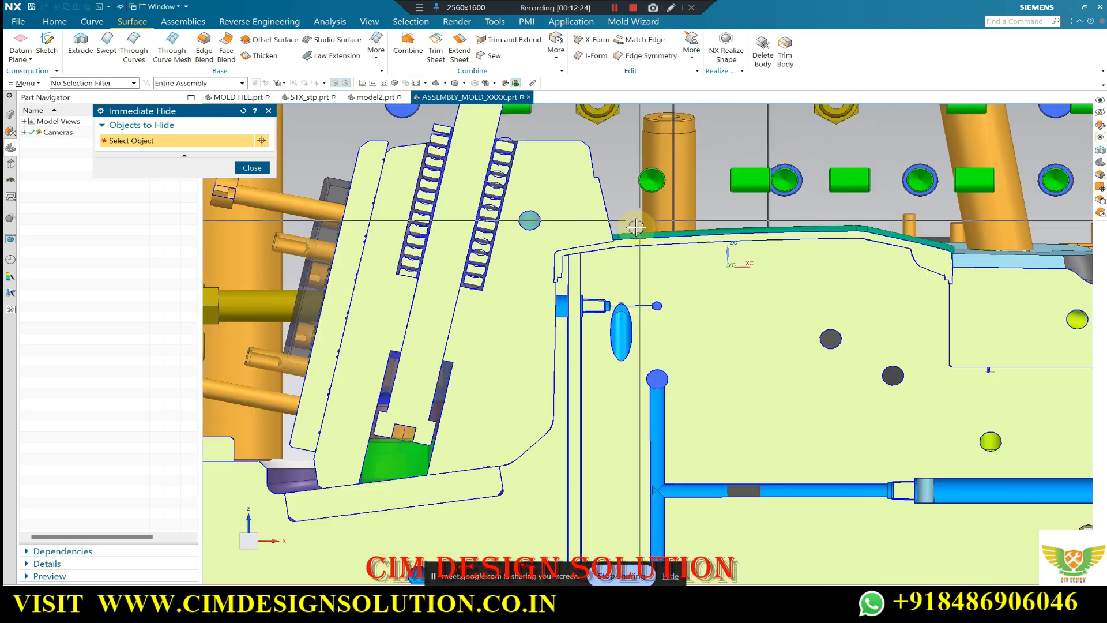
scroll(577, 229, up, 3)
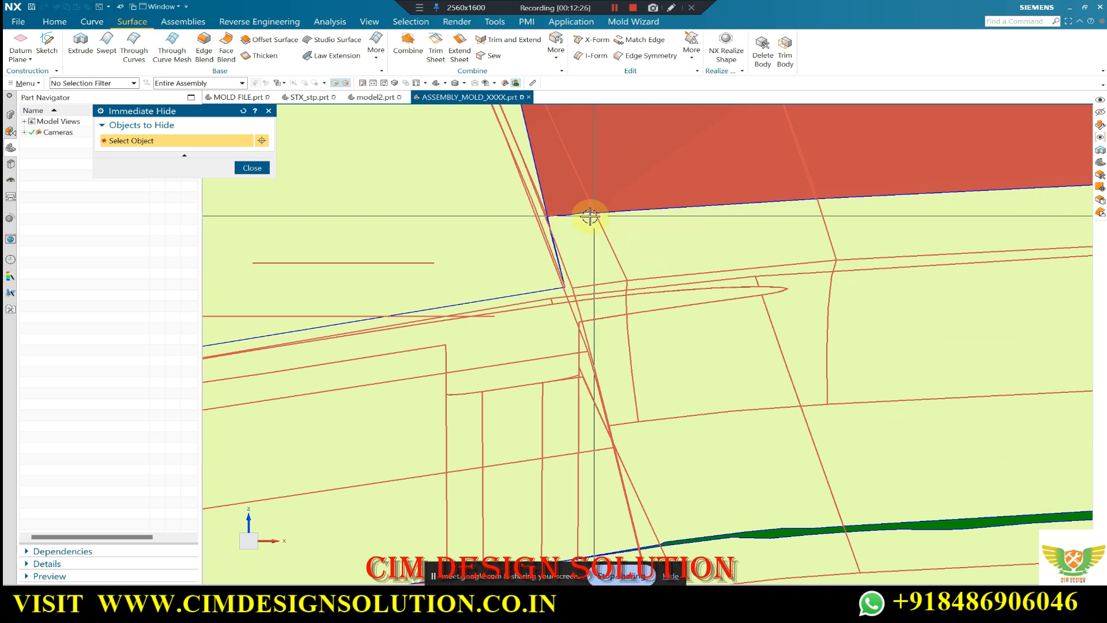
click(559, 255)
scroll(554, 231, down, 2)
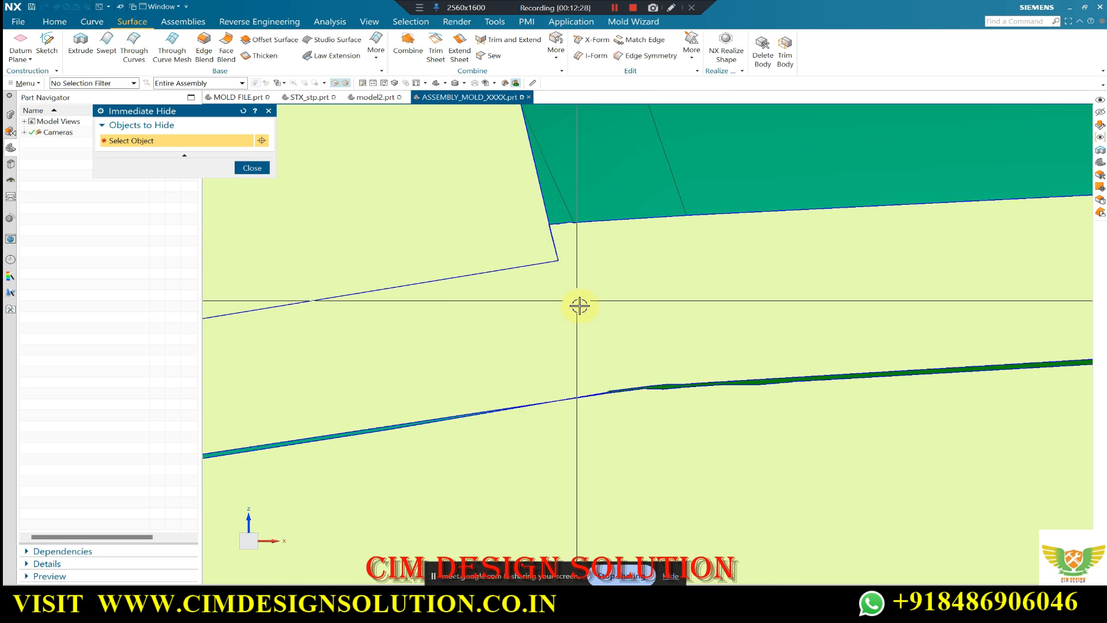
scroll(707, 243, down, 3)
scroll(664, 245, down, 3)
scroll(659, 245, up, 3)
scroll(747, 228, down, 3)
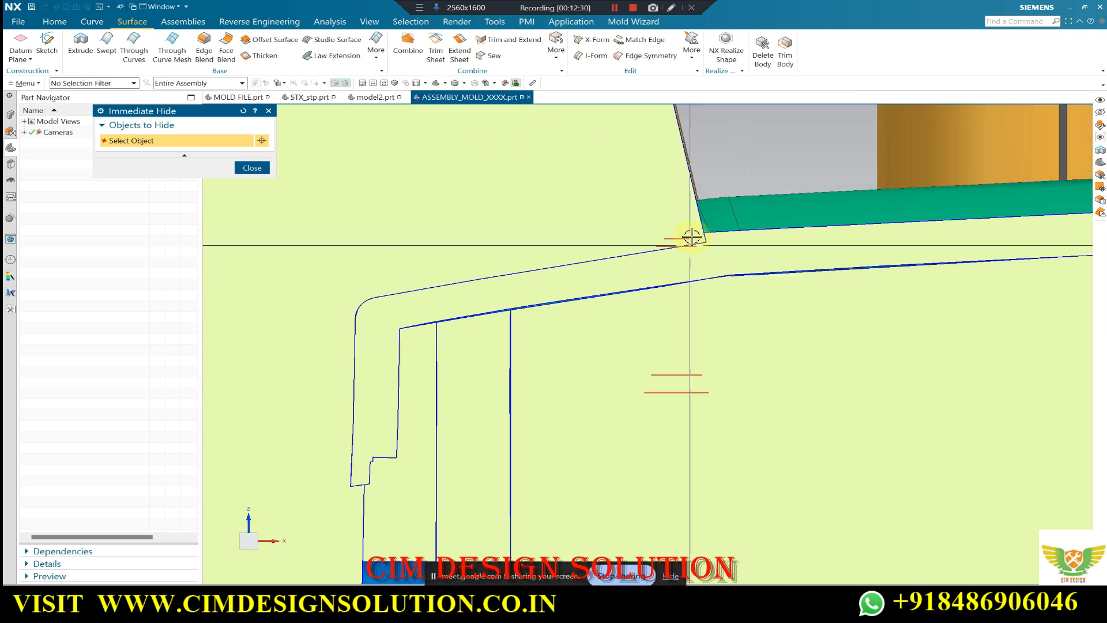
click(692, 218)
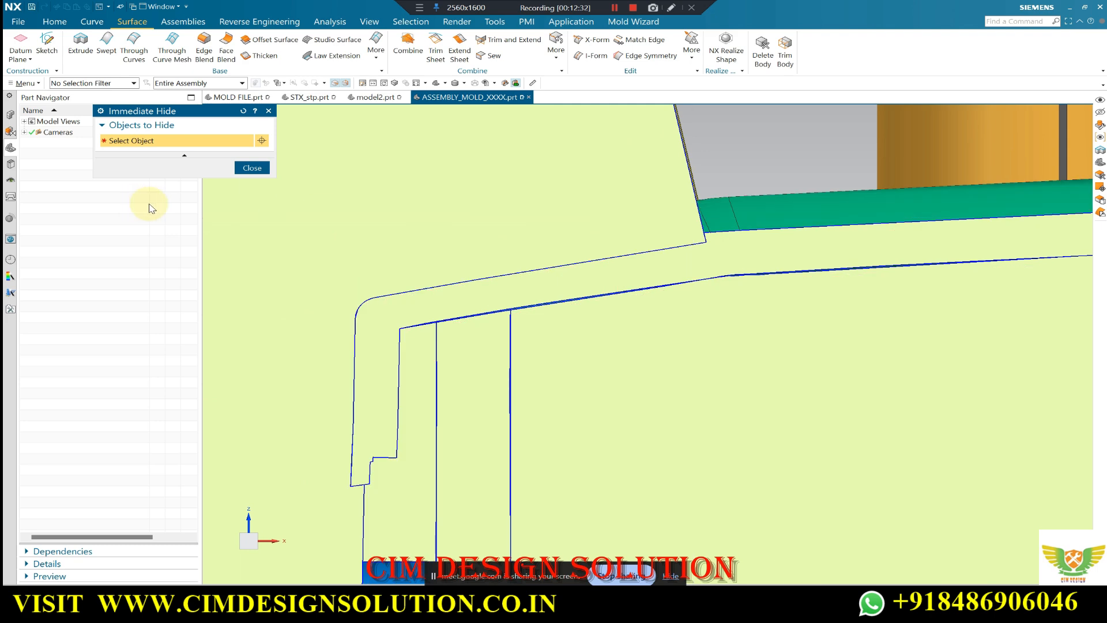
scroll(637, 215, down, 3)
scroll(631, 216, up, 2)
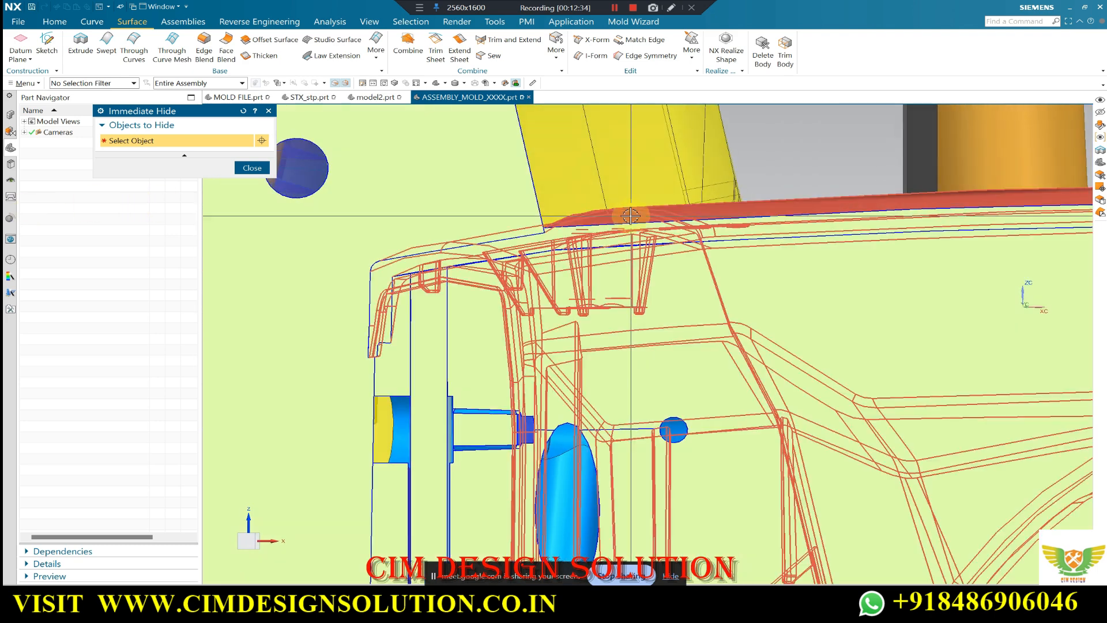
scroll(699, 206, down, 6)
key(Escape)
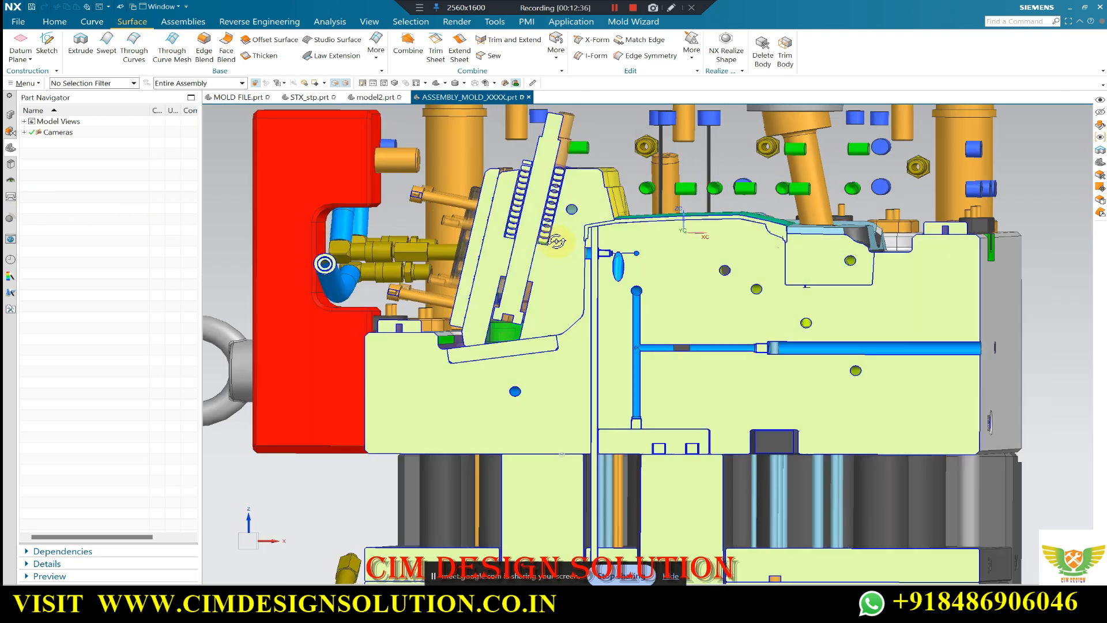
Examine the cavity slider's guide, spring and seat in the sectioned mold assembly from angled views.
scroll(582, 235, up, 5)
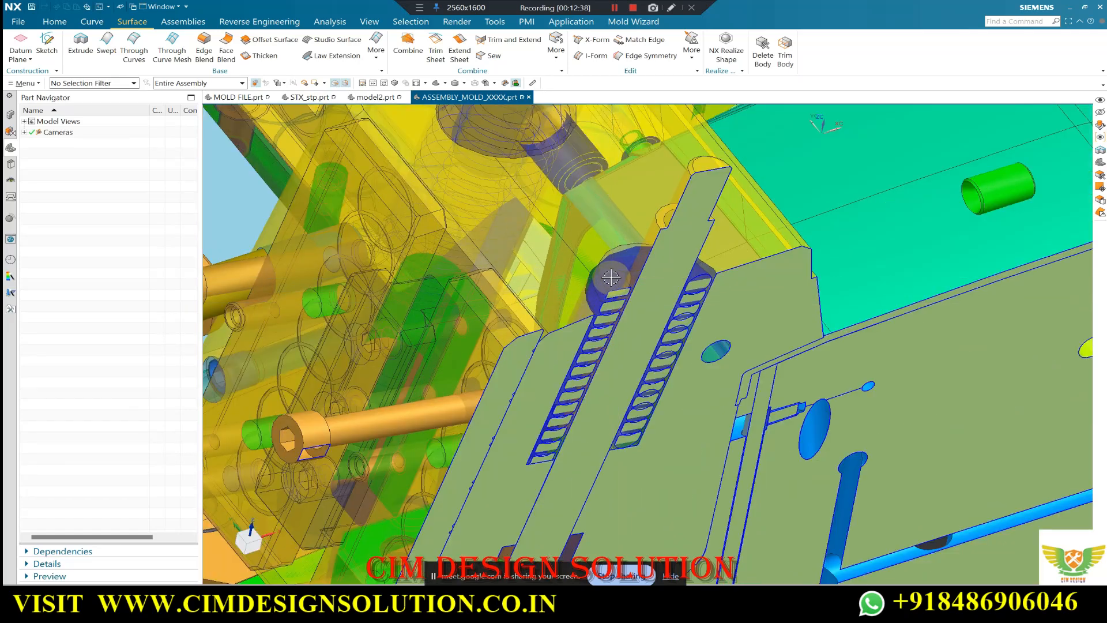
scroll(607, 272, down, 2)
scroll(585, 236, down, 4)
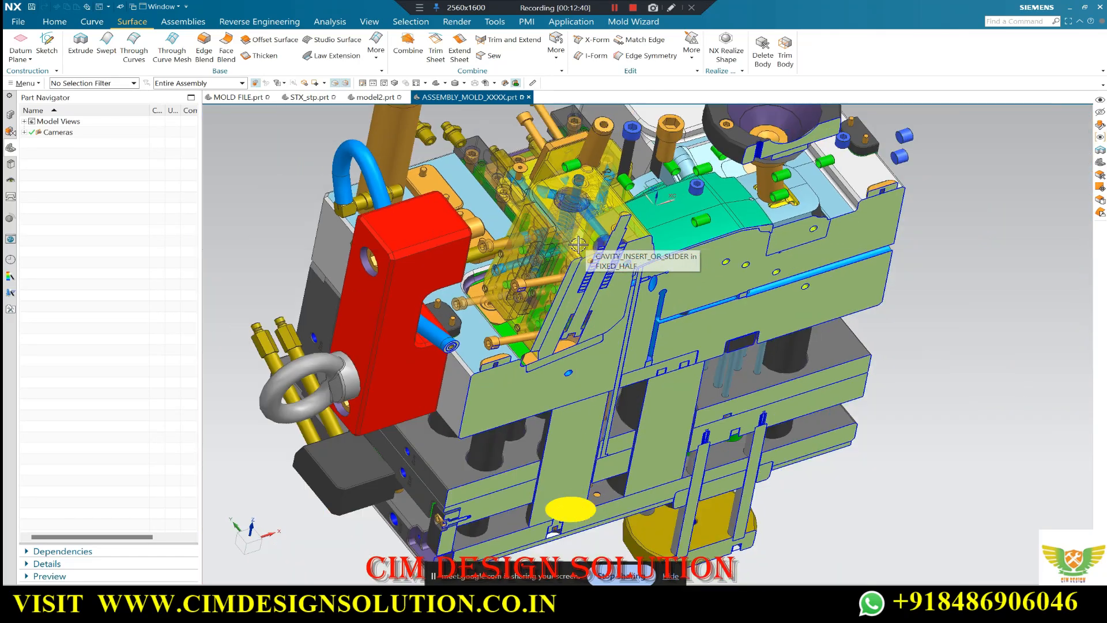
scroll(590, 224, up, 4)
middle_drag(586, 200, 606, 170)
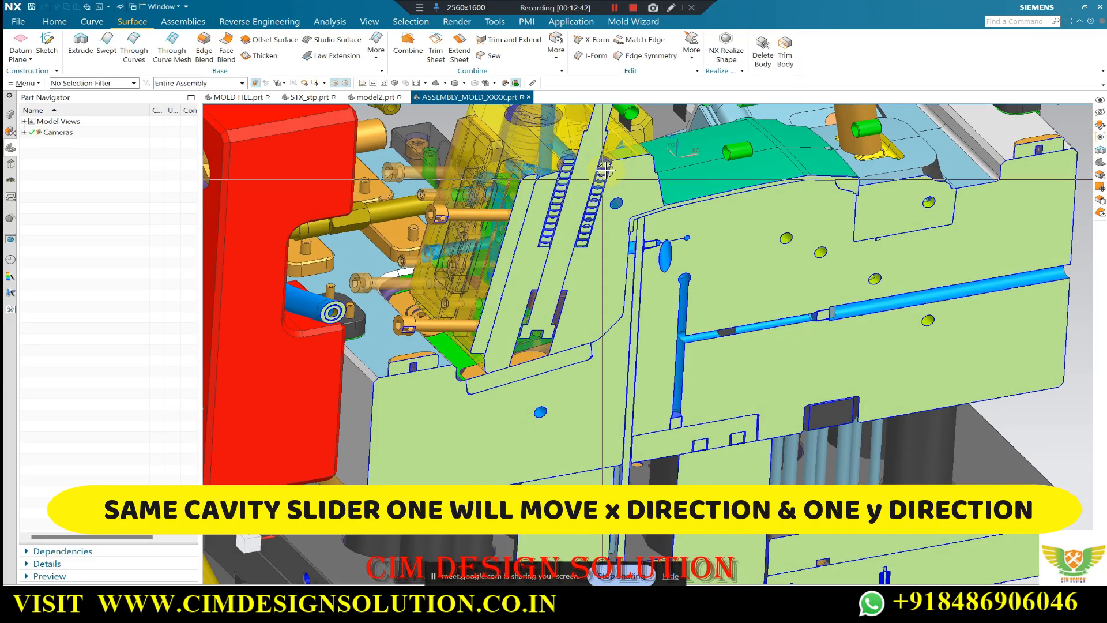
middle_drag(542, 221, 473, 320)
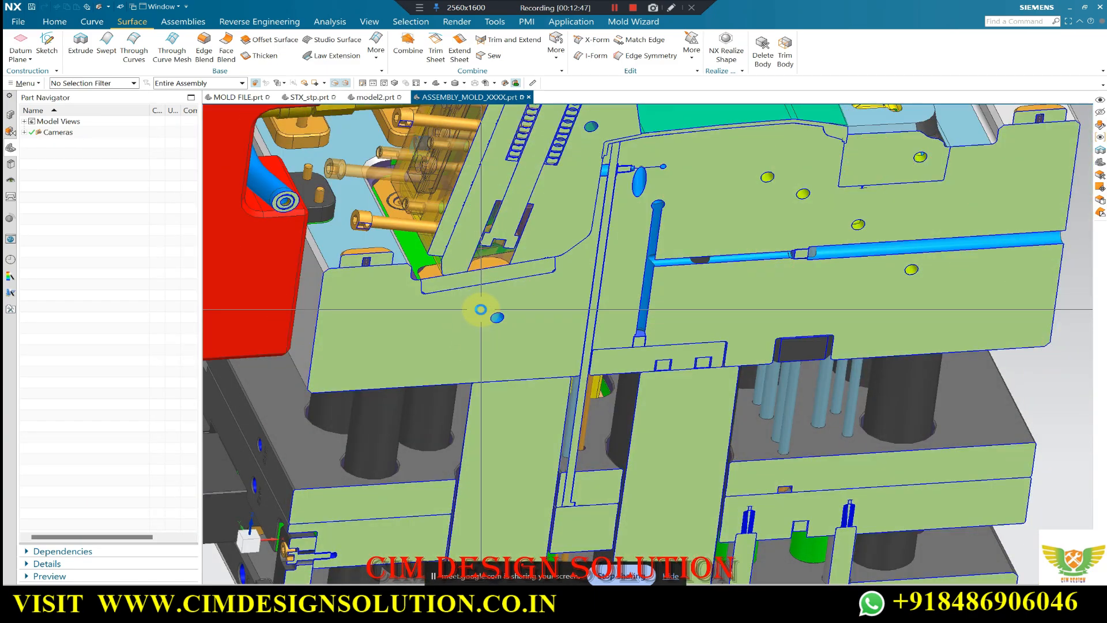
Move the section plane to an offset of -3.5 and examine the cavity slider's lower end and its seat in the core housing.
key(ctrl+h)
scroll(406, 193, up, 2)
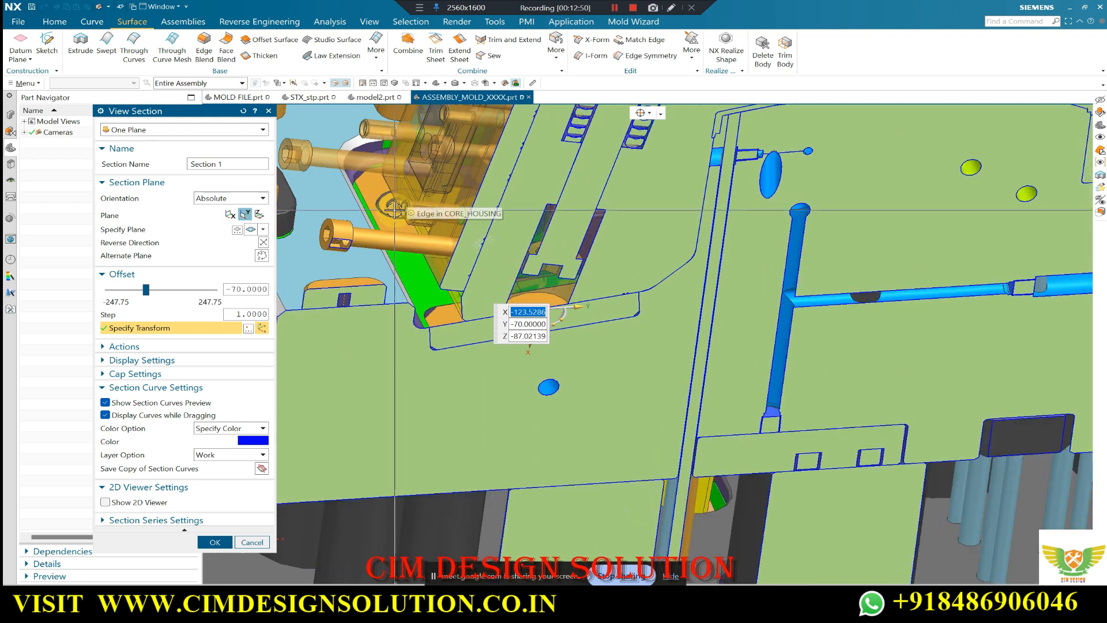
click(396, 210)
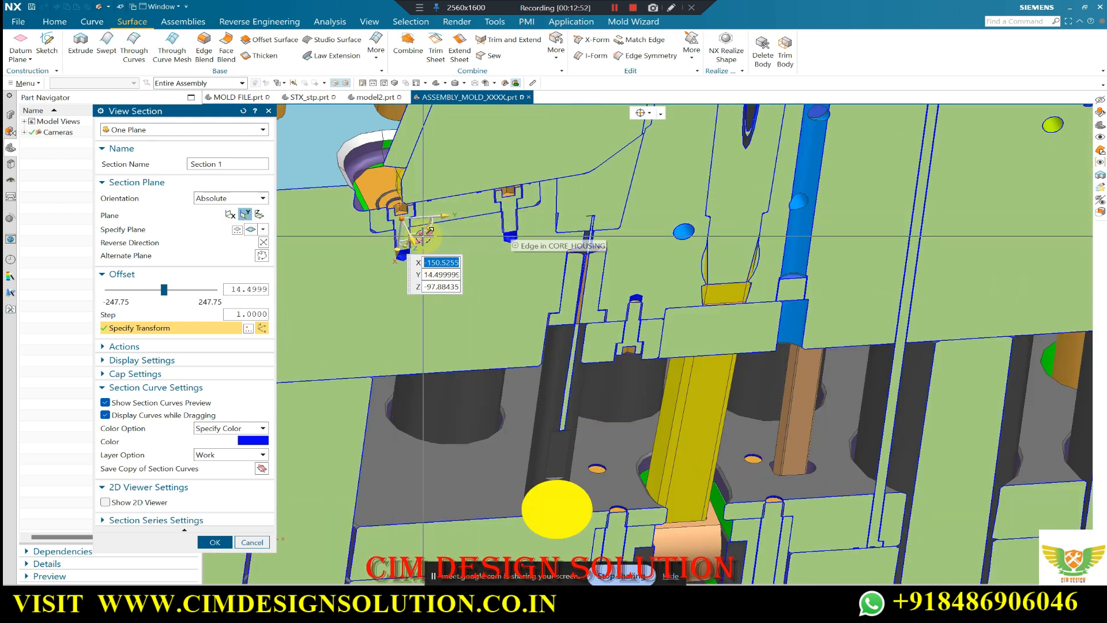
drag(426, 234, 432, 260)
scroll(494, 186, up, 6)
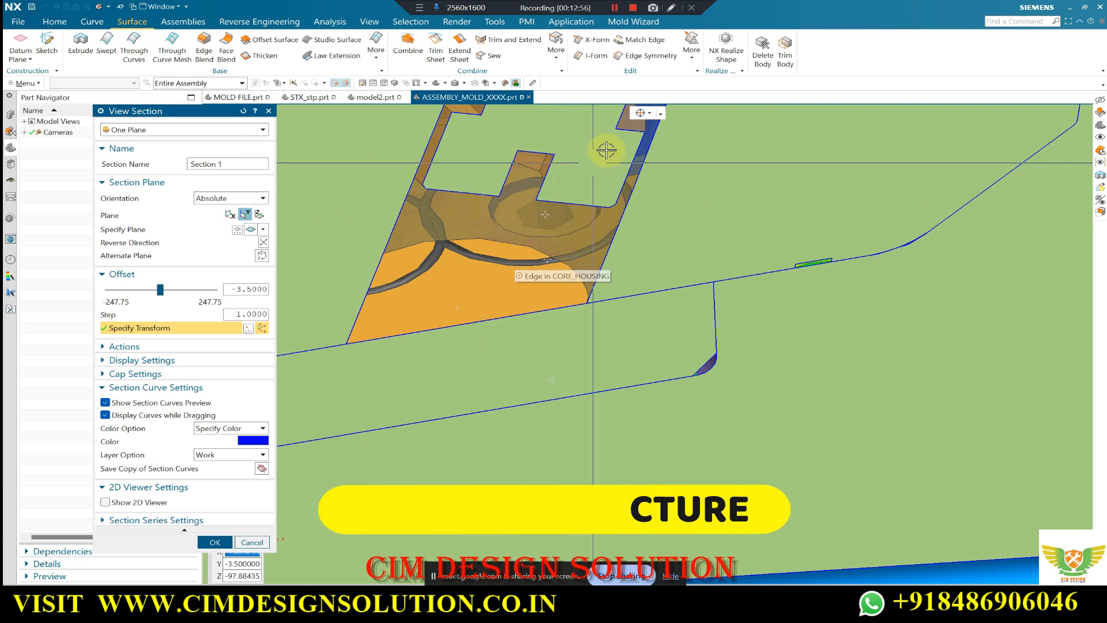
scroll(638, 133, down, 4)
scroll(621, 167, up, 4)
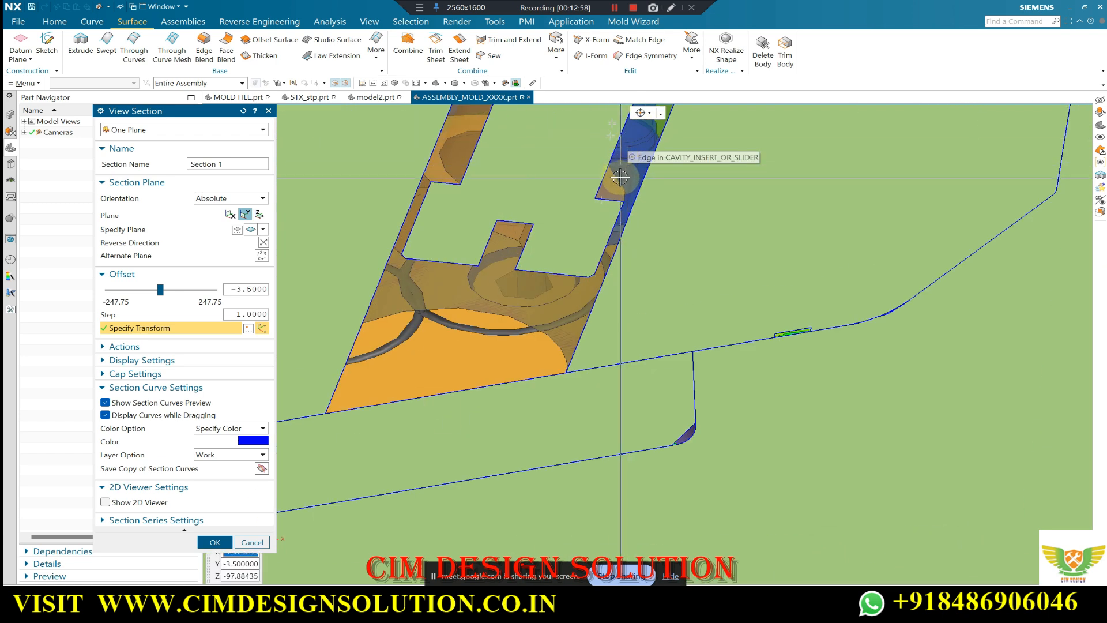
scroll(561, 206, down, 6)
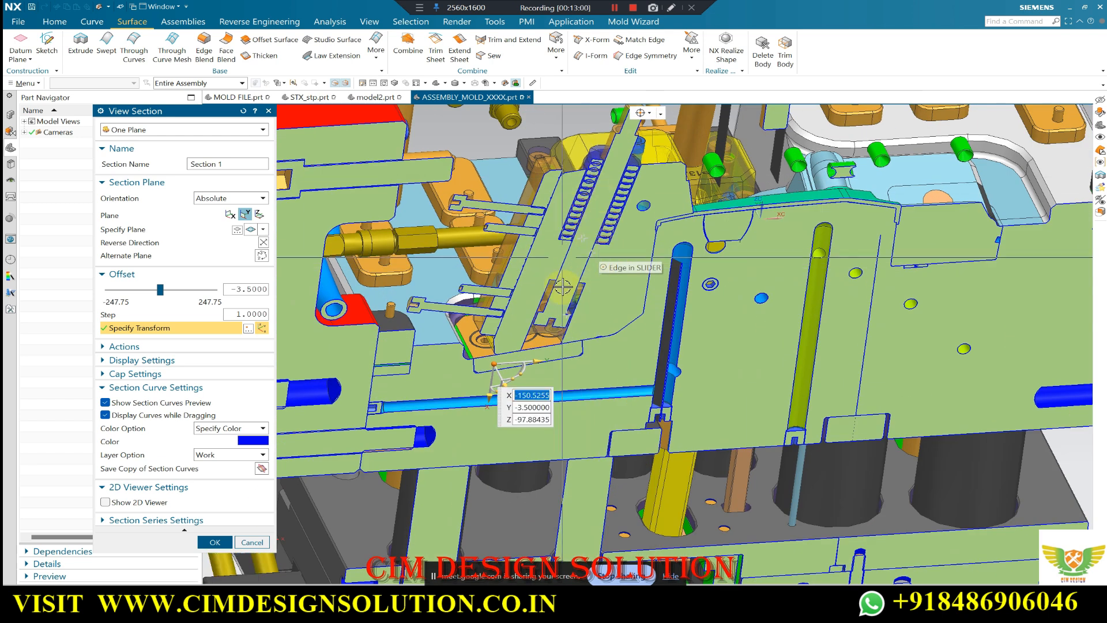
Move the section plane to an offset of -37.5, examine the bolted blocks beneath the cavity slider, and cancel the section edit.
drag(510, 389, 520, 420)
scroll(587, 354, up, 5)
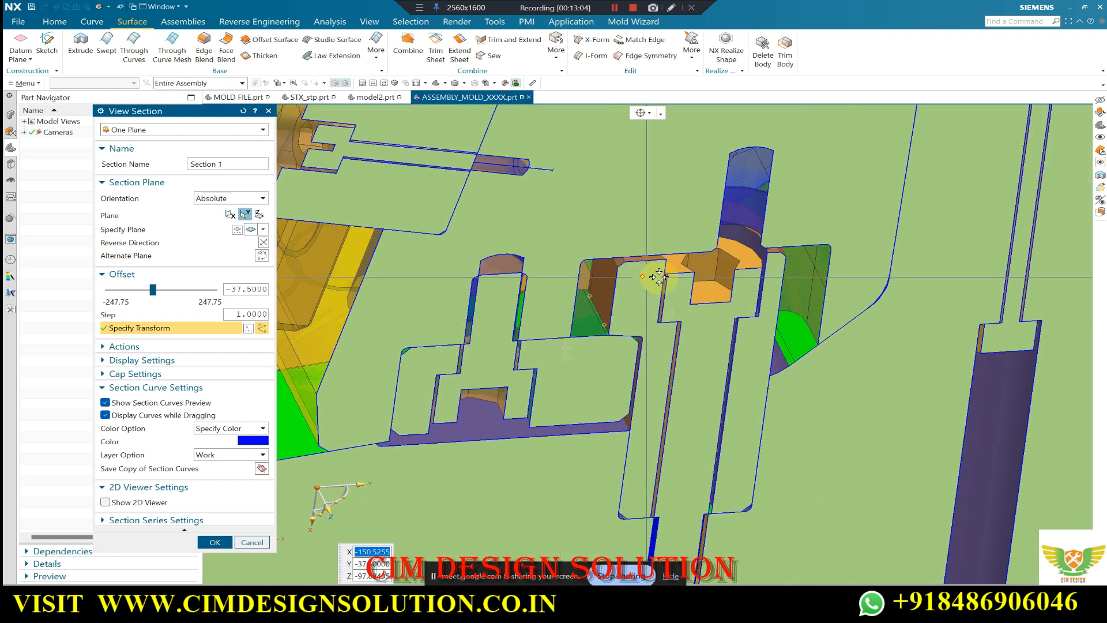
scroll(612, 349, down, 5)
scroll(612, 349, up, 4)
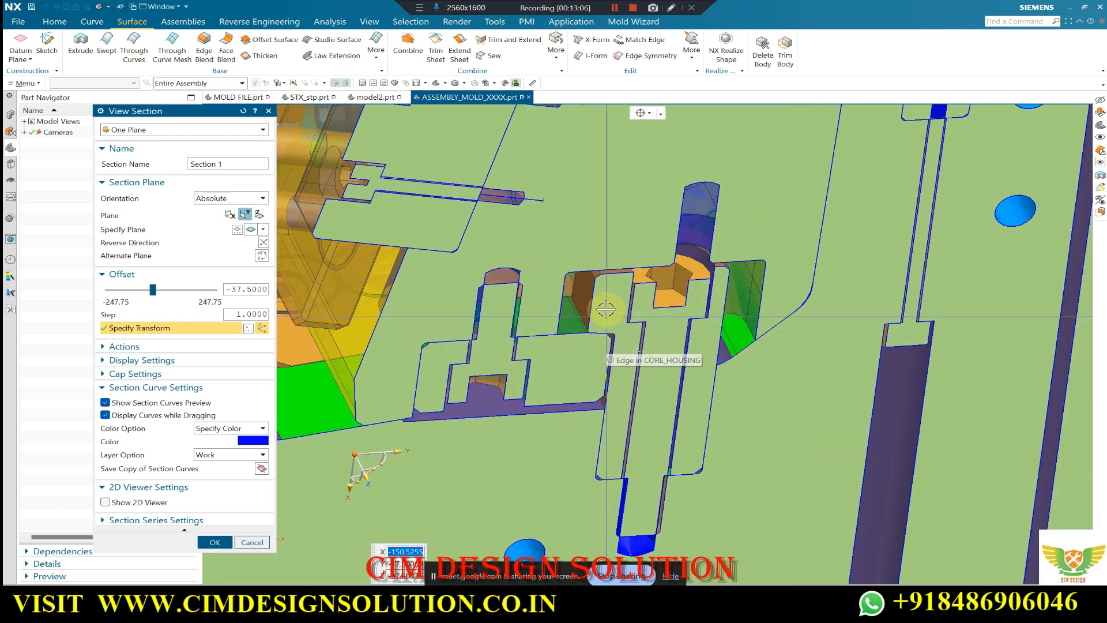
scroll(606, 310, down, 1)
scroll(603, 366, up, 1)
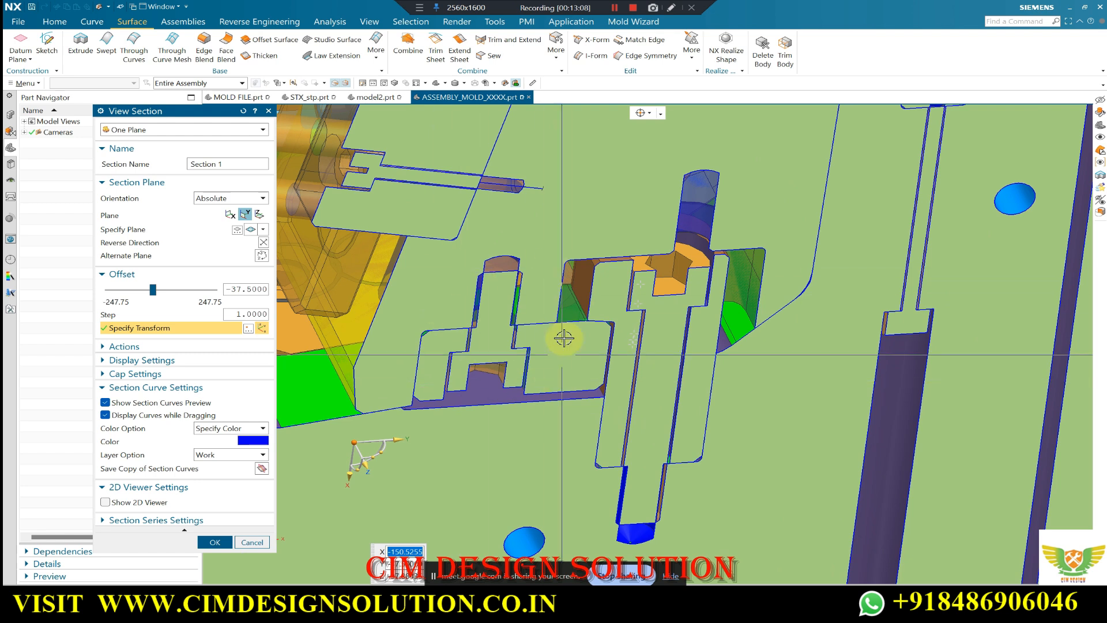
scroll(548, 369, down, 2)
scroll(507, 346, up, 2)
scroll(537, 375, down, 1)
scroll(536, 350, down, 1)
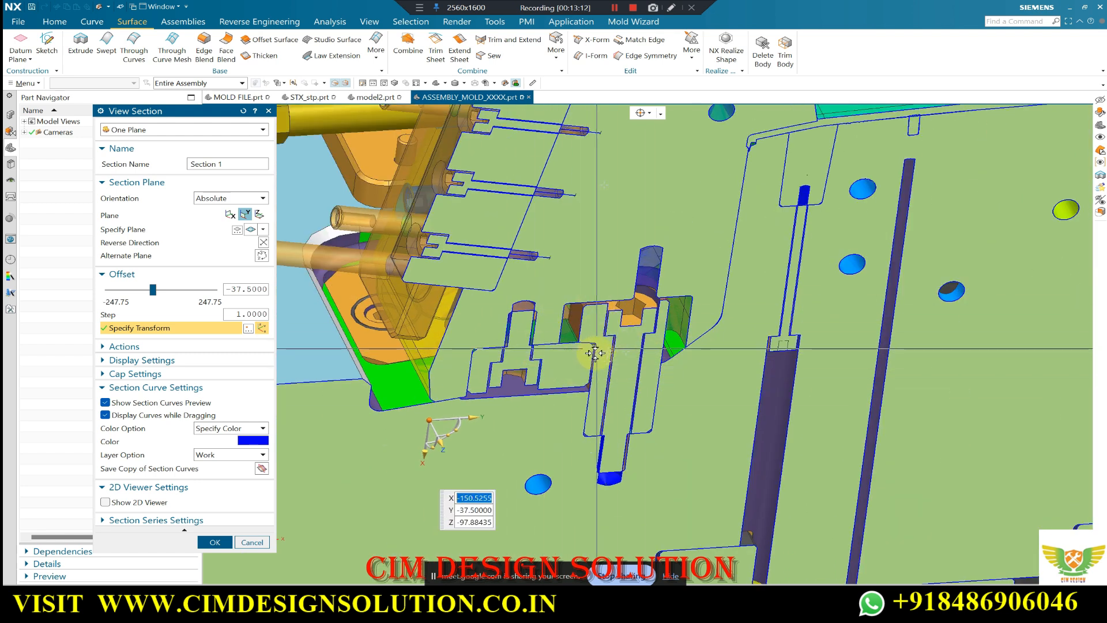
scroll(594, 352, up, 3)
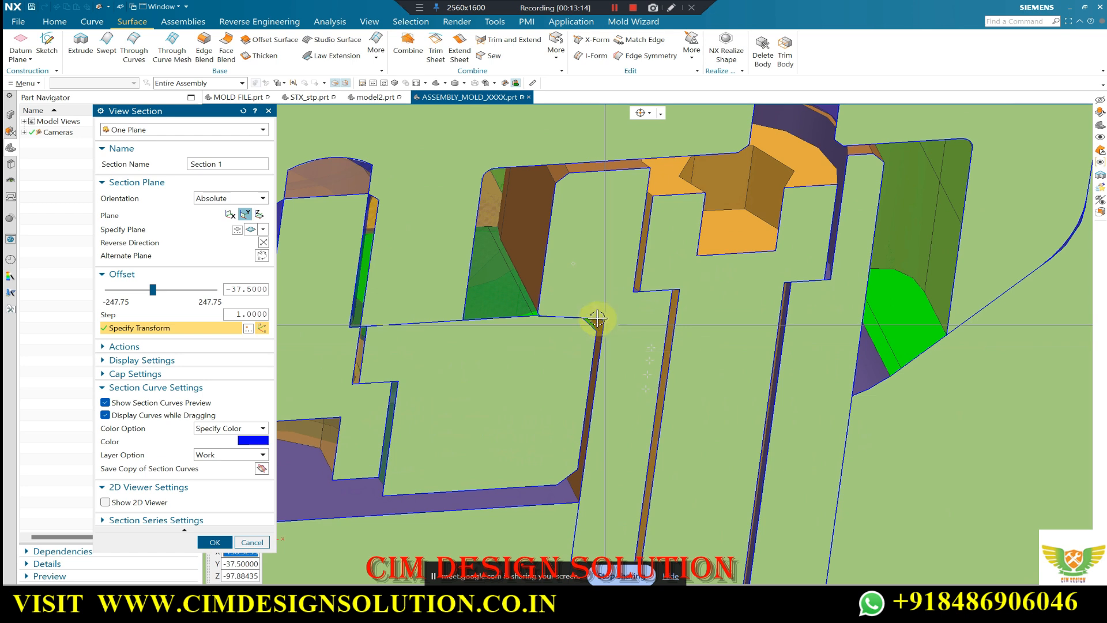
scroll(593, 316, down, 4)
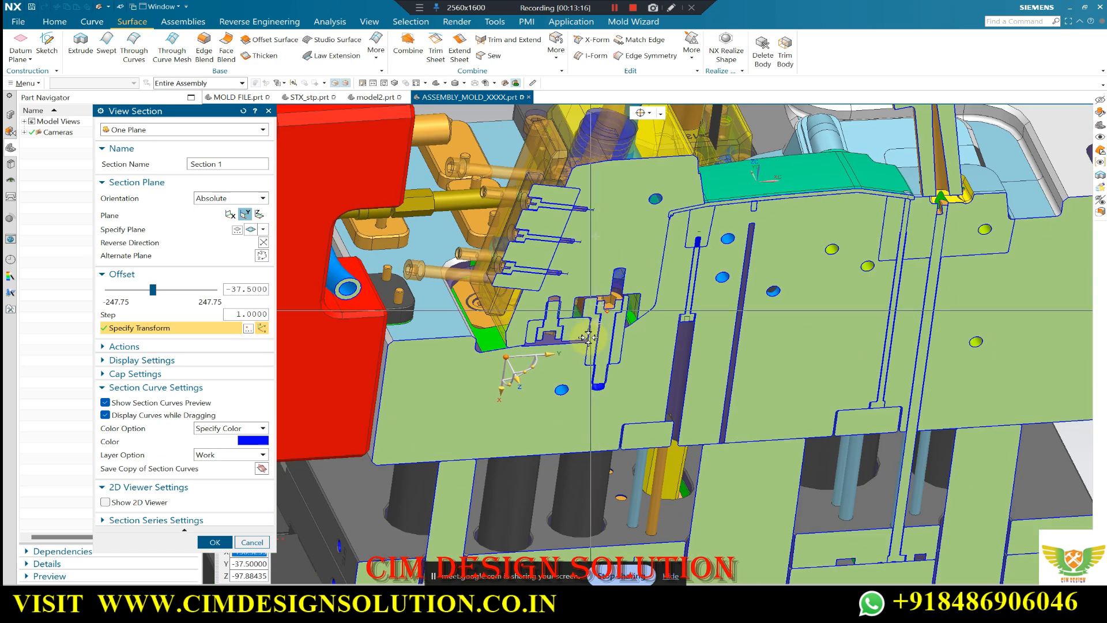
mouse_move(520, 379)
mouse_down()
mouse_move(514, 501)
mouse_move(548, 461)
mouse_move(534, 391)
mouse_up()
key(Escape)
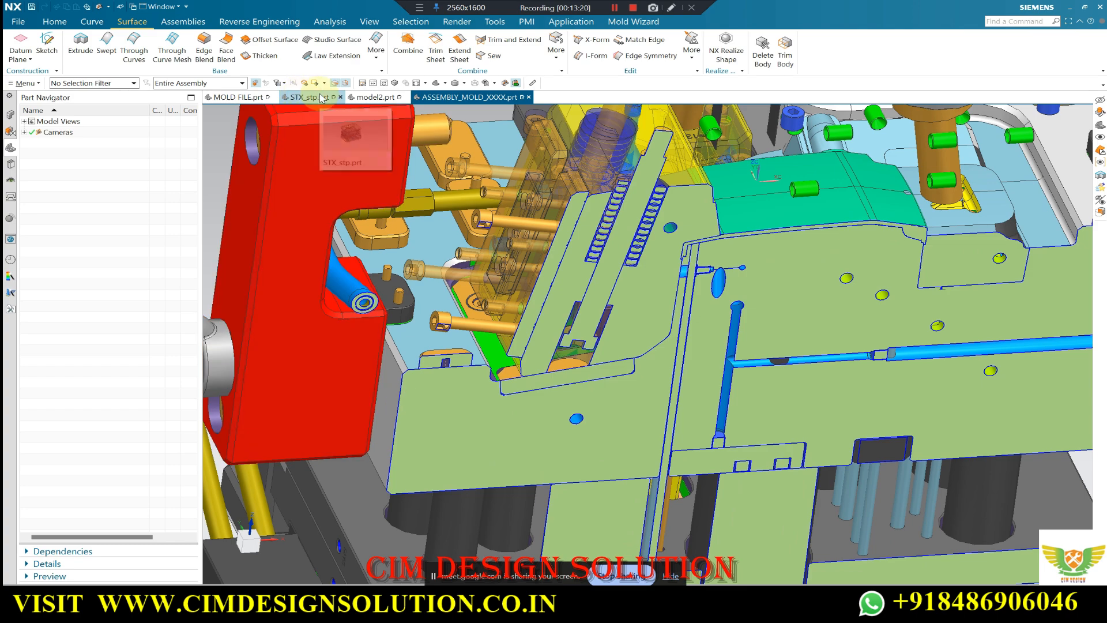
Switch to MOLD FILE.prt and display only the glove box part, viewed close to its hinge ribs.
click(247, 98)
middle_drag(478, 334, 428, 231)
key(ctrl+a)
key(ctrl+b)
scroll(482, 274, up, 4)
scroll(531, 244, up, 3)
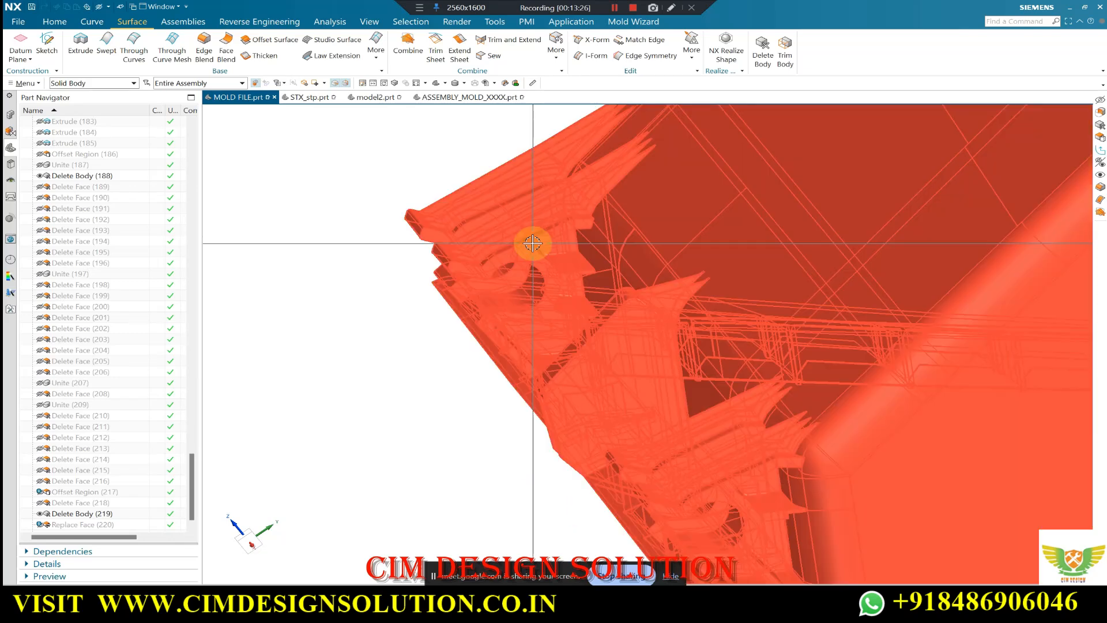
scroll(531, 244, down, 3)
Start an Offset Surface using Tangent Faces and select the faces of the two slots in the hinge rib, deselecting the unwanted connected faces.
click(270, 40)
click(629, 113)
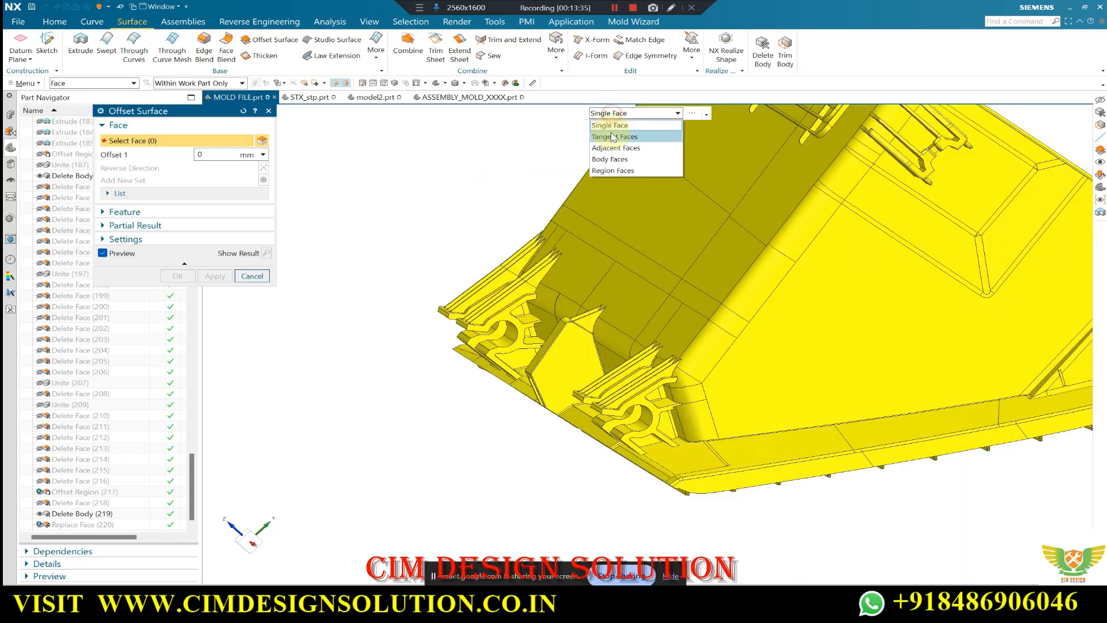
scroll(555, 303, up, 5)
click(543, 317)
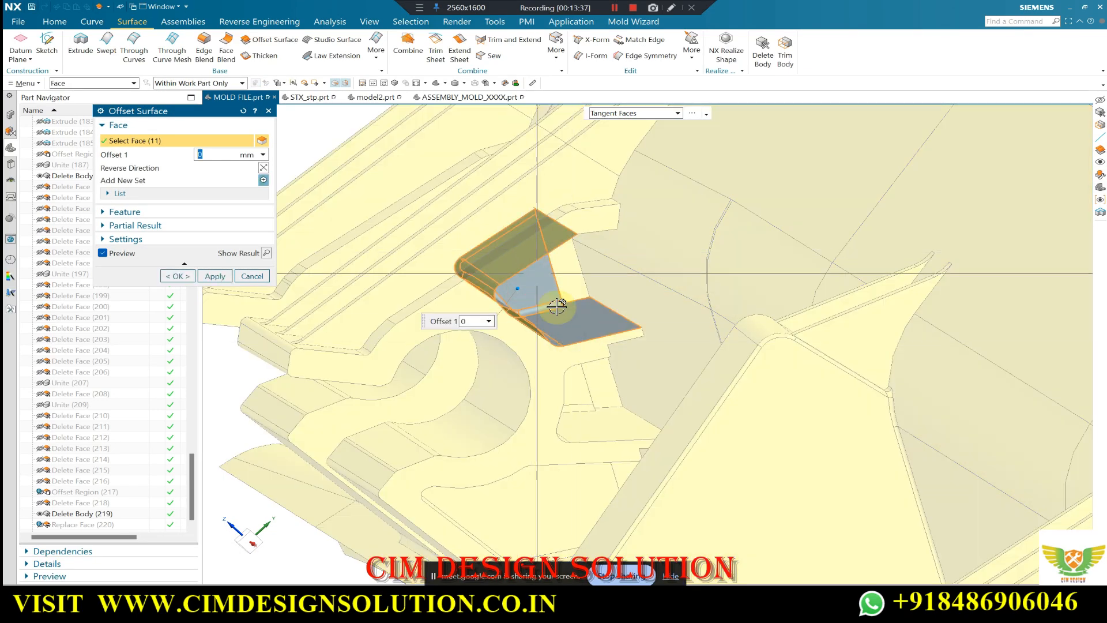
click(573, 393)
scroll(514, 292, down, 3)
scroll(514, 422, up, 3)
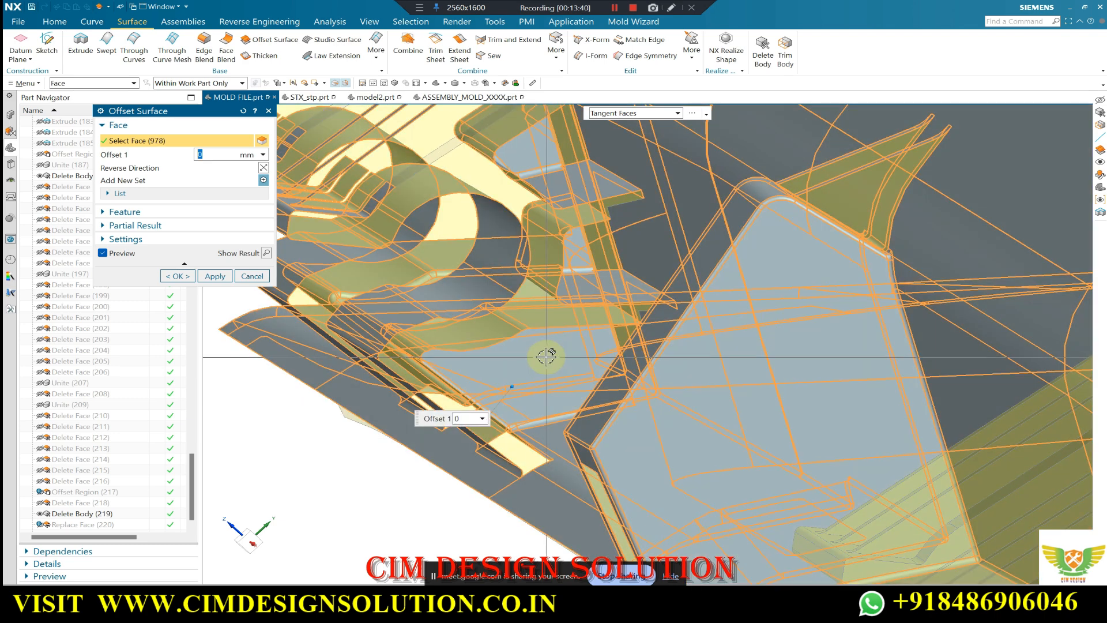
shift+click(538, 361)
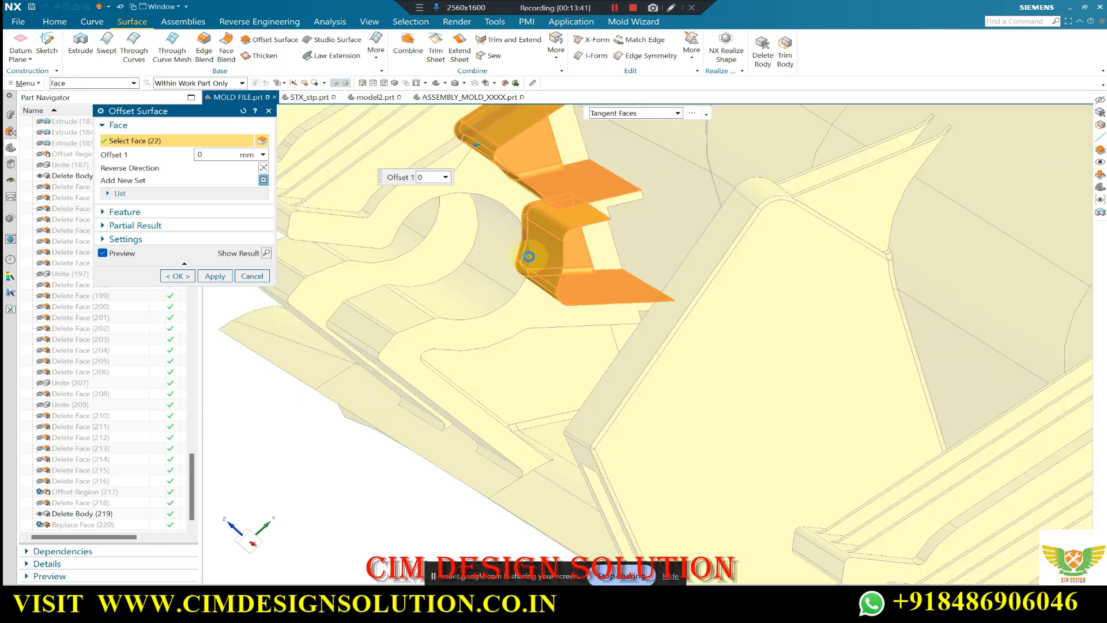
Change the face rule to Single Face and add the large wall face and small adjoining faces behind the hinge rib slots.
scroll(294, 179, down, 6)
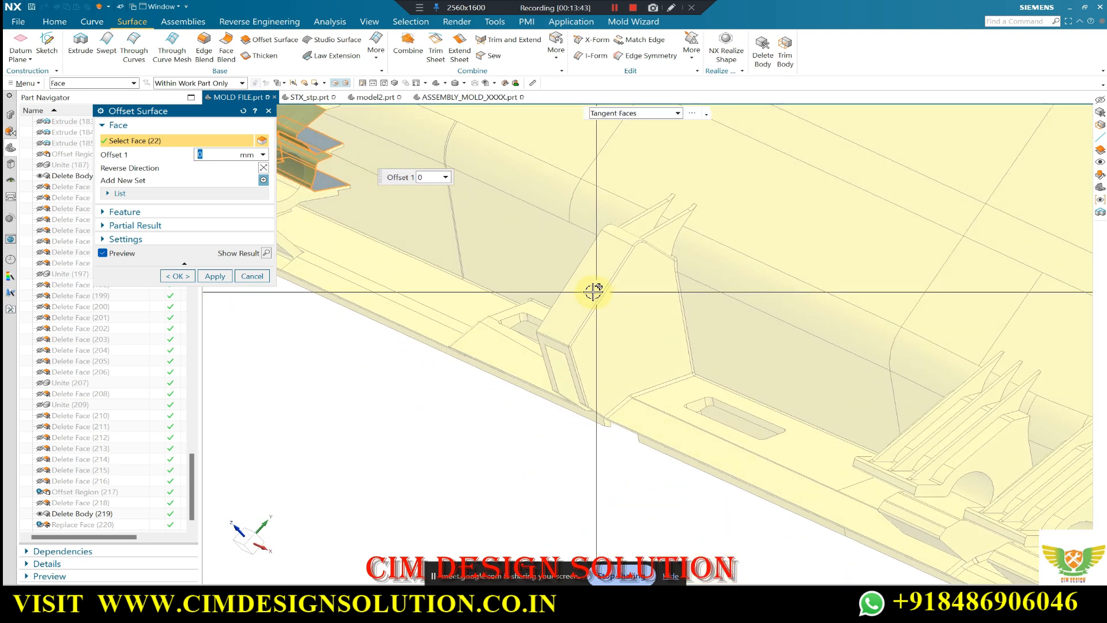
scroll(487, 240, up, 5)
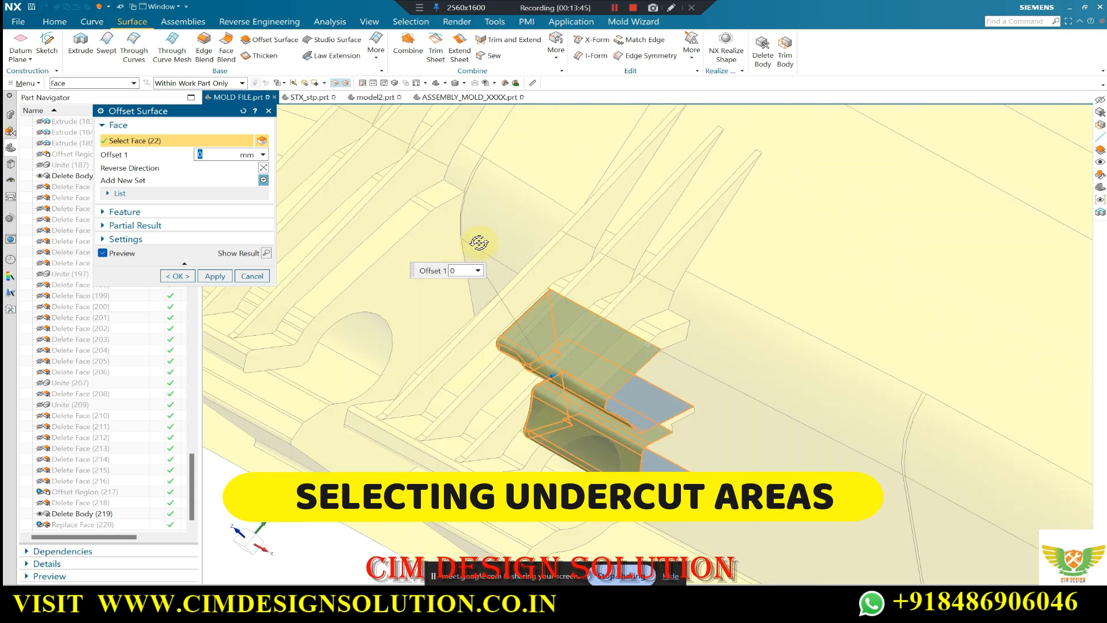
scroll(562, 269, up, 3)
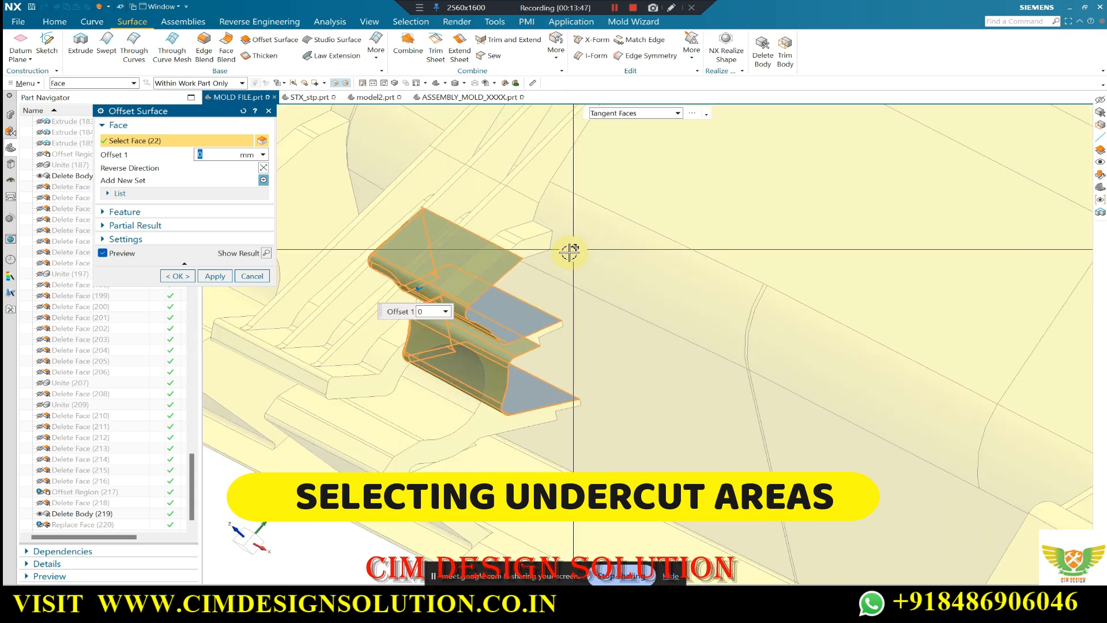
scroll(561, 252, down, 3)
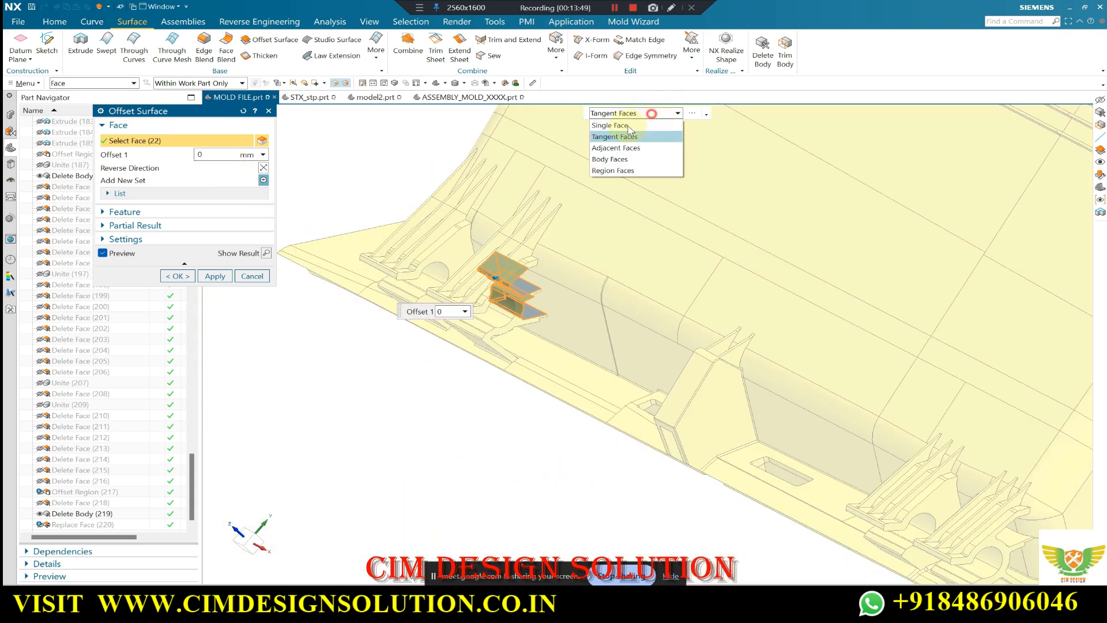
click(610, 129)
scroll(545, 253, down, 3)
middle_drag(546, 248, 569, 301)
scroll(570, 288, up, 9)
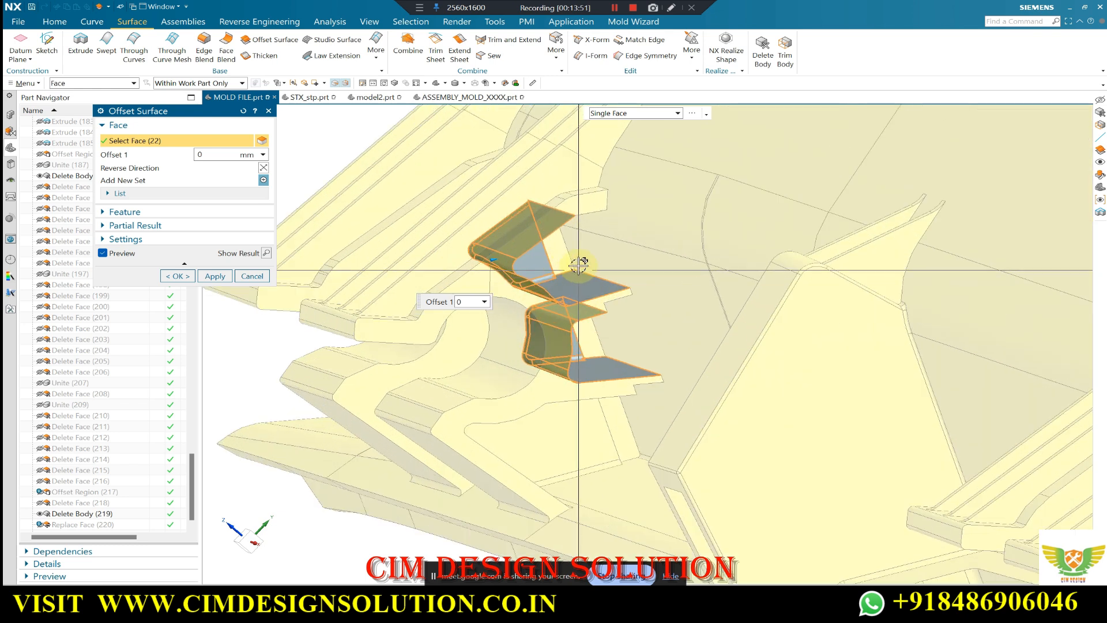
click(607, 382)
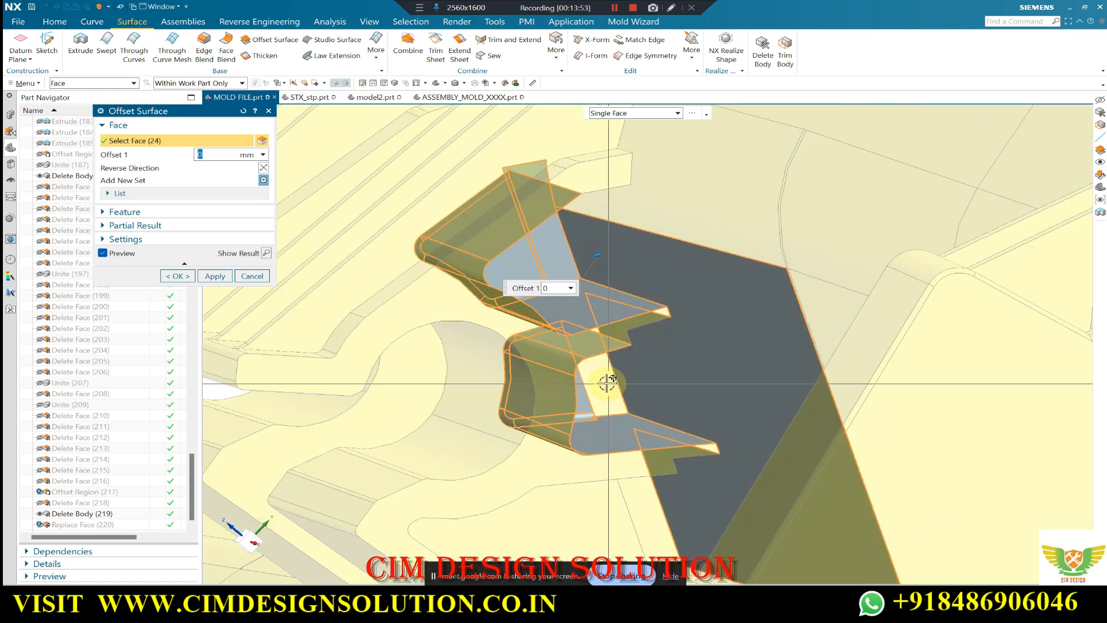
click(661, 362)
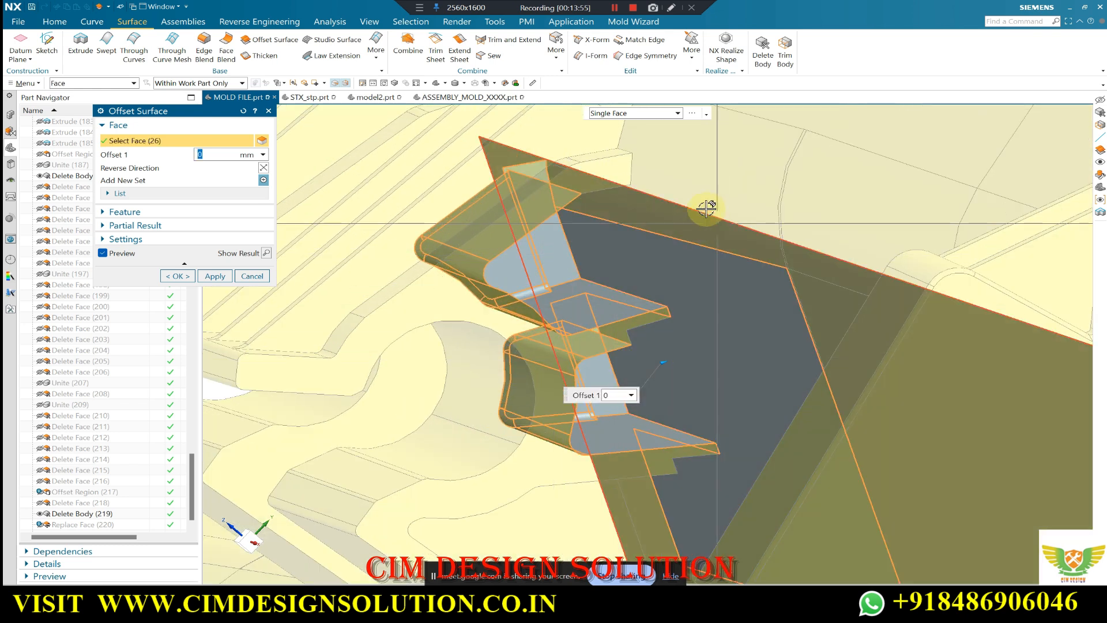
Add the faces of the lower hinge rib pocket and its narrow edge blend to the Offset Surface selection.
scroll(569, 341, down, 5)
scroll(548, 355, up, 5)
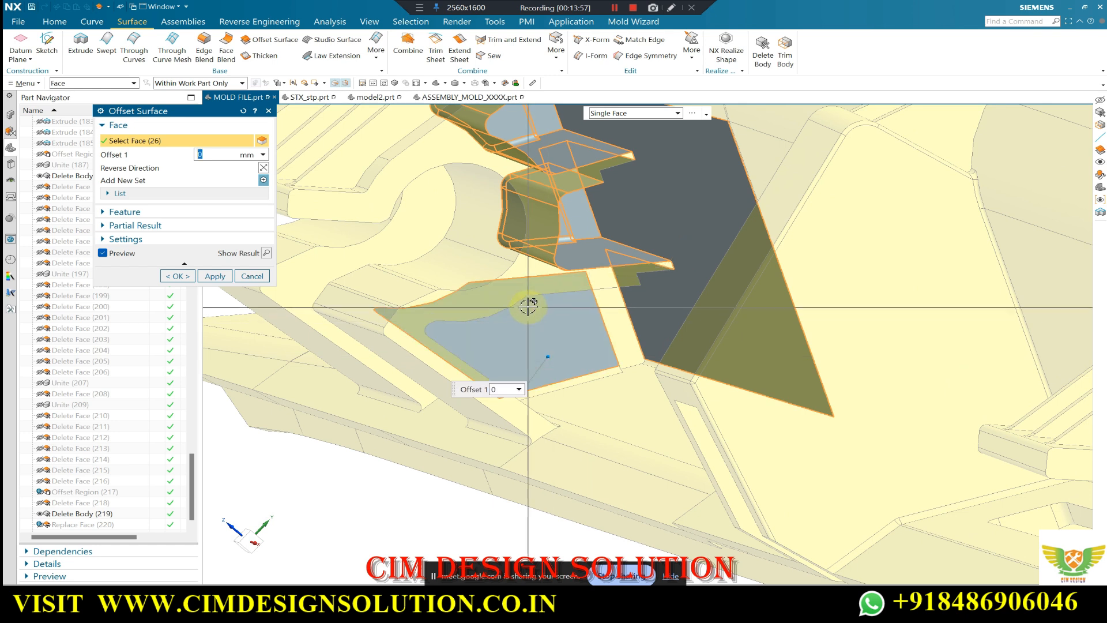
scroll(528, 306, down, 5)
scroll(527, 425, up, 6)
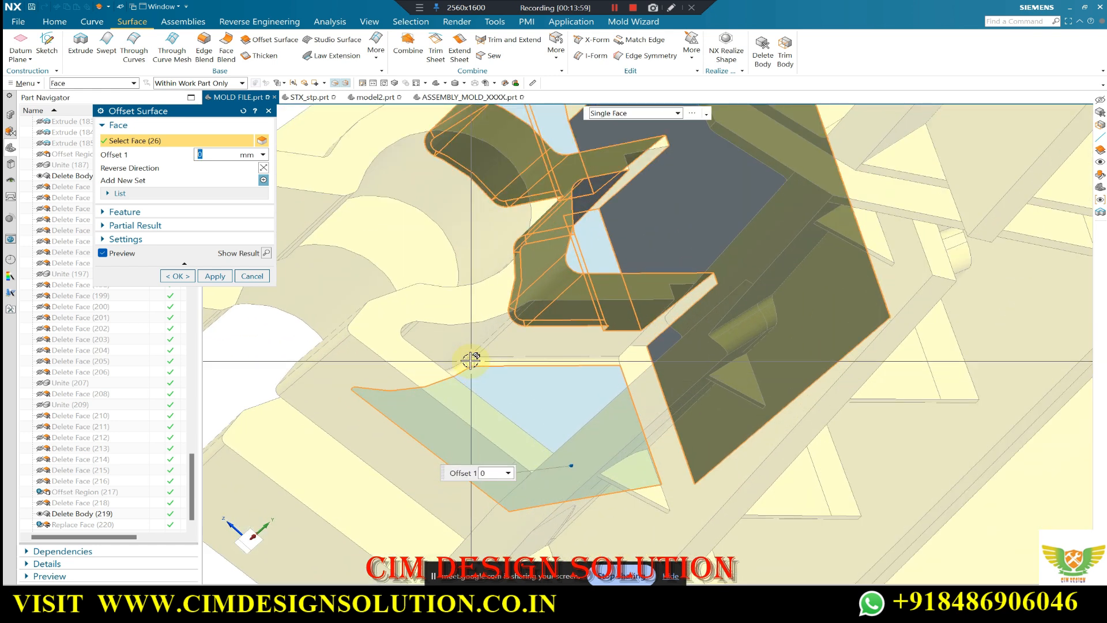
scroll(427, 335, up, 3)
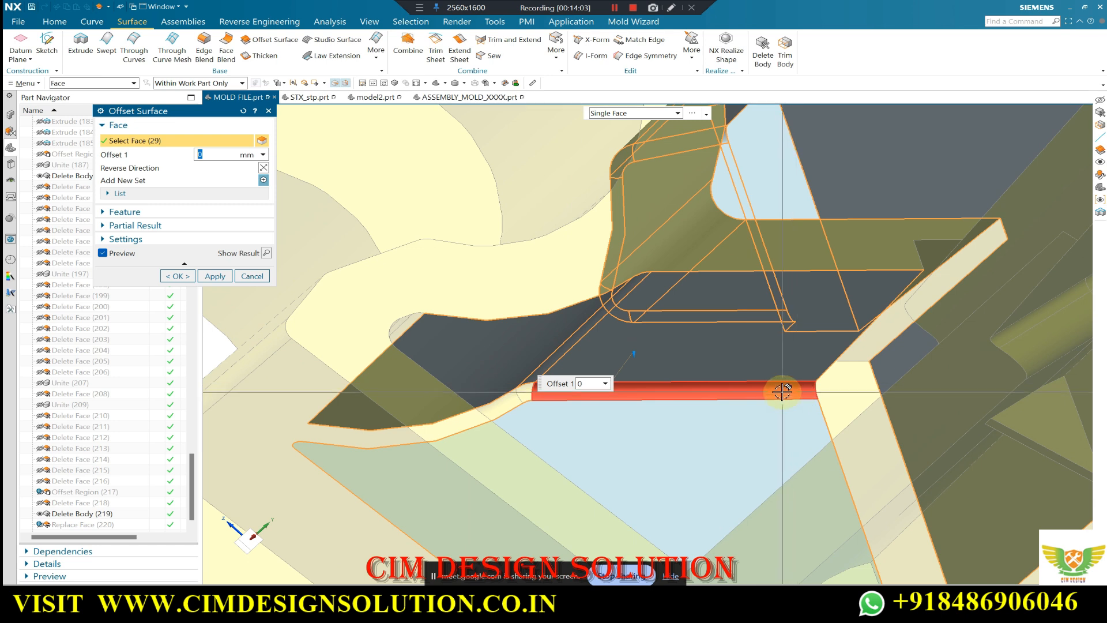
Add the remaining inner faces around the hooked end of the lower hinge rib to the offset selection.
scroll(463, 309, down, 5)
middle_drag(547, 362, 486, 310)
scroll(483, 302, up, 6)
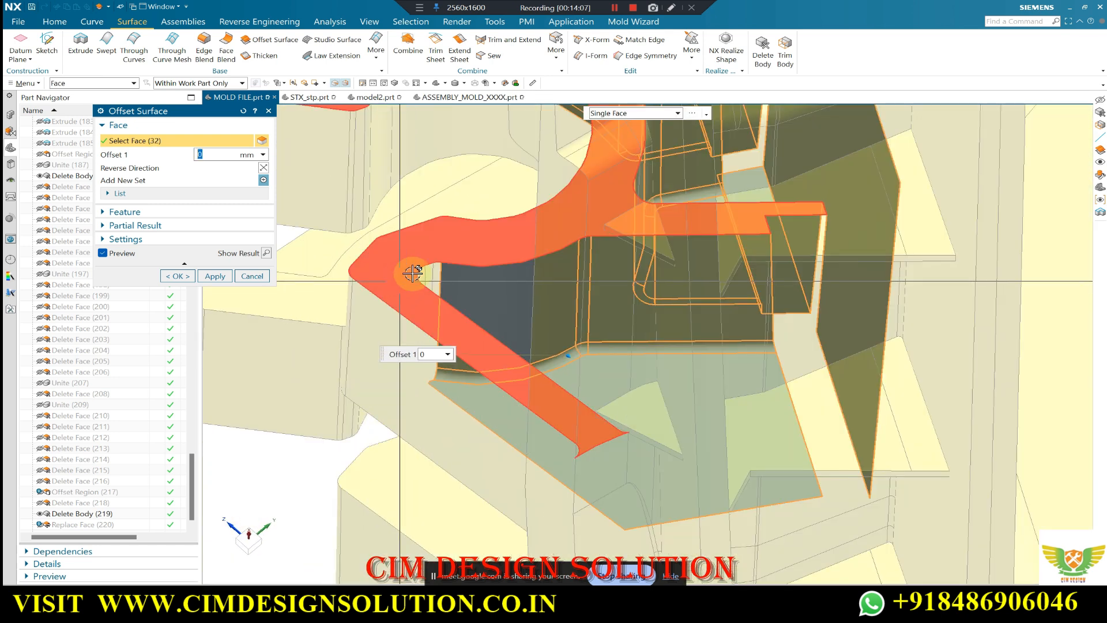
click(454, 294)
scroll(454, 294, down, 5)
middle_drag(423, 210, 554, 357)
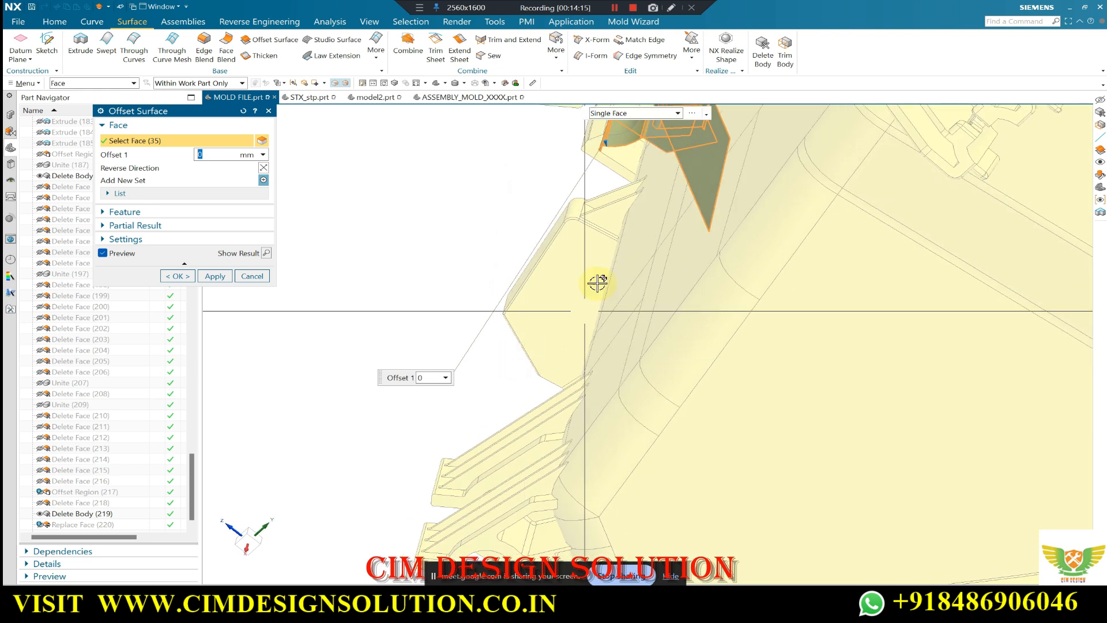
Add the missing narrow blend faces along the inside of the lower hinge rib pocket to the offset selection.
scroll(609, 138, up, 6)
click(594, 157)
scroll(525, 266, down, 3)
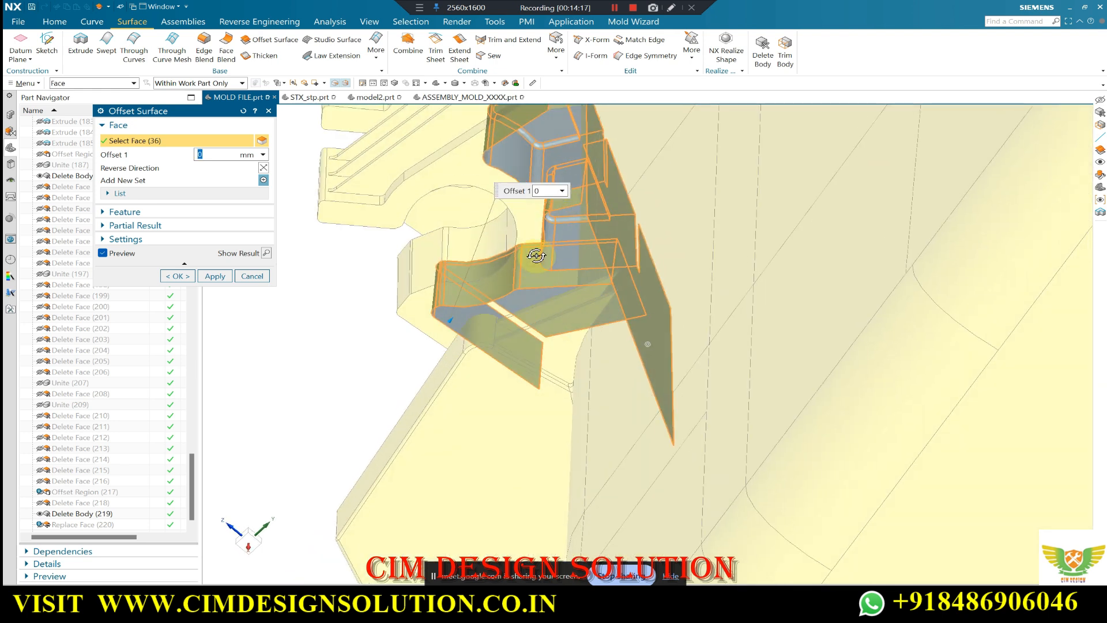
scroll(499, 315, up, 3)
click(488, 311)
scroll(364, 210, down, 3)
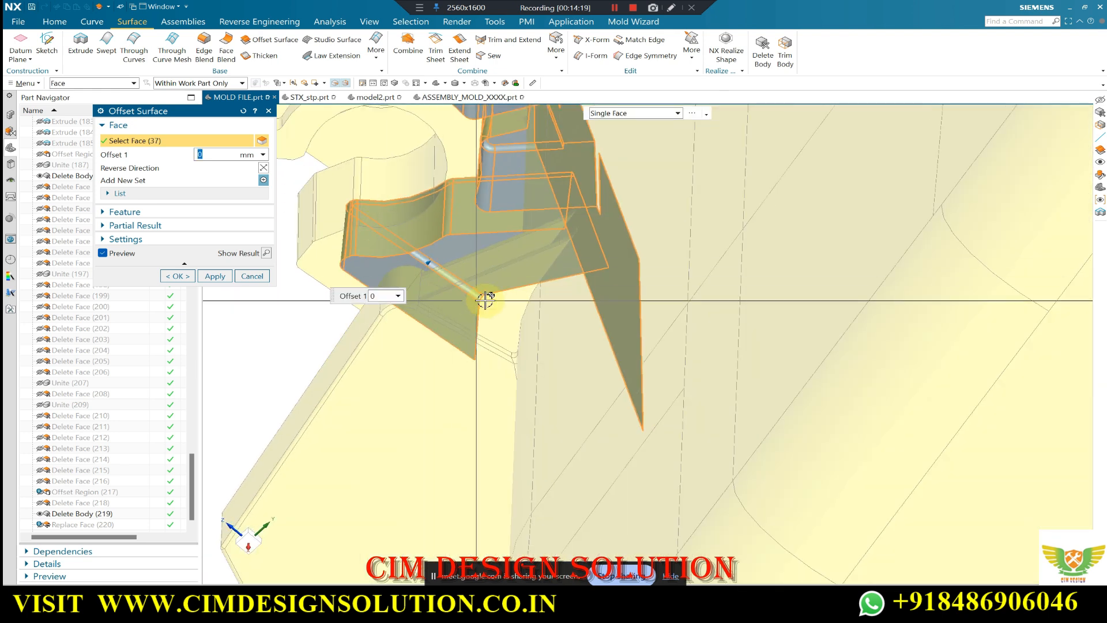
Add the base blends, corner face and long floor face between the hinge rib and the central bracket to the offset selection.
middle_drag(484, 299, 515, 300)
scroll(693, 329, down, 4)
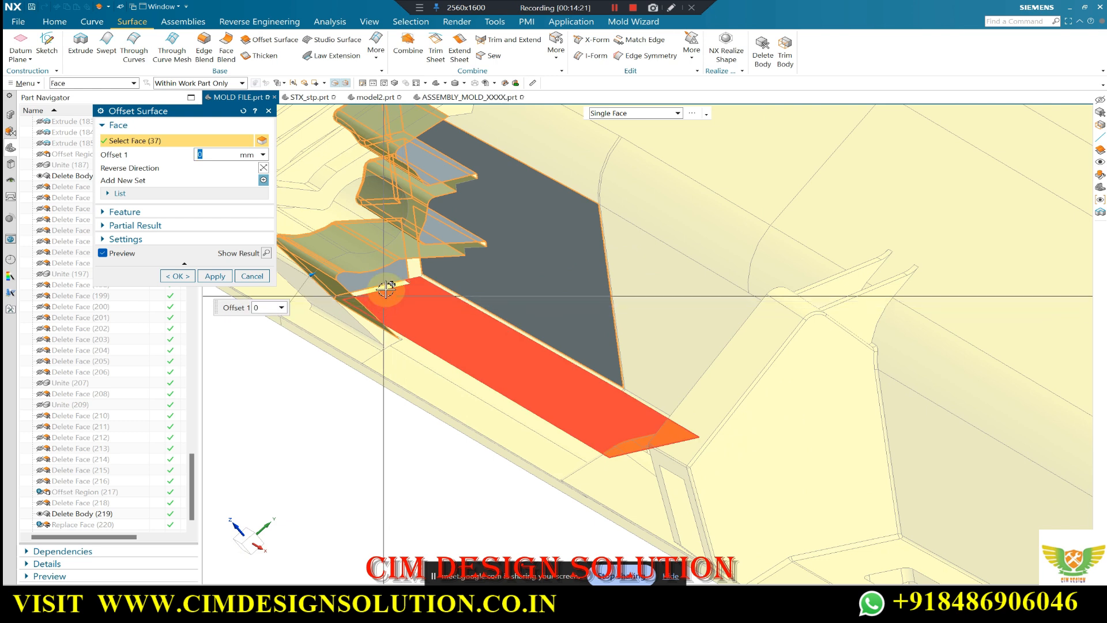
scroll(387, 283, up, 3)
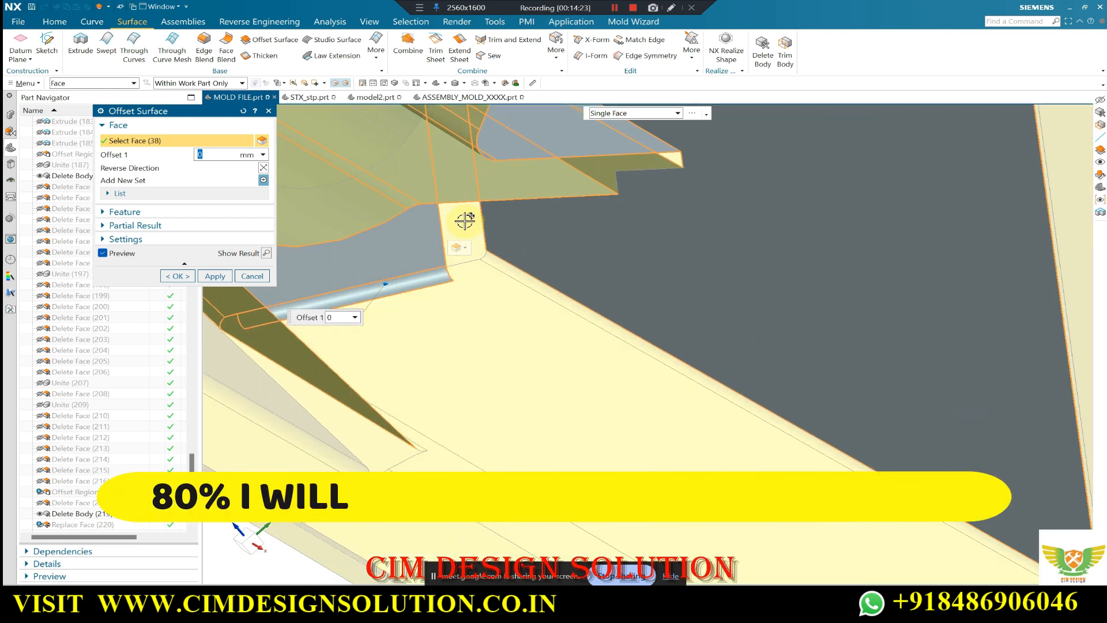
click(475, 257)
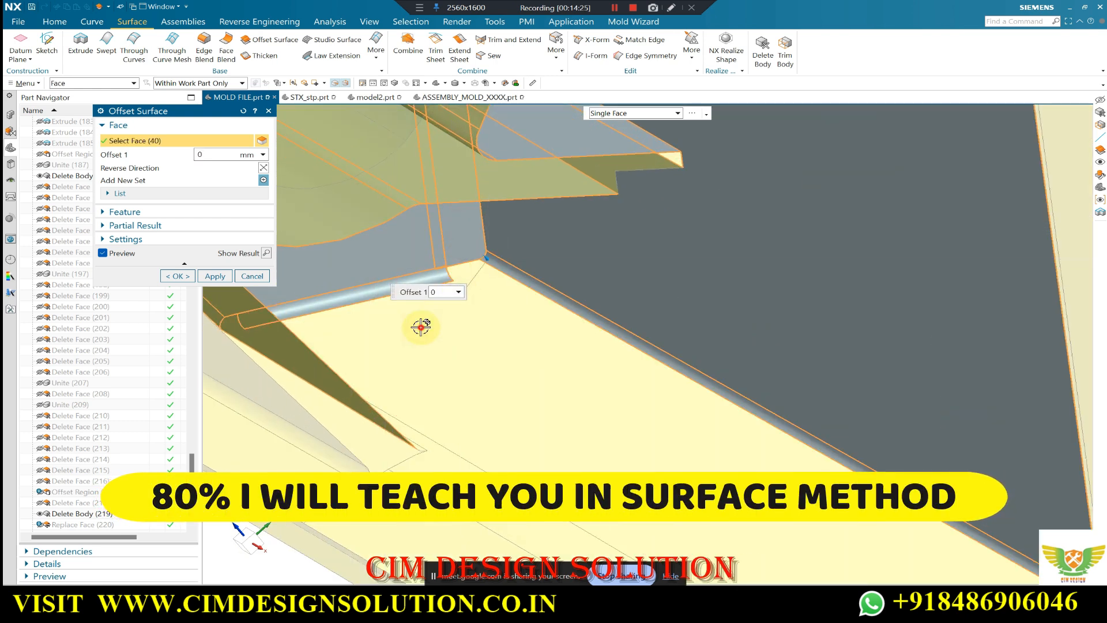
click(459, 277)
scroll(506, 309, down, 5)
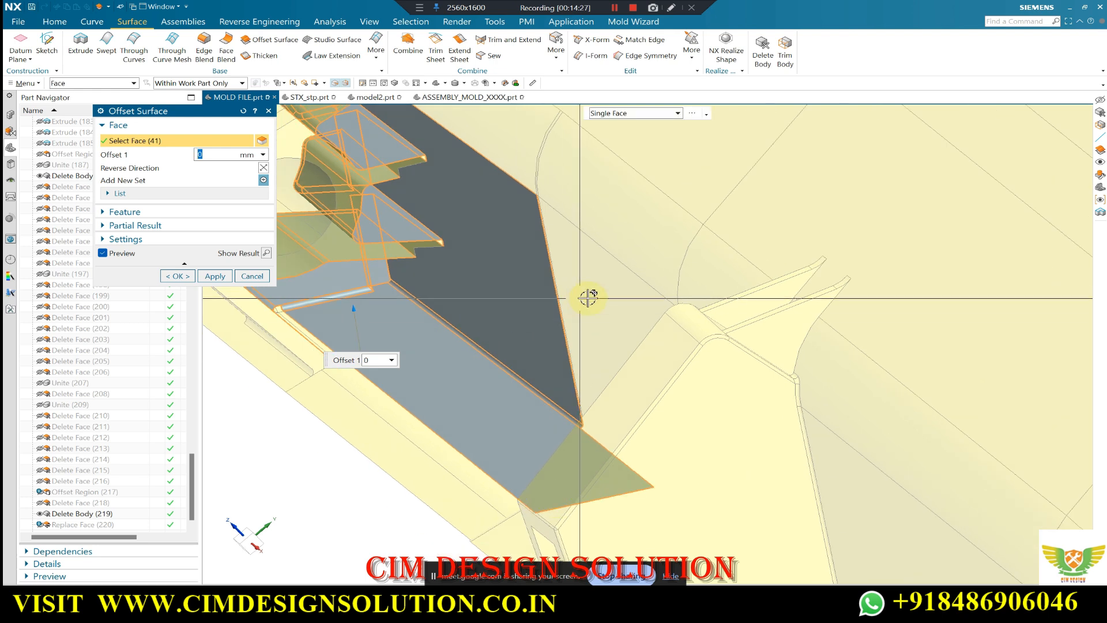
Add the remaining small faces at the lower hinge rib's hooked end to the selection and create the offset surface at 0 mm.
scroll(587, 298, down, 3)
click(369, 22)
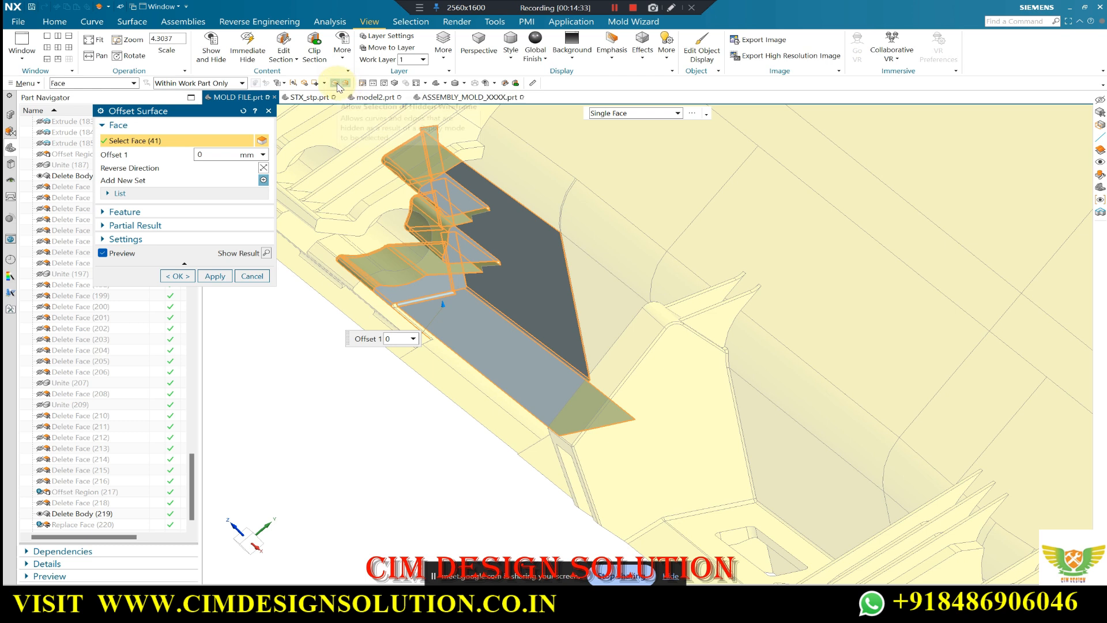
click(125, 24)
scroll(452, 304, down, 3)
middle_drag(452, 304, 366, 314)
scroll(414, 300, up, 5)
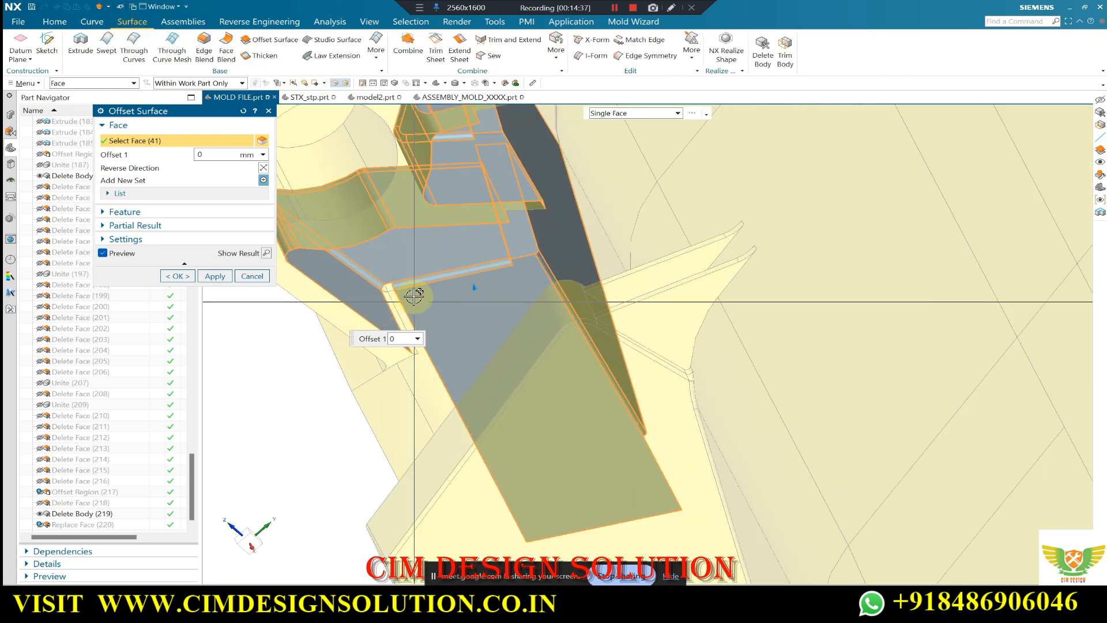
scroll(414, 296, up, 5)
scroll(342, 287, up, 4)
click(342, 281)
click(371, 336)
click(428, 331)
scroll(461, 290, down, 4)
scroll(462, 290, down, 4)
middle_drag(461, 290, 496, 266)
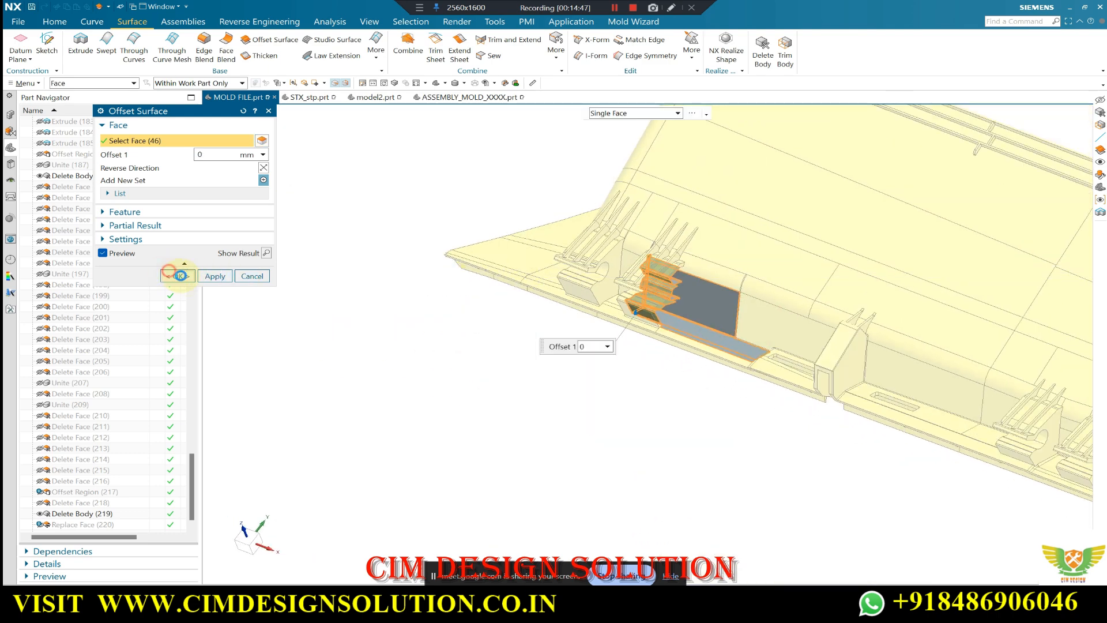
click(179, 276)
Edit the offset surface to include the curved faces along the upper edge of the wall beside the hinge ribs.
scroll(630, 333, up, 5)
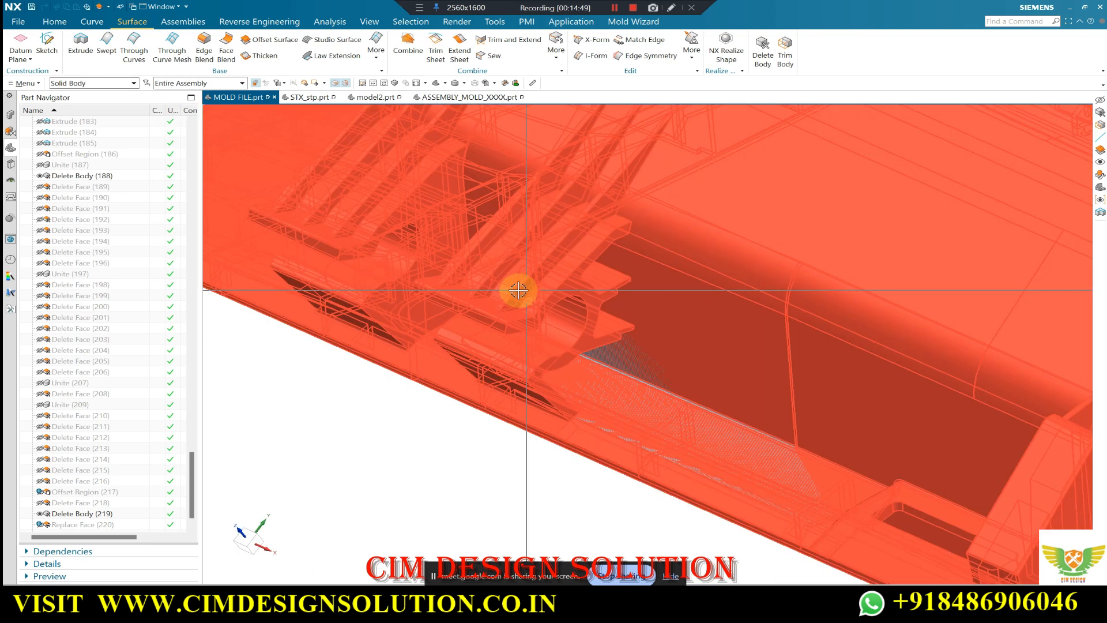
middle_drag(516, 289, 464, 253)
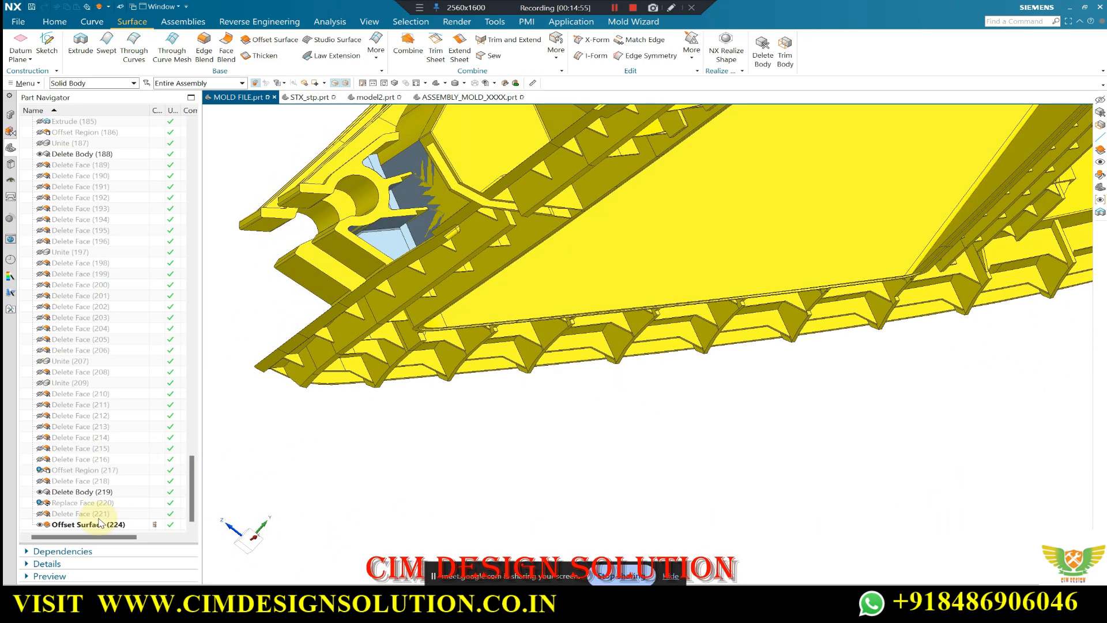
scroll(397, 132, up, 6)
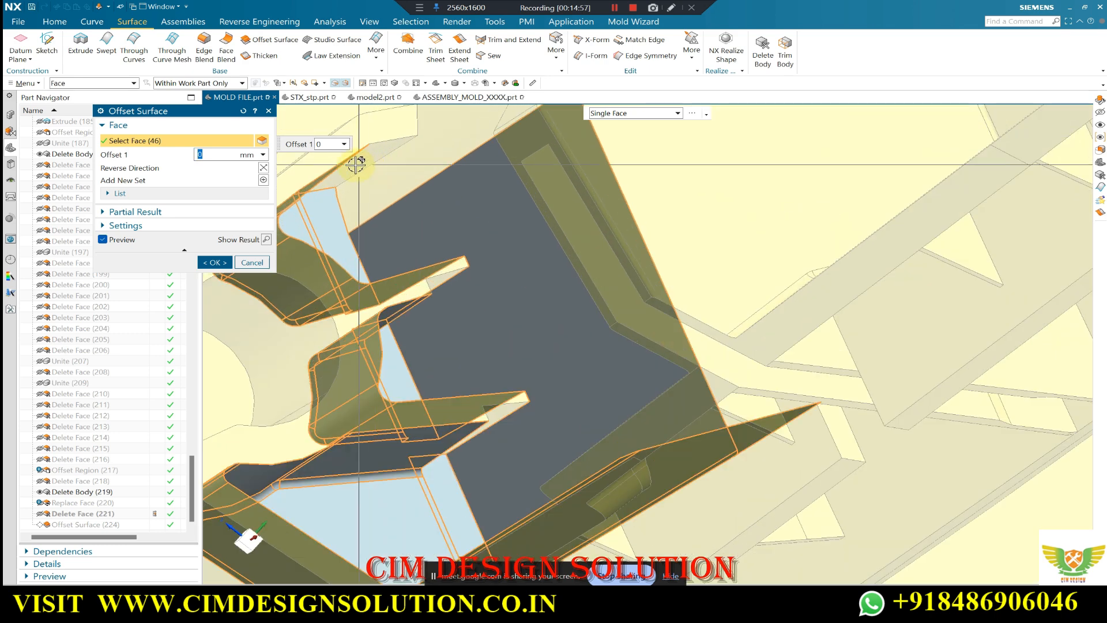
scroll(397, 203, down, 6)
middle_drag(397, 210, 405, 306)
scroll(384, 287, up, 3)
scroll(441, 293, down, 3)
scroll(409, 295, up, 3)
scroll(406, 307, down, 2)
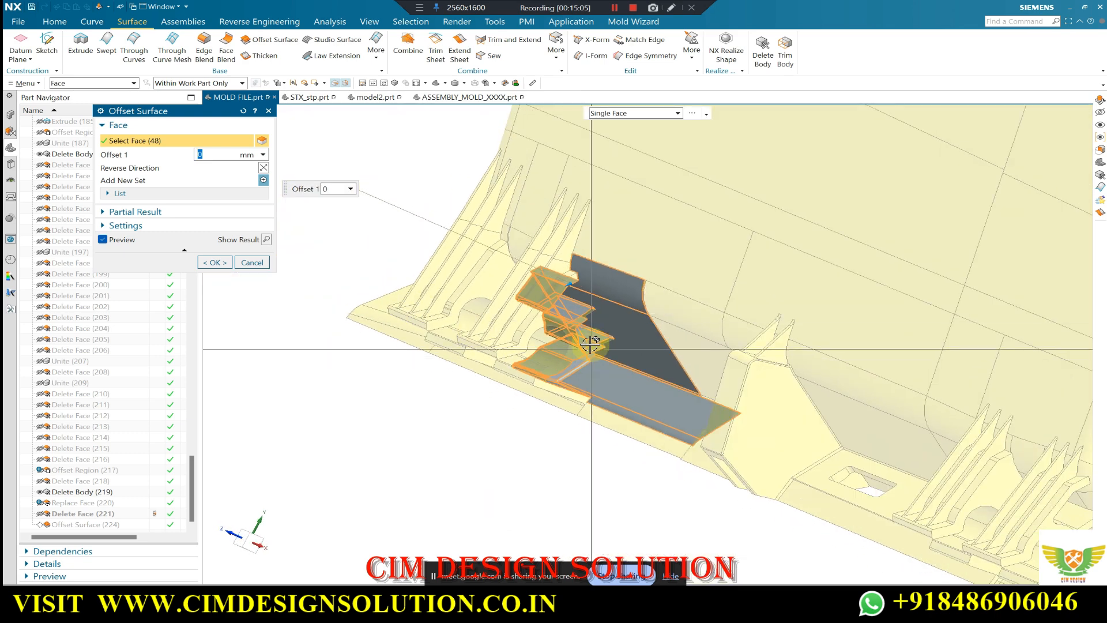
scroll(590, 348, up, 3)
click(213, 263)
scroll(519, 290, down, 4)
click(662, 359)
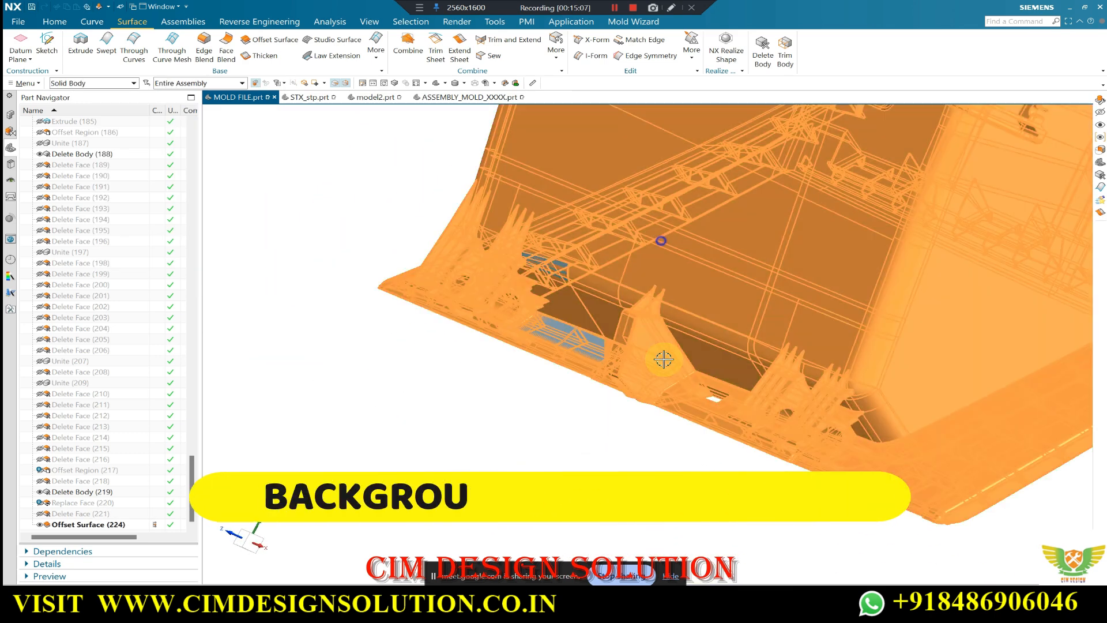
key(ctrl+b)
key(ctrl+z)
Hide the glove box body, bring up the hidden mold bodies and assign all displayed solid bodies to layer 11.
scroll(576, 324, down, 5)
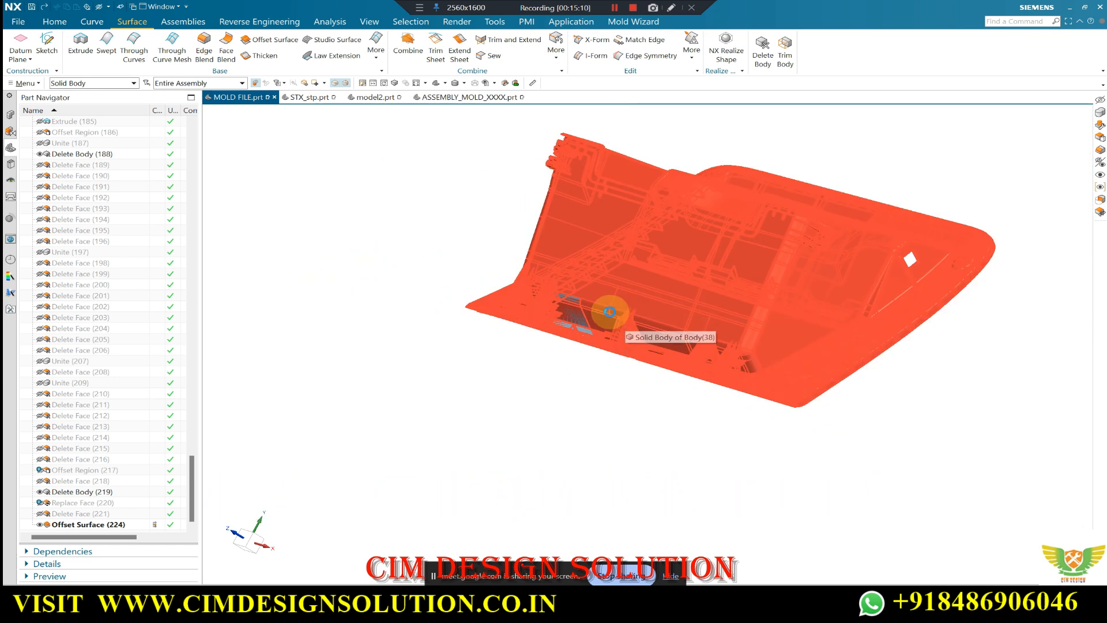
scroll(610, 311, down, 6)
middle_drag(671, 317, 685, 287)
key(ctrl+b)
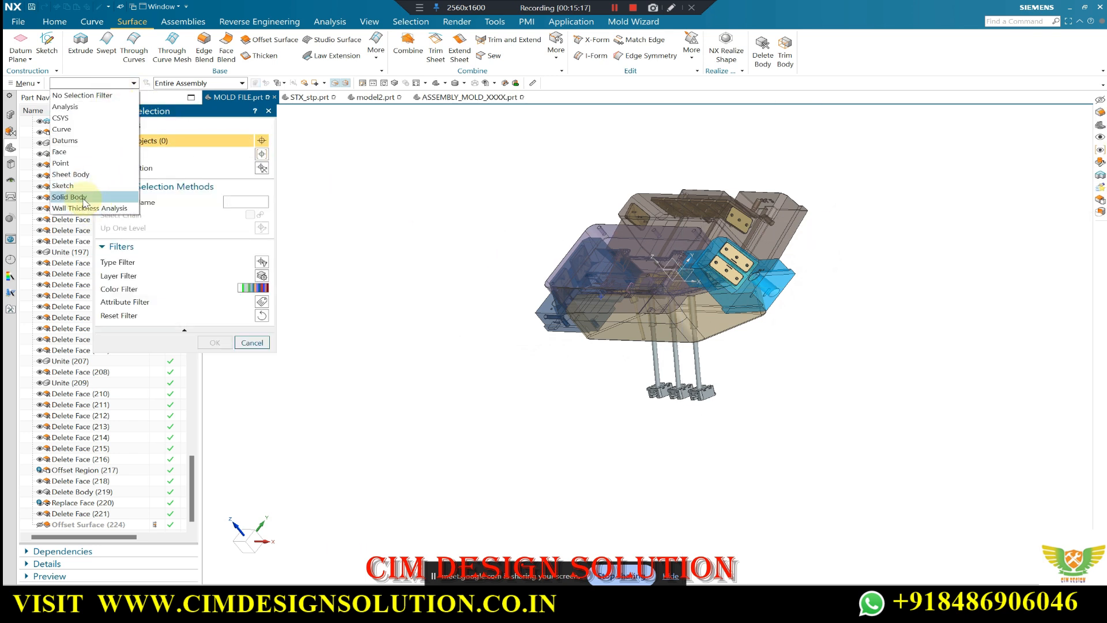
drag(506, 498, 506, 498)
middle_click(461, 402)
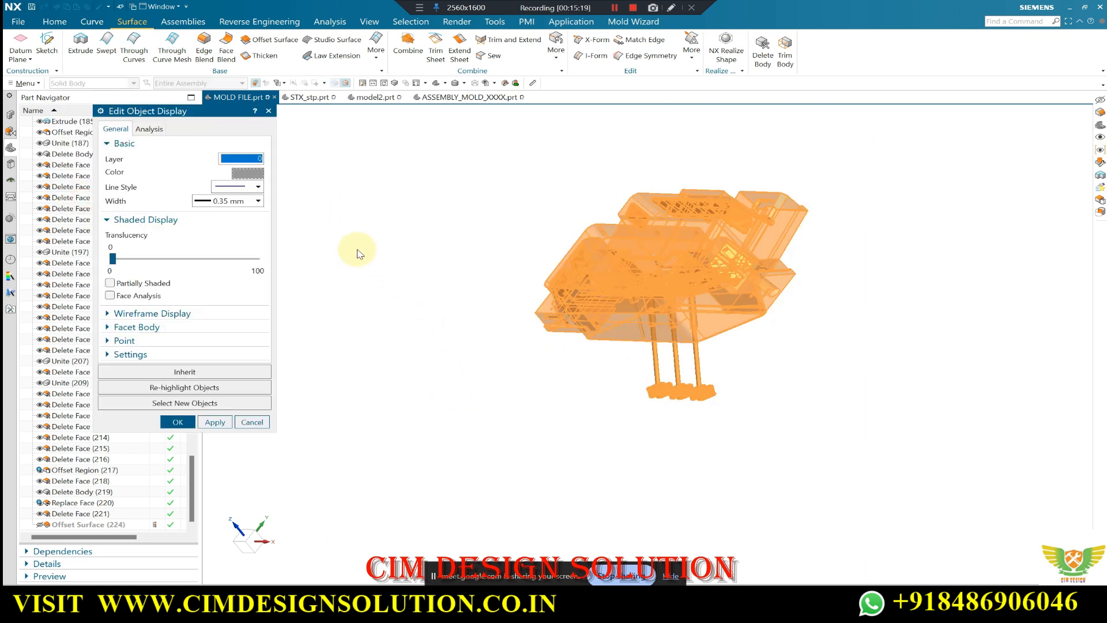
text(11)
middle_click(330, 230)
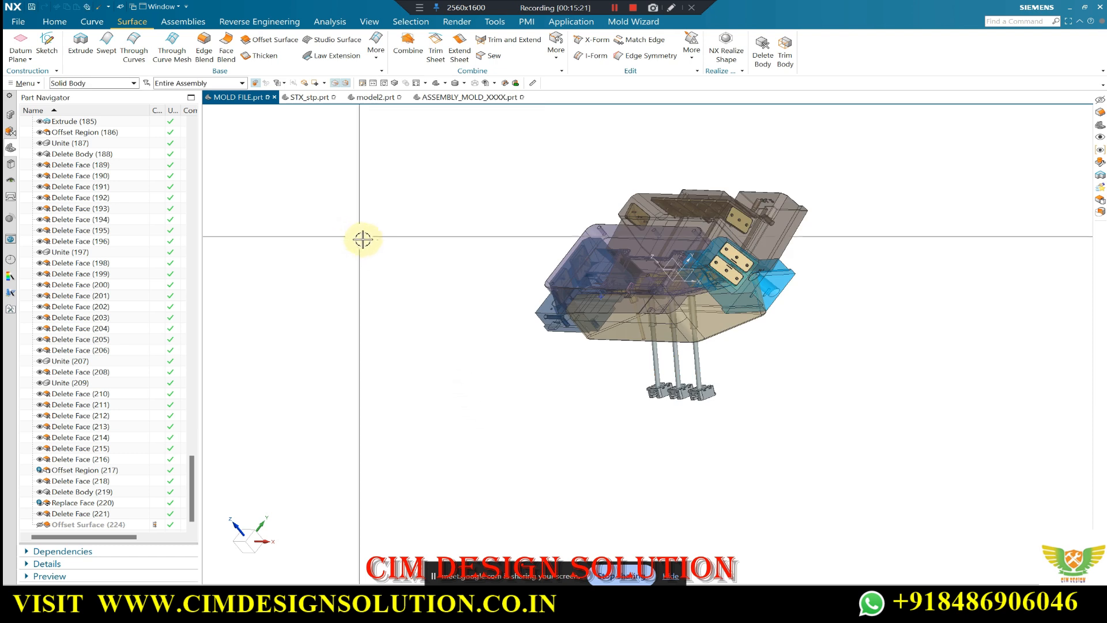
Turn off layer 11 and clear the leftover sketch and point from the display.
key(ctrl+l)
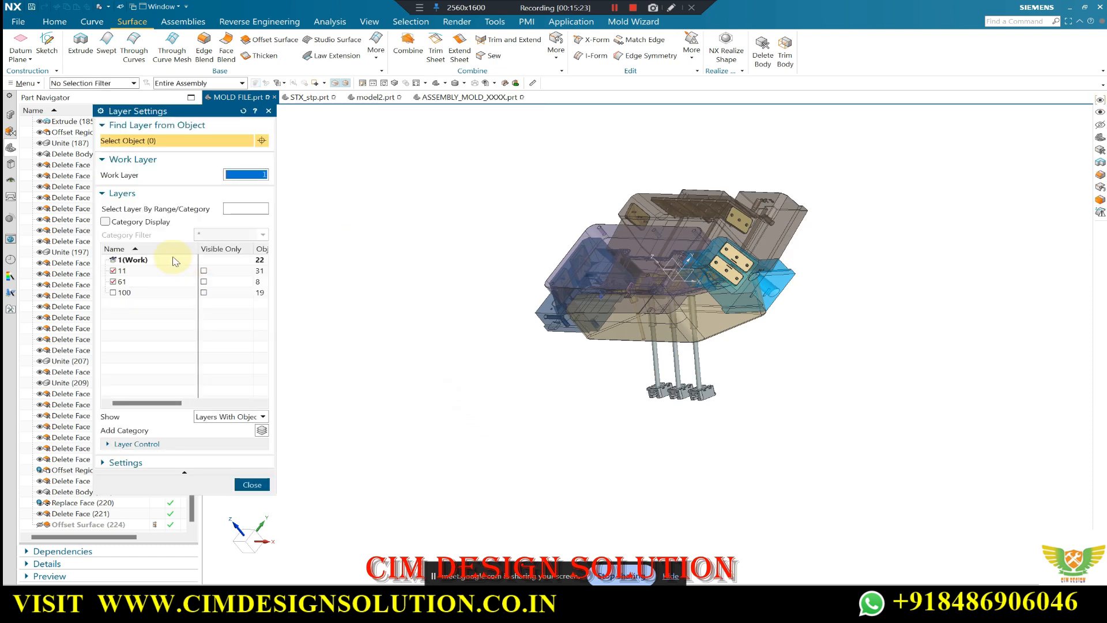
click(113, 271)
middle_click(450, 272)
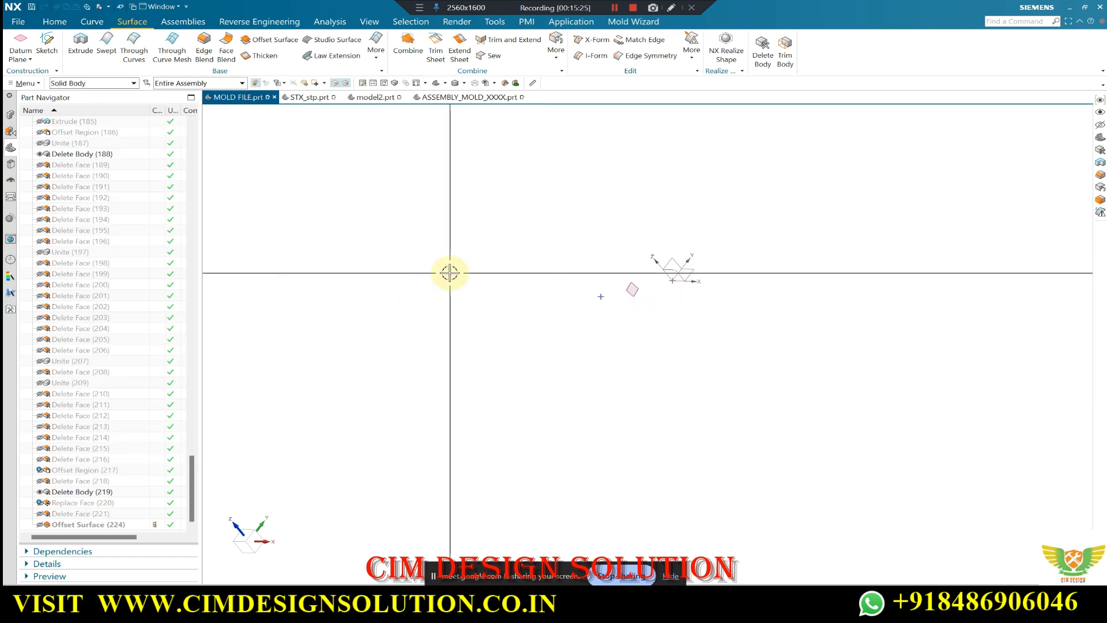
key(ctrl+j)
scroll(647, 301, up, 1)
click(628, 284)
click(590, 295)
middle_click(524, 287)
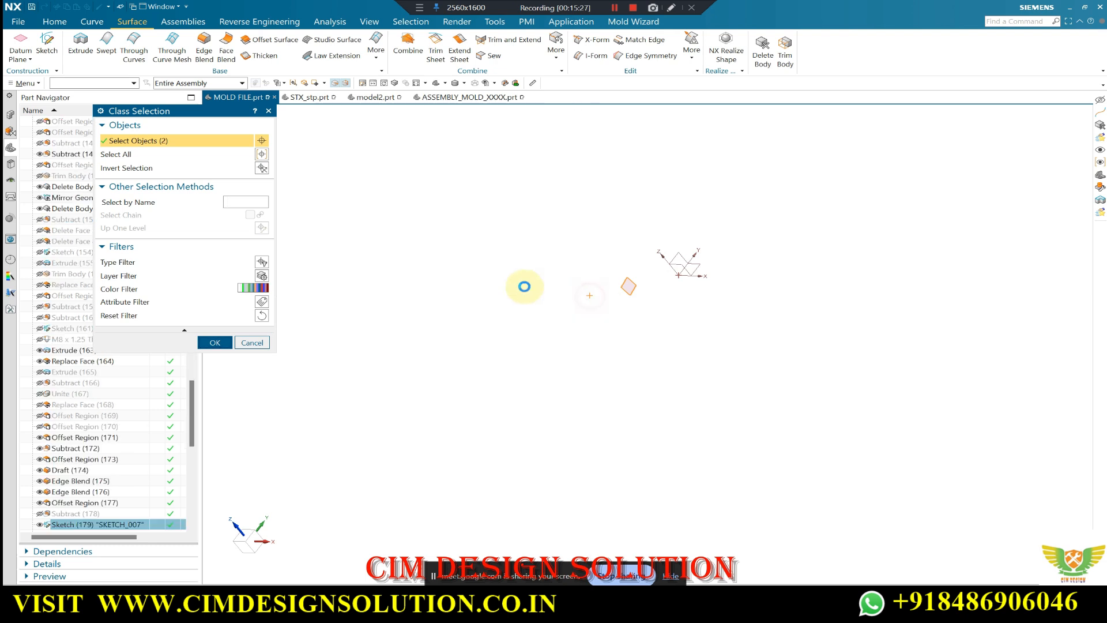
middle_click(354, 202)
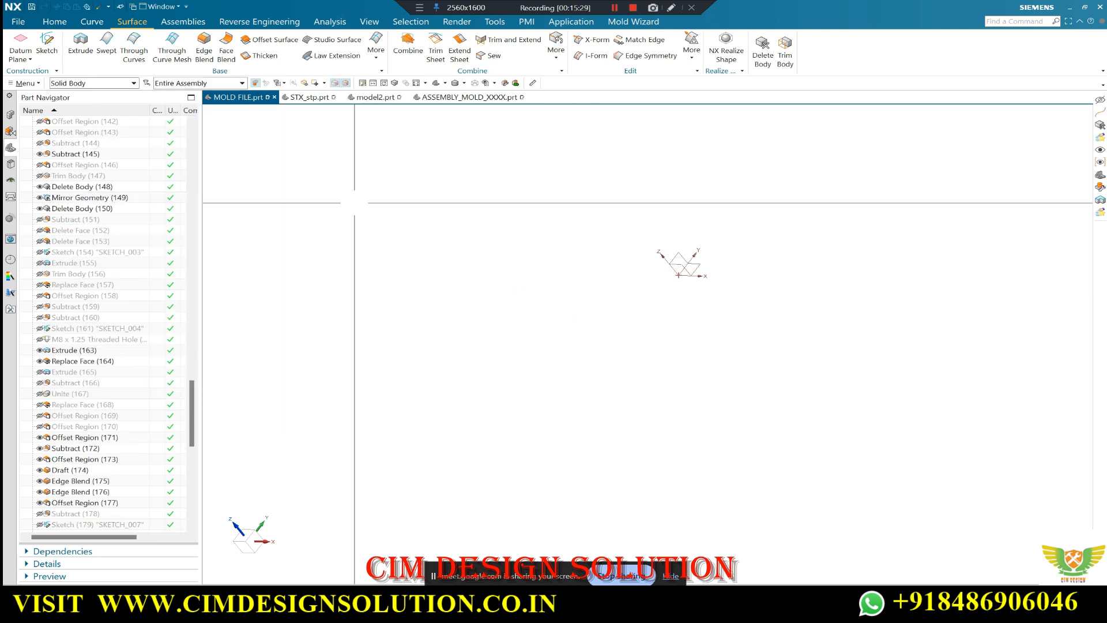
Swap the visible and hidden objects, and hide the glove box body to isolate the offset surface.
key(ctrl+shift+b)
scroll(705, 303, up, 3)
middle_drag(677, 320, 660, 314)
scroll(660, 314, up, 3)
click(663, 259)
key(ctrl+b)
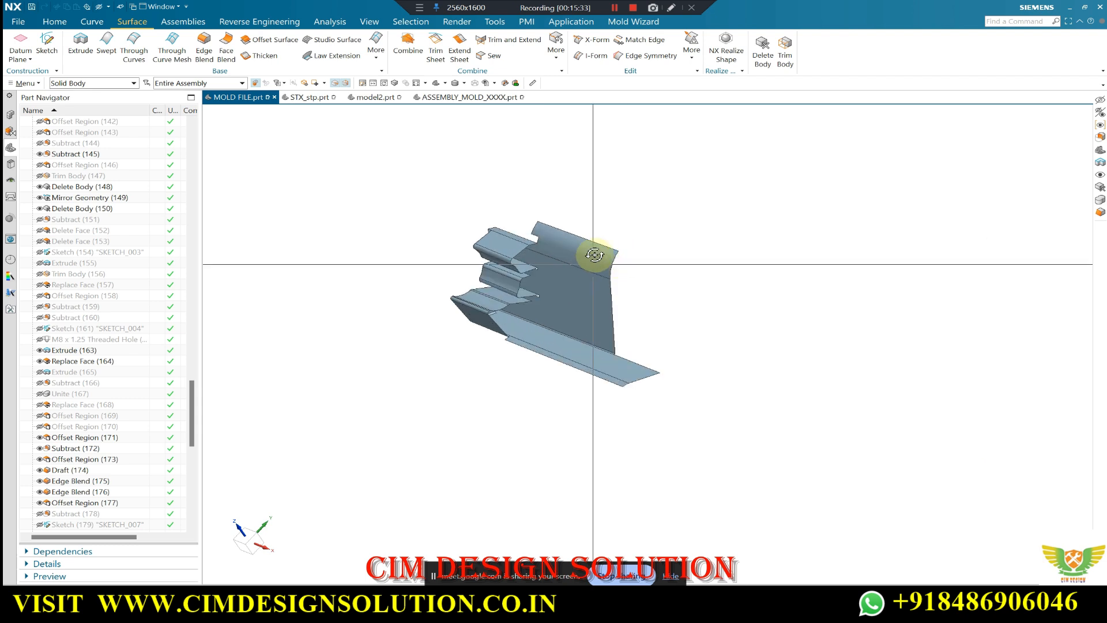
Edit the offset surface to include the missing narrow face where the lower hinge rib pocket meets the side wall.
middle_drag(595, 253, 629, 265)
middle_drag(859, 283, 815, 299)
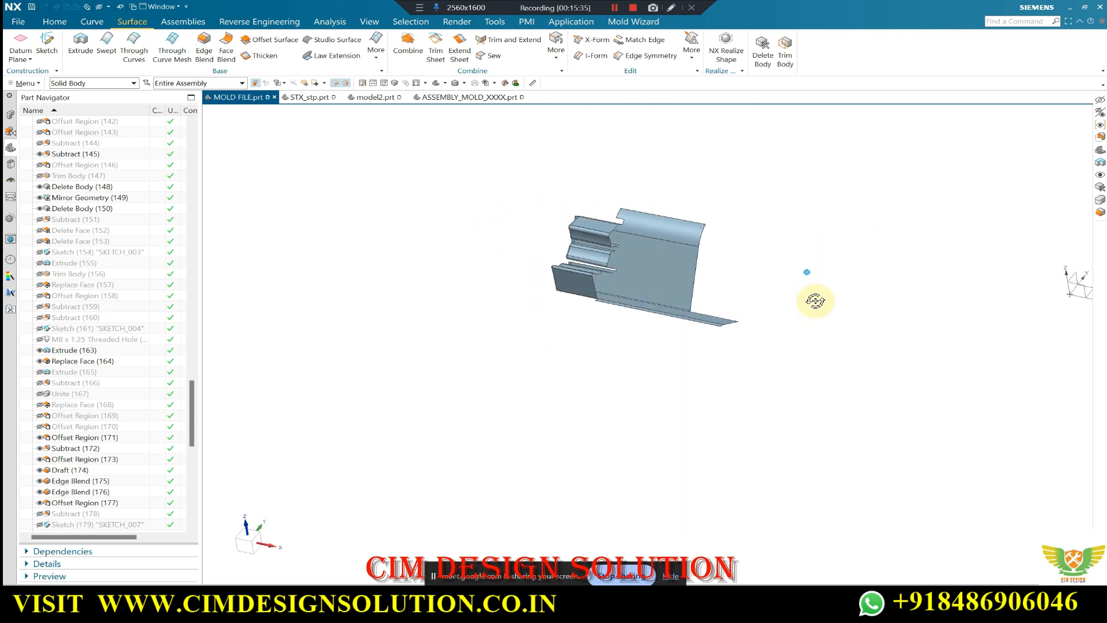
scroll(588, 230, up, 4)
middle_drag(586, 228, 532, 248)
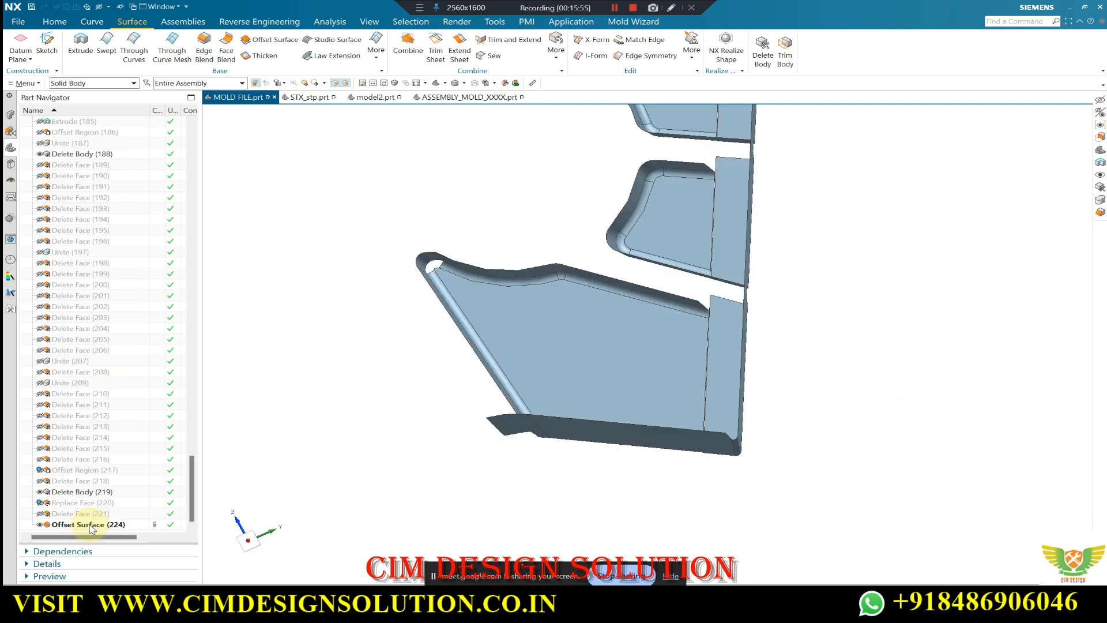
double_click(90, 525)
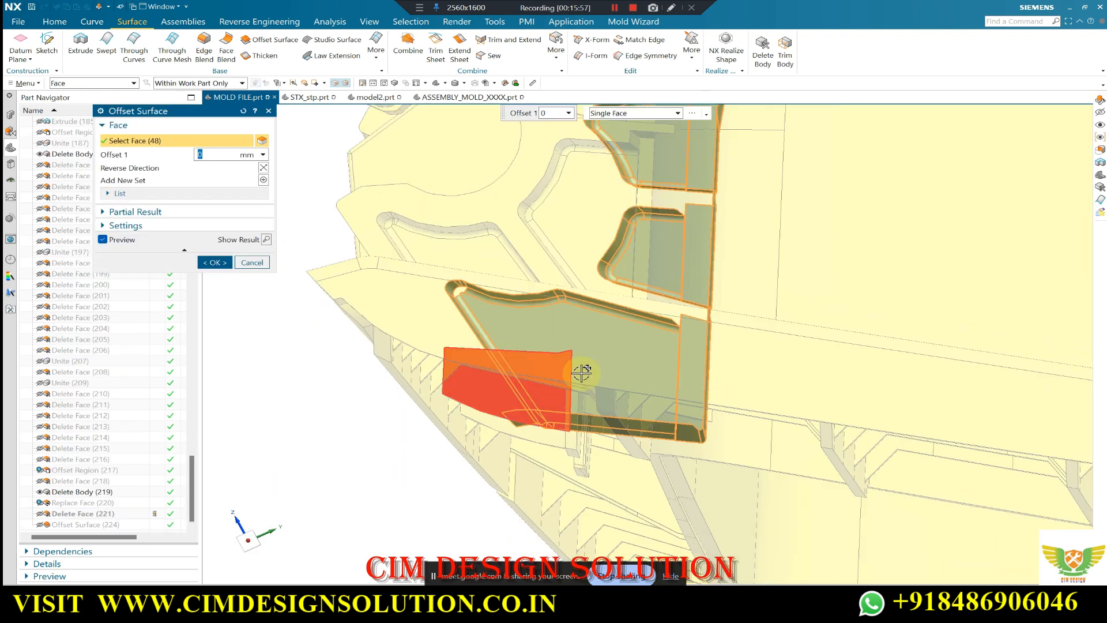
middle_drag(617, 358, 551, 527)
scroll(551, 527, down, 2)
scroll(441, 283, up, 9)
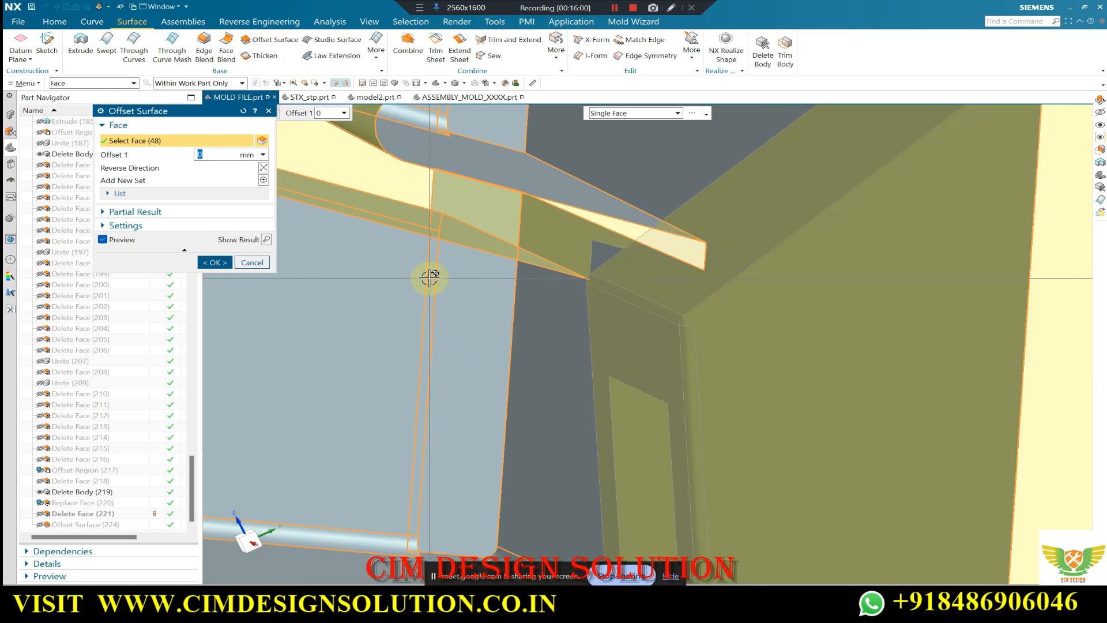
middle_drag(431, 453, 494, 271)
scroll(456, 319, down, 3)
middle_drag(456, 319, 415, 339)
scroll(455, 329, down, 3)
scroll(353, 242, up, 3)
scroll(374, 236, down, 6)
scroll(415, 339, up, 5)
scroll(416, 339, up, 3)
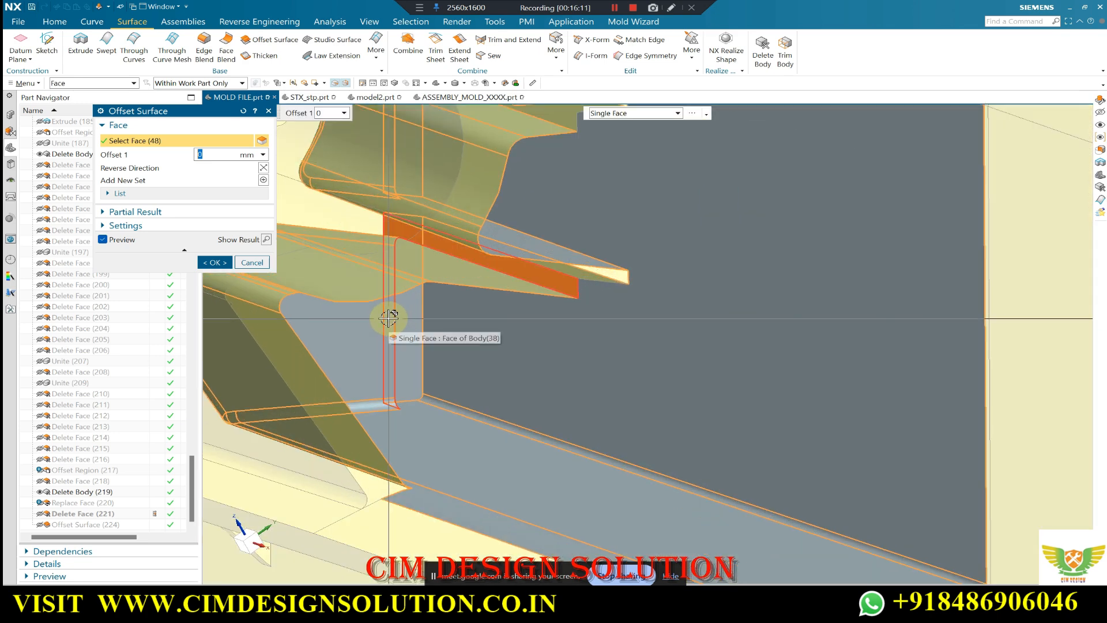
scroll(454, 335, down, 2)
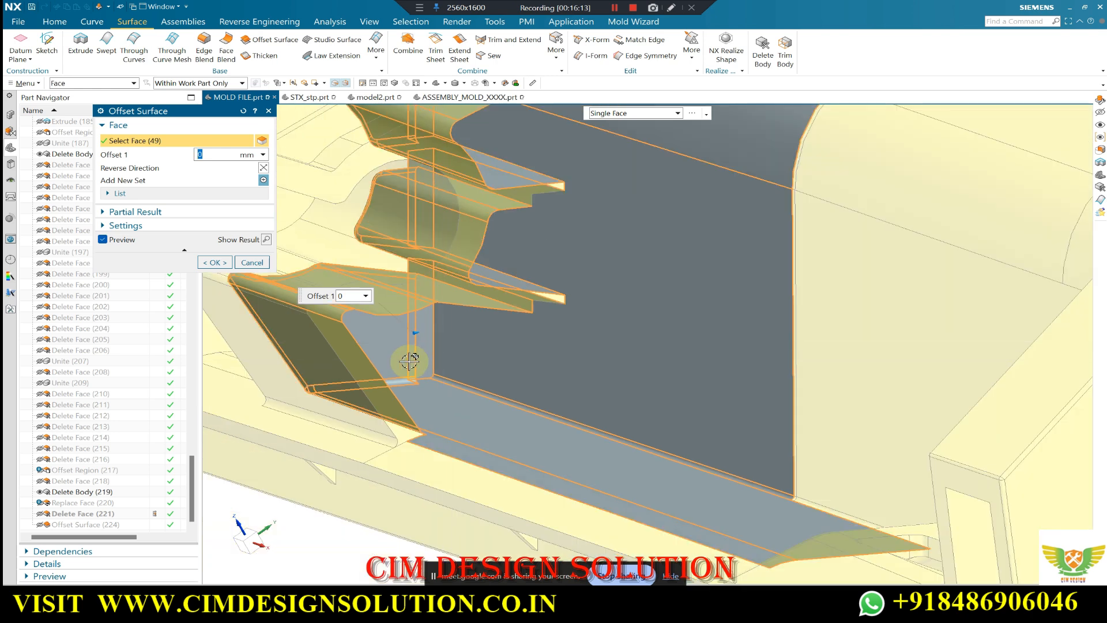
scroll(427, 206, up, 2)
click(419, 229)
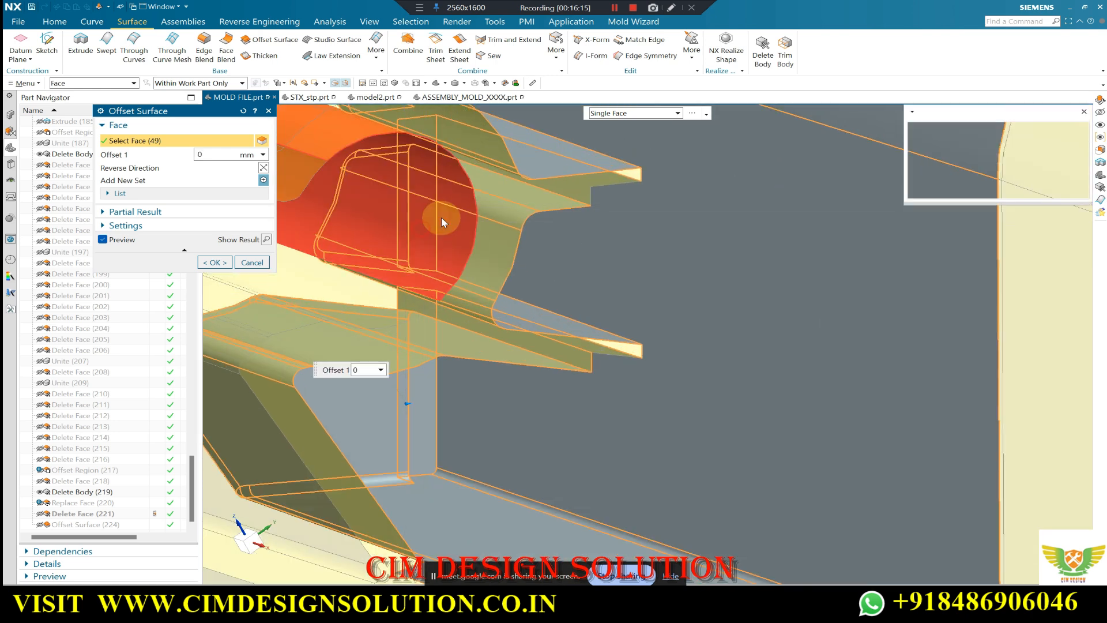
click(1083, 113)
scroll(470, 276, down, 3)
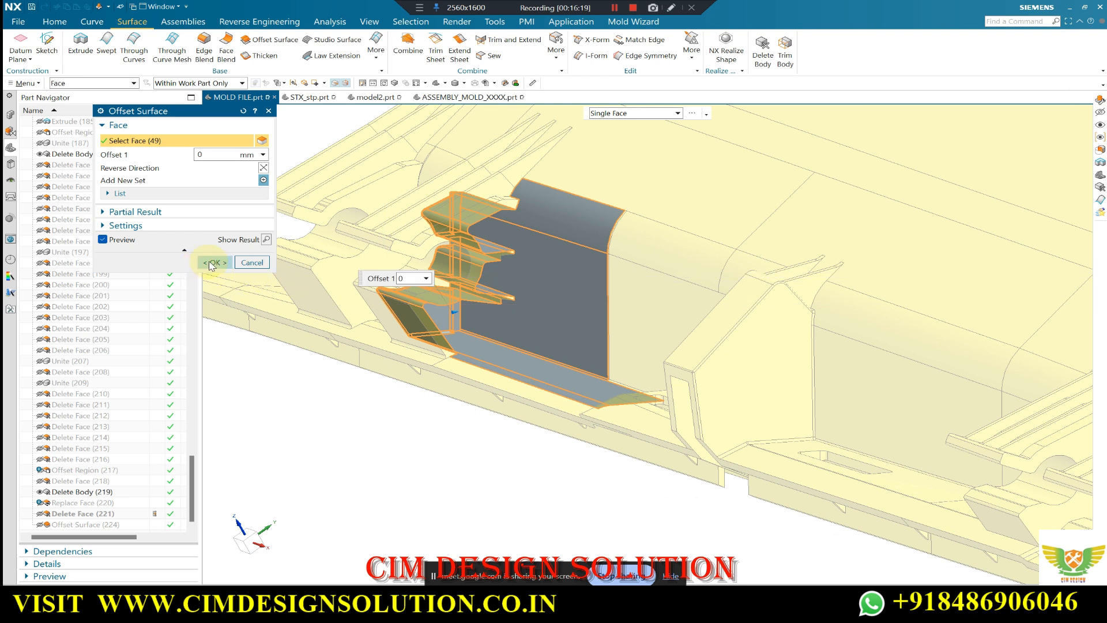
click(211, 263)
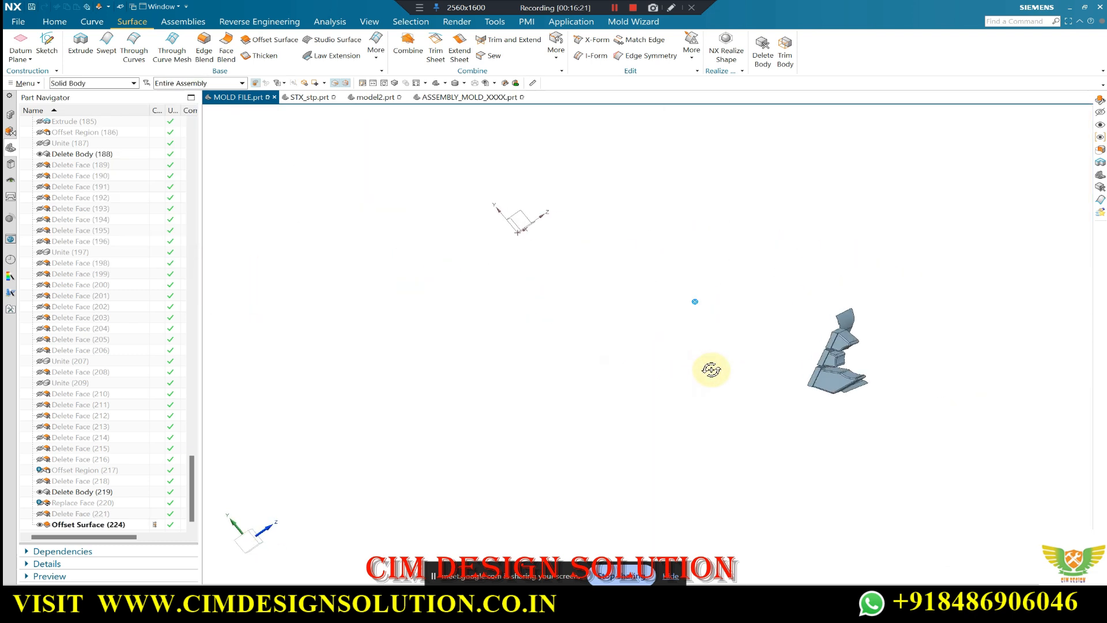
Examine the isolated offset surface from several sides, checking the rib pockets and their base strips for missing faces.
scroll(757, 364, up, 5)
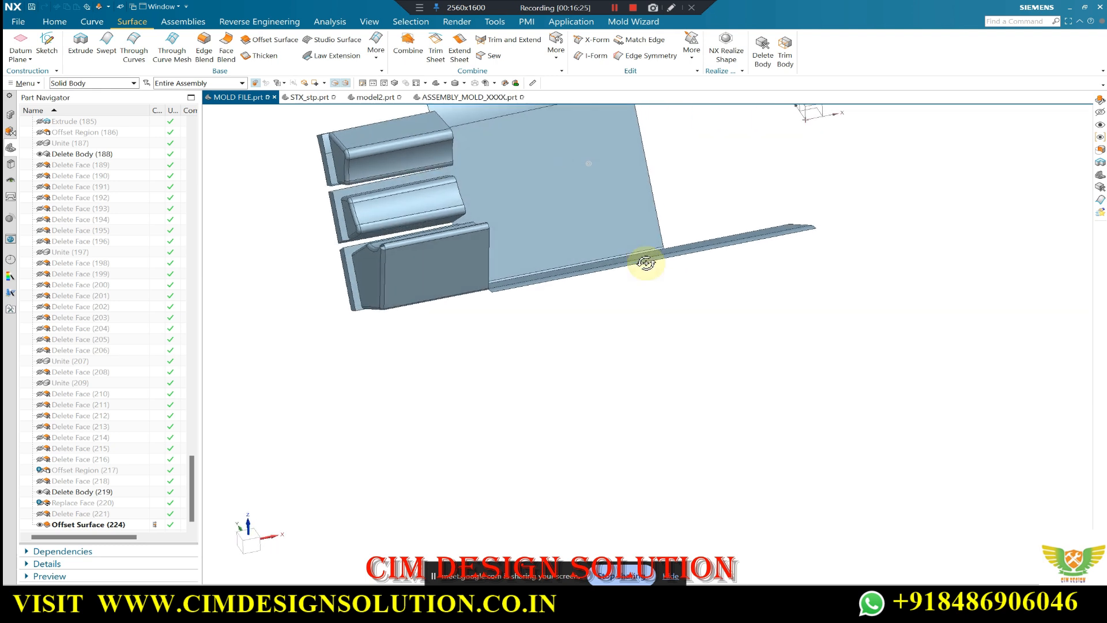
scroll(489, 265, up, 4)
scroll(487, 254, down, 7)
middle_drag(480, 352, 534, 397)
scroll(935, 285, up, 3)
scroll(928, 287, up, 3)
scroll(539, 346, down, 6)
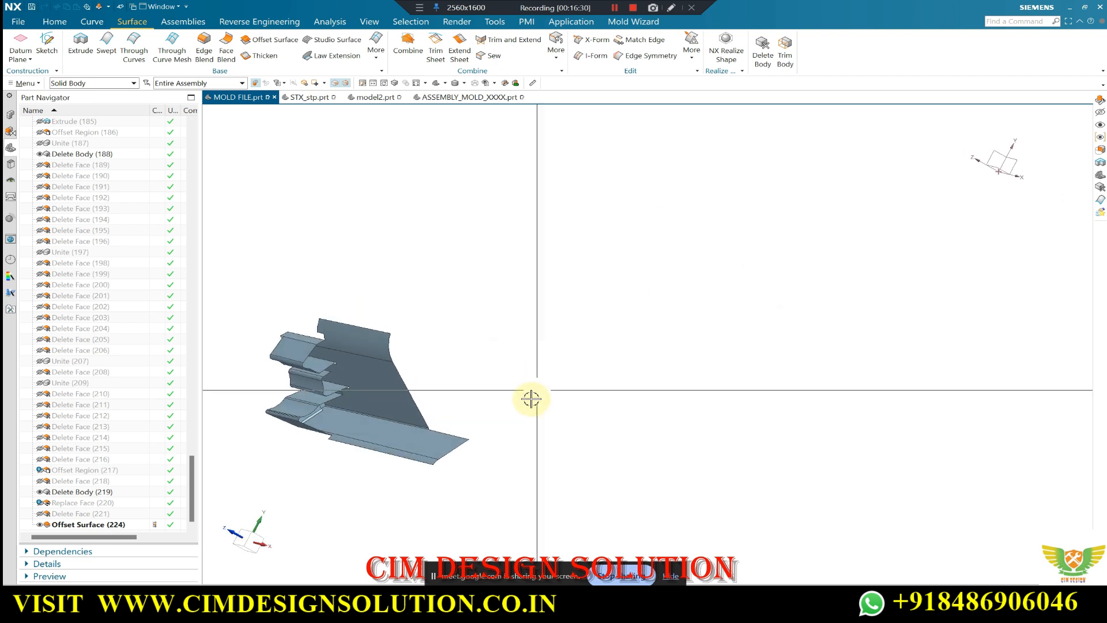
scroll(528, 398, down, 2)
scroll(405, 400, up, 8)
scroll(495, 356, down, 3)
middle_drag(436, 343, 465, 236)
scroll(435, 317, up, 3)
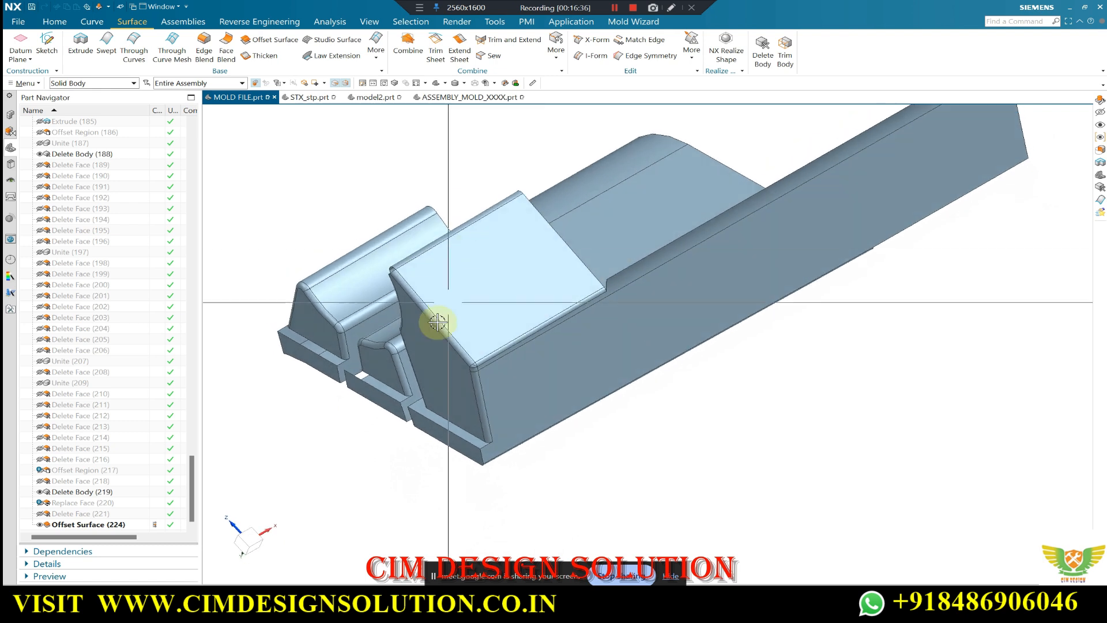
scroll(370, 366, up, 3)
scroll(390, 365, up, 2)
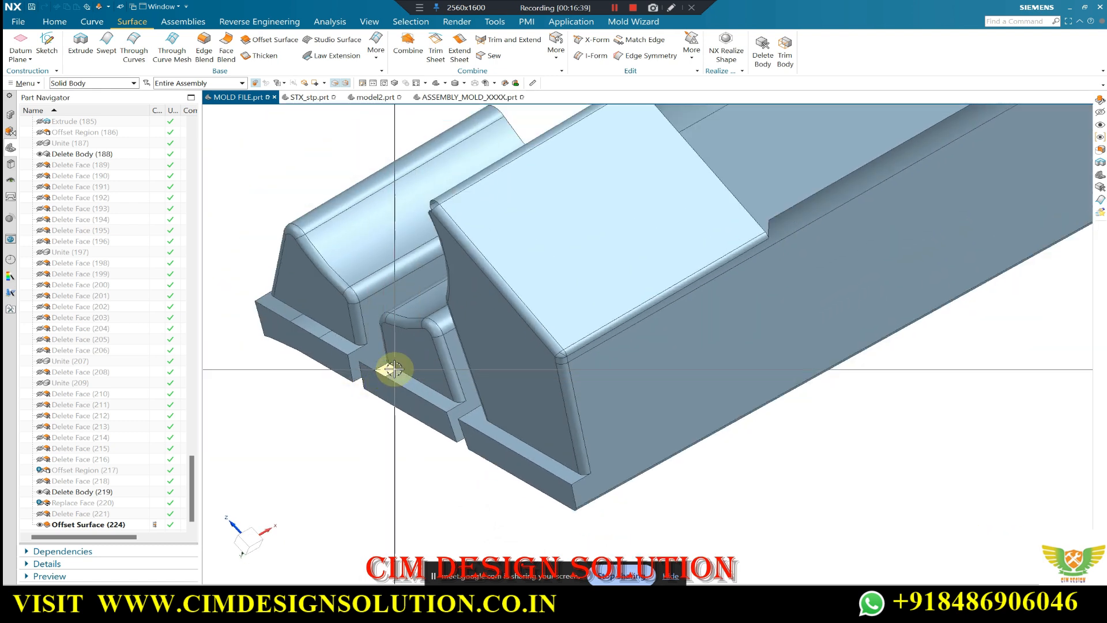
Edit the offset surface to include the missing face on the base strip of the middle rib pocket.
double_click(118, 528)
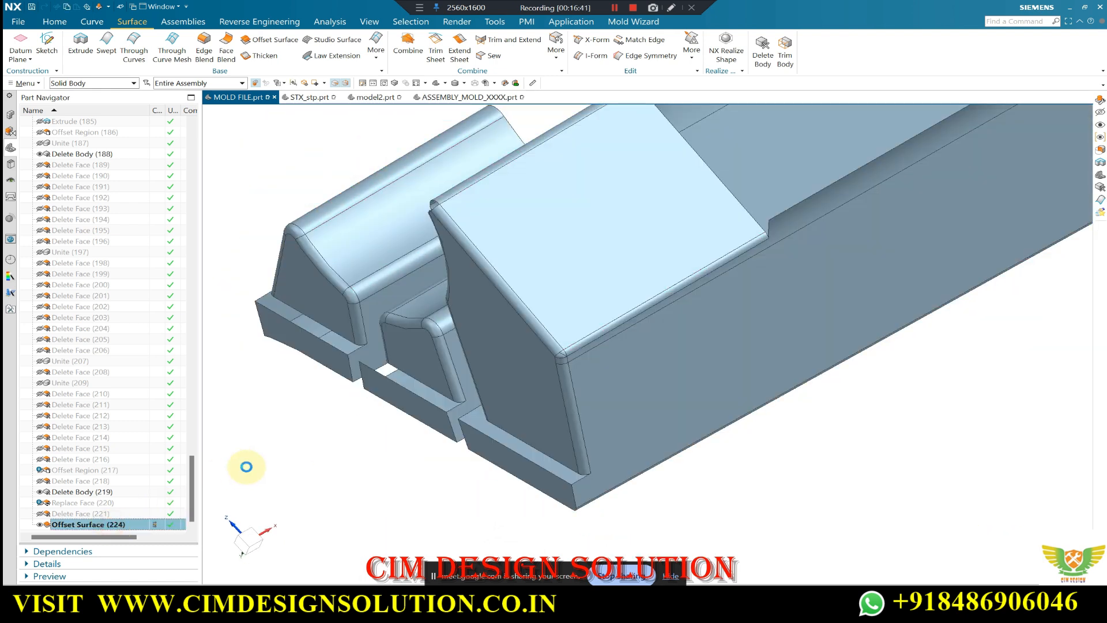
right_click(384, 372)
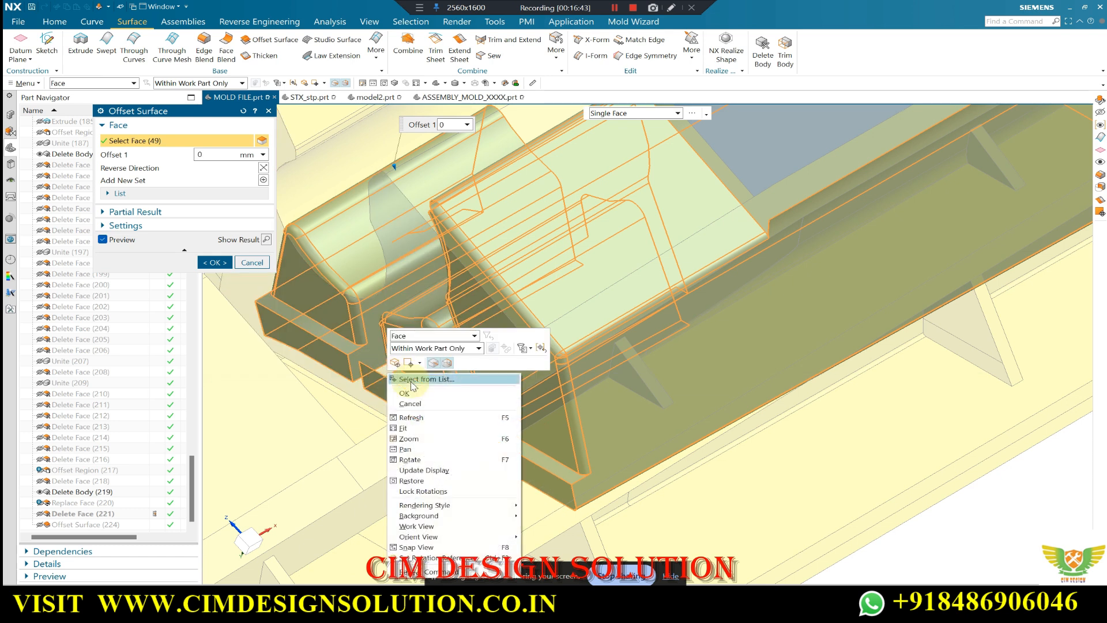
click(962, 140)
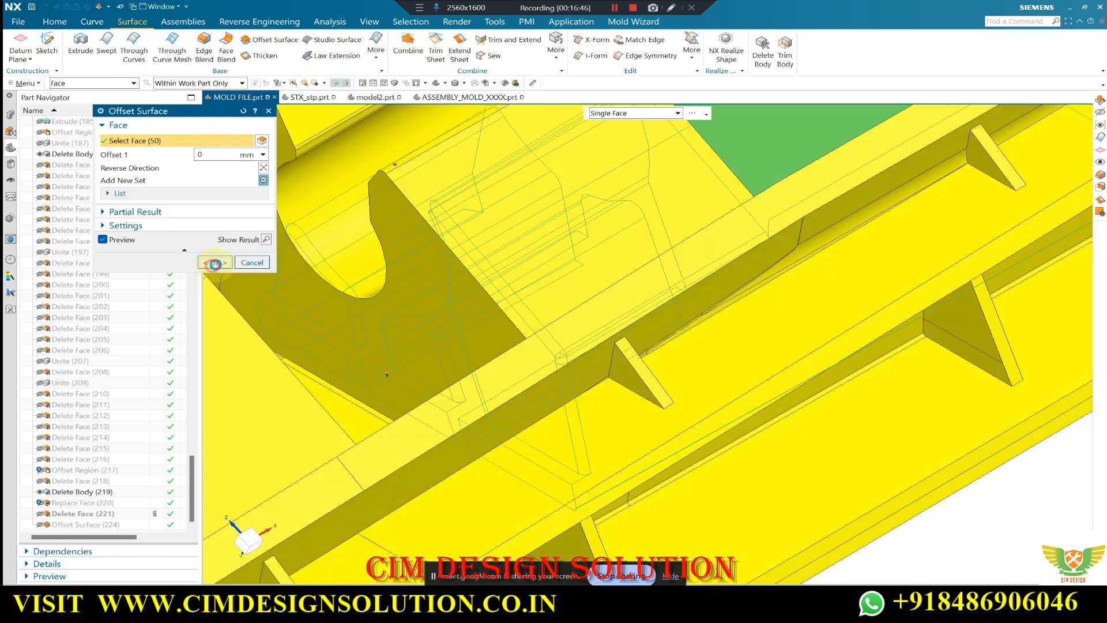
click(219, 263)
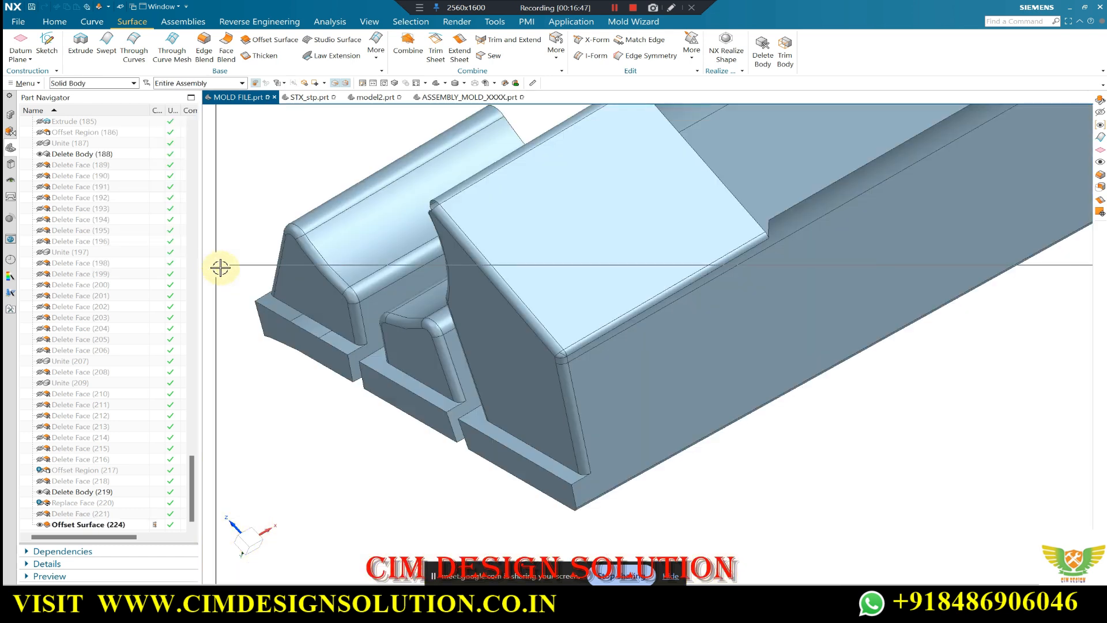
Examine the whole offset surface again for remaining gaps around the rib pockets, side wall and long floor faces.
scroll(583, 338, down, 2)
scroll(575, 354, up, 5)
scroll(564, 323, down, 5)
middle_drag(542, 365, 487, 541)
scroll(490, 536, up, 2)
scroll(497, 337, down, 3)
middle_drag(496, 340, 439, 370)
scroll(519, 455, up, 3)
scroll(434, 369, up, 3)
scroll(496, 303, down, 2)
scroll(490, 227, up, 5)
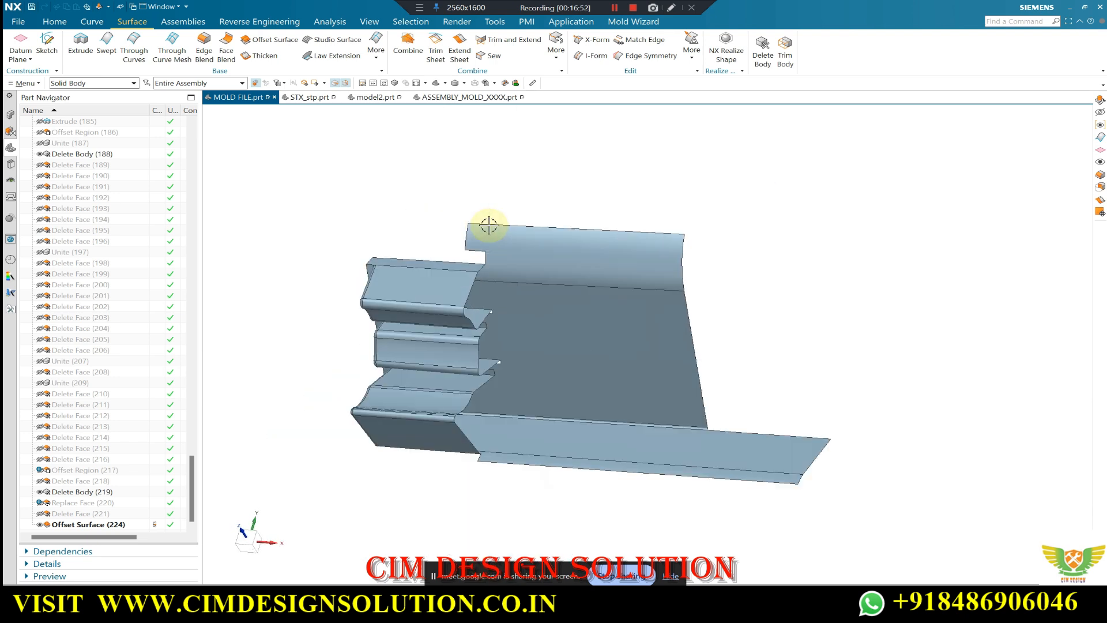
scroll(458, 262, up, 2)
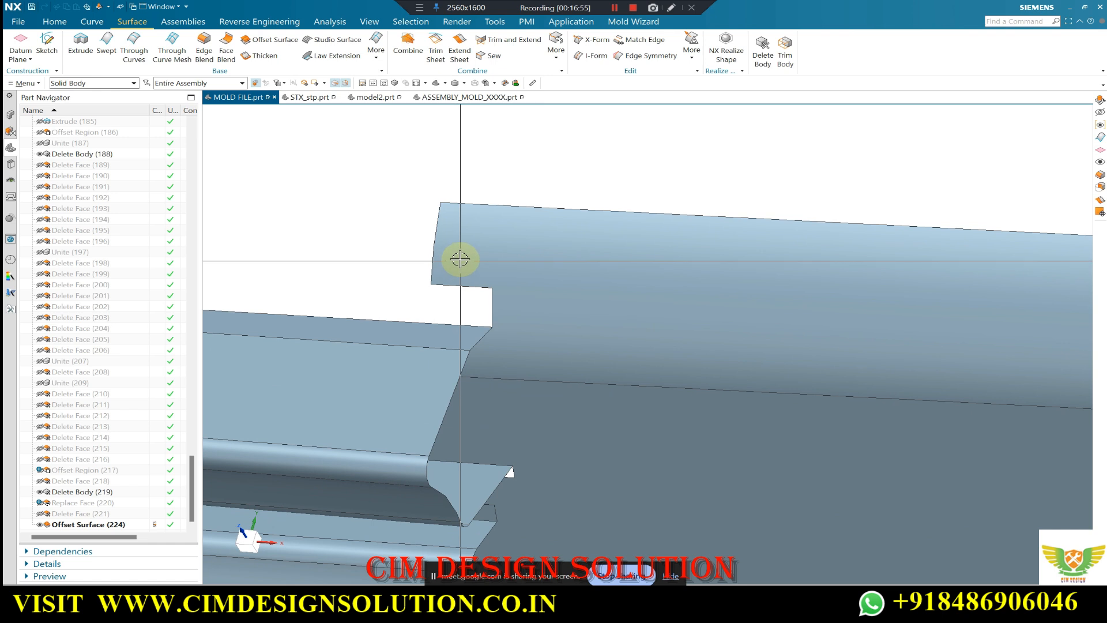
scroll(529, 271, down, 2)
click(383, 60)
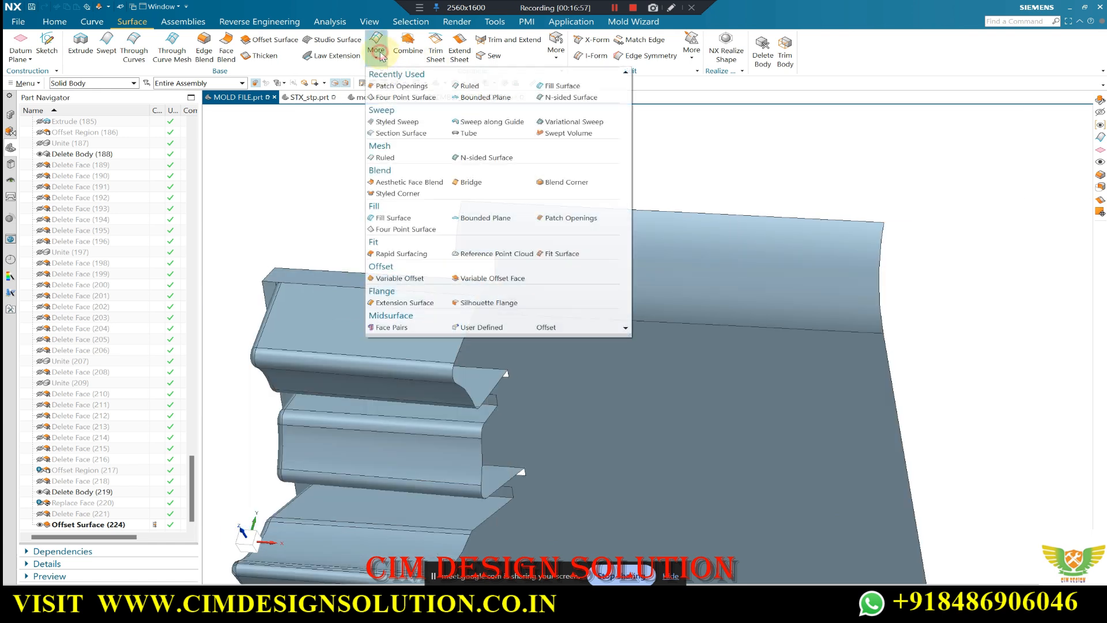
click(675, 137)
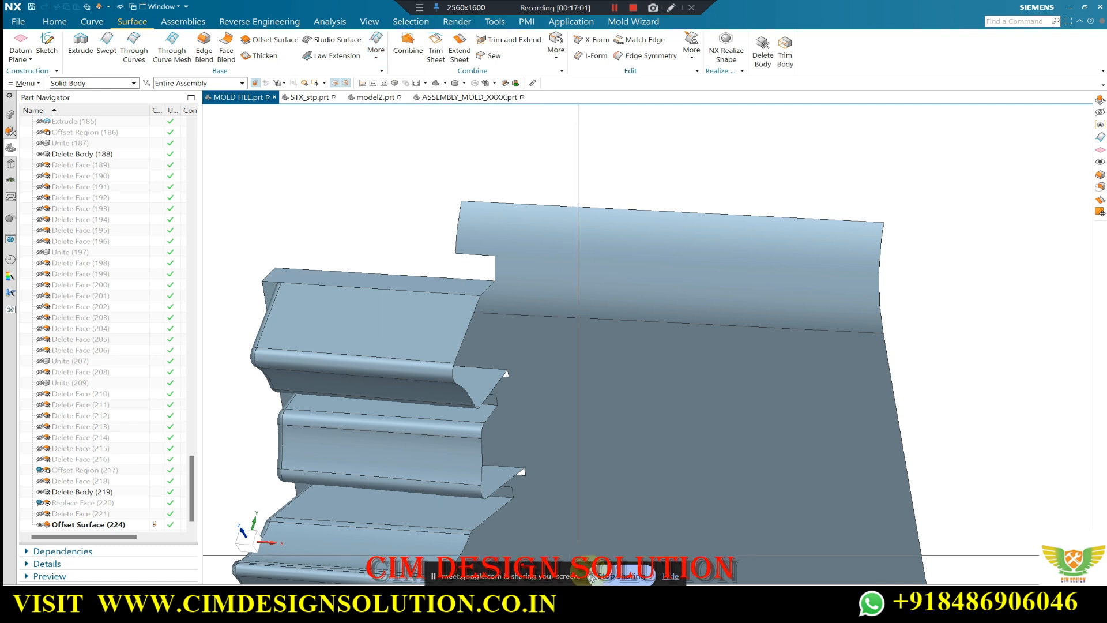
Switch to the Google Meet call, restart the presentation by sharing the entire screen, and return to the NX model.
mouse_move(614, 606)
click(570, 549)
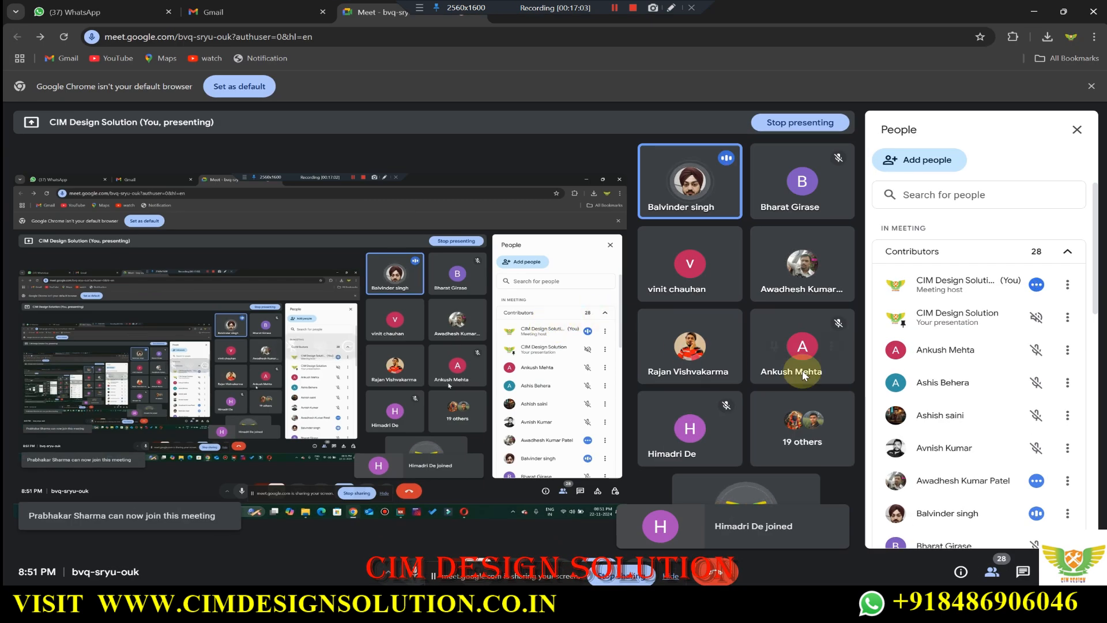
click(643, 571)
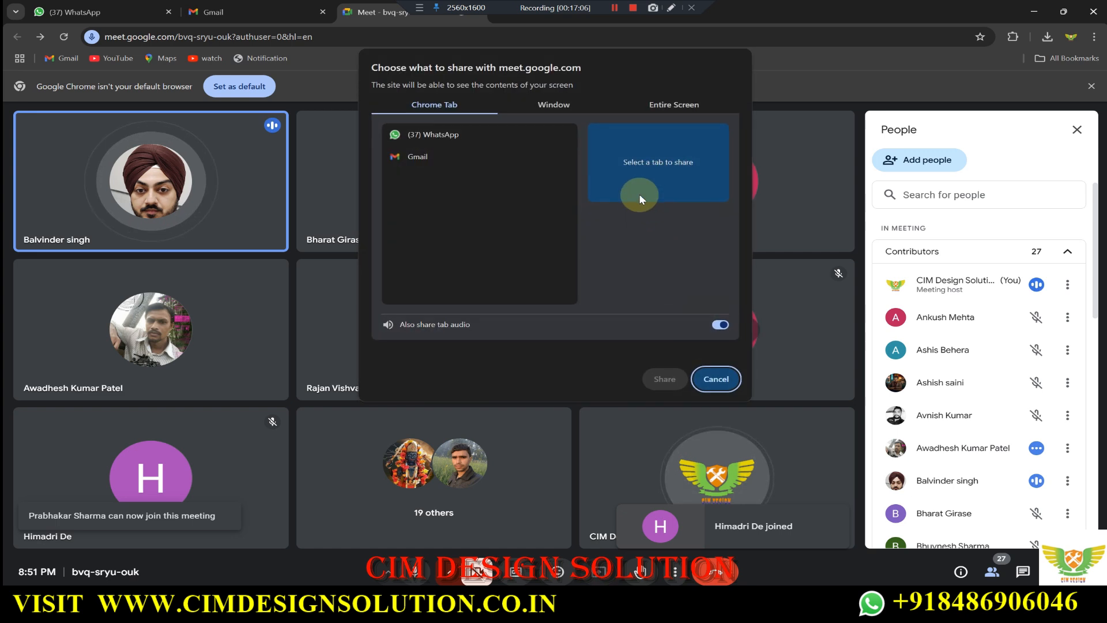
click(675, 105)
click(468, 180)
click(663, 379)
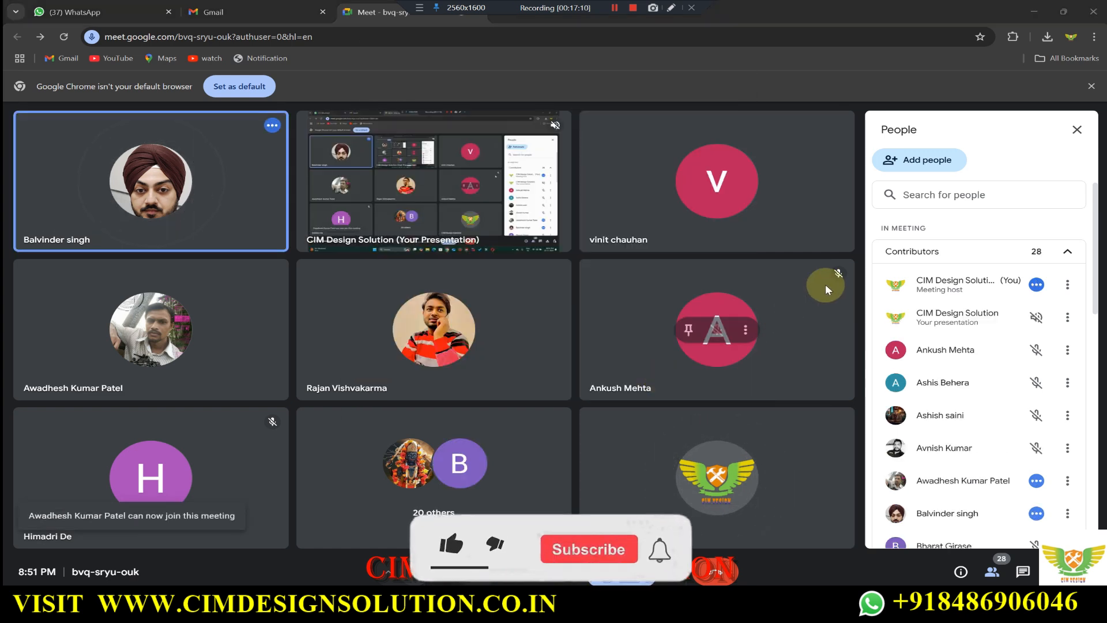
click(1032, 16)
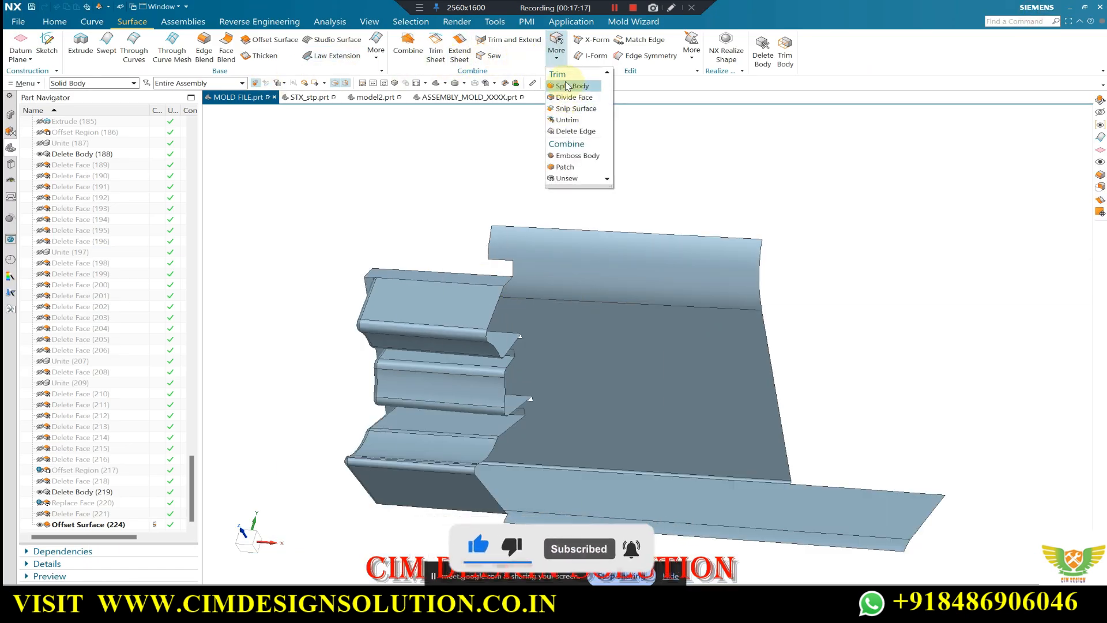
Split the offset surface at the notch in its curved upper wall and delete the small projecting end piece.
click(571, 86)
scroll(513, 279, up, 2)
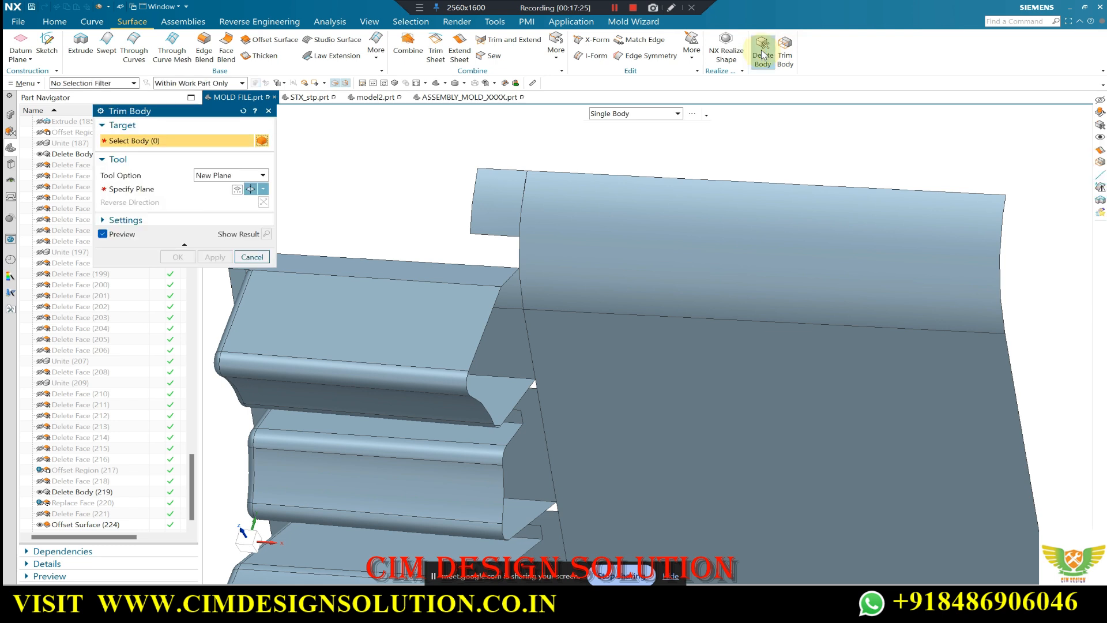
click(495, 197)
middle_click(494, 198)
scroll(516, 173, down, 3)
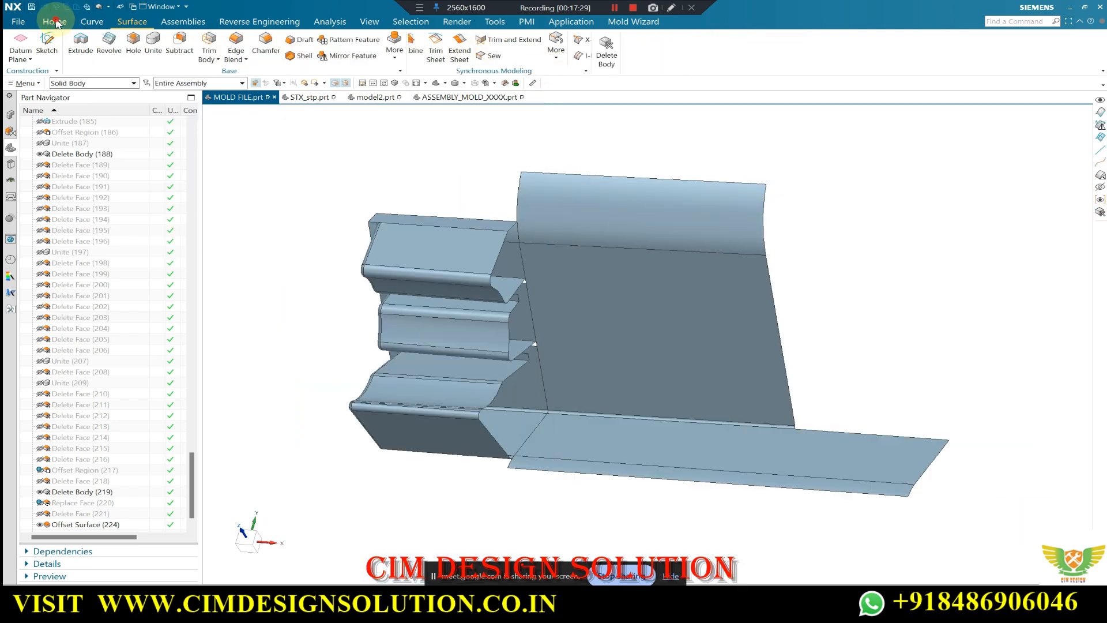
Sew the split sheets together, using the upper rib pocket sheet as target and all remaining sheets as tools.
click(133, 22)
scroll(482, 246, up, 2)
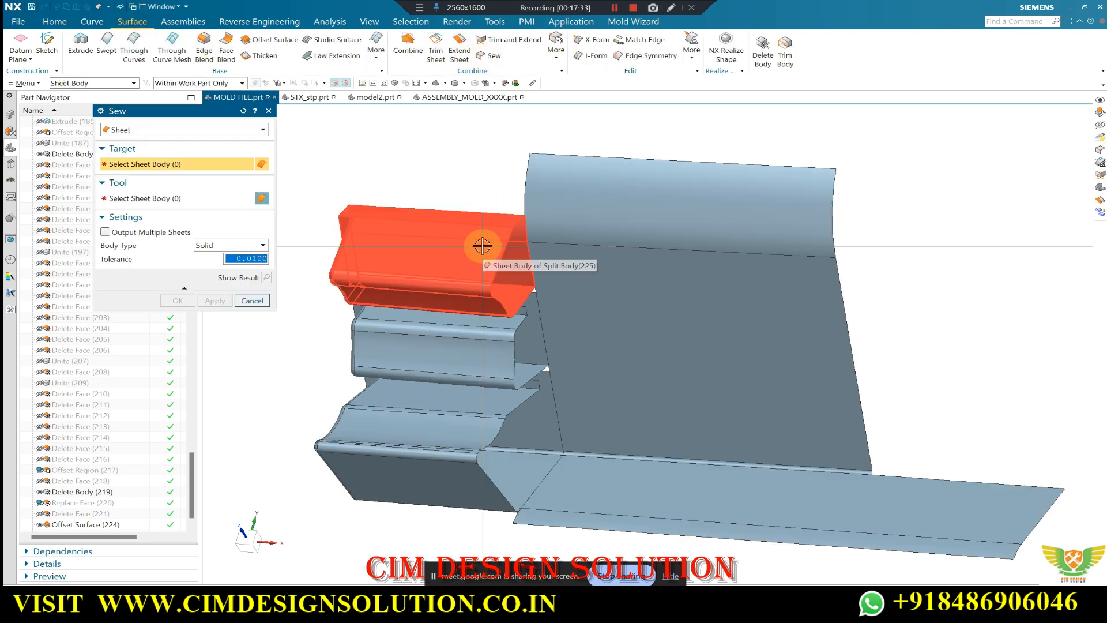
click(521, 220)
click(561, 339)
scroll(571, 288, down, 2)
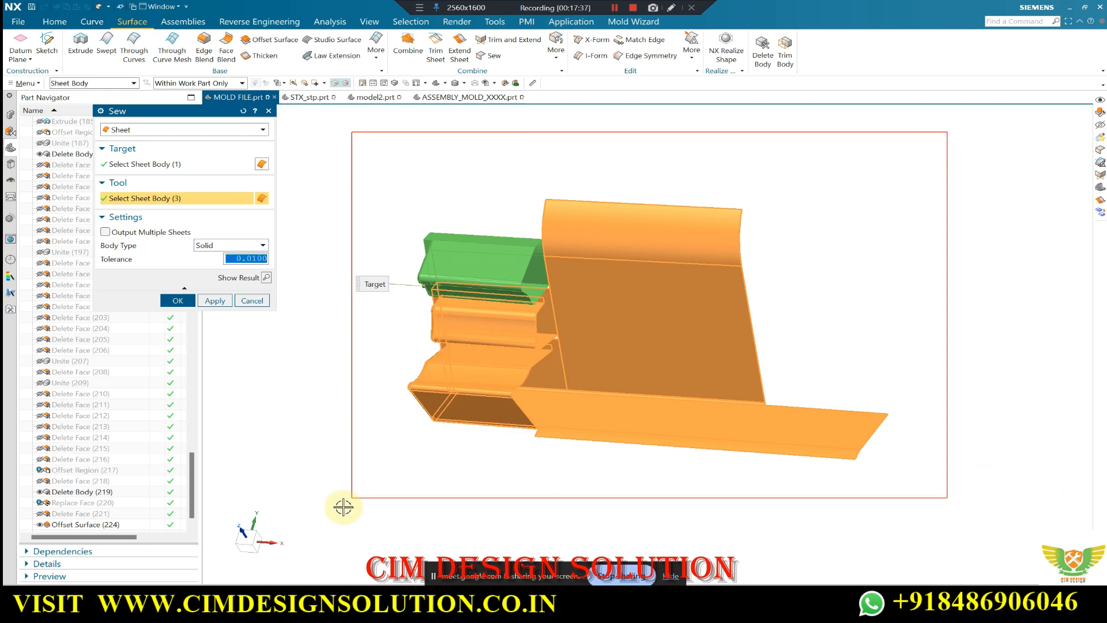
middle_click(344, 507)
Examine the sewn surface from several sides, checking the rib pockets, base strips and rounded corners for missing faces.
scroll(480, 233, up, 4)
scroll(522, 254, down, 3)
mouse_move(522, 255)
middle_down()
mouse_move(514, 279)
mouse_move(517, 265)
middle_up()
scroll(504, 206, up, 4)
middle_drag(504, 206, 487, 123)
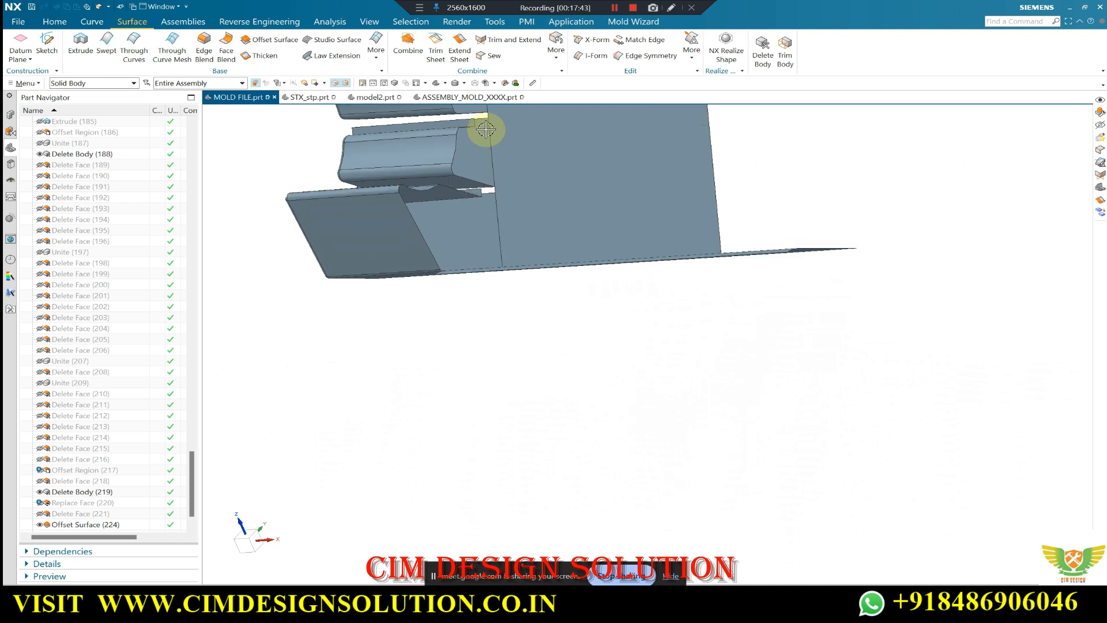
scroll(495, 257, down, 3)
middle_drag(494, 257, 472, 188)
scroll(490, 230, up, 4)
middle_drag(489, 230, 649, 182)
scroll(692, 154, up, 5)
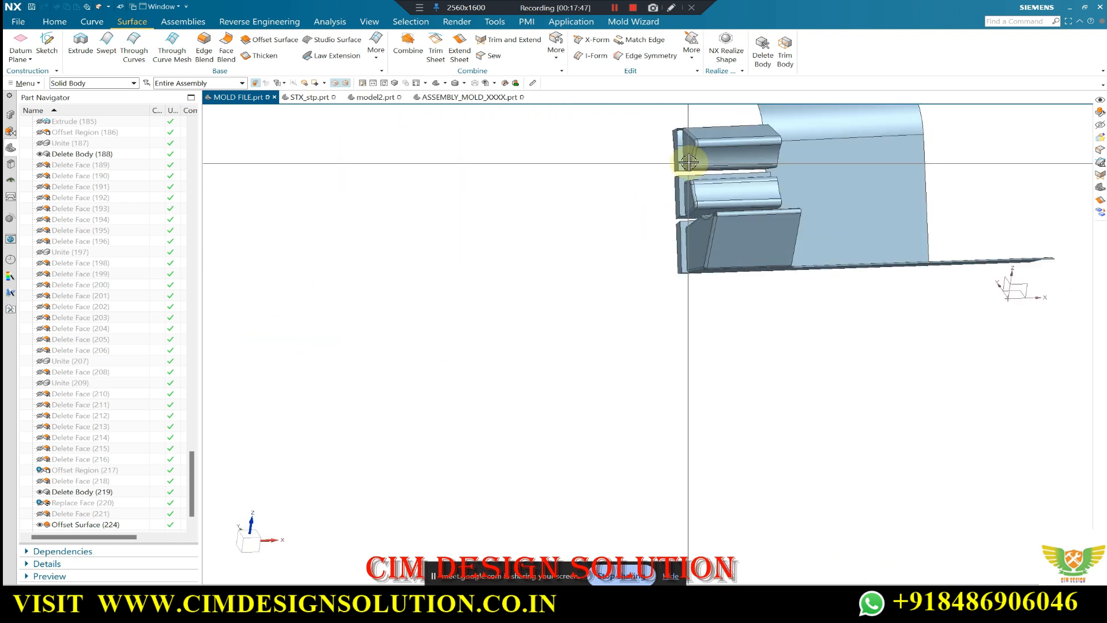
scroll(630, 225, down, 4)
scroll(631, 352, up, 6)
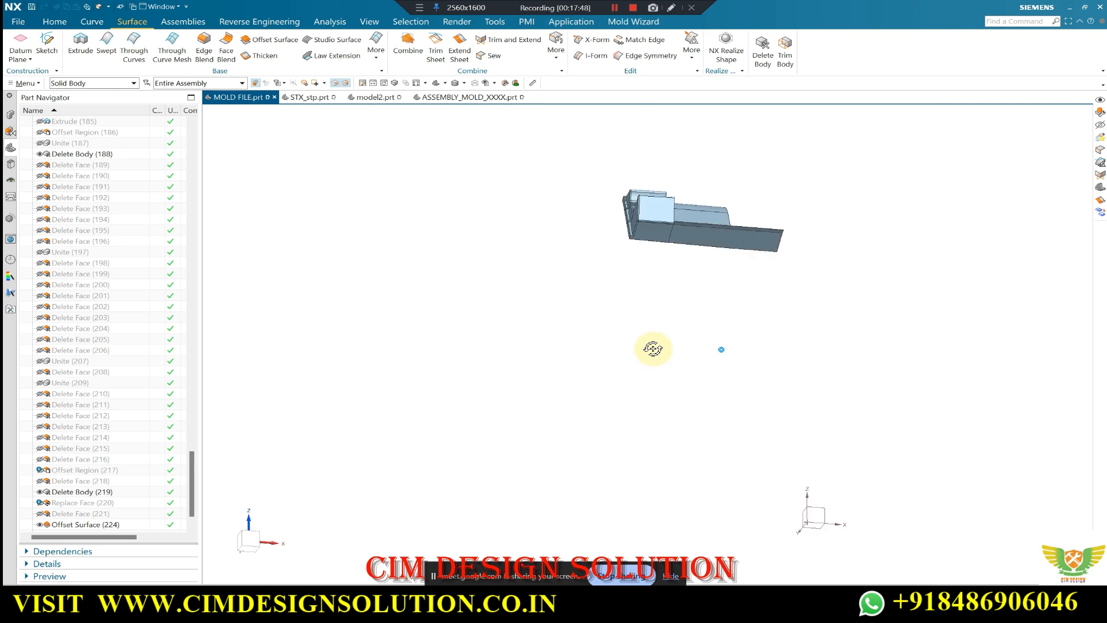
scroll(654, 231, up, 5)
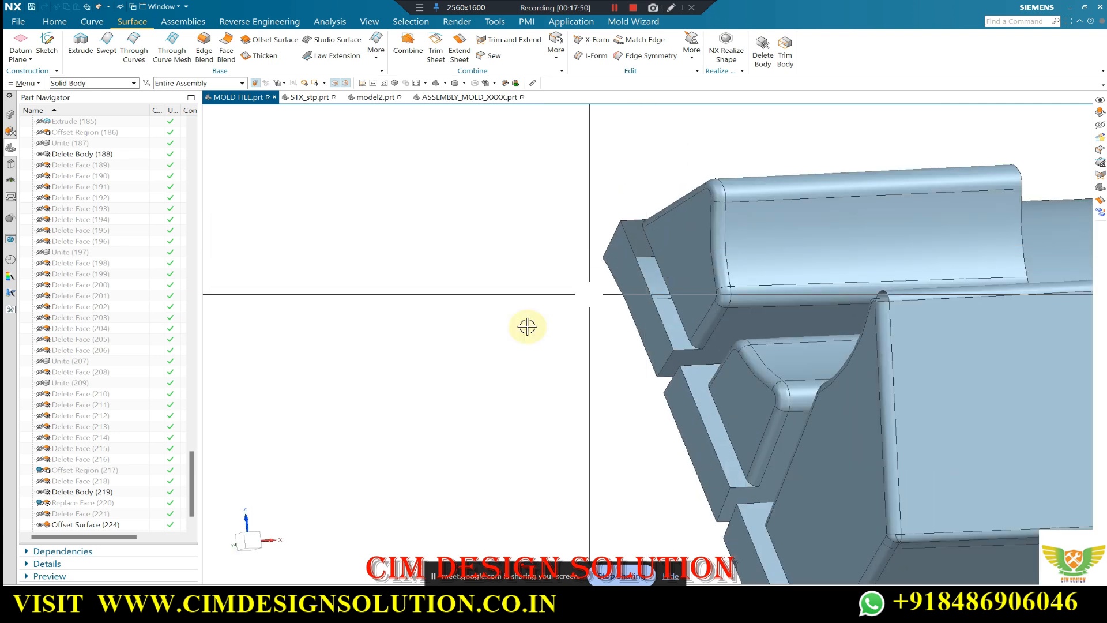
Edit the offset surface to include the missing face at the upper end of the top rib pocket's base strip.
double_click(96, 526)
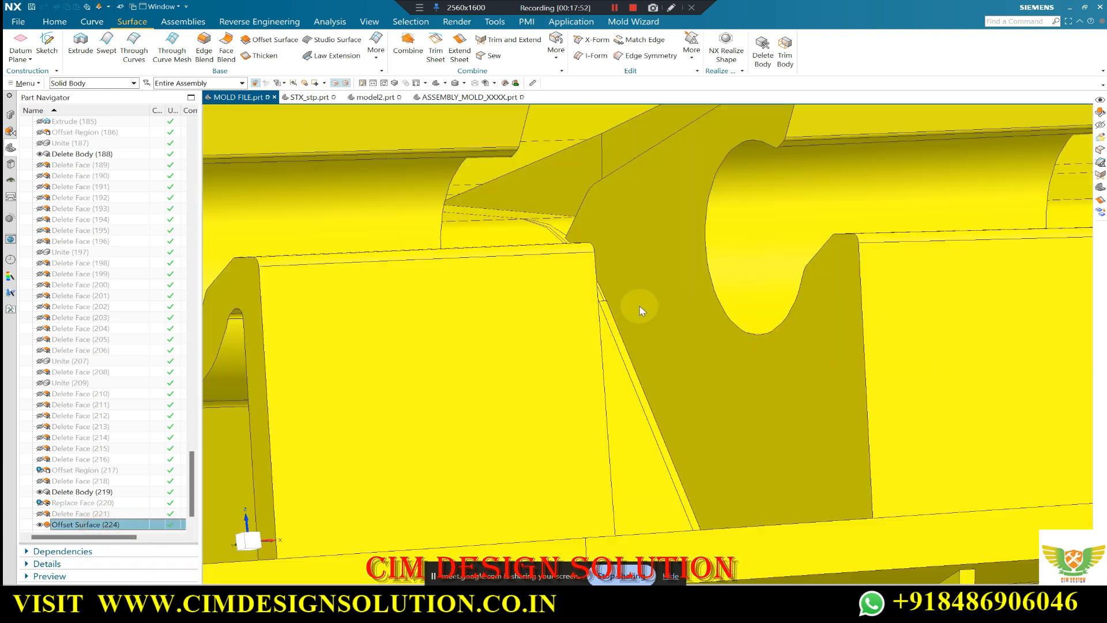
click(664, 249)
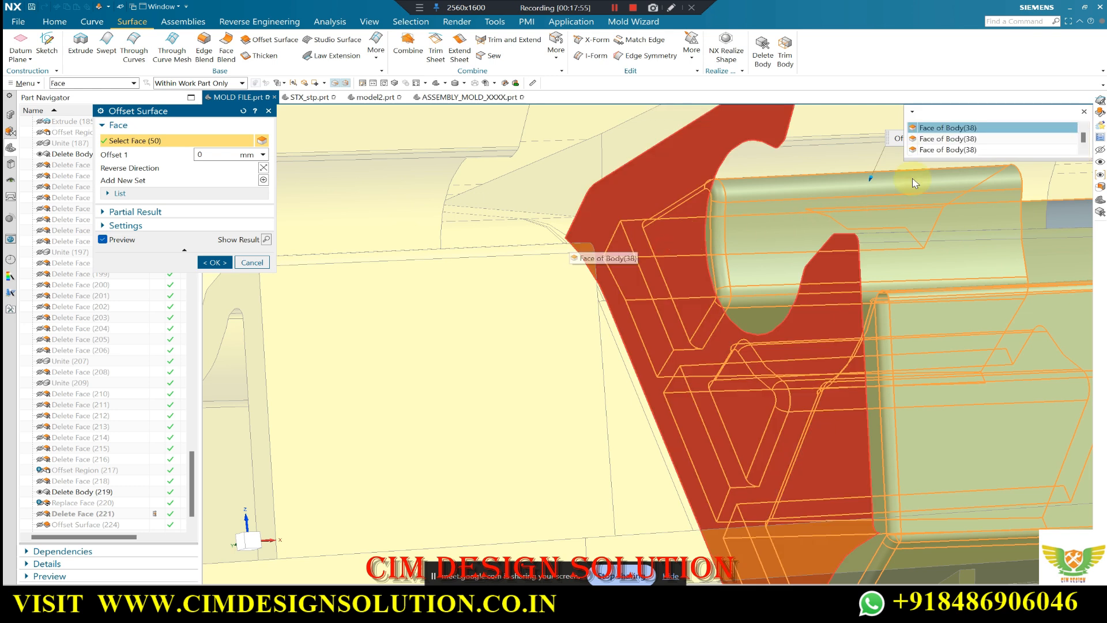
click(955, 135)
scroll(611, 199, down, 4)
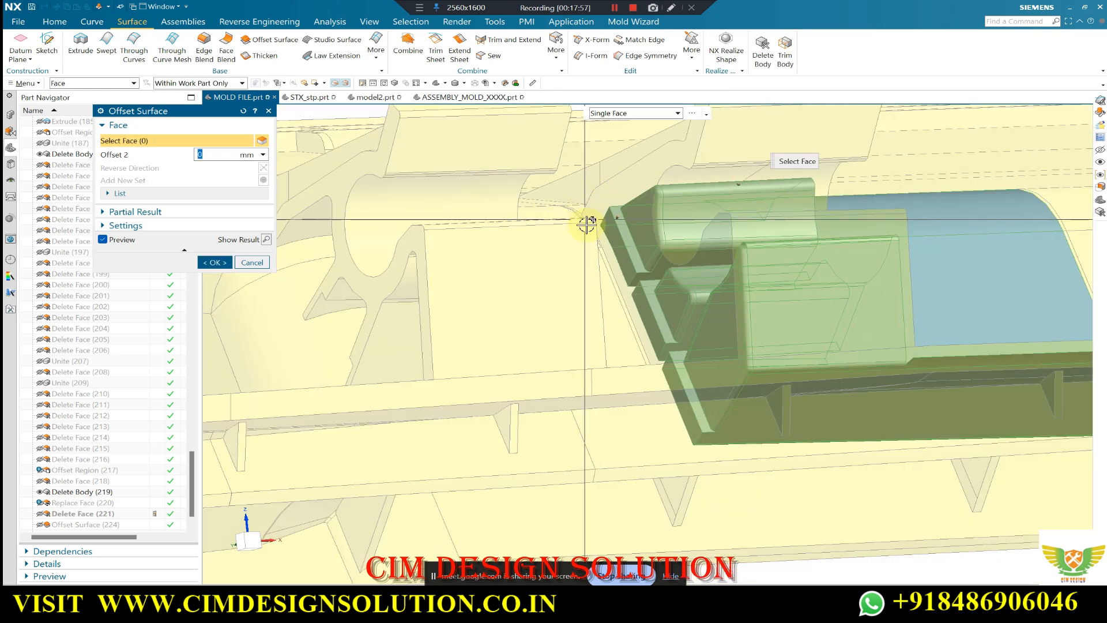
click(215, 262)
scroll(692, 231, up, 5)
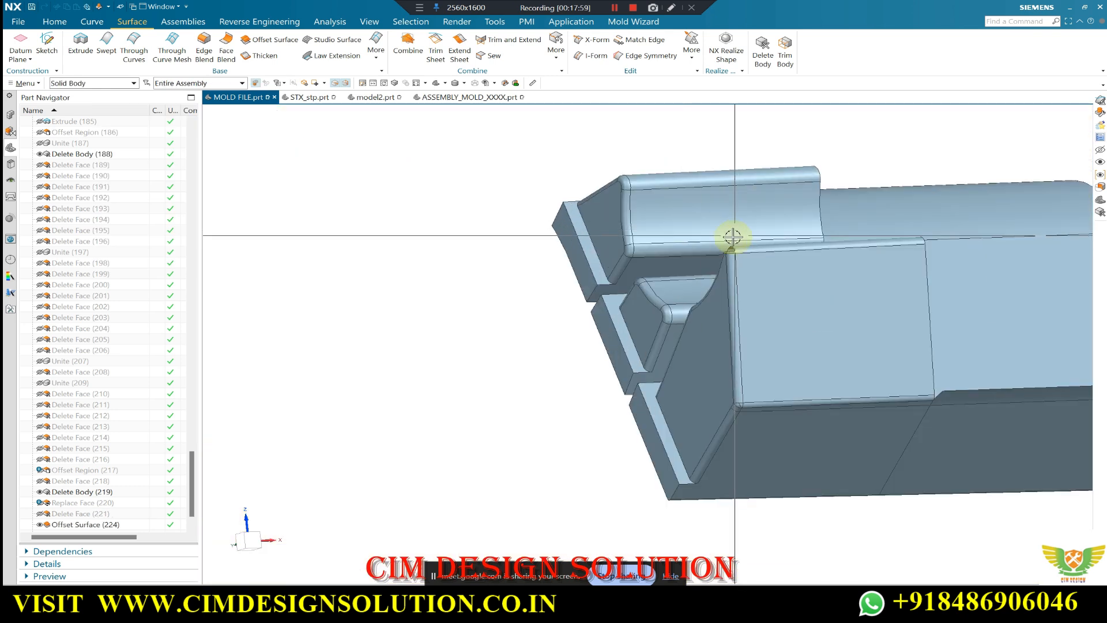
Edit the offset surface to include the three missing small faces at the upper rounded corner of the lower rib pocket.
double_click(75, 525)
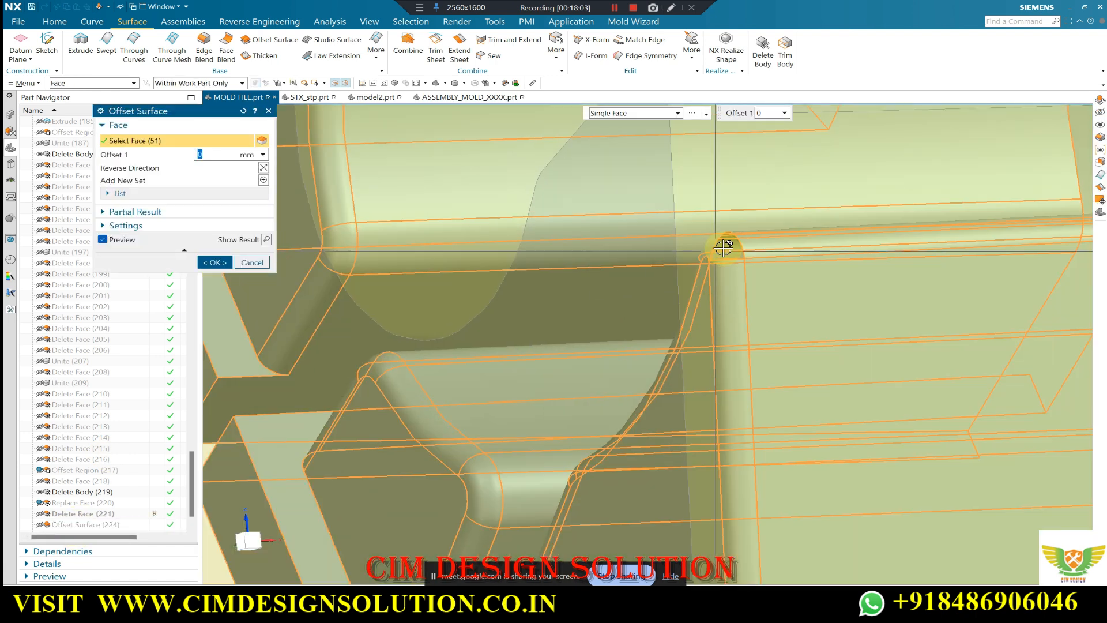
right_click(723, 247)
click(747, 250)
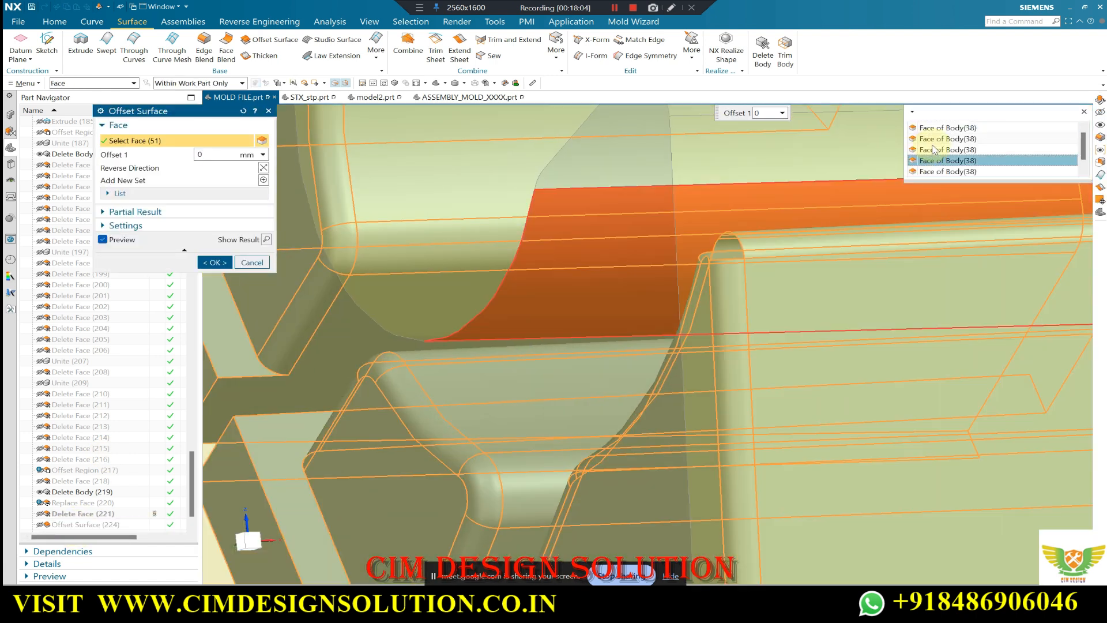
scroll(694, 258, up, 2)
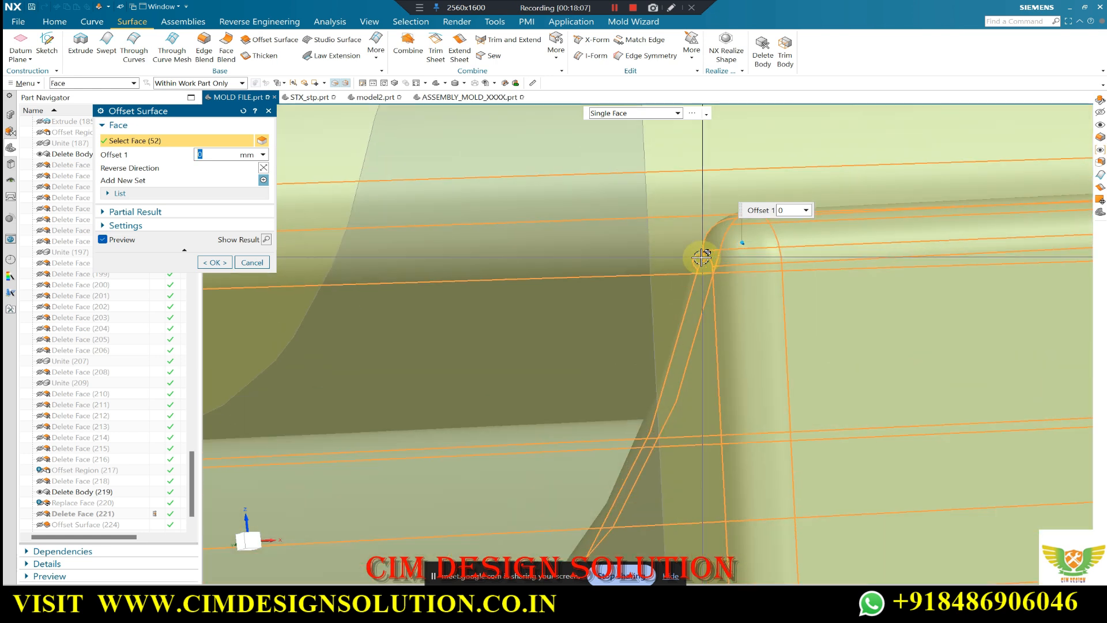
right_click(699, 257)
click(730, 265)
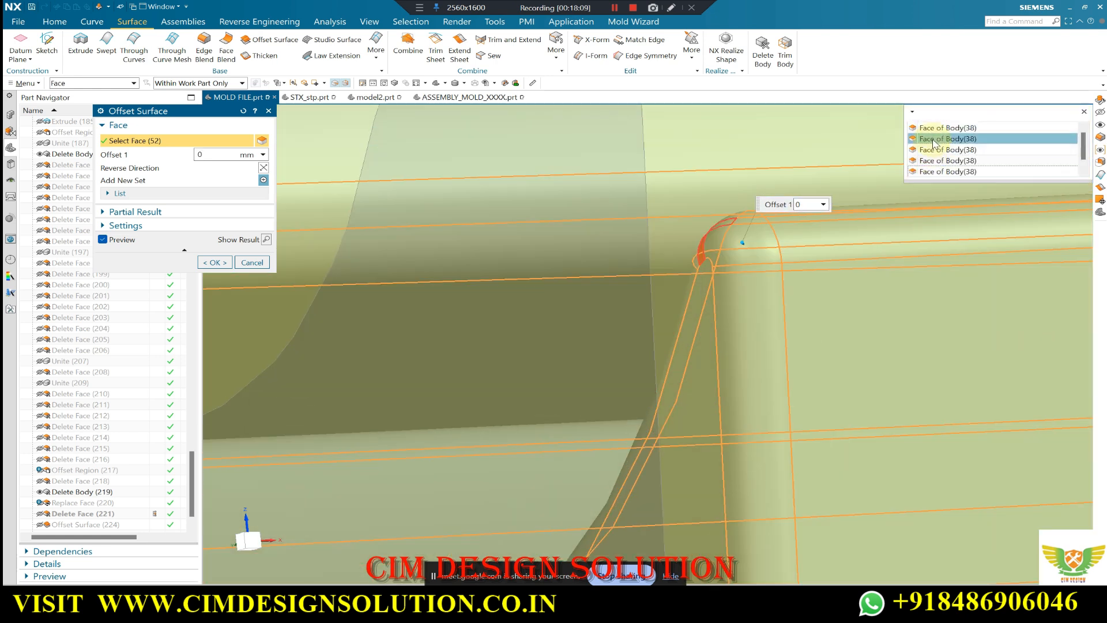
scroll(692, 263, up, 2)
right_click(692, 265)
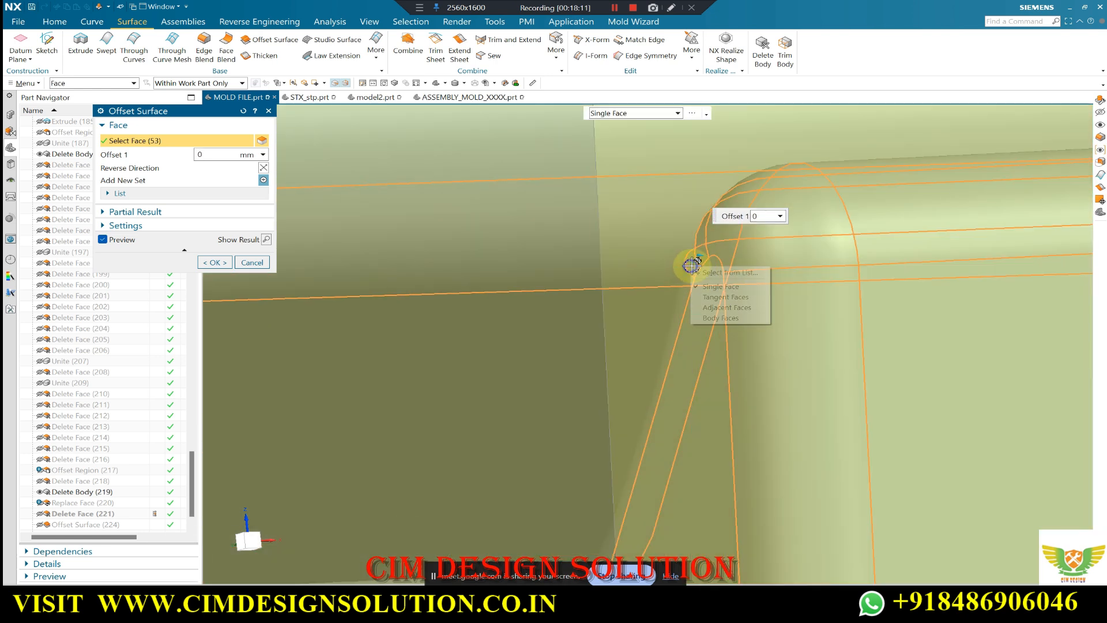
click(730, 272)
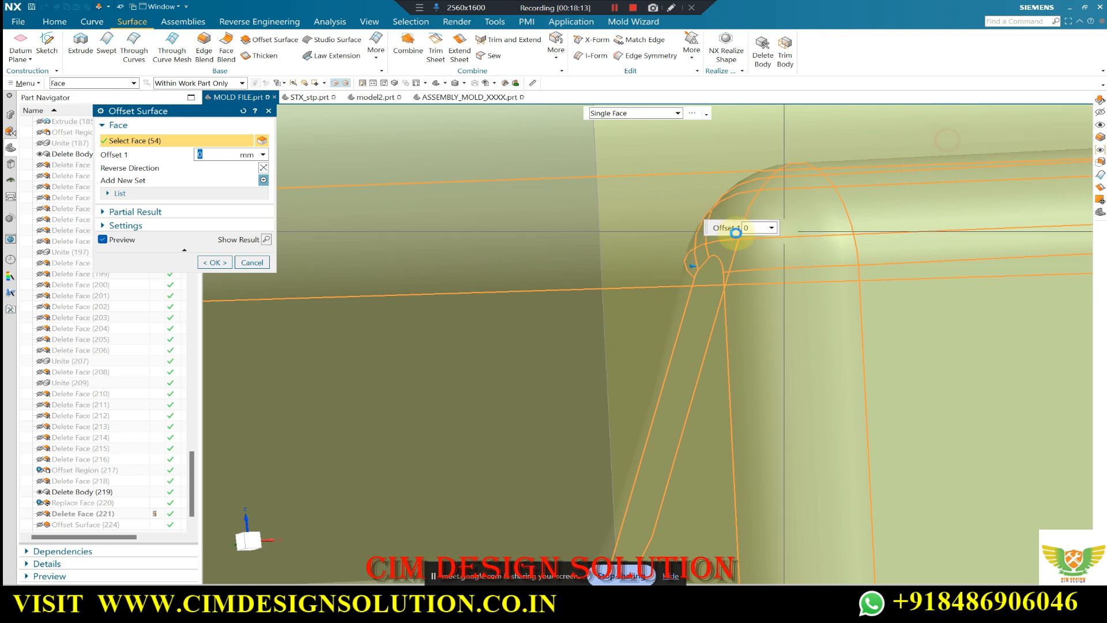
middle_click(585, 217)
scroll(524, 216, down, 8)
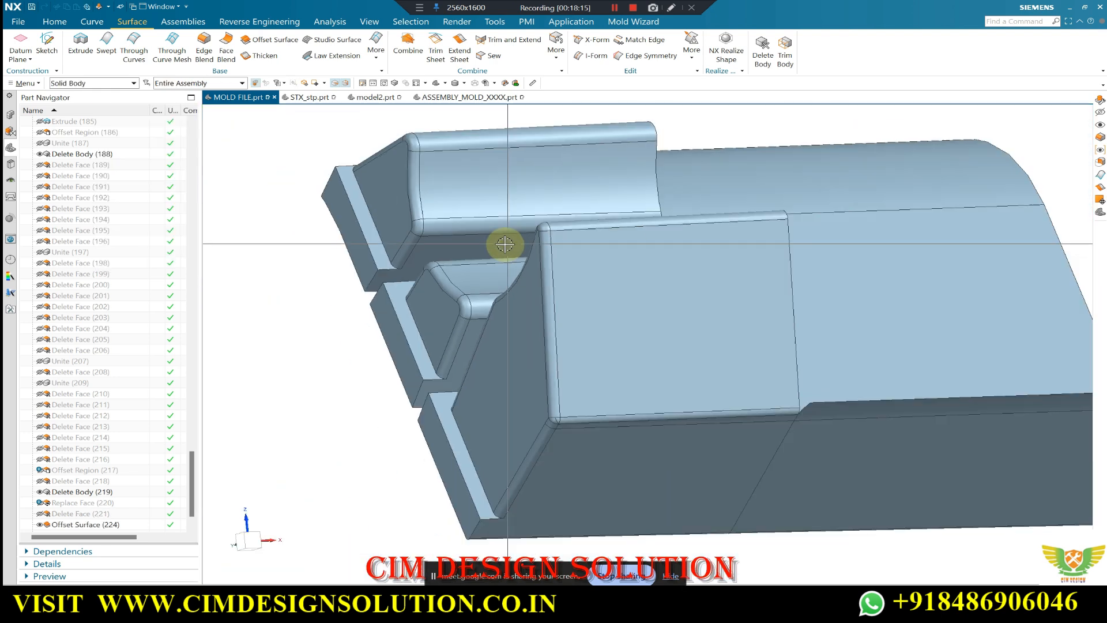
Show the hidden glove box part together with the completed undercut surface.
scroll(507, 260, down, 6)
middle_drag(613, 282, 444, 431)
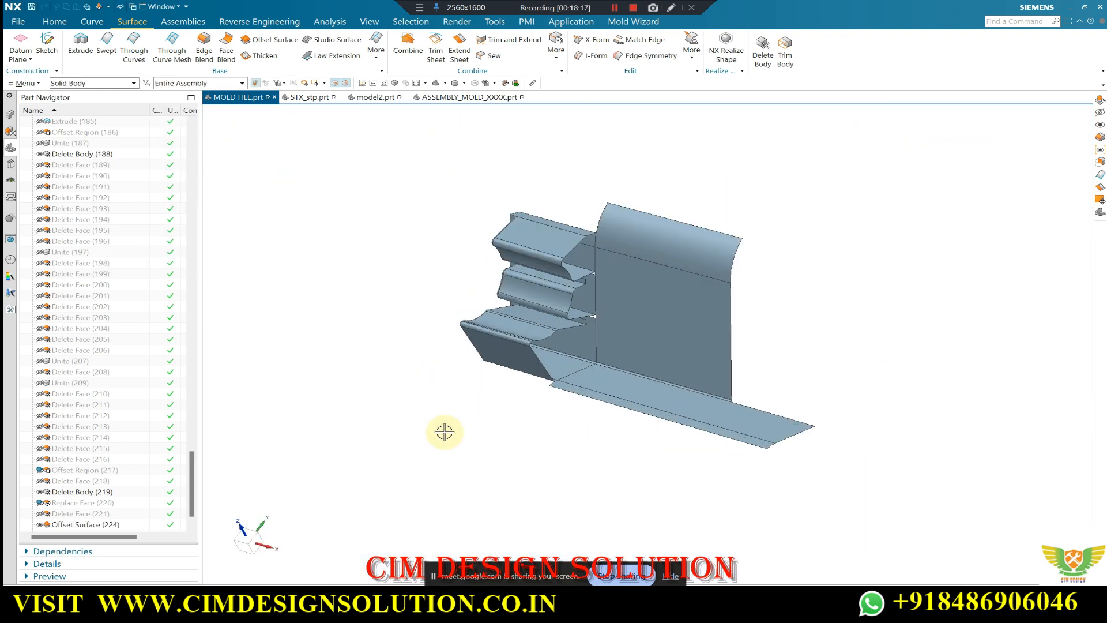
scroll(445, 432, up, 2)
key(ctrl+shift+k)
click(712, 282)
middle_click(708, 281)
Examine the extracted surface in place on the glove box part around the hinge ribs, side wall and floor.
scroll(572, 256, down, 2)
click(618, 284)
middle_drag(586, 316, 523, 230)
scroll(536, 223, up, 3)
scroll(537, 223, down, 2)
scroll(576, 207, up, 4)
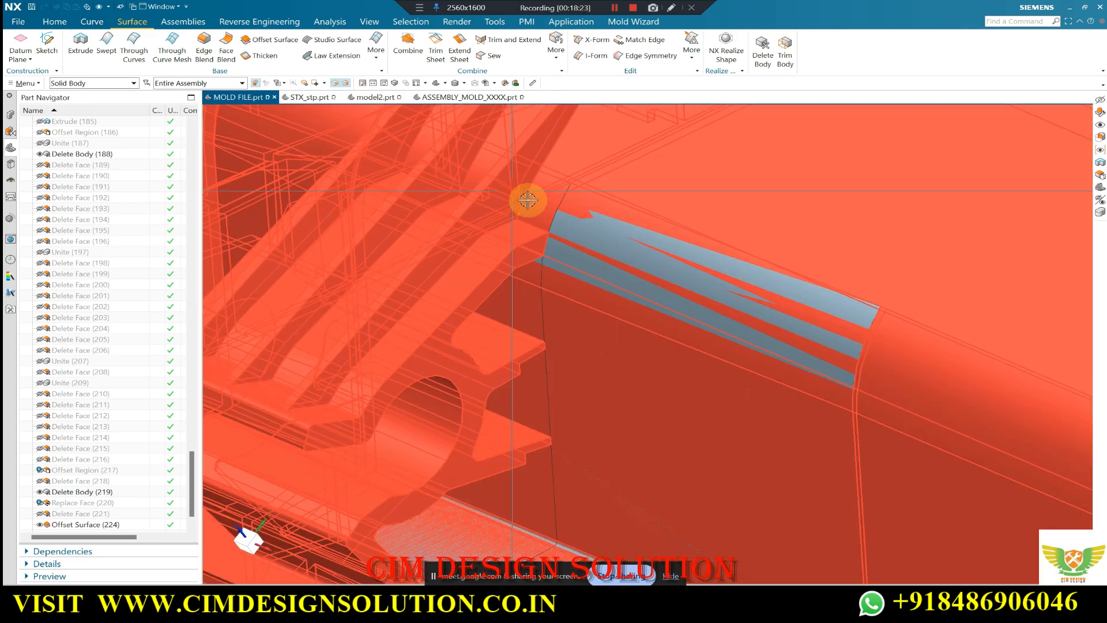
scroll(527, 200, down, 2)
scroll(565, 199, up, 3)
scroll(553, 219, down, 5)
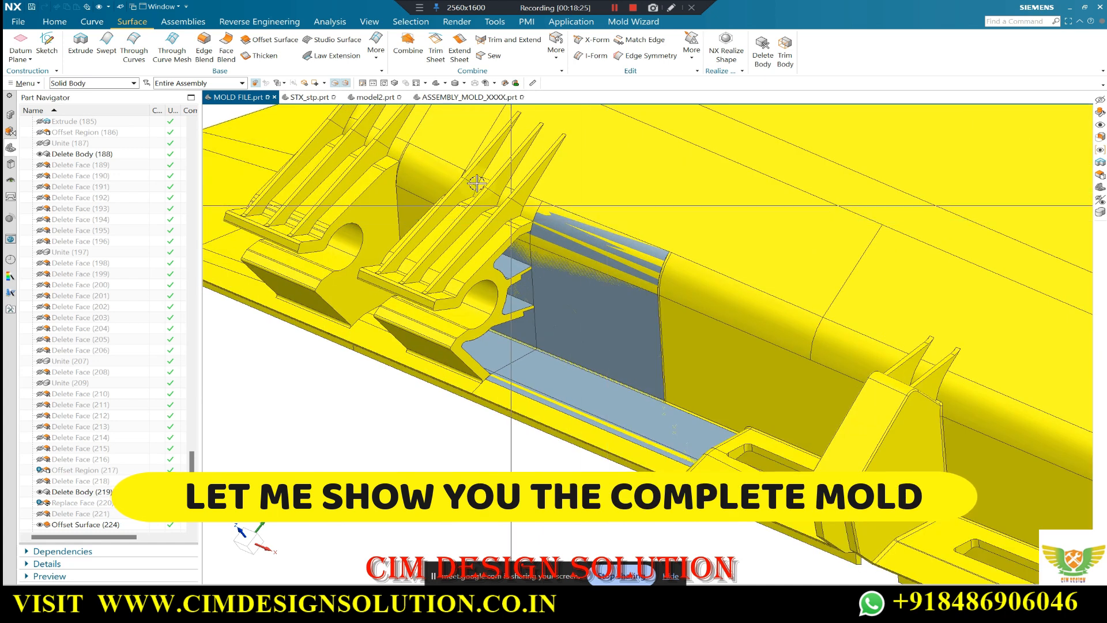
View the complete mold in STX_stp.prt and show all hidden bodies in model2.prt.
click(310, 97)
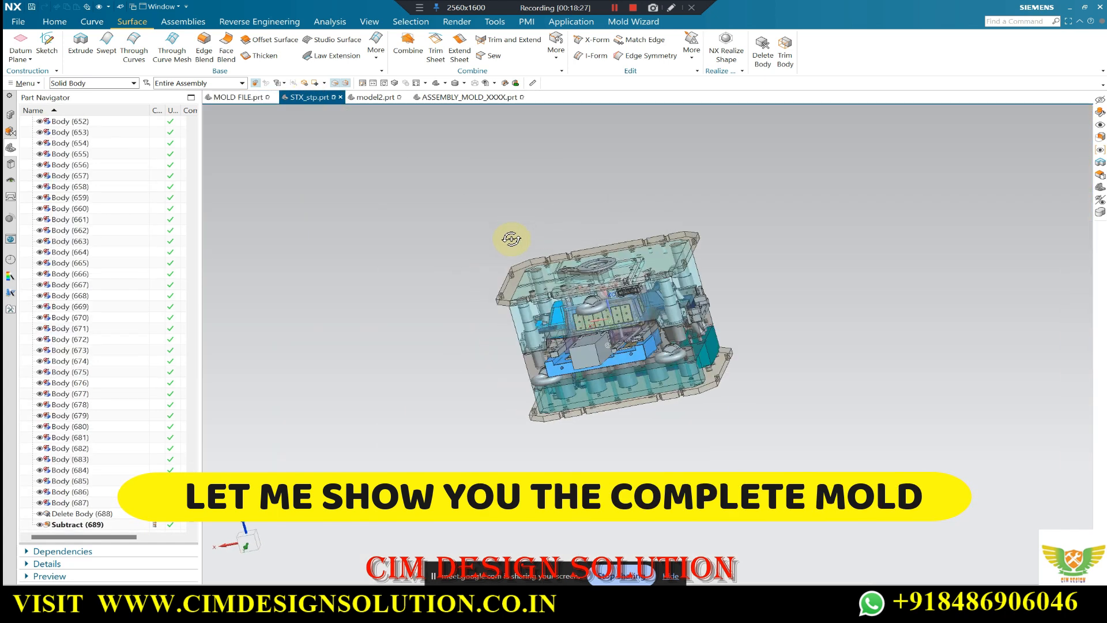
middle_drag(687, 337, 678, 315)
click(374, 99)
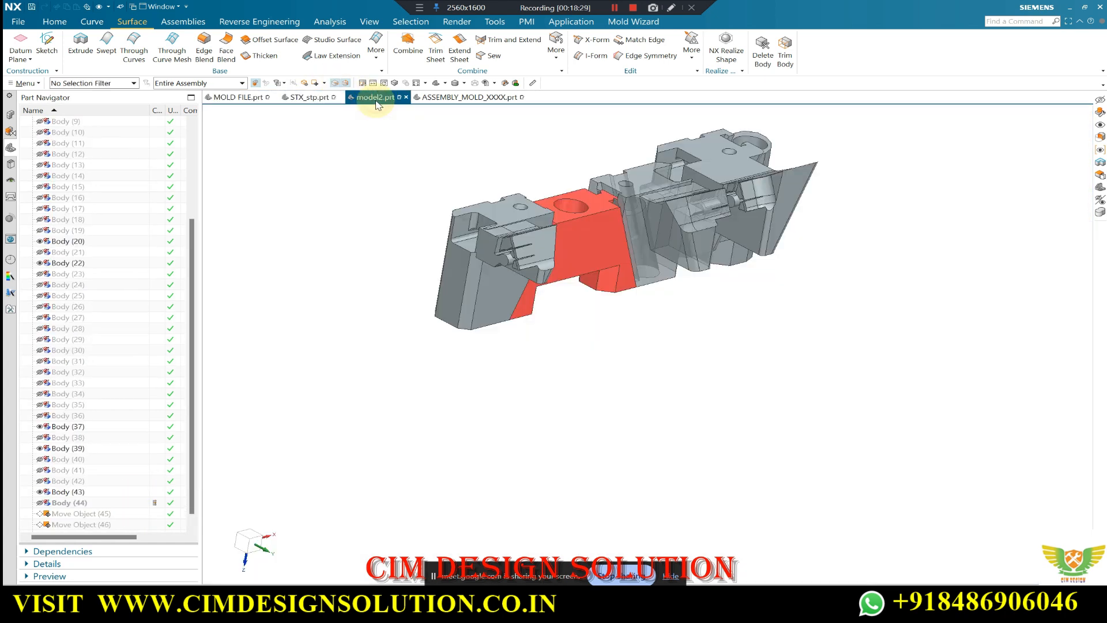
key(ctrl+shift+u)
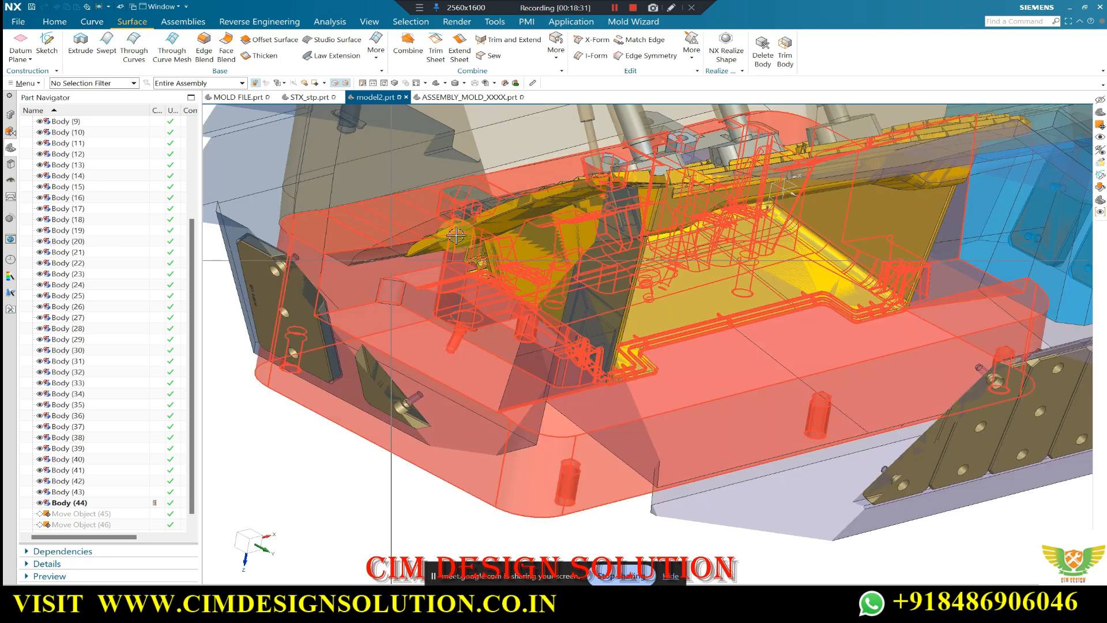
Hide the large transparent block covering the hinge area, Body (17), and inspect the red slider body and surrounding inserts.
scroll(598, 237, down, 4)
middle_drag(569, 254, 507, 239)
scroll(495, 237, up, 5)
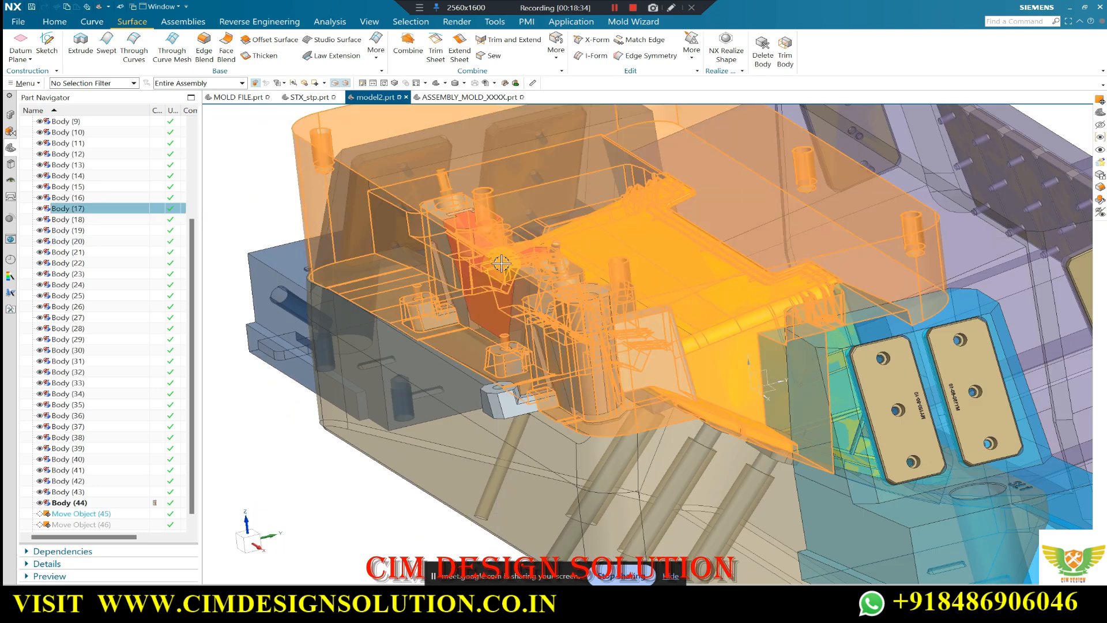
key(ctrl+b)
scroll(501, 264, down, 3)
scroll(545, 313, up, 5)
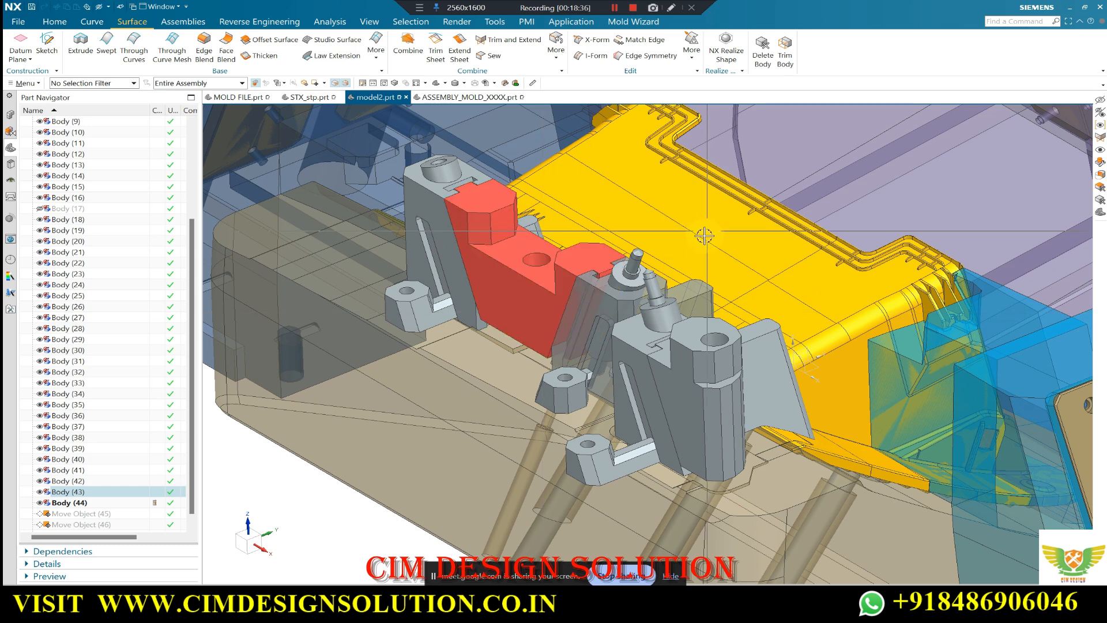
scroll(704, 236, down, 3)
scroll(672, 246, up, 6)
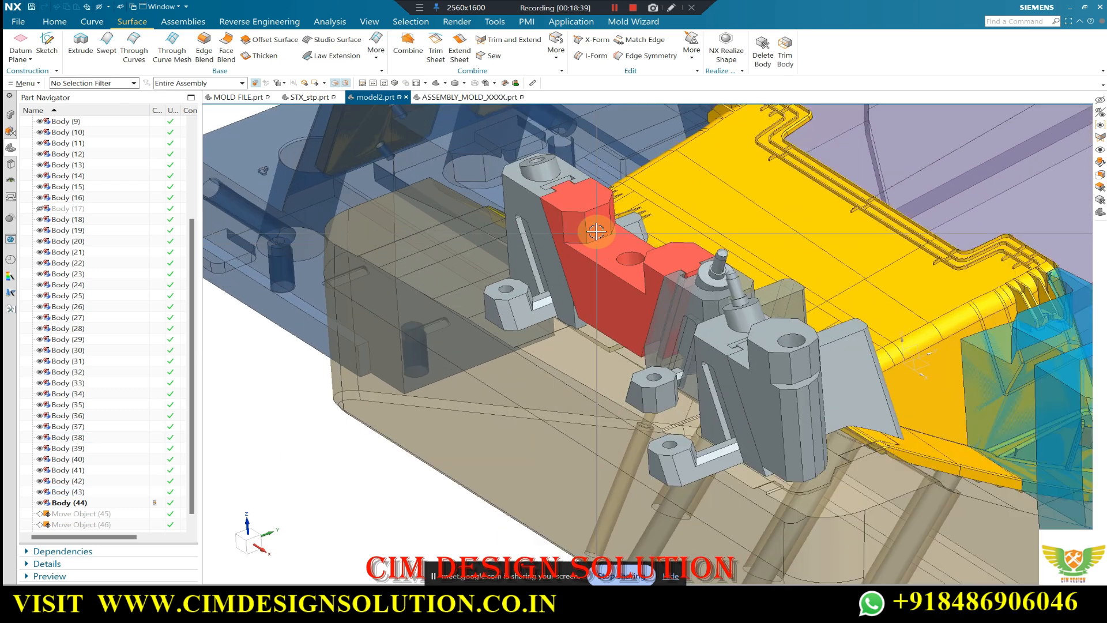
Hide the red slider body, Body (43), in model2.prt and inspect the slider insert beside the hinge ribs.
scroll(588, 215, down, 4)
scroll(600, 232, up, 2)
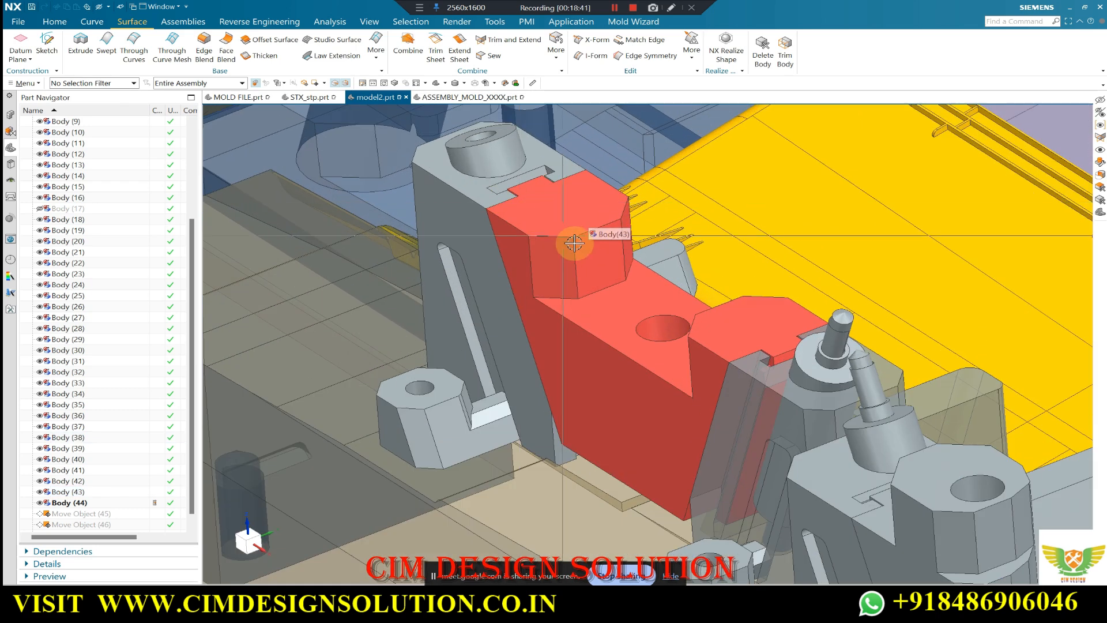
key(ctrl+b)
middle_drag(564, 251, 519, 257)
scroll(548, 176, up, 3)
scroll(675, 230, down, 2)
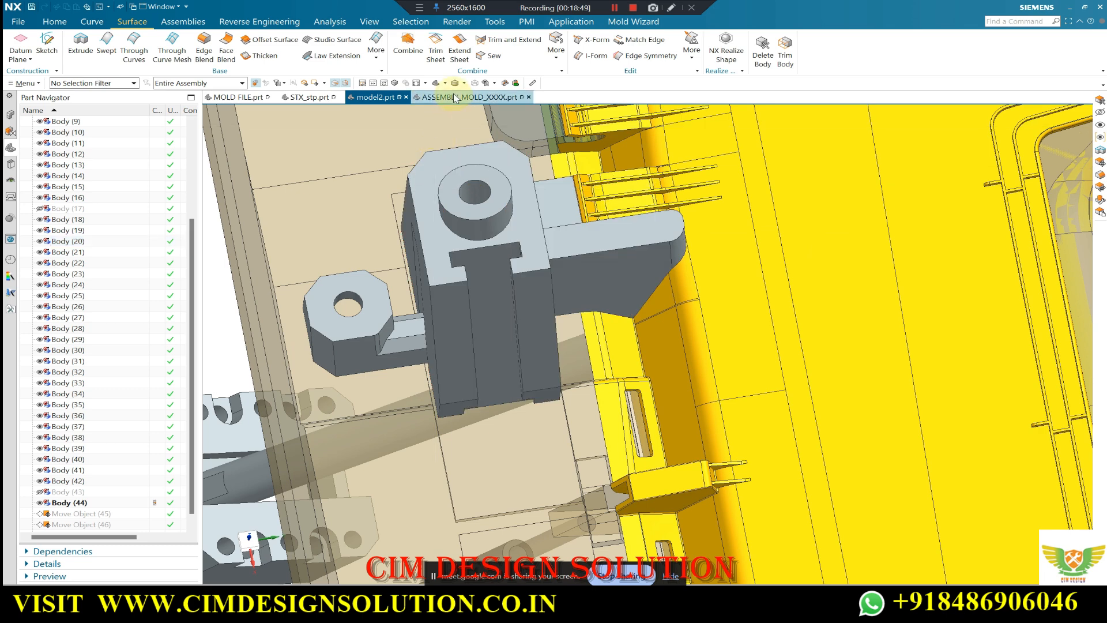
Hide the glove box part in MOLD FILE.prt and inspect the extracted undercut surface by itself.
click(248, 98)
scroll(542, 229, down, 3)
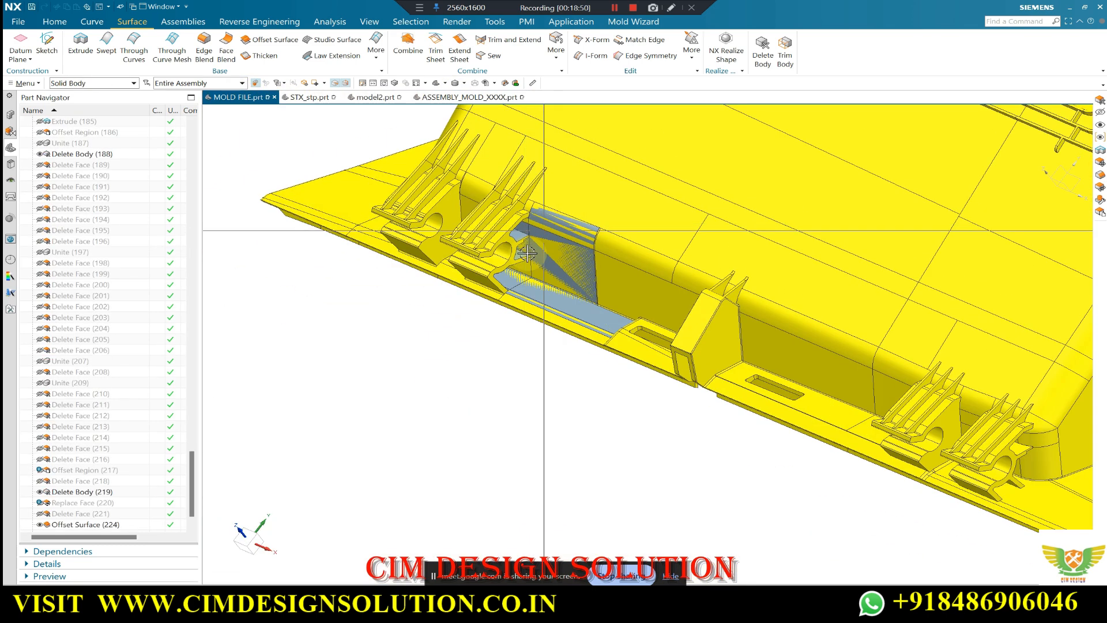
middle_drag(544, 230, 517, 273)
scroll(551, 184, up, 2)
scroll(568, 185, up, 5)
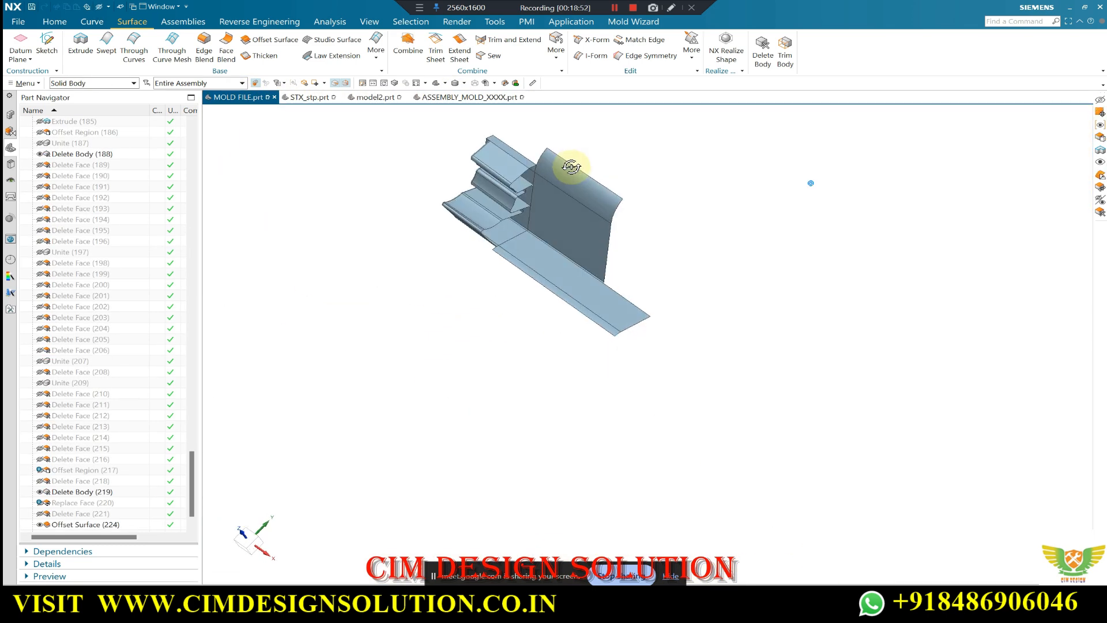
scroll(508, 208, down, 2)
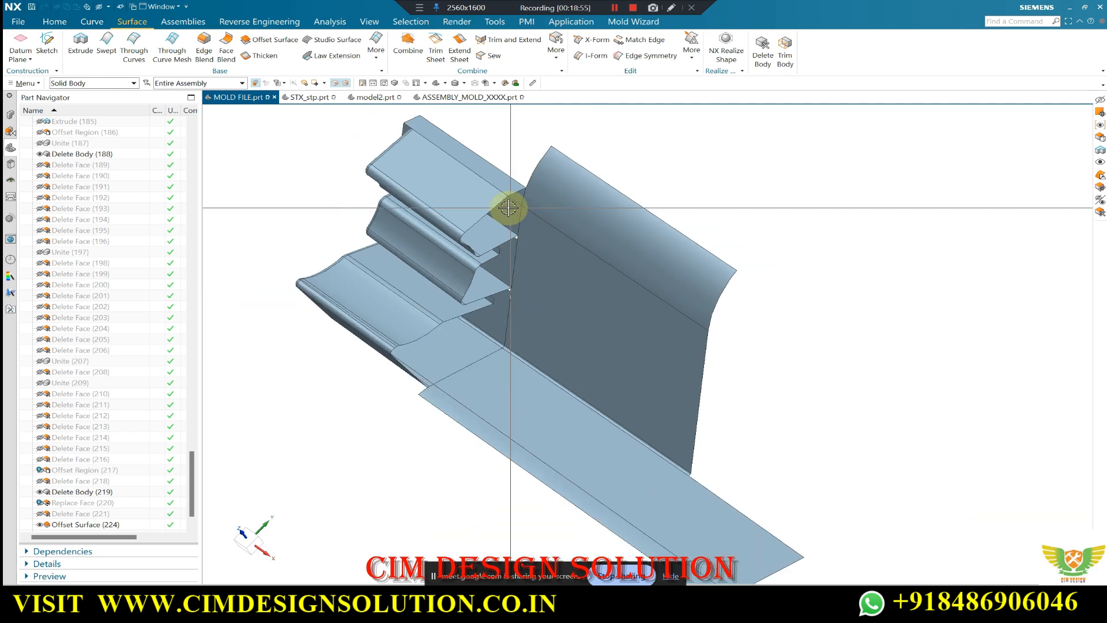
Examine in model2.prt, in plan view and close up, where the slider insert's arm meets the part around the hinge ribs.
click(375, 99)
scroll(536, 268, down, 3)
middle_drag(519, 260, 341, 282)
key(F8)
scroll(556, 235, up, 4)
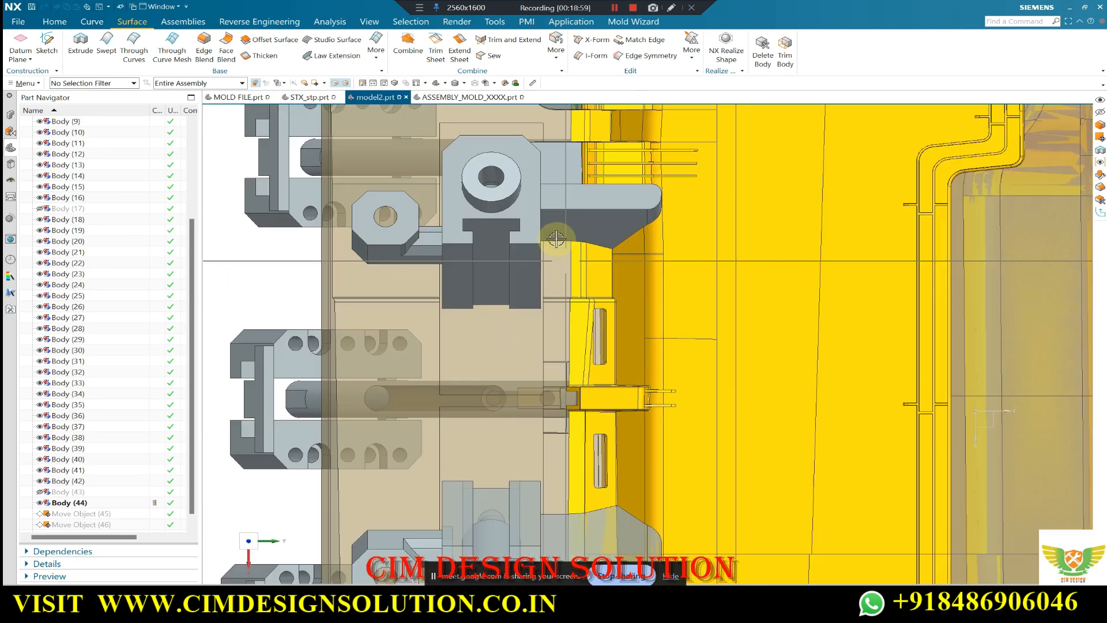
scroll(565, 217, down, 1)
middle_drag(565, 216, 560, 225)
scroll(490, 282, up, 3)
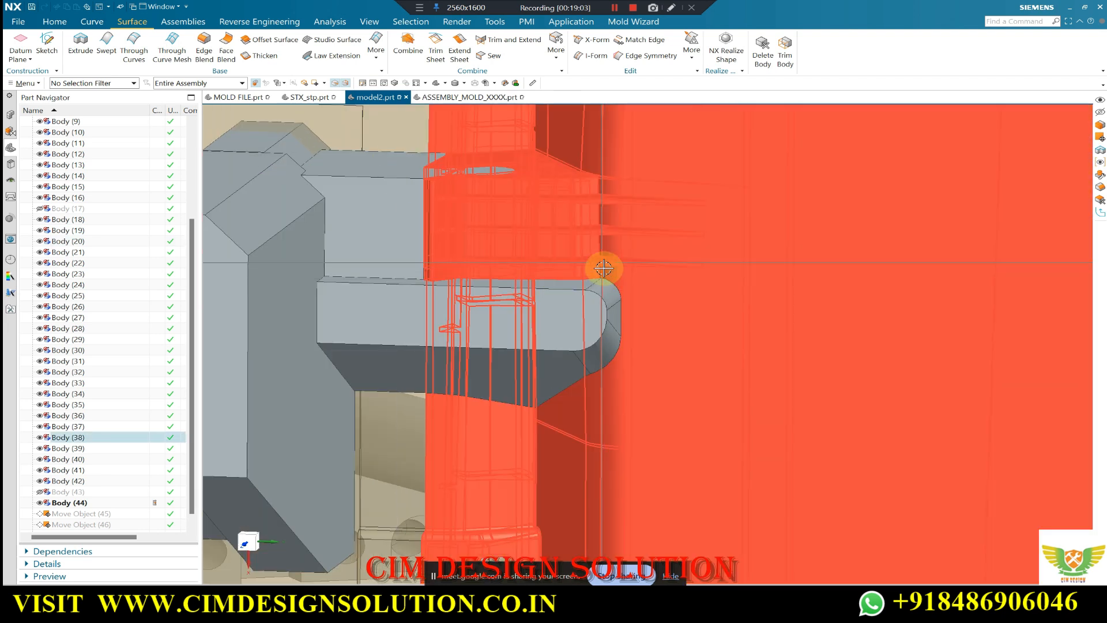
scroll(432, 282, up, 1)
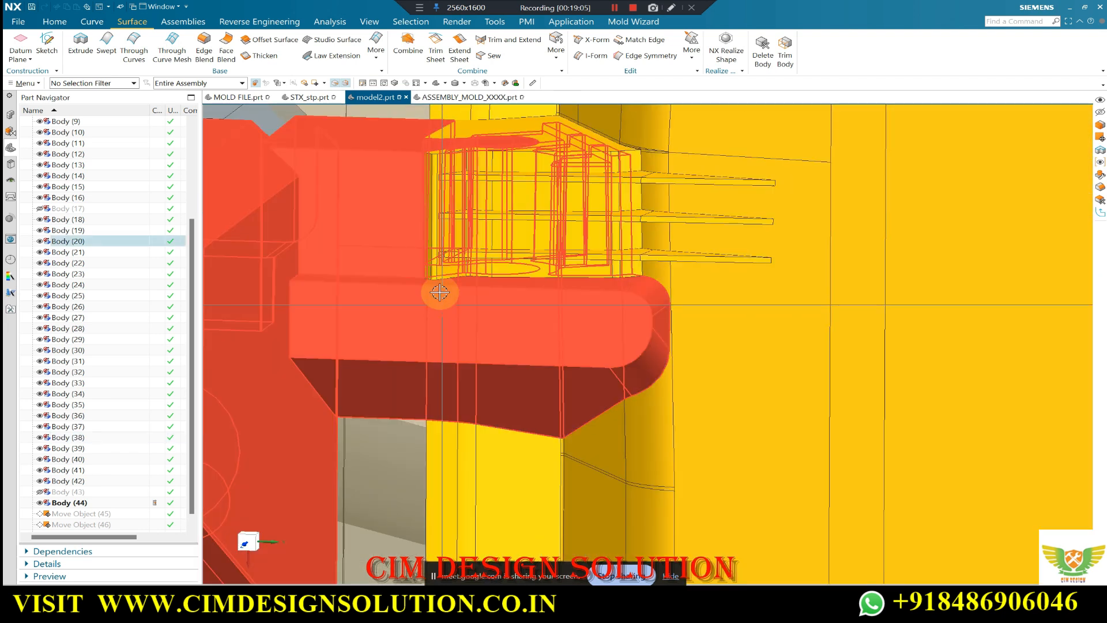
scroll(630, 313, down, 1)
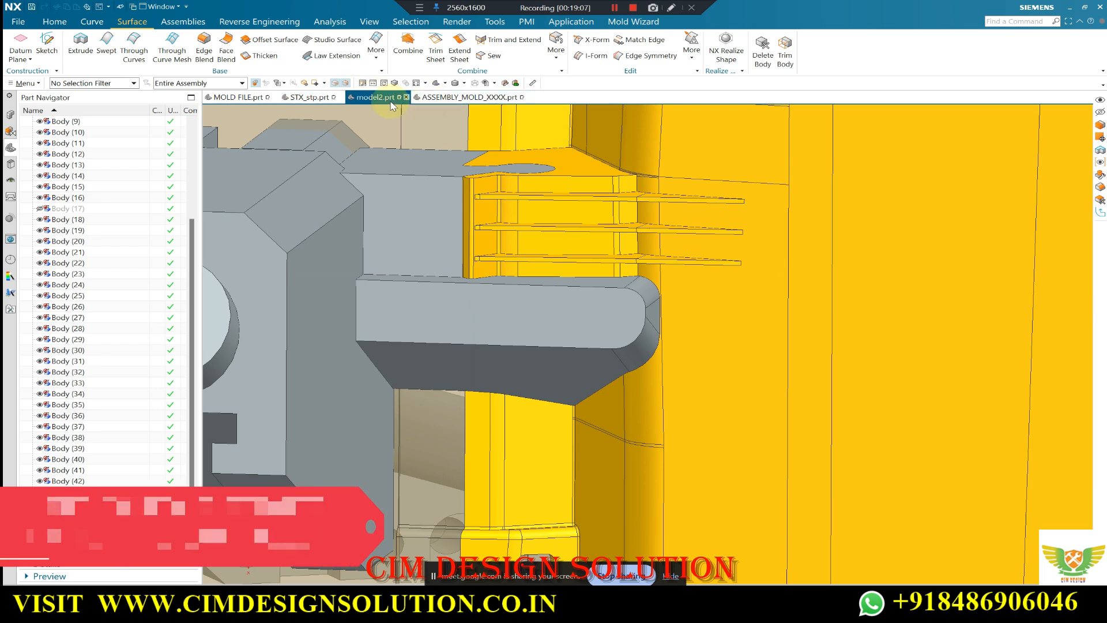
Compare the hinge rib, side wall and floor faces of the extracted surface in MOLD FILE.prt with the insert.
click(233, 98)
middle_drag(611, 258, 574, 267)
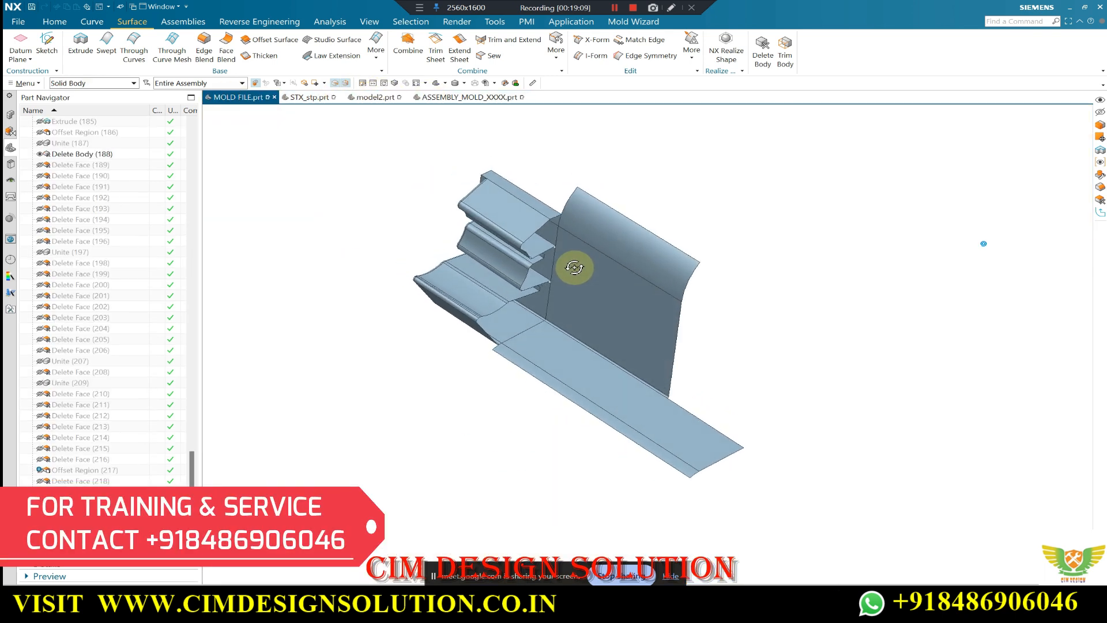
scroll(488, 370, up, 2)
middle_drag(487, 364, 482, 356)
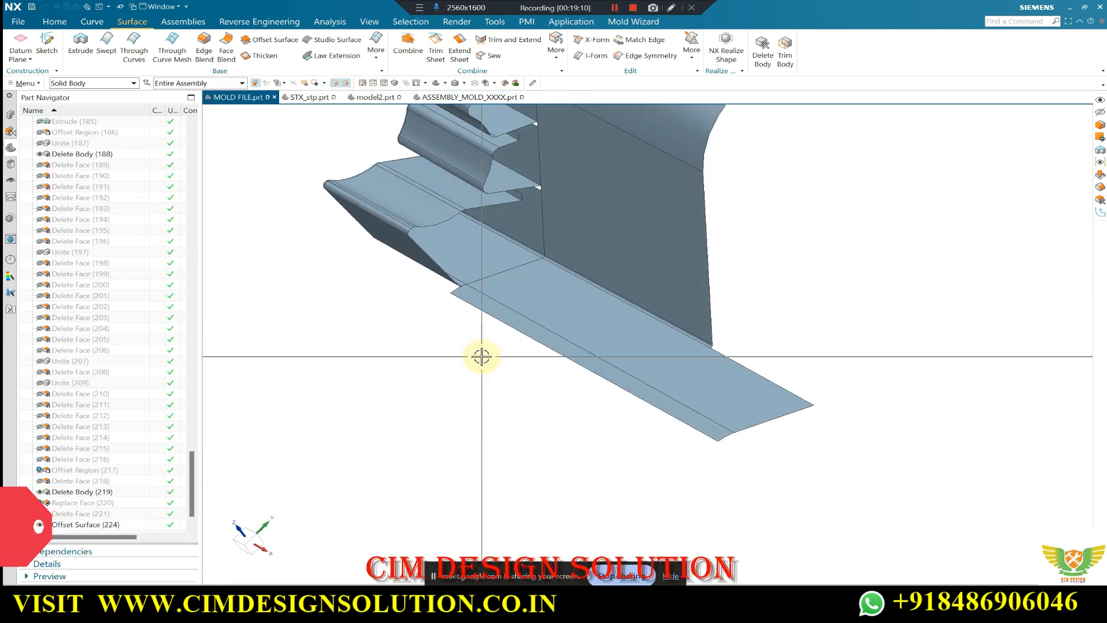
scroll(503, 367, down, 2)
scroll(520, 182, up, 2)
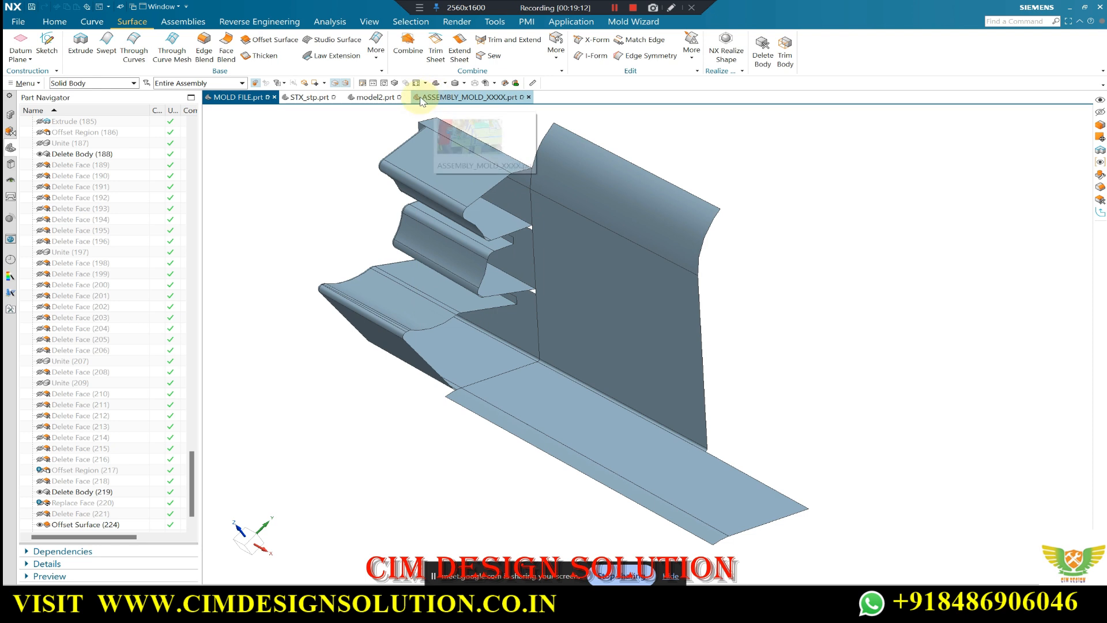
View the complete mold in STX_stp.prt and the rounded arm of the slider insert in model2.prt.
click(307, 100)
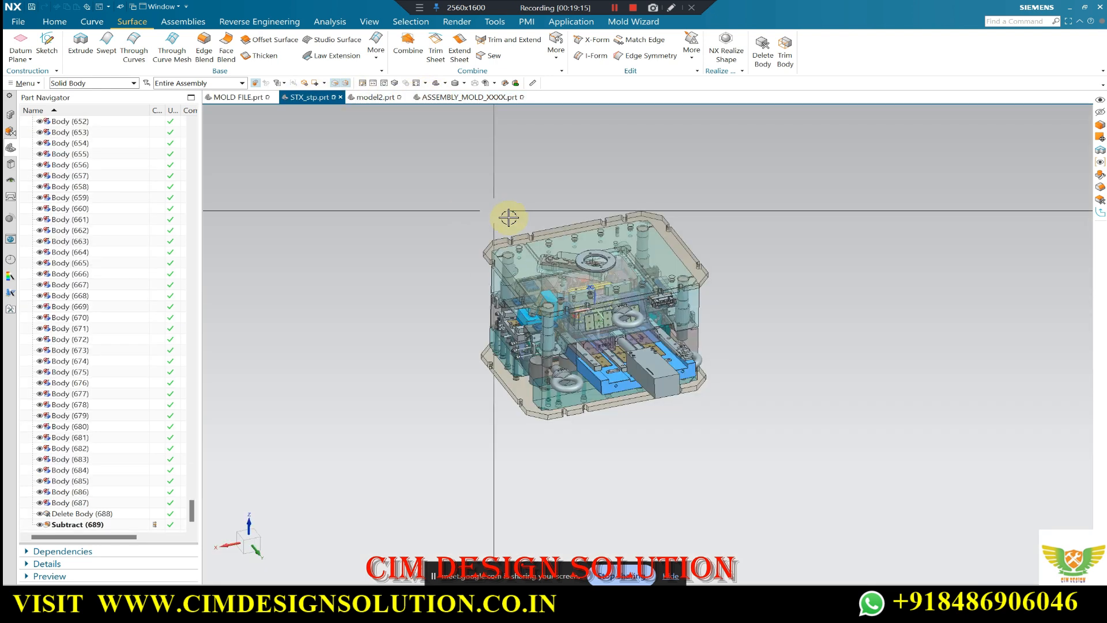
click(382, 97)
middle_drag(537, 233, 687, 208)
scroll(628, 208, down, 2)
scroll(835, 188, up, 5)
middle_drag(789, 236, 762, 230)
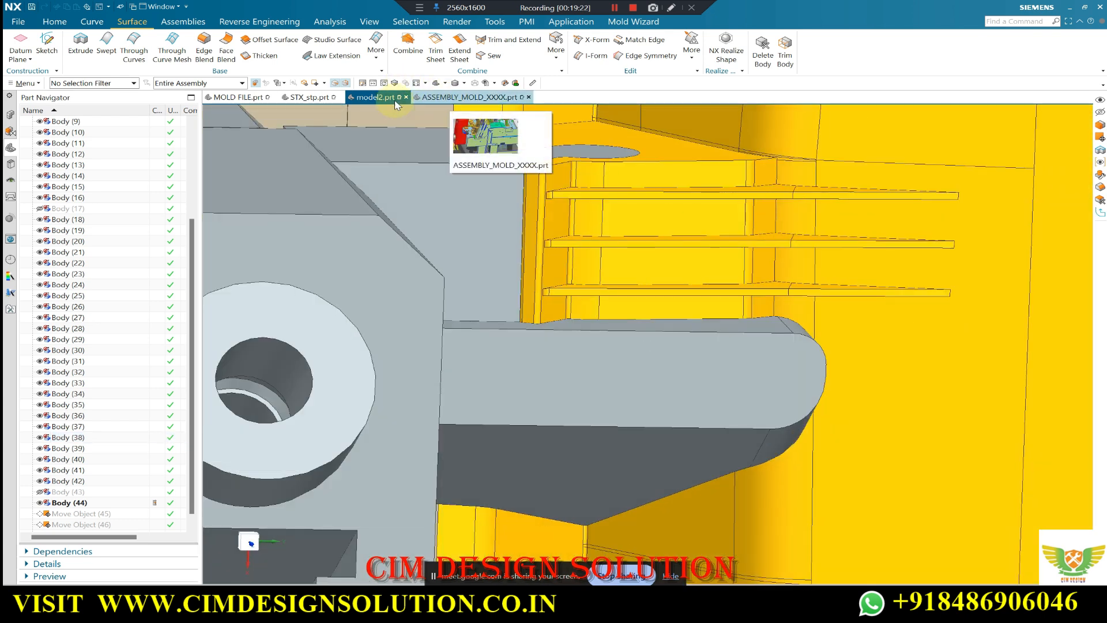
Show the hidden glove box part again in MOLD FILE.prt around the extracted undercut surface.
click(246, 98)
scroll(522, 213, down, 3)
middle_drag(524, 221, 535, 232)
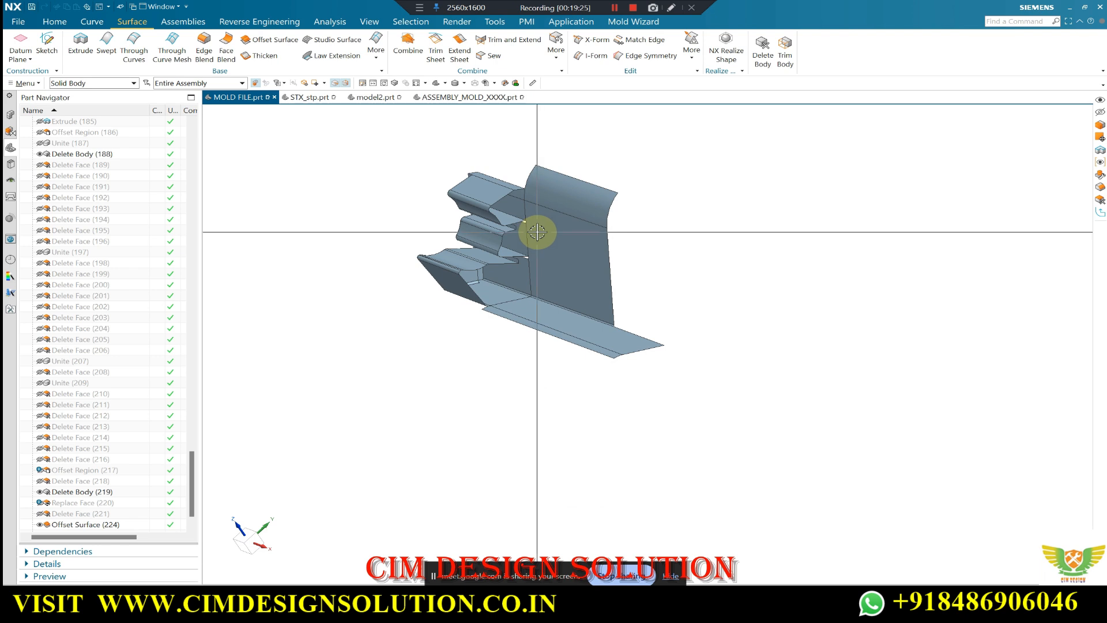
key(ctrl+shift+k)
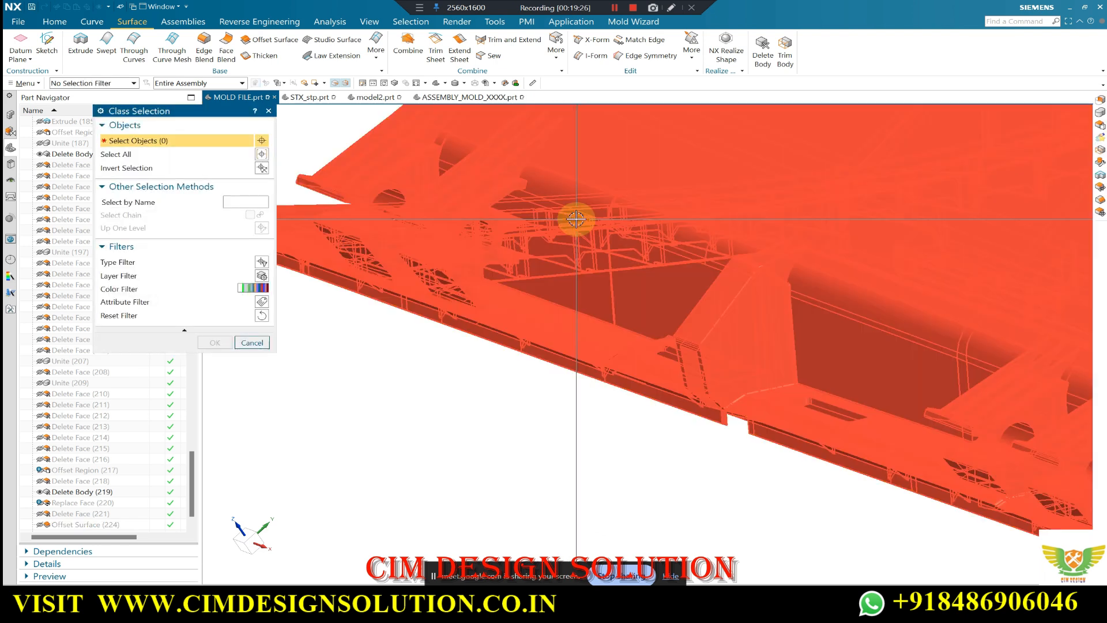
click(577, 218)
middle_click(577, 219)
scroll(441, 206, up, 2)
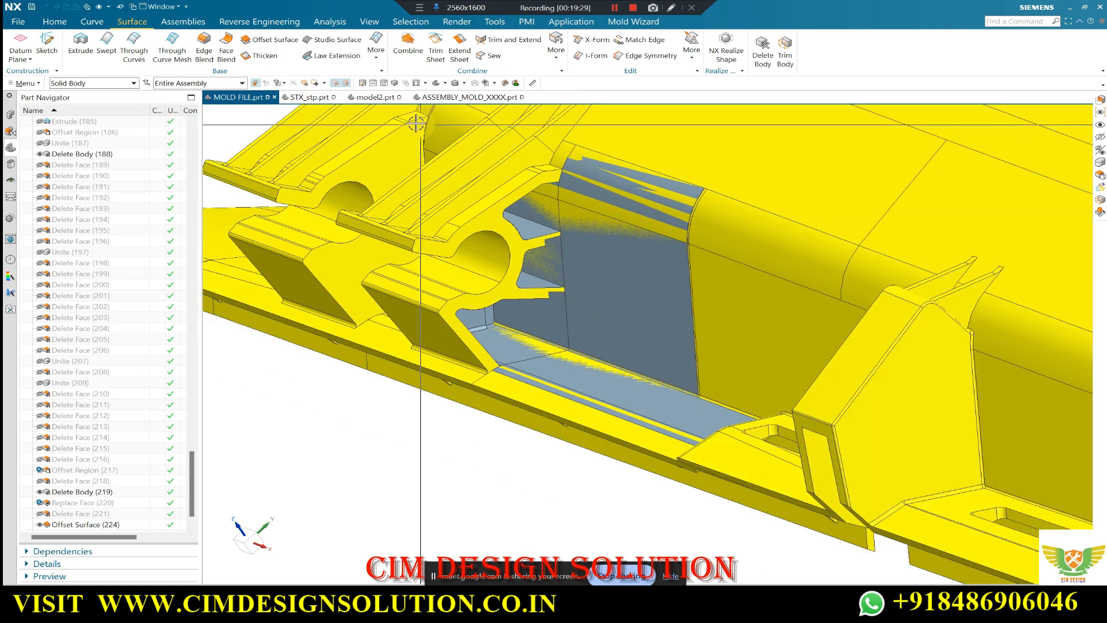
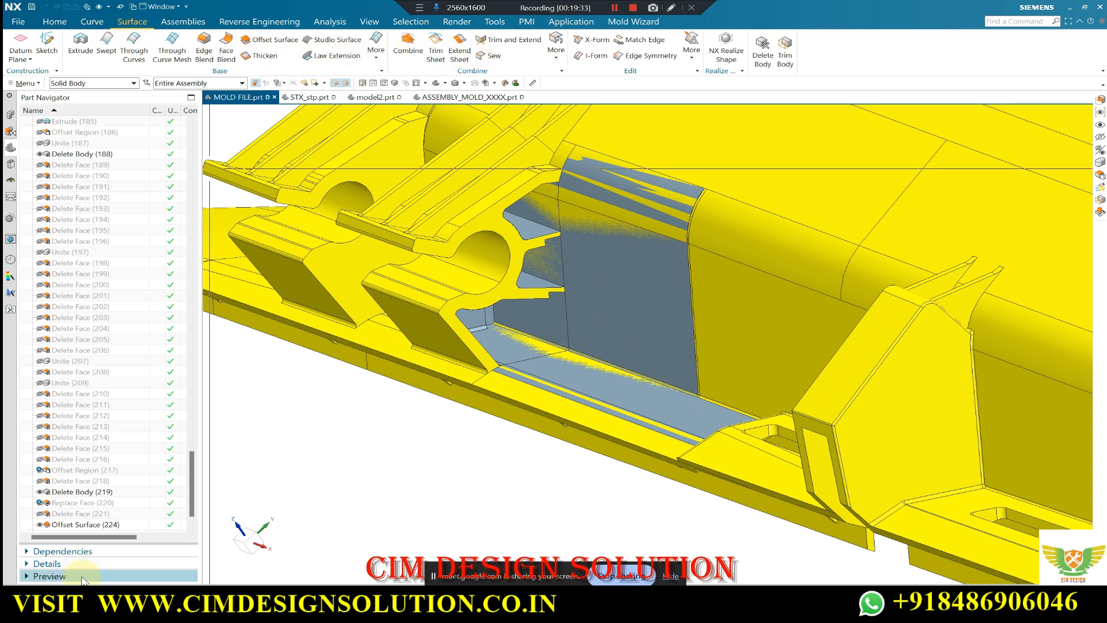
Edit Offset Surface (224) and add the inner faces of the hinge hook's lower jaw at 0 mm offset.
double_click(86, 489)
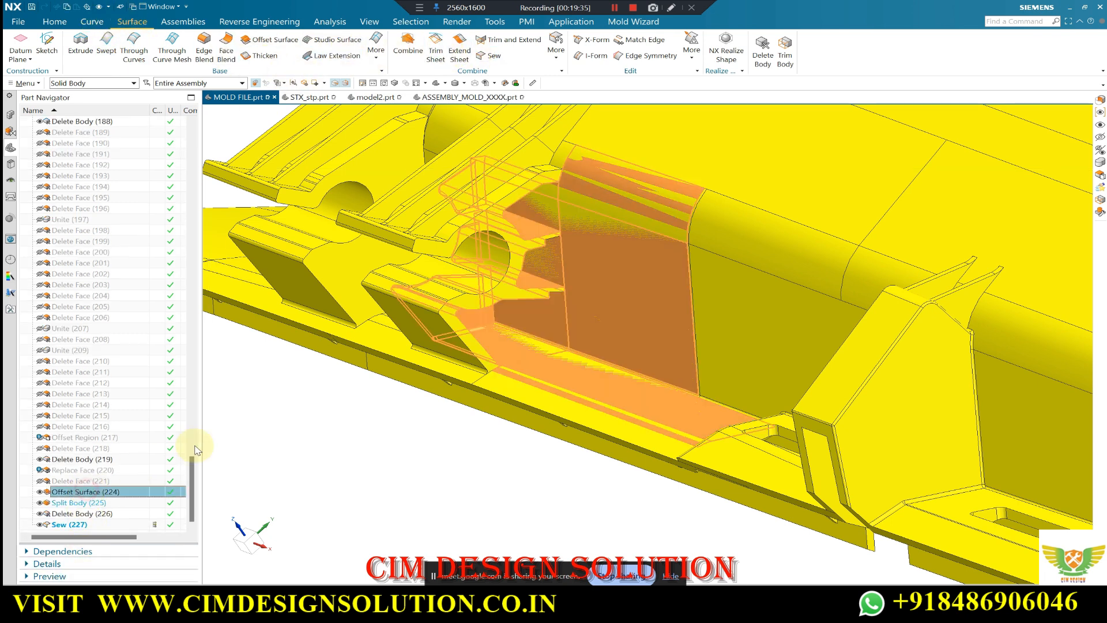
scroll(400, 249, up, 3)
scroll(477, 302, down, 3)
scroll(558, 173, up, 1)
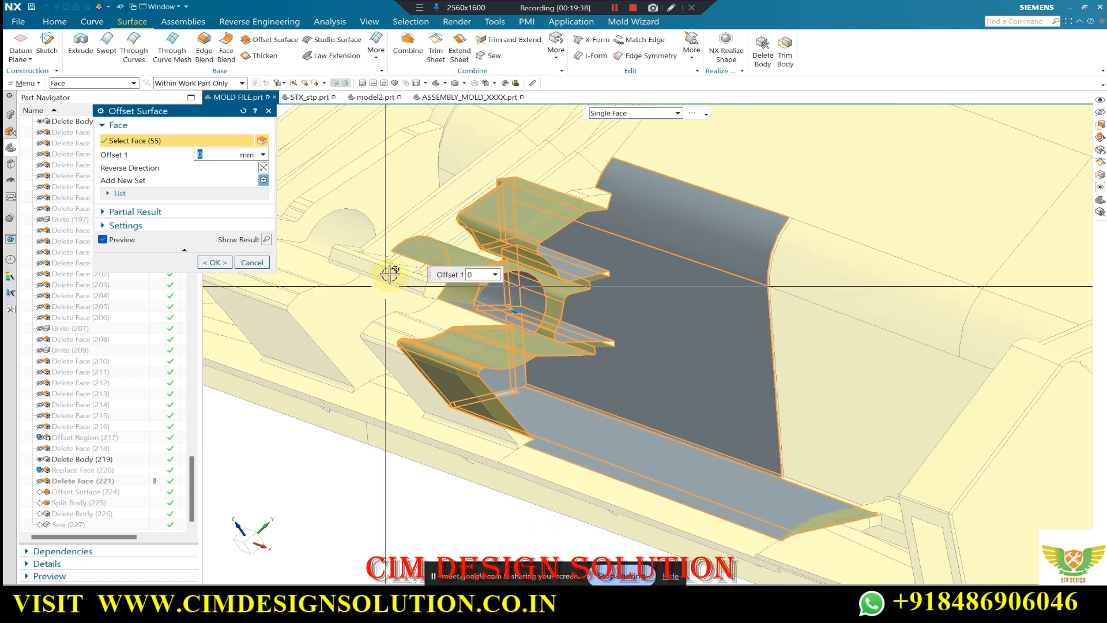
scroll(389, 275, up, 2)
click(518, 343)
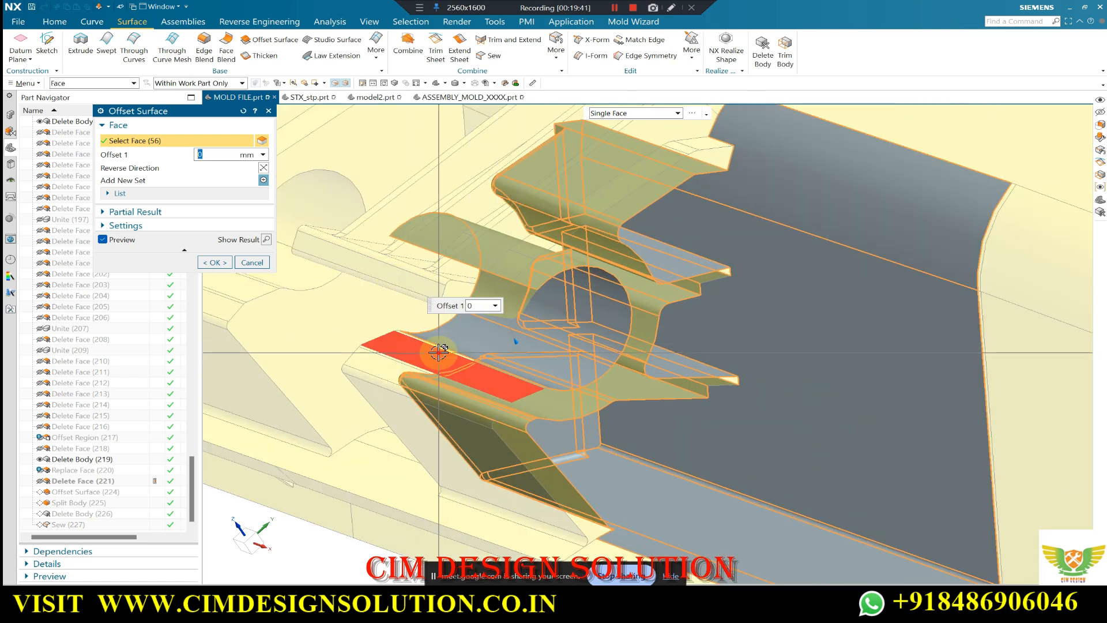
click(440, 351)
scroll(433, 345, up, 3)
click(428, 345)
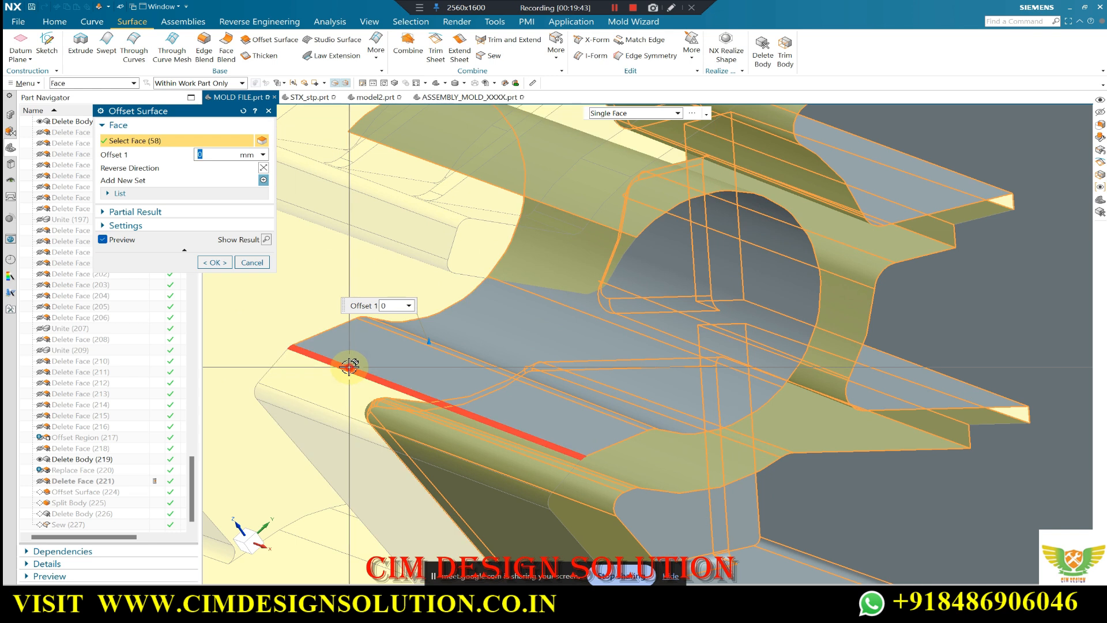
Add the lower jaw's lip and slanted outer faces and the adjoining floor strip to the offset surface, and accept the edit.
click(350, 366)
click(339, 388)
click(324, 415)
scroll(422, 265, down, 3)
click(420, 394)
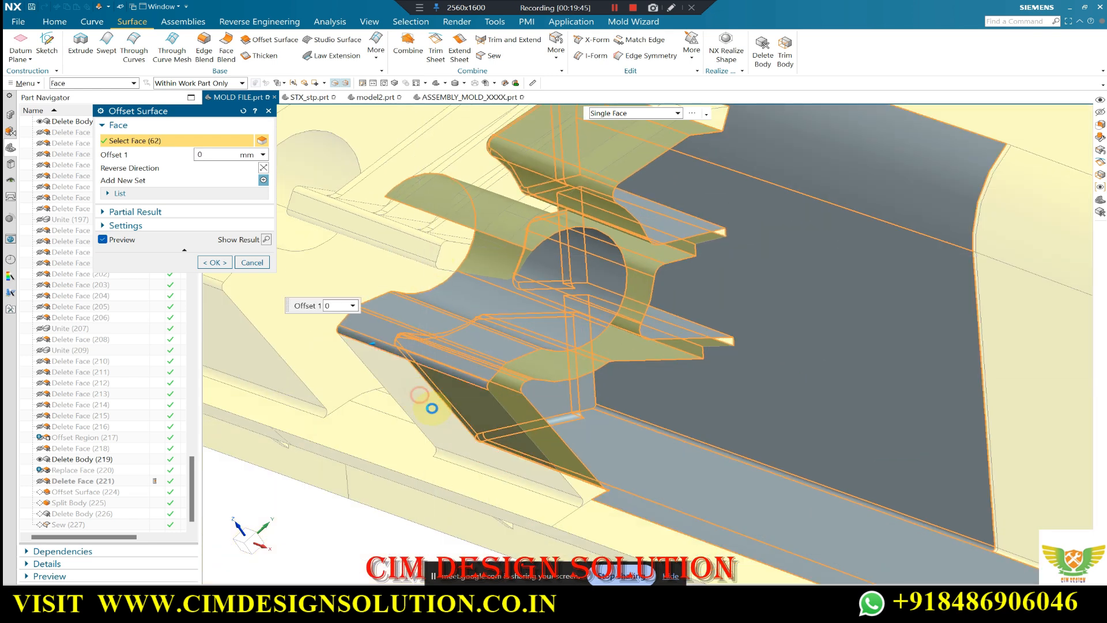
click(480, 489)
scroll(518, 355, down, 3)
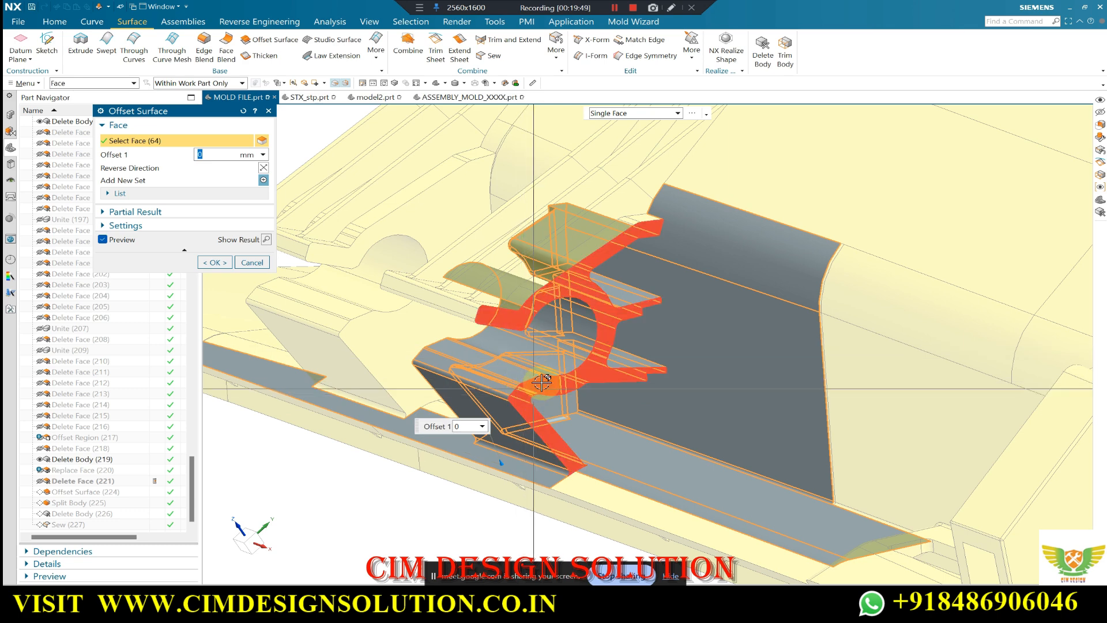
scroll(588, 358, up, 2)
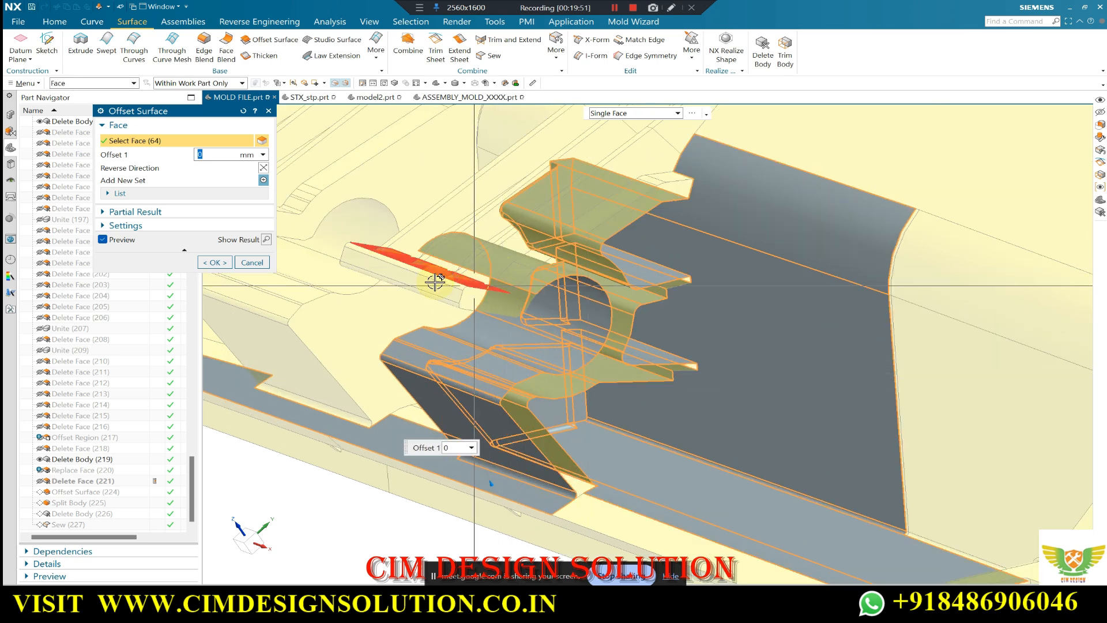
click(207, 264)
scroll(527, 274, down, 3)
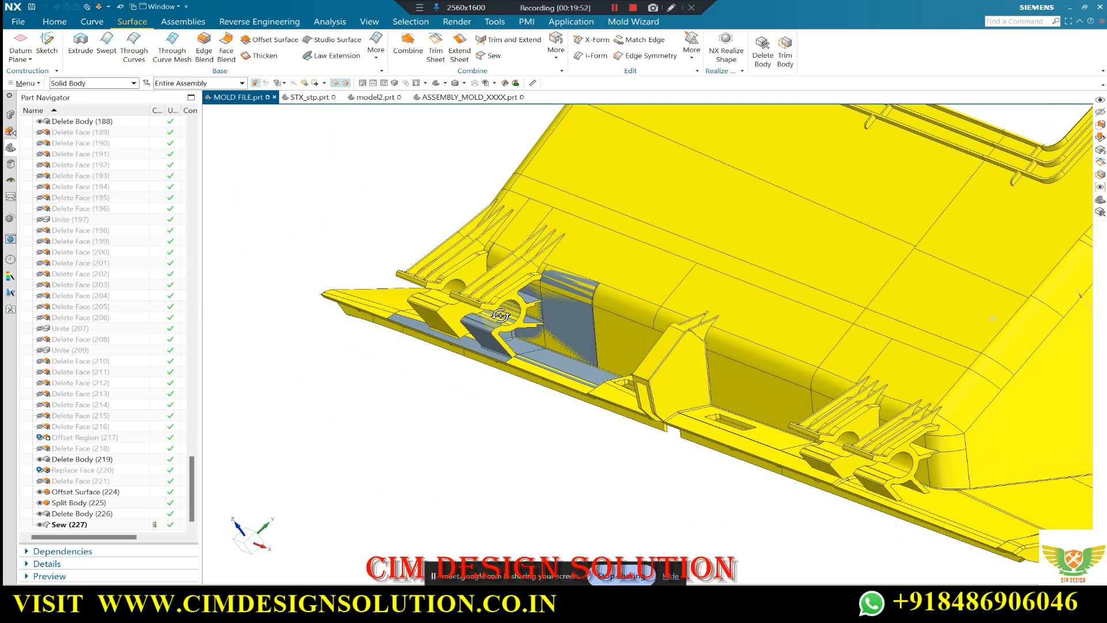
Check in model2.prt which hinge hook and rib faces the slider insert covers and where its boundary runs.
click(366, 99)
scroll(515, 337, down, 5)
middle_drag(519, 341, 492, 343)
scroll(492, 343, up, 5)
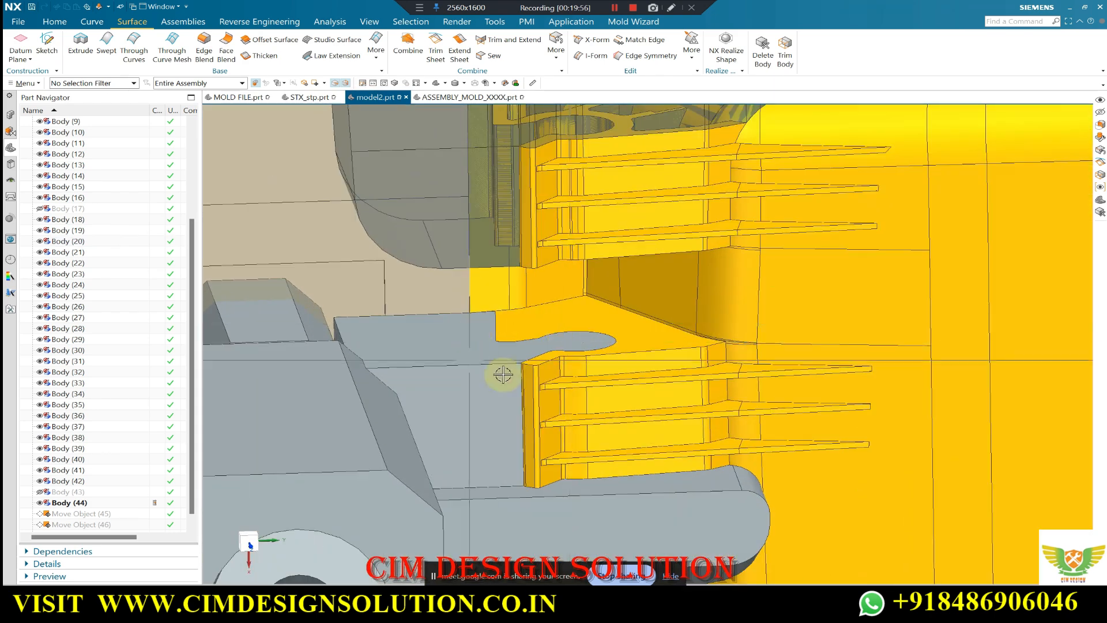
scroll(509, 357, down, 3)
scroll(541, 357, up, 2)
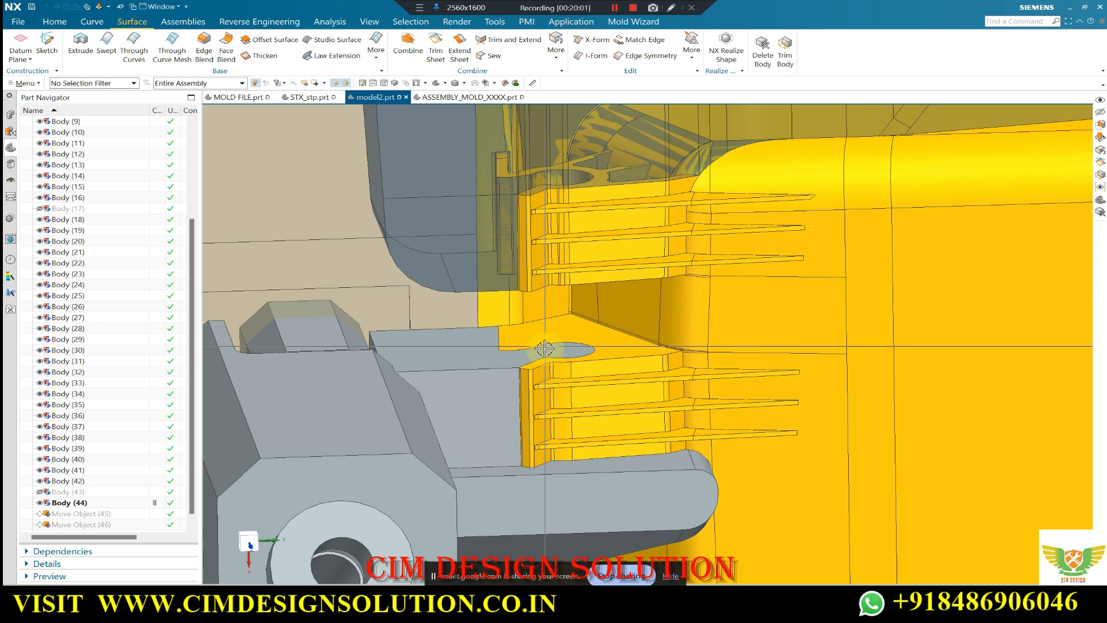
scroll(547, 348, down, 1)
scroll(605, 437, up, 1)
scroll(647, 337, down, 1)
scroll(657, 340, up, 1)
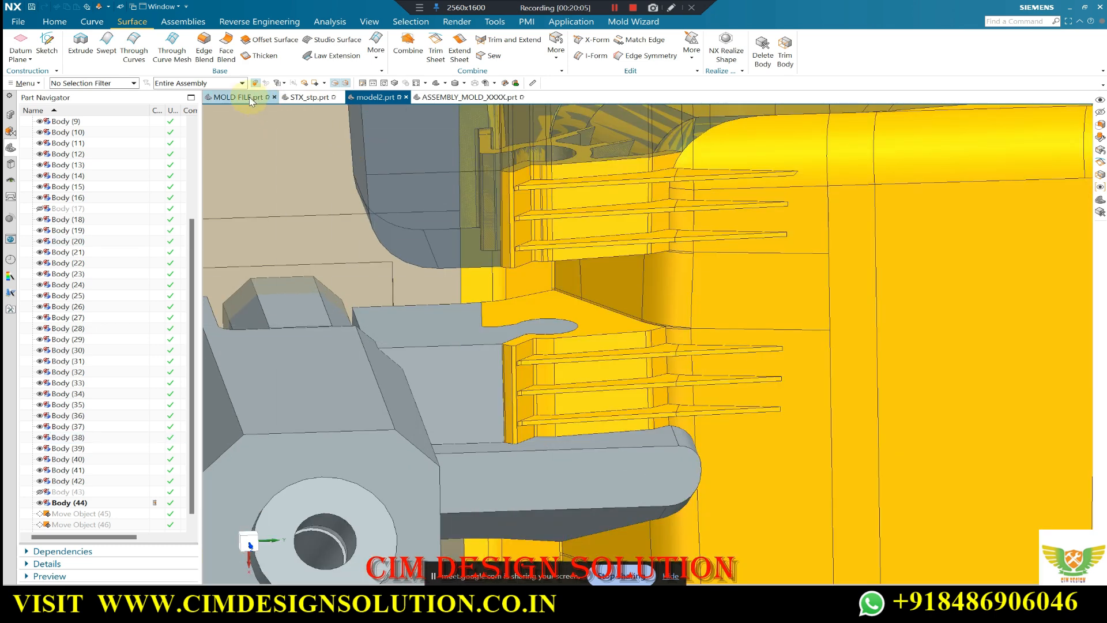
Reopen Offset Surface (224) in MOLD FILE.prt and examine the hinge hook for undercut faces not yet included.
click(250, 99)
middle_drag(386, 227, 590, 126)
scroll(504, 284, down, 1)
scroll(585, 135, up, 5)
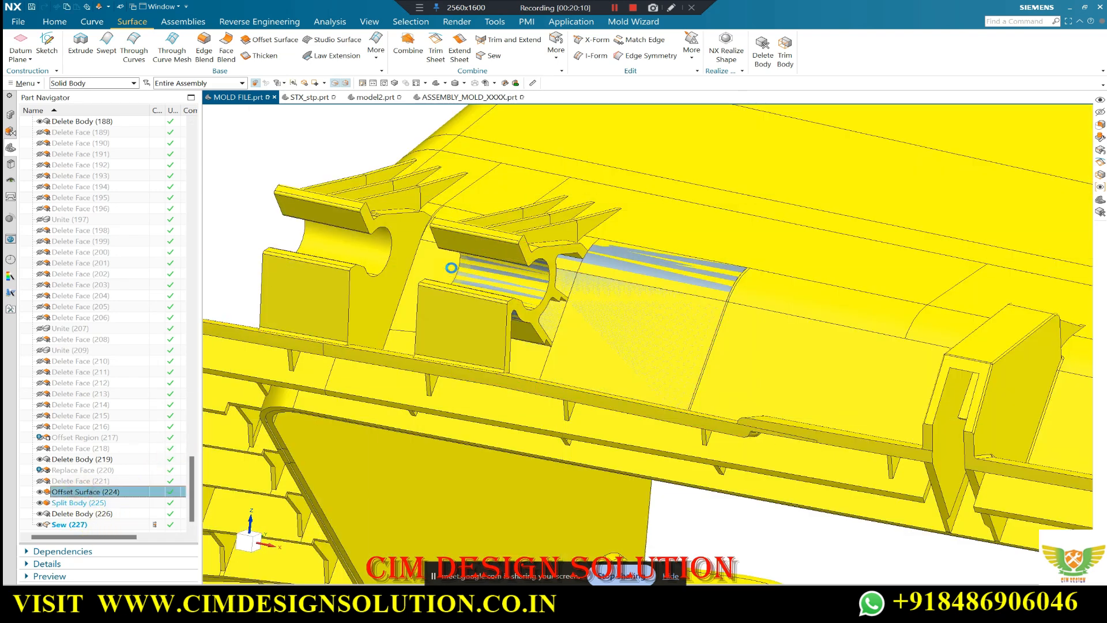
scroll(527, 254, up, 3)
scroll(546, 300, down, 5)
middle_drag(546, 300, 750, 317)
scroll(527, 228, up, 5)
scroll(776, 316, down, 4)
scroll(777, 315, down, 4)
Add the remaining inner and lip faces of the hinge hook's upper jaw to the offset surface and accept the edit.
middle_drag(680, 326, 570, 167)
middle_drag(600, 231, 641, 302)
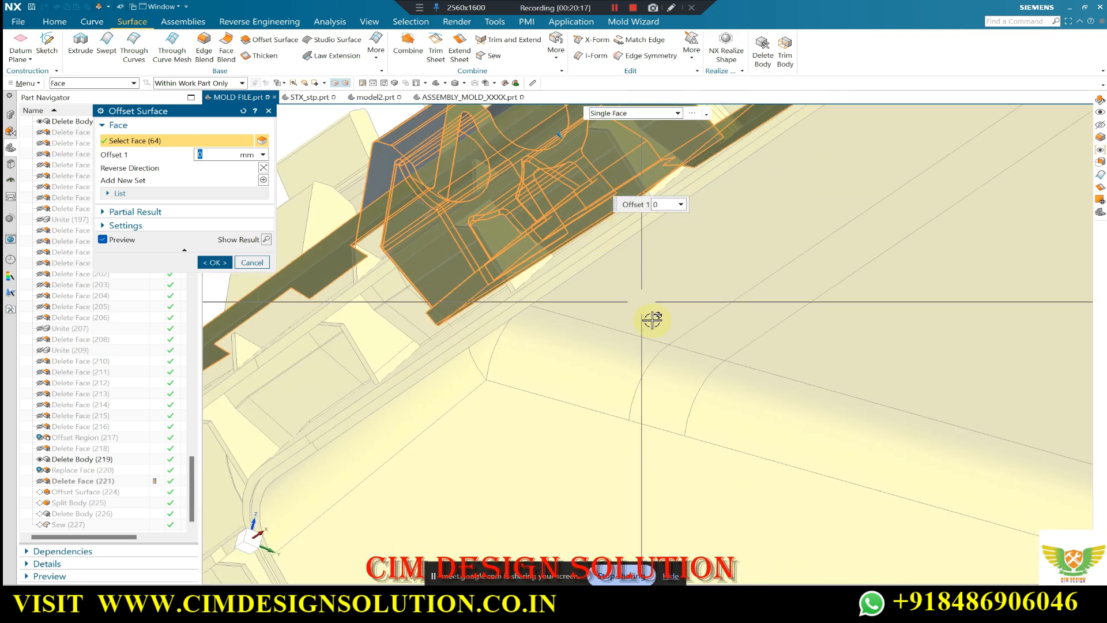
scroll(653, 320, down, 4)
scroll(608, 205, up, 8)
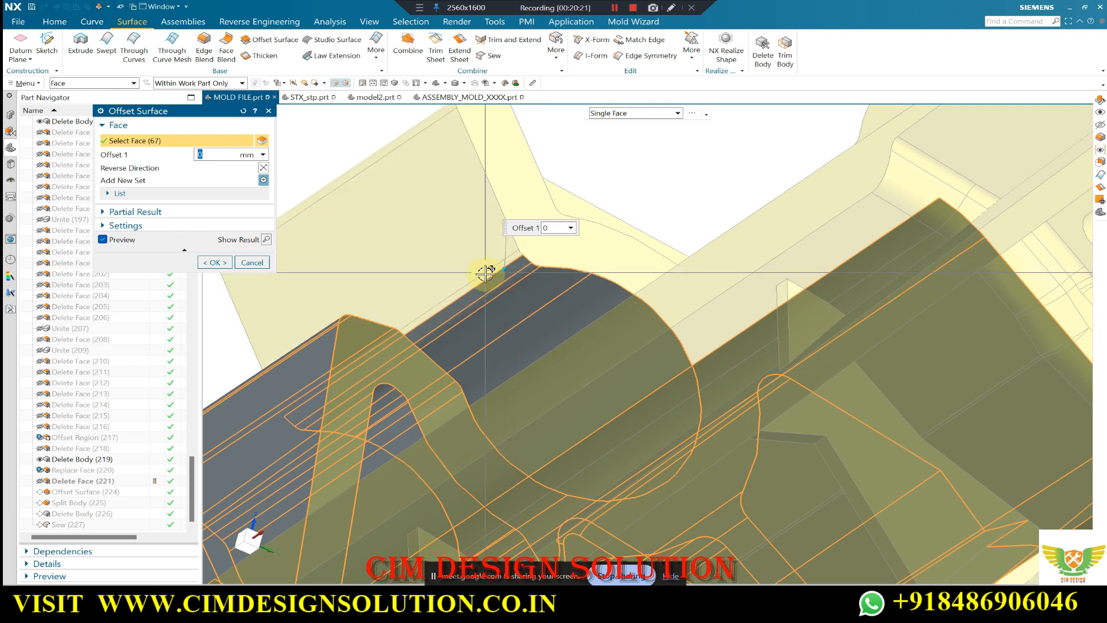
click(425, 220)
scroll(447, 217, down, 2)
scroll(461, 153, up, 1)
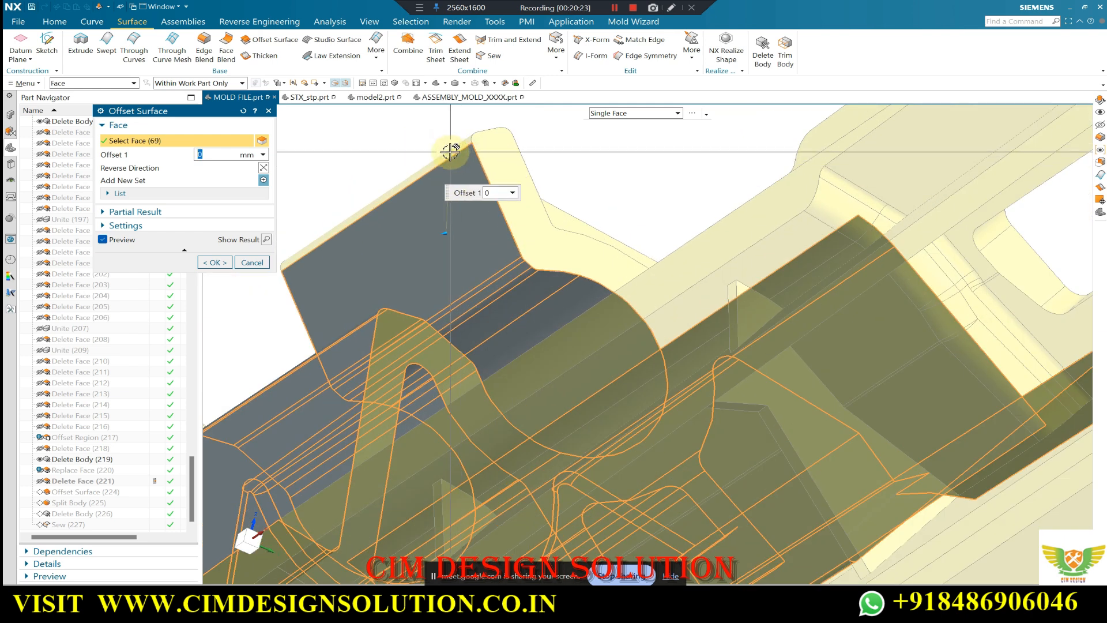
click(206, 263)
scroll(487, 210, down, 5)
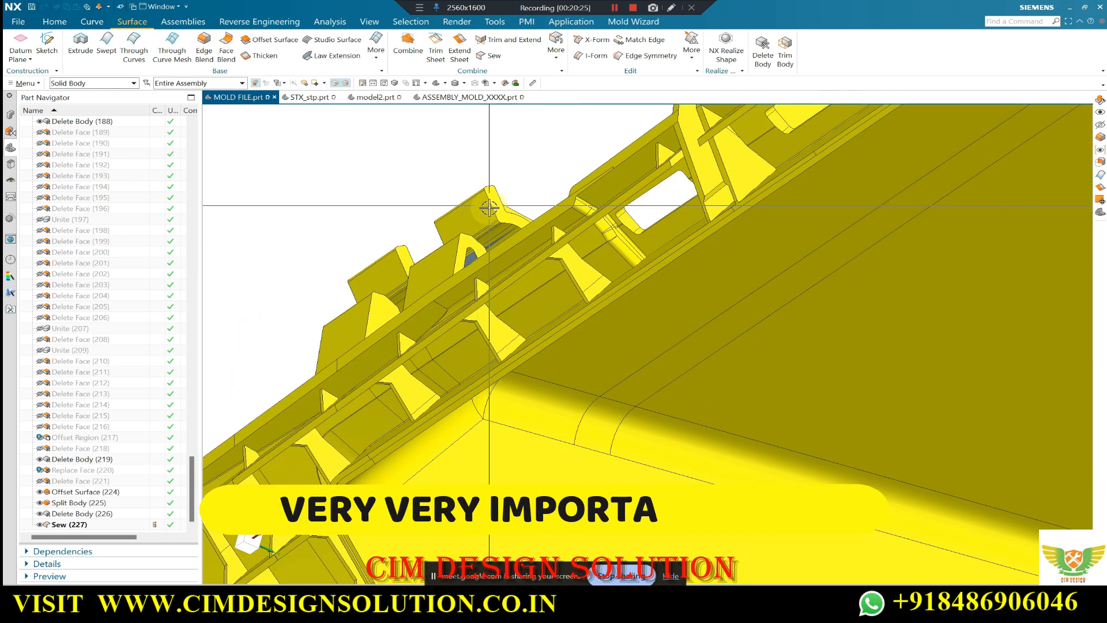
Hide the glove box part and inspect the extended undercut surface around the hinge hook and floor strip.
middle_drag(489, 207, 529, 276)
click(686, 261)
key(ctrl+b)
mouse_move(650, 277)
middle_down()
mouse_move(663, 260)
mouse_move(635, 271)
middle_up()
middle_drag(475, 301, 565, 397)
scroll(595, 400, up, 8)
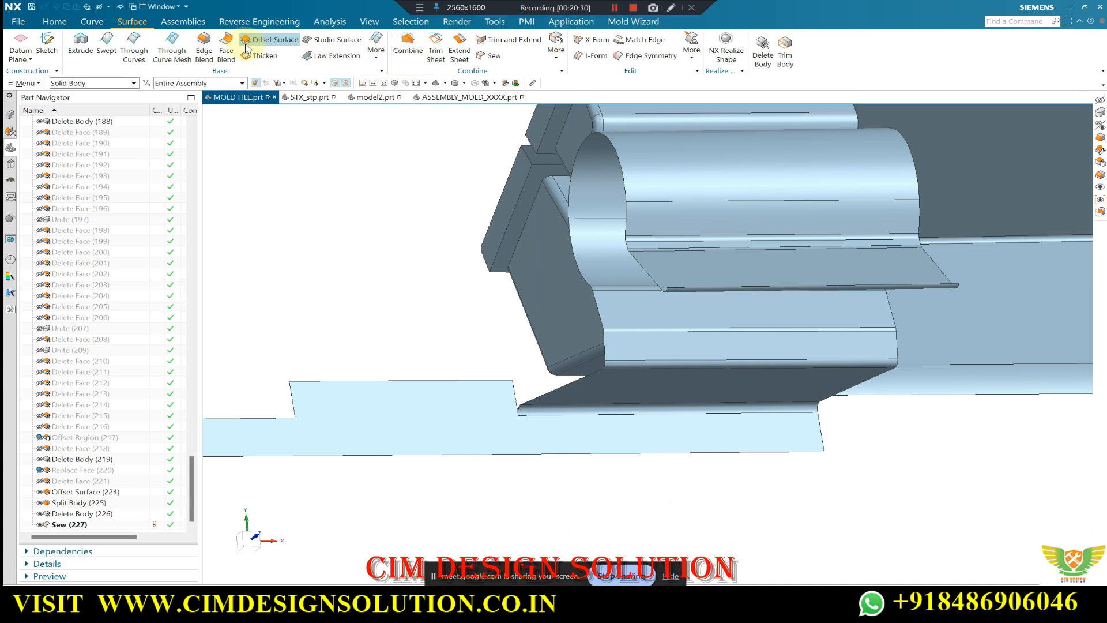
Trim the undercut sheet with a new plane through the floor strip's inner corner, removing the strip portion beyond the hinge hook.
click(65, 24)
click(453, 407)
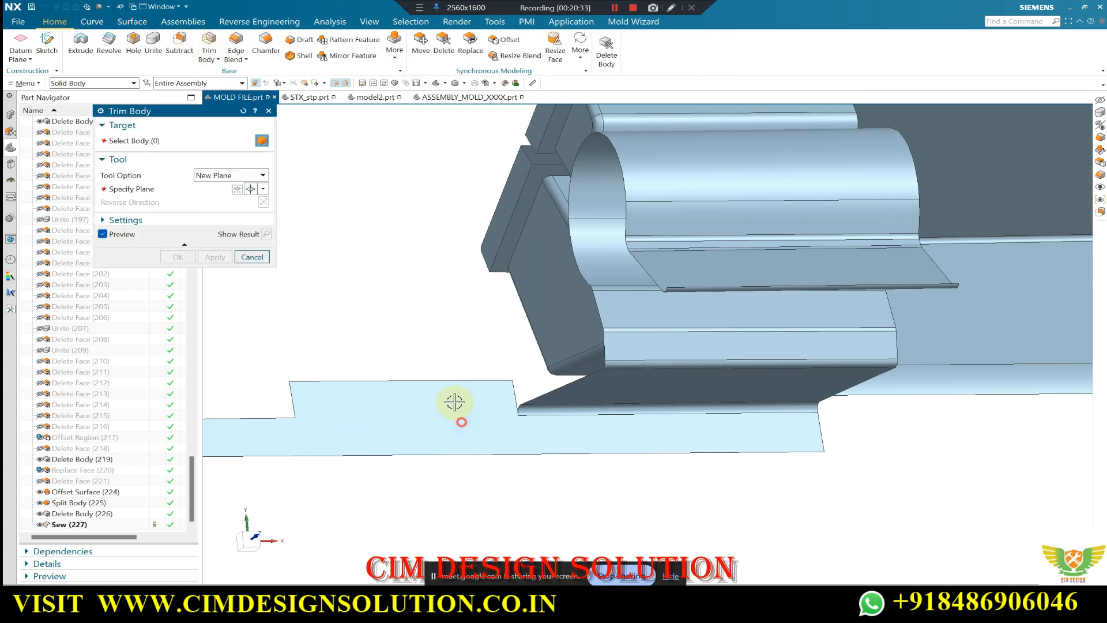
scroll(512, 413, up, 2)
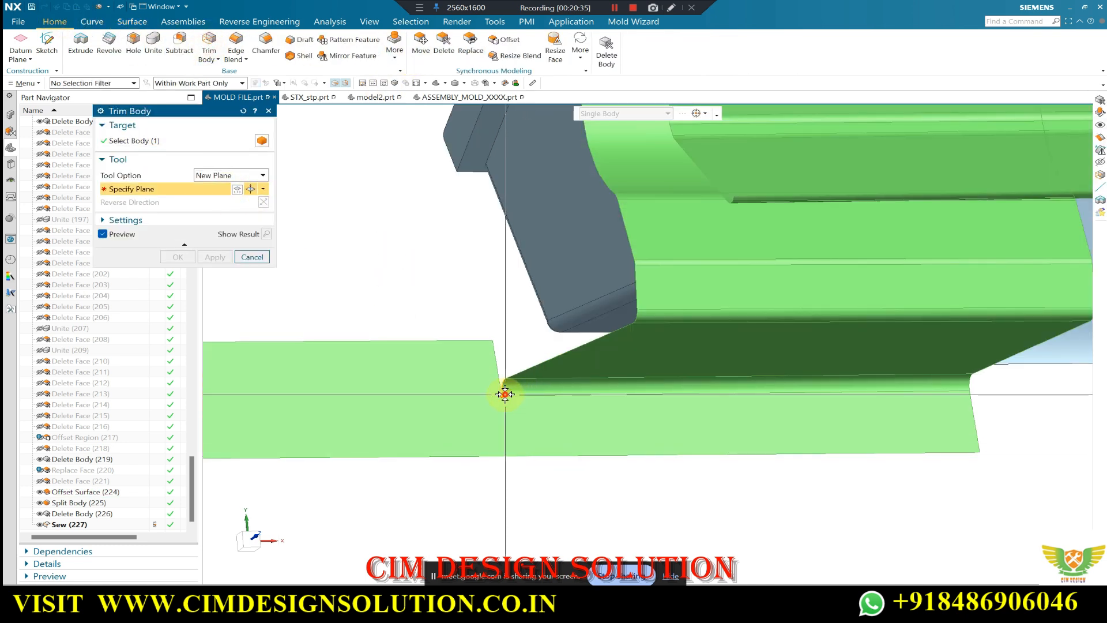
click(506, 395)
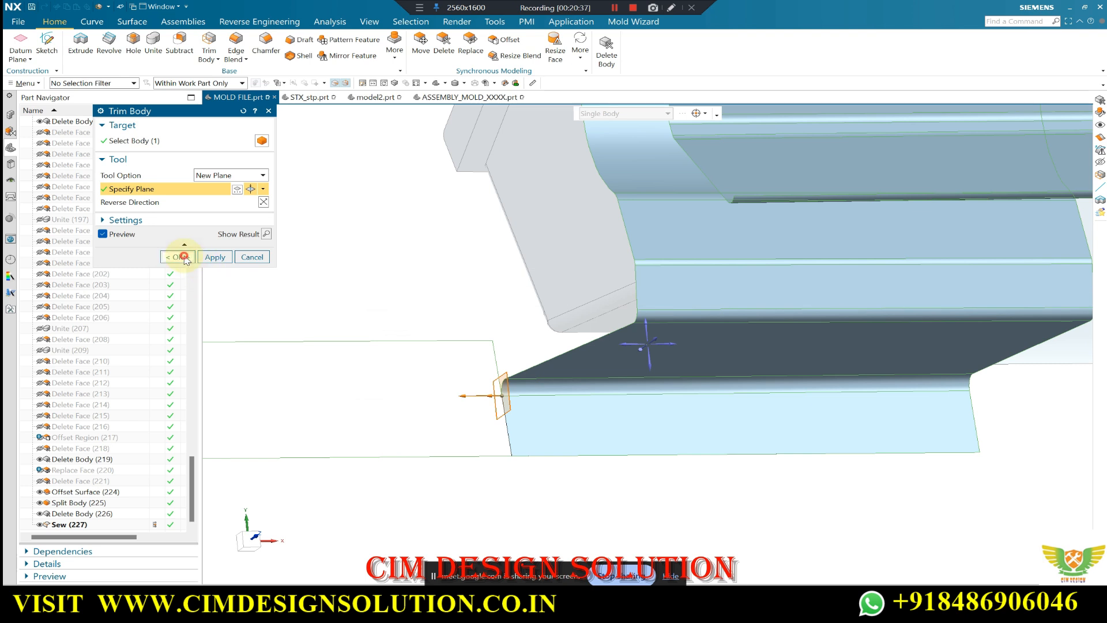
click(184, 257)
middle_drag(507, 334, 853, 277)
scroll(756, 234, up, 3)
middle_drag(557, 218, 420, 193)
scroll(453, 195, up, 3)
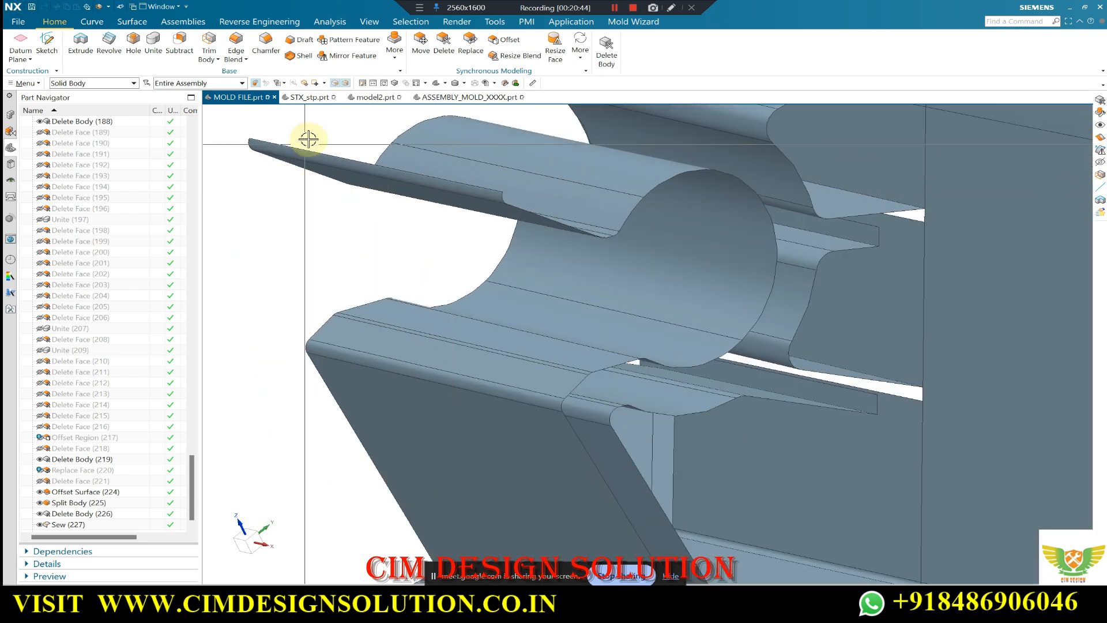
scroll(346, 130, down, 2)
key(x)
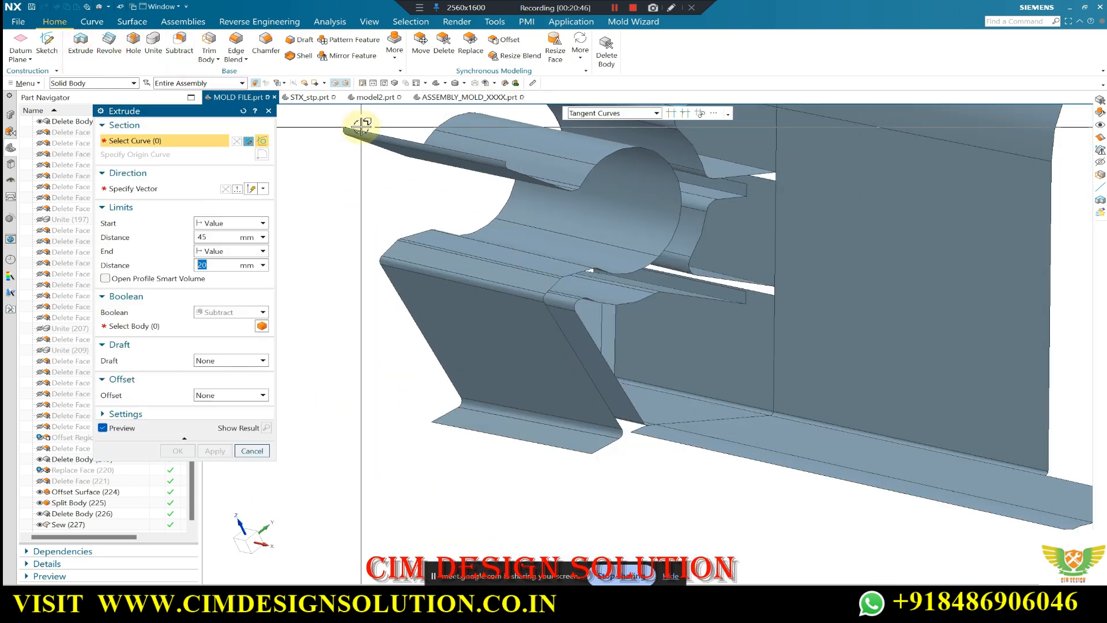
click(203, 189)
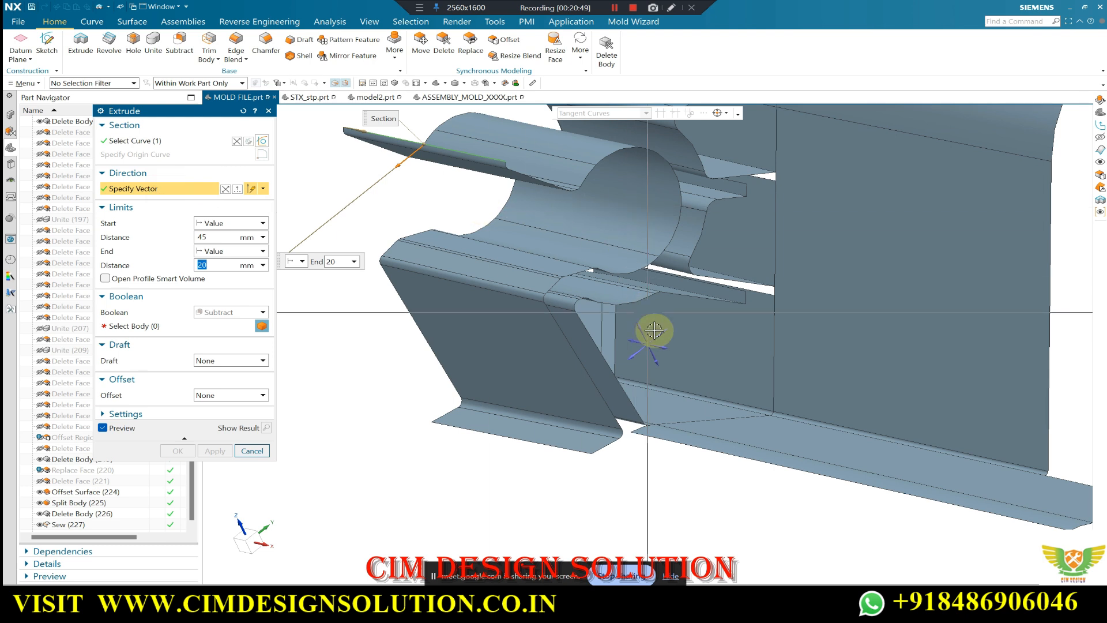
click(631, 359)
click(209, 312)
click(213, 338)
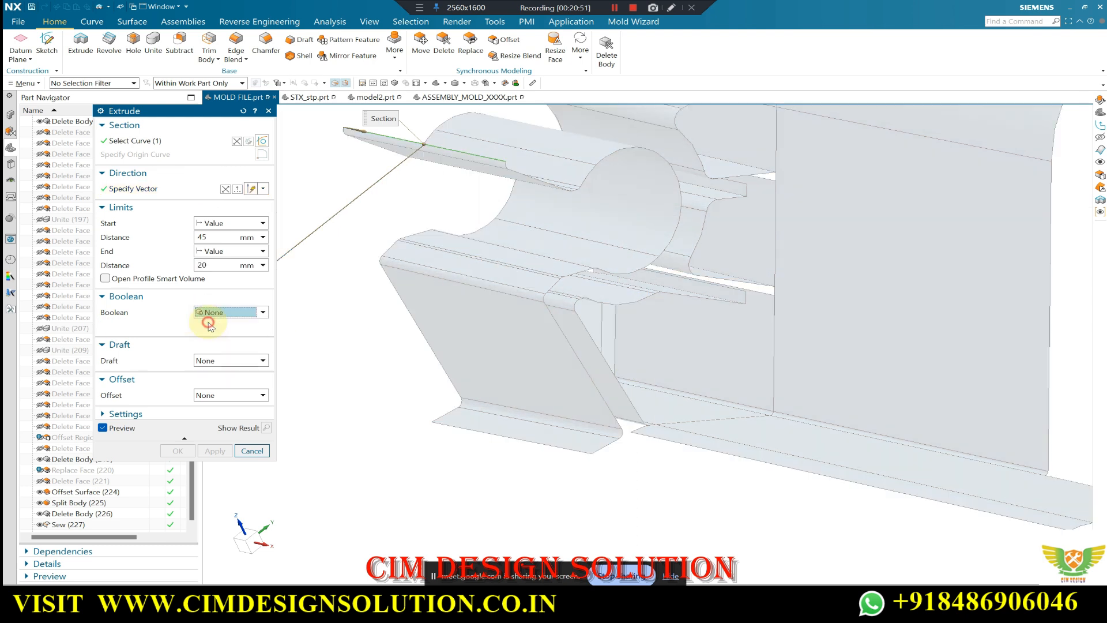
click(215, 262)
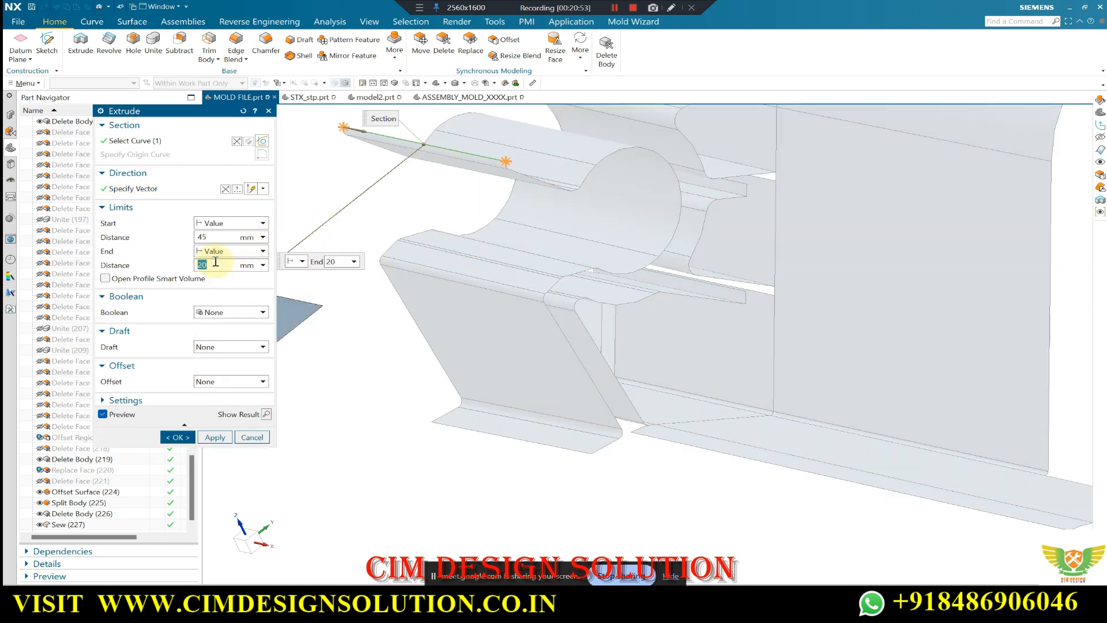
text(0)
key(Return)
scroll(395, 222, down, 1)
scroll(398, 117, up, 3)
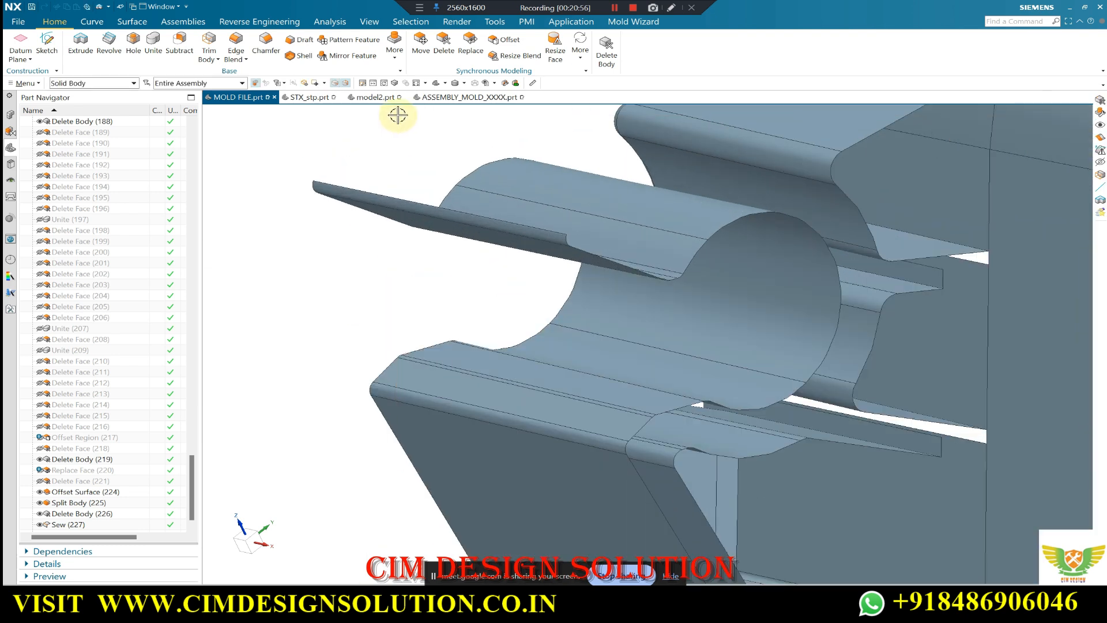
Create a single isocline curve at 0° to the Z axis on the rounded edge face of the hook's upper lip.
click(82, 21)
click(488, 52)
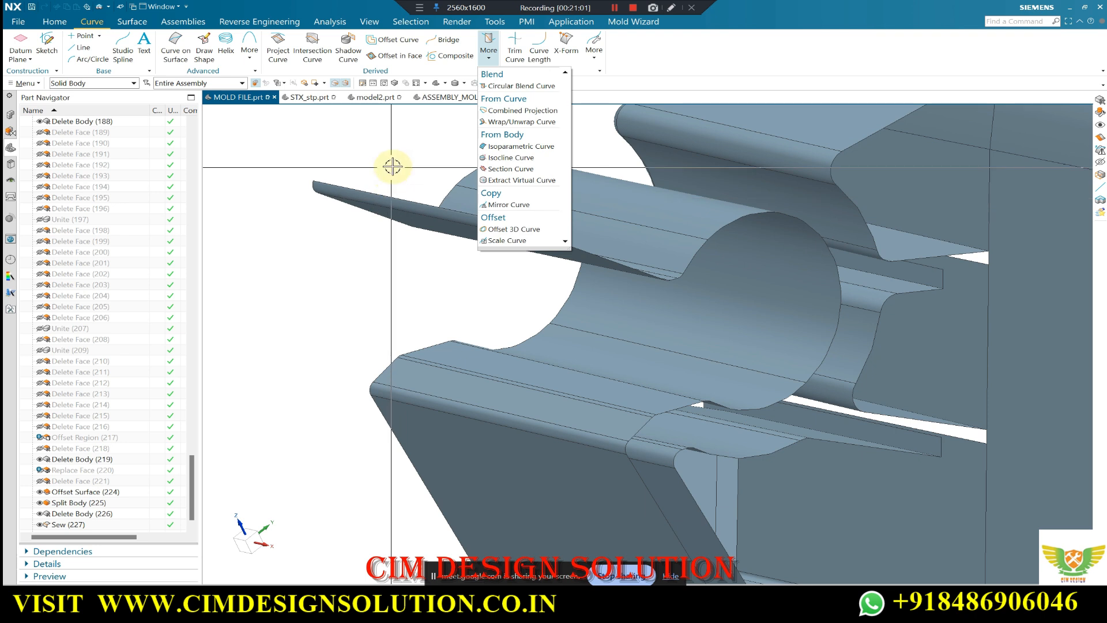
click(536, 157)
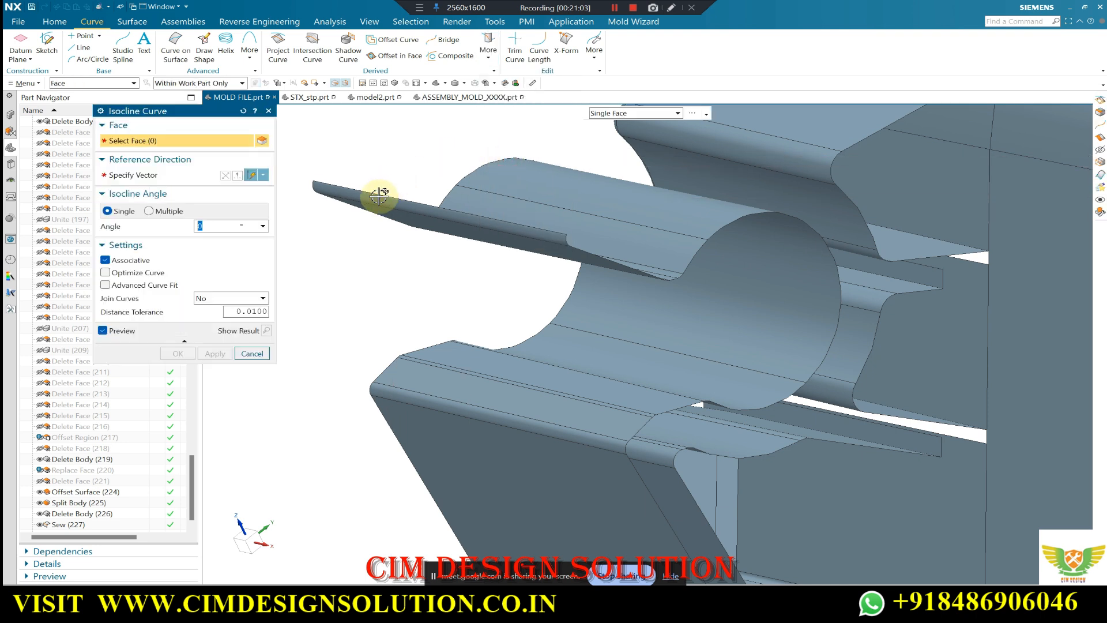
click(137, 174)
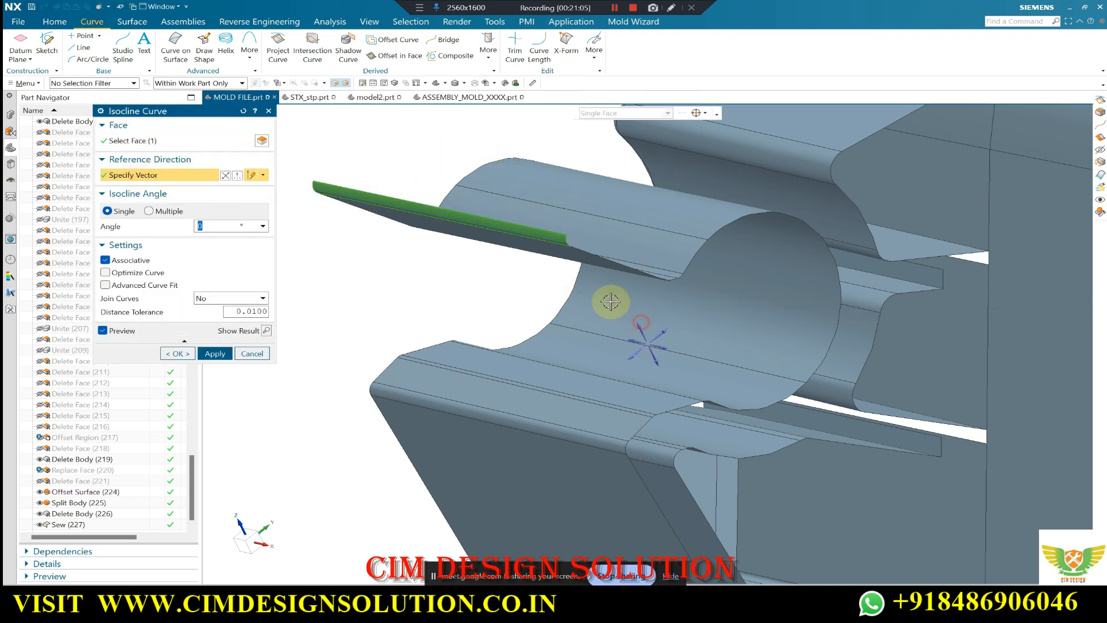
scroll(323, 199, up, 6)
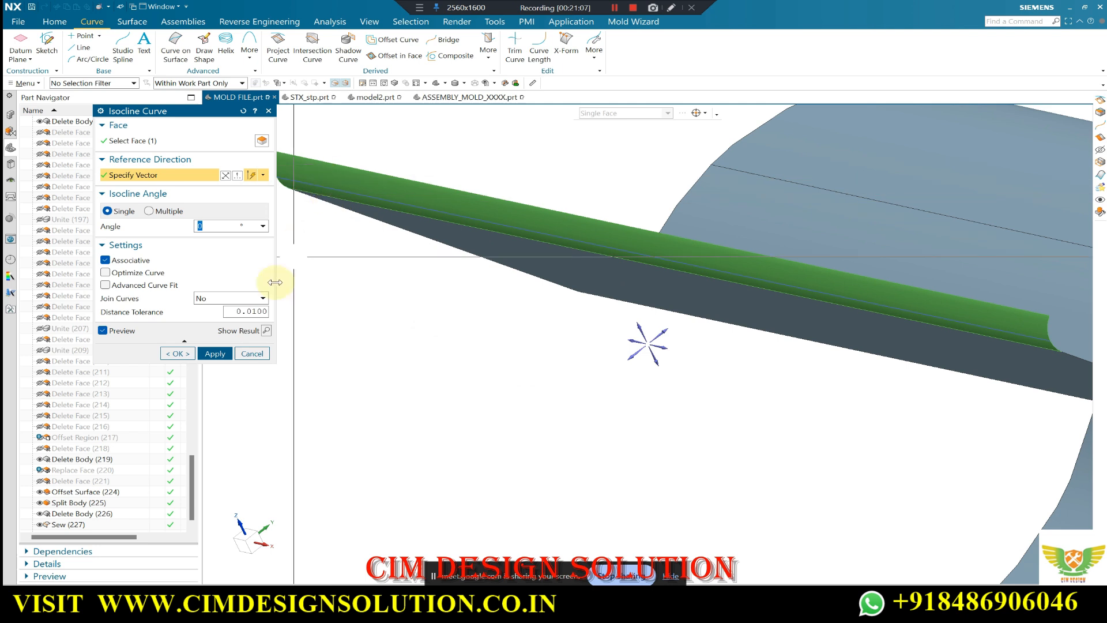
click(177, 354)
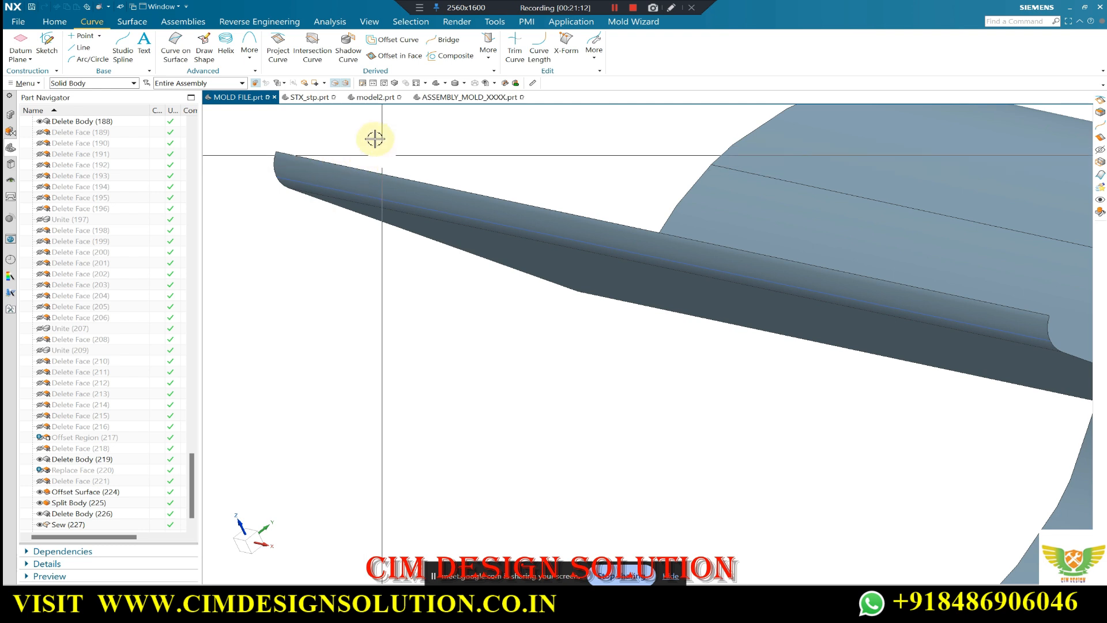
Unsew the rounded edge face of the hook's upper lip from the undercut sheet.
click(135, 23)
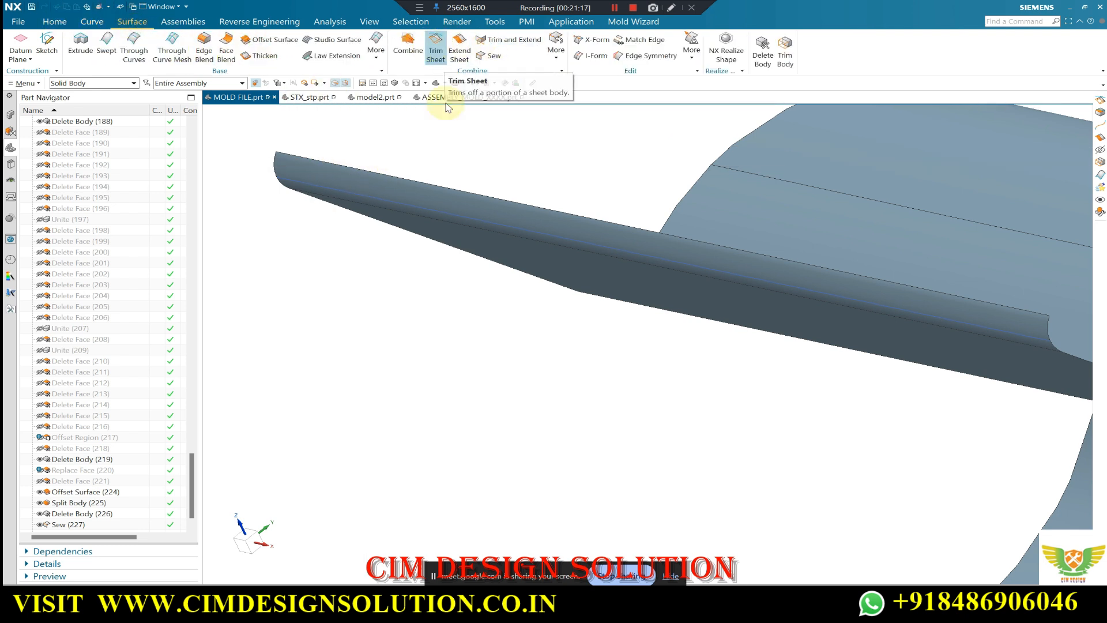
click(565, 61)
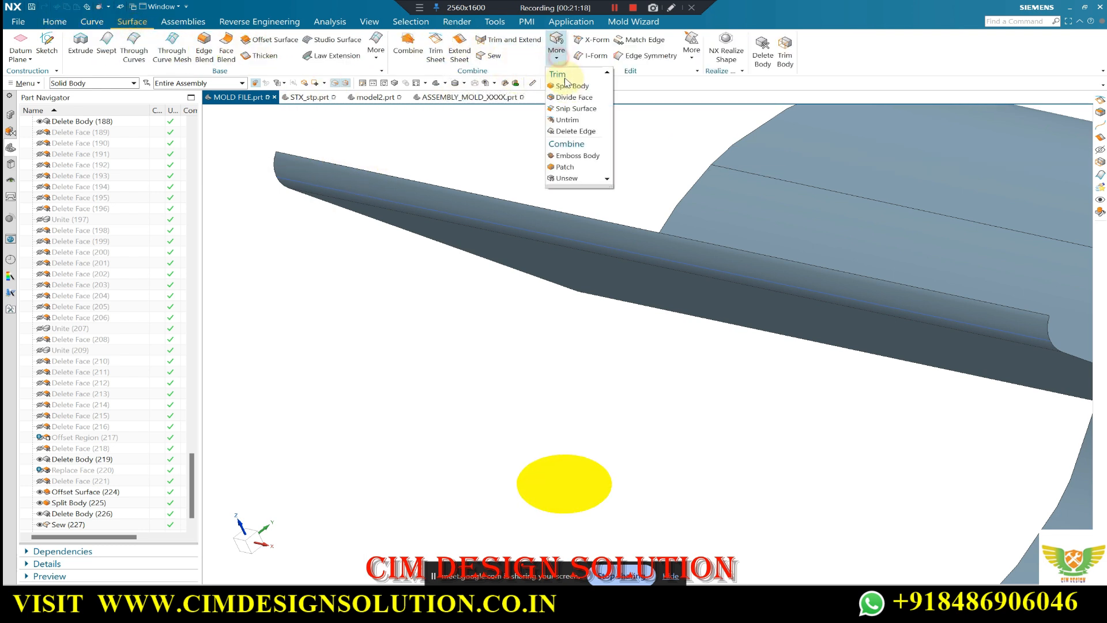
click(571, 176)
key(Escape)
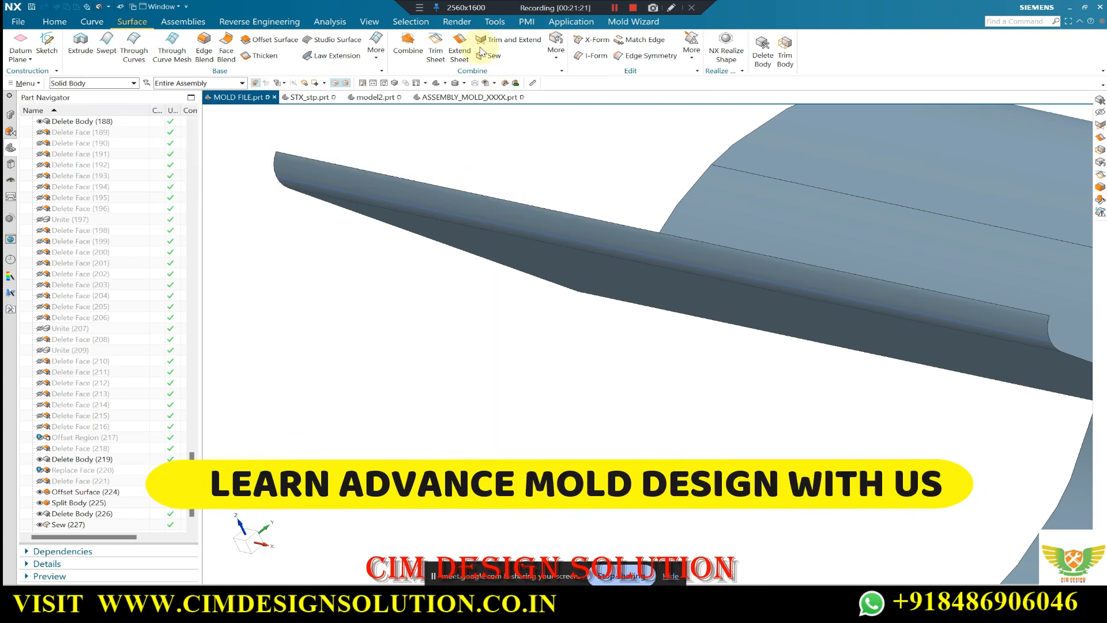
Trim the unsewn rounded lip face along the isocline curve, projecting normal to the face.
click(436, 51)
click(380, 179)
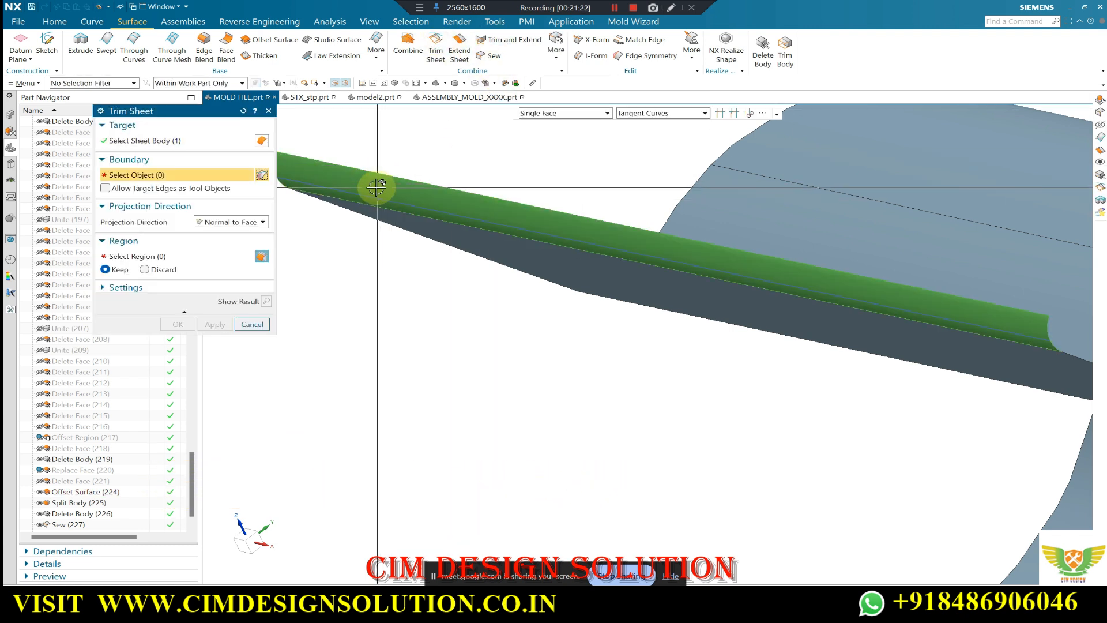
click(372, 198)
middle_click(354, 201)
key(Escape)
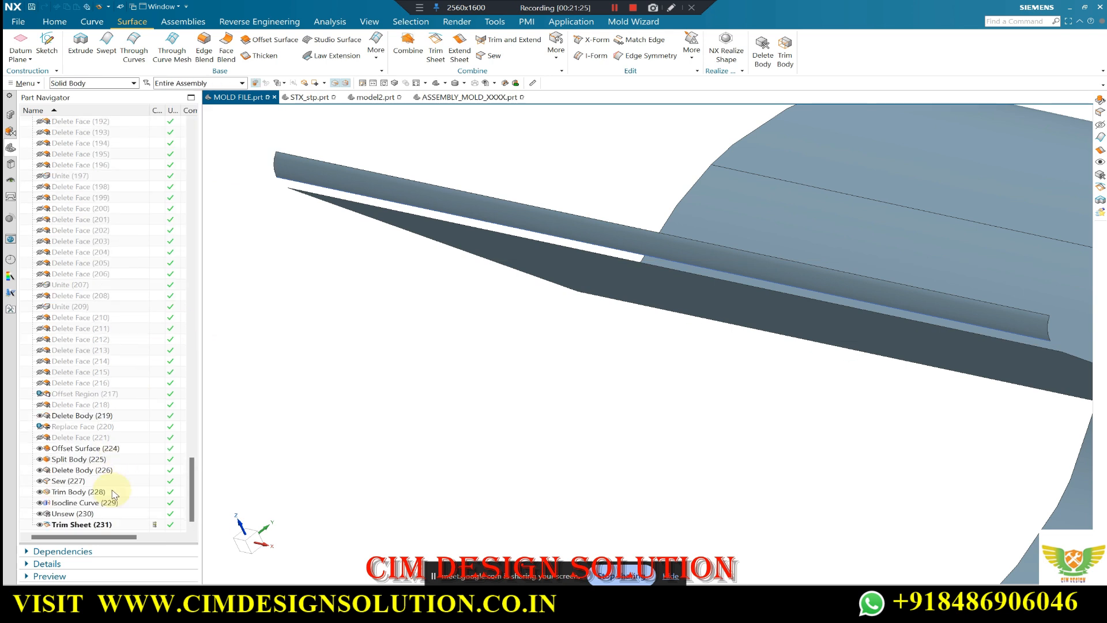
Edit Trim Sheet (231) and change its region option to Discard so the opposite side of the lip face remains.
double_click(106, 526)
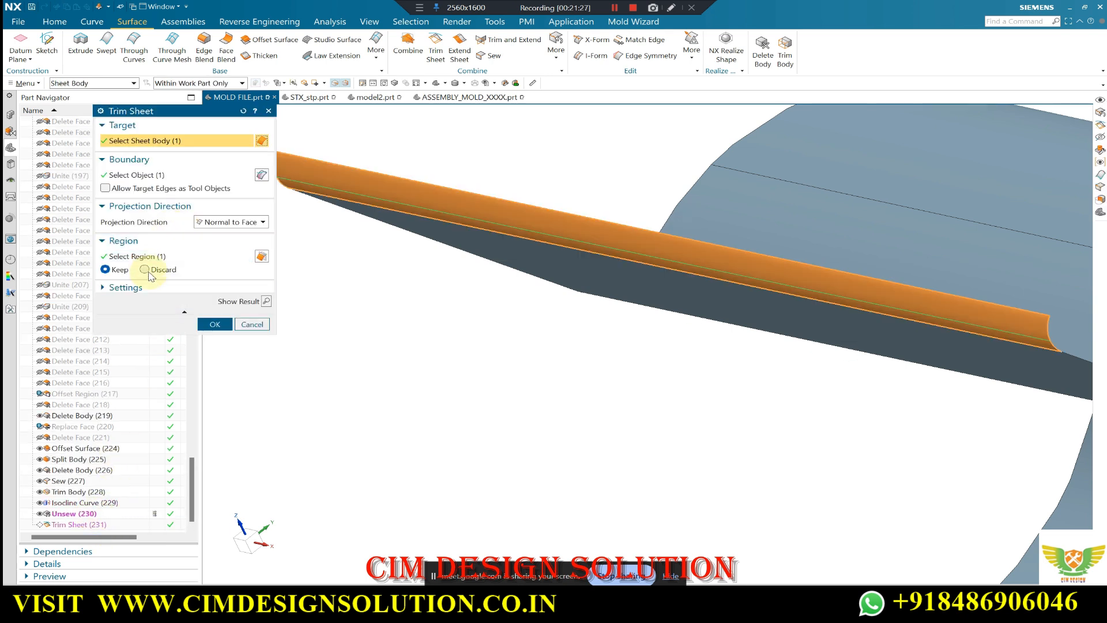
click(144, 269)
middle_click(173, 259)
Hide the isocline curve on the hook's upper lip.
middle_drag(421, 166, 505, 184)
key(ctrl+j)
scroll(415, 181, up, 3)
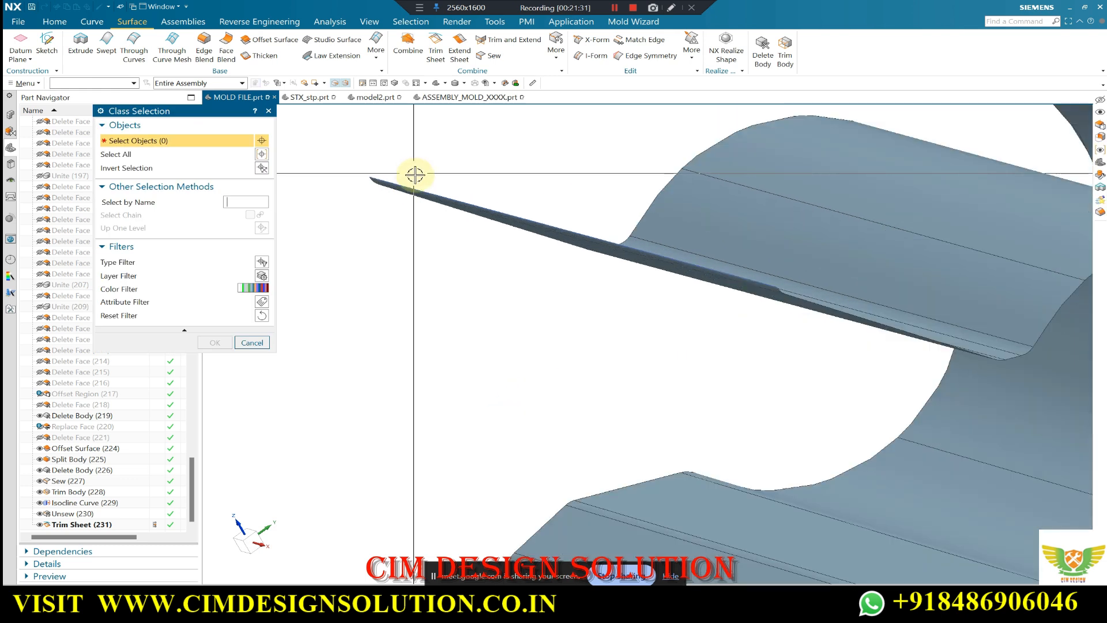
click(426, 191)
middle_click(388, 162)
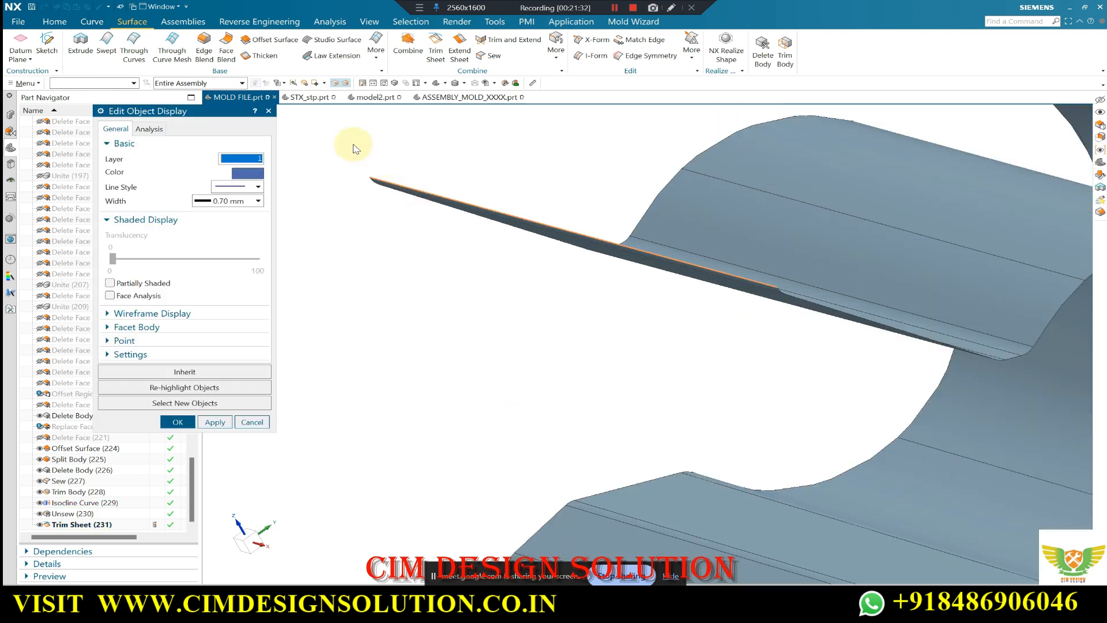
middle_click(267, 163)
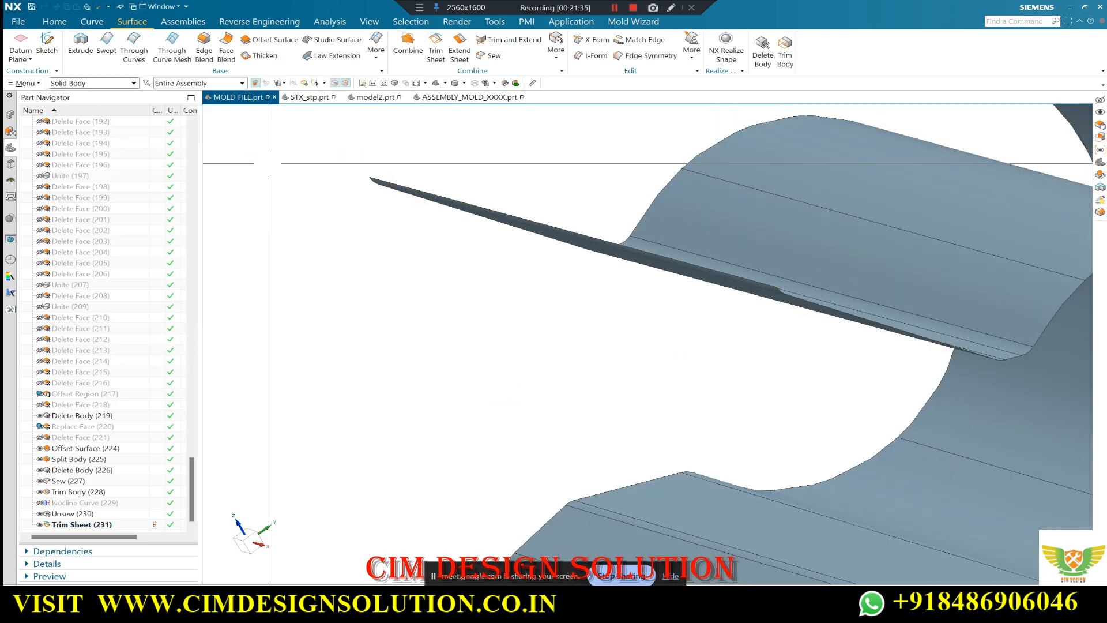
Extrude the trimmed upper lip edge outward as a sheet with start distance 20 mm, end distance 0 and no Boolean.
key(x)
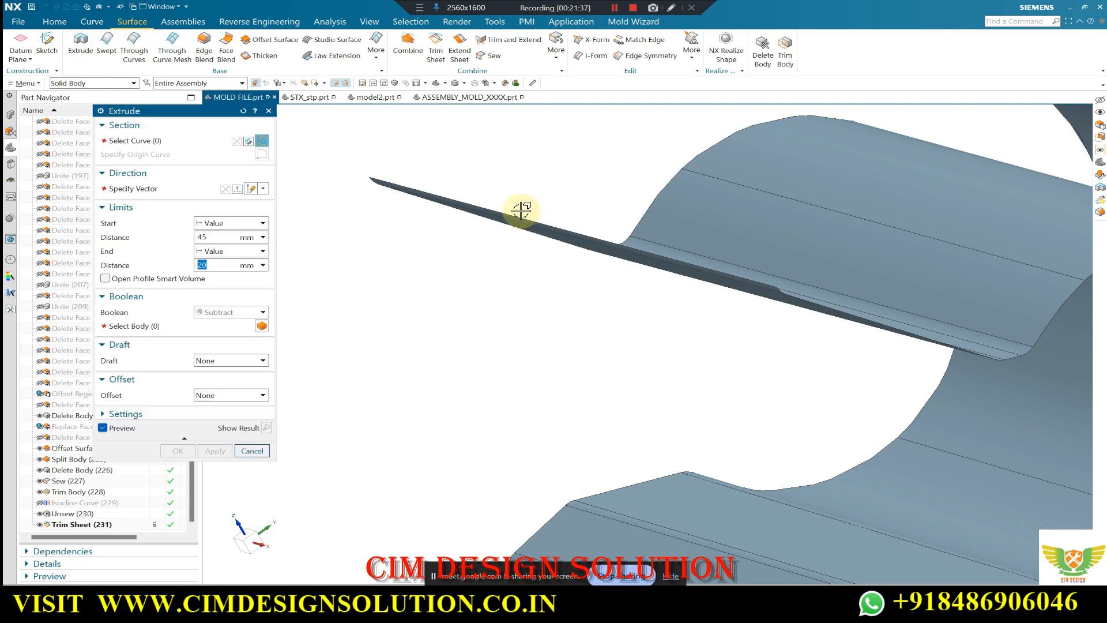
click(511, 215)
middle_drag(610, 180, 267, 267)
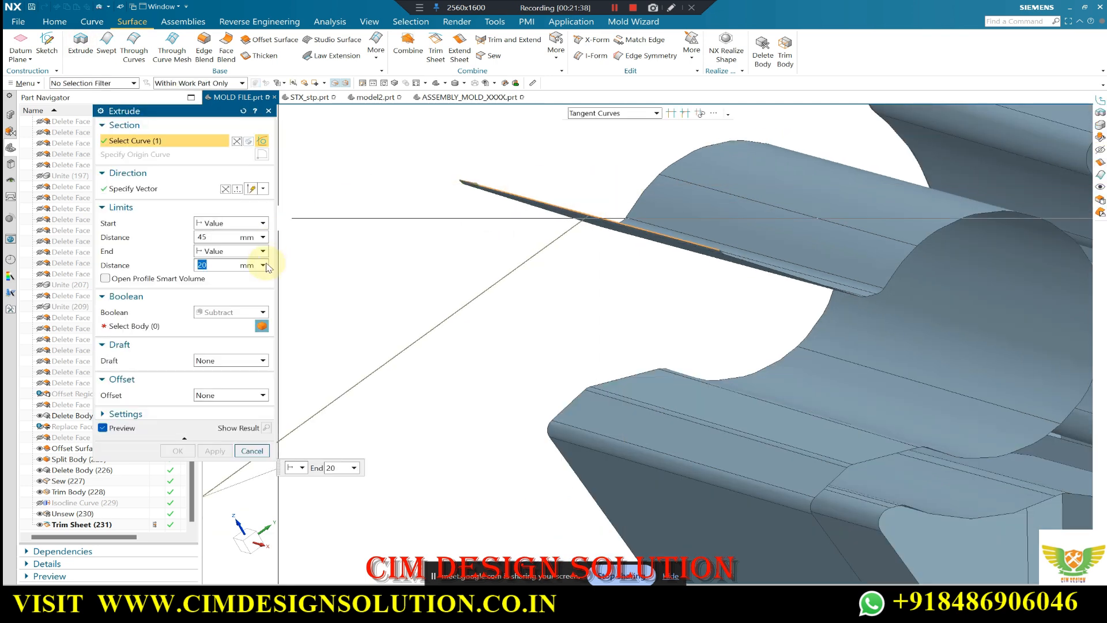
click(219, 326)
drag(217, 265, 172, 266)
text(0)
drag(217, 237, 198, 238)
text(20)
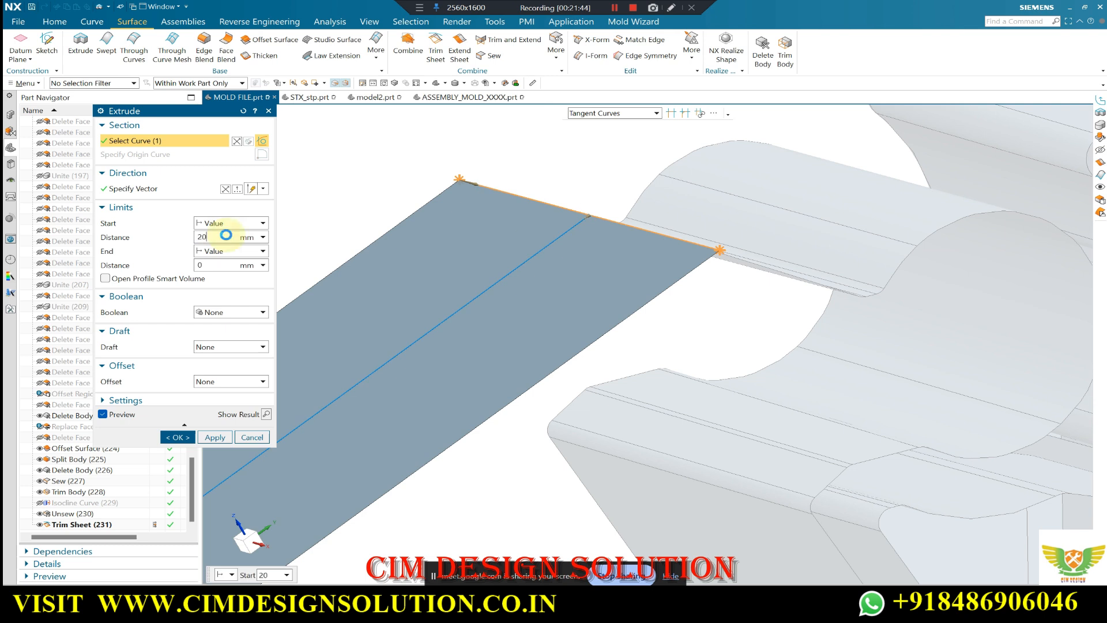
key(Return)
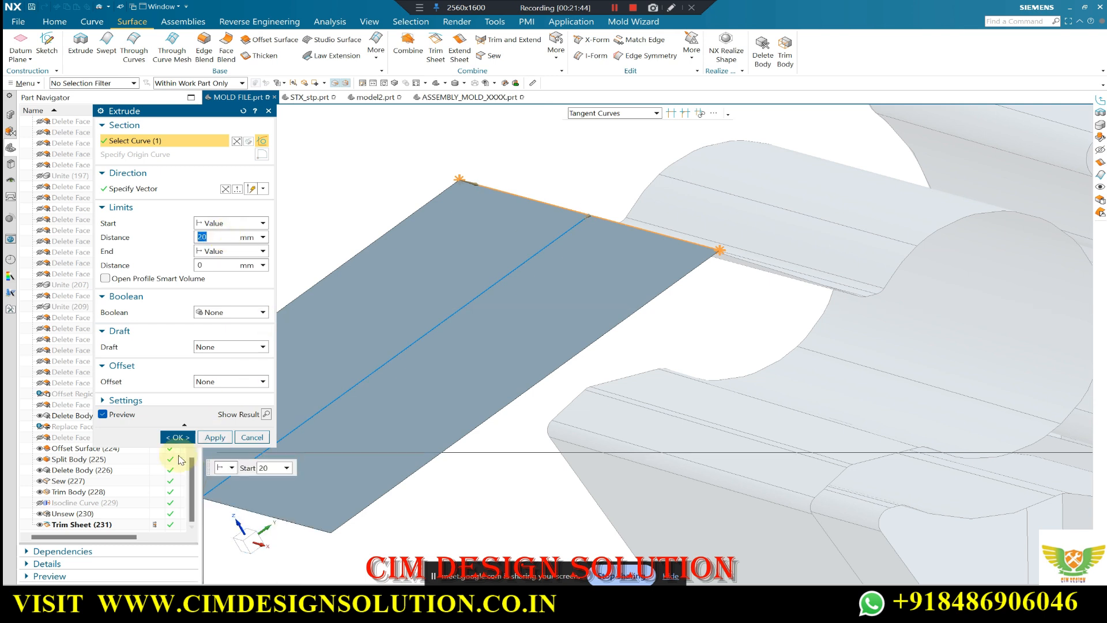
click(214, 437)
Edit Extrude (232) to also include the outer edge of the small floor strip below the hook.
middle_drag(684, 218, 644, 171)
key(F8)
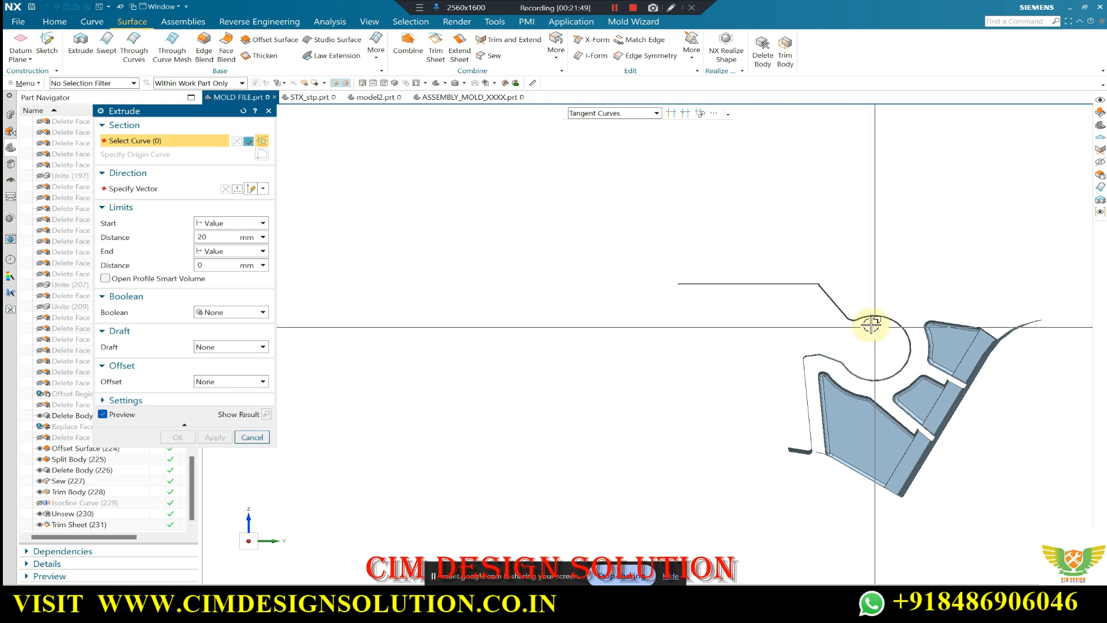
scroll(873, 323, up, 1)
scroll(504, 262, down, 1)
middle_drag(632, 279, 303, 377)
click(252, 437)
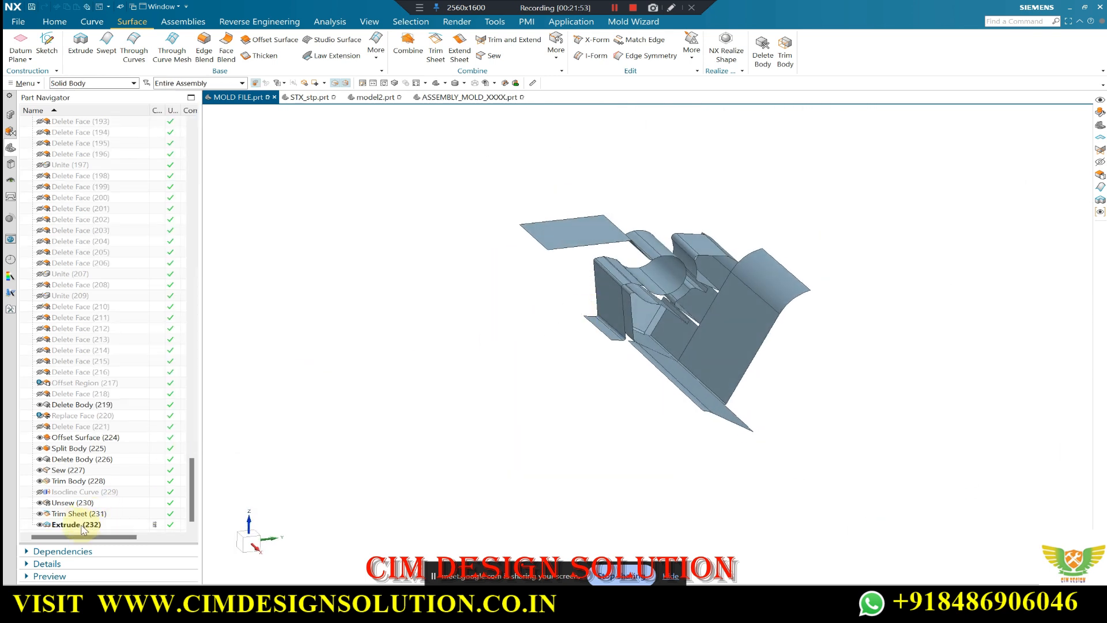
double_click(76, 524)
click(594, 322)
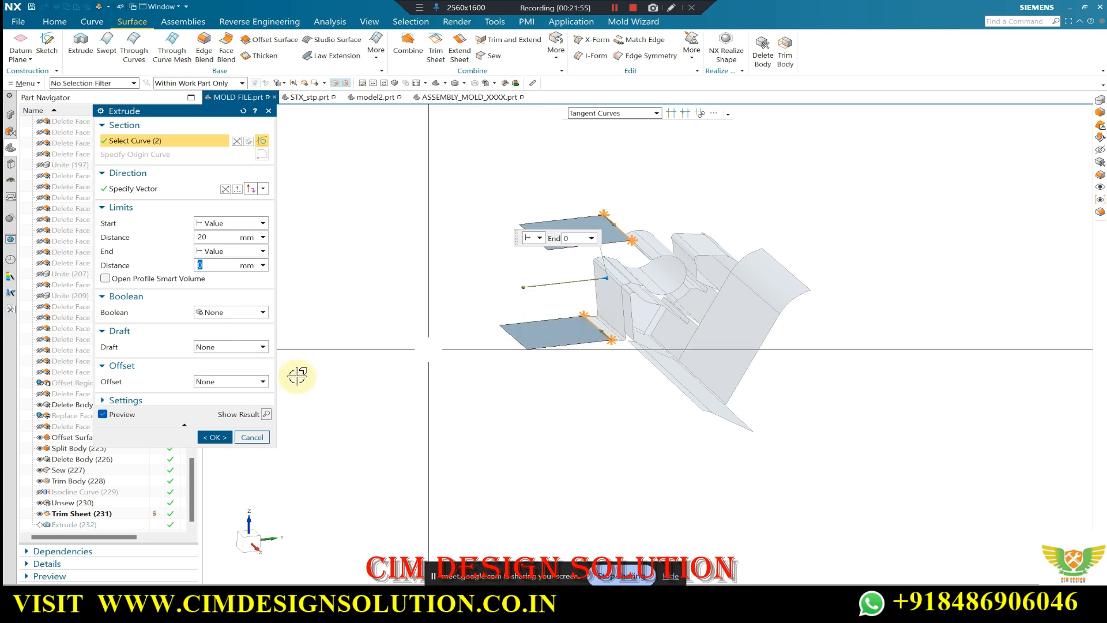
click(219, 437)
Finish the extrude edit and trim both extruded sheets with a new plane through the upper sheet's near outer corner.
middle_drag(583, 254, 466, 218)
scroll(511, 333, up, 3)
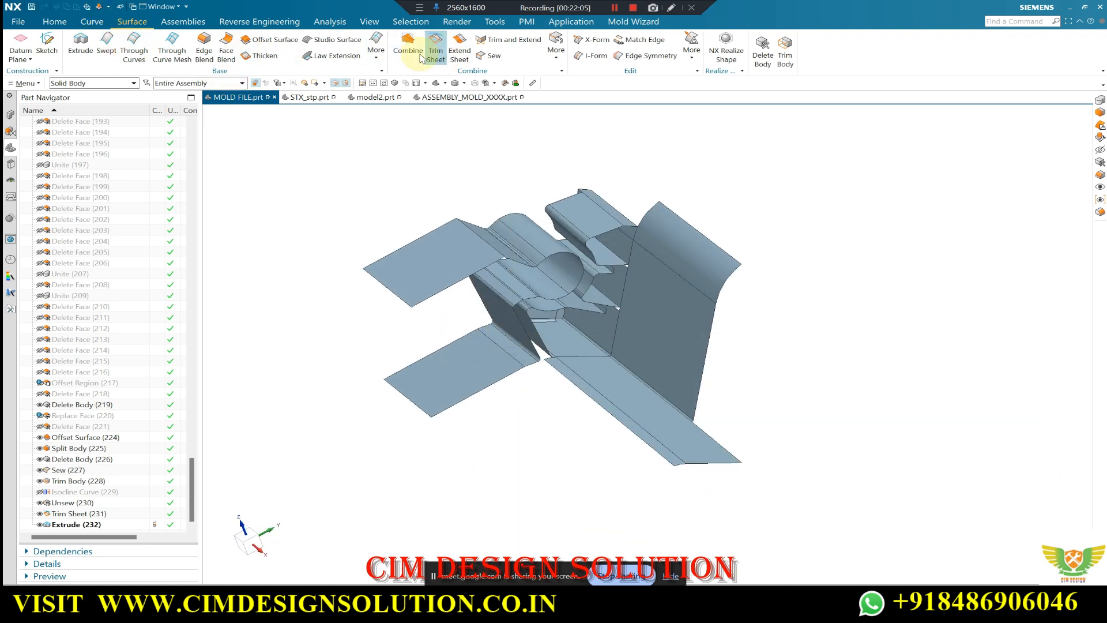
click(376, 47)
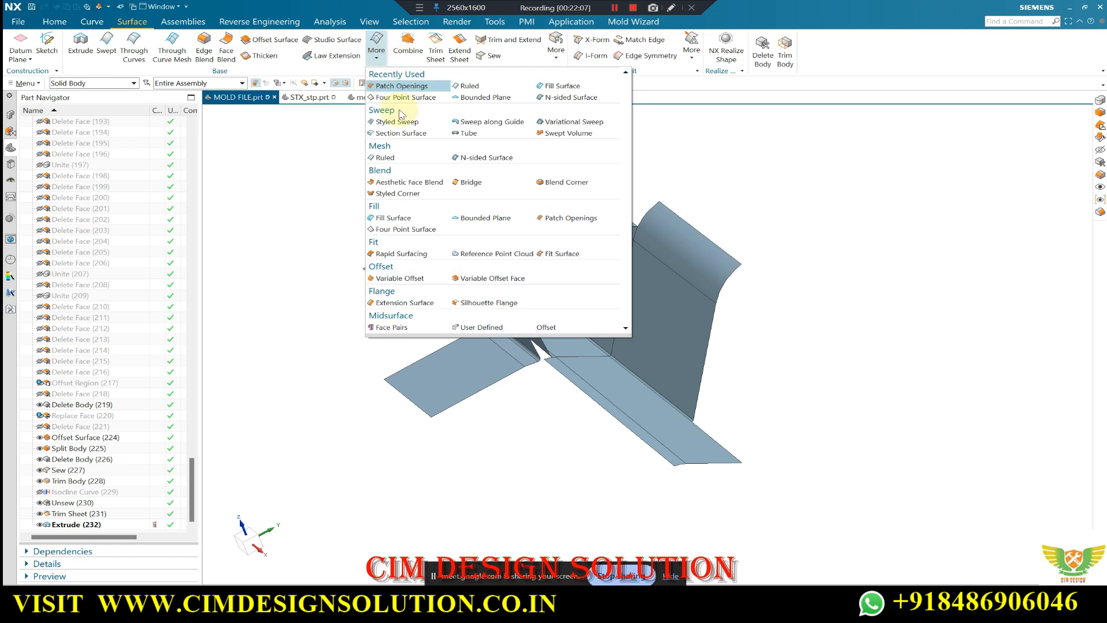
click(55, 22)
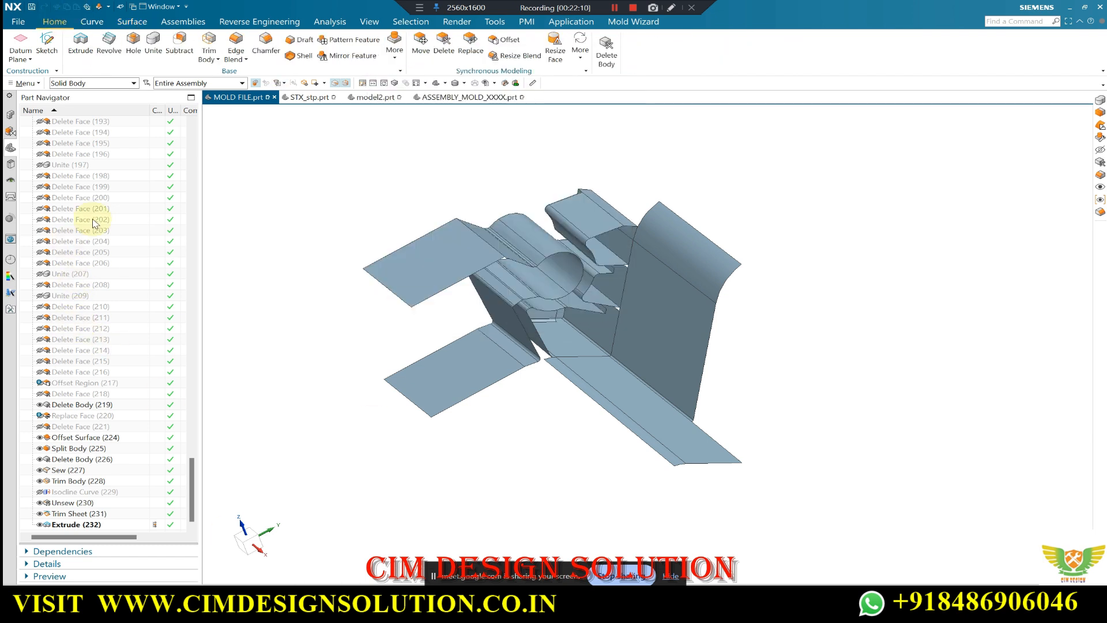
click(209, 38)
click(376, 267)
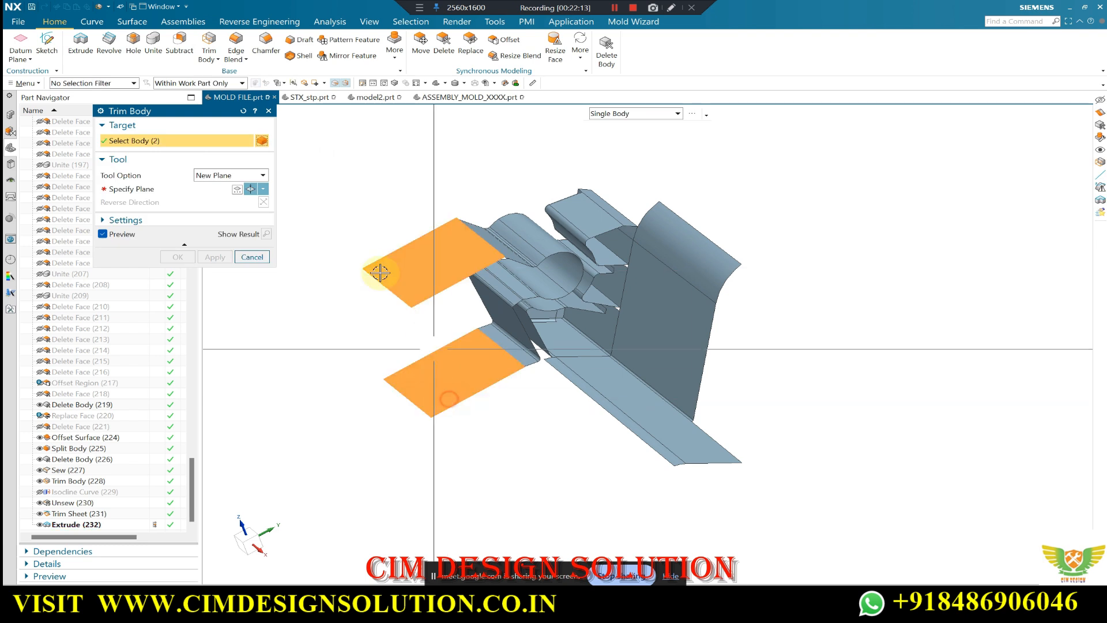
click(409, 305)
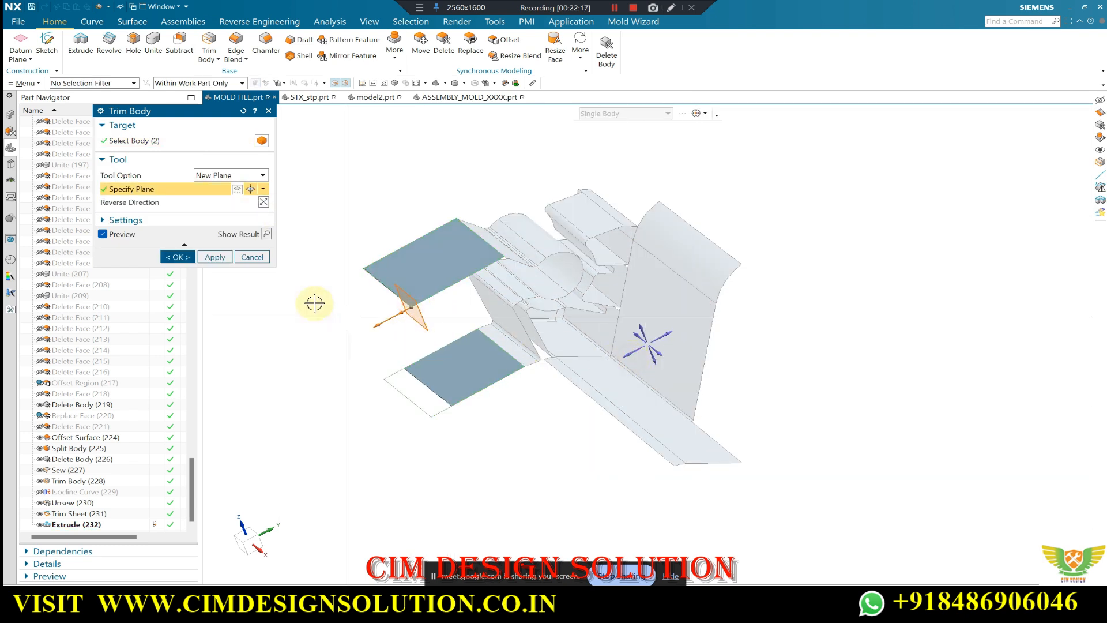
click(178, 257)
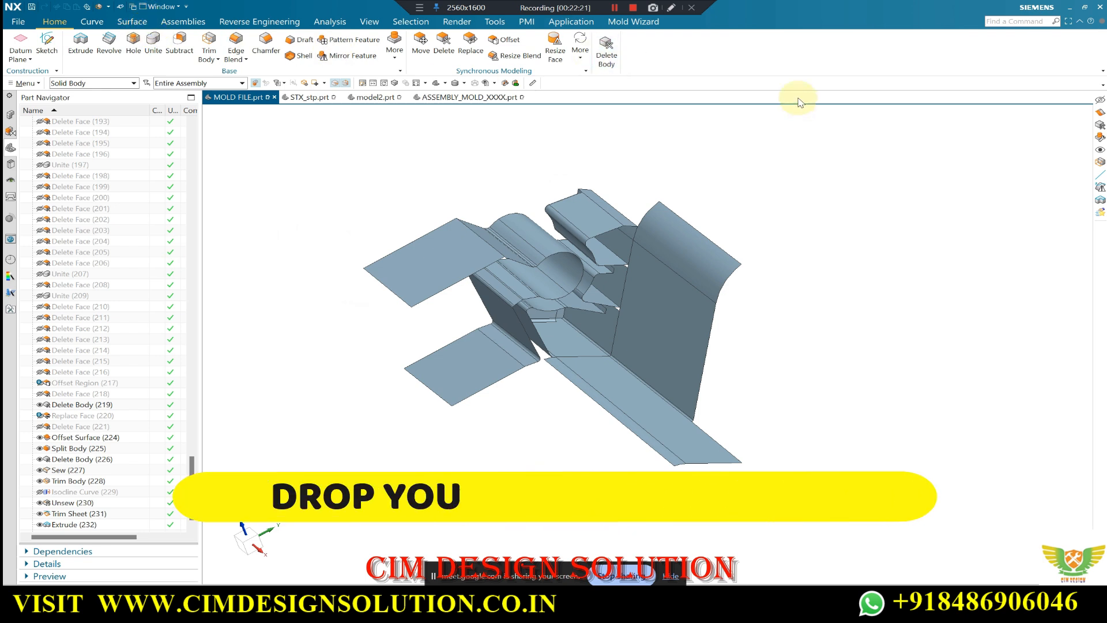
Draw a line joining the far outer corners of the upper and lower extruded sheets.
middle_drag(552, 291, 474, 329)
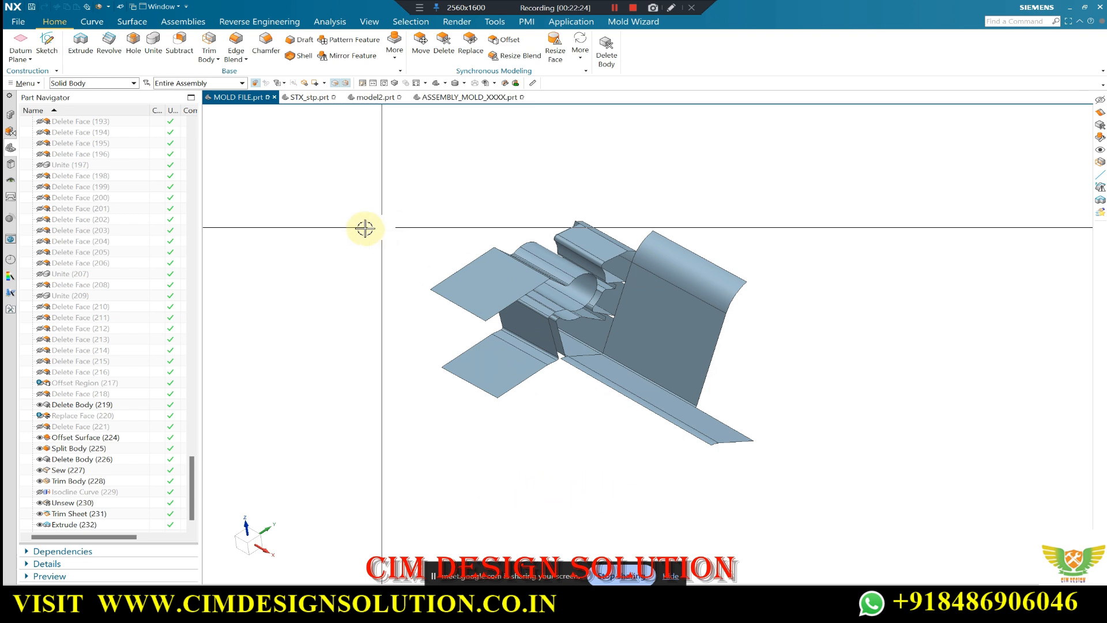
click(92, 21)
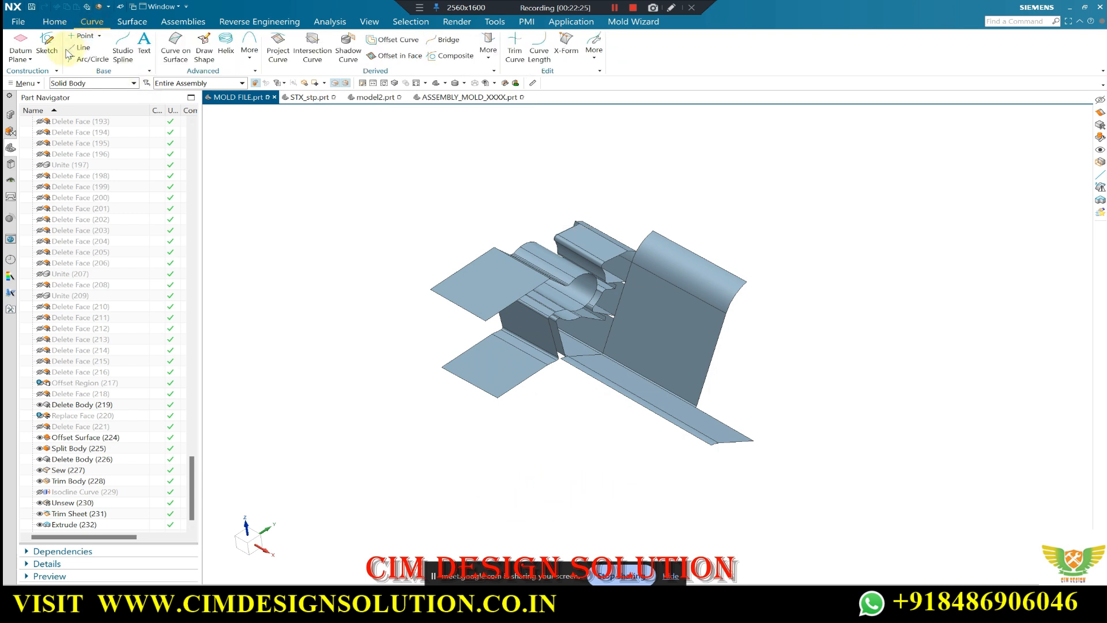
click(431, 290)
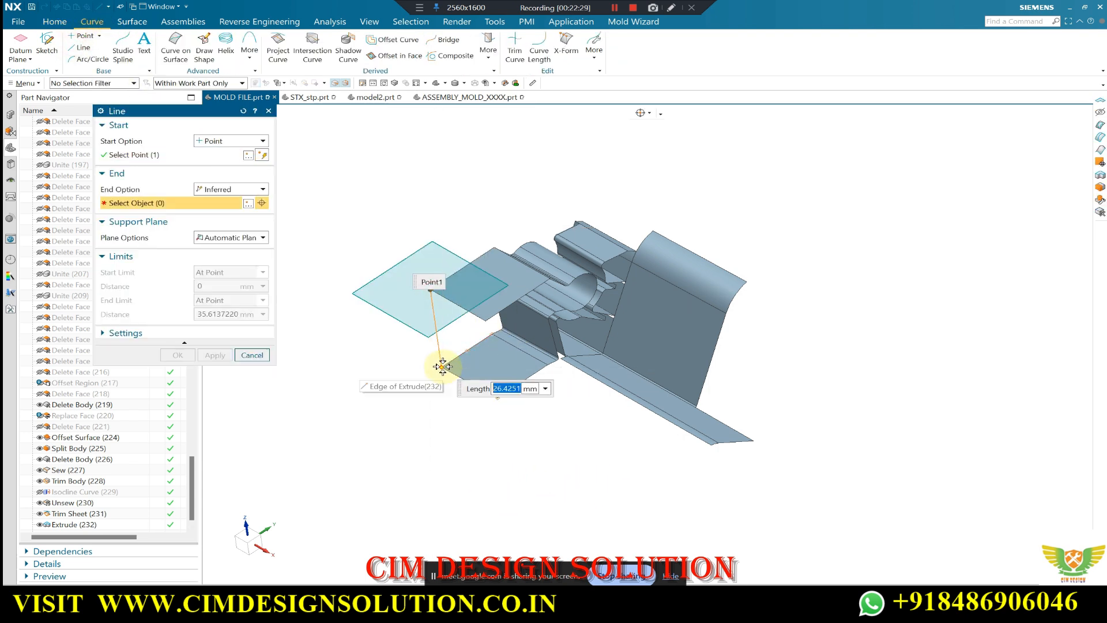
click(442, 366)
click(179, 354)
Start a Fill Surface across the open end of the pocket, using the new connecting line as the first boundary curve.
middle_drag(452, 292, 663, 337)
scroll(675, 331, up, 4)
scroll(744, 342, down, 3)
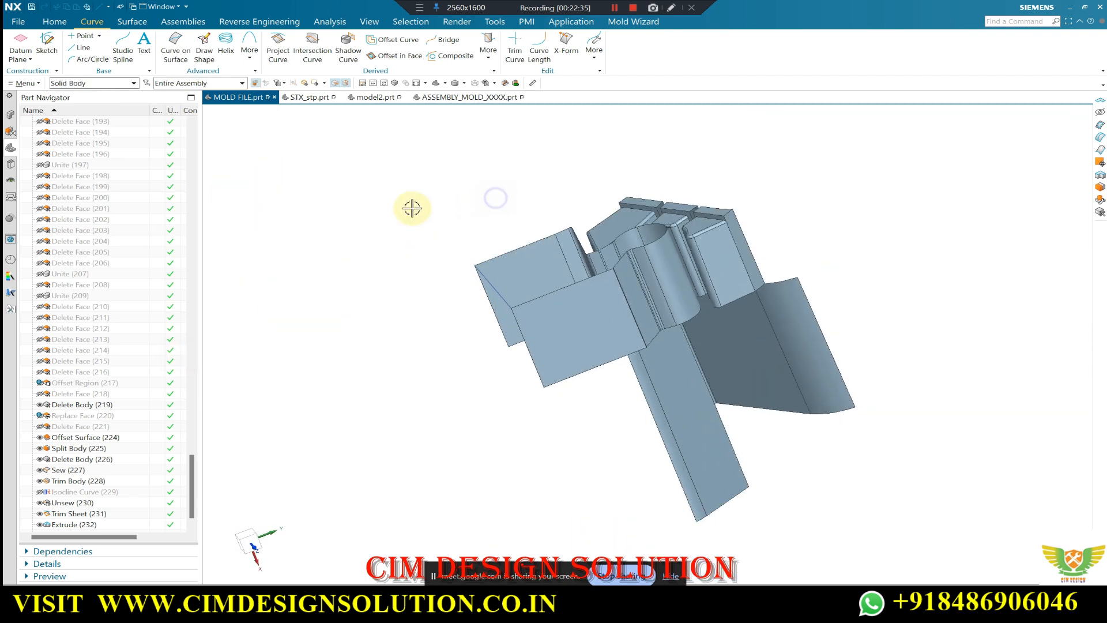
key(F8)
scroll(577, 231, down, 3)
scroll(594, 158, up, 8)
middle_drag(588, 186, 579, 247)
scroll(591, 205, down, 3)
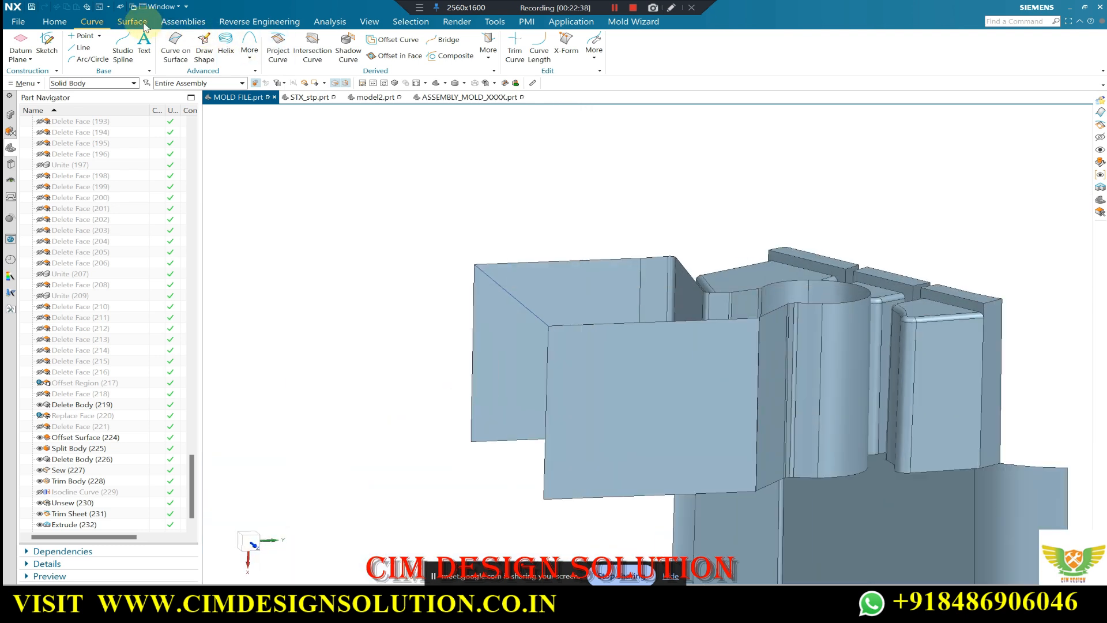
click(143, 23)
click(376, 45)
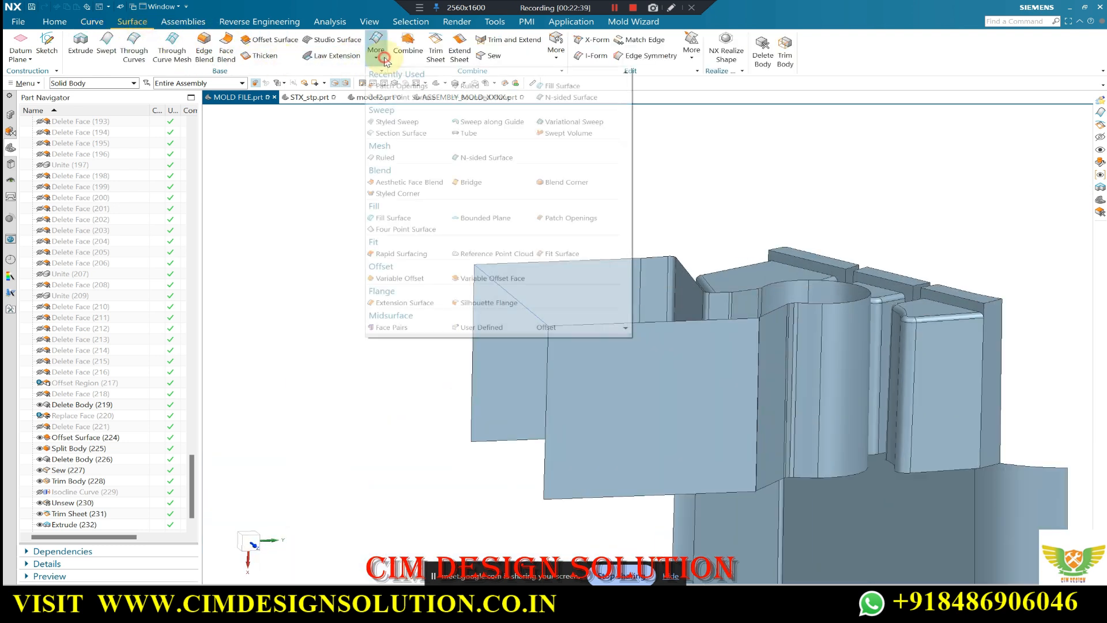
click(390, 220)
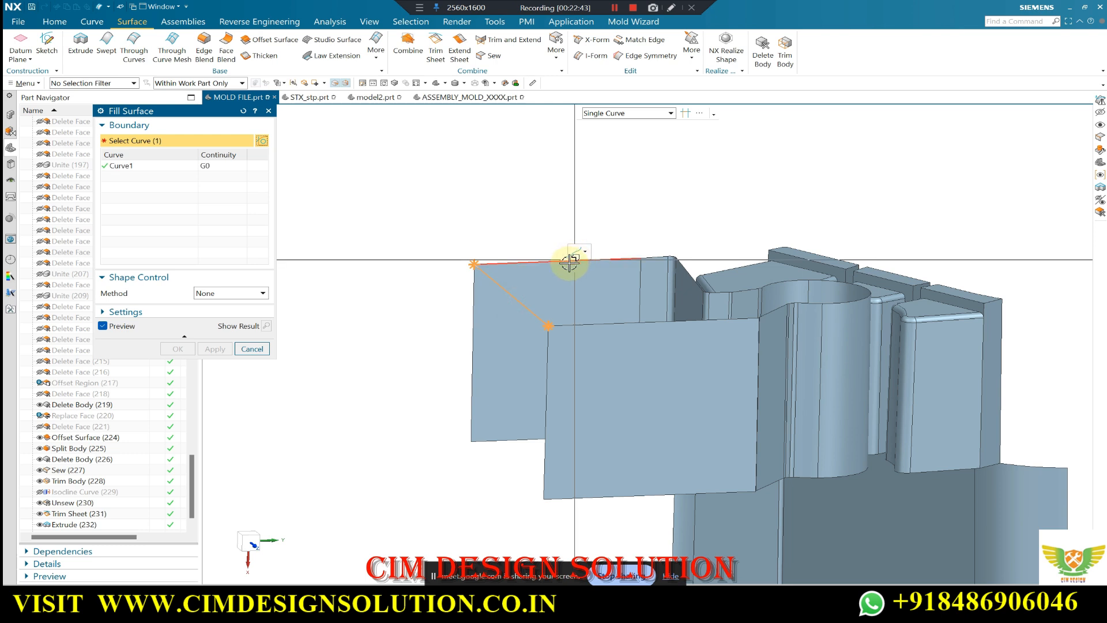
Add the extruded sheet's side edge and the adjoining wall and corner edges to the fill boundary, up to the circular wall.
scroll(704, 260, up, 3)
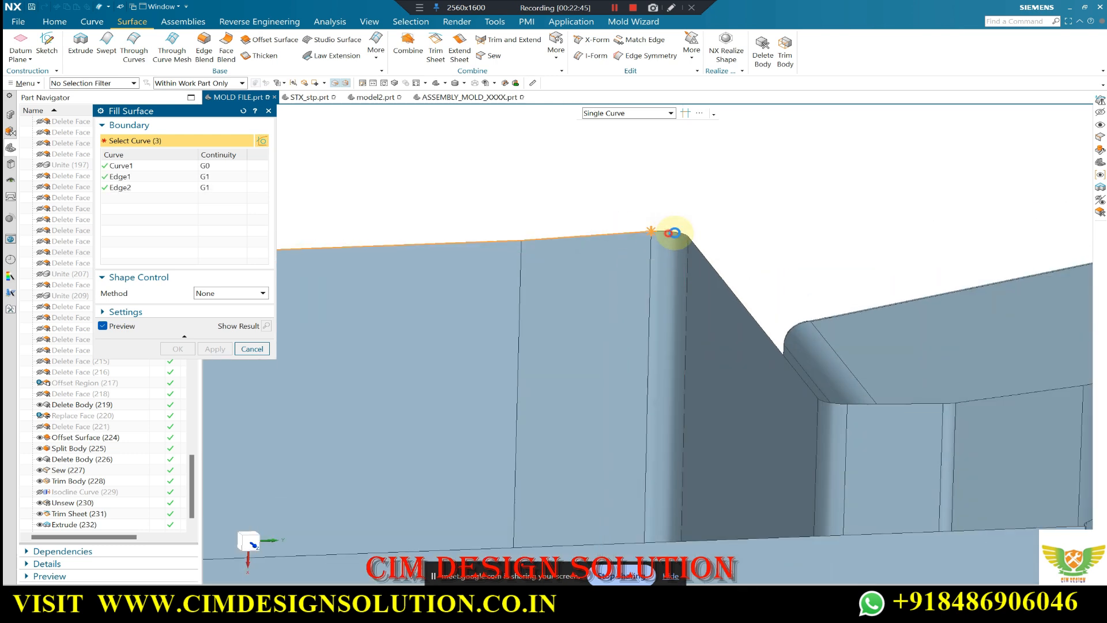
click(715, 268)
scroll(702, 317, up, 3)
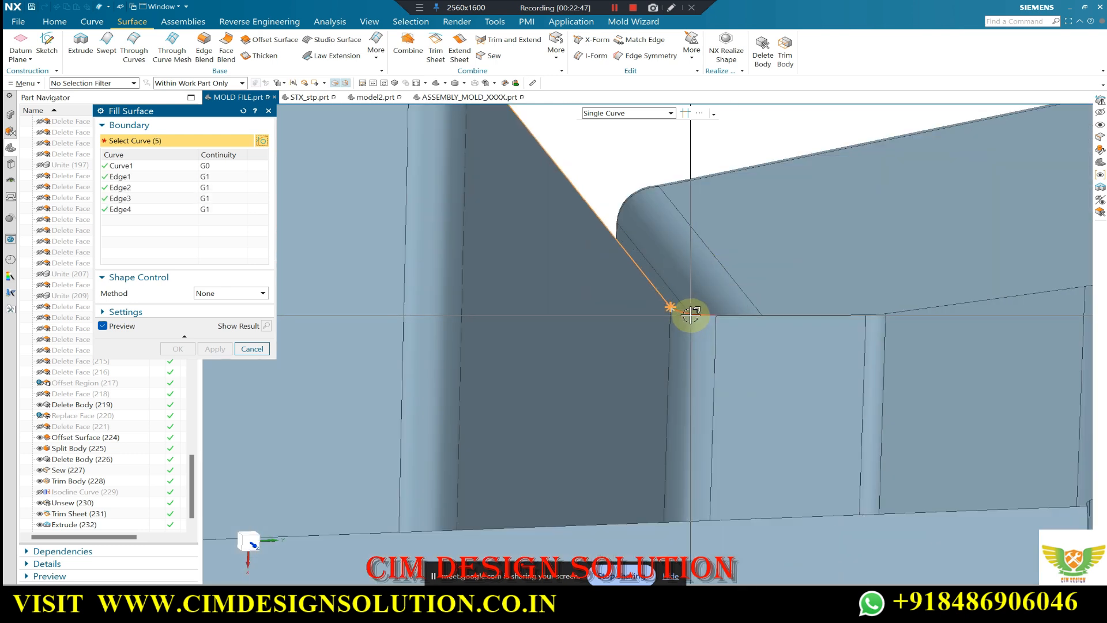
click(755, 312)
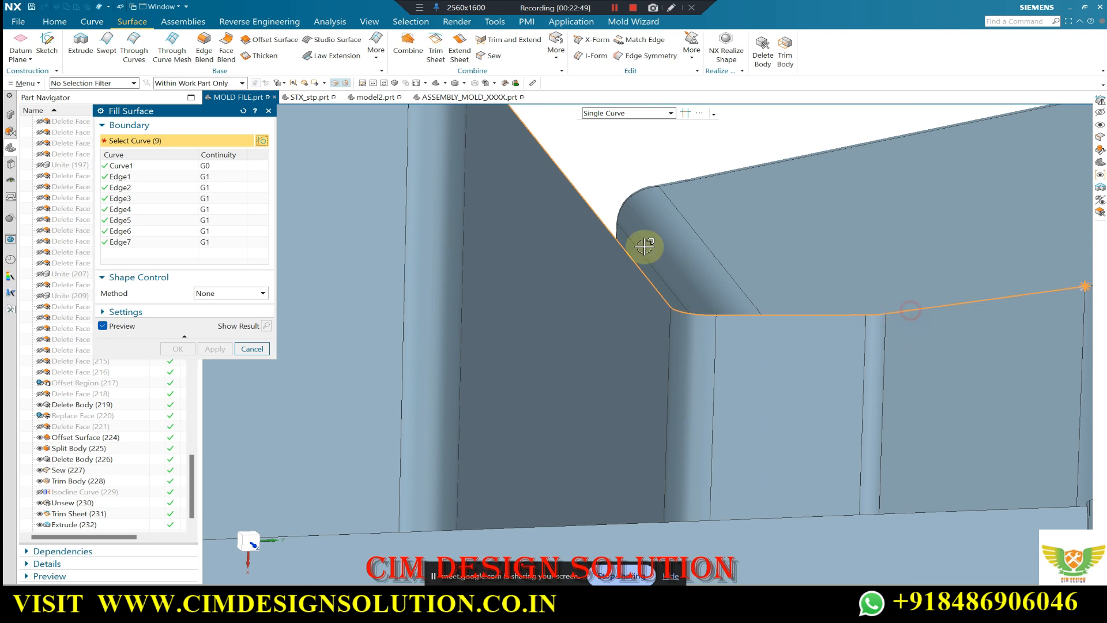
scroll(606, 230, down, 5)
scroll(783, 234, up, 7)
click(611, 259)
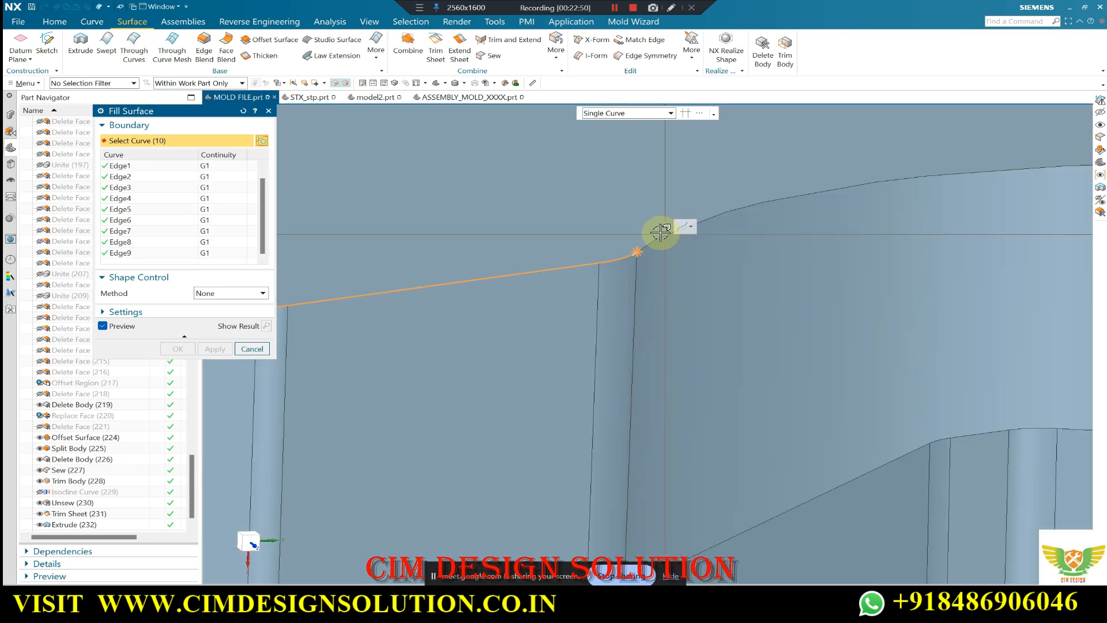
Set the curve rule to Tangent Curves and close the fill boundary with the circular wall's edges and the opposite sheet's side edge.
click(606, 113)
click(602, 148)
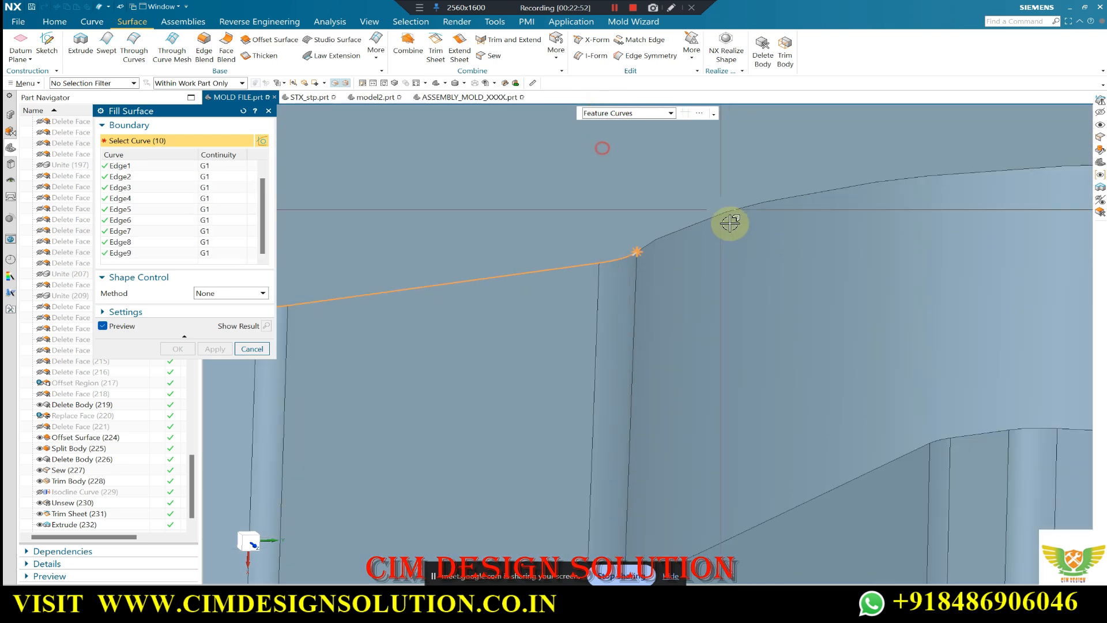
click(629, 118)
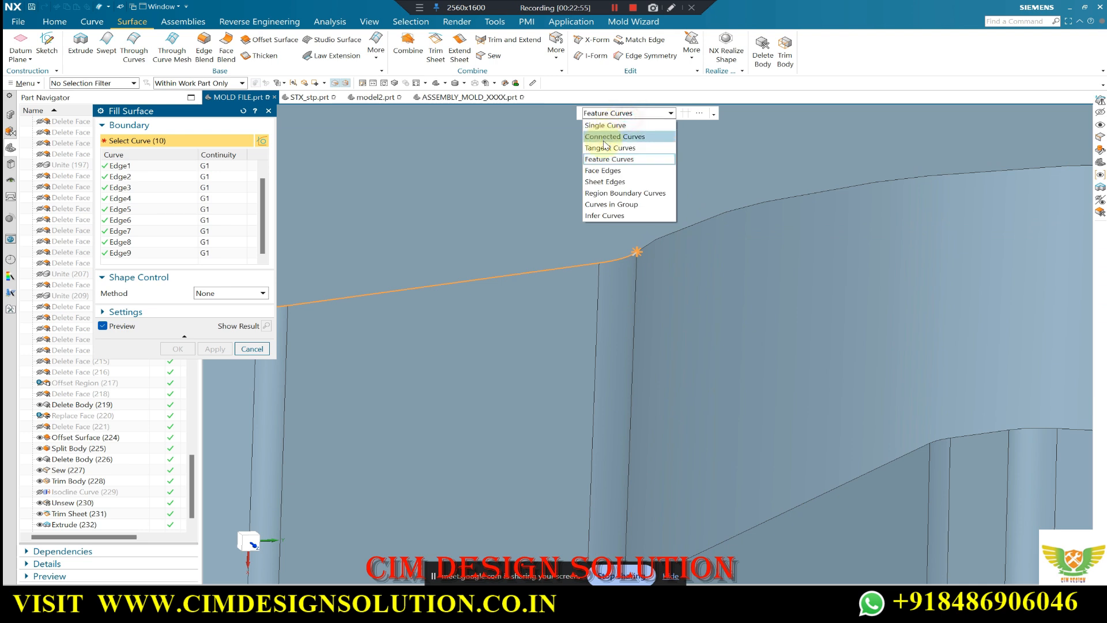
click(602, 148)
click(691, 226)
scroll(696, 221, down, 4)
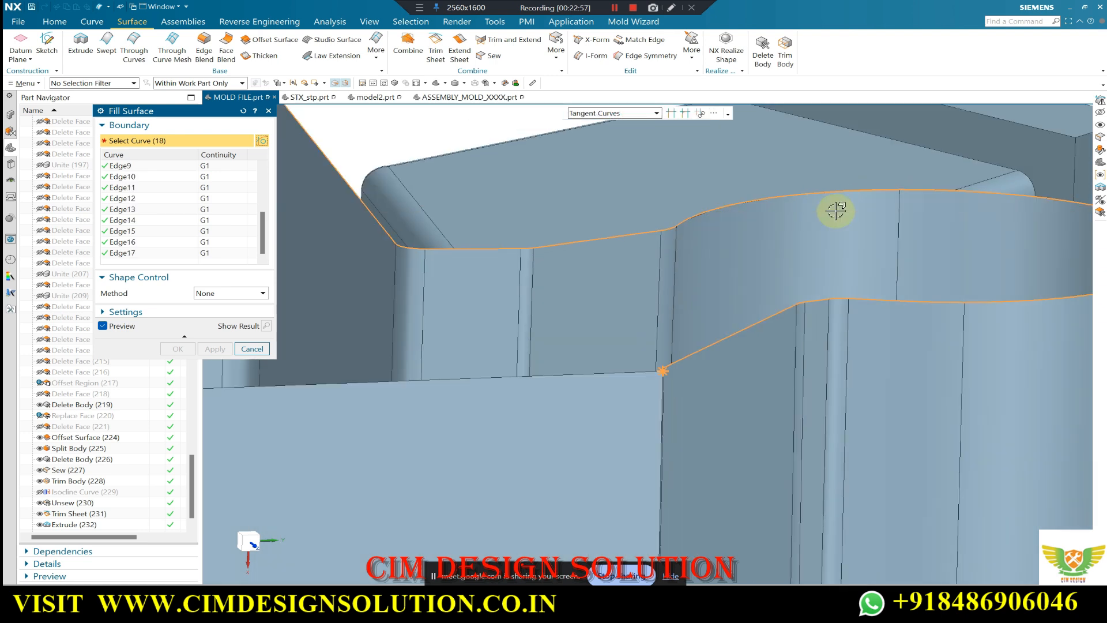
scroll(836, 210, down, 3)
scroll(734, 297, up, 2)
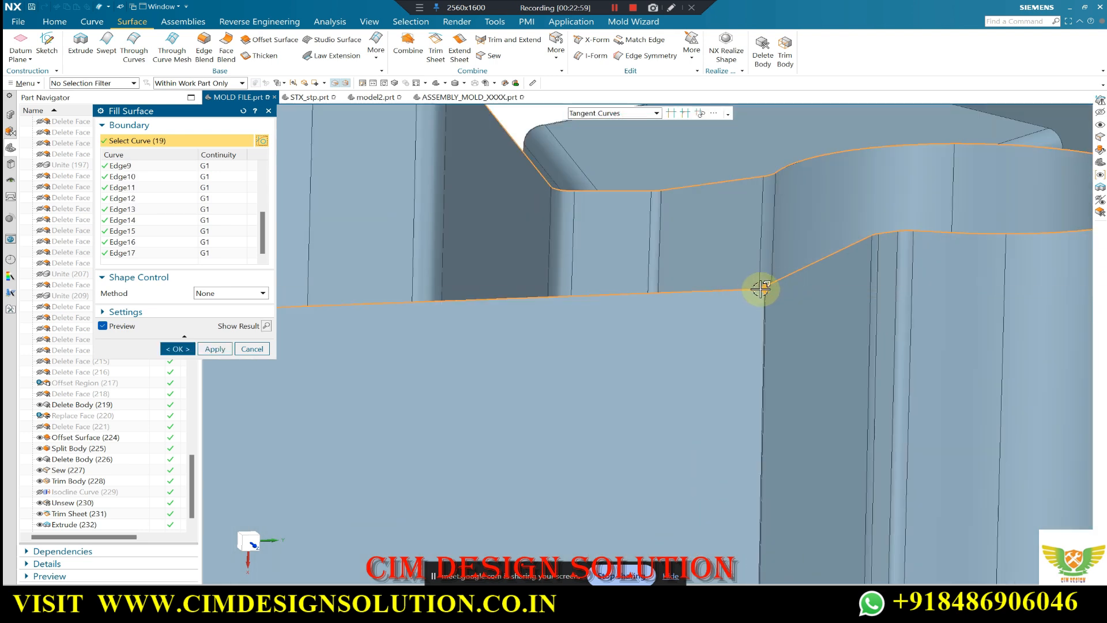
scroll(762, 289, up, 1)
scroll(831, 308, down, 1)
click(574, 314)
scroll(796, 294, down, 3)
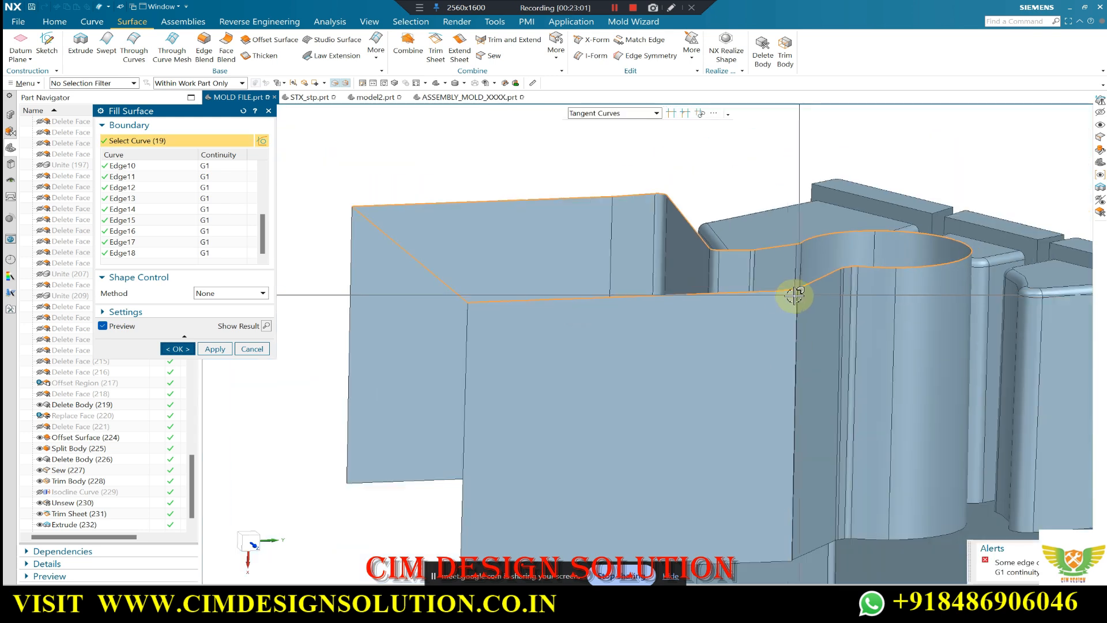
middle_drag(796, 294, 685, 306)
scroll(388, 294, up, 8)
scroll(806, 233, down, 5)
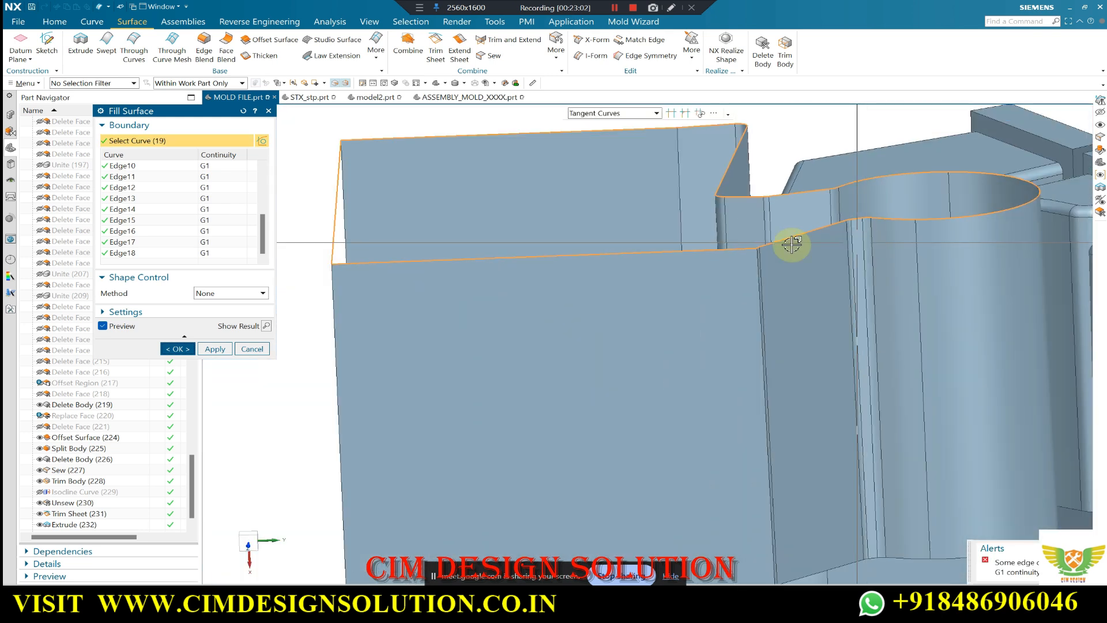
Switch to the Google Meet call, admit the waiting participant and return to NX.
mouse_move(614, 612)
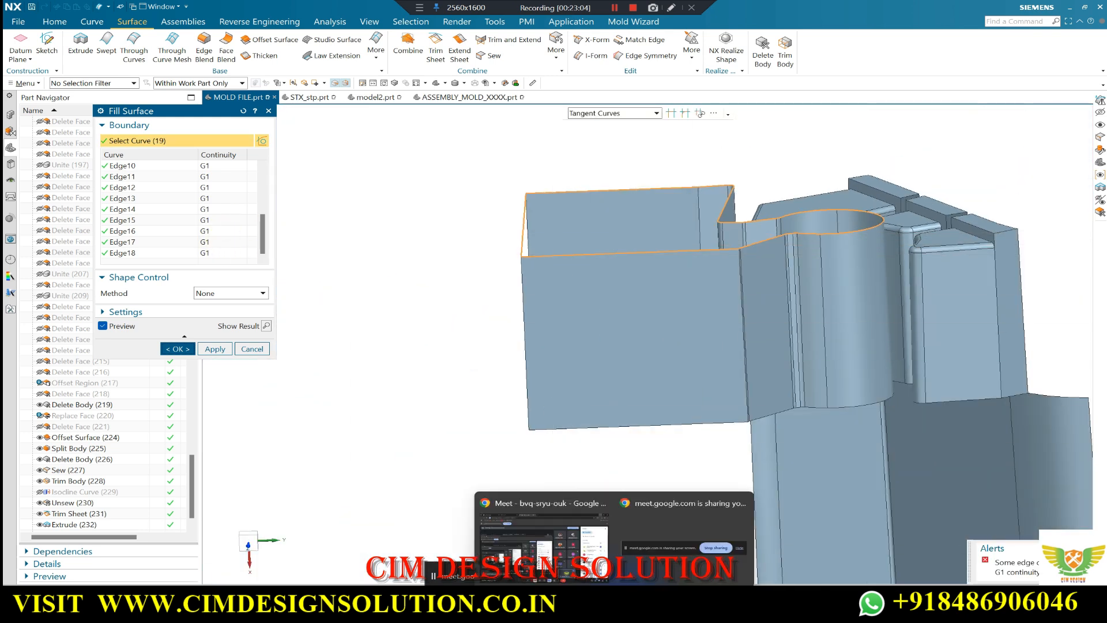
click(550, 558)
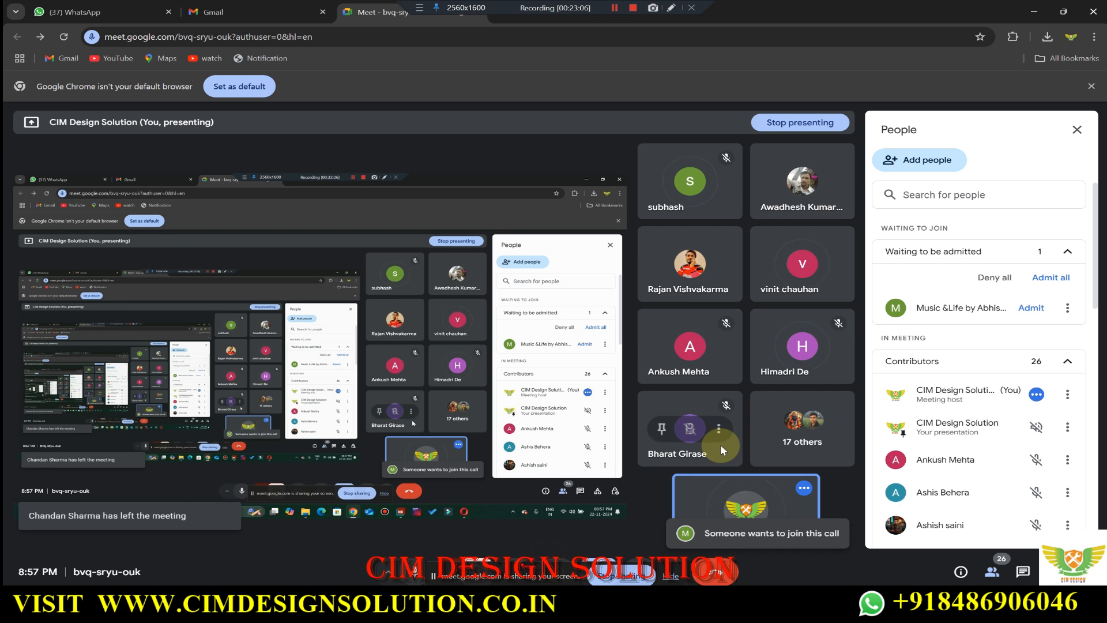
click(1033, 308)
click(1031, 13)
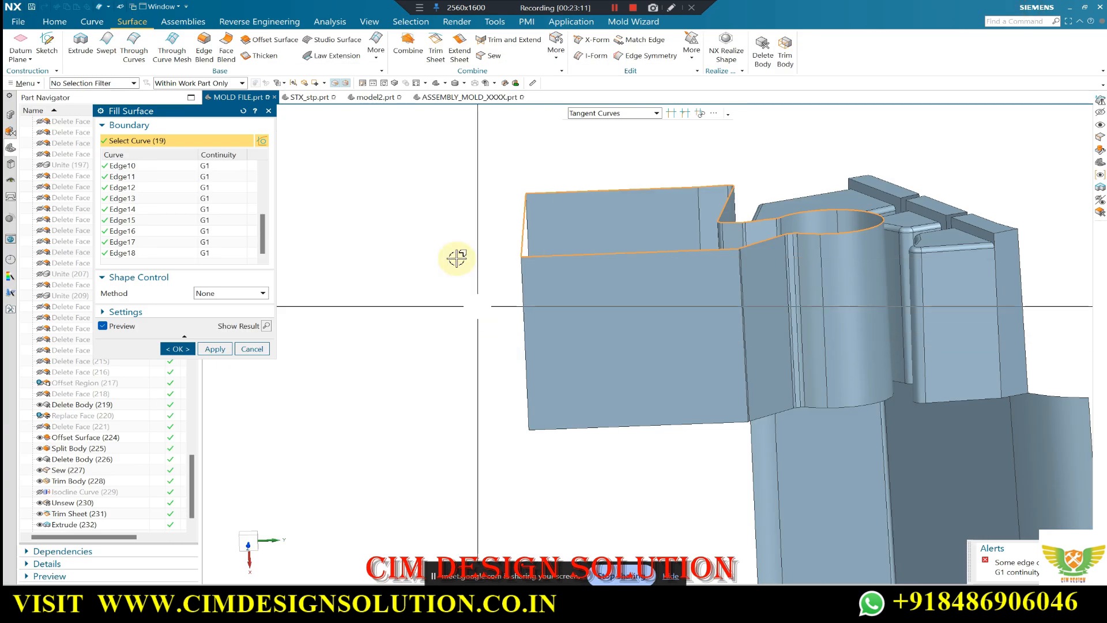
Set the continuity of all fill boundary curves and edges to G0 and create the surface.
click(214, 166)
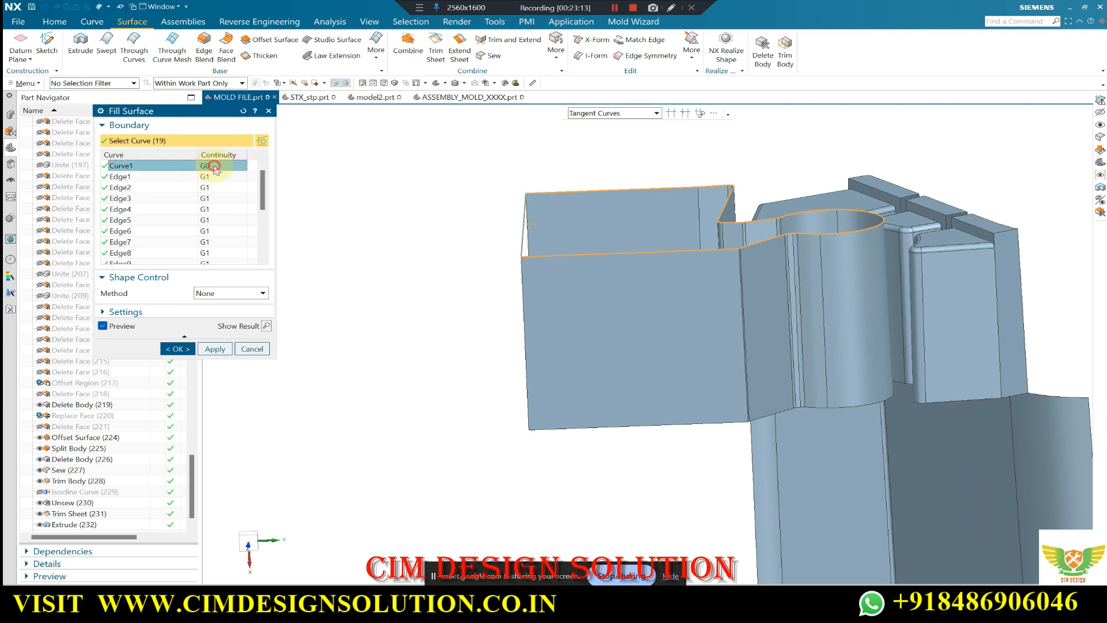
shift+click(215, 253)
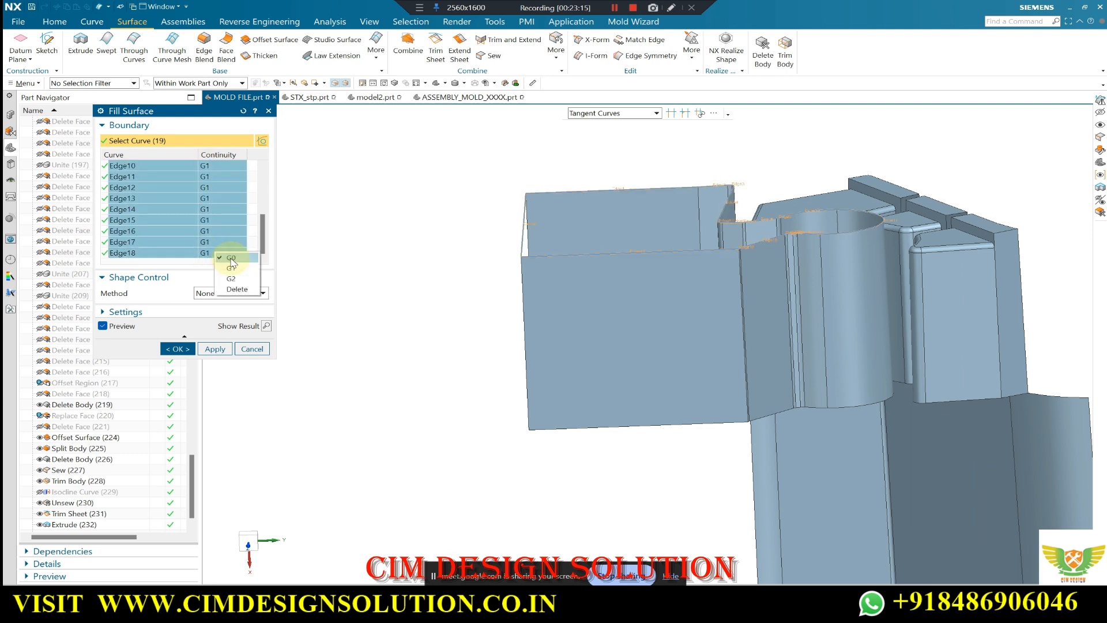
click(231, 258)
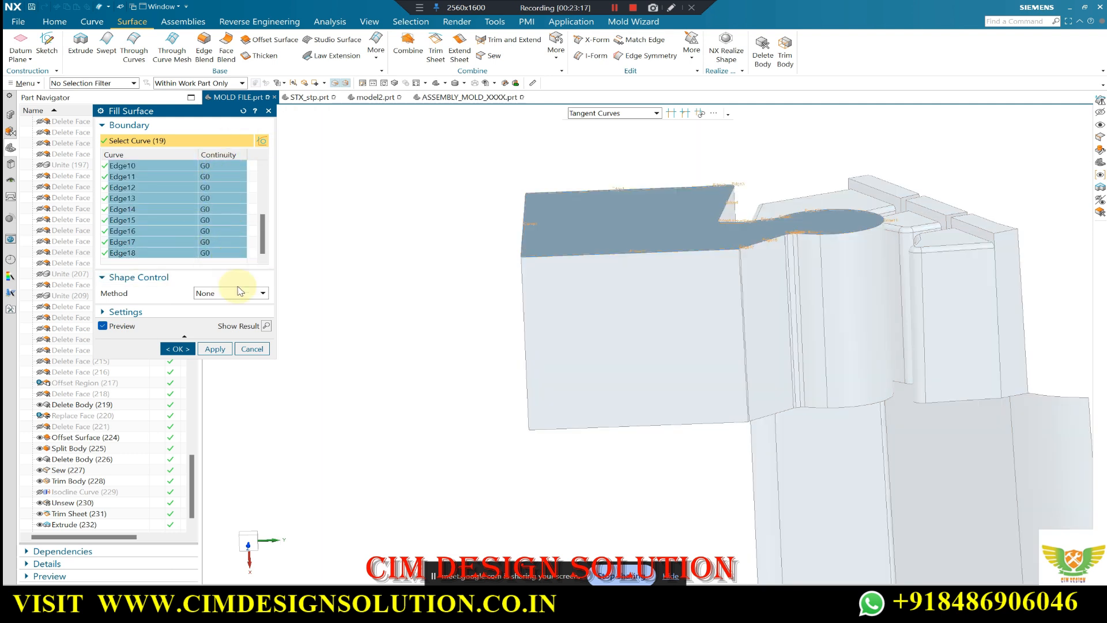
click(181, 349)
Draw a line joining the near outer corners of the upper and lower extruded sheets on the remaining open side.
mouse_move(489, 217)
middle_down()
mouse_move(556, 267)
mouse_move(531, 260)
mouse_move(578, 200)
mouse_move(593, 208)
mouse_move(504, 275)
mouse_move(511, 210)
mouse_move(561, 217)
mouse_move(526, 240)
mouse_move(574, 217)
mouse_move(524, 218)
mouse_move(513, 289)
mouse_move(507, 196)
mouse_move(500, 213)
mouse_move(619, 191)
mouse_move(538, 230)
mouse_move(494, 289)
mouse_move(626, 176)
mouse_move(503, 212)
middle_up()
scroll(504, 212, up, 1)
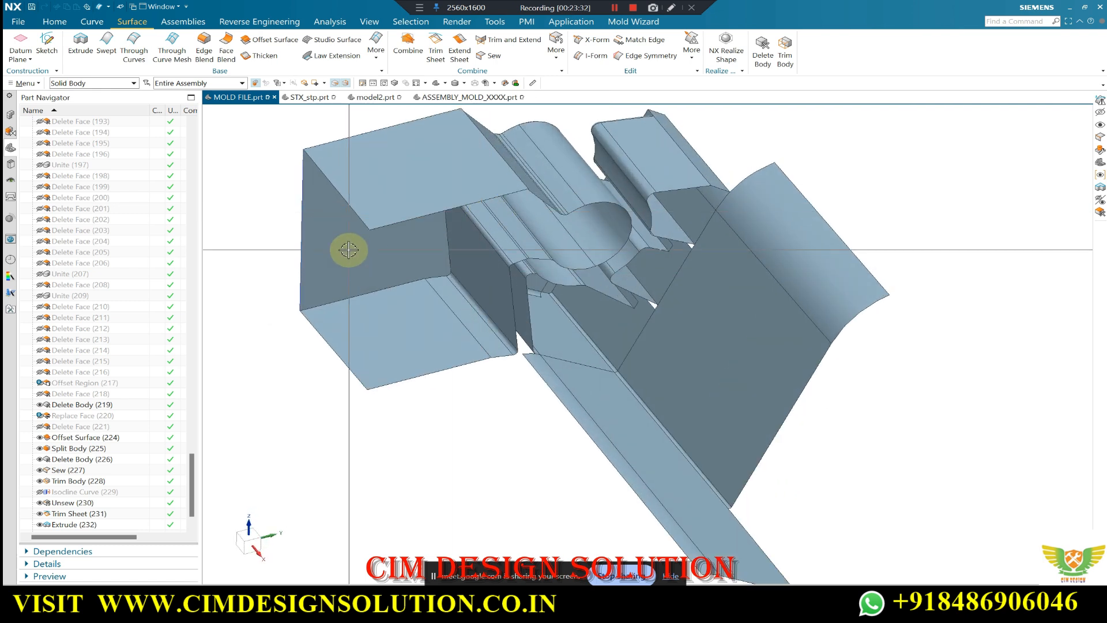
click(108, 26)
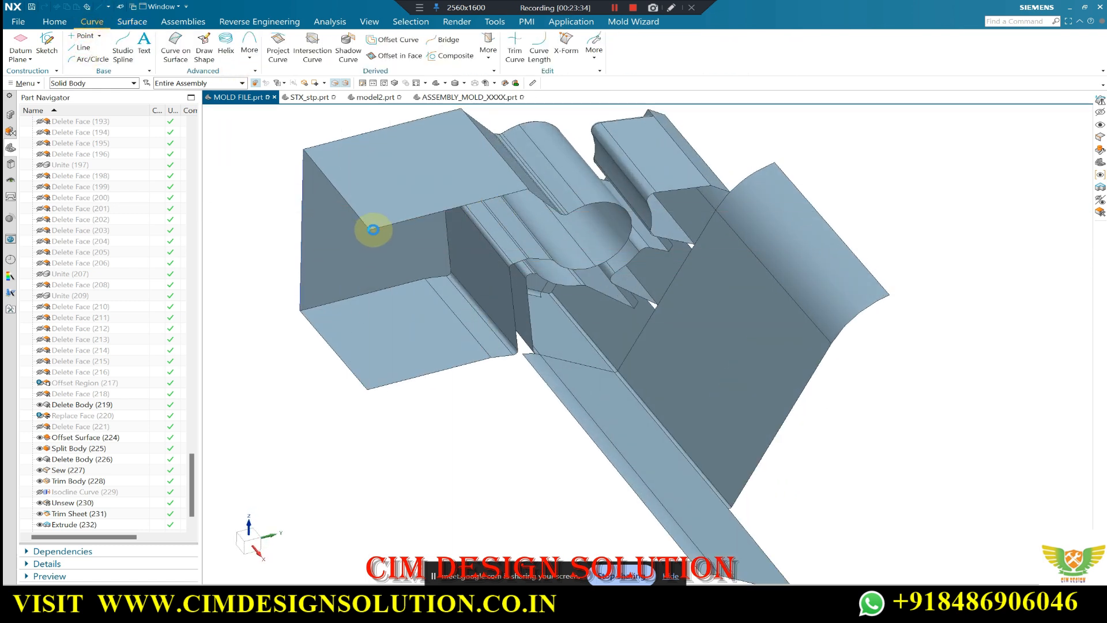
click(371, 230)
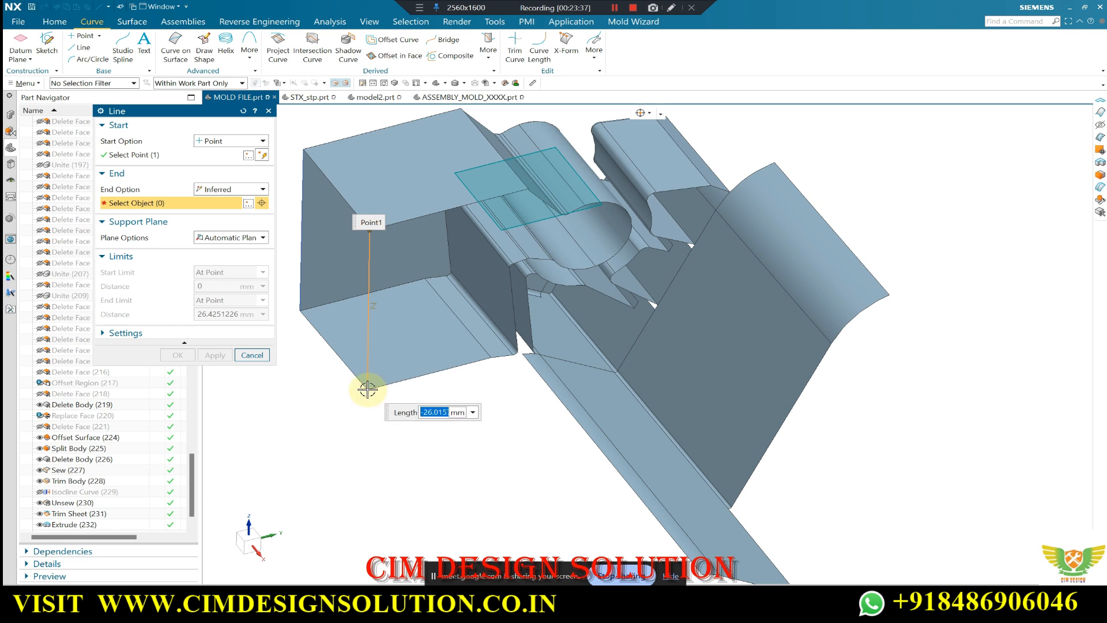
click(367, 389)
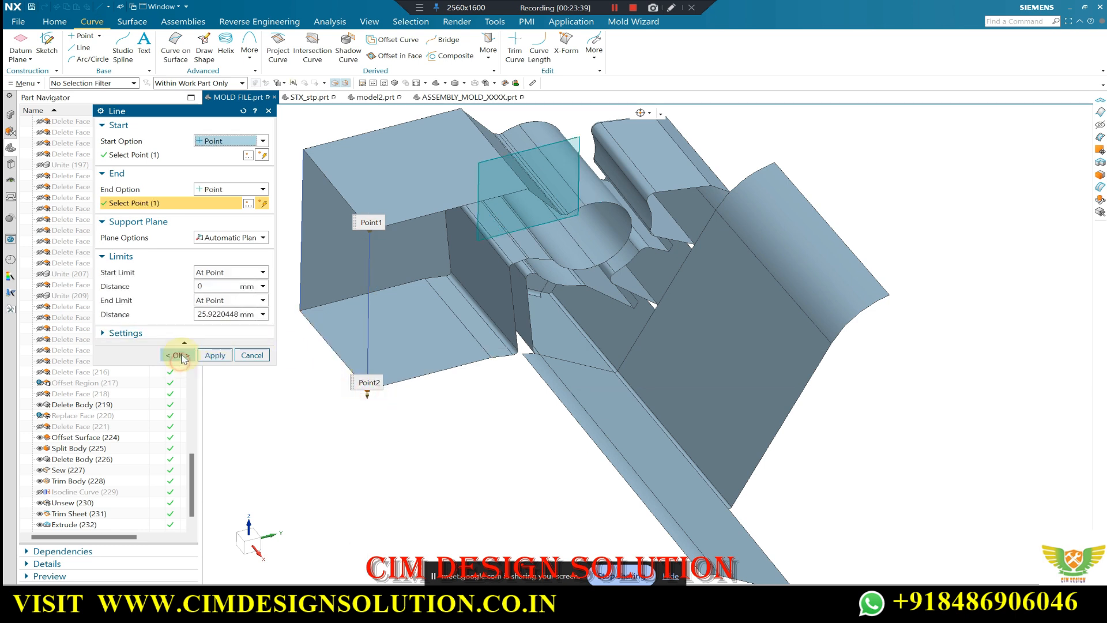
click(181, 356)
Close the remaining open side with a bounded plane through the sheets' outer edges and the connecting line.
click(133, 22)
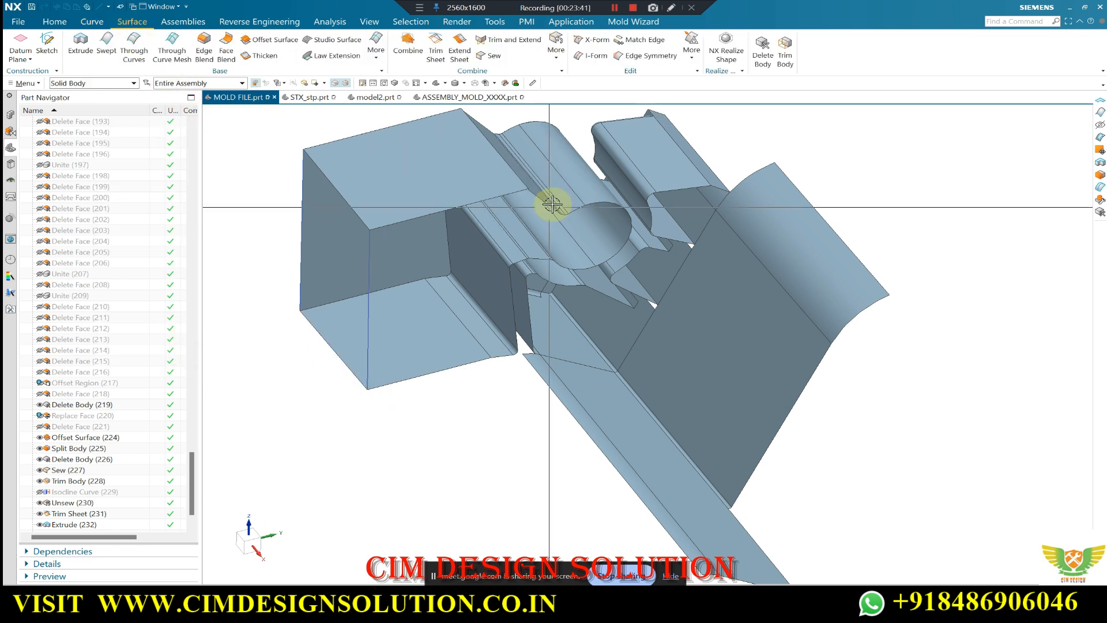
click(376, 52)
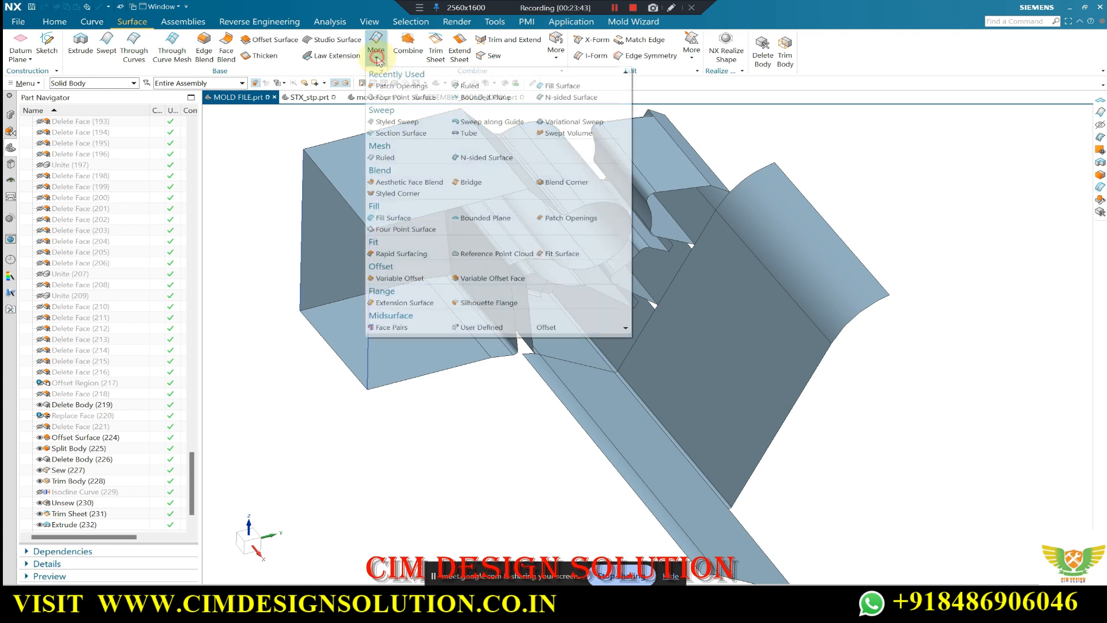
click(486, 98)
click(306, 254)
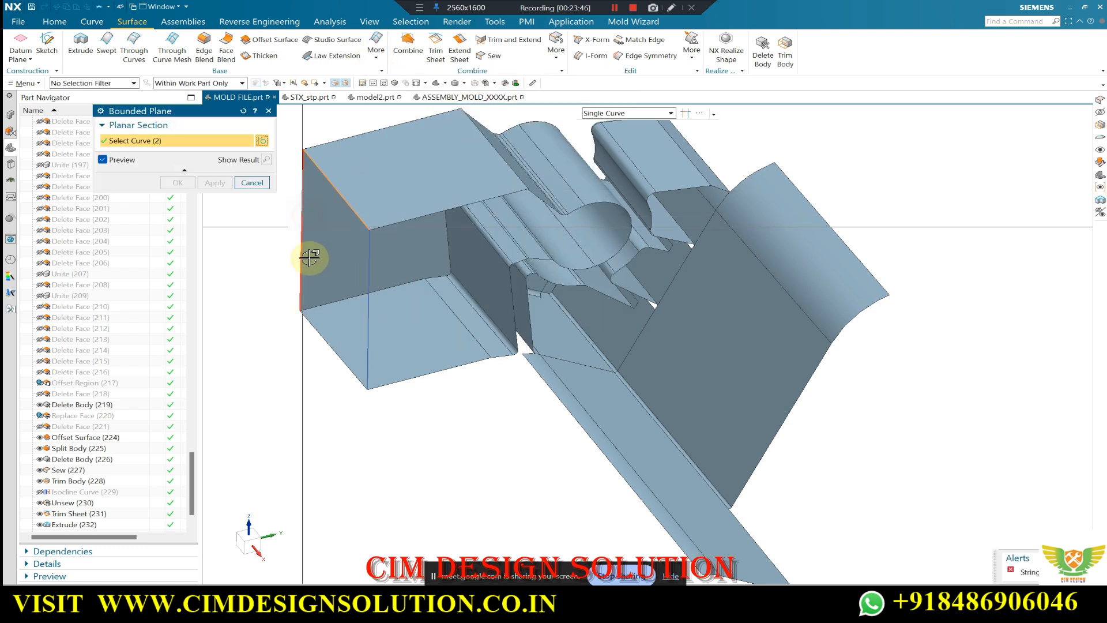
click(369, 314)
click(217, 182)
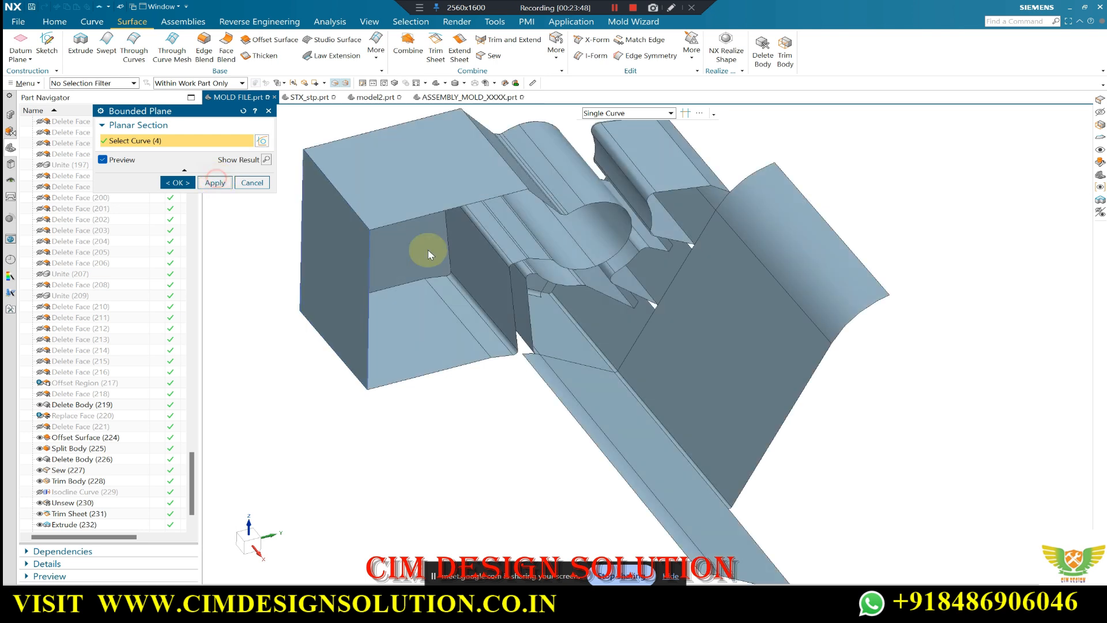
Leave the Bounded Plane command and examine the closed box and its alignment with the neighbouring slider sheets.
middle_drag(526, 333, 444, 280)
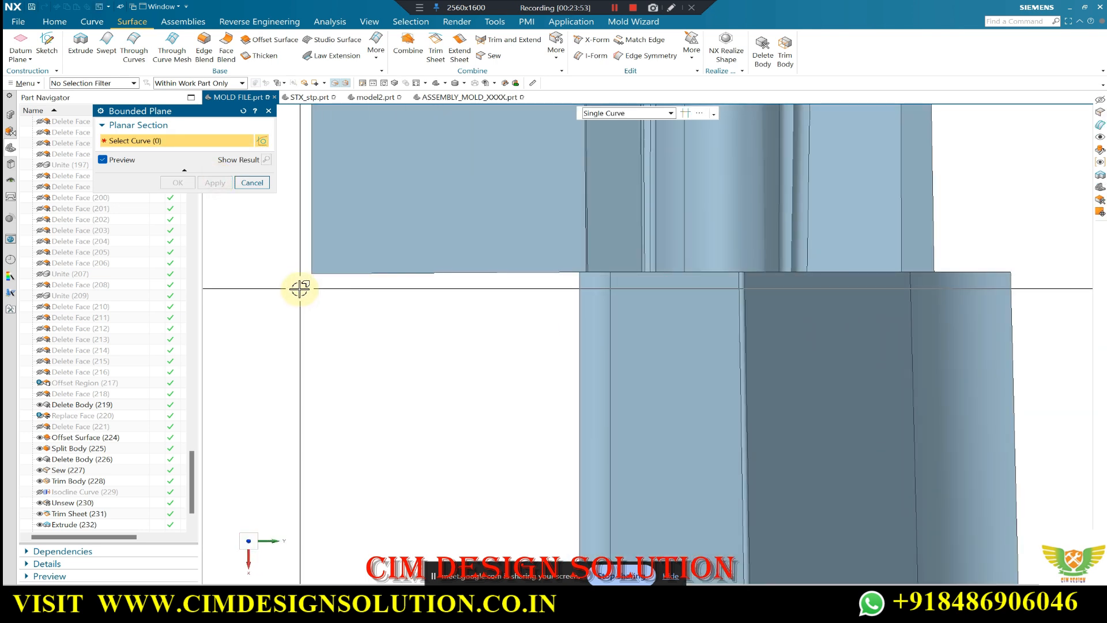
scroll(290, 275, down, 1)
scroll(542, 268, up, 2)
middle_drag(614, 259, 628, 293)
scroll(642, 320, up, 3)
key(Escape)
scroll(503, 310, up, 1)
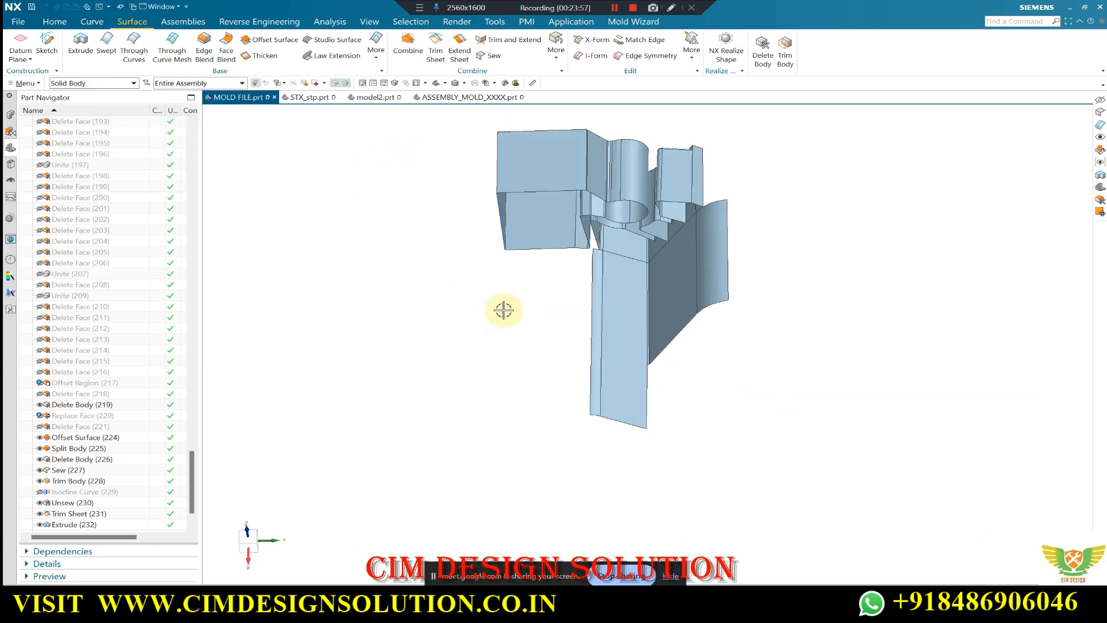
middle_drag(516, 254, 600, 222)
scroll(611, 218, down, 3)
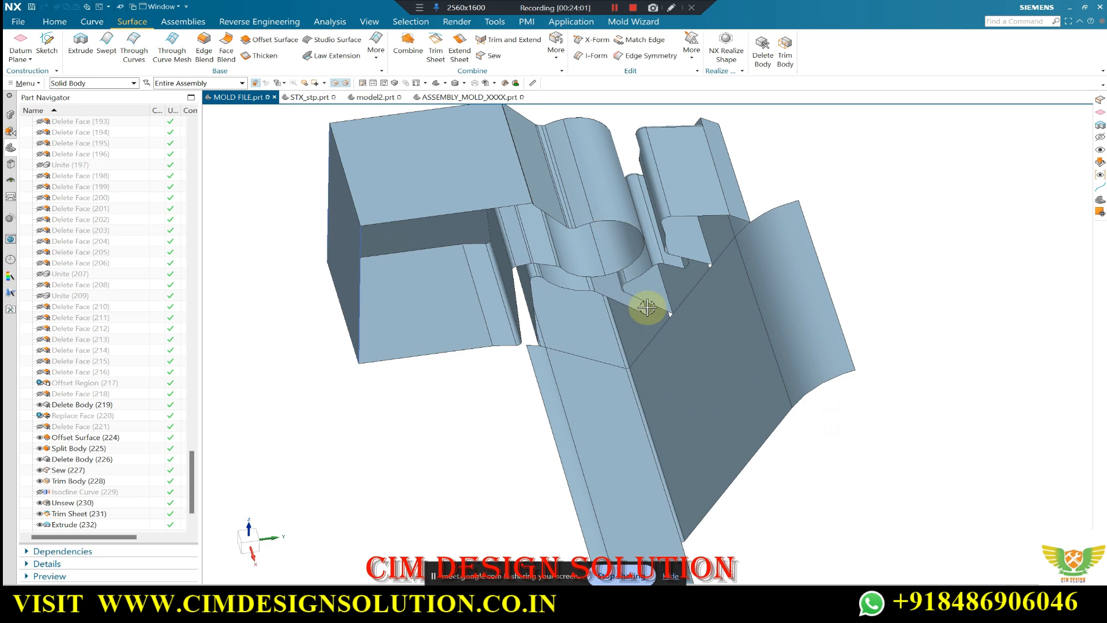
scroll(647, 308, up, 2)
Show the hidden glove box body and examine its ribs and profile end face against the slider sheets.
key(ctrl+shift+k)
click(760, 314)
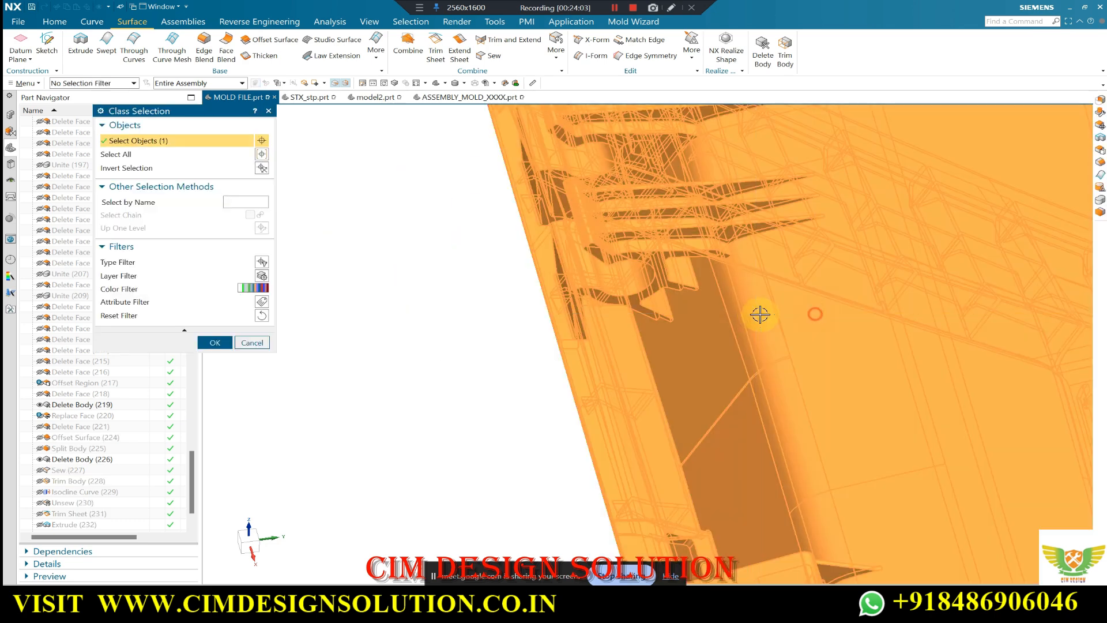
middle_click(748, 312)
middle_drag(616, 285, 560, 267)
scroll(556, 272, up, 4)
scroll(616, 161, down, 5)
scroll(622, 240, up, 2)
middle_drag(623, 242, 647, 171)
scroll(654, 250, down, 2)
scroll(620, 268, up, 1)
scroll(646, 167, down, 2)
scroll(643, 160, down, 2)
scroll(643, 159, up, 4)
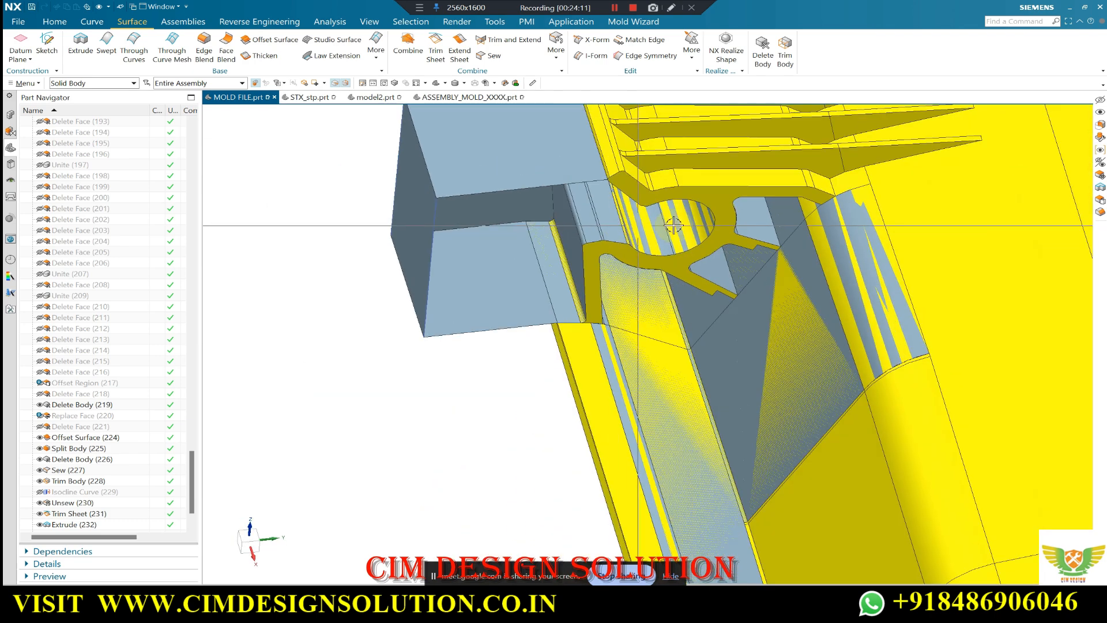
scroll(652, 208, down, 4)
scroll(652, 208, down, 1)
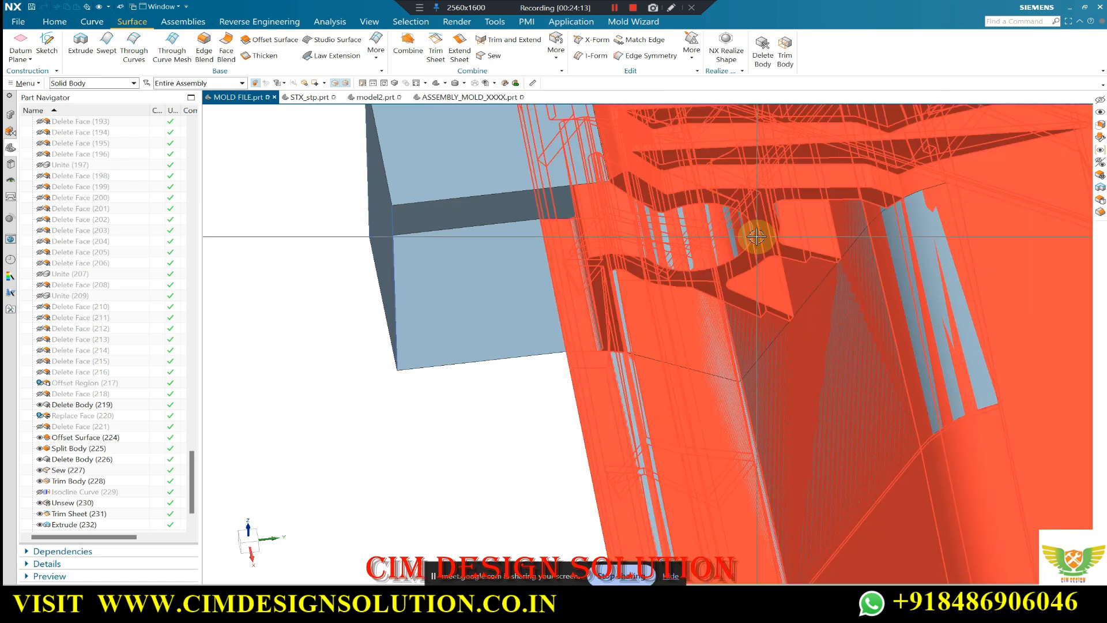
scroll(678, 293, up, 4)
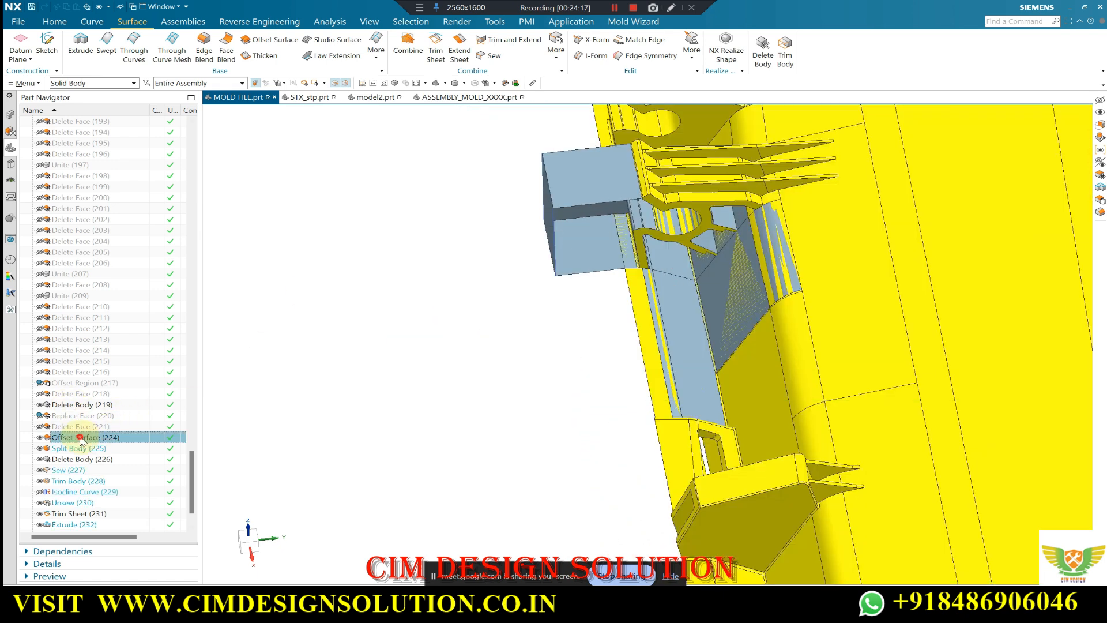
scroll(698, 218, down, 3)
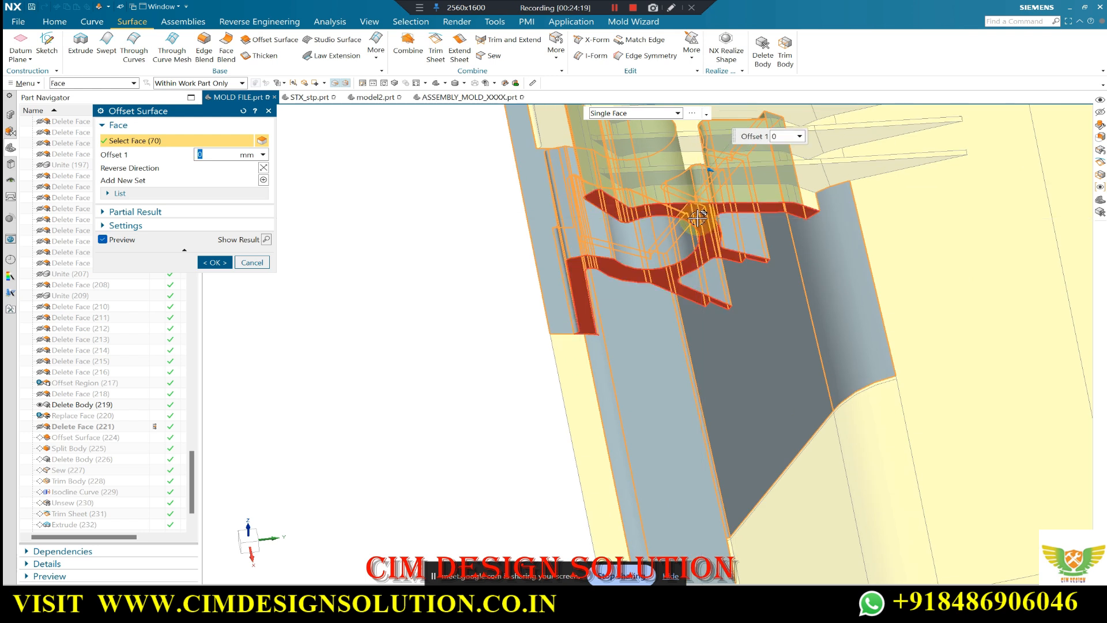
key(Escape)
key(Escape)
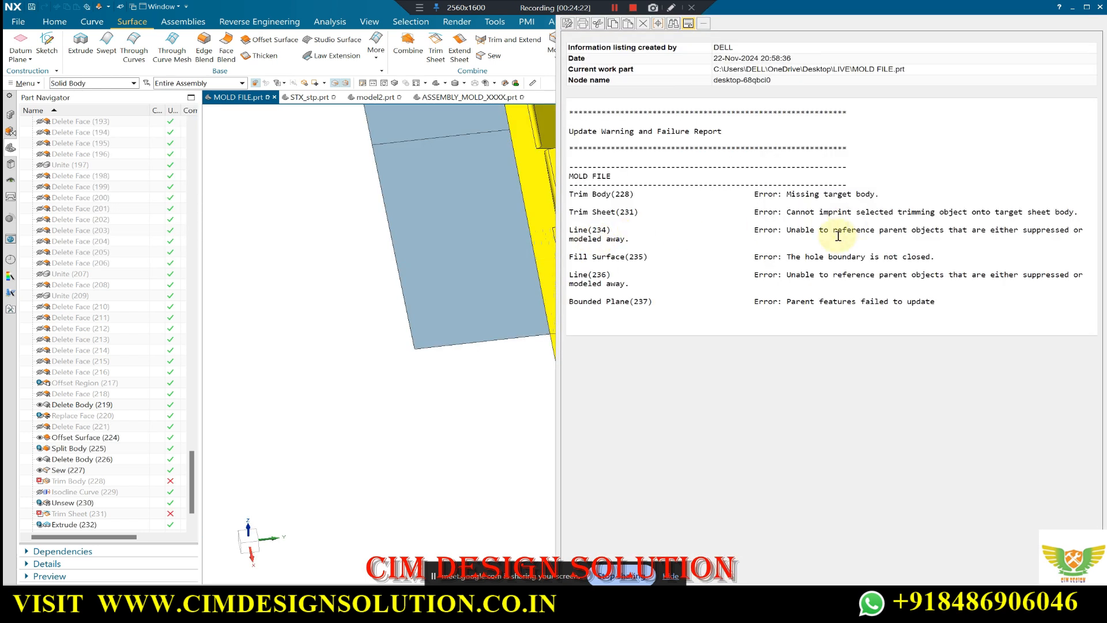
click(1100, 8)
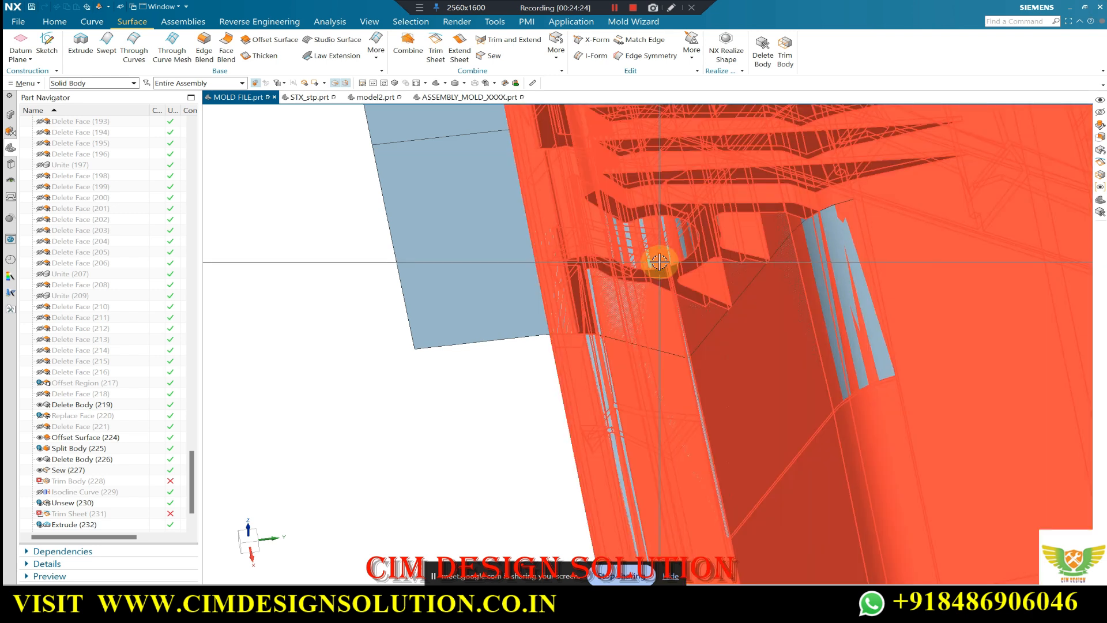
key(ctrl+z)
scroll(507, 251, up, 3)
click(808, 355)
key(ctrl+b)
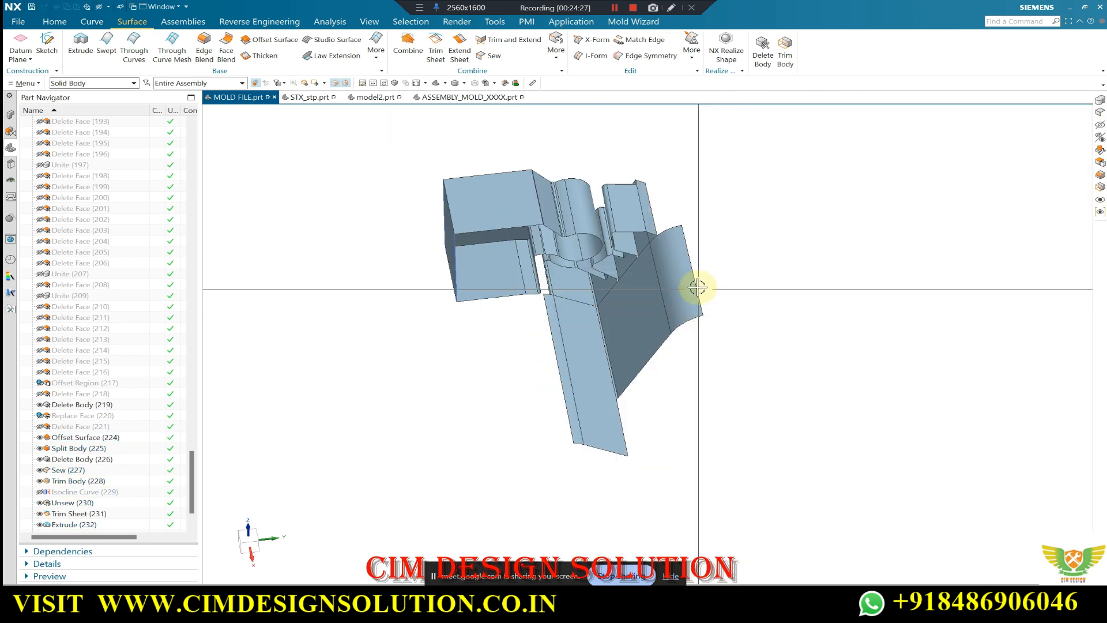
scroll(607, 235, down, 1)
key(ctrl+z)
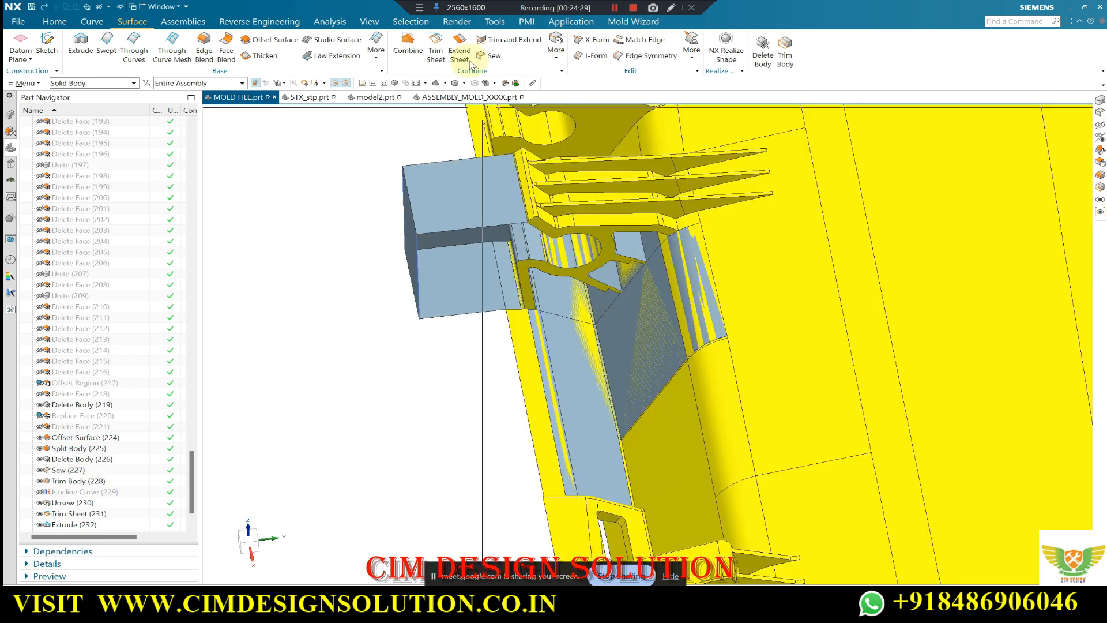
Create a 0 mm offset surface from the glove box's flat profile end face around the circular pocket.
click(290, 43)
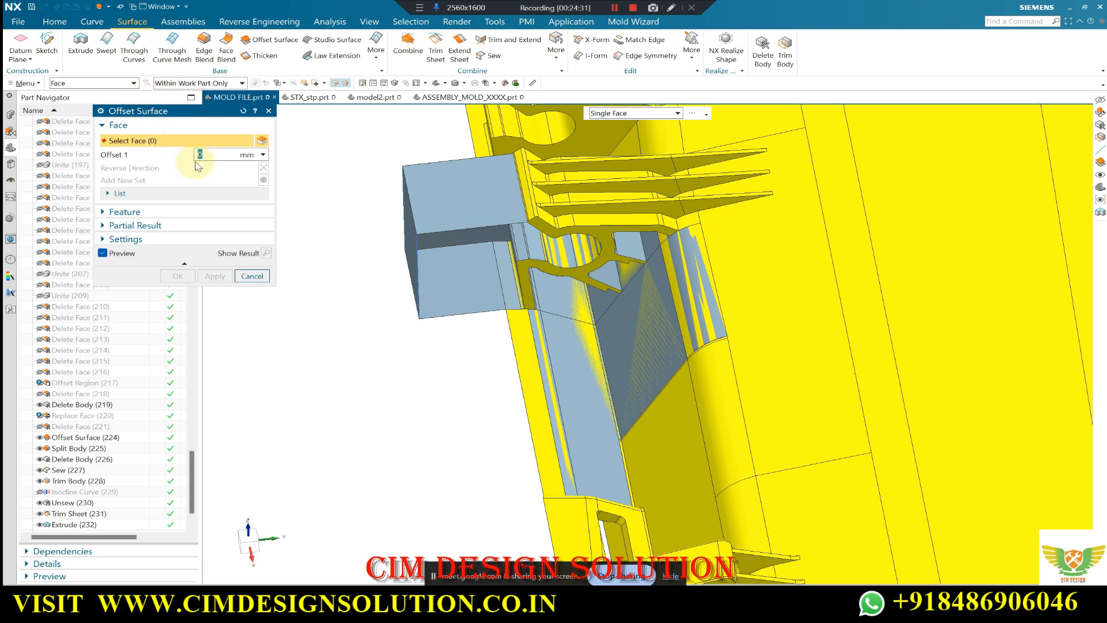
scroll(612, 232, down, 2)
click(613, 232)
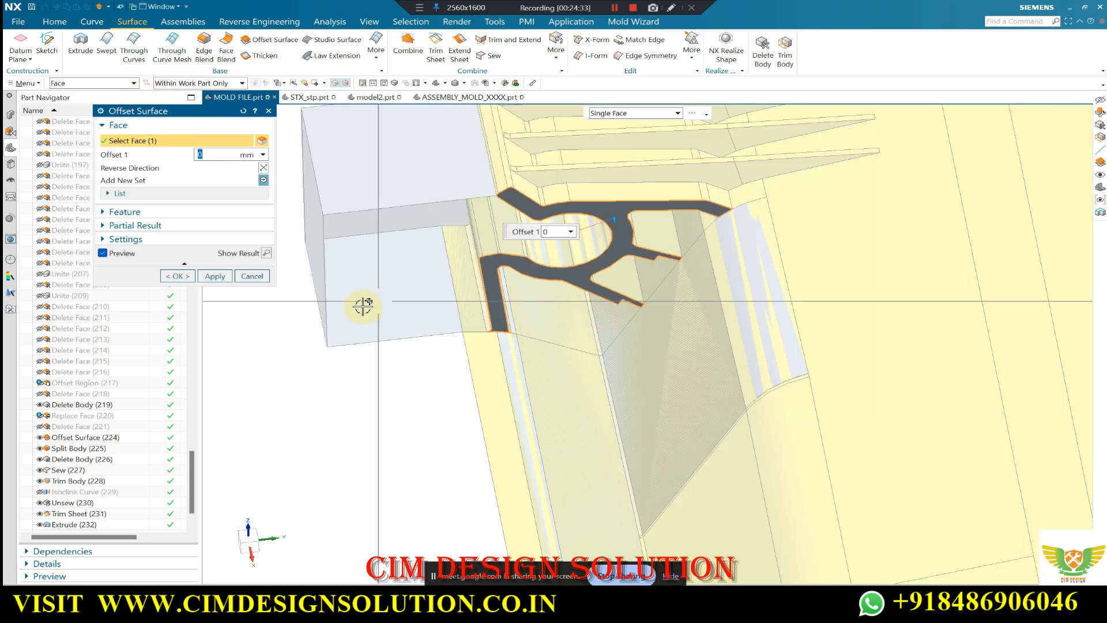
click(178, 276)
Hide the glove box body so that only the slider sheets and the copied profile face remain displayed.
click(920, 320)
key(ctrl+b)
scroll(690, 252, up, 3)
mouse_move(689, 251)
middle_down()
mouse_move(697, 232)
mouse_move(708, 249)
middle_up()
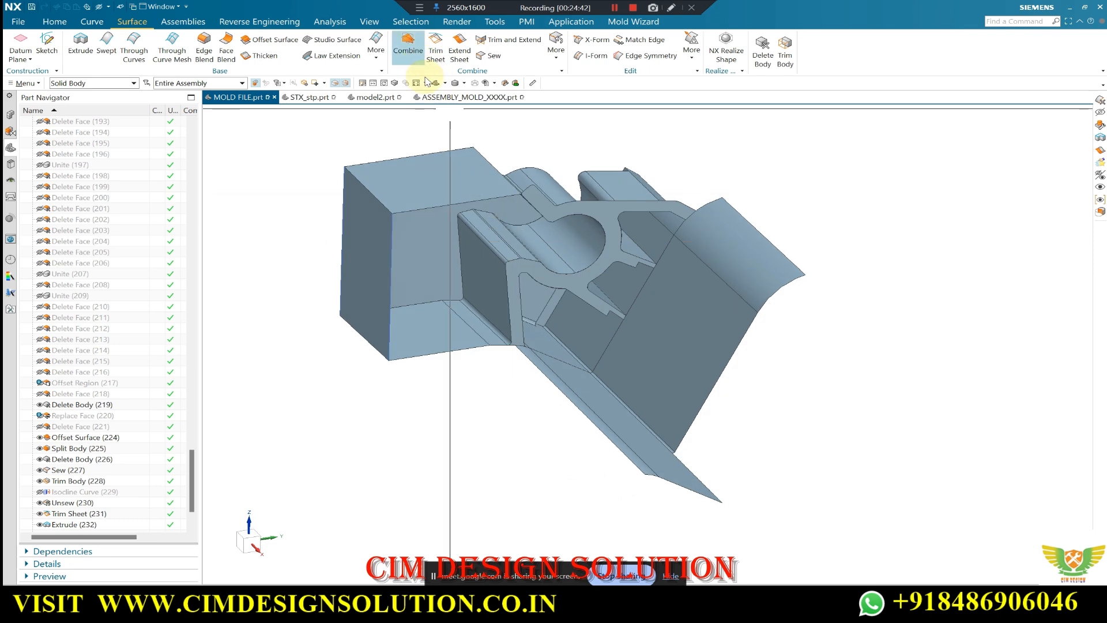
Switch to the model2.prt part and examine the reference slider's shutoff around the glove box ribs.
click(374, 97)
middle_drag(569, 282, 605, 416)
scroll(615, 479, up, 4)
scroll(614, 478, up, 2)
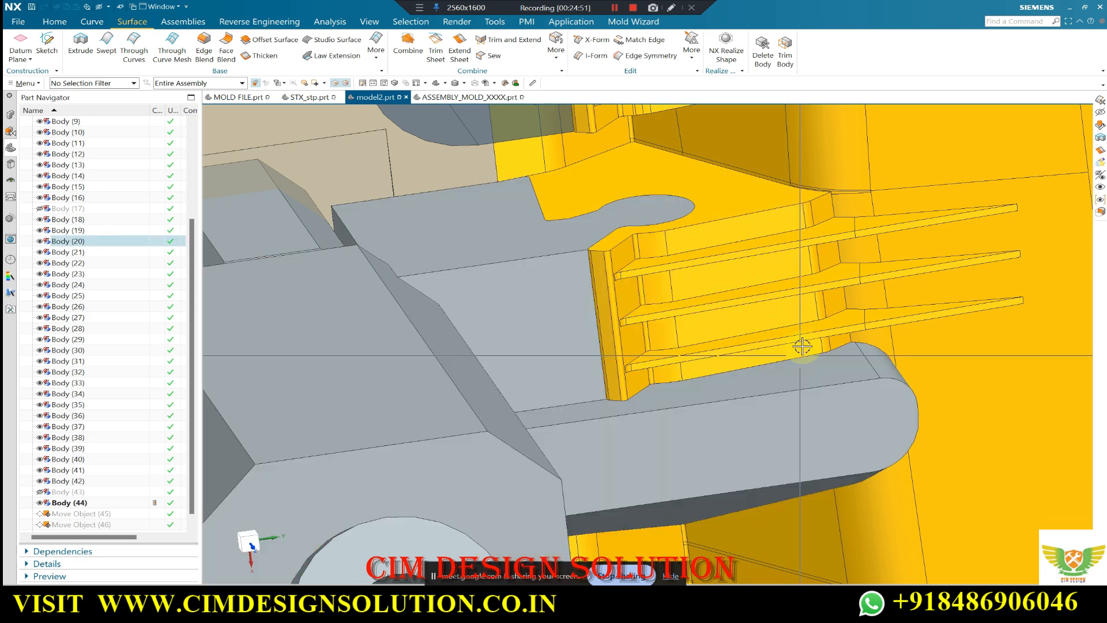
scroll(637, 401, up, 3)
scroll(637, 401, up, 1)
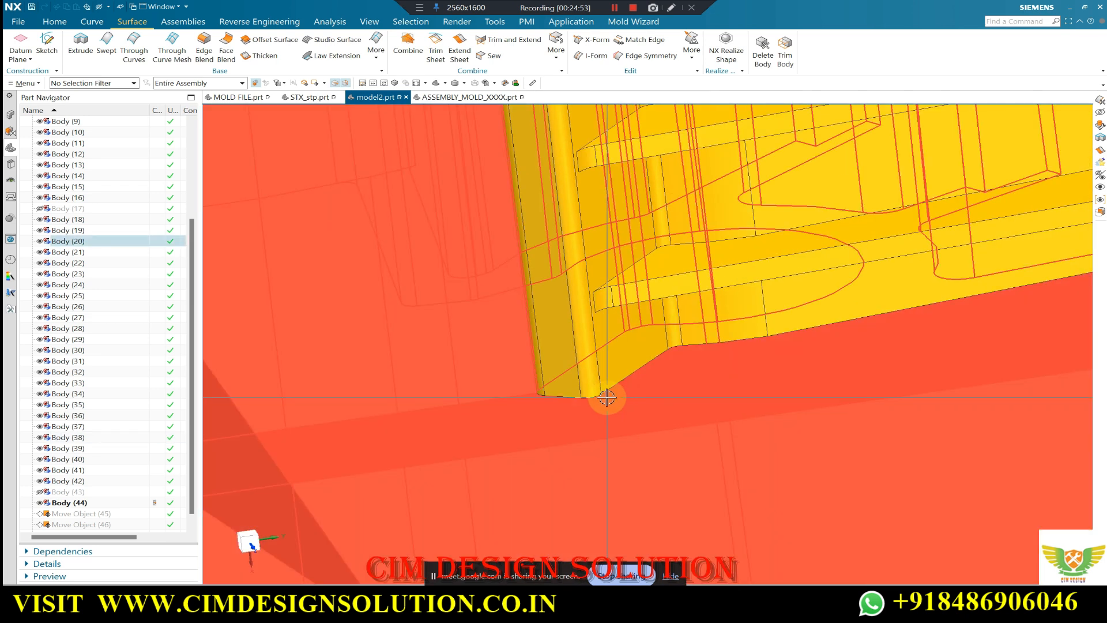
Switch to the MOLD FILE.prt part and undo the last operation.
scroll(733, 345, down, 4)
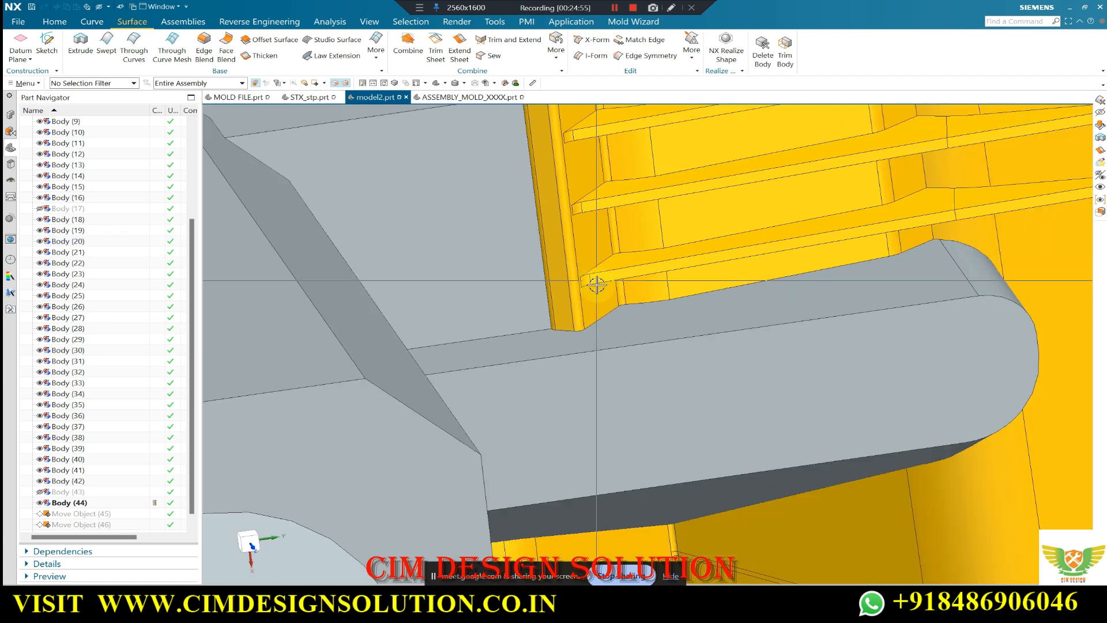
click(237, 97)
scroll(576, 216, up, 2)
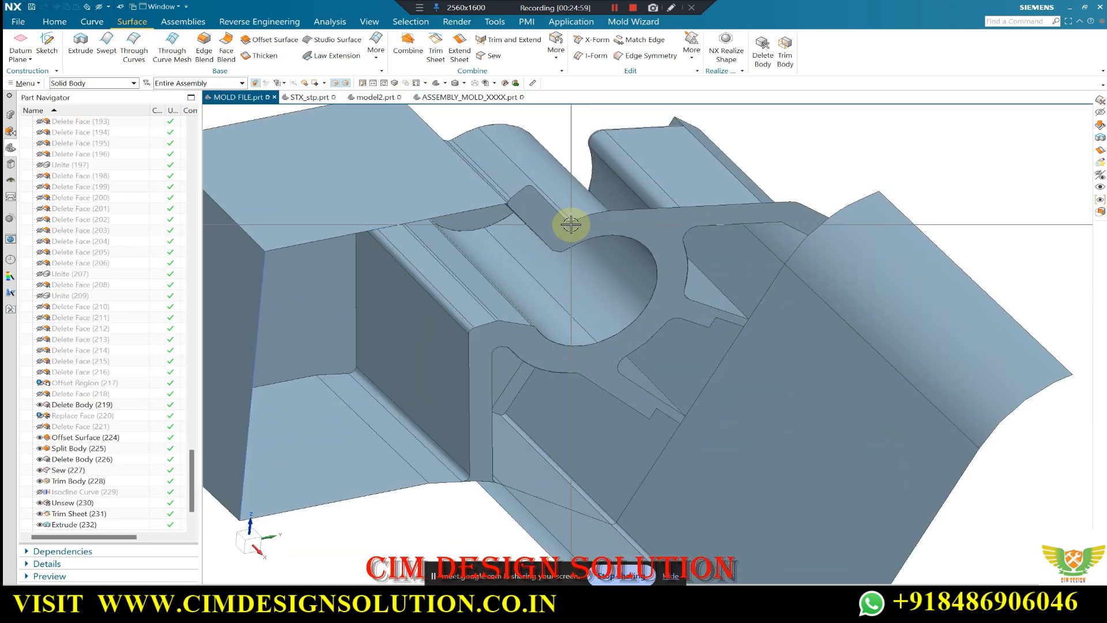
key(ctrl+z)
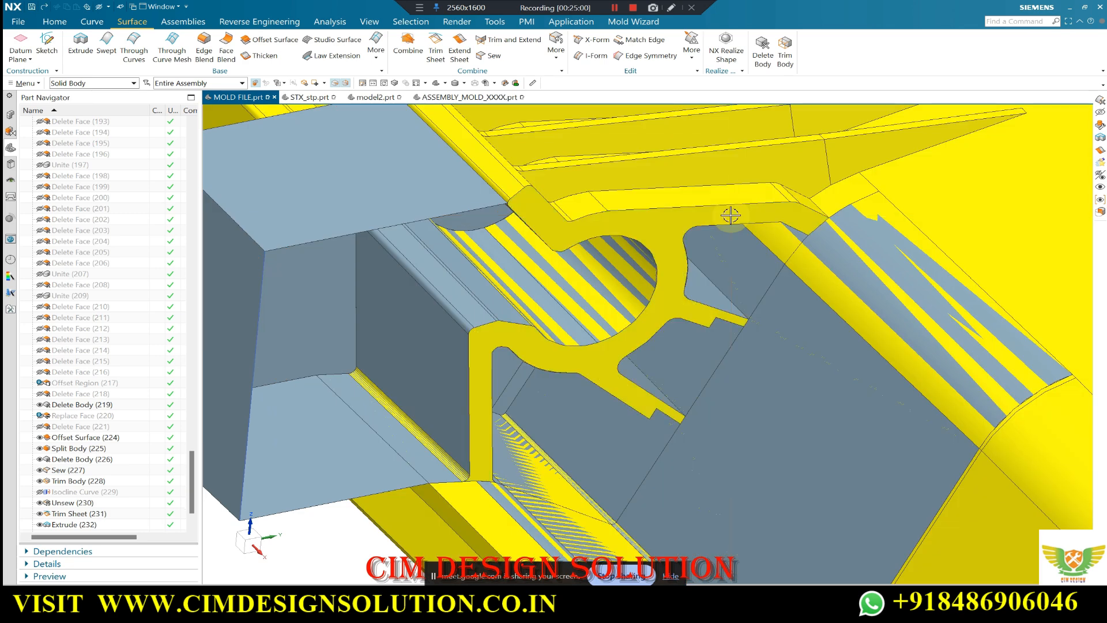
Hide the yellow molded part body to isolate the blue offset sheets.
scroll(707, 191, down, 1)
click(861, 158)
key(ctrl+b)
Edit the Offset Surface (224) feature, pick the two small rib-end faces to update its face selection, and accept the change.
middle_drag(725, 197, 781, 307)
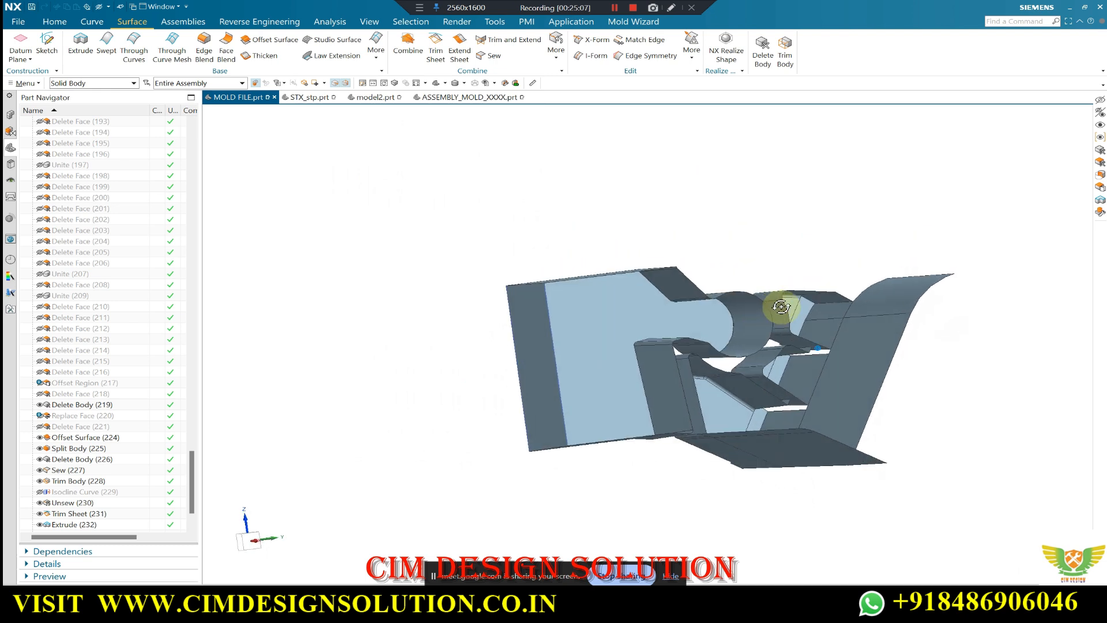
middle_drag(765, 374, 740, 380)
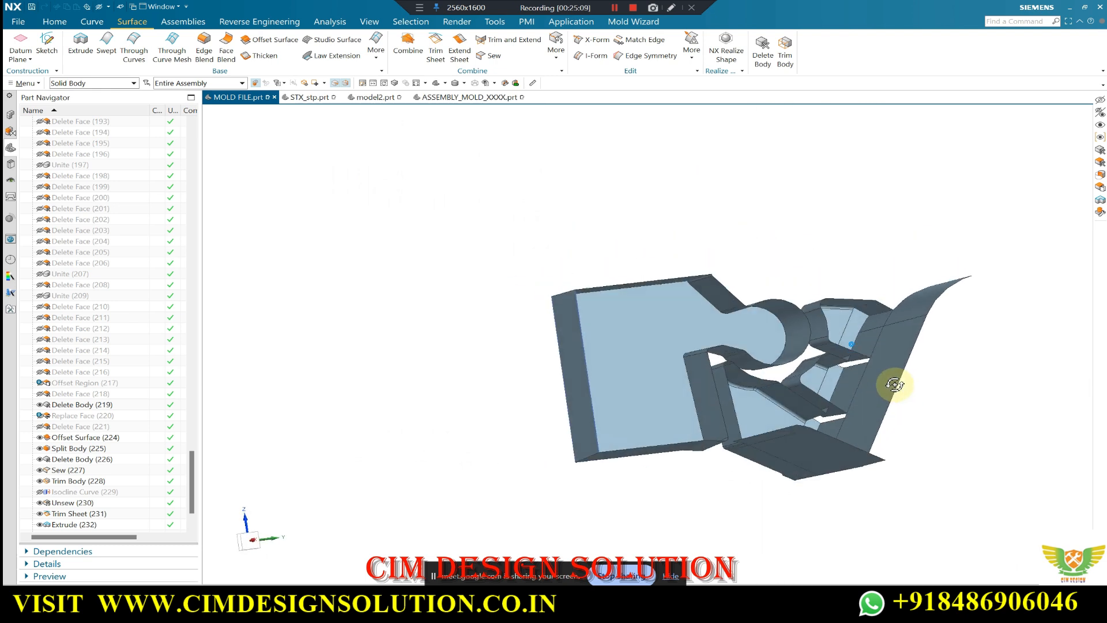
scroll(883, 391, up, 5)
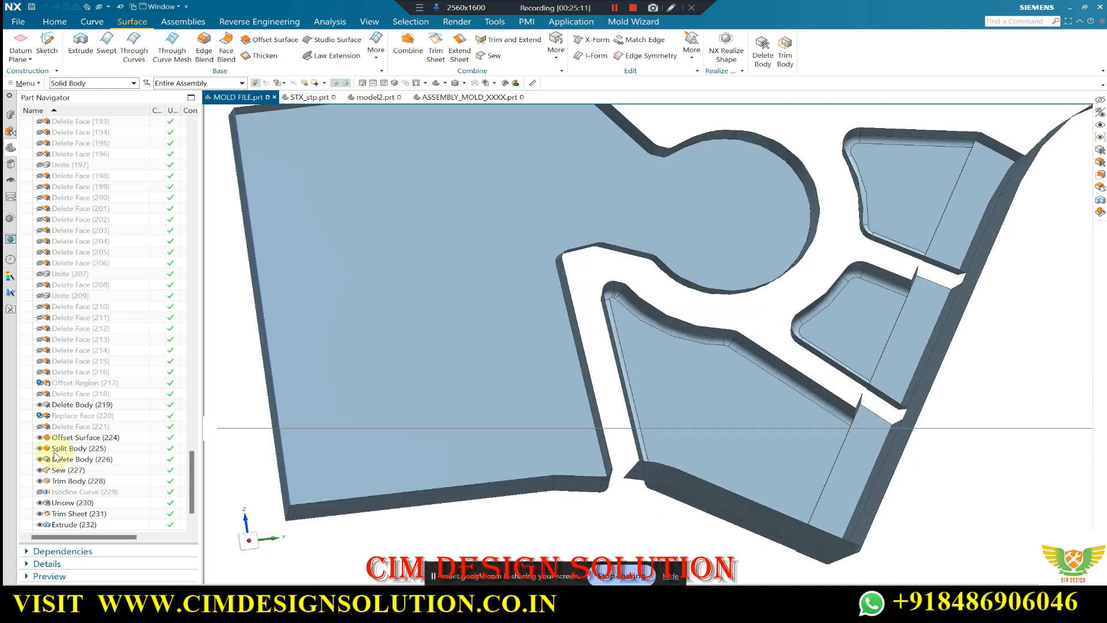
double_click(68, 438)
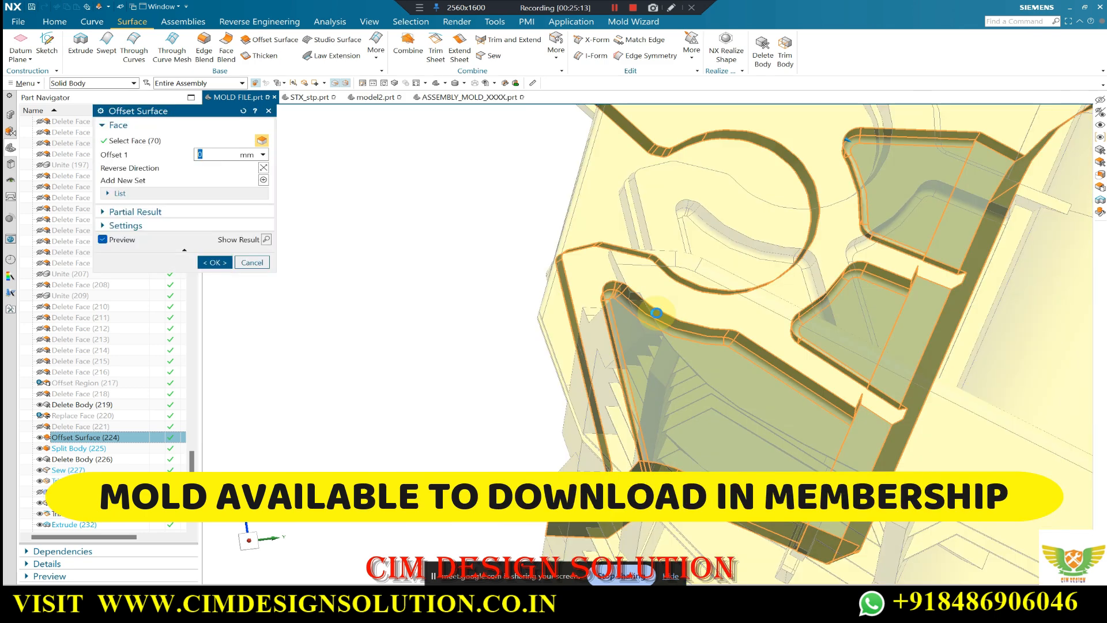
middle_drag(789, 378, 812, 383)
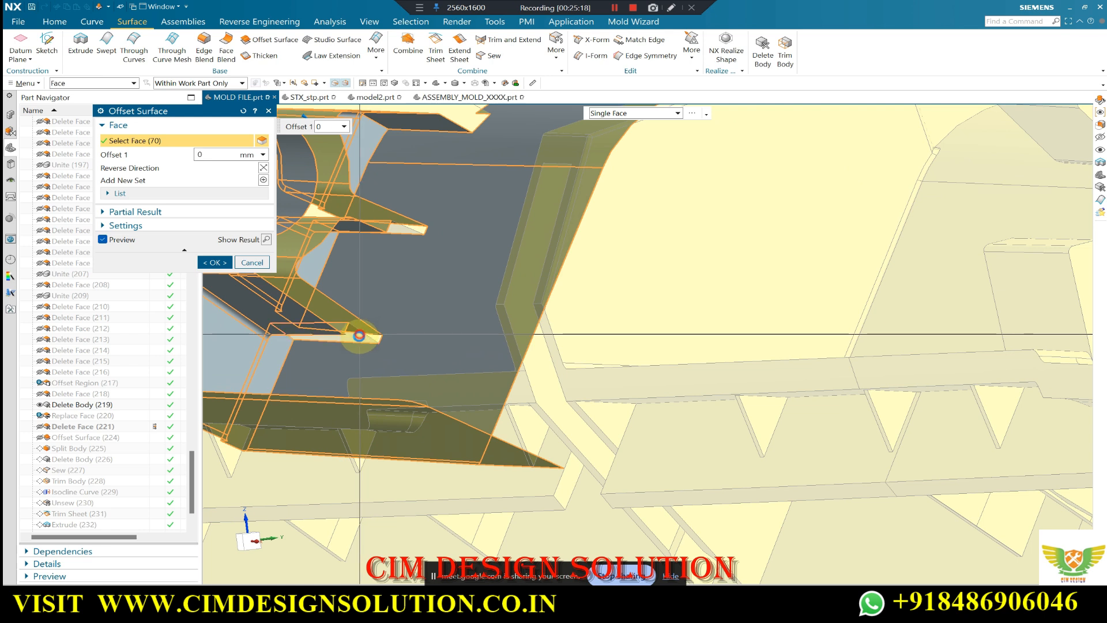
click(359, 335)
click(402, 229)
scroll(426, 364, down, 2)
scroll(460, 222, up, 2)
middle_drag(467, 229, 462, 327)
middle_click(485, 305)
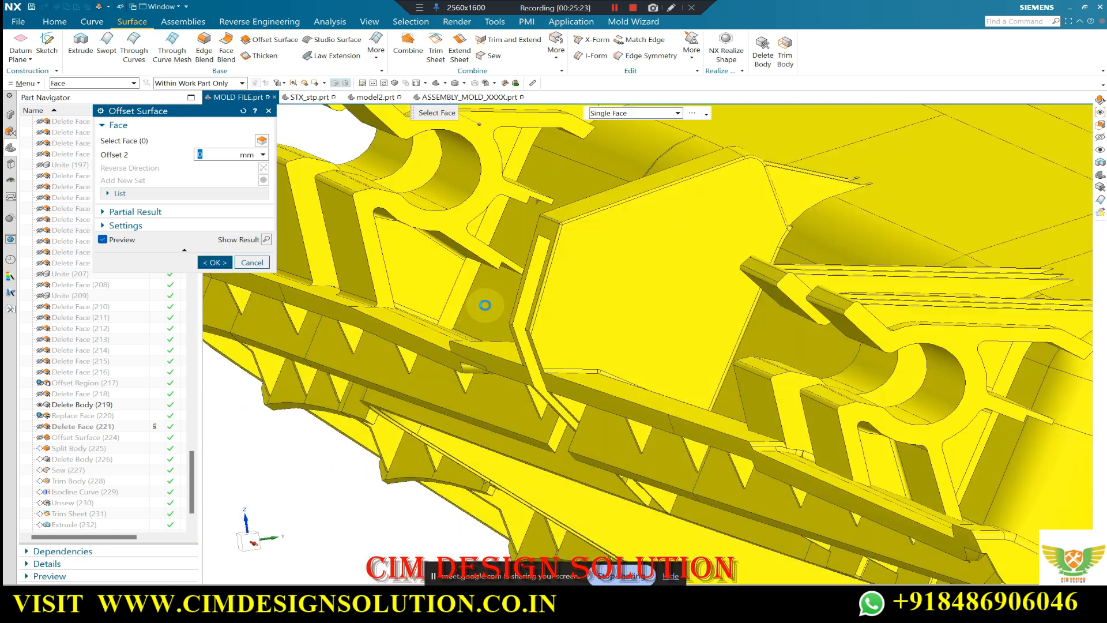
middle_click(485, 304)
Hide the yellow part body again to isolate the updated offset sheets.
middle_drag(504, 286, 555, 221)
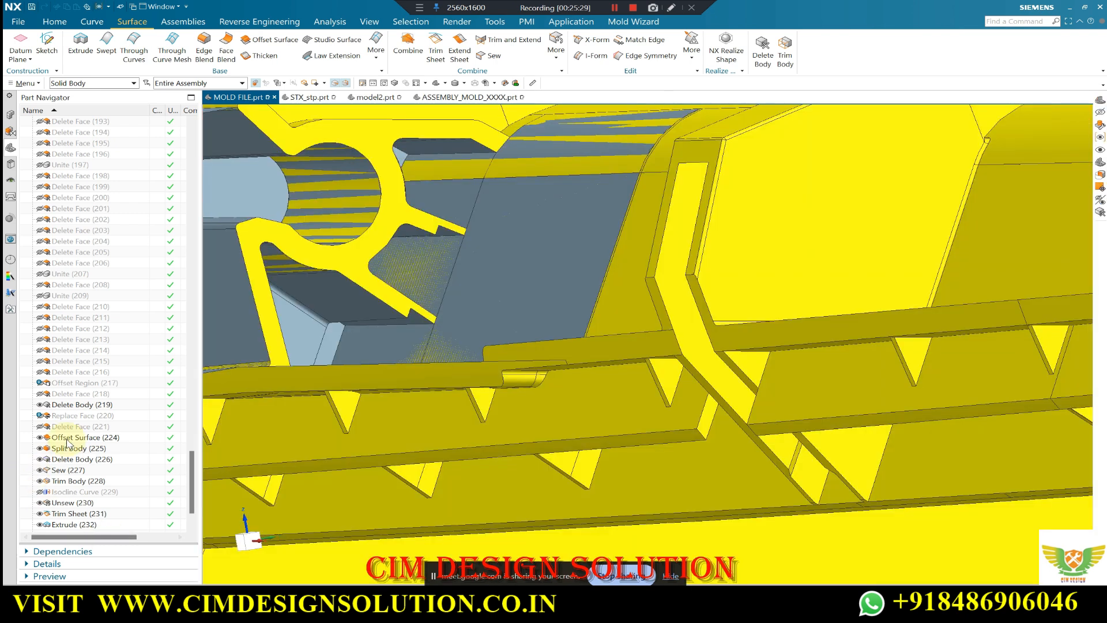
click(66, 439)
key(Escape)
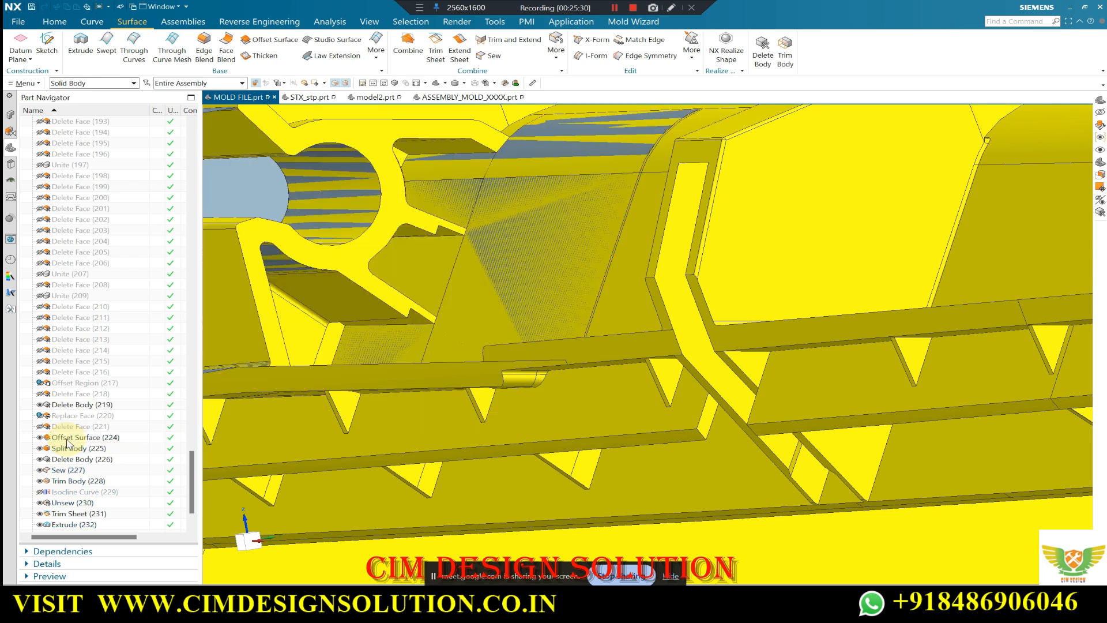
scroll(717, 289, down, 4)
right_drag(776, 264, 769, 351)
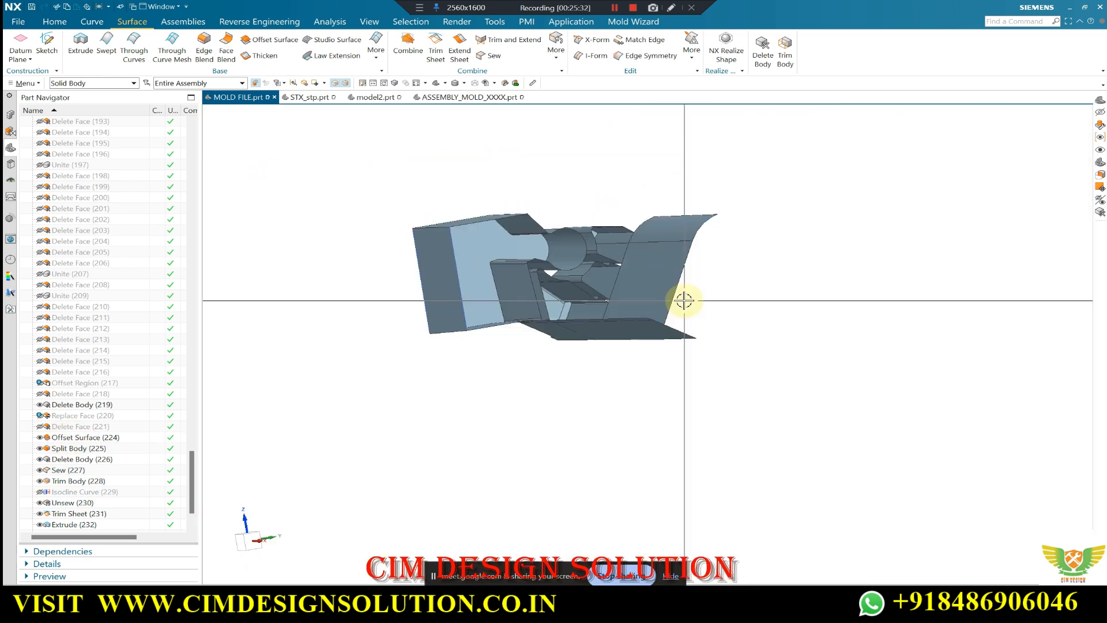
scroll(558, 247, up, 2)
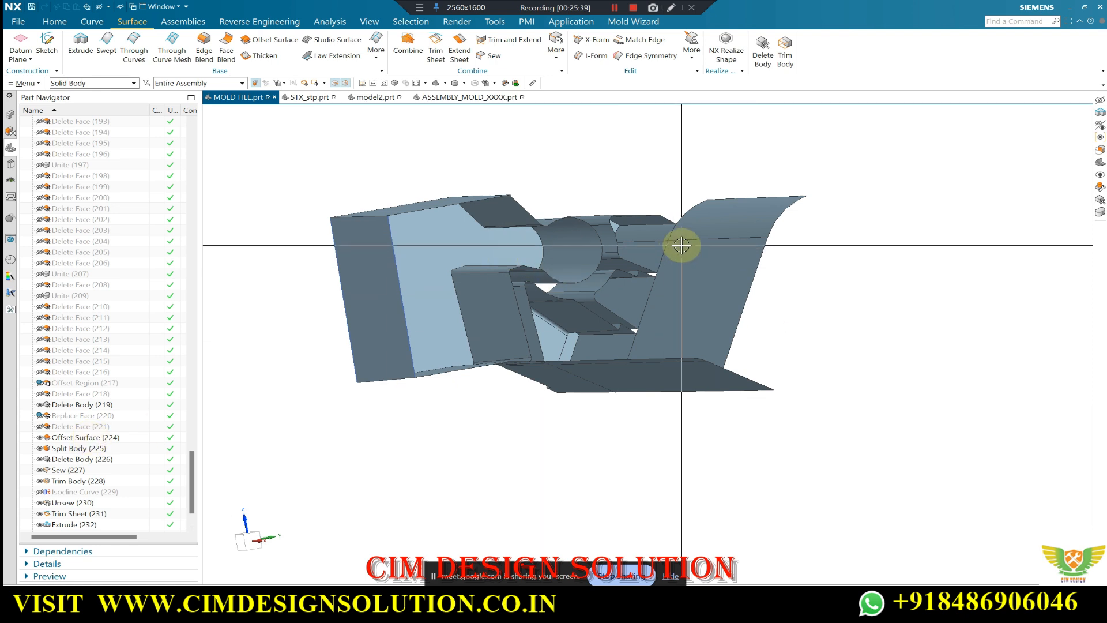
middle_drag(645, 310, 642, 319)
scroll(685, 233, up, 2)
middle_drag(684, 234, 665, 314)
scroll(665, 314, down, 3)
scroll(724, 209, up, 5)
middle_drag(689, 208, 672, 225)
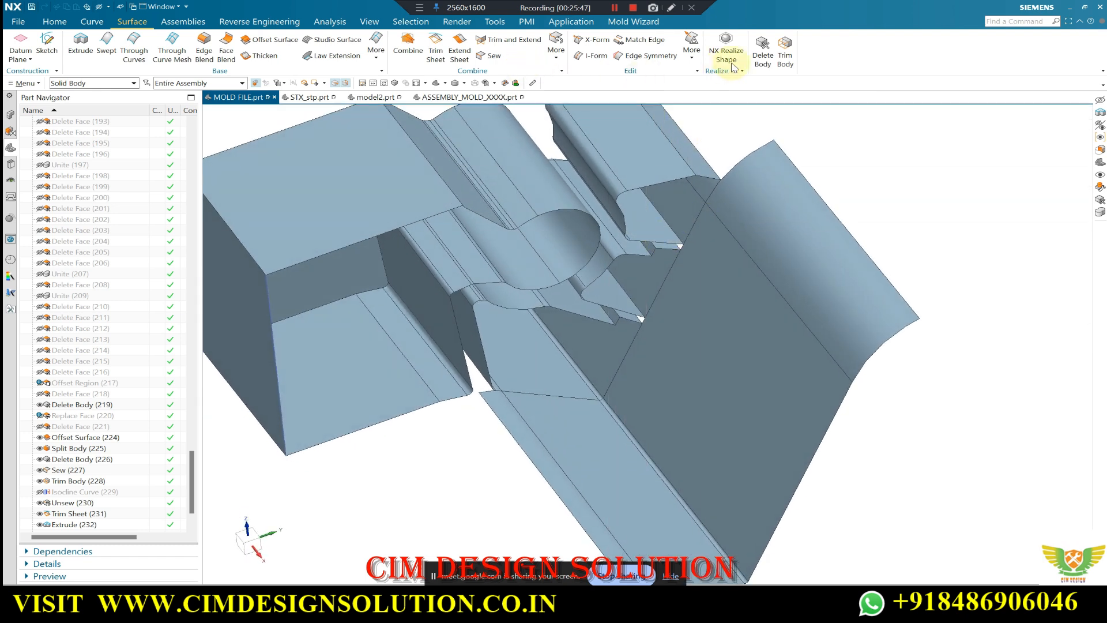
click(754, 217)
middle_click(676, 369)
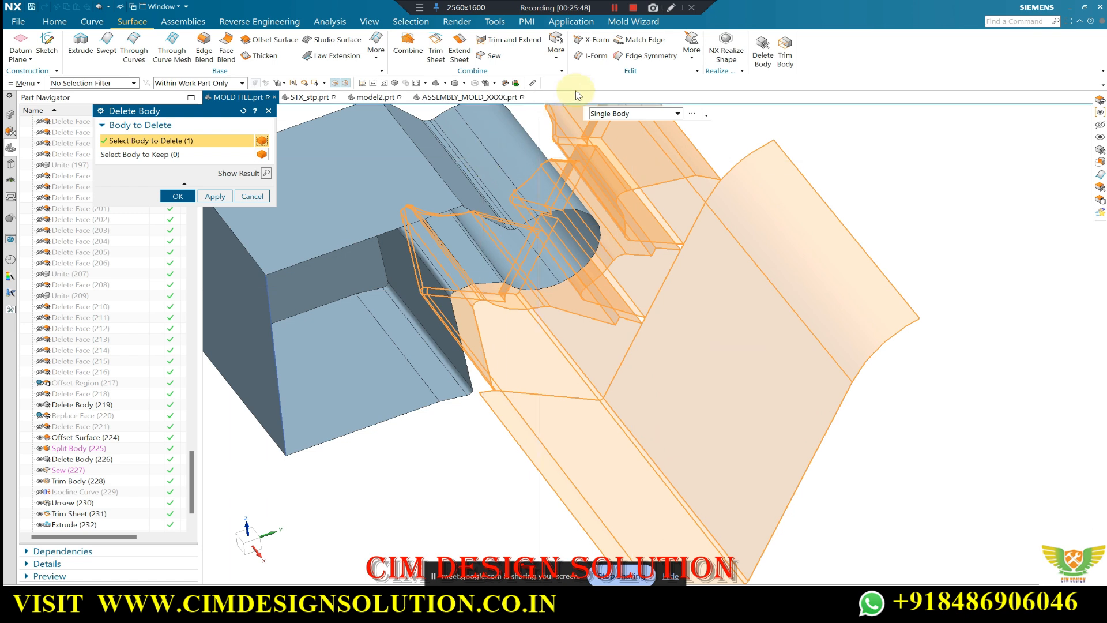
Unsew the outer curved and sloped faces and the lower flange faces from the pocket sheet body.
click(554, 53)
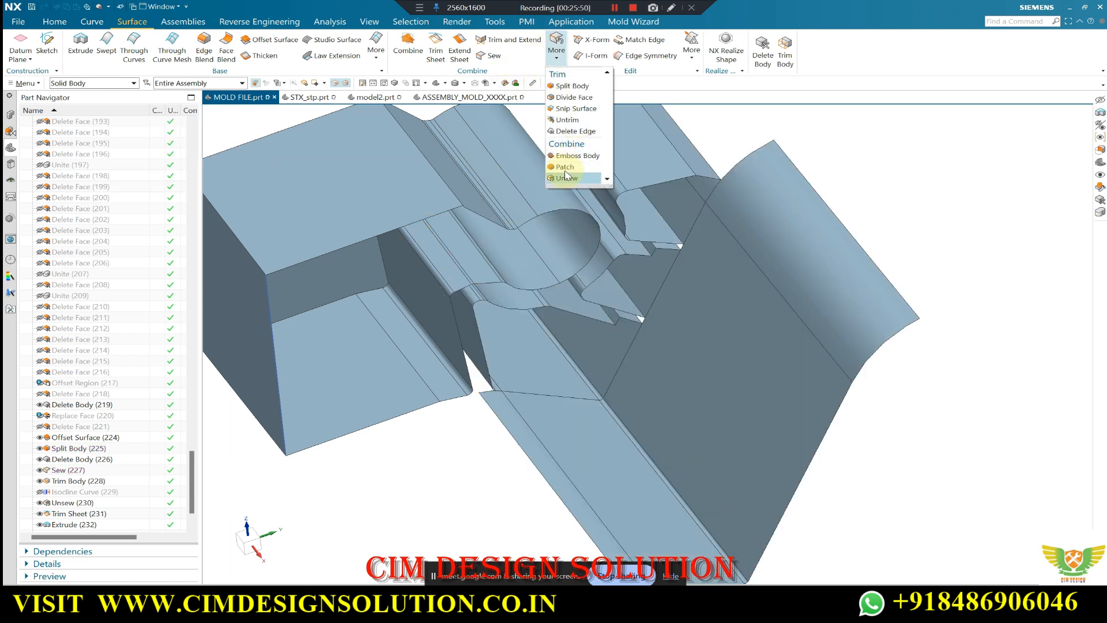
click(566, 177)
click(736, 248)
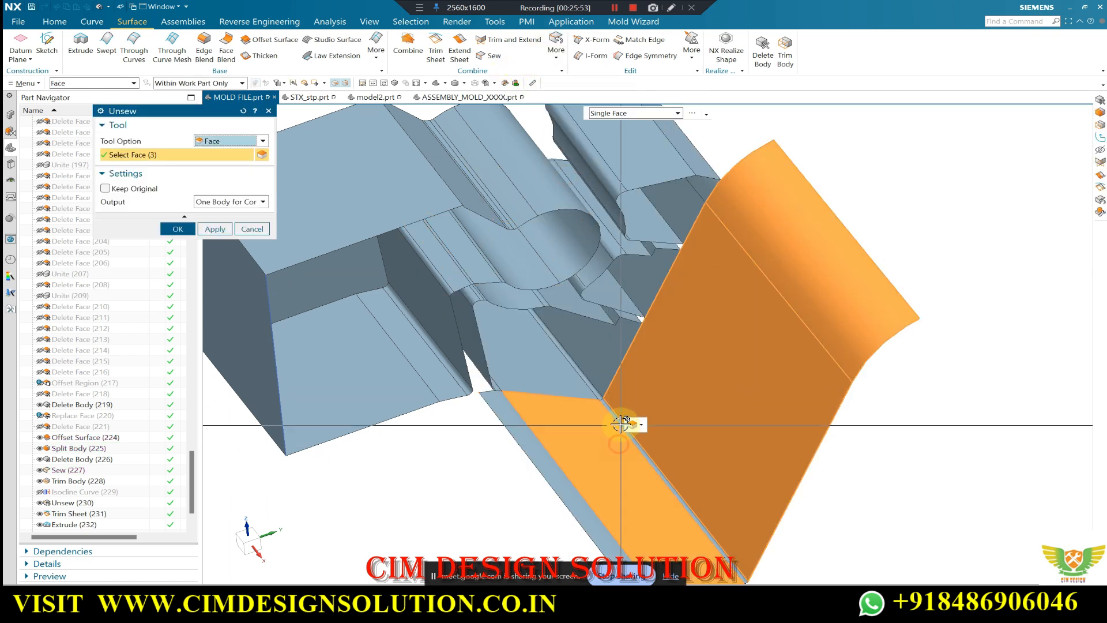
scroll(621, 424, up, 1)
click(610, 406)
click(494, 433)
middle_click(538, 296)
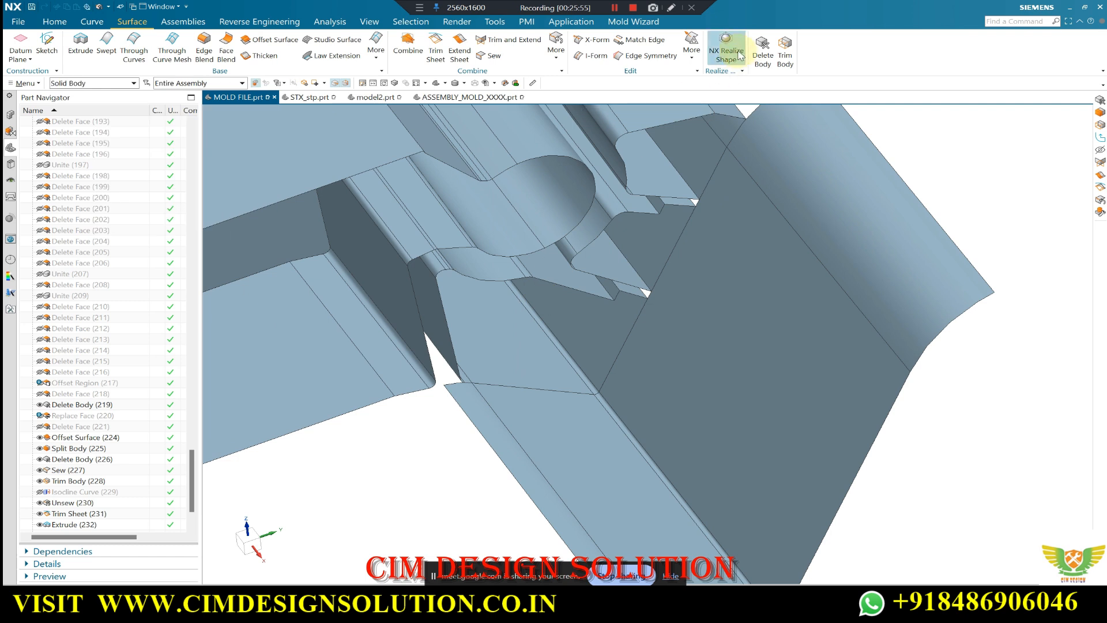
Delete the separated outer sheet body with its sloped and lower flange faces.
click(763, 47)
click(746, 279)
middle_click(741, 247)
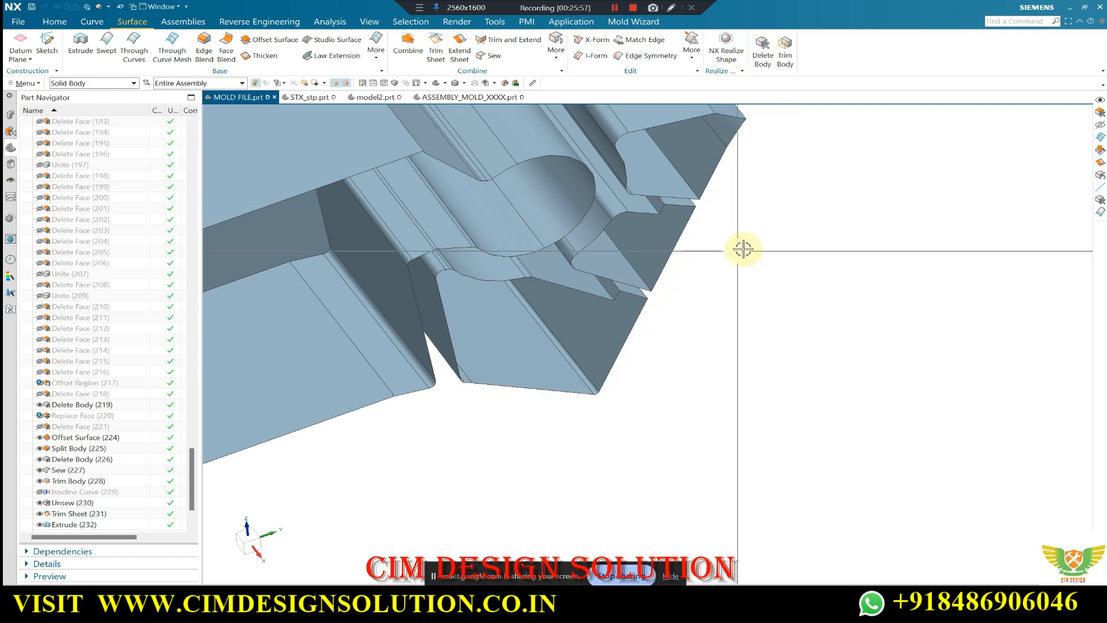
Close the open front of the large block with a Fill Surface along its boundary edges, using G0 continuity throughout.
scroll(633, 290, down, 2)
middle_drag(633, 291, 620, 245)
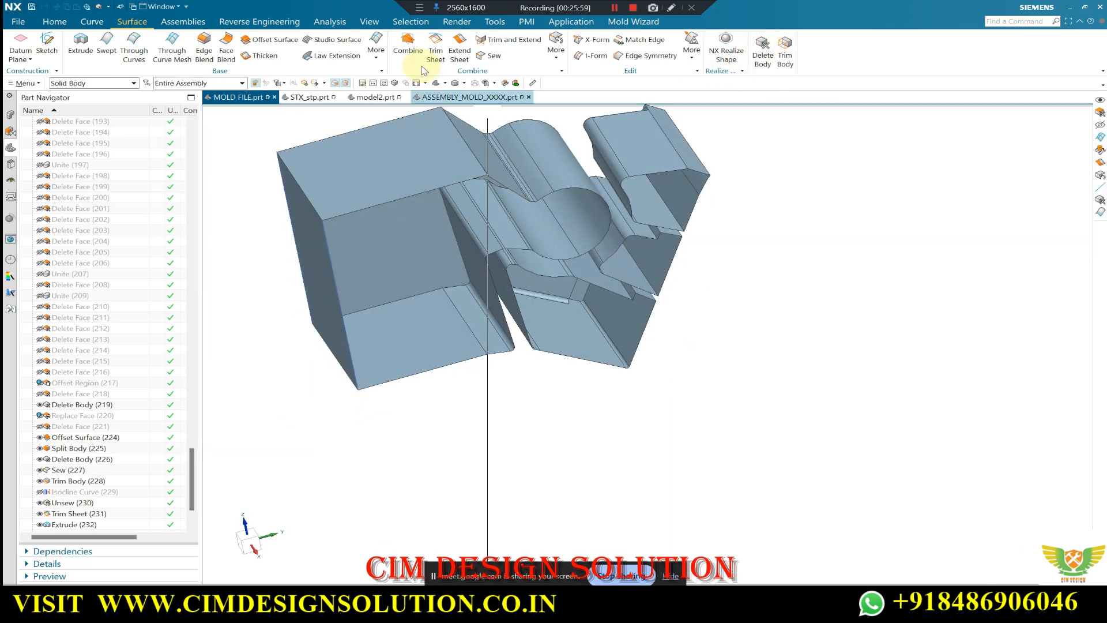
click(376, 48)
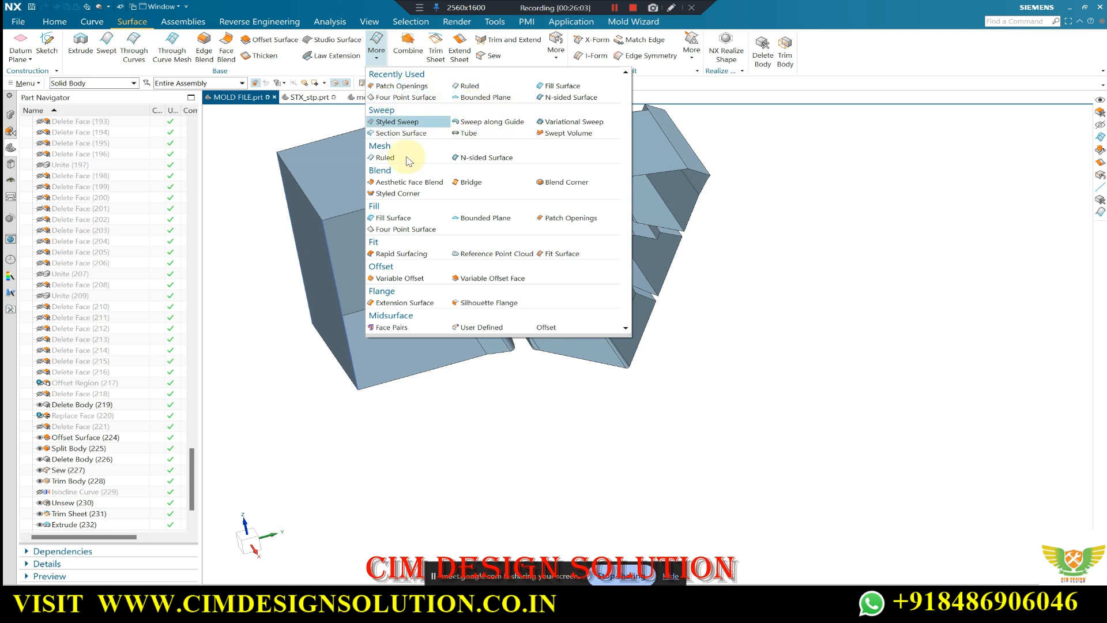
click(395, 218)
click(333, 271)
click(408, 376)
scroll(502, 352, up, 2)
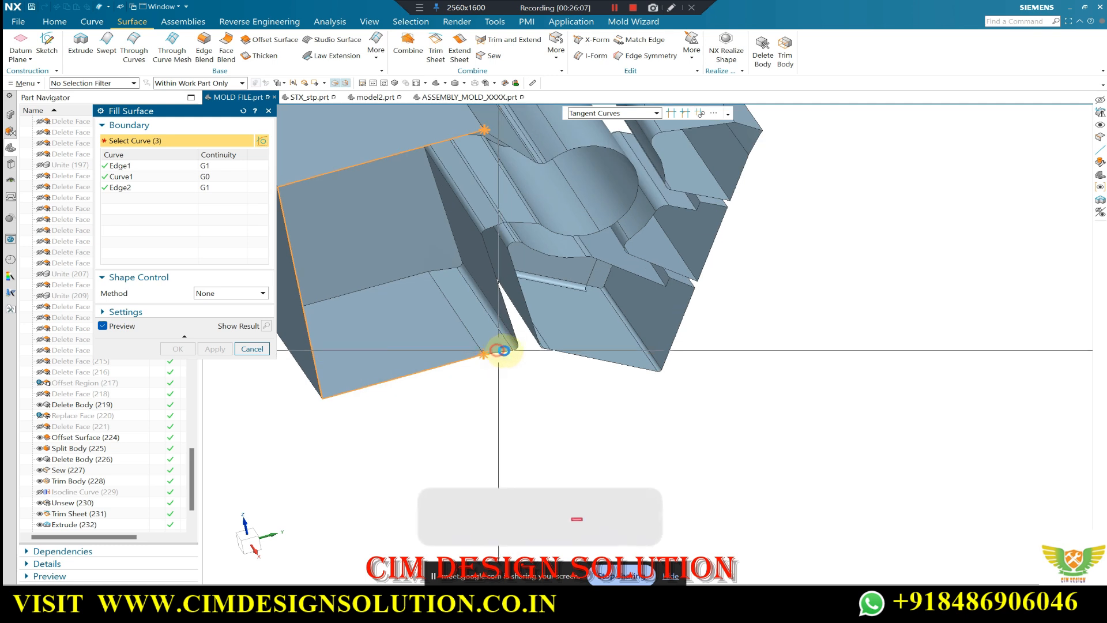
click(504, 350)
scroll(514, 323, down, 3)
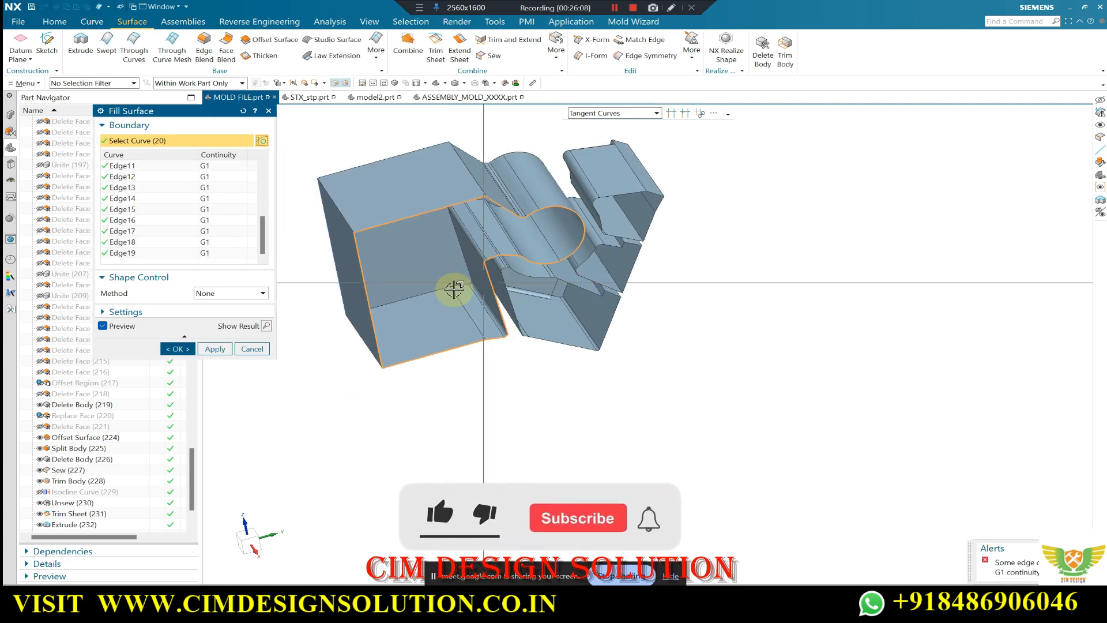
right_click(213, 255)
click(227, 260)
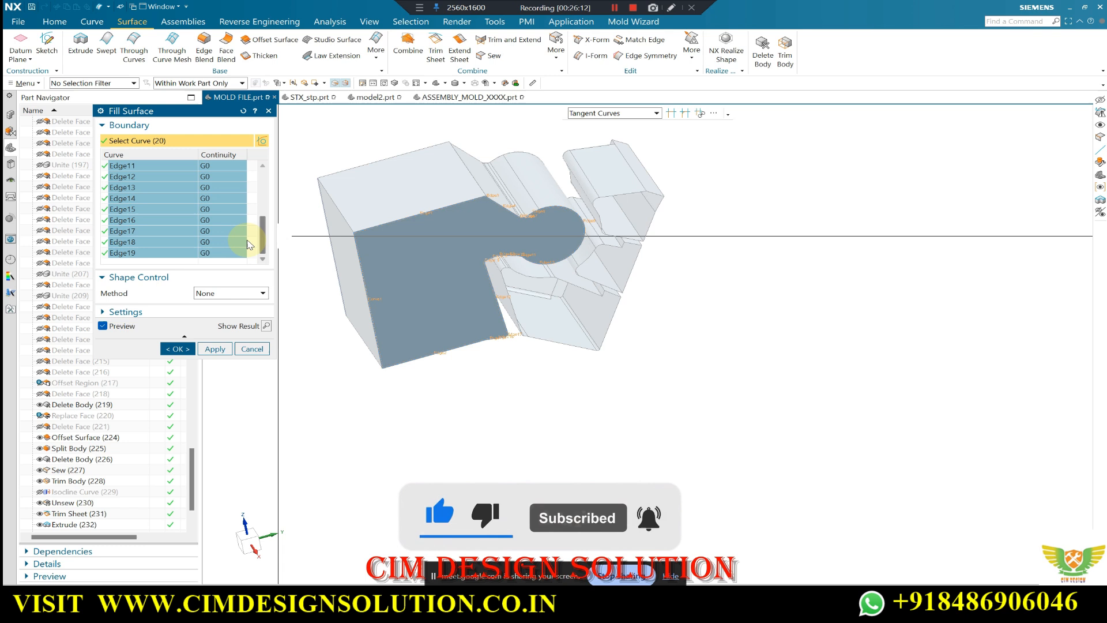
click(215, 349)
Close the open end of the upper pocket sheet with a Fill Surface whose eight boundary edges use G0 continuity.
scroll(608, 200, up, 3)
click(599, 198)
scroll(634, 195, up, 2)
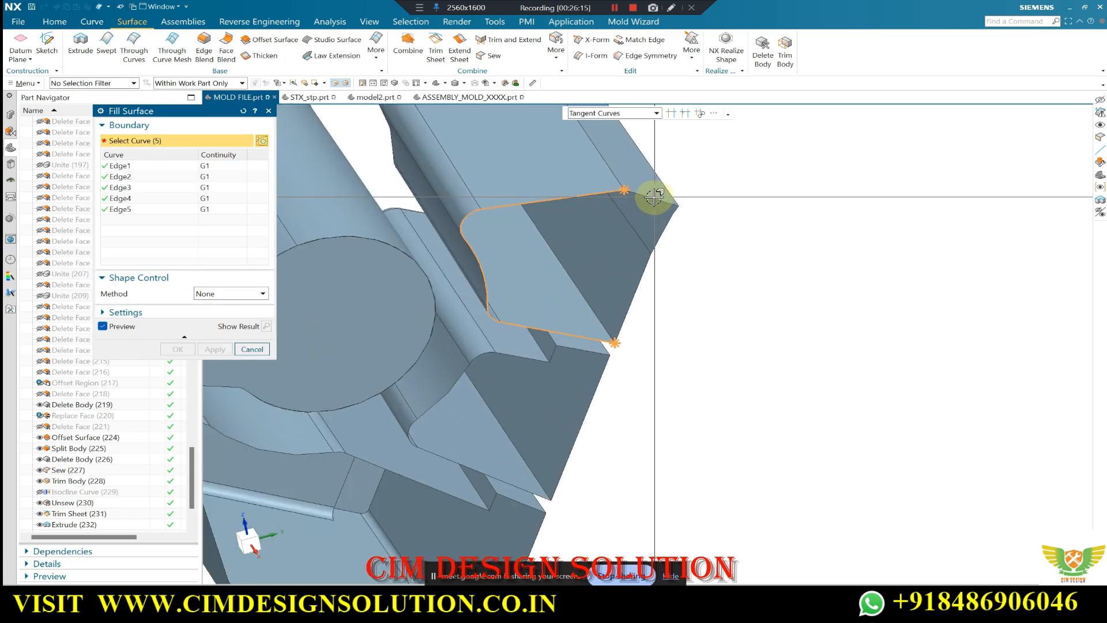
click(649, 279)
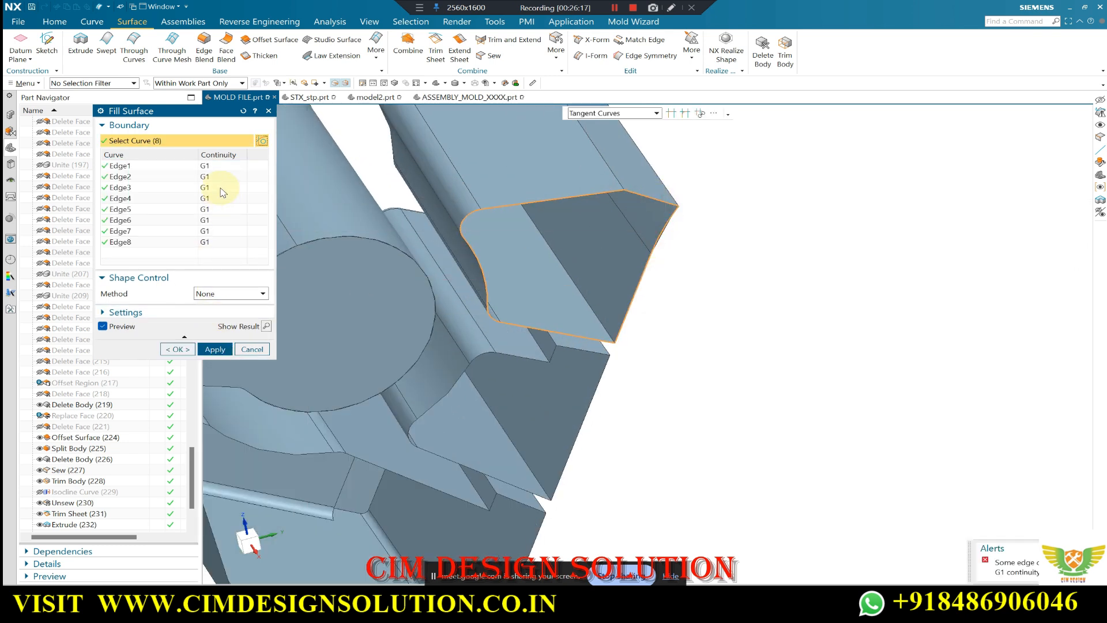
drag(215, 166, 220, 244)
click(242, 279)
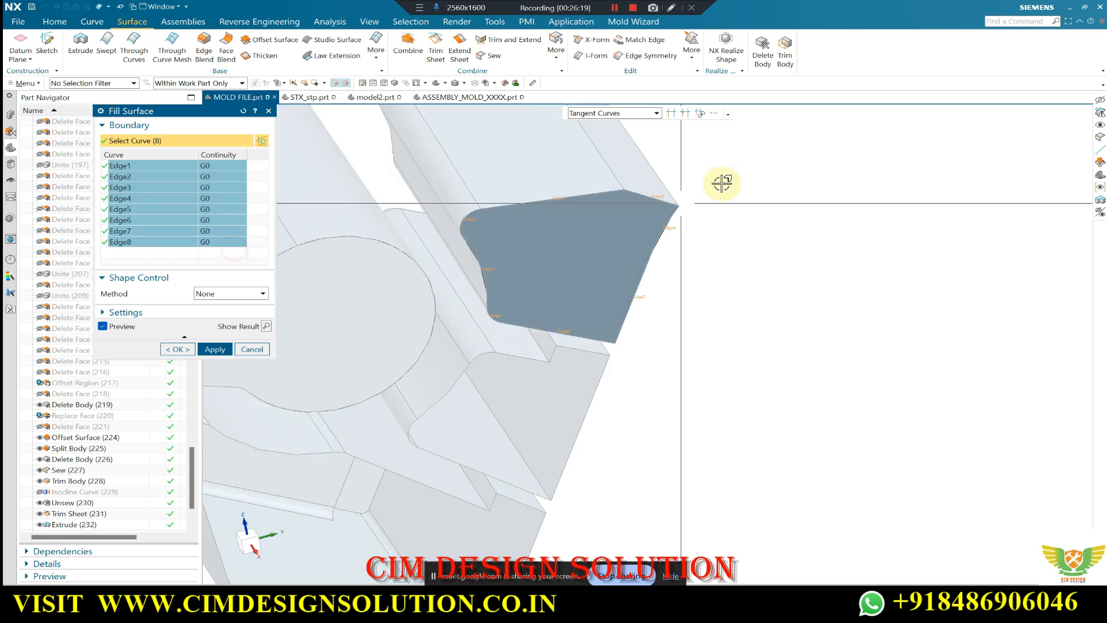
Fill the open end of the middle pocket sheet along its eight boundary edges with G0 continuity.
click(518, 359)
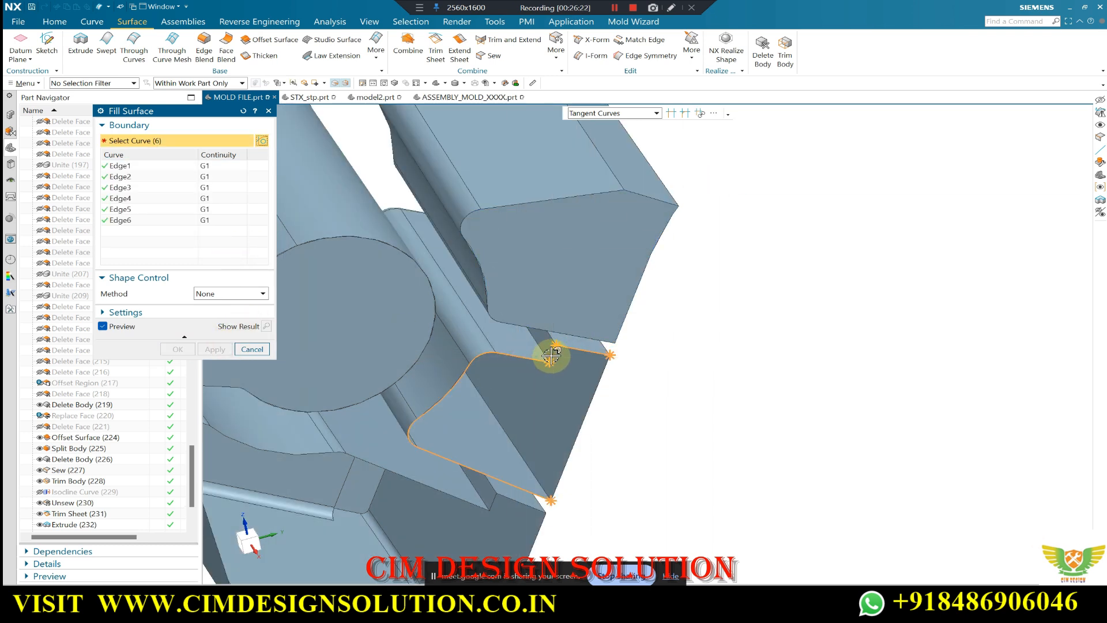
click(586, 399)
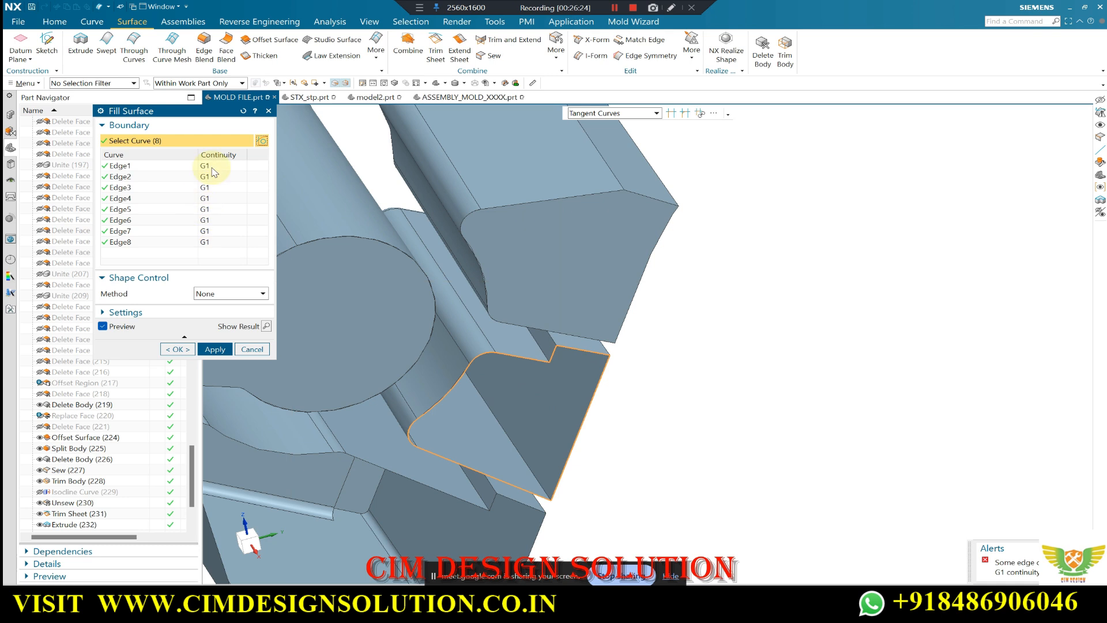
click(213, 167)
shift+click(215, 243)
right_click(217, 243)
click(230, 248)
scroll(767, 188, down, 1)
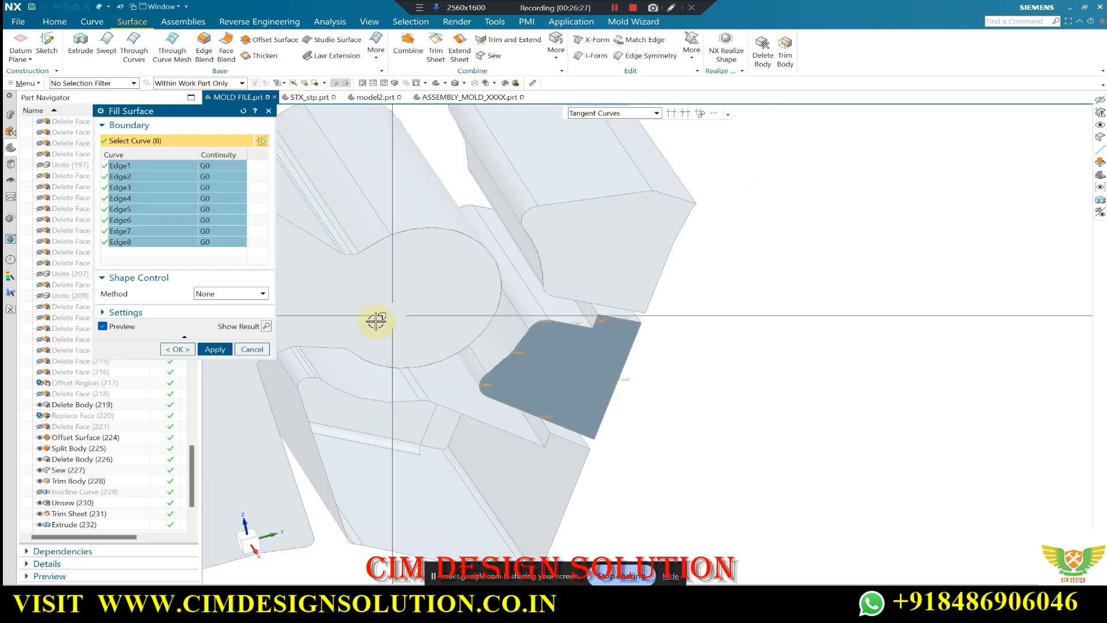
click(213, 349)
Try to close the open end of the lower pocket sheet with a Fill Surface along its 14 boundary edges at G0 continuity.
scroll(553, 366, up, 3)
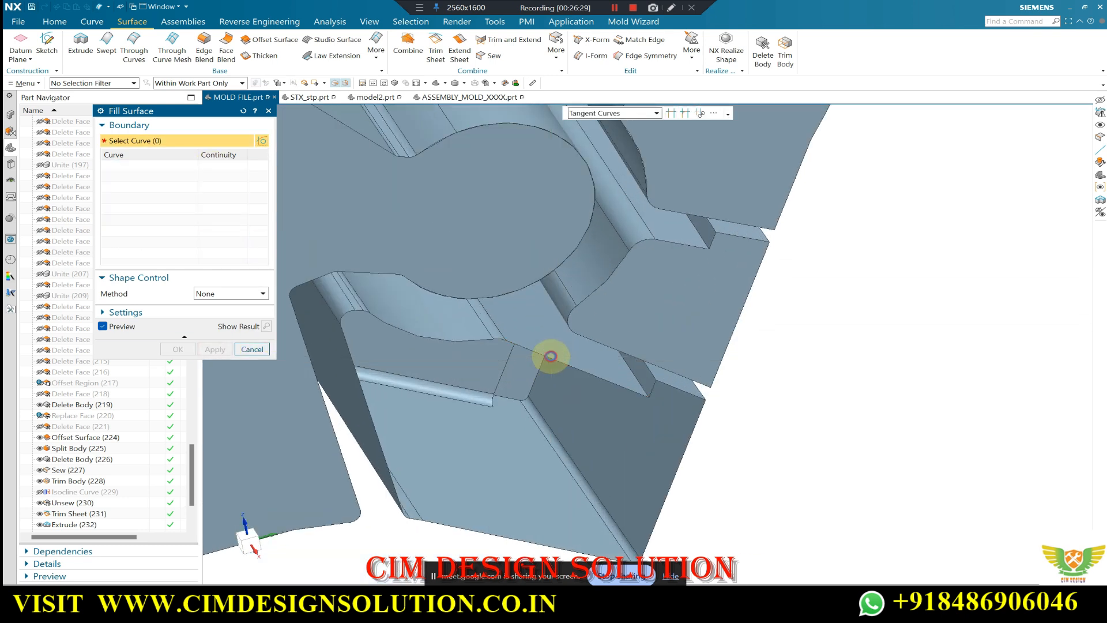
click(626, 391)
click(676, 389)
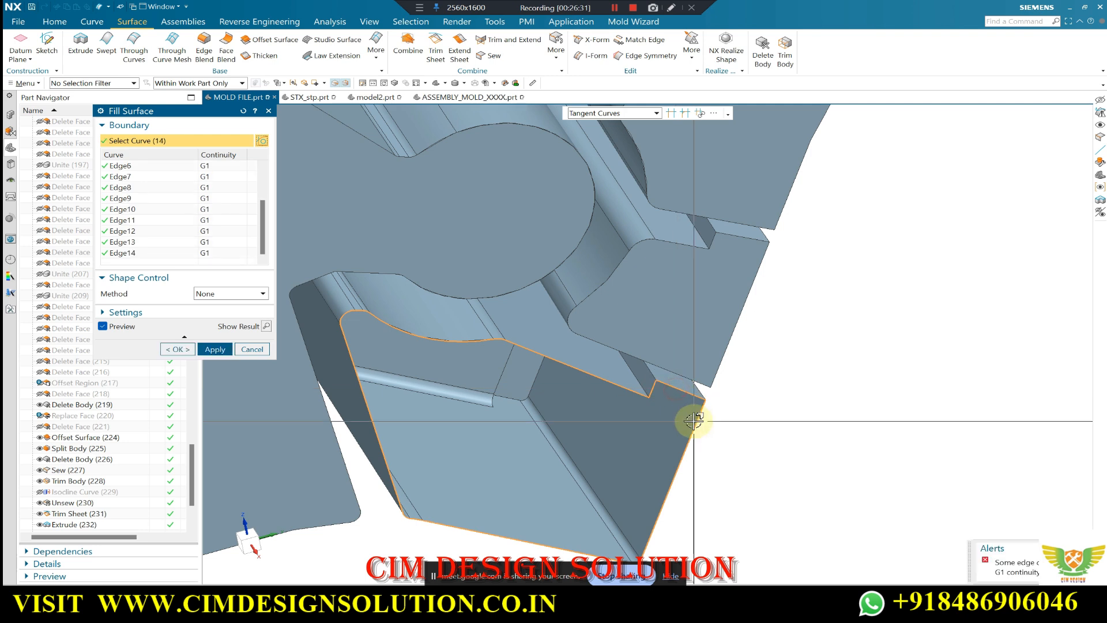
middle_drag(672, 392, 637, 440)
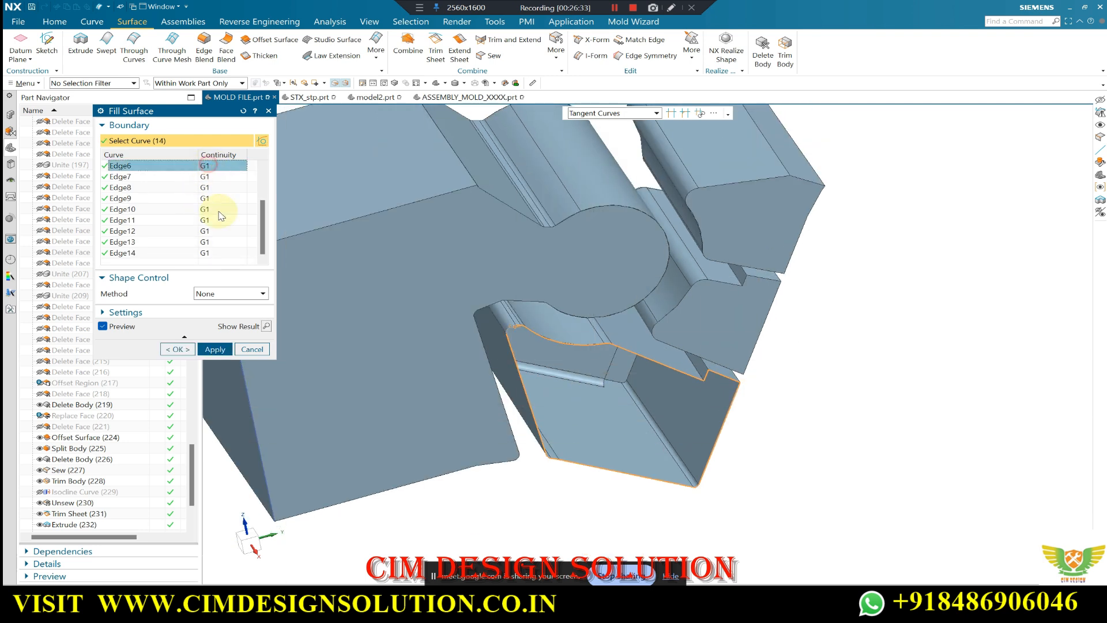
shift+click(212, 253)
click(226, 258)
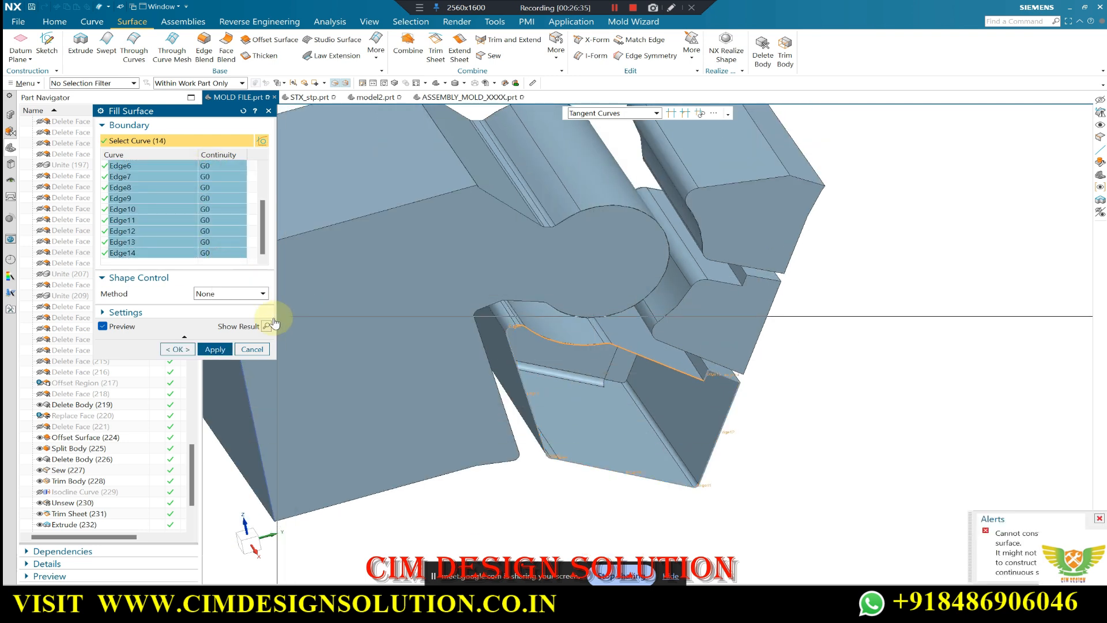
scroll(714, 410, down, 3)
middle_drag(719, 396, 694, 457)
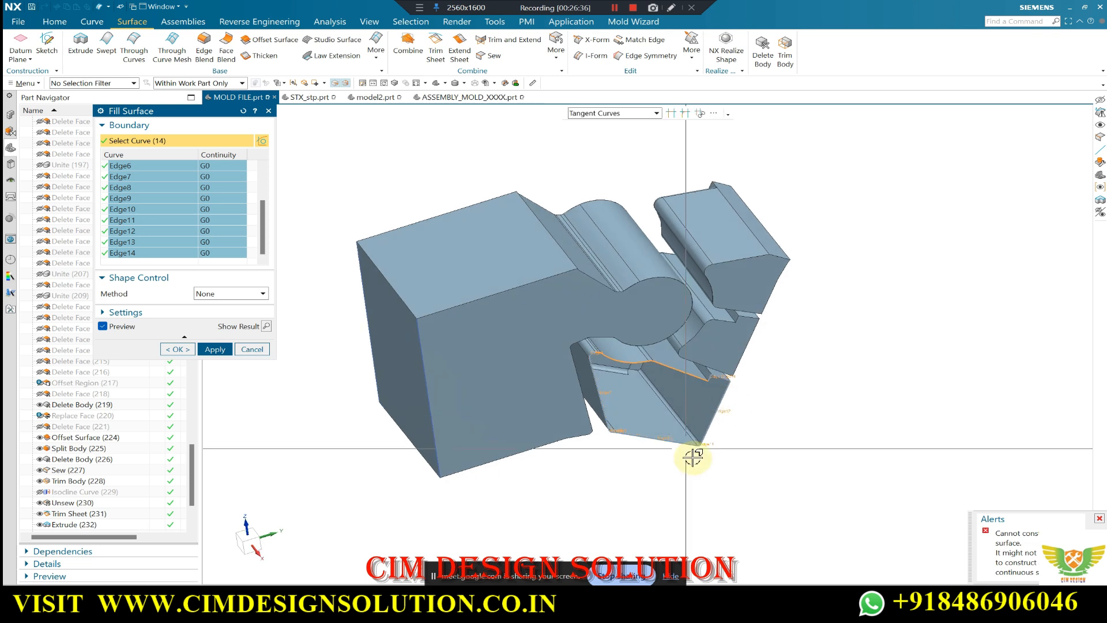
scroll(588, 329, up, 10)
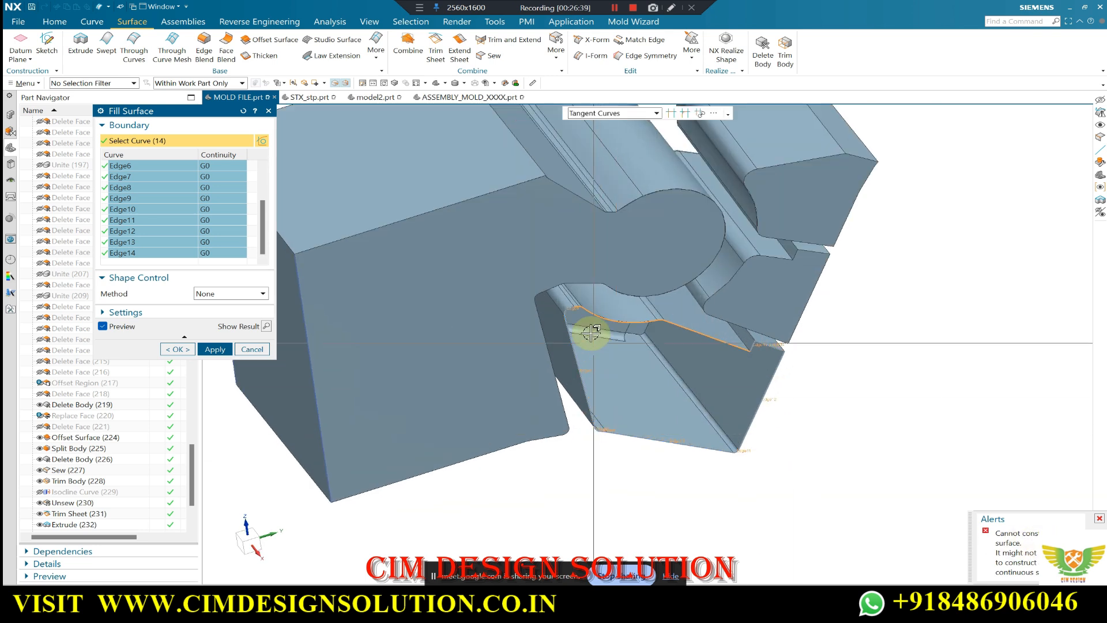
scroll(571, 263, down, 3)
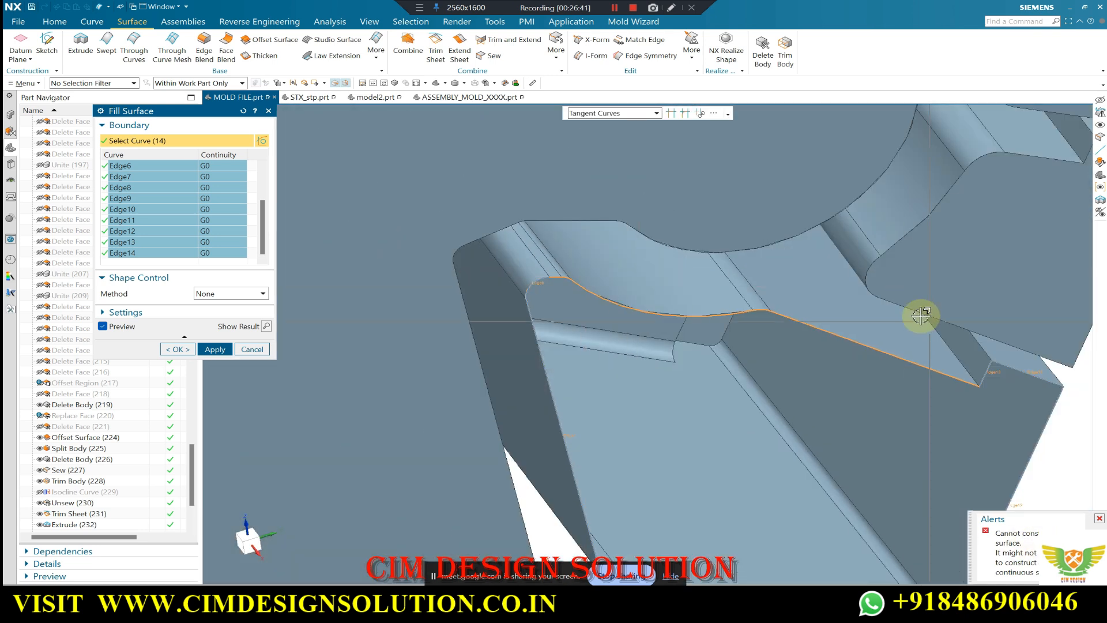
scroll(923, 317, down, 3)
scroll(1002, 375, up, 3)
scroll(785, 351, down, 2)
key(Escape)
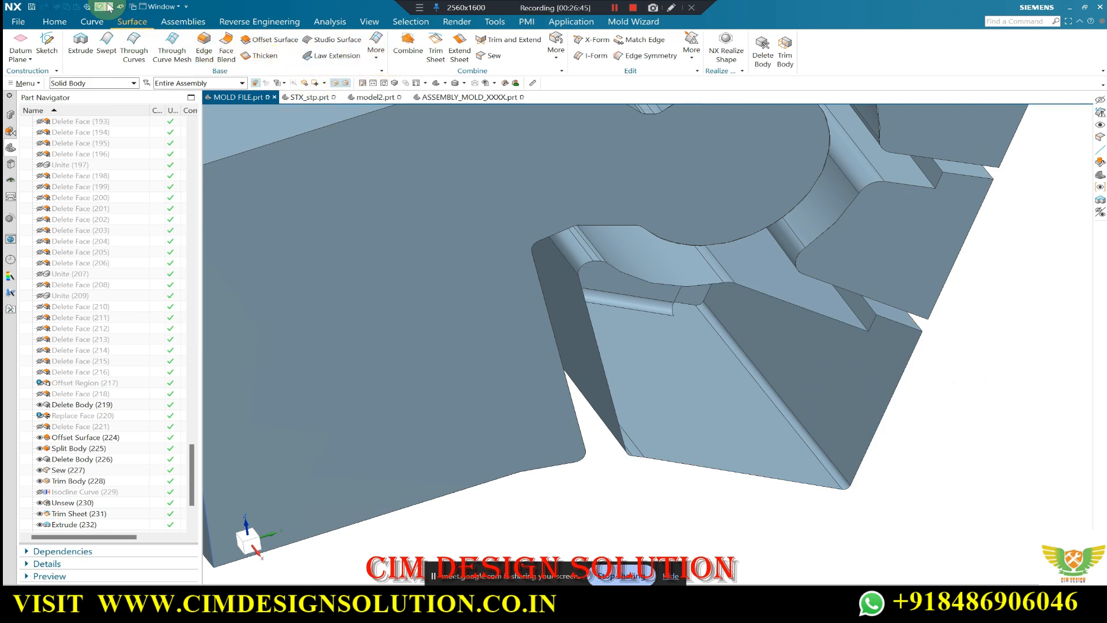
Retry the Fill Surface on the lower pocket sheet, reselecting its end boundary and changing the edges to G0.
click(820, 313)
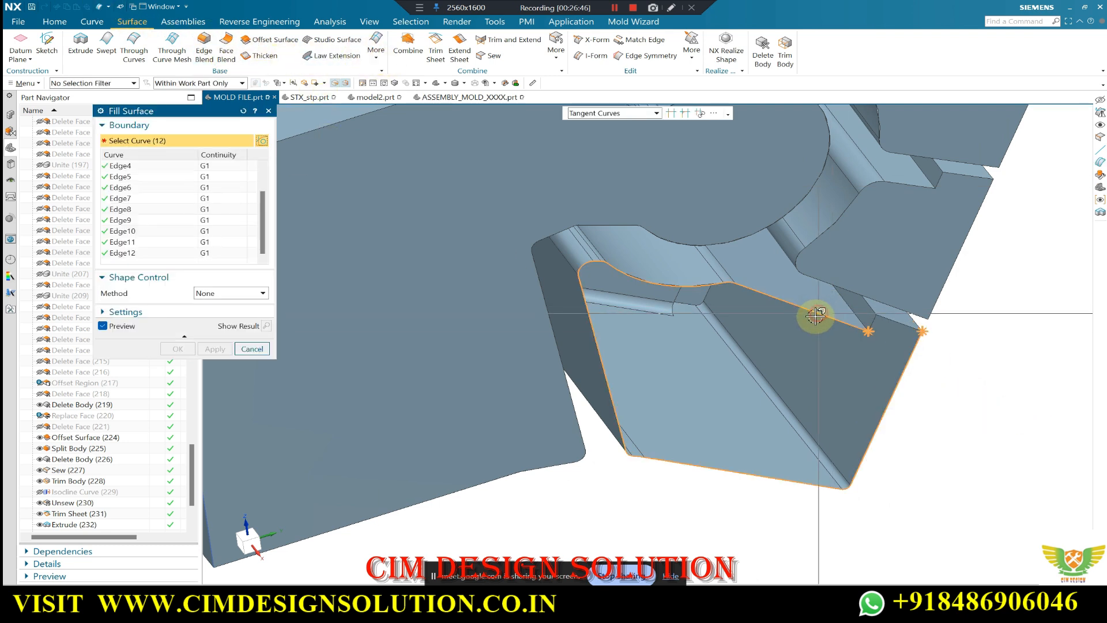
scroll(872, 317, up, 3)
click(876, 323)
scroll(927, 339, down, 3)
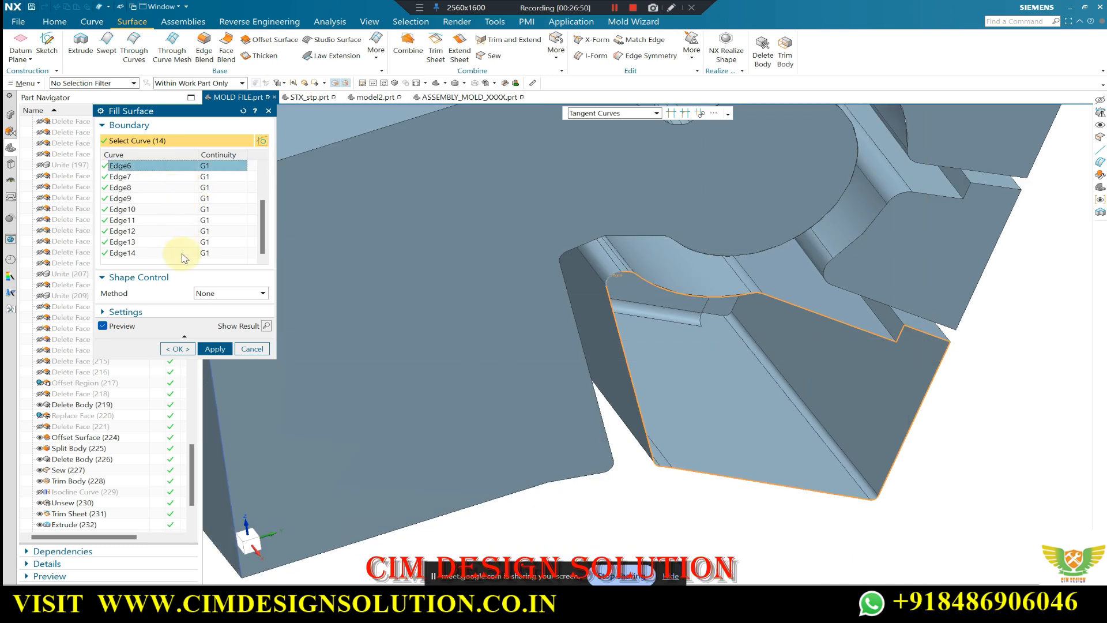
shift+click(182, 254)
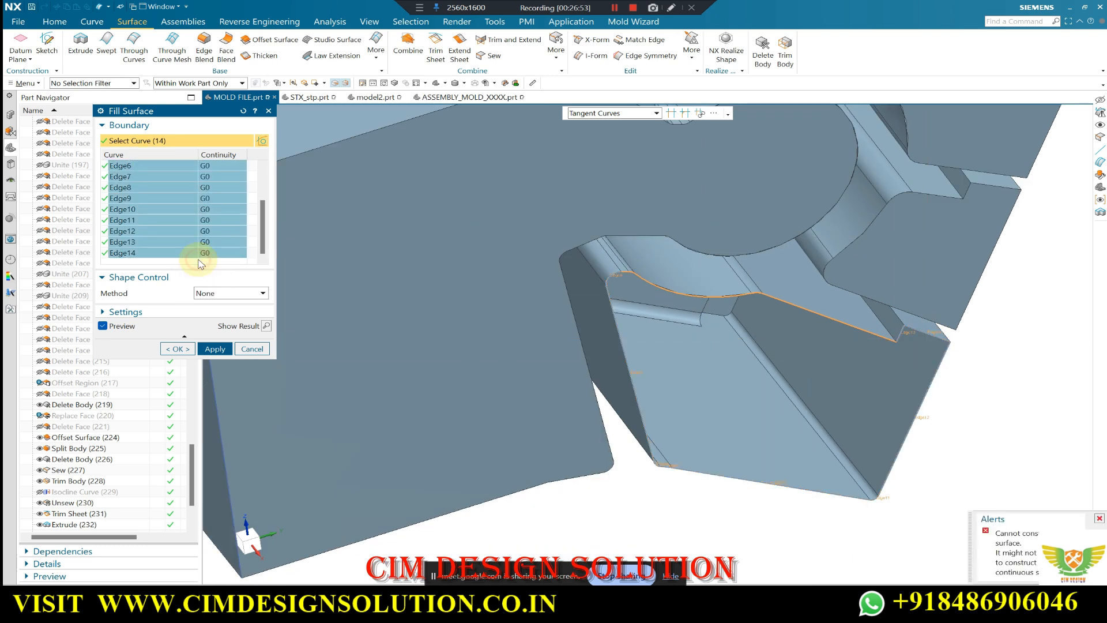
key(Escape)
scroll(770, 286, down, 1)
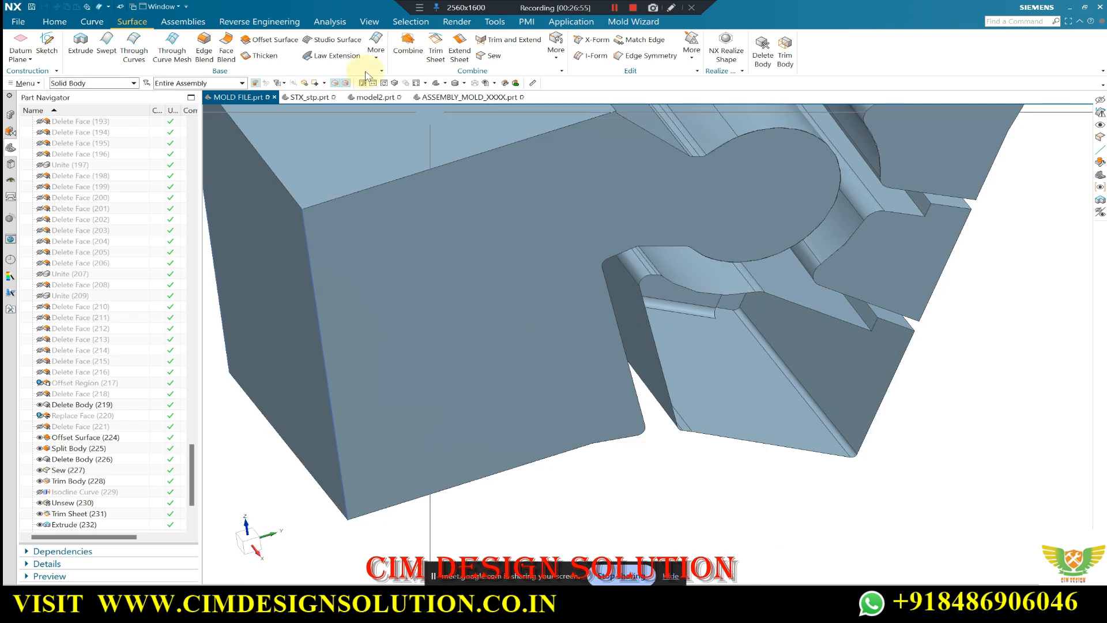
click(379, 56)
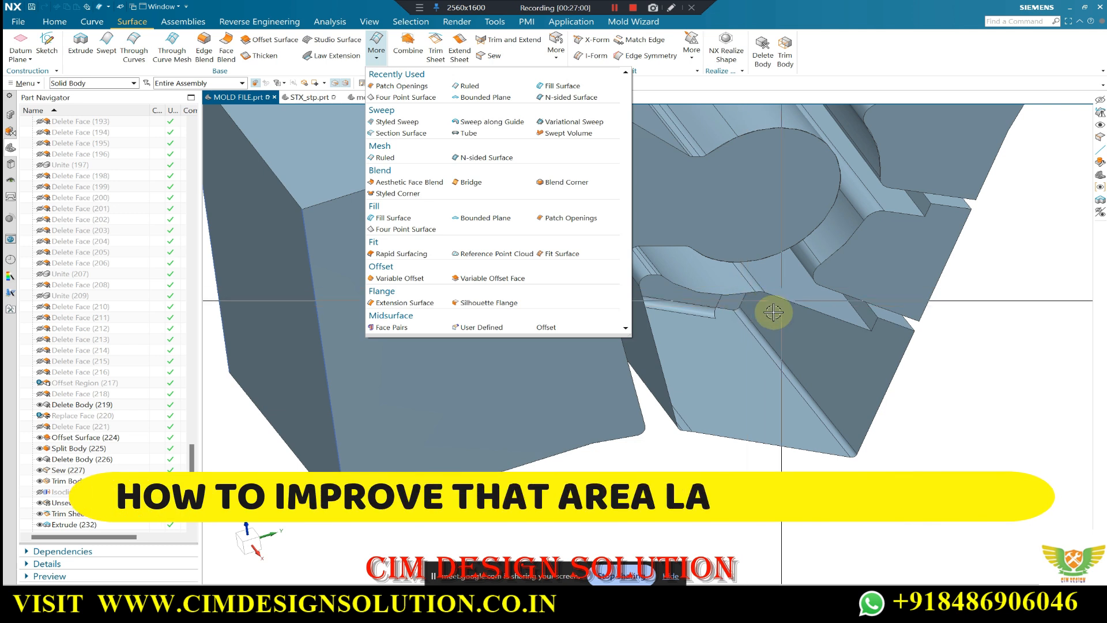
click(633, 183)
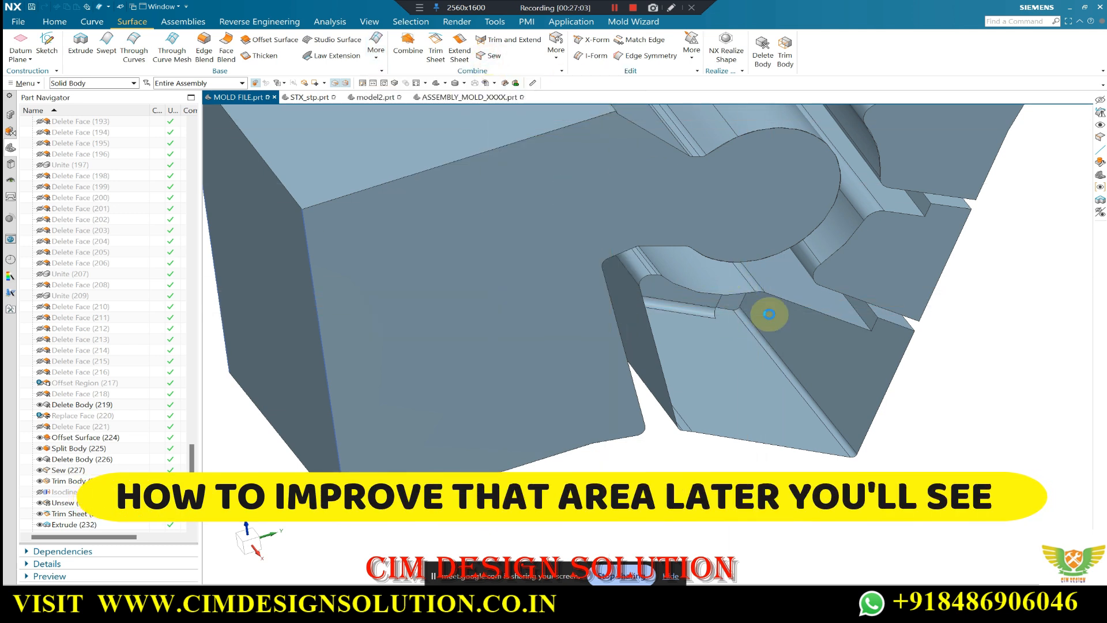
Sew the upper pocket sheet together with its end cap into a solid body.
scroll(769, 315, down, 5)
click(828, 225)
scroll(859, 222, up, 3)
drag(890, 158, 718, 342)
click(216, 300)
click(806, 348)
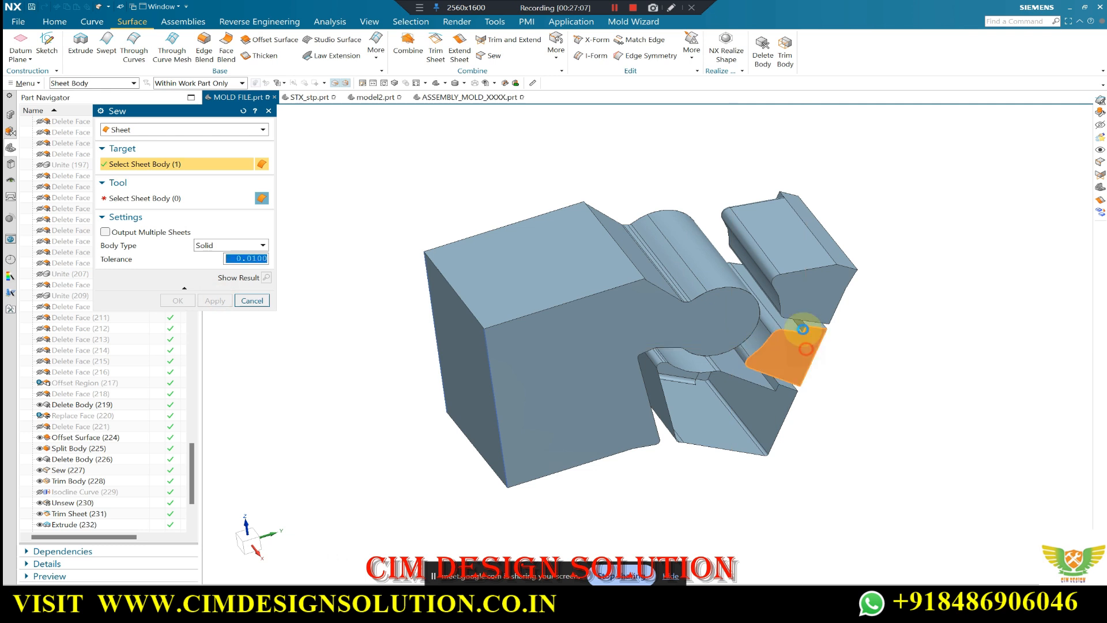
drag(872, 242, 701, 375)
drag(728, 415, 731, 414)
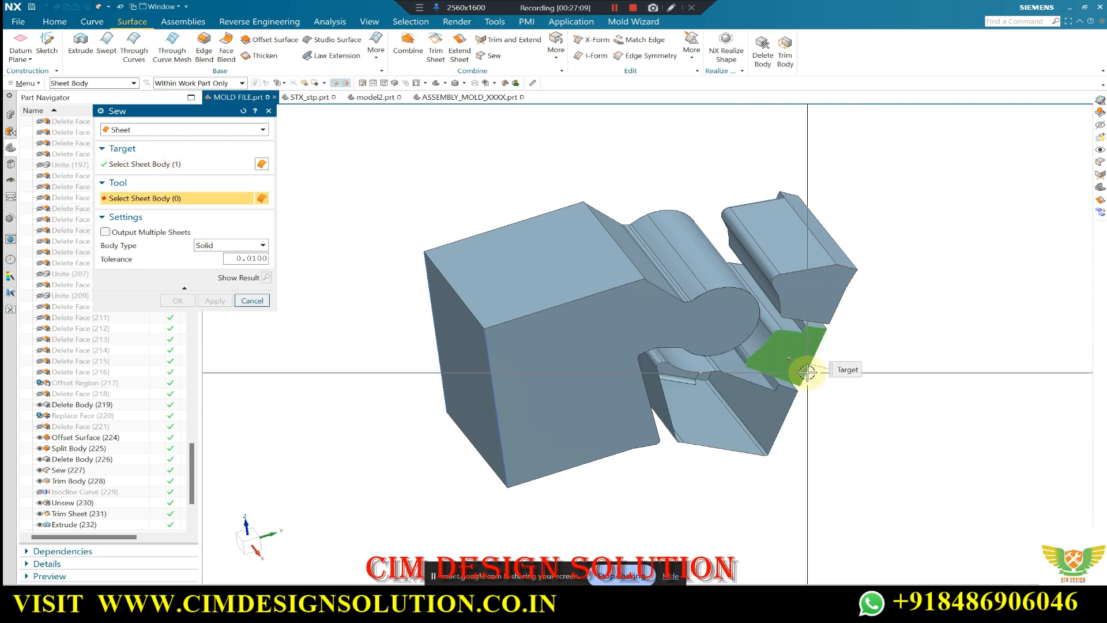
drag(875, 239, 706, 394)
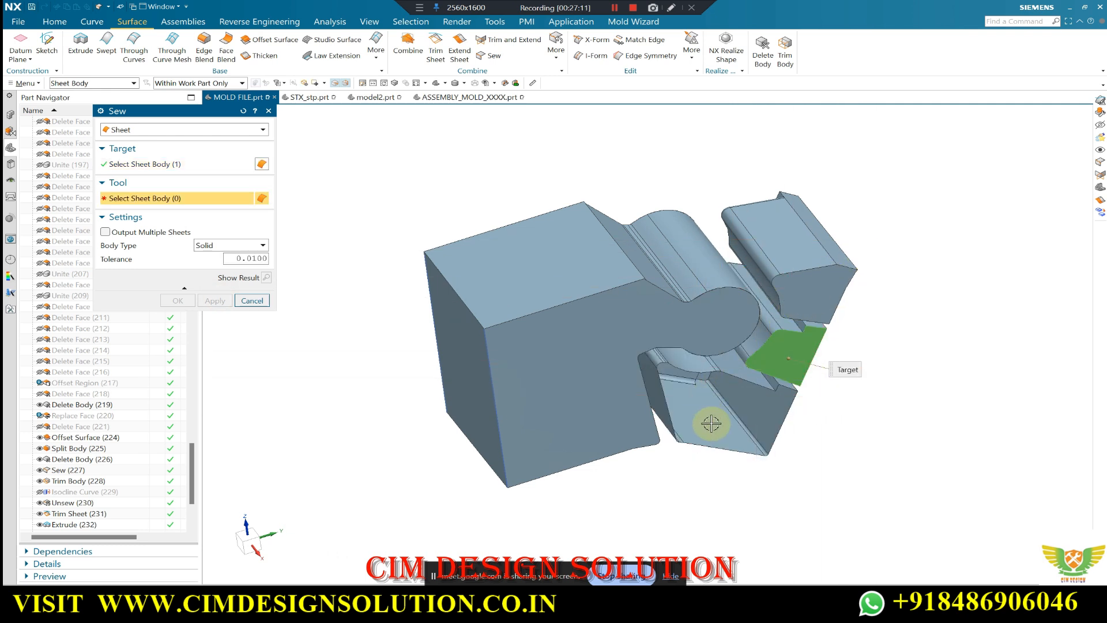
key(Escape)
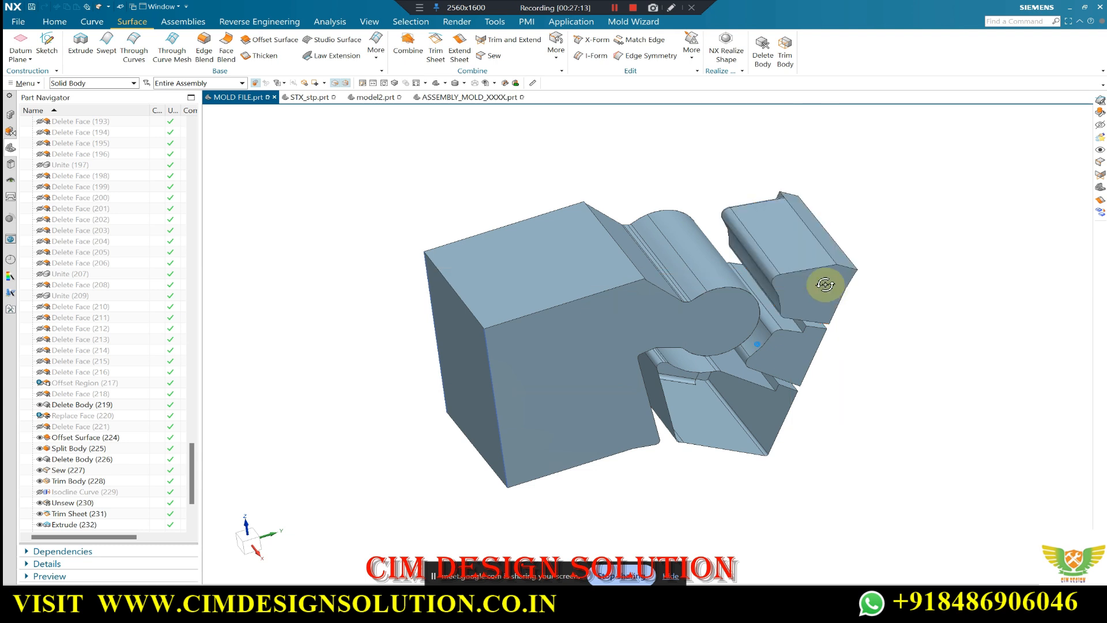
Sew the middle pocket's end cap to its surrounding sheet as a solid body.
middle_drag(826, 284, 831, 301)
scroll(831, 309, up, 2)
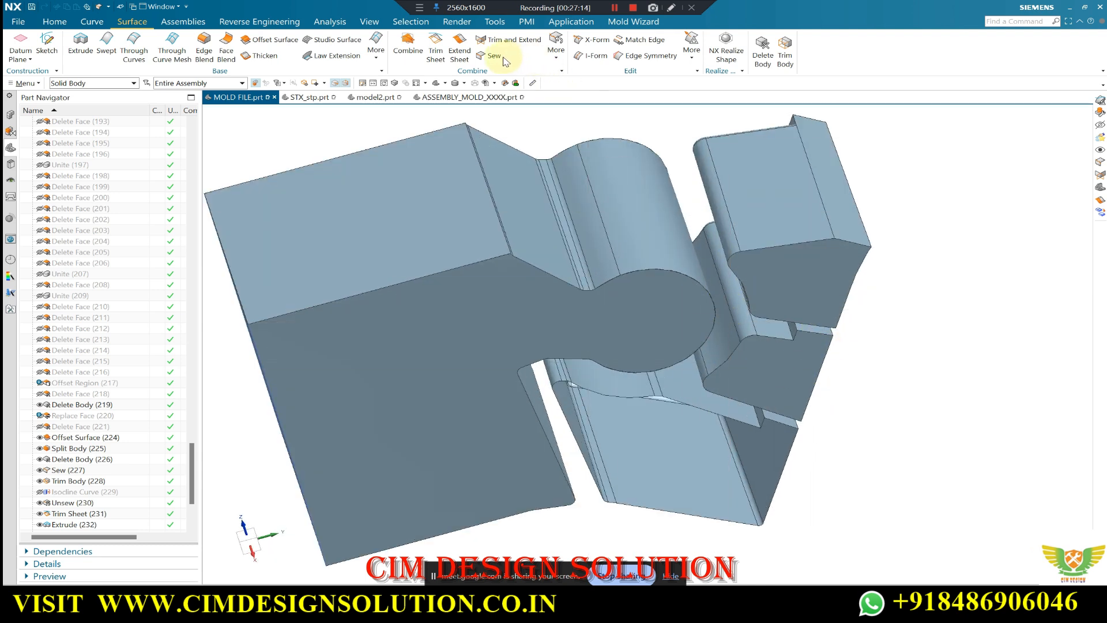
click(753, 337)
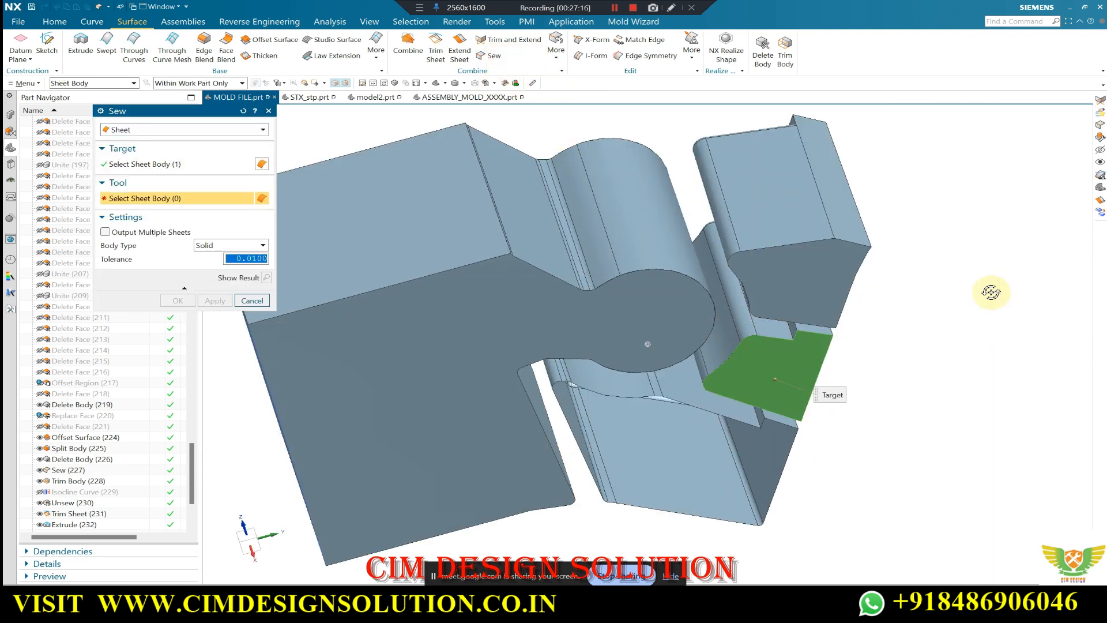
middle_drag(991, 292, 1028, 296)
key(F8)
drag(883, 307, 691, 503)
click(225, 301)
Sew the large block's front cap to its six surrounding sheet bodies as a solid with 0.01 tolerance.
scroll(664, 305, down, 2)
click(479, 283)
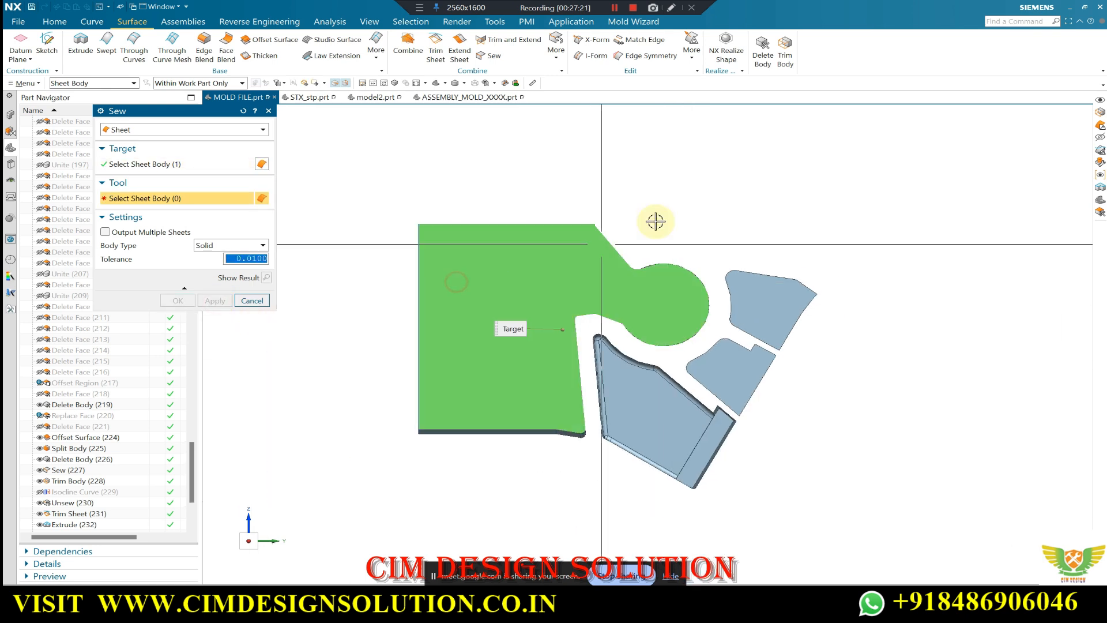
drag(722, 188, 364, 457)
middle_click(444, 473)
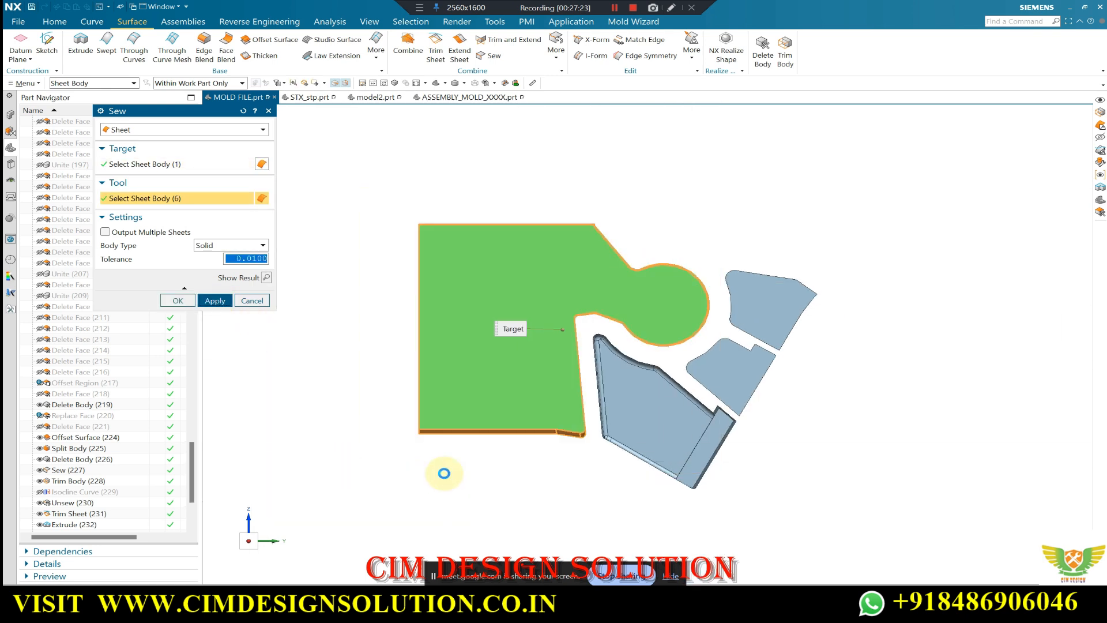
middle_drag(459, 289, 609, 336)
scroll(610, 340, up, 2)
key(Escape)
Examine the open end of the lower pocket sheet and its boundary edges.
scroll(611, 346, down, 3)
scroll(630, 248, up, 3)
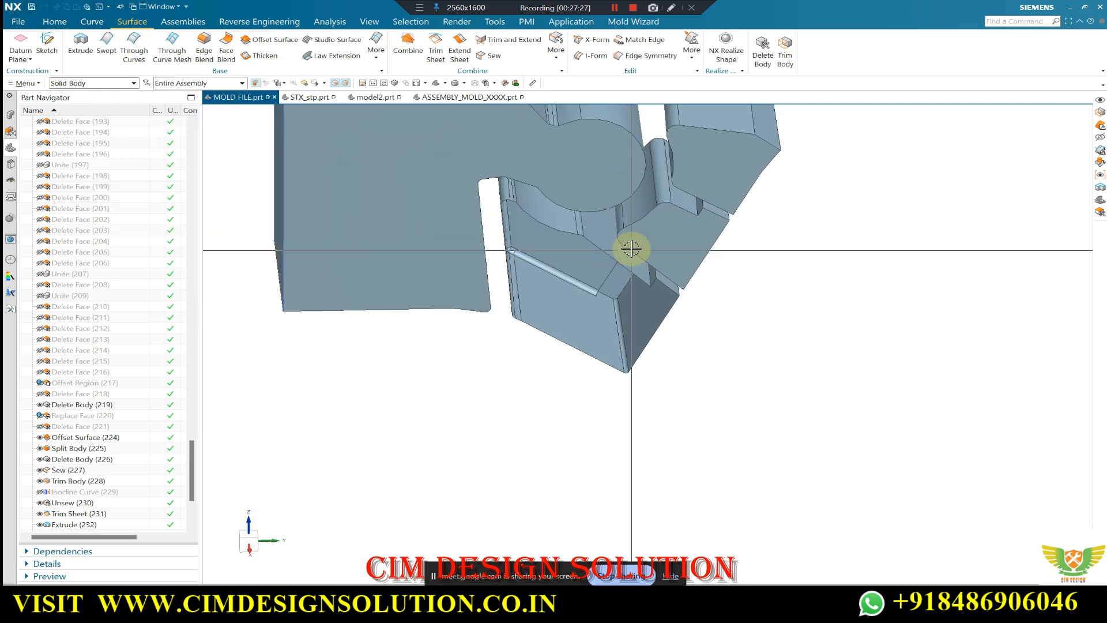
scroll(623, 257, down, 3)
middle_drag(611, 258, 620, 260)
scroll(542, 248, up, 1)
scroll(535, 245, down, 2)
mouse_move(528, 249)
middle_down()
mouse_move(518, 267)
mouse_move(528, 260)
middle_up()
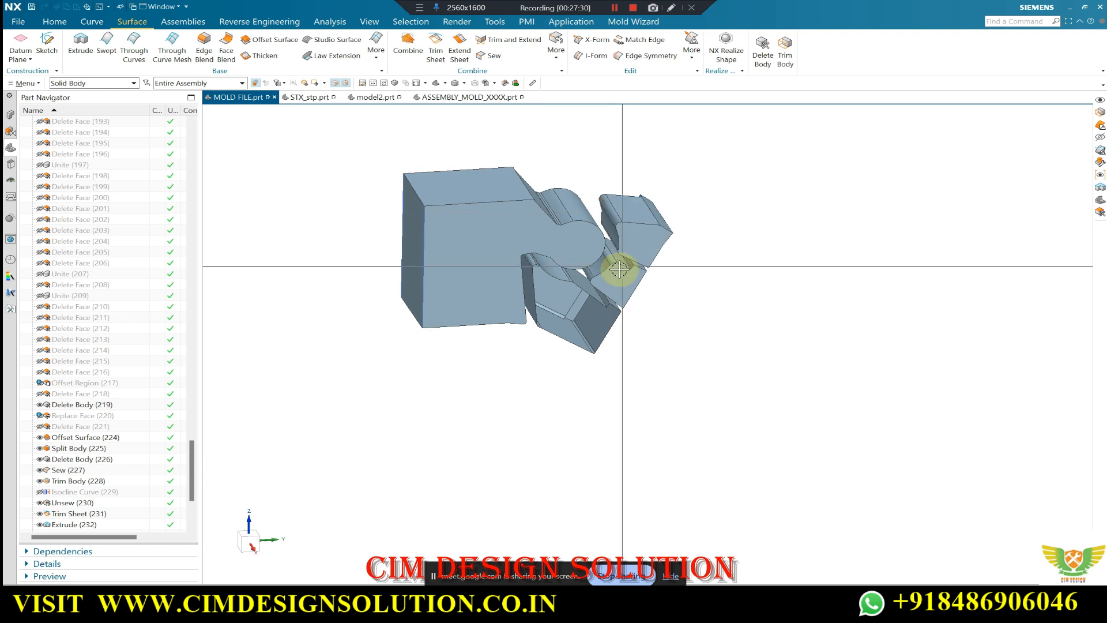
scroll(600, 296, up, 3)
middle_drag(583, 303, 576, 304)
scroll(576, 304, up, 1)
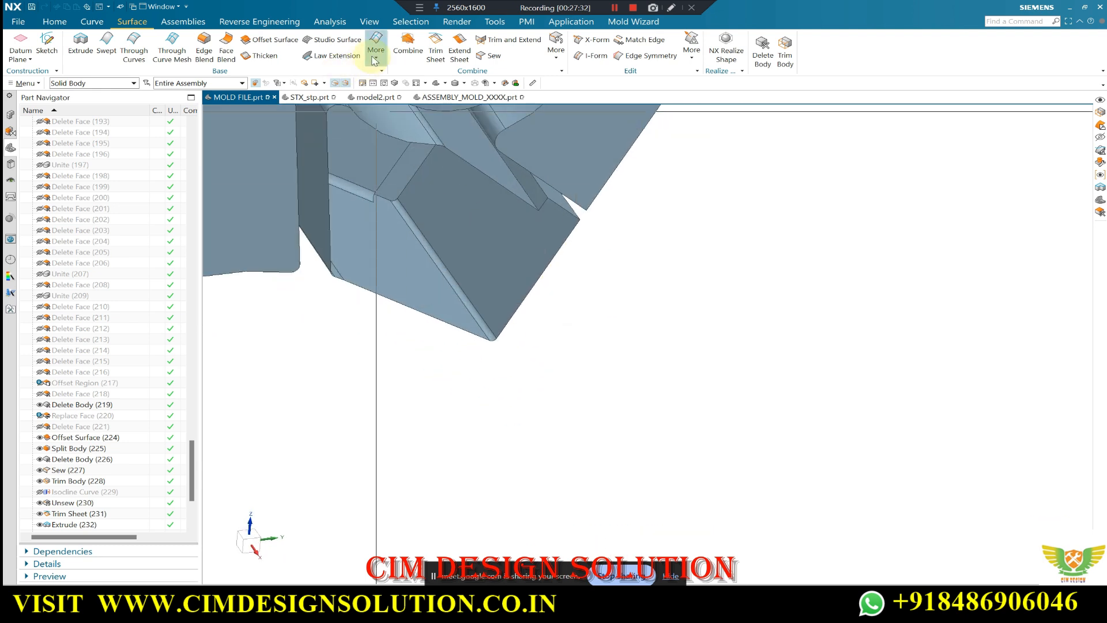
Start a trimmed N-Sided Surface on the lower pocket sheet, picking the curved upper edge, long sloped edge and notch edges individually.
click(376, 50)
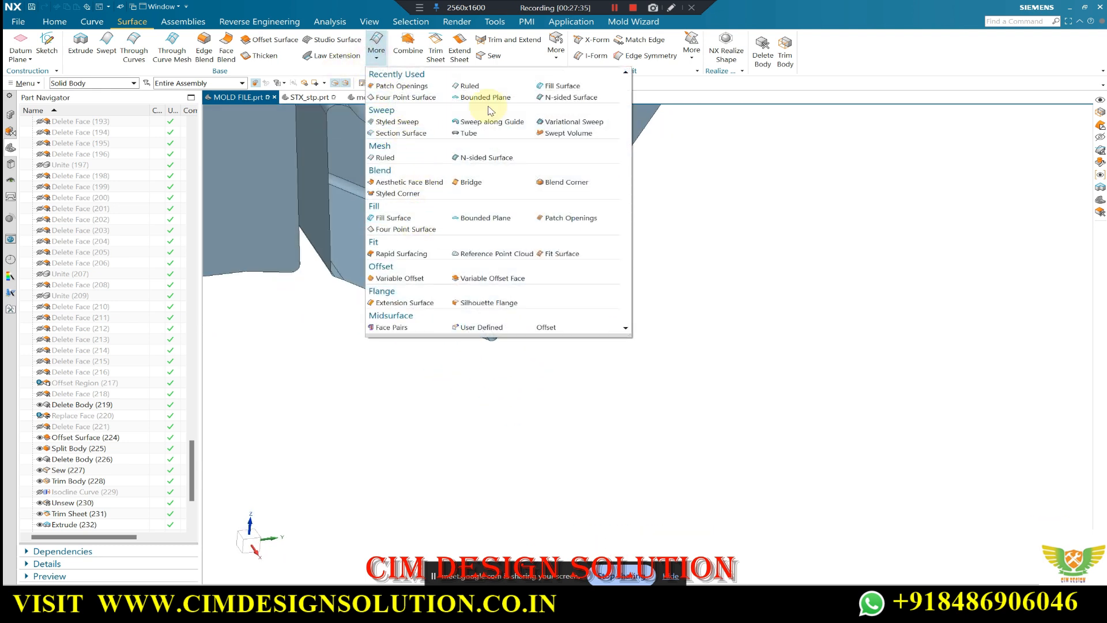
click(558, 98)
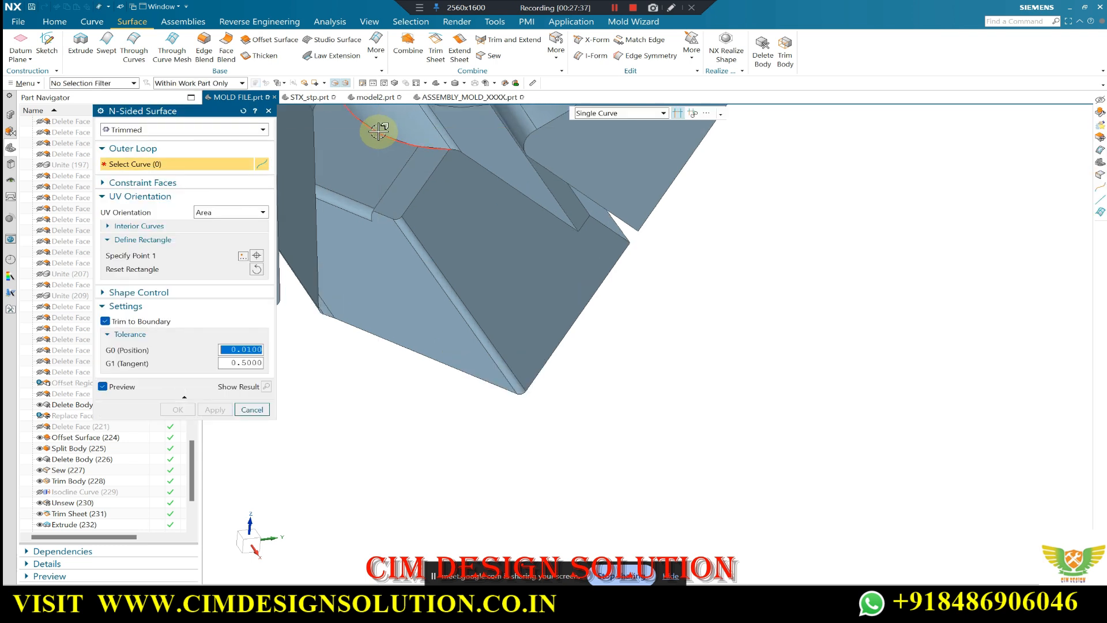
scroll(376, 128, up, 2)
click(443, 144)
scroll(443, 144, up, 3)
click(452, 147)
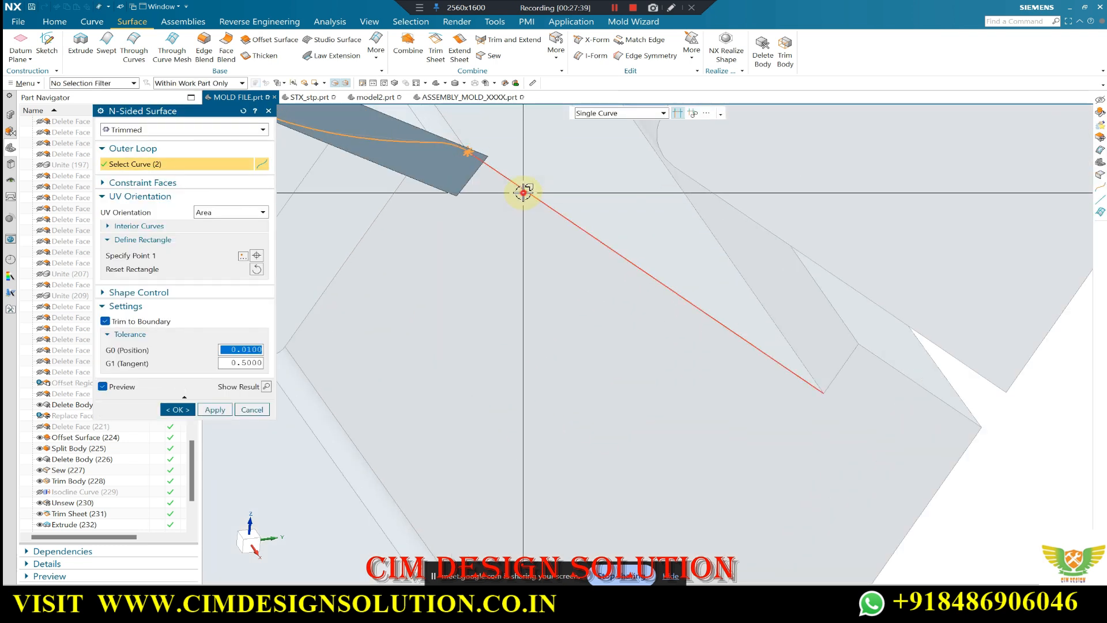
click(524, 191)
scroll(729, 277, down, 1)
scroll(845, 345, up, 1)
click(816, 355)
click(870, 347)
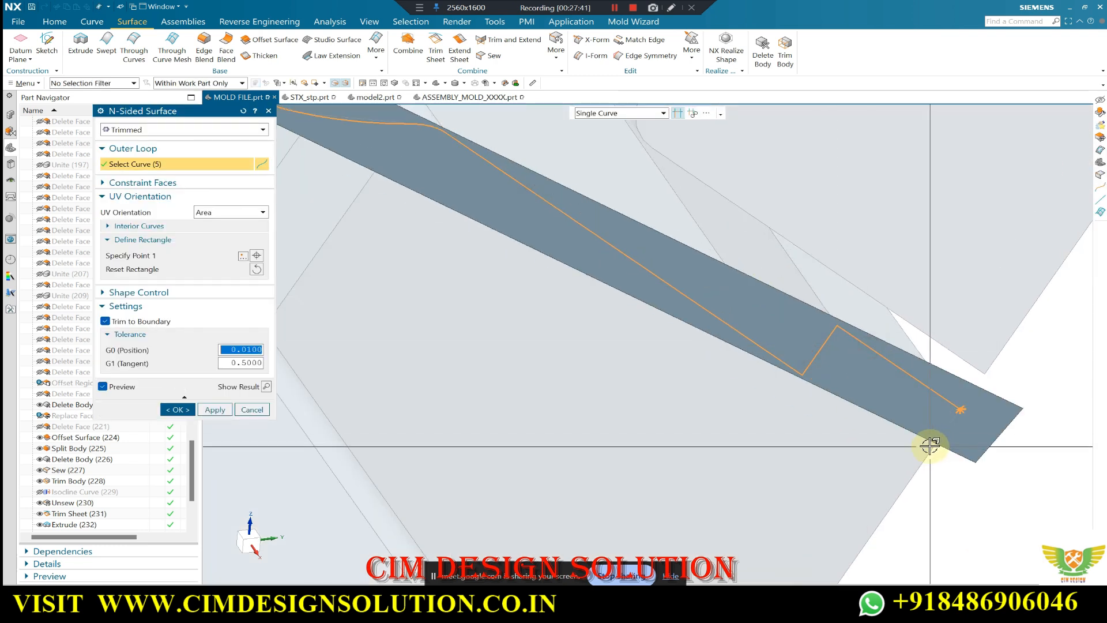
Extend the N-Sided Surface's outer loop along the outer sloped edge, the lower edge and their rounded corners.
click(932, 446)
scroll(859, 270, down, 3)
scroll(744, 519, up, 2)
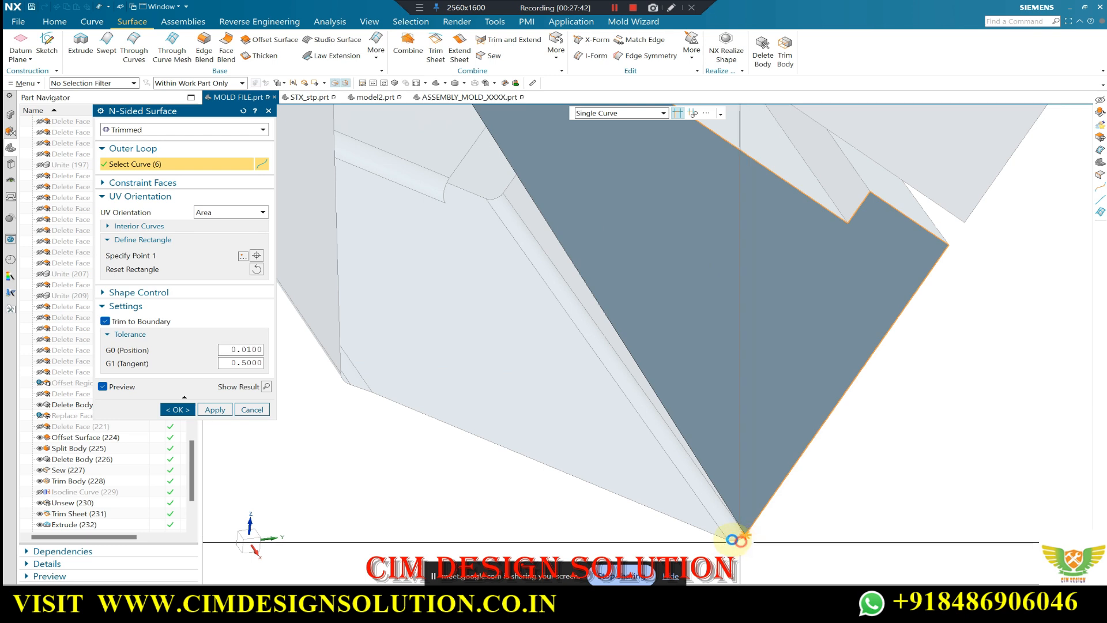
click(658, 511)
scroll(743, 463, down, 2)
scroll(700, 423, up, 3)
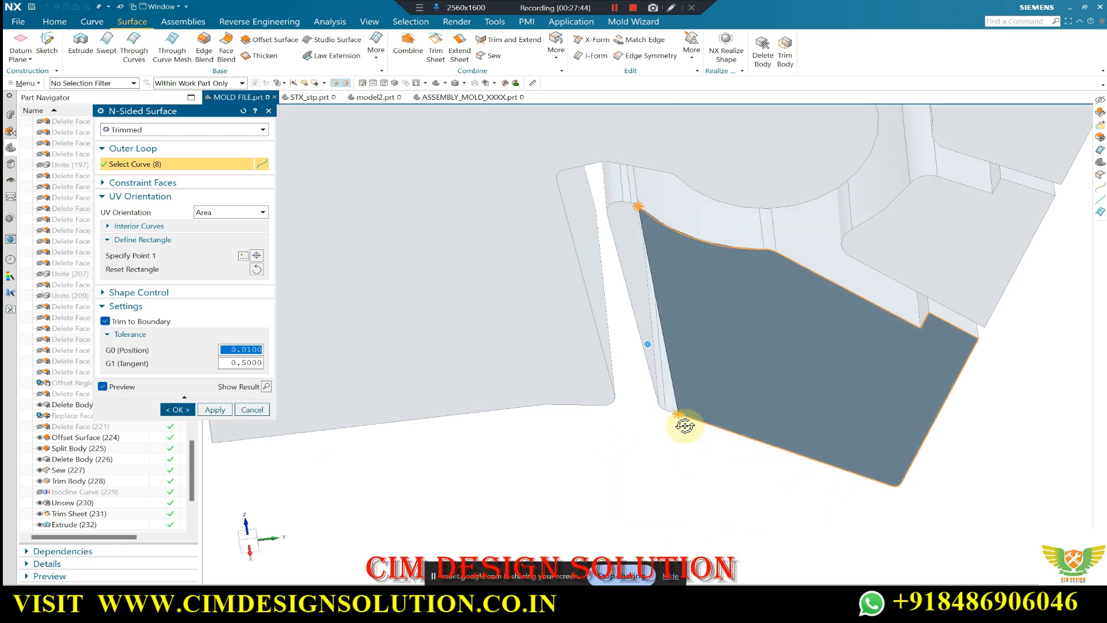
click(691, 415)
click(685, 414)
click(665, 407)
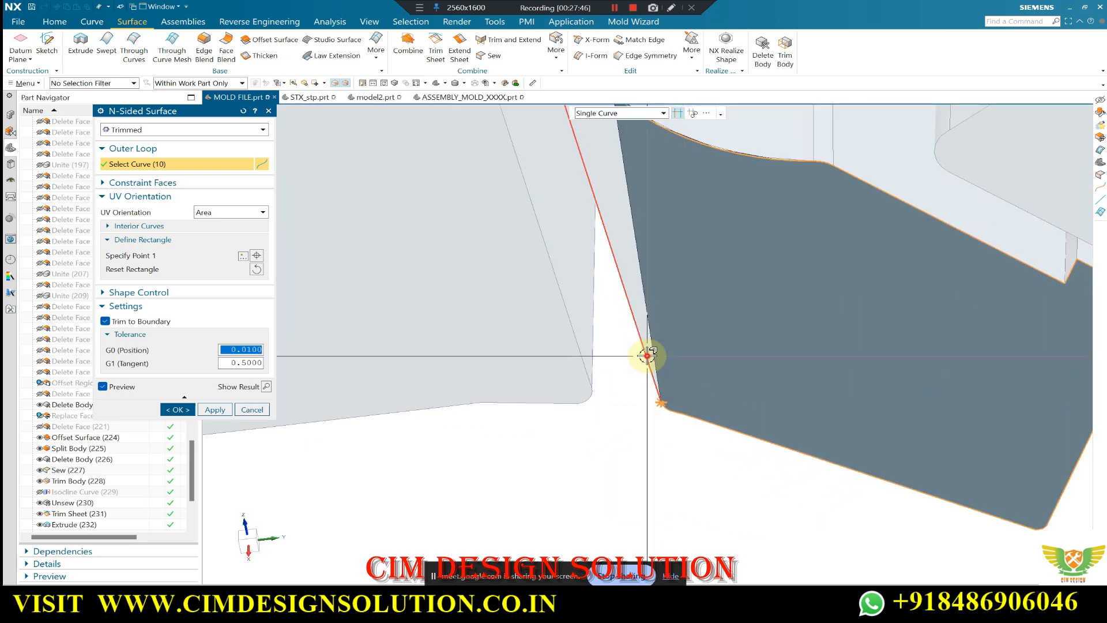
Complete the N-Sided Surface's outer loop with the inner sloped edge and the rounded upper corner edges, and create the trimmed cap.
click(650, 356)
scroll(673, 385, down, 3)
scroll(663, 341, up, 4)
click(626, 300)
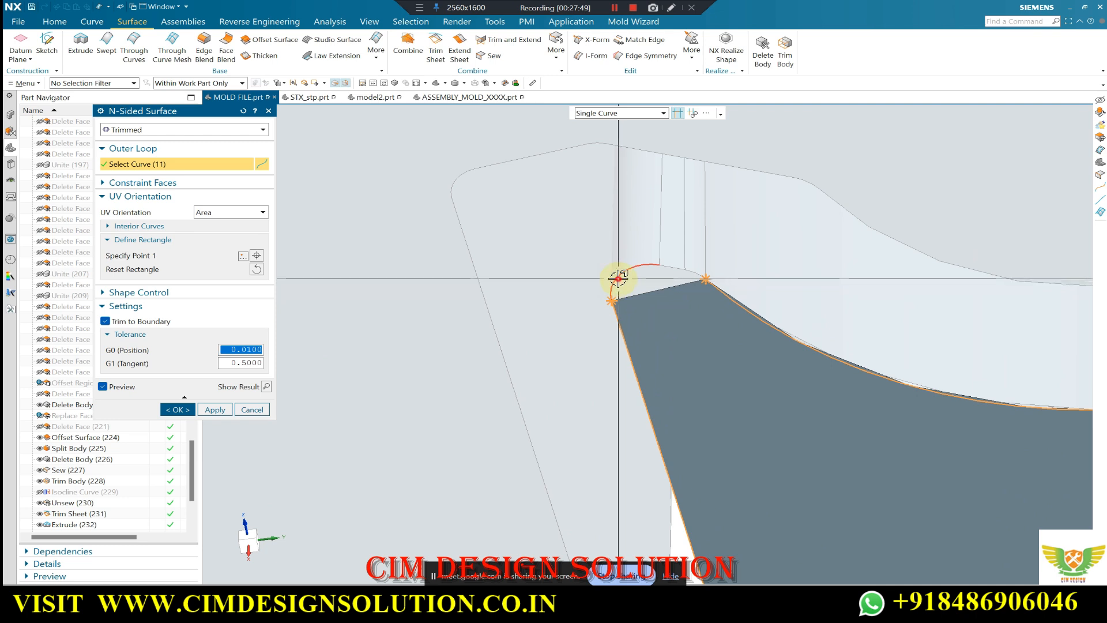
scroll(669, 258, up, 2)
click(676, 278)
click(555, 317)
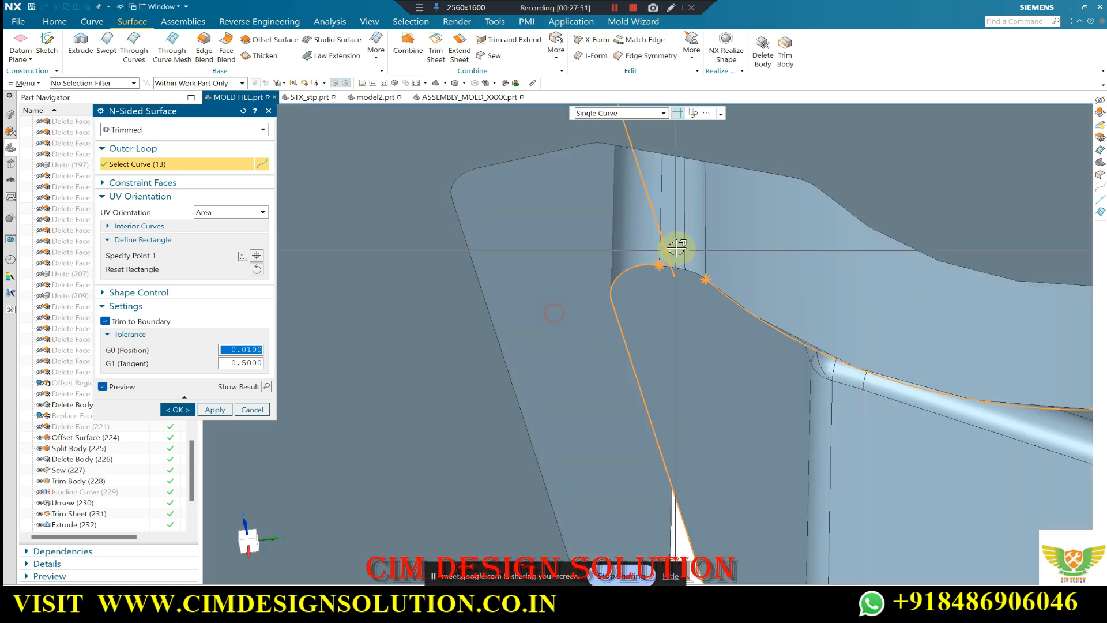
scroll(667, 250, down, 3)
click(710, 275)
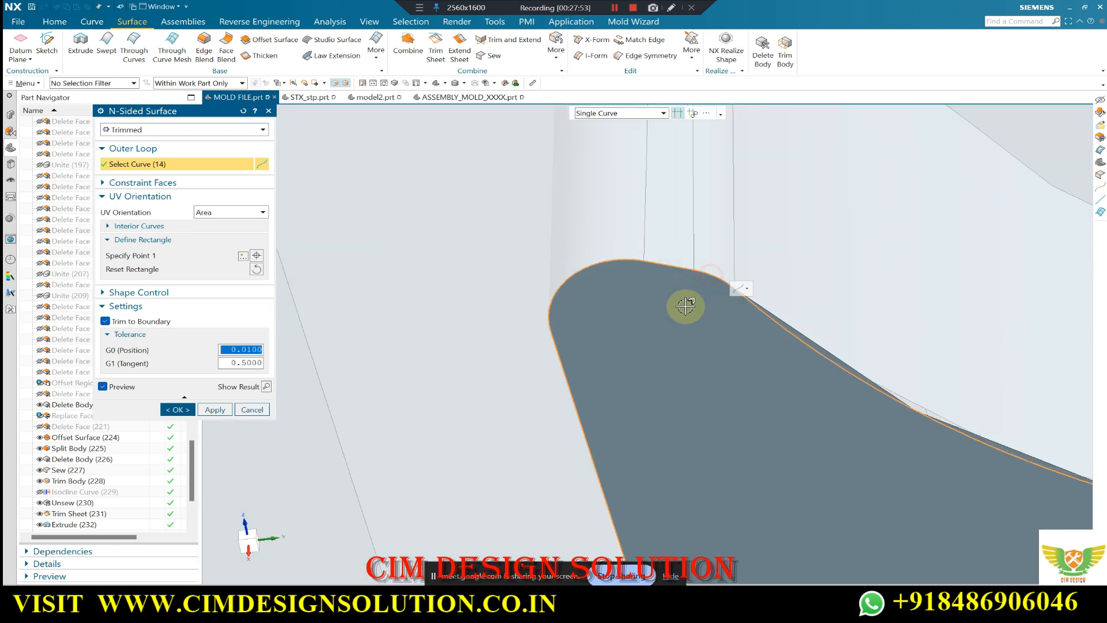
scroll(596, 292, down, 8)
middle_click(662, 310)
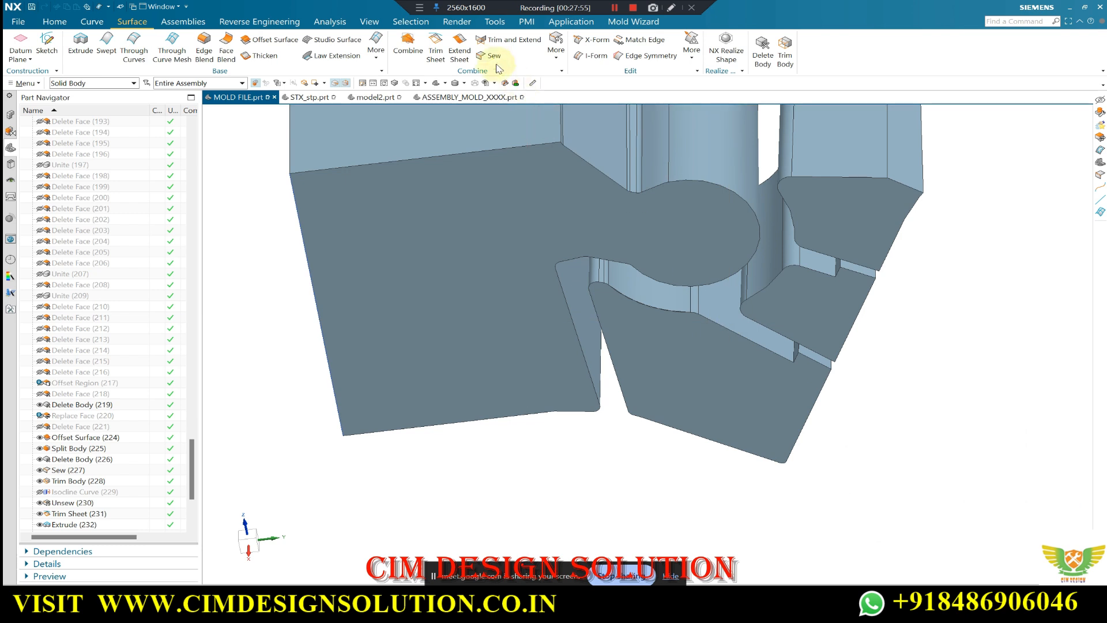
Sew the lower pocket sheet to its surrounding sheets and cap as a solid with 0.01 tolerance.
click(689, 303)
drag(874, 138, 640, 510)
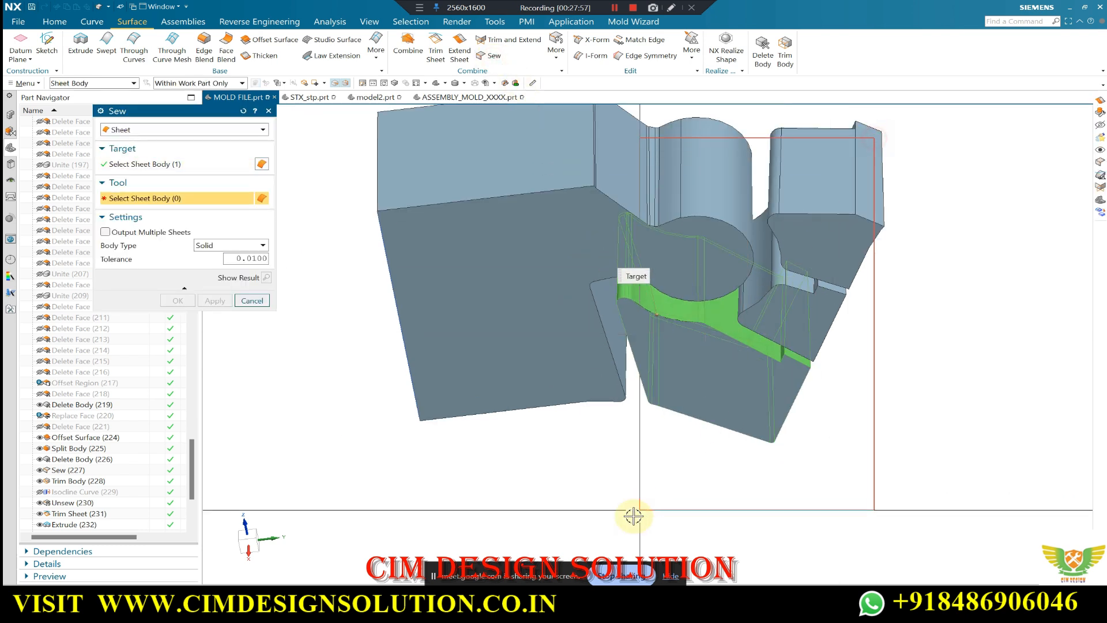
middle_click(664, 321)
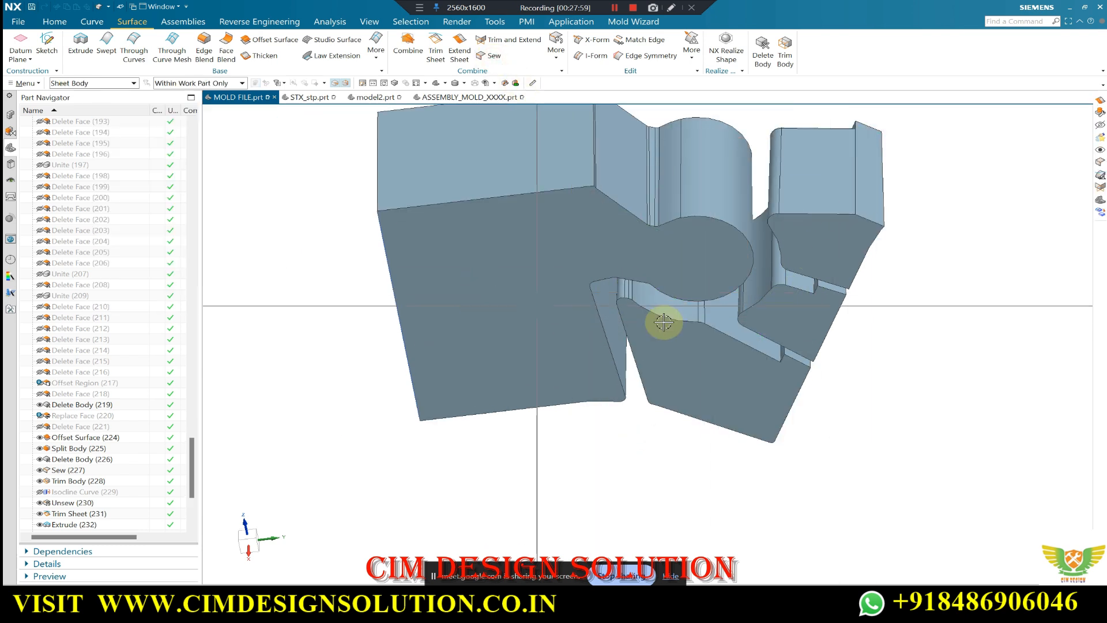
Inspect the sewn lower pocket body and bring the hidden molded part back into display.
scroll(687, 327, up, 5)
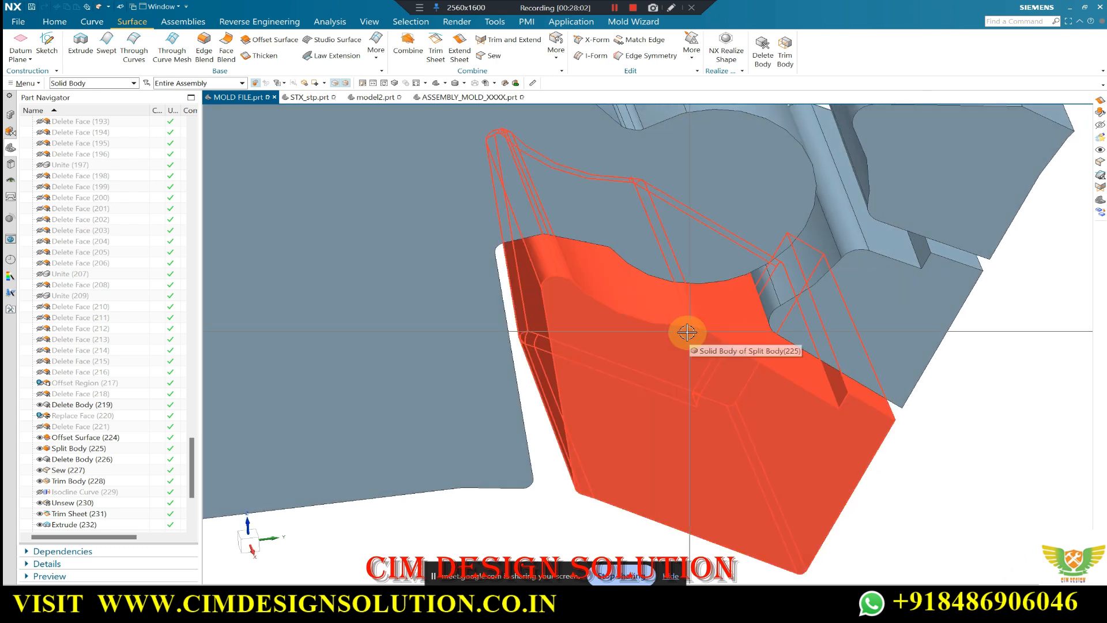
scroll(620, 295, down, 5)
middle_drag(618, 294, 631, 375)
key(F8)
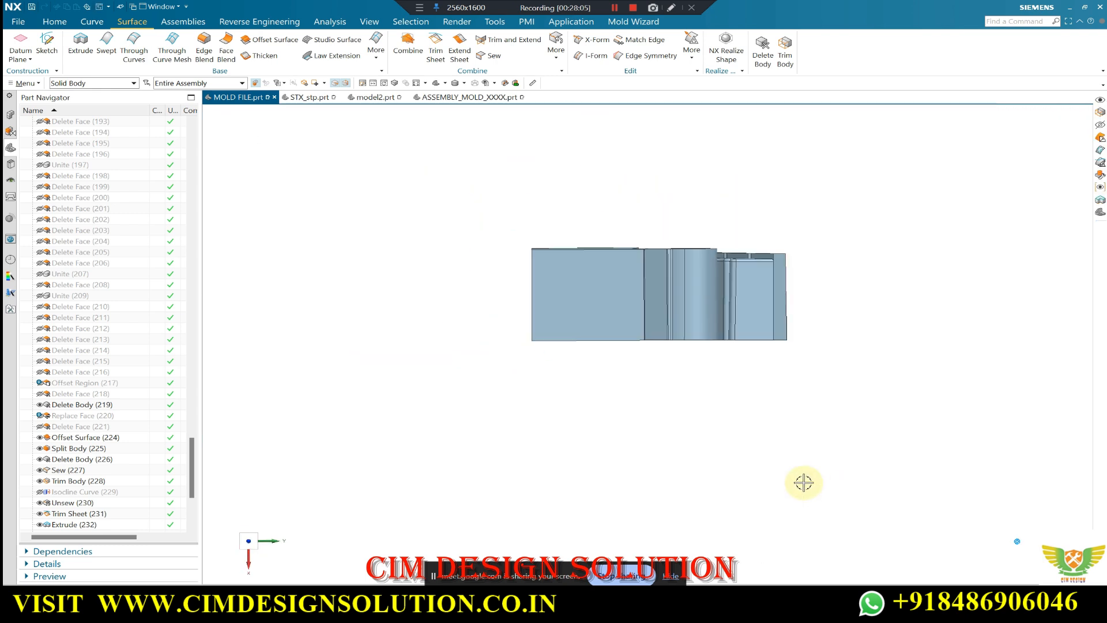
key(ctrl+shift+k)
scroll(647, 289, down, 4)
mouse_move(645, 286)
middle_down()
mouse_move(630, 262)
mouse_move(639, 266)
middle_up()
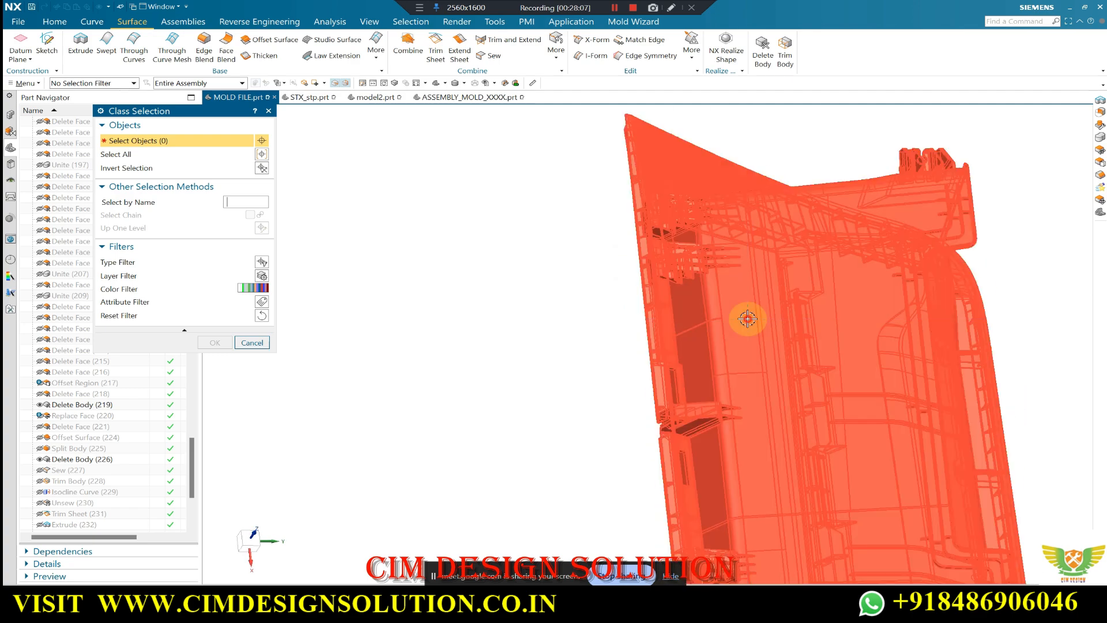
click(748, 317)
middle_click(682, 310)
Replace the large block's upper end face with the molded part's adjoining upper face at 0 mm offset.
middle_drag(681, 309, 514, 358)
scroll(629, 300, up, 3)
scroll(612, 283, up, 2)
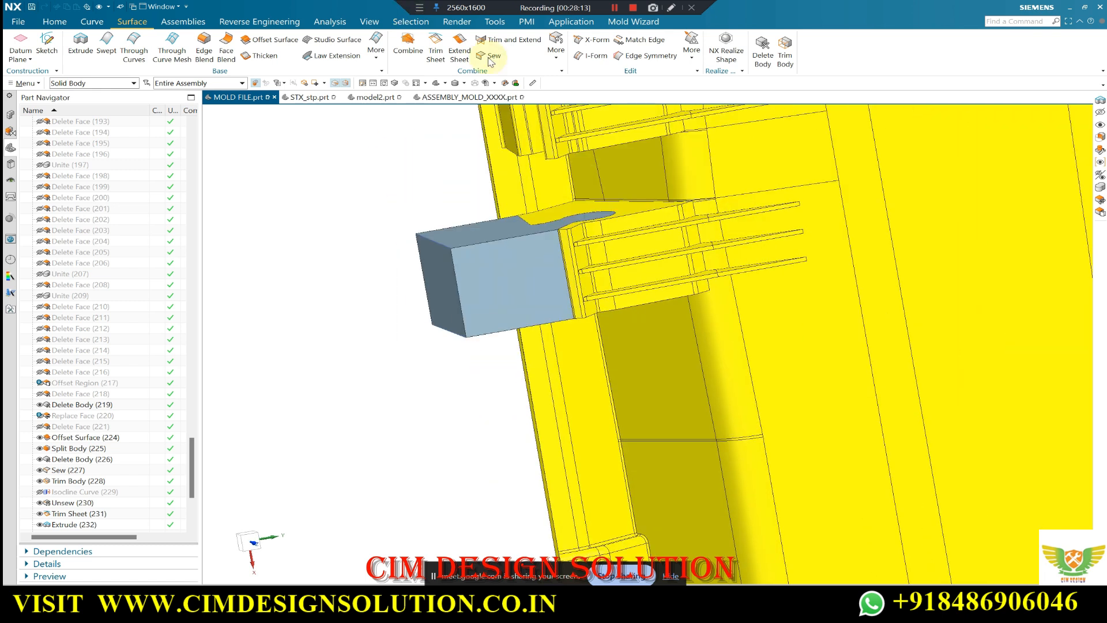
click(60, 27)
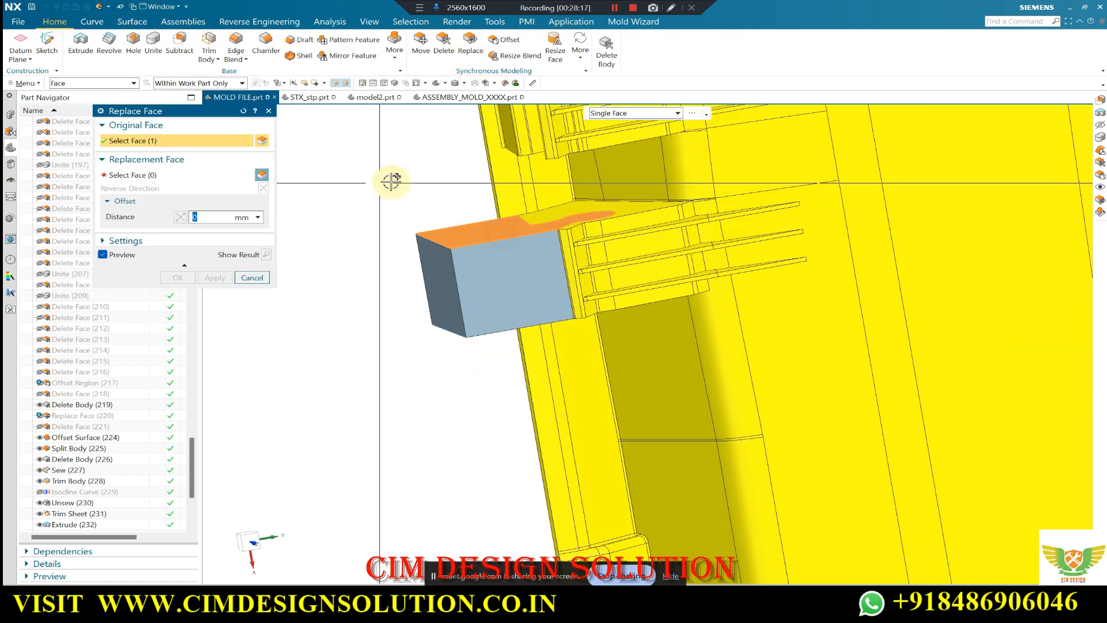
click(616, 206)
scroll(419, 231, down, 5)
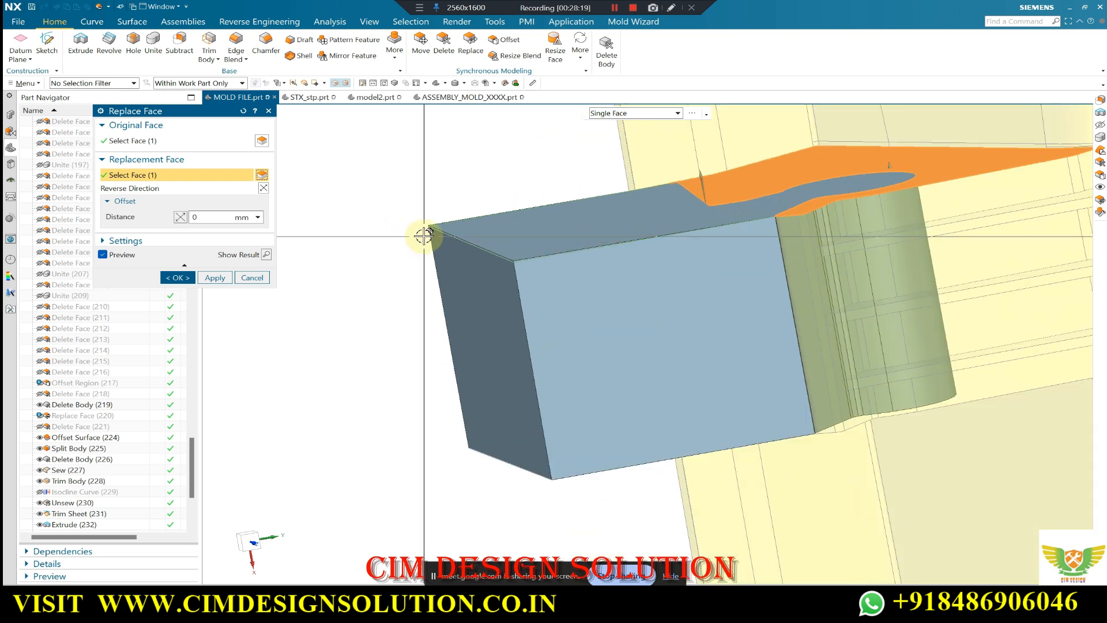
click(215, 278)
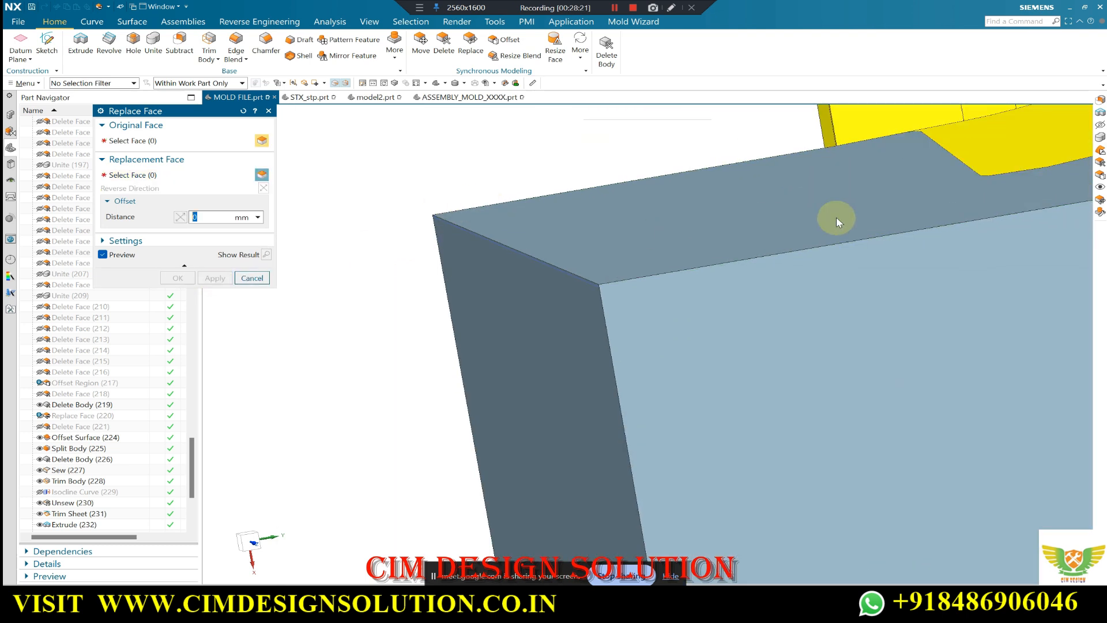
Leave Replace Face and examine how the block and pocket bodies' upper and lower faces meet the molded part.
scroll(617, 237, up, 5)
scroll(888, 269, down, 1)
middle_drag(784, 254, 793, 211)
scroll(803, 276, down, 2)
scroll(804, 294, up, 3)
middle_drag(736, 262, 724, 225)
scroll(682, 355, up, 1)
key(Escape)
middle_drag(460, 263, 576, 238)
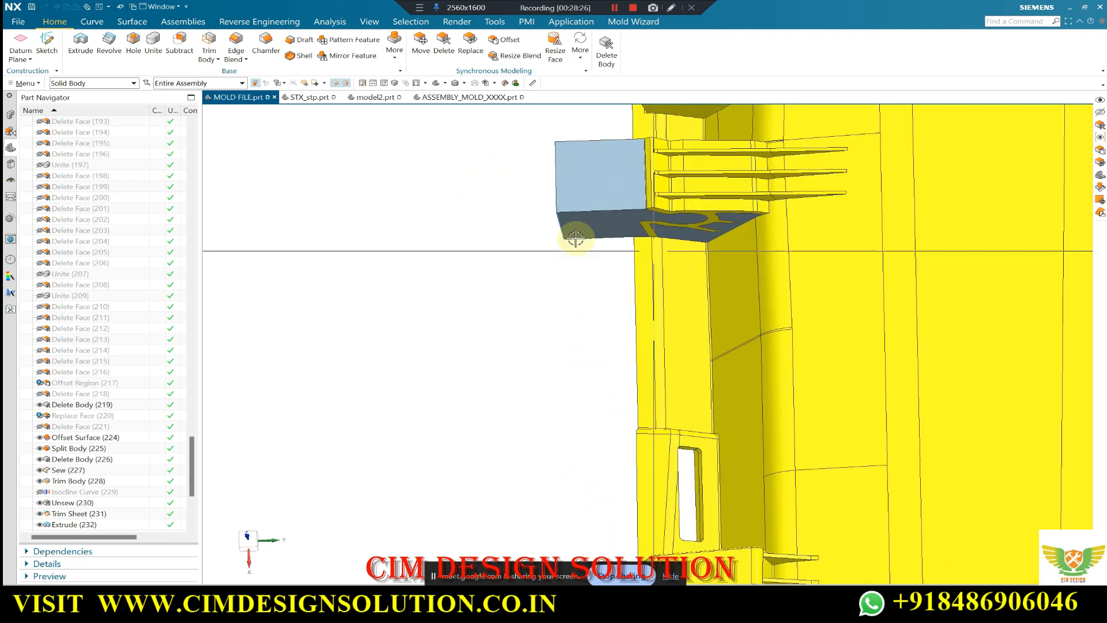
scroll(649, 255, down, 2)
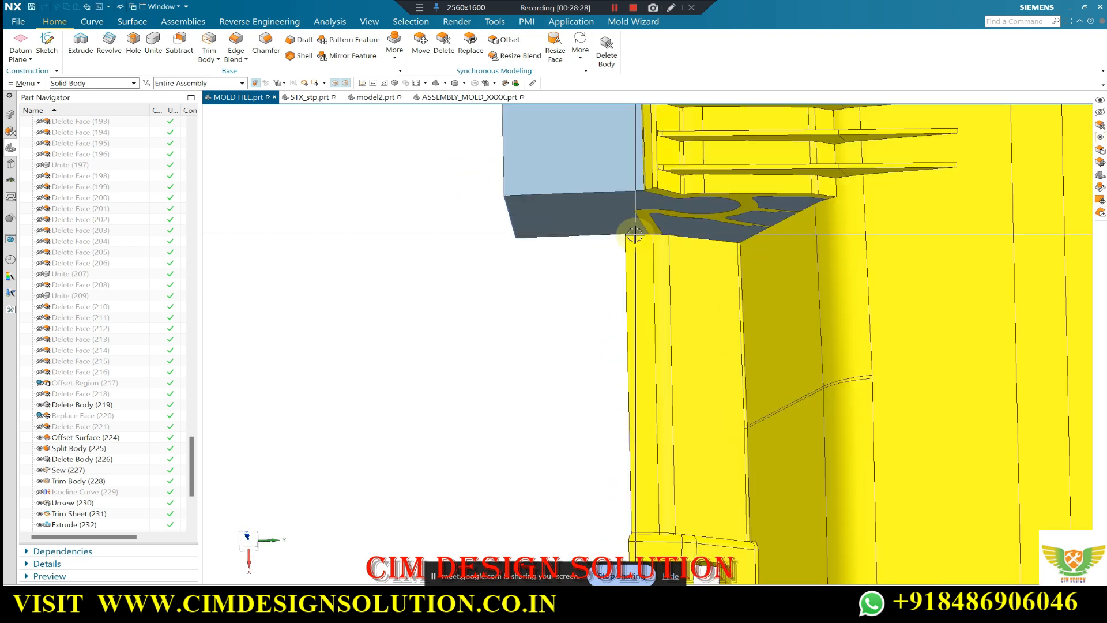
scroll(623, 277, up, 1)
scroll(743, 245, down, 1)
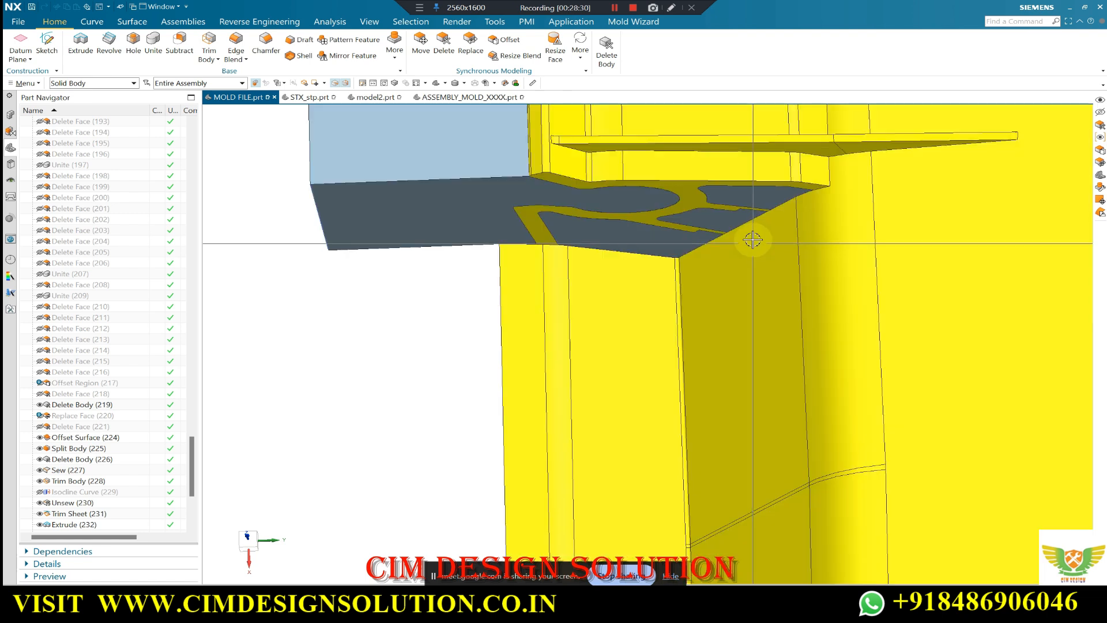
scroll(655, 260, up, 2)
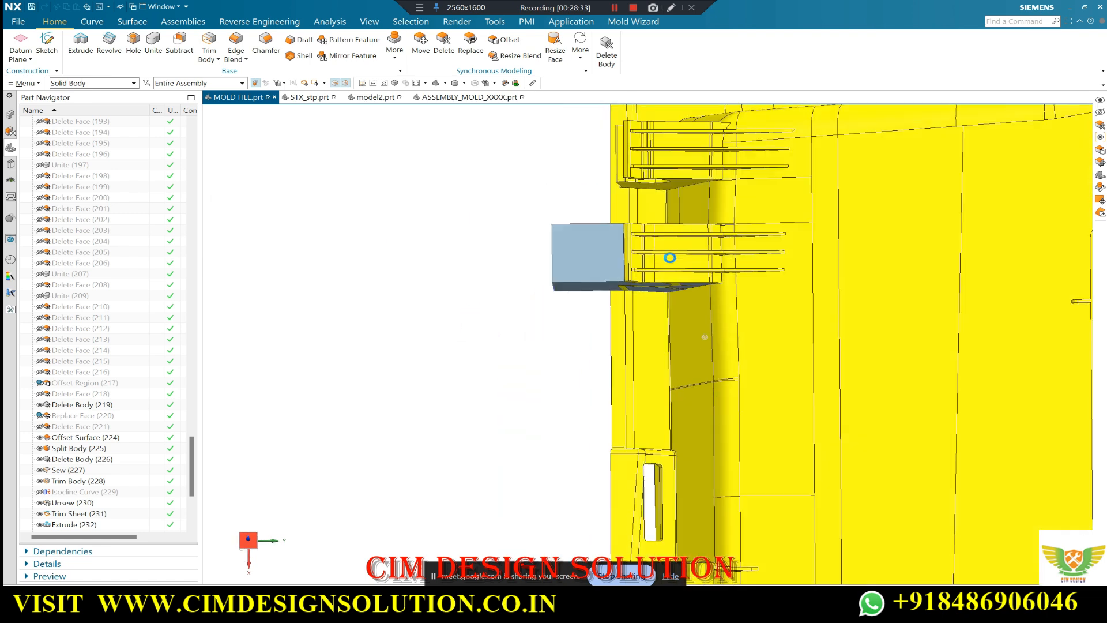
scroll(671, 253, down, 2)
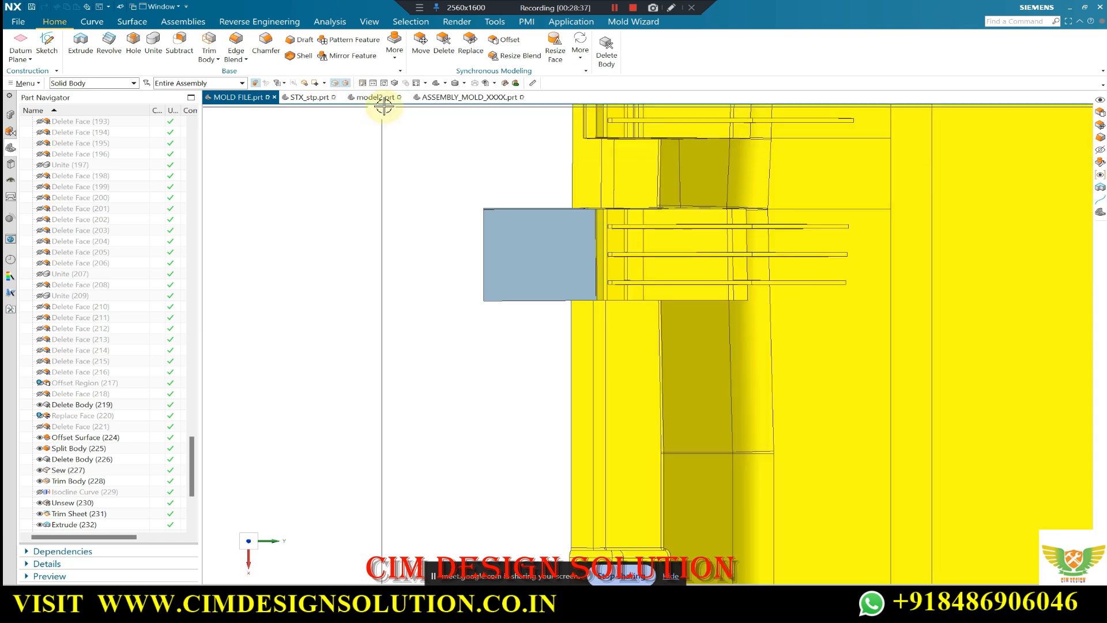
Switch to model2.prt and examine the reference slider body where it meets the part's ribs.
click(310, 98)
click(375, 97)
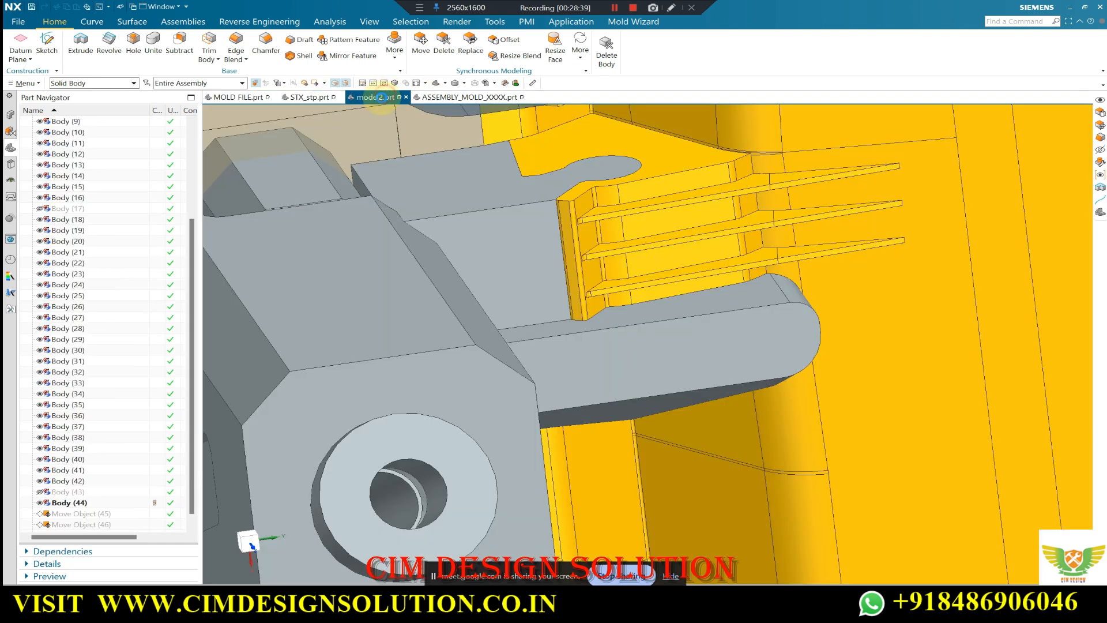
scroll(367, 278, up, 3)
middle_drag(305, 246, 517, 252)
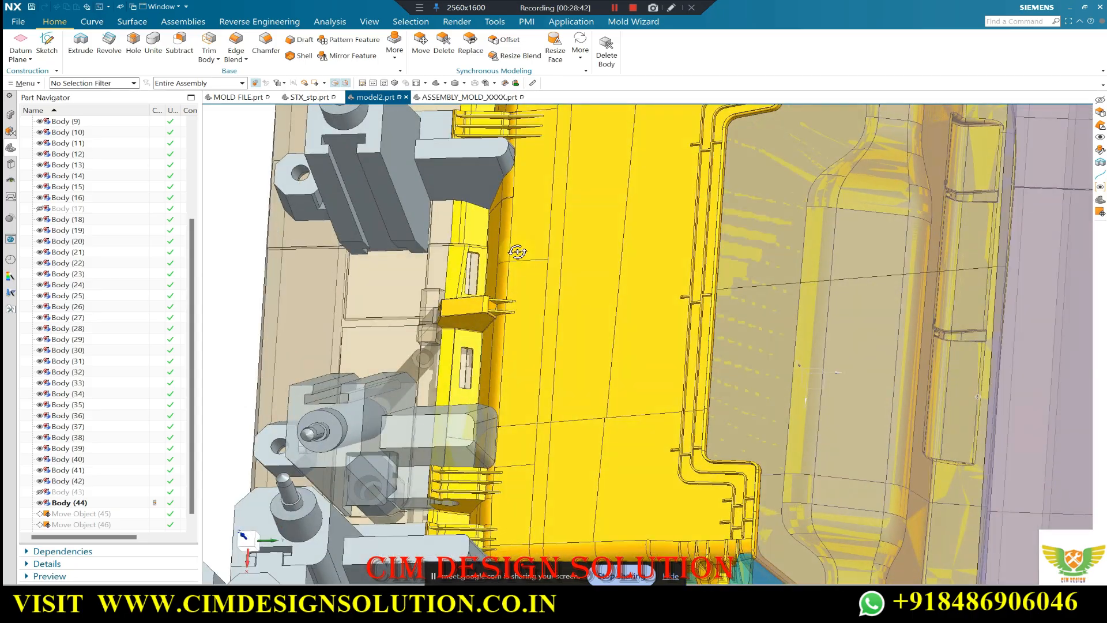
scroll(456, 172, up, 1)
scroll(467, 172, down, 4)
middle_drag(483, 180, 462, 234)
scroll(470, 195, up, 4)
scroll(471, 196, down, 4)
scroll(545, 222, up, 4)
scroll(489, 228, down, 4)
scroll(464, 216, up, 4)
scroll(471, 212, down, 3)
scroll(456, 235, up, 3)
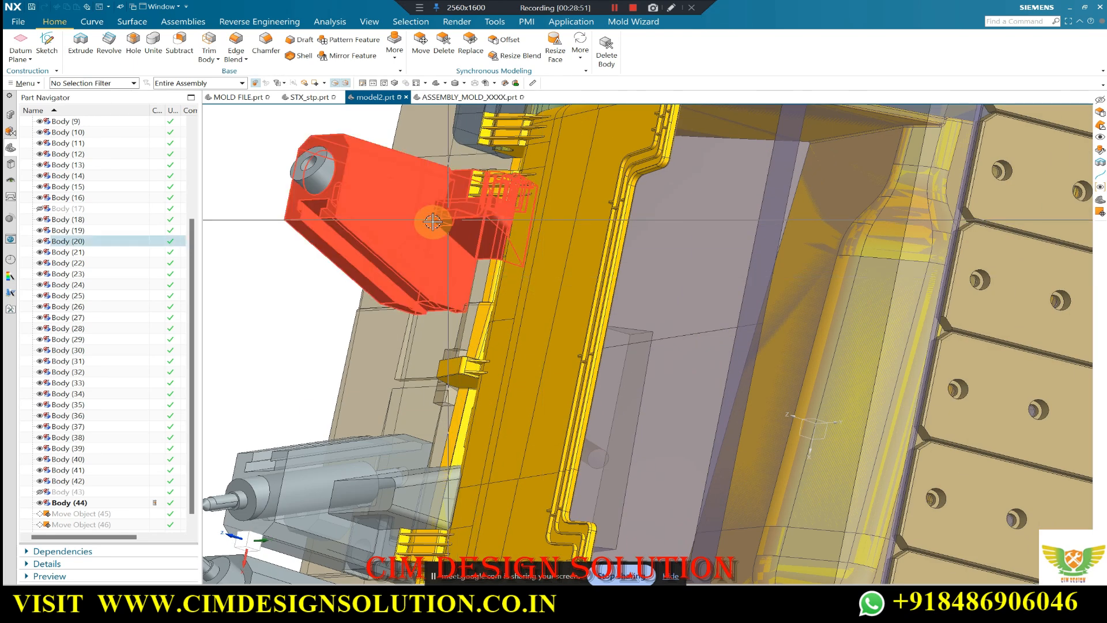
scroll(400, 206, up, 2)
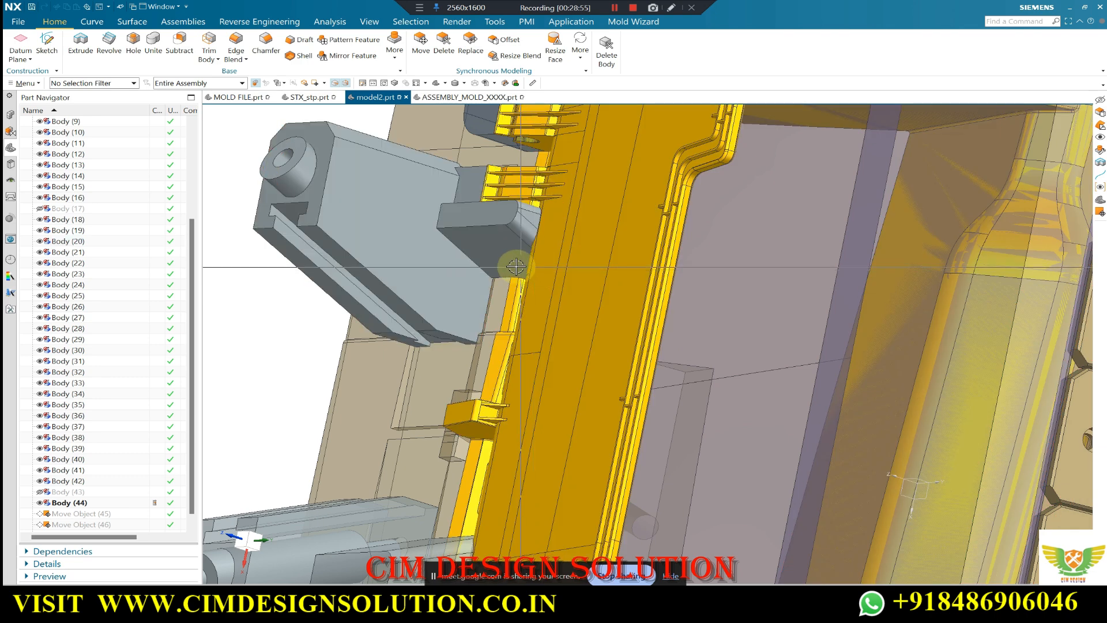
middle_drag(547, 269, 601, 288)
scroll(601, 288, up, 1)
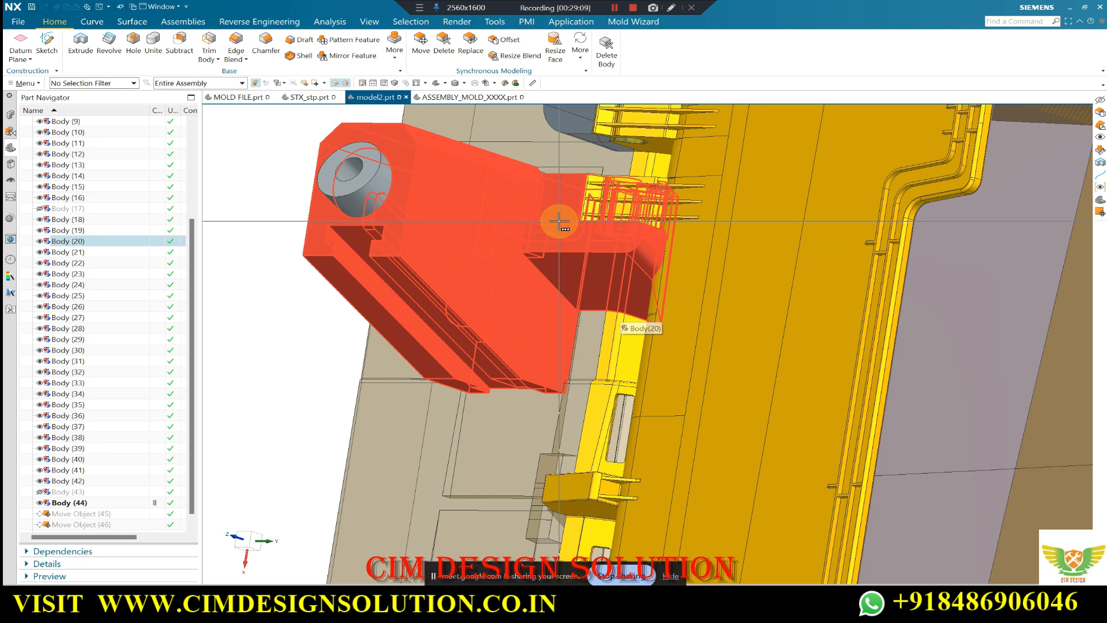
Return to MOLD FILE.prt and examine the underside of the block and pocket bodies for comparison with the reference slider.
click(239, 98)
middle_drag(618, 254, 584, 329)
scroll(582, 330, up, 4)
scroll(587, 245, down, 3)
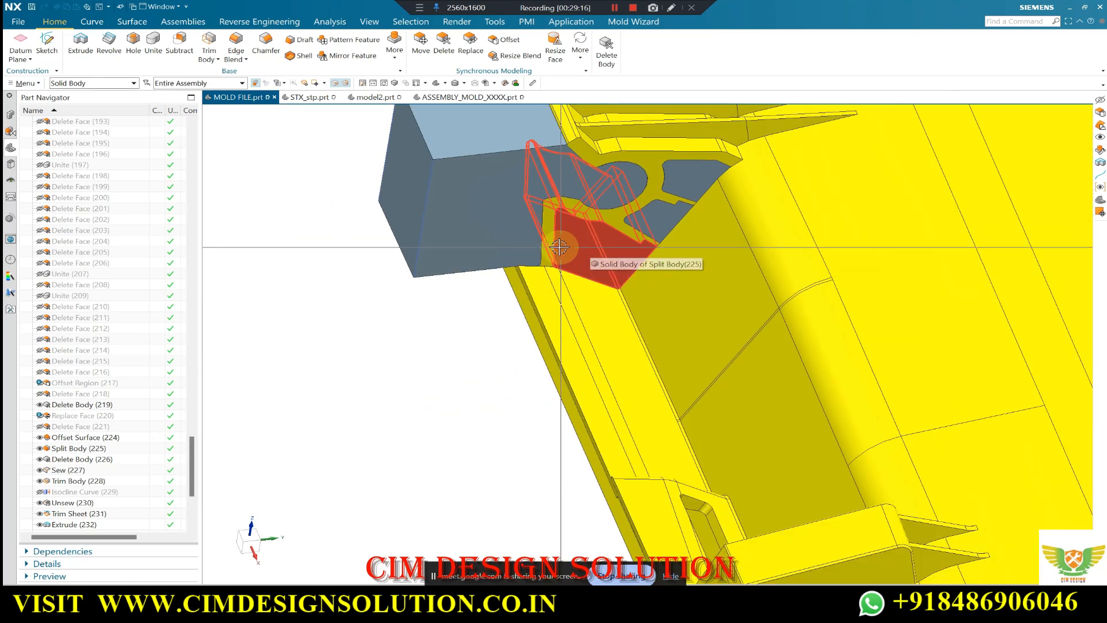
Switch back to model2.prt and examine the reference slider and its projecting arm in a straightened view.
click(373, 97)
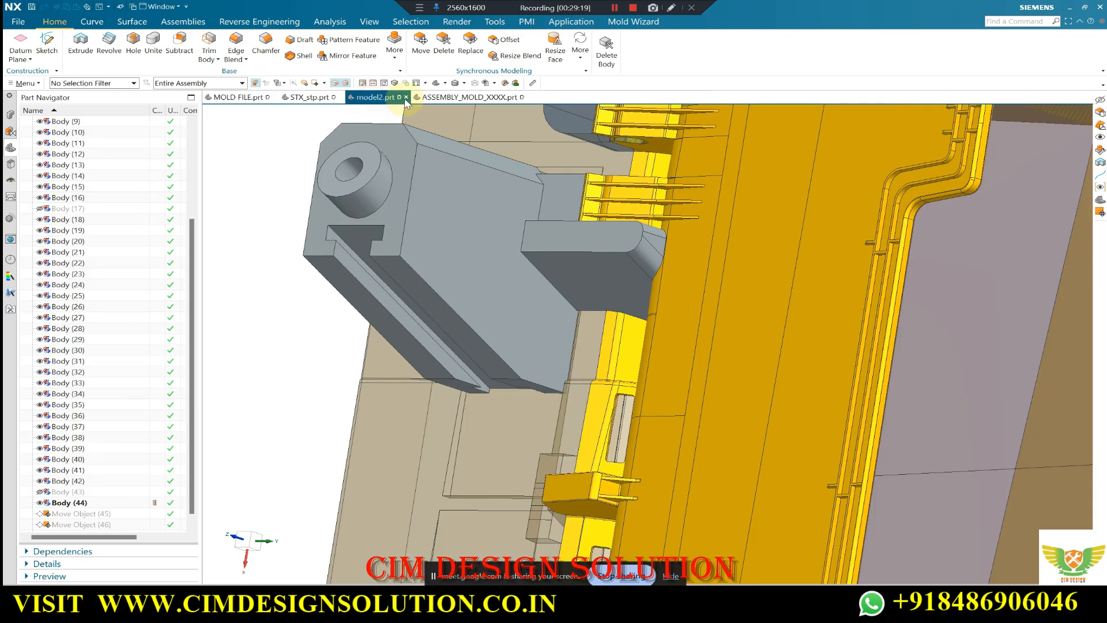
scroll(546, 230, down, 3)
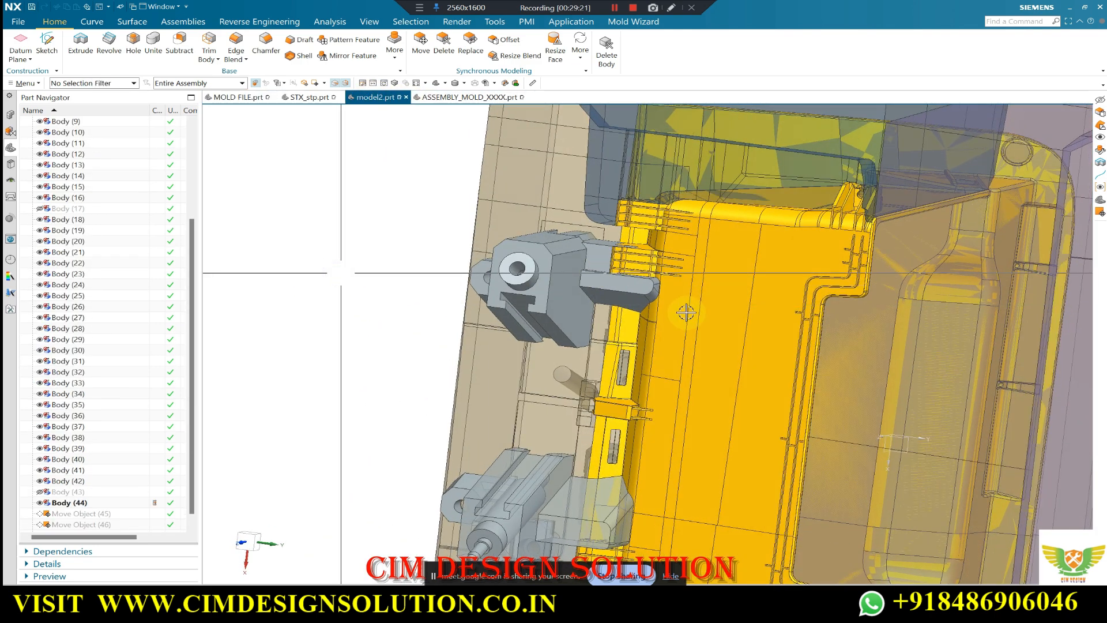
key(F8)
scroll(680, 314, up, 3)
middle_drag(679, 308, 648, 307)
key(F8)
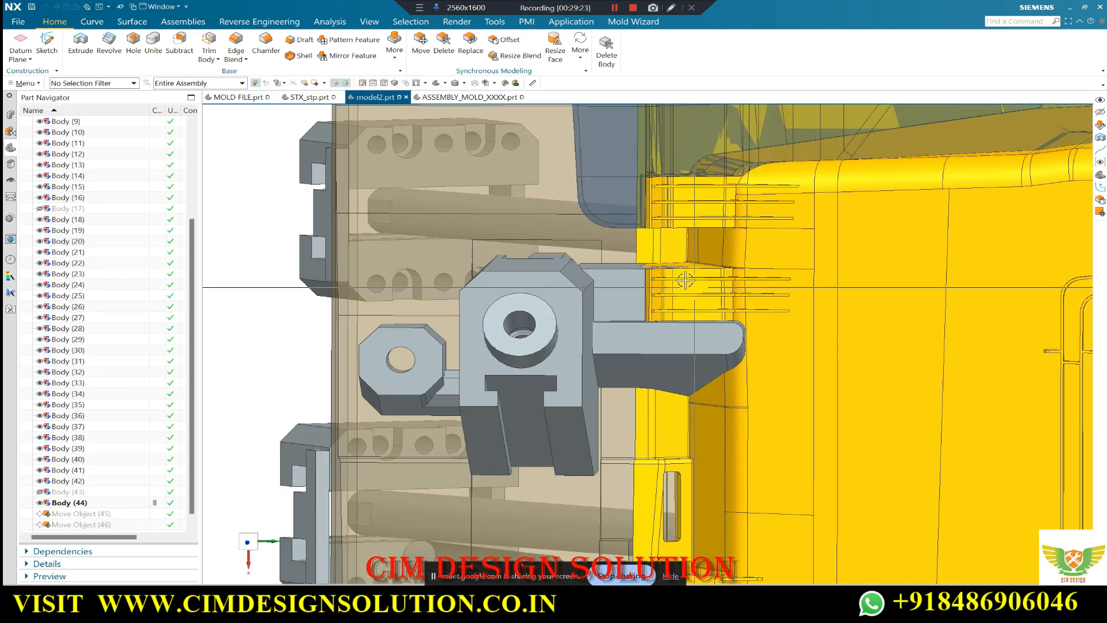
scroll(650, 348, up, 1)
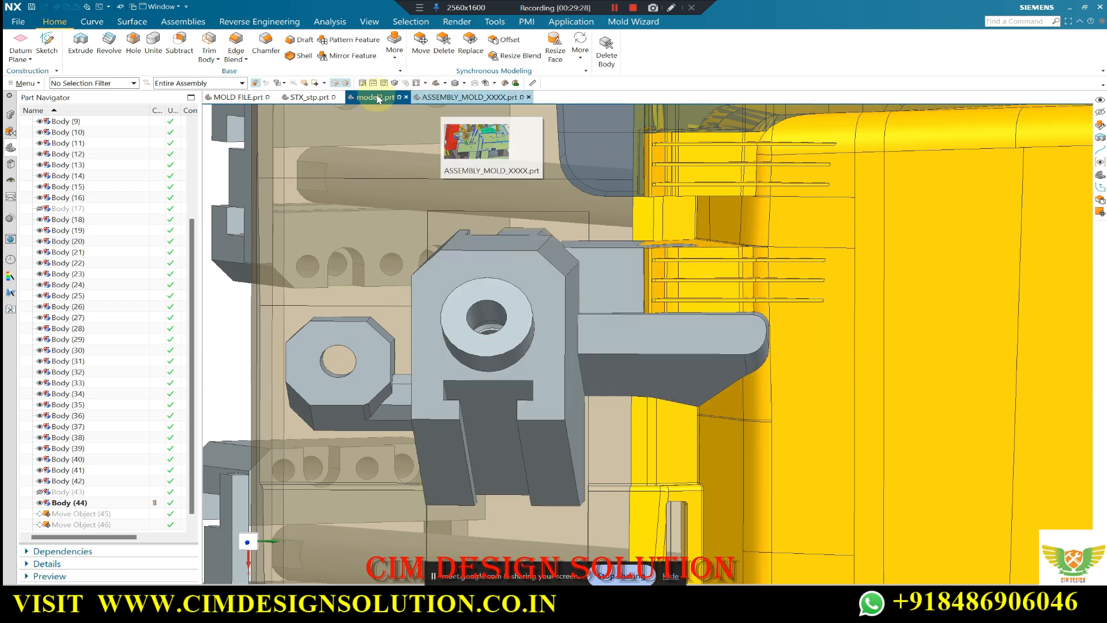
Return to MOLD FILE.prt and review the latest history features and the end faces of the block and pocket bodies.
click(237, 97)
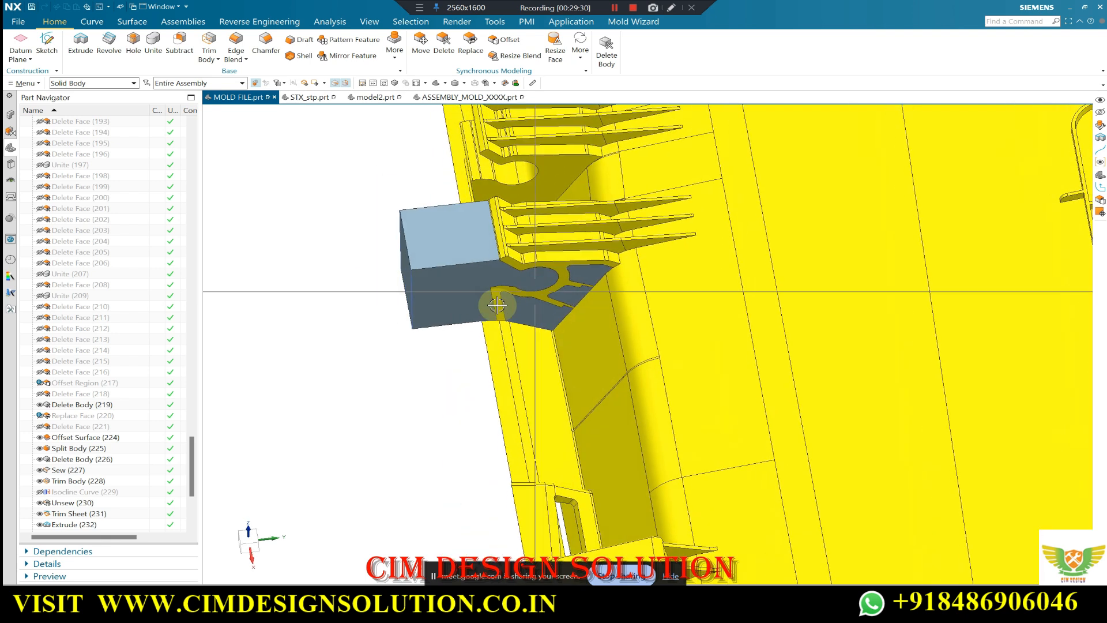
scroll(573, 321, up, 3)
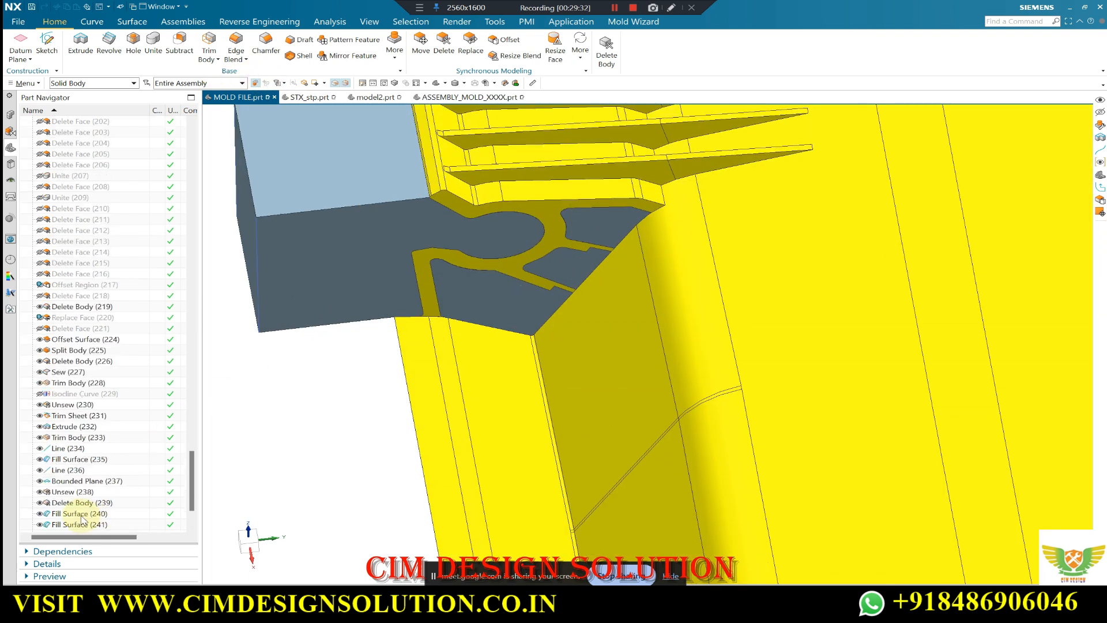
scroll(82, 508, down, 5)
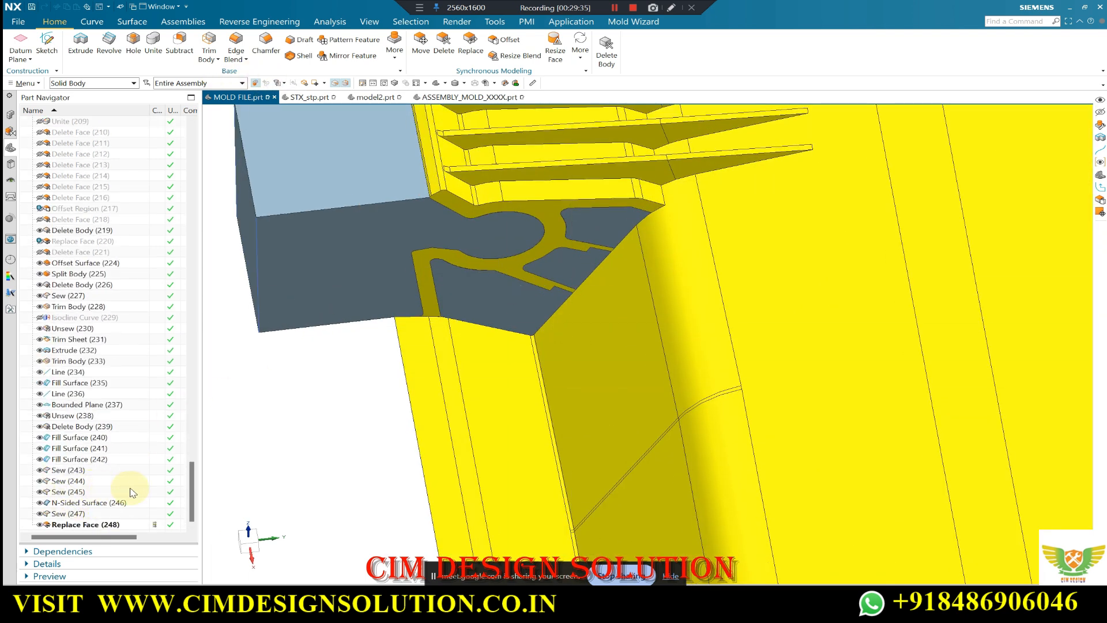
scroll(346, 462, down, 5)
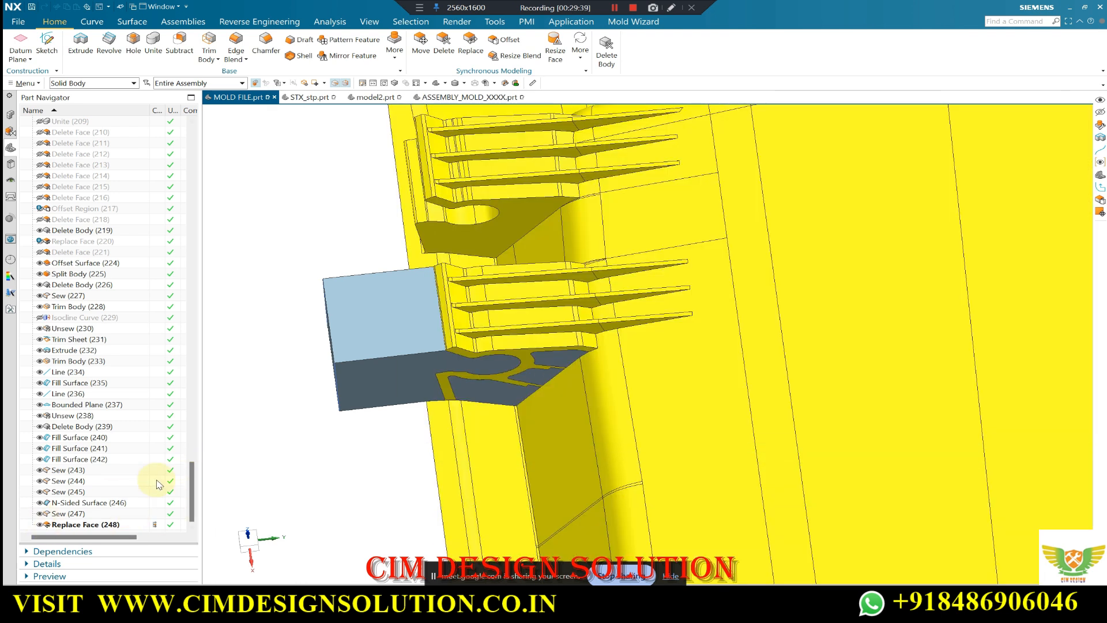
scroll(331, 284, down, 1)
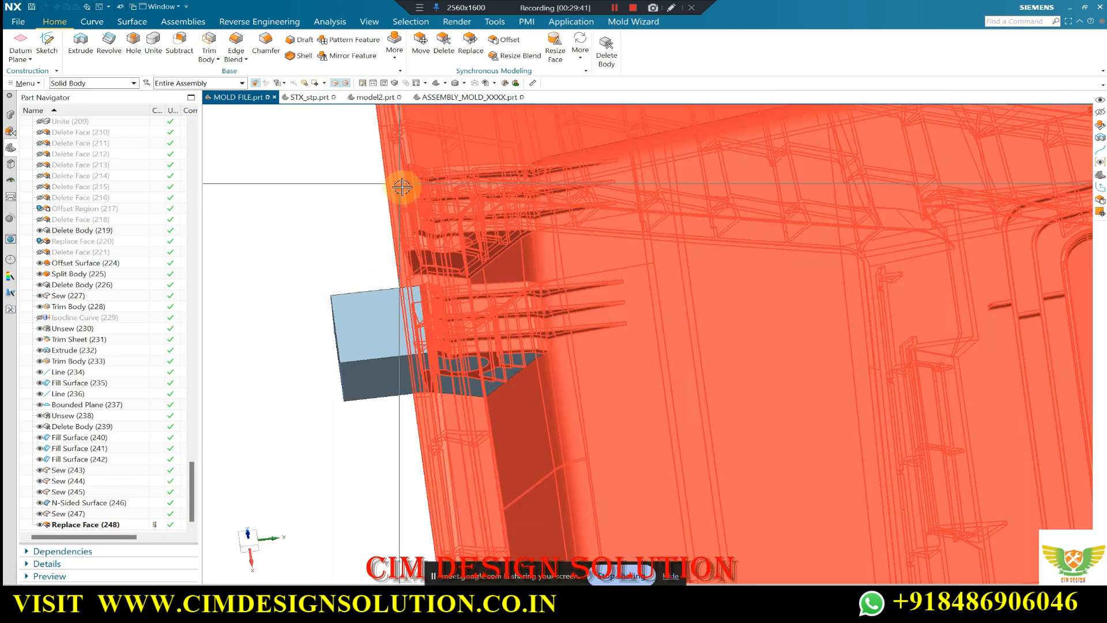
scroll(568, 369, up, 4)
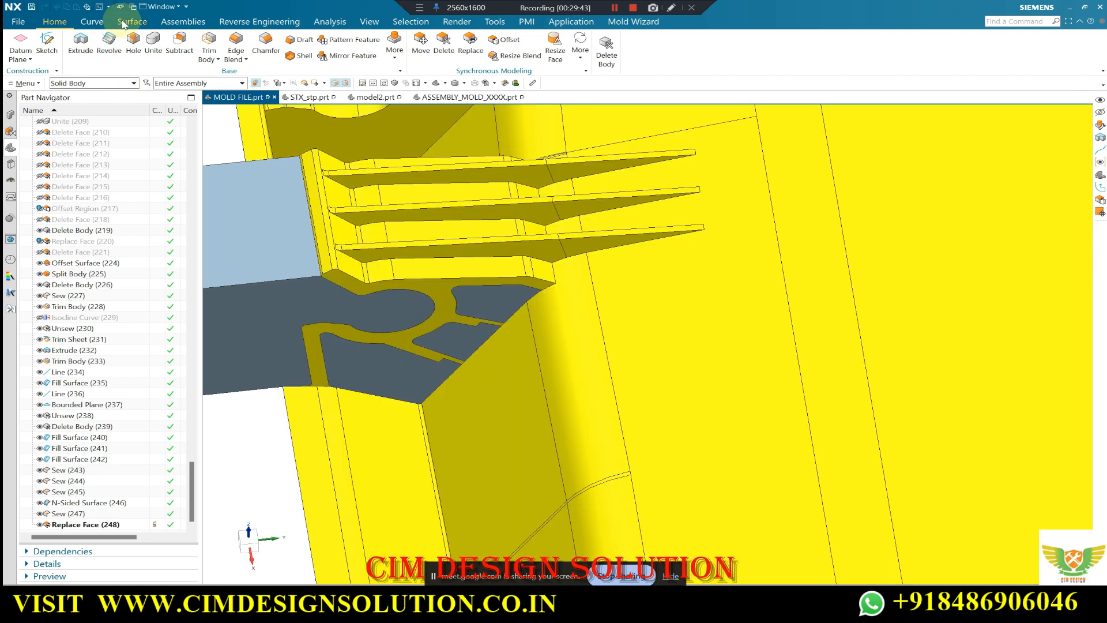
click(123, 22)
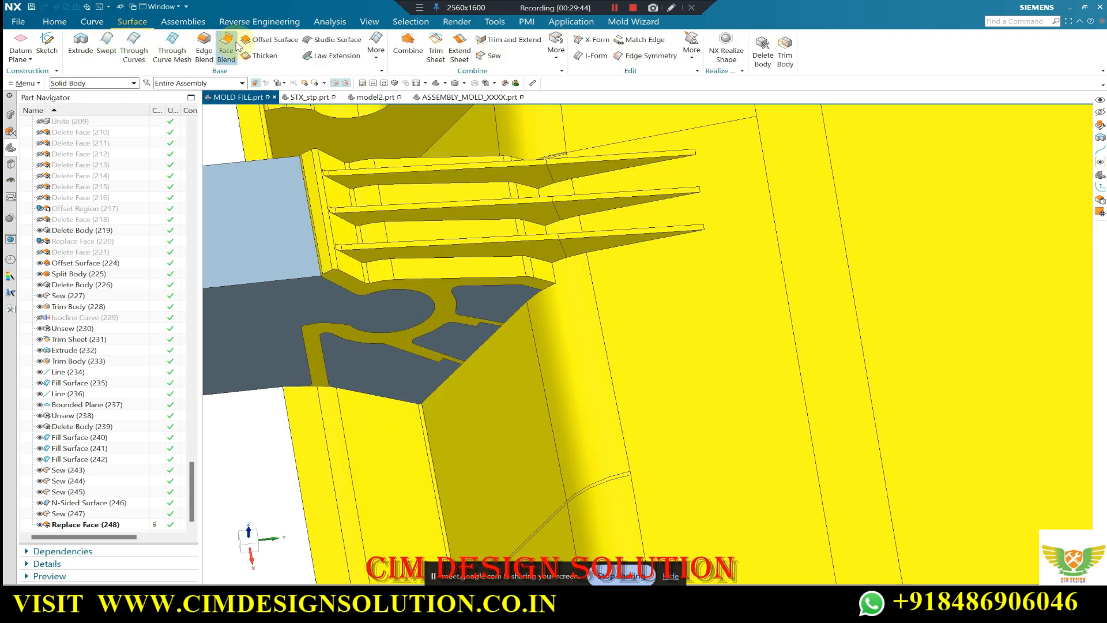
Create a 0 mm offset surface from the six adjoining wall faces of the molded part beneath the block.
click(568, 316)
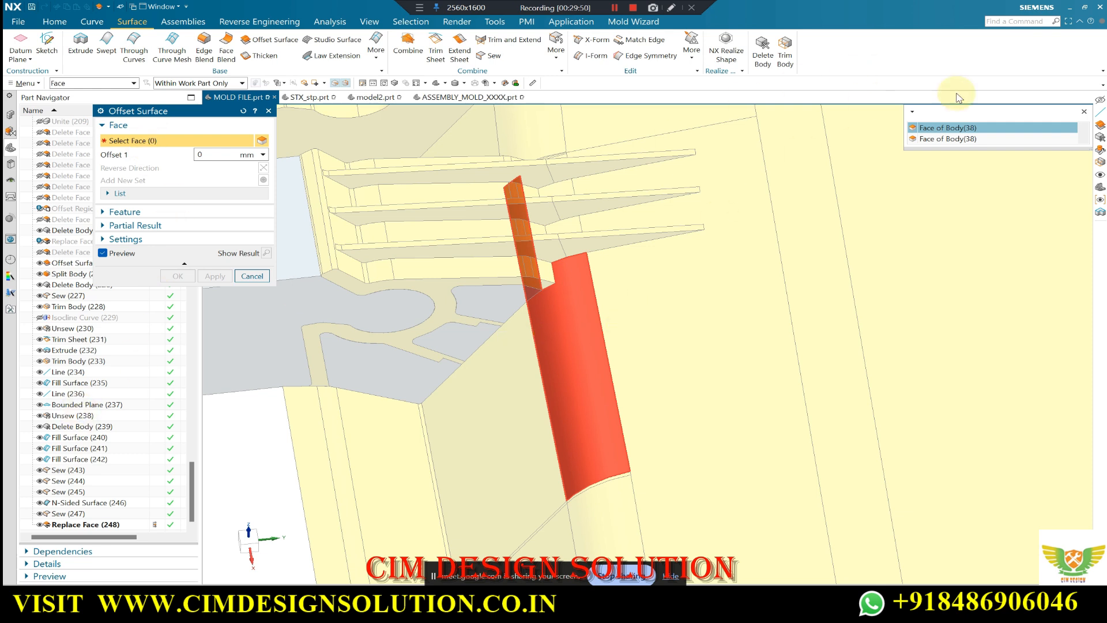
click(960, 132)
click(521, 408)
scroll(409, 428, up, 3)
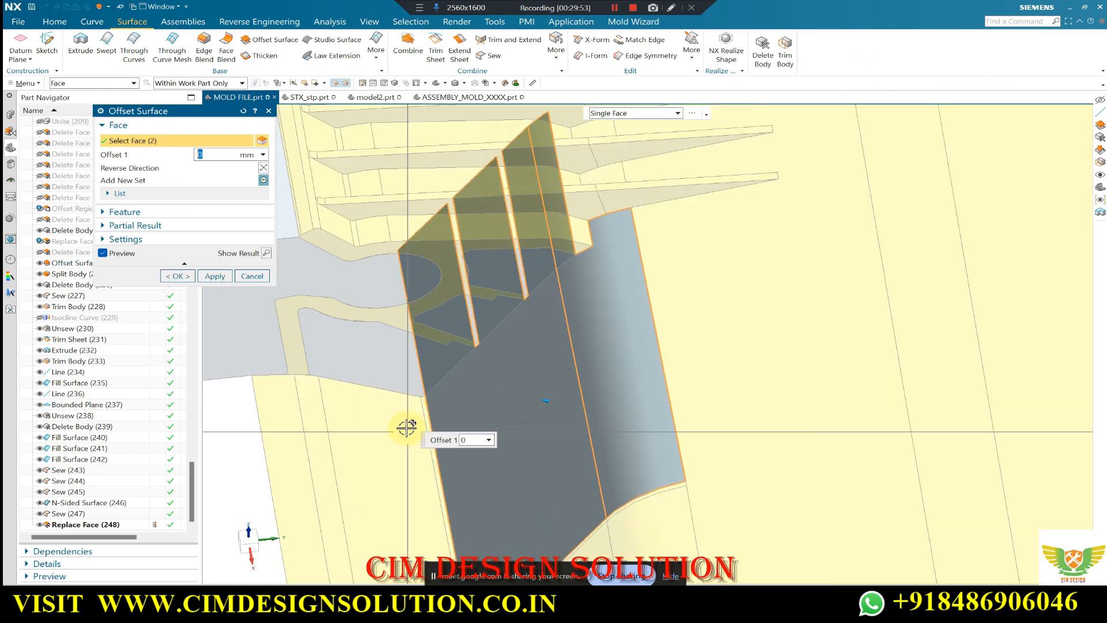
click(432, 389)
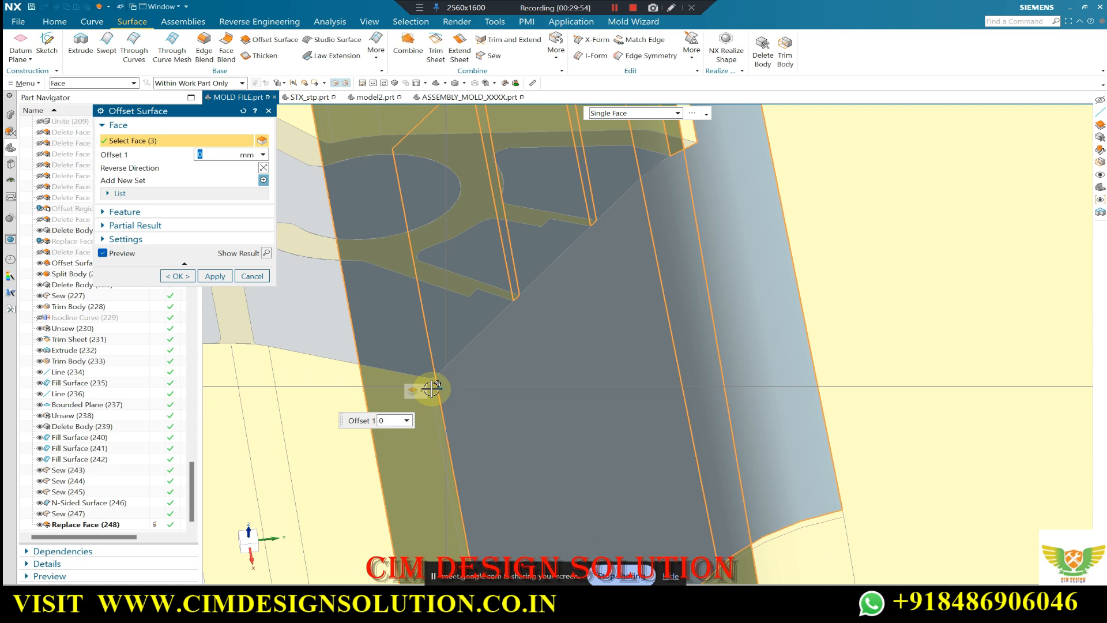
click(387, 407)
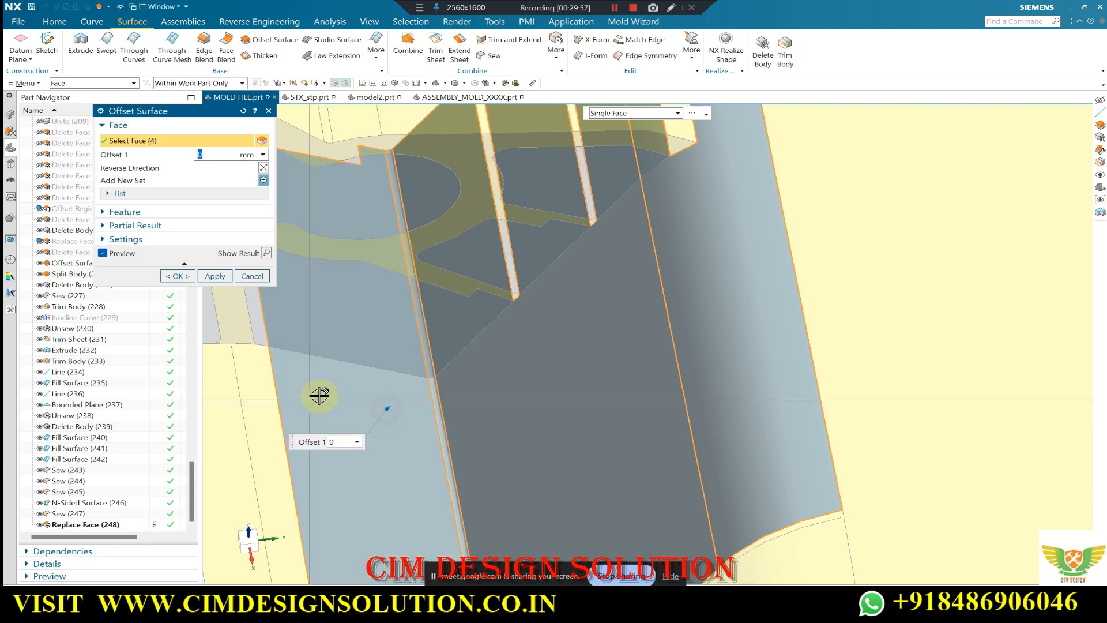
scroll(363, 388, down, 2)
click(332, 385)
click(301, 387)
scroll(510, 338, down, 2)
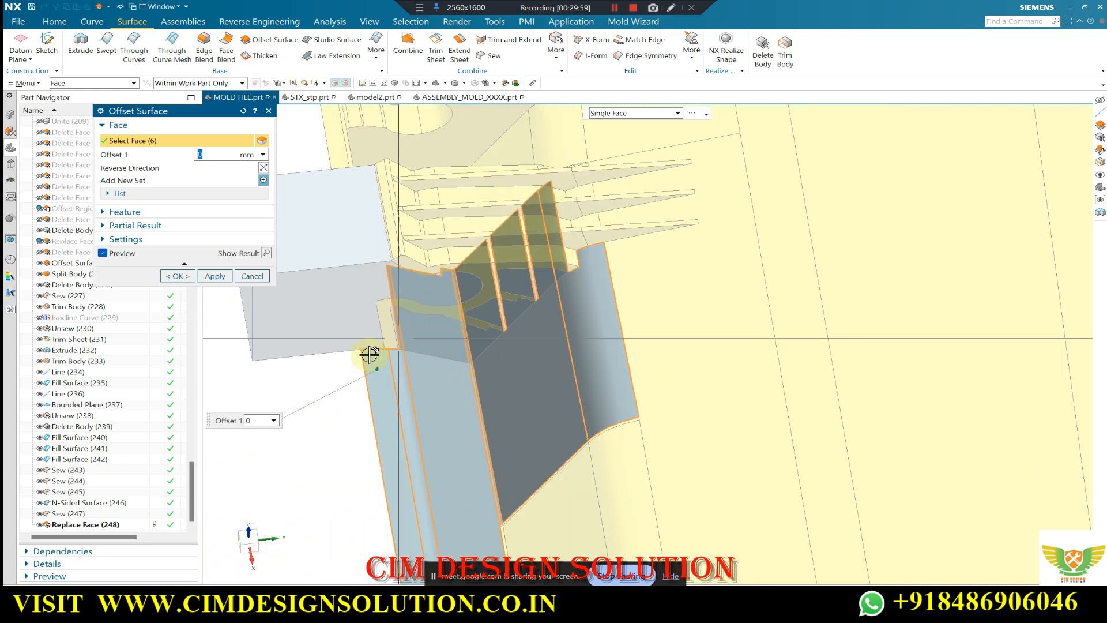
click(175, 275)
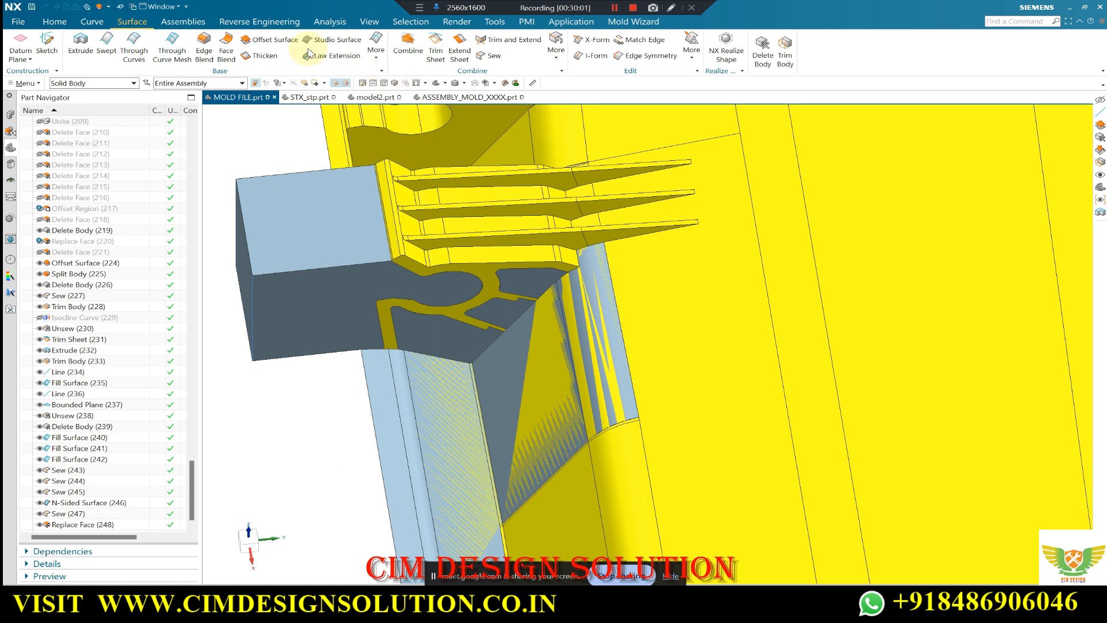
Trim the offset sheet body with a new plane placed on the block's underside, reversing the trim direction.
click(55, 21)
click(395, 53)
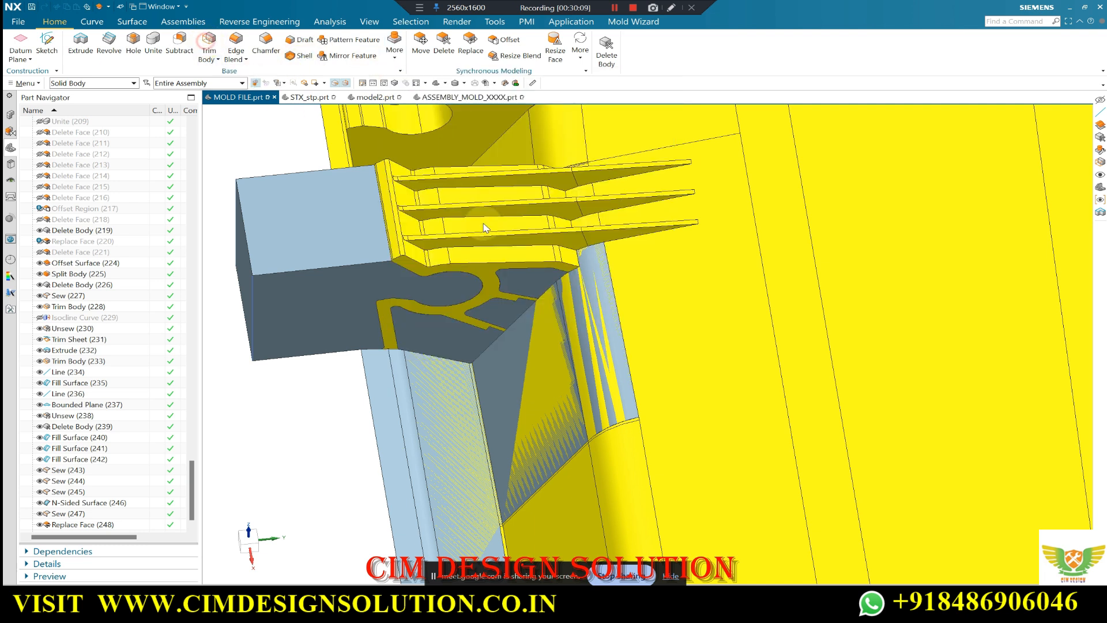
click(378, 395)
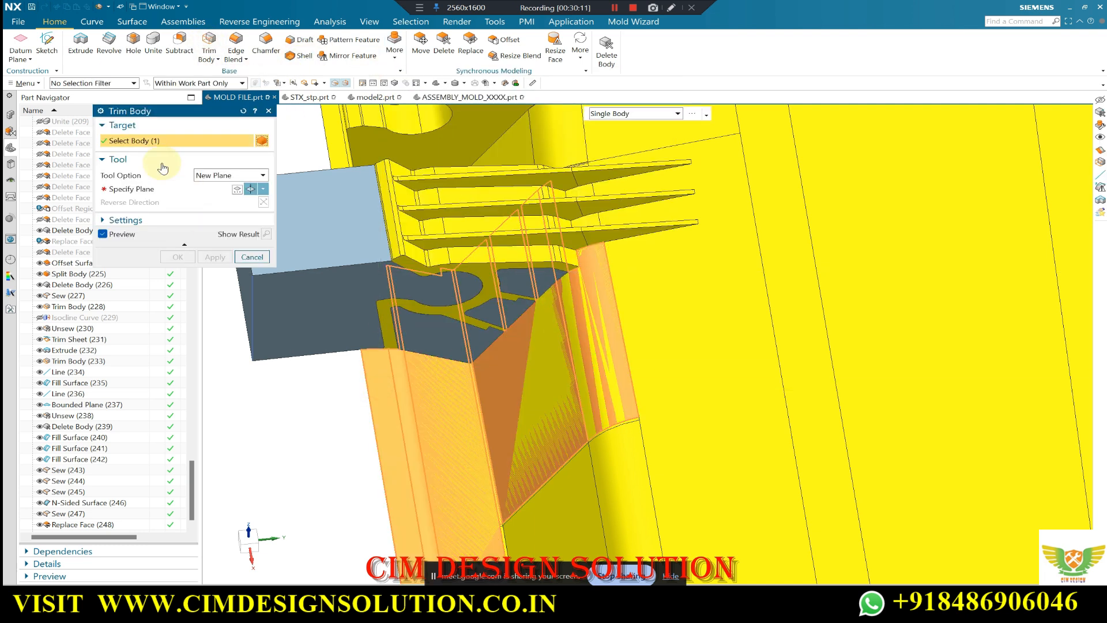
click(214, 188)
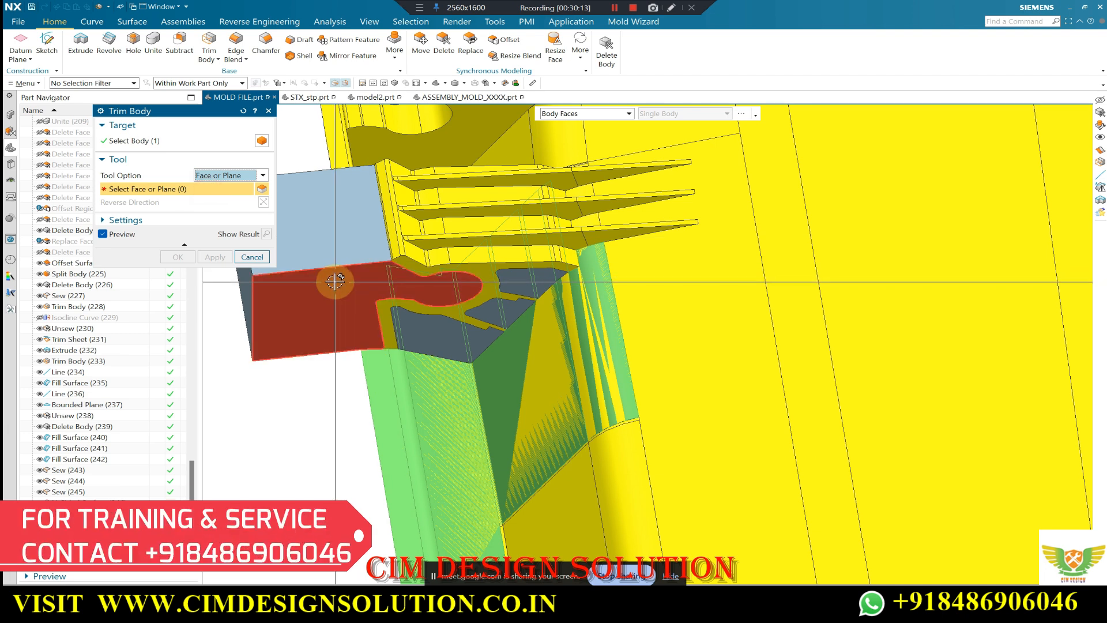
click(373, 252)
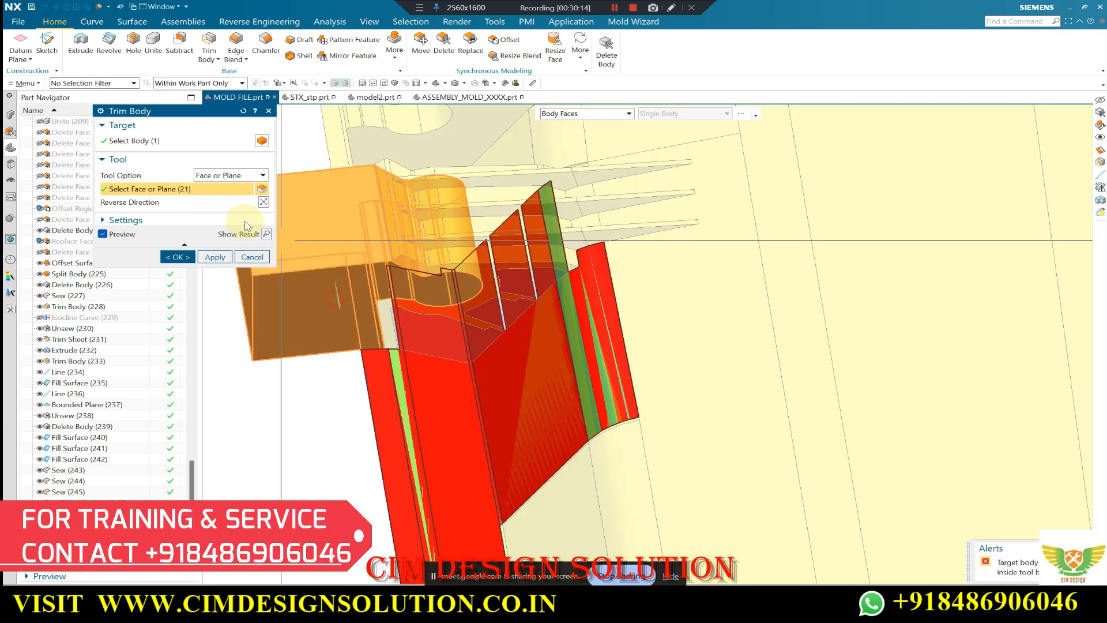
click(237, 176)
click(234, 193)
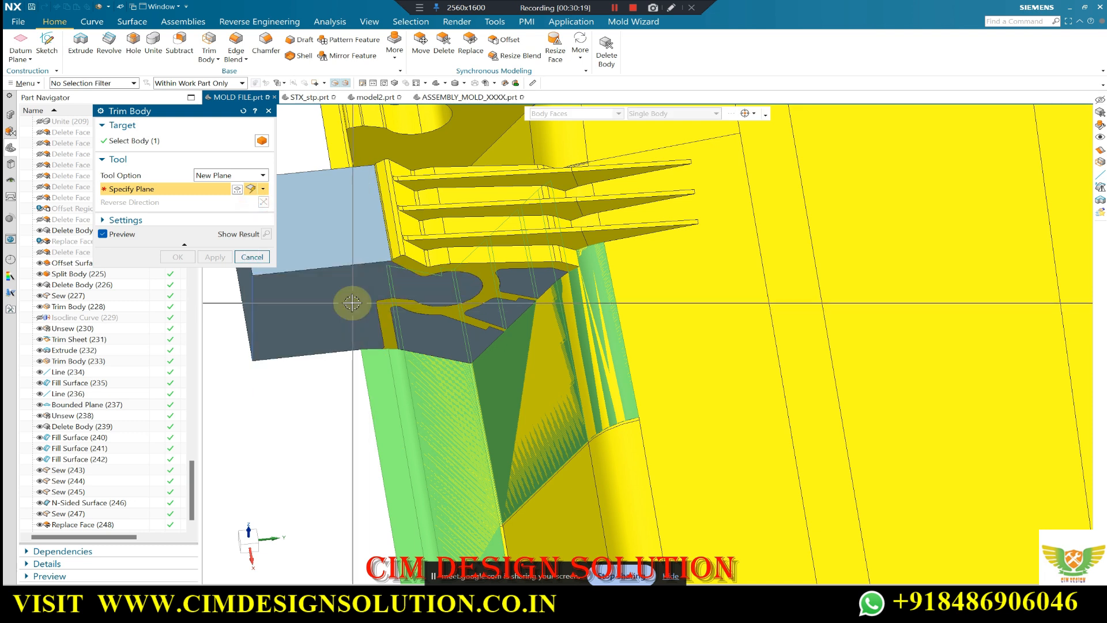
click(352, 302)
click(264, 201)
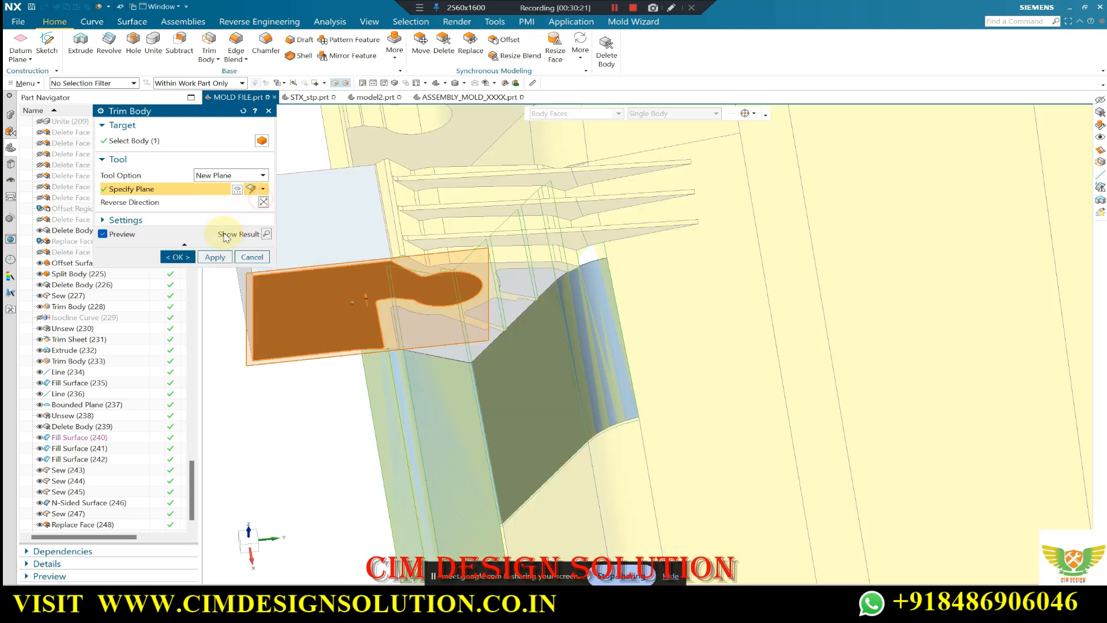
click(177, 258)
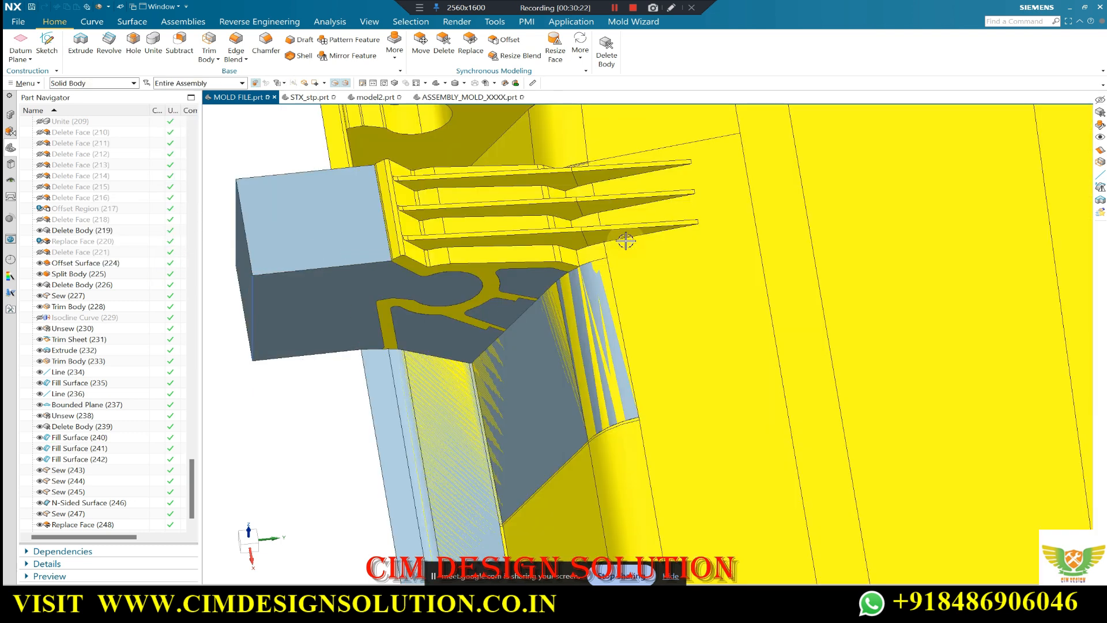
Replace the block's underside face with the adjacent lower rib face of the molded part at 0 mm offset.
scroll(626, 241, down, 2)
middle_drag(492, 289, 408, 424)
key(F8)
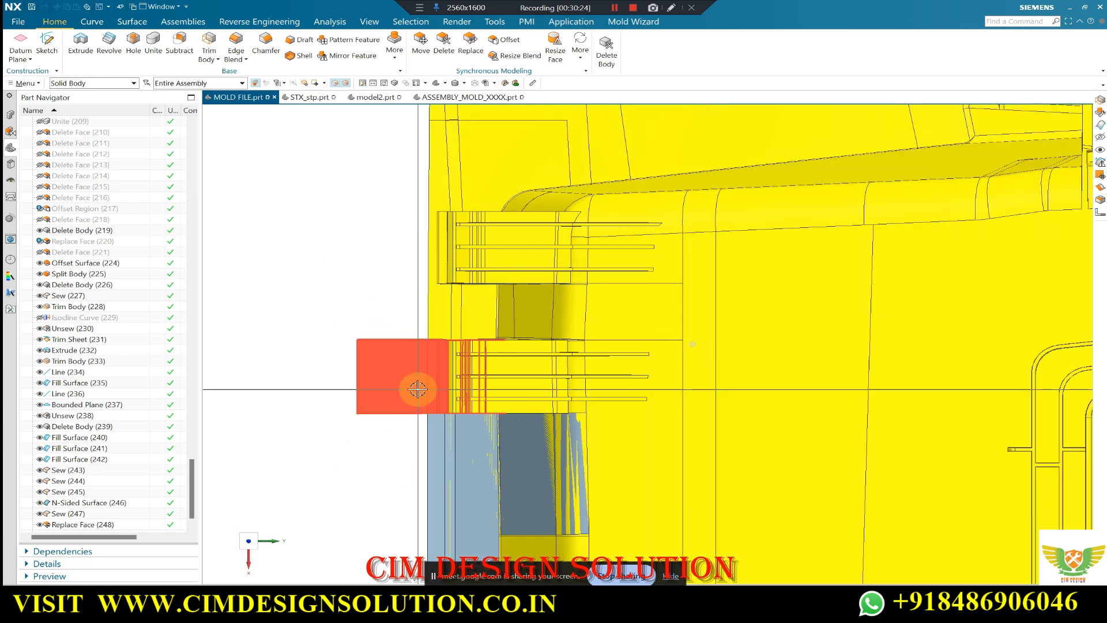
scroll(427, 401, up, 3)
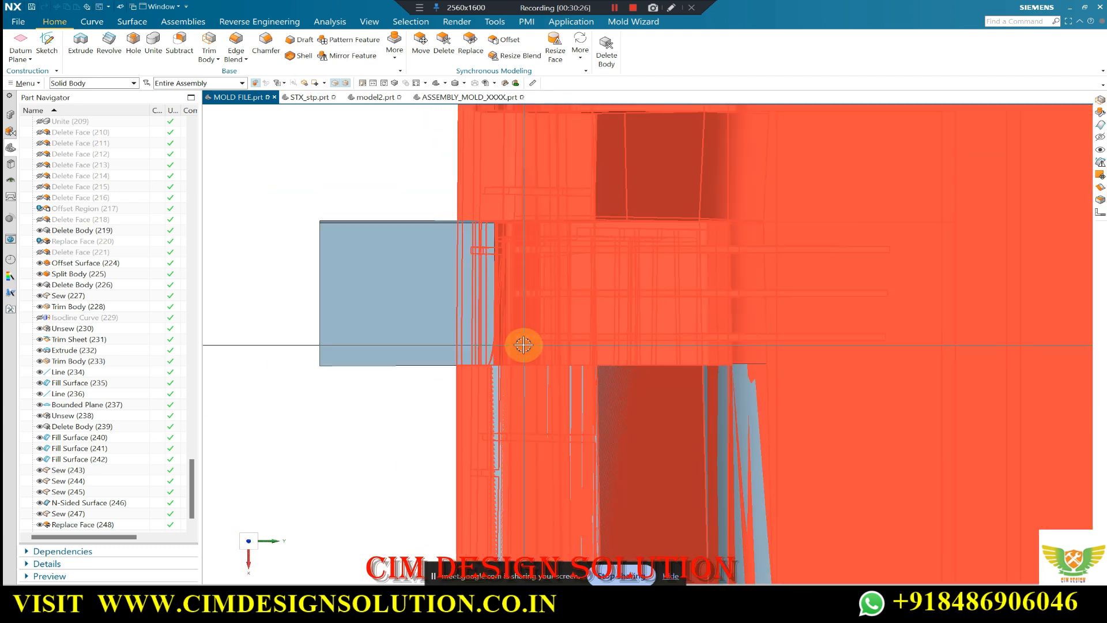
middle_drag(524, 345, 529, 316)
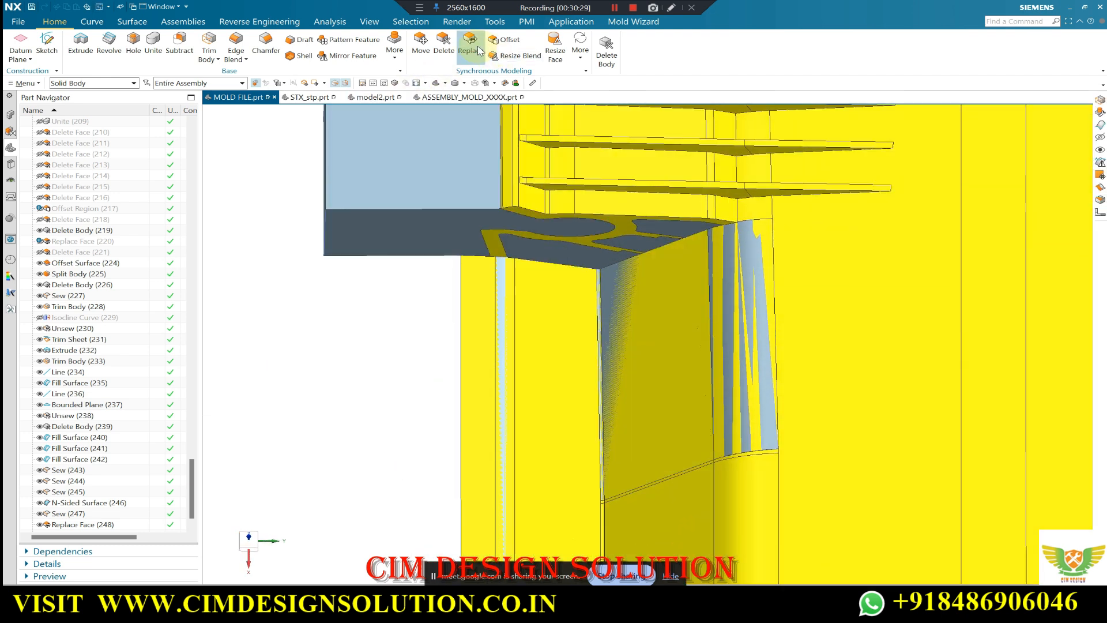
click(426, 237)
click(138, 174)
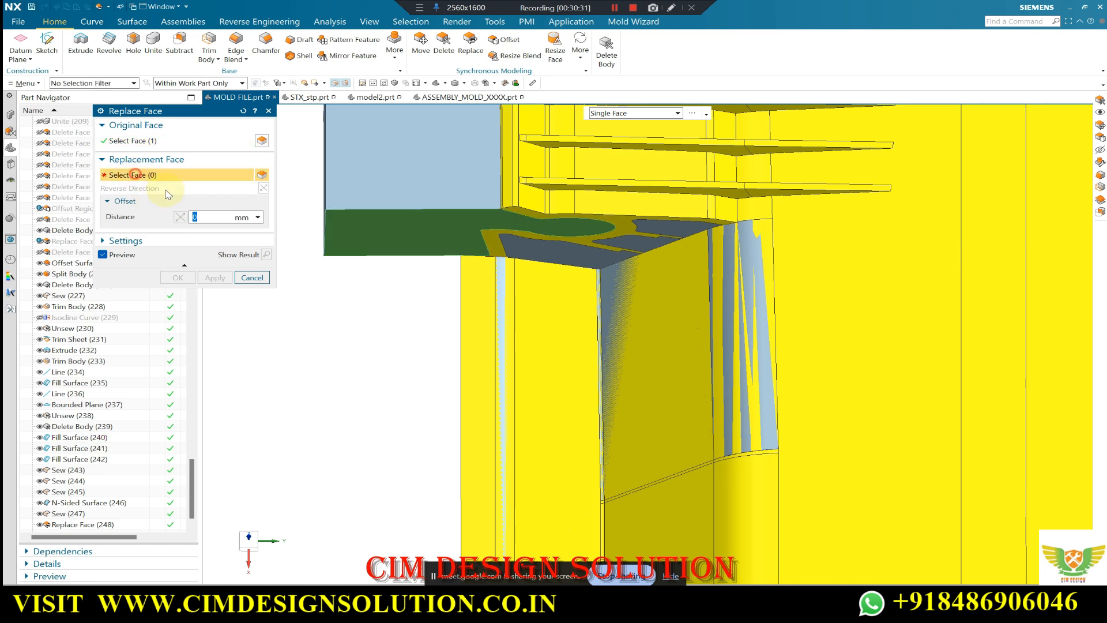
middle_drag(526, 246, 554, 271)
click(564, 279)
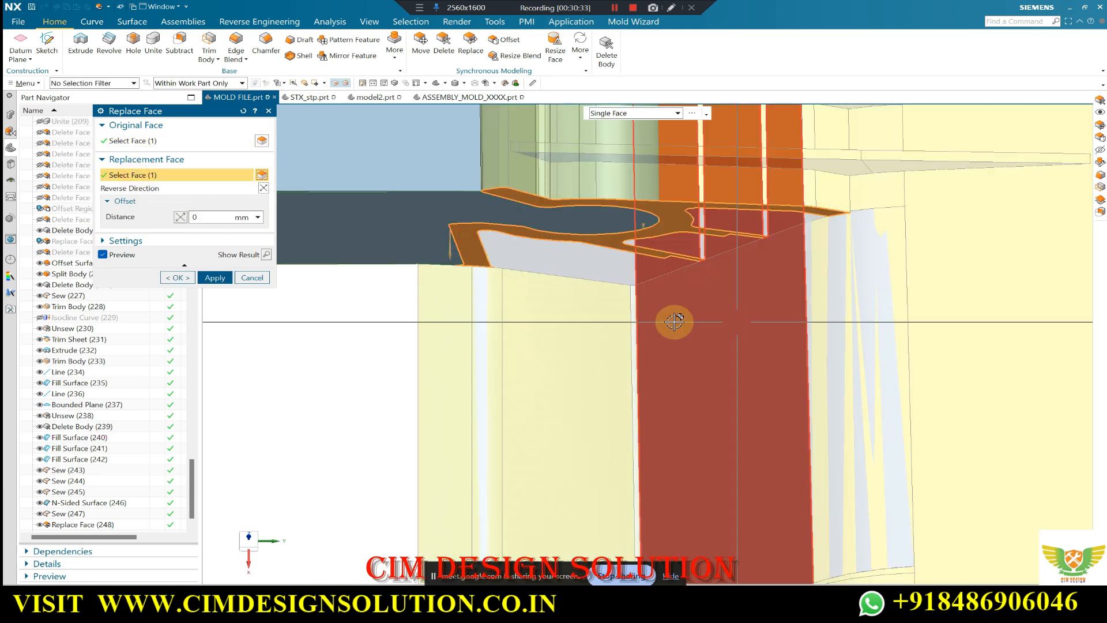
scroll(382, 240, up, 5)
click(186, 278)
scroll(617, 300, down, 5)
scroll(714, 302, up, 5)
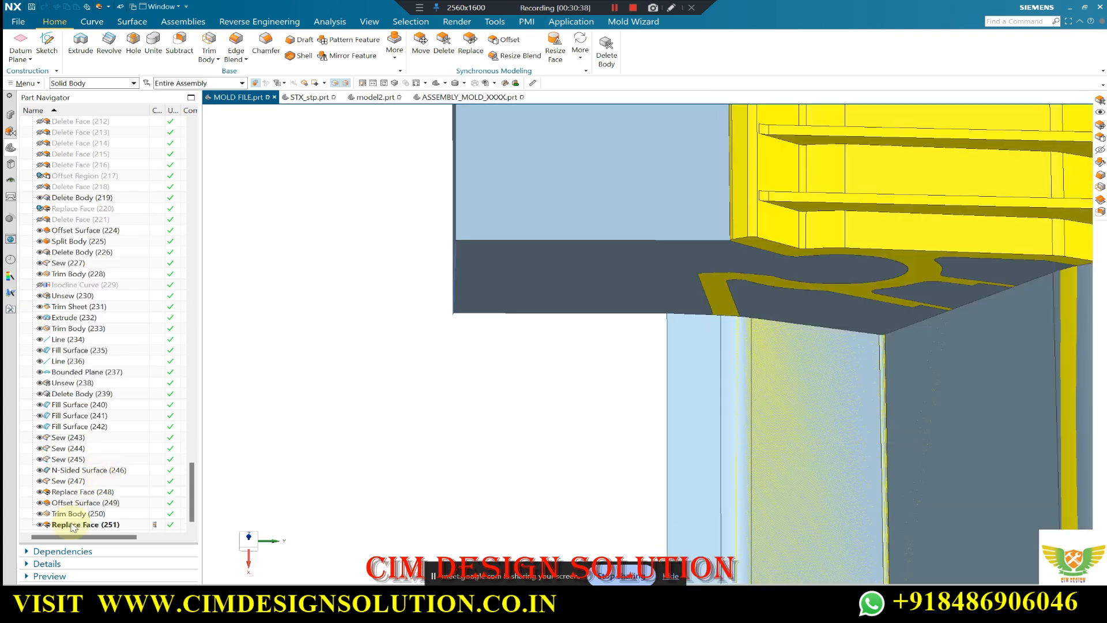
Reorder the latest Replace Face feature ahead of the last Trim Body in the history and check the updated bodies.
drag(73, 527, 73, 514)
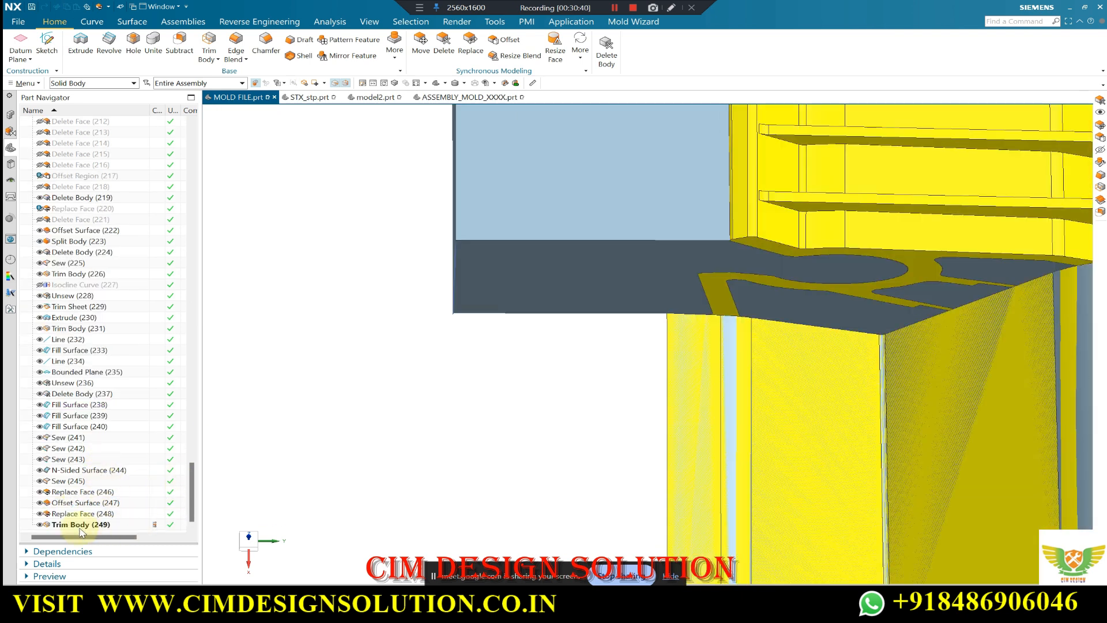
scroll(436, 367, down, 3)
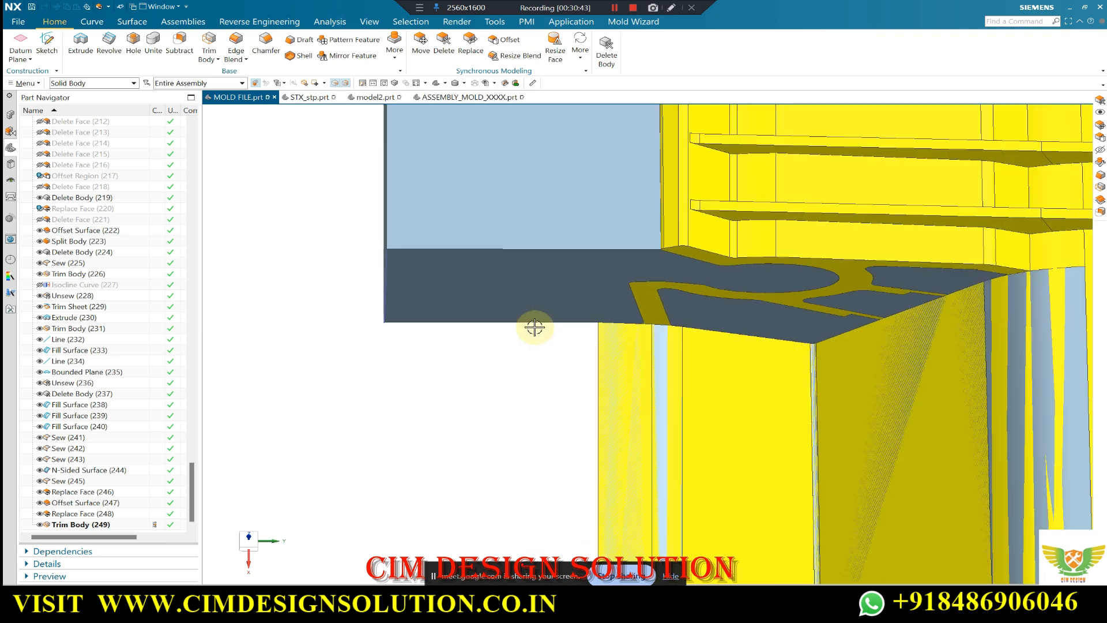
key(F8)
scroll(573, 333, down, 4)
scroll(571, 411, up, 1)
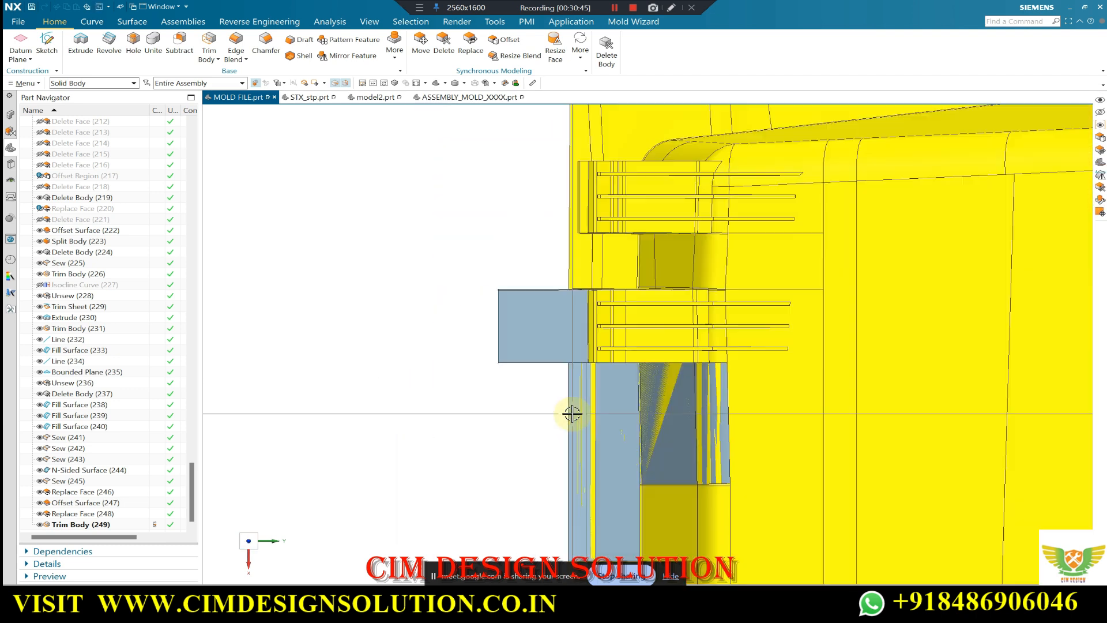
click(132, 22)
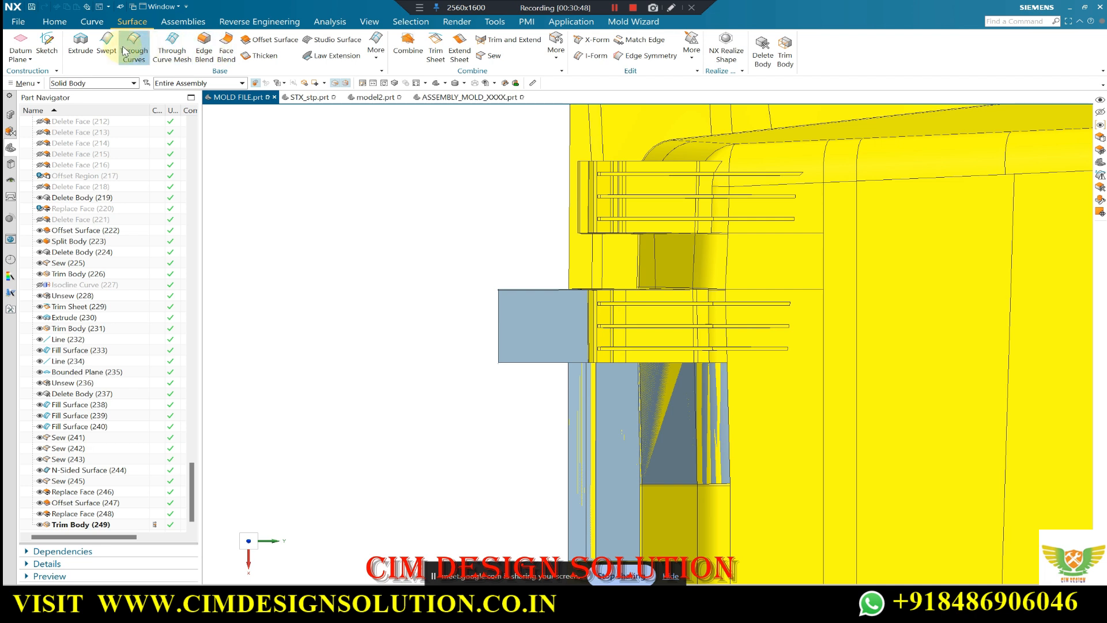
click(56, 23)
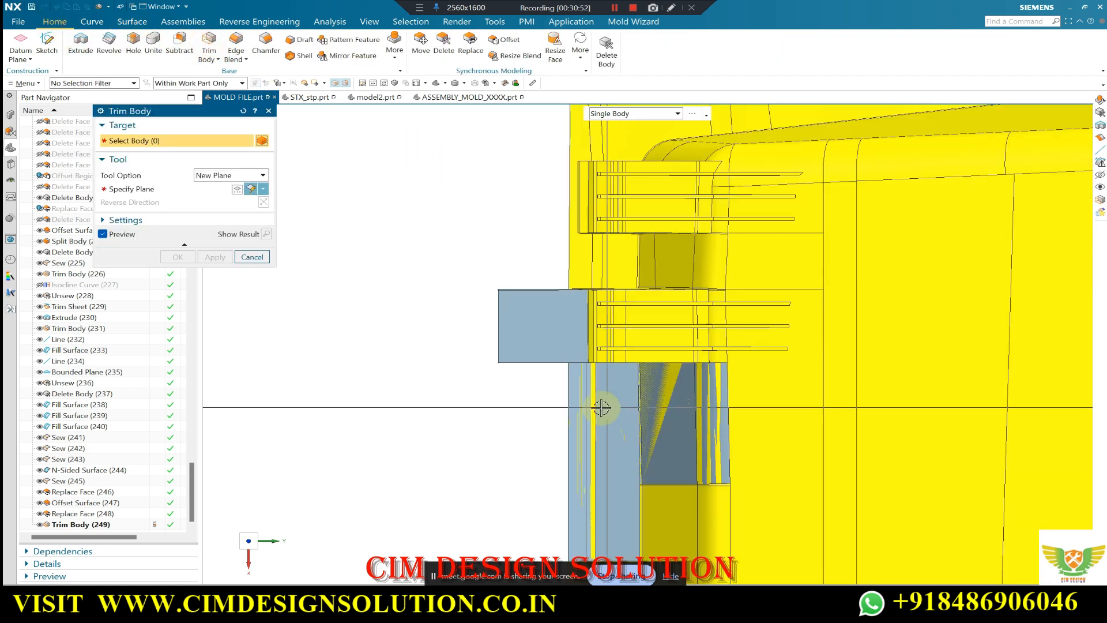
scroll(601, 407, up, 1)
middle_drag(547, 352, 546, 341)
key(Escape)
Start a sketch on the default plane and offset the horizontal edge beneath the ribs 8 mm downward.
key(F8)
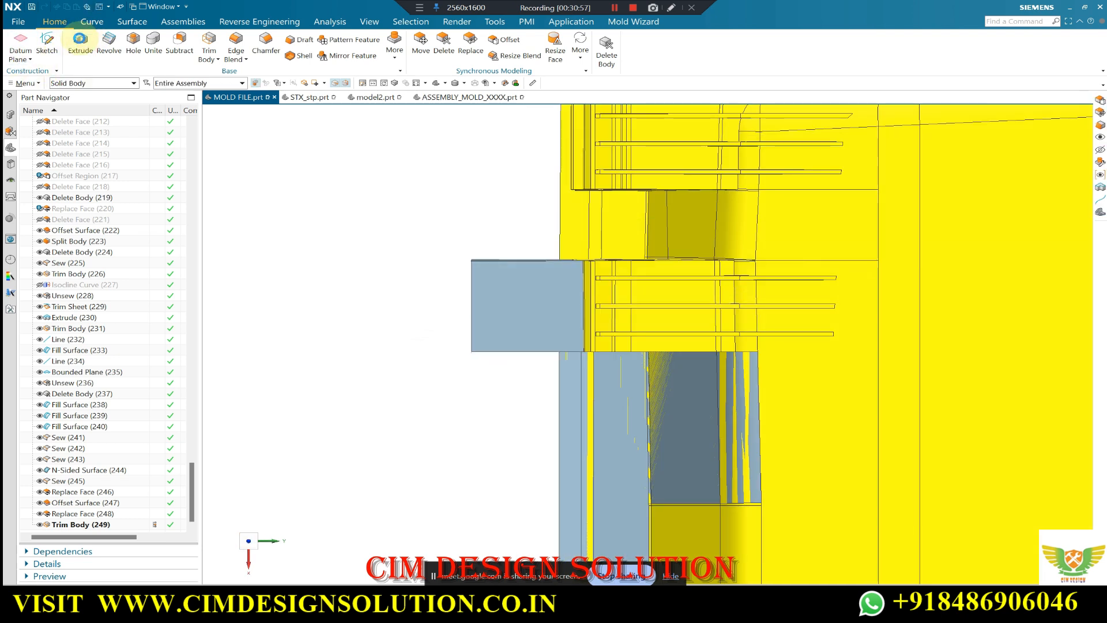
click(80, 39)
click(49, 44)
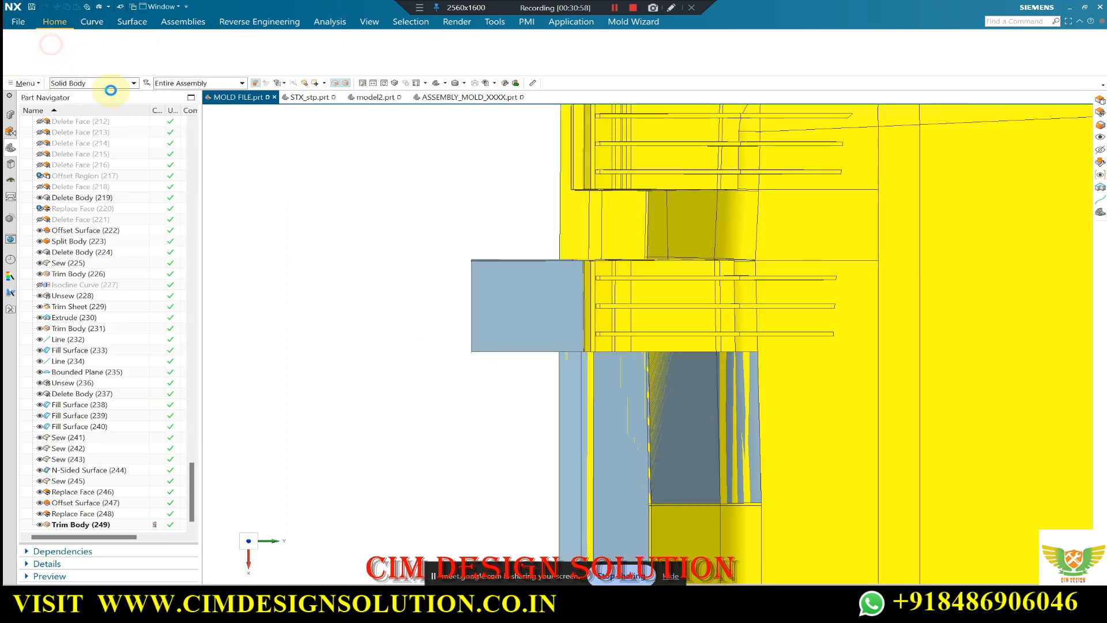
middle_click(445, 315)
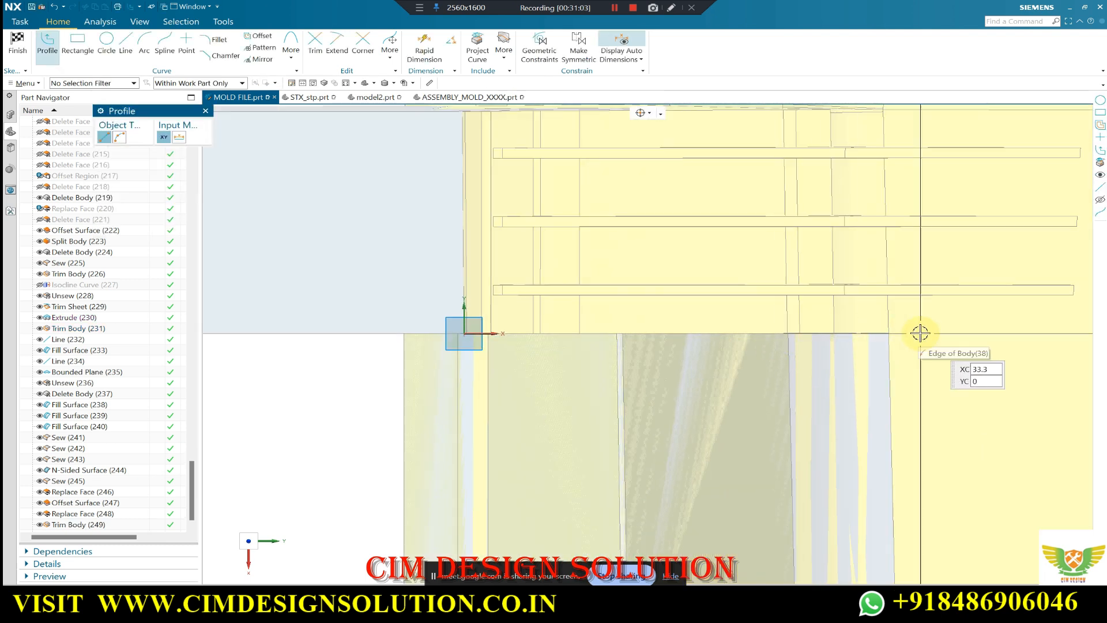
click(206, 111)
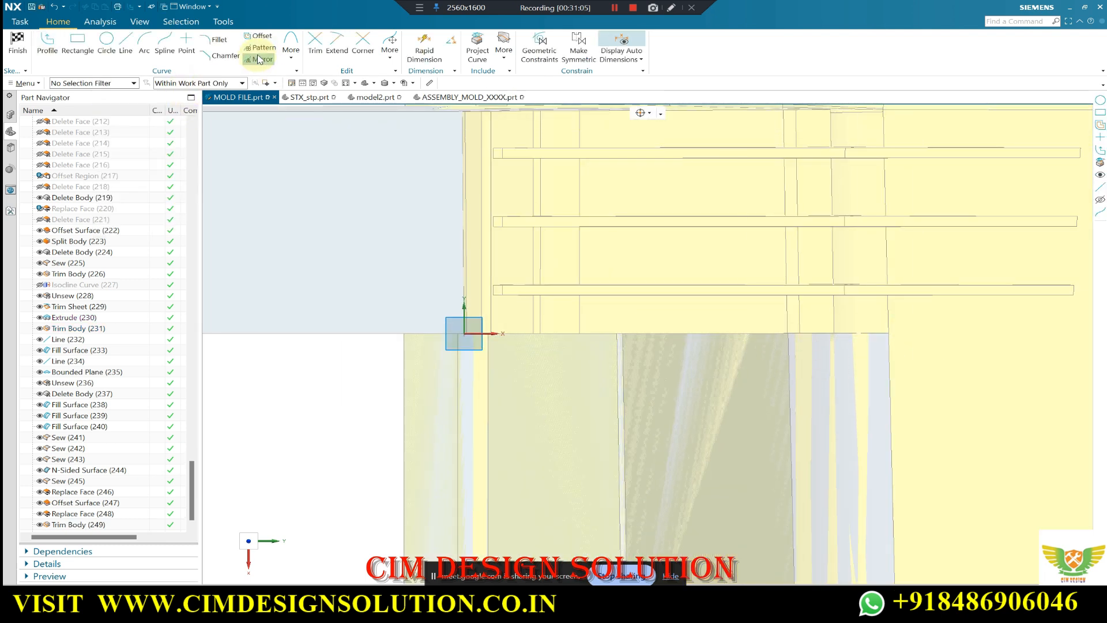
click(648, 333)
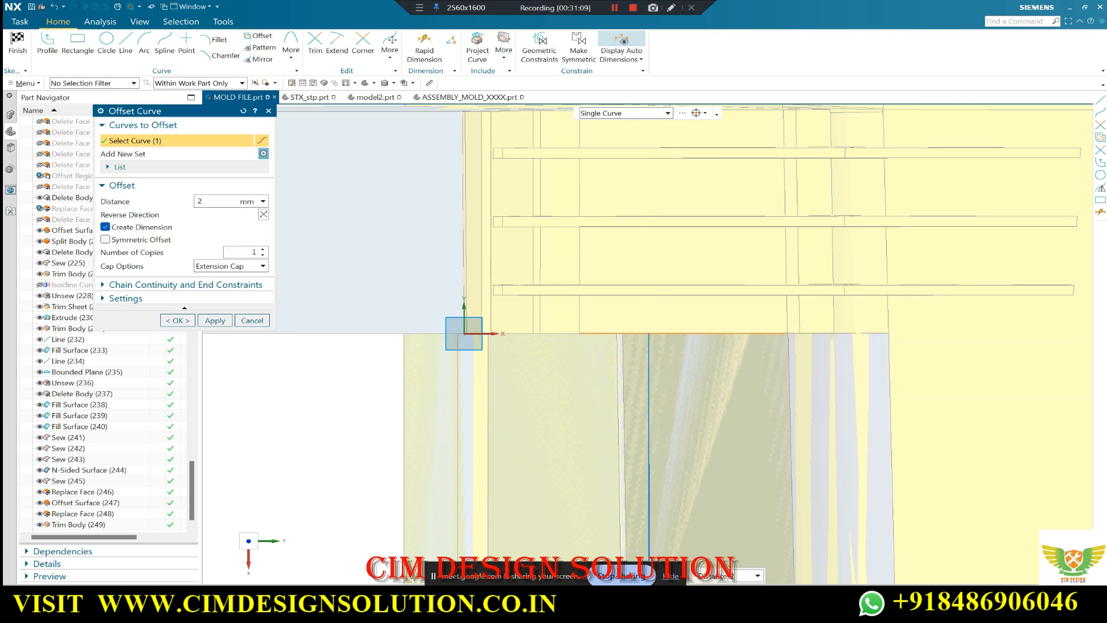
scroll(692, 247, down, 6)
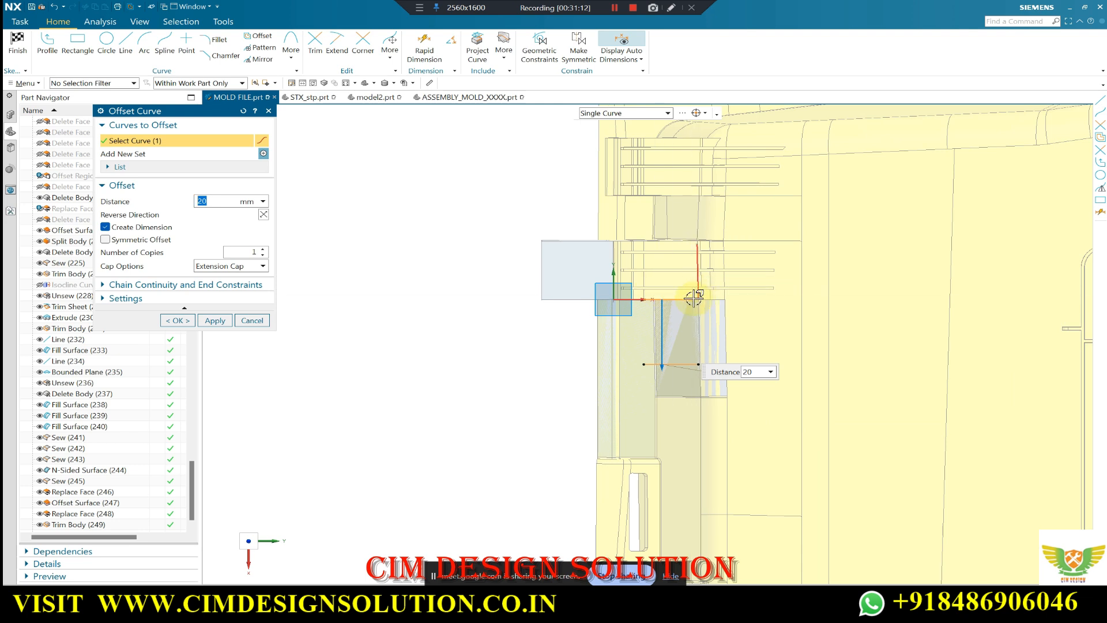
scroll(715, 297, up, 3)
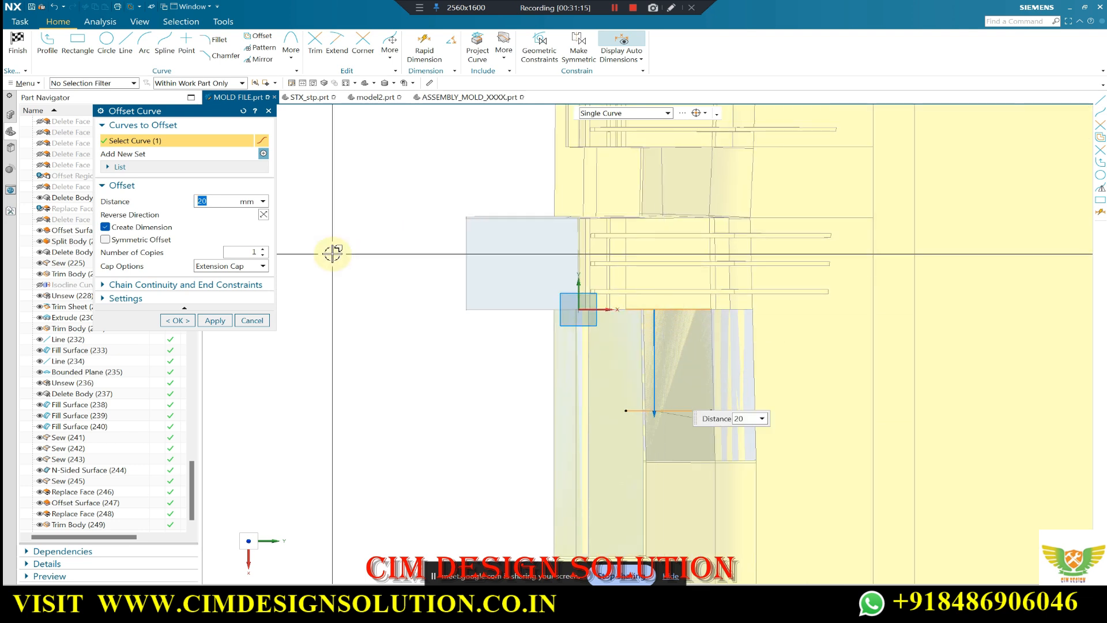
scroll(703, 293, up, 2)
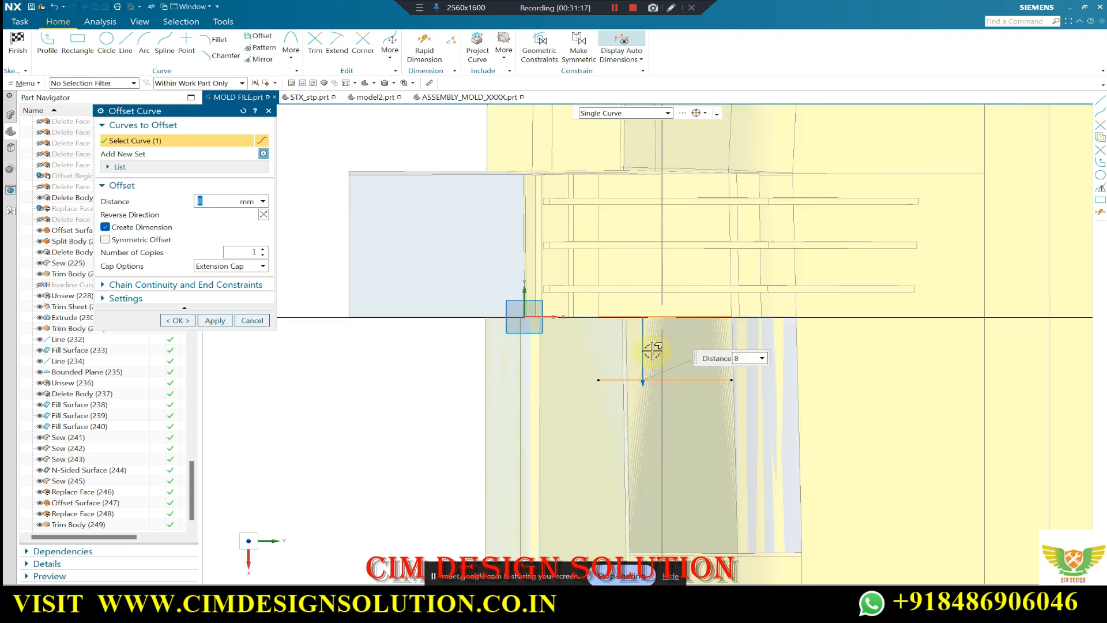
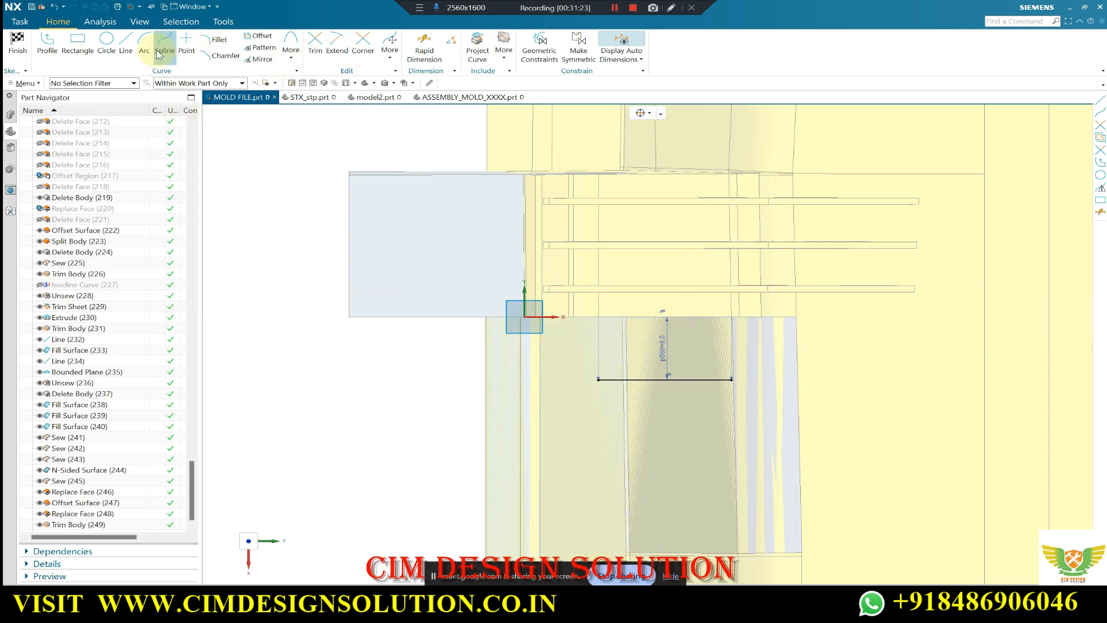
Extend the offset curve with a 28 mm horizontal line past the block side and another past the sheet's opposite side, and finish the sketch.
click(127, 45)
click(599, 380)
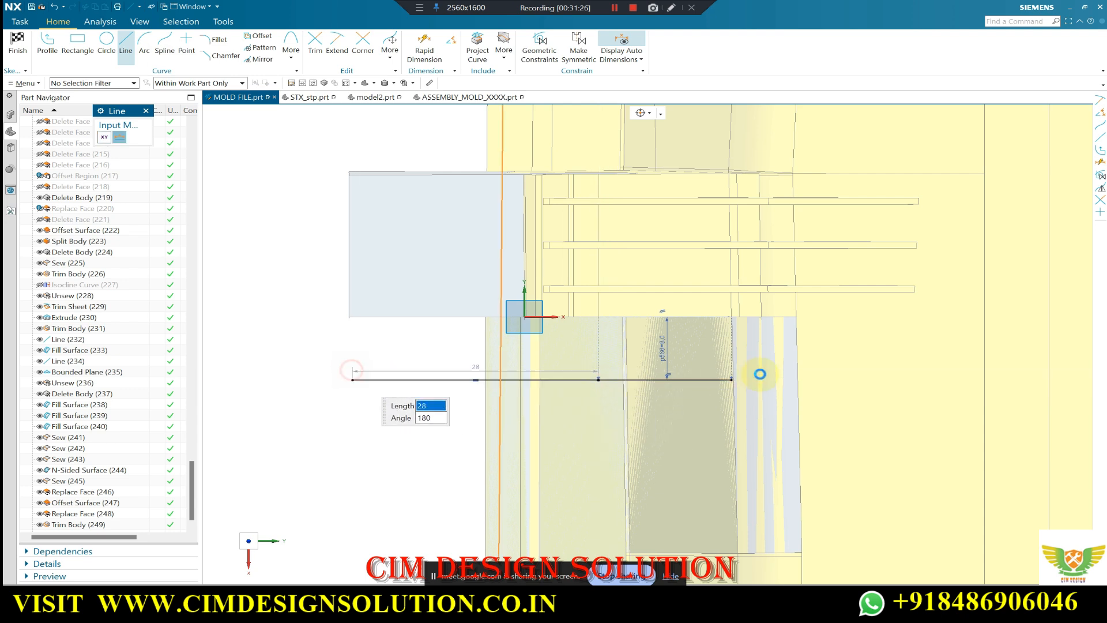
click(860, 379)
key(Escape)
click(19, 46)
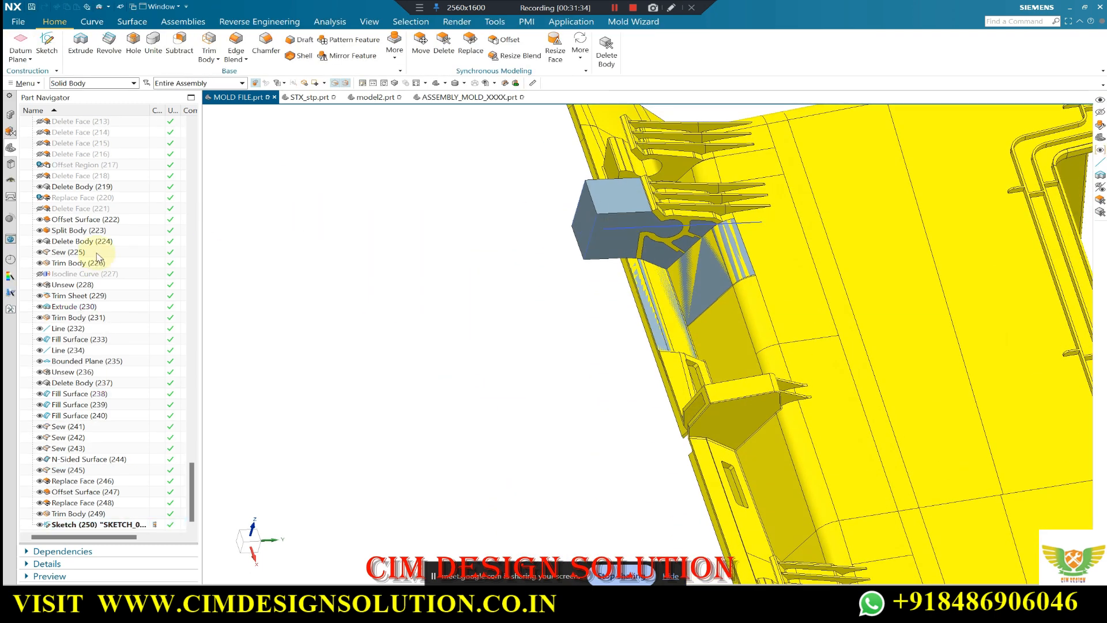
Examine the lower arm of the reference slider in model2.prt and return to MOLD FILE.prt.
middle_drag(559, 255, 564, 288)
scroll(718, 304, up, 1)
middle_drag(572, 358, 415, 329)
click(364, 98)
middle_drag(502, 296, 502, 281)
scroll(516, 178, up, 5)
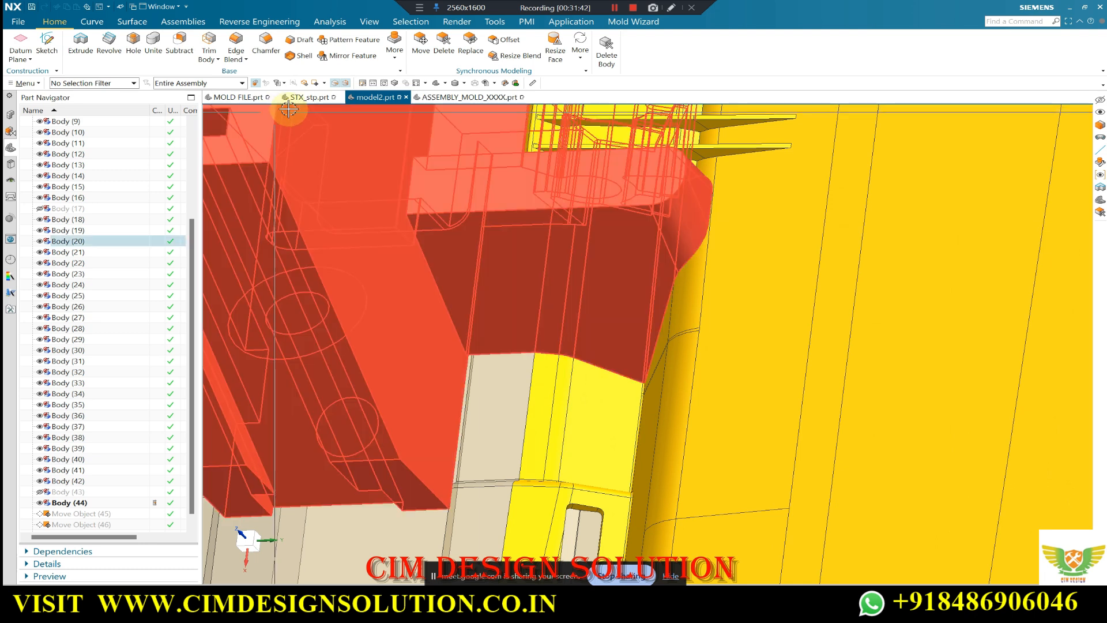
click(239, 98)
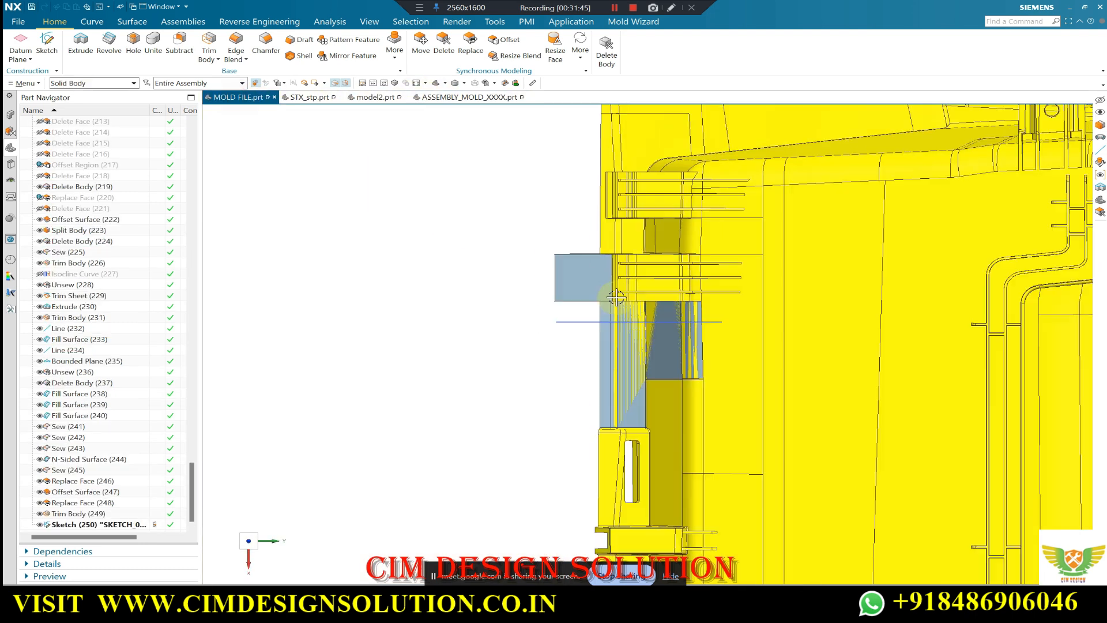
Reopen the latest sketch and draw a rectangle about 39.6 mm wide upward from the offset line, slightly past the block's lower edge.
double_click(88, 524)
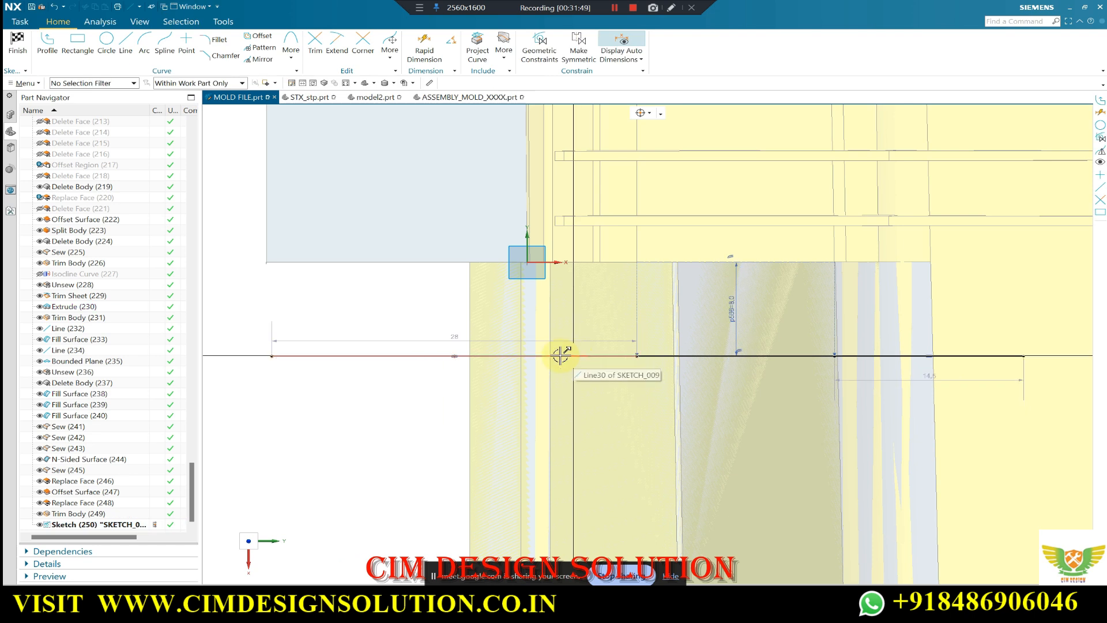
click(77, 40)
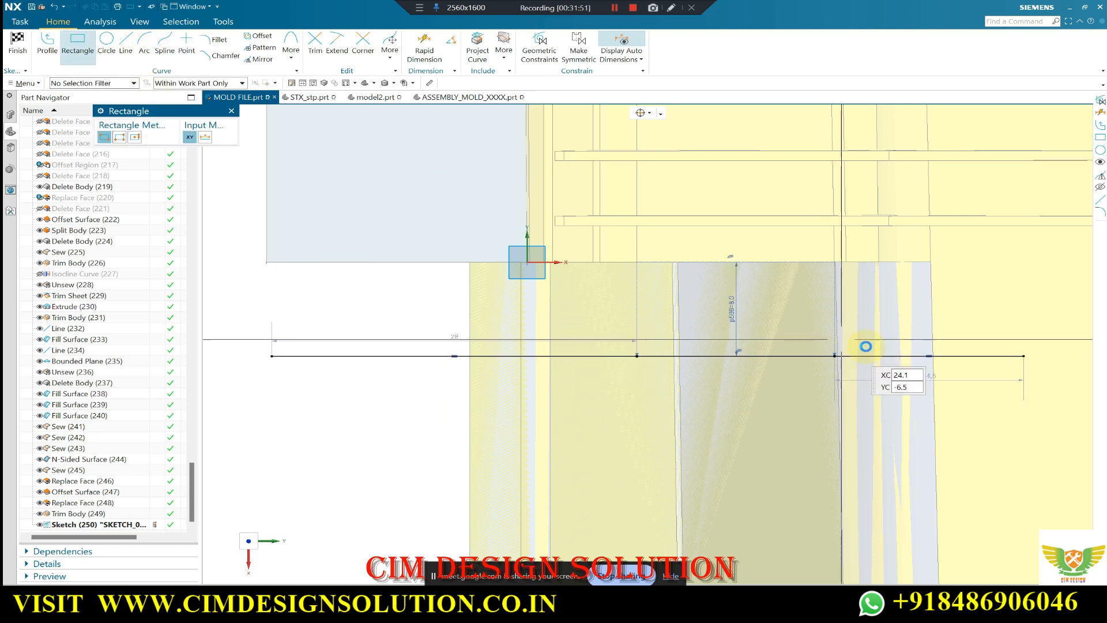
click(893, 356)
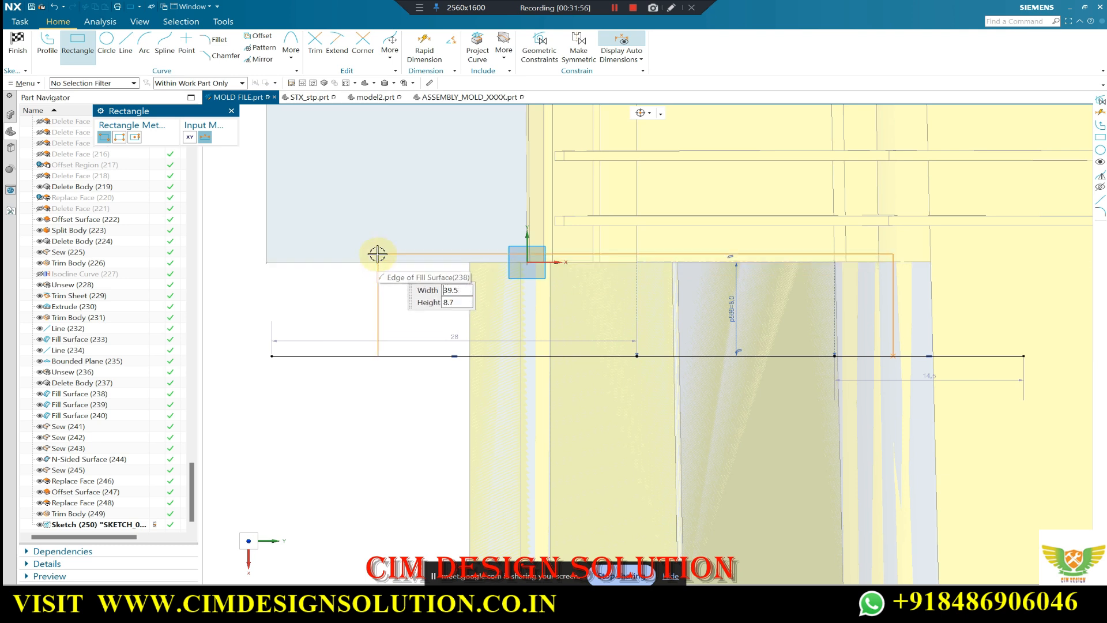
key(Return)
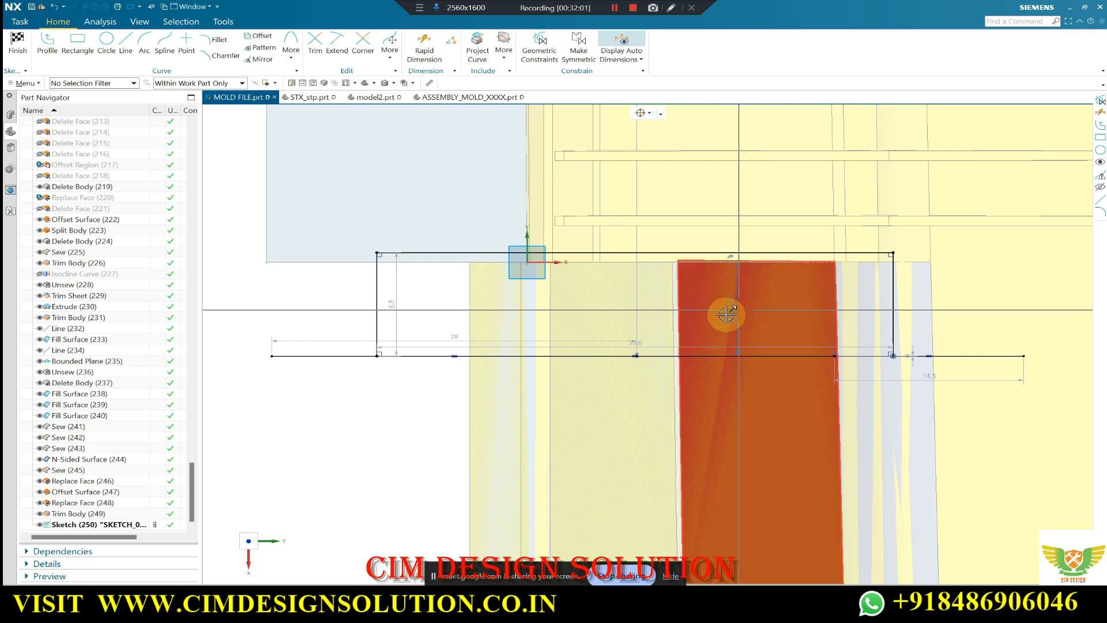
Trim the offset line's overhang outside the rectangle on the block side.
click(319, 43)
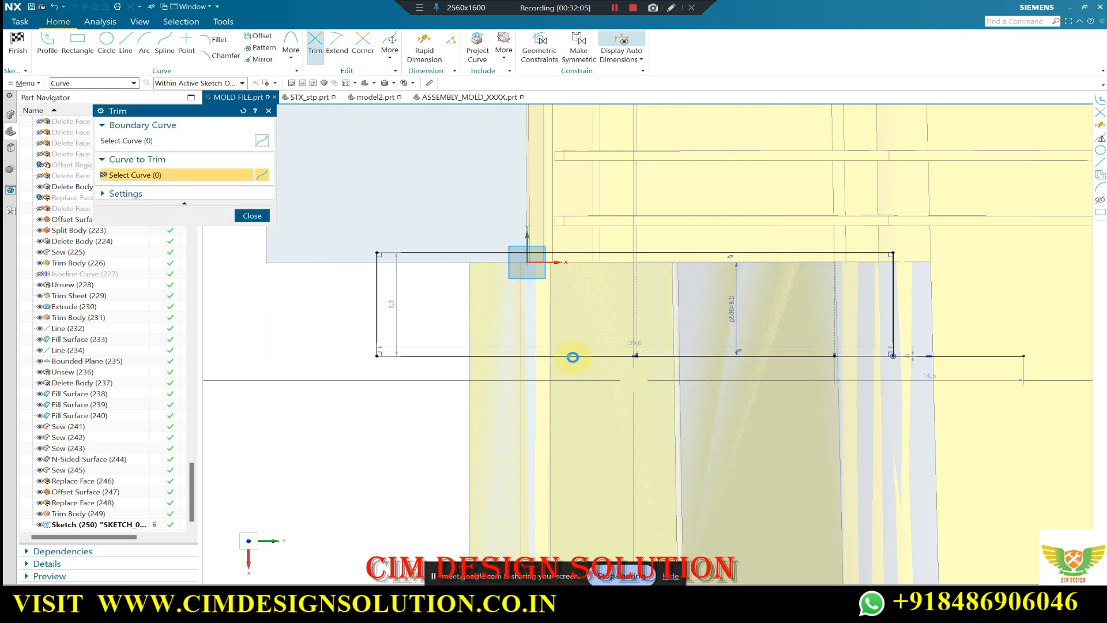
key(Escape)
right_click(359, 278)
key(Escape)
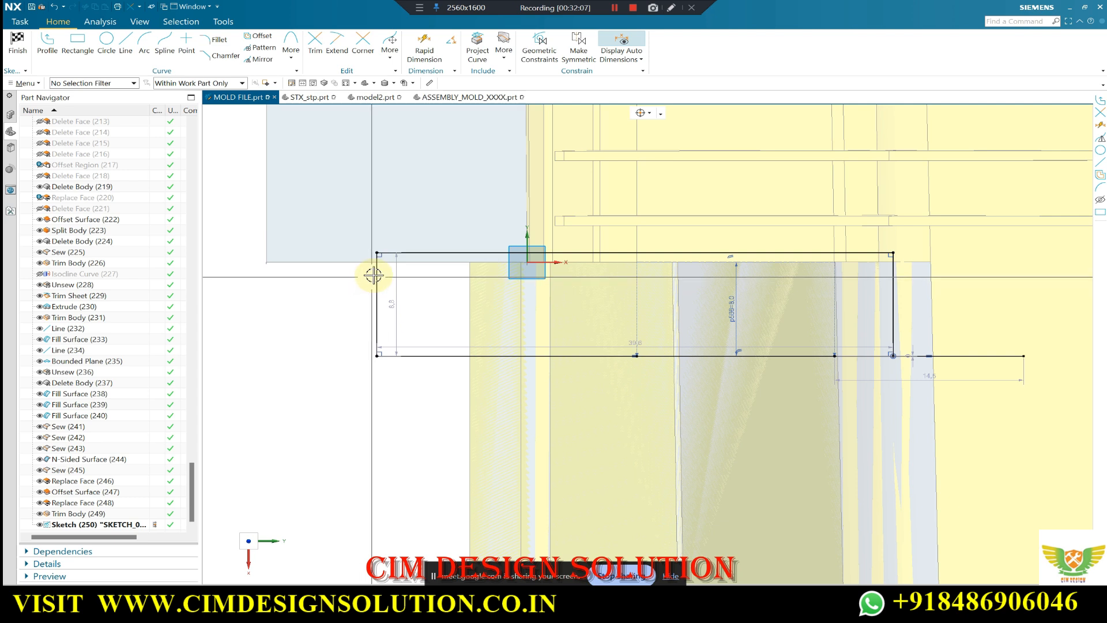
Constrain both short sides of the rectangle vertical and trim the line's overhang past the side opposite the block.
right_click(374, 276)
click(453, 266)
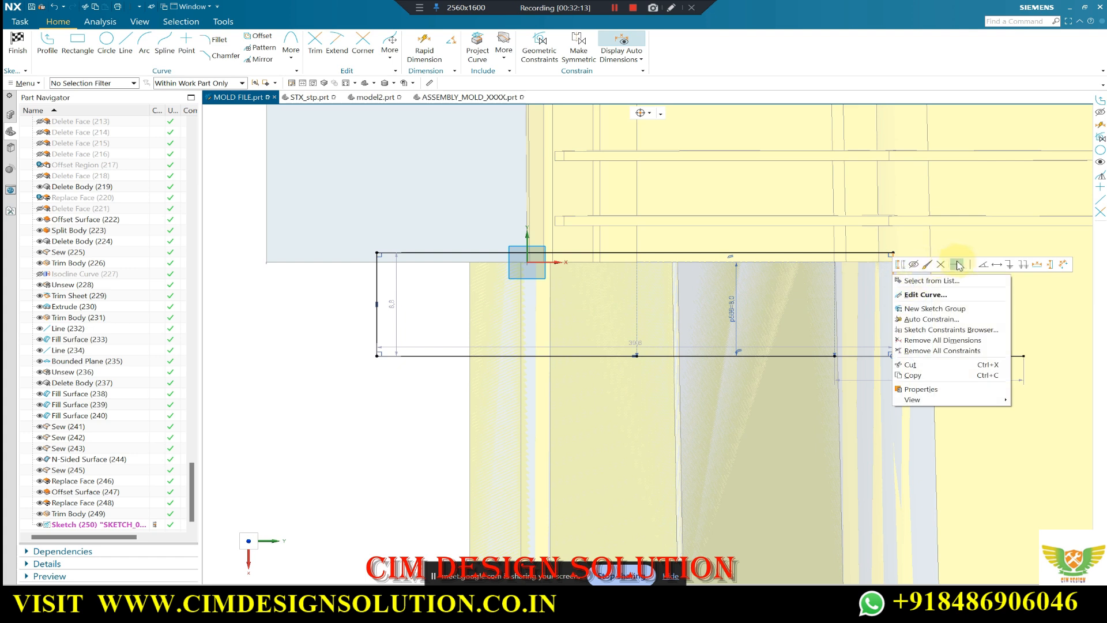
click(972, 265)
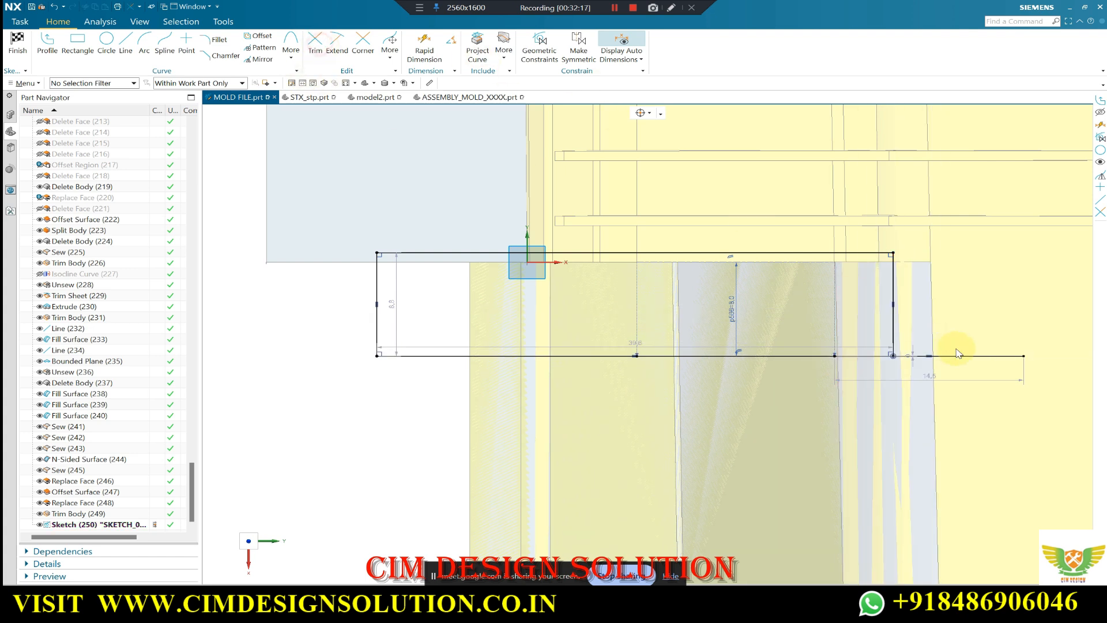
key(t)
key(Escape)
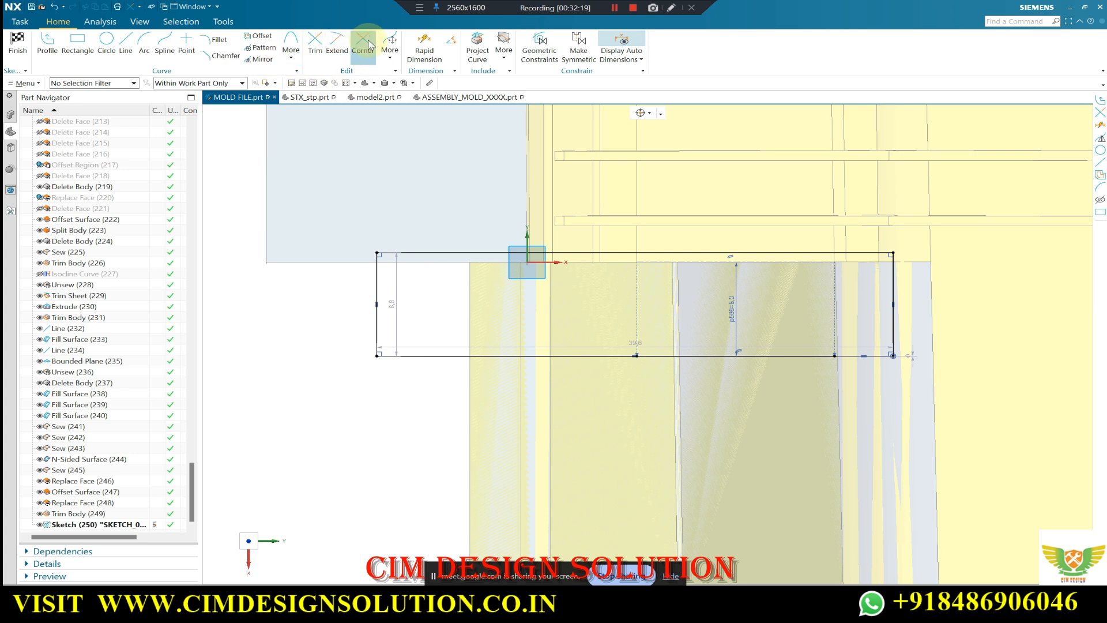
click(672, 356)
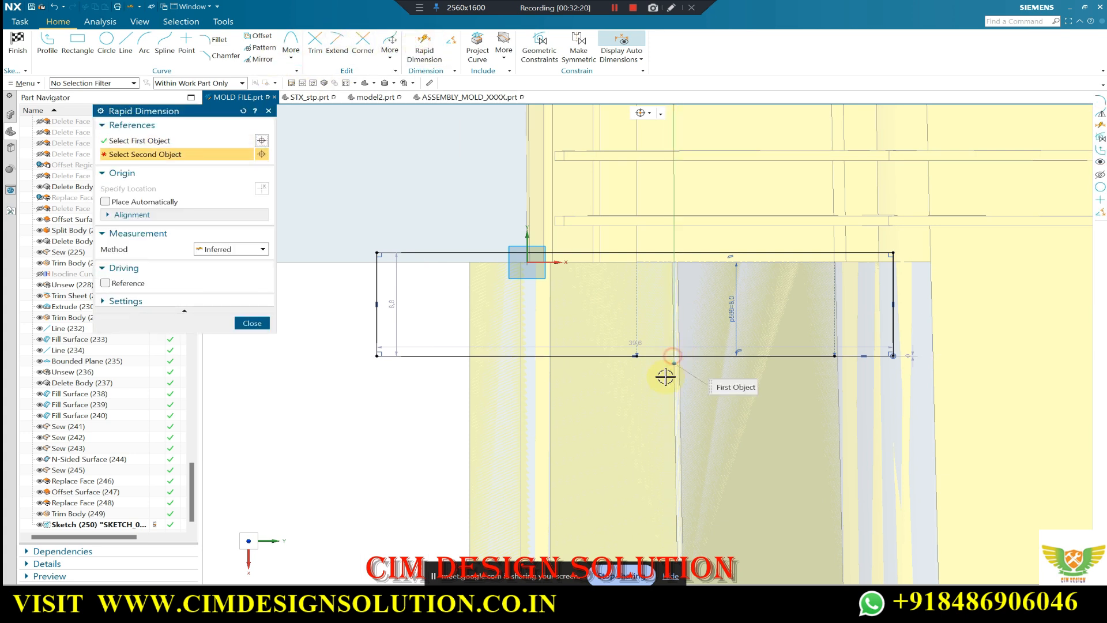
key(Escape)
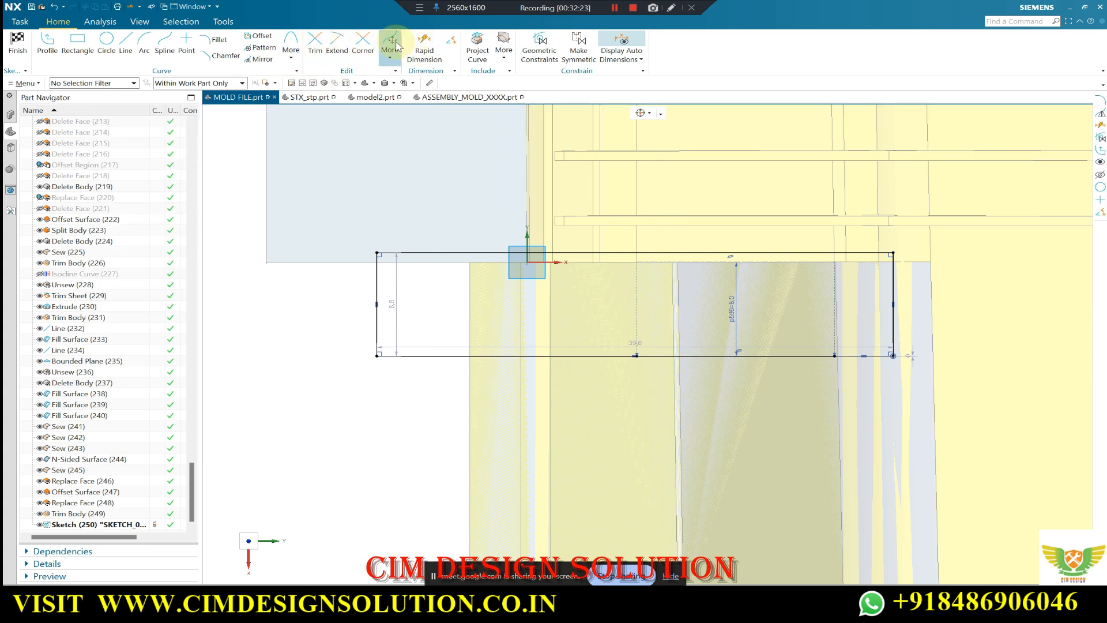
key(d)
click(561, 355)
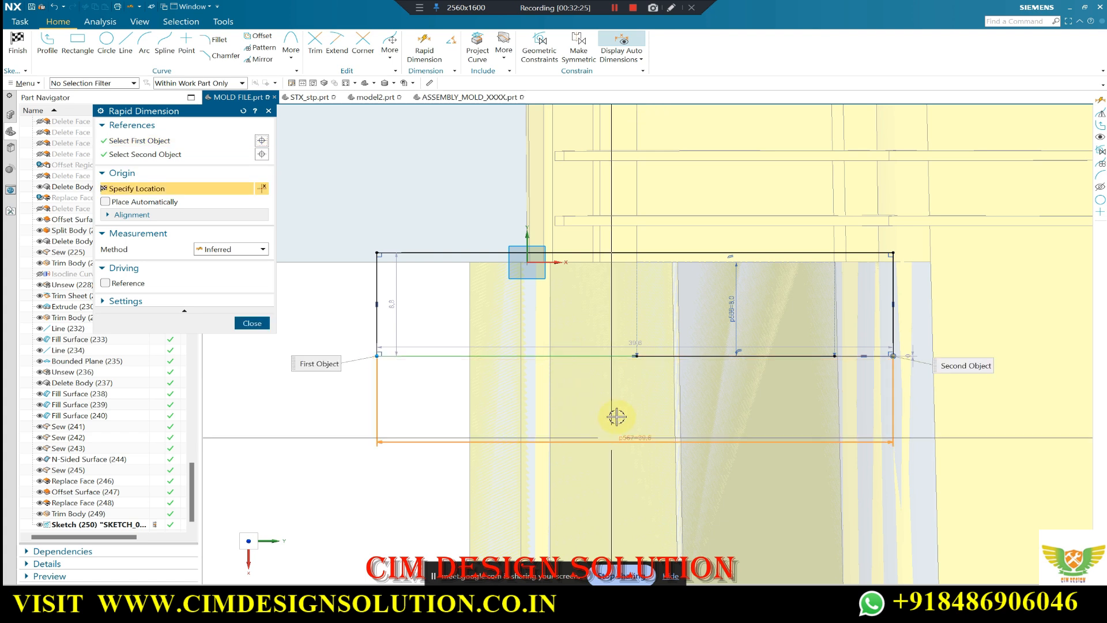
click(668, 440)
key(Escape)
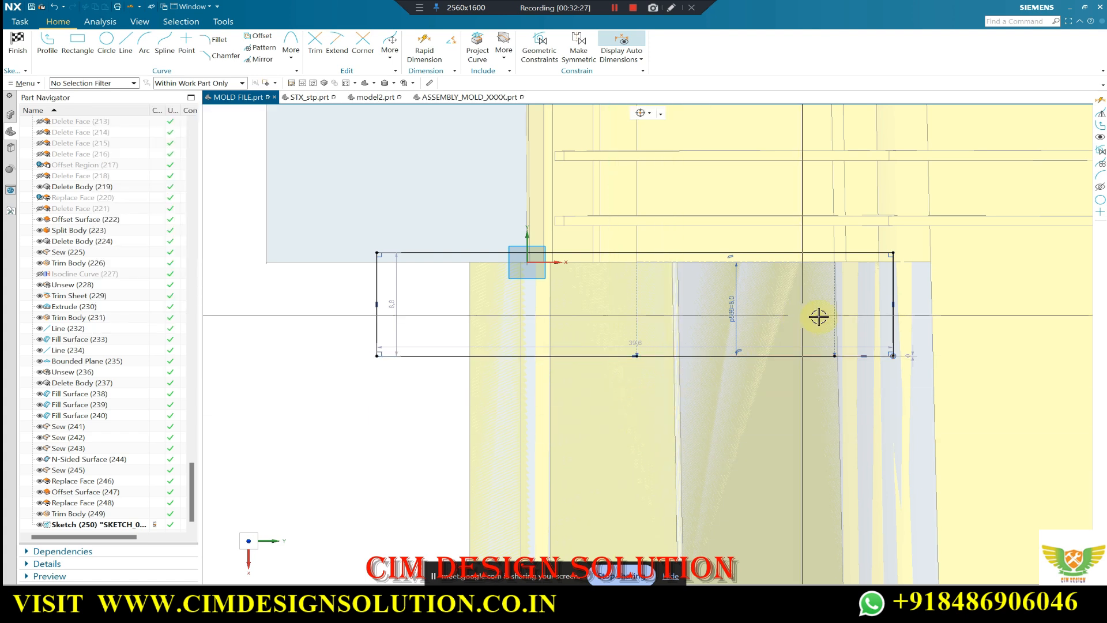
Finish the sketch and examine the rectangle's position relative to the block, ribs and sheet.
click(18, 44)
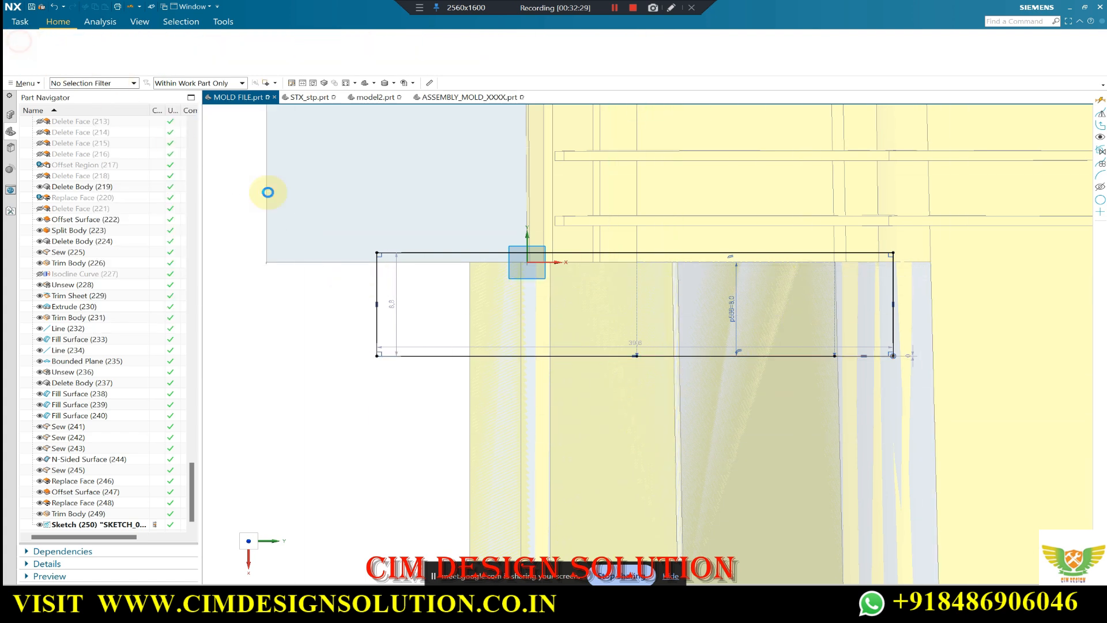
scroll(459, 294, down, 2)
middle_drag(464, 293, 442, 242)
scroll(714, 194, up, 4)
middle_drag(673, 258, 704, 292)
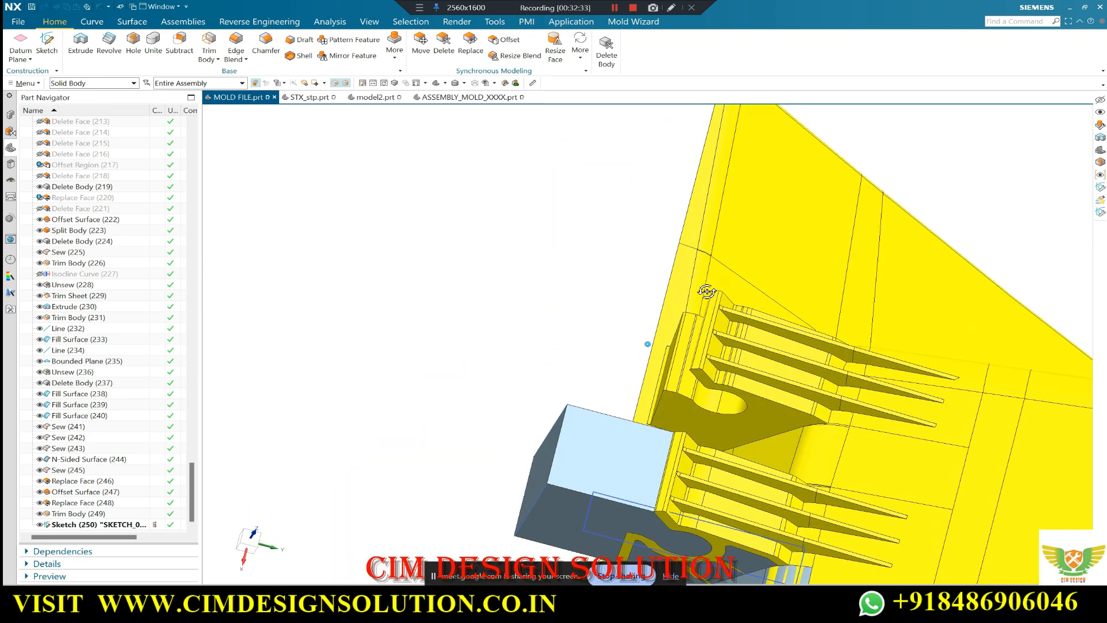
scroll(376, 195, down, 2)
key(F8)
scroll(614, 427, up, 5)
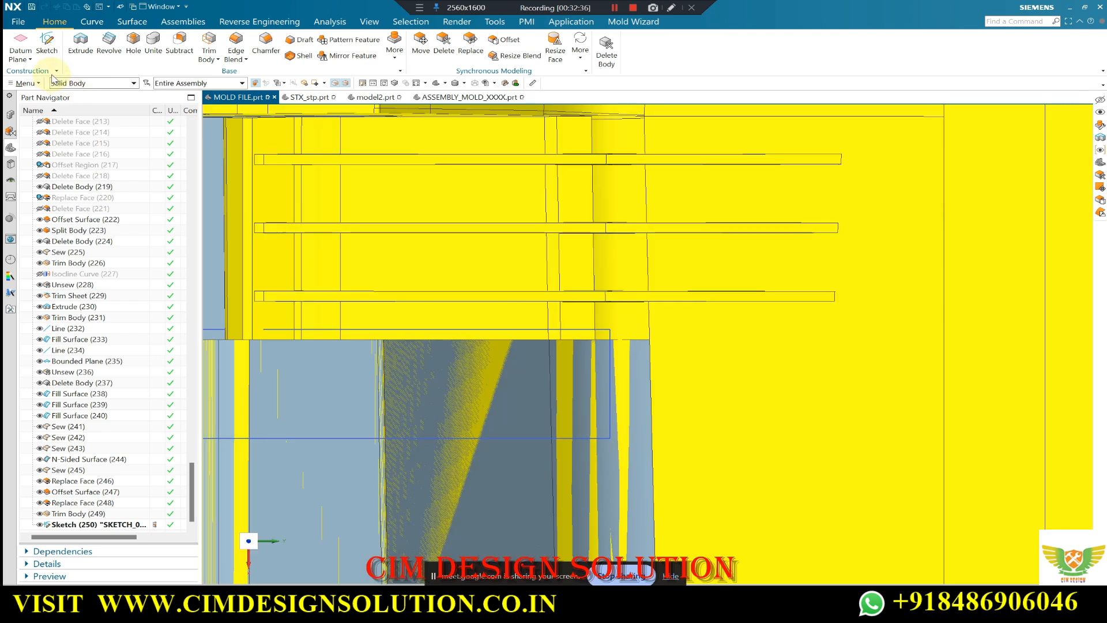
scroll(541, 309, down, 4)
middle_drag(548, 328, 539, 313)
scroll(477, 292, down, 1)
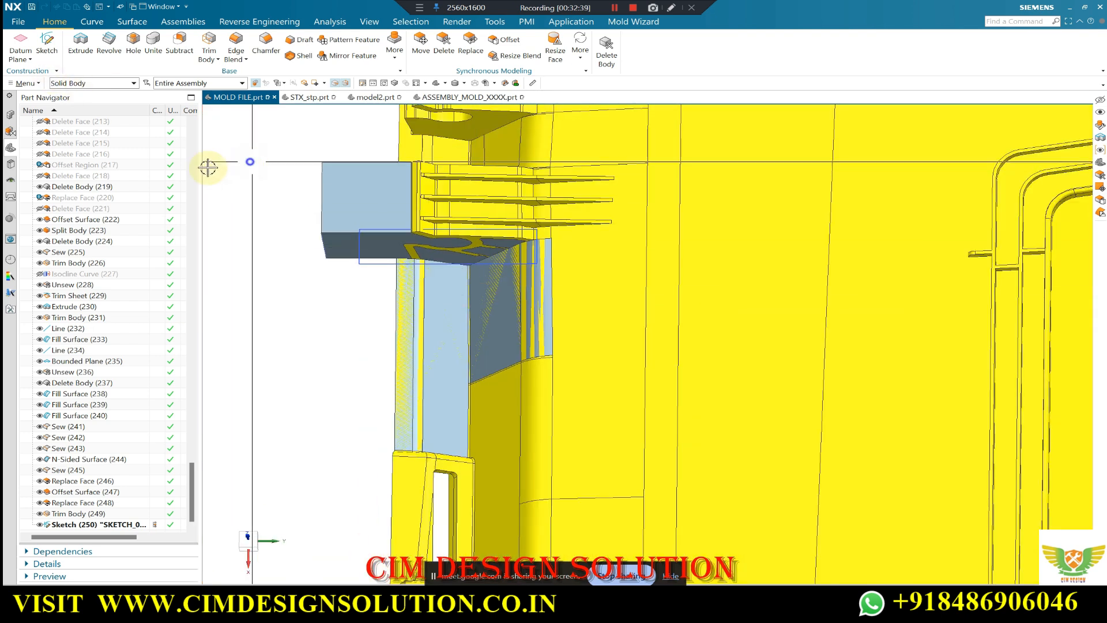
key(F8)
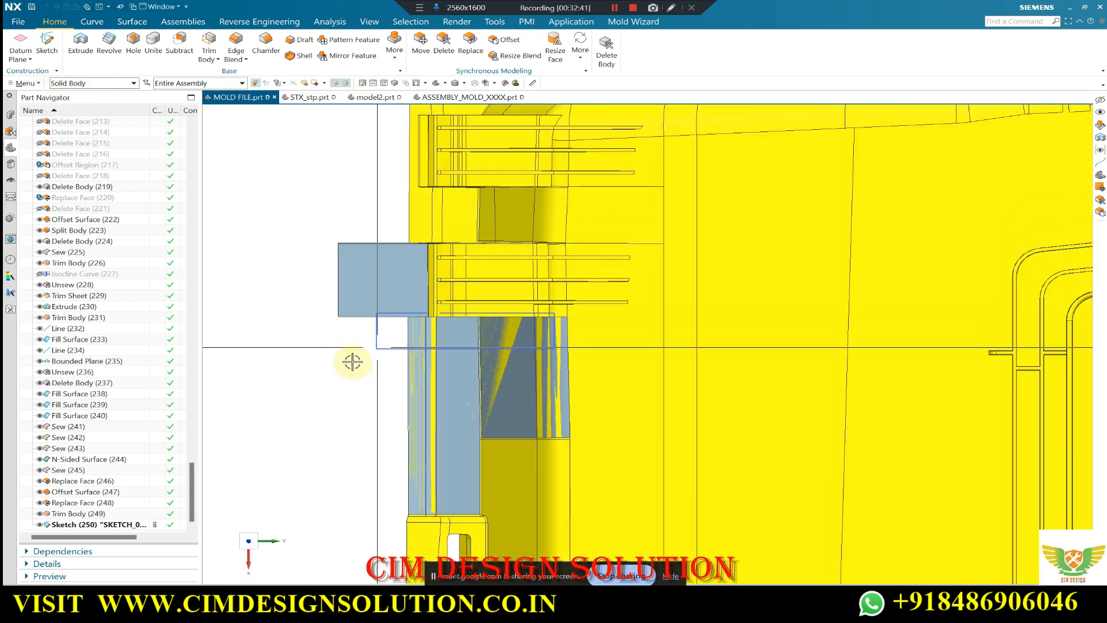
Reopen the rectangle sketch and dimension its upper line to the block's lower edge at 0 mm.
double_click(103, 524)
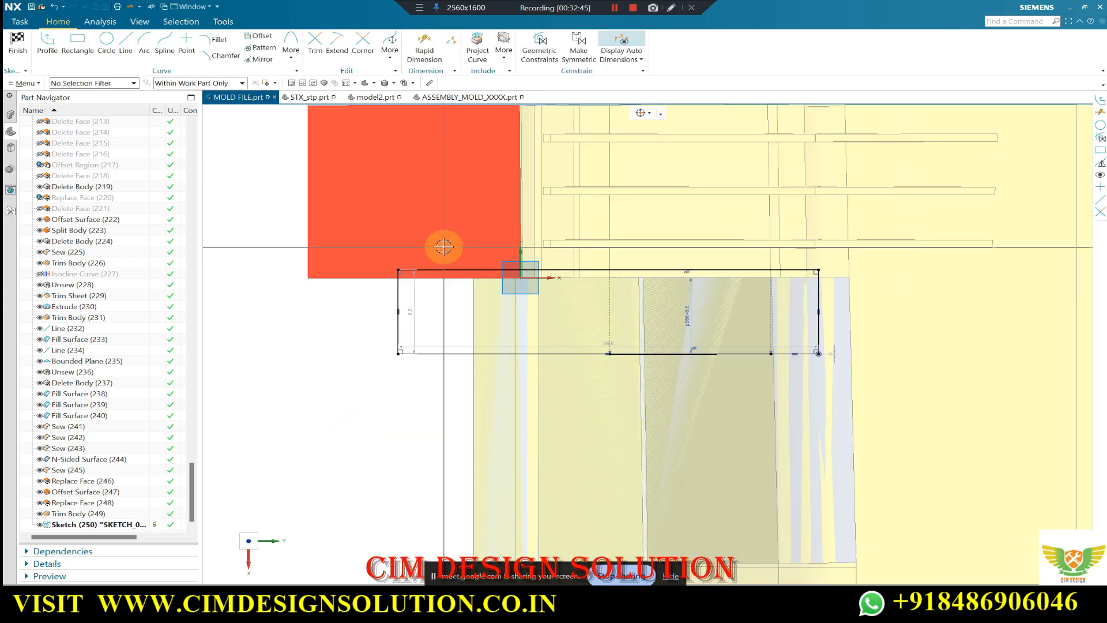
key(c)
click(430, 51)
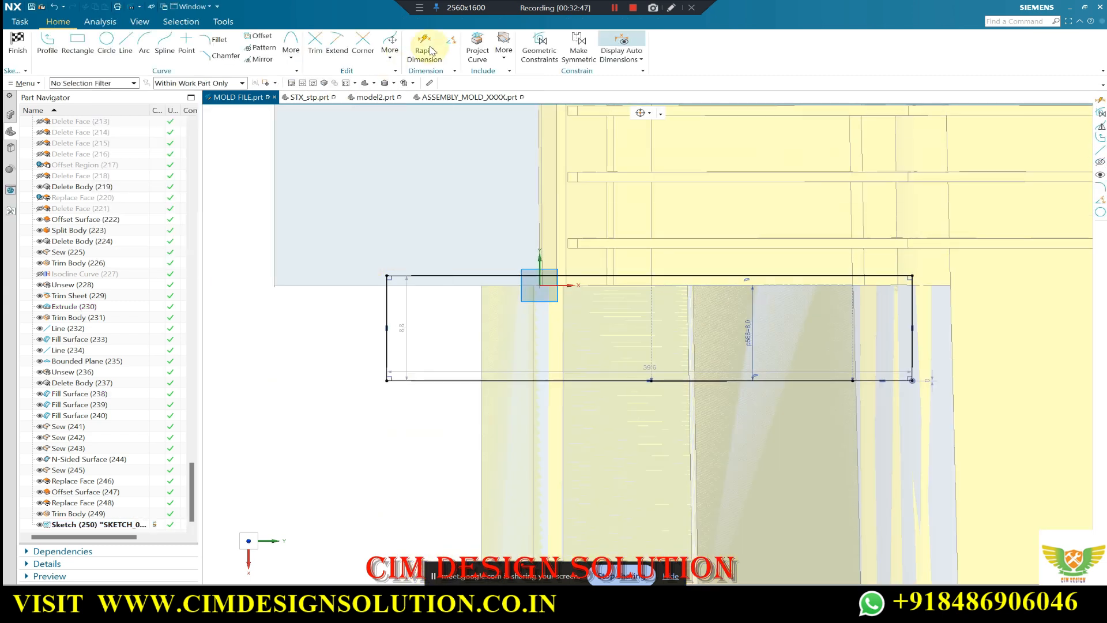
click(445, 276)
scroll(323, 297, down, 1)
click(286, 288)
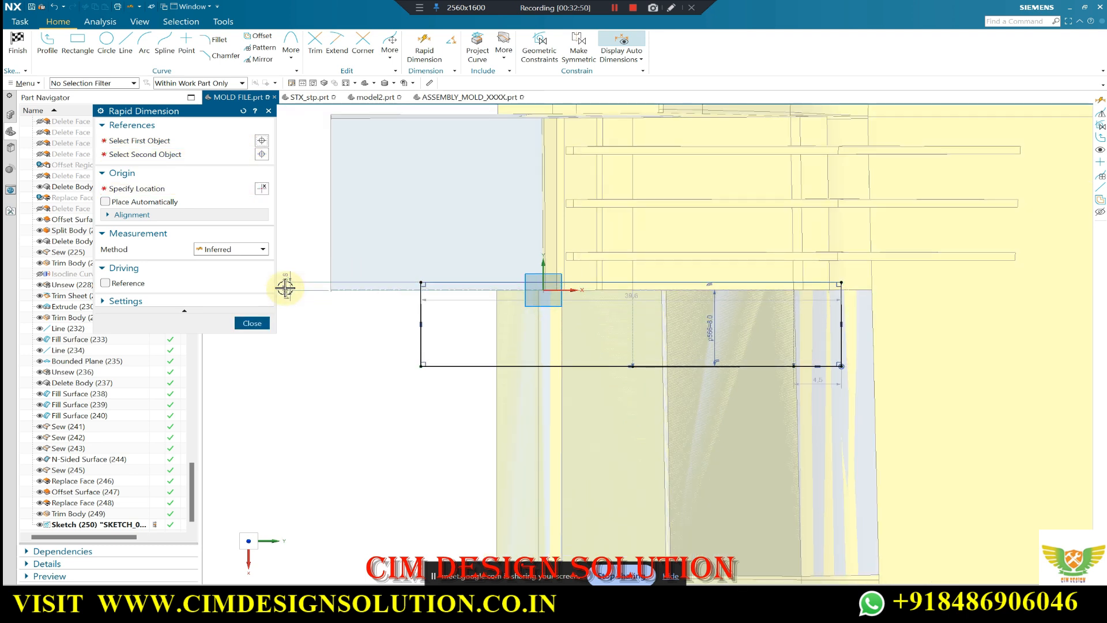
key(Return)
key(Escape)
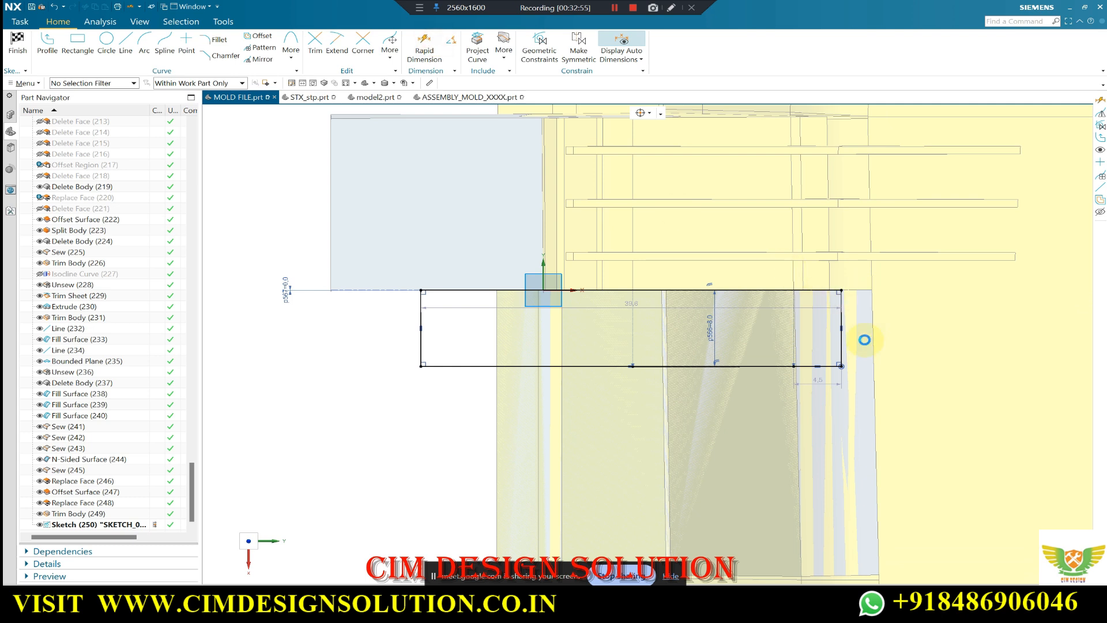
Dimension the rectangle's side opposite the block 2 mm from the adjacent part edge and finish the sketch.
key(d)
scroll(847, 320, up, 2)
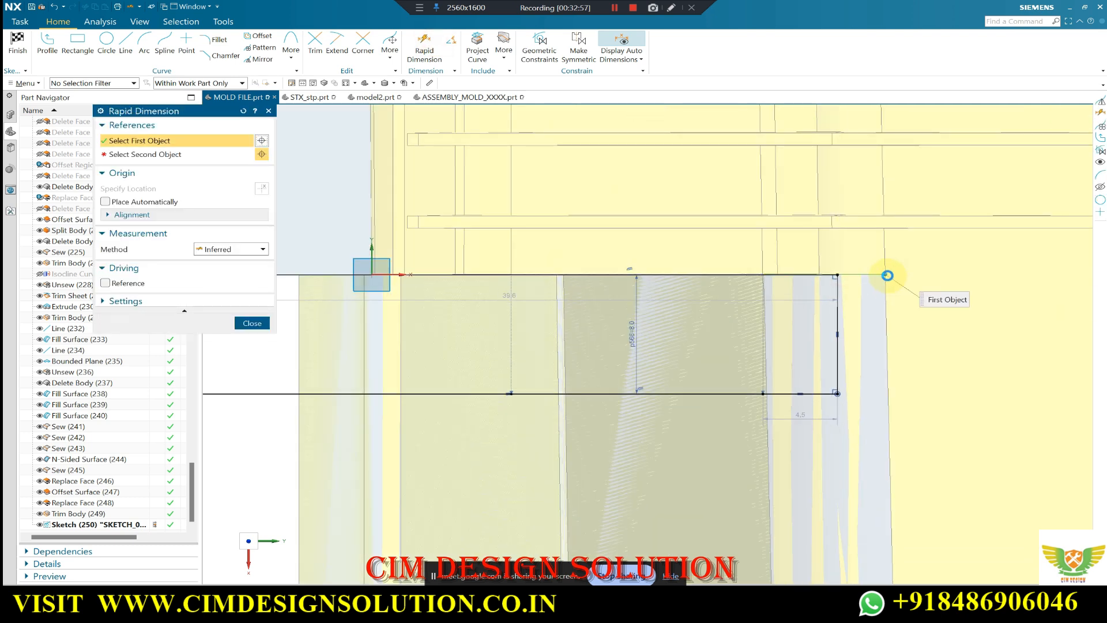
click(874, 292)
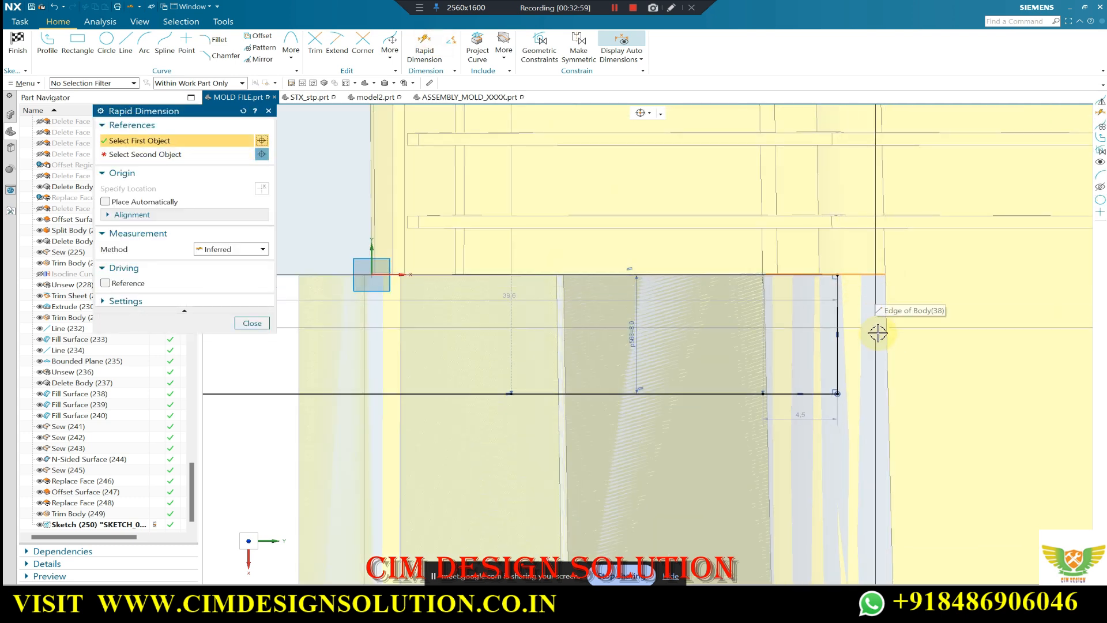
click(867, 423)
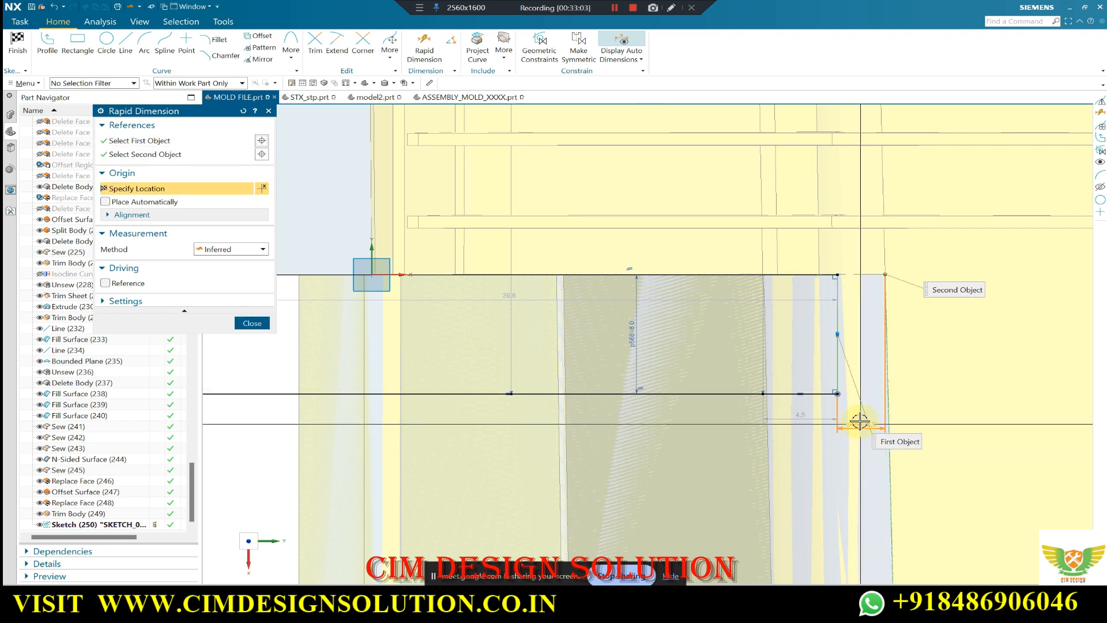
click(860, 479)
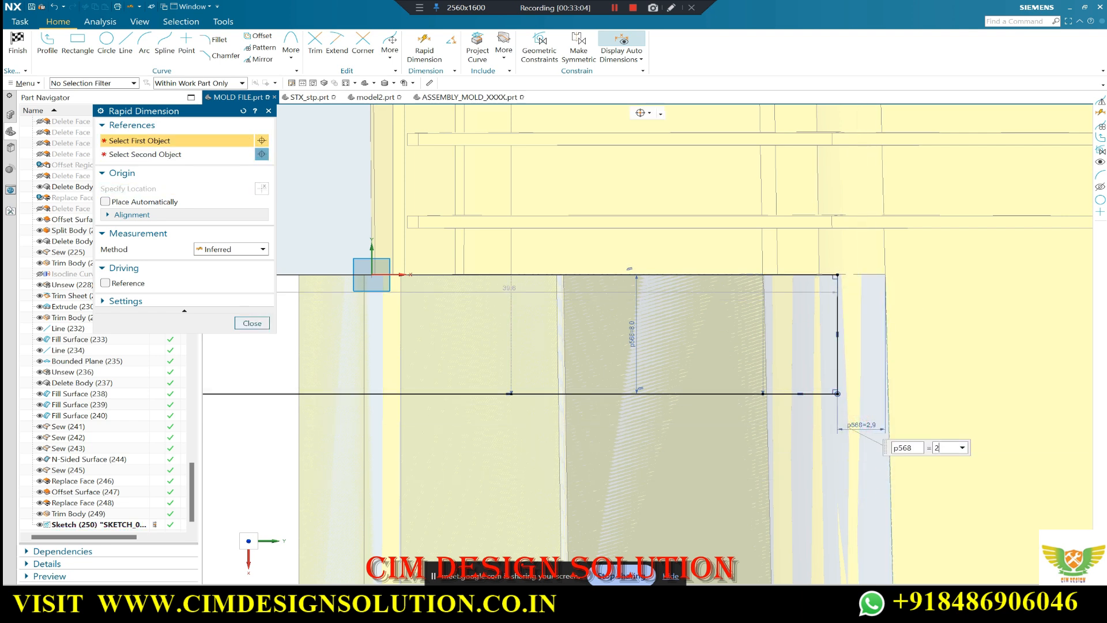
middle_click(860, 479)
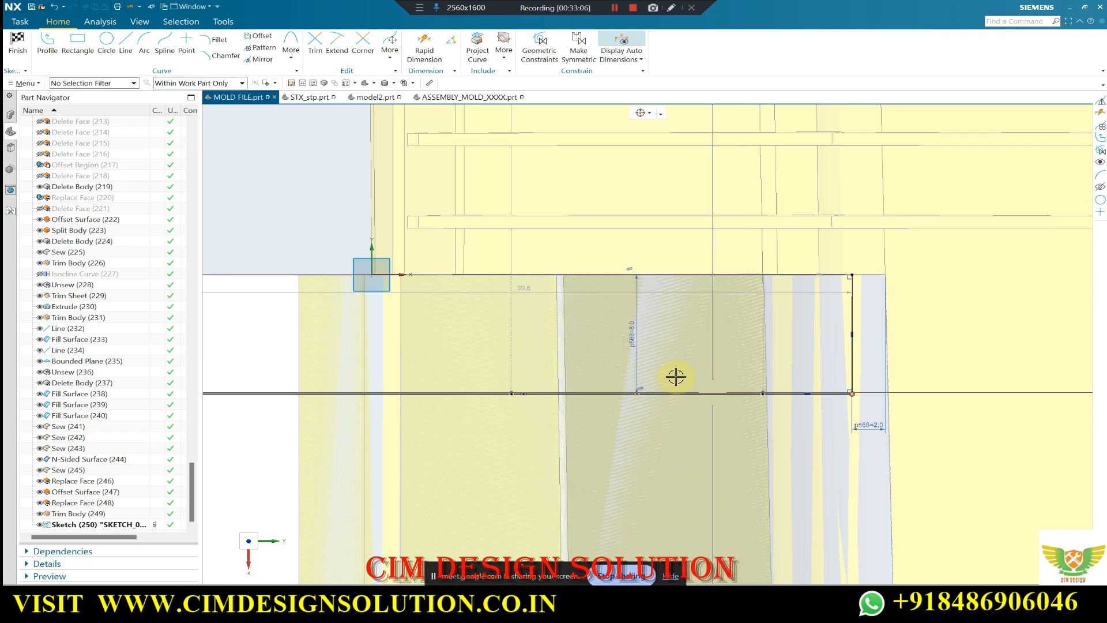
scroll(848, 312, up, 1)
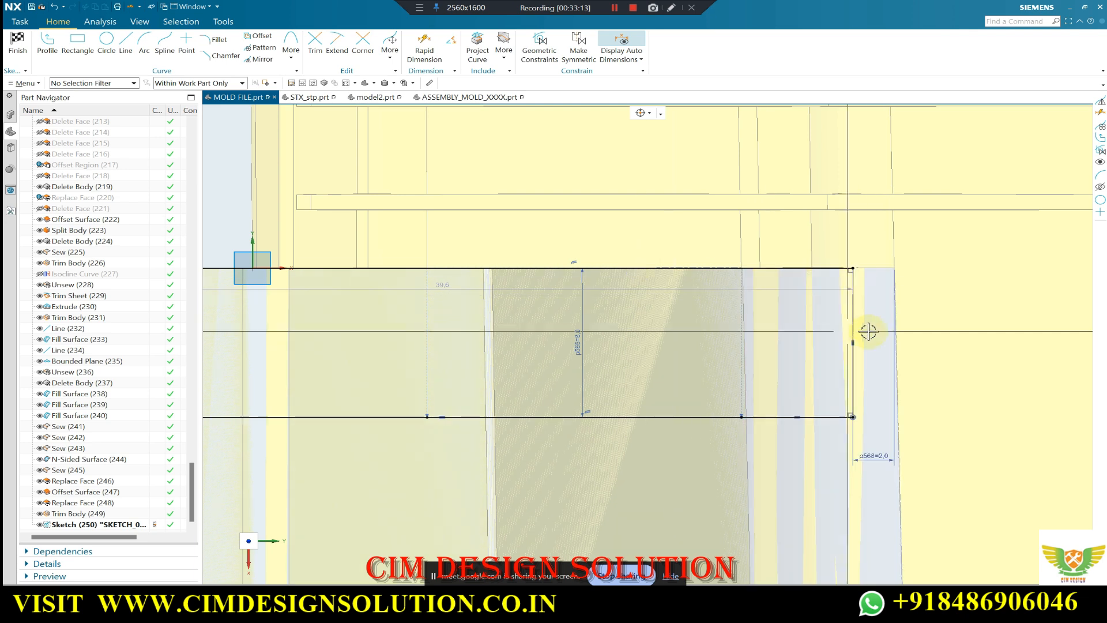
scroll(841, 281, down, 3)
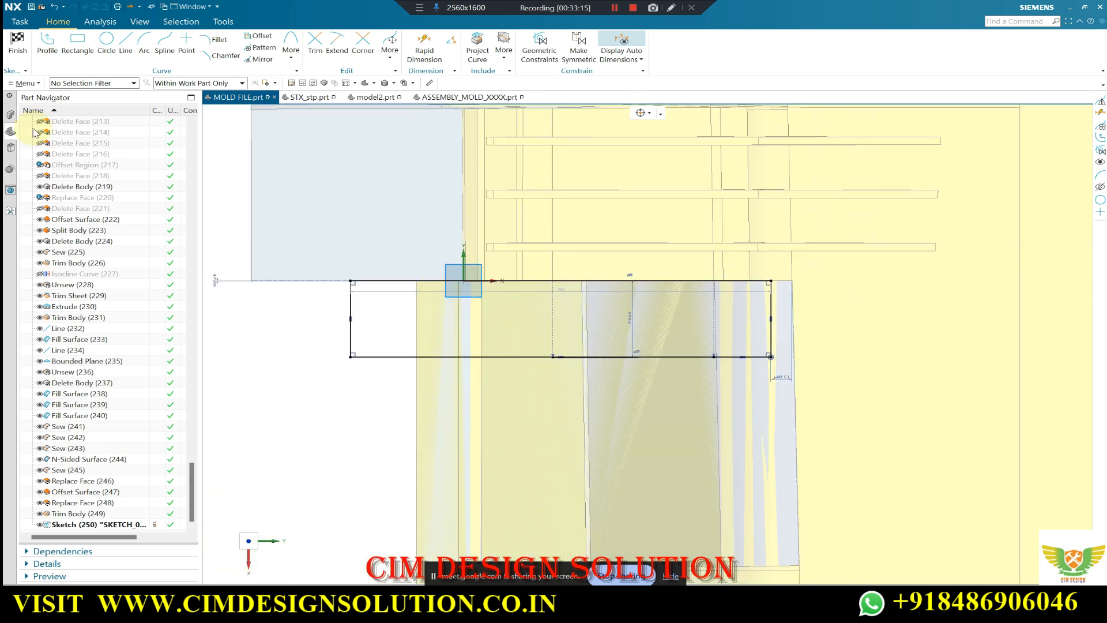
click(17, 41)
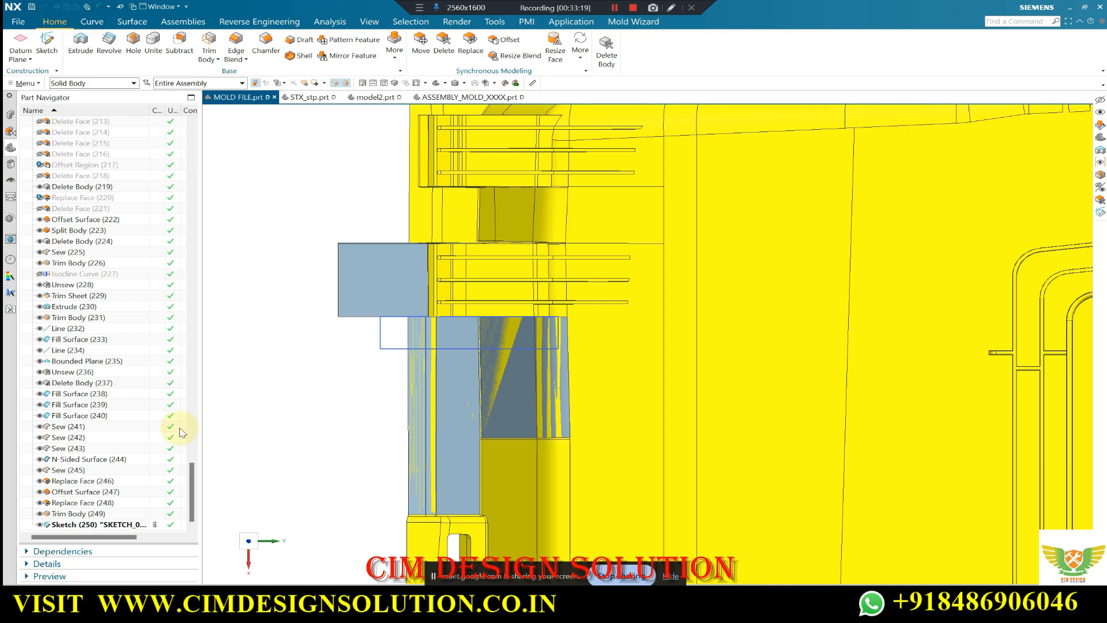
Extrude the rectangle below the block as a separate body, with a start distance of 53 mm and an end distance of 0 mm.
key(x)
scroll(514, 333, down, 2)
middle_drag(423, 325, 430, 249)
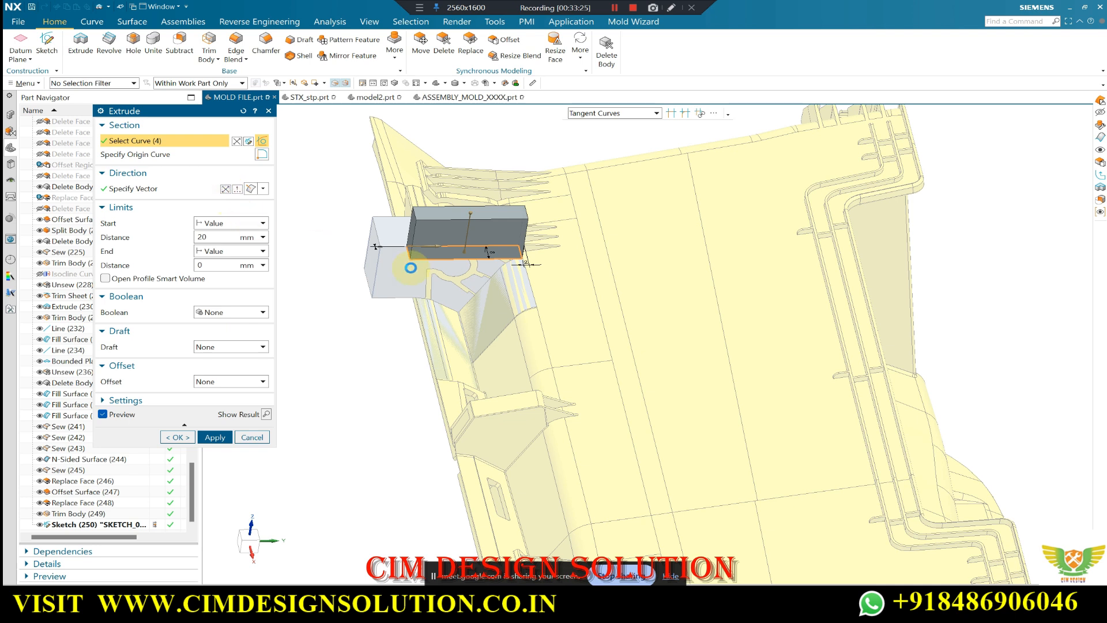
drag(458, 293, 456, 334)
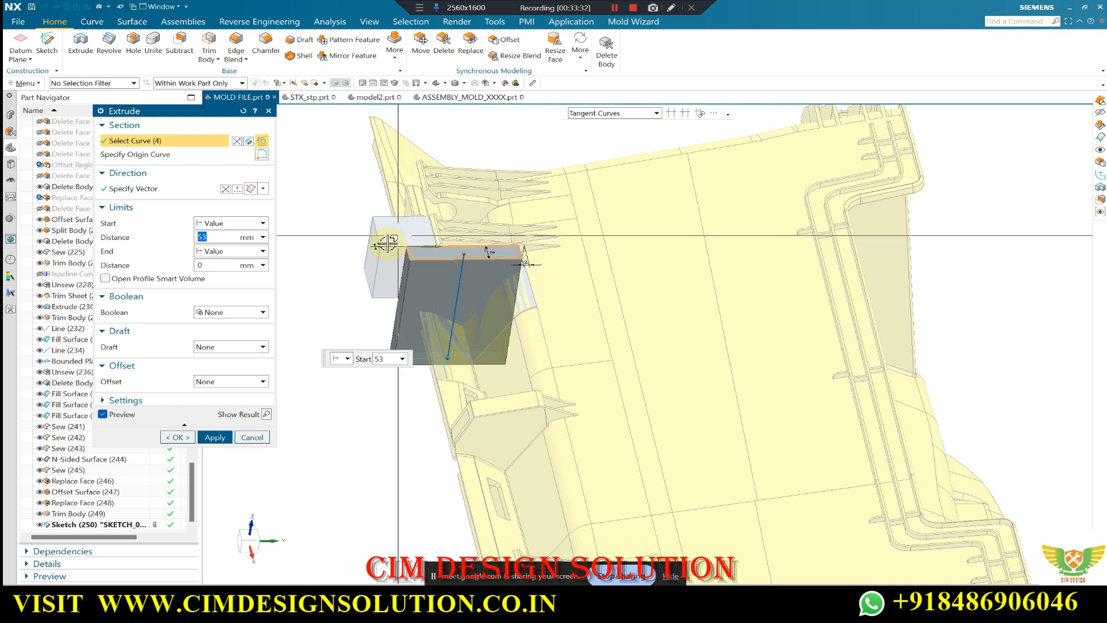
click(178, 438)
middle_drag(453, 247, 452, 304)
scroll(452, 391, up, 1)
middle_drag(452, 391, 474, 453)
scroll(475, 458, up, 3)
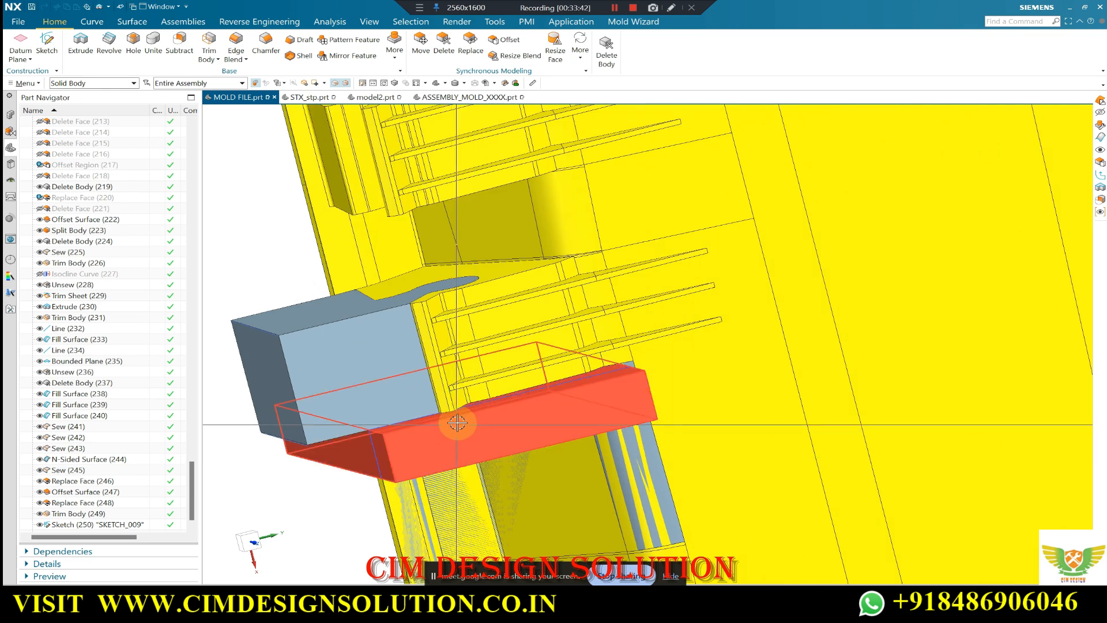
Hide the yellow molded part around the slider block, the extruded arm body and the parting sheet.
scroll(442, 353, down, 2)
middle_drag(442, 354, 404, 279)
scroll(430, 326, down, 1)
middle_drag(430, 327, 424, 254)
key(ctrl+b)
middle_drag(306, 252, 363, 269)
scroll(363, 269, up, 1)
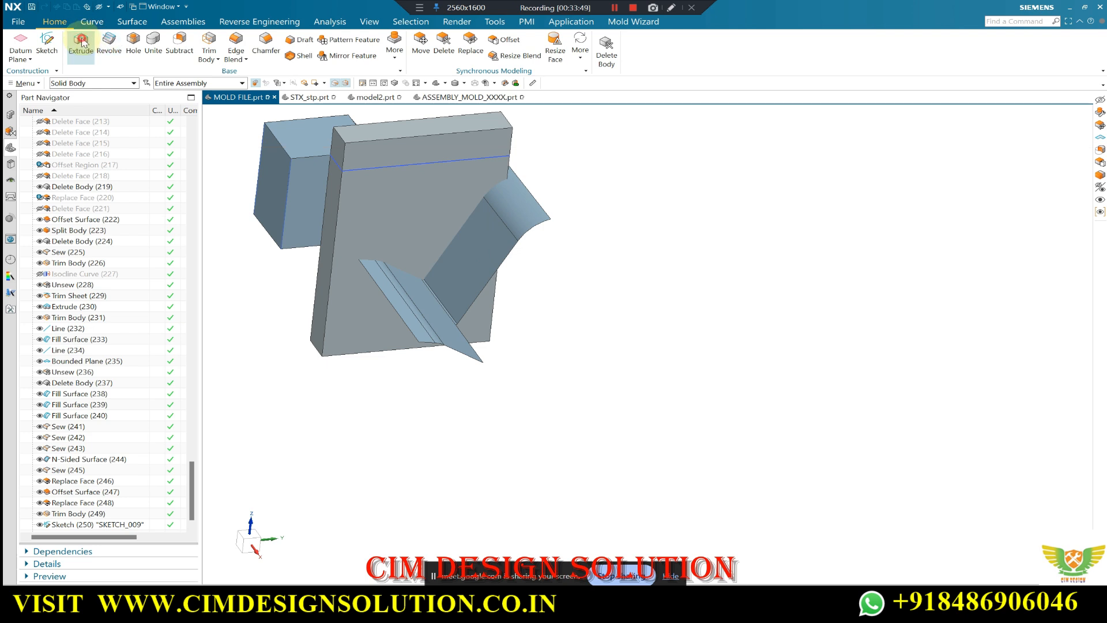
Extrude the sheet's outer edge into a flat sheet past the arm, with start distance 53 mm and end distance 0 mm.
key(x)
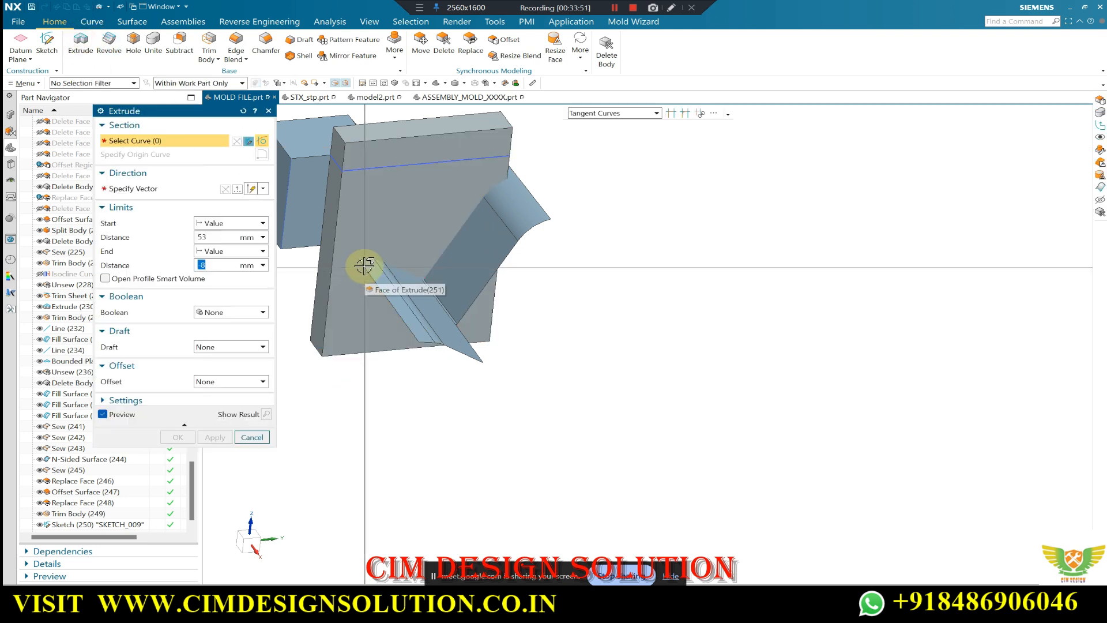
click(357, 272)
double_click(229, 264)
text(0)
click(248, 189)
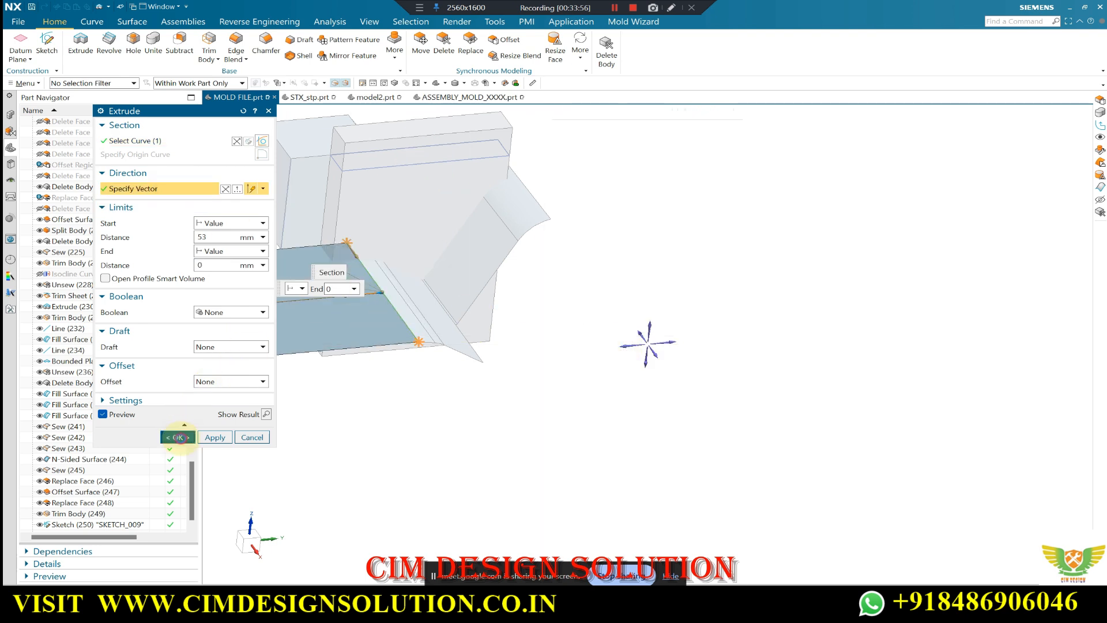
click(178, 437)
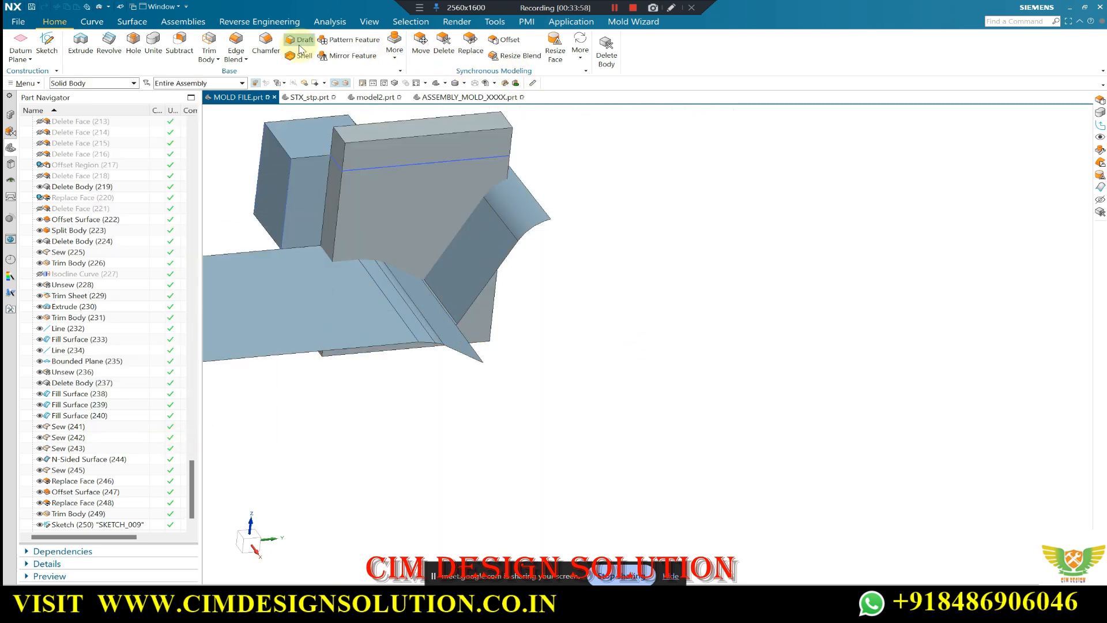
Sew the stepped sheet and the newly extruded flat sheet into a single sheet body.
click(133, 22)
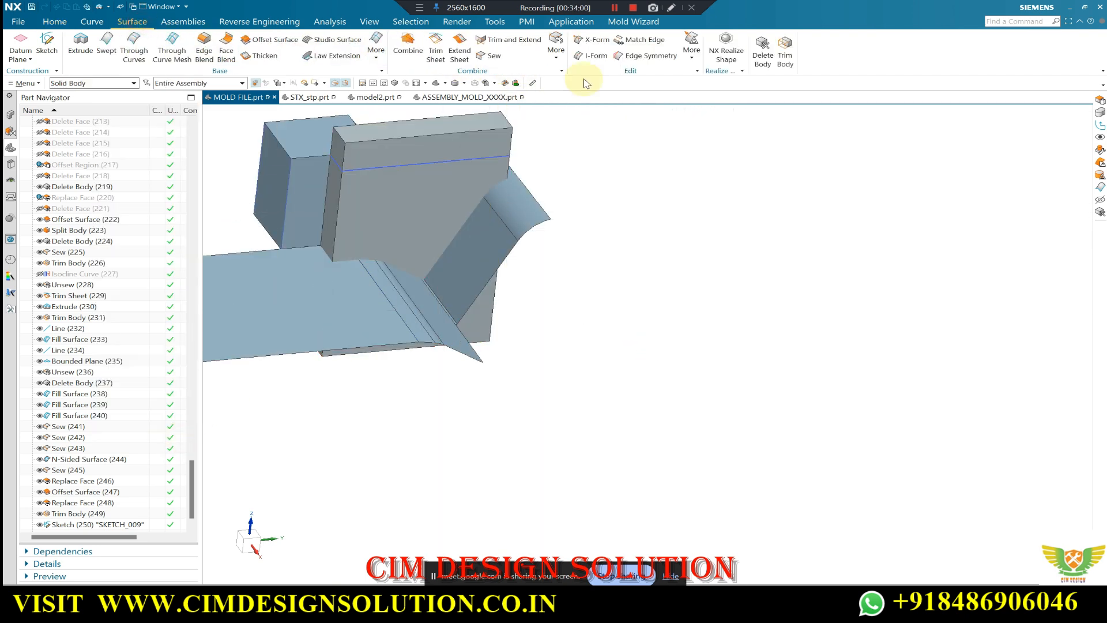
click(501, 218)
click(346, 321)
middle_click(470, 280)
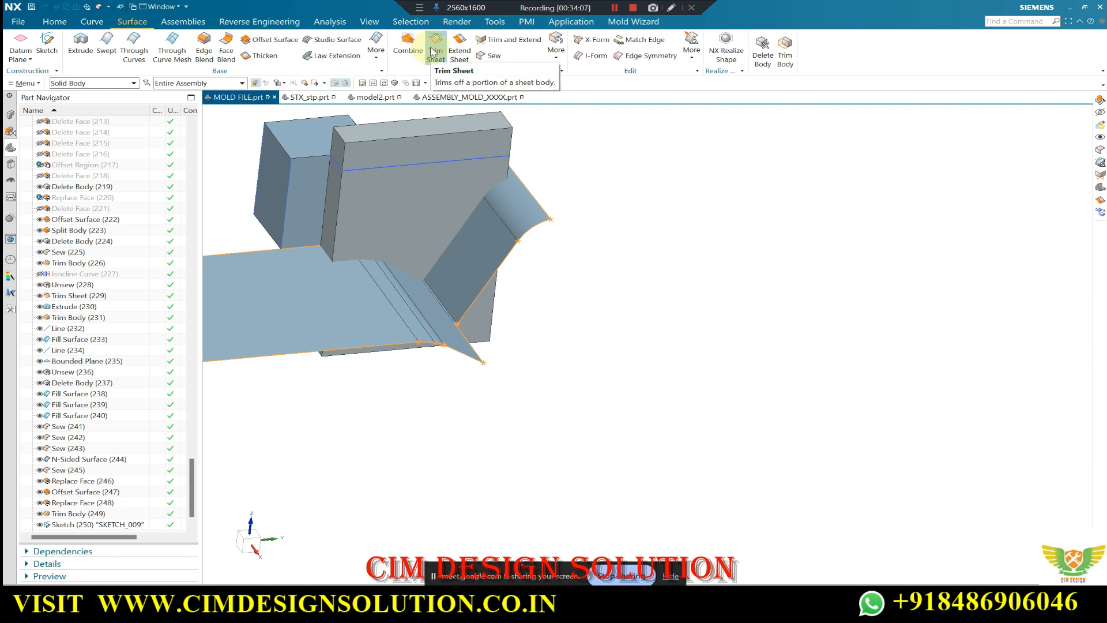
Trim the extruded arm body with the sewn sheet's faces, reversing the trim direction, and delete the sheet.
click(55, 21)
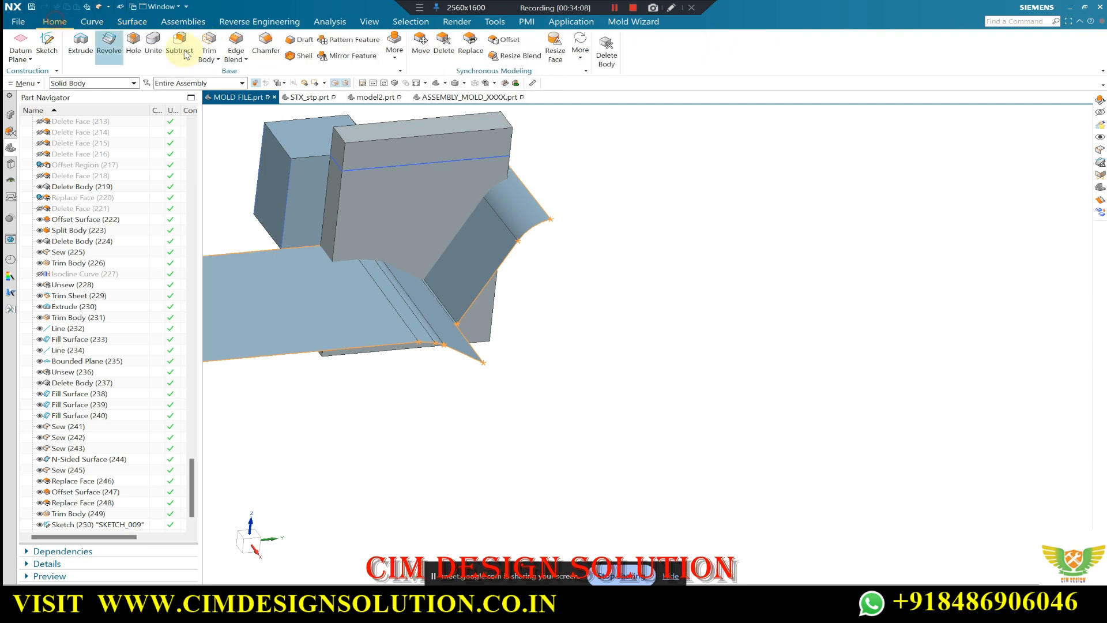
click(389, 199)
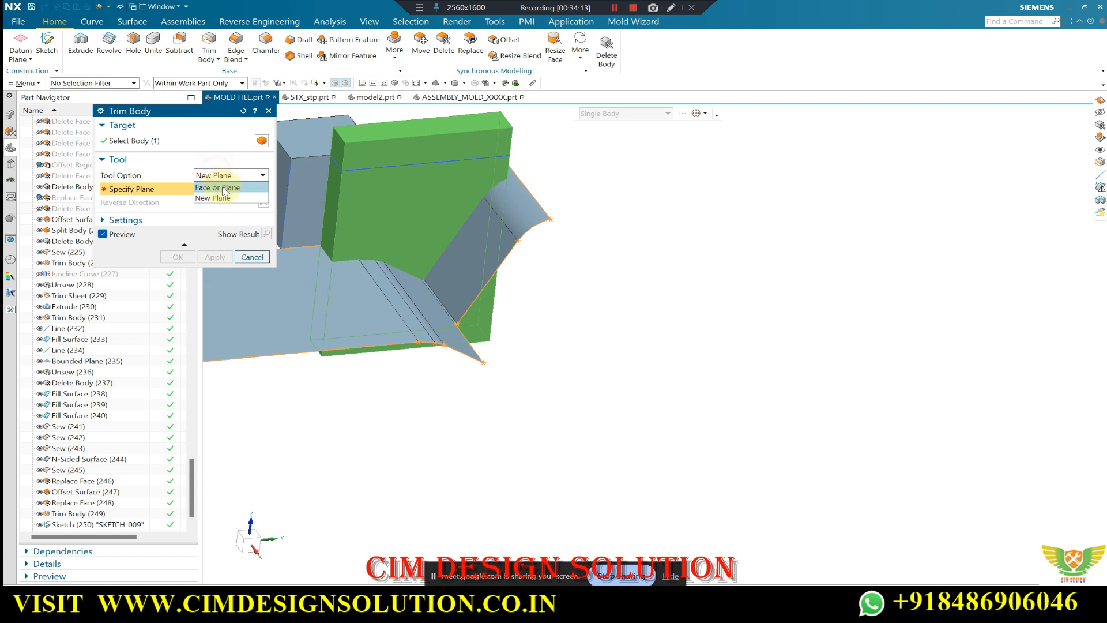
click(224, 190)
click(366, 297)
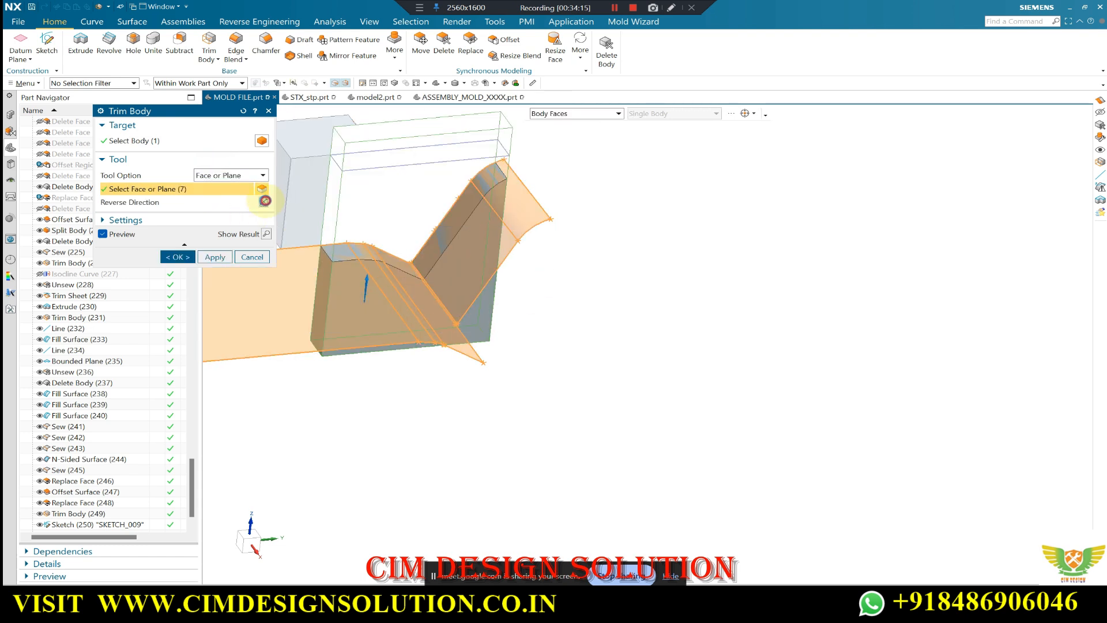
click(265, 200)
click(172, 256)
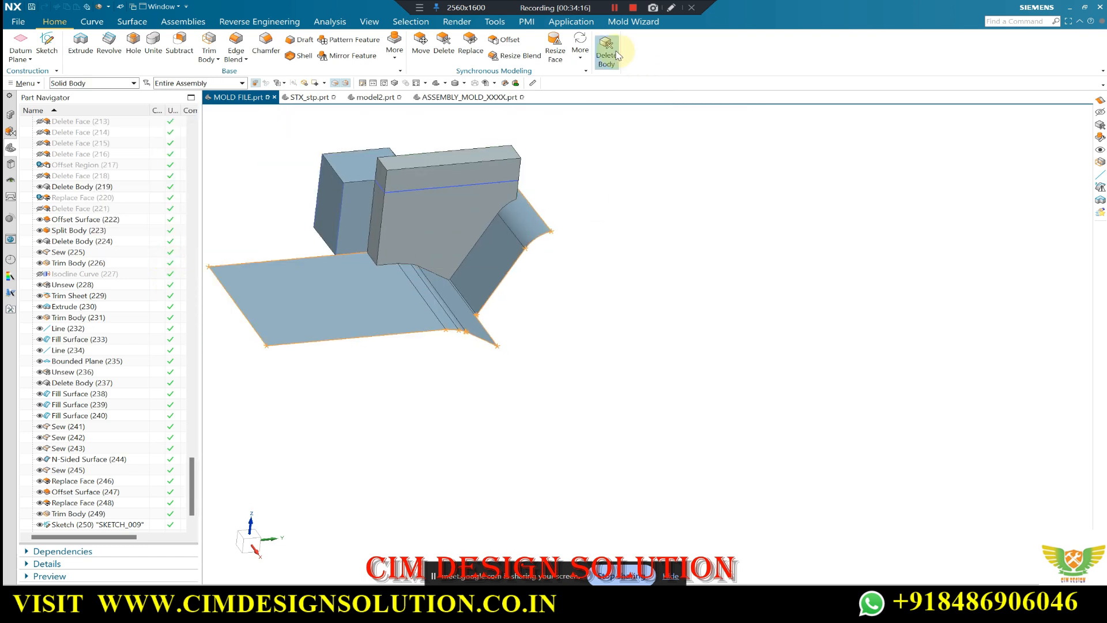
click(399, 309)
middle_click(638, 301)
Examine the joint between the trimmed arm and the ribbed slider block bodies from several sides.
middle_drag(536, 279, 516, 251)
scroll(509, 258, up, 2)
scroll(519, 245, up, 2)
middle_drag(646, 156, 712, 215)
scroll(737, 187, up, 1)
scroll(761, 183, up, 5)
scroll(756, 217, down, 2)
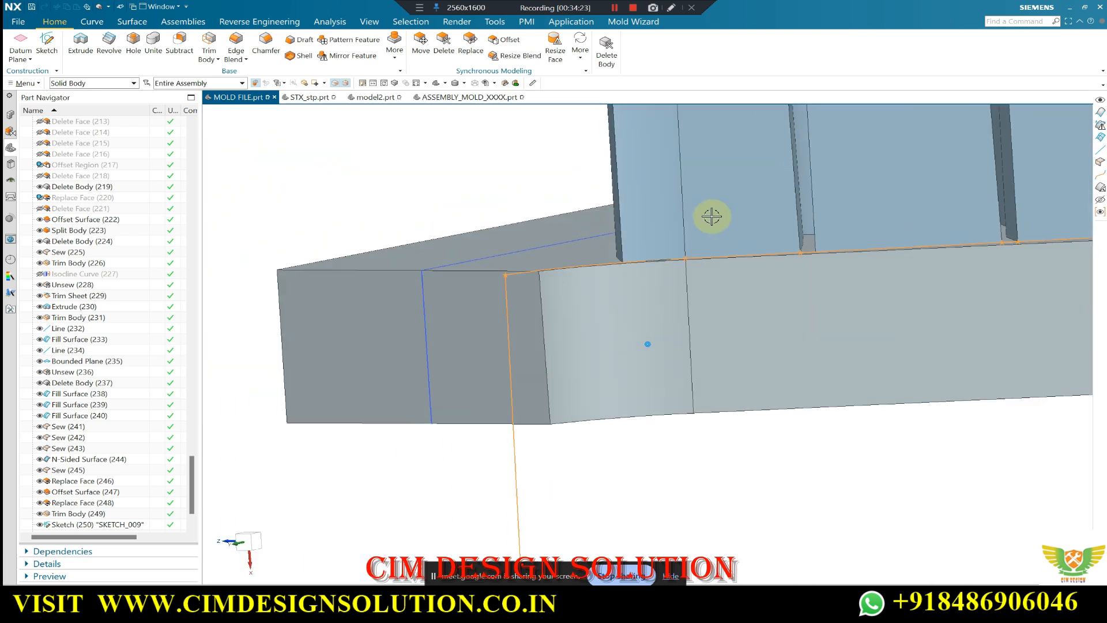
scroll(715, 223, down, 3)
middle_drag(823, 231, 540, 272)
scroll(545, 232, down, 2)
scroll(540, 272, down, 3)
scroll(915, 247, up, 3)
scroll(786, 292, up, 2)
middle_drag(786, 292, 694, 275)
scroll(588, 421, up, 1)
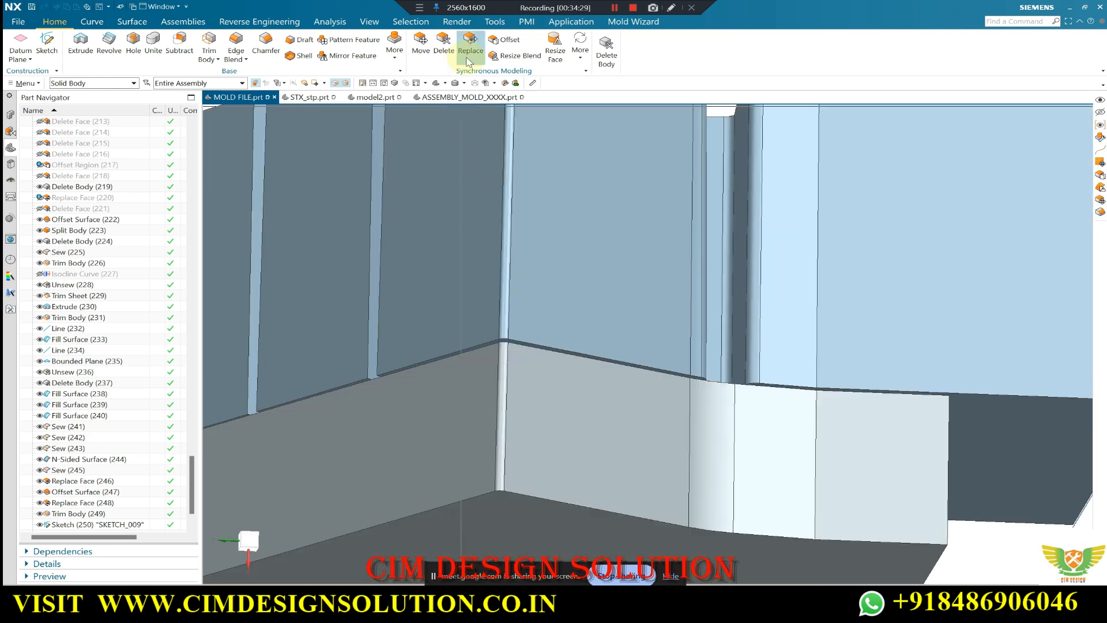
Replace the corner block's end face at the joint with the arm's adjoining face at 0 mm offset.
scroll(502, 342, up, 1)
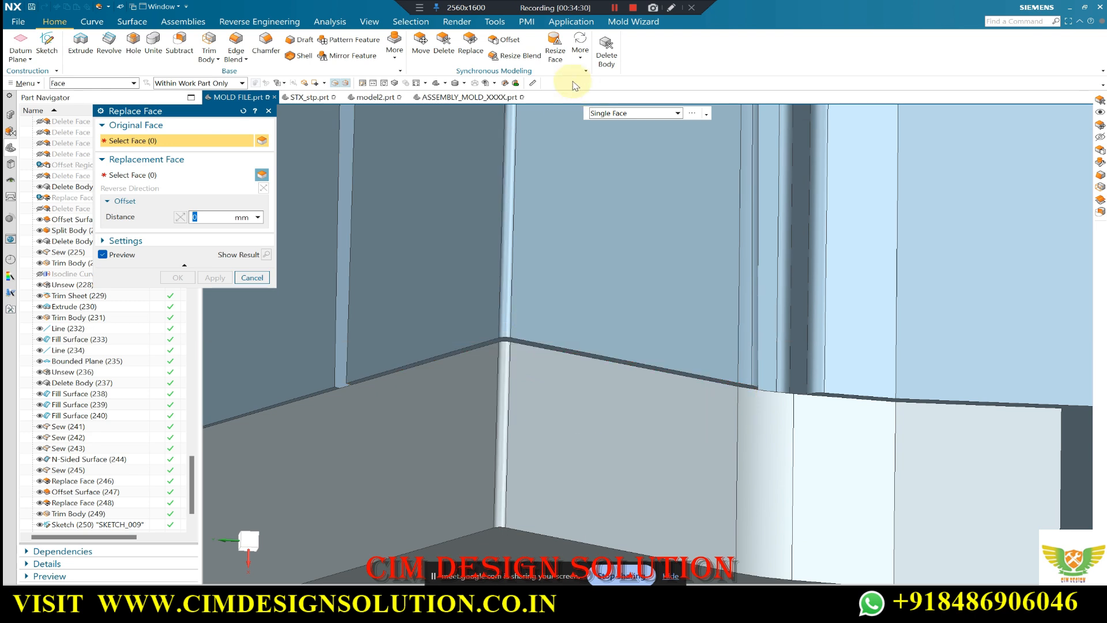
click(476, 49)
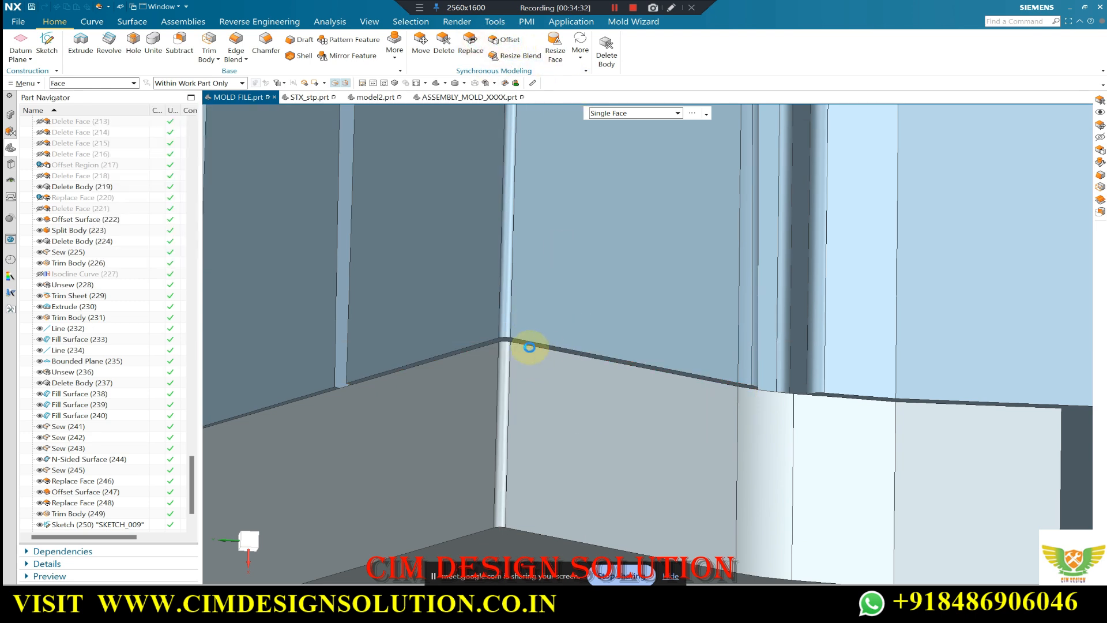
click(517, 341)
scroll(598, 284, down, 2)
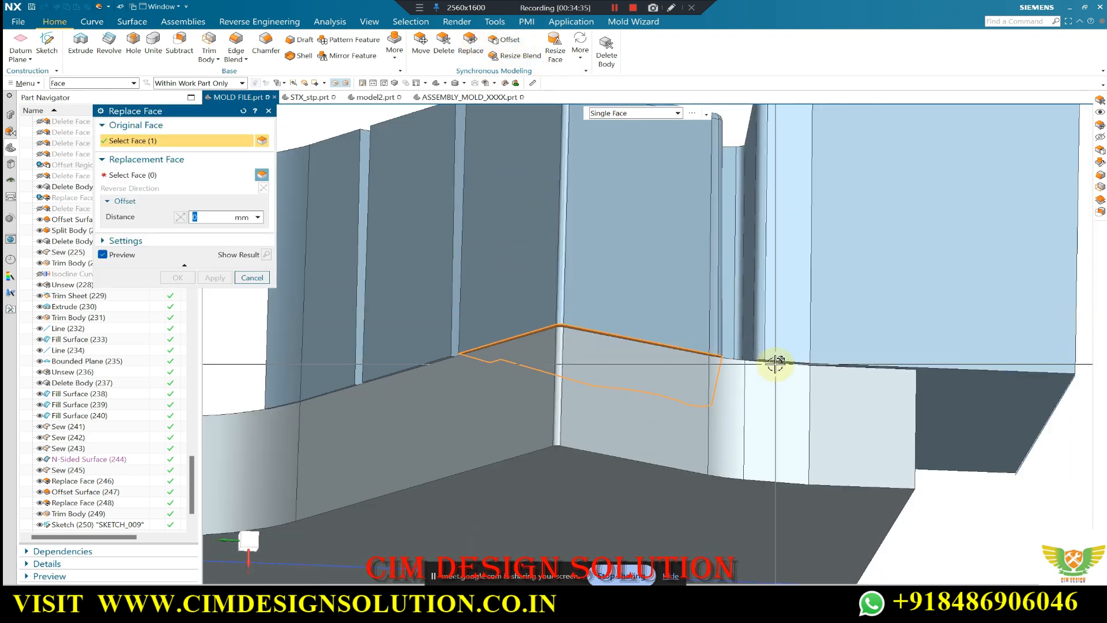
scroll(779, 363, up, 3)
scroll(582, 302, down, 2)
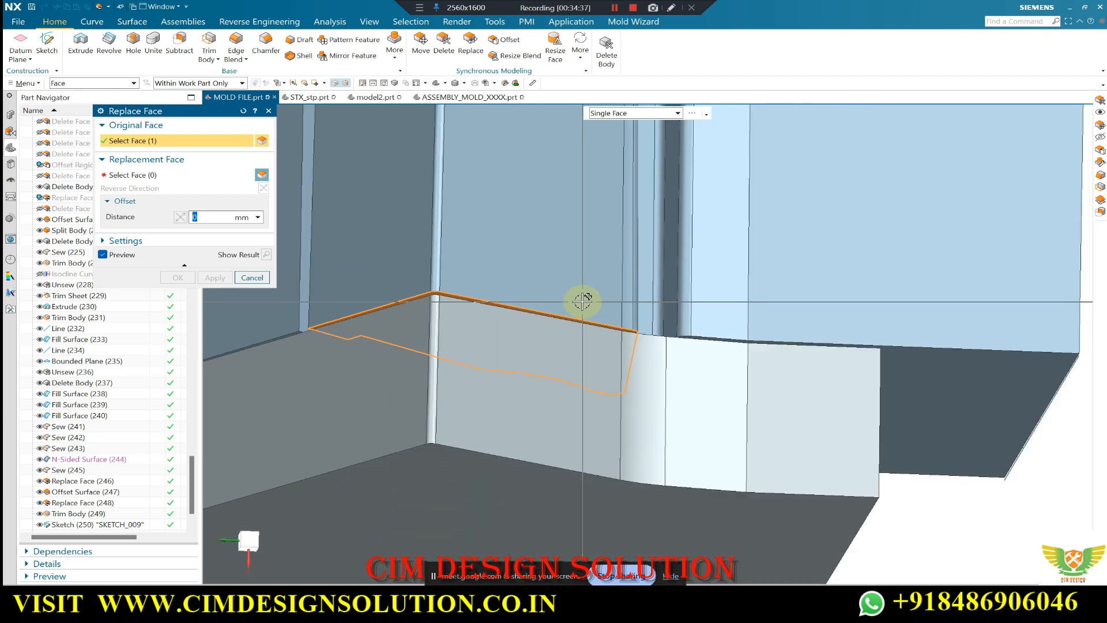
middle_drag(583, 302, 586, 335)
scroll(585, 361, down, 3)
middle_click(495, 205)
scroll(489, 198, up, 2)
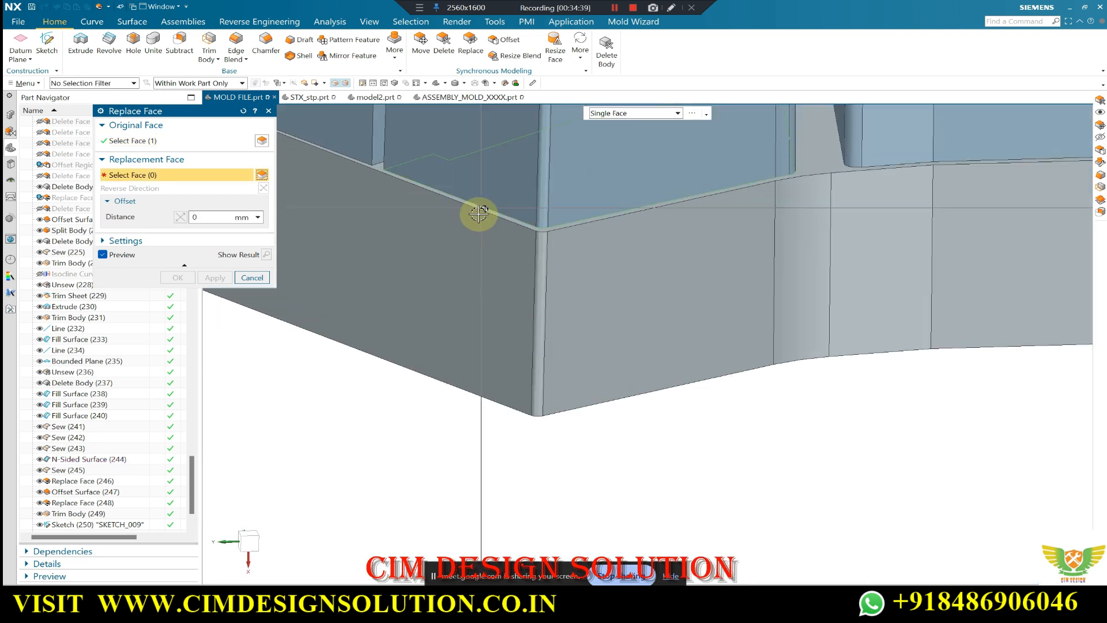
click(477, 209)
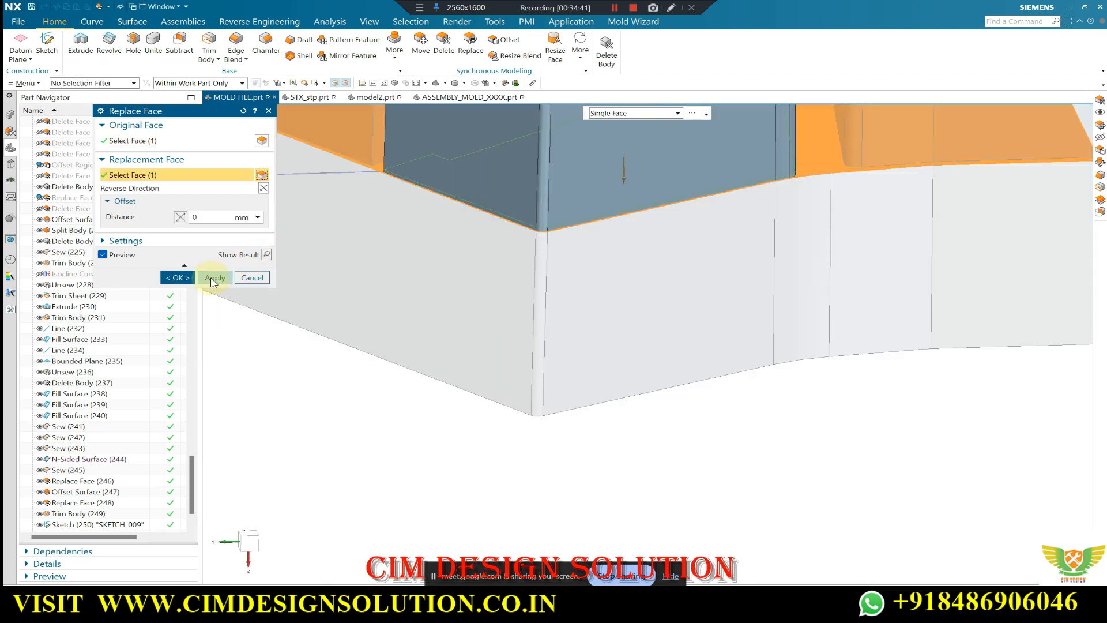
click(214, 279)
scroll(698, 359, down, 2)
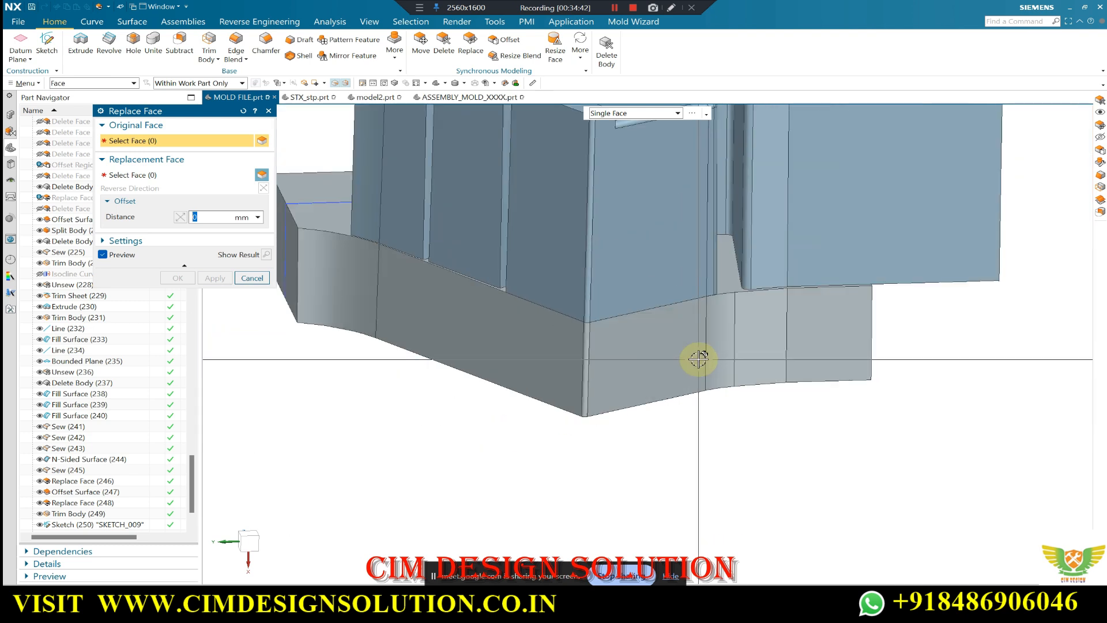
scroll(698, 358, down, 1)
scroll(692, 336, up, 4)
click(906, 426)
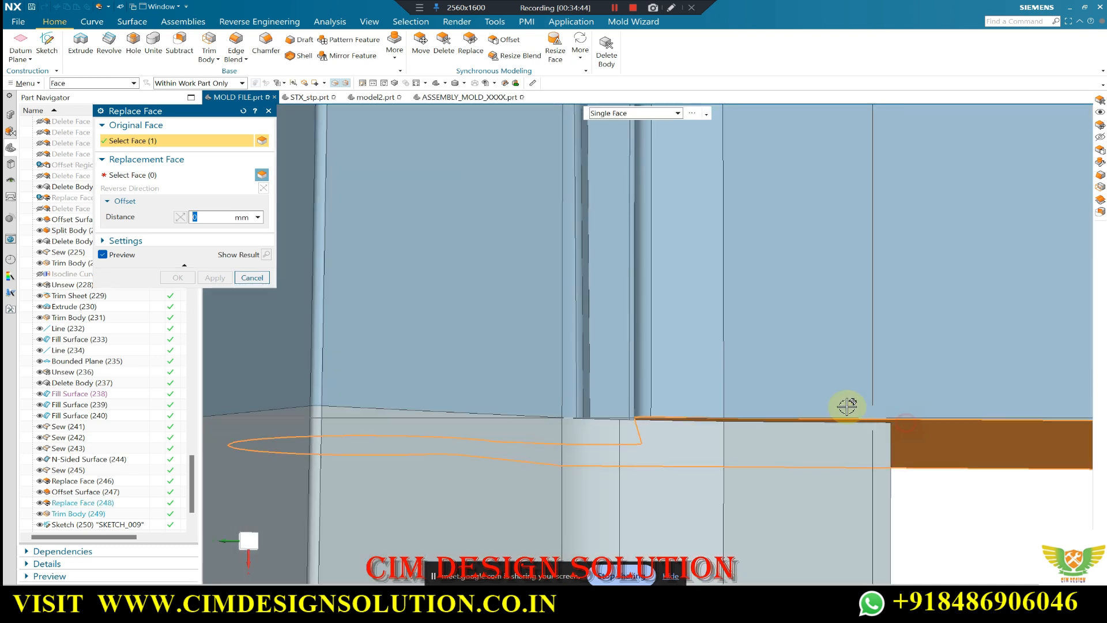
scroll(657, 343, down, 3)
mouse_move(823, 311)
middle_down()
mouse_move(608, 255)
mouse_move(781, 375)
mouse_move(812, 305)
mouse_move(800, 373)
mouse_move(835, 385)
mouse_move(580, 403)
middle_up()
key(Escape)
Replace the middle block's end face with the arm's adjoining face at 0 mm offset.
scroll(484, 357, up, 5)
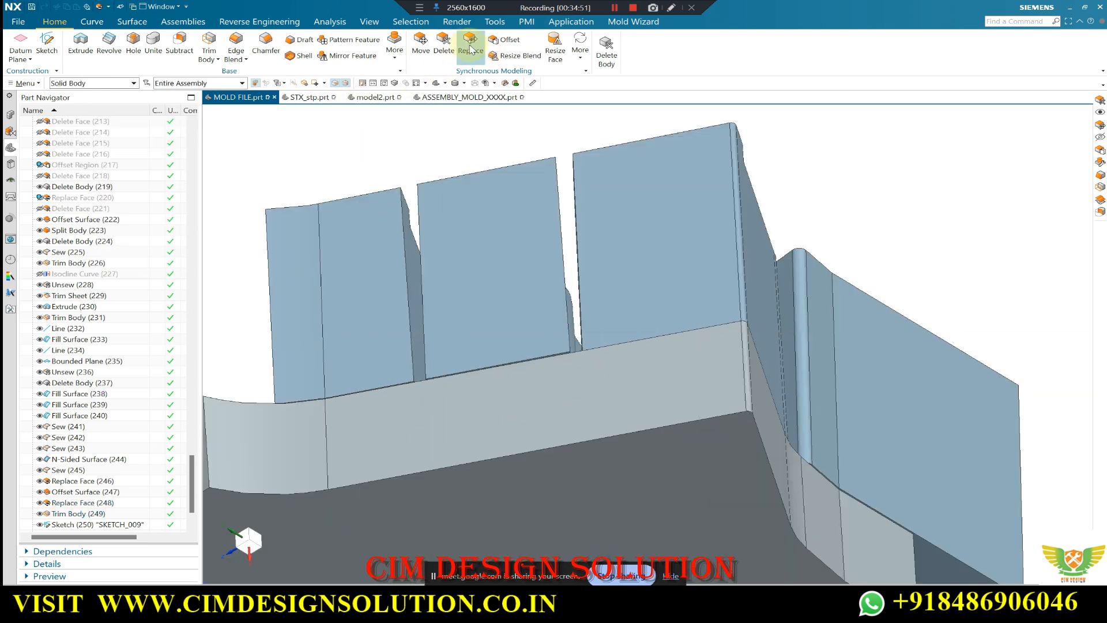
key(F4)
scroll(542, 363, up, 3)
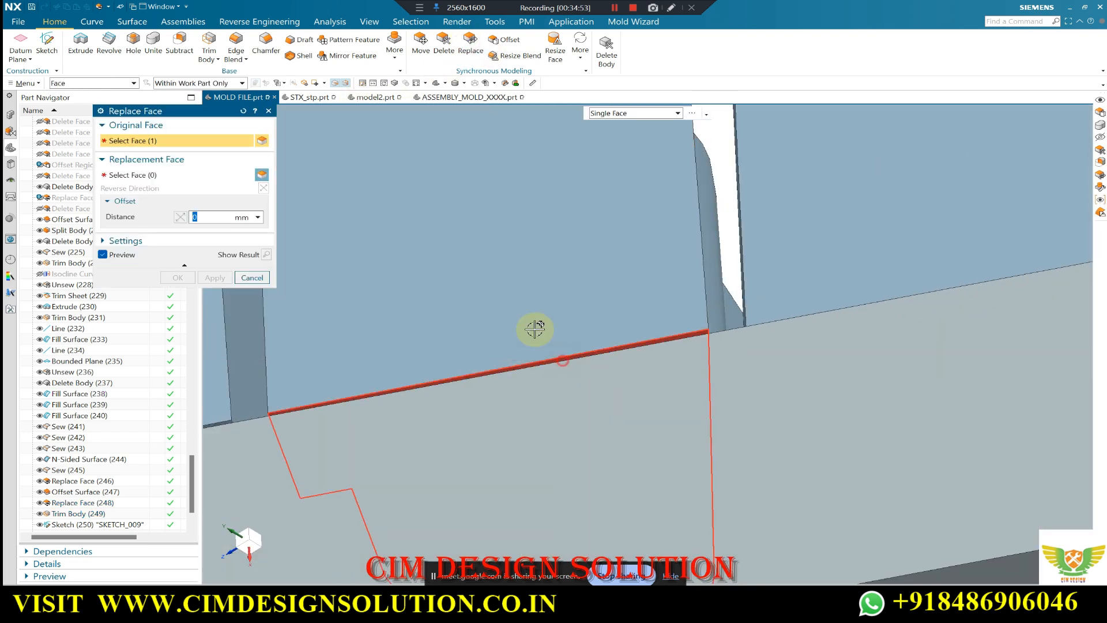
scroll(534, 329, down, 5)
middle_drag(565, 264, 549, 401)
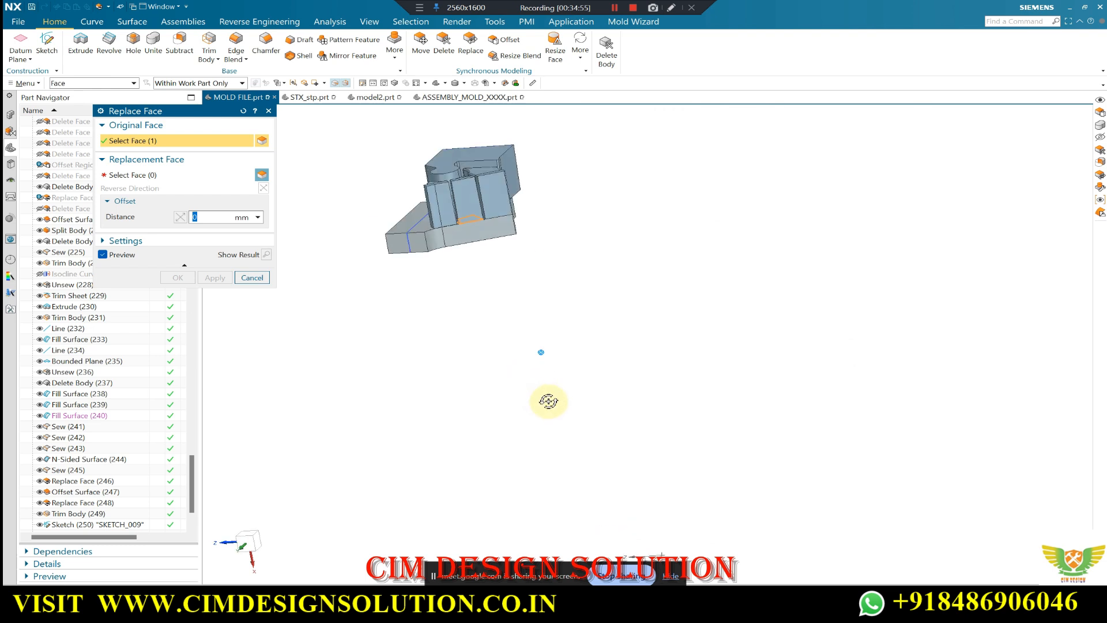
middle_click(548, 400)
scroll(432, 230, up, 8)
click(416, 260)
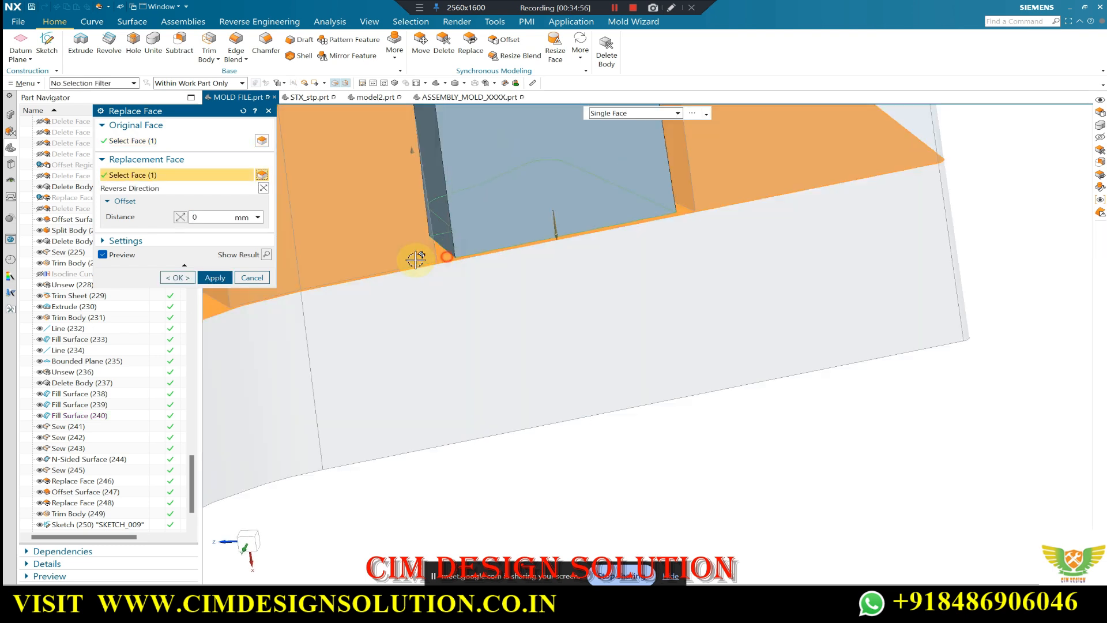
click(229, 276)
Replace the end face of the block beside the arm's curved side with the arm's adjoining face, then close Replace Face.
scroll(685, 307, down, 3)
middle_drag(685, 307, 548, 425)
scroll(569, 396, up, 6)
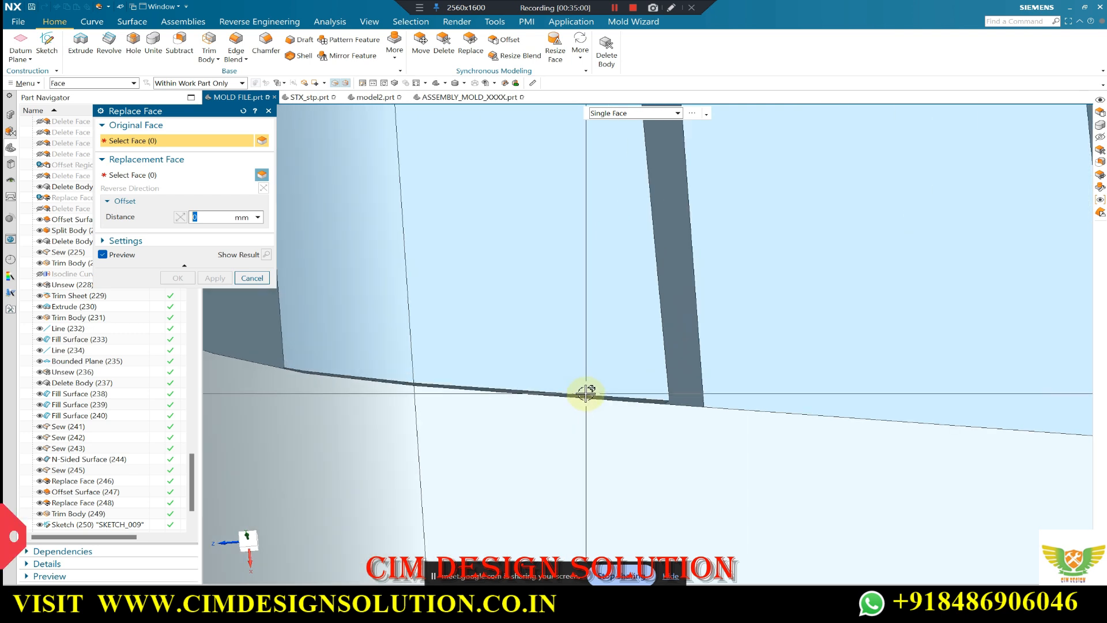
click(587, 397)
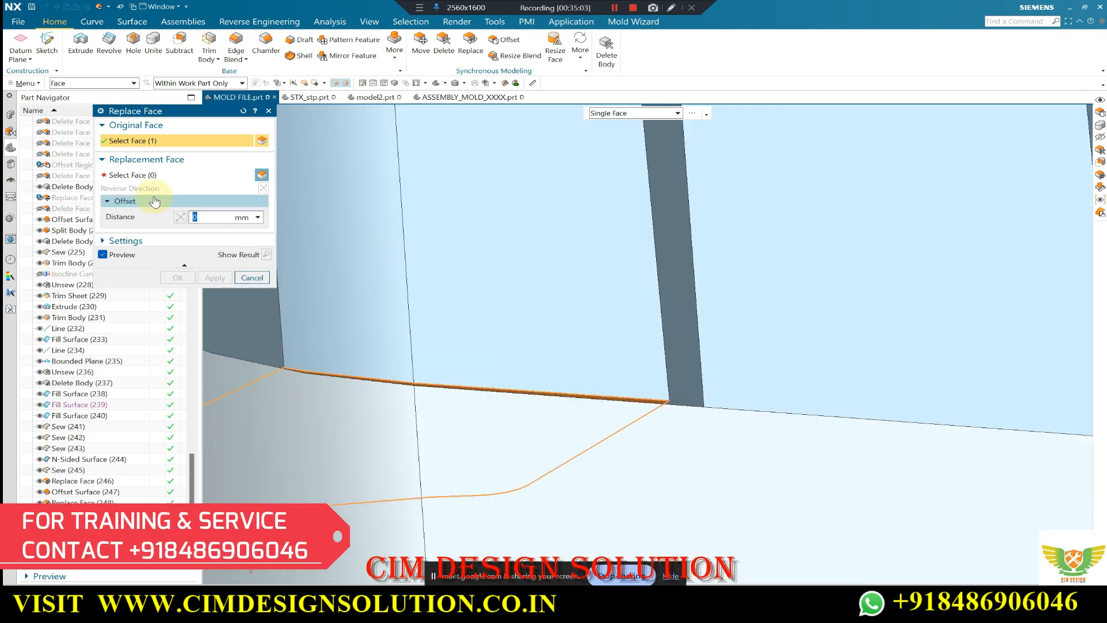
scroll(614, 275, down, 4)
middle_drag(613, 275, 563, 355)
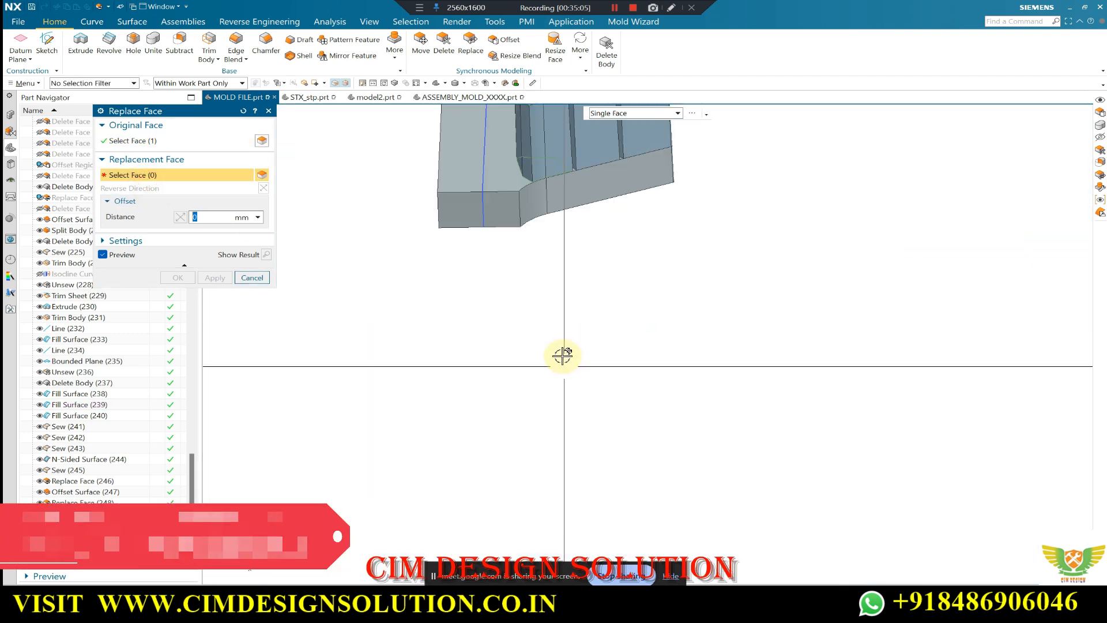
scroll(510, 176, up, 2)
click(513, 201)
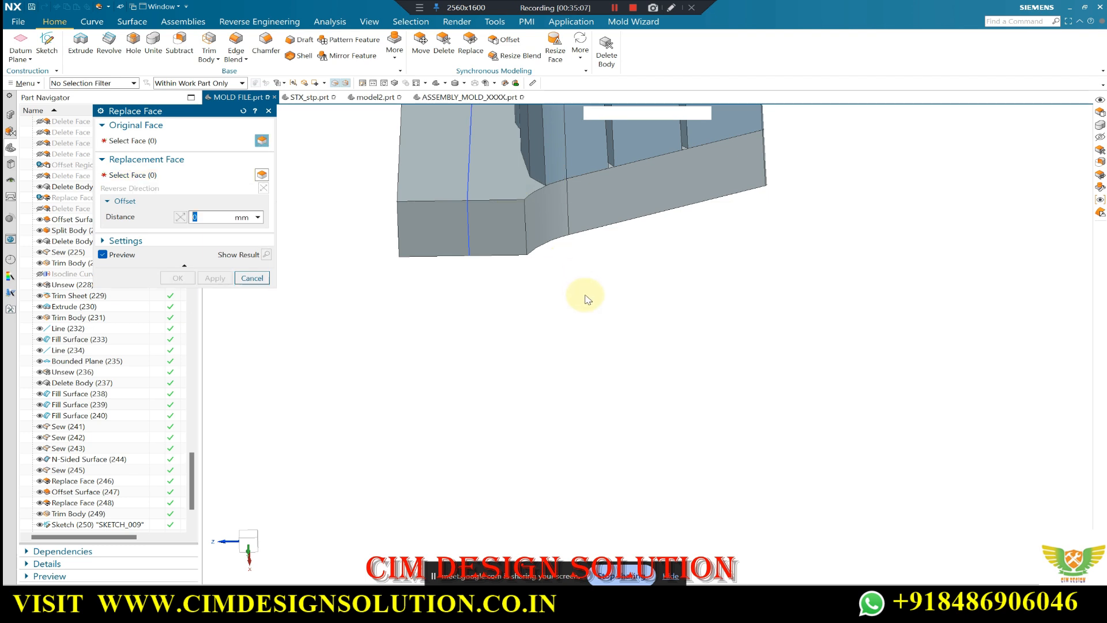
scroll(586, 298, down, 5)
key(Escape)
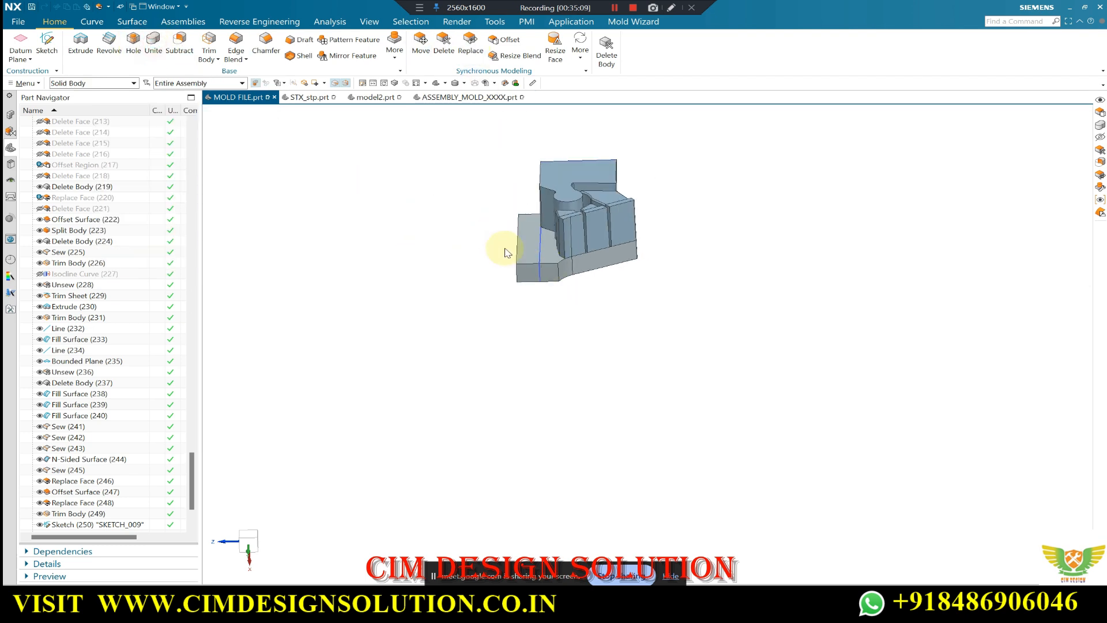
Try to unite the arm body with the four slider block bodies.
click(530, 250)
drag(688, 138, 484, 335)
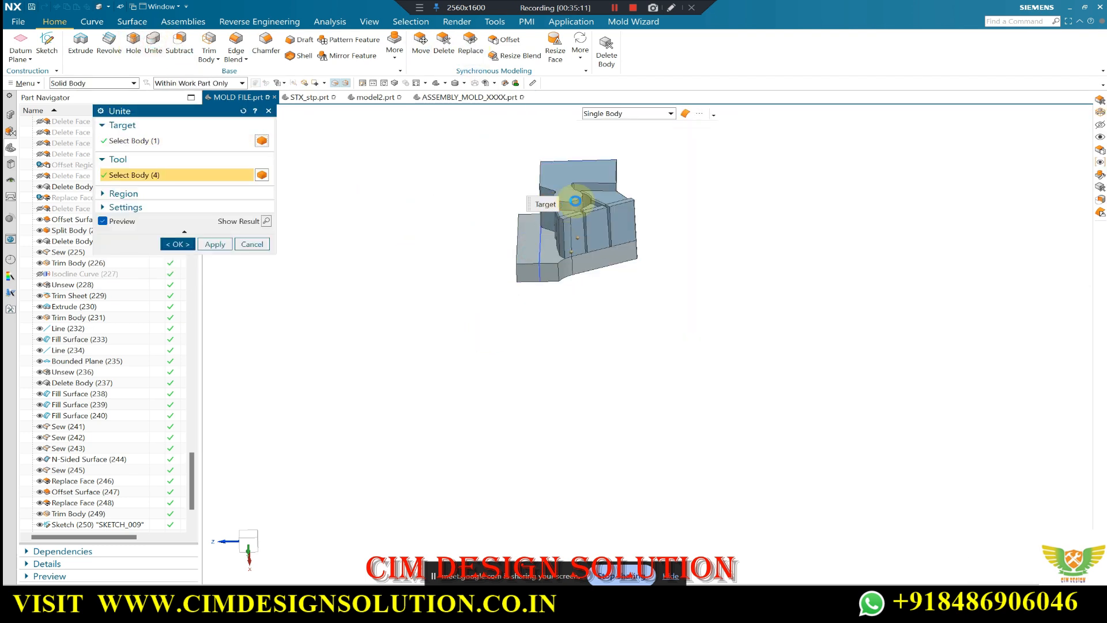
middle_click(575, 200)
Replace the large remaining block's overhanging end face with the arm's adjoining face at 0 mm offset.
middle_drag(584, 216, 790, 181)
scroll(807, 217, up, 3)
click(1037, 179)
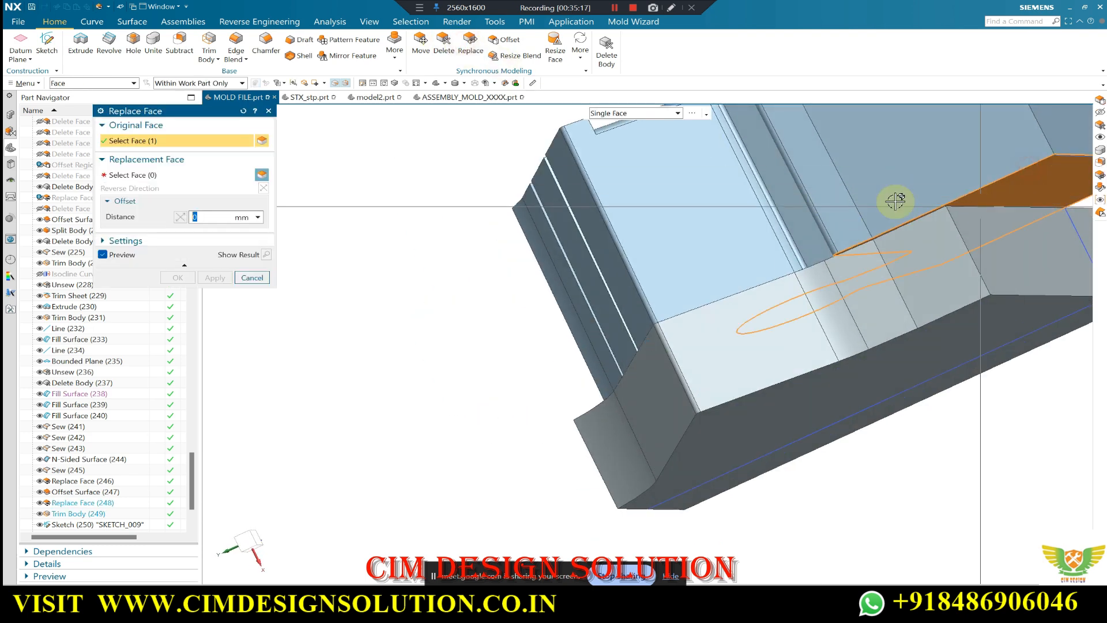
click(200, 175)
scroll(479, 254, down, 1)
middle_drag(479, 255, 540, 283)
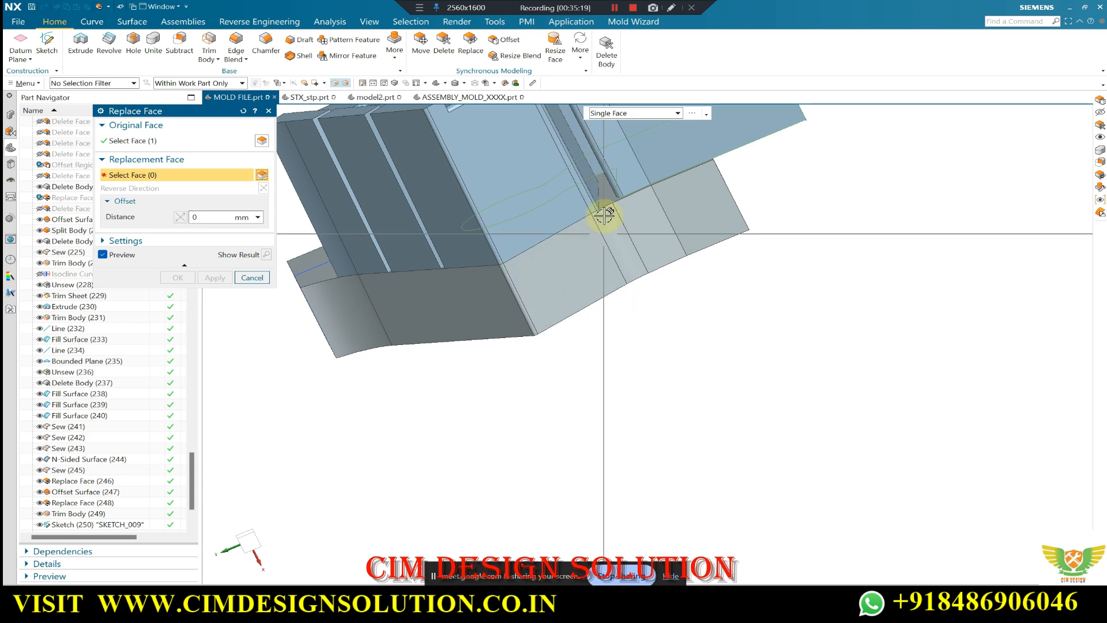
scroll(610, 197, up, 2)
click(608, 196)
middle_click(594, 262)
key(Escape)
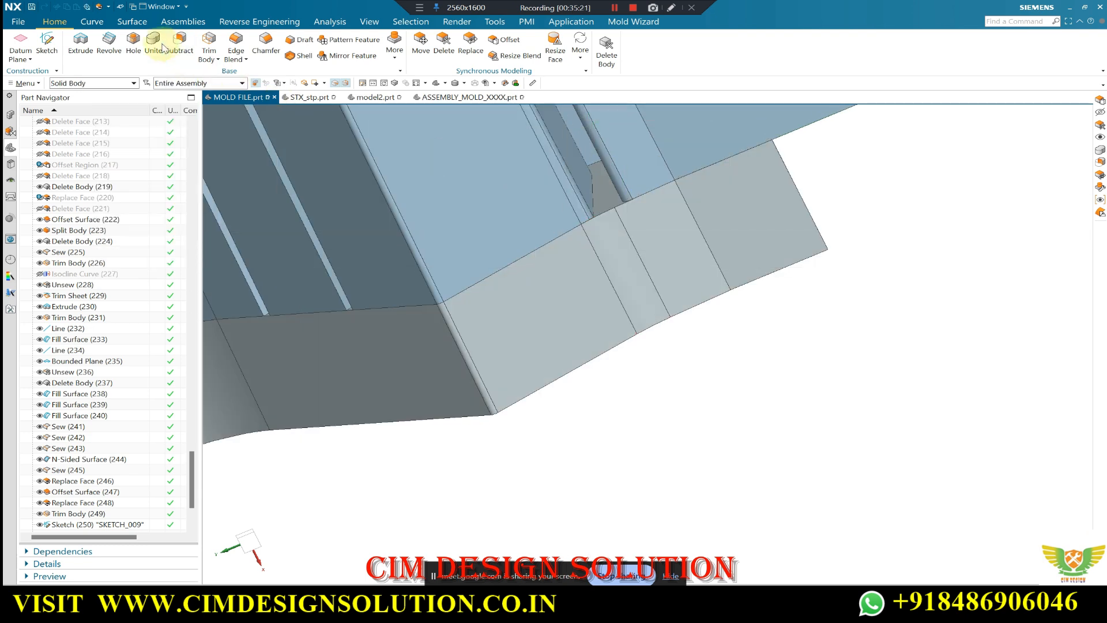
Unite the arm with all the surrounding slider block bodies into one solid.
scroll(670, 309, down, 1)
click(671, 308)
scroll(707, 346, down, 5)
drag(835, 152, 537, 408)
middle_click(687, 282)
Move the leftover sketch on the slider body to layer 100.
middle_drag(692, 282, 615, 289)
scroll(616, 311, down, 5)
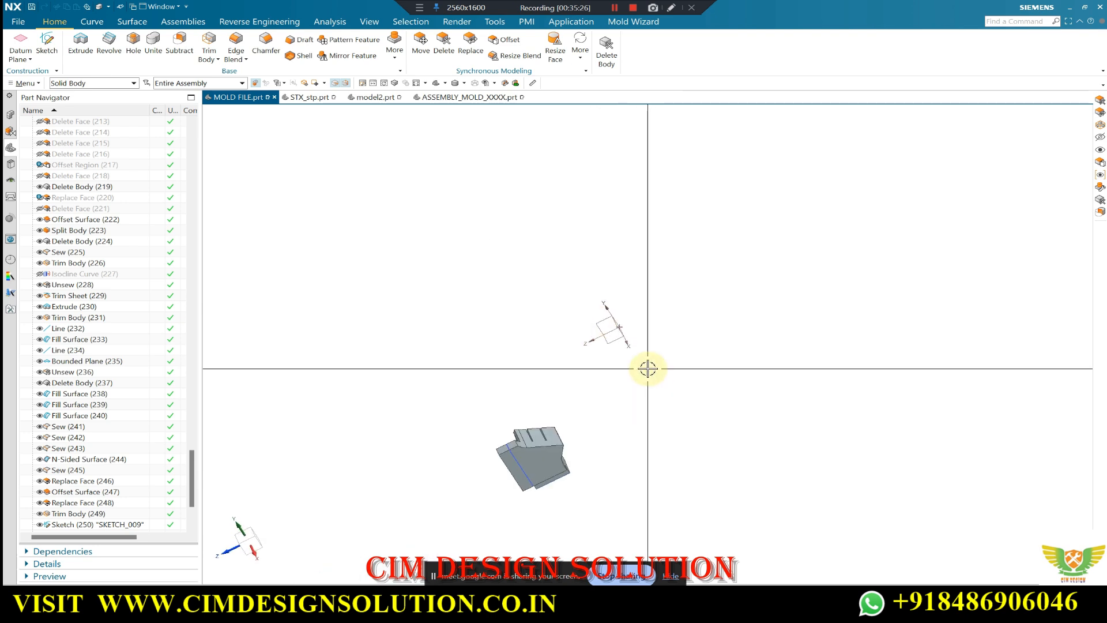
scroll(519, 468, up, 1)
key(ctrl+b)
click(519, 466)
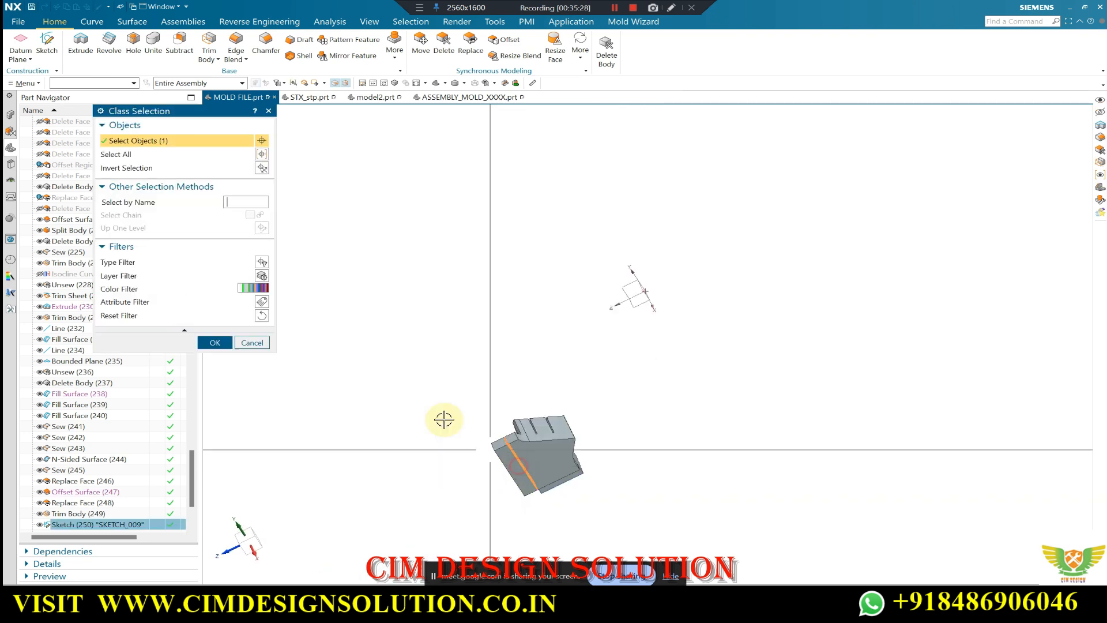
middle_click(444, 419)
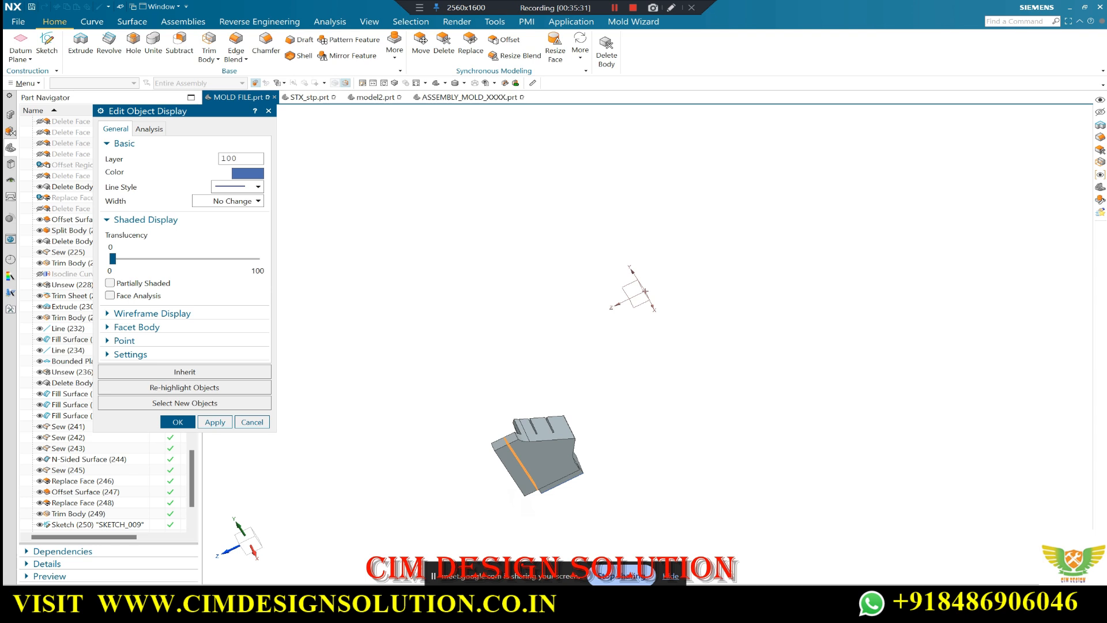
middle_click(284, 189)
Show all hidden bodies and check how the slider sits at the lower edge of the yellow part.
key(ctrl+shift+u)
middle_drag(569, 340, 720, 314)
scroll(571, 346, down, 2)
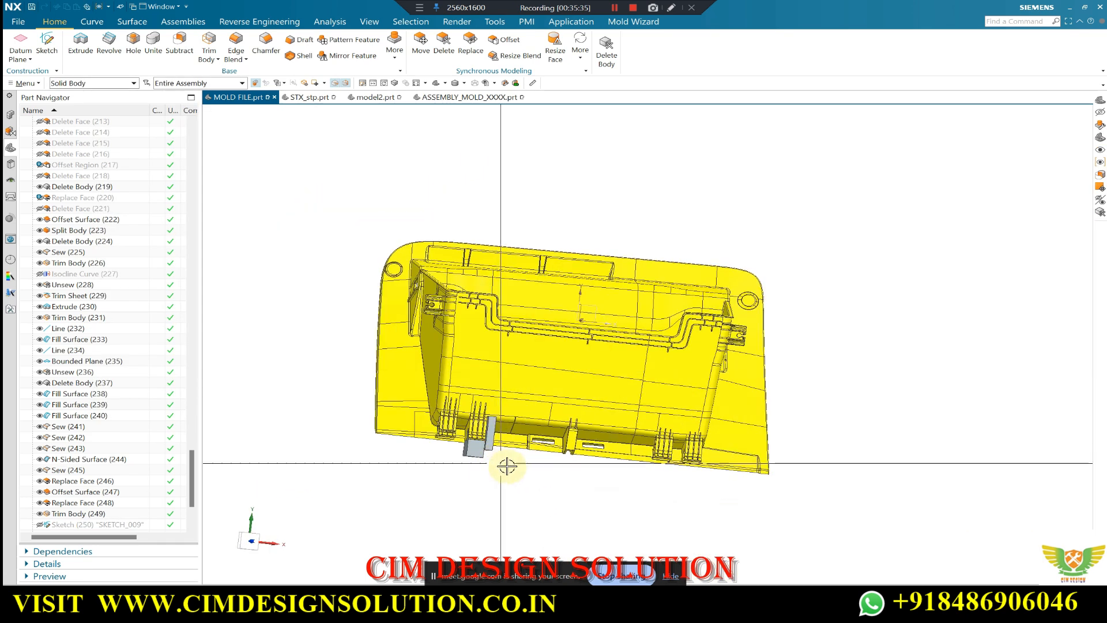
scroll(490, 458, up, 5)
middle_drag(462, 403, 400, 421)
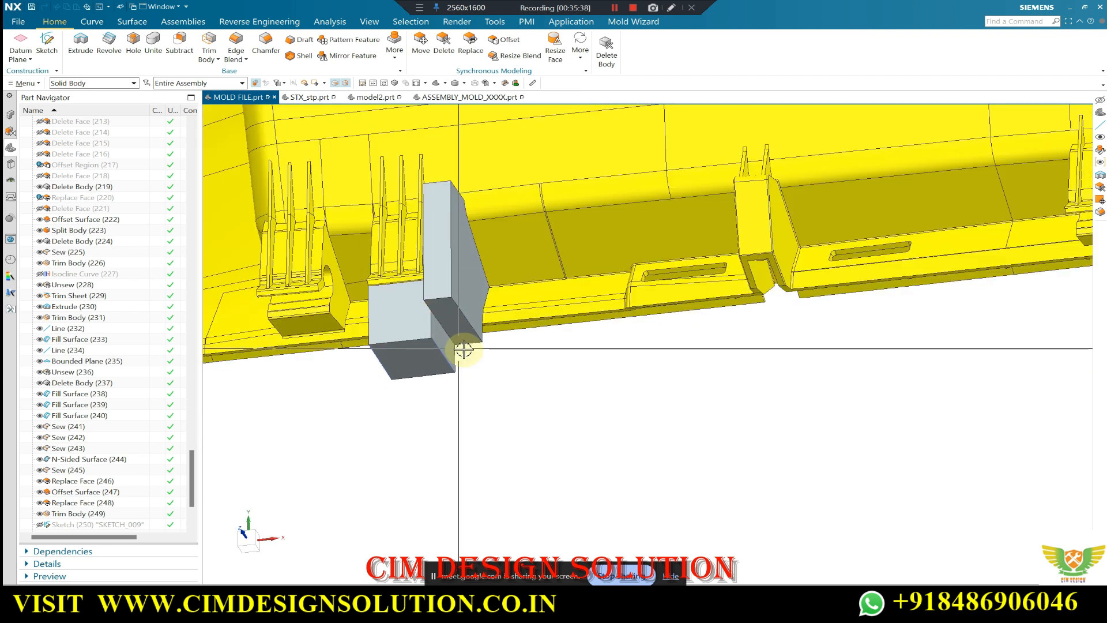
scroll(458, 351, up, 2)
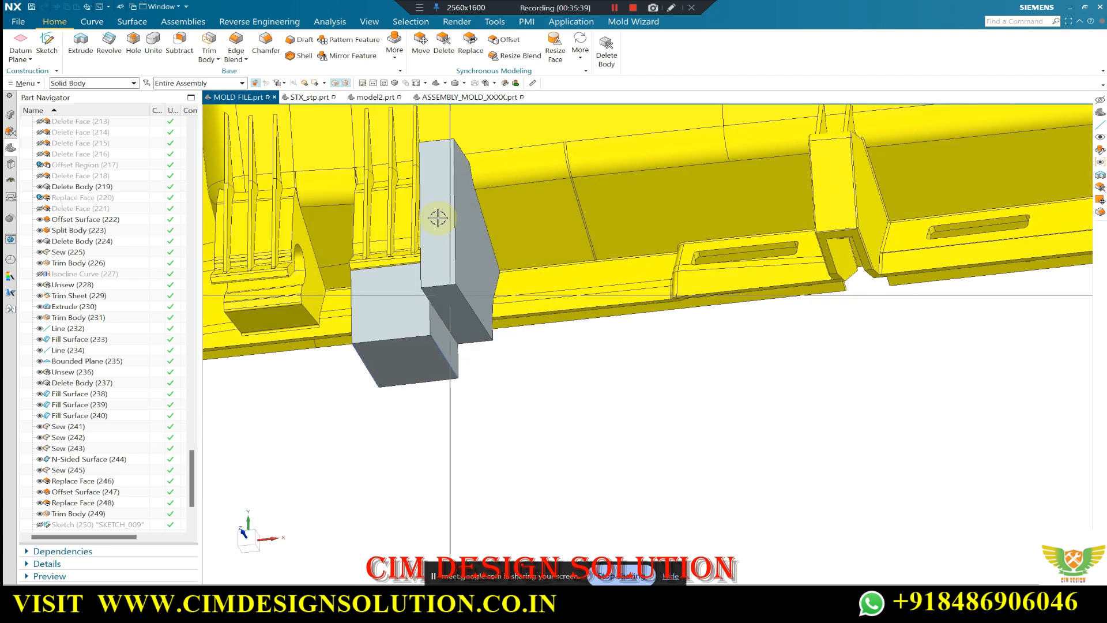
Replace the narrow arm's lower end face with the adjoining block's bottom face at 0 mm offset.
click(446, 300)
click(445, 47)
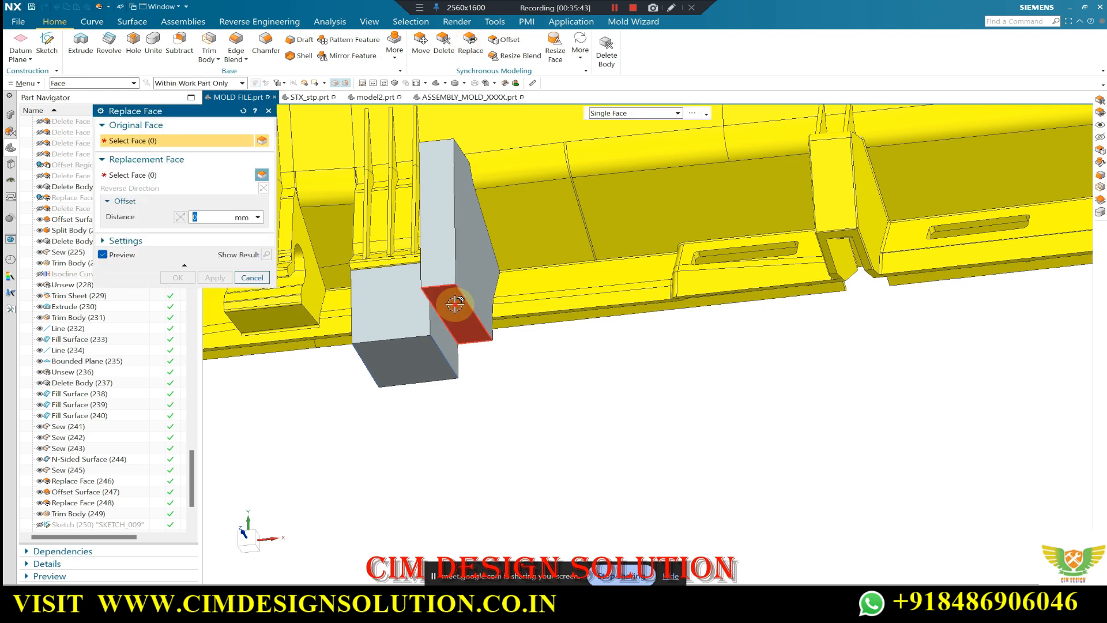
click(399, 359)
click(184, 277)
Examine the slider's front and lower end against the yellow part's bottom edge.
middle_drag(441, 342, 746, 455)
key(F8)
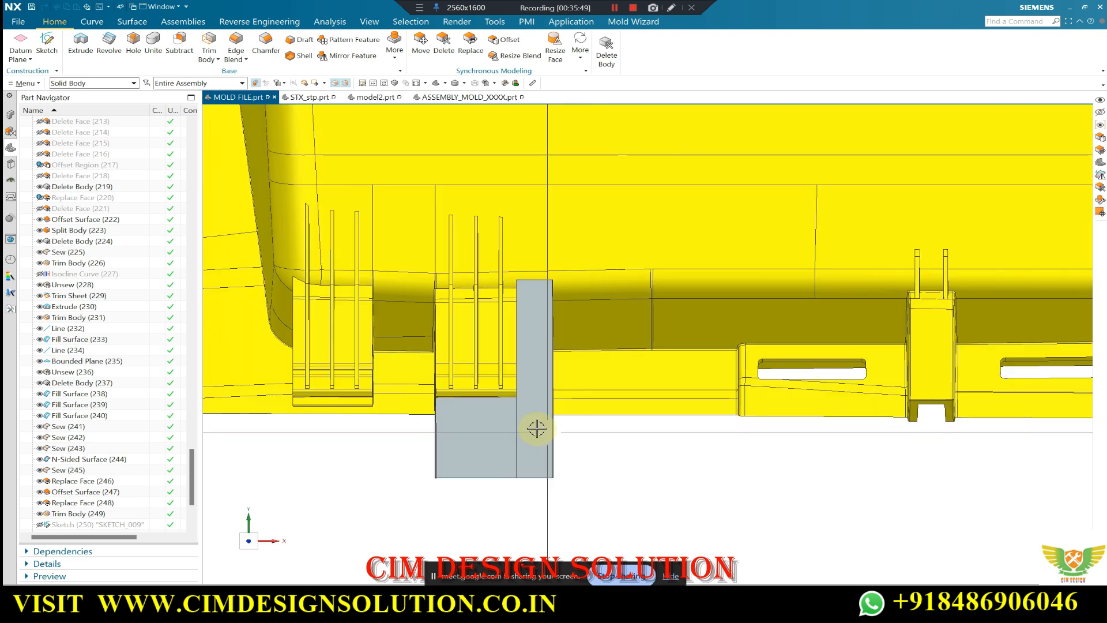
scroll(517, 376, up, 3)
middle_drag(517, 376, 536, 354)
scroll(469, 400, up, 1)
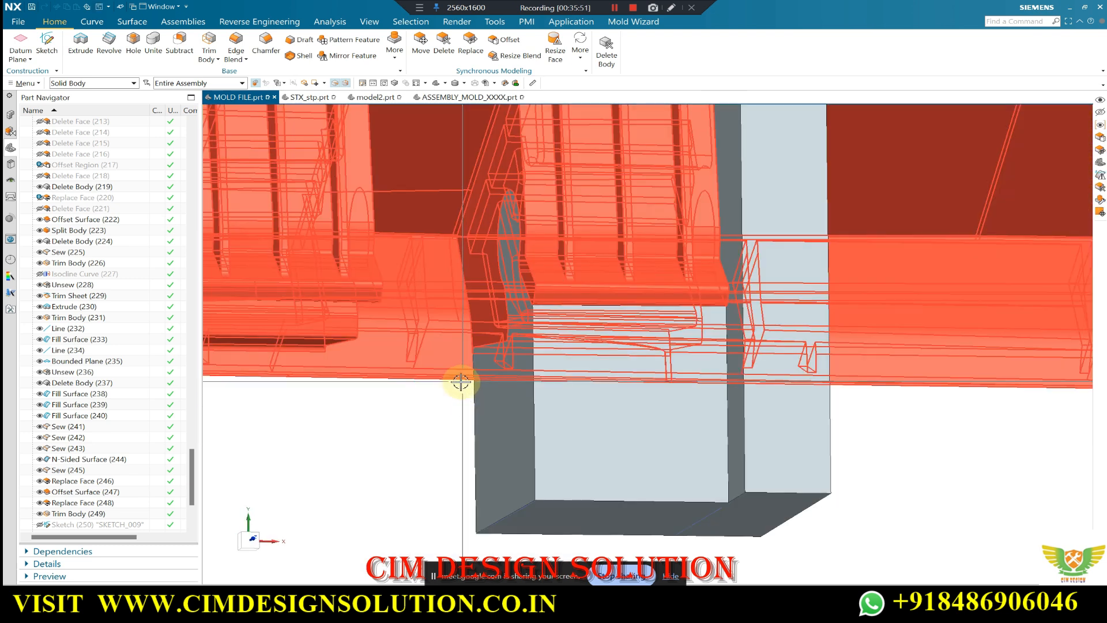
scroll(561, 376, down, 5)
key(F8)
scroll(604, 406, up, 4)
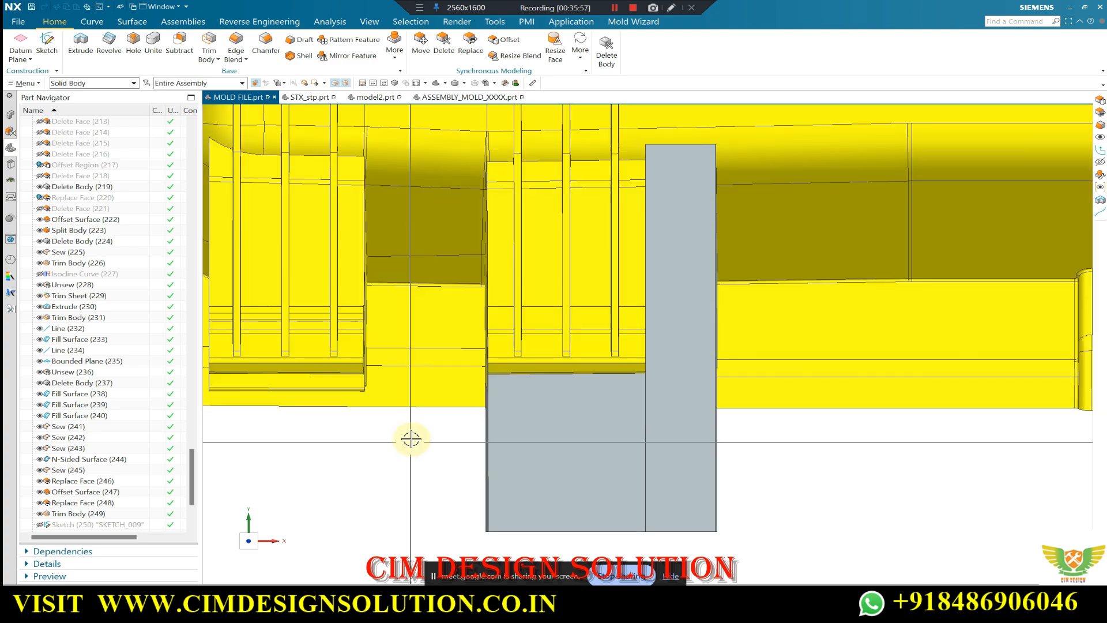
Switch to model2.prt and examine how the reference slider's arm meets the core block along the part's lower edge.
click(381, 99)
middle_drag(502, 358, 461, 244)
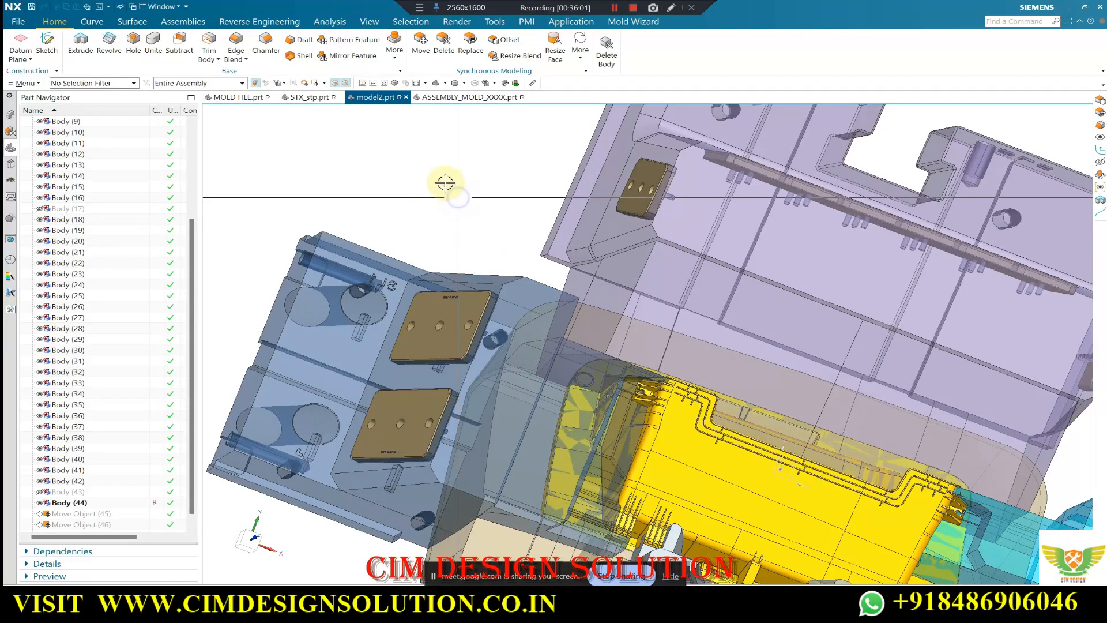
key(F8)
scroll(480, 158, down, 3)
scroll(563, 369, up, 7)
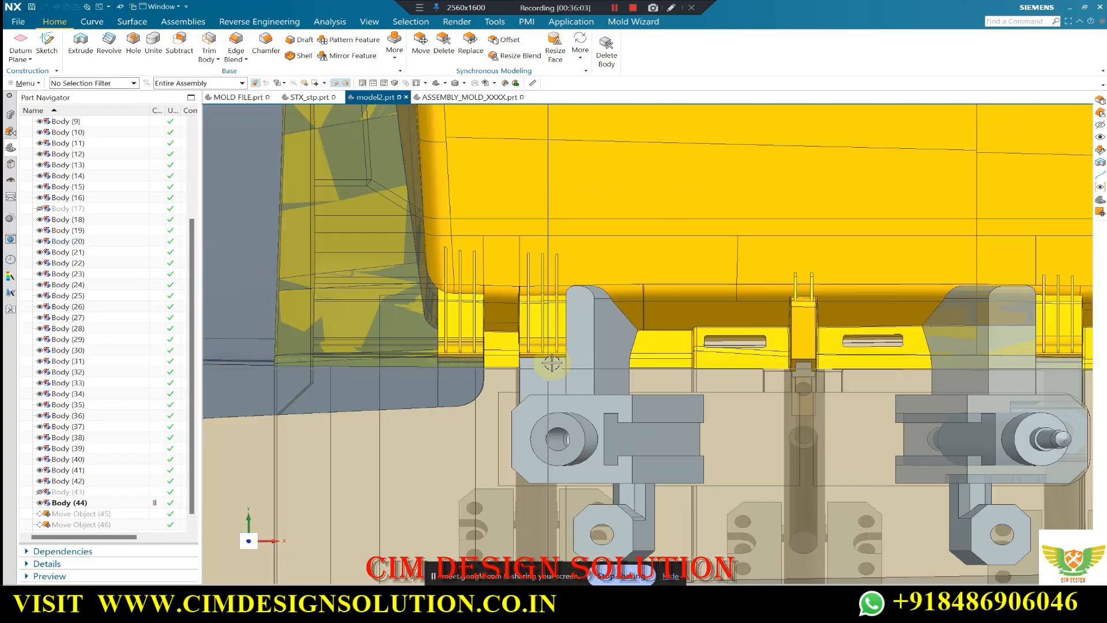
scroll(587, 382, up, 5)
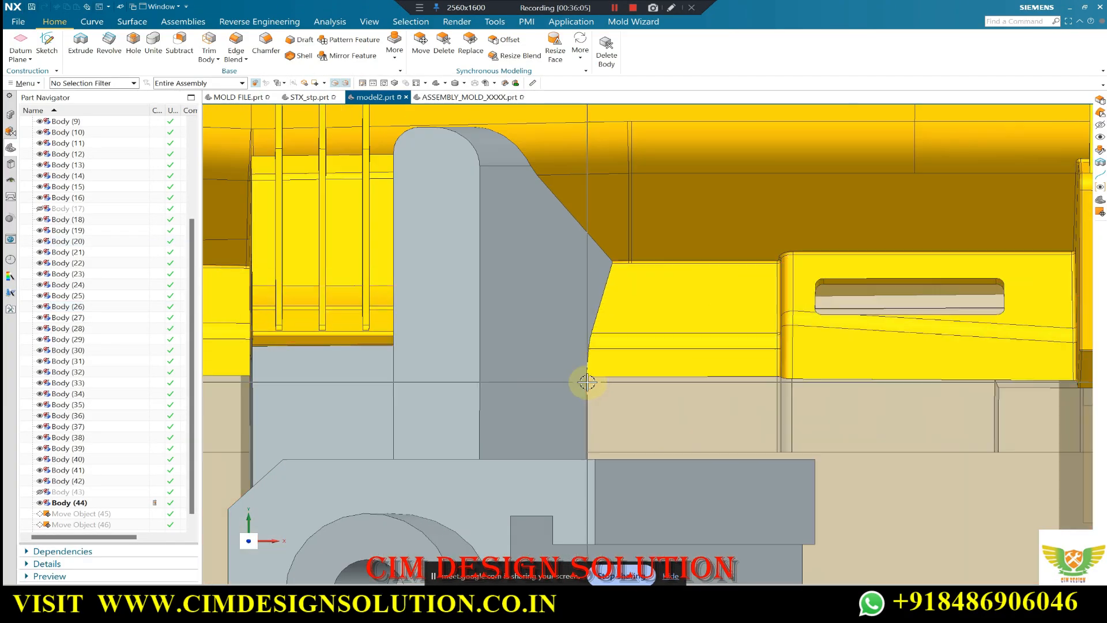
scroll(587, 383, down, 2)
scroll(591, 378, up, 2)
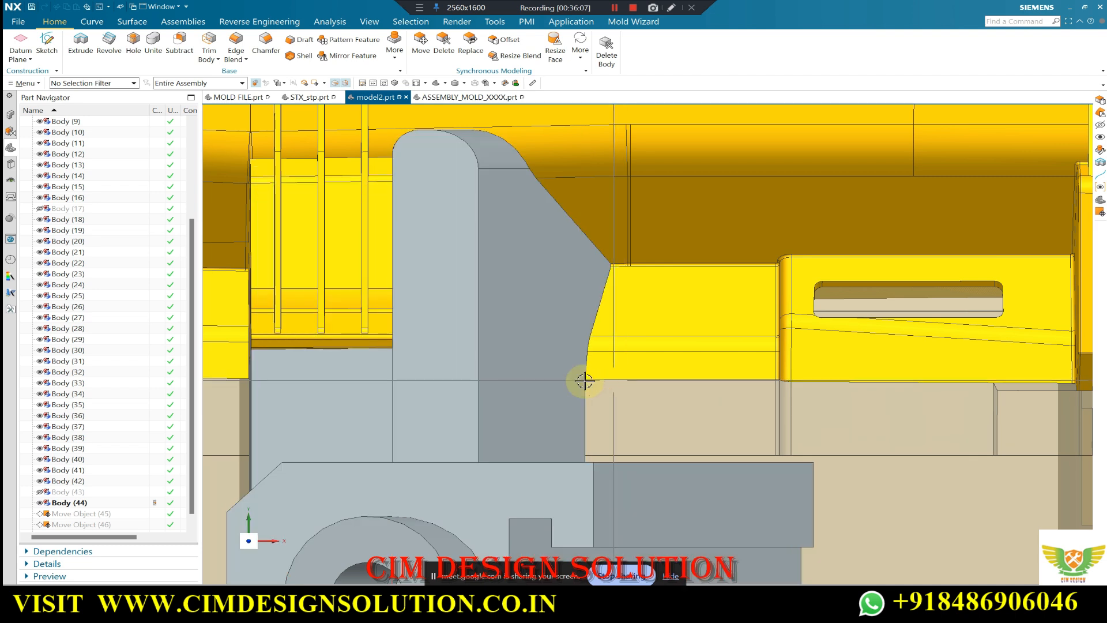
scroll(605, 378, down, 3)
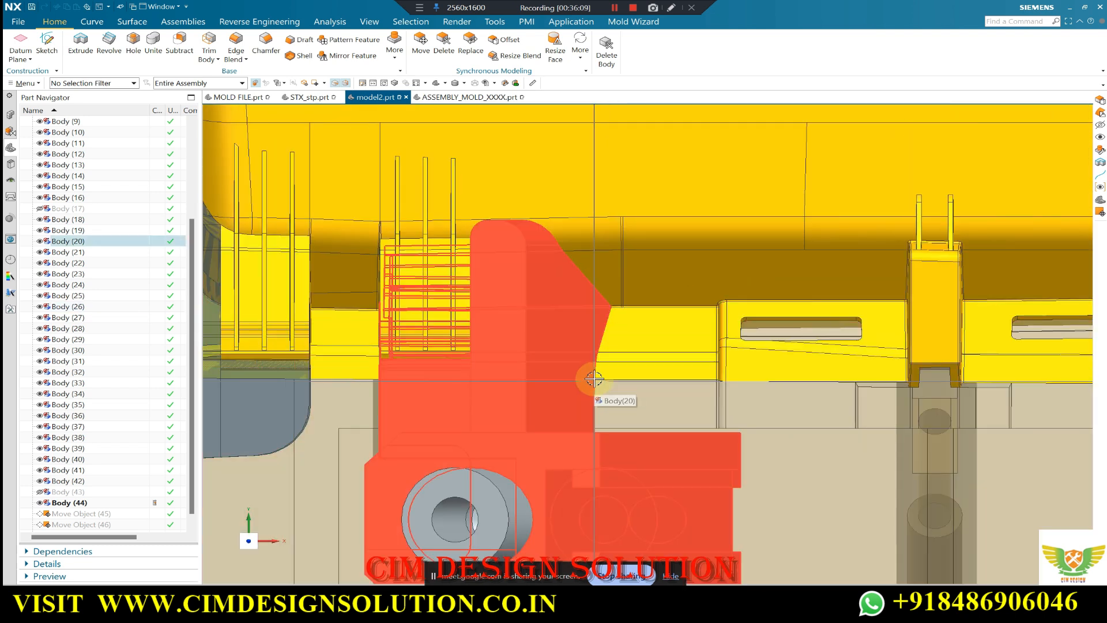
click(599, 378)
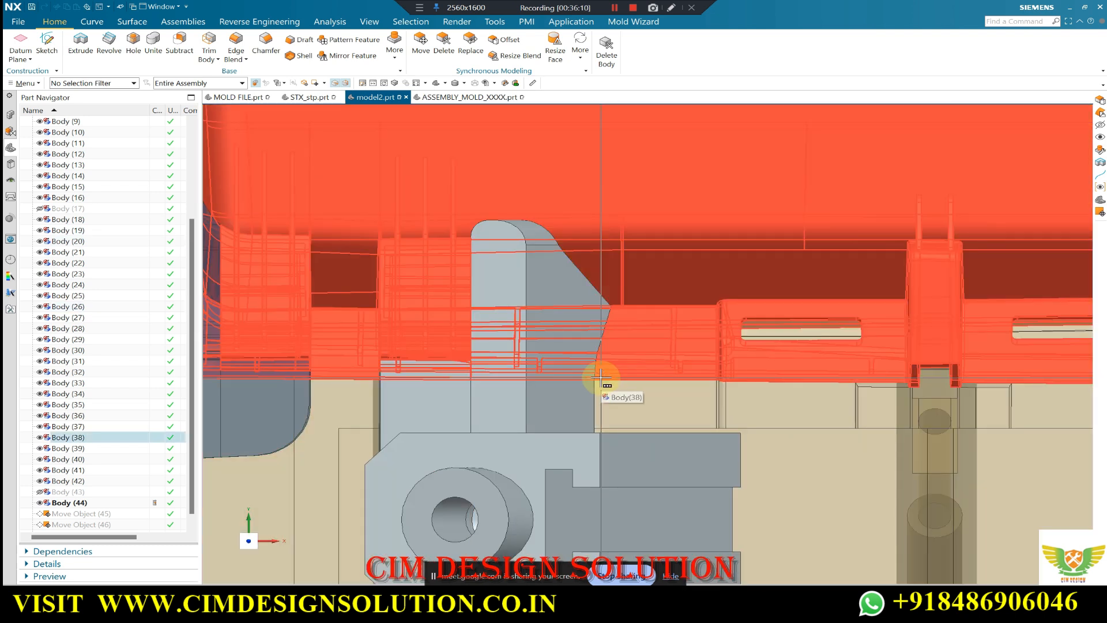
scroll(612, 378, down, 5)
middle_drag(603, 385, 600, 362)
scroll(599, 362, up, 8)
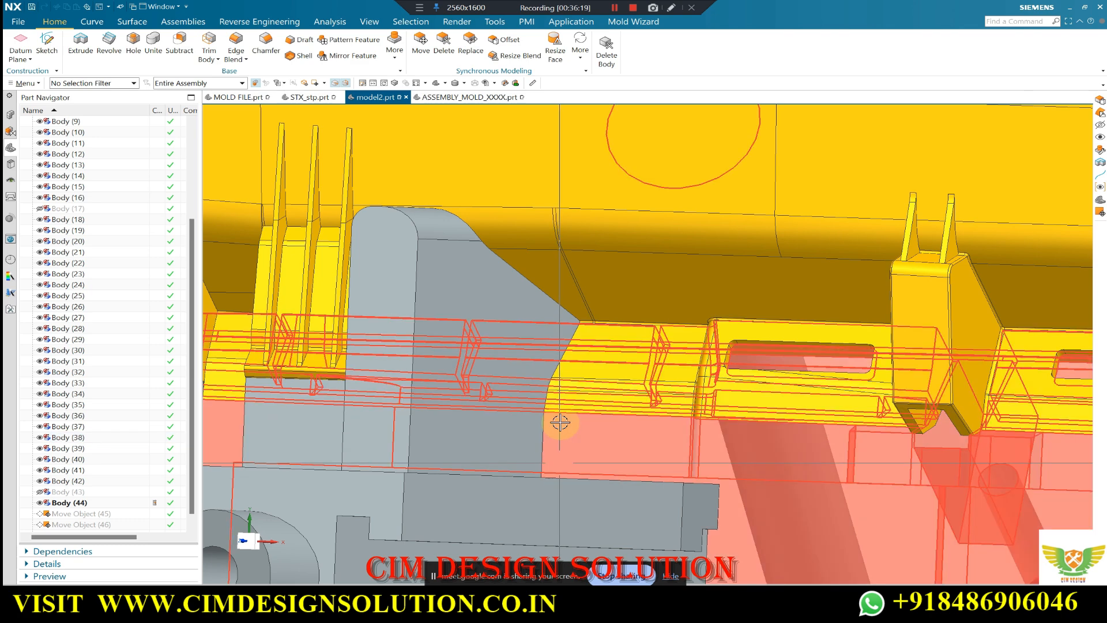
scroll(595, 431, down, 7)
middle_drag(649, 428, 611, 446)
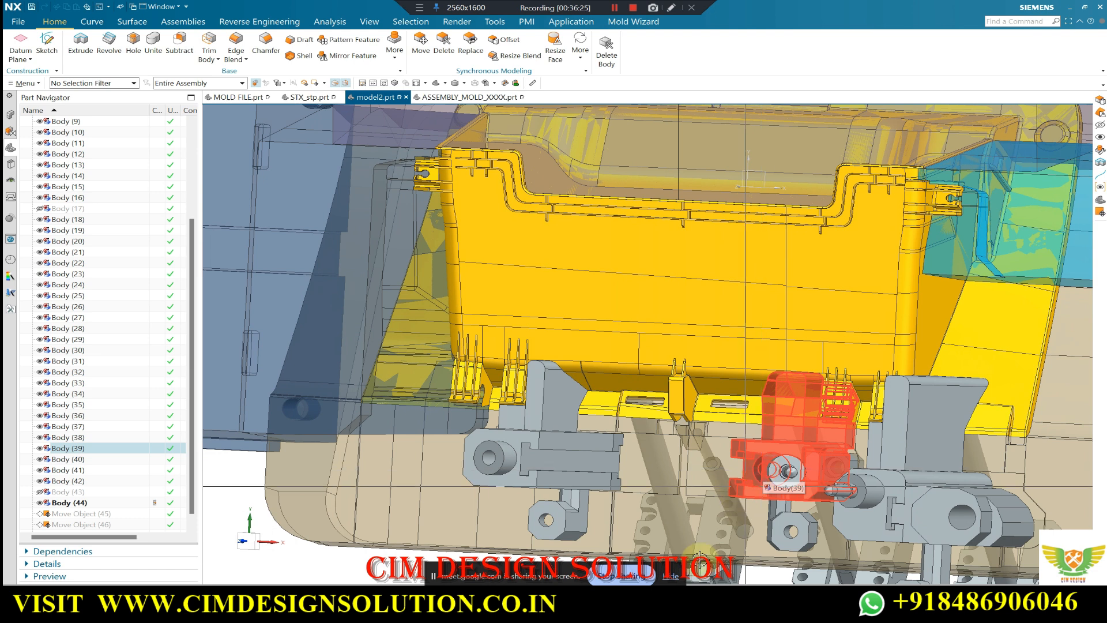
Switch to the Google Meet call, mute the speaking participant for everyone and return to NX.
click(555, 551)
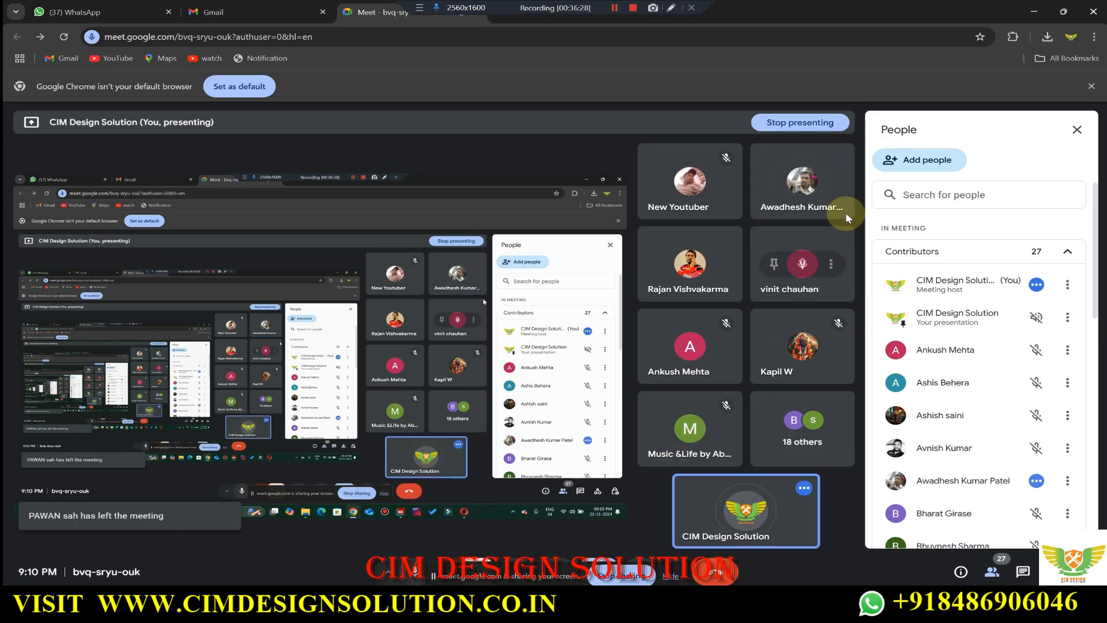
click(802, 181)
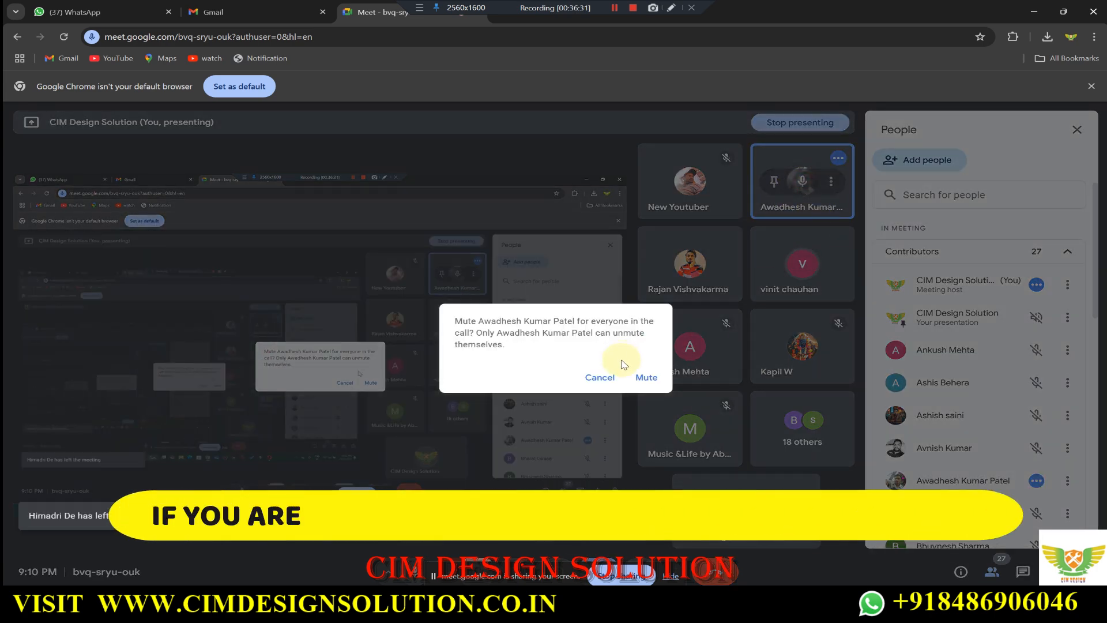
click(646, 377)
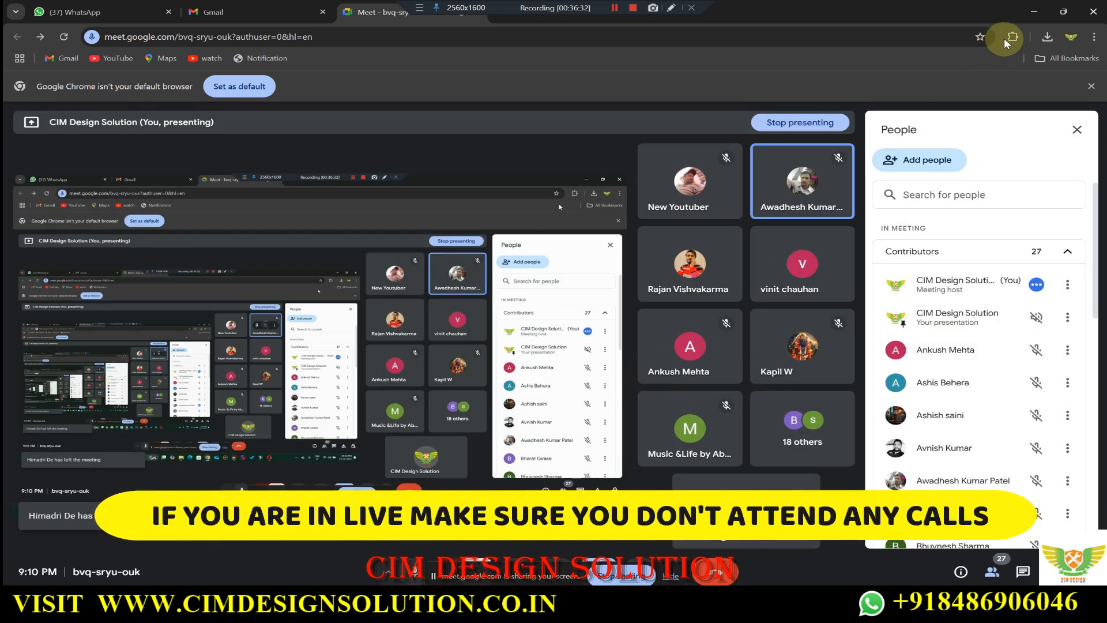
click(1034, 10)
Examine the reference slider's arm, guide block and neighbouring sliders in model2.prt from several angles.
middle_drag(542, 412, 524, 341)
scroll(577, 378, up, 1)
scroll(523, 375, up, 2)
scroll(555, 360, down, 2)
scroll(535, 311, up, 2)
scroll(550, 283, down, 1)
scroll(551, 265, up, 1)
scroll(505, 256, down, 2)
scroll(526, 327, up, 3)
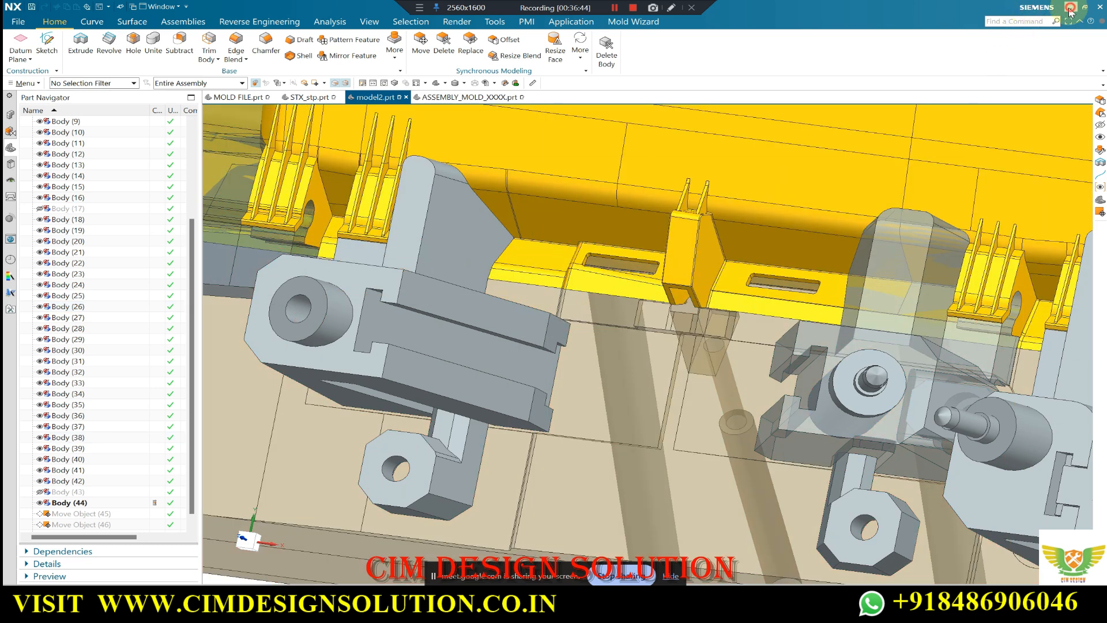
click(1070, 8)
click(533, 608)
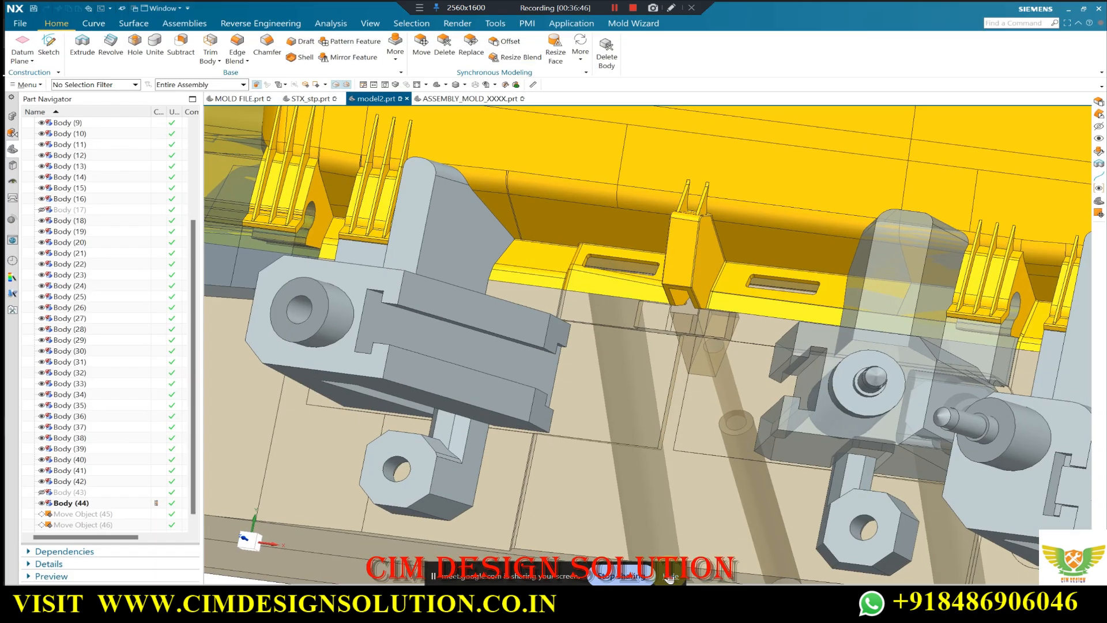
scroll(537, 329, down, 2)
middle_drag(519, 315, 580, 390)
scroll(459, 345, up, 2)
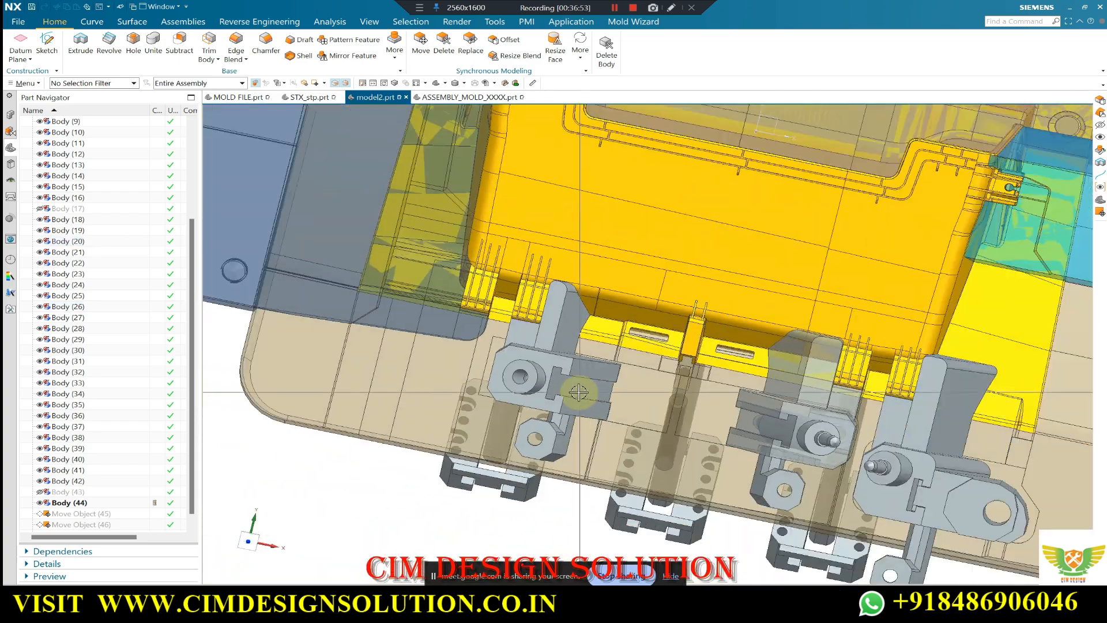
scroll(586, 367, up, 4)
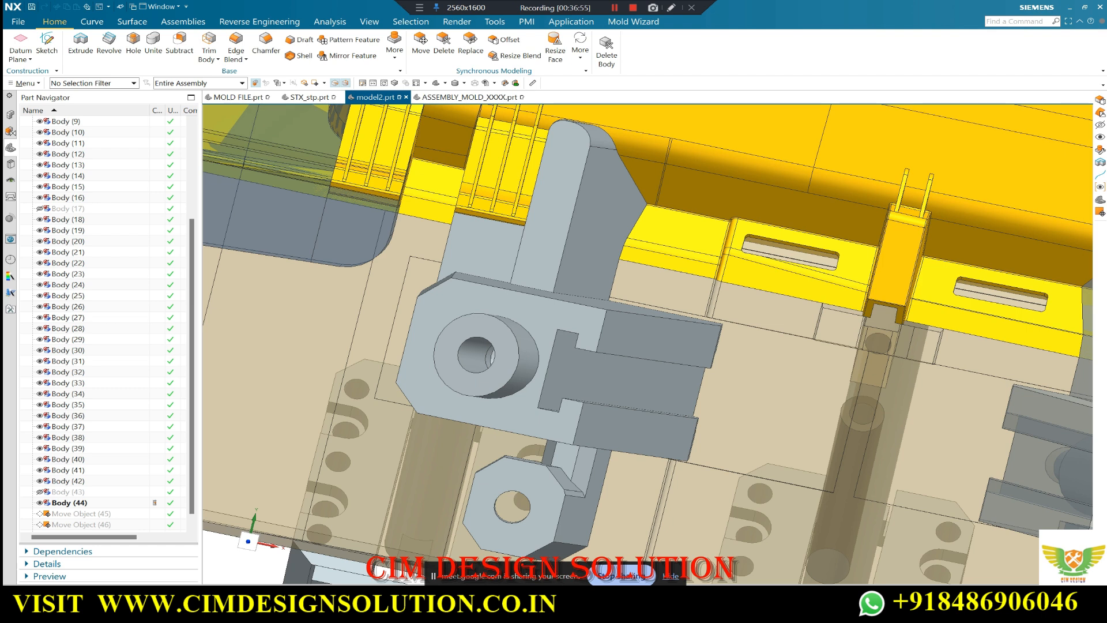
mouse_move(614, 604)
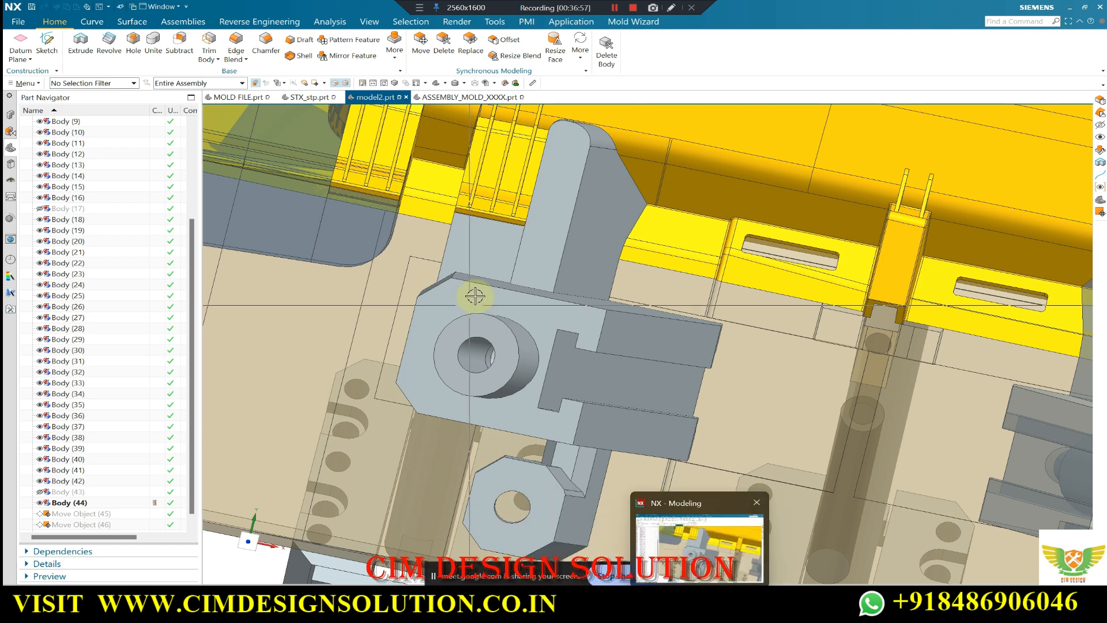
Return to MOLD FILE.prt, check the Google Meet call and go back to NX.
click(235, 97)
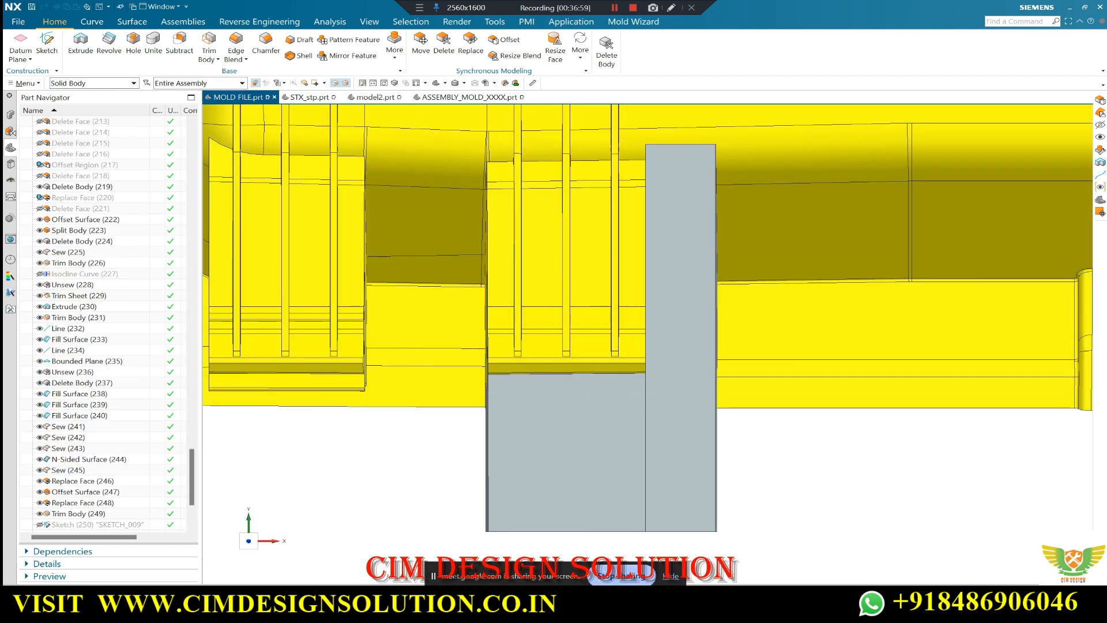
click(580, 544)
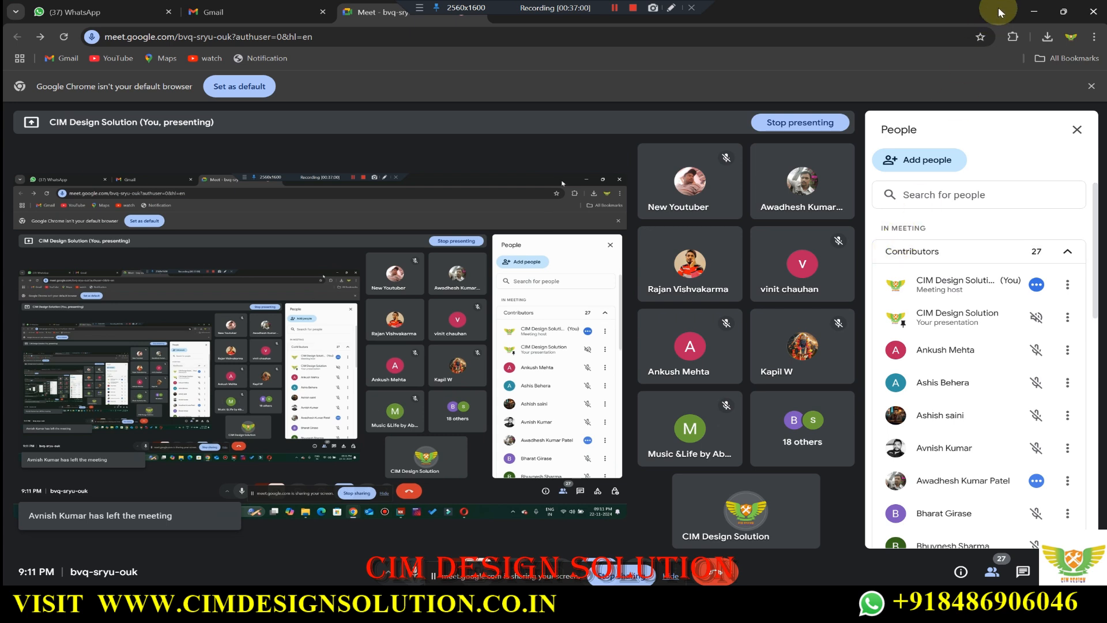
click(1033, 11)
middle_drag(787, 440, 619, 440)
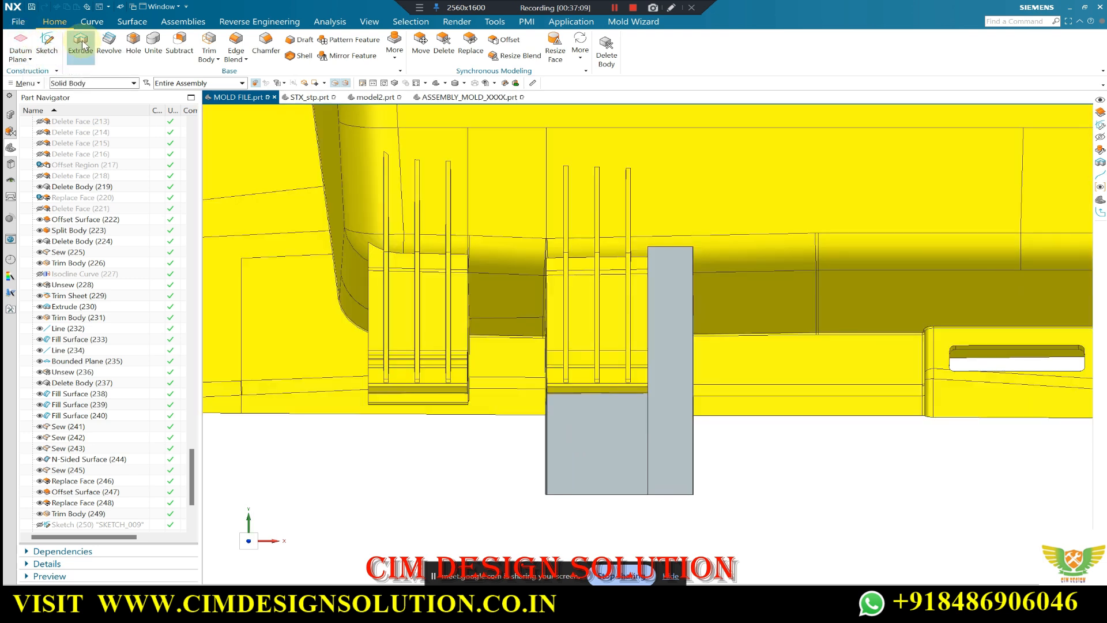
key(x)
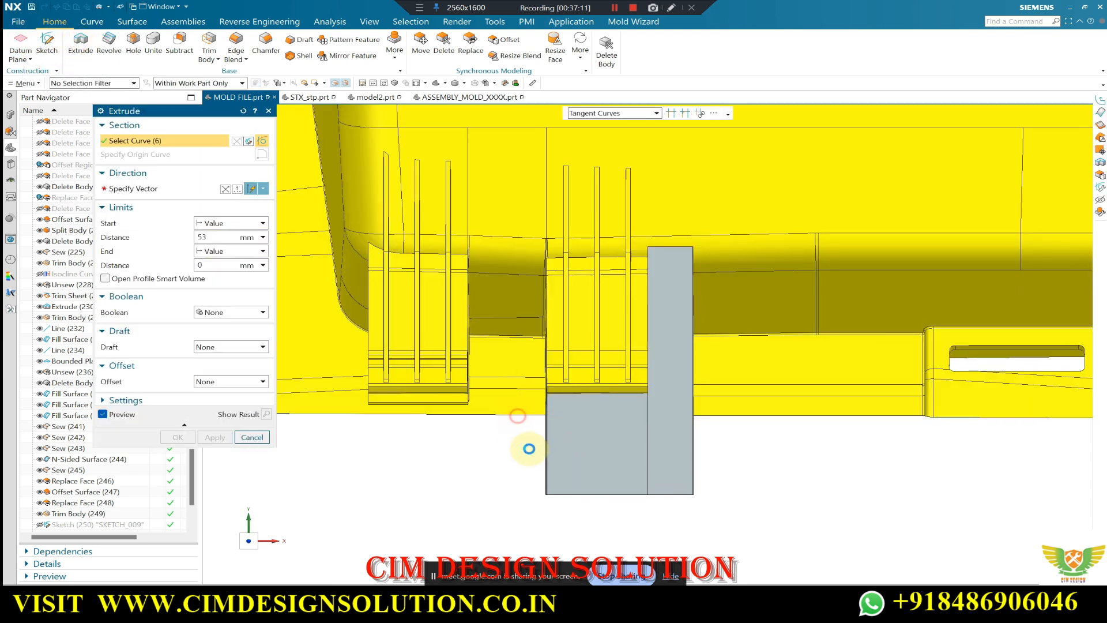
click(149, 188)
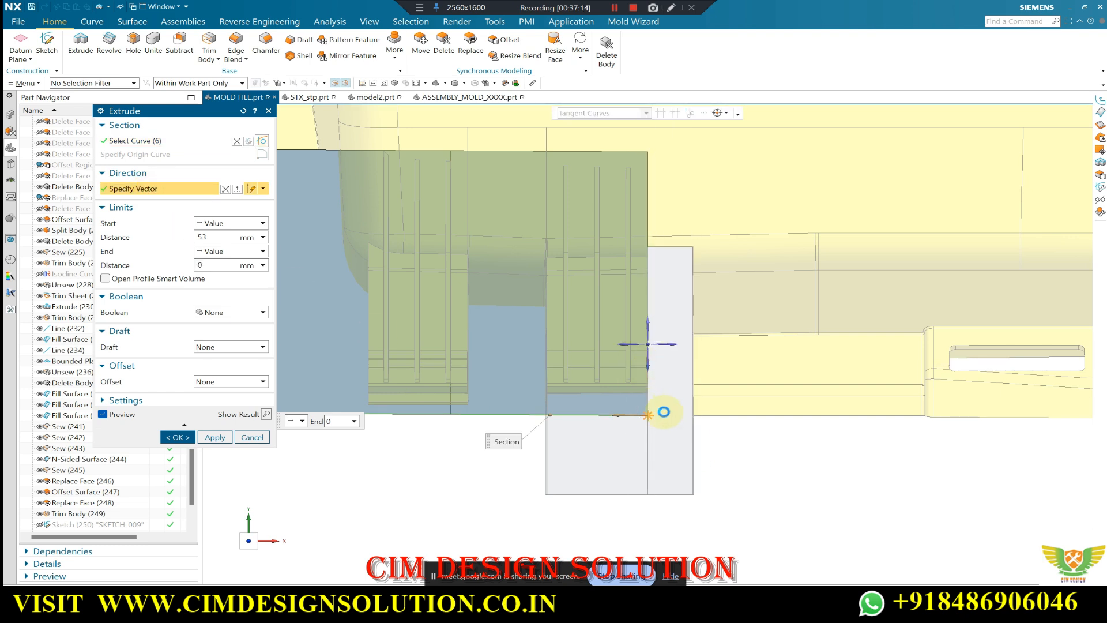
drag(663, 412, 648, 457)
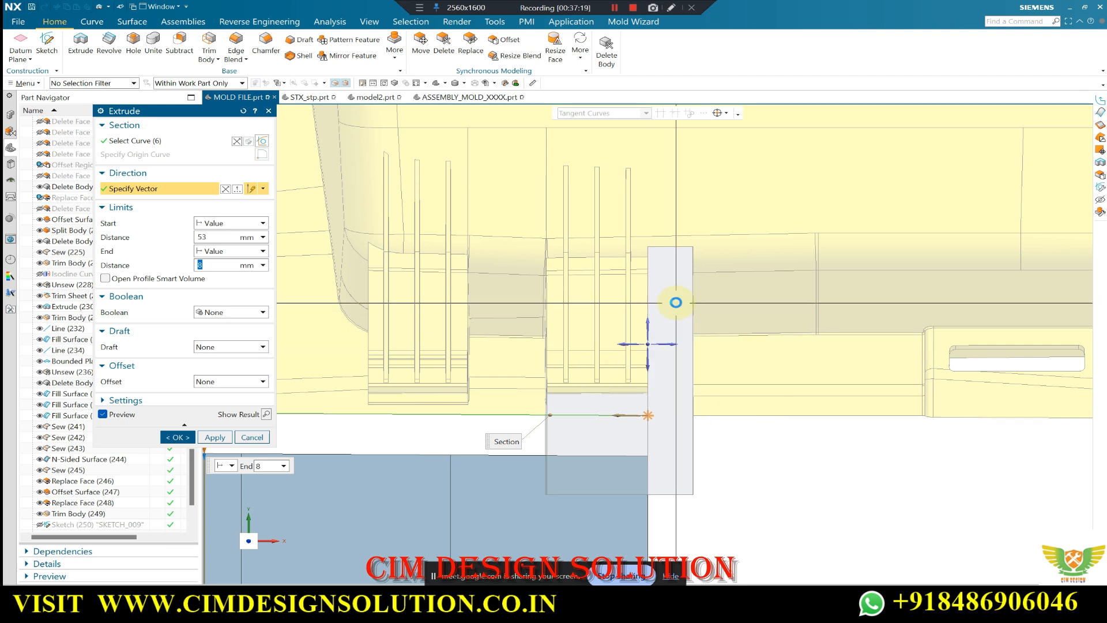
middle_click(675, 302)
scroll(613, 307, down, 2)
middle_drag(620, 309, 629, 318)
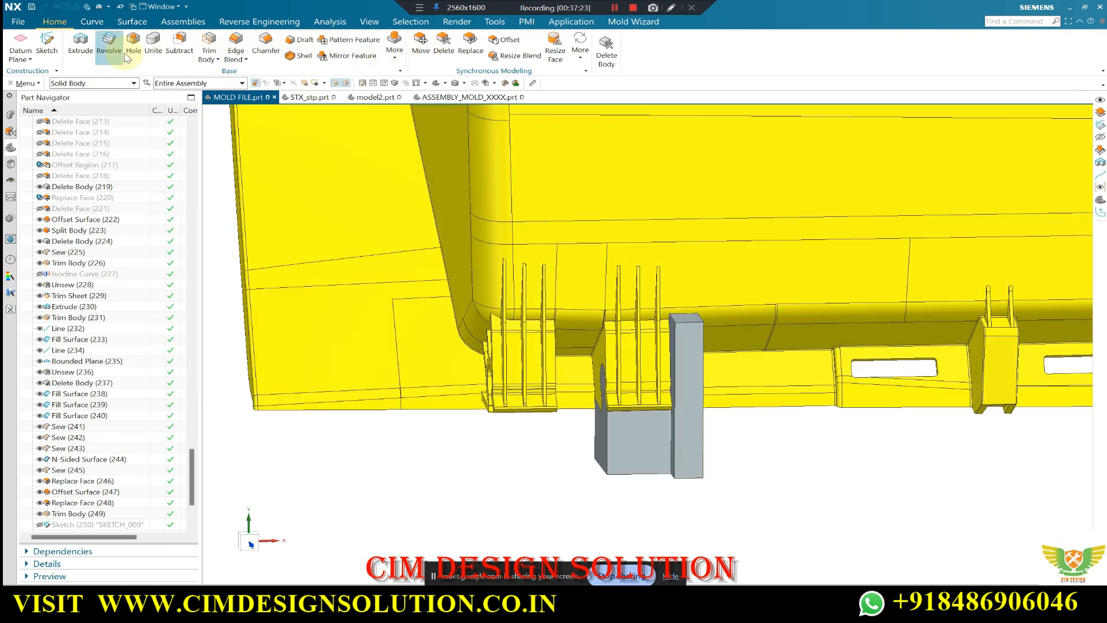
Trim off the lower end of the slider body with a new horizontal plane through its side edge.
click(614, 446)
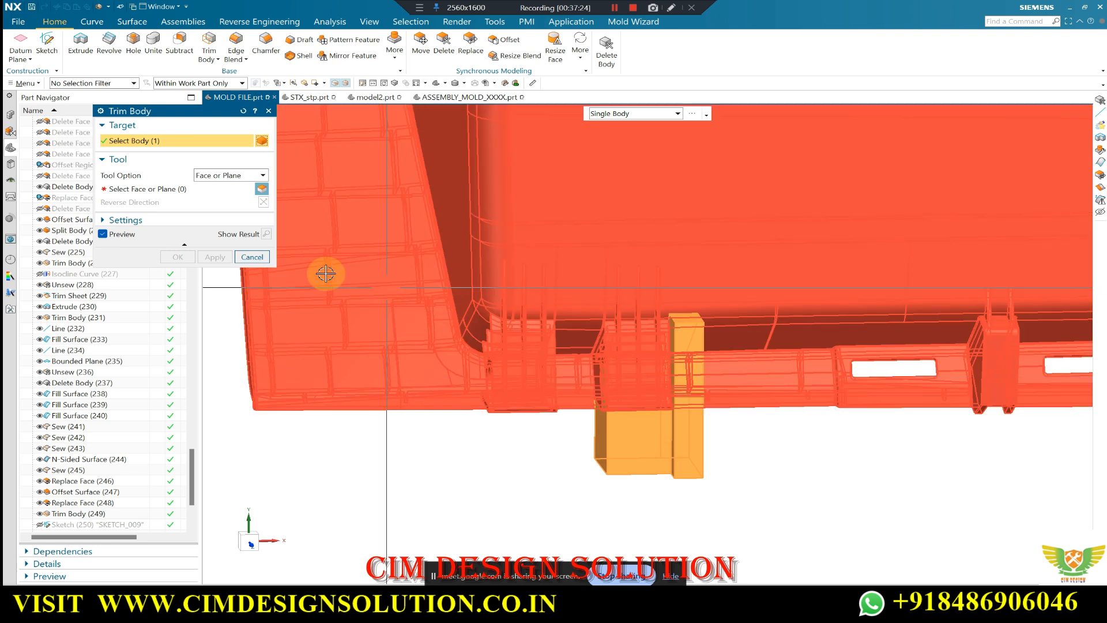
click(203, 188)
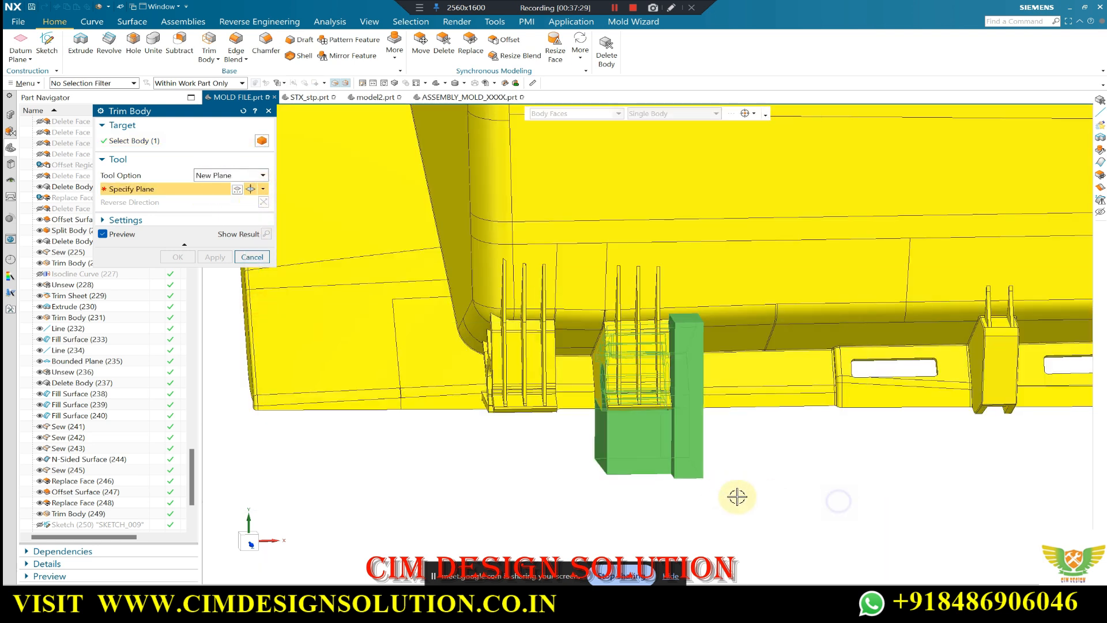
scroll(738, 496, up, 5)
click(753, 112)
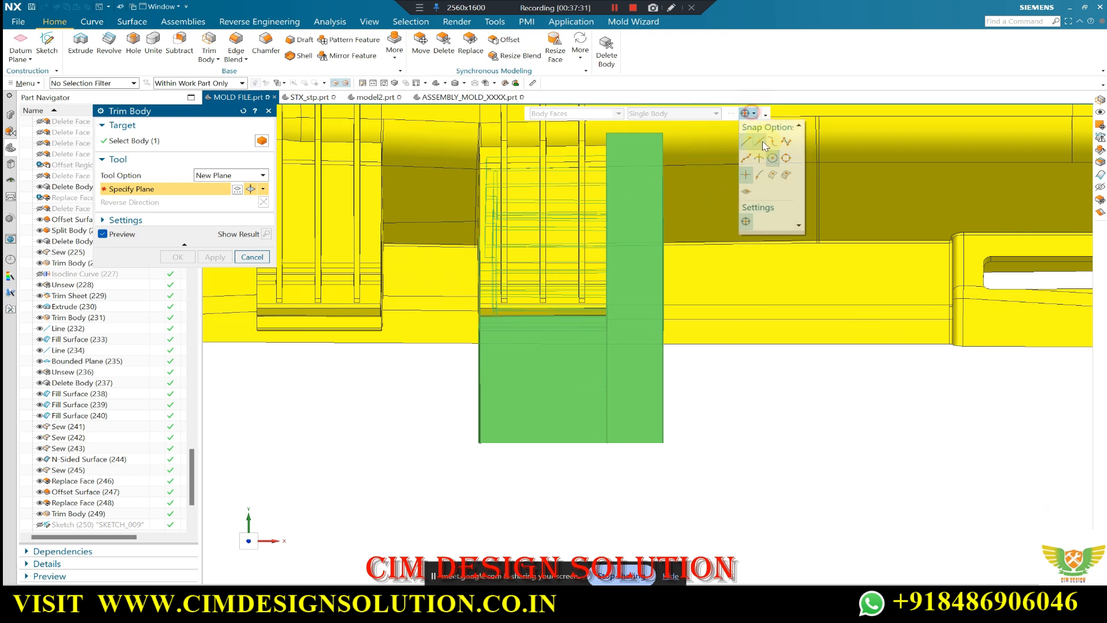
click(661, 396)
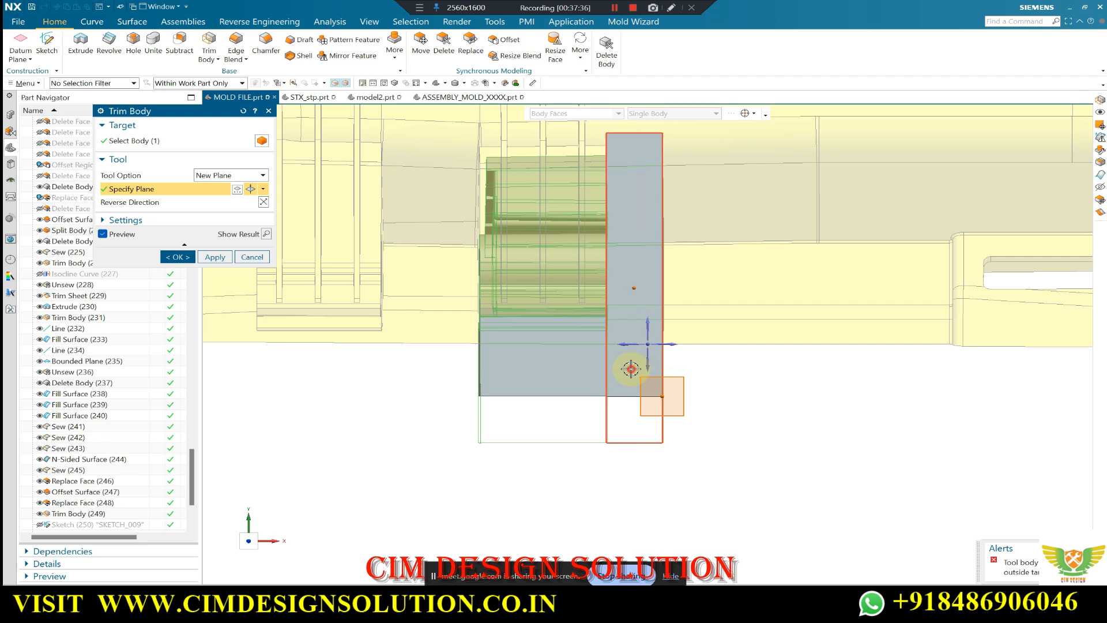
click(631, 369)
middle_click(555, 368)
Hide the two leftover construction lines below the slider's trimmed lower end.
scroll(570, 341, down, 2)
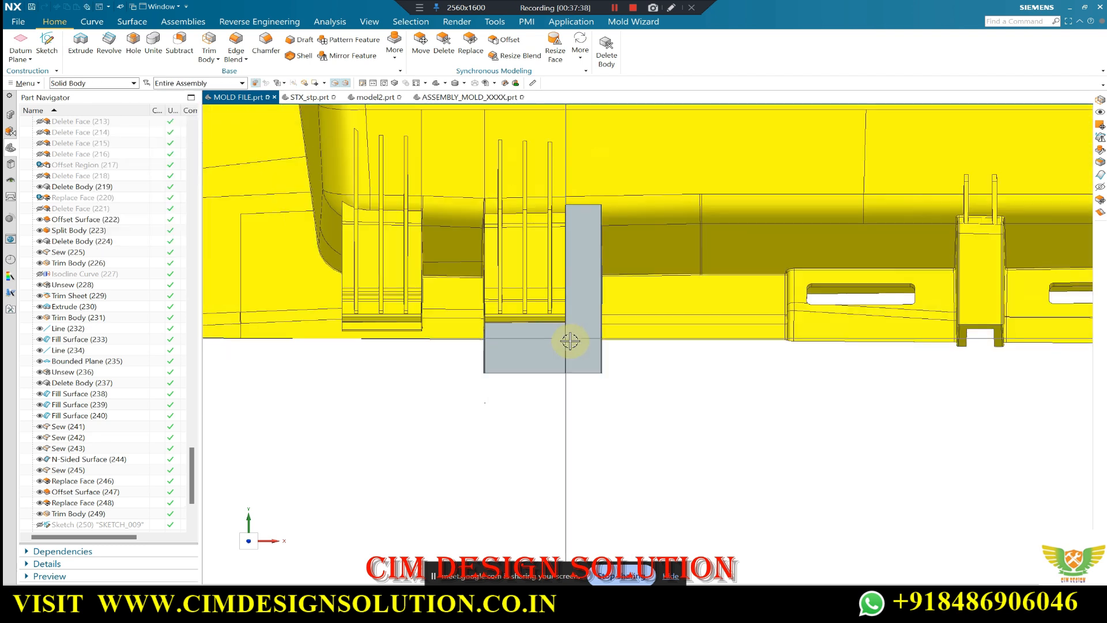
middle_drag(577, 367, 583, 341)
scroll(579, 306, up, 2)
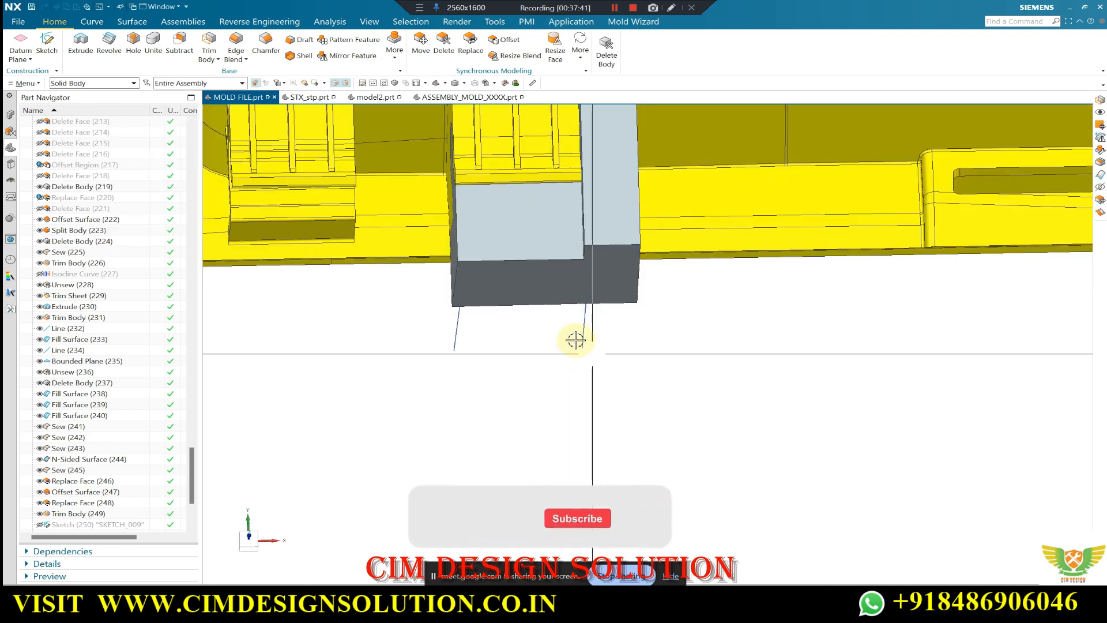
key(ctrl+b)
click(583, 330)
click(460, 323)
middle_click(450, 323)
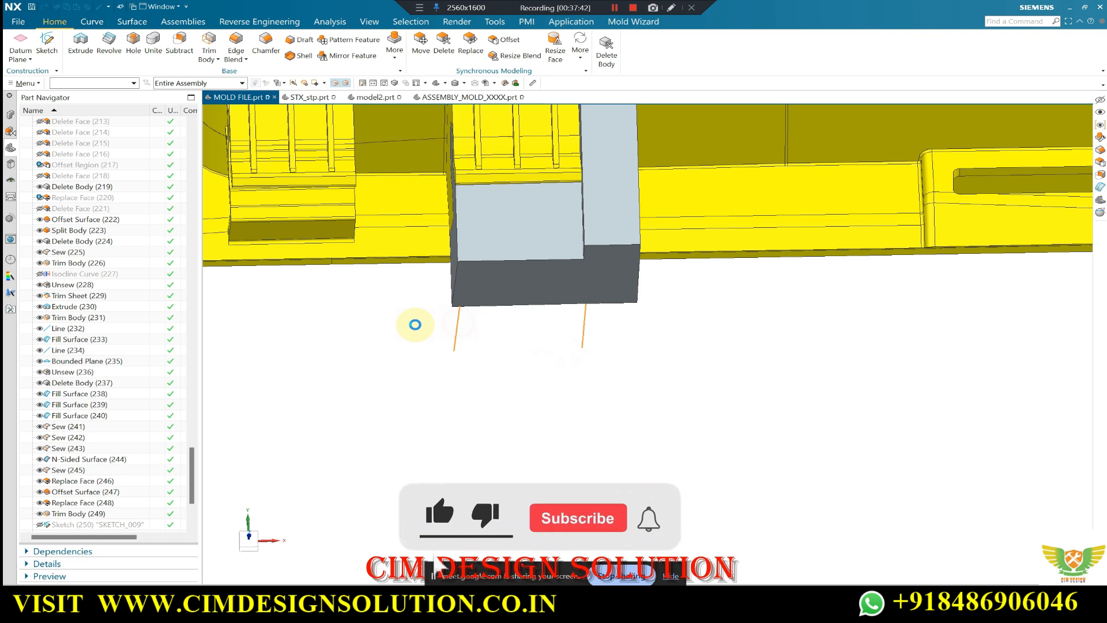
middle_click(282, 231)
Draft the slider arm's upper and outer side faces by 18°, using their front edges as stationary edges.
scroll(538, 379, down, 3)
mouse_move(539, 378)
middle_down()
mouse_move(508, 474)
mouse_move(490, 388)
mouse_move(564, 244)
mouse_move(544, 255)
mouse_move(632, 265)
mouse_move(625, 229)
mouse_move(622, 361)
mouse_move(585, 176)
mouse_move(500, 239)
mouse_move(505, 208)
middle_up()
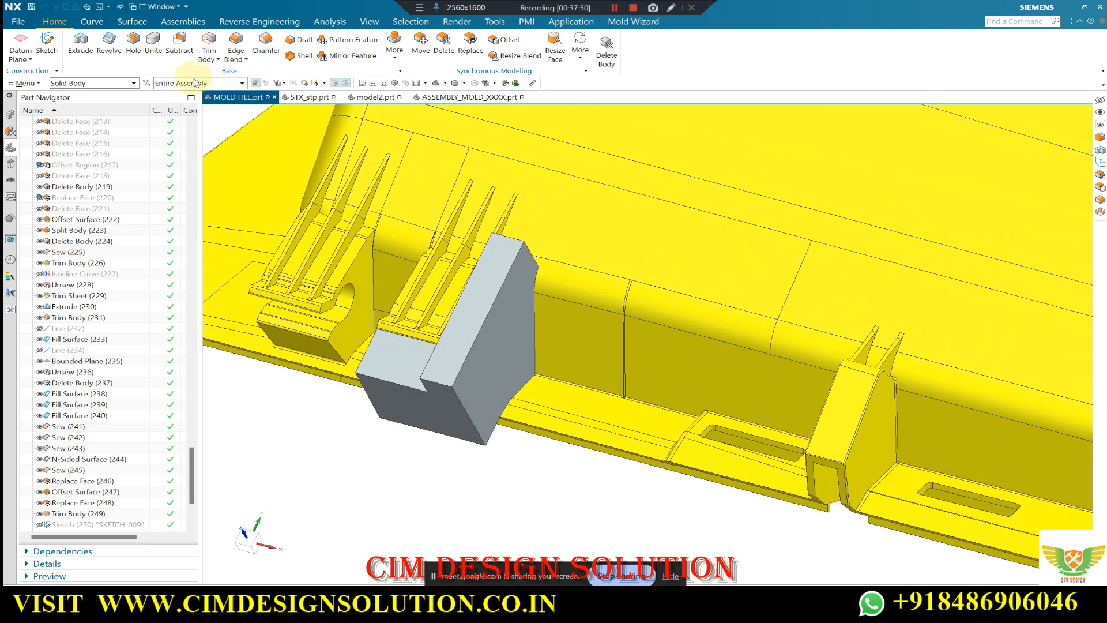
click(645, 331)
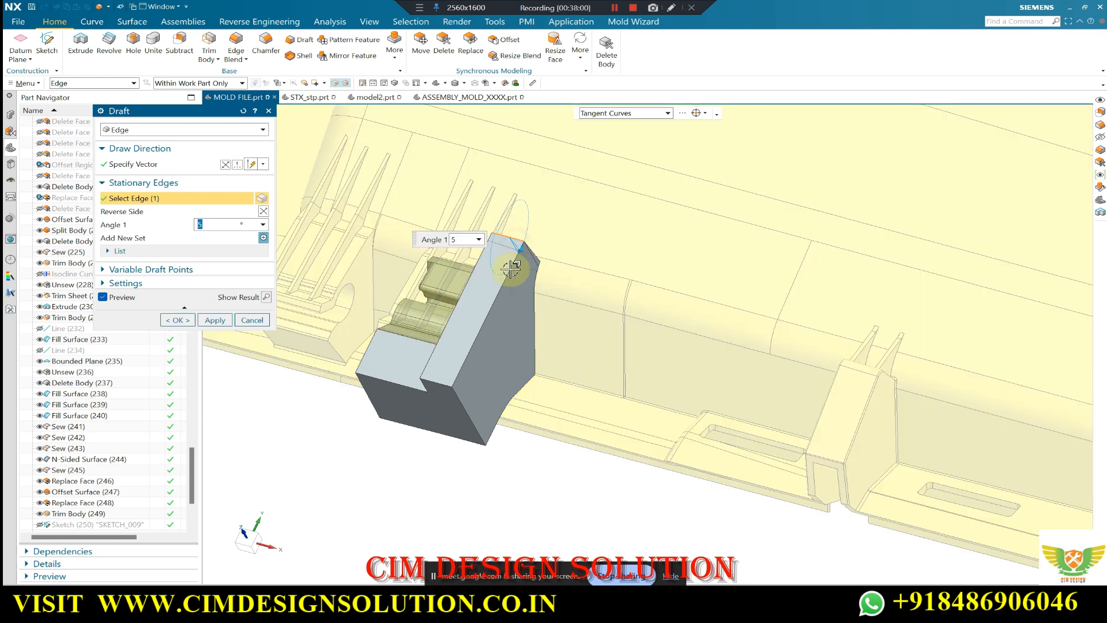
click(487, 328)
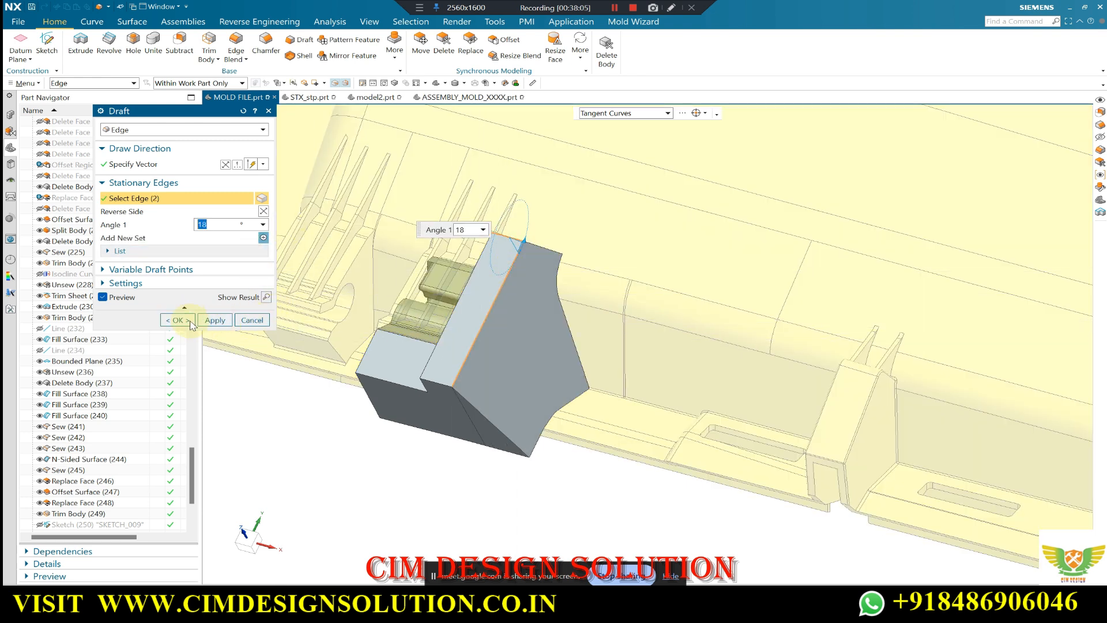
click(179, 320)
Offset the slider arm's upper end face by -3 mm with Offset Region.
scroll(478, 267, down, 4)
middle_drag(536, 282, 584, 332)
key(F8)
scroll(617, 390, up, 3)
scroll(618, 390, up, 3)
scroll(571, 318, down, 4)
middle_drag(504, 339, 523, 331)
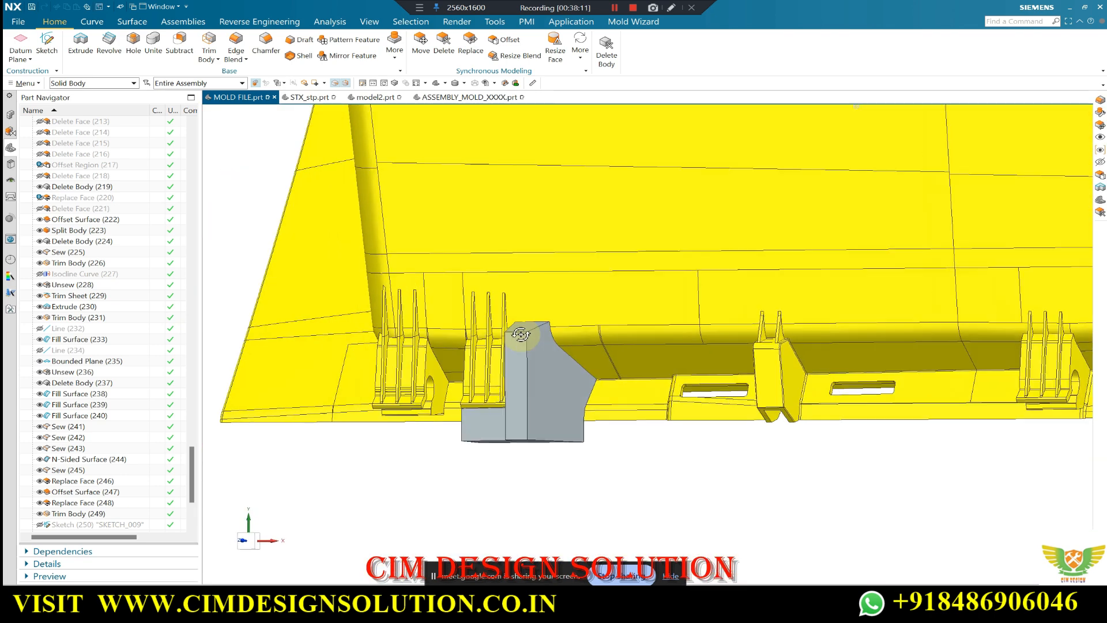
key(F8)
key(F8)
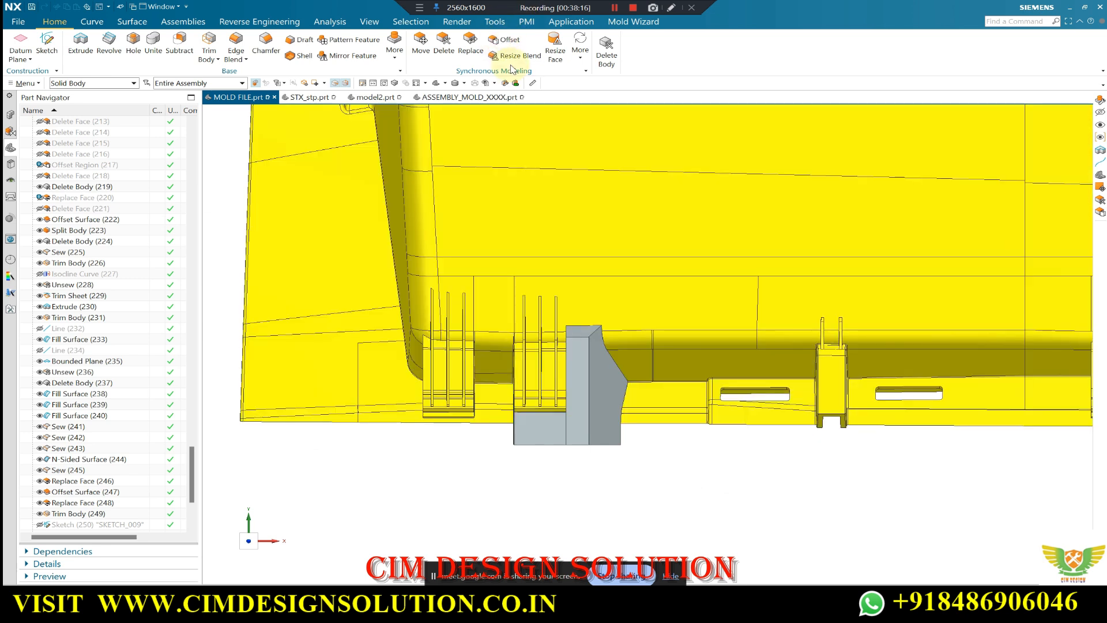
click(509, 43)
click(603, 352)
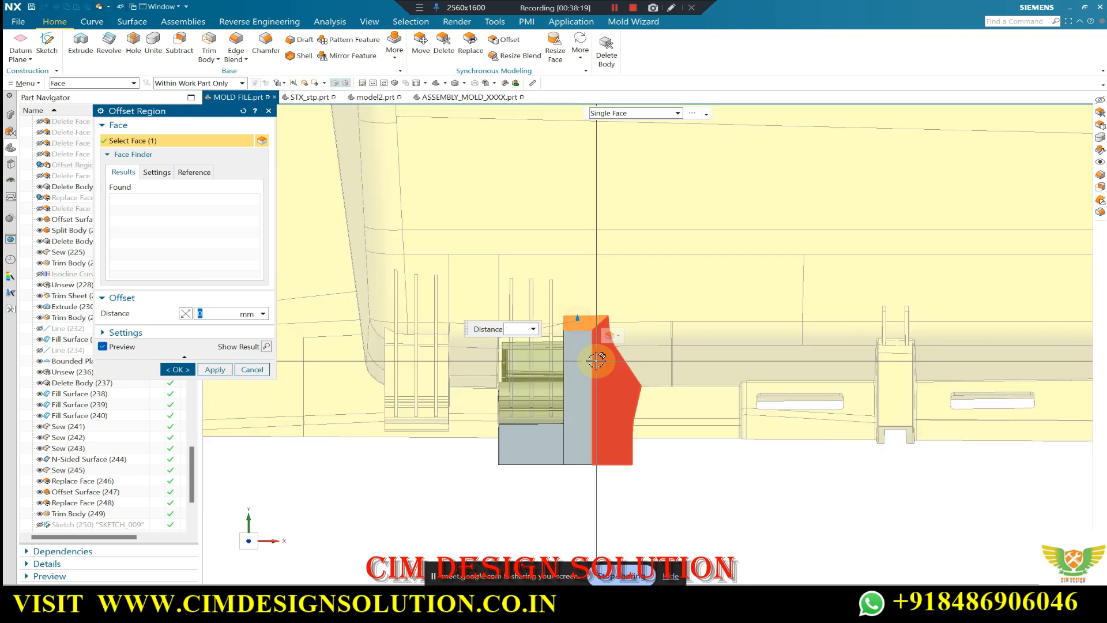
text(-2)
key(Return)
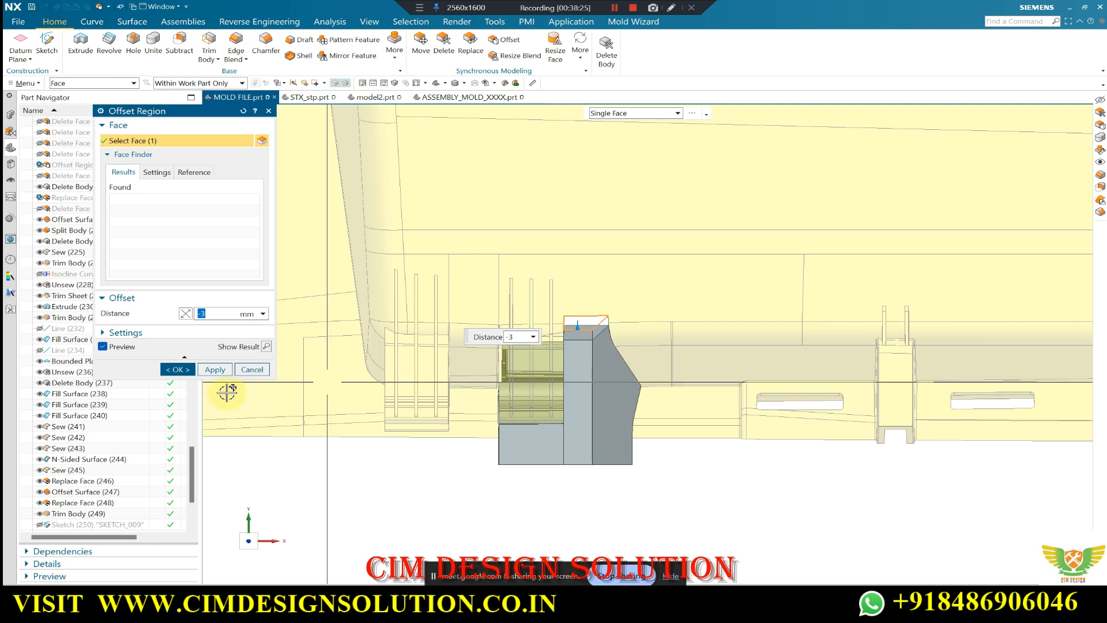
click(177, 369)
Round the slider arm's upper outer corner edge with a circular Edge Blend.
scroll(591, 341, up, 3)
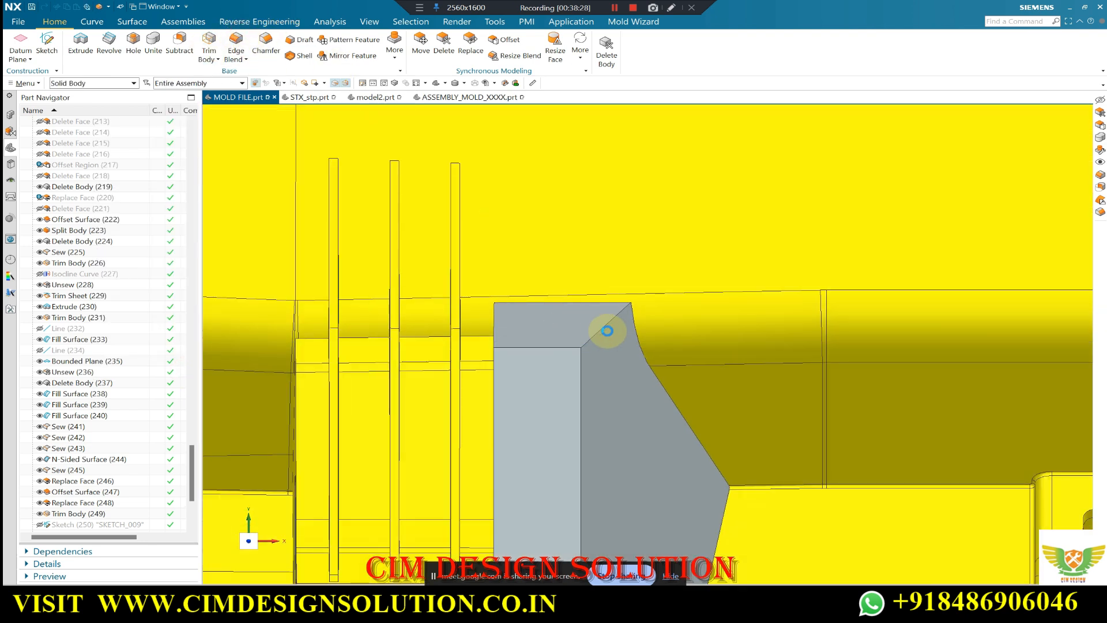
click(607, 330)
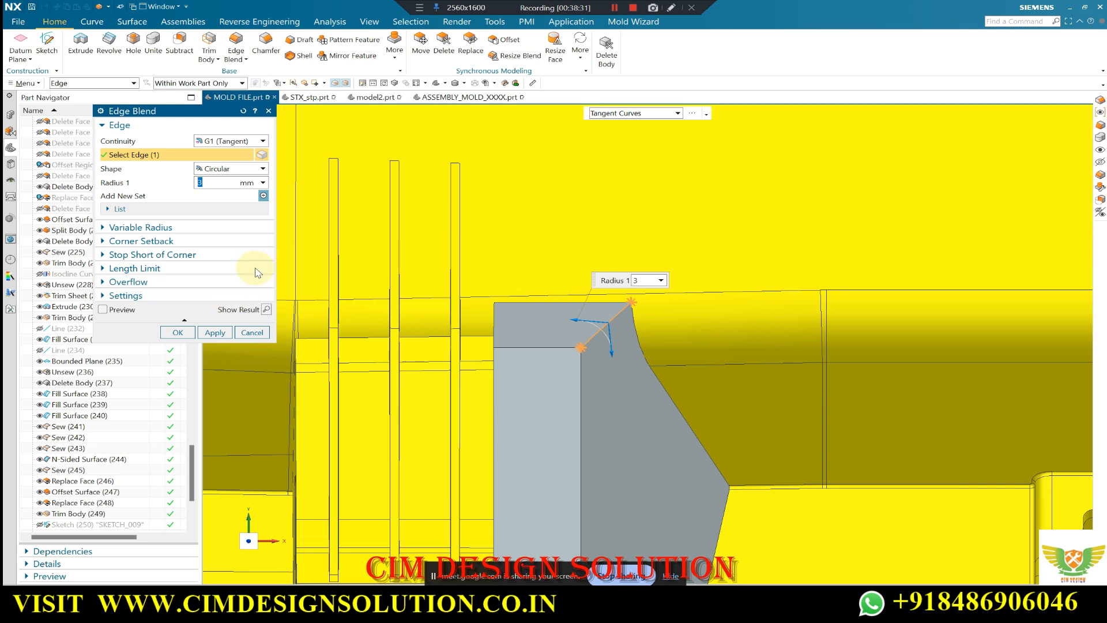
middle_click(349, 299)
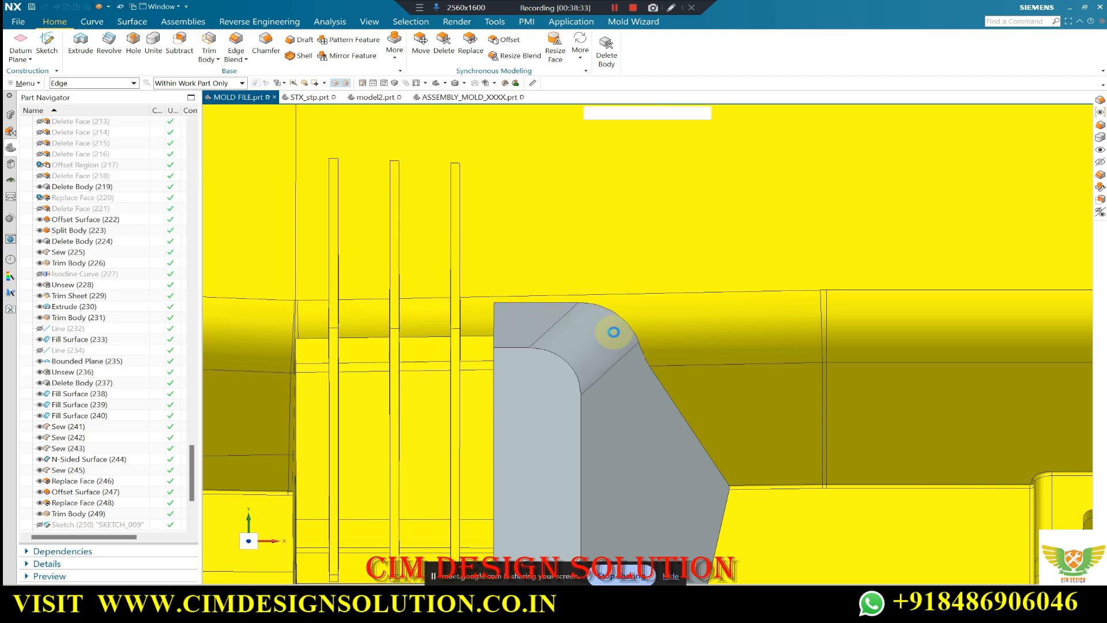
Edit the existing draft on the slider arm to use a smaller angle.
scroll(597, 304, down, 6)
middle_drag(647, 390, 639, 333)
scroll(637, 367, down, 1)
middle_drag(615, 377, 635, 417)
key(F8)
scroll(623, 347, up, 3)
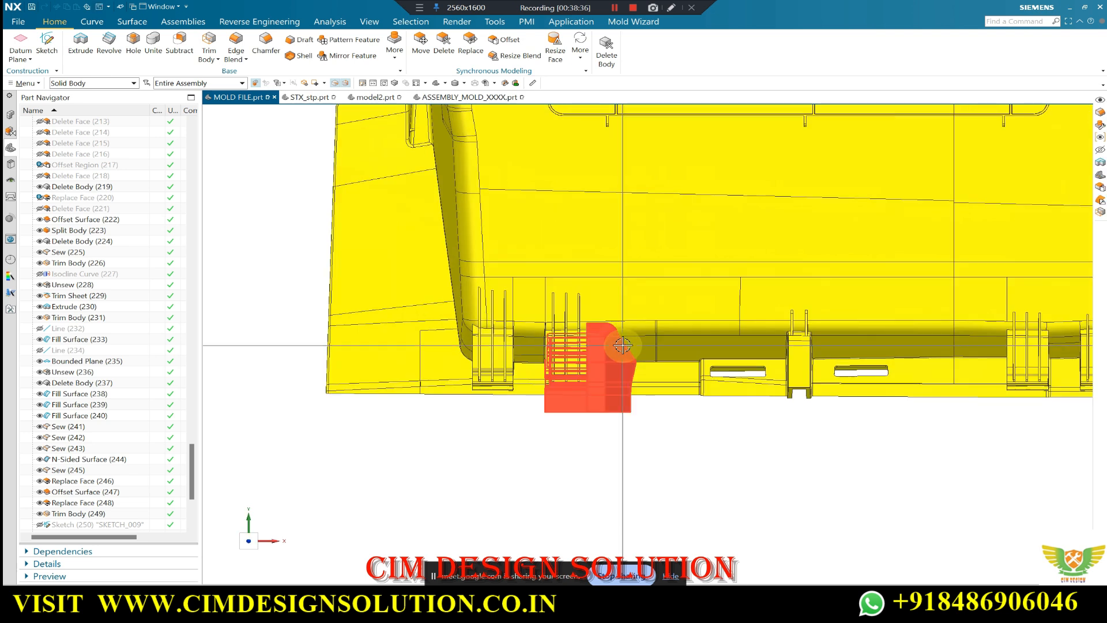
scroll(150, 518, down, 3)
scroll(151, 517, down, 2)
click(69, 502)
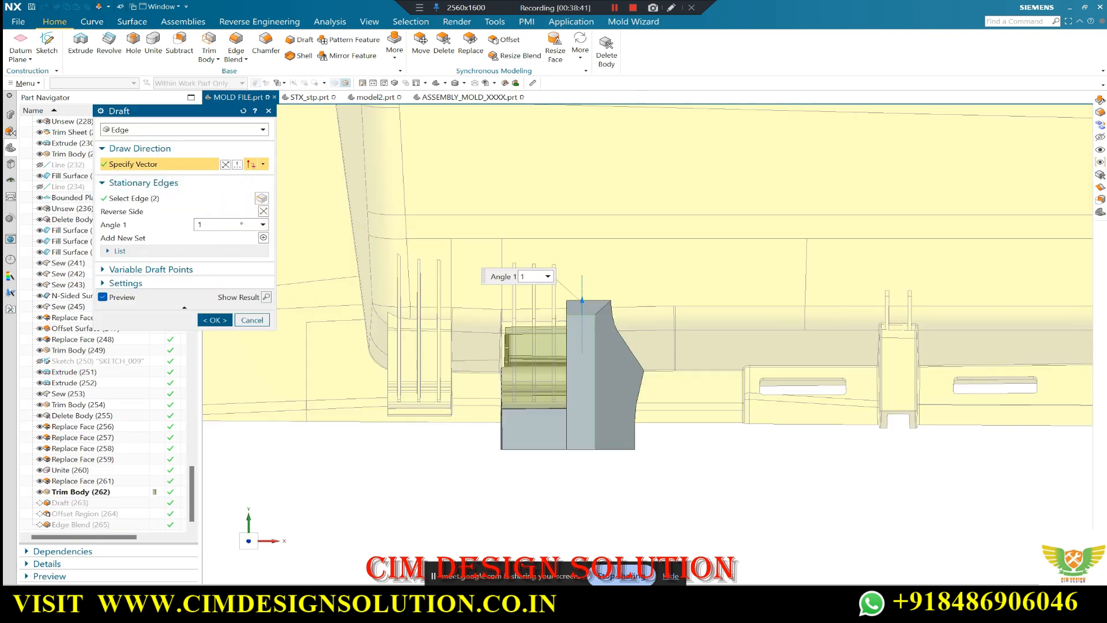
middle_click(245, 237)
Move the original slider body 20 mm along the part's lower edge, away from the rib clip.
scroll(638, 396, up, 5)
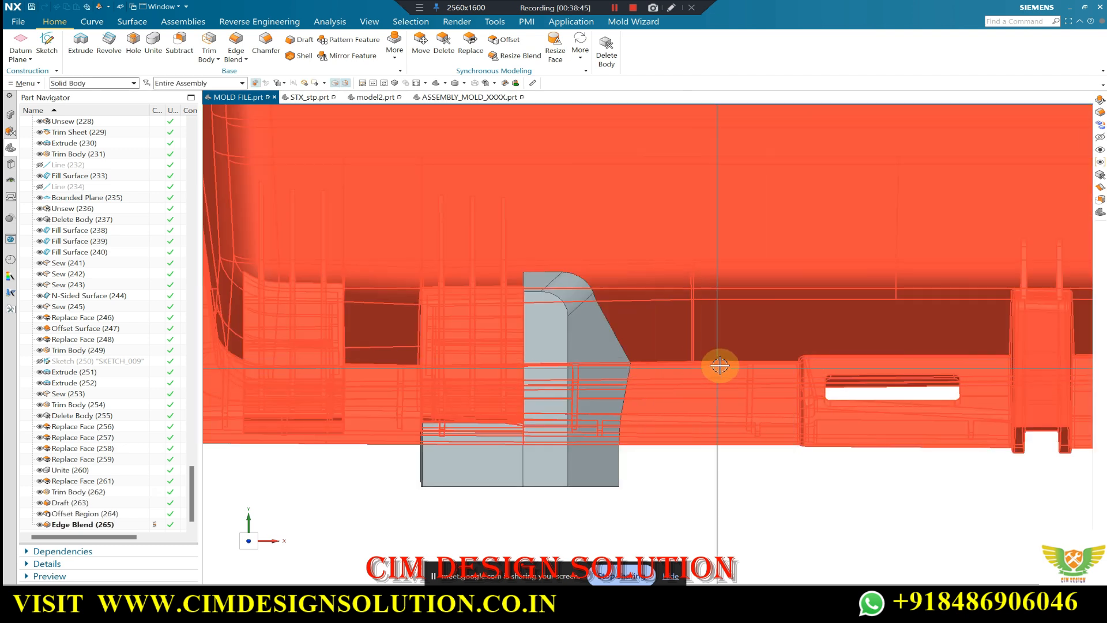
scroll(633, 359, down, 2)
scroll(663, 385, up, 2)
scroll(634, 398, down, 3)
middle_drag(650, 433, 606, 411)
scroll(612, 358, up, 5)
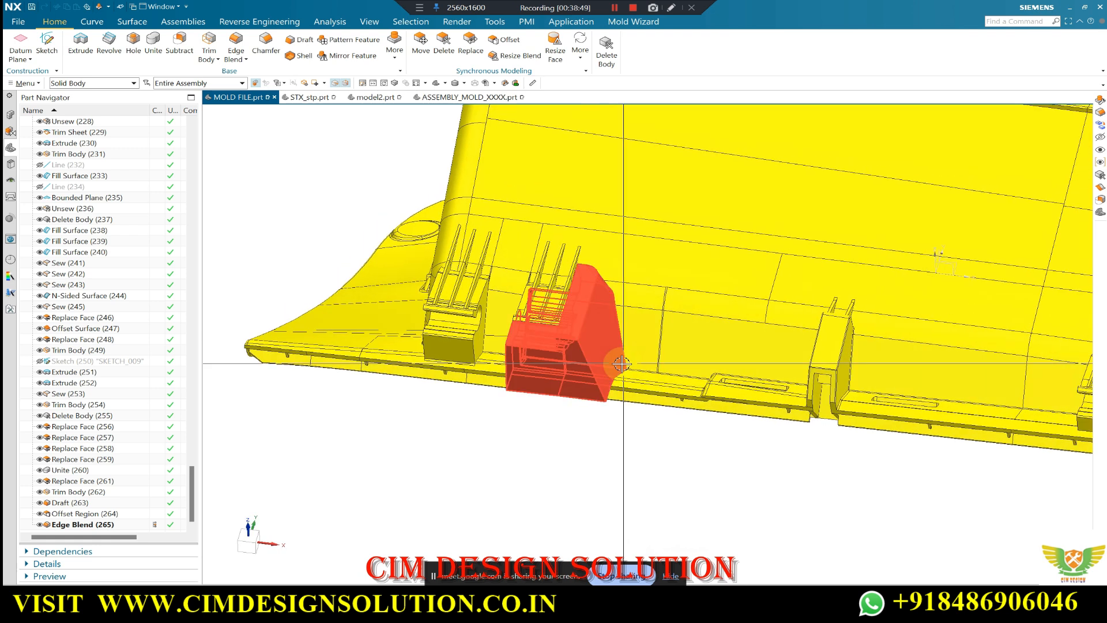
click(584, 312)
key(ctrl+t)
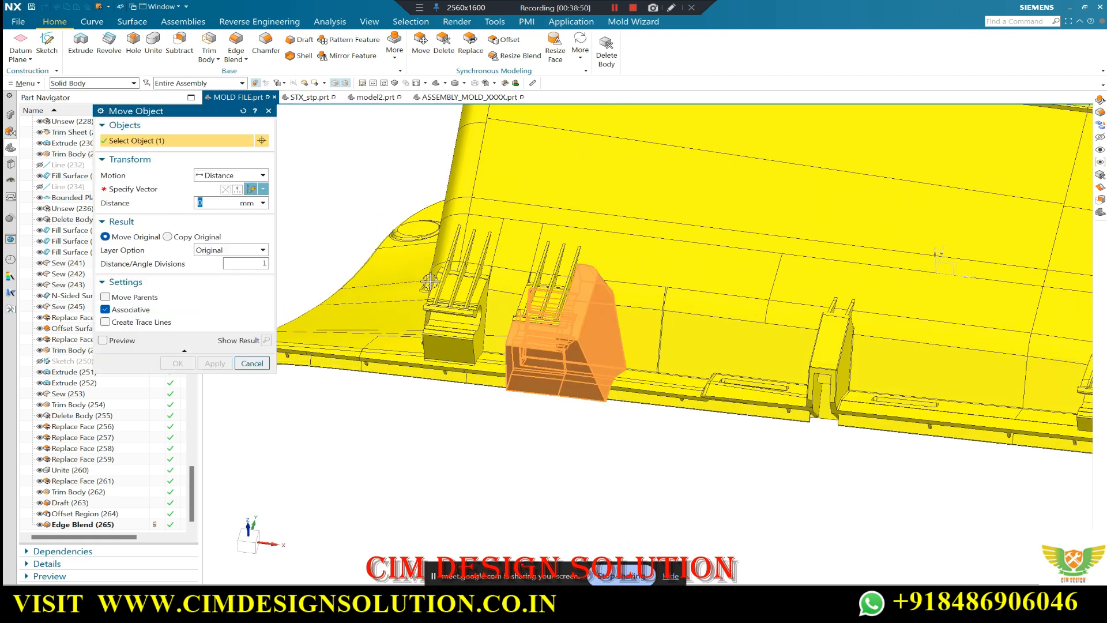
click(671, 349)
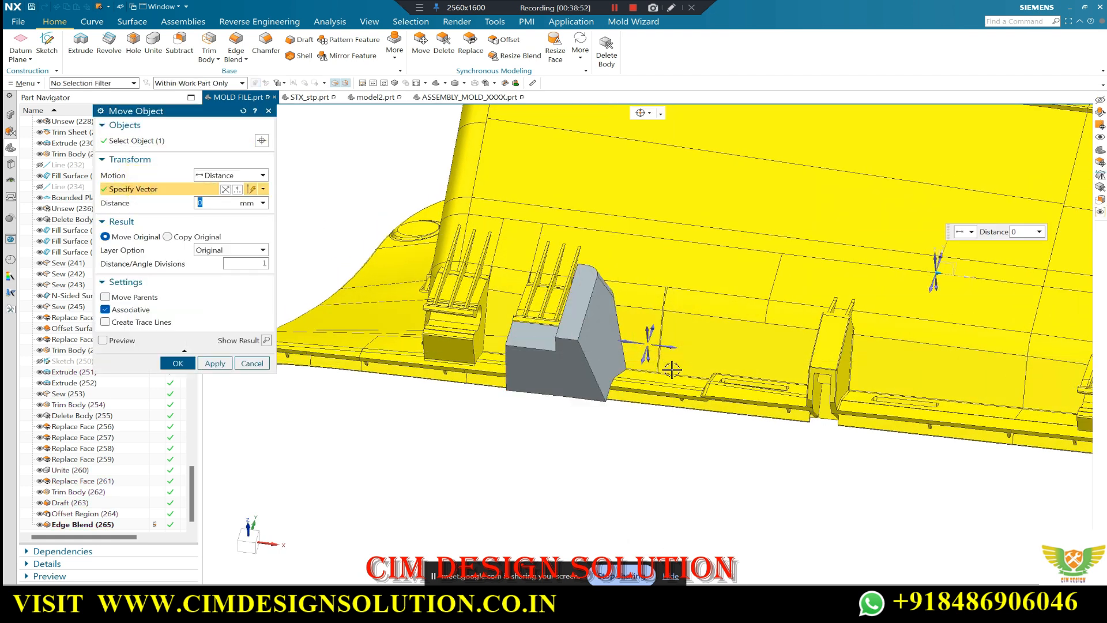
text(20)
key(Return)
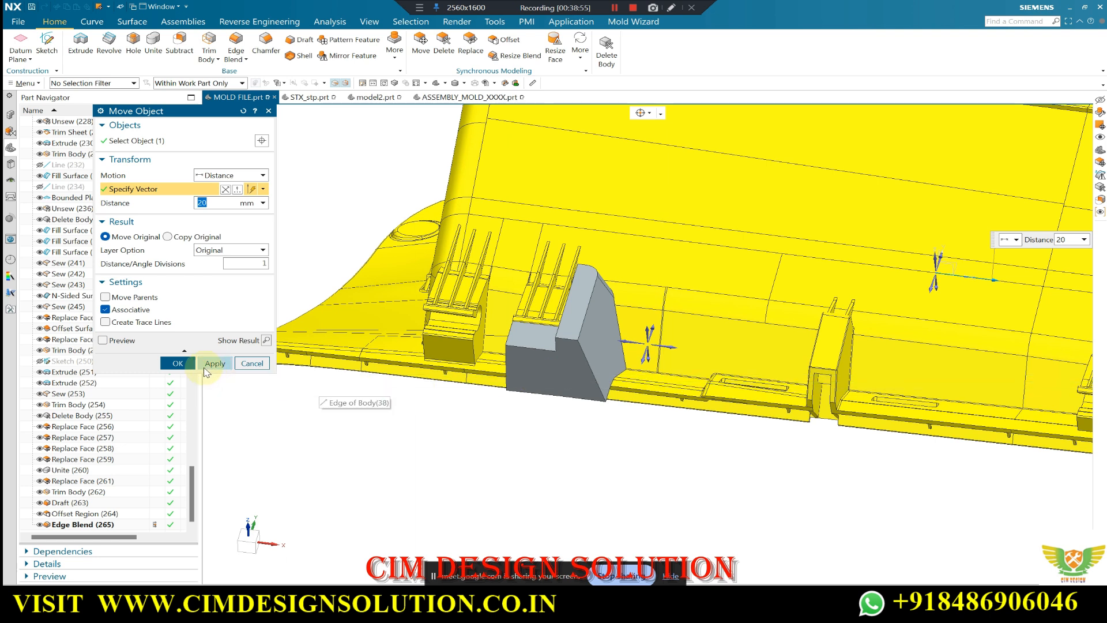
click(177, 363)
Examine the moved slider's shut-off faces and arm from the front and from oblique angles.
middle_drag(600, 415, 594, 503)
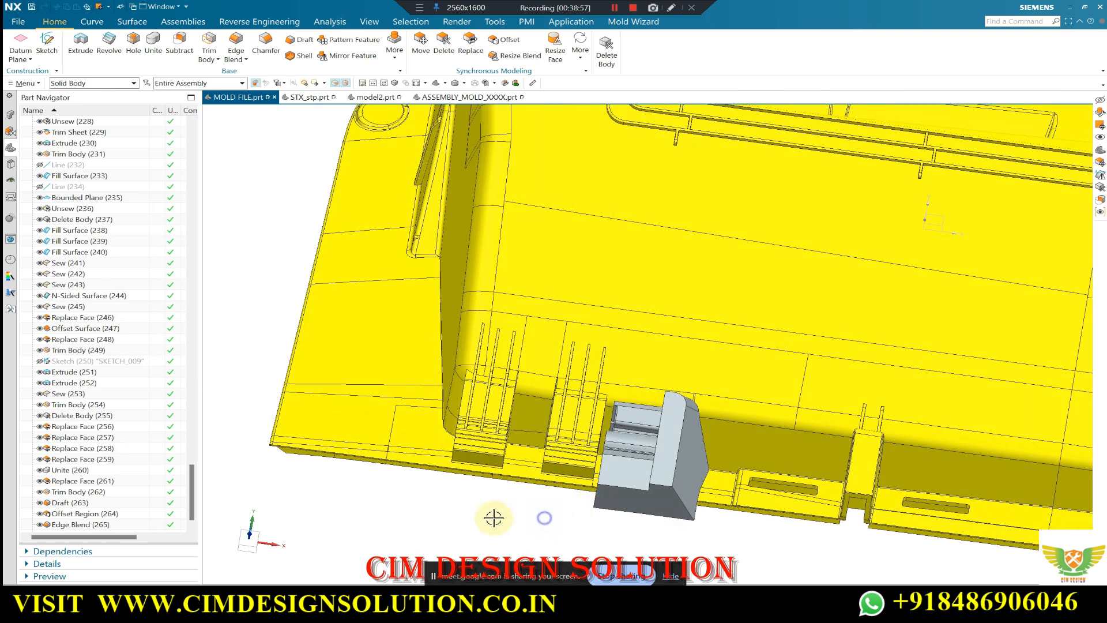
click(250, 538)
scroll(598, 316, down, 4)
scroll(663, 479, up, 3)
scroll(668, 477, up, 3)
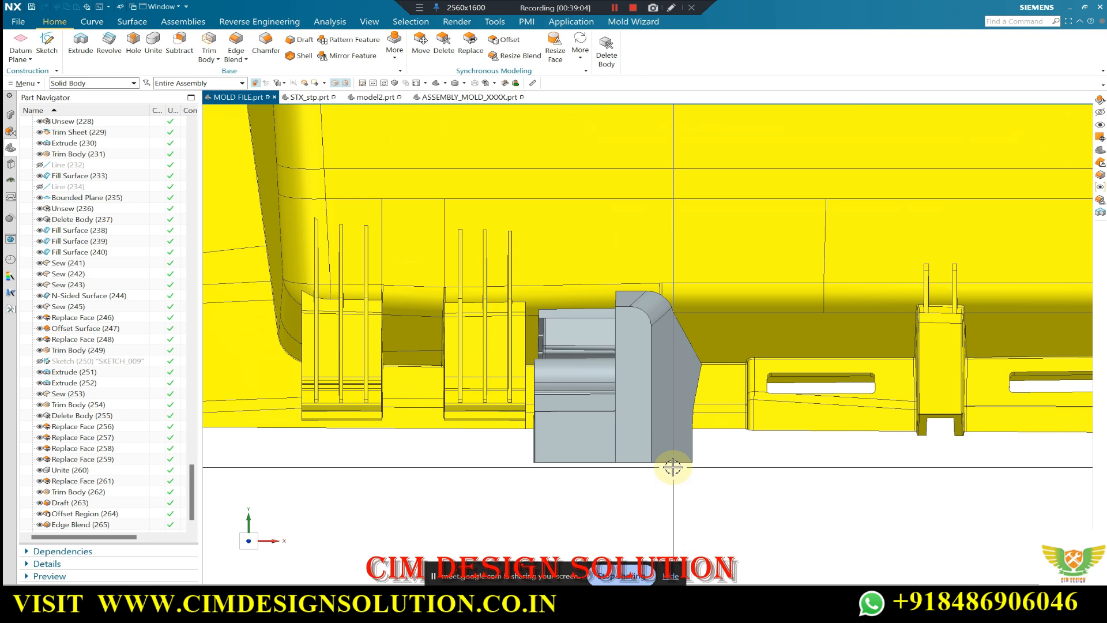
middle_drag(635, 477, 566, 386)
scroll(568, 385, up, 1)
middle_drag(484, 283, 590, 423)
scroll(591, 423, up, 1)
scroll(554, 323, down, 3)
scroll(581, 403, up, 3)
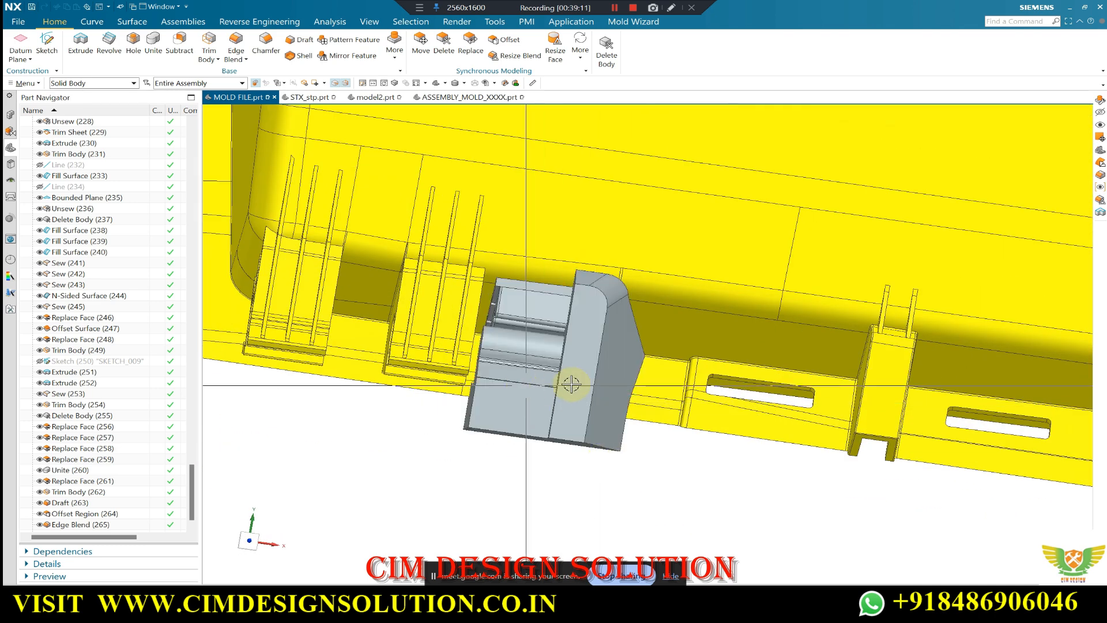
scroll(496, 309, down, 1)
middle_drag(507, 312, 729, 420)
scroll(450, 309, up, 3)
scroll(425, 307, down, 2)
scroll(548, 314, up, 4)
scroll(540, 315, down, 5)
middle_drag(541, 315, 481, 277)
scroll(465, 233, up, 3)
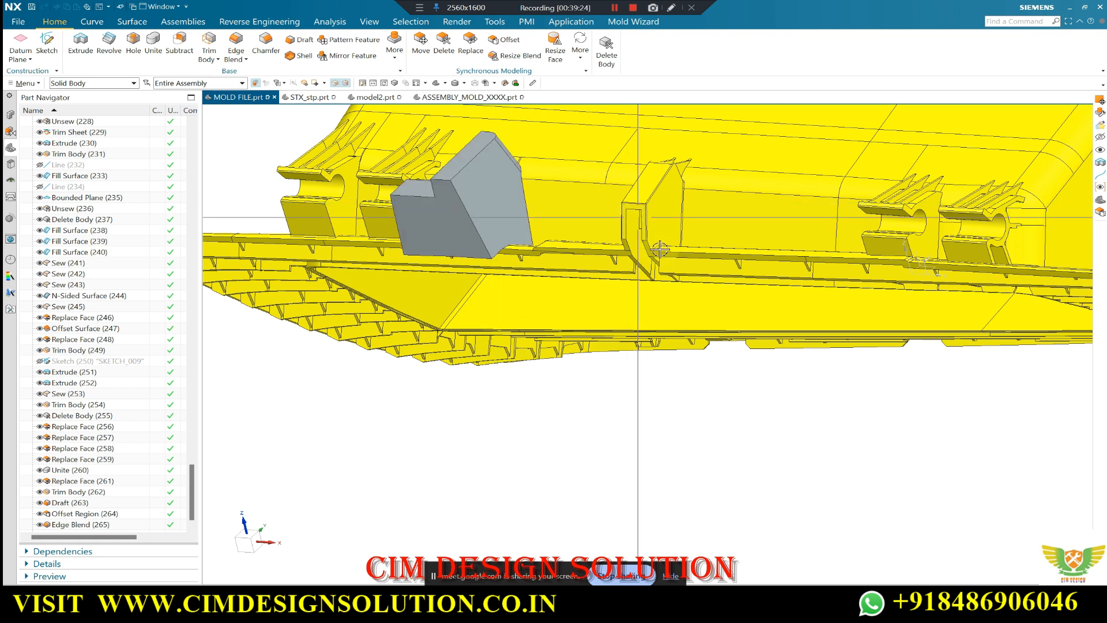
Examine the slider's lower face and drafted arm up close beside the neighbouring clips.
middle_drag(660, 249, 620, 291)
scroll(620, 291, down, 2)
scroll(558, 266, up, 2)
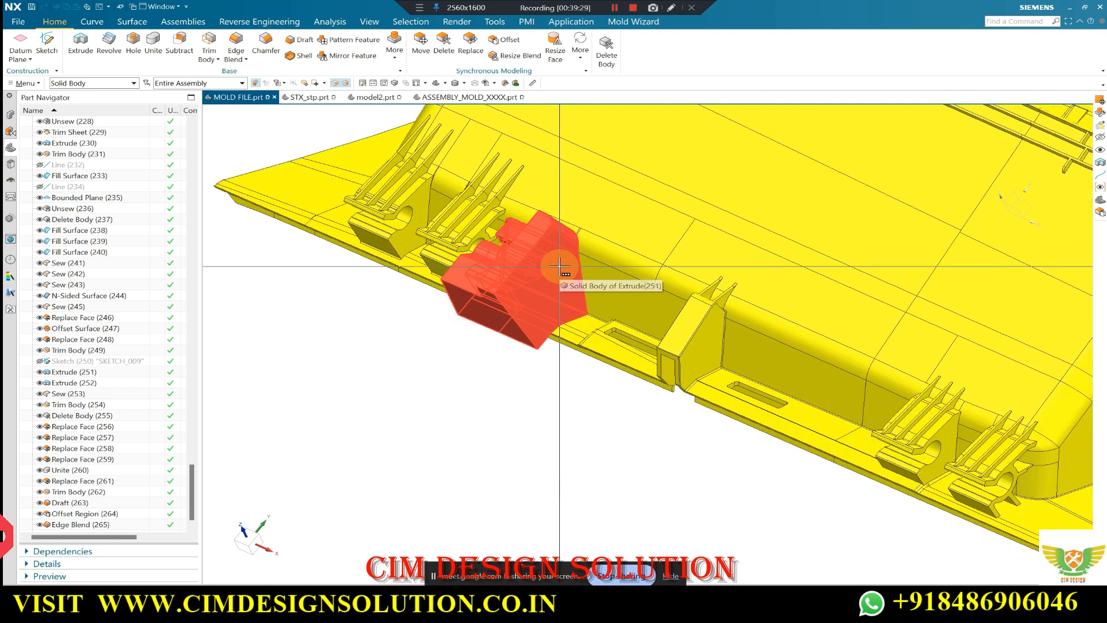
scroll(558, 254, down, 1)
scroll(435, 321, up, 2)
scroll(598, 237, down, 2)
scroll(467, 335, up, 3)
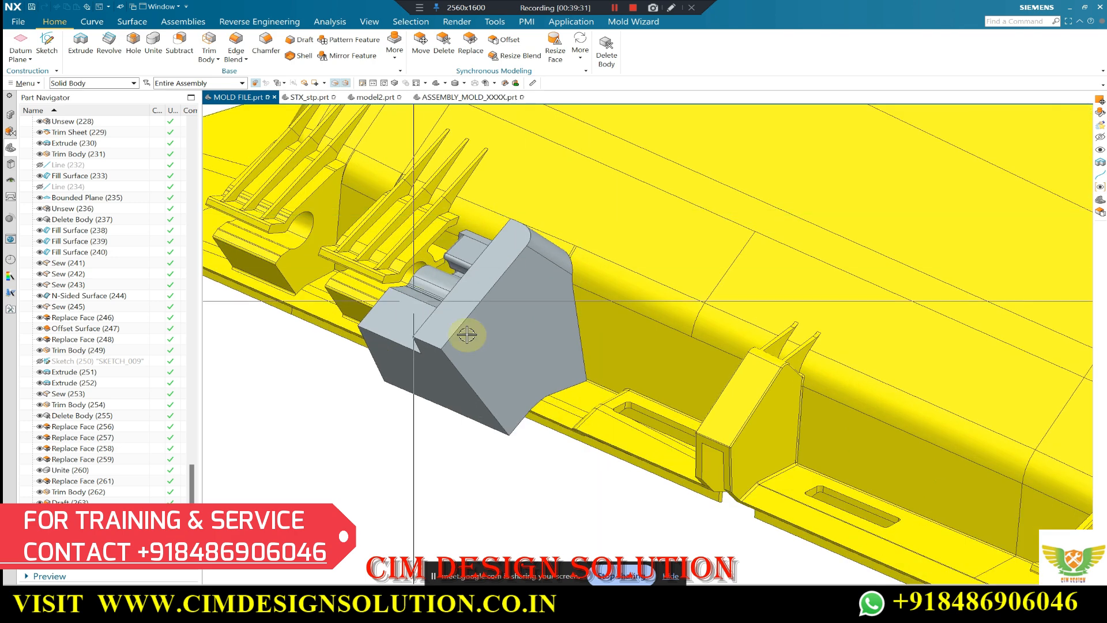
scroll(490, 288, down, 3)
scroll(524, 315, up, 3)
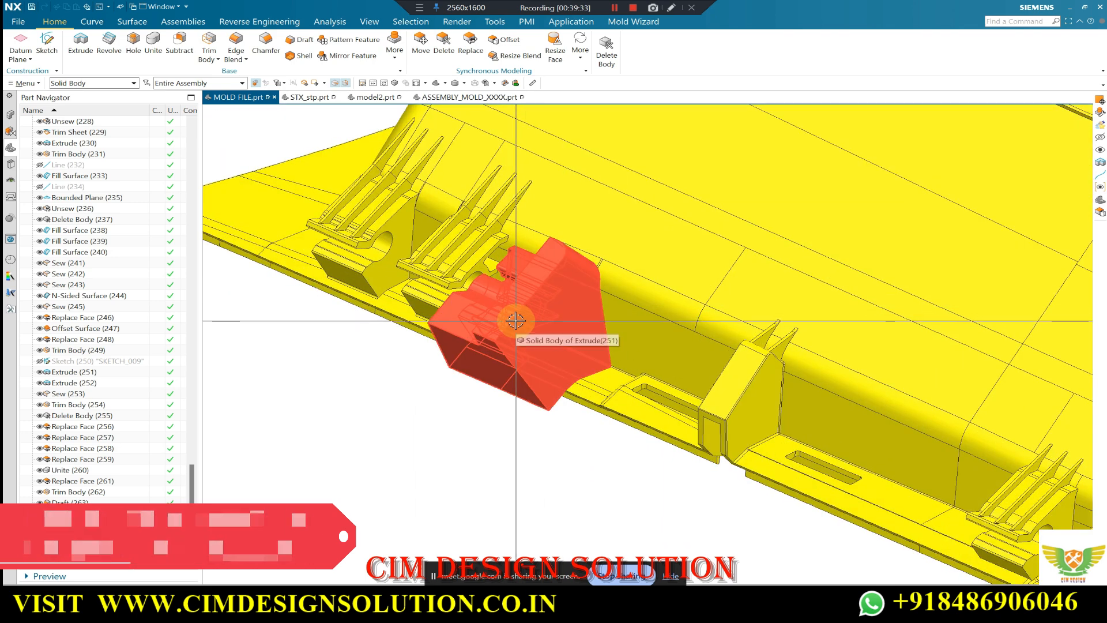
mouse_move(515, 321)
middle_down()
mouse_move(499, 287)
mouse_move(518, 305)
middle_up()
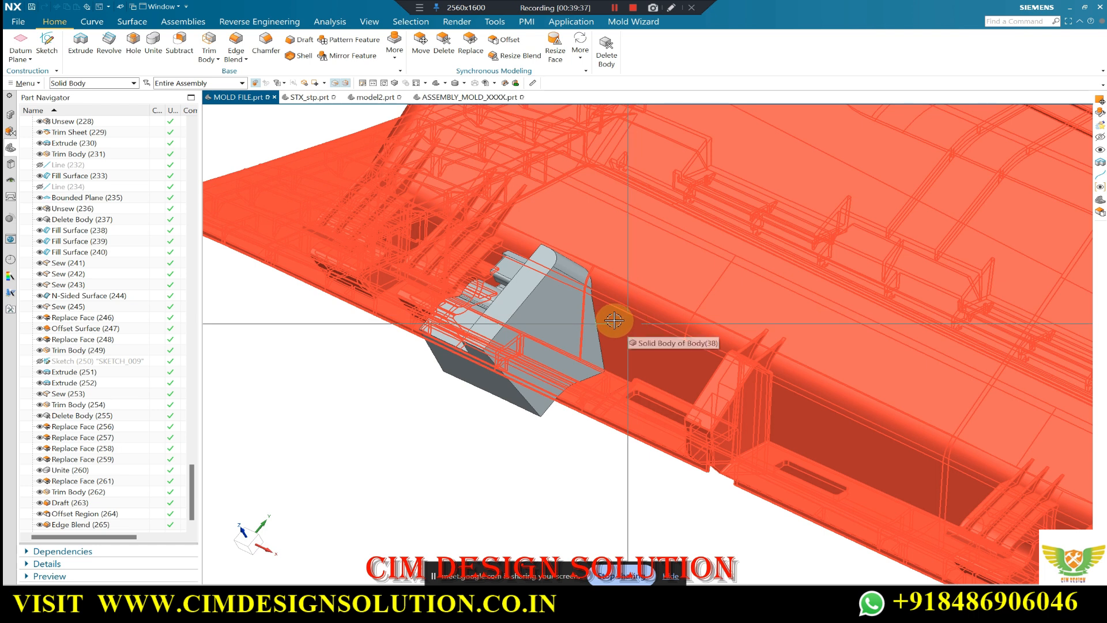
Inspect the slider against the whole part in side view and return to a close oblique view.
scroll(615, 318, down, 3)
scroll(551, 296, down, 3)
middle_drag(641, 288, 569, 326)
key(F8)
click(641, 236)
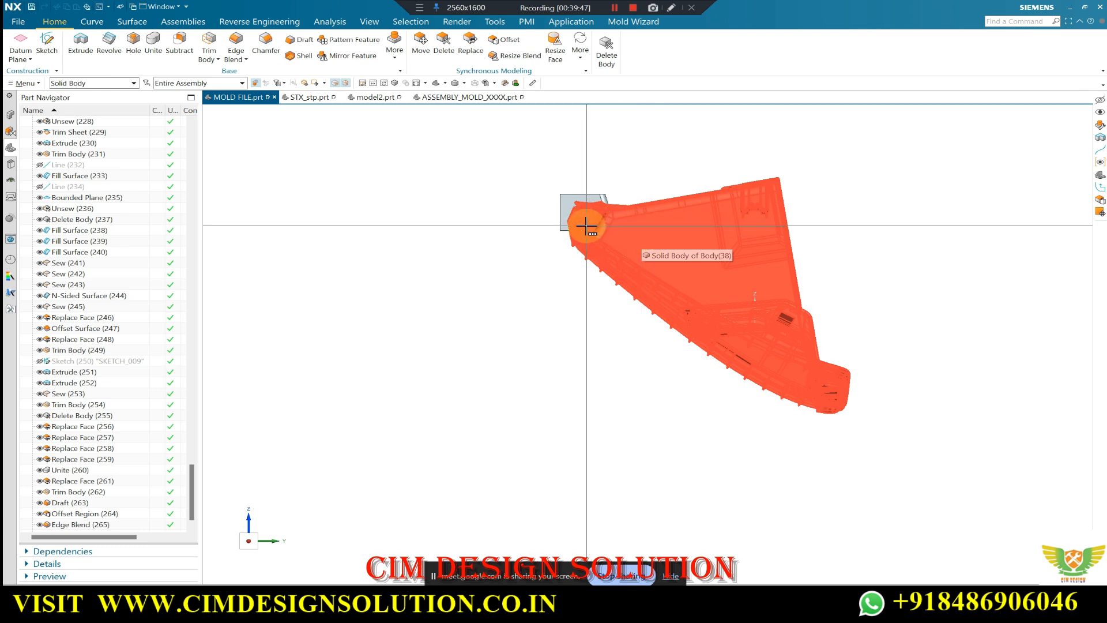
middle_drag(538, 254, 529, 363)
scroll(569, 266, up, 5)
scroll(569, 266, up, 1)
scroll(529, 364, down, 1)
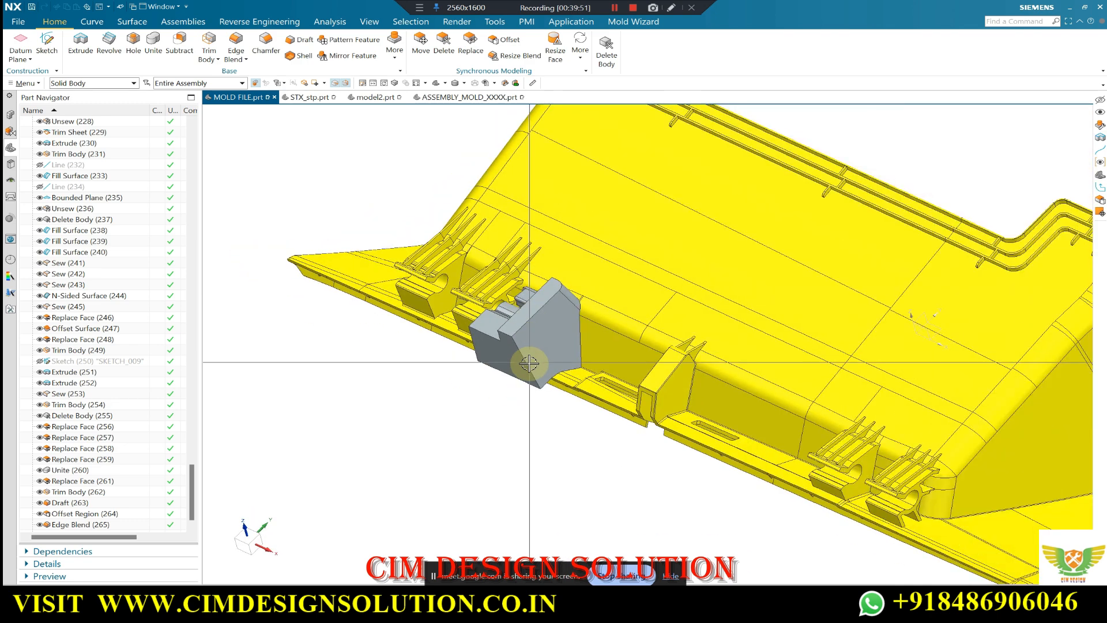
scroll(521, 346, up, 3)
scroll(497, 304, down, 1)
middle_drag(496, 304, 508, 310)
scroll(509, 309, up, 1)
scroll(600, 364, up, 1)
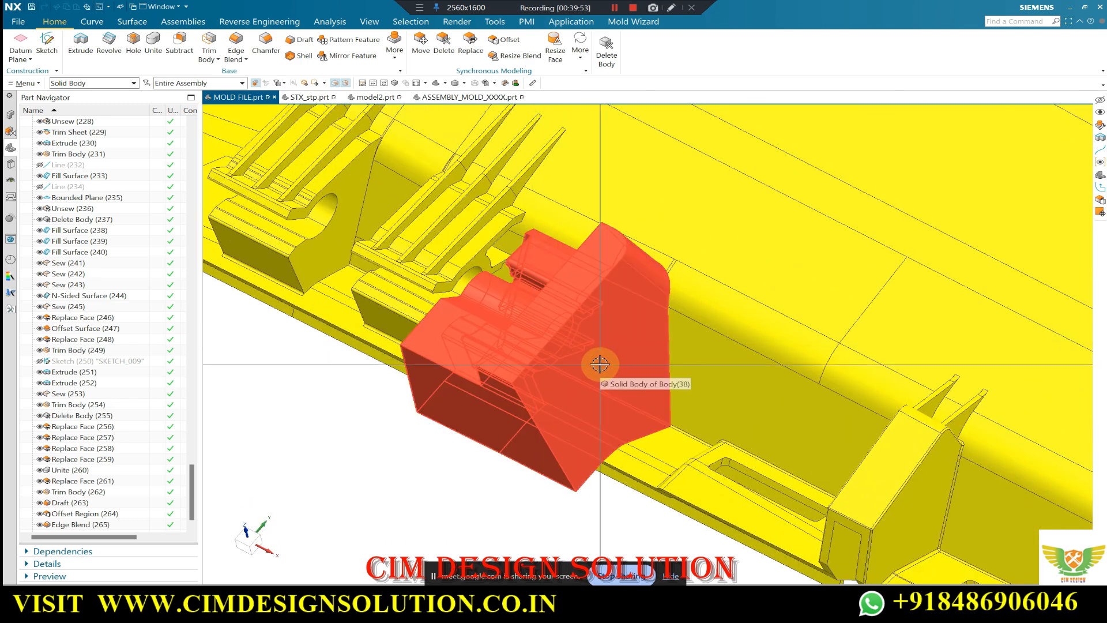
scroll(538, 309, down, 4)
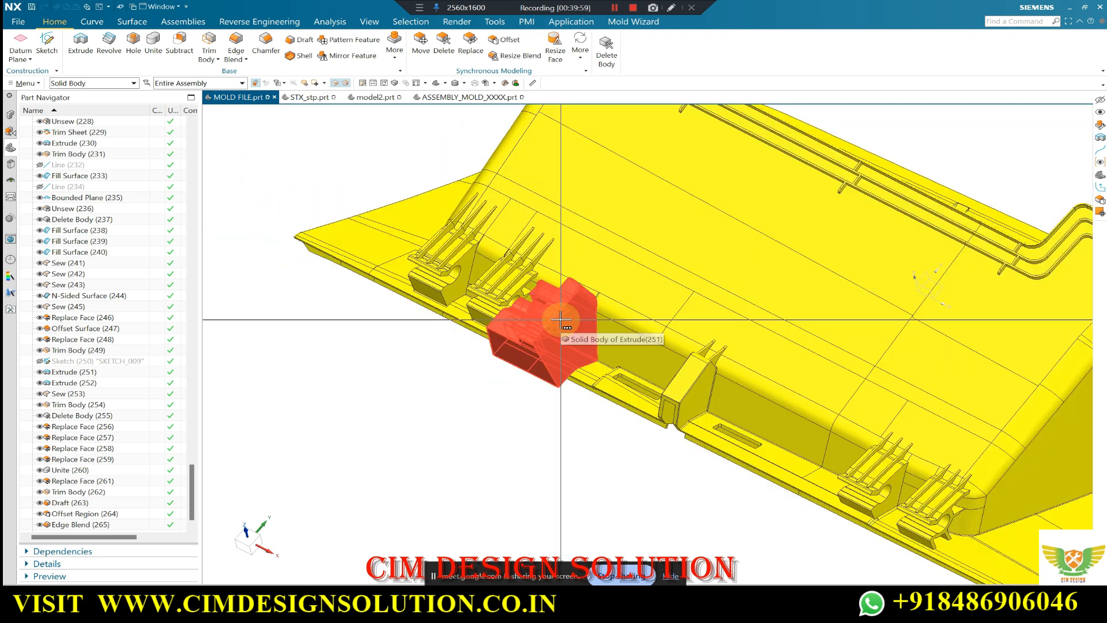
scroll(559, 317, up, 2)
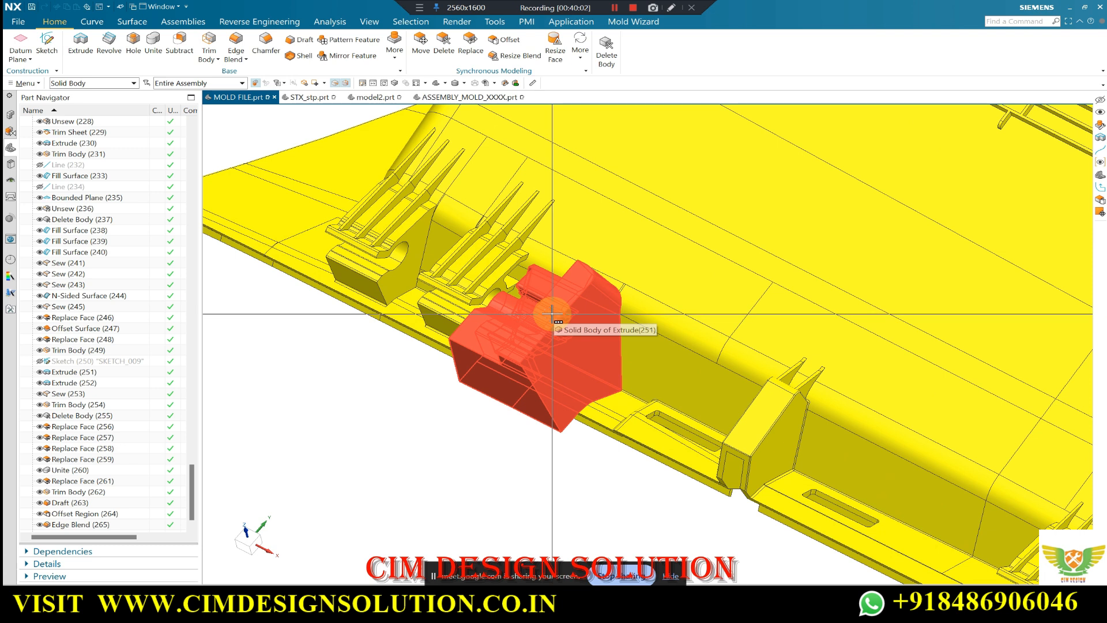
scroll(553, 317, down, 4)
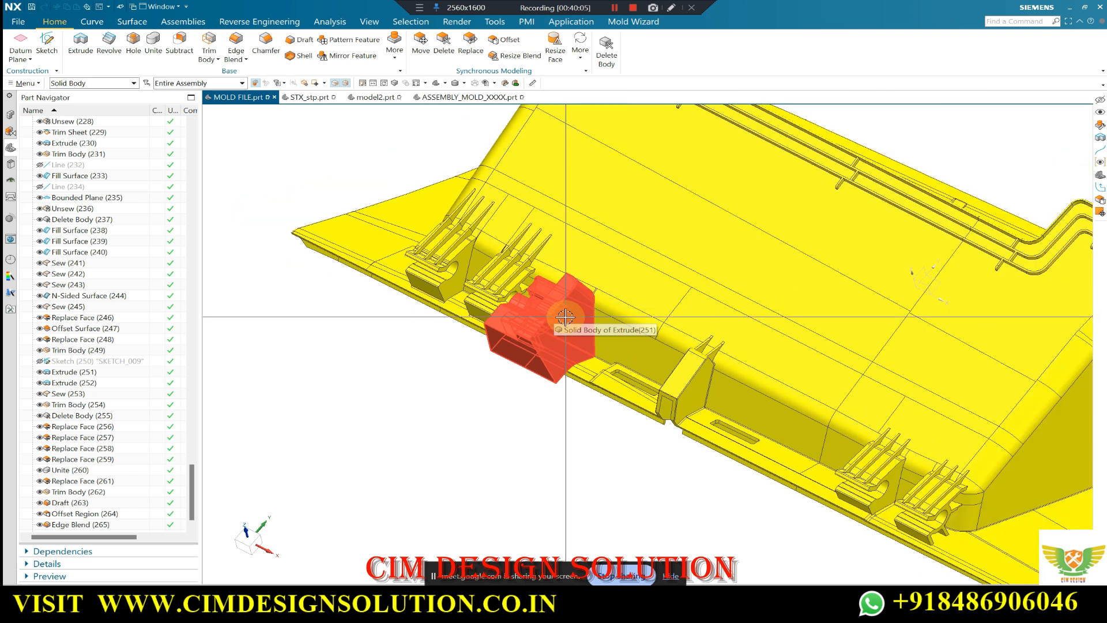
scroll(563, 328, up, 3)
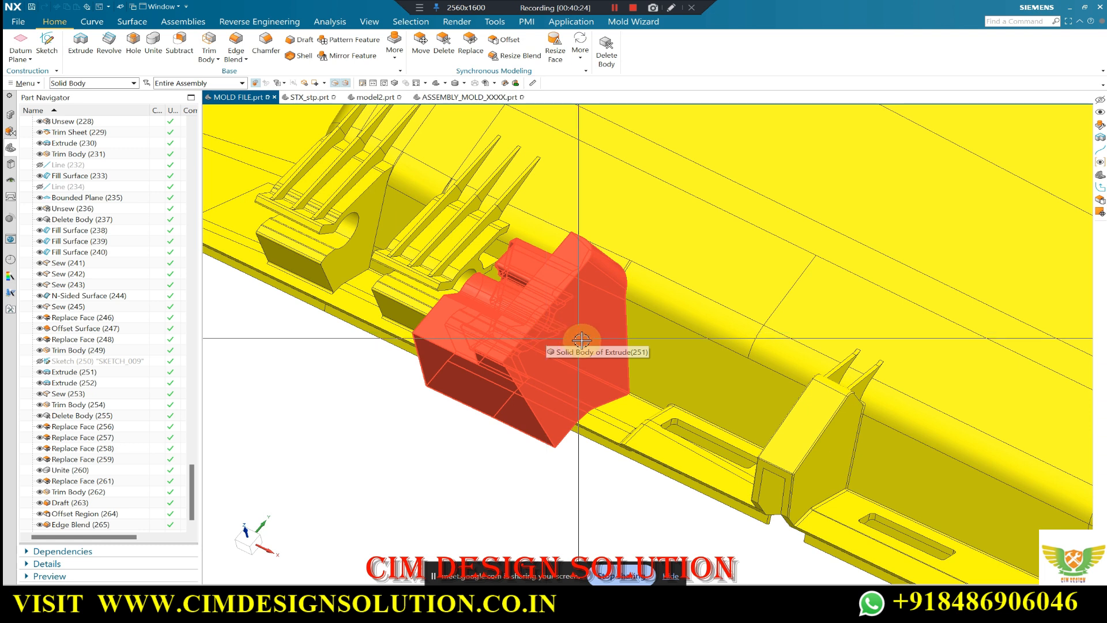
scroll(600, 227, down, 2)
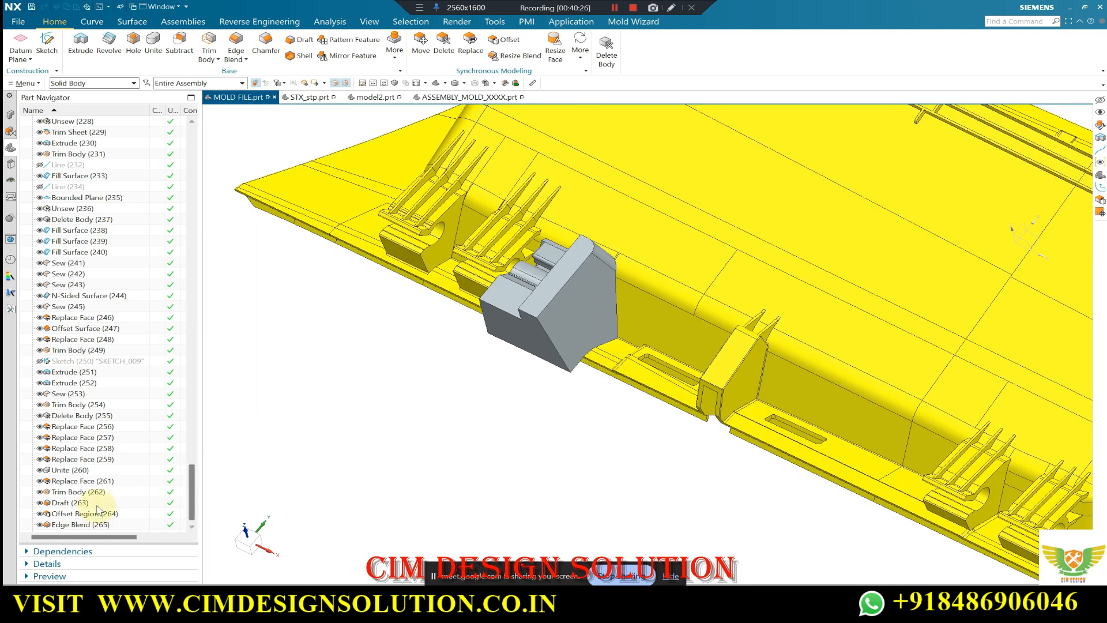
Delete the Move Object feature at the end of the history that shifted the slider body.
scroll(99, 509, down, 1)
click(86, 524)
right_click(105, 524)
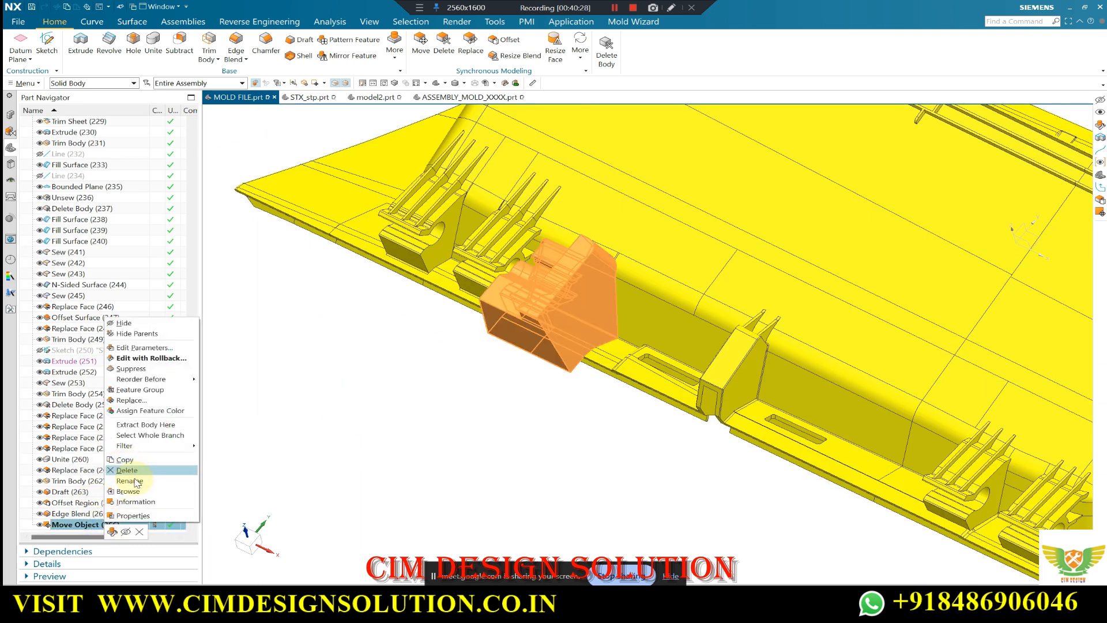
click(130, 471)
Examine the slider's fit around the rib clip from below and in a straight front view.
middle_drag(346, 371, 511, 438)
key(F8)
scroll(548, 452, up, 4)
scroll(457, 339, down, 4)
middle_drag(613, 453, 586, 395)
scroll(574, 382, up, 2)
scroll(574, 404, up, 3)
scroll(536, 479, down, 1)
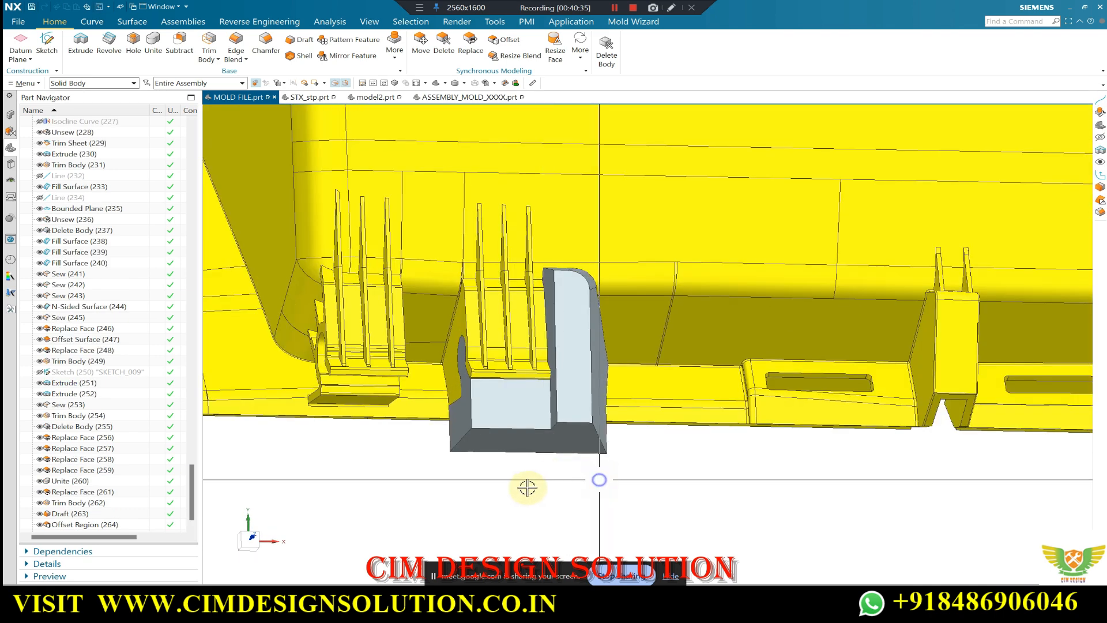
key(F8)
scroll(480, 346, down, 3)
scroll(480, 465, up, 2)
middle_drag(469, 450, 488, 438)
key(F8)
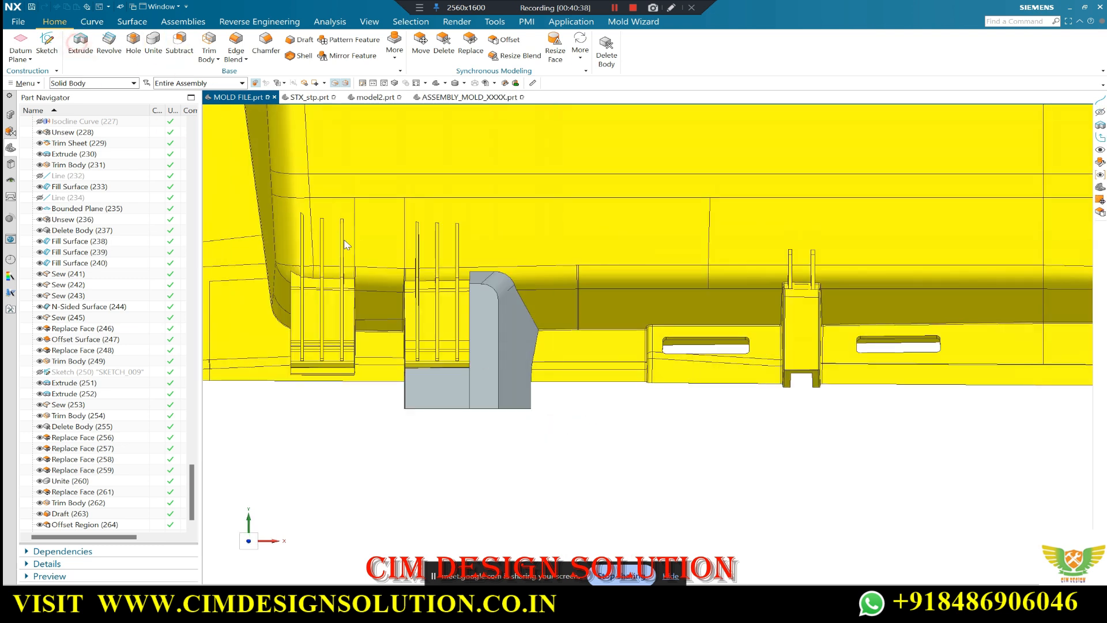
key(x)
click(501, 403)
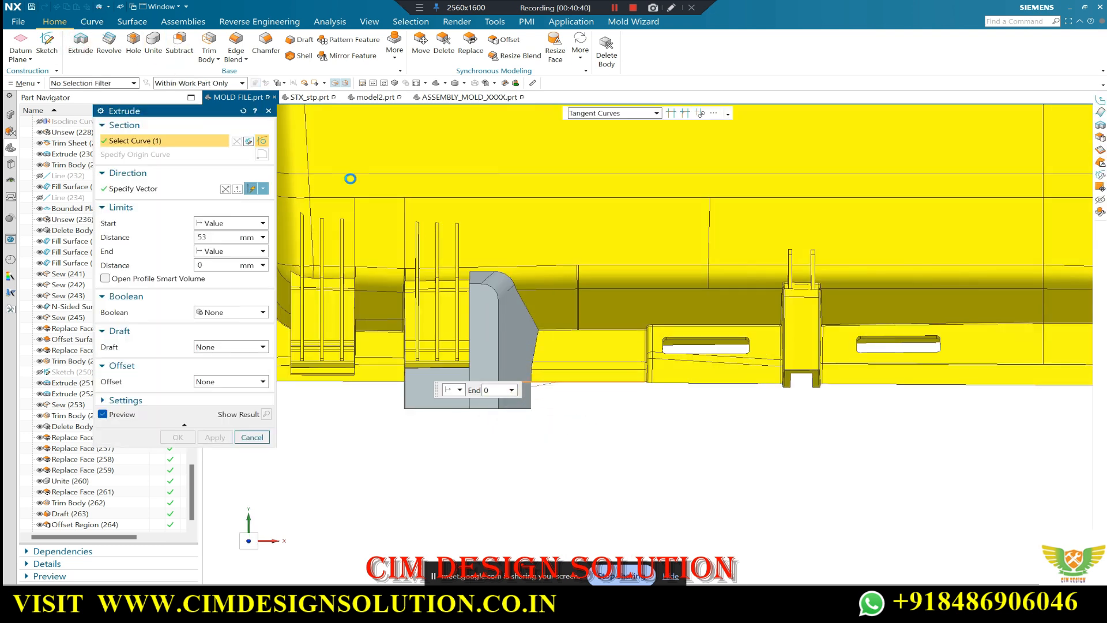
key(Escape)
Start an Extrude section sketch on the slider's front face and draw a rectangle about 45 by 17 mm at its lower end.
click(81, 43)
click(487, 324)
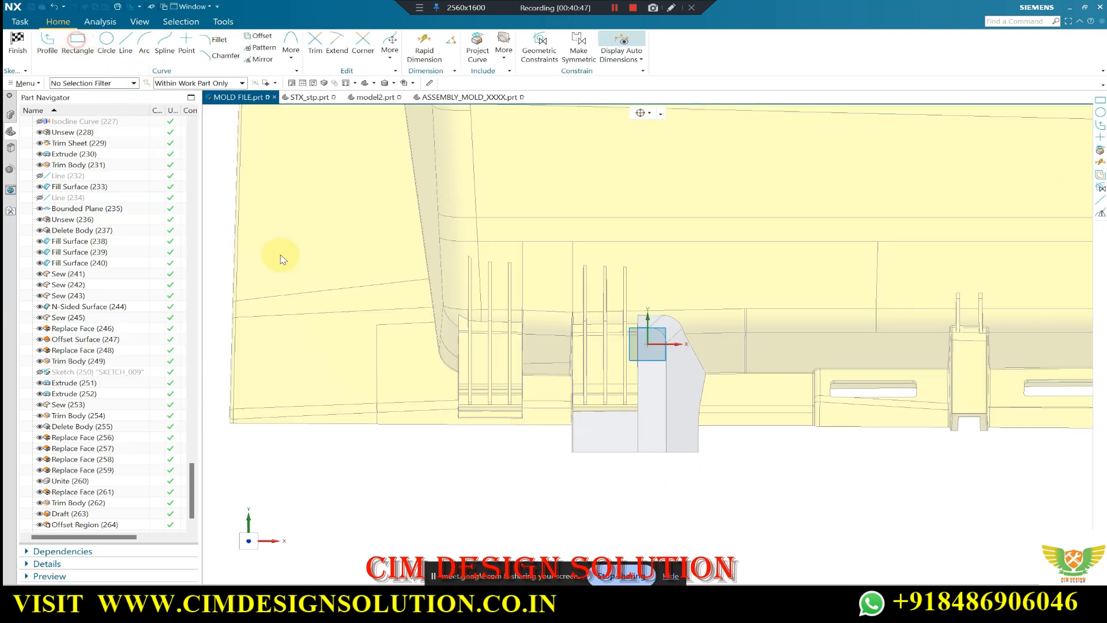
scroll(593, 482, up, 3)
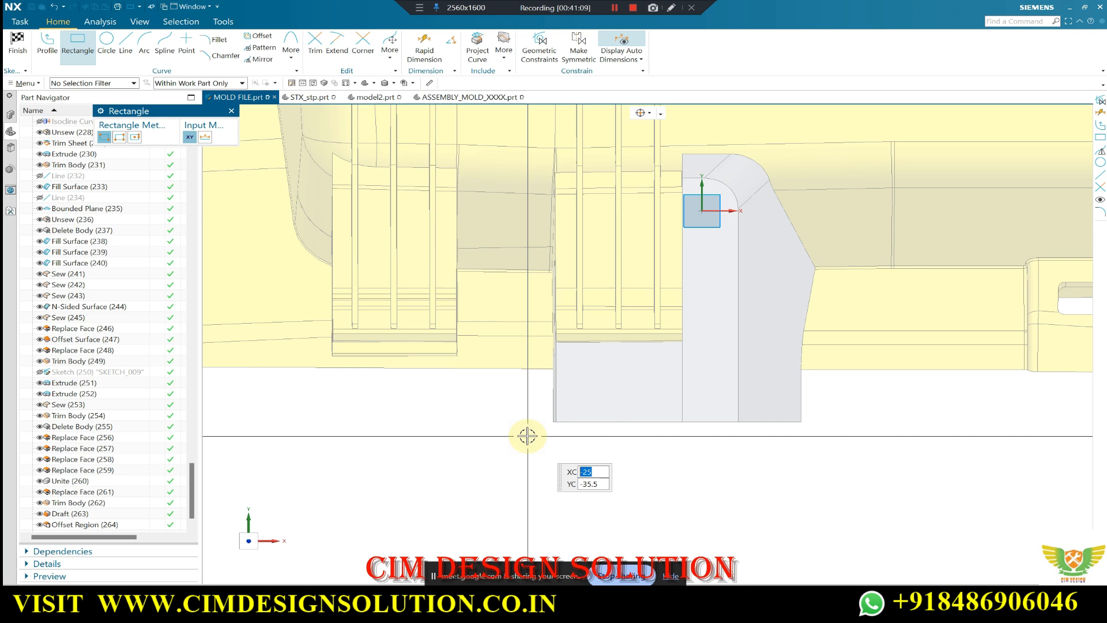
click(78, 47)
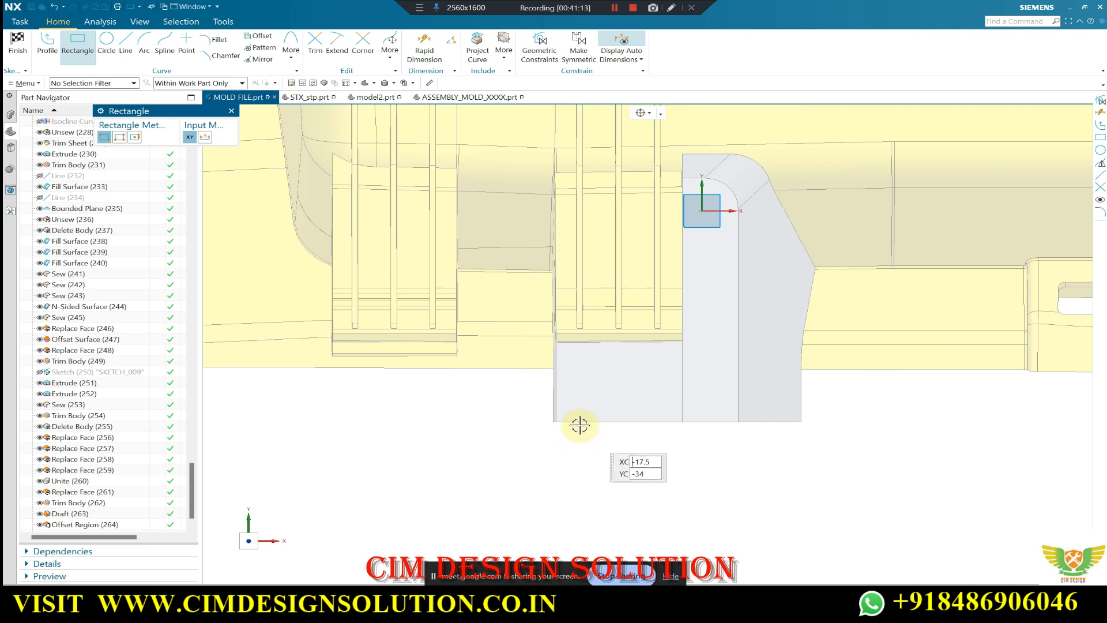
click(523, 417)
click(826, 518)
key(Escape)
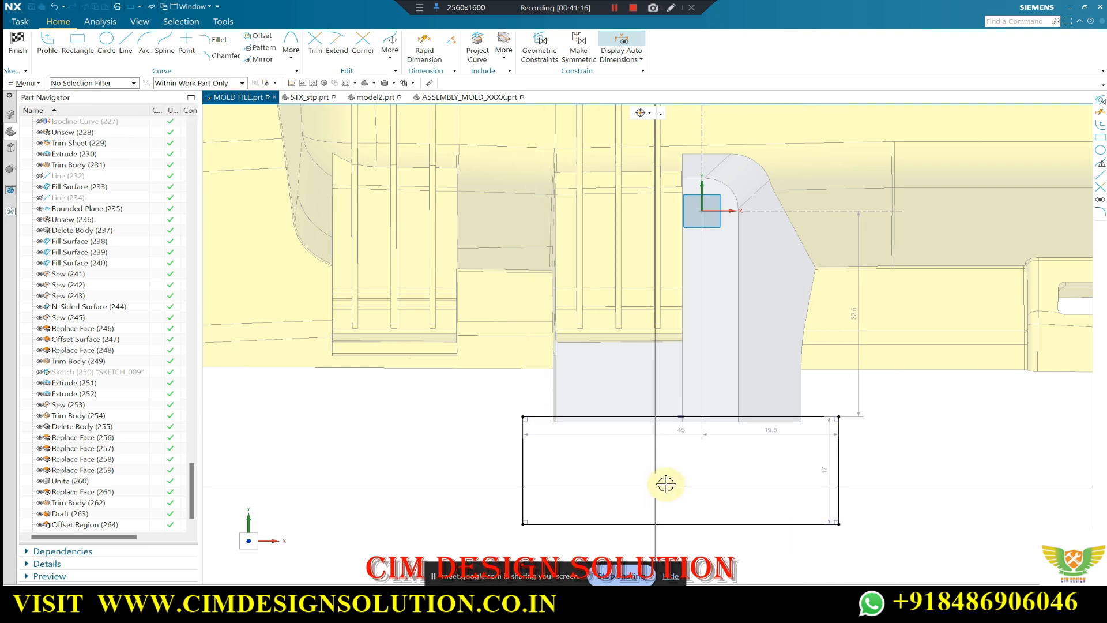
Set the sketched rectangle's height to 55 mm.
double_click(817, 480)
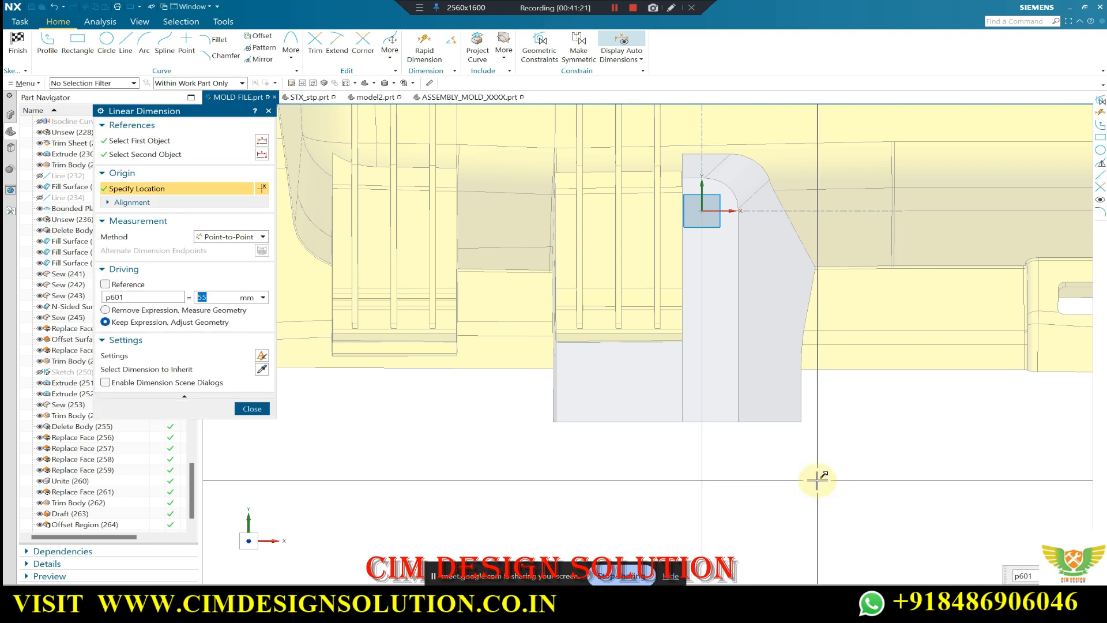
key(Return)
scroll(658, 369, up, 5)
scroll(642, 355, down, 3)
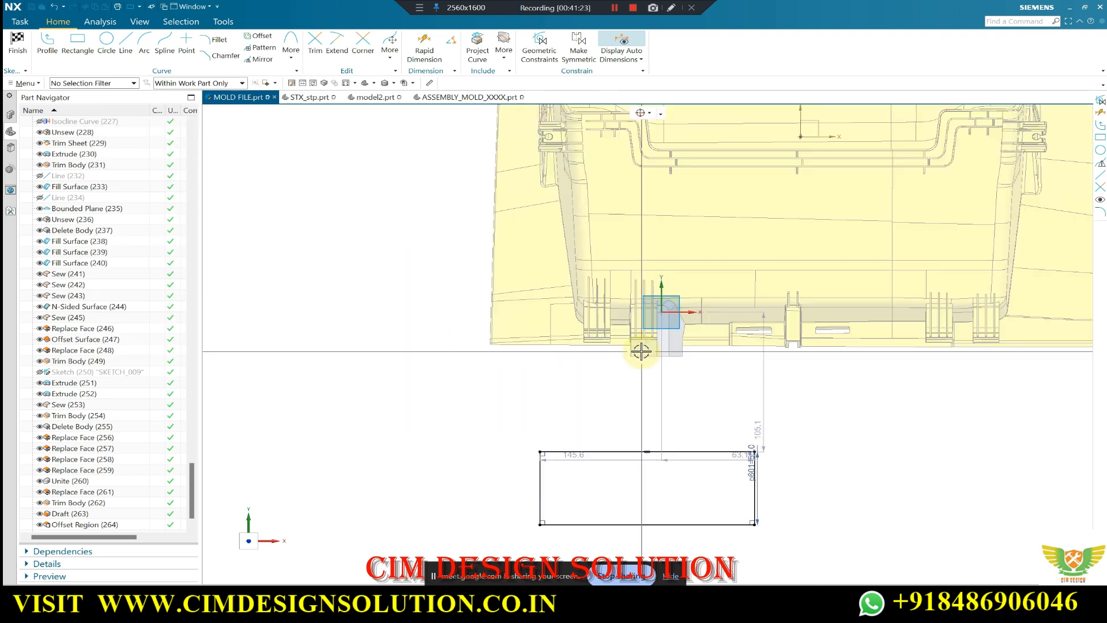
Examine how the carrier block sits under the slider in model2.prt and return to MOLD FILE.prt.
click(297, 98)
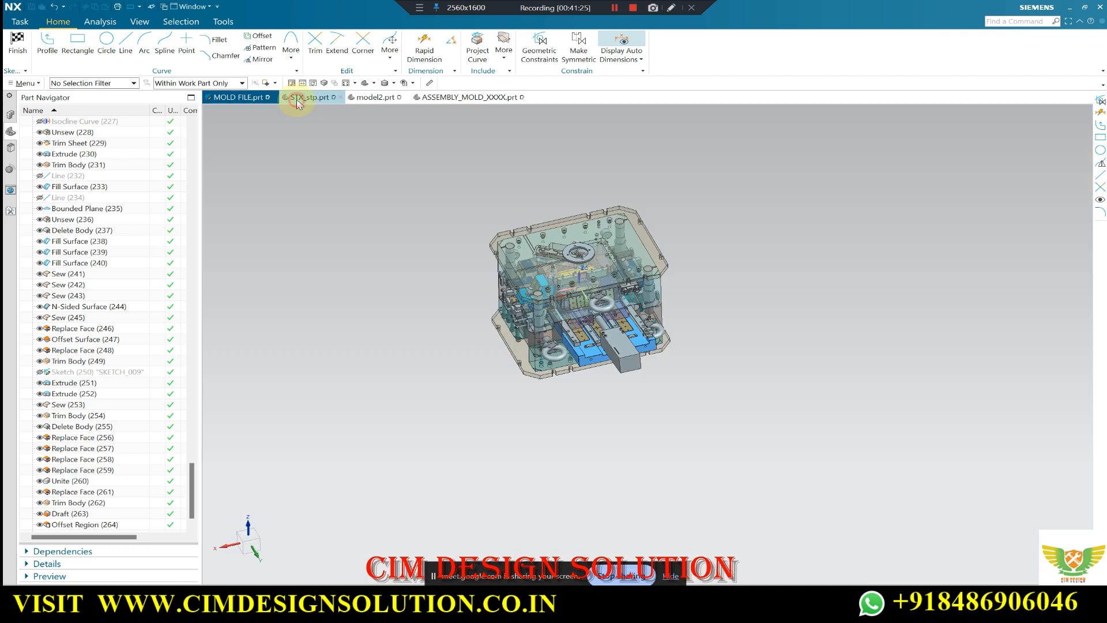
click(371, 98)
scroll(616, 310, up, 4)
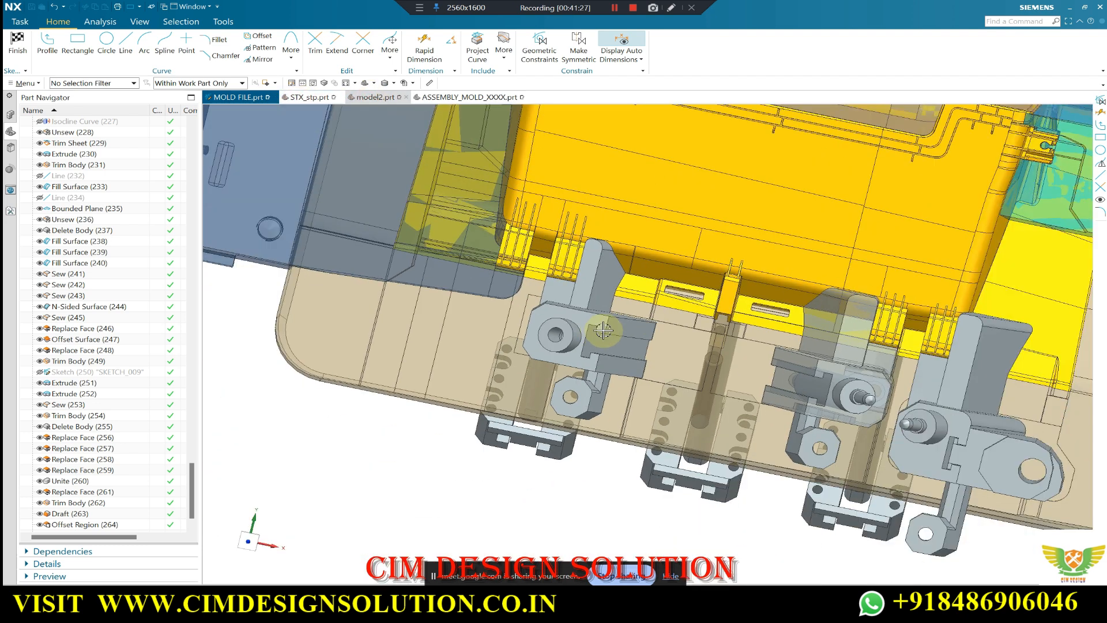
middle_drag(605, 328, 613, 329)
scroll(661, 280, down, 2)
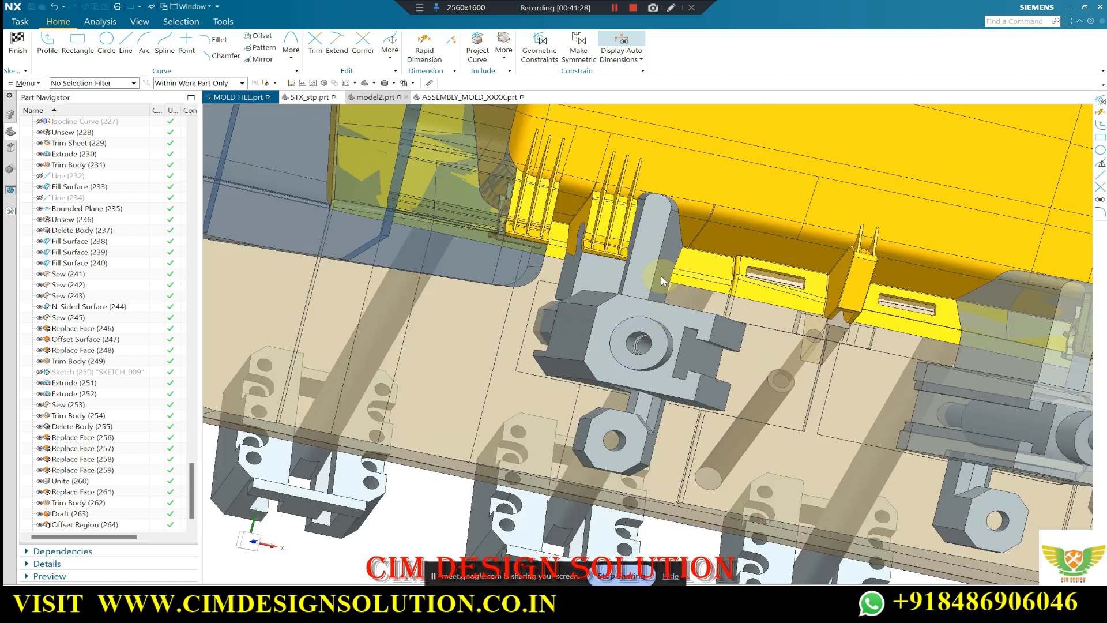
click(241, 99)
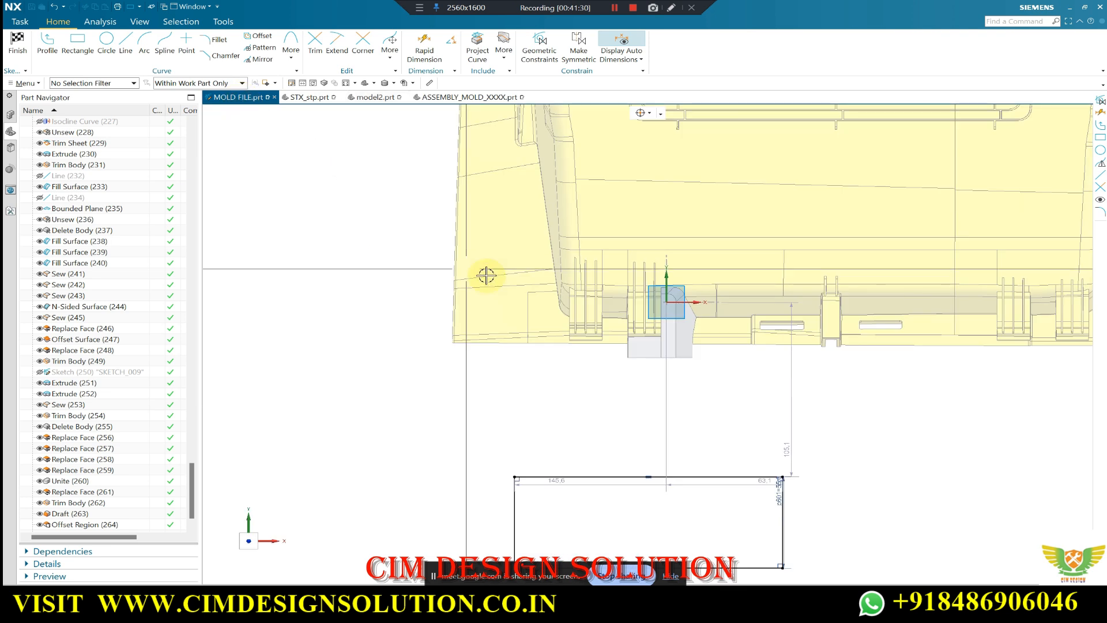
Dimension the rectangle's side edge 8 mm outside the slider's outer edge on the clip side.
scroll(528, 317, up, 4)
scroll(581, 417, down, 5)
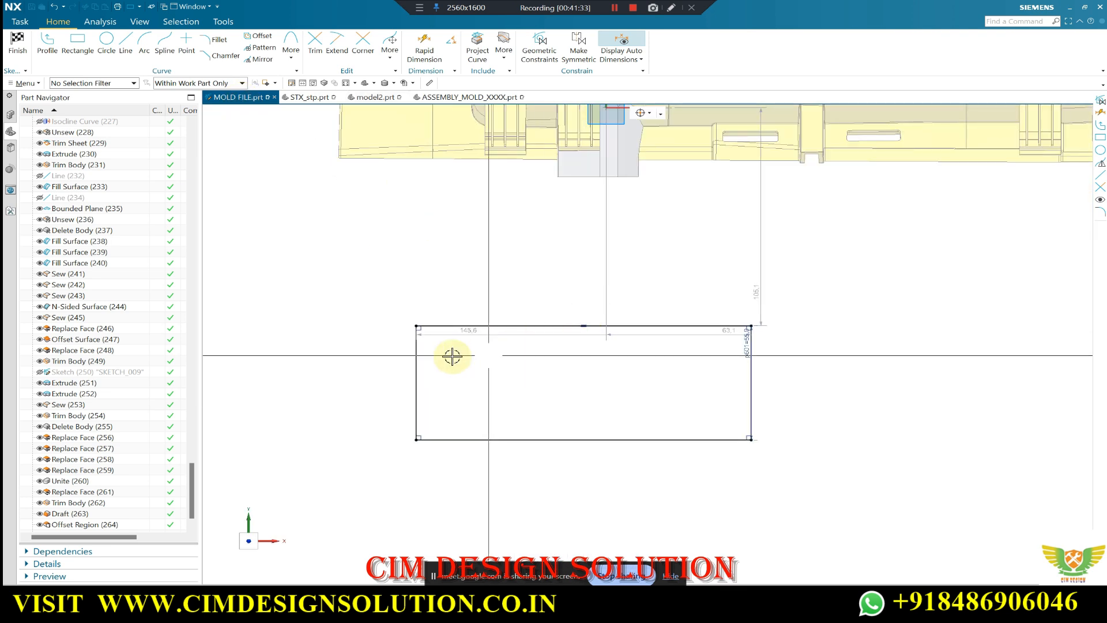
click(427, 49)
click(414, 342)
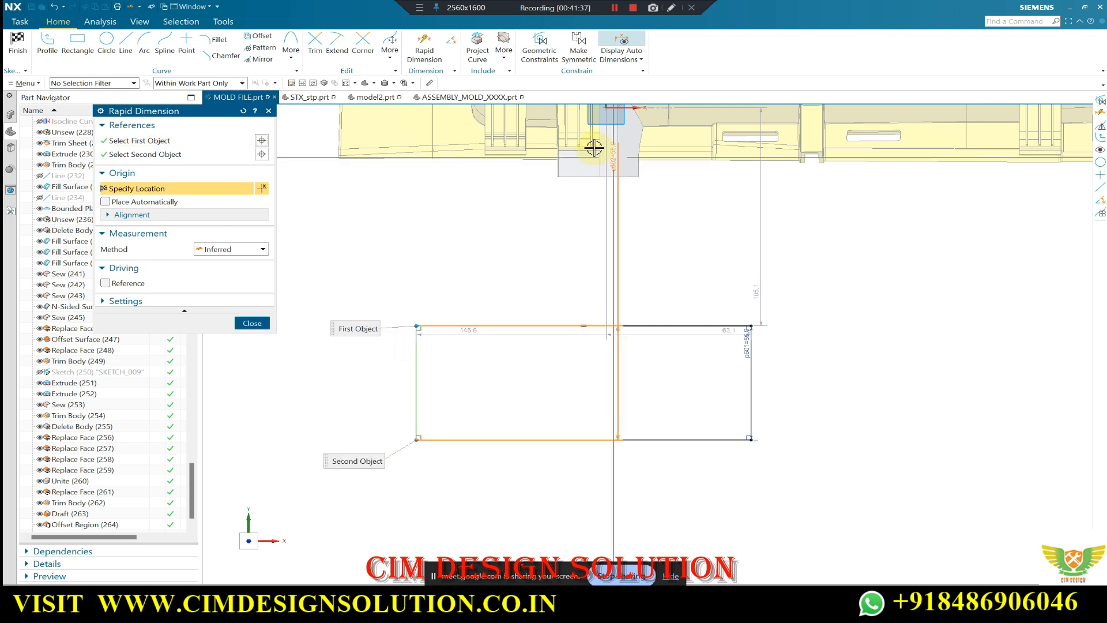
scroll(548, 185, down, 6)
click(531, 208)
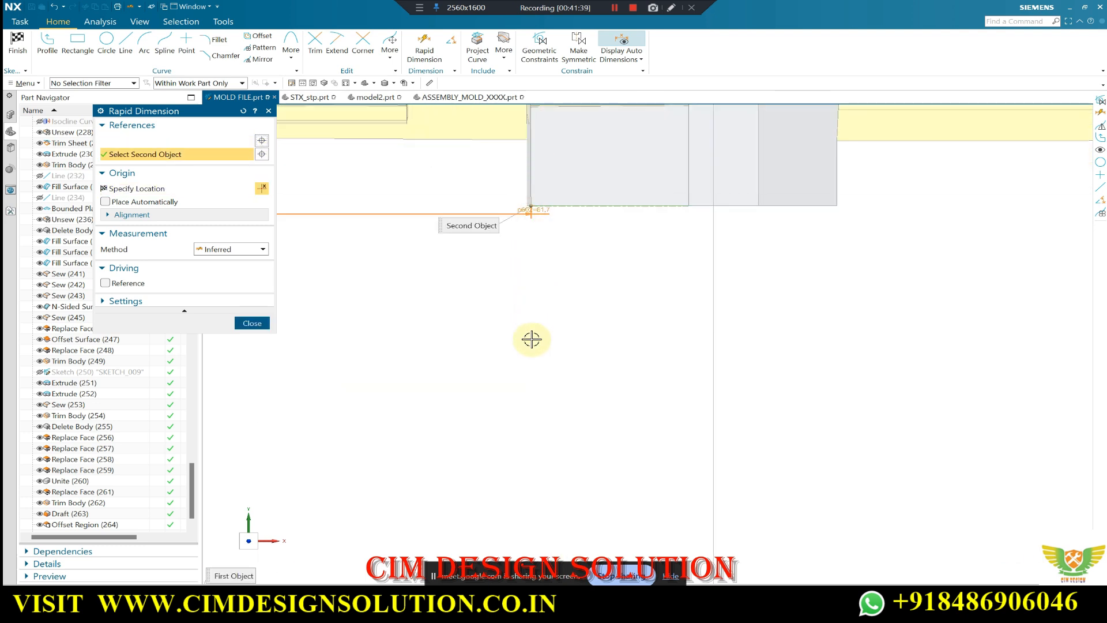
scroll(514, 264, up, 5)
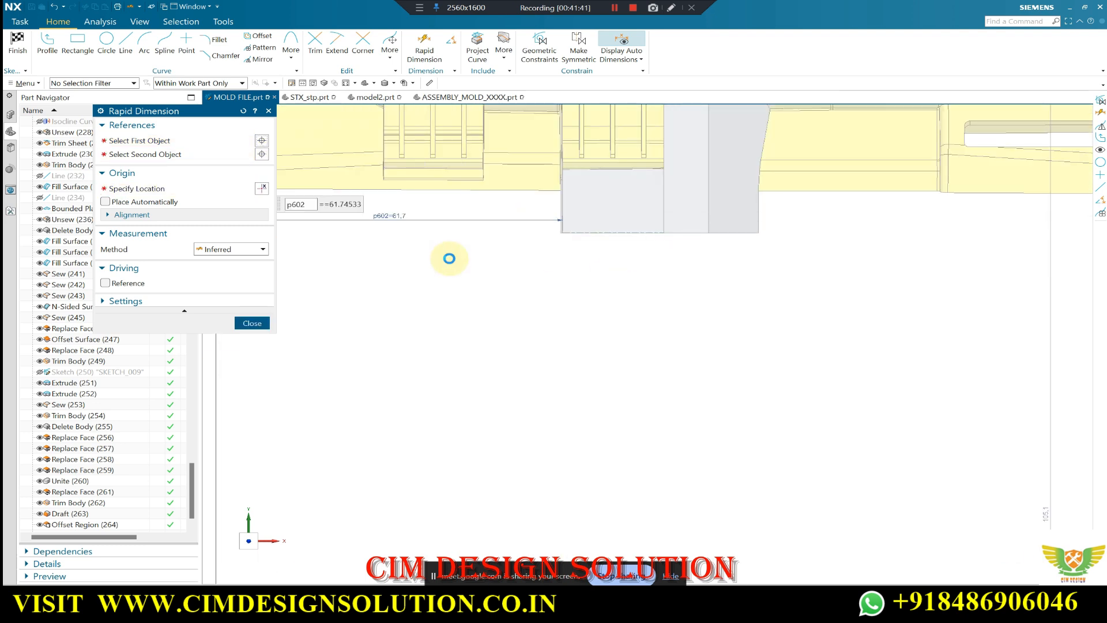
click(450, 258)
key(Return)
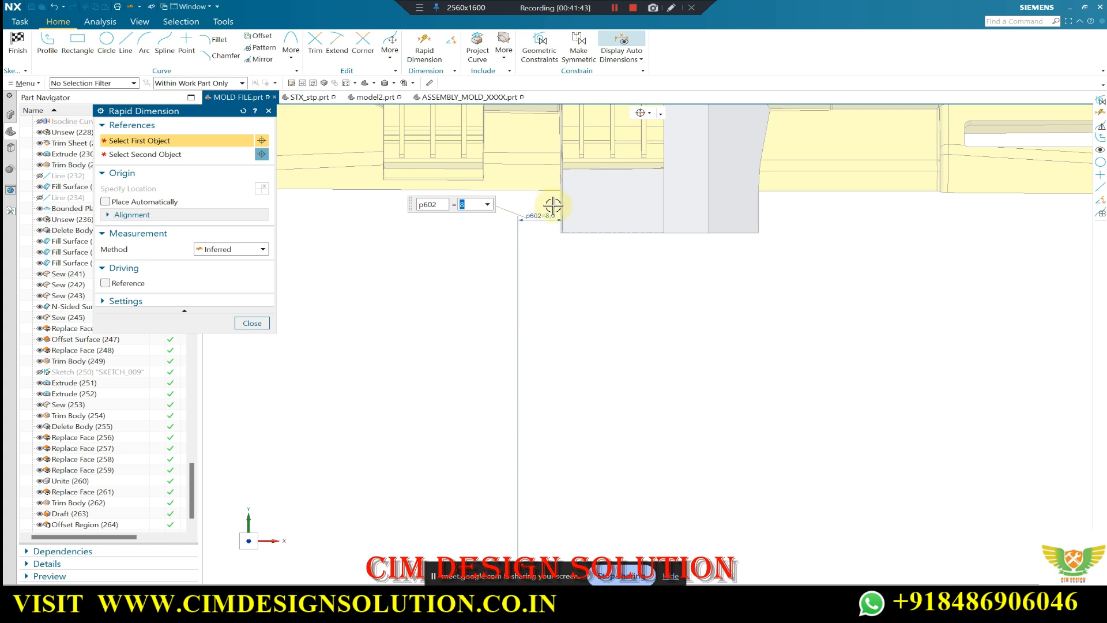
scroll(553, 205, up, 3)
middle_click(344, 114)
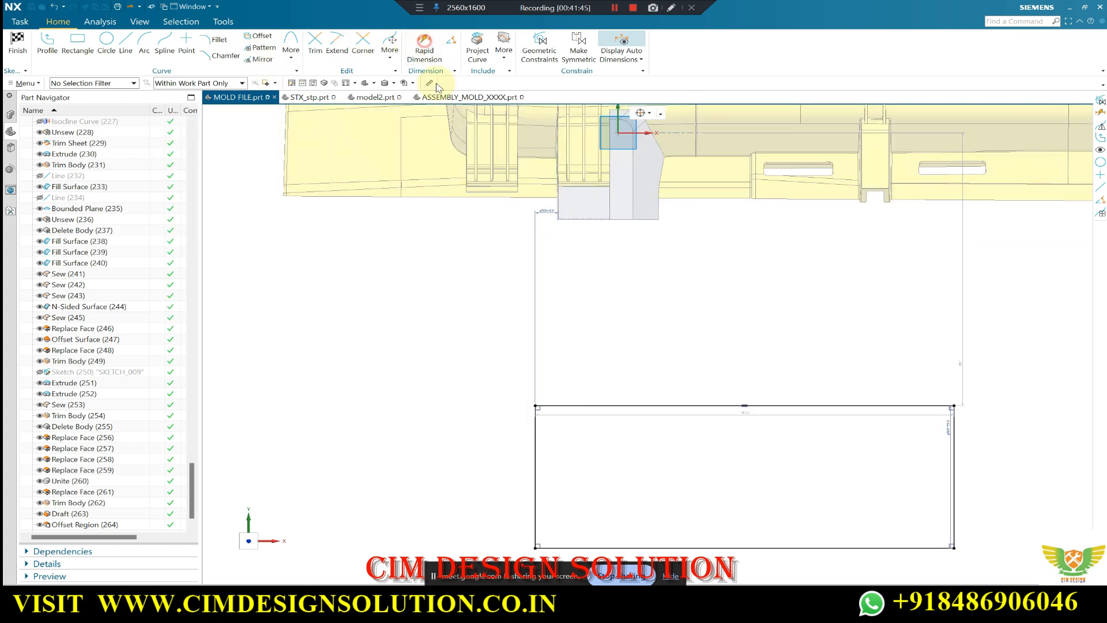
Dimension the rectangle's upper edge 0 mm from the slider's lower corner so both lie on one line.
scroll(549, 218, down, 8)
scroll(543, 215, down, 4)
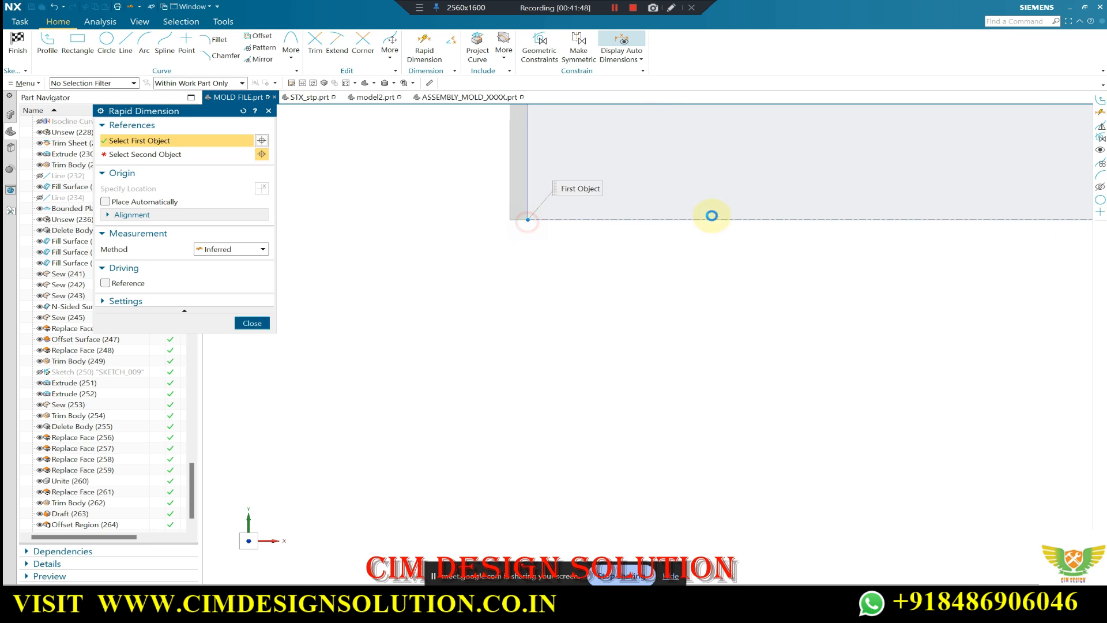
scroll(712, 215, up, 5)
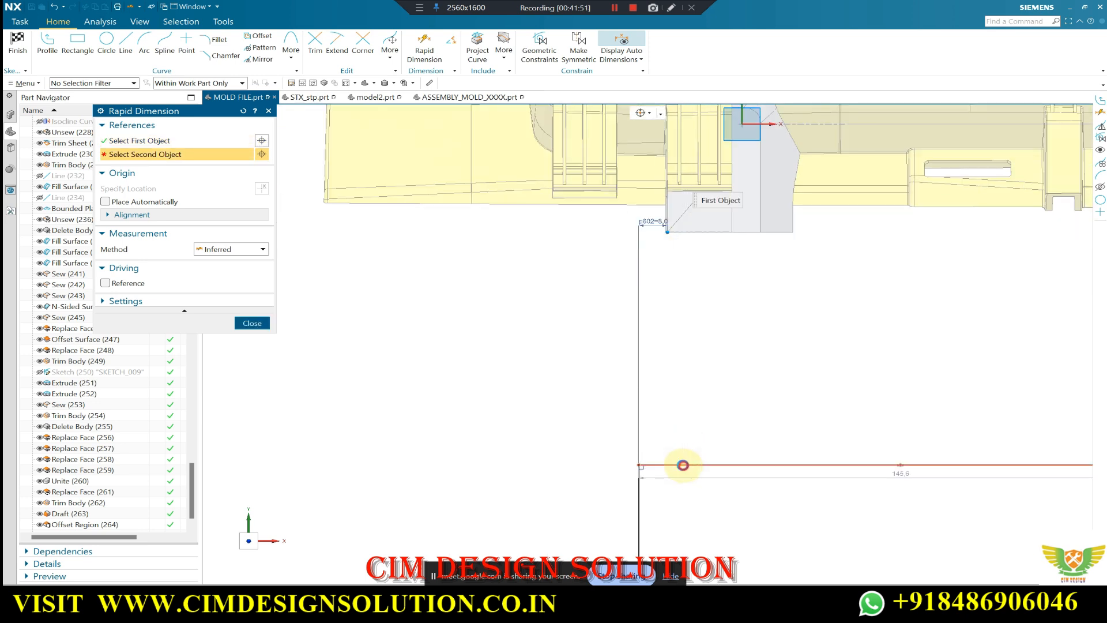
click(683, 465)
click(564, 372)
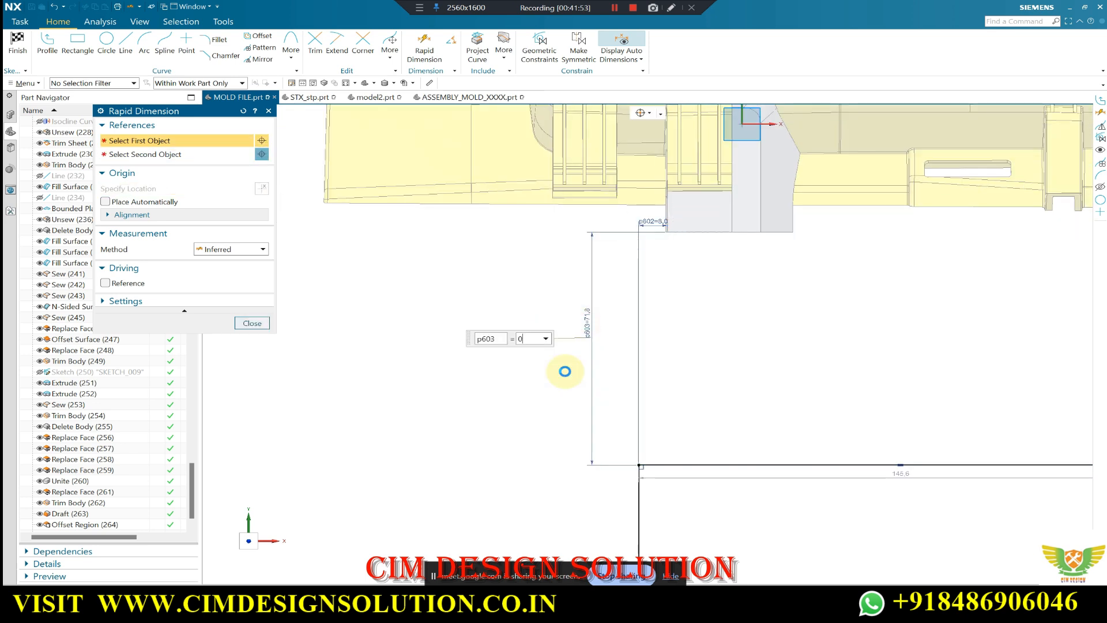
key(Return)
key(Escape)
scroll(609, 346, up, 3)
scroll(708, 277, down, 3)
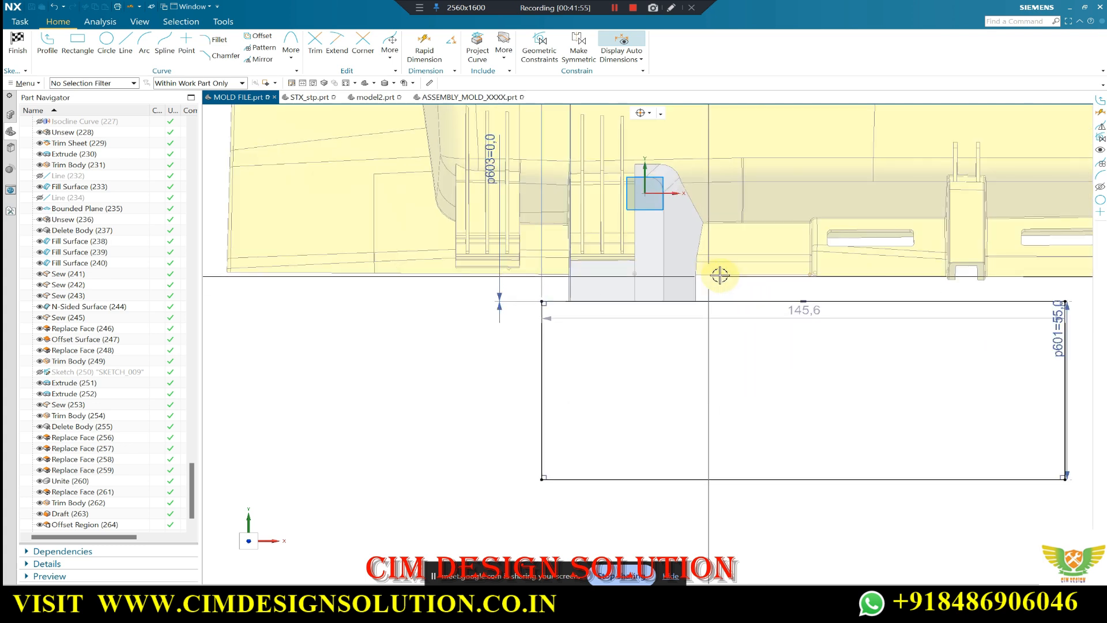
Compare the rectangle's extent below the slider with the carrier block in model2.prt and return to the sketch.
scroll(504, 306, up, 2)
scroll(547, 258, down, 2)
scroll(529, 329, up, 2)
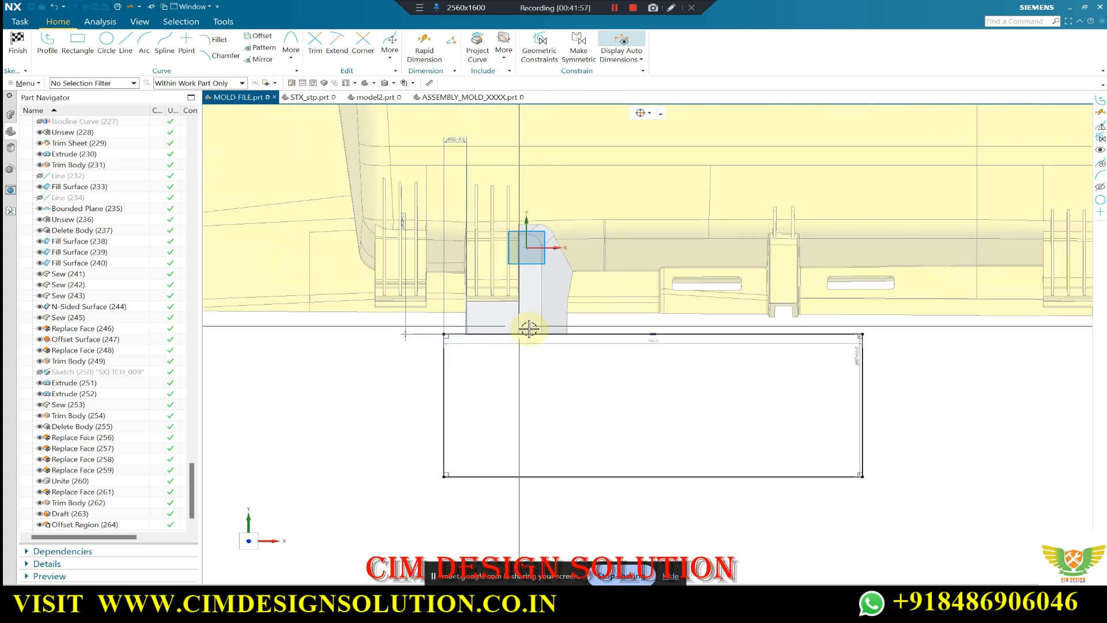
scroll(519, 328, down, 2)
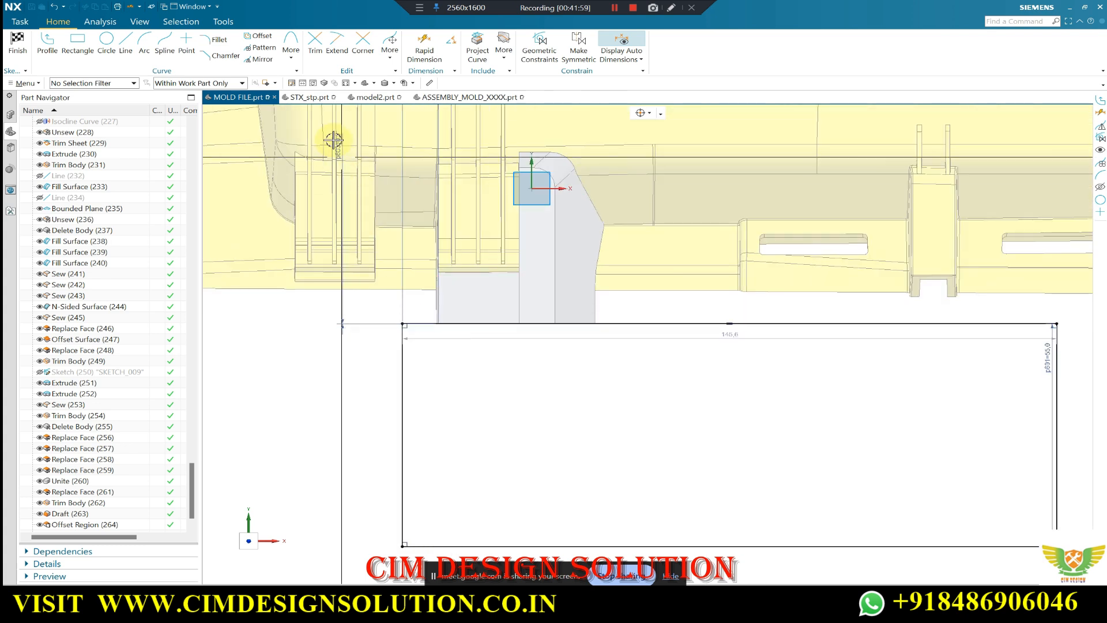
click(369, 99)
scroll(539, 253, up, 3)
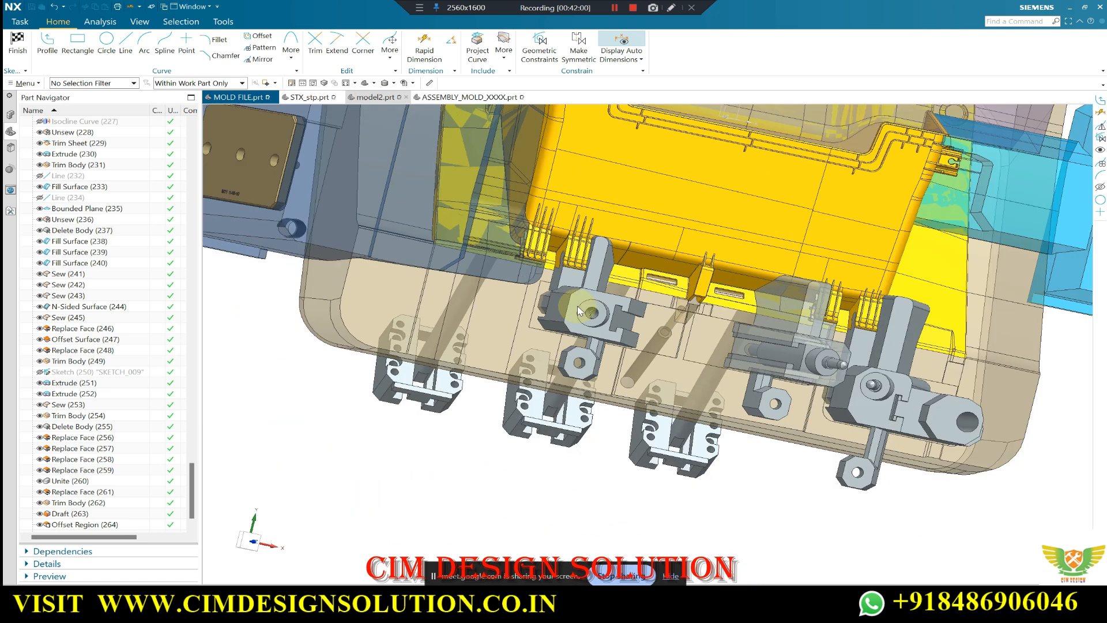
scroll(606, 305, down, 3)
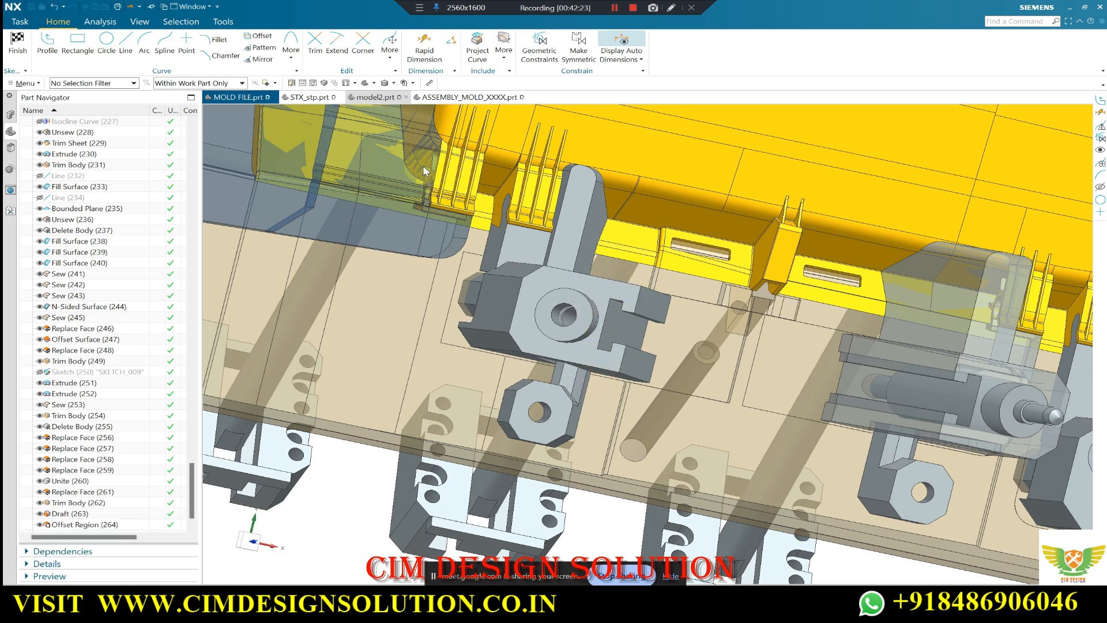
click(245, 97)
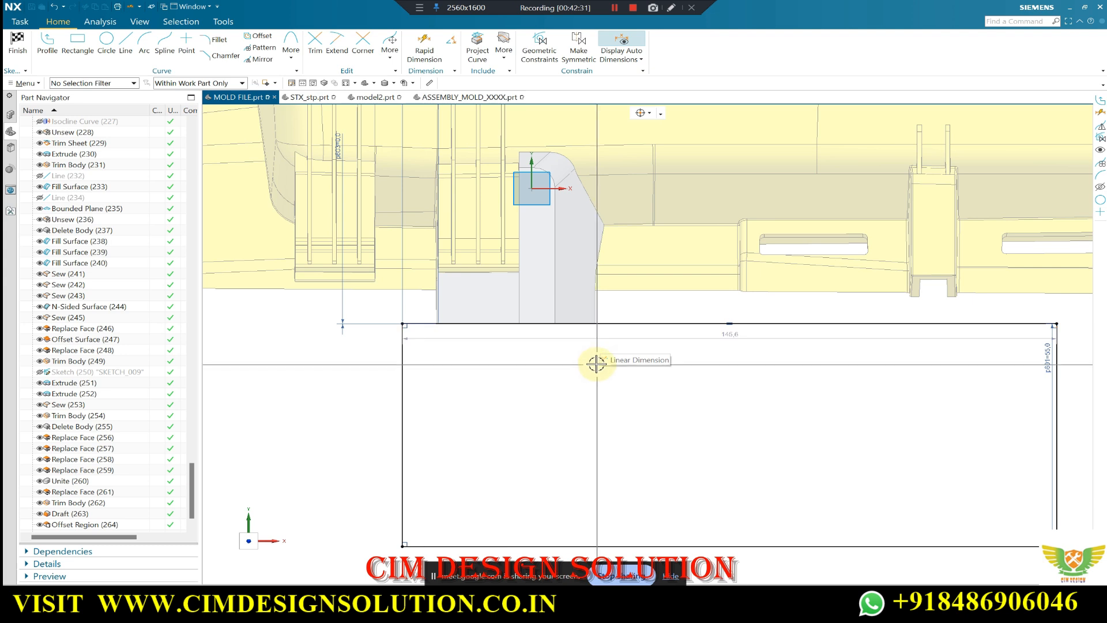
scroll(623, 307, down, 2)
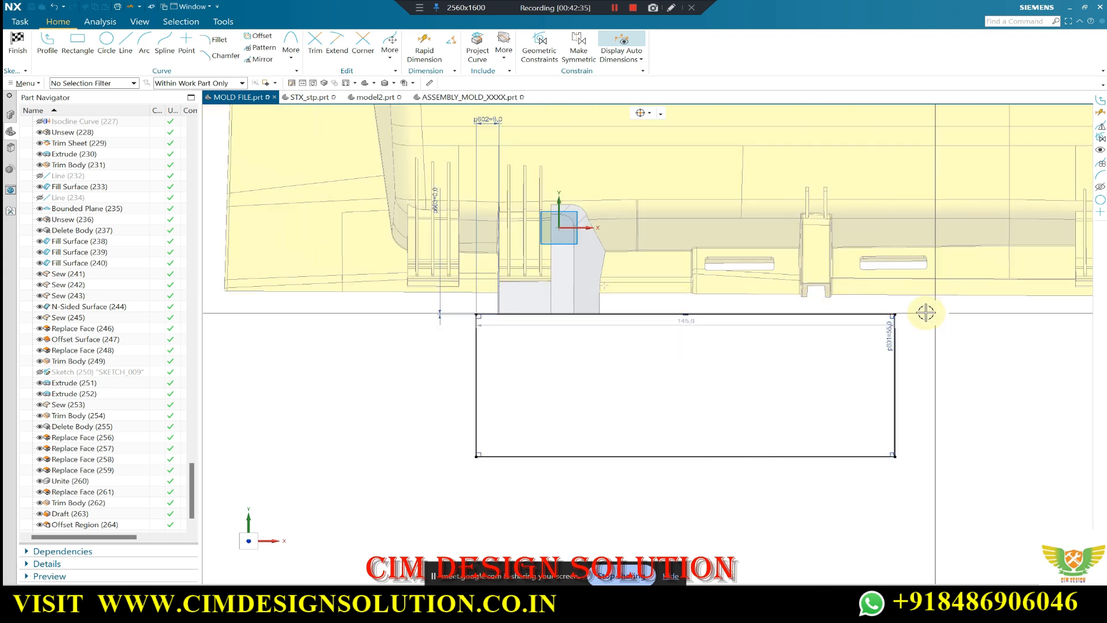
Finish the sketch and extrude the carrier rectangle from 55 mm to -55 mm as a separate body with no Boolean.
click(17, 47)
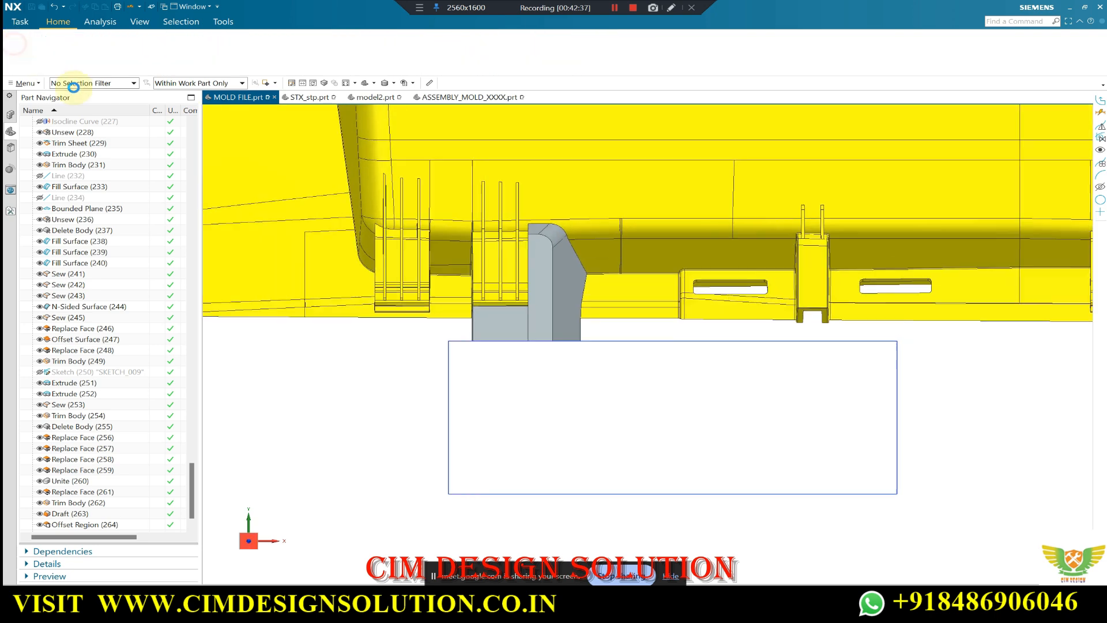
key(x)
mouse_move(667, 338)
middle_down()
mouse_move(574, 346)
mouse_move(566, 326)
mouse_move(533, 315)
mouse_move(496, 354)
mouse_move(520, 314)
mouse_move(492, 322)
mouse_move(547, 366)
middle_up()
key(F8)
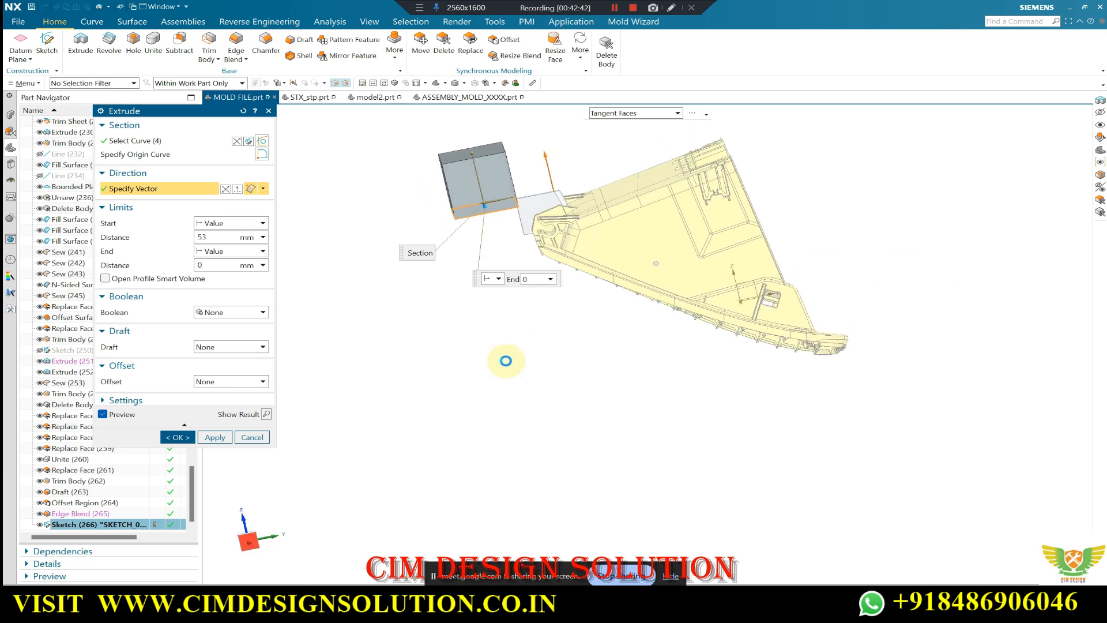
click(217, 236)
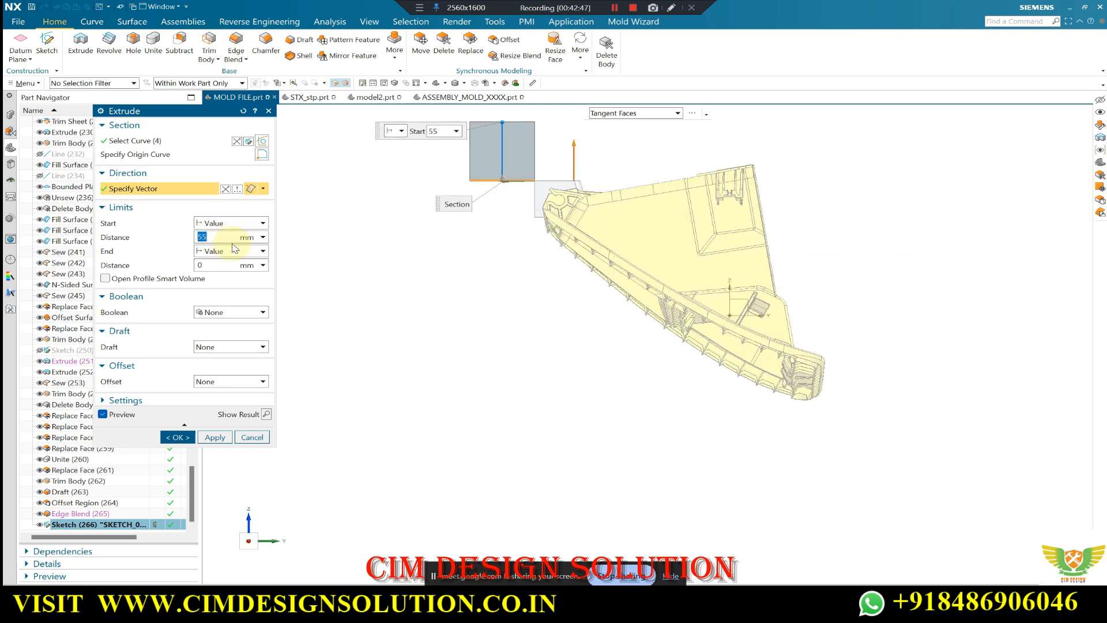
click(219, 263)
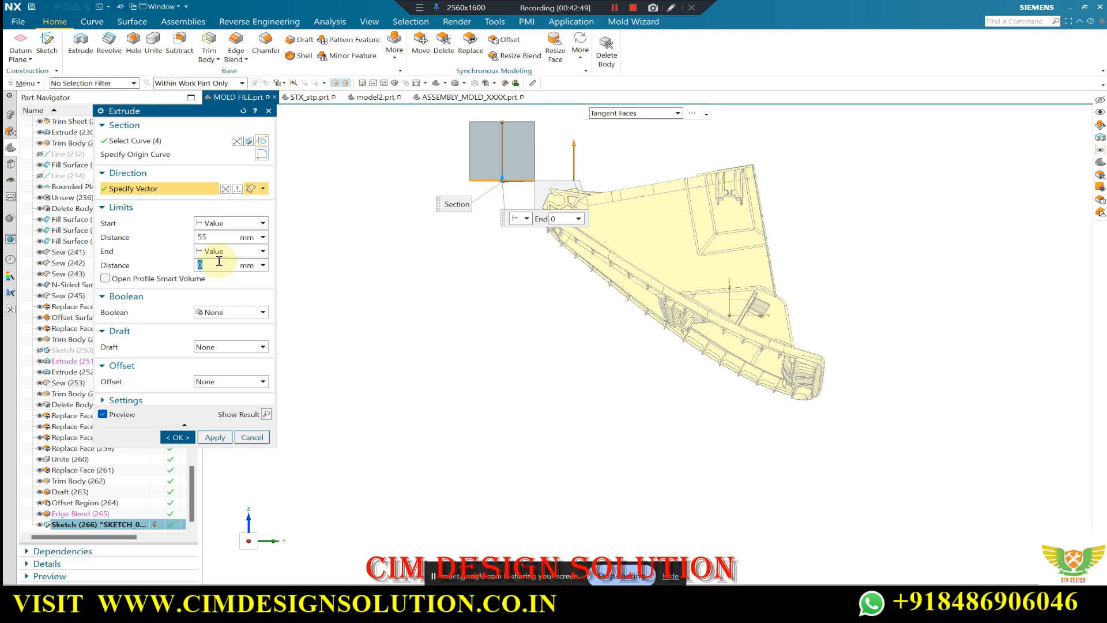
text(55)
key(Return)
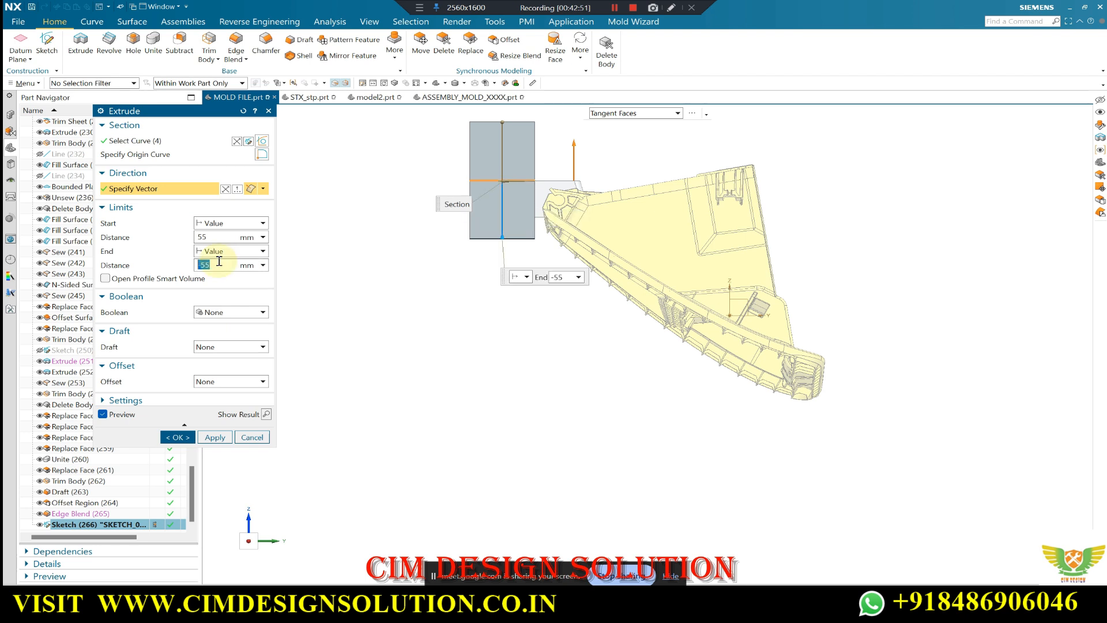
click(177, 437)
middle_drag(507, 292, 482, 311)
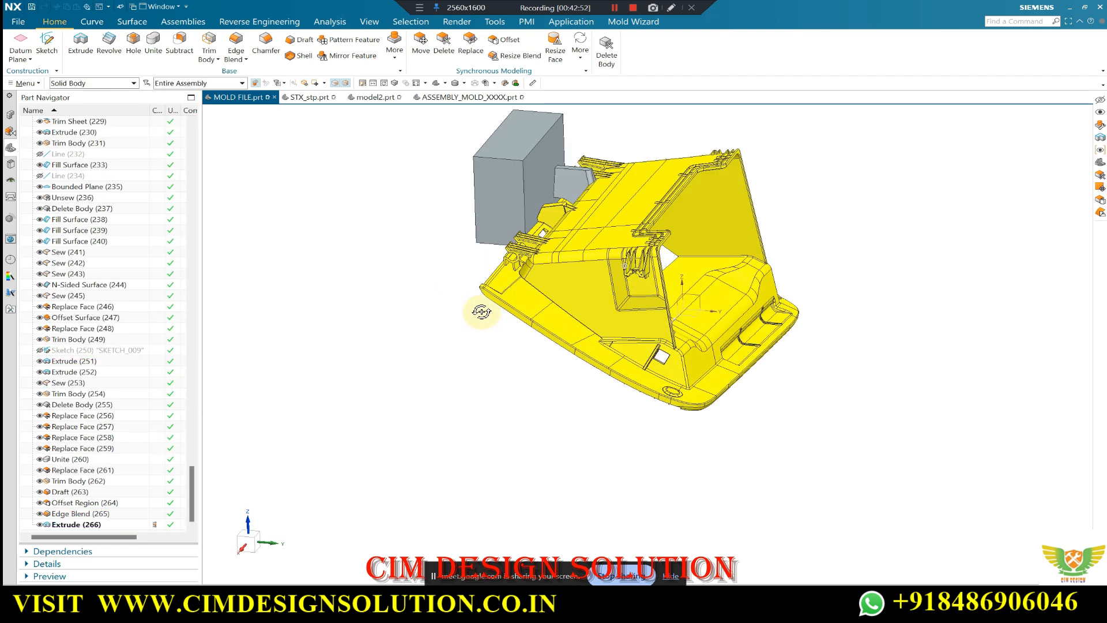
Examine how the slider's carrier block extends around the part in model2.prt and return to MOLD FILE.prt.
scroll(483, 311, down, 2)
scroll(537, 199, up, 5)
middle_drag(535, 179, 531, 210)
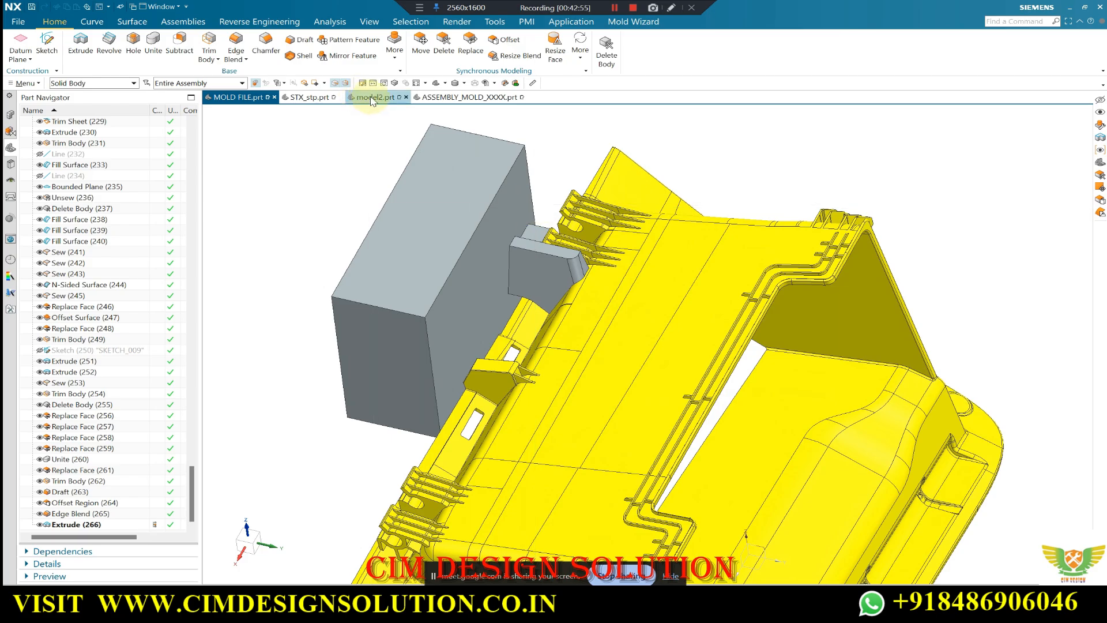
click(414, 144)
middle_drag(438, 184, 507, 309)
scroll(506, 198, down, 2)
scroll(507, 197, up, 3)
scroll(524, 272, down, 2)
scroll(507, 124, up, 3)
scroll(534, 284, down, 2)
scroll(571, 168, up, 2)
middle_drag(316, 358, 276, 290)
scroll(295, 317, down, 1)
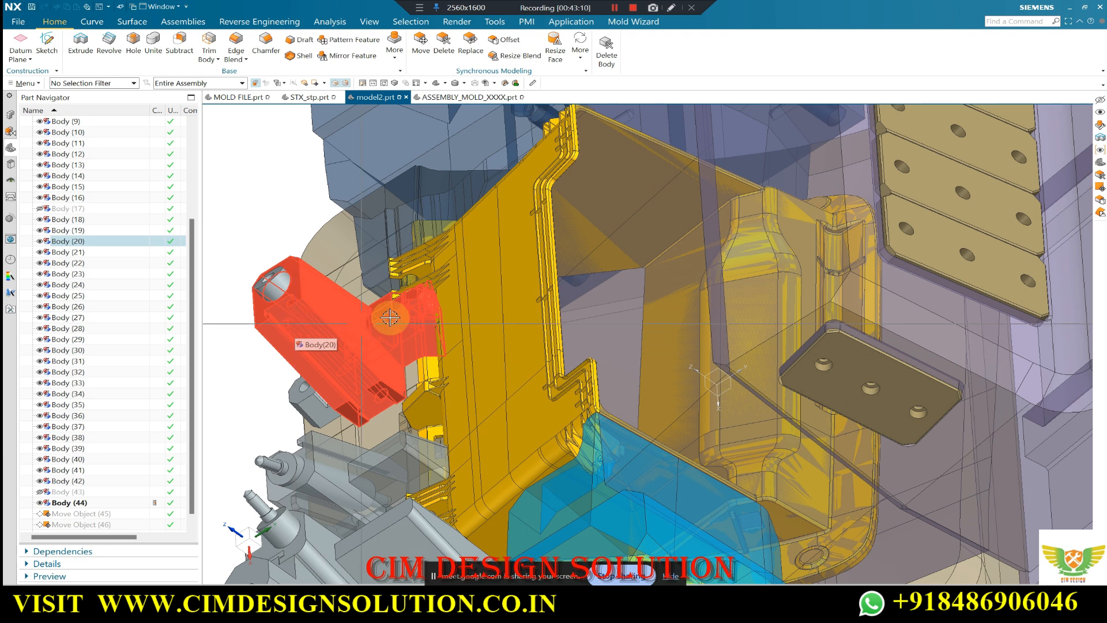
click(1071, 7)
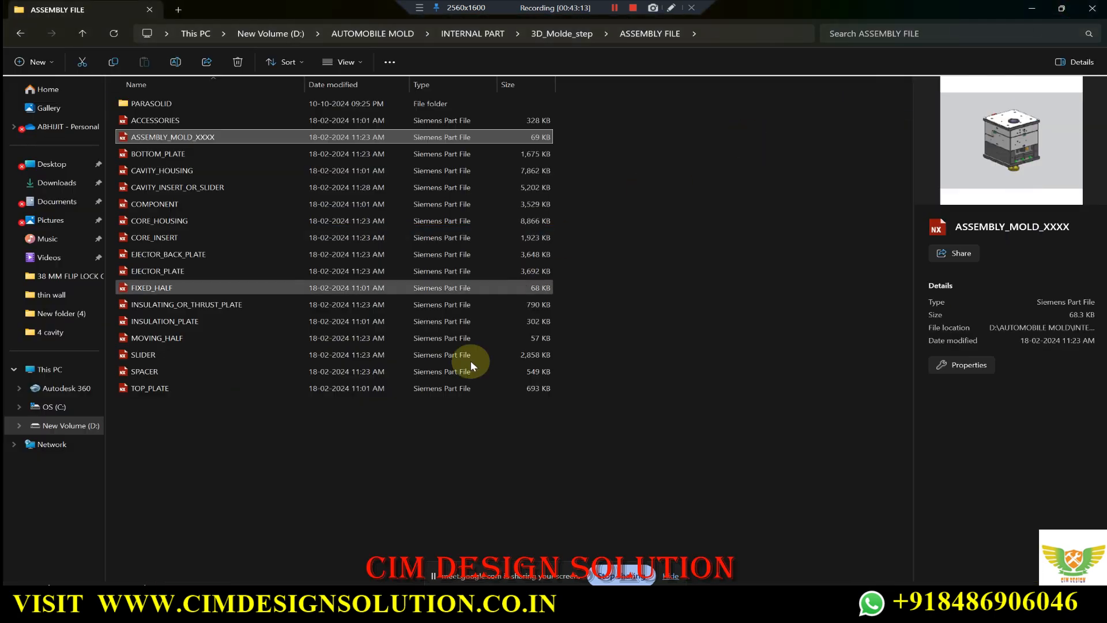
mouse_move(608, 600)
click(569, 549)
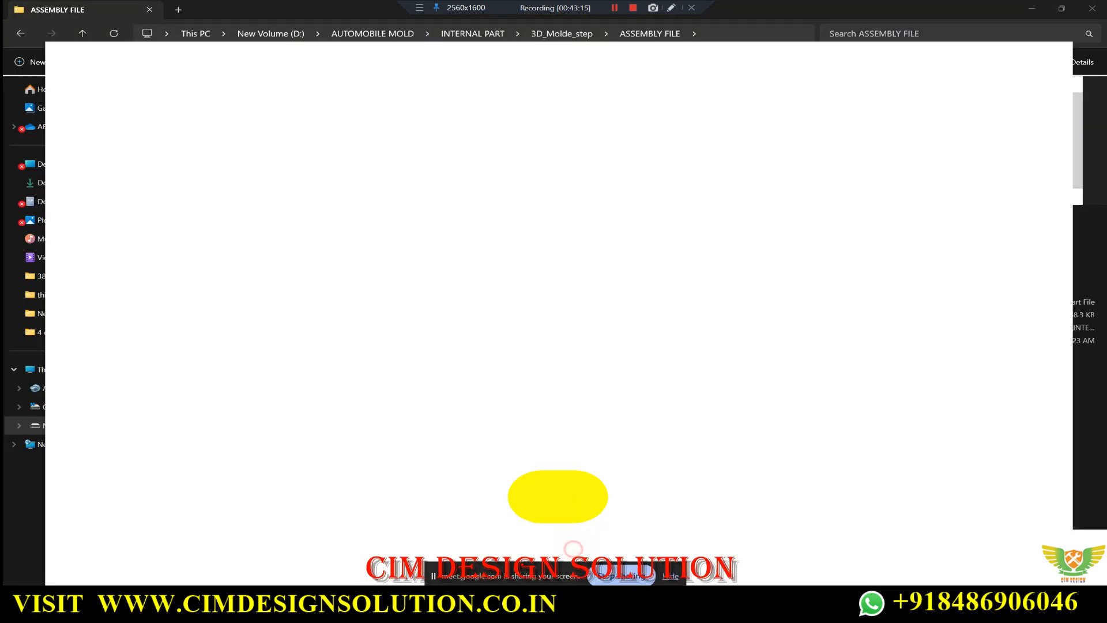
click(577, 602)
middle_drag(484, 315, 625, 199)
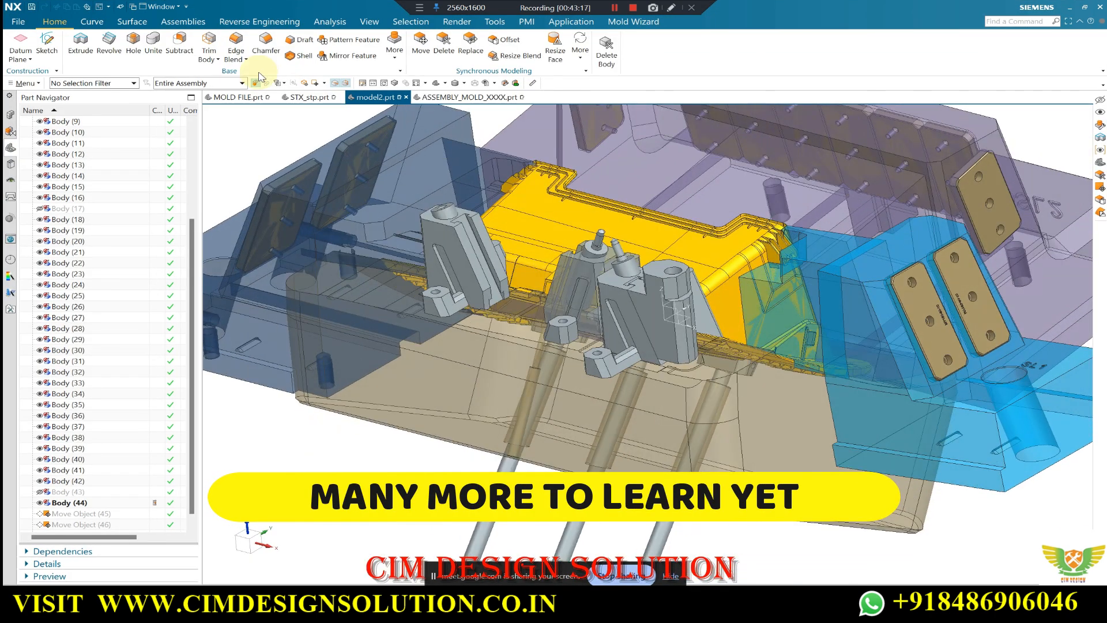
click(234, 97)
Trim away the carrier block's portion below the slider with a new horizontal plane at the slider's lower edge.
middle_drag(524, 257, 788, 294)
scroll(635, 256, down, 8)
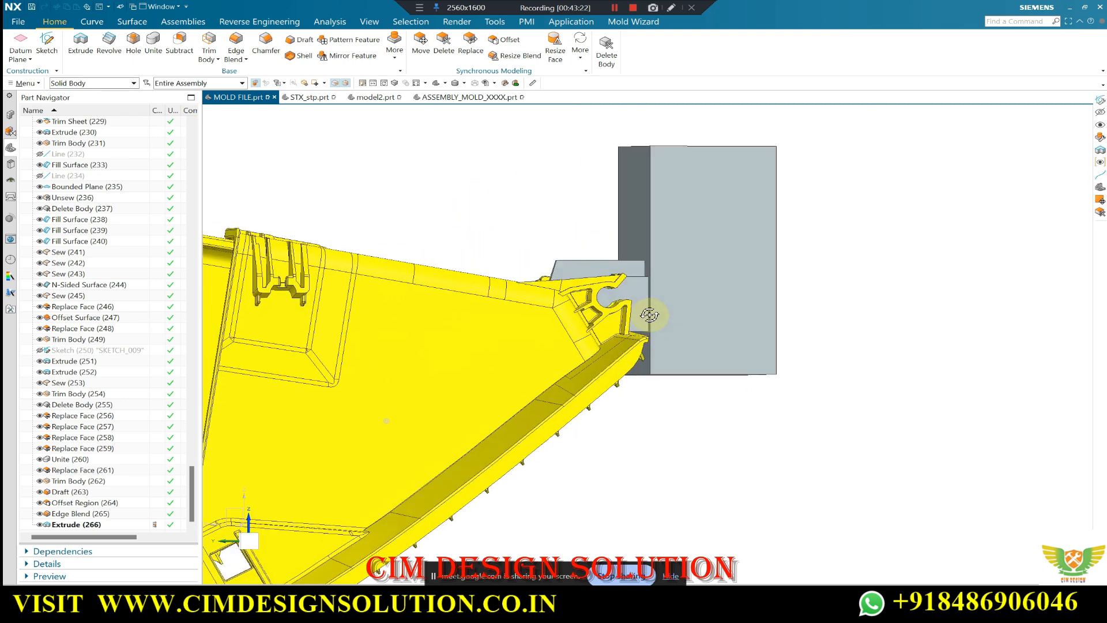
scroll(657, 230, down, 3)
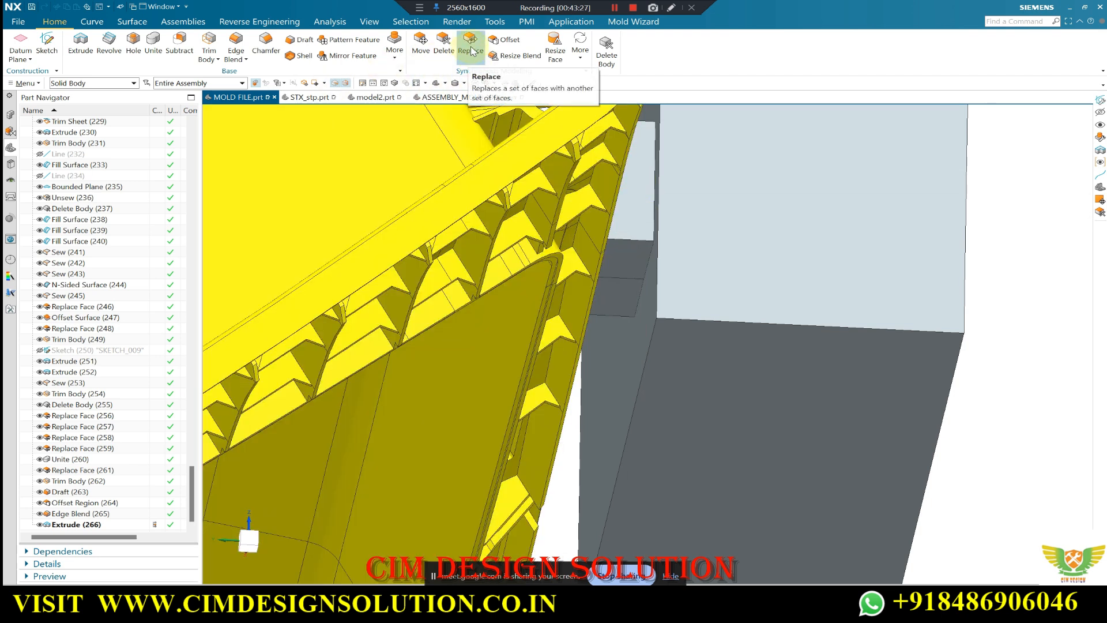
scroll(564, 212, up, 1)
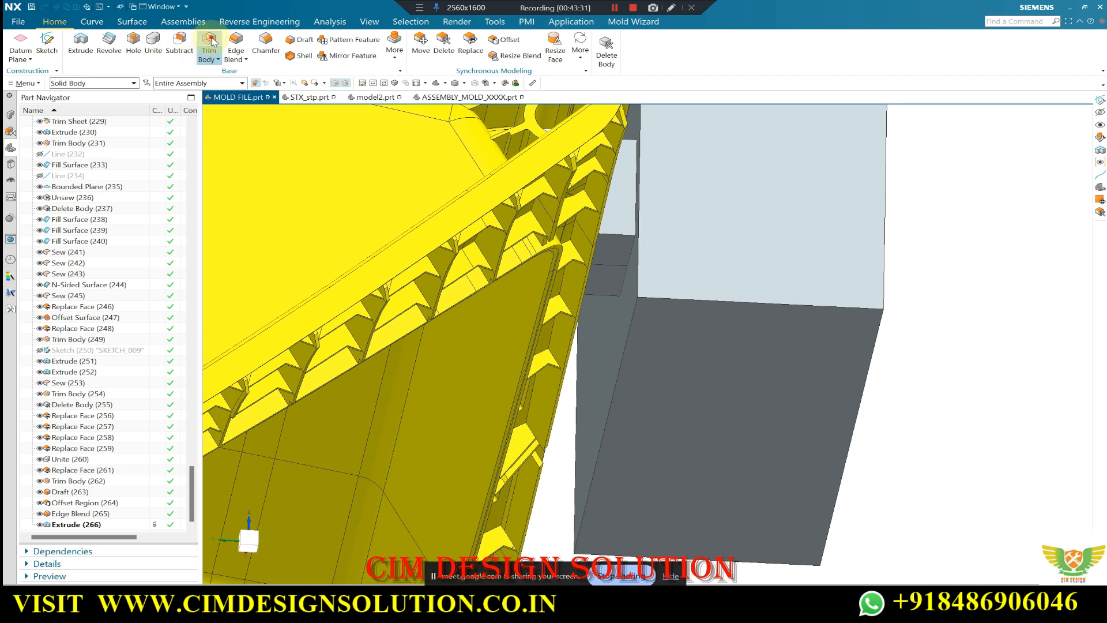
click(682, 340)
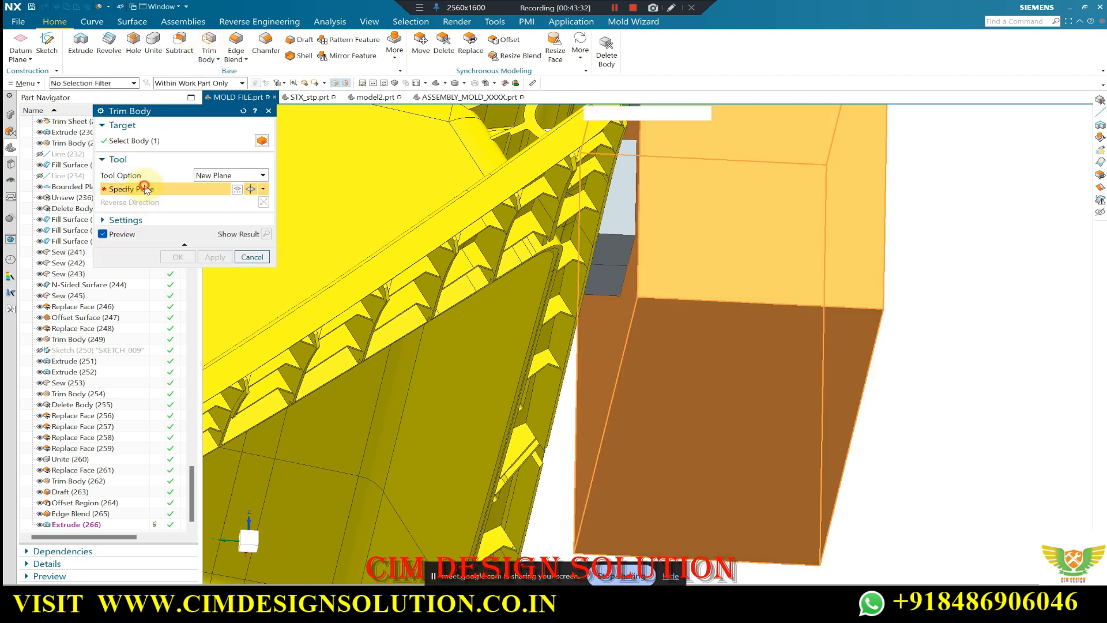
click(643, 233)
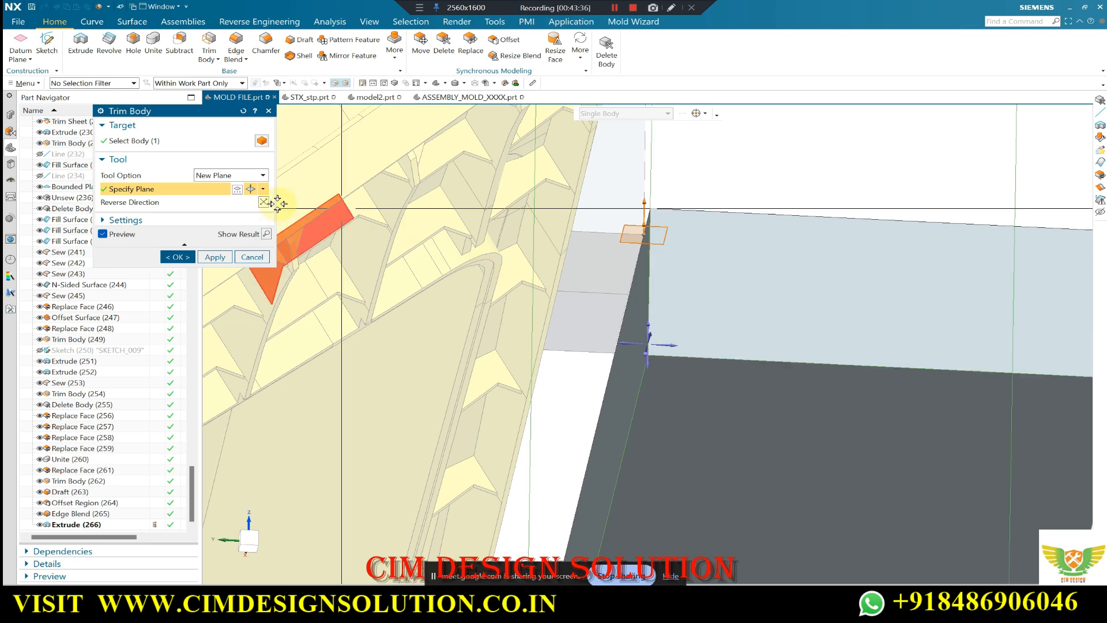
click(169, 258)
Trim the carrier block crosswise with a new plane at about mid-length, keeping the half that holds the slider.
scroll(734, 265, down, 4)
middle_drag(734, 264, 808, 397)
middle_drag(882, 429, 800, 376)
scroll(686, 350, up, 4)
scroll(702, 343, down, 4)
scroll(801, 375, down, 4)
middle_drag(767, 330, 767, 508)
scroll(747, 427, up, 5)
key(F8)
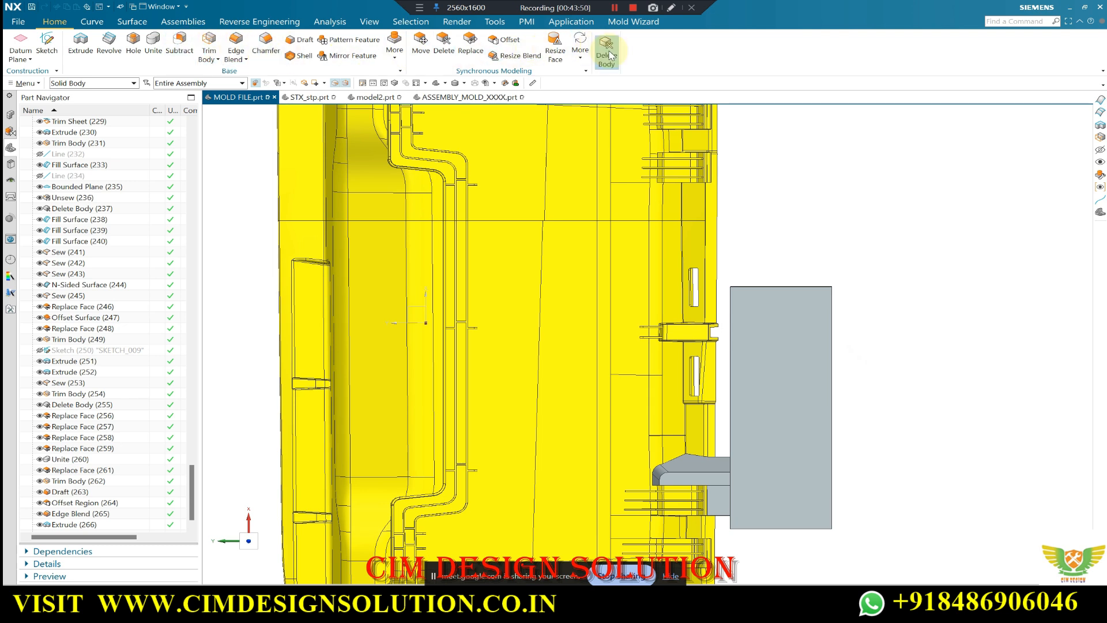
click(796, 327)
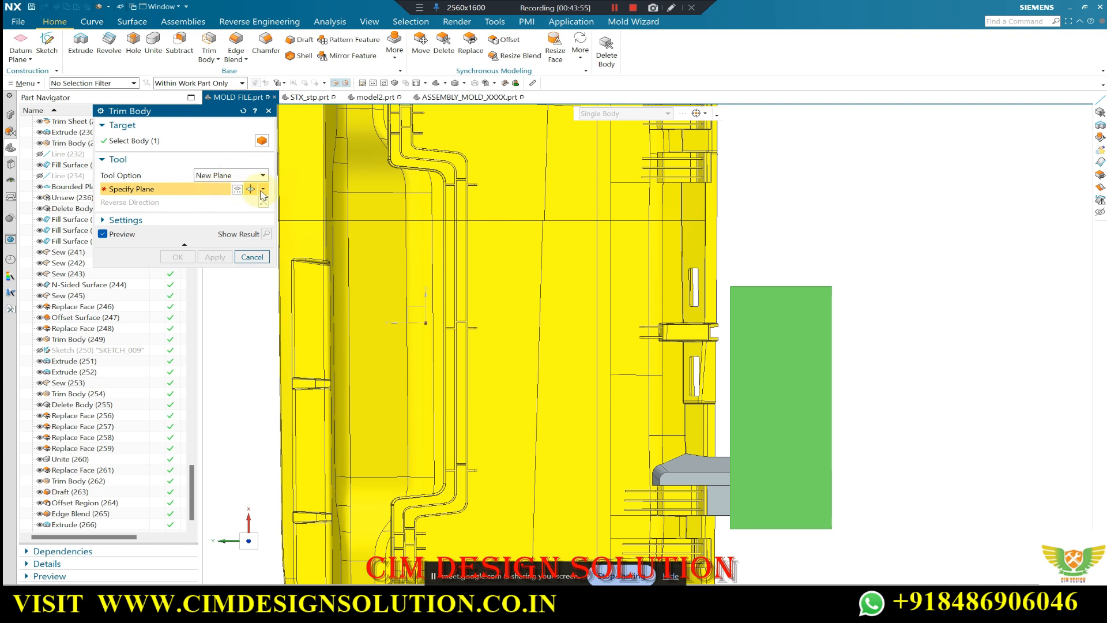
click(697, 114)
click(732, 401)
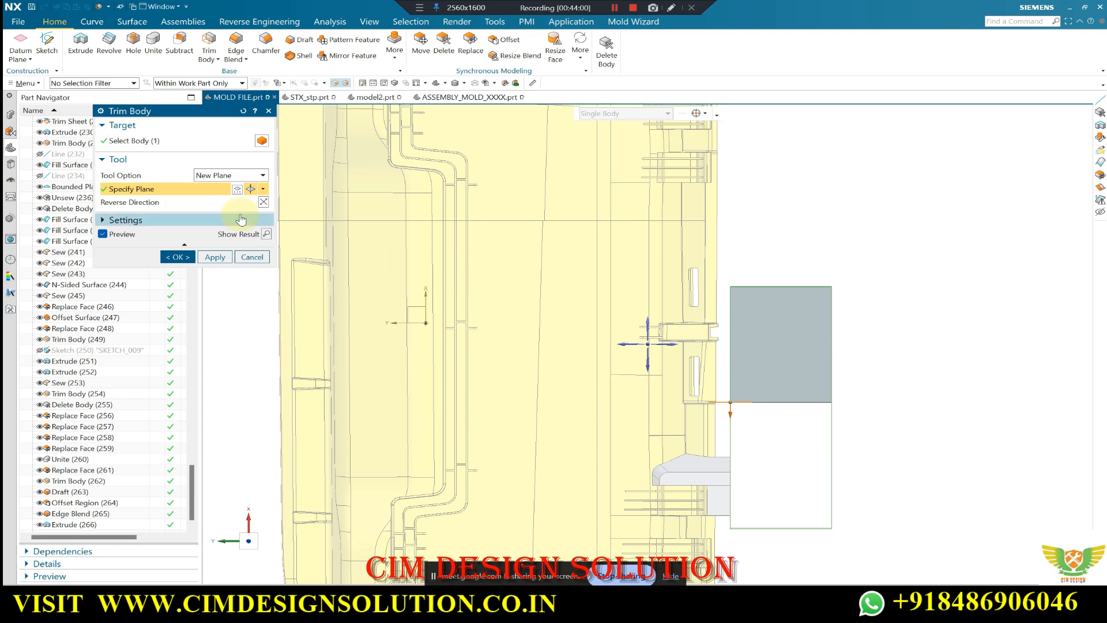
click(178, 257)
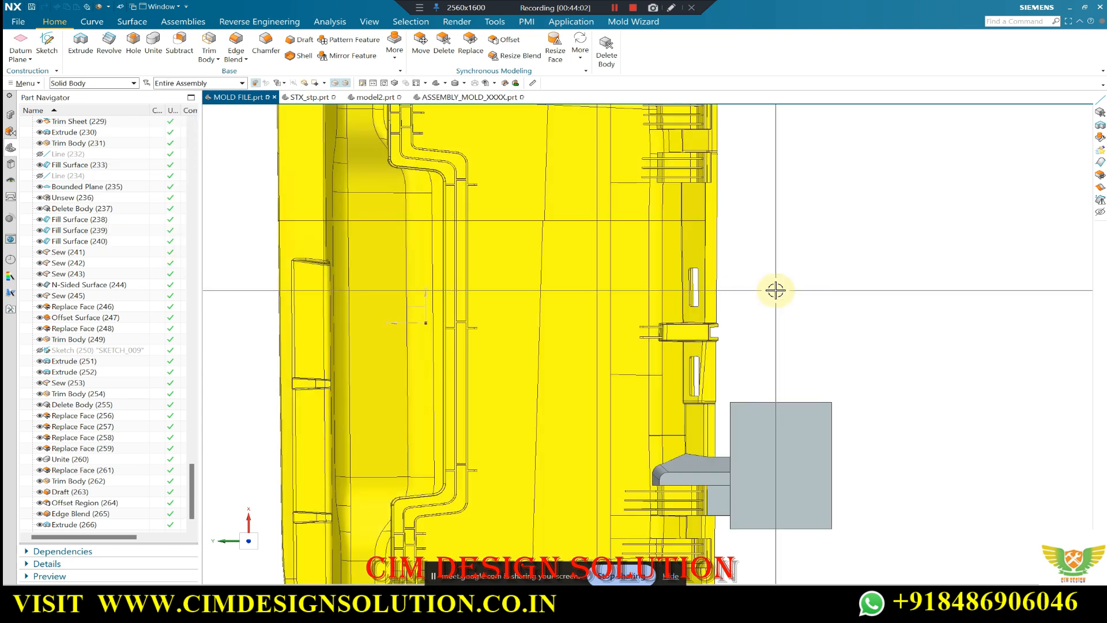
Unite the carrier block with the rib clip slider into one solid body.
scroll(784, 323, down, 5)
middle_drag(848, 304, 714, 270)
scroll(706, 188, up, 3)
middle_drag(706, 188, 715, 250)
middle_drag(640, 241, 527, 271)
scroll(527, 272, up, 5)
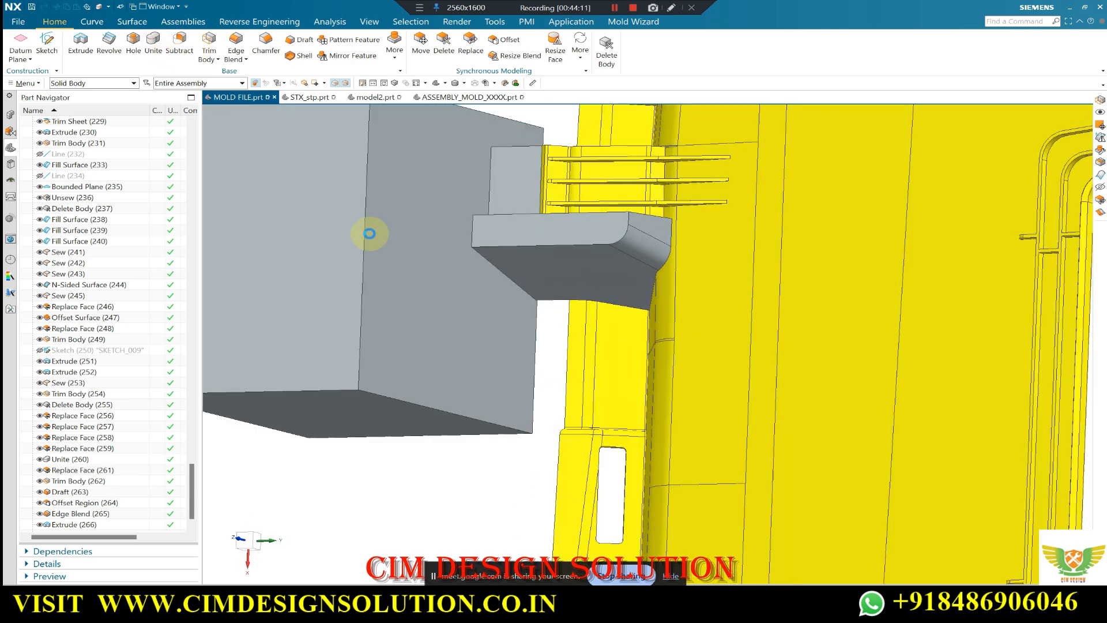
click(370, 234)
click(514, 242)
middle_click(409, 239)
Hide the yellow plastic part so only the united slider body is displayed.
scroll(537, 251, down, 1)
middle_drag(565, 255, 626, 207)
click(773, 249)
key(ctrl+b)
mouse_move(726, 296)
middle_down()
mouse_move(657, 341)
mouse_move(746, 337)
mouse_move(645, 339)
mouse_move(710, 351)
middle_up()
middle_drag(732, 215, 759, 230)
middle_drag(665, 223, 562, 190)
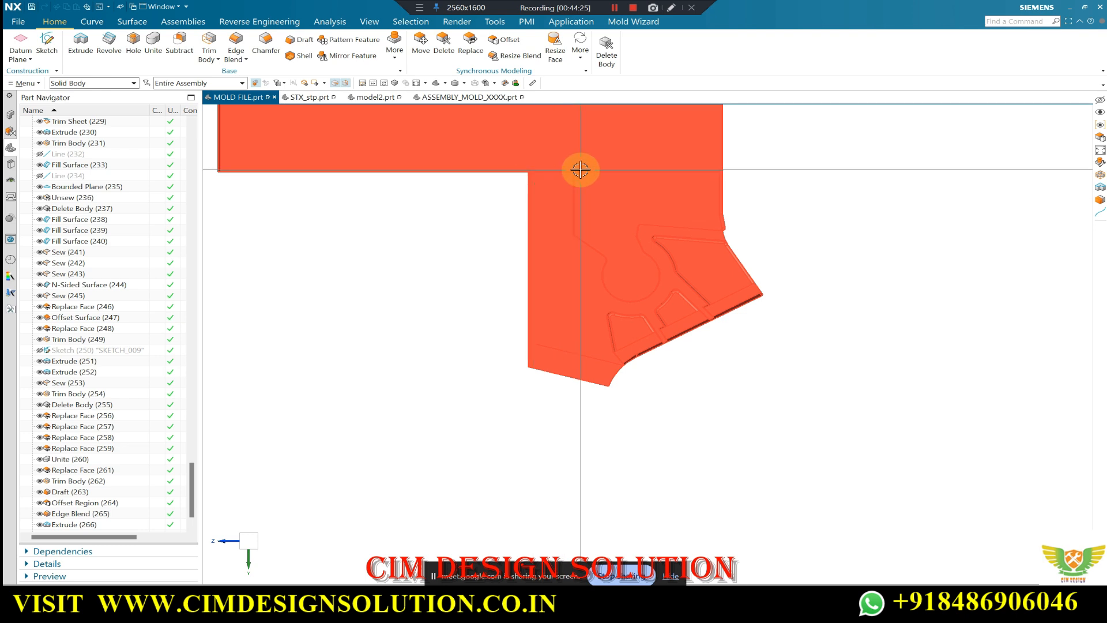
Blend the inner edge where the slider's recess meets the carrier block with a 5 mm radius.
middle_drag(599, 225, 668, 209)
scroll(620, 168, up, 2)
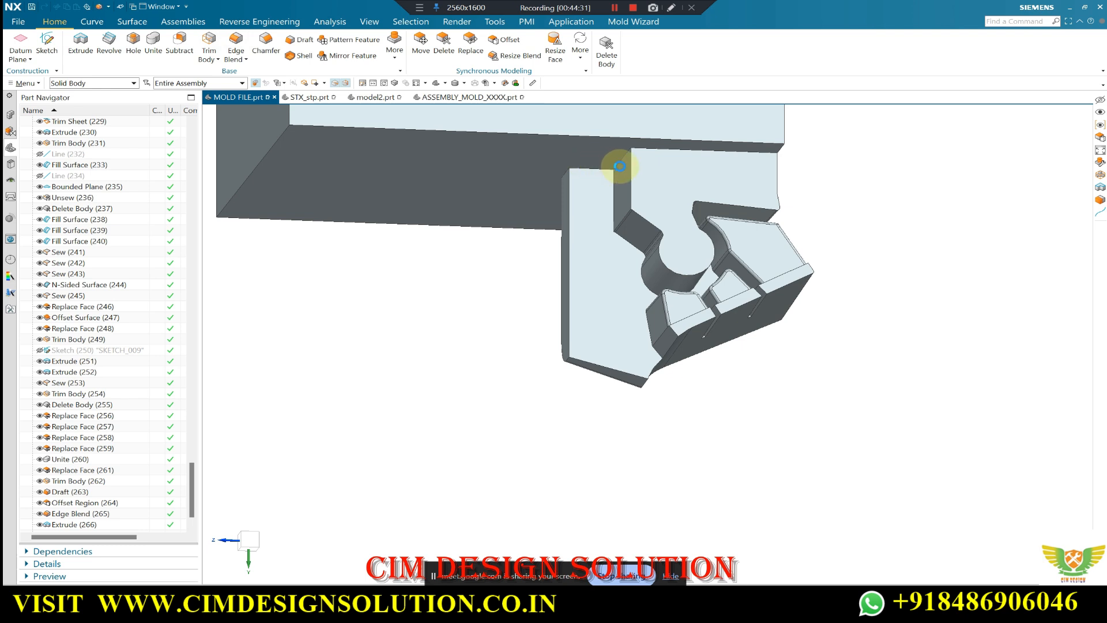
key(b)
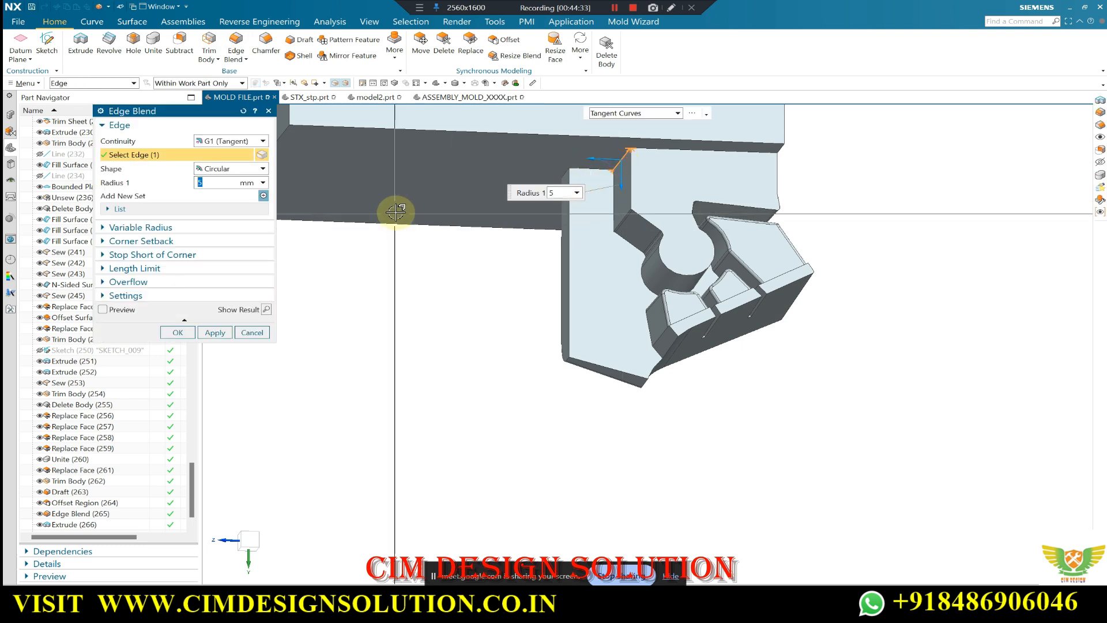
middle_click(395, 212)
Show the hidden plastic part again around the blended slider in a straight-on view.
middle_drag(537, 268, 564, 242)
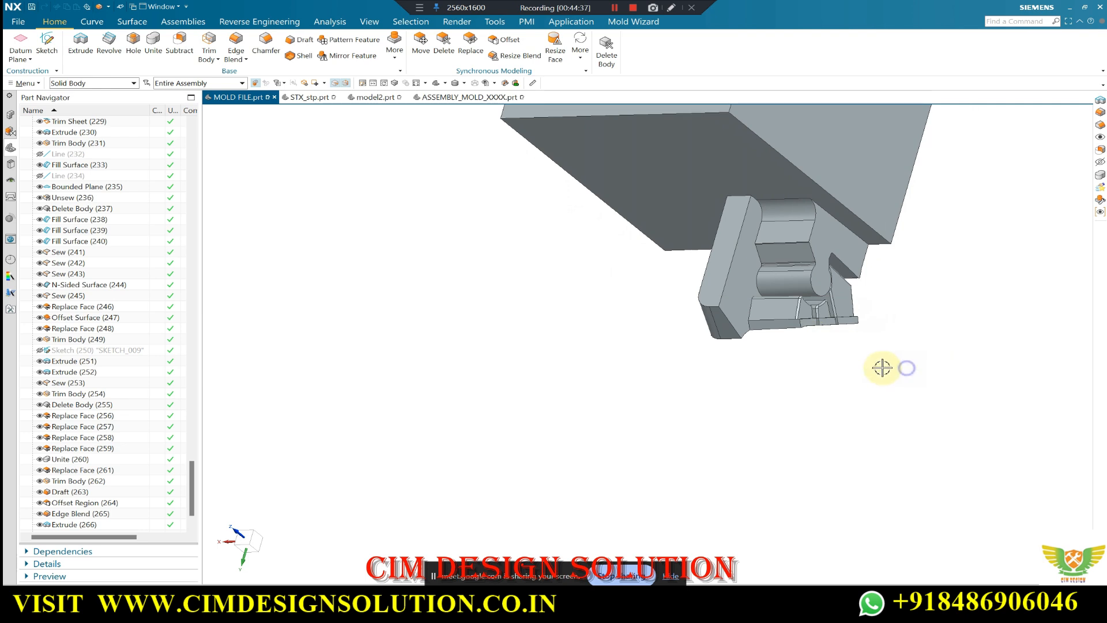
key(F8)
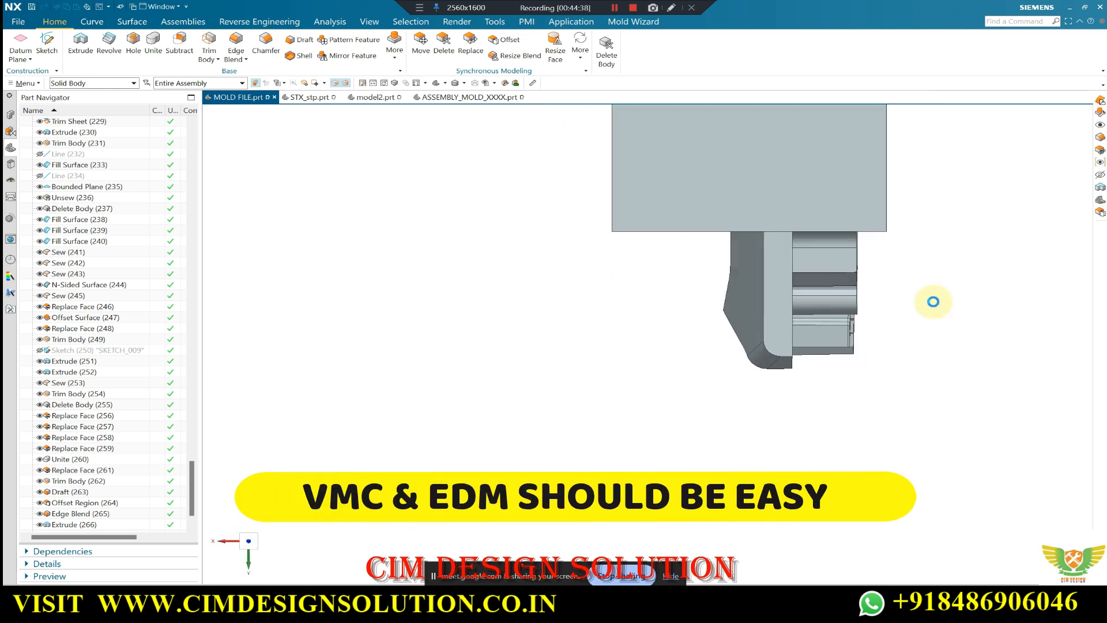
key(ctrl+shift+k)
middle_click(698, 264)
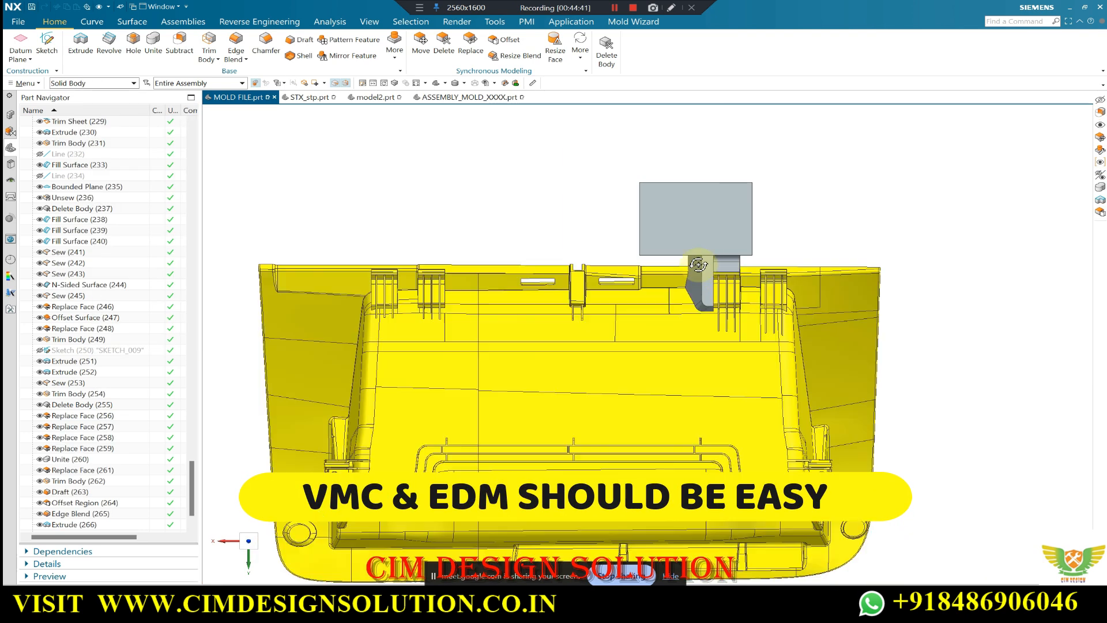
Examine how the blended slider and its carrier block fit against the clip ribs of the plastic part.
middle_drag(655, 255, 734, 227)
scroll(726, 221, down, 2)
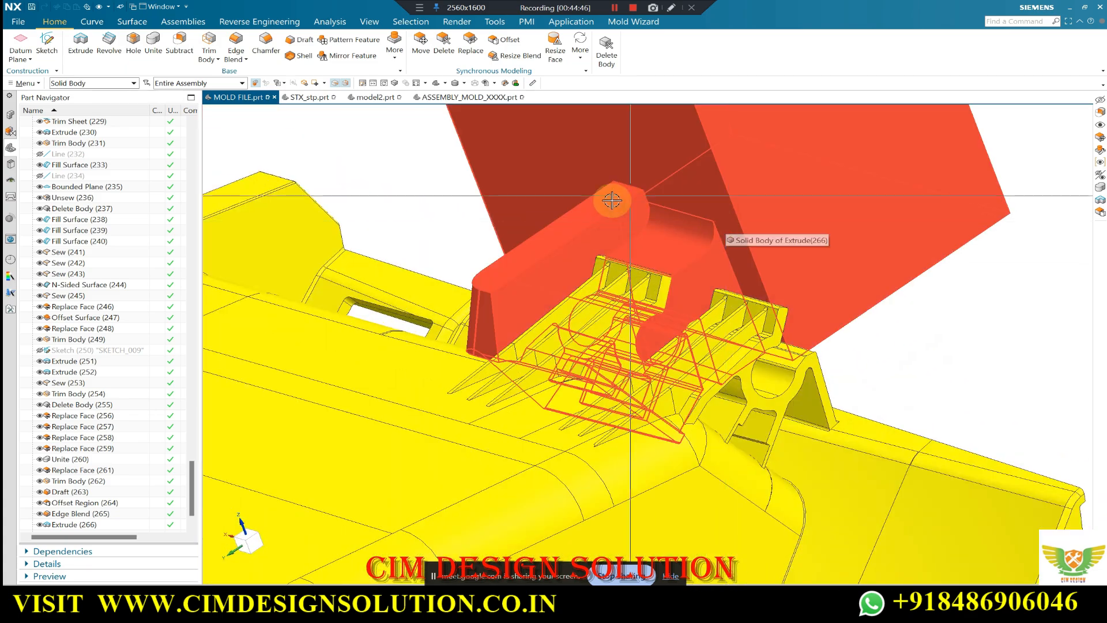
scroll(612, 200, up, 3)
middle_drag(640, 231, 558, 311)
scroll(588, 271, up, 3)
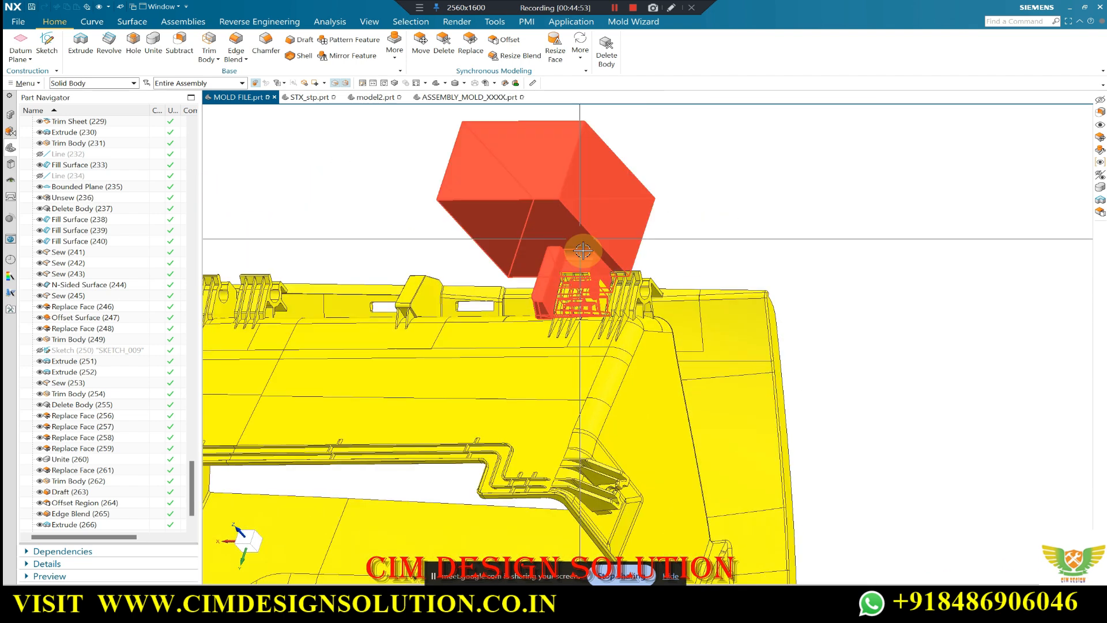
scroll(582, 250, down, 5)
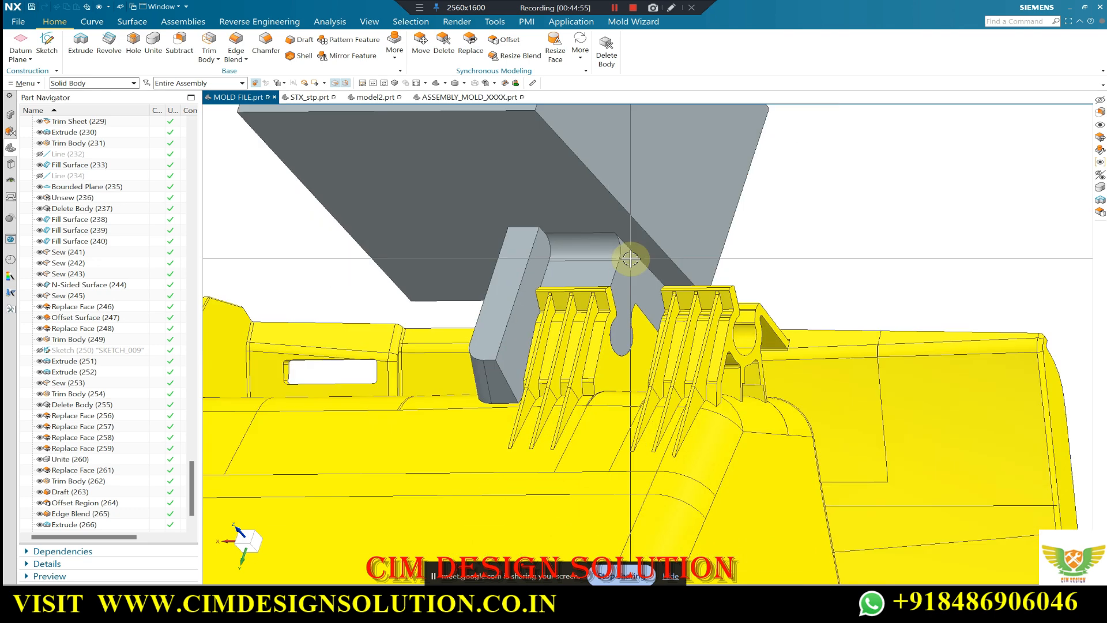
middle_drag(631, 259, 612, 245)
middle_drag(525, 266, 587, 237)
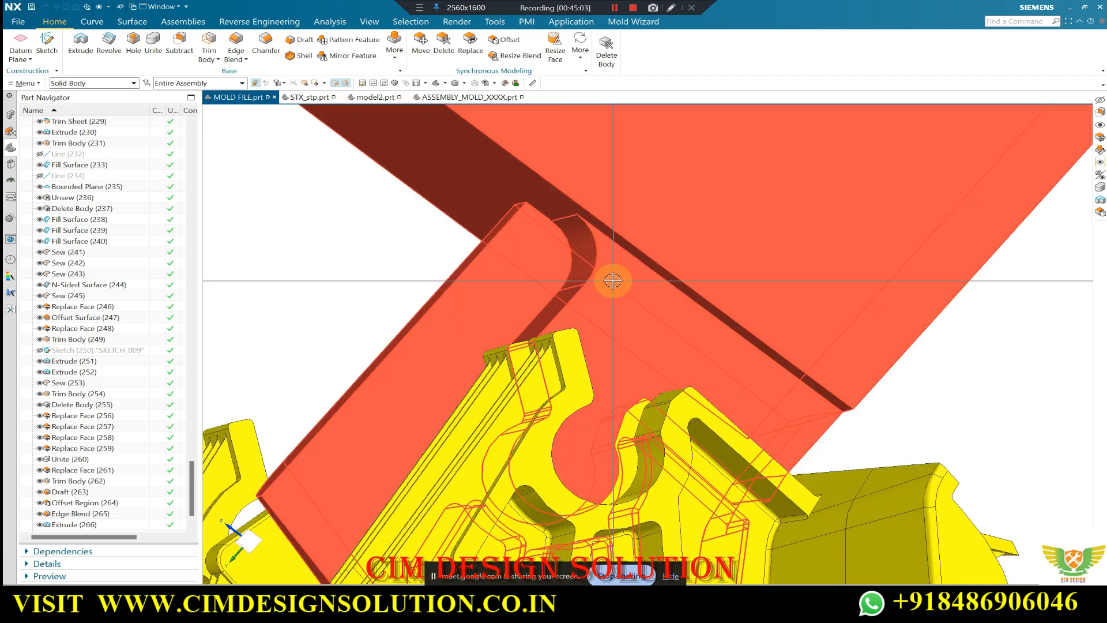
middle_drag(613, 280, 793, 264)
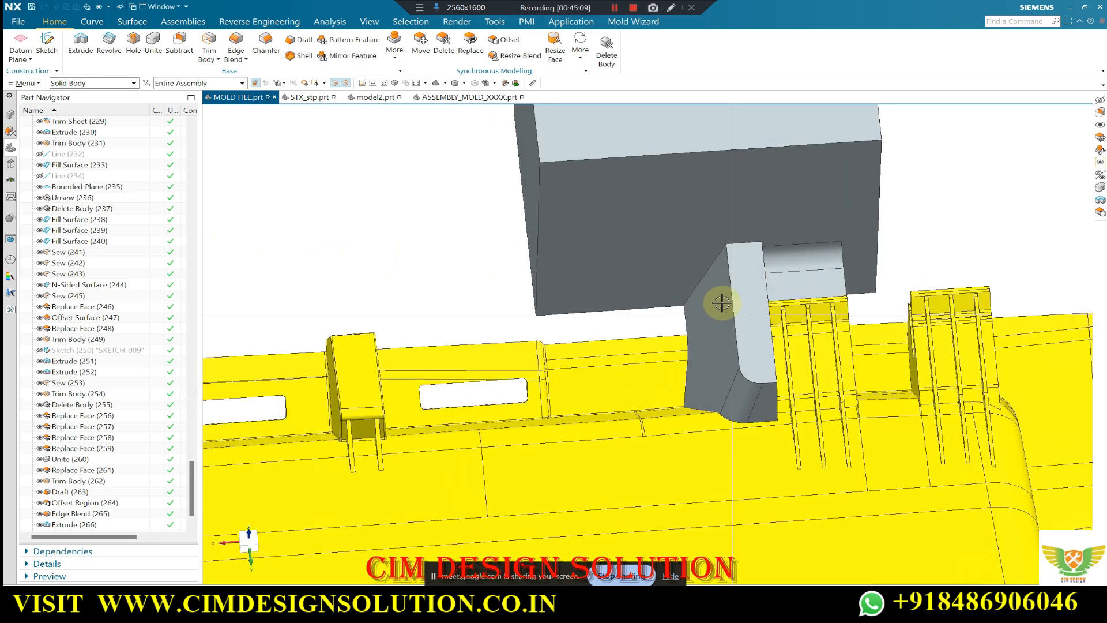
Examine the slider body's rib slots, pockets and round clip recess up close from several directions.
middle_drag(582, 133, 672, 438)
scroll(672, 438, up, 5)
middle_drag(477, 460, 608, 405)
scroll(520, 419, up, 3)
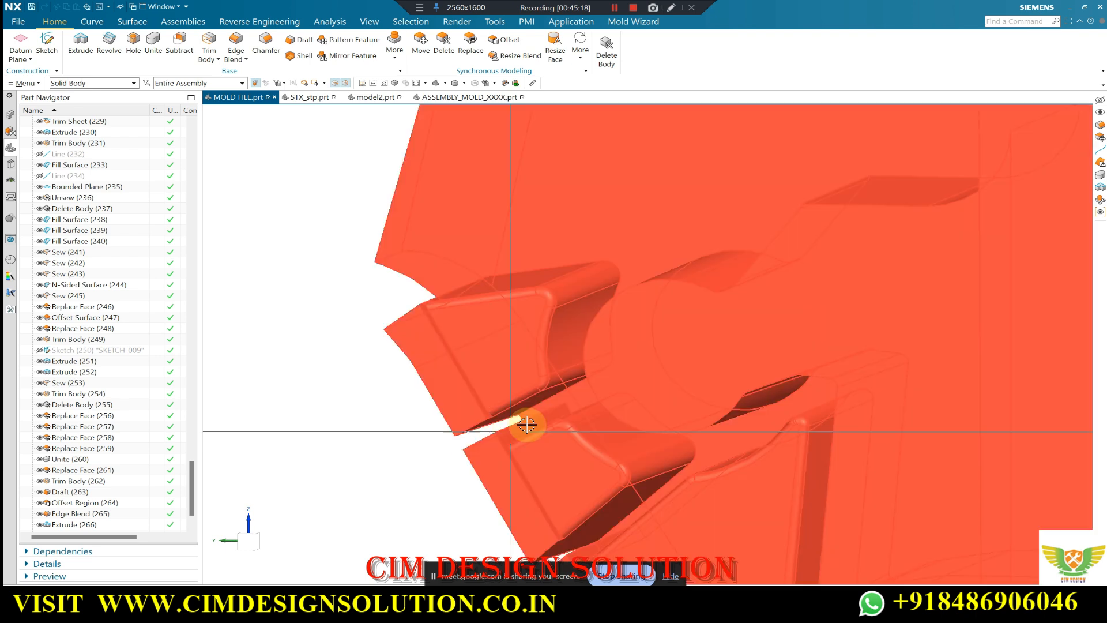
scroll(543, 410, down, 1)
scroll(452, 347, down, 1)
middle_drag(452, 348, 450, 348)
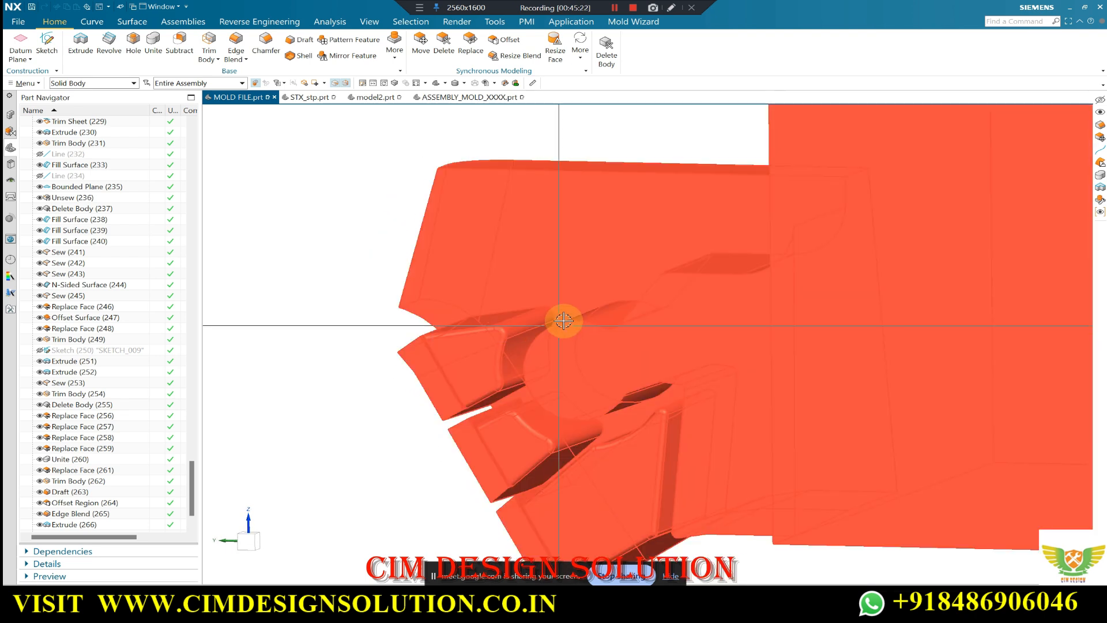
scroll(563, 320, down, 3)
mouse_move(580, 397)
middle_down()
mouse_move(564, 395)
mouse_move(597, 402)
mouse_move(587, 380)
middle_up()
middle_drag(603, 311, 714, 330)
scroll(828, 312, up, 1)
click(712, 280)
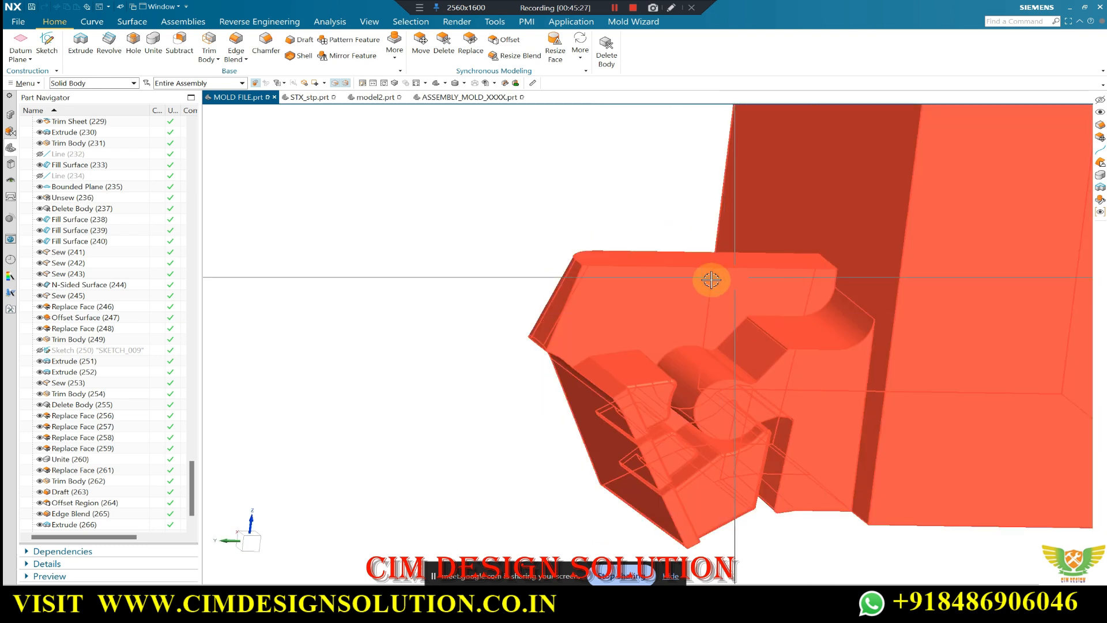
Bring the hidden plastic part back into view together with the slider, seen straight on.
middle_drag(623, 311, 655, 259)
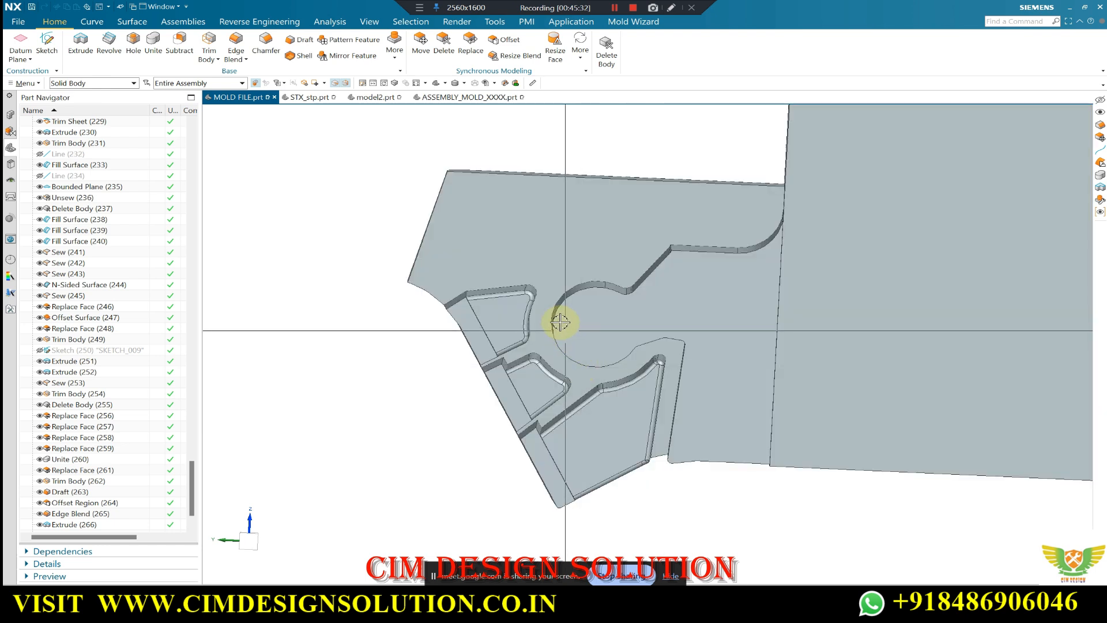
middle_drag(560, 322, 617, 342)
key(ctrl+shift+k)
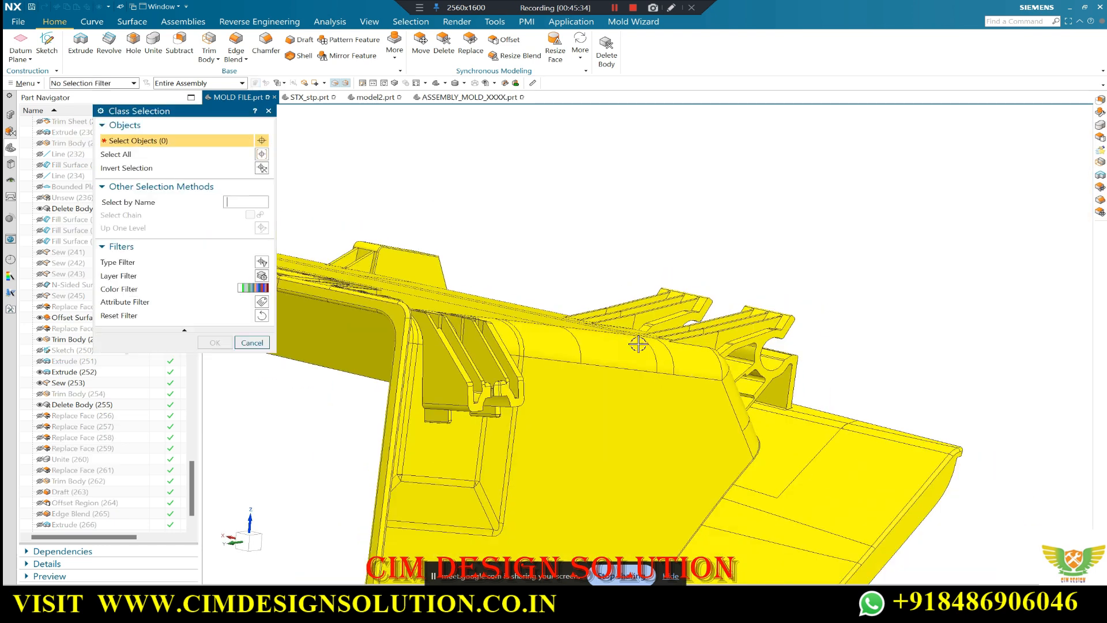
click(633, 337)
middle_click(660, 296)
middle_drag(660, 296, 770, 193)
key(F8)
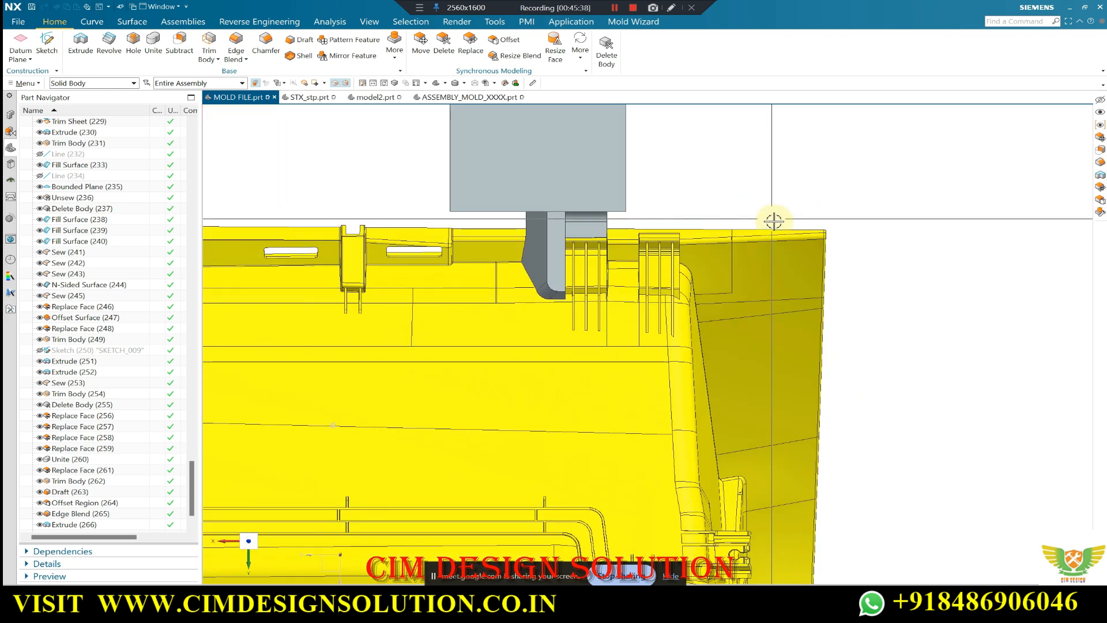
Examine how the slider and its carrier block sit against the whole plastic part from several directions.
scroll(656, 244, down, 2)
middle_drag(640, 352, 639, 303)
scroll(640, 297, down, 2)
key(F8)
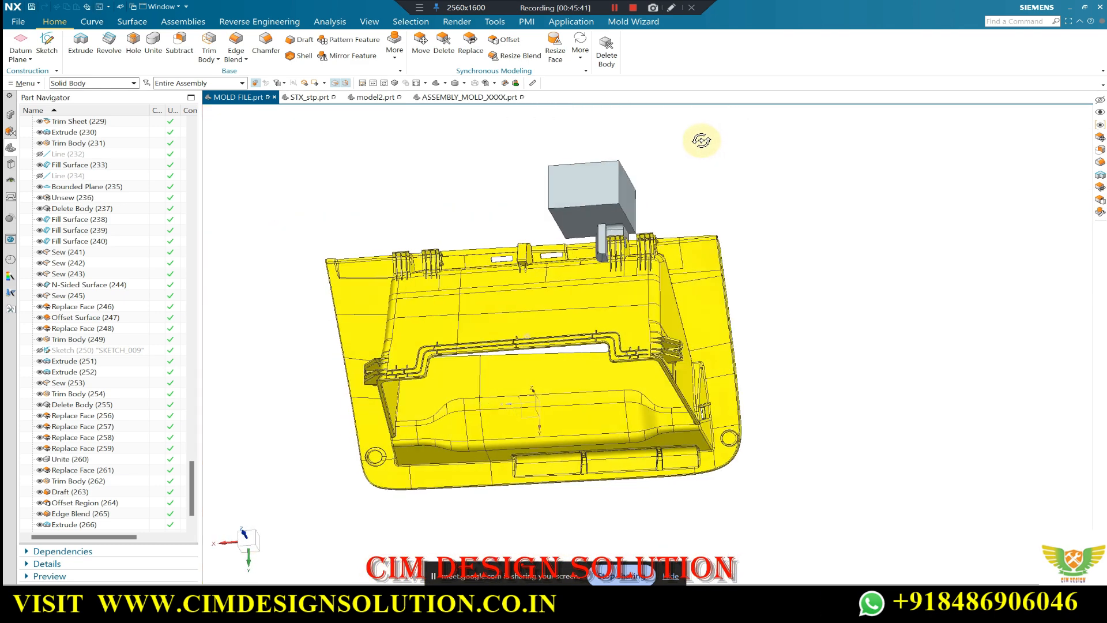
scroll(542, 225, up, 4)
middle_drag(447, 272, 513, 228)
scroll(519, 225, up, 4)
scroll(633, 240, down, 5)
middle_drag(633, 240, 773, 269)
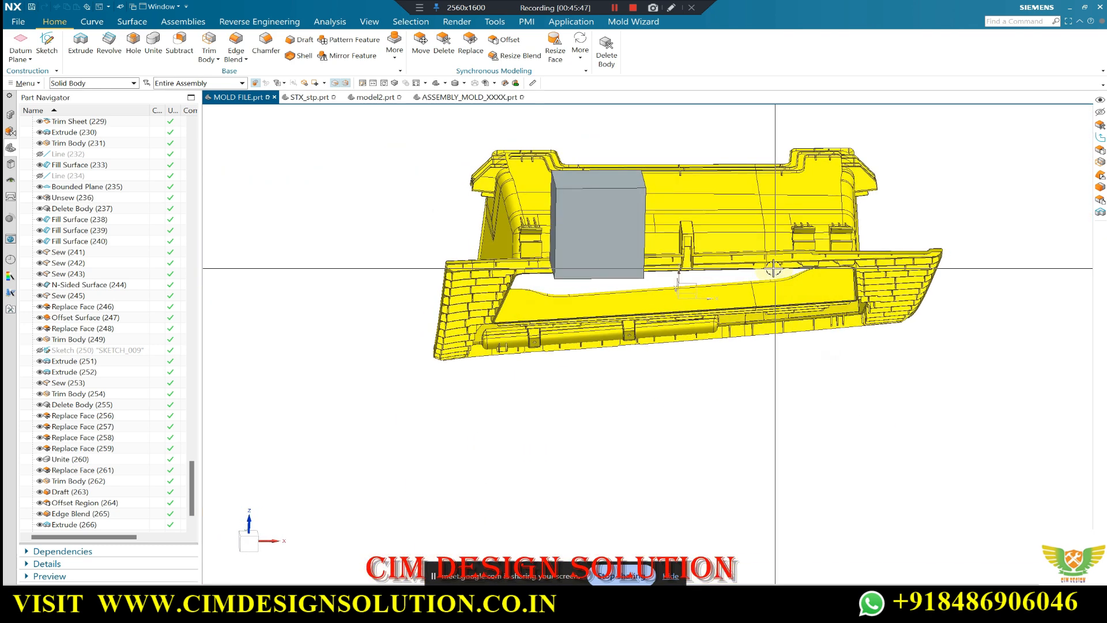
key(F8)
scroll(690, 226, up, 3)
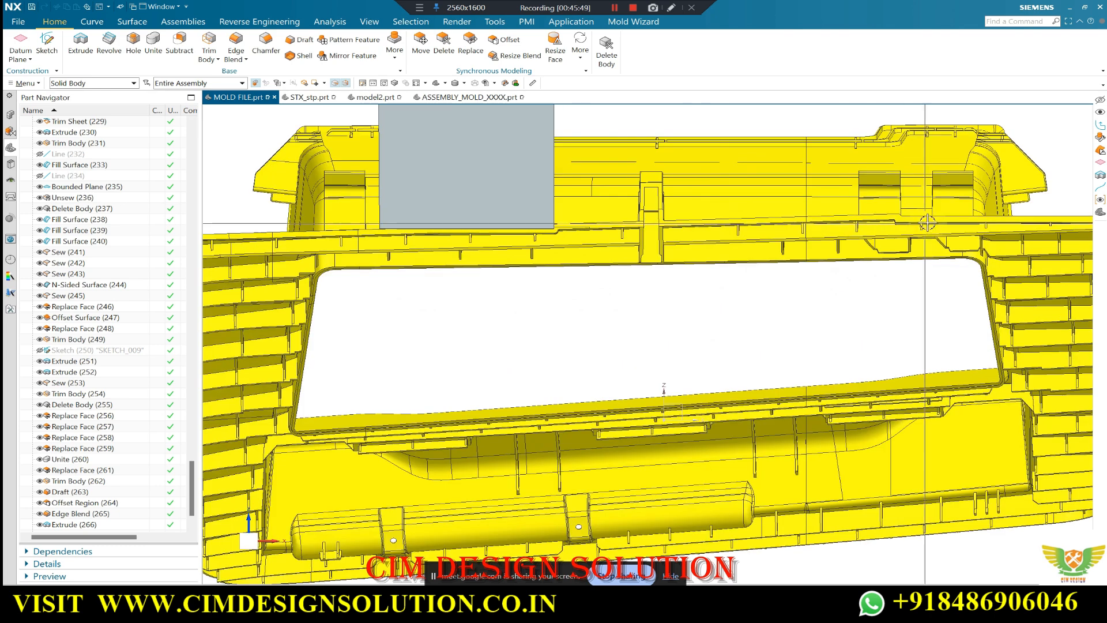
scroll(803, 218, down, 2)
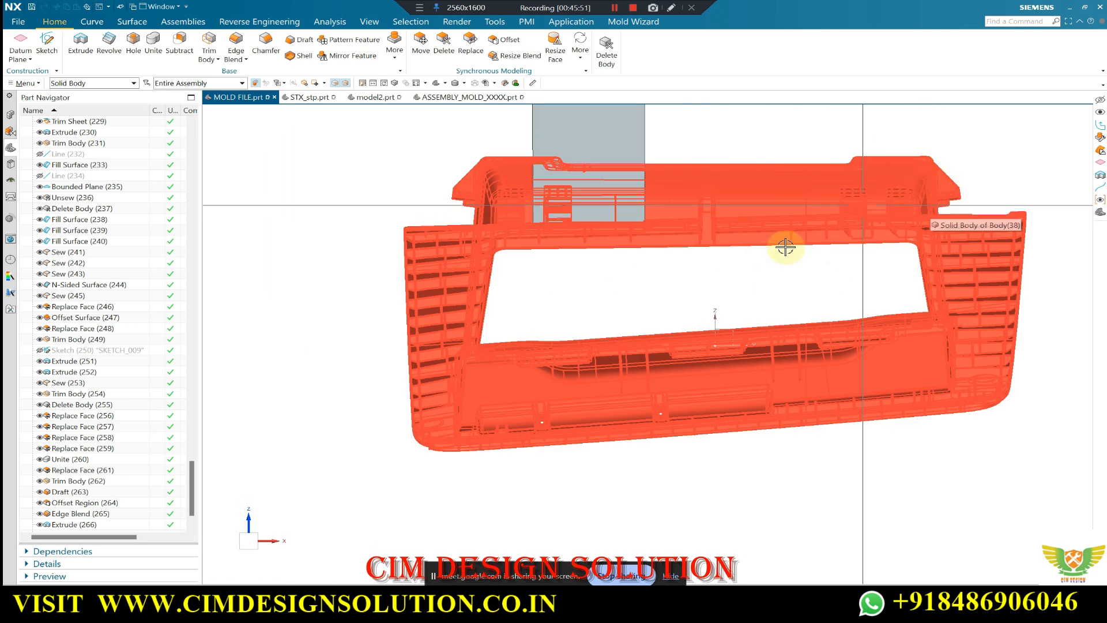
scroll(724, 262, down, 2)
scroll(741, 200, up, 3)
scroll(690, 227, up, 1)
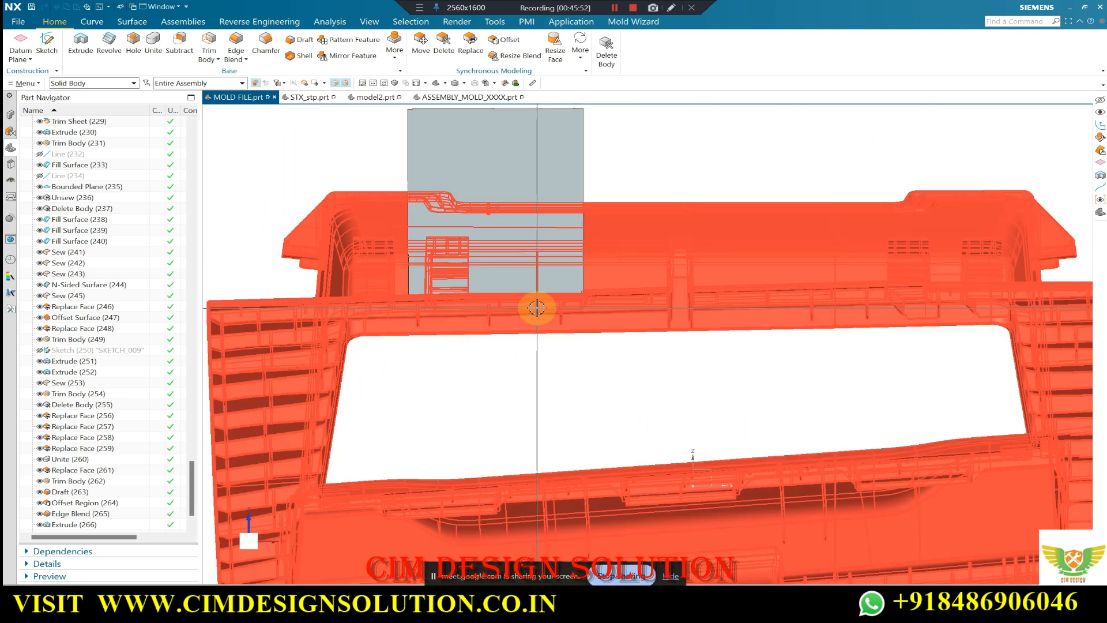
scroll(534, 310, down, 2)
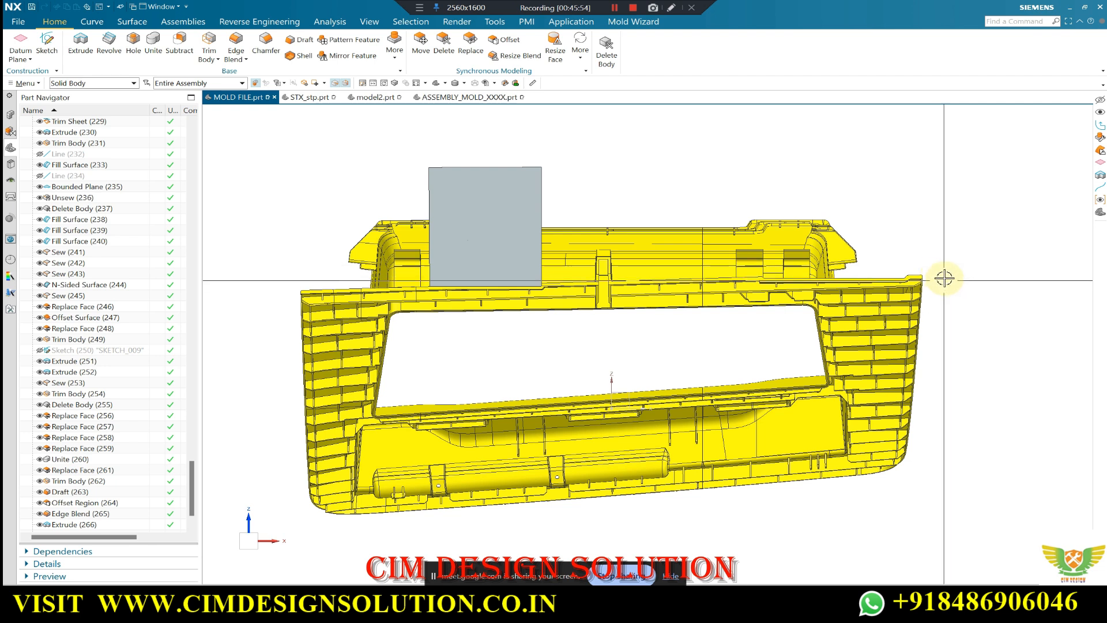
scroll(947, 275, down, 2)
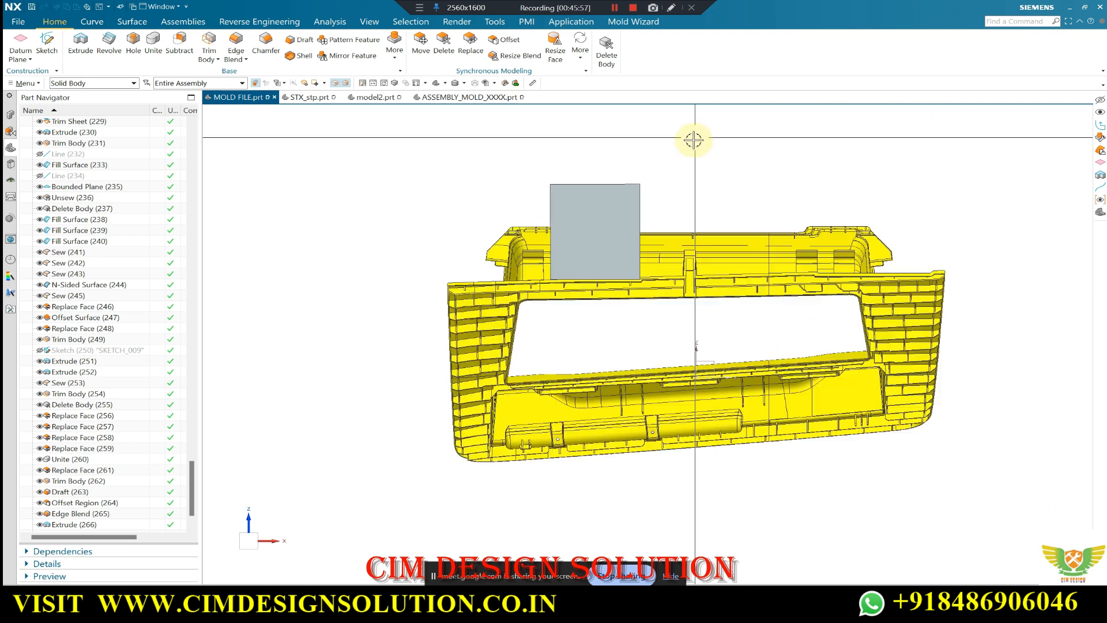
scroll(551, 177, down, 1)
scroll(678, 155, up, 1)
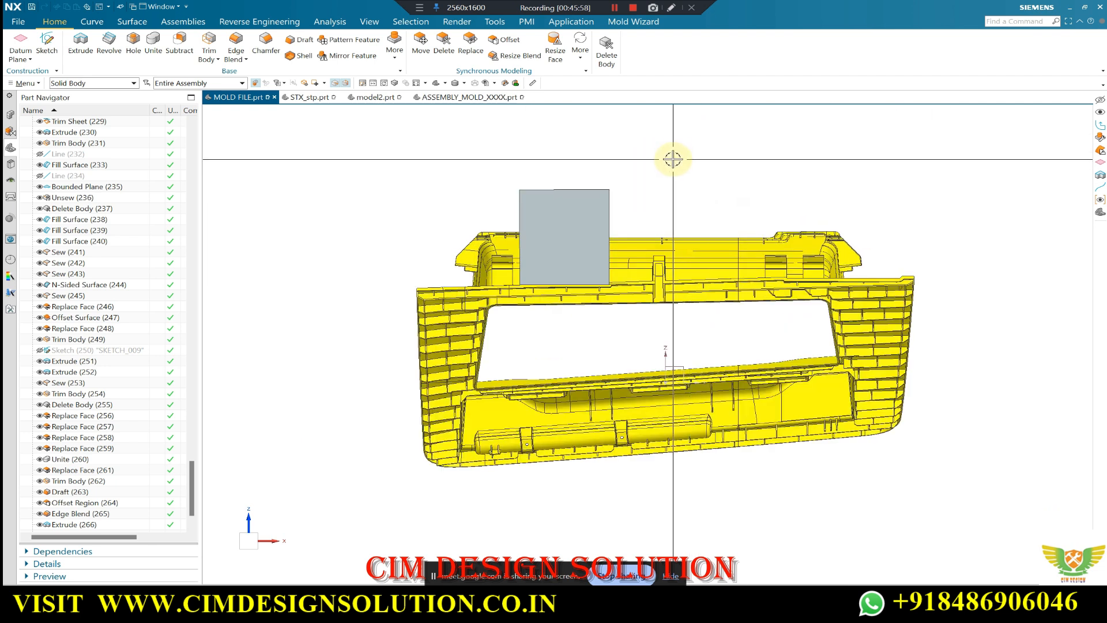
Set the cursor's selection radius to Small in the selection preferences.
key(ctrl+shift+t)
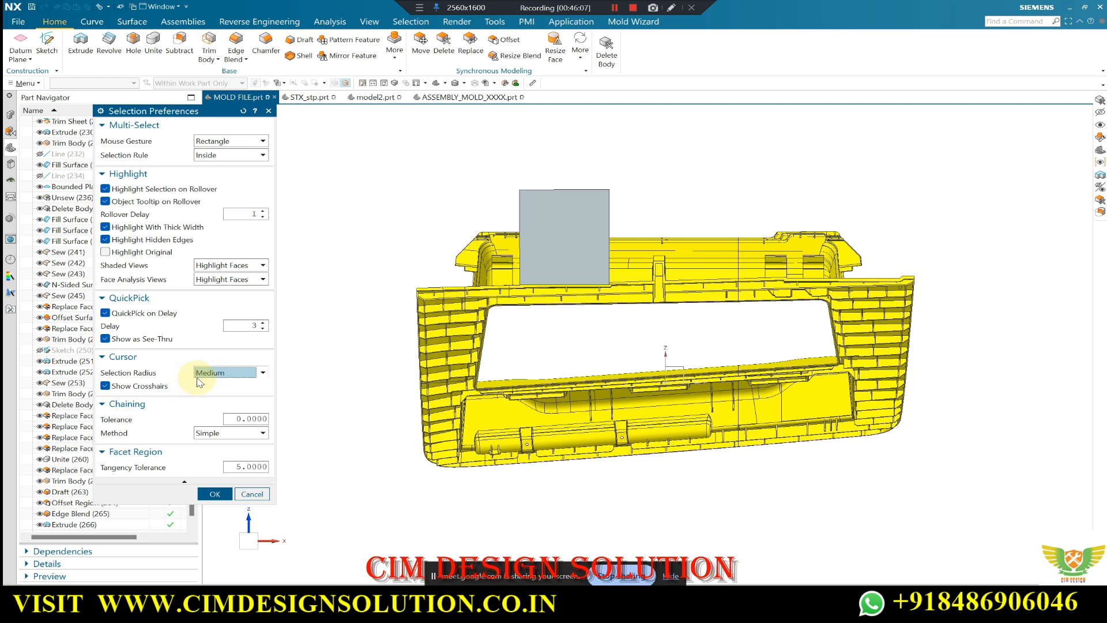
middle_click(388, 210)
scroll(479, 212, down, 3)
scroll(502, 195, up, 4)
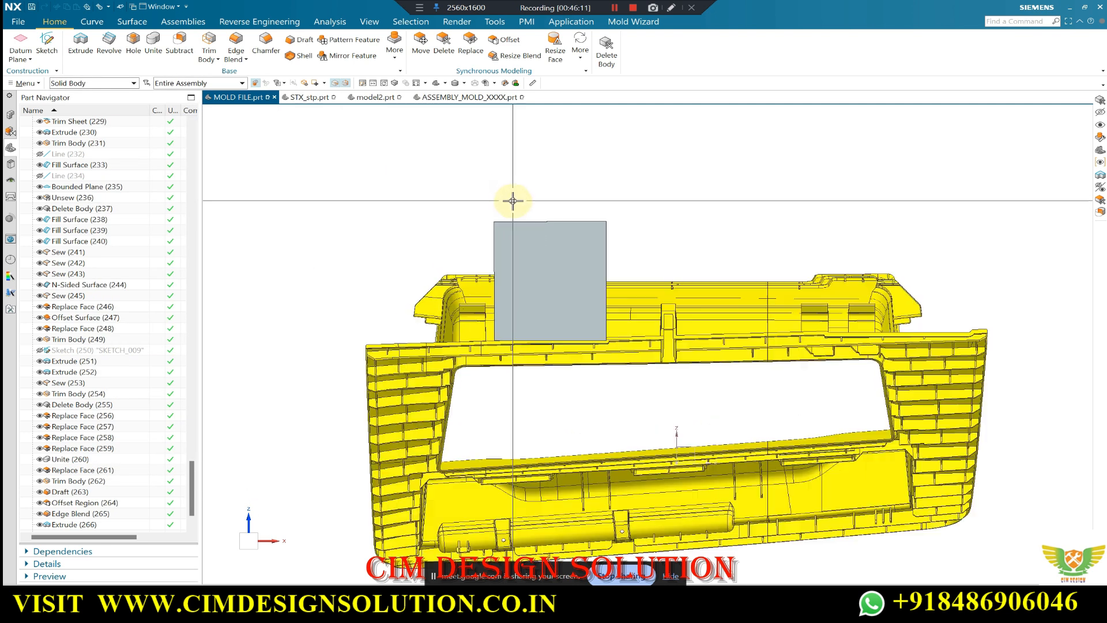
scroll(513, 202, up, 1)
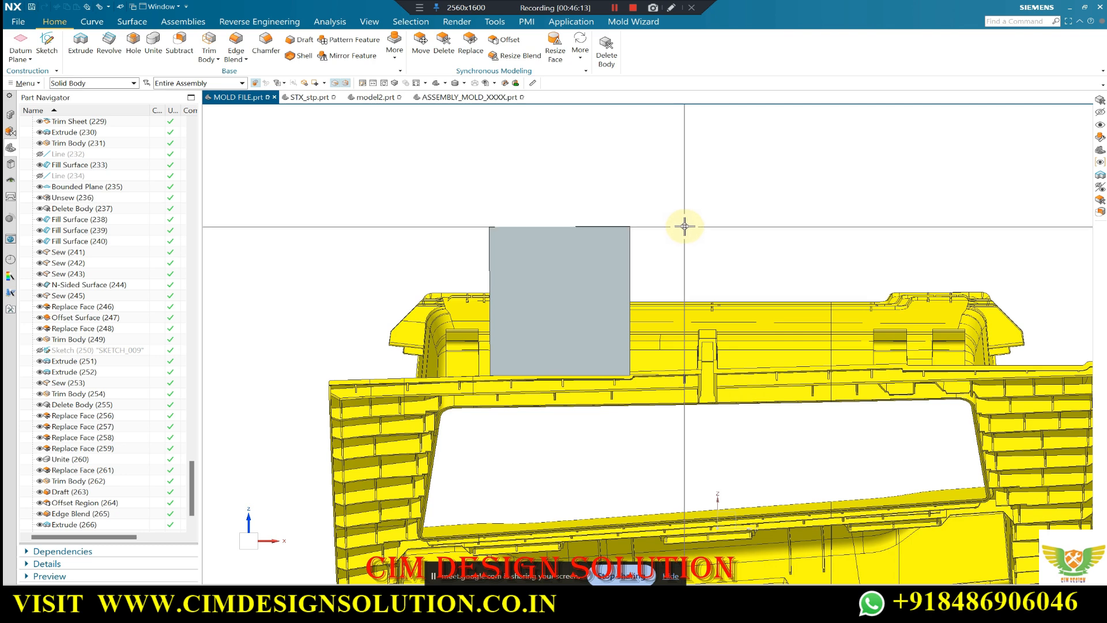
Try to chamfer the carrier block's edge beside the slider arm.
scroll(685, 226, down, 2)
middle_drag(648, 208, 747, 191)
middle_drag(637, 272, 552, 338)
scroll(548, 339, up, 2)
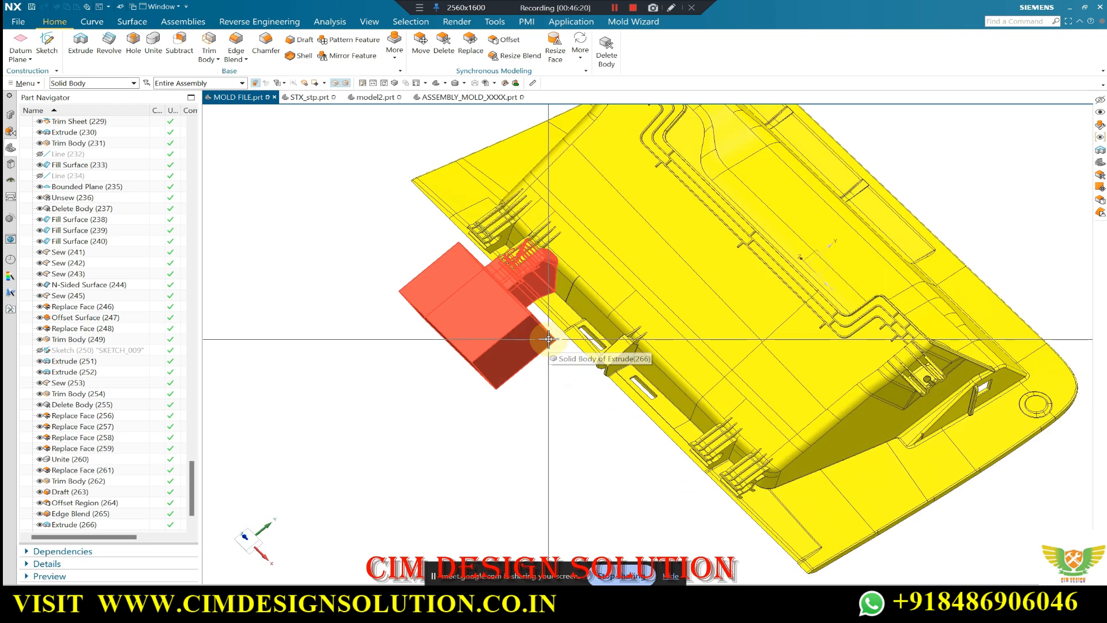
middle_drag(528, 320, 563, 144)
scroll(554, 162, up, 5)
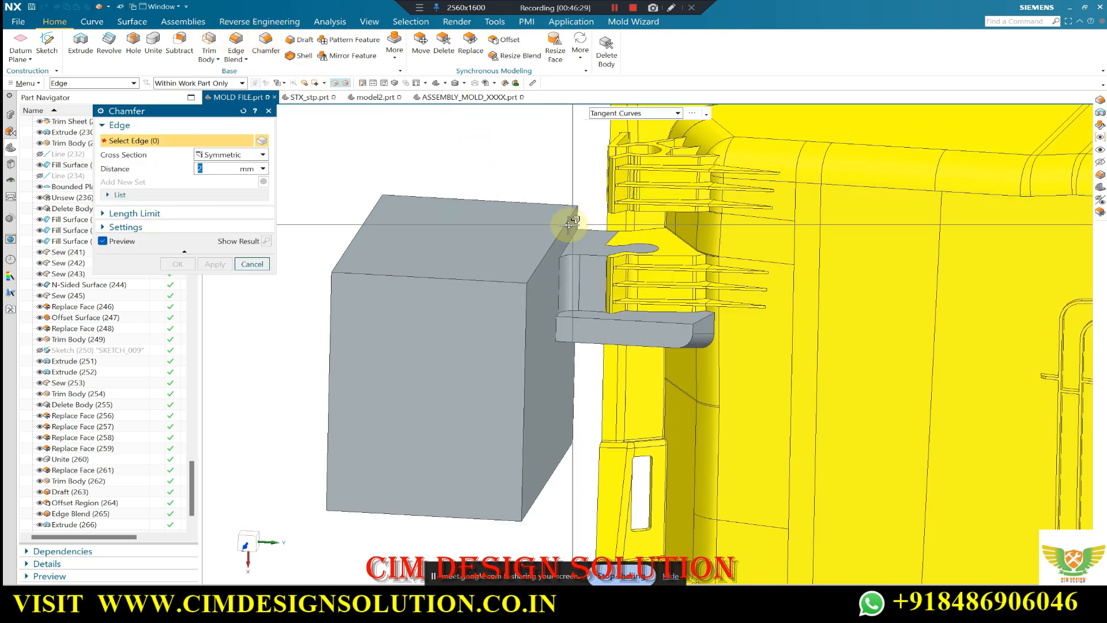
key(Escape)
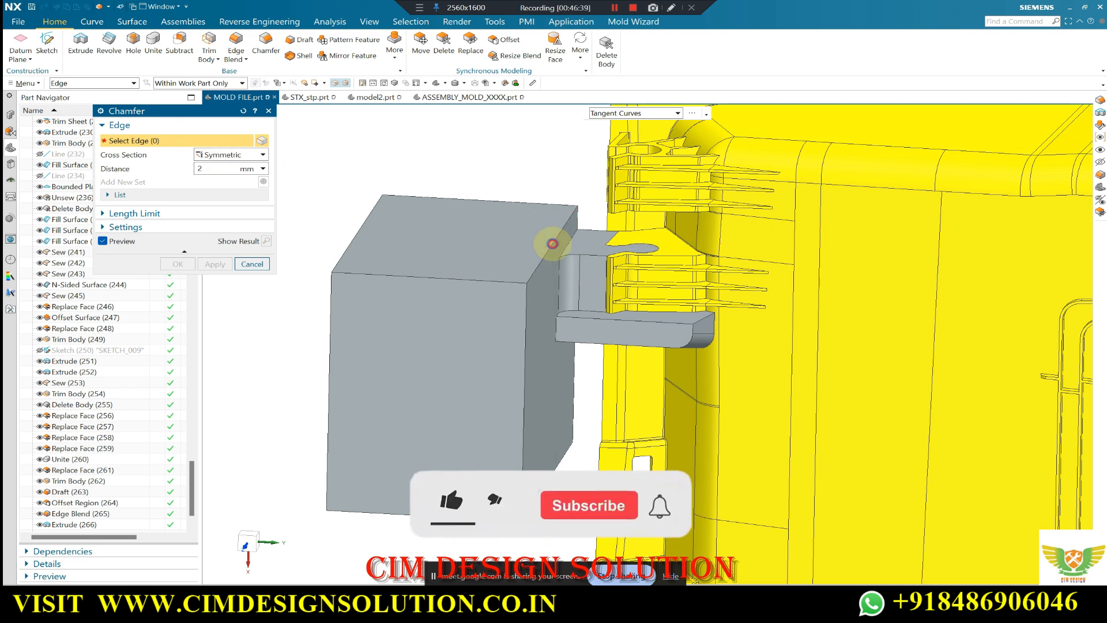
click(553, 244)
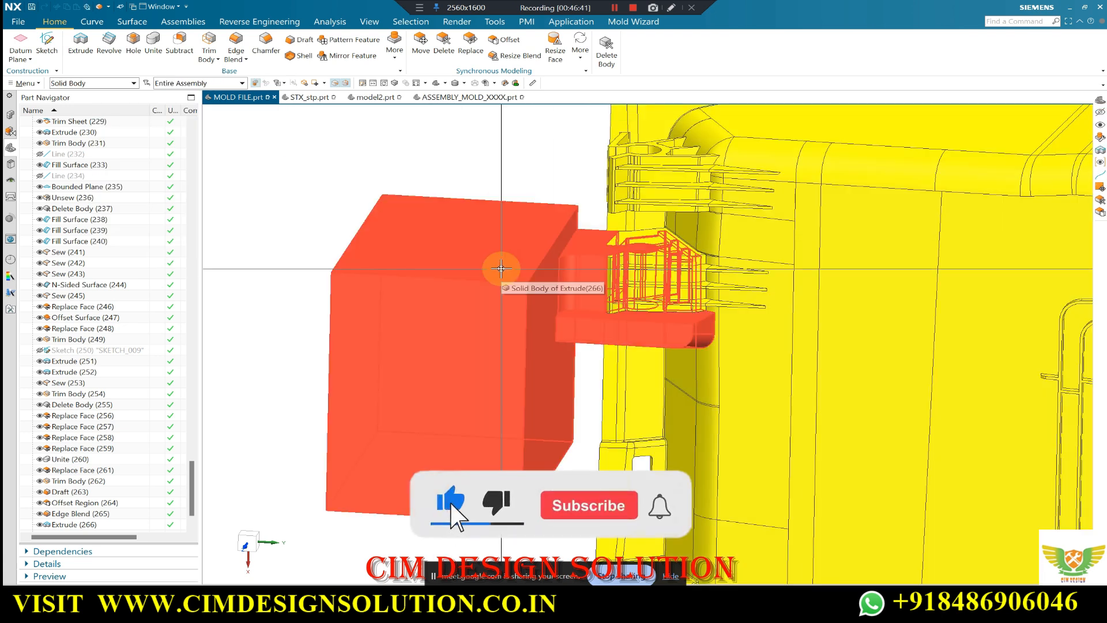
Increase the cursor's selection radius, and chamfer the two parallel edges of the carrier block's end face symmetrically by 5 mm.
key(ctrl+shift+t)
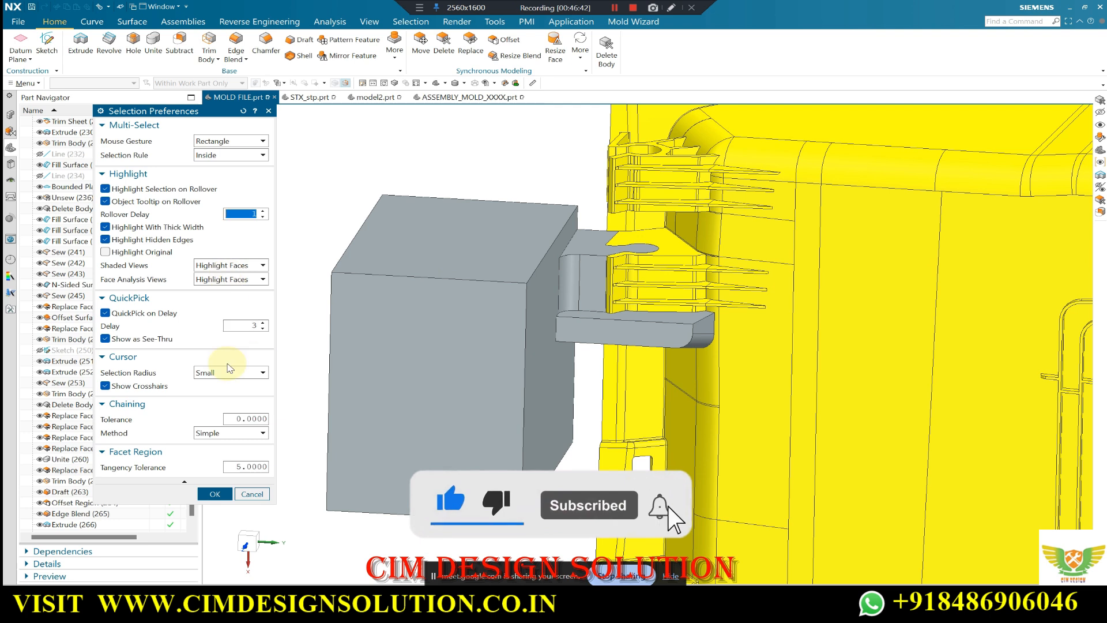
middle_click(263, 328)
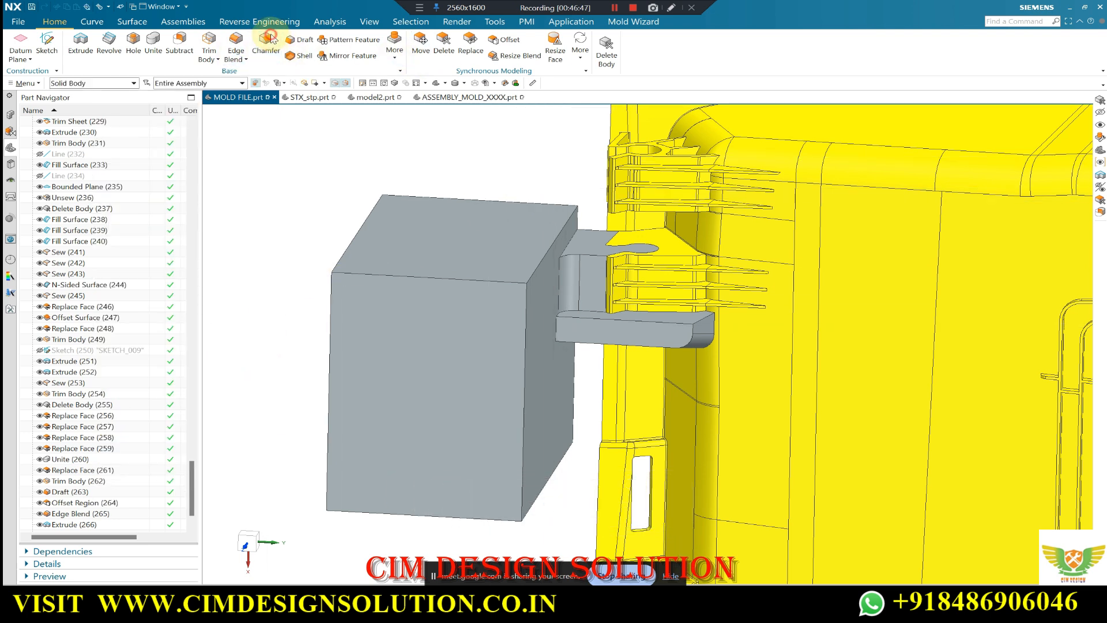
click(542, 261)
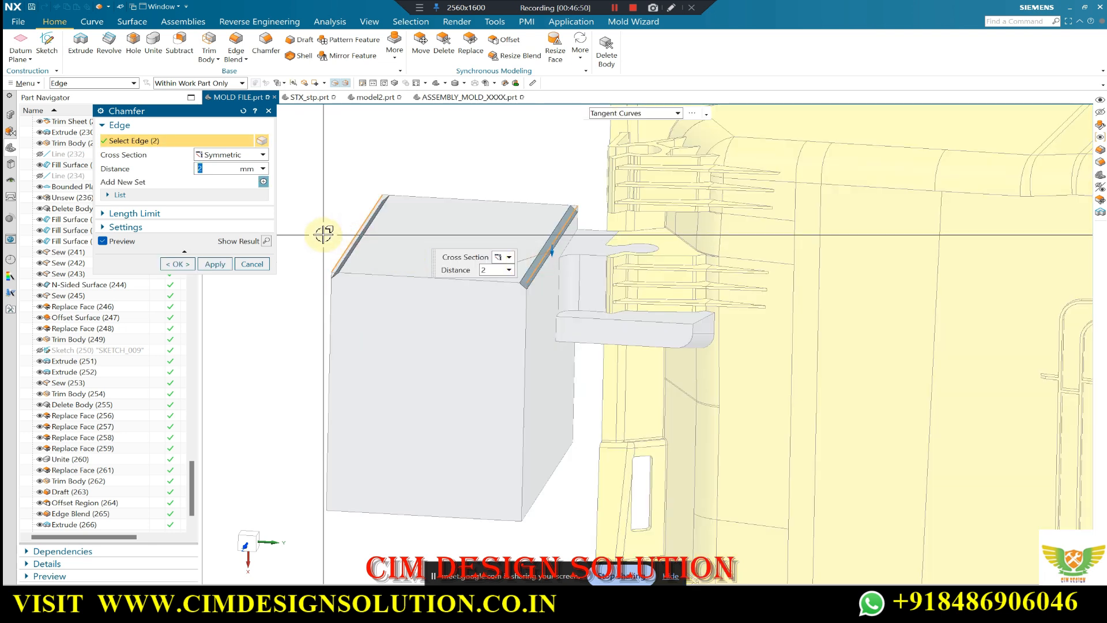
text(5)
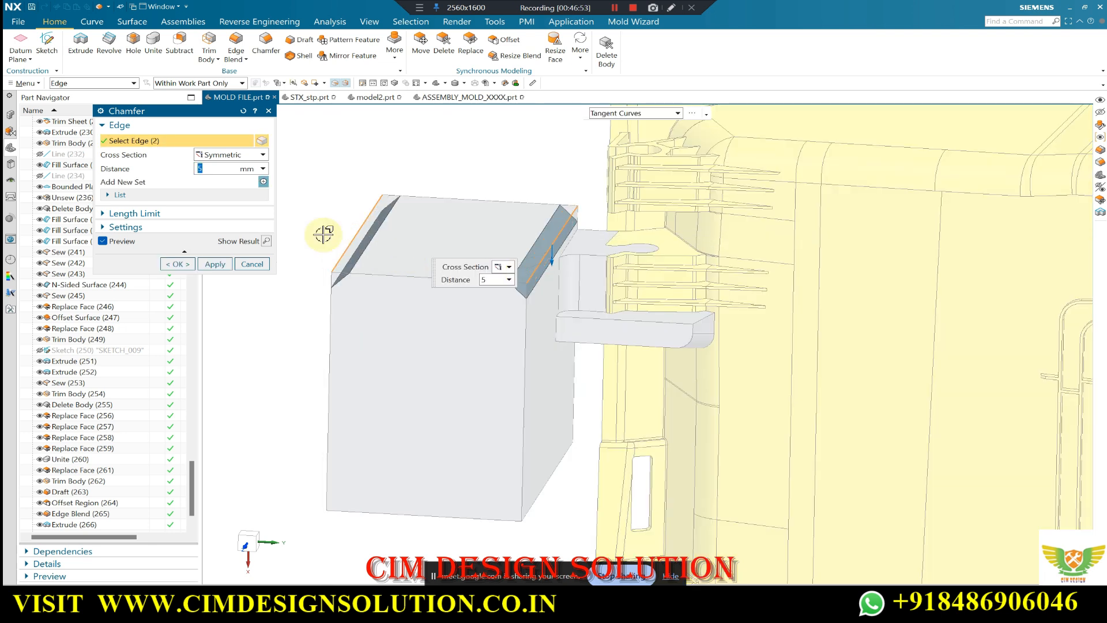
click(179, 264)
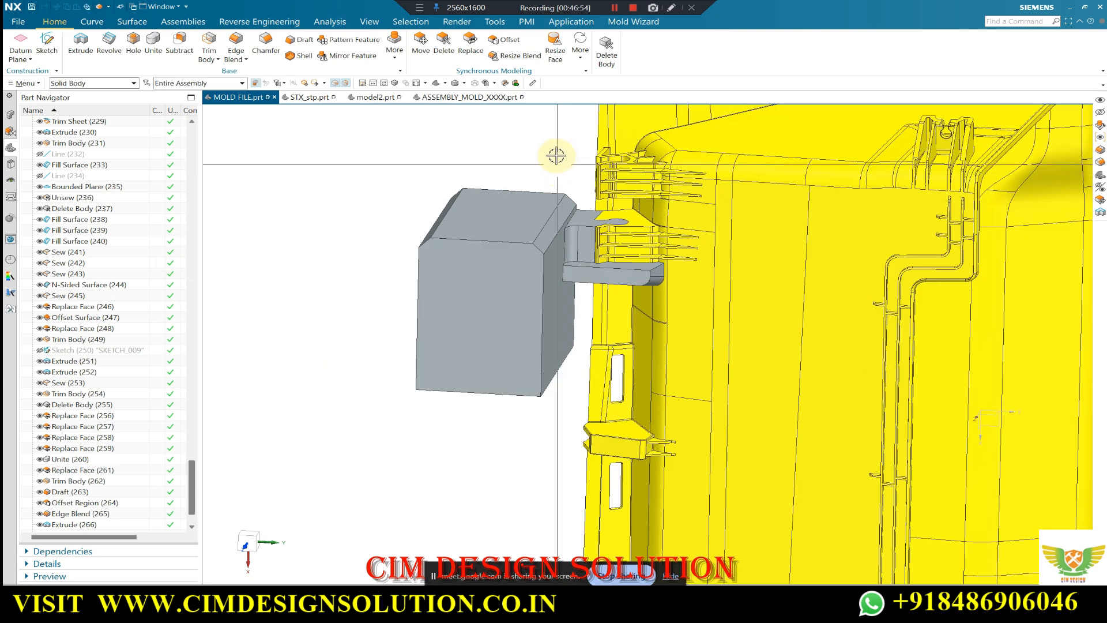
key(F8)
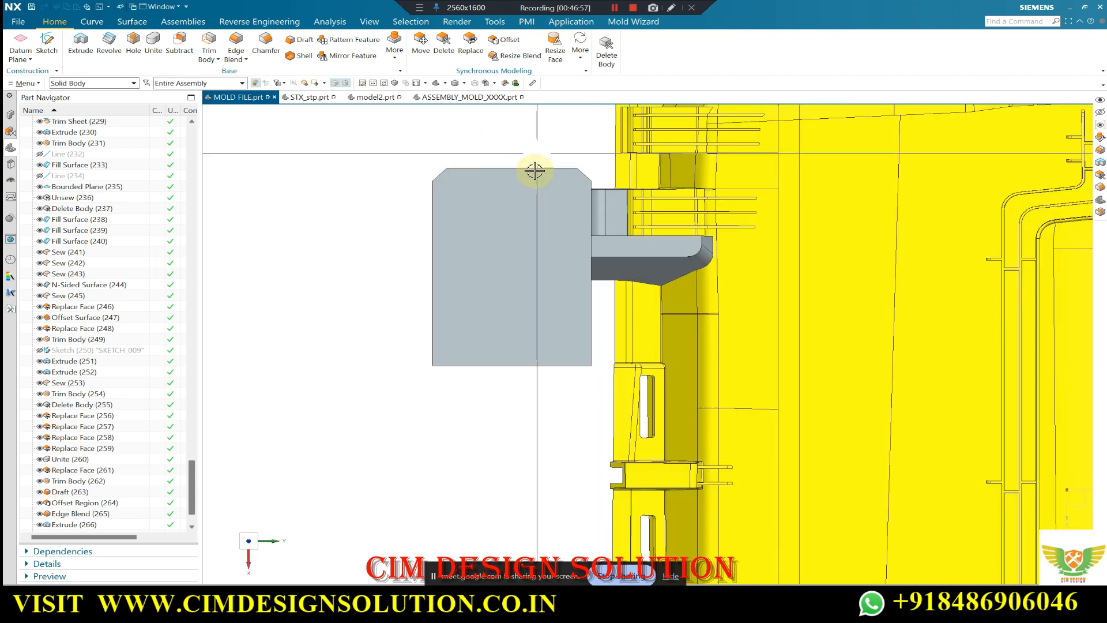
Create a Bisector datum plane between the matching planar faces of the upper and lower rib clusters along the yellow part's side wall.
middle_drag(558, 160, 543, 169)
middle_drag(476, 155, 600, 192)
middle_drag(466, 148, 539, 433)
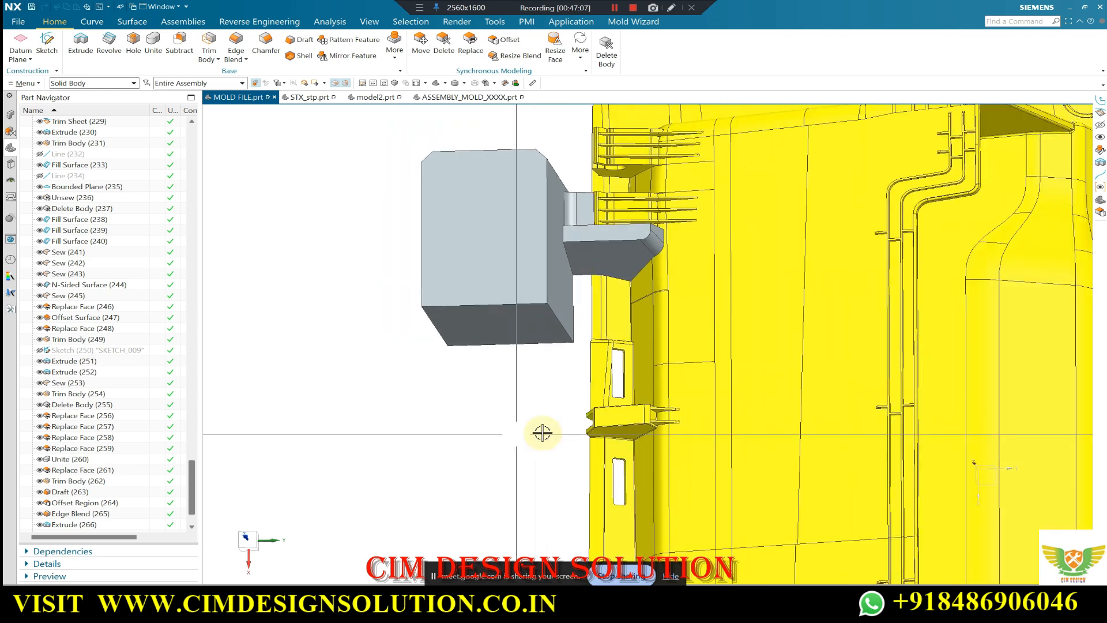
middle_drag(512, 358, 484, 248)
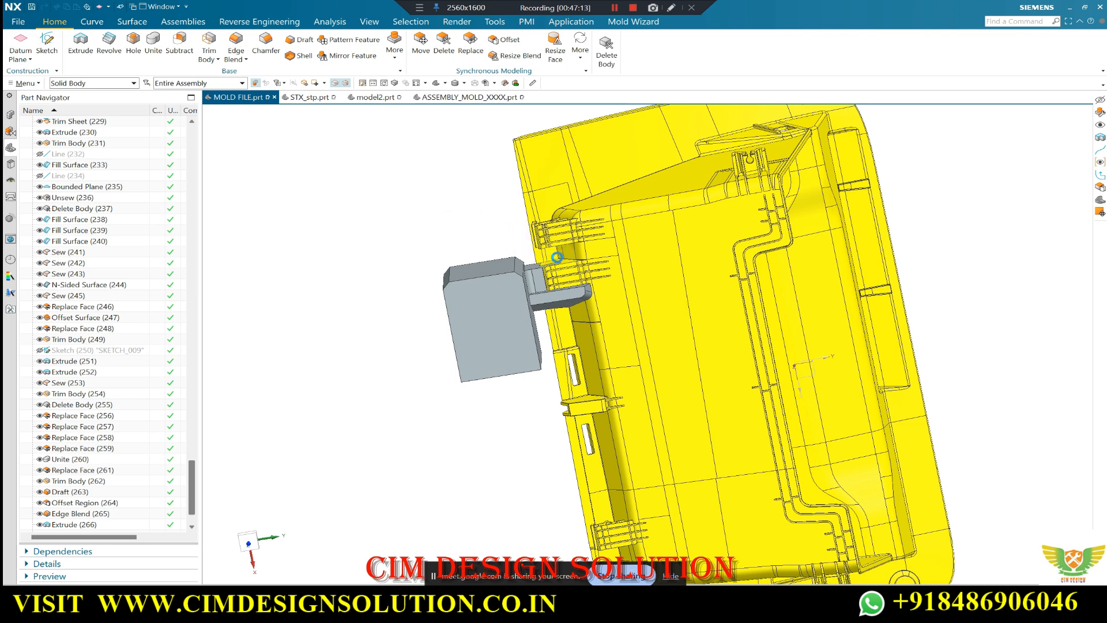
scroll(559, 258, up, 6)
click(562, 256)
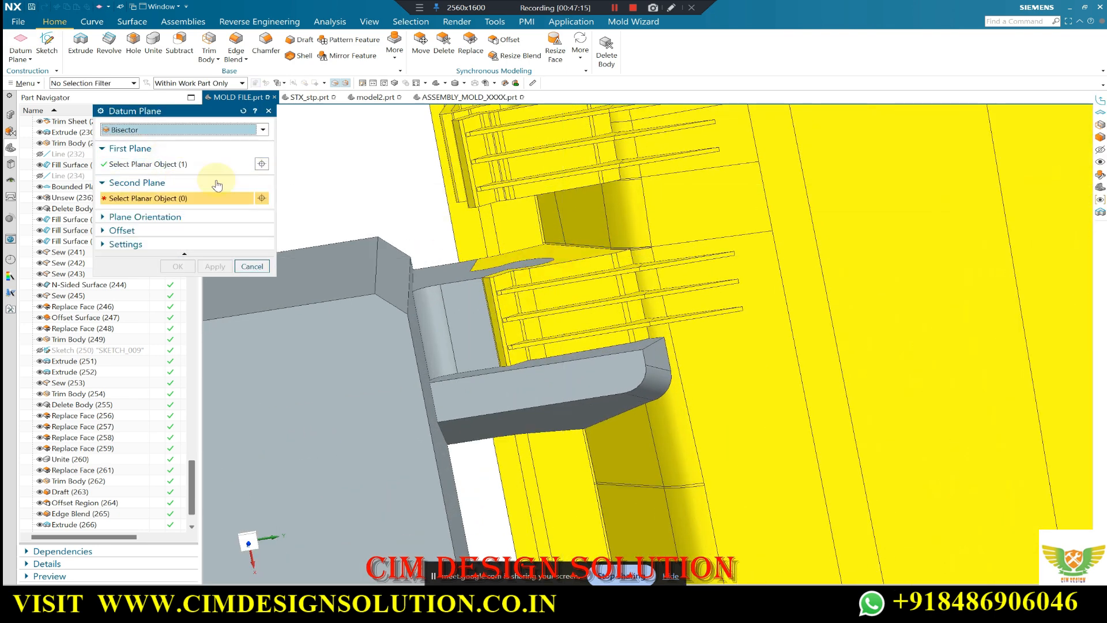
scroll(521, 207, down, 8)
scroll(558, 375, up, 3)
middle_drag(583, 441, 565, 369)
scroll(562, 359, up, 2)
click(562, 359)
scroll(560, 360, down, 3)
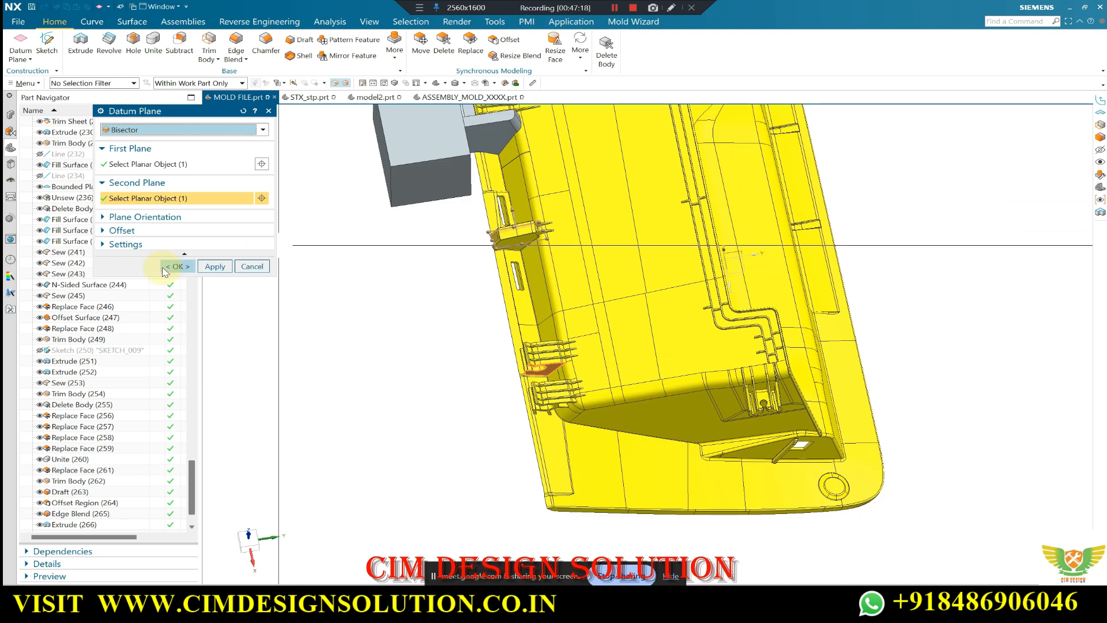
click(163, 269)
scroll(507, 311, down, 2)
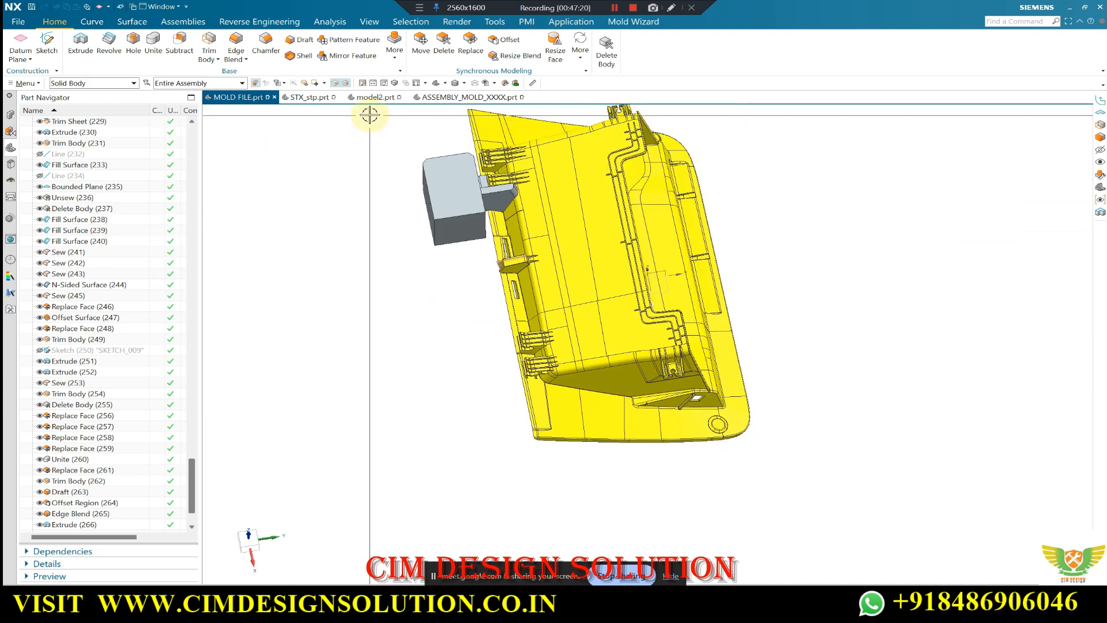
Examine the new mid-plane and the grey lifter block's position along the yellow part's slotted side wall.
scroll(366, 138, up, 3)
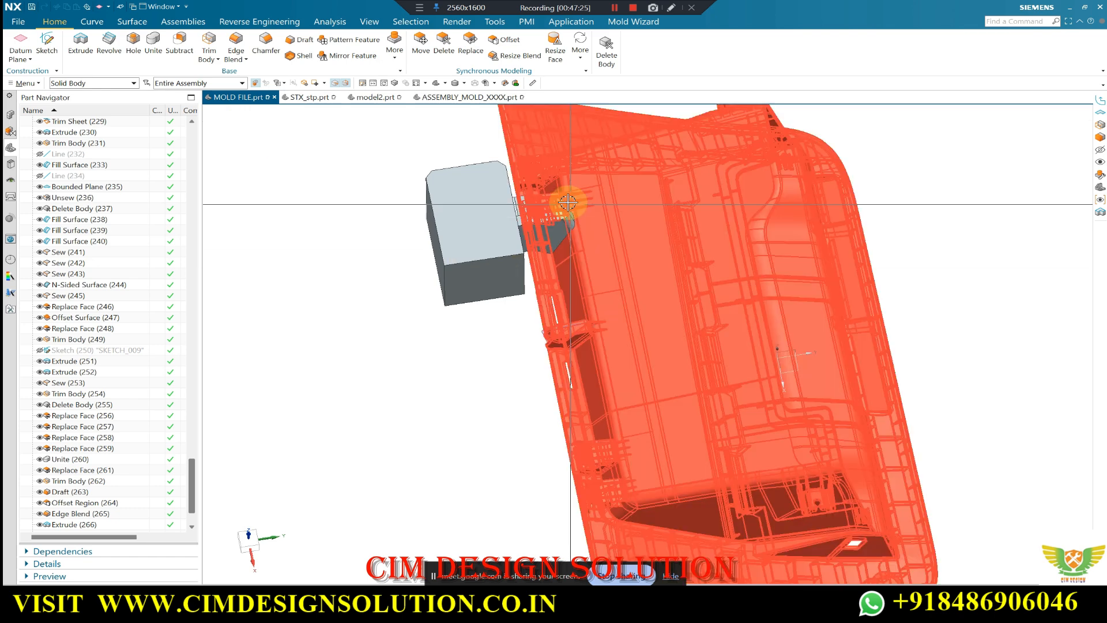
middle_drag(516, 216, 266, 402)
scroll(542, 323, up, 5)
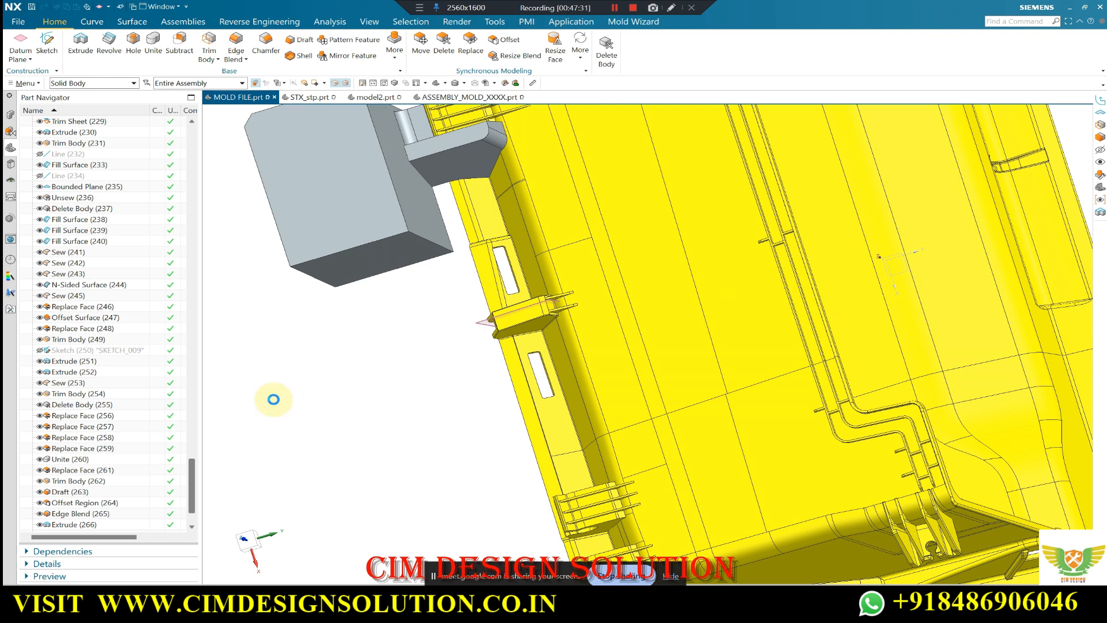
key(F8)
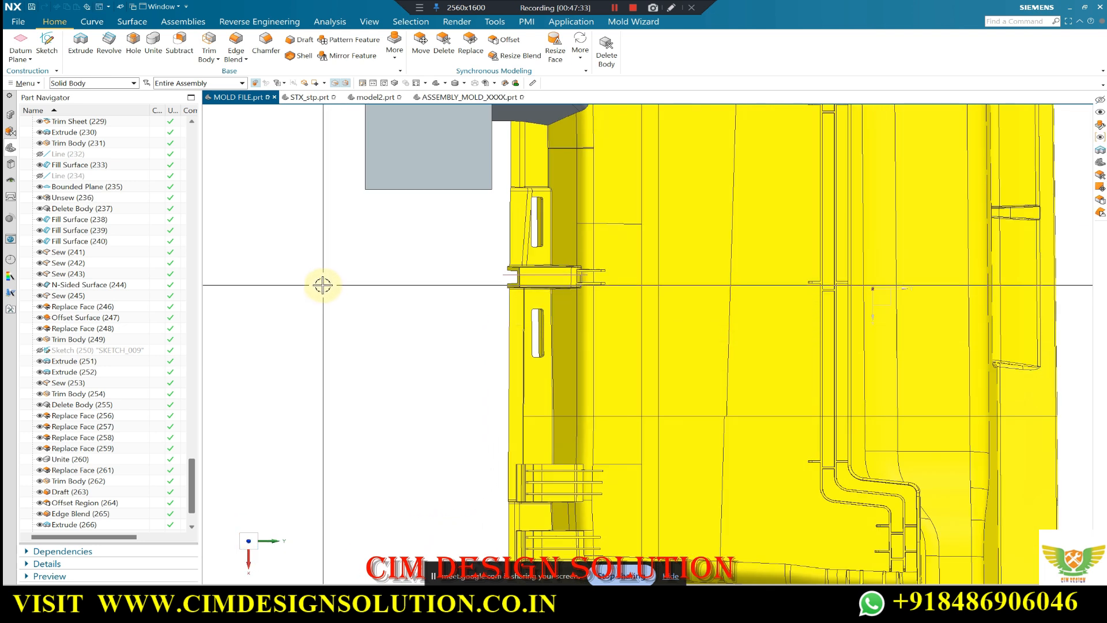
scroll(318, 287, down, 1)
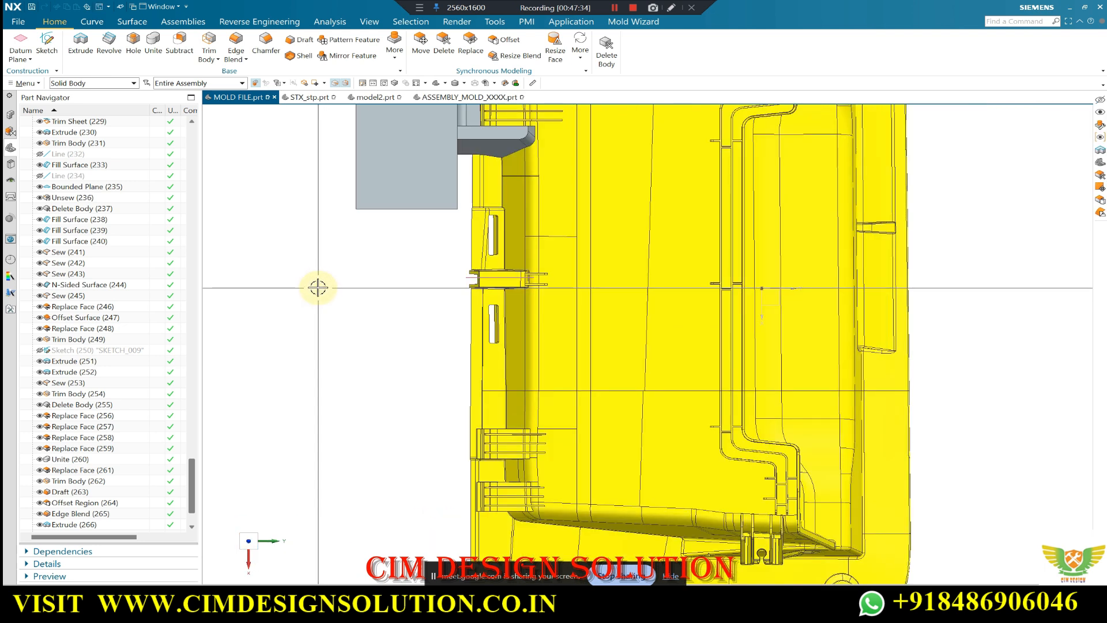
scroll(318, 286, down, 4)
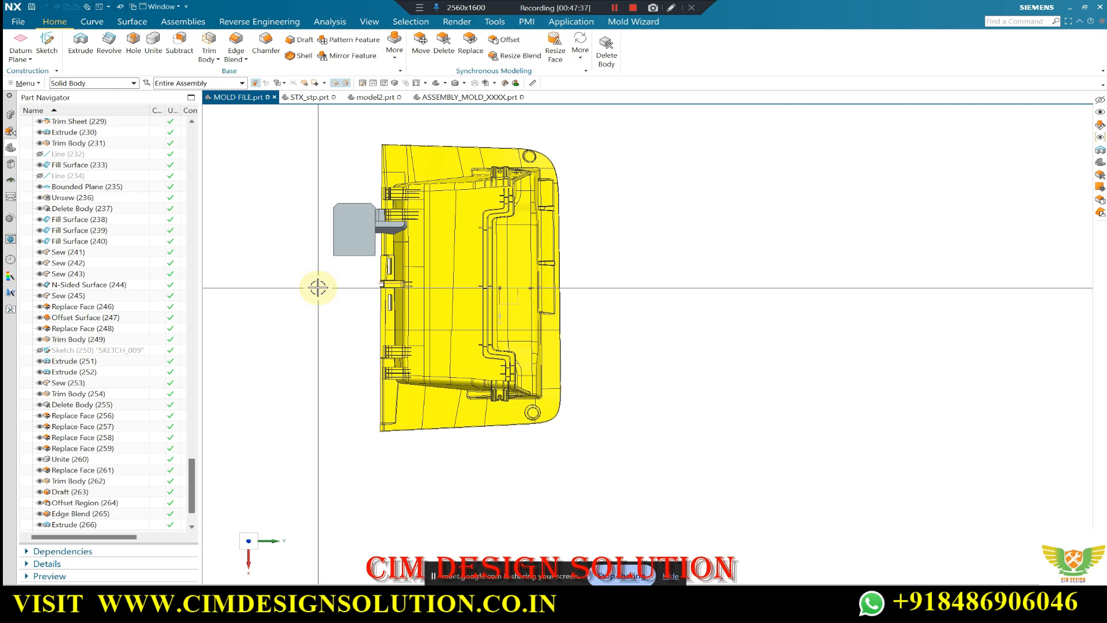
scroll(318, 287, up, 2)
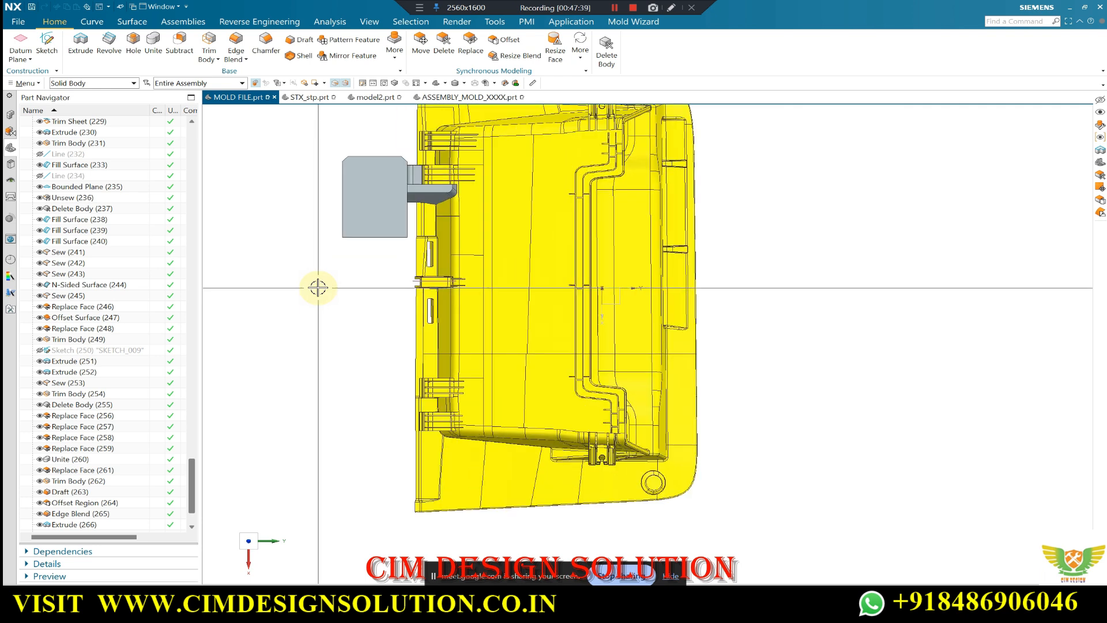
scroll(318, 286, up, 1)
scroll(317, 286, up, 1)
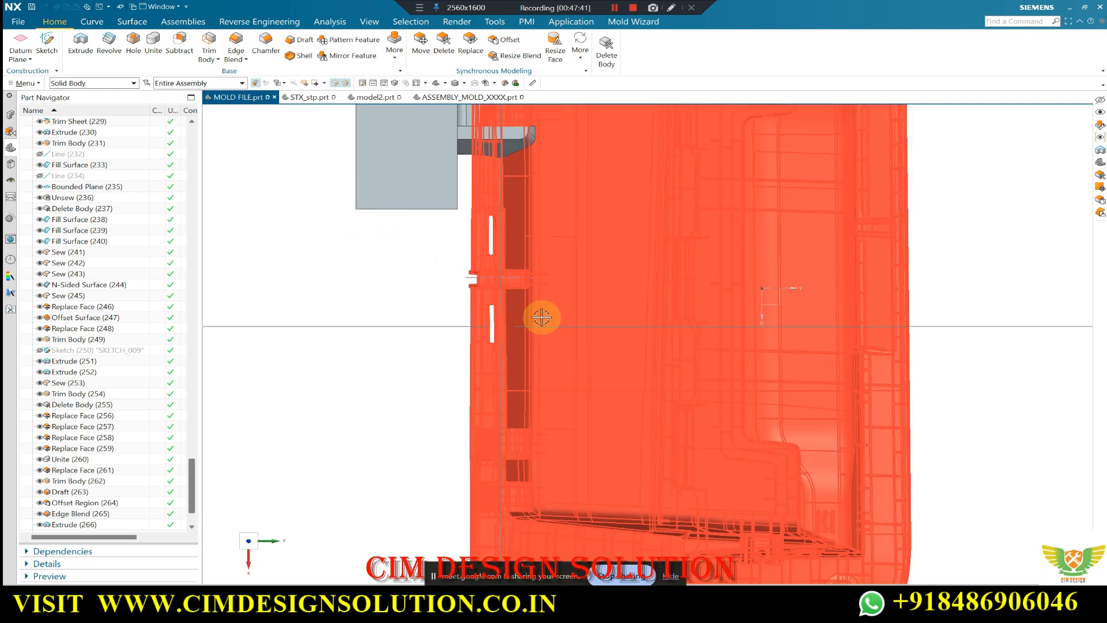
scroll(548, 319, down, 2)
scroll(511, 177, up, 1)
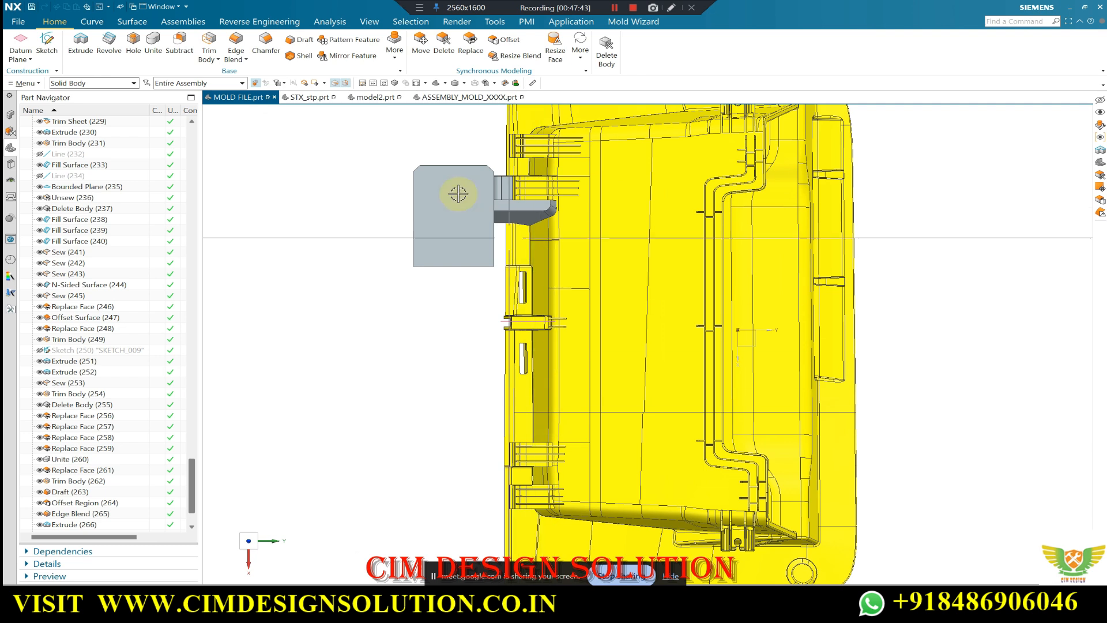
Mirror the grey lifter block about the bisector datum plane using Mirror Geometry.
click(403, 52)
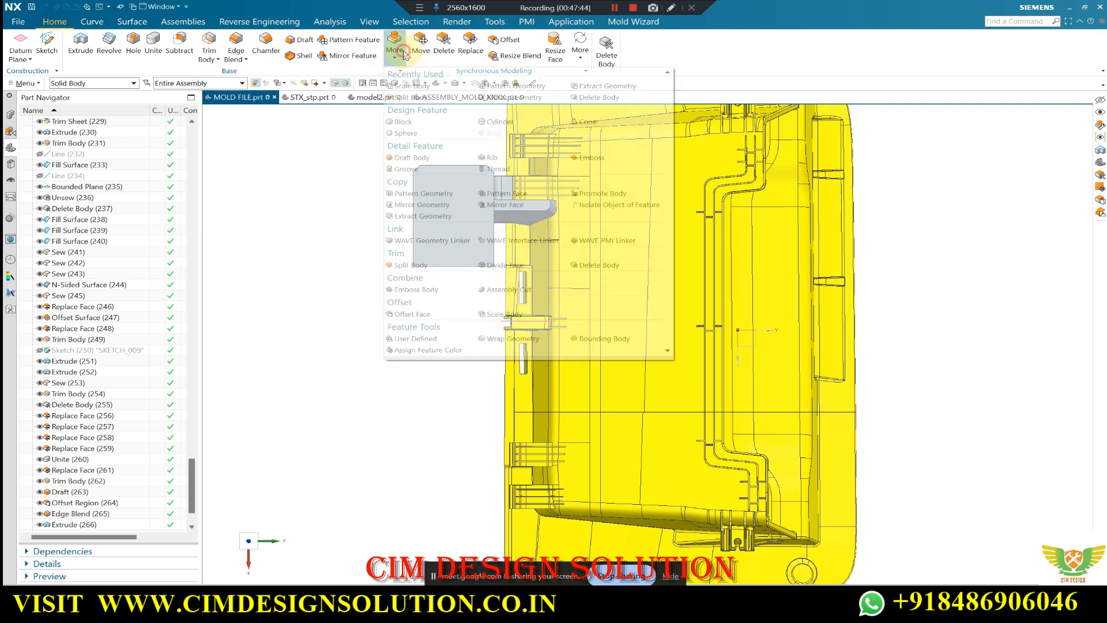
click(415, 206)
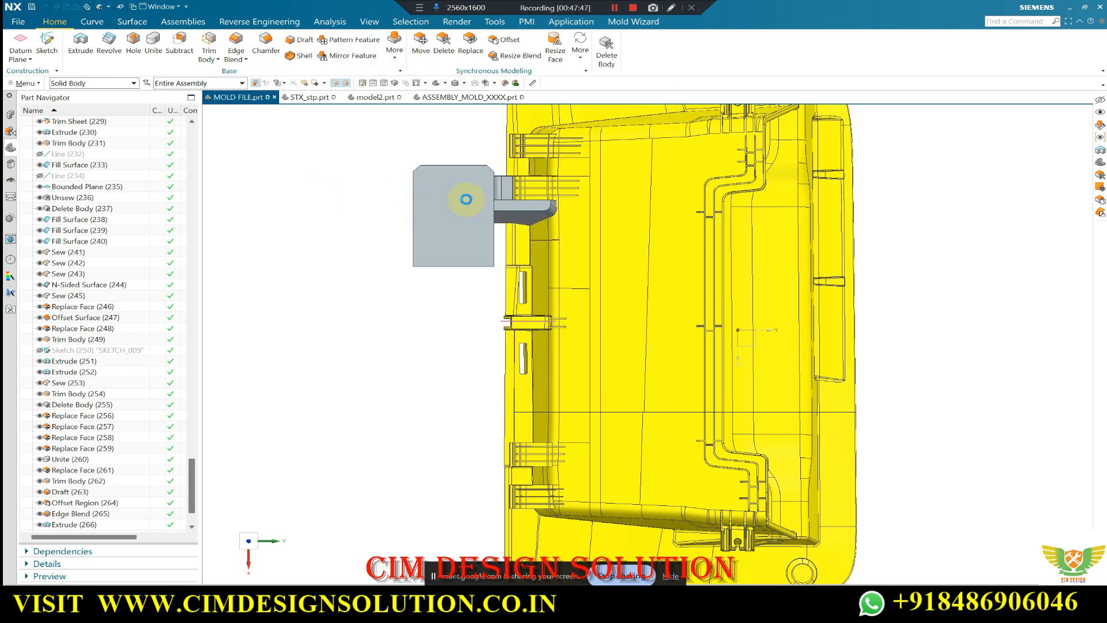
click(466, 199)
click(246, 175)
scroll(508, 319, up, 2)
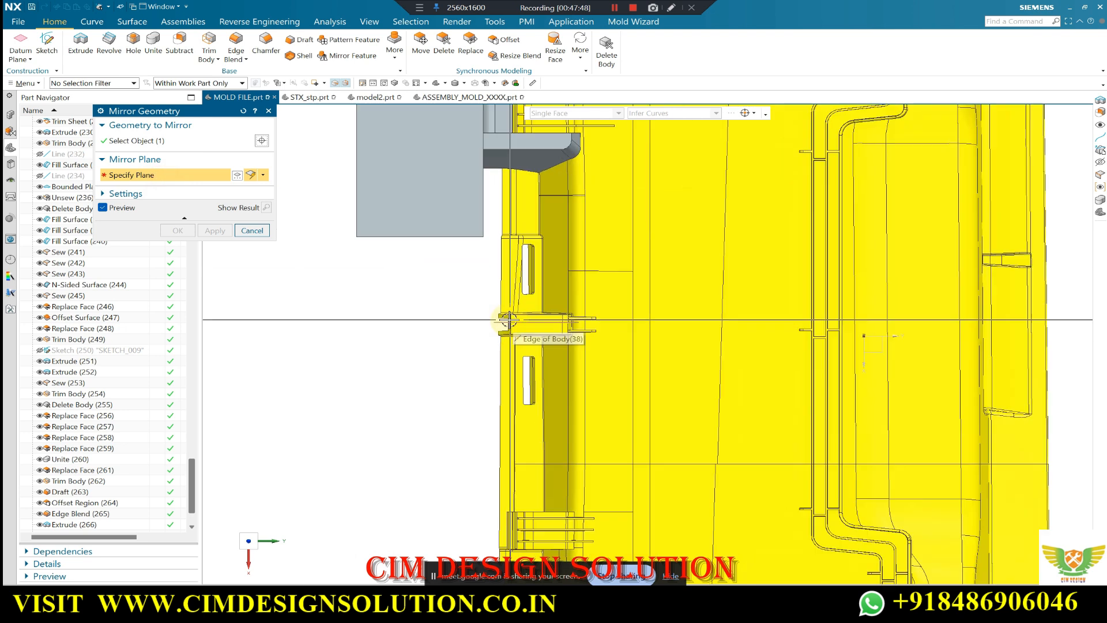
click(506, 319)
scroll(403, 323, down, 2)
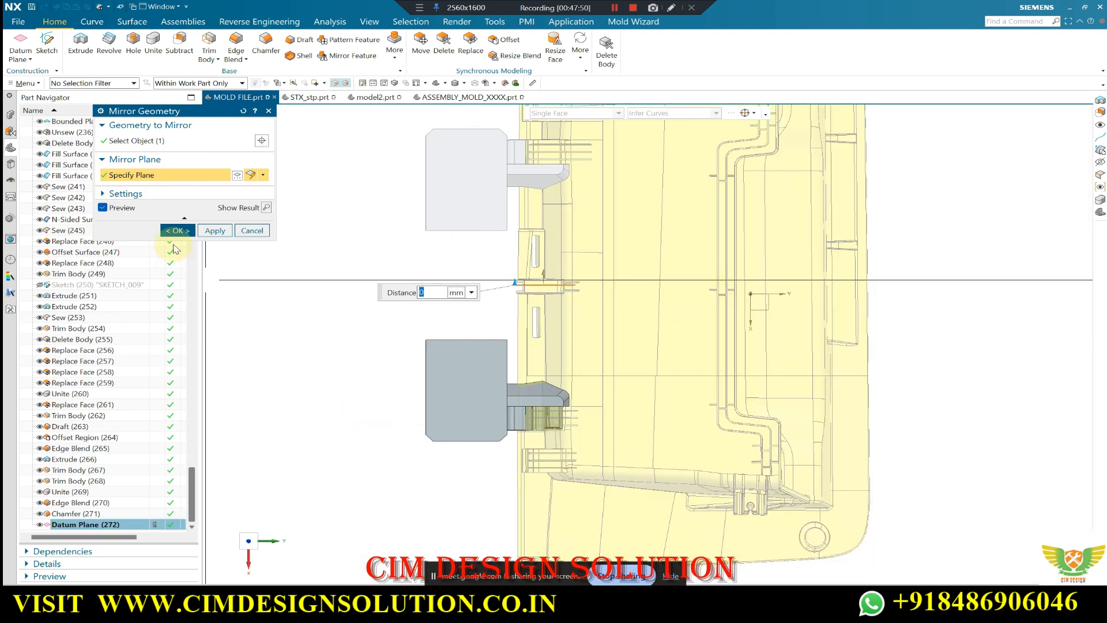
click(179, 231)
Inspect how the mirrored lifter block fits around the ribs, from the front and from the back of the yellow part.
middle_drag(573, 366, 565, 348)
scroll(518, 404, up, 3)
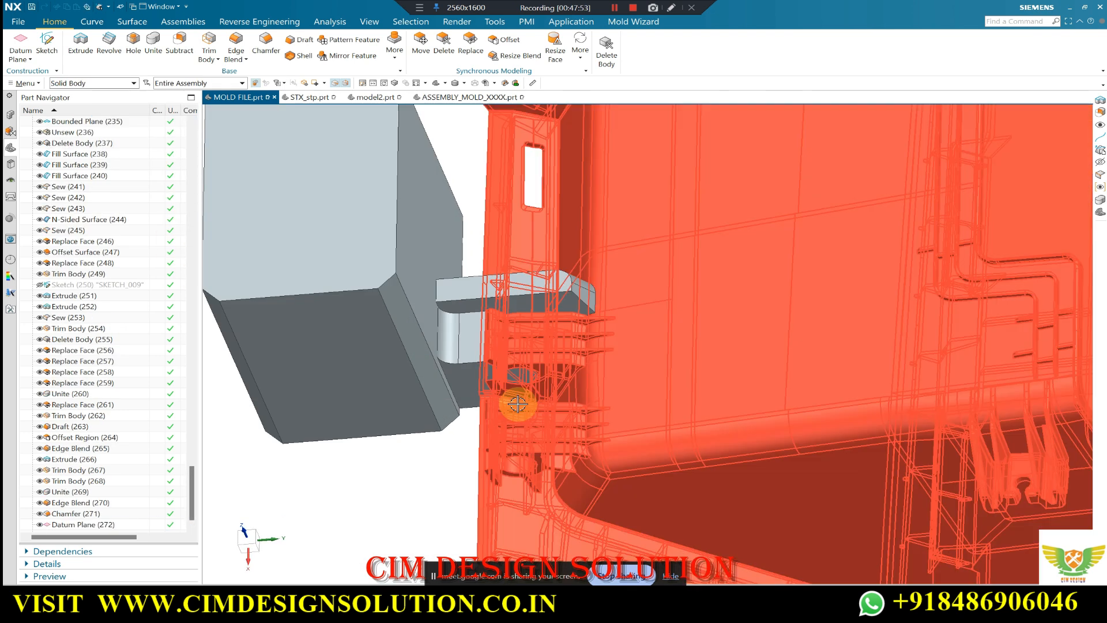
scroll(519, 392, up, 2)
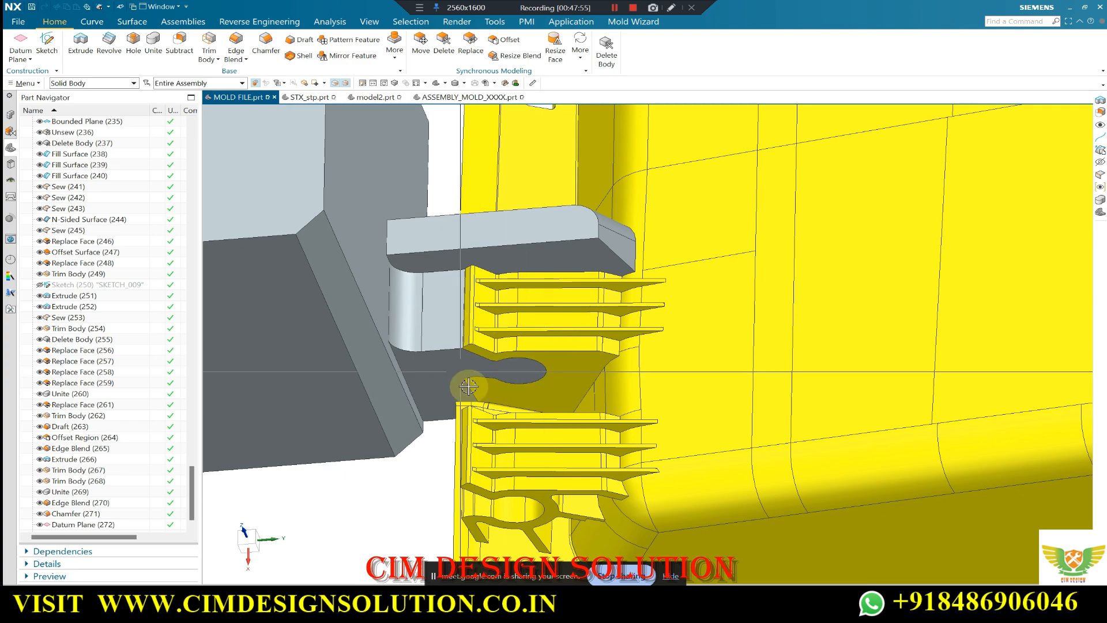
scroll(479, 384, down, 2)
middle_drag(522, 369, 598, 319)
scroll(575, 357, down, 4)
scroll(500, 283, up, 4)
scroll(478, 253, up, 3)
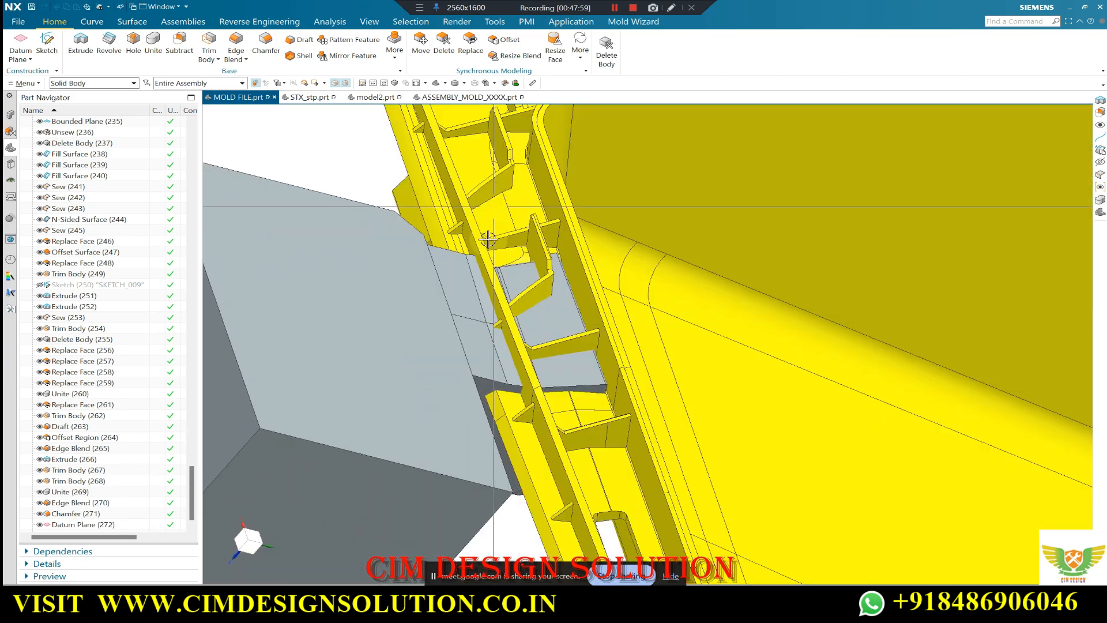
scroll(495, 282, down, 4)
middle_drag(495, 282, 465, 276)
scroll(492, 214, up, 2)
middle_drag(492, 213, 435, 210)
scroll(536, 263, down, 5)
middle_drag(537, 264, 514, 356)
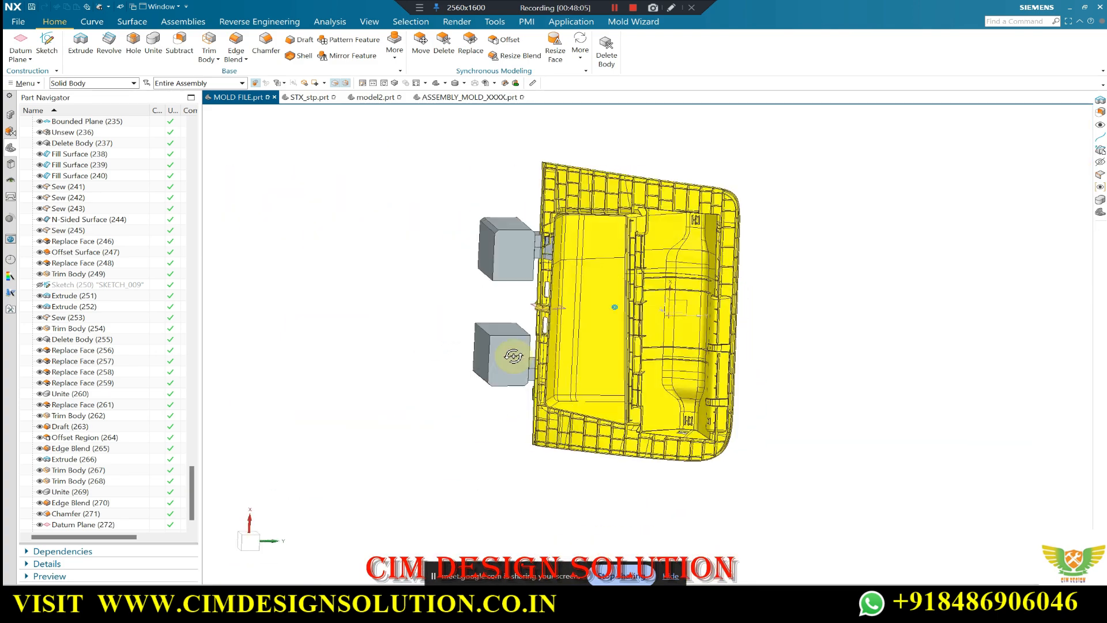
Compare the original and mirrored blocks from above the yellow part.
middle_drag(483, 511, 215, 285)
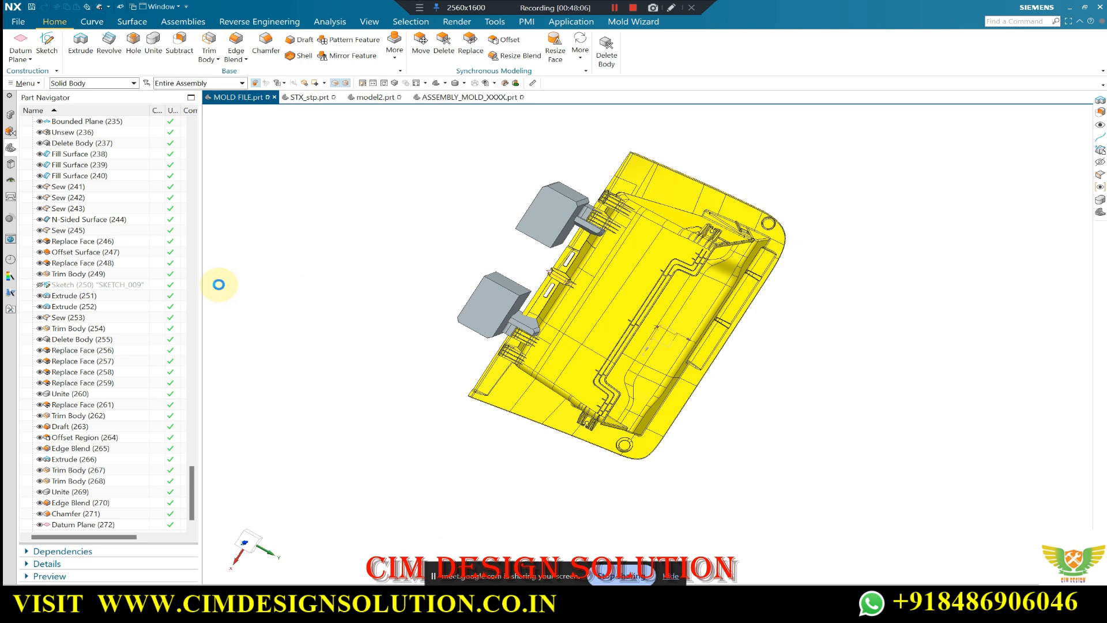
key(F8)
middle_drag(514, 271, 505, 238)
scroll(556, 221, up, 5)
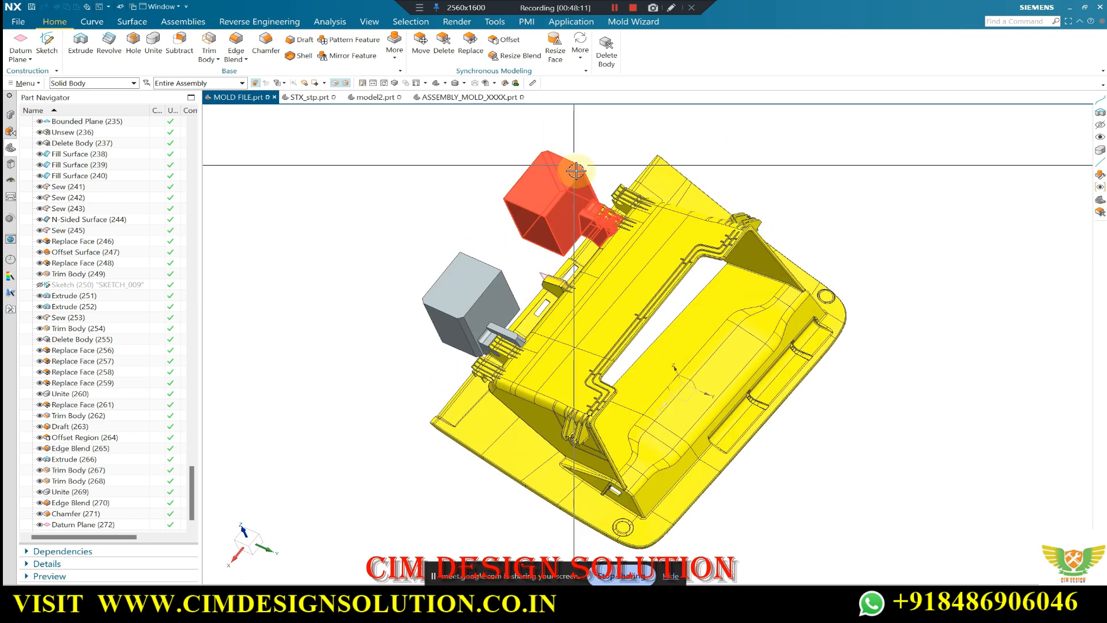
scroll(556, 221, down, 5)
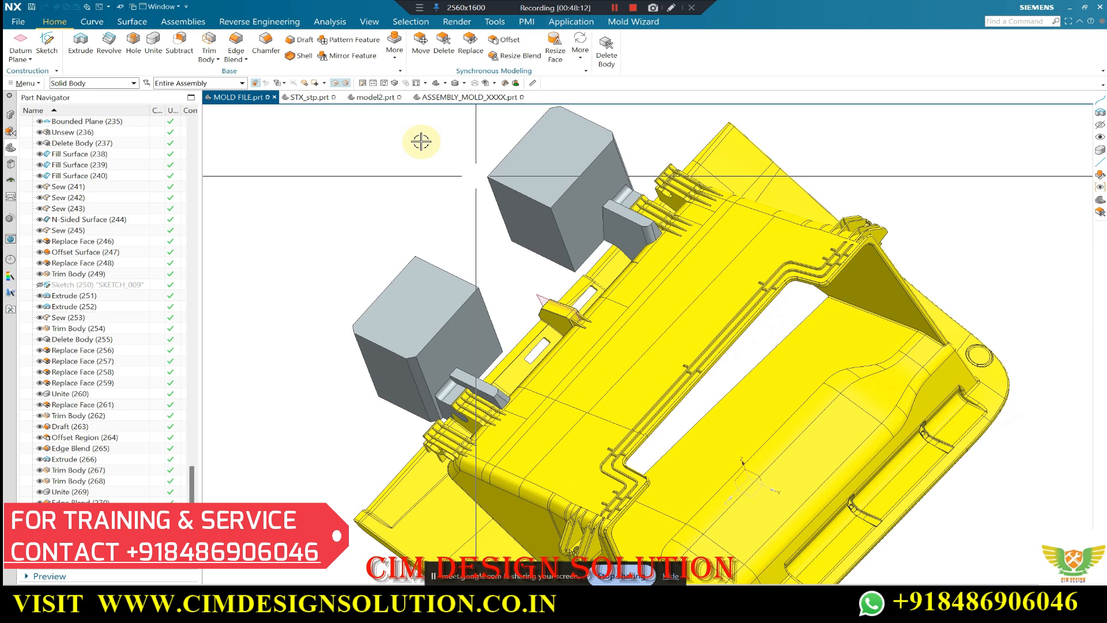
Switch to model2.prt and examine the shape of the finished reference lifter body beside the yellow part.
click(373, 97)
scroll(536, 338, up, 3)
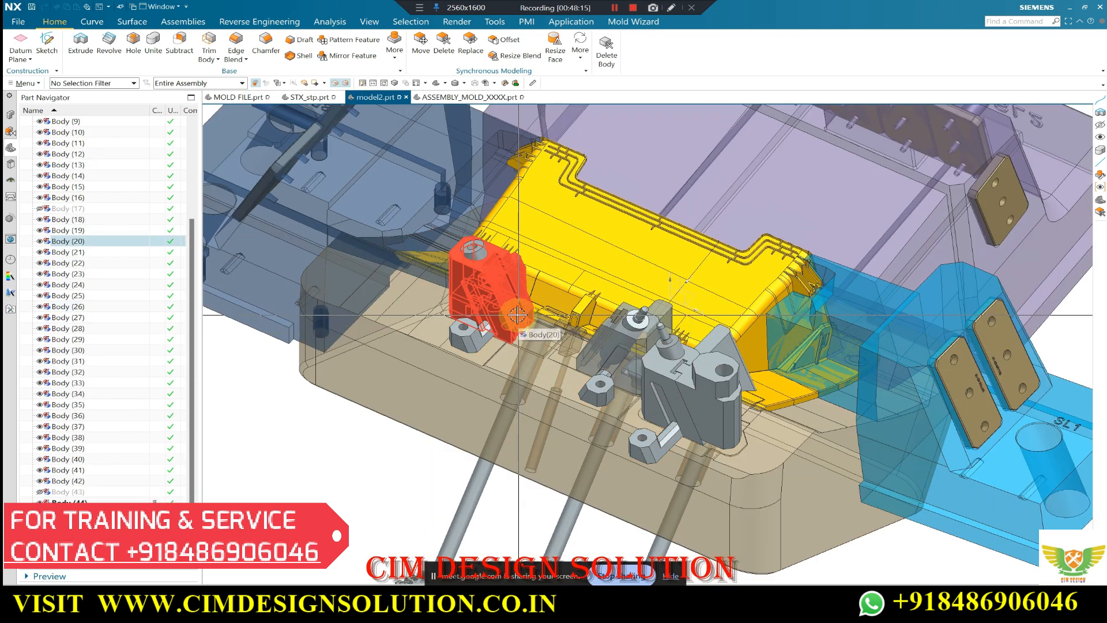
scroll(486, 273, up, 5)
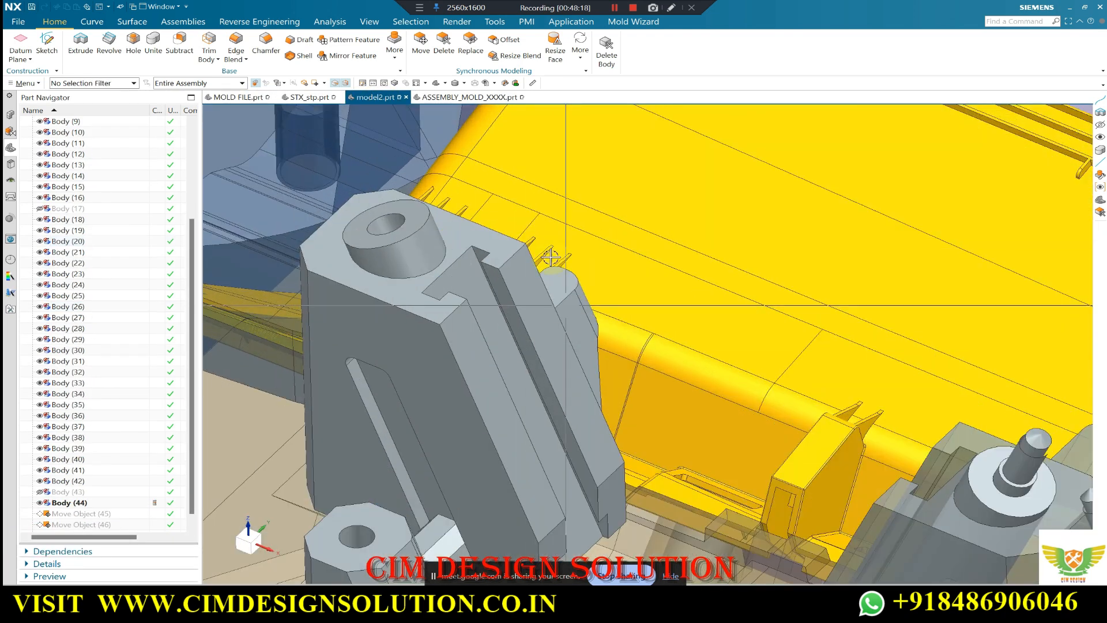
middle_drag(550, 258, 544, 334)
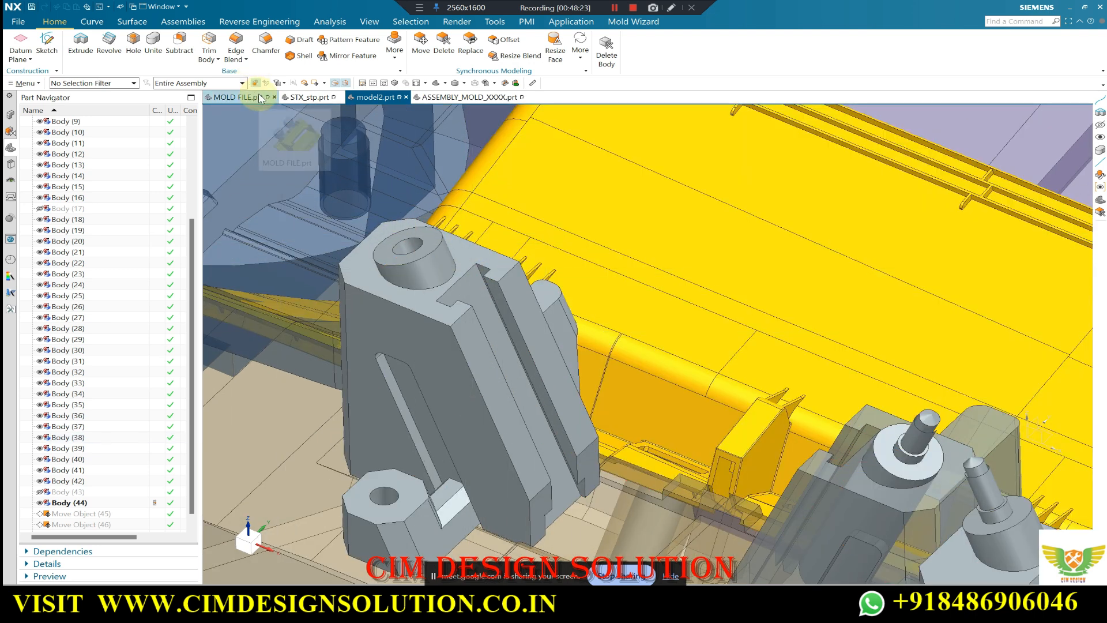
In MOLD FILE.prt, apply an 18° Edge draft along Z to the original block's side facing the mid-plane, holding its lower edge stationary.
click(241, 98)
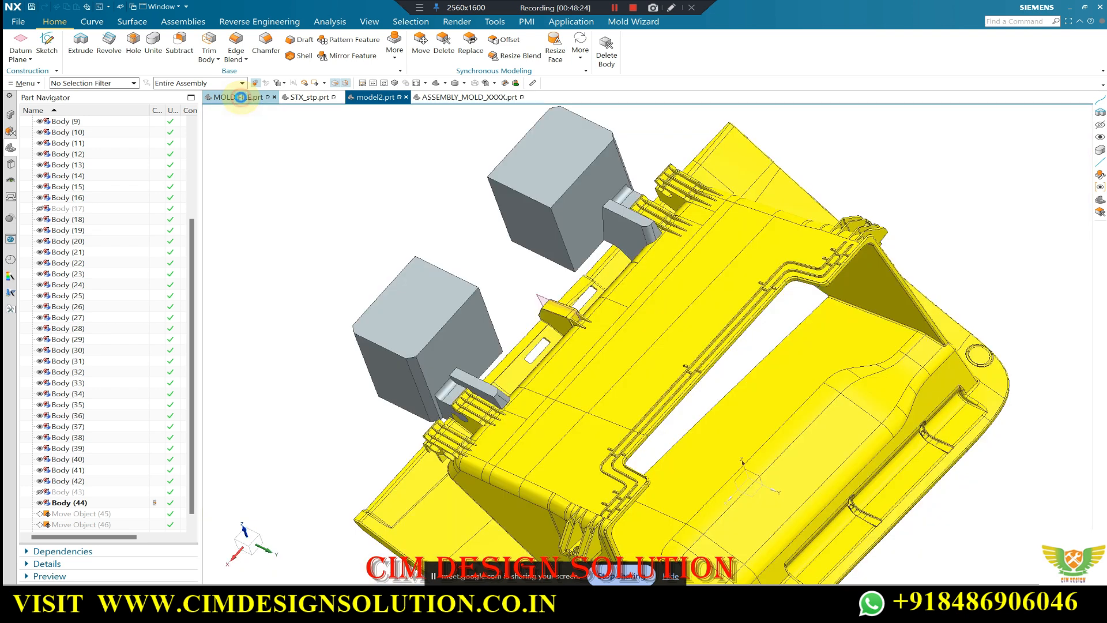
scroll(474, 235, down, 2)
middle_drag(474, 237, 522, 246)
scroll(571, 245, up, 1)
middle_drag(606, 222, 622, 186)
scroll(577, 197, up, 2)
click(304, 40)
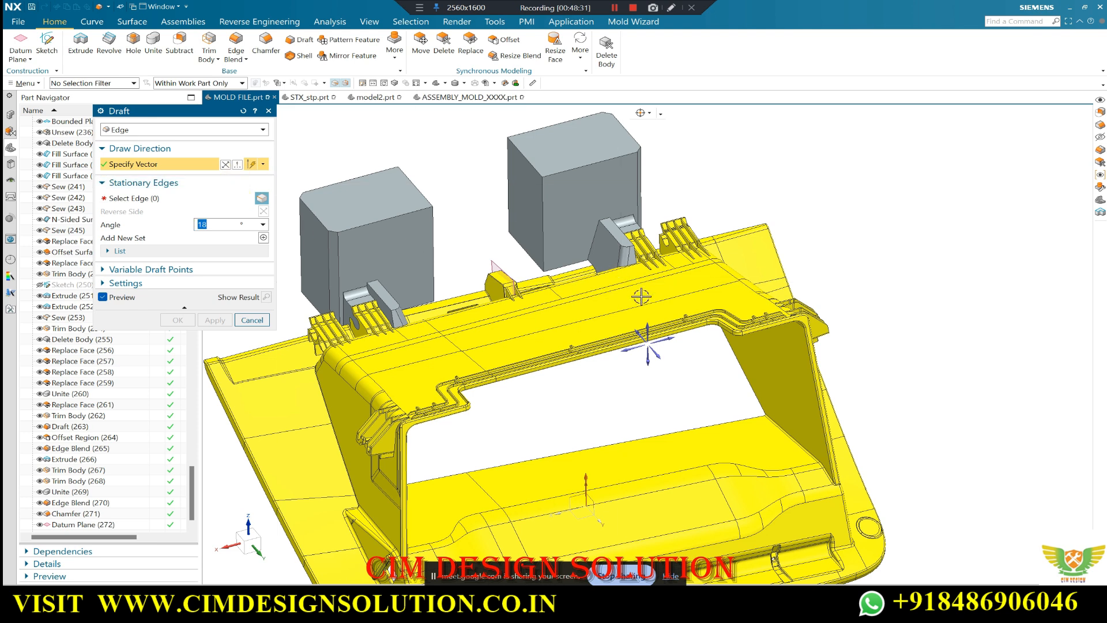
click(650, 323)
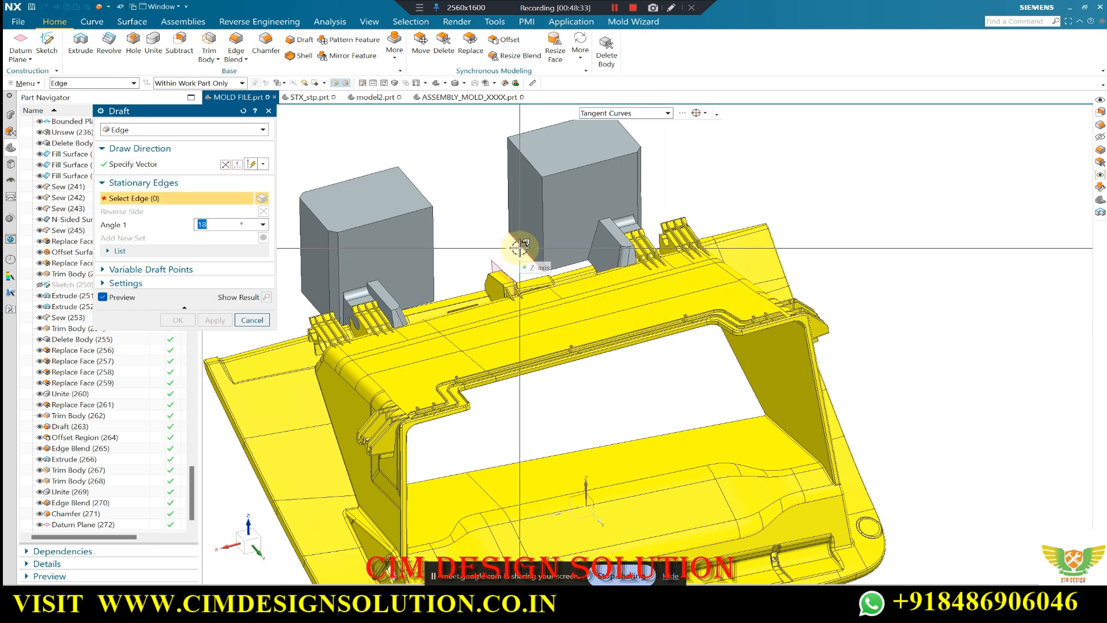
click(519, 248)
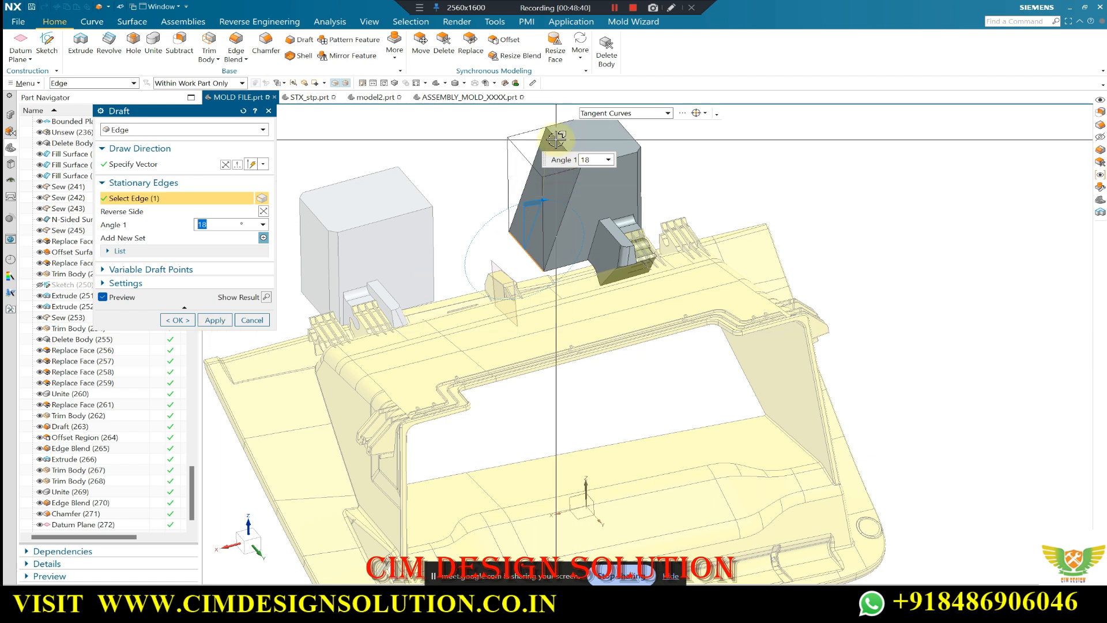
scroll(571, 161, up, 5)
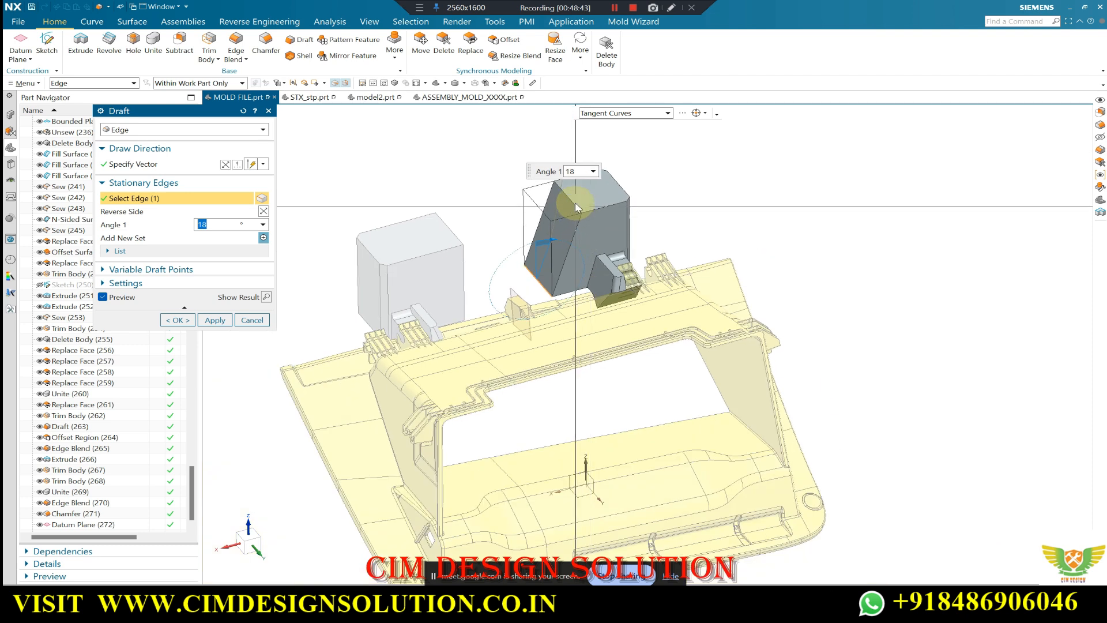
scroll(566, 156, down, 2)
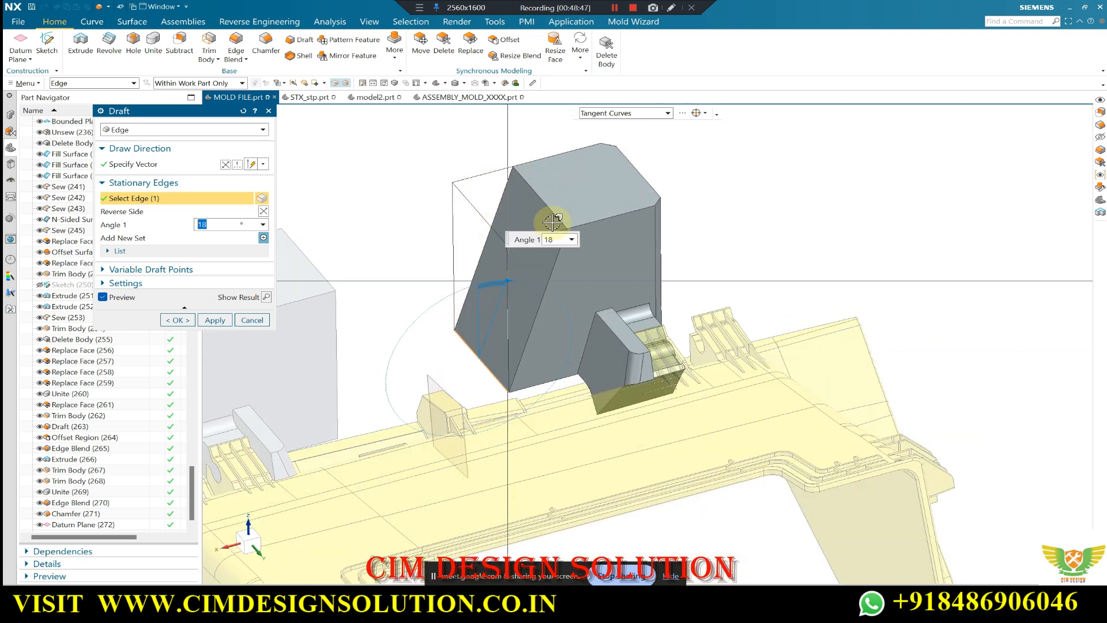
click(178, 320)
scroll(553, 231, down, 4)
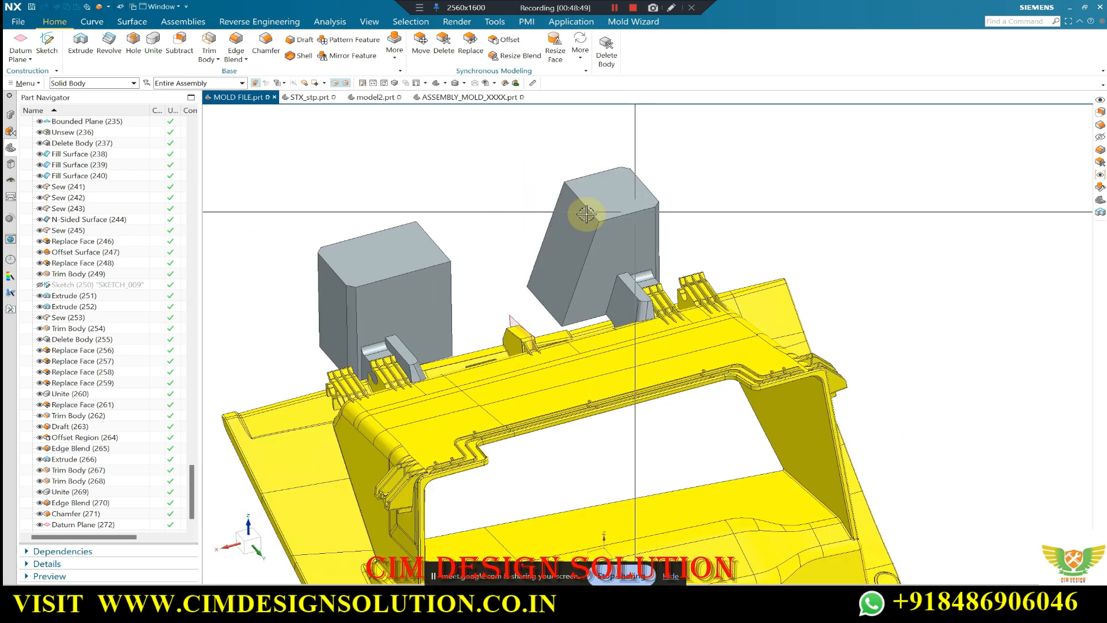
Delete the undrafted mirrored block body.
click(607, 49)
click(452, 242)
middle_click(471, 148)
scroll(634, 179, up, 5)
scroll(509, 217, down, 1)
middle_drag(510, 217, 480, 230)
scroll(543, 199, up, 1)
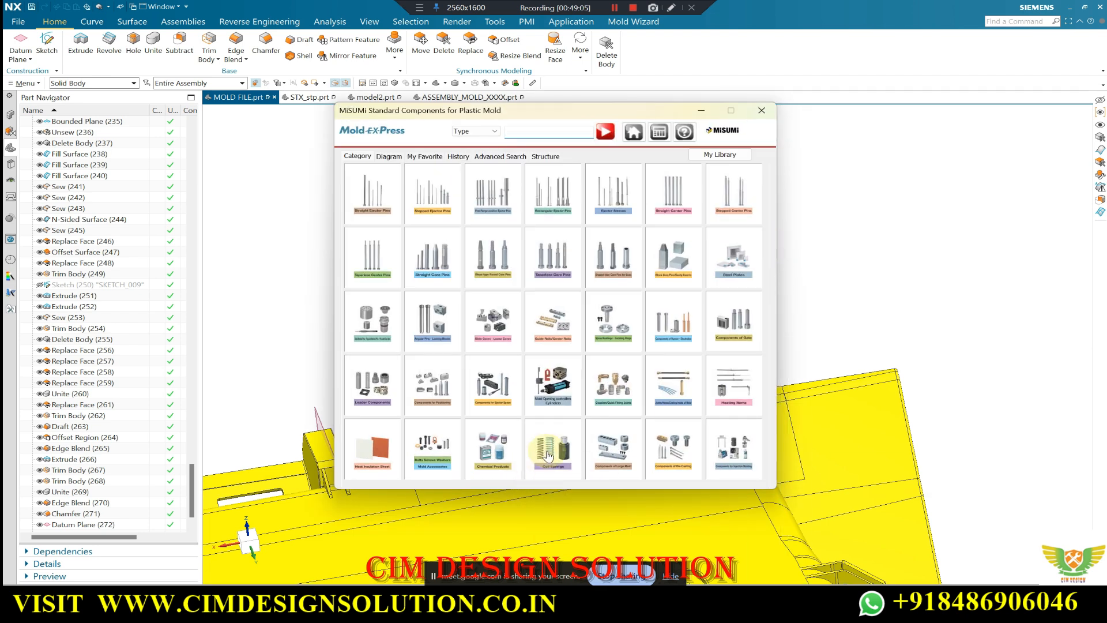
In the MISUMI component library, open the ivory SWR rectangular wire coil spring and examine its available diameters and lengths.
click(548, 456)
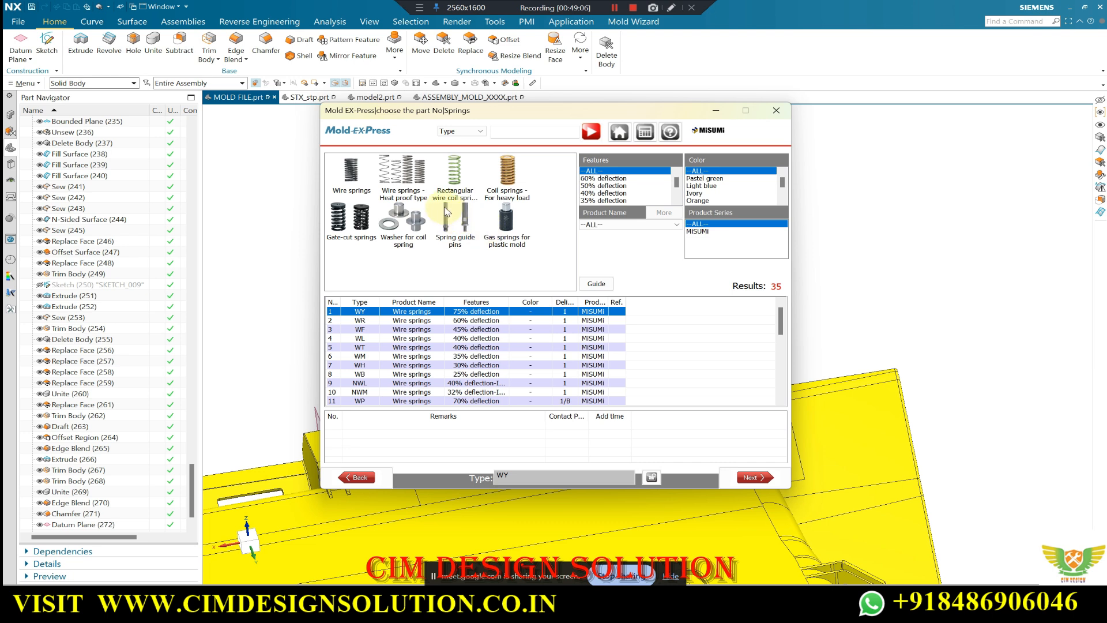
click(455, 183)
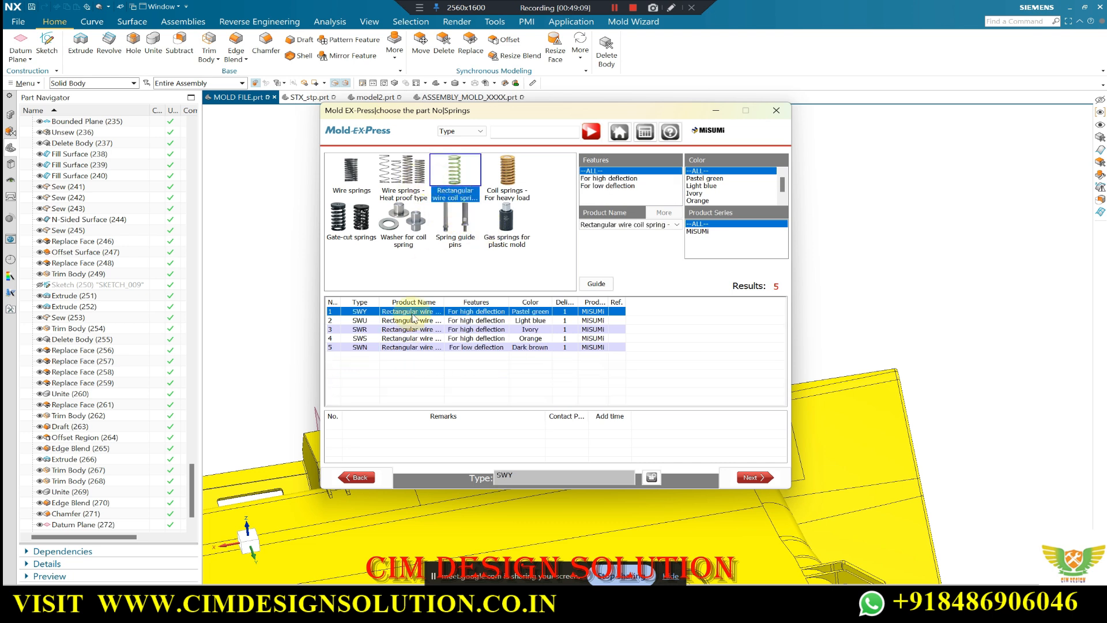
click(359, 329)
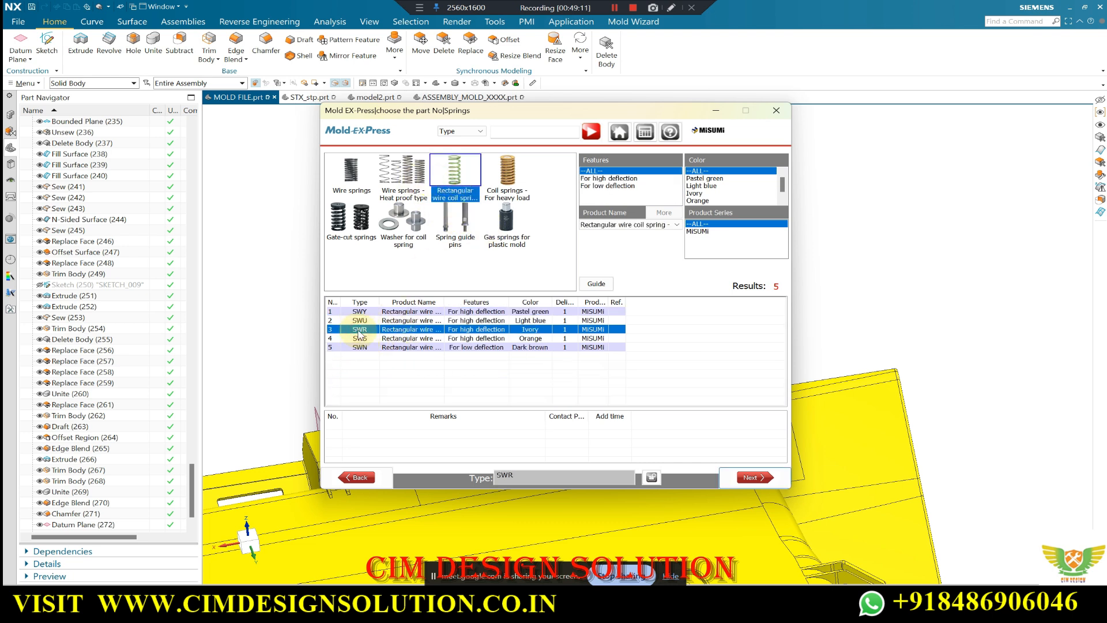
click(755, 477)
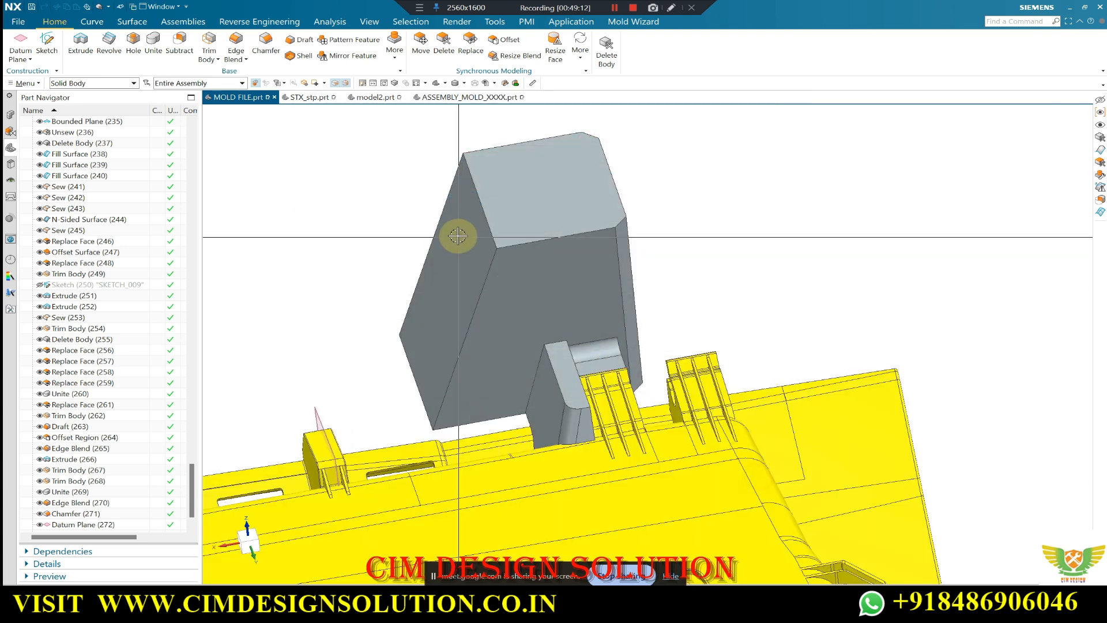
click(458, 236)
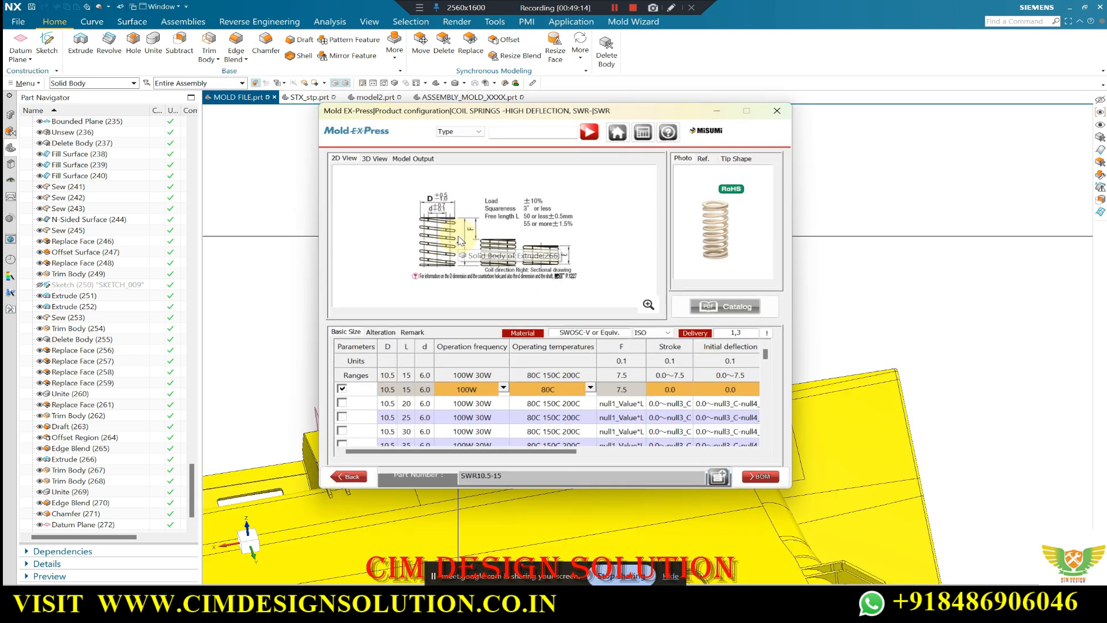
scroll(441, 403, down, 5)
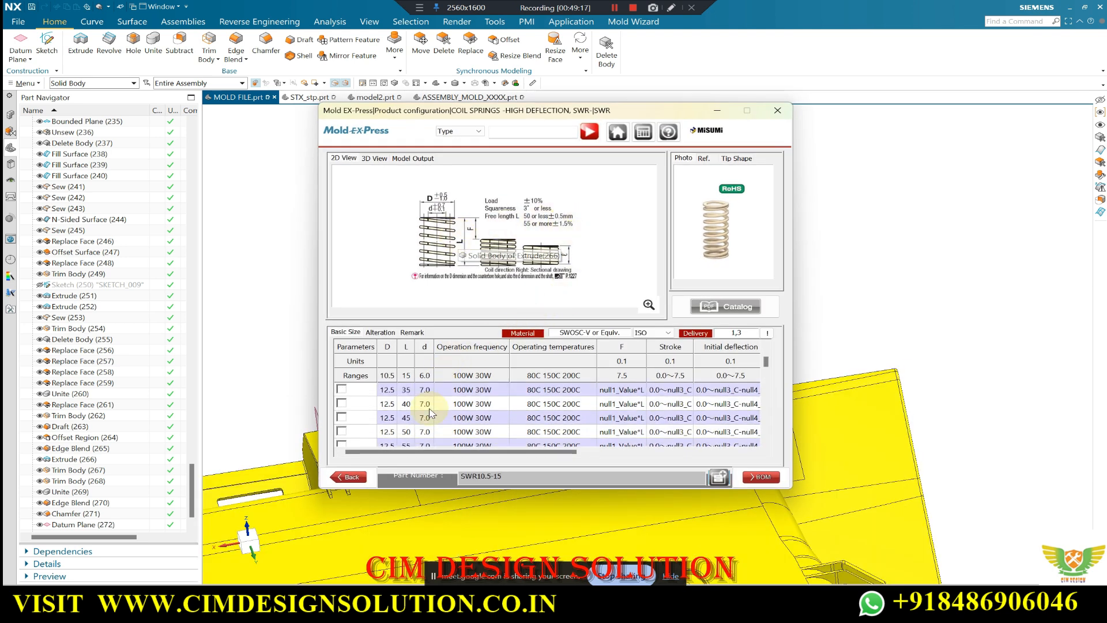
scroll(424, 420, down, 3)
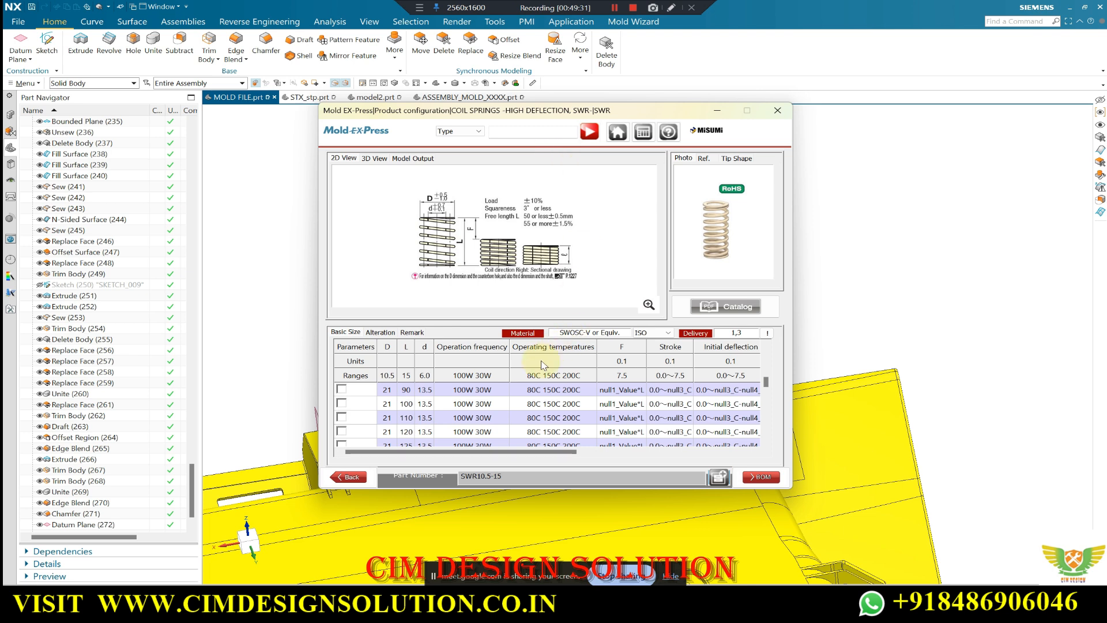
Examine the catalog page of the SGAMK spring guide pins, including the installation example, and close the component library.
click(349, 476)
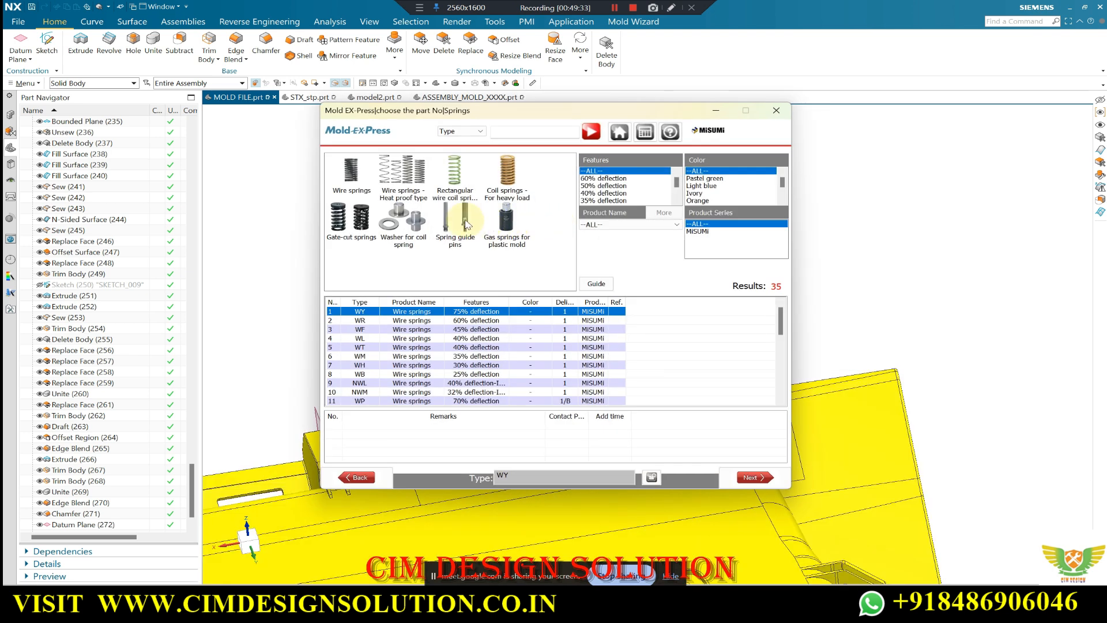
click(466, 225)
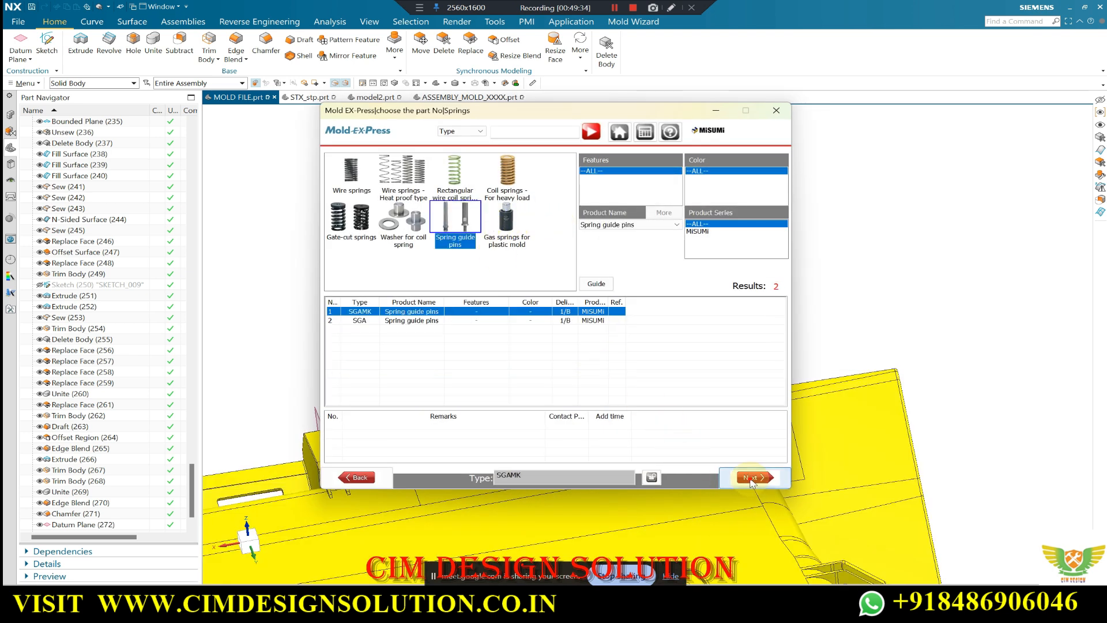
click(751, 481)
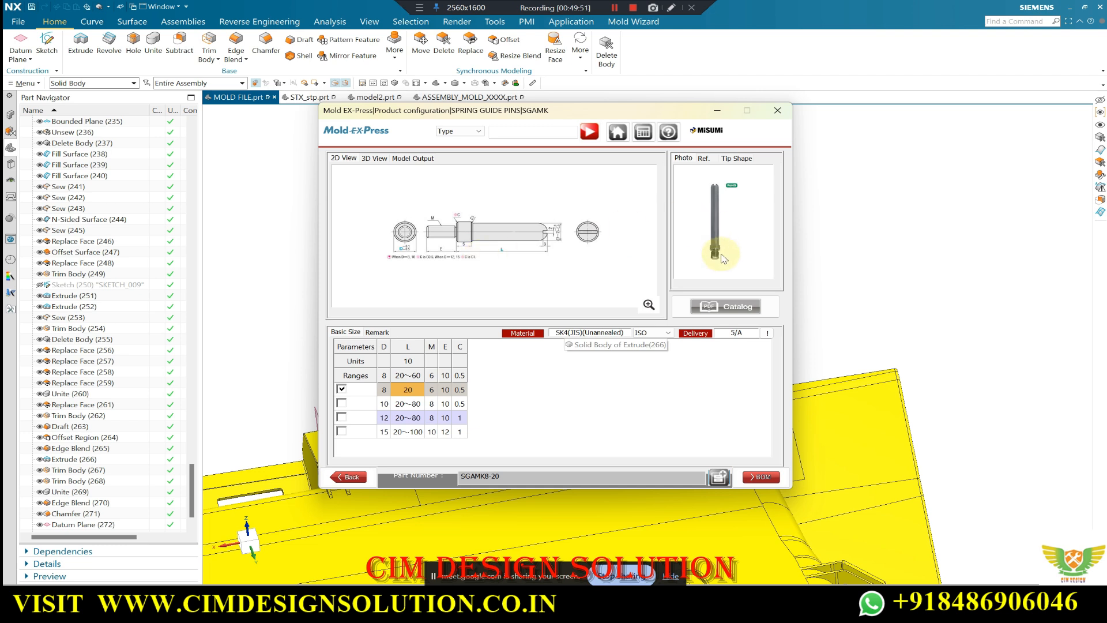
click(735, 307)
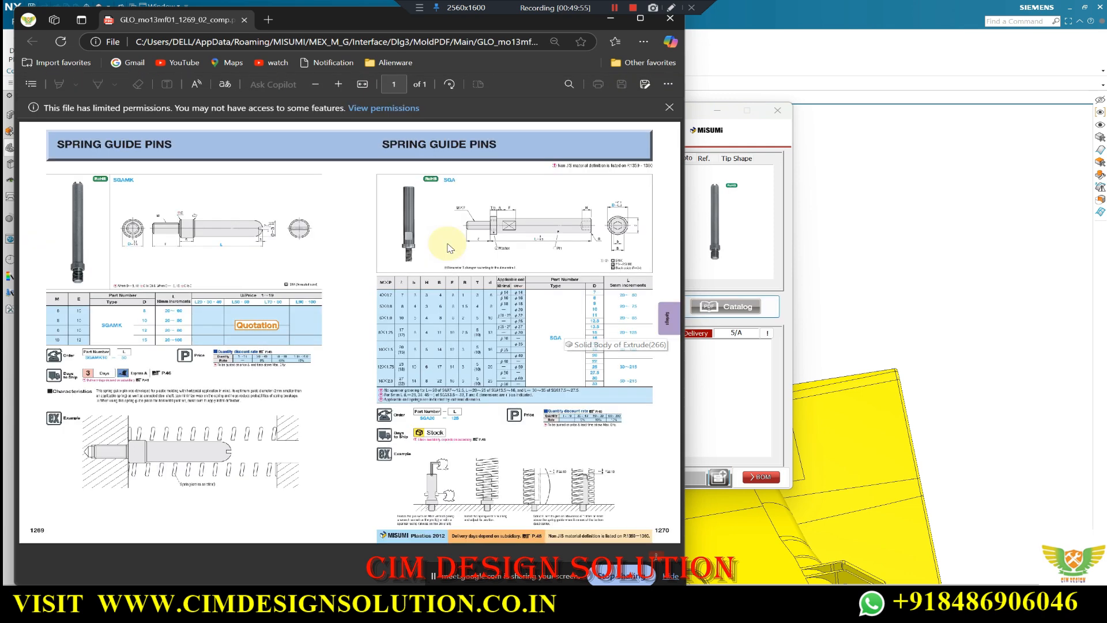
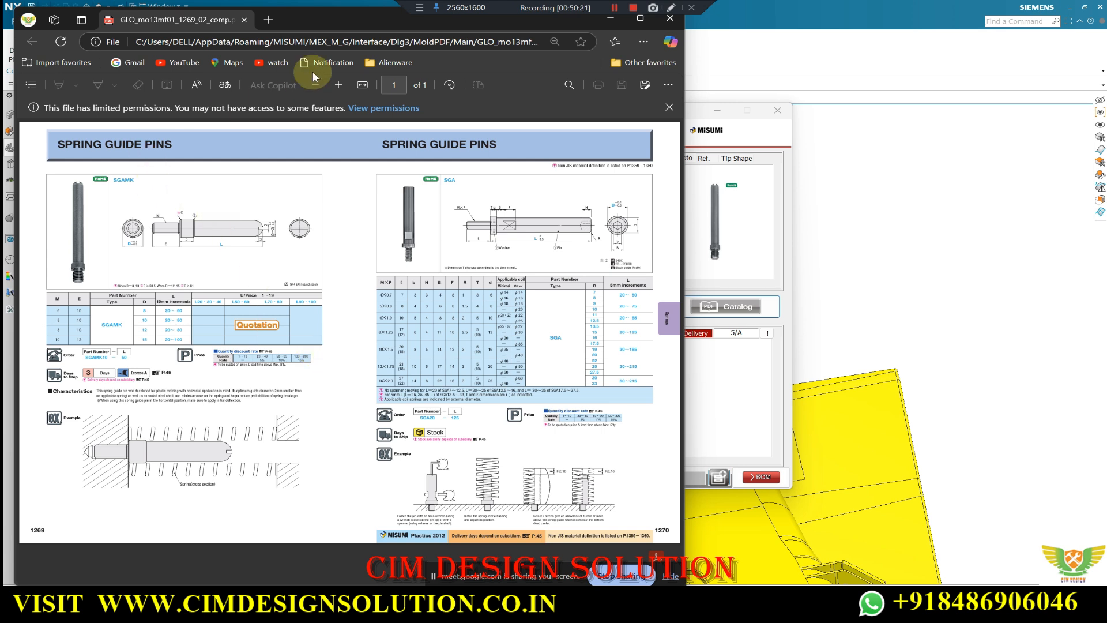
drag(329, 18, 319, 53)
click(660, 54)
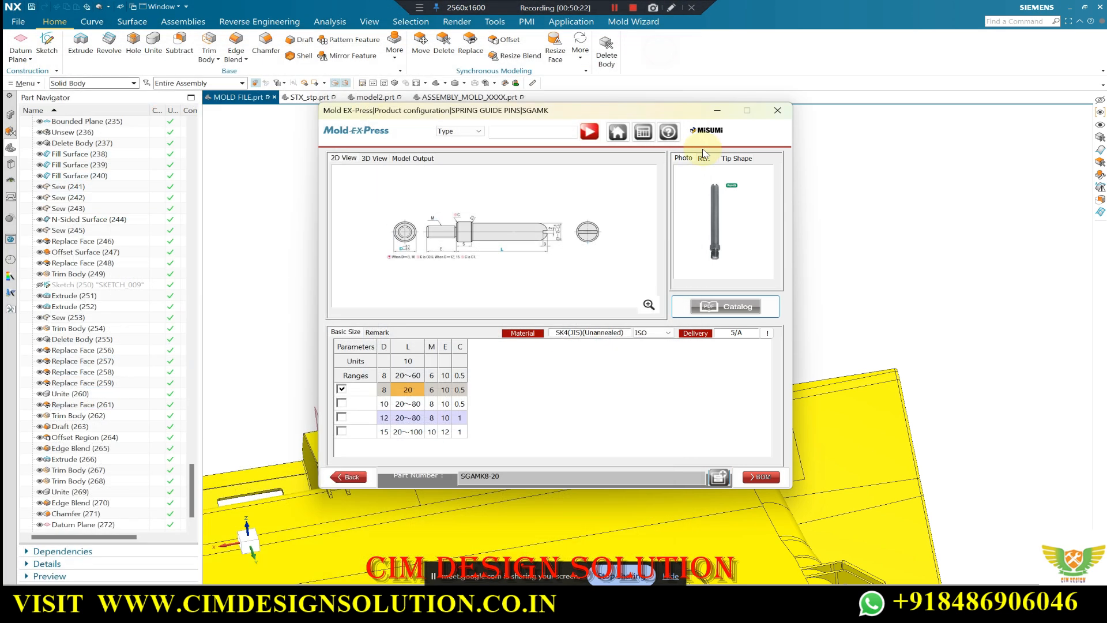
click(776, 111)
Make the grey lifter block translucent through its object display settings.
scroll(637, 215, down, 3)
scroll(628, 193, up, 6)
middle_drag(648, 262, 746, 286)
scroll(746, 286, up, 2)
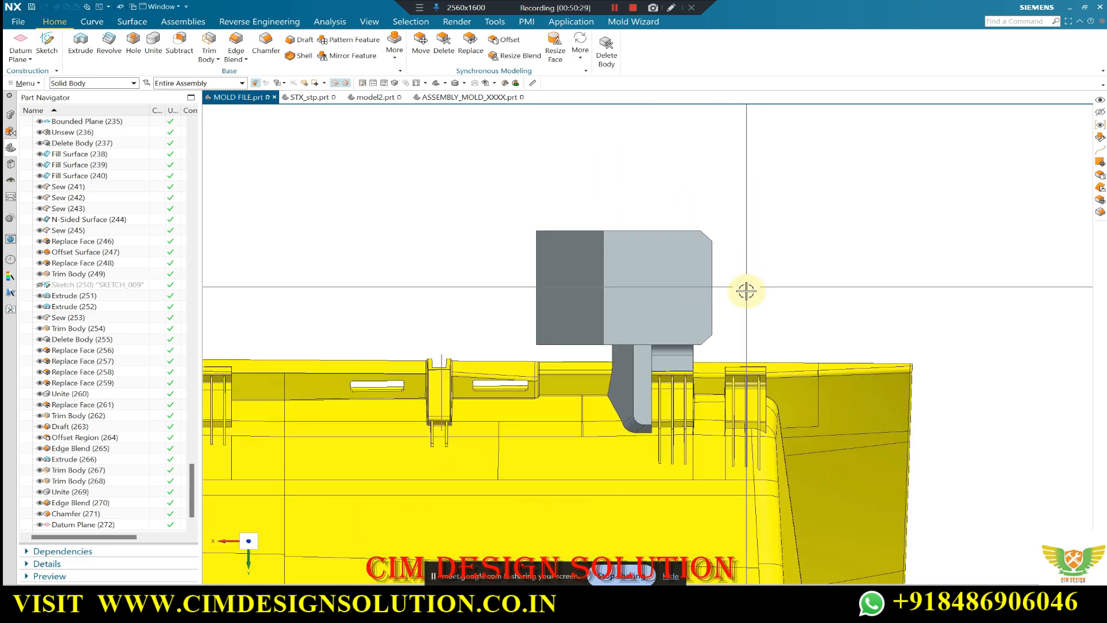
key(ctrl+j)
click(634, 248)
middle_click(634, 248)
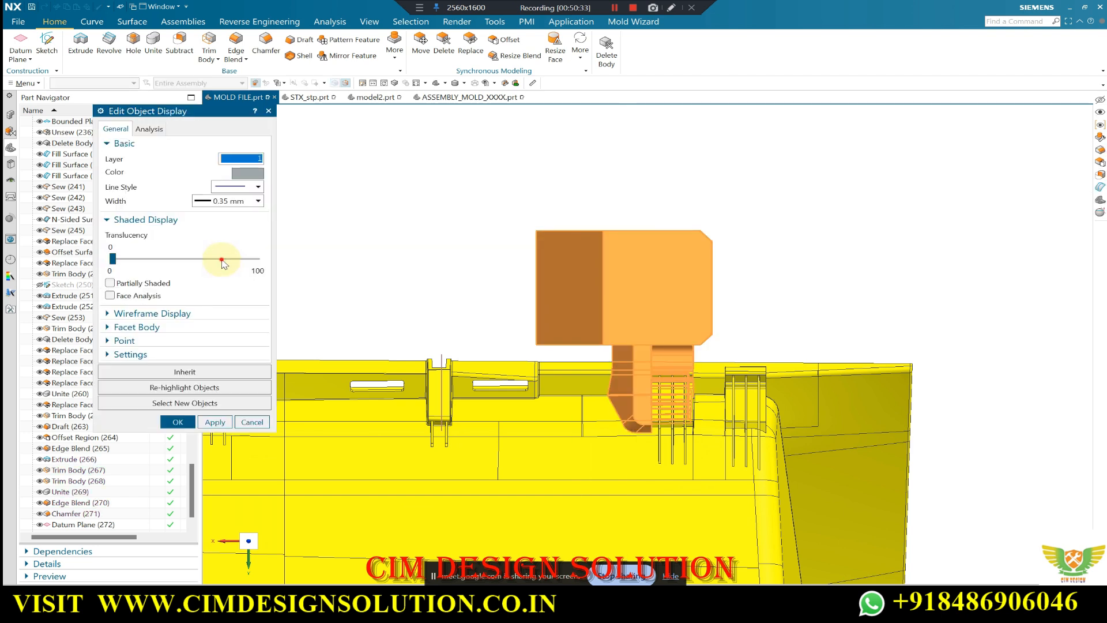
click(222, 260)
click(222, 260)
middle_click(222, 260)
Create a sketch on the lifter block's flat top face and draw a 22 mm diameter circle near its middle.
middle_drag(528, 190, 834, 243)
key(F8)
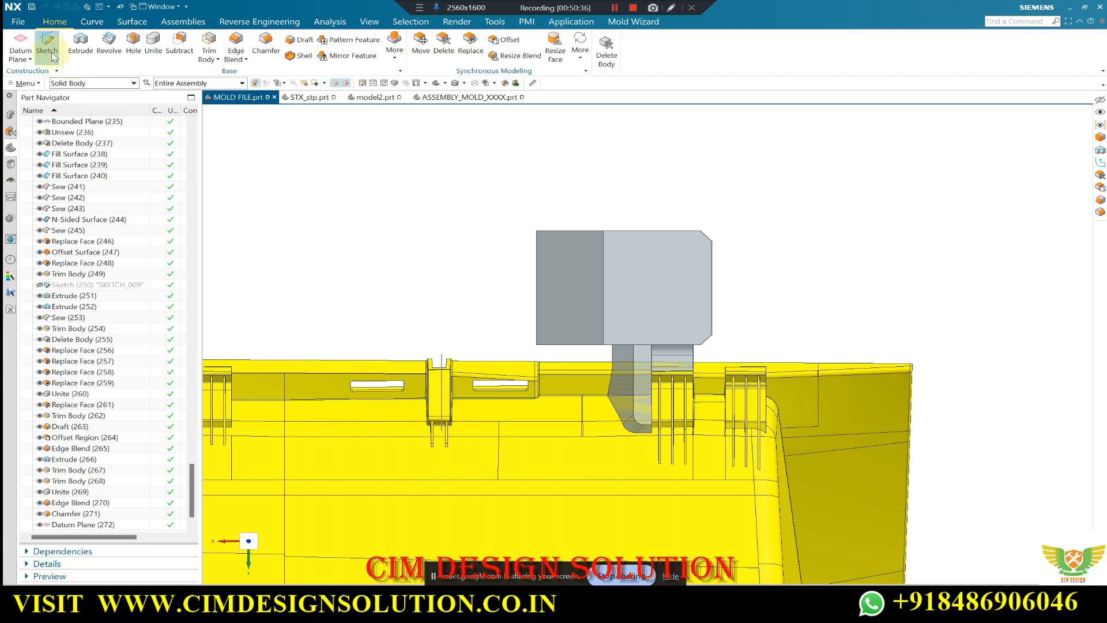
click(45, 41)
click(645, 280)
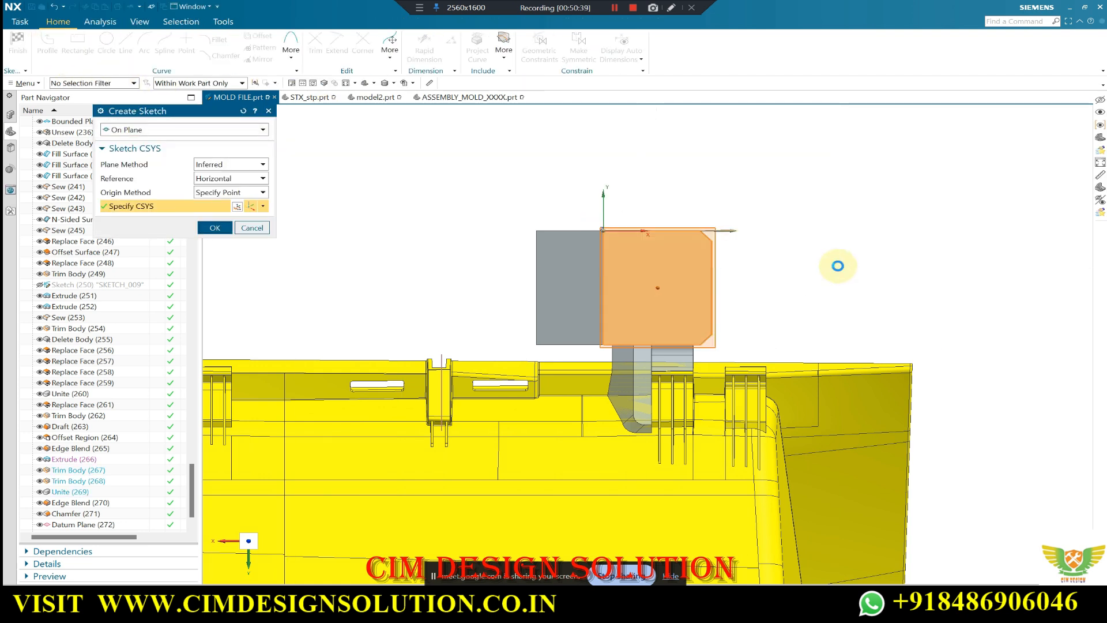
middle_click(837, 266)
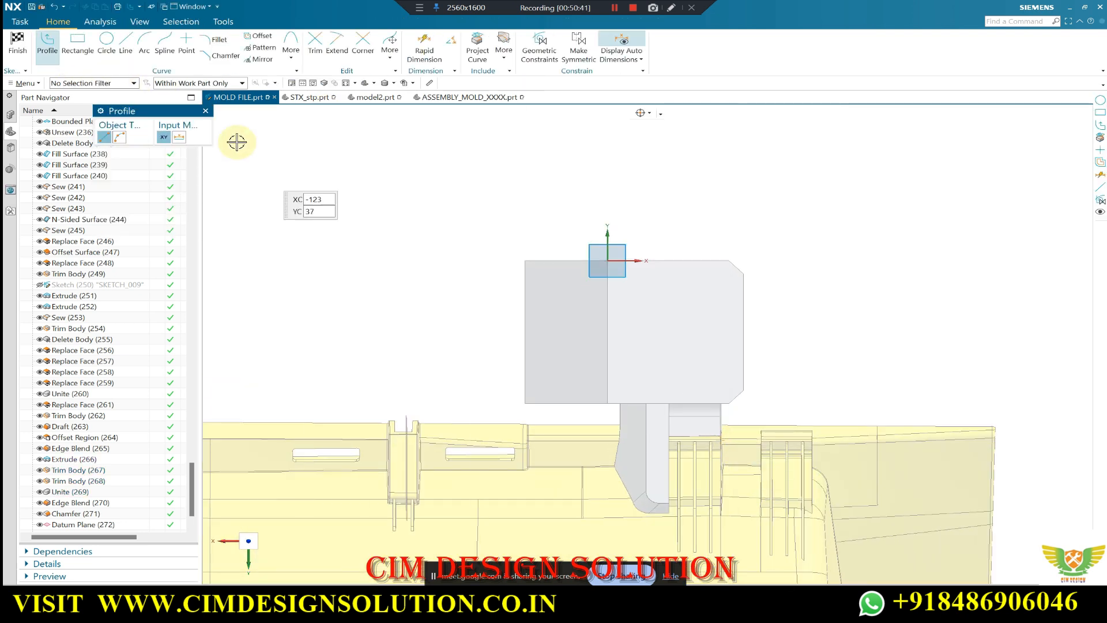
click(105, 38)
click(668, 329)
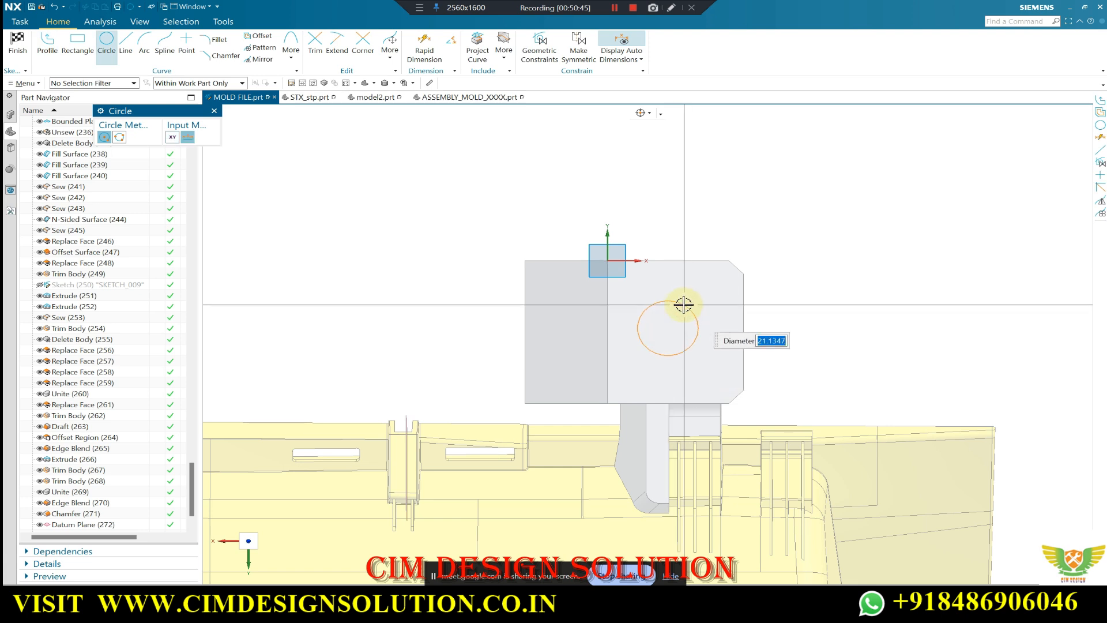
key(Return)
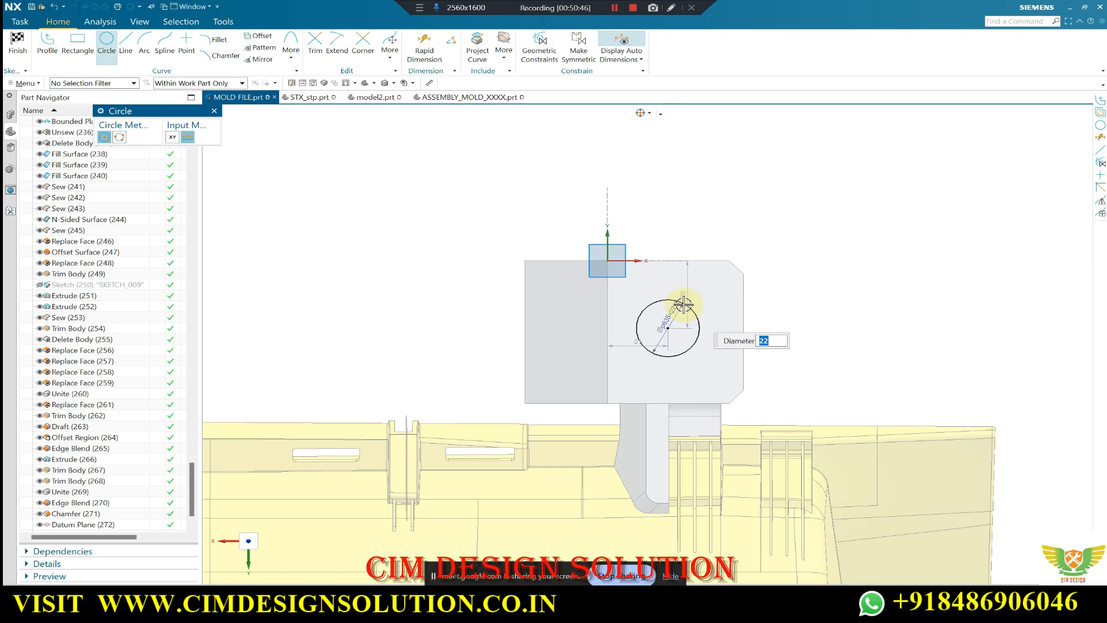
key(Escape)
Dimension the circle's center at 23 mm from the block's chamfered-side edge and finish the sketch.
click(430, 40)
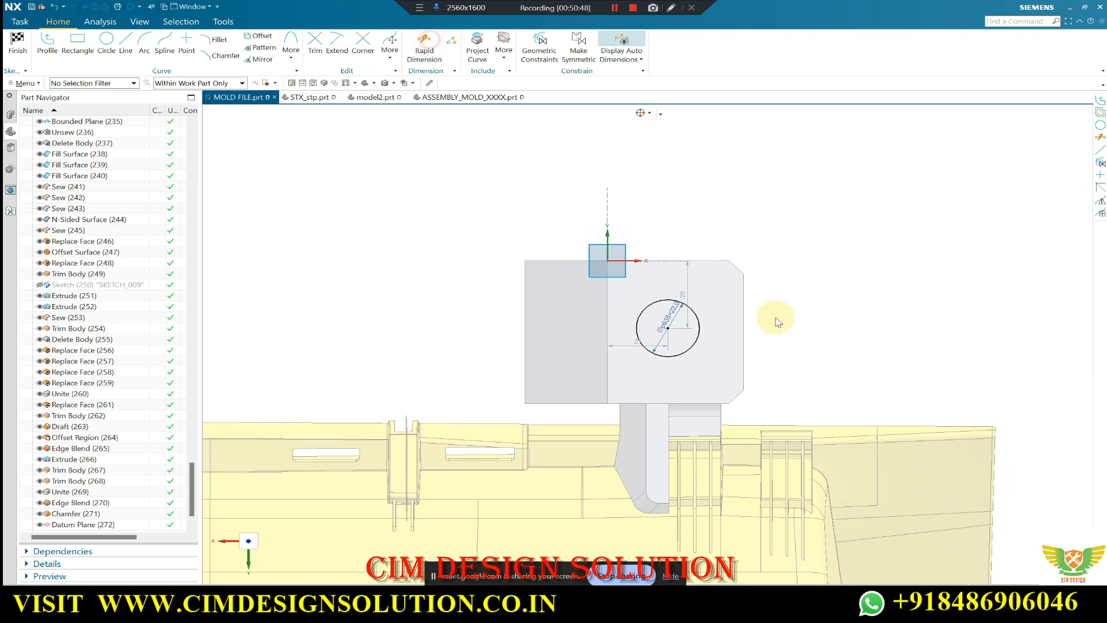
click(668, 327)
click(728, 248)
click(717, 212)
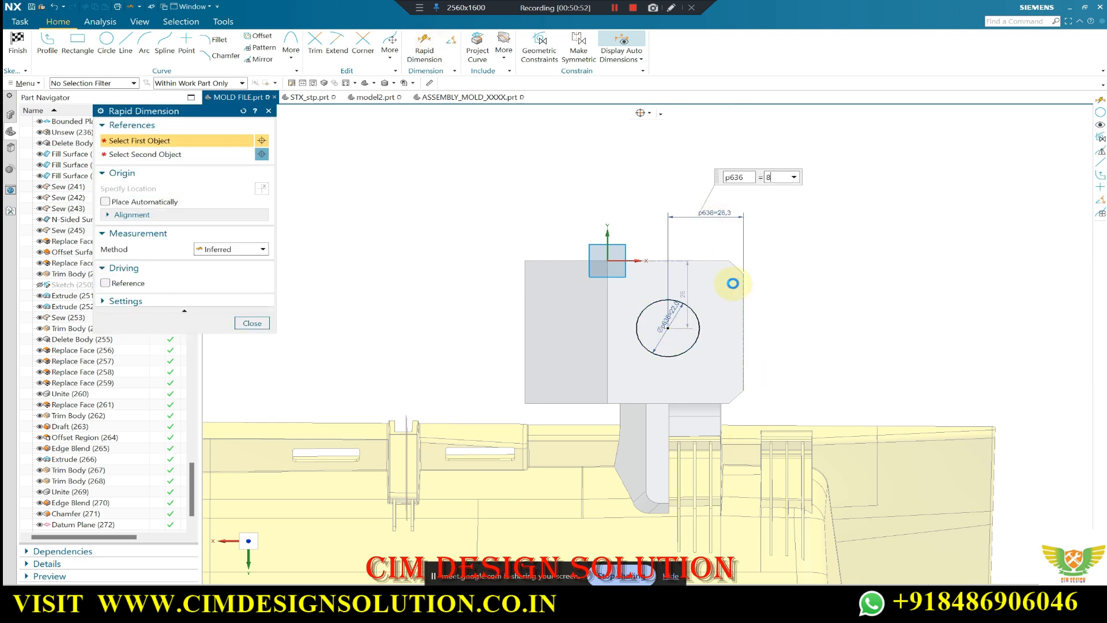
key(Return)
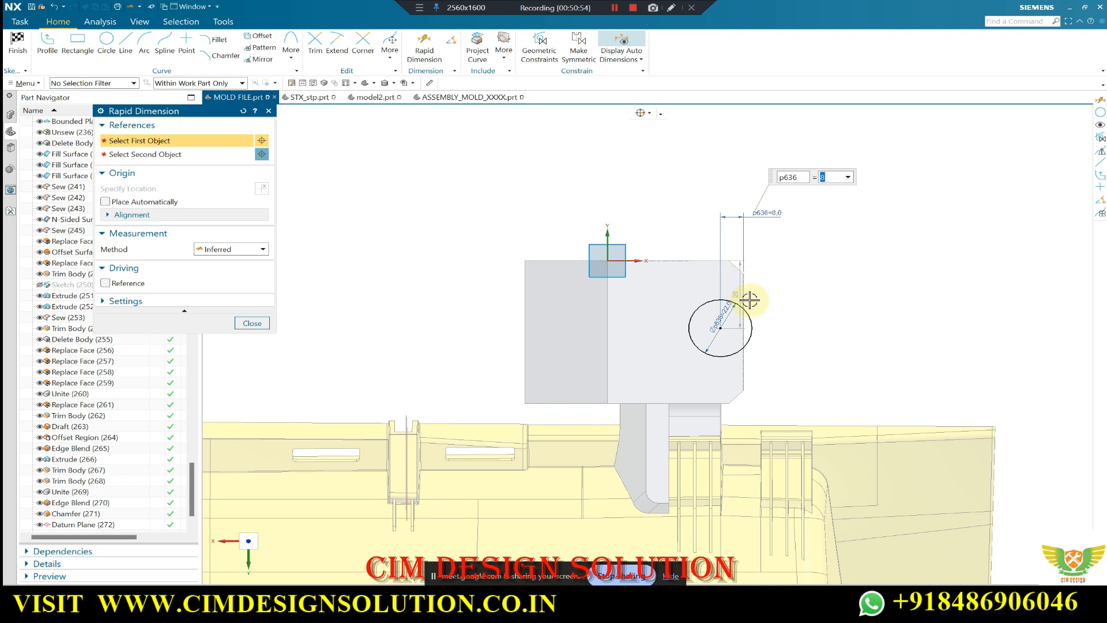
click(833, 179)
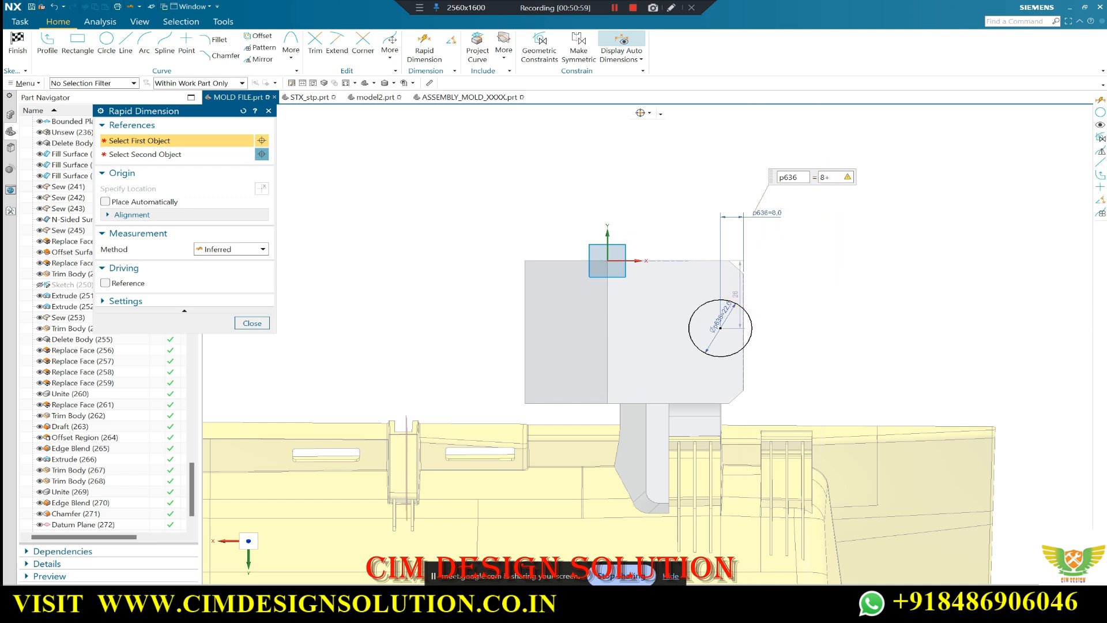
text(+11)
key(Return)
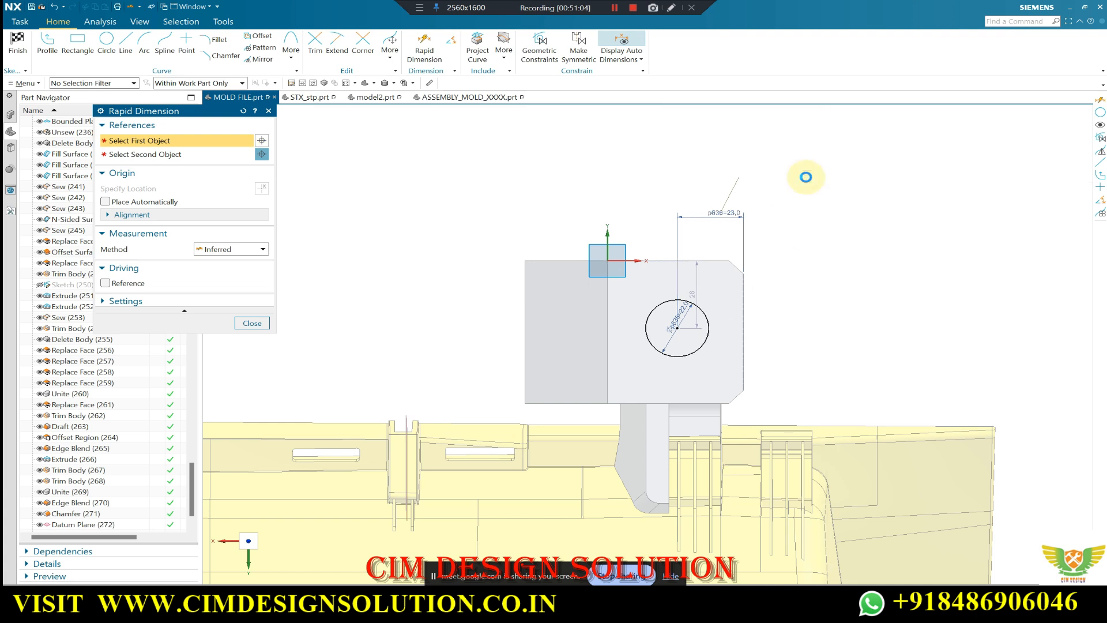
click(248, 318)
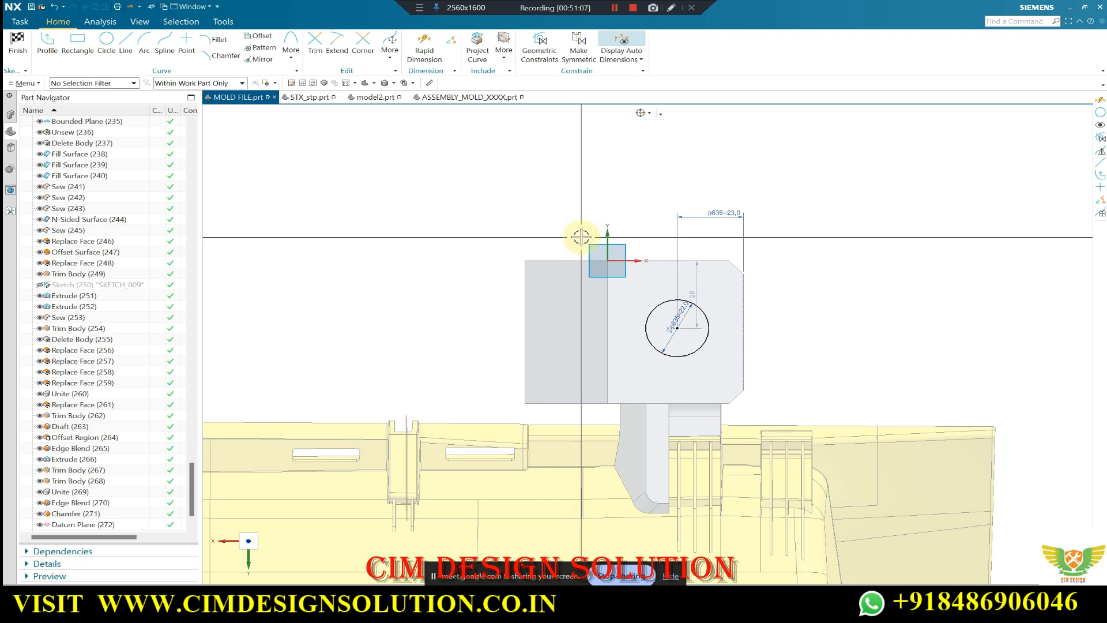
click(17, 44)
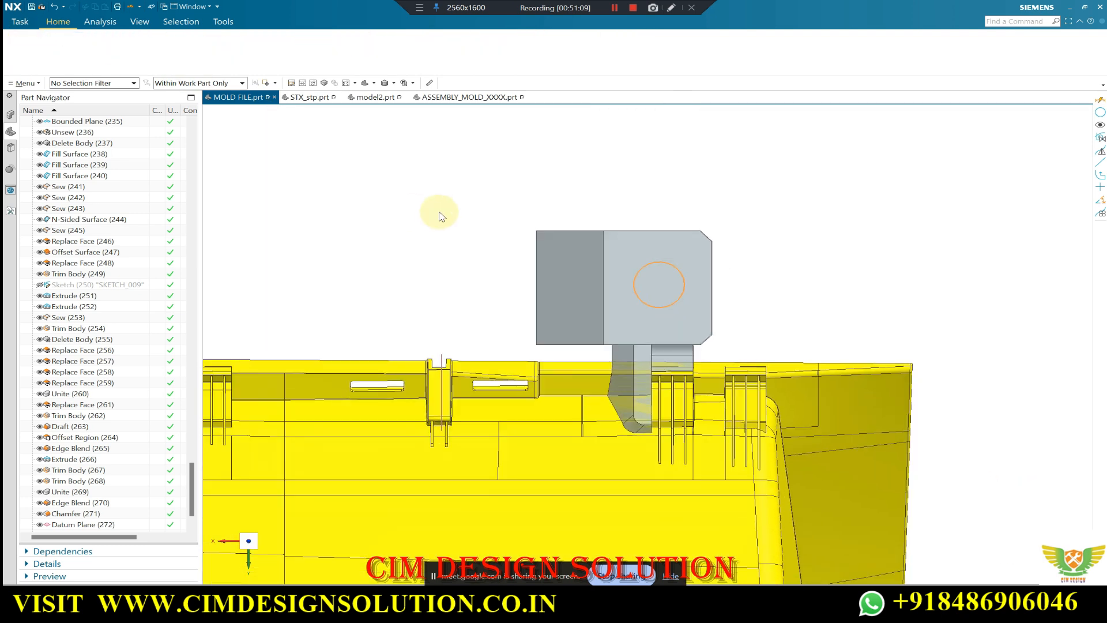
Offset the lifter block's drafted face outward by 5 mm with Offset Region.
scroll(643, 283, up, 2)
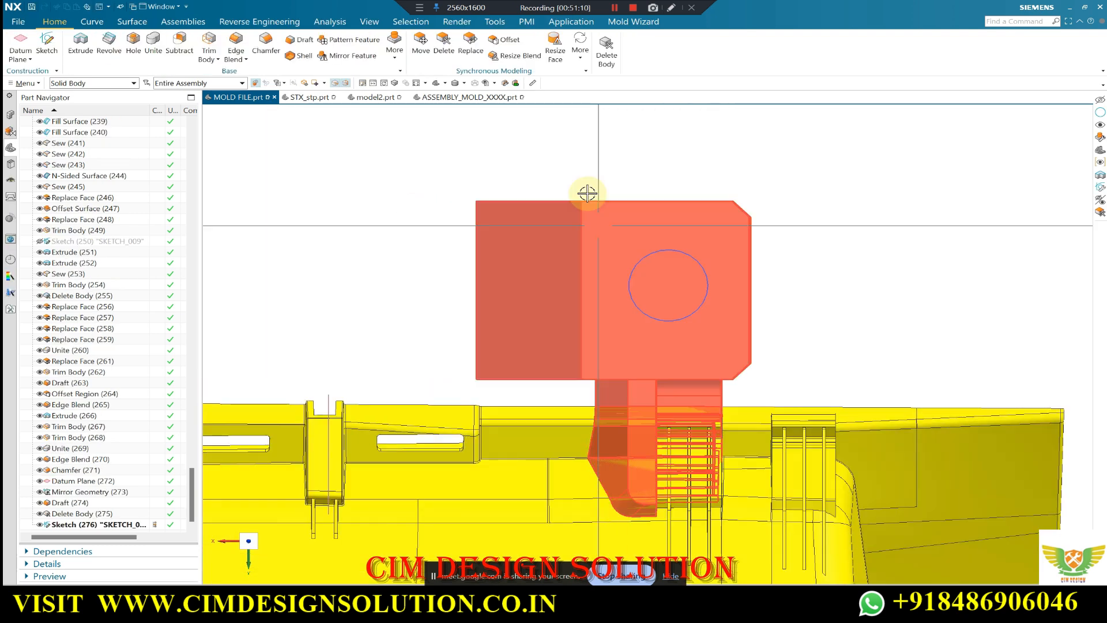
scroll(594, 219, down, 2)
click(505, 44)
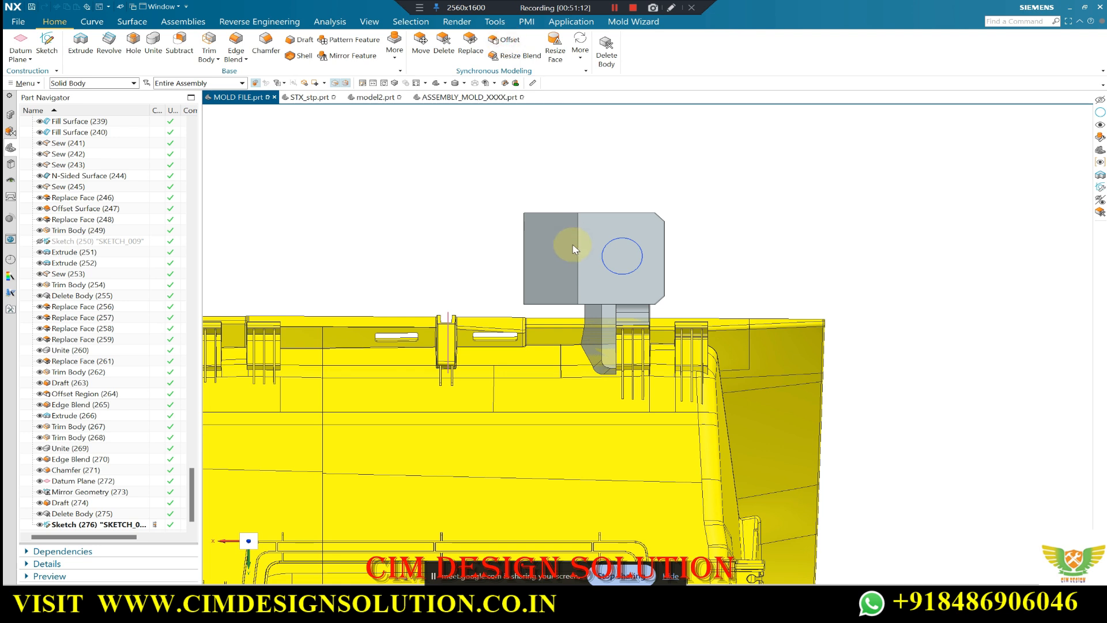
click(562, 242)
text(5)
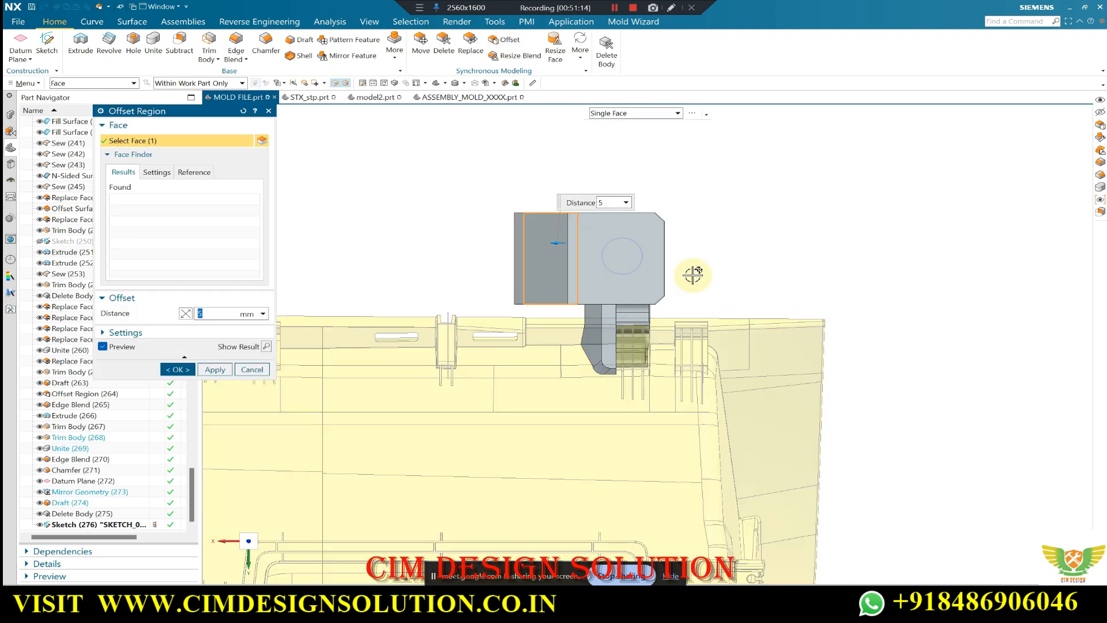
scroll(667, 203, up, 1)
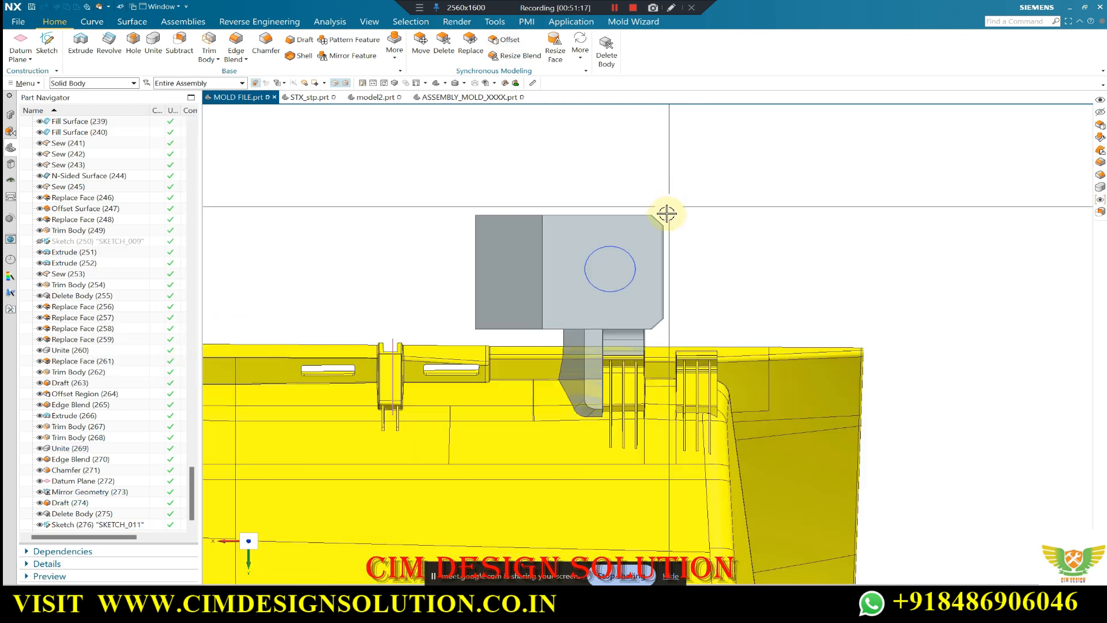
Create a sketch on the lifter block's flat top face and draw an open stepped profile of five 8 mm segments from the drafted-side edge's corner.
click(48, 41)
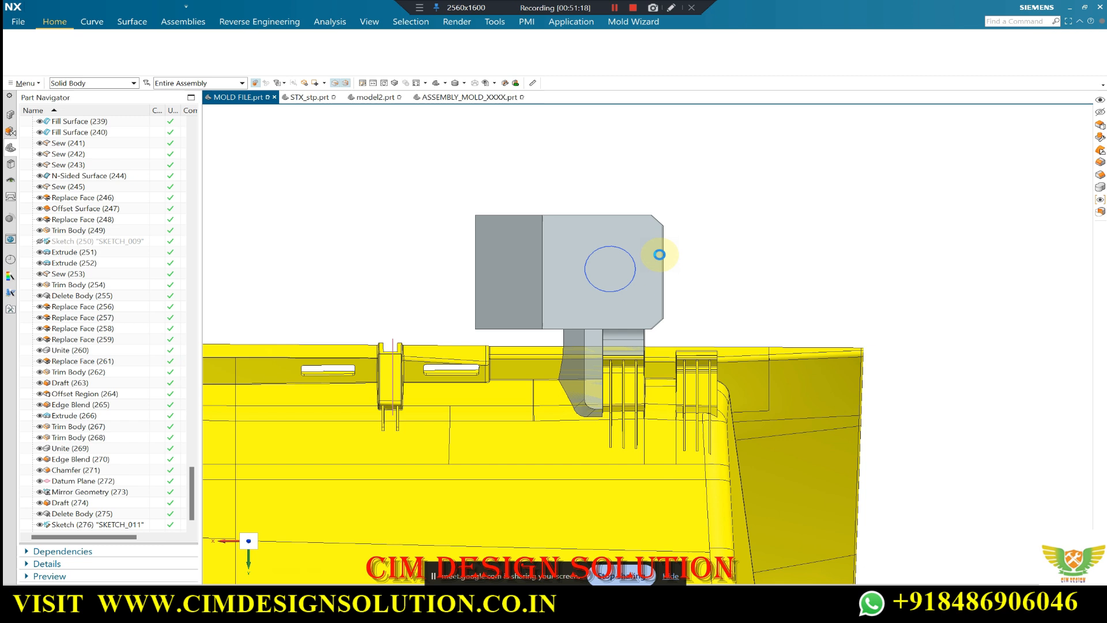
click(568, 235)
middle_click(516, 178)
click(499, 187)
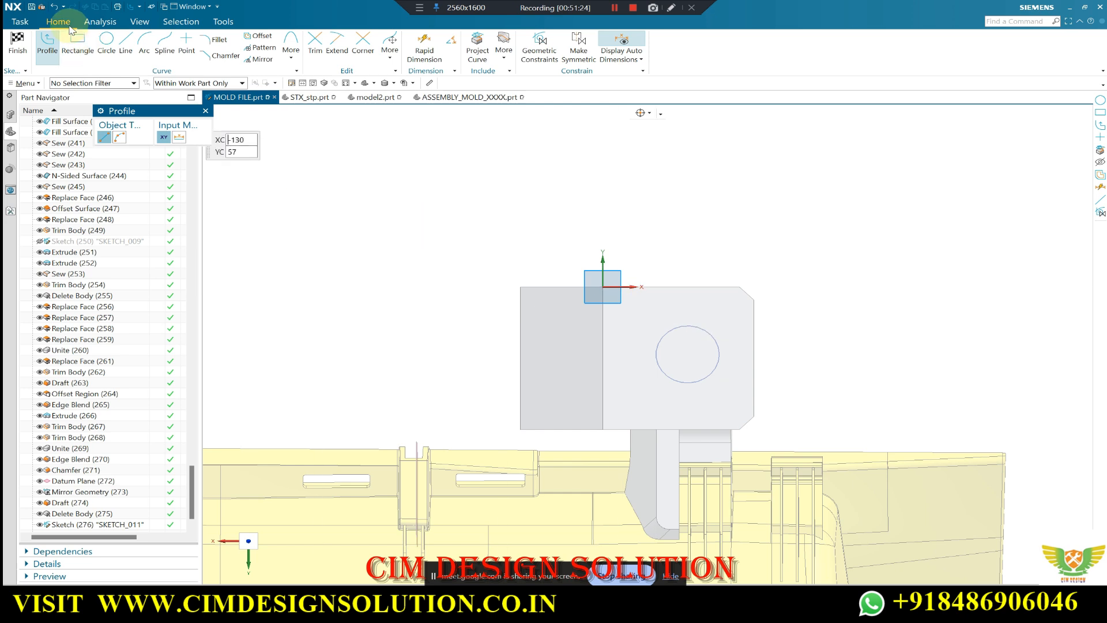
click(57, 51)
scroll(623, 307, up, 4)
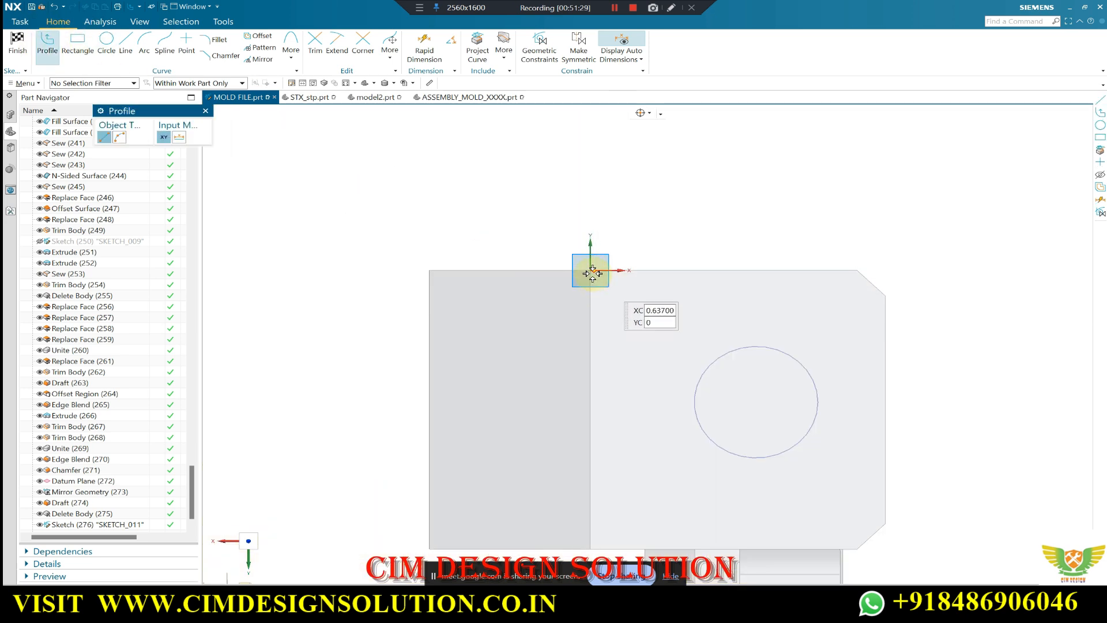
click(591, 272)
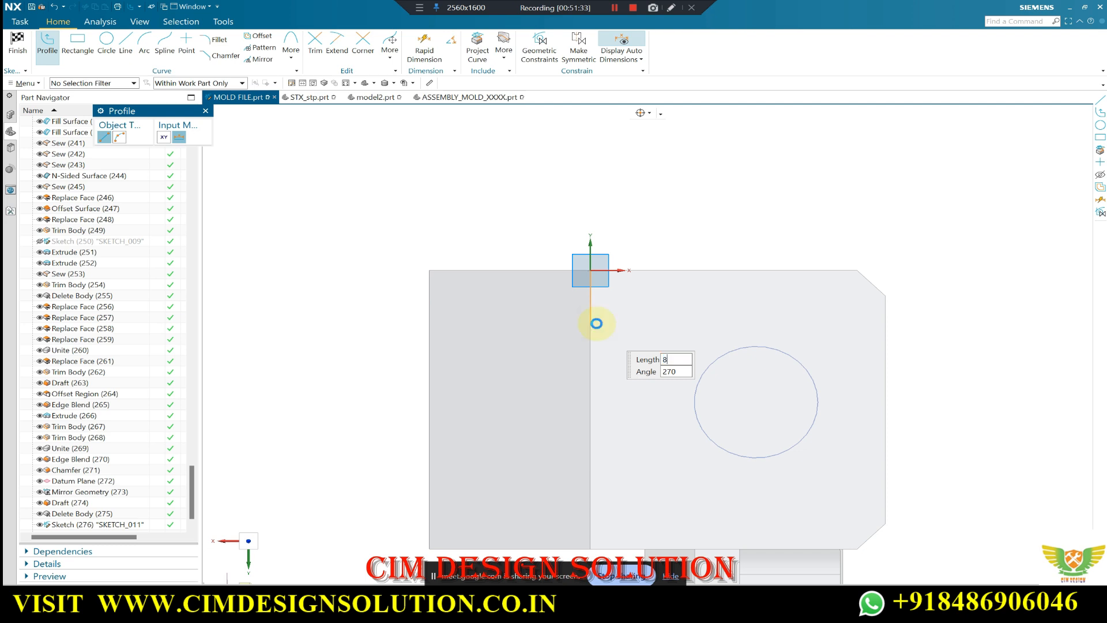
key(Return)
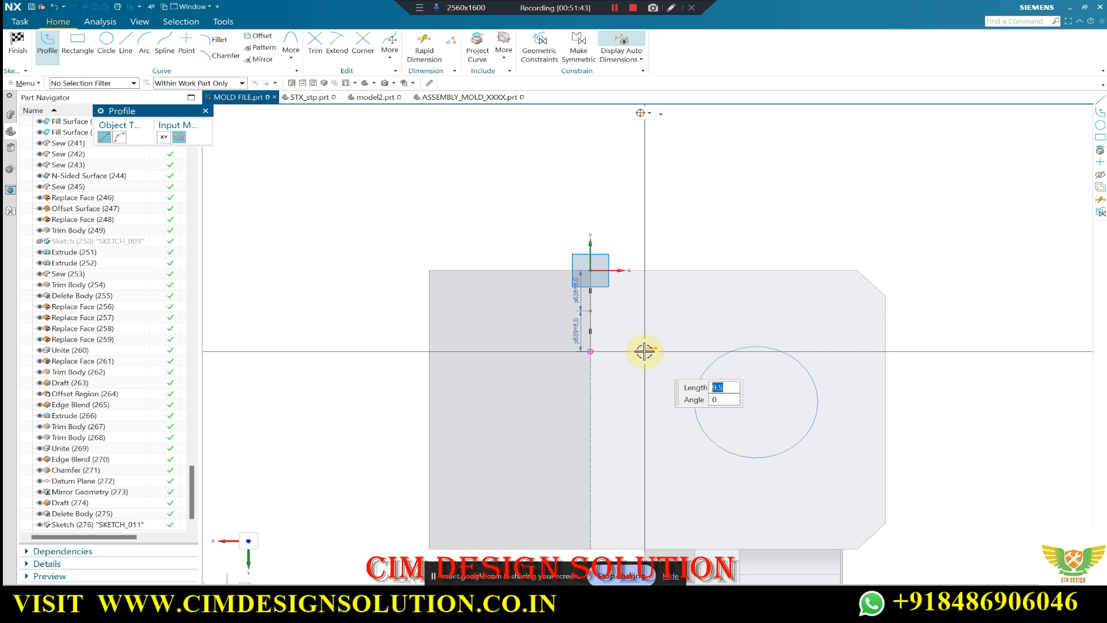
key(Tab)
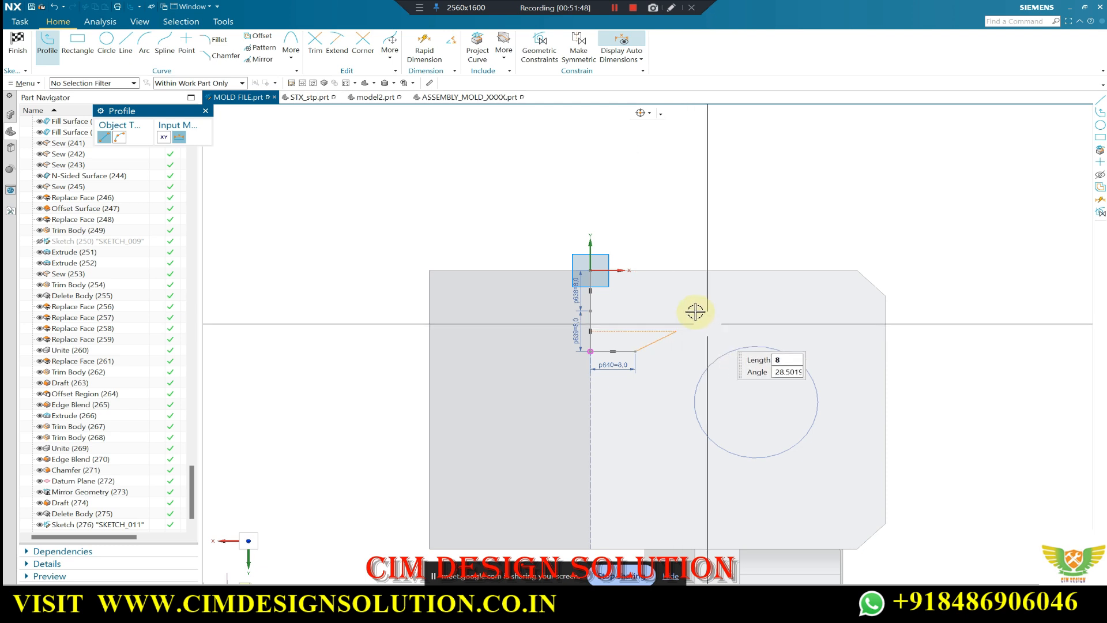
click(711, 302)
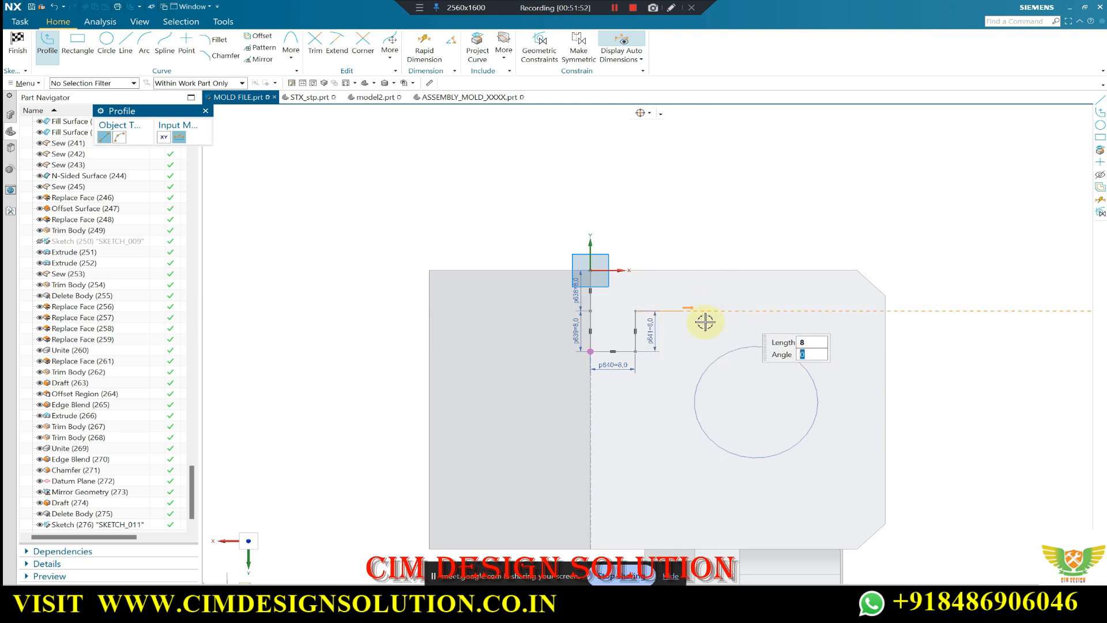
key(Return)
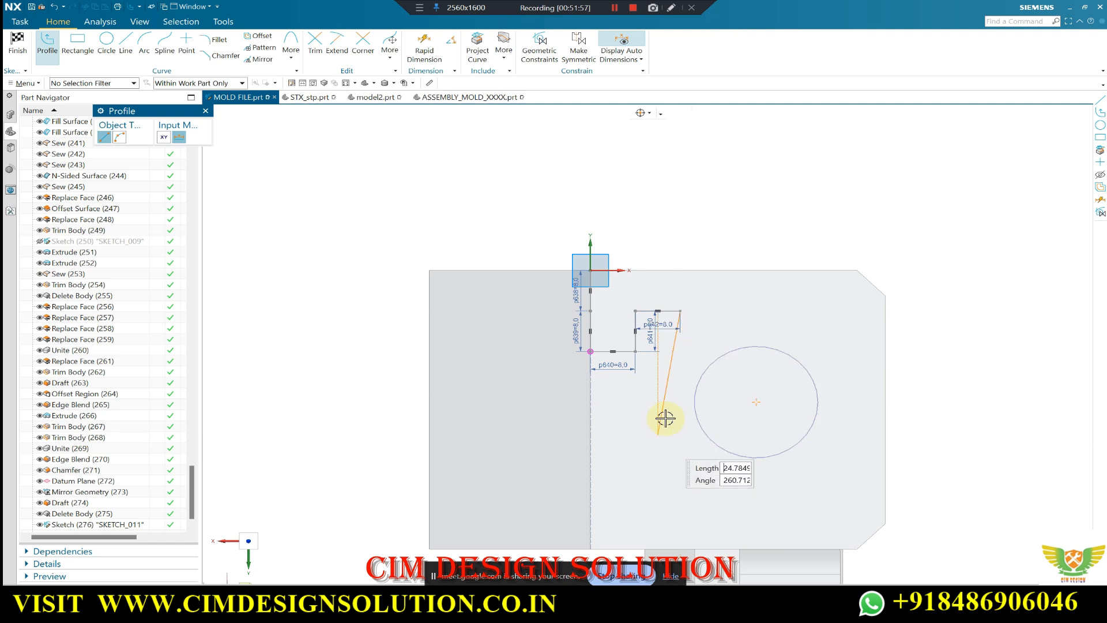
key(Escape)
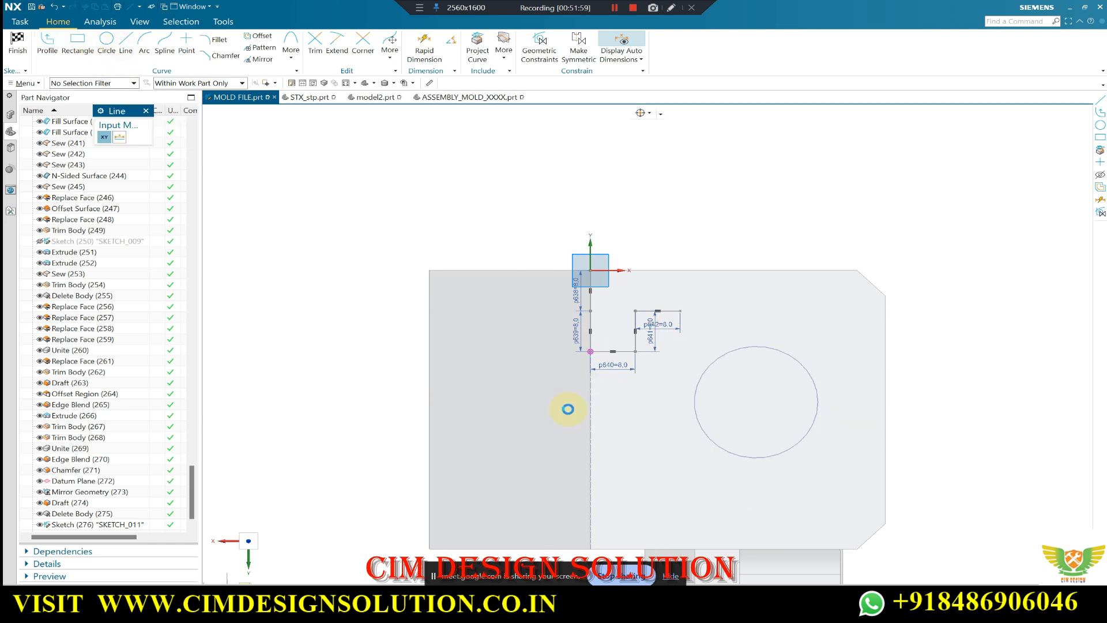
Draw a horizontal line about 39.5 mm long from the edge's midpoint and mirror the five profile curves about it.
click(590, 410)
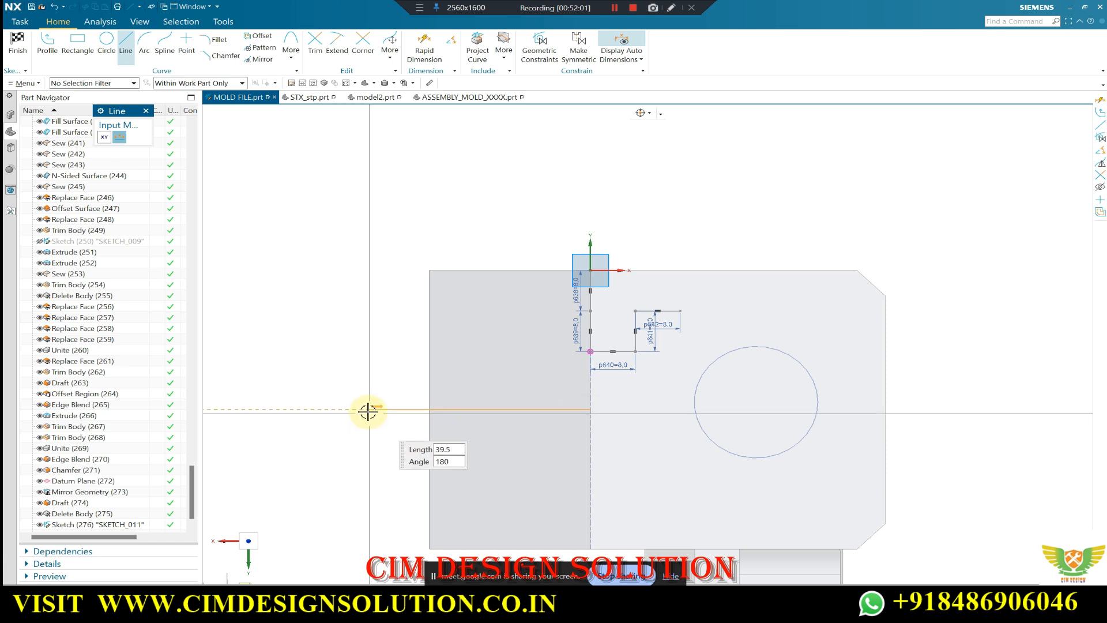
key(Escape)
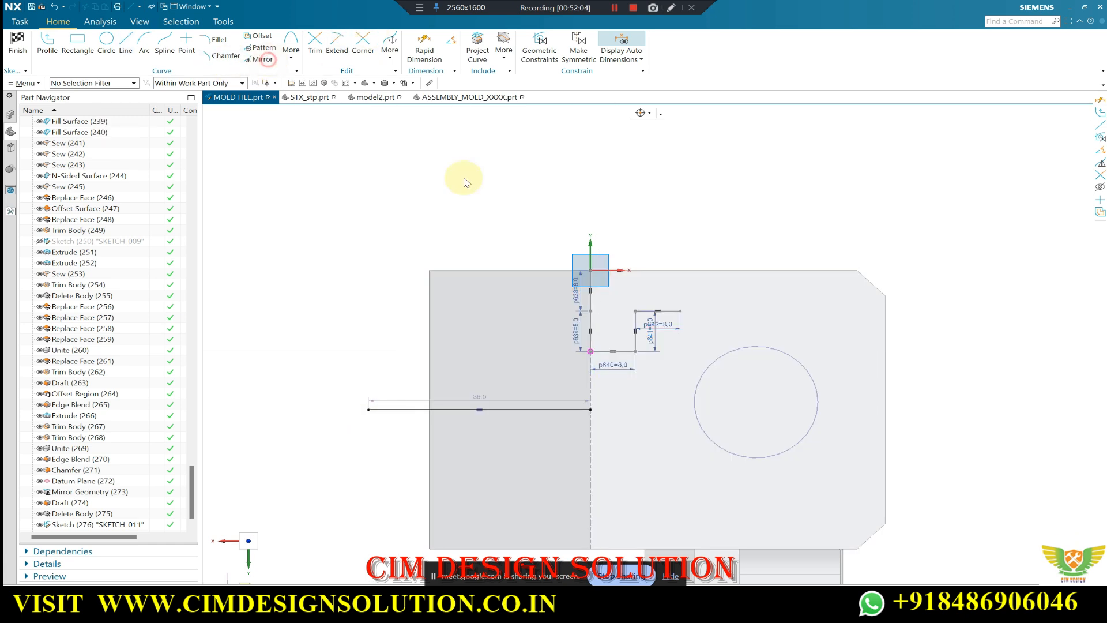
click(606, 350)
click(633, 339)
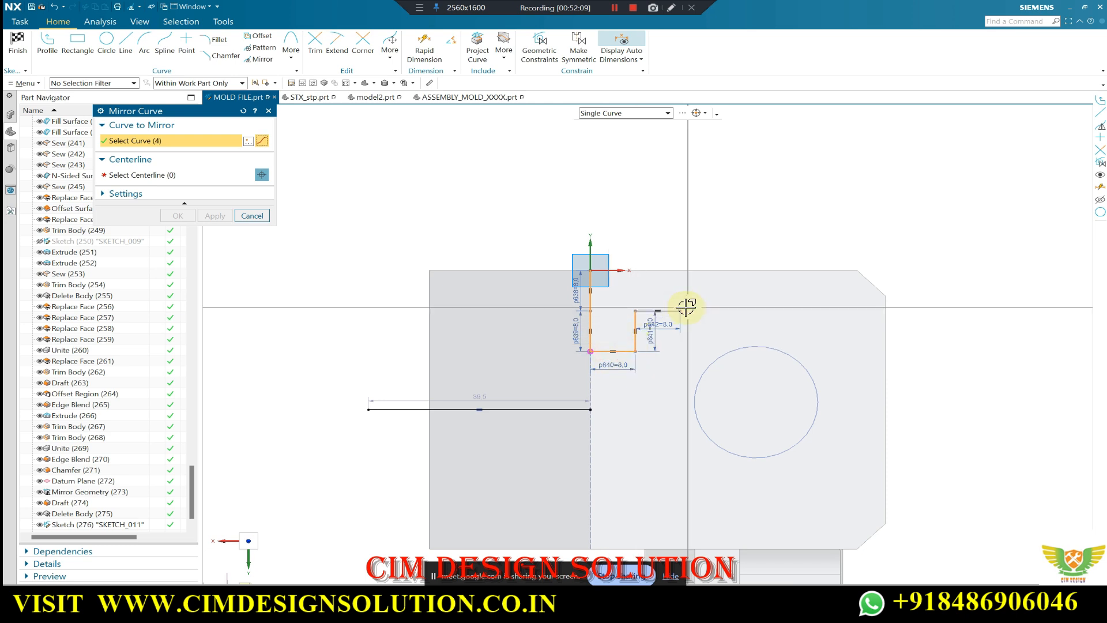
middle_click(612, 314)
click(403, 410)
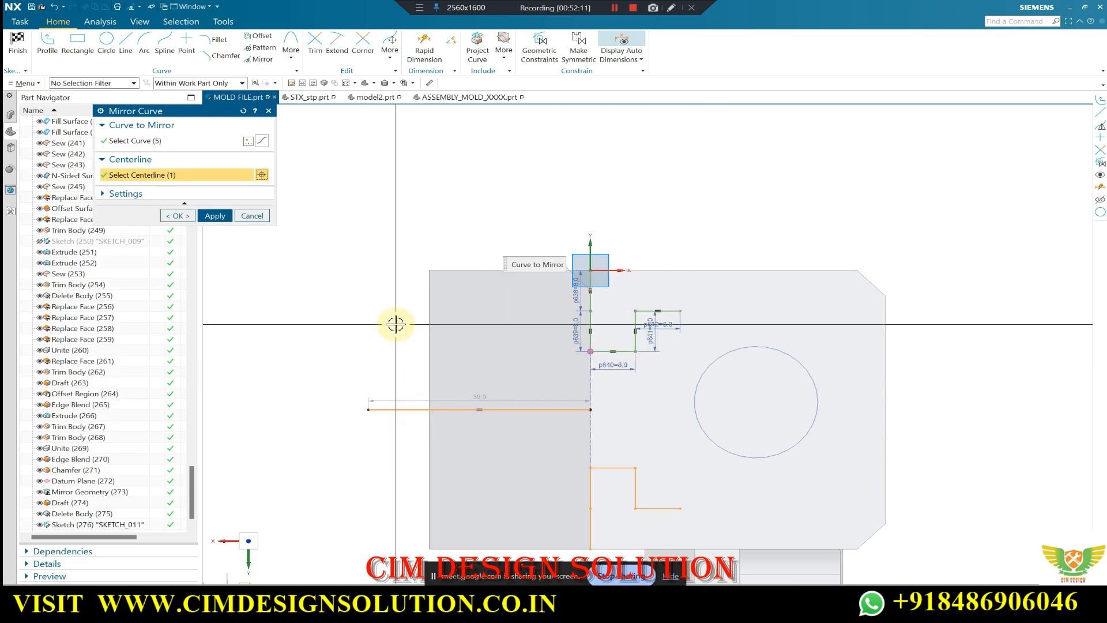
middle_click(699, 278)
key(Escape)
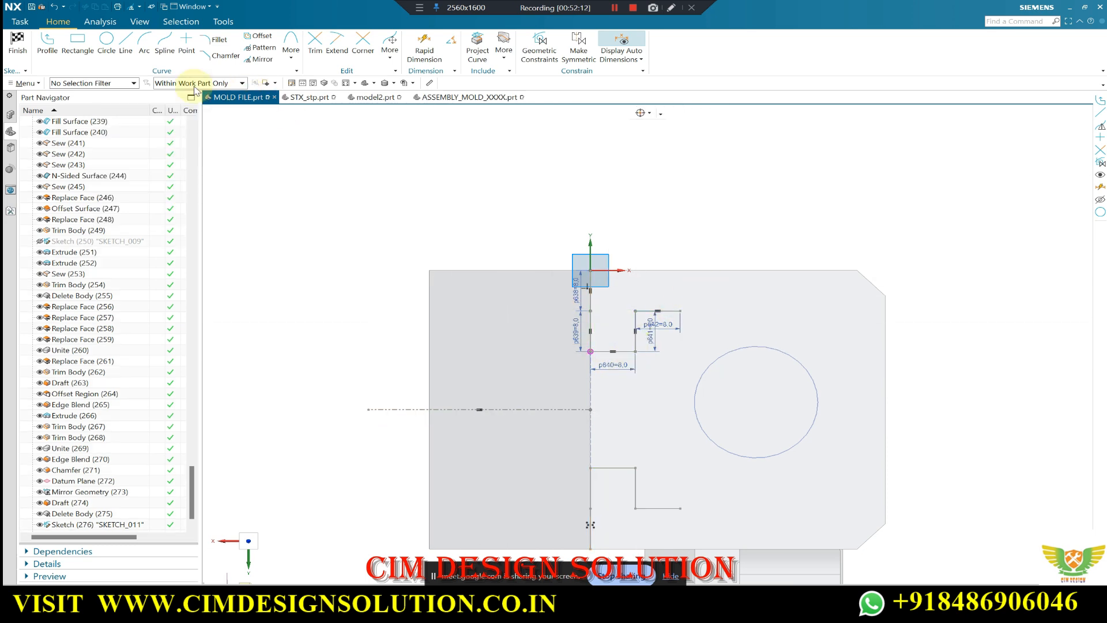
Connect the free ends of the original and mirrored profiles with a vertical line.
key(l)
click(681, 311)
click(680, 508)
key(Escape)
Remove the profile segments along the block edge, close the T-slot profile's narrow end with a line and finish the sketch.
scroll(524, 230, down, 2)
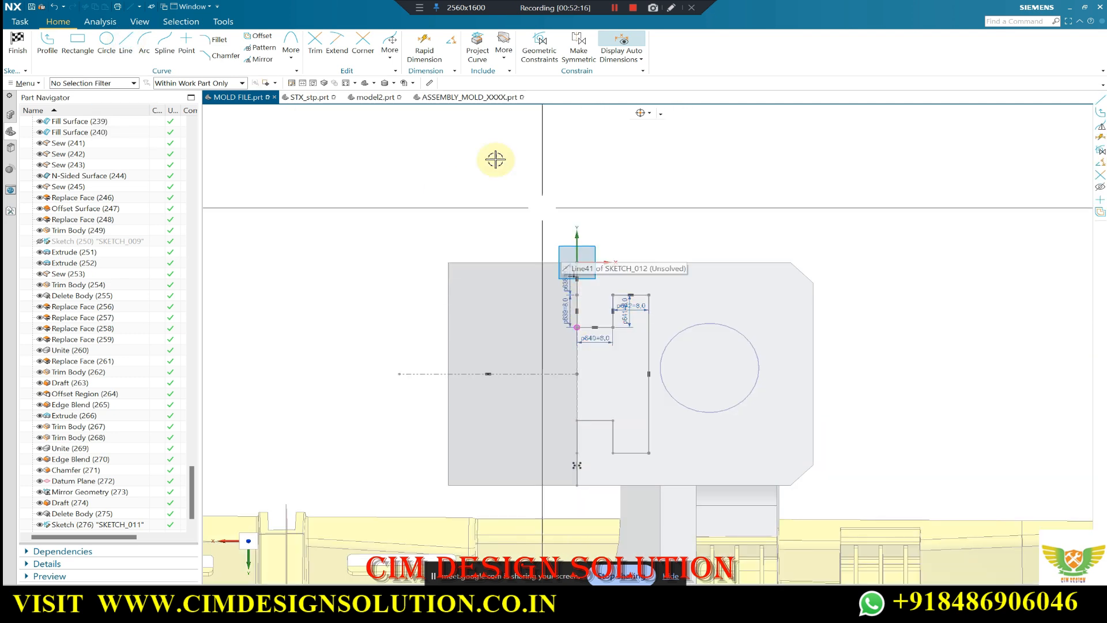
drag(571, 286, 579, 283)
click(578, 437)
key(Escape)
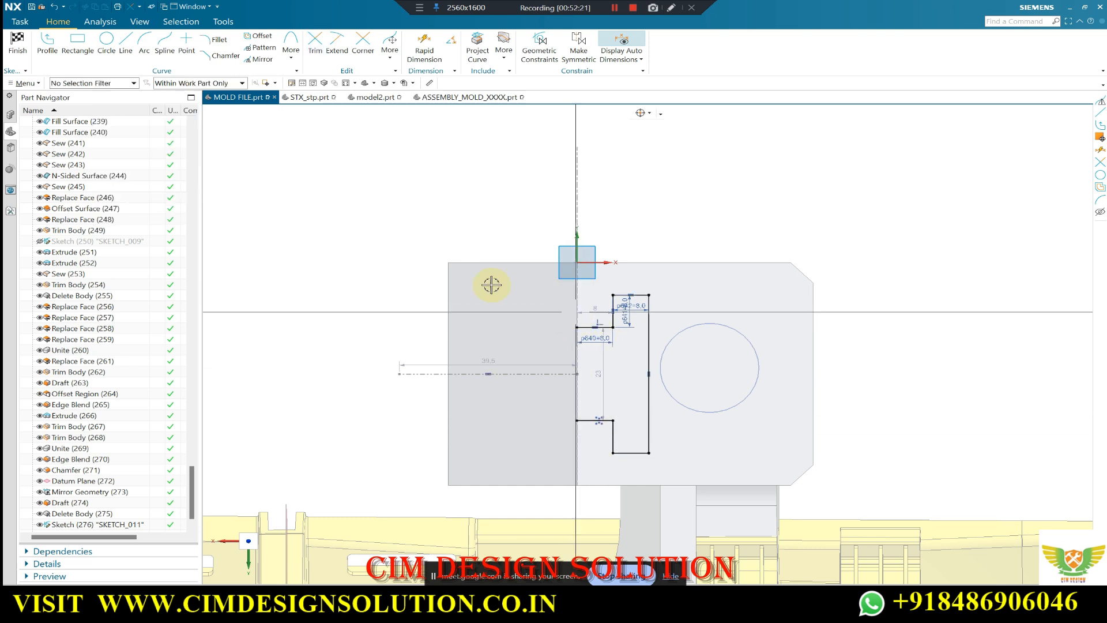
click(578, 329)
click(581, 419)
key(Escape)
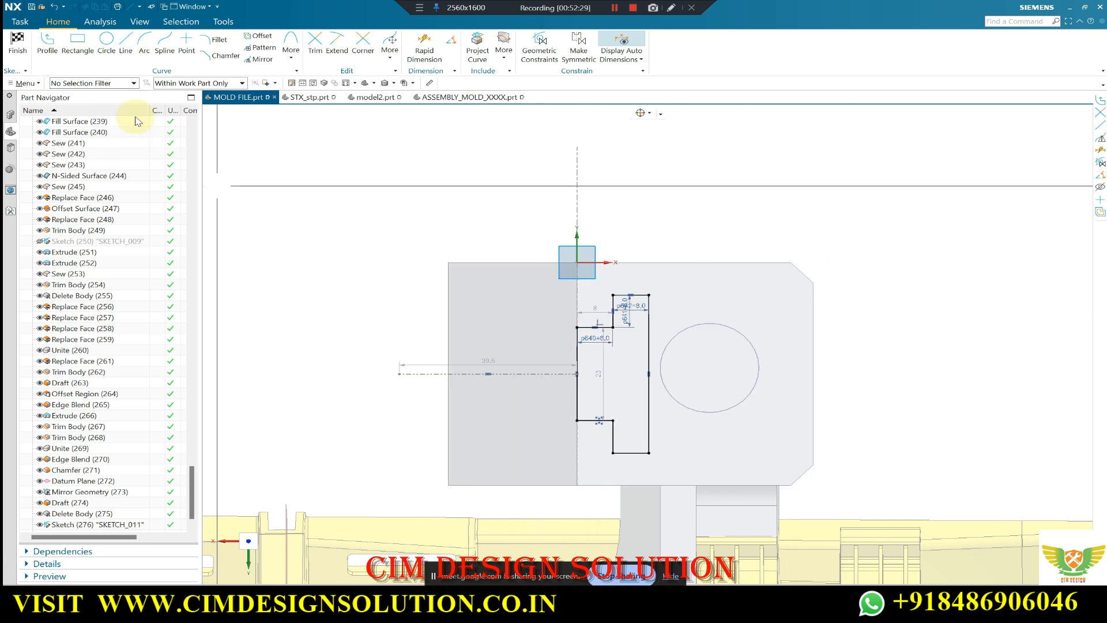
click(18, 43)
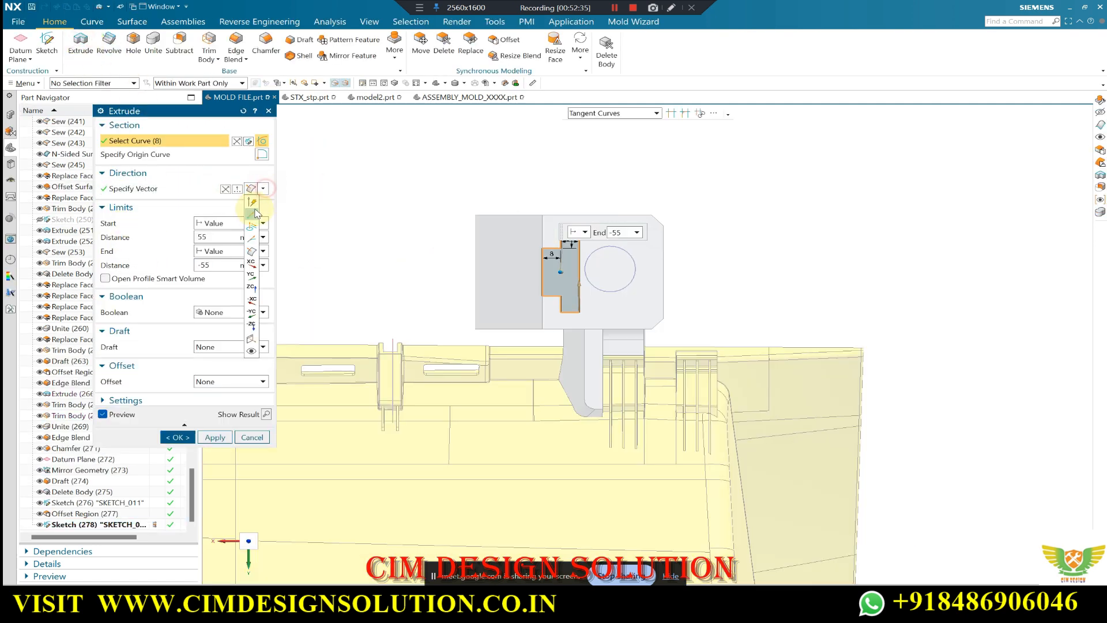
Extrude the T-slot profile along the block's slanted edge from 55 mm to -130 mm, subtracting it from the lifter block.
click(255, 213)
middle_drag(487, 282, 607, 270)
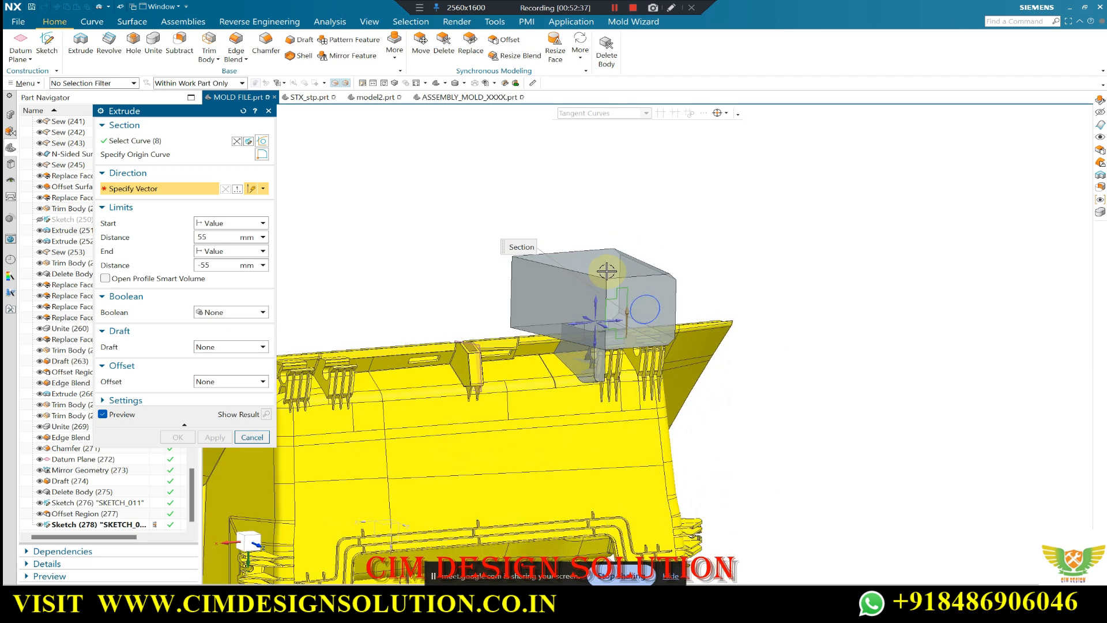
scroll(607, 271, up, 2)
click(564, 272)
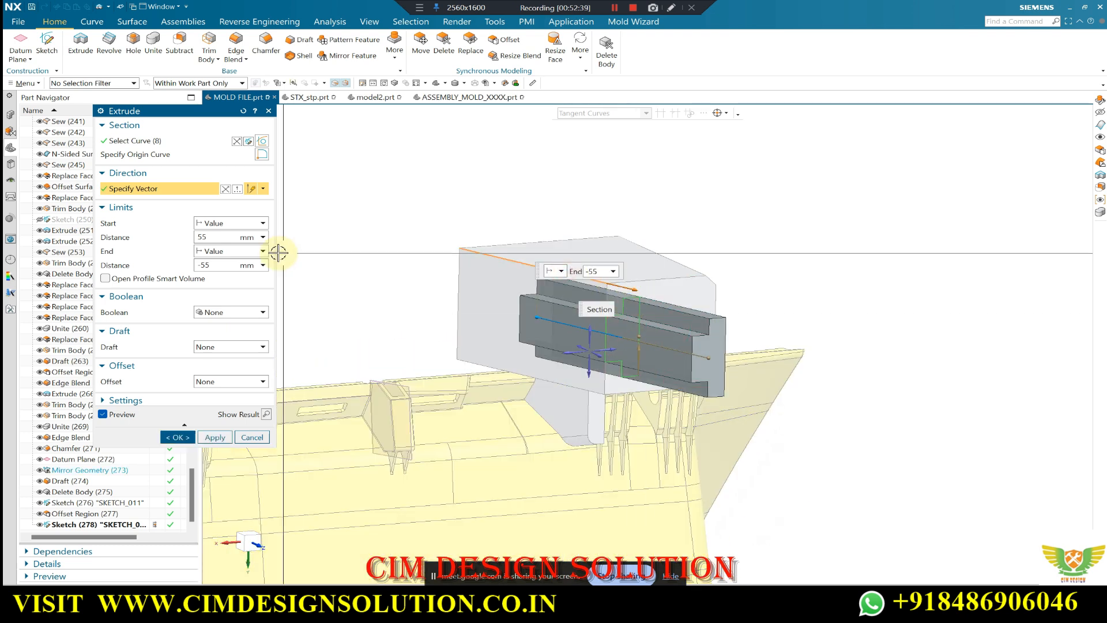
drag(563, 321, 357, 299)
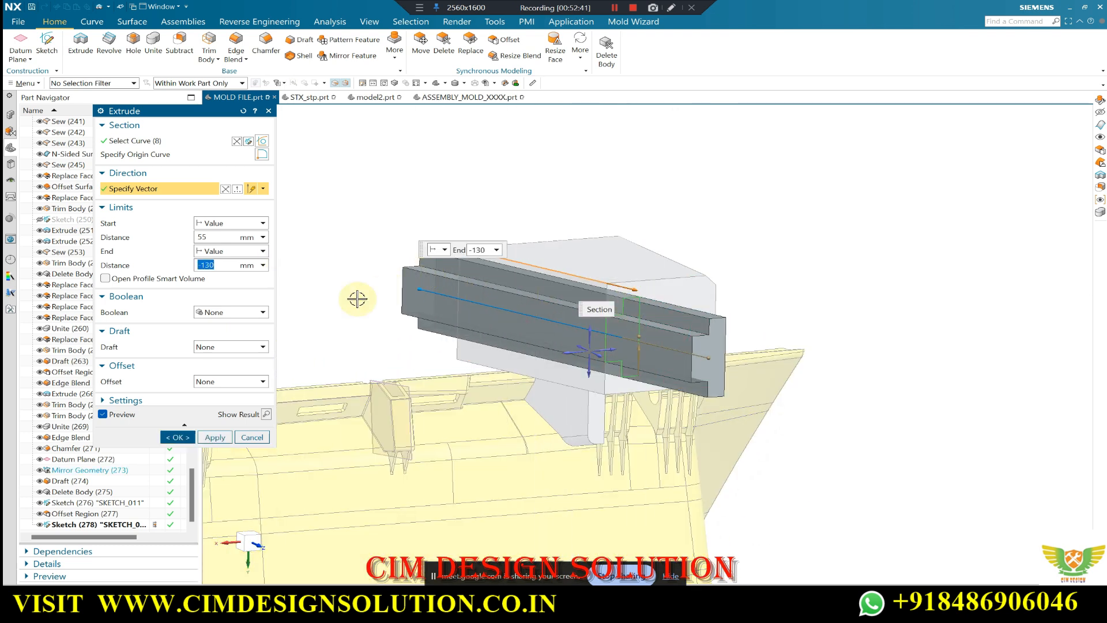
click(227, 312)
click(219, 343)
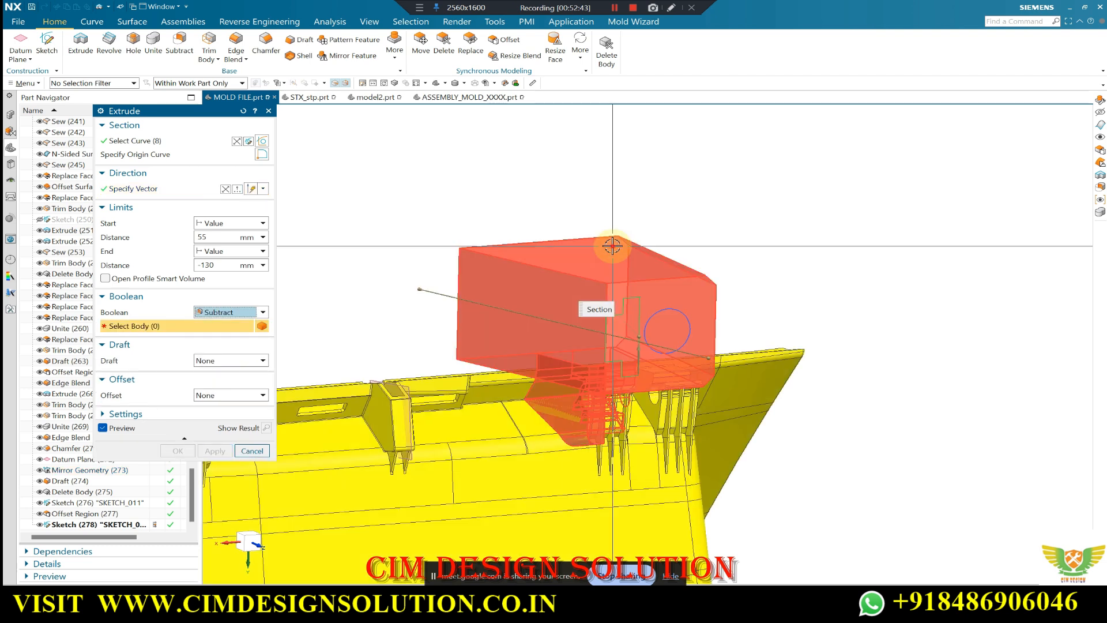
click(612, 245)
middle_click(332, 231)
middle_drag(432, 246, 403, 234)
scroll(454, 271, up, 2)
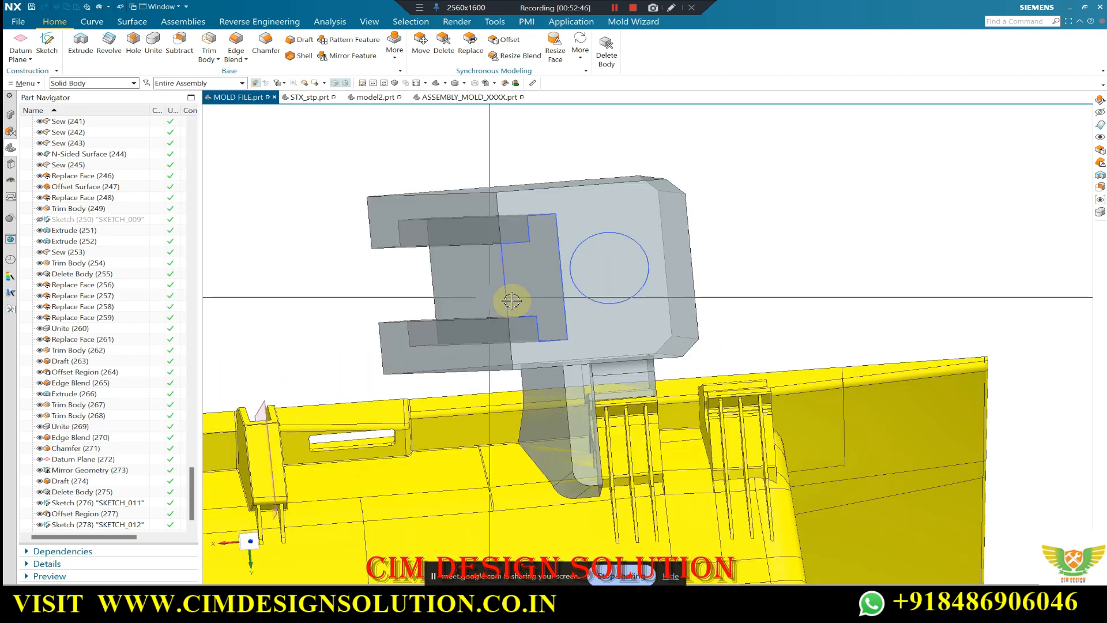
Move the T-slot profile sketch to layer 100 through its object display settings.
key(ctrl+j)
click(504, 275)
middle_click(382, 250)
text(100)
middle_click(311, 176)
scroll(594, 231, down, 3)
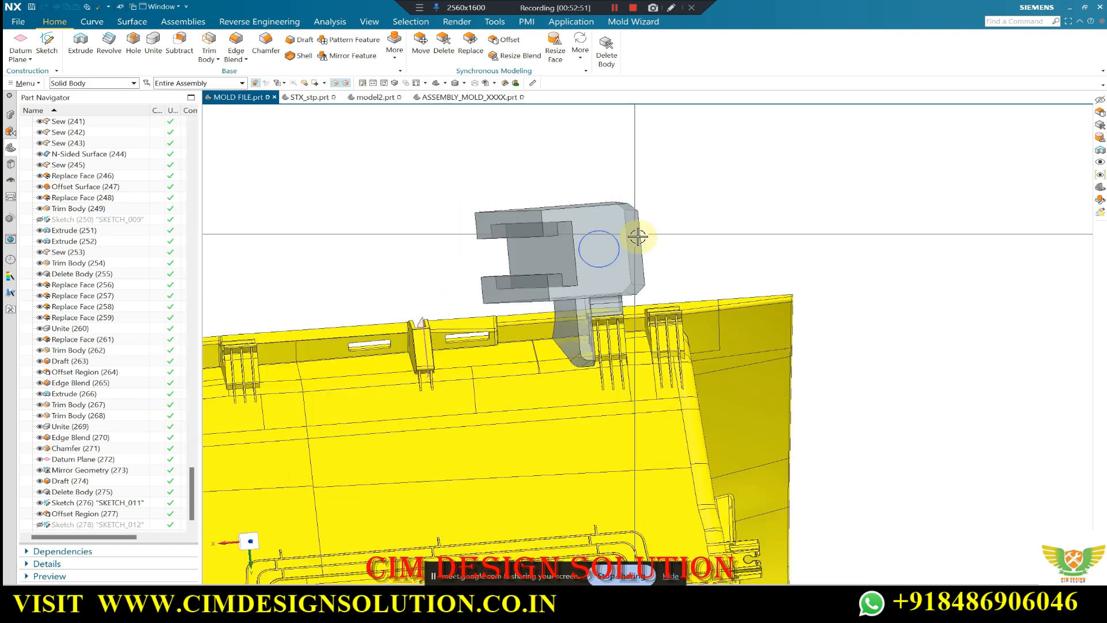
Examine the T-slot's depth and wall thickness along the slot direction, next to the 22 mm circle.
middle_drag(636, 237, 616, 238)
key(F8)
scroll(527, 267, up, 2)
middle_drag(526, 267, 508, 218)
scroll(511, 231, up, 2)
scroll(468, 203, up, 2)
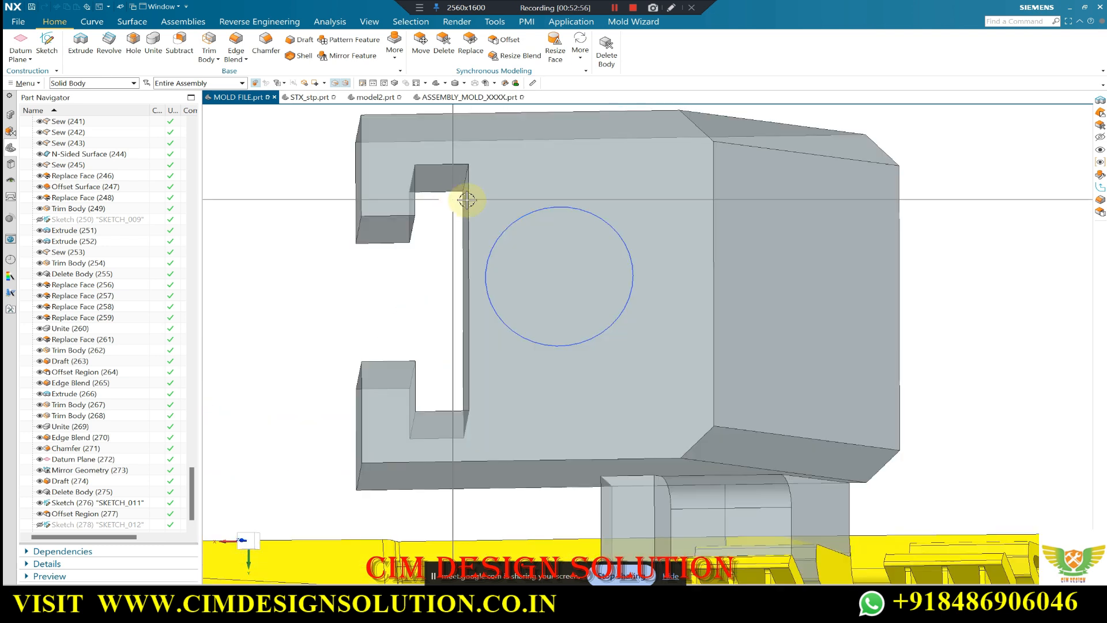
scroll(640, 242, down, 3)
middle_drag(633, 247, 631, 250)
scroll(68, 498, down, 1)
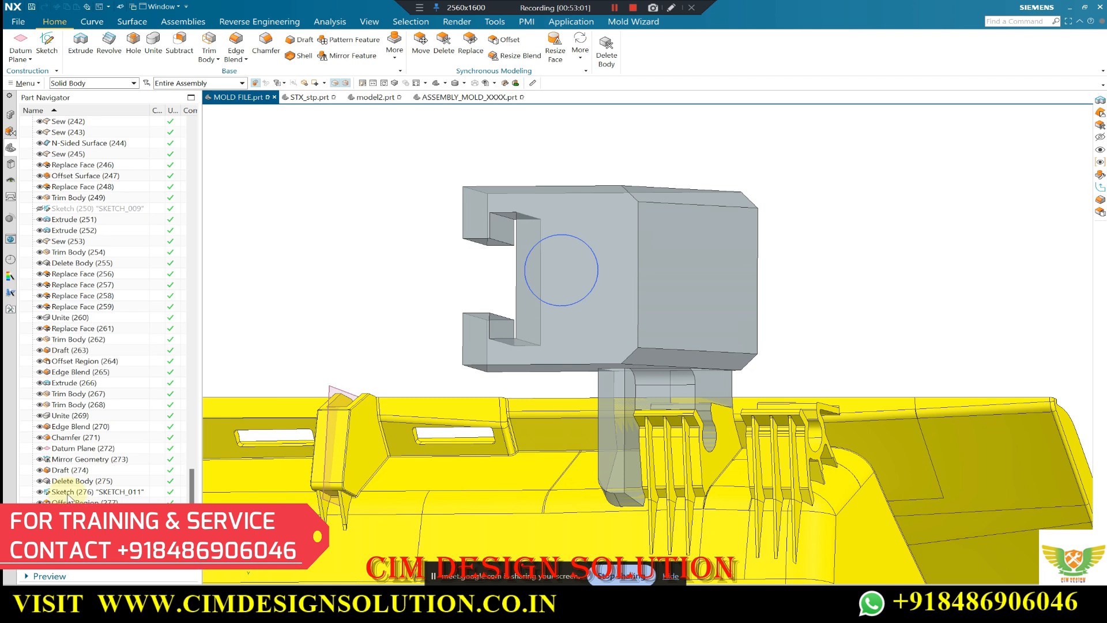
Set the distance of the Offset Region on the lifter block's drafted face to 8 mm.
double_click(70, 503)
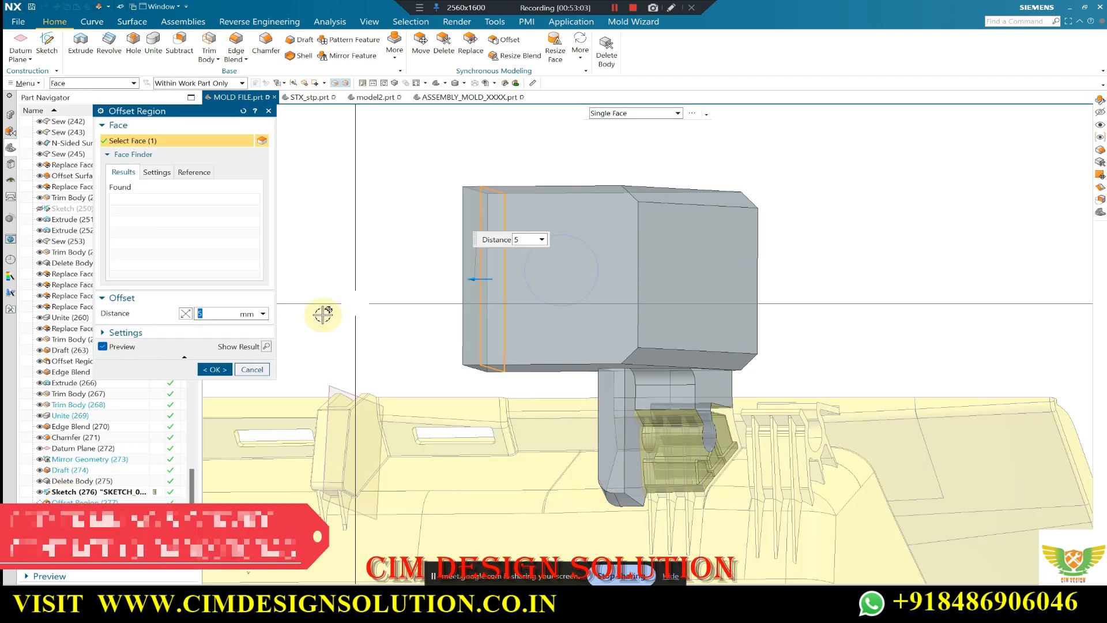
text(8)
middle_click(289, 316)
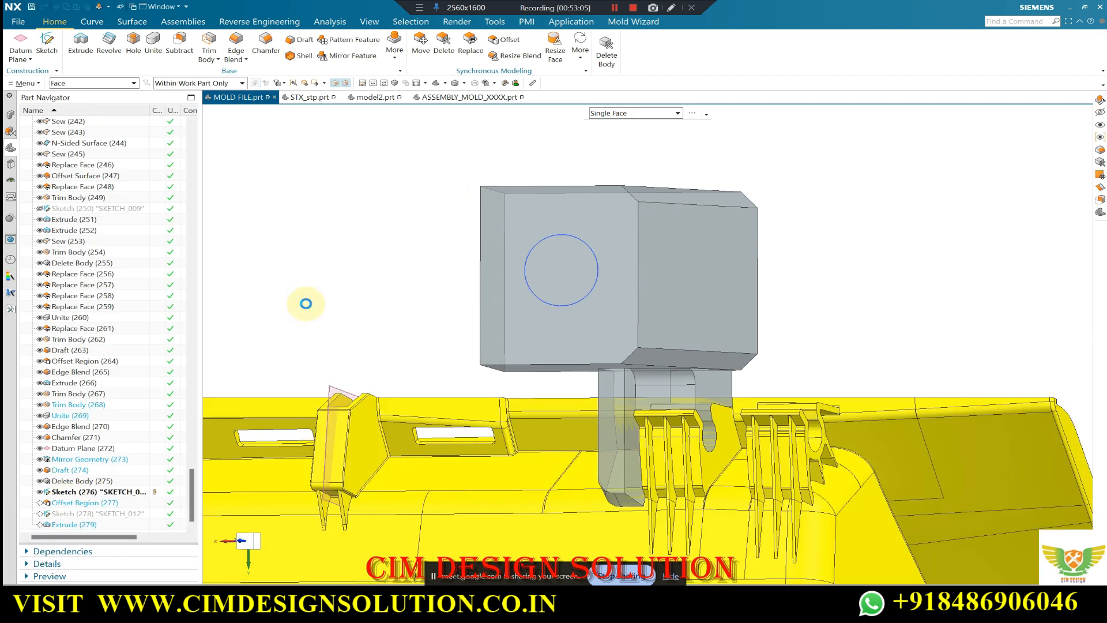
middle_drag(492, 127, 606, 270)
scroll(608, 275, down, 1)
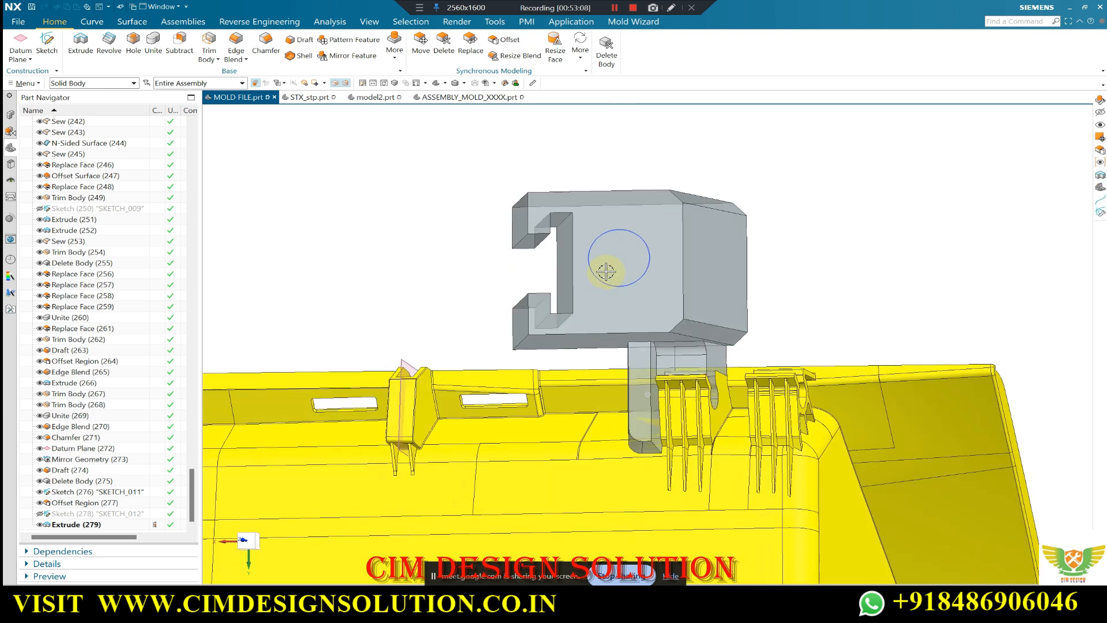
Offset the T-slot's inner bottom face by -2 mm with Offset Region to deepen the slot.
scroll(576, 248, up, 1)
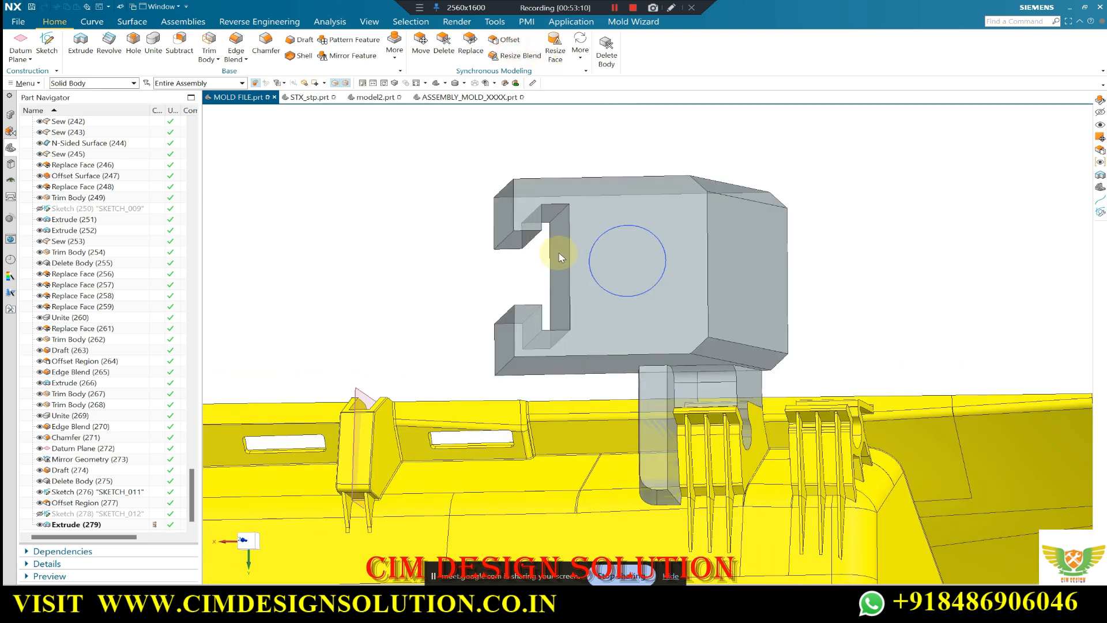
click(559, 253)
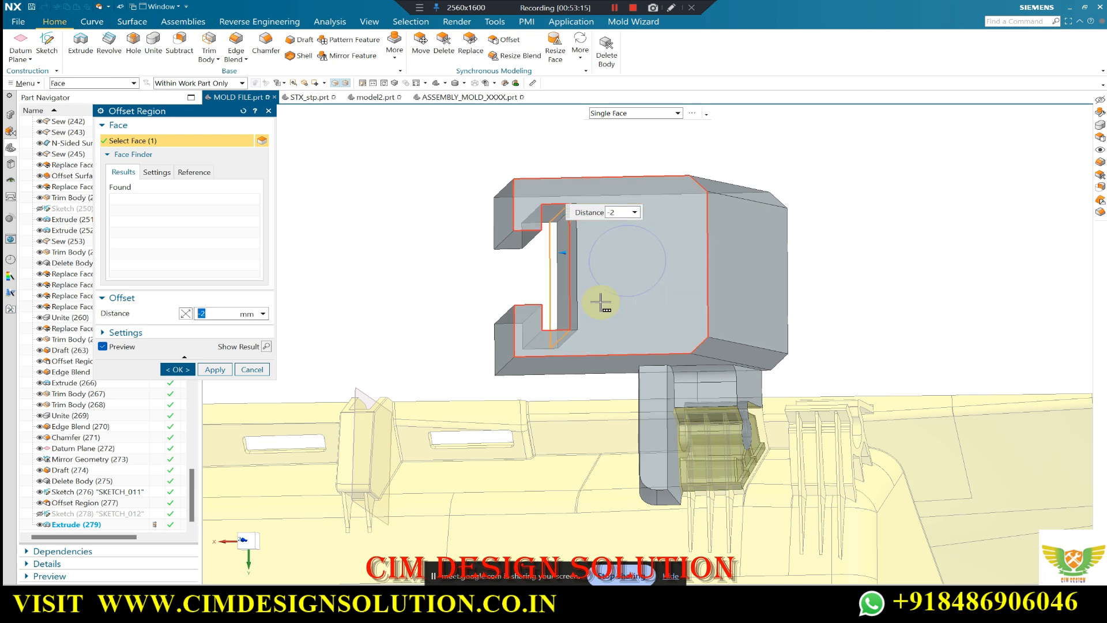
click(178, 370)
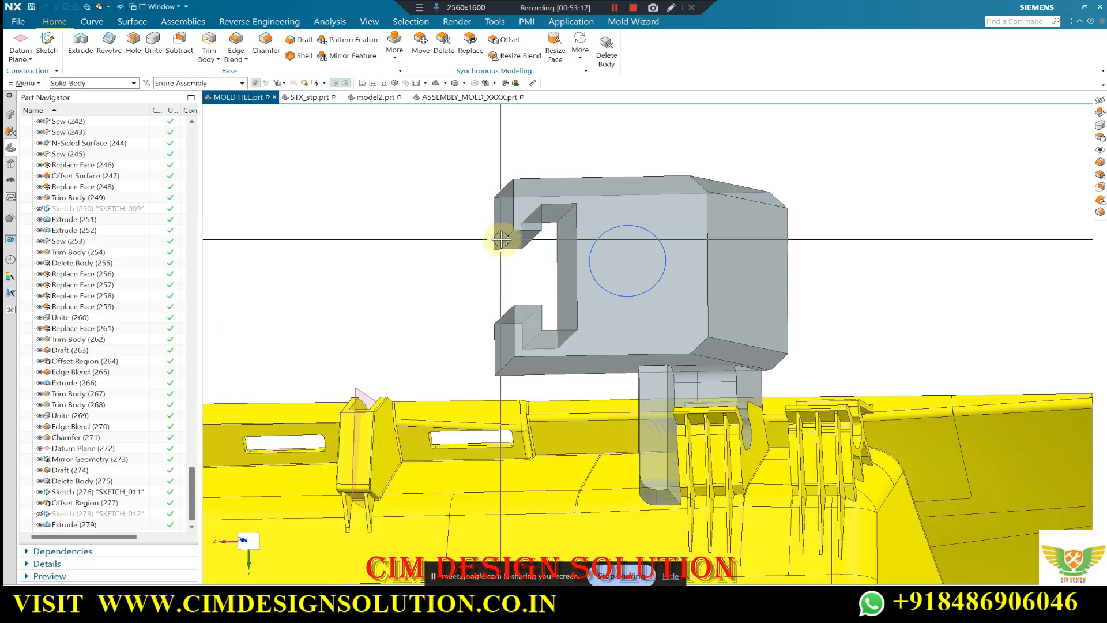
Examine the slotted lifter block and how its foot sits against the yellow part's ribs.
key(F8)
middle_drag(429, 232, 583, 326)
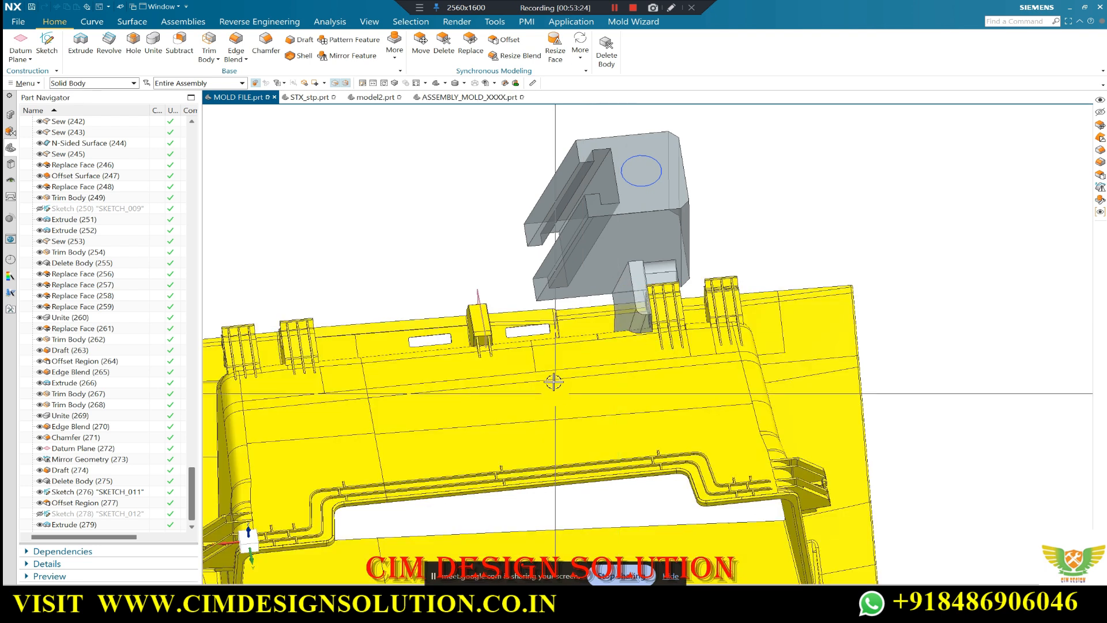
key(F8)
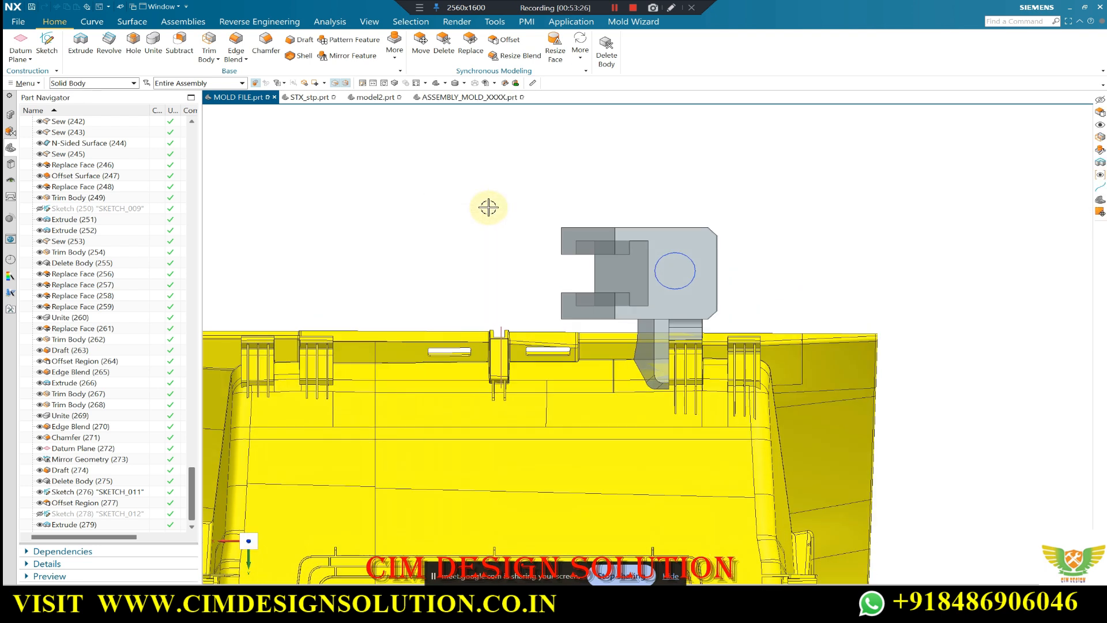
mouse_move(591, 269)
middle_down()
mouse_move(581, 202)
mouse_move(602, 234)
mouse_move(565, 223)
mouse_move(579, 252)
middle_up()
scroll(663, 308, up, 3)
middle_drag(663, 308, 562, 289)
scroll(571, 266, up, 3)
scroll(625, 280, down, 2)
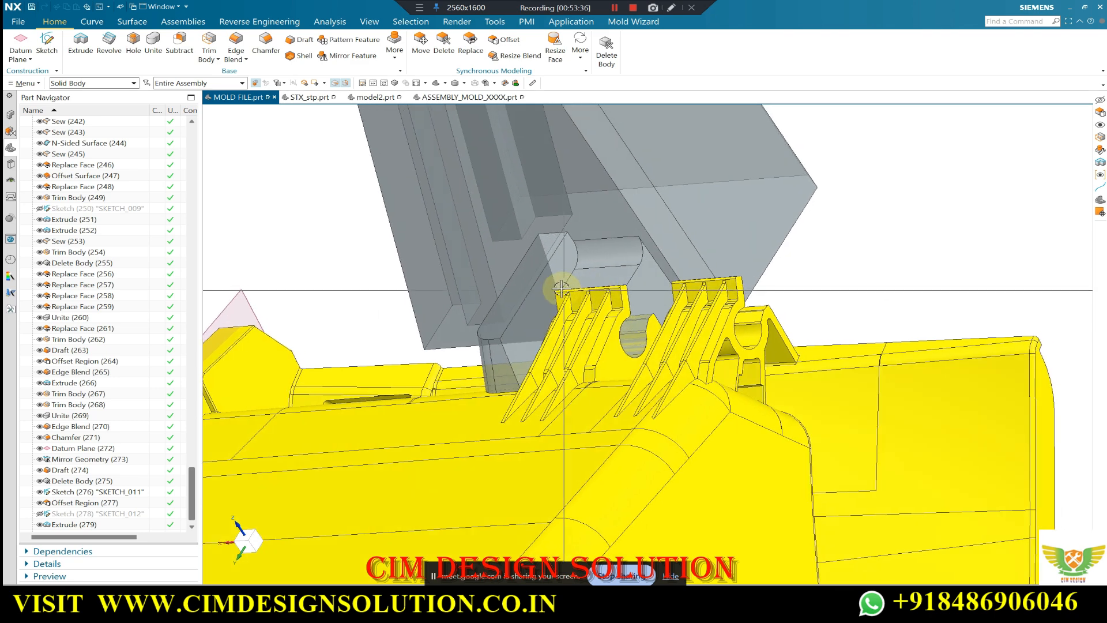
Examine the lifter block's foot and the rounded rib section where they meet the yellow part's ribs.
scroll(551, 291, up, 3)
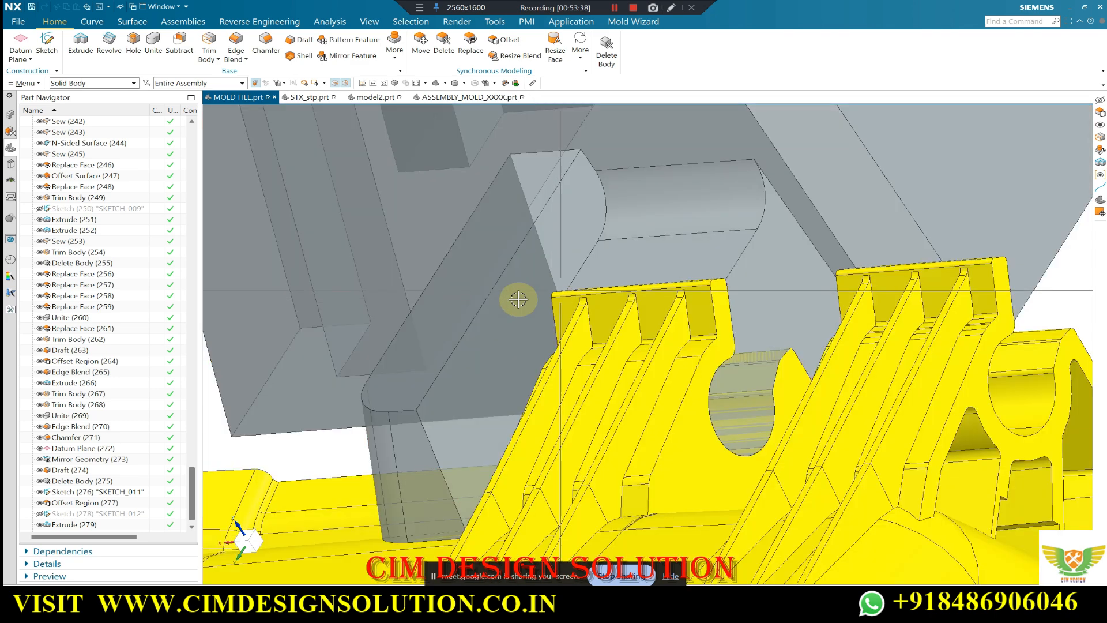
scroll(522, 290, down, 2)
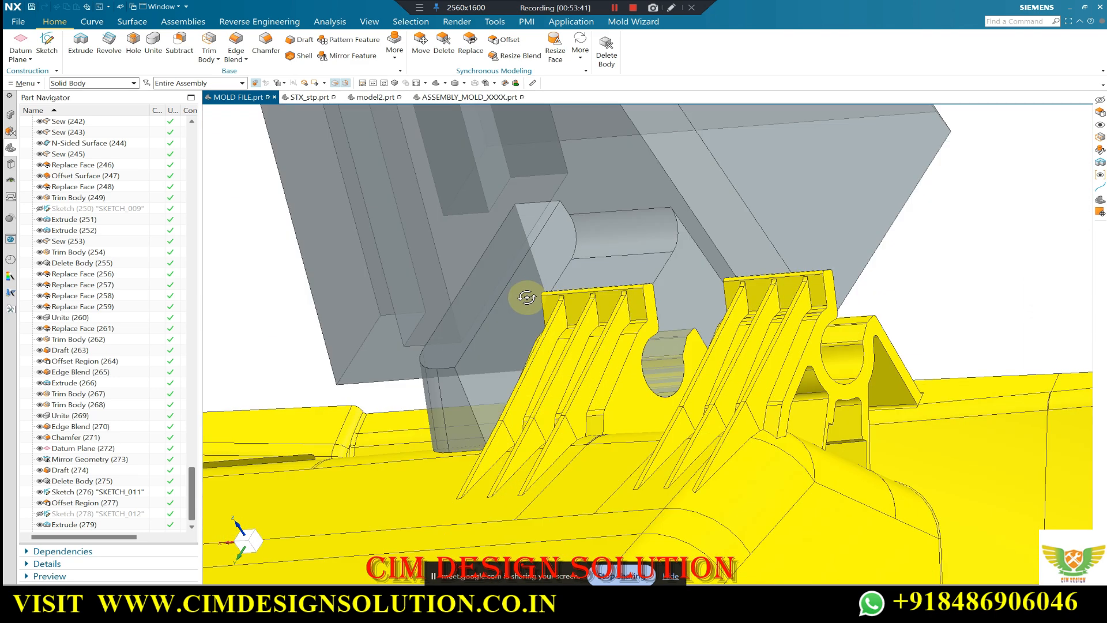
middle_drag(527, 299, 553, 354)
scroll(554, 351, up, 4)
scroll(531, 312, down, 2)
scroll(529, 306, down, 2)
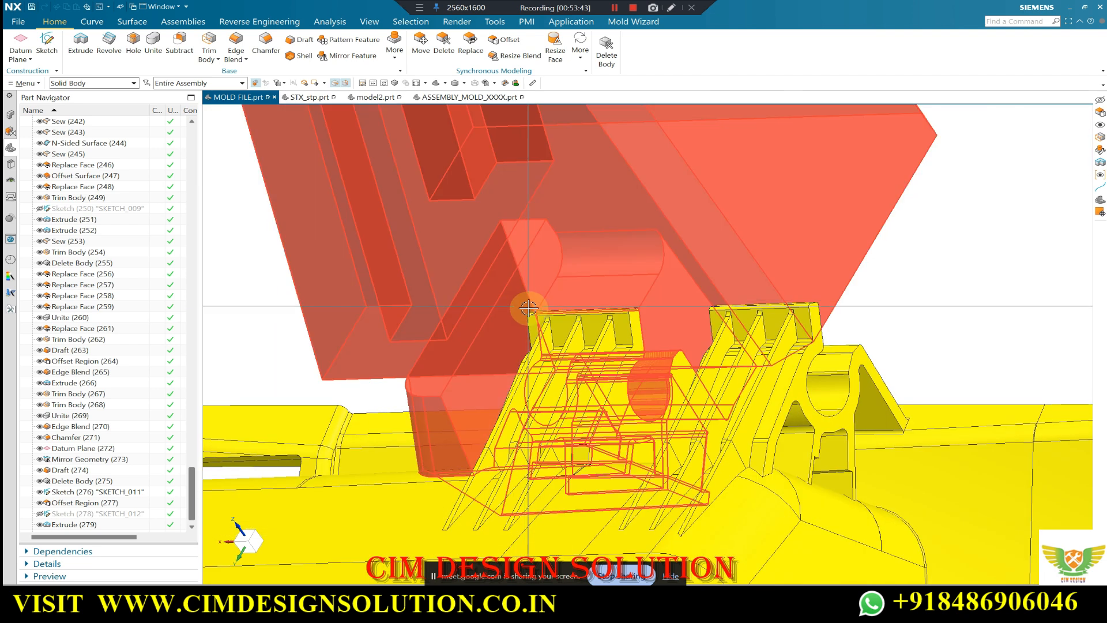
scroll(514, 223, up, 2)
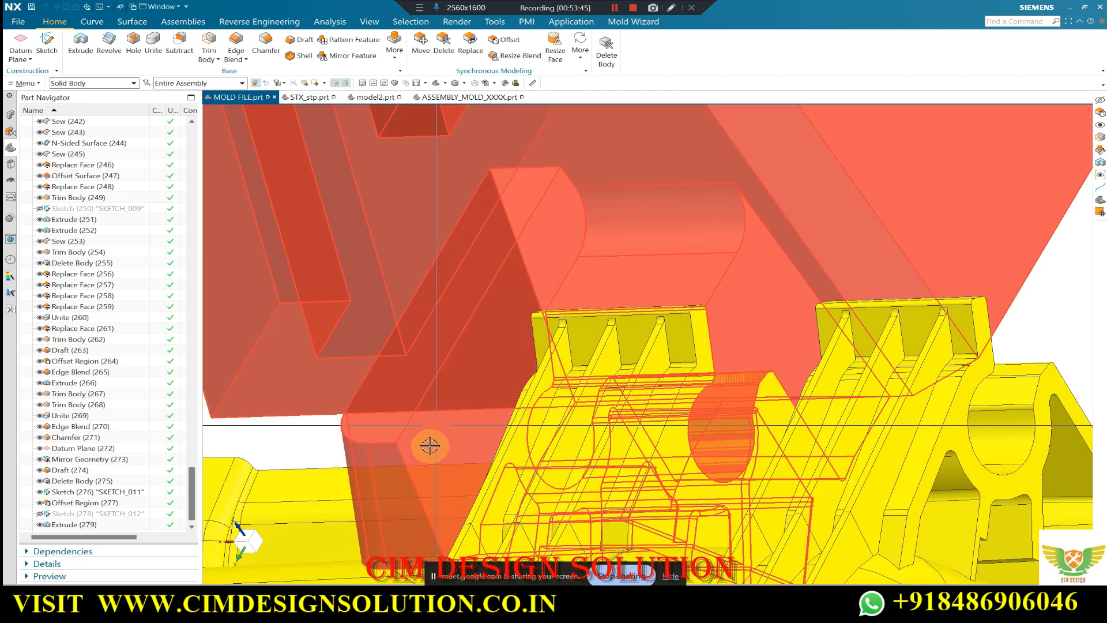
scroll(542, 279, down, 2)
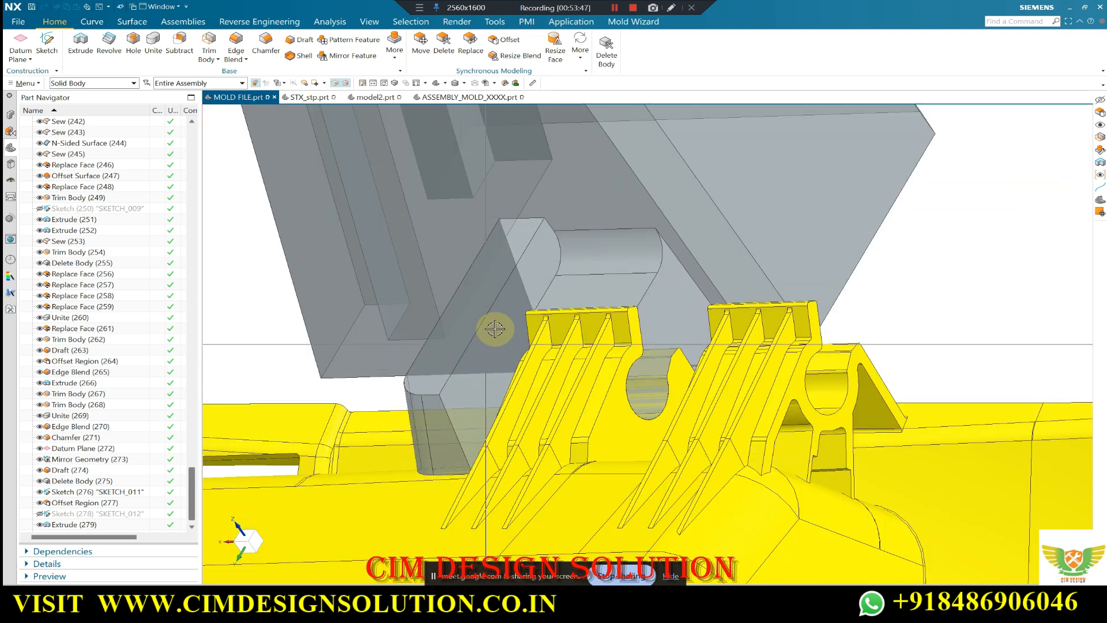
scroll(536, 277, up, 2)
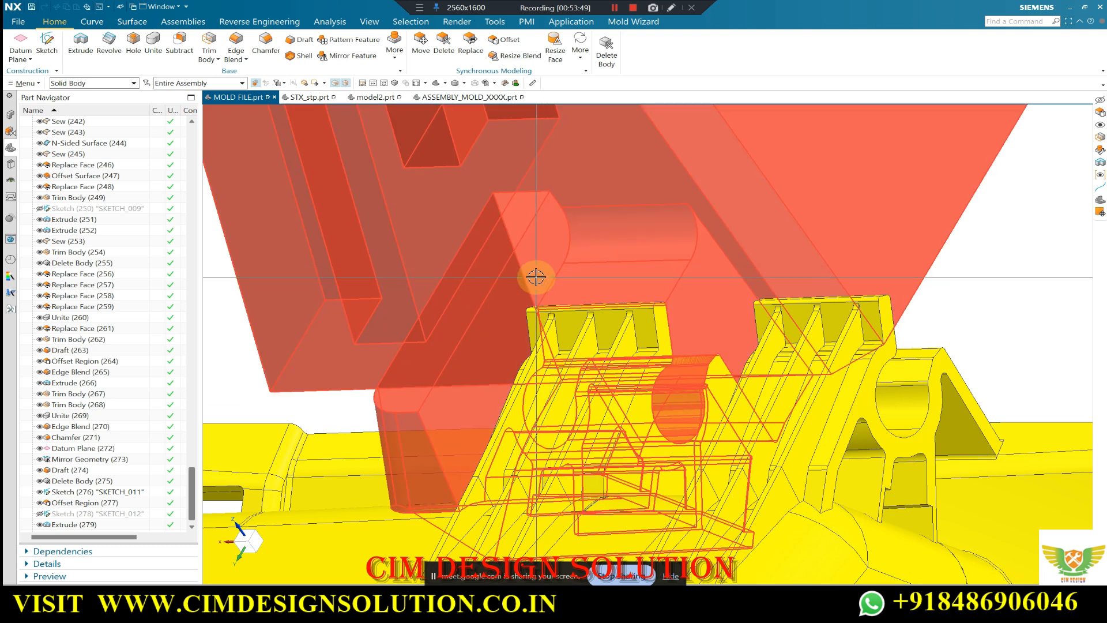
scroll(541, 282, down, 2)
scroll(514, 284, up, 1)
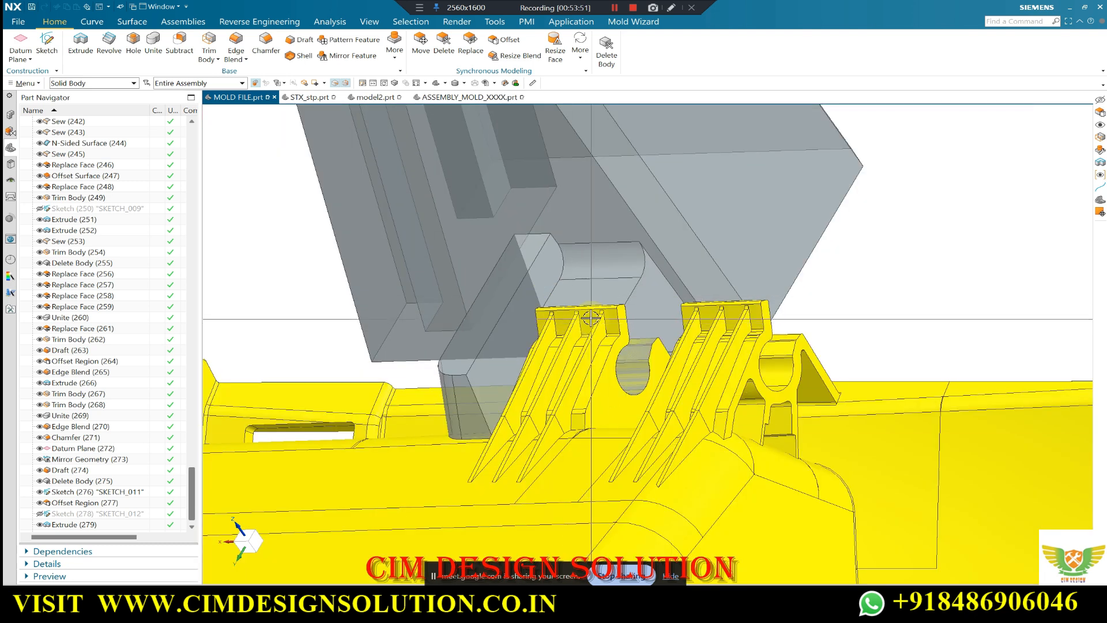
scroll(534, 321, up, 2)
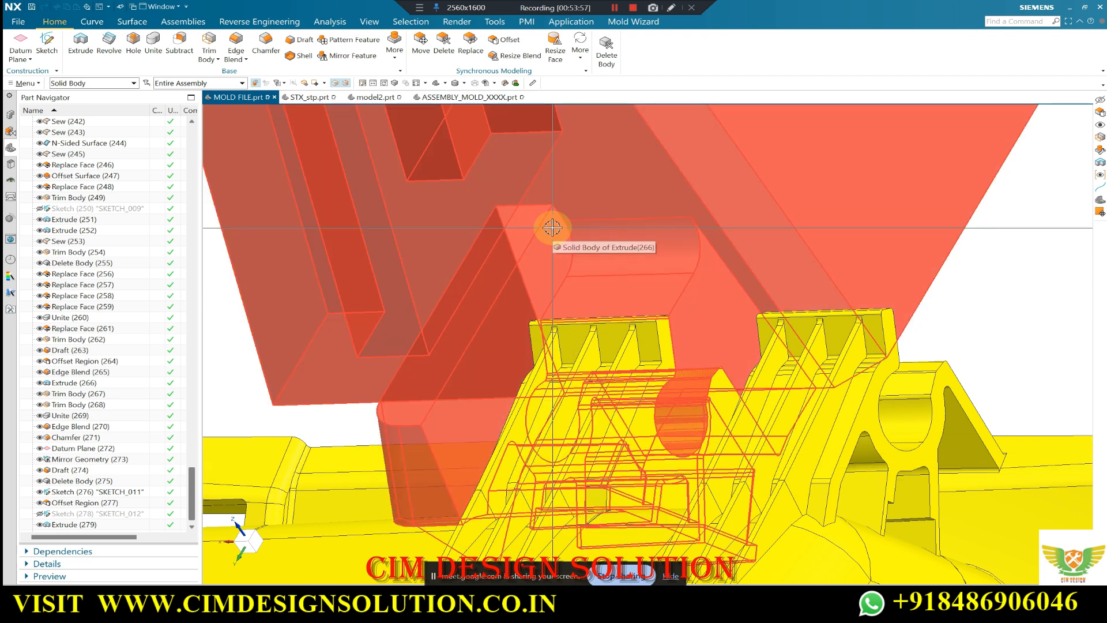
scroll(457, 271, down, 1)
scroll(528, 331, up, 1)
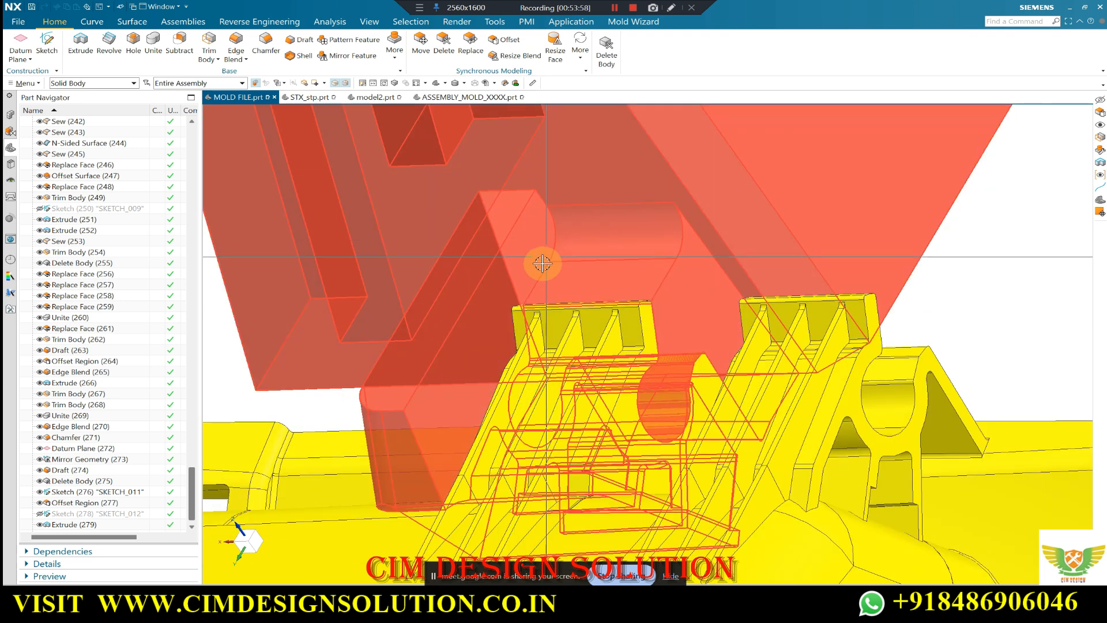
scroll(559, 236, down, 1)
scroll(443, 379, up, 1)
scroll(443, 379, down, 1)
scroll(524, 291, up, 1)
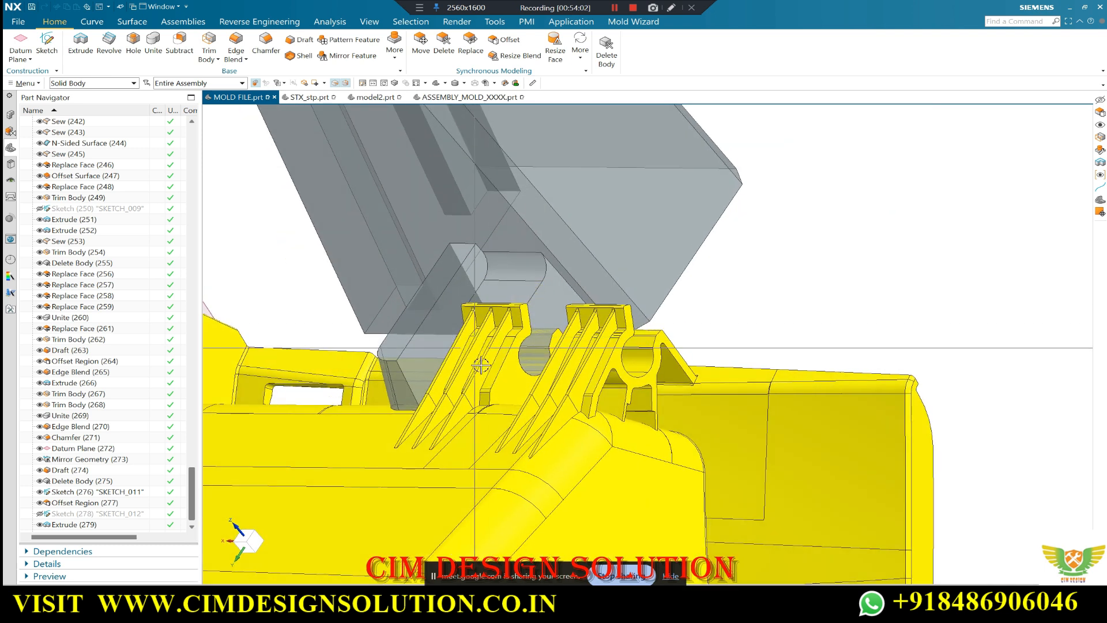
Switch to the Google Meet call, look through the participant list and return to NX.
mouse_move(613, 608)
click(568, 556)
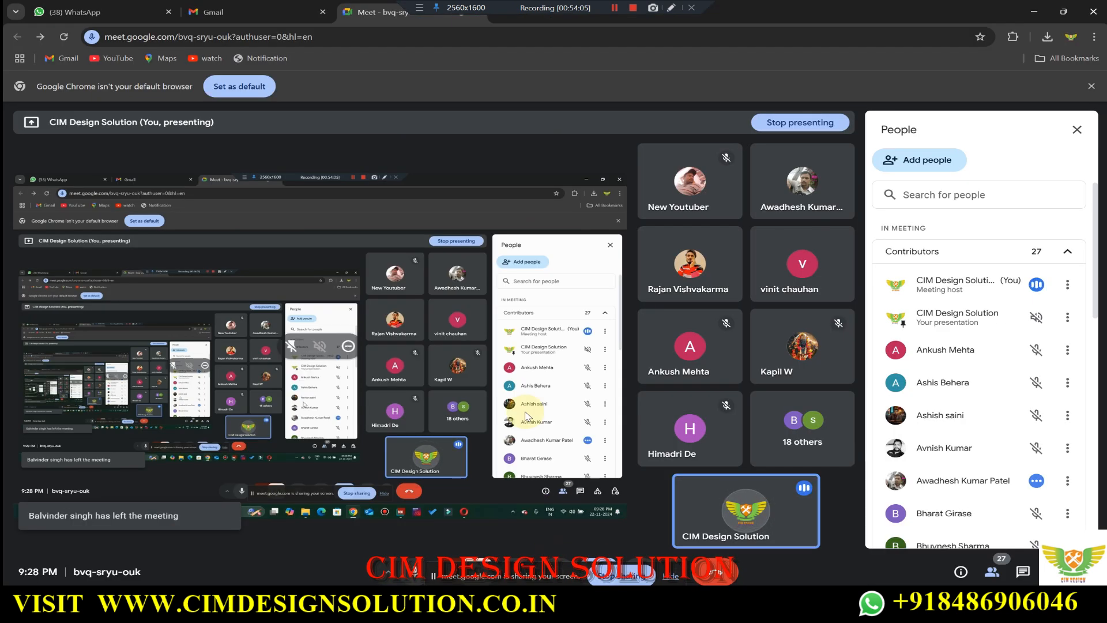
scroll(979, 427, down, 1)
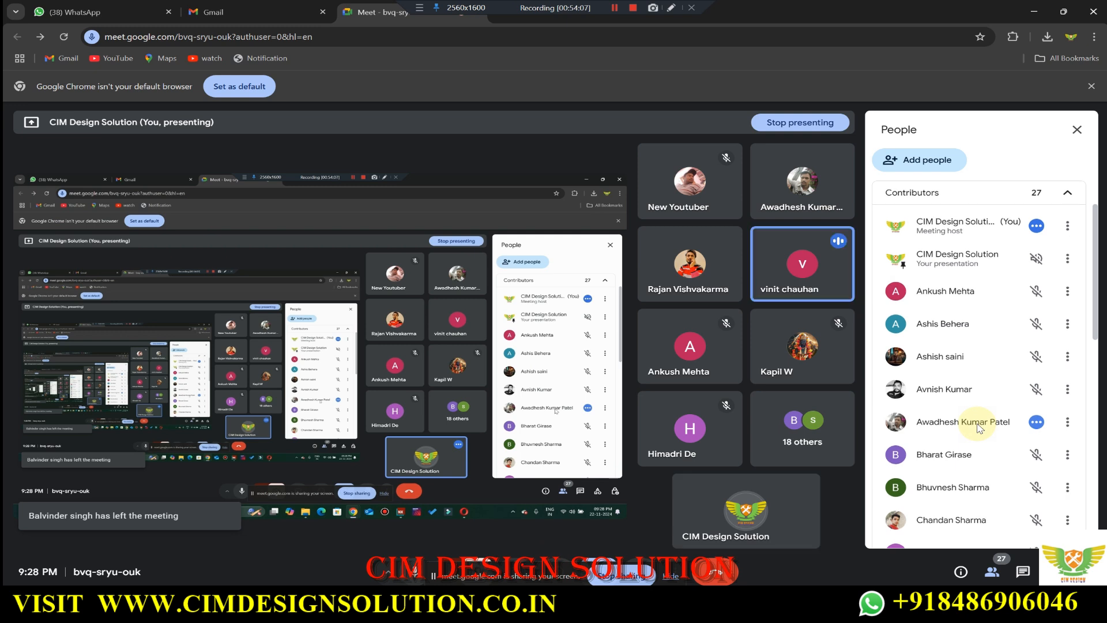
scroll(979, 429, down, 5)
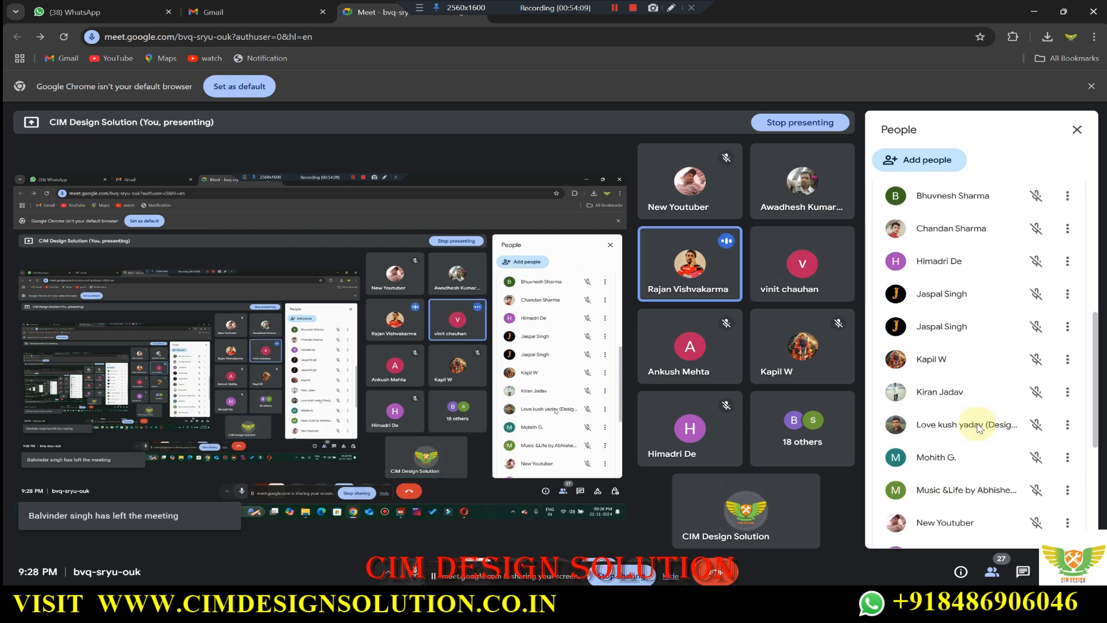
scroll(978, 428, down, 2)
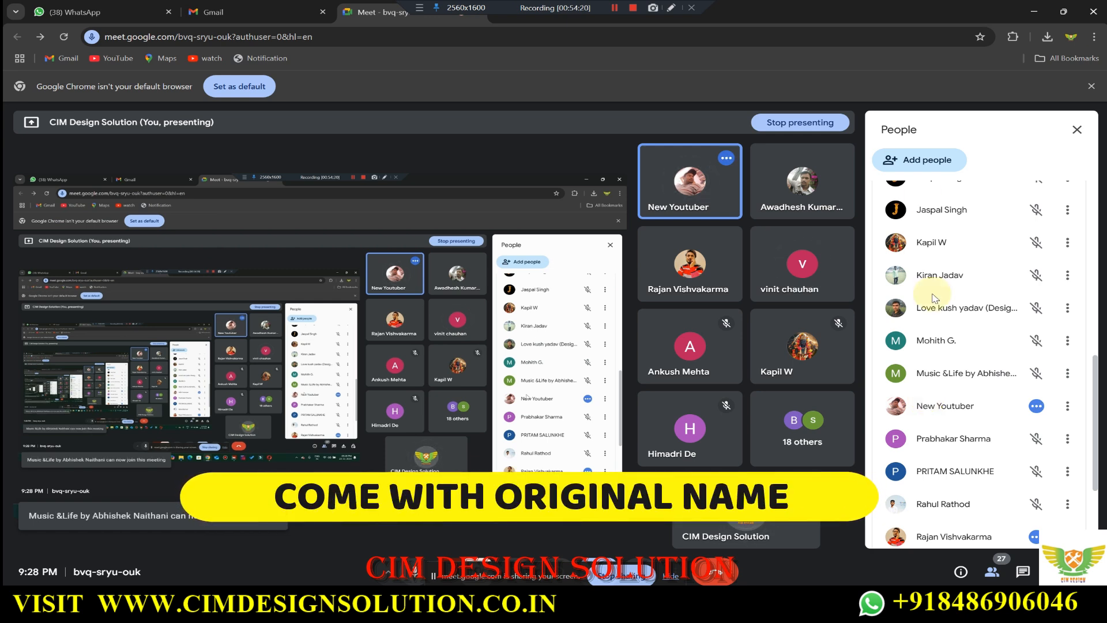
click(1034, 16)
Examine from several angles how the lifter block clears the yellow part's ribs, including a view from above.
middle_drag(784, 296, 600, 326)
scroll(648, 277, up, 2)
scroll(648, 277, down, 2)
middle_drag(648, 277, 557, 309)
scroll(557, 310, up, 3)
scroll(660, 223, down, 3)
middle_drag(662, 224, 646, 256)
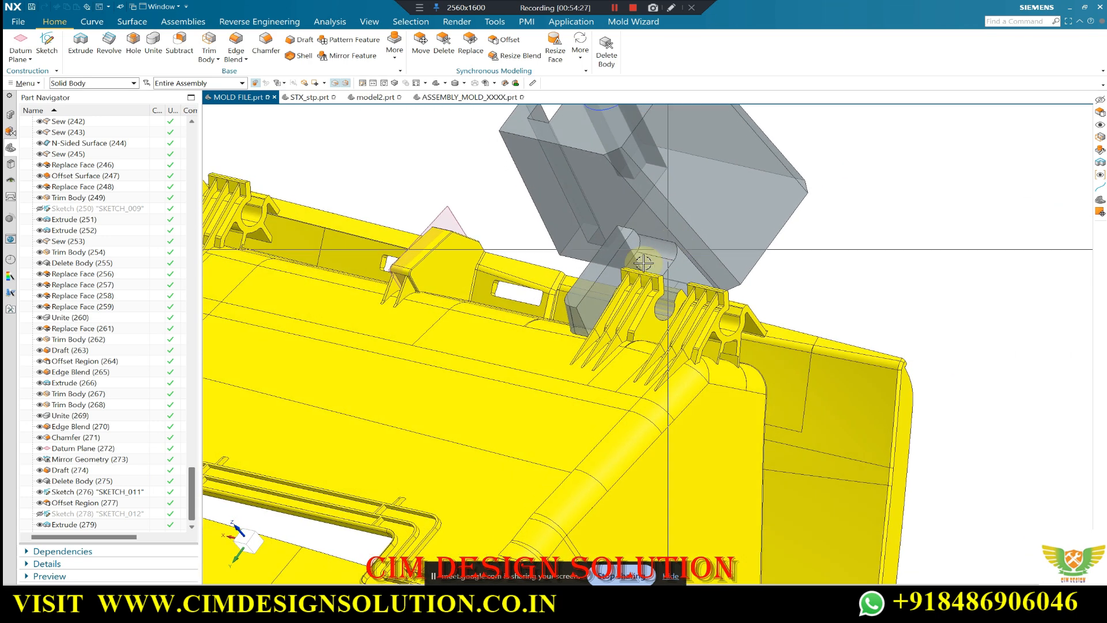
scroll(641, 252, up, 3)
scroll(623, 257, up, 3)
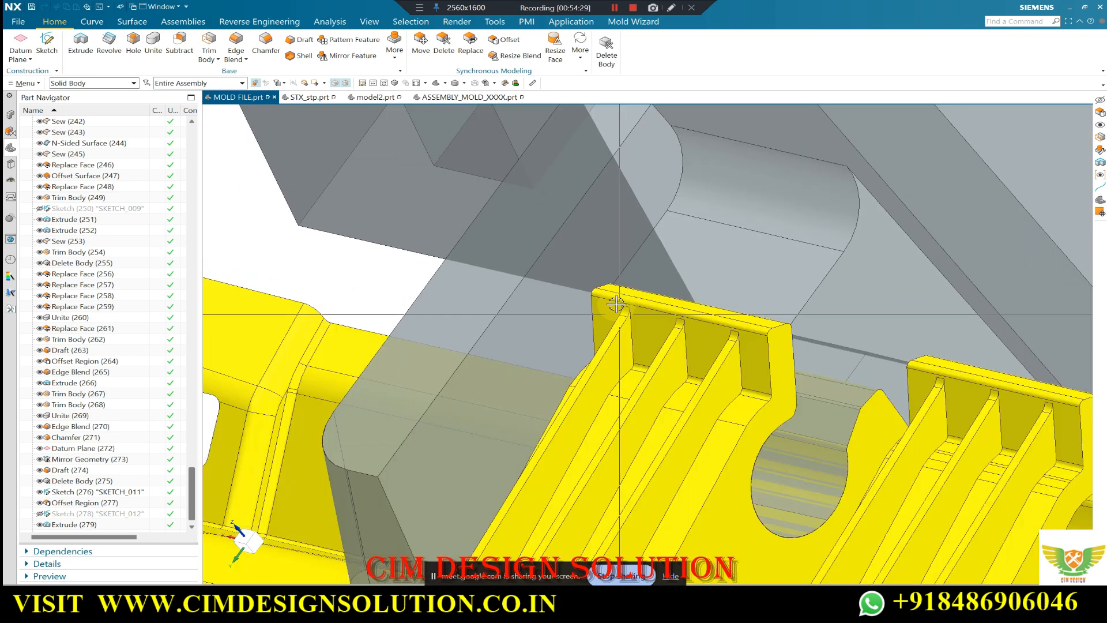
scroll(579, 213, down, 2)
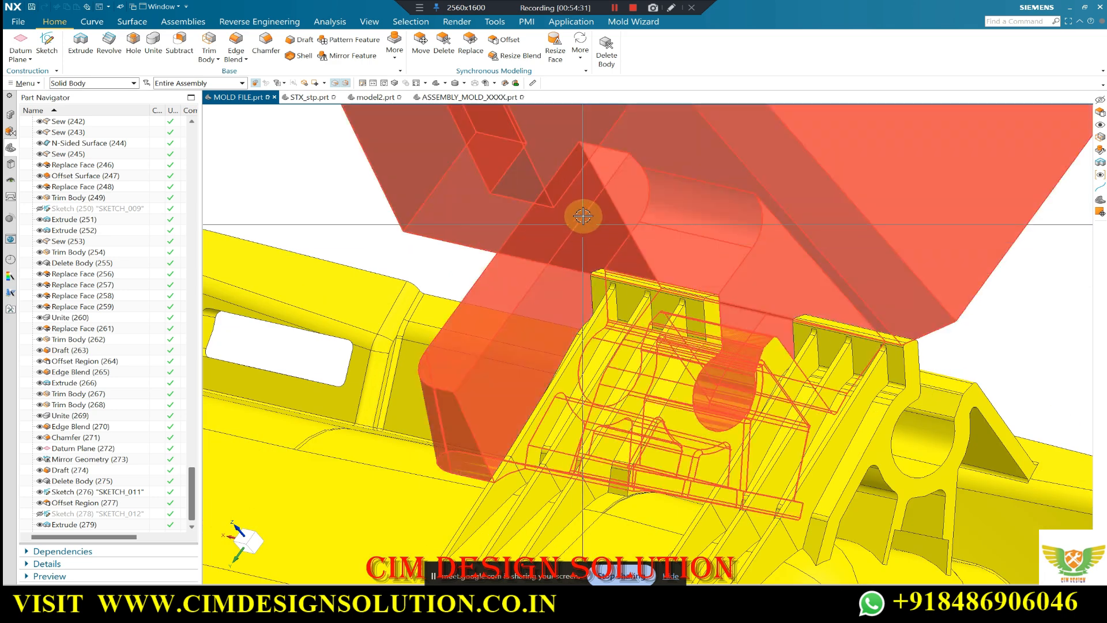
scroll(553, 257, down, 3)
middle_drag(594, 255, 626, 280)
scroll(626, 279, up, 2)
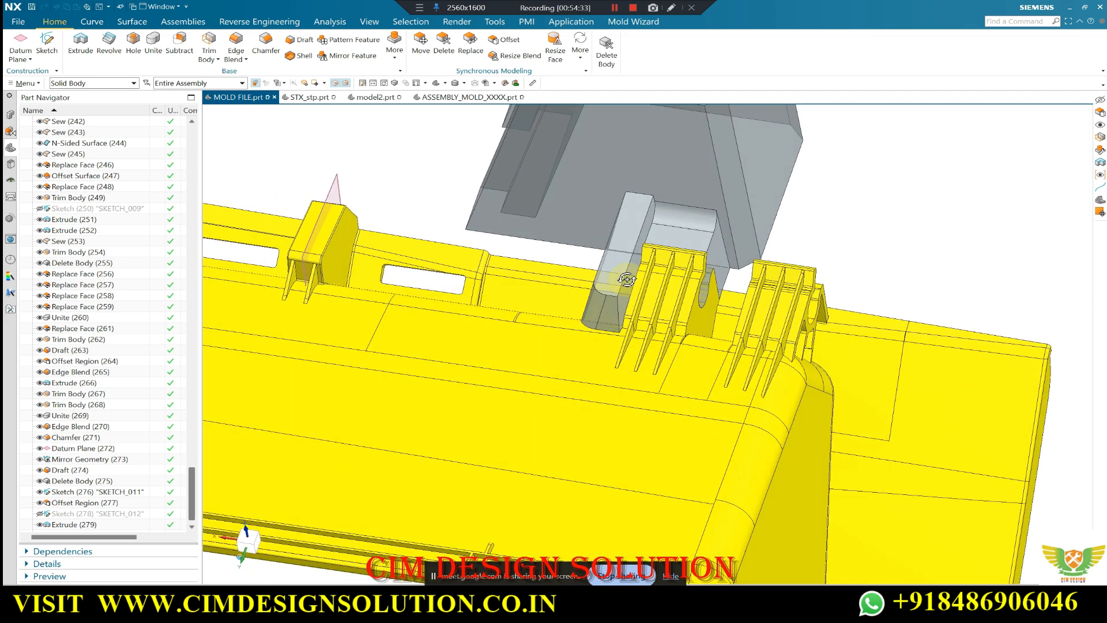
scroll(635, 240, up, 4)
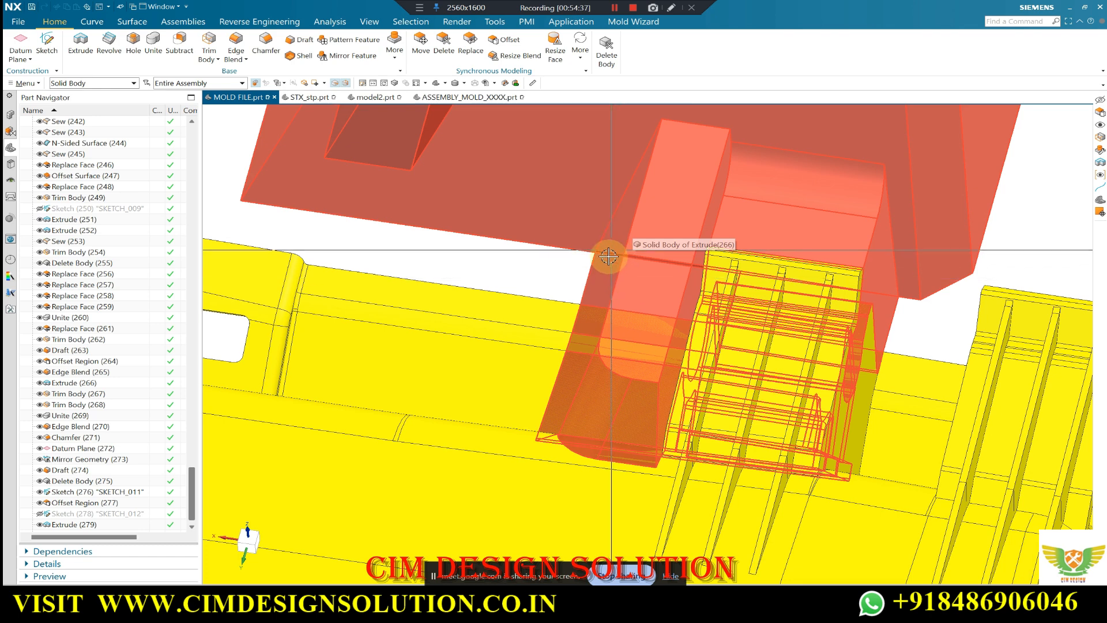
middle_drag(670, 281, 511, 204)
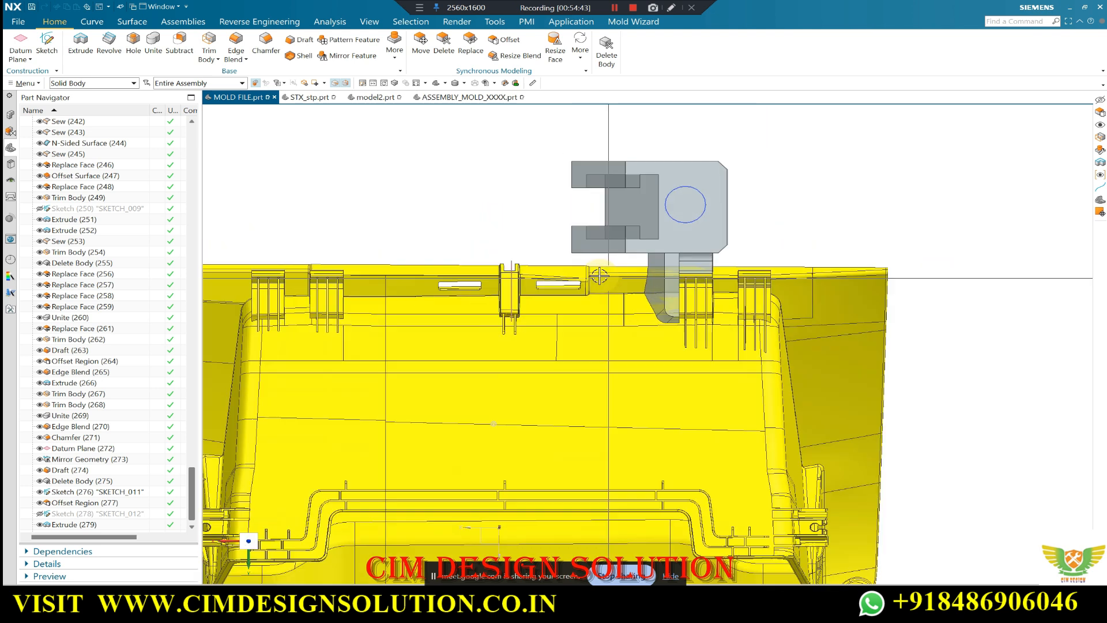
click(394, 46)
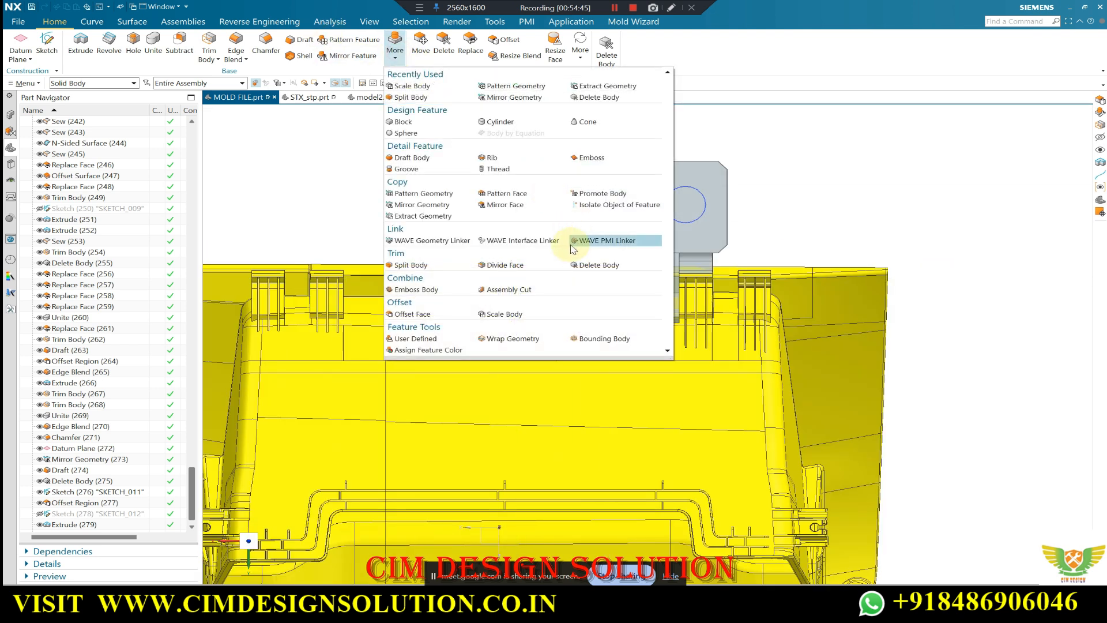
click(419, 205)
click(574, 209)
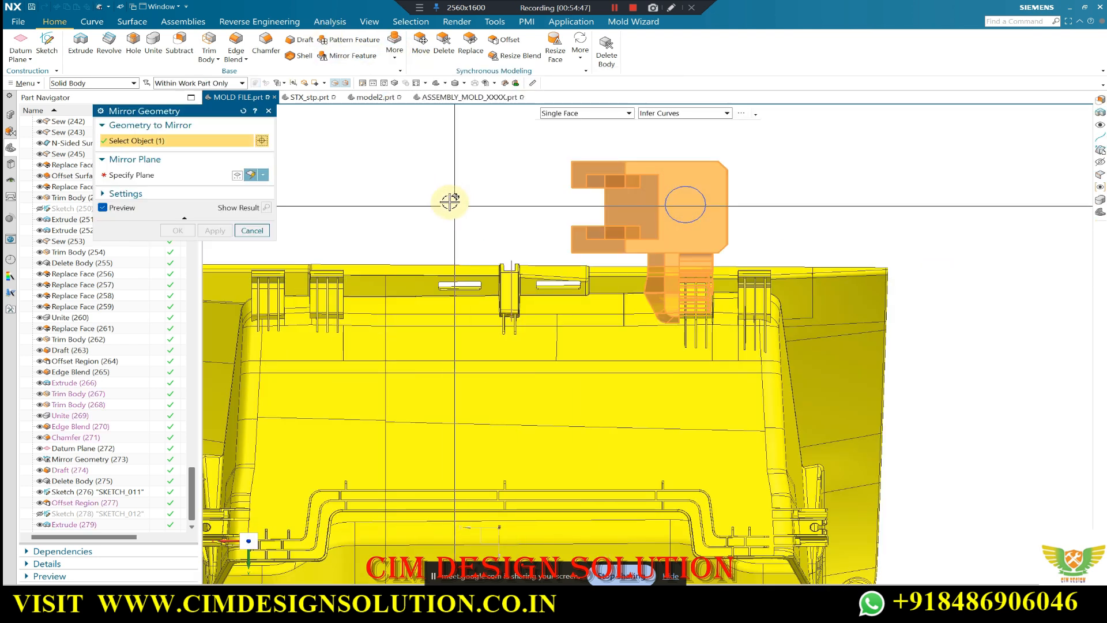
key(Escape)
Extrude the spring circle along the T-slot's slanted edge from 55 mm to -130 mm, subtracting it from the lifter block.
middle_drag(562, 184, 586, 167)
scroll(579, 219, down, 3)
middle_drag(577, 219, 634, 172)
scroll(634, 171, up, 3)
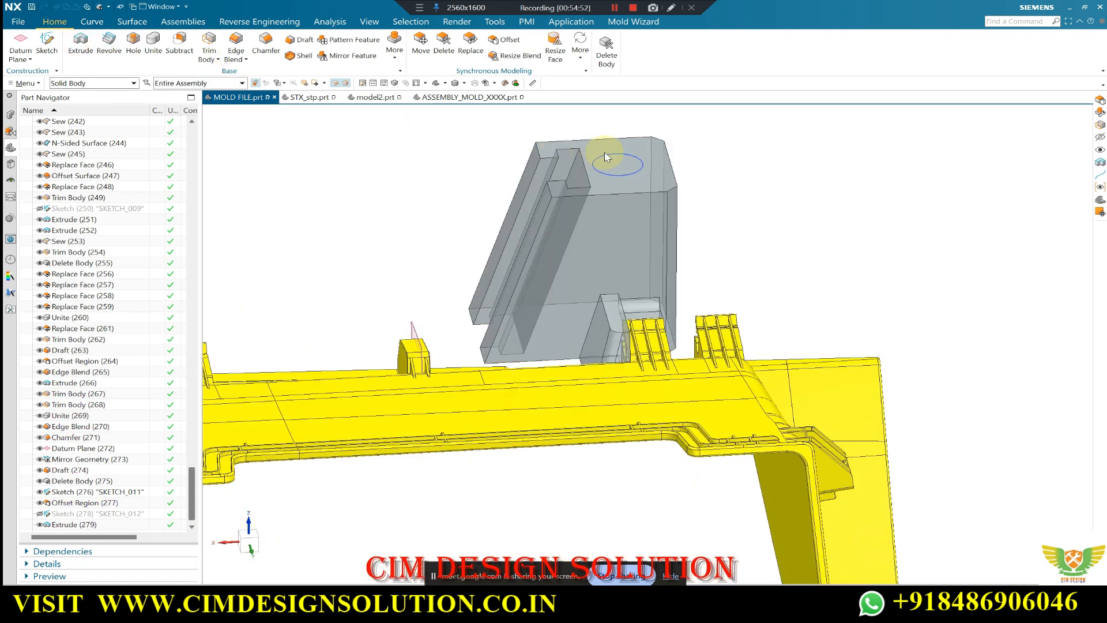
key(x)
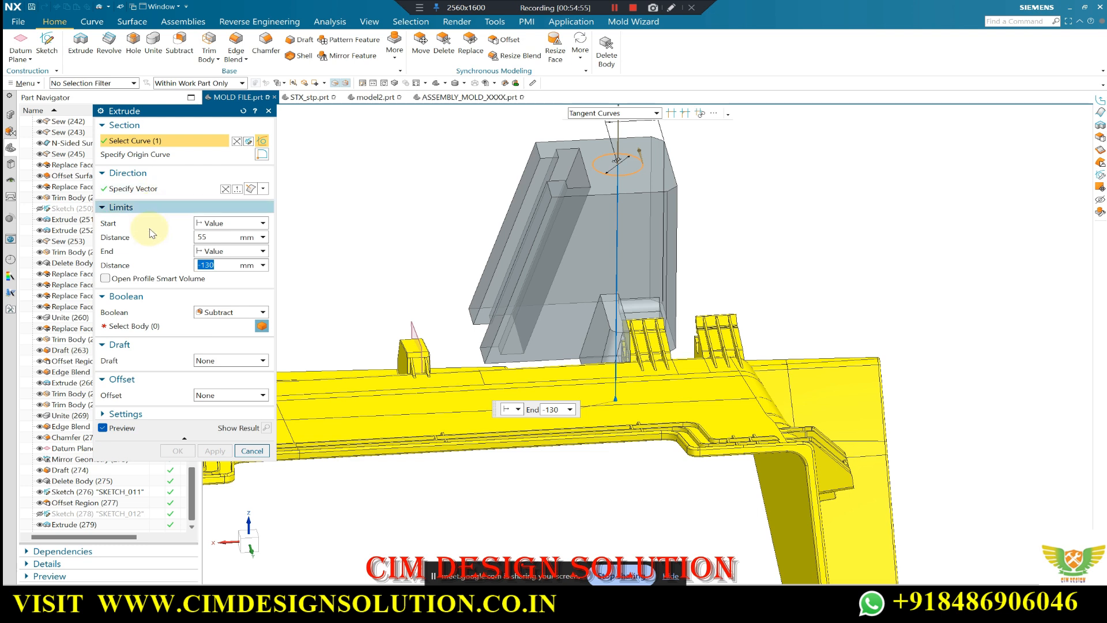
click(132, 189)
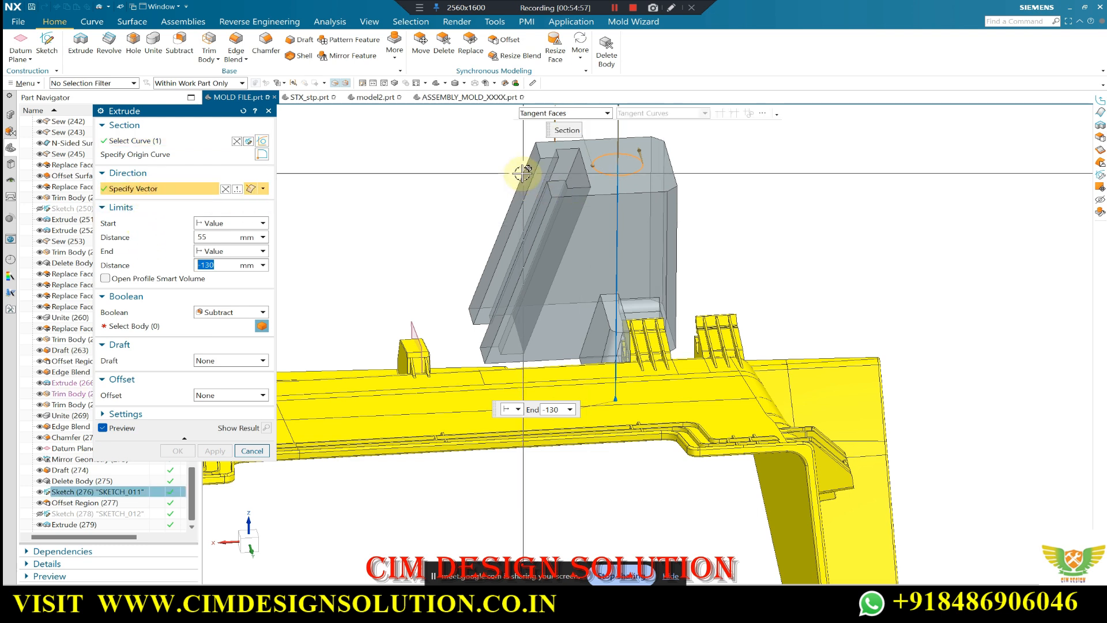
click(254, 202)
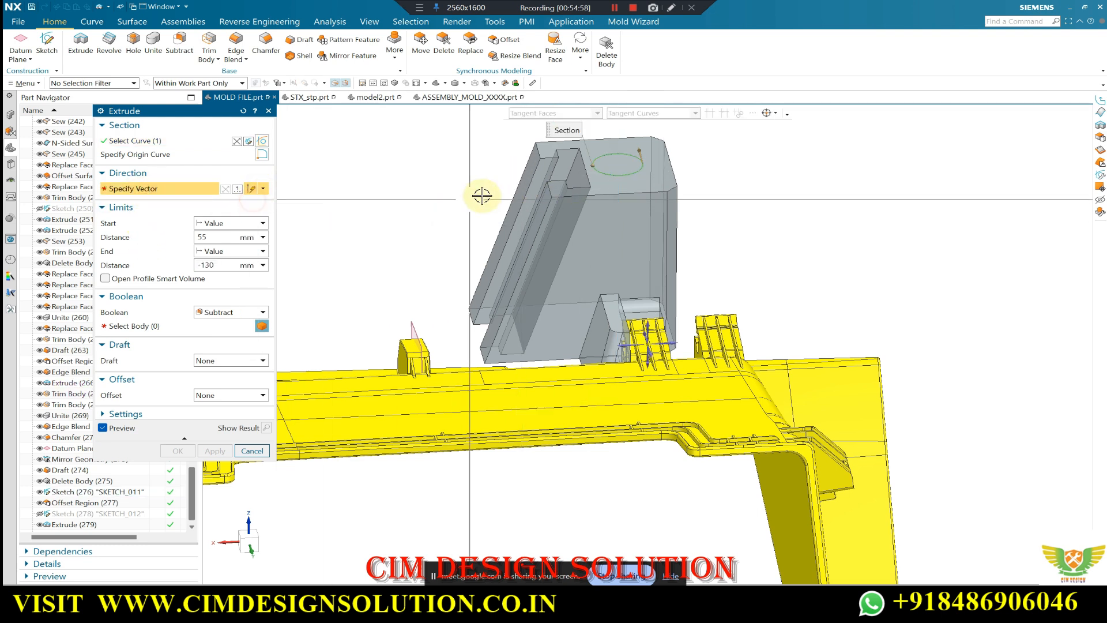
click(521, 181)
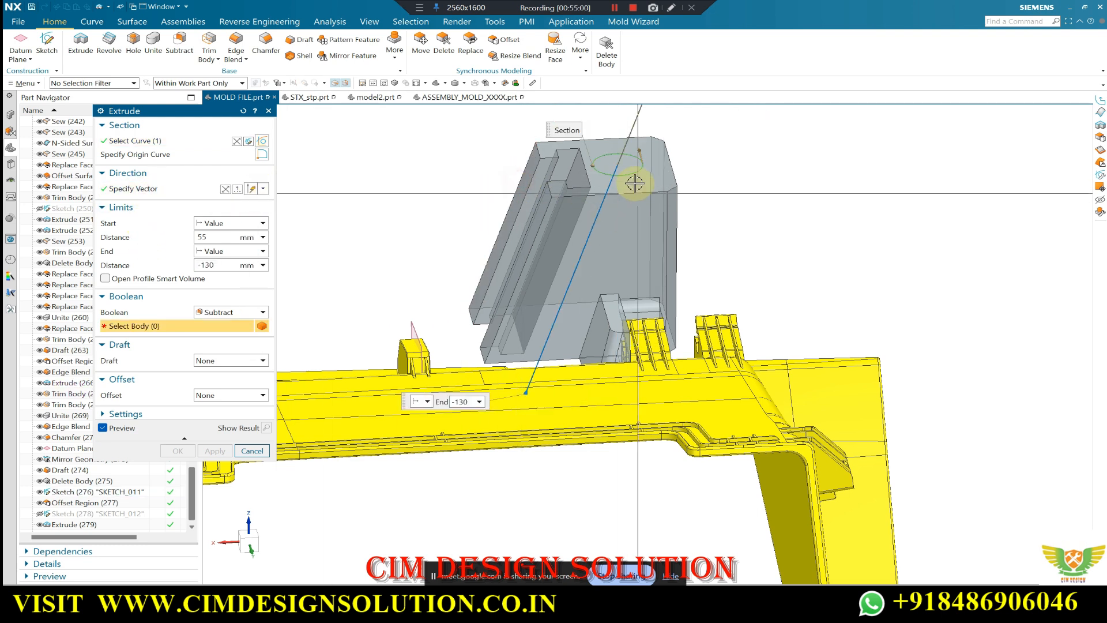
click(642, 235)
click(176, 451)
middle_drag(379, 361, 564, 206)
middle_drag(586, 260, 576, 210)
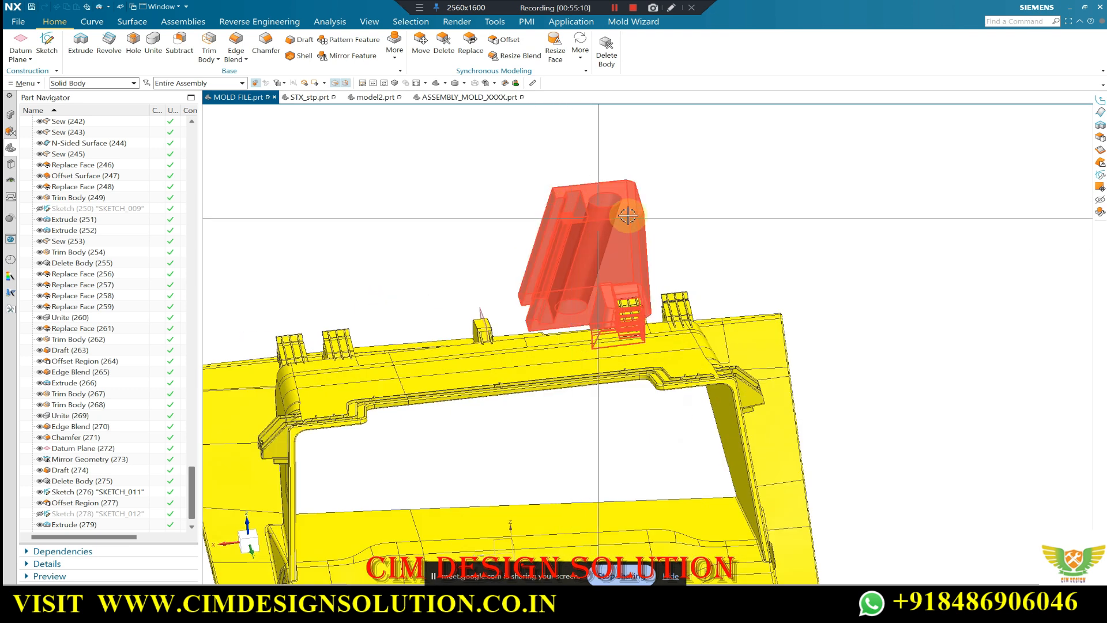
scroll(627, 211, up, 2)
mouse_move(617, 194)
middle_down()
mouse_move(608, 223)
mouse_move(608, 193)
middle_up()
scroll(607, 192, down, 3)
Examine the slider's angled rod, spring pocket and lower end in the section view of ASSEMBLY_MOLD_XXXX.prt.
click(376, 98)
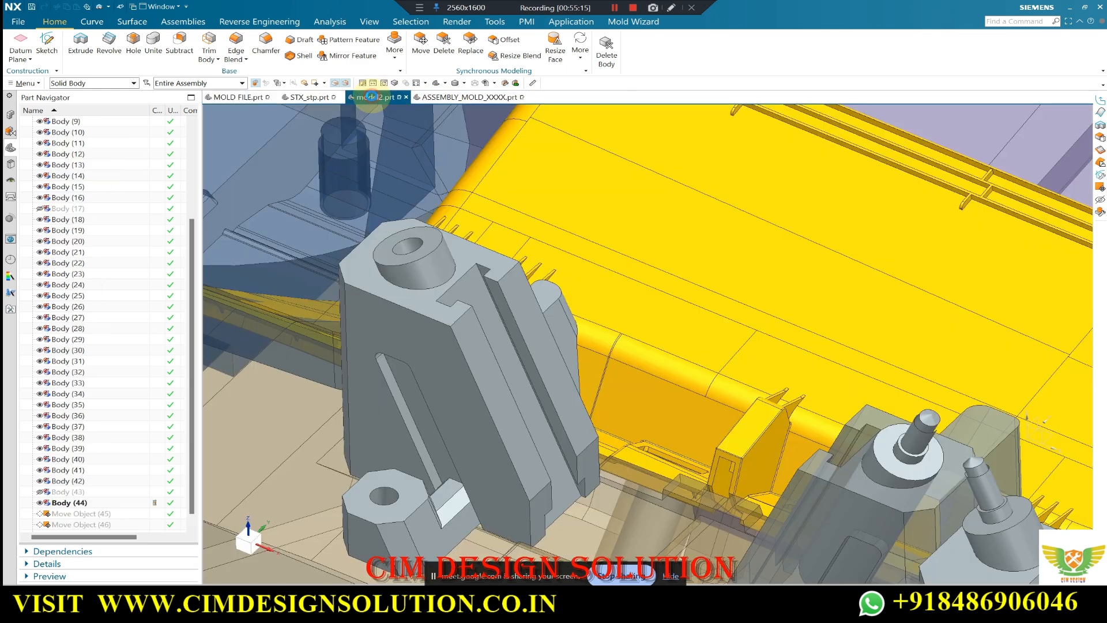
click(470, 96)
scroll(605, 195, down, 4)
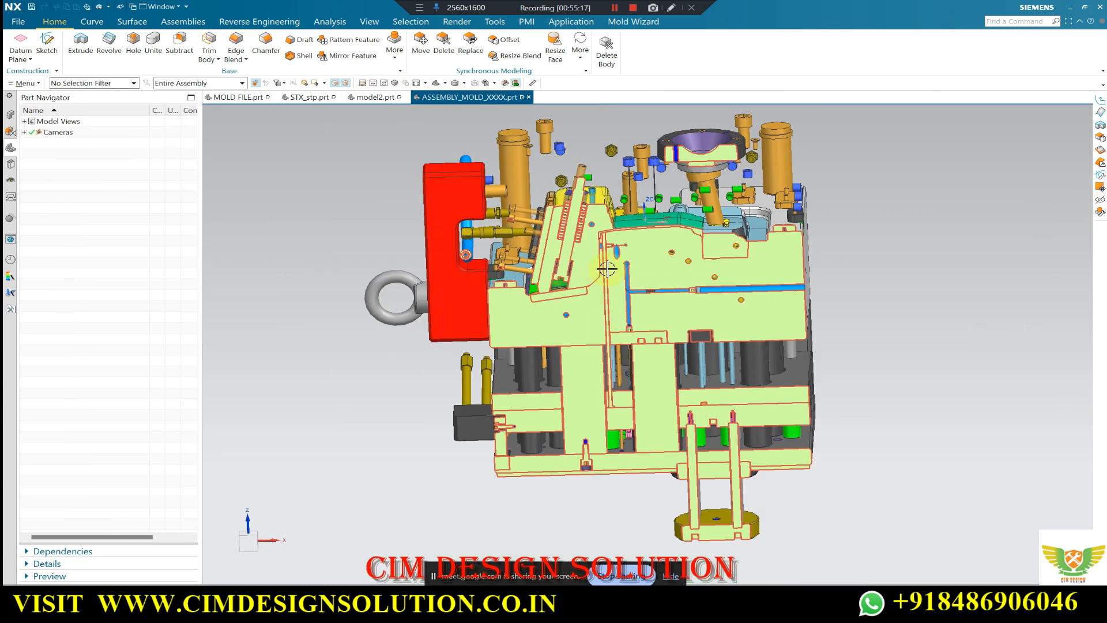
scroll(548, 206, up, 5)
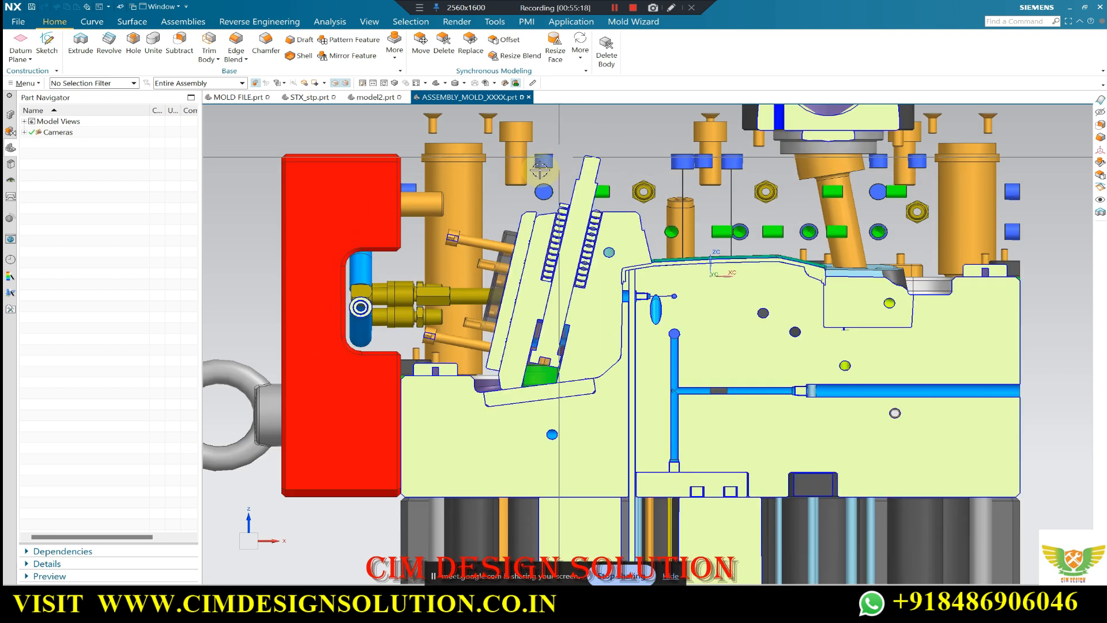
scroll(560, 191, up, 4)
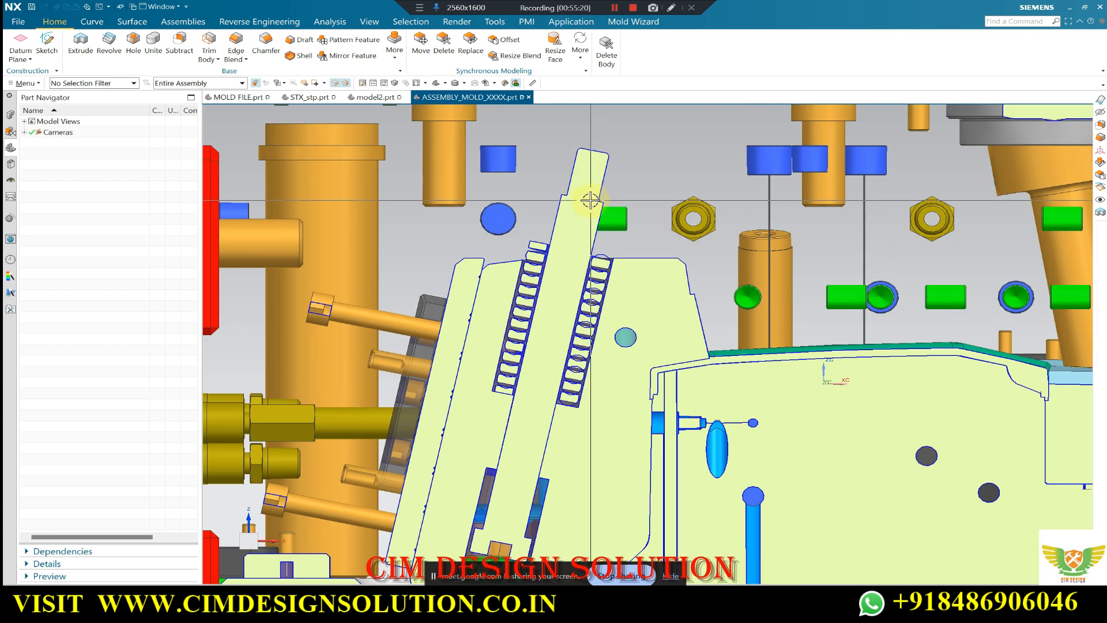
scroll(590, 199, down, 2)
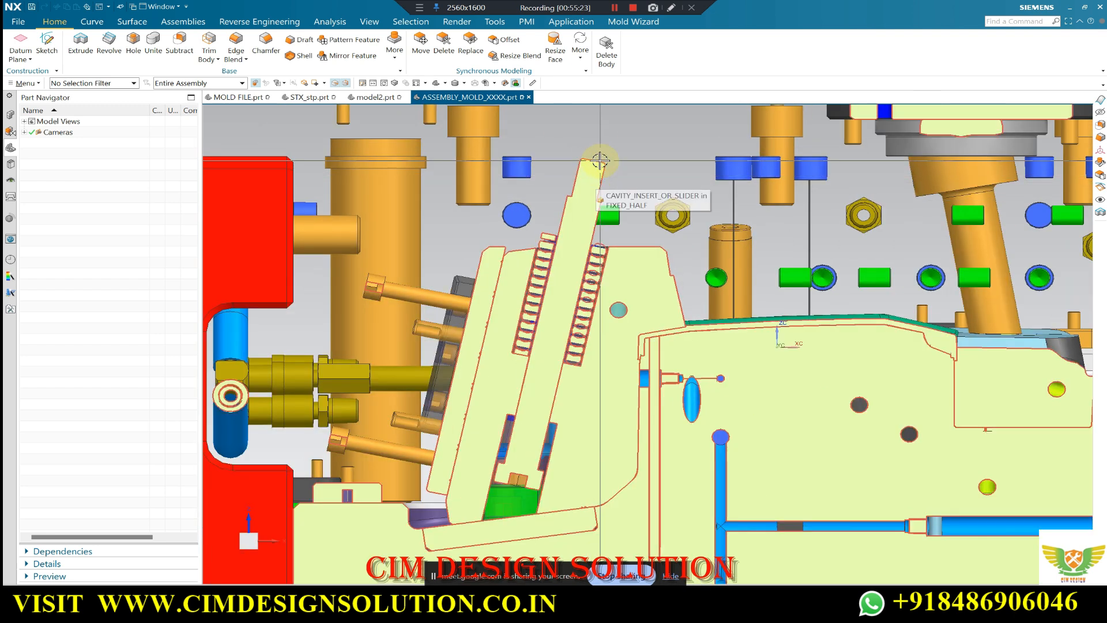
scroll(595, 153, up, 2)
scroll(593, 149, down, 1)
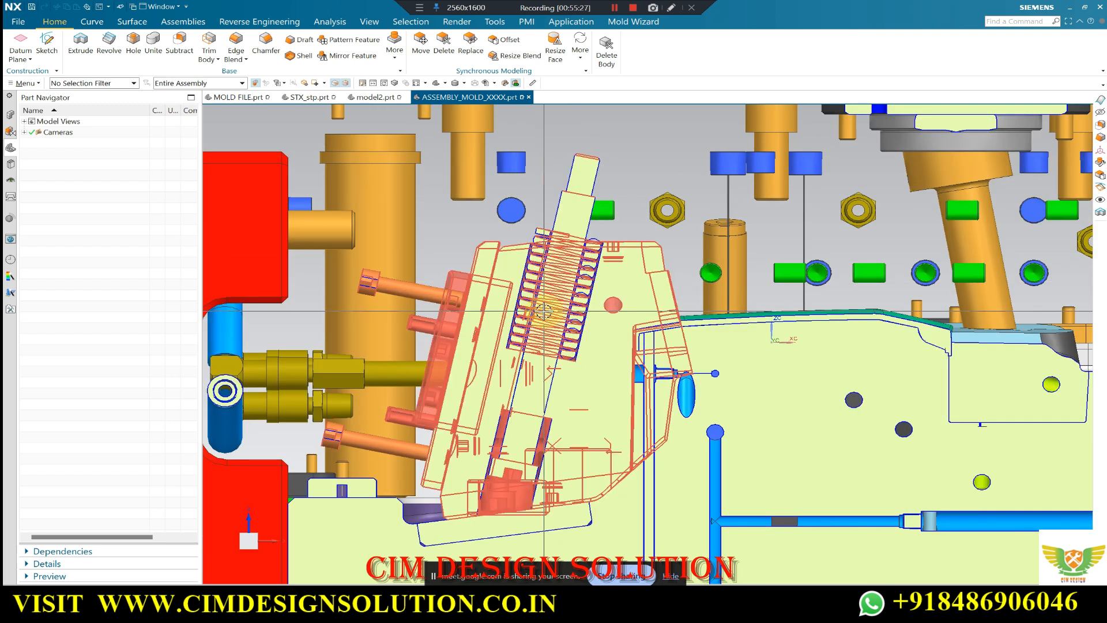
scroll(506, 387, up, 3)
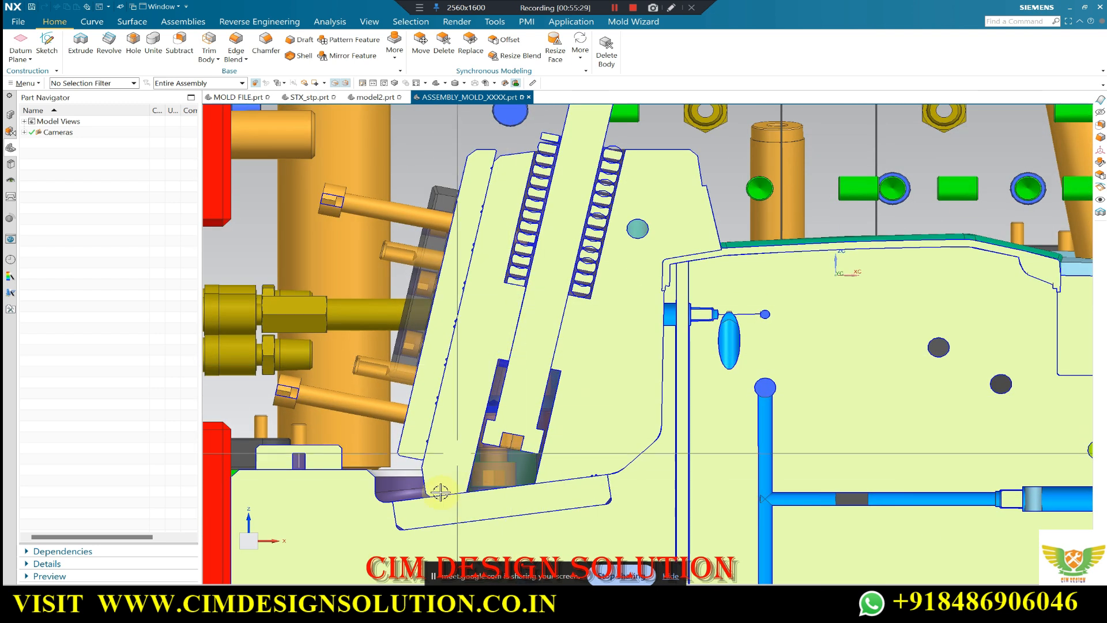
Examine how the slider's angled rod and springs fit within the full mold section, viewing it squarely and at a slight angle.
scroll(580, 231, down, 1)
scroll(579, 232, down, 2)
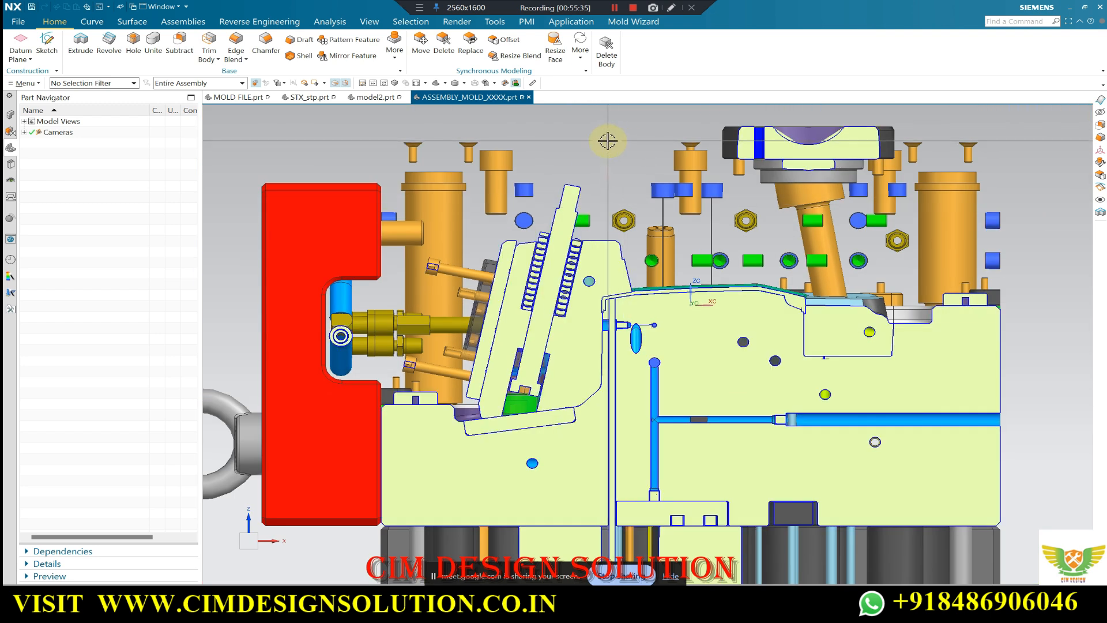
scroll(574, 251, up, 2)
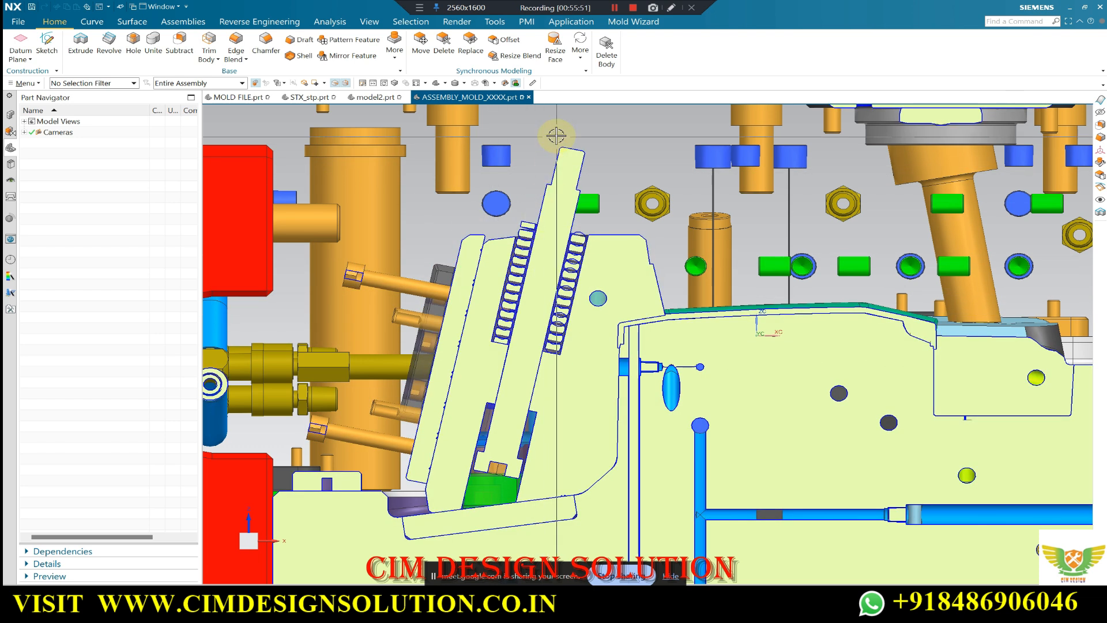
scroll(496, 267, down, 2)
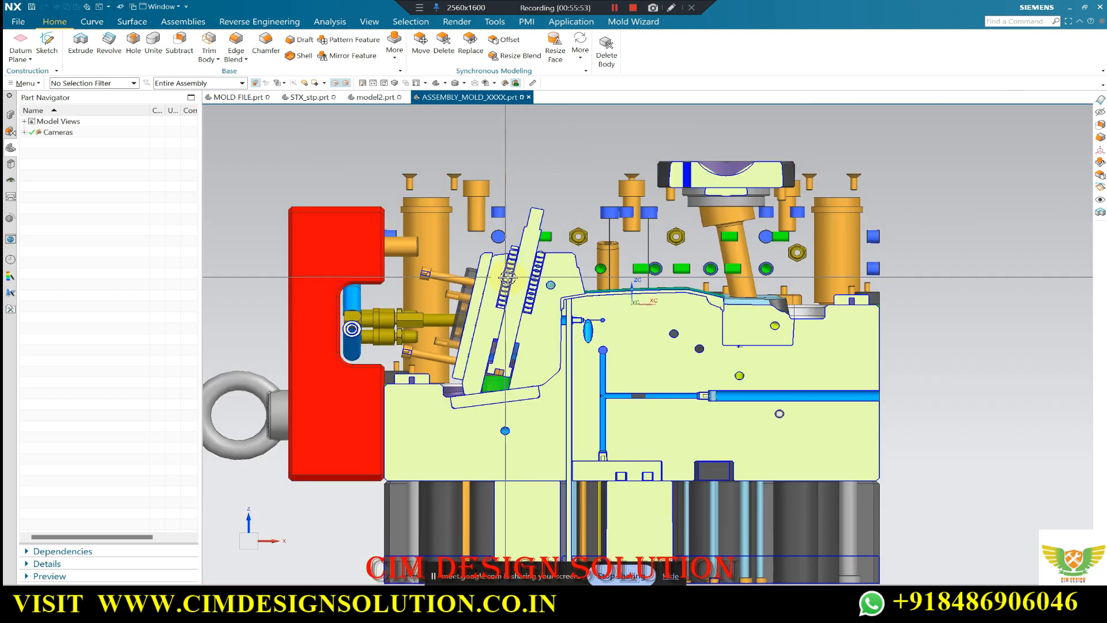
scroll(498, 307, up, 5)
scroll(498, 308, down, 6)
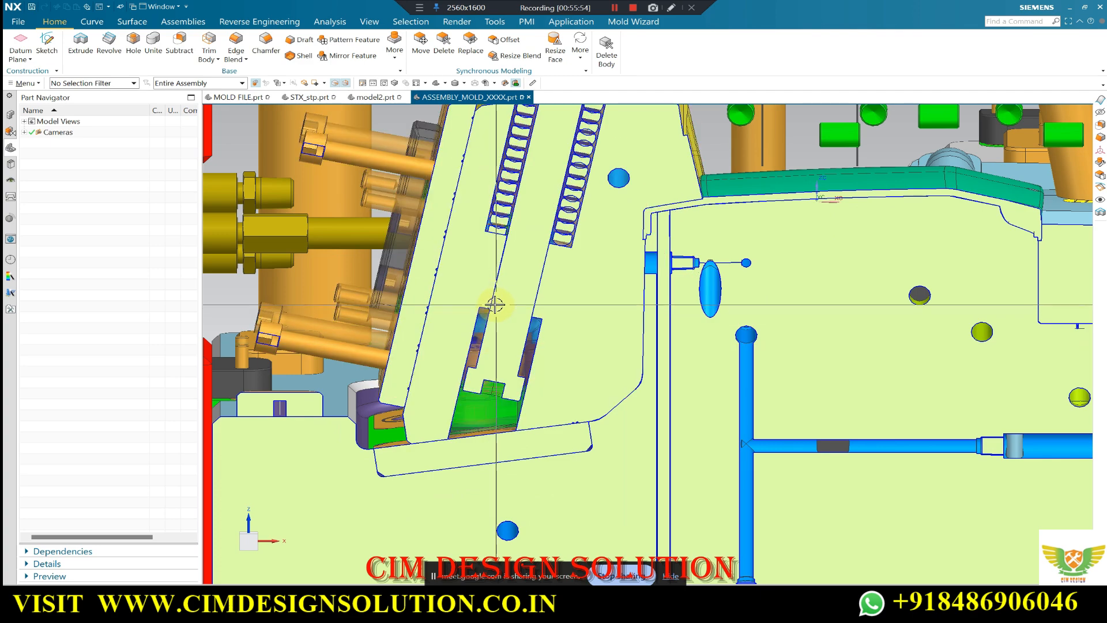
scroll(524, 249, up, 6)
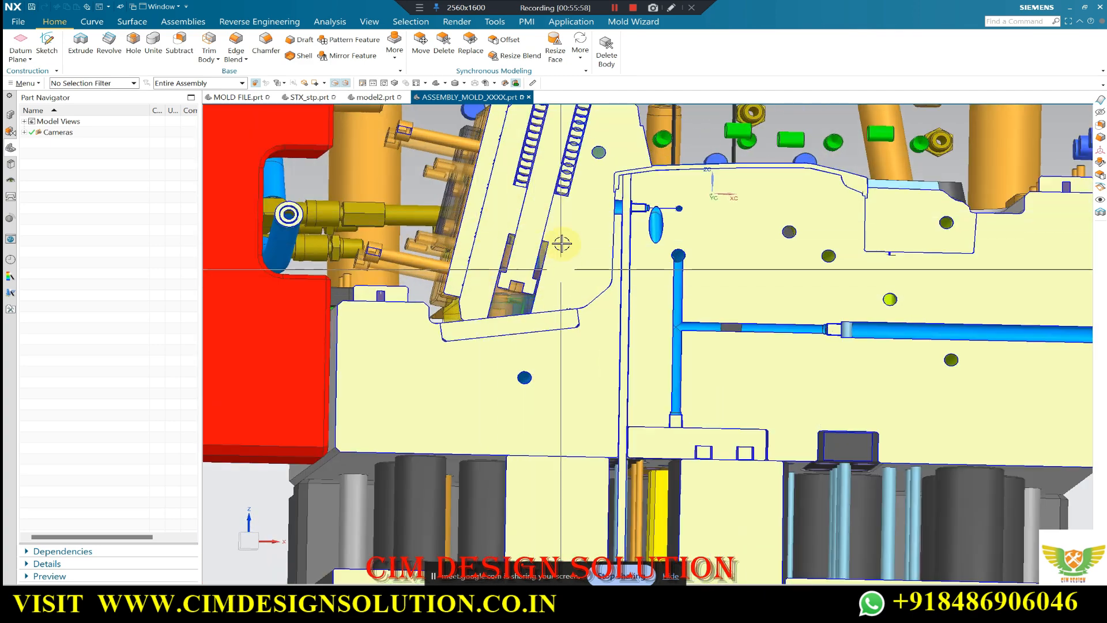
scroll(560, 245, down, 2)
mouse_move(522, 241)
middle_down()
mouse_move(544, 278)
mouse_move(521, 245)
middle_up()
scroll(544, 279, up, 2)
scroll(544, 279, down, 2)
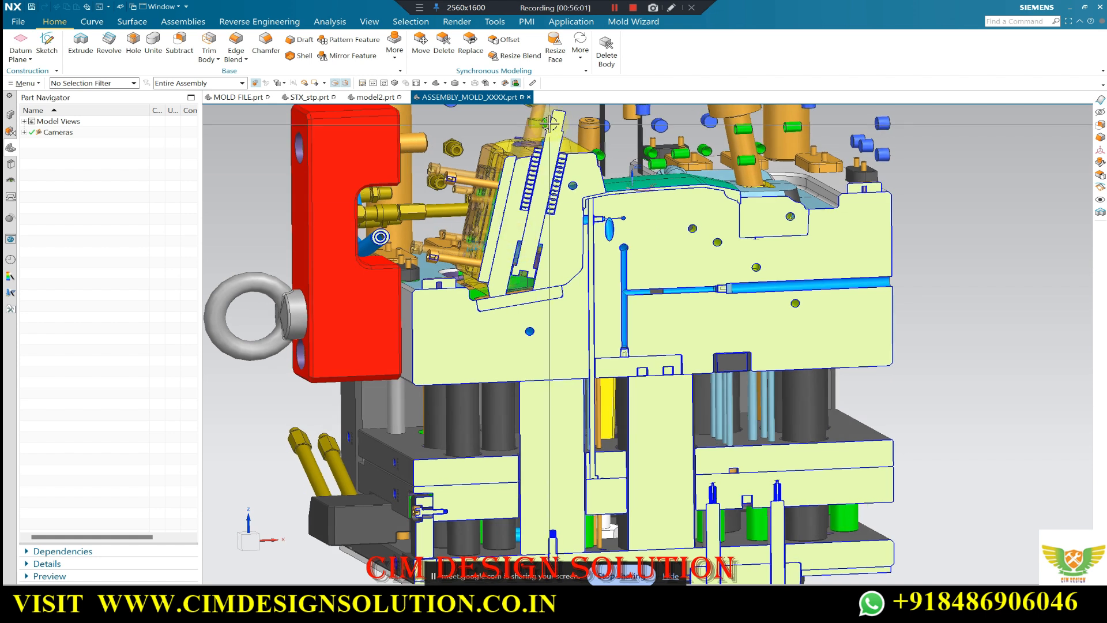
scroll(531, 244, up, 3)
scroll(544, 243, down, 1)
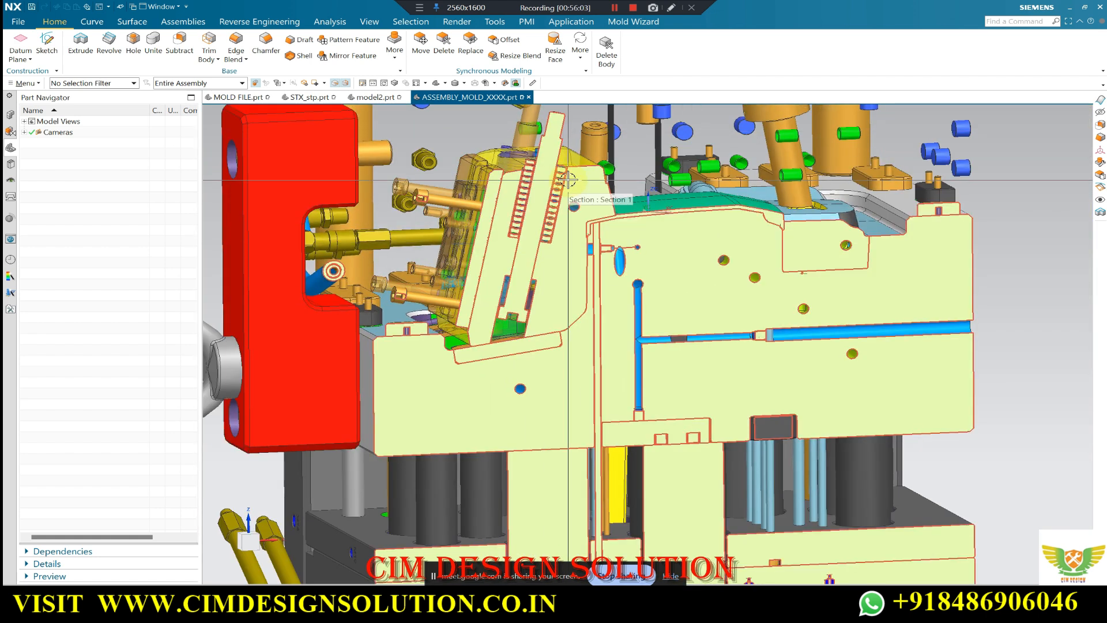
Examine the spring seats along the slider's rod in the squared section view, and the cut assembly from above.
key(F8)
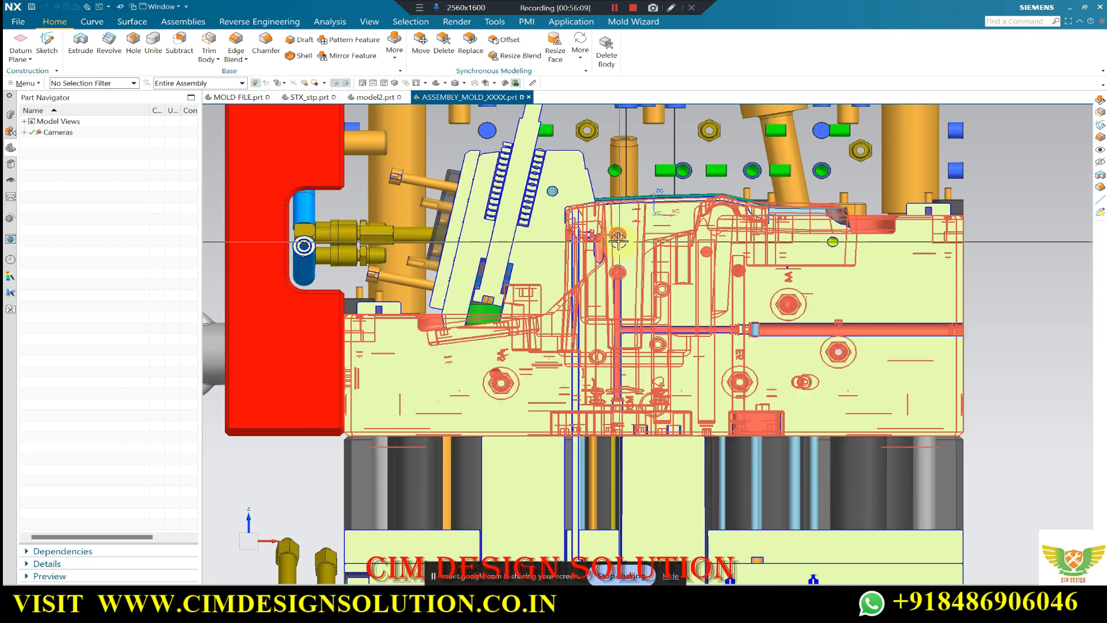
scroll(536, 164, down, 3)
scroll(537, 164, up, 3)
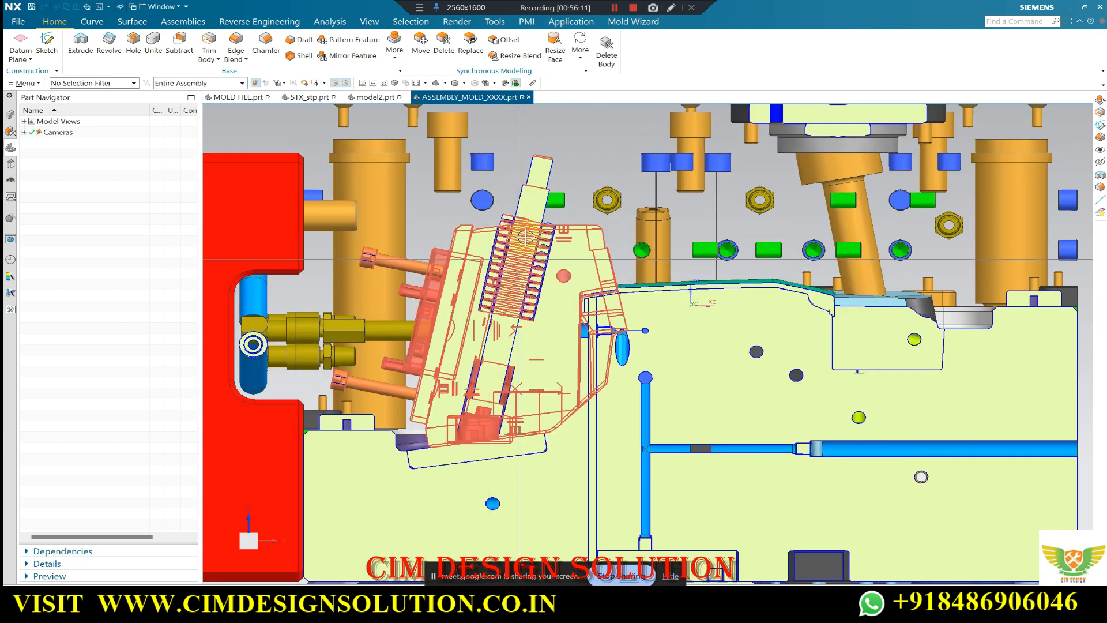
scroll(482, 369, up, 2)
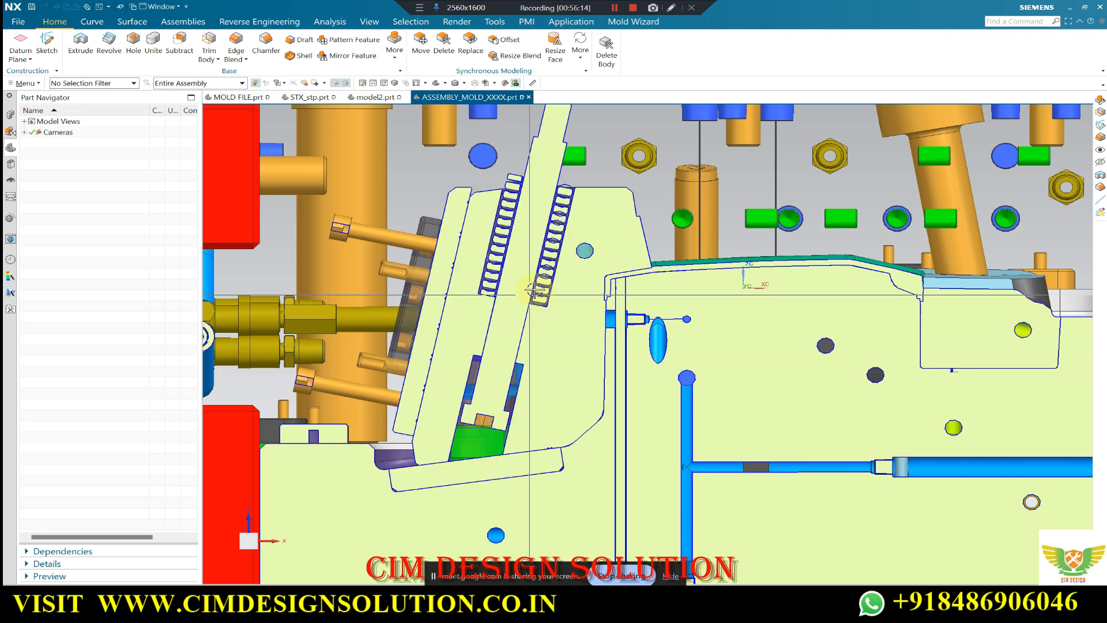
scroll(531, 295, down, 1)
scroll(524, 177, up, 1)
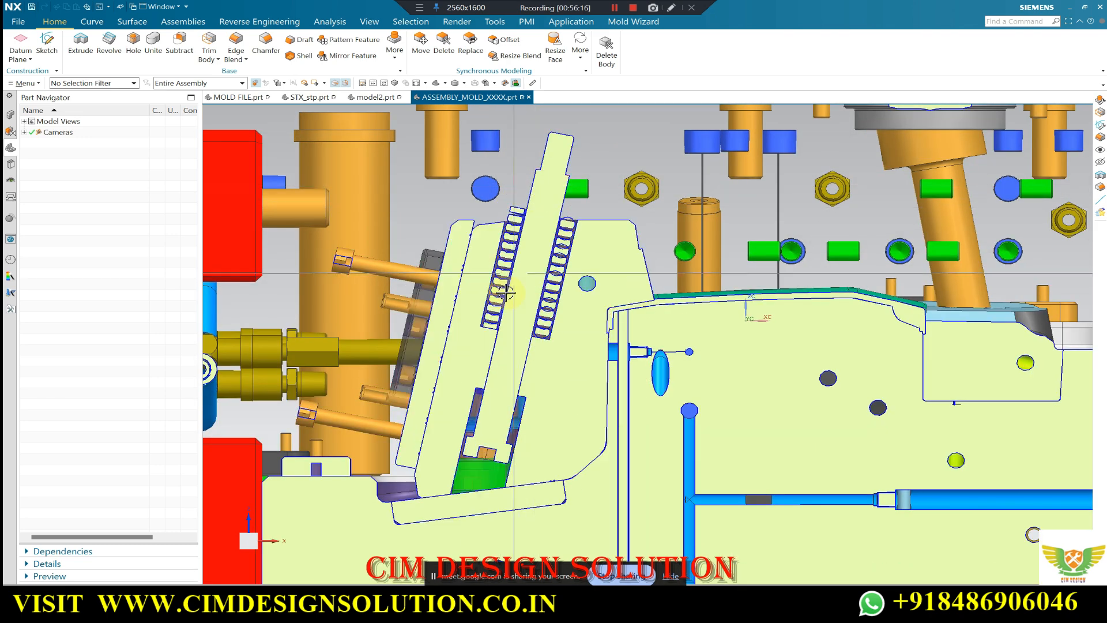
scroll(464, 210, down, 2)
middle_drag(459, 211, 490, 373)
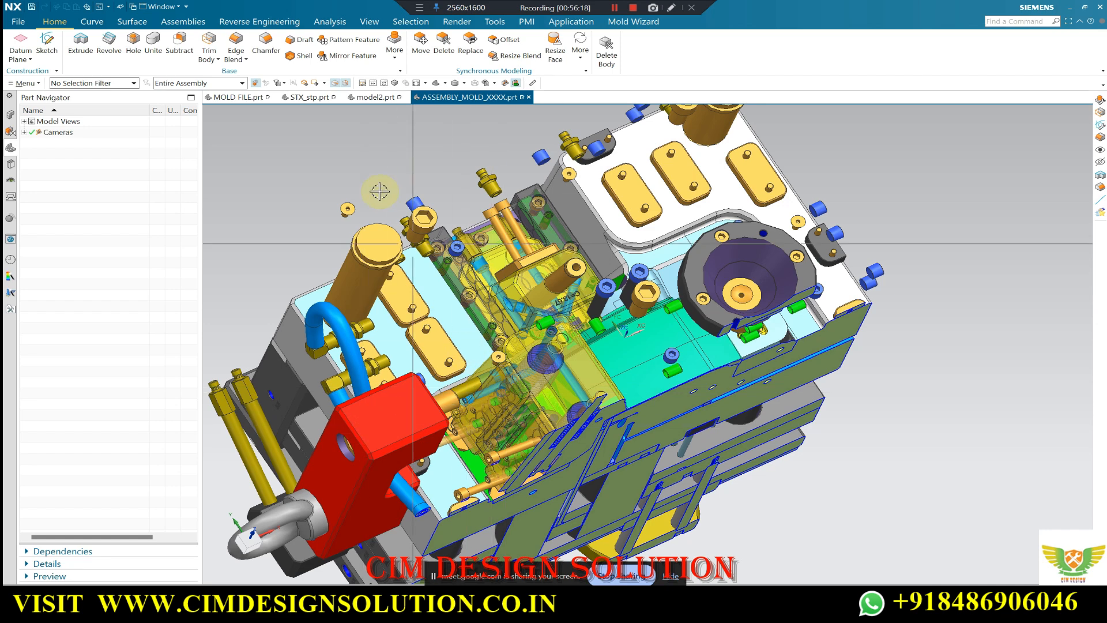
Compare the lifter block's spring hole in MOLD FILE.prt with the slider's spring pocket in ASSEMBLY_MOLD_XXXX.prt.
click(254, 97)
scroll(465, 307, down, 2)
middle_drag(465, 307, 496, 329)
scroll(534, 281, up, 3)
scroll(528, 290, up, 1)
middle_drag(471, 210, 486, 175)
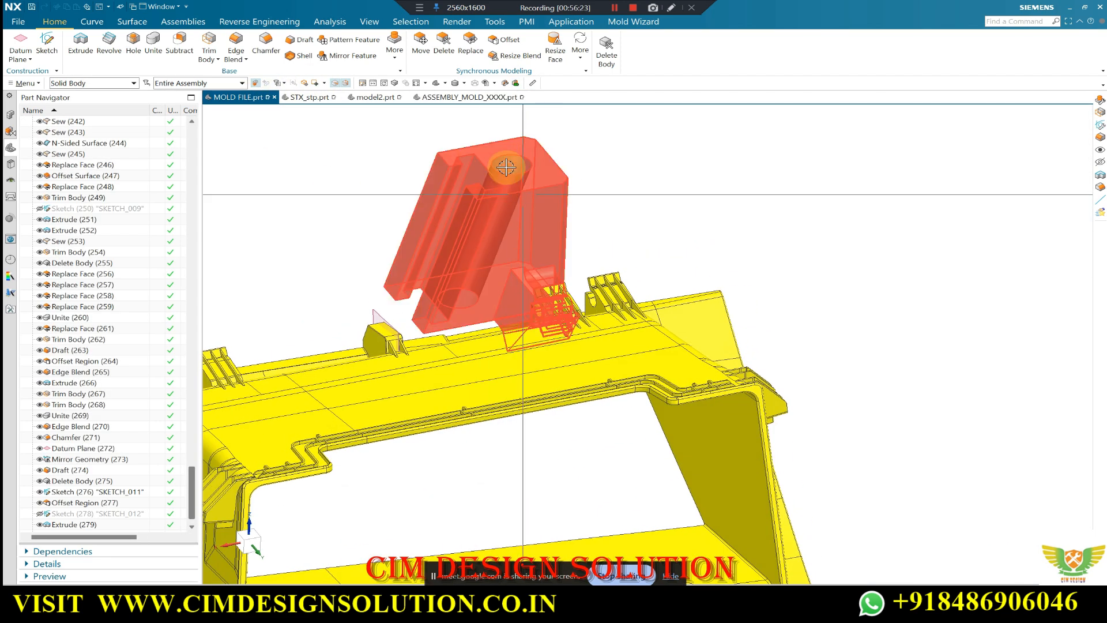
scroll(466, 258, down, 2)
click(470, 97)
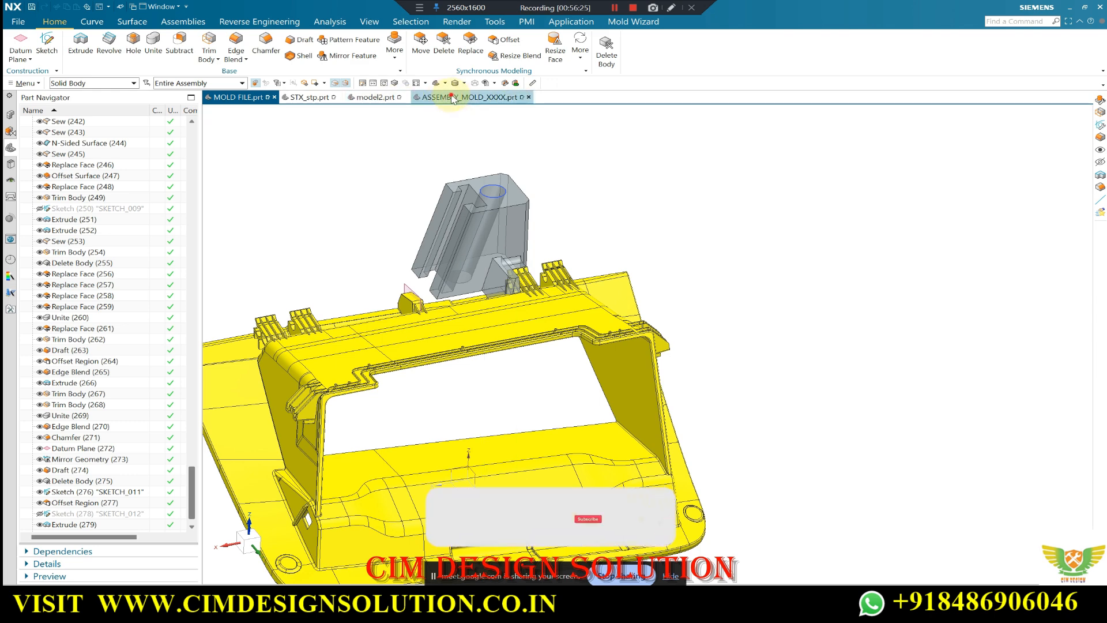
middle_drag(464, 190, 474, 184)
scroll(488, 297, up, 5)
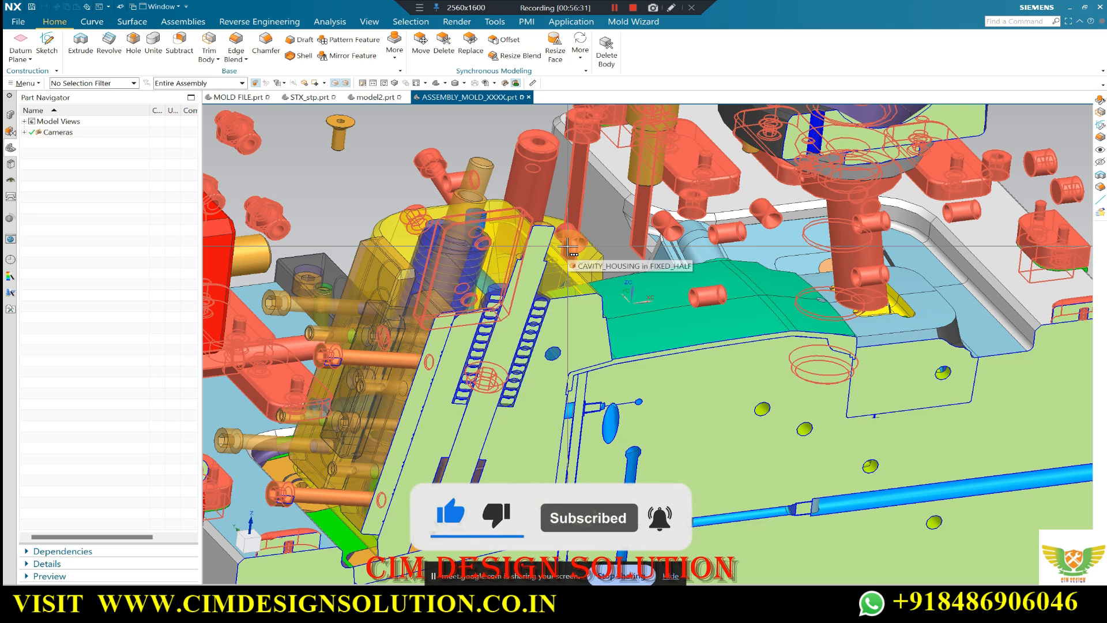
Switch to MOLD FILE.prt and examine the lifter block from above and from its T-slot side.
click(235, 98)
mouse_move(416, 215)
middle_down()
mouse_move(440, 190)
mouse_move(413, 221)
middle_up()
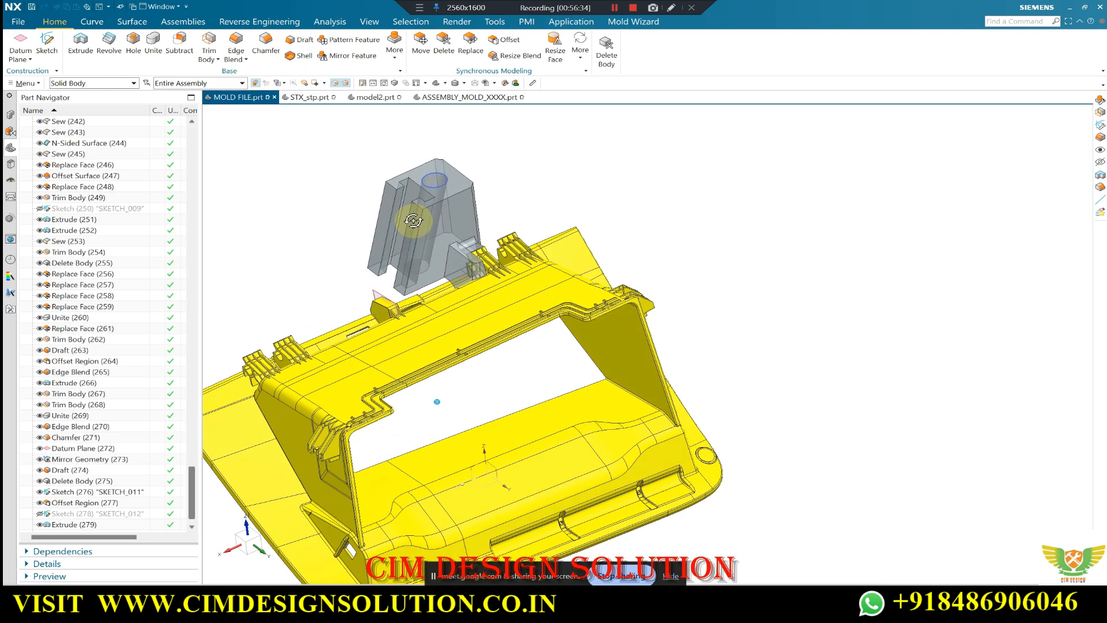
scroll(438, 179, up, 2)
middle_drag(438, 180, 534, 176)
scroll(507, 188, down, 1)
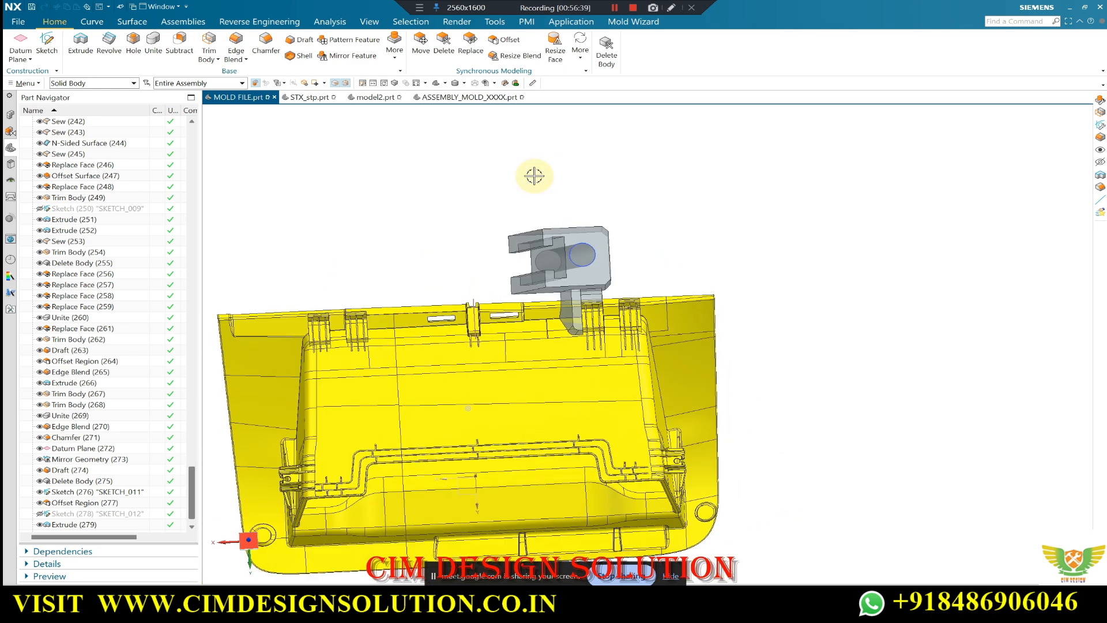
key(F8)
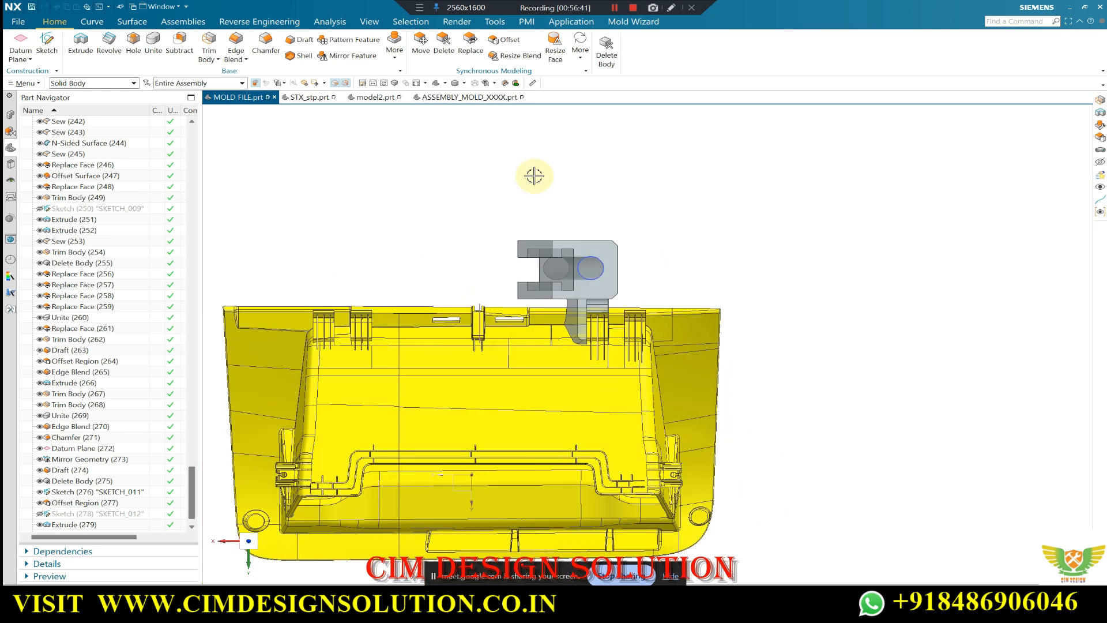
middle_drag(677, 197, 427, 243)
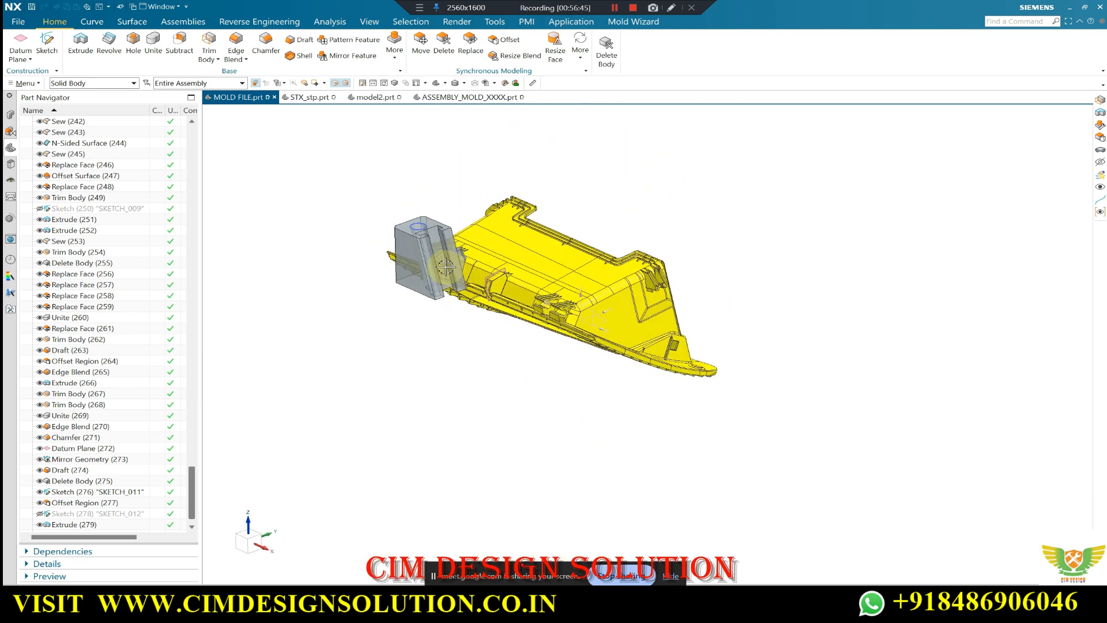
scroll(415, 247, up, 5)
scroll(409, 231, up, 2)
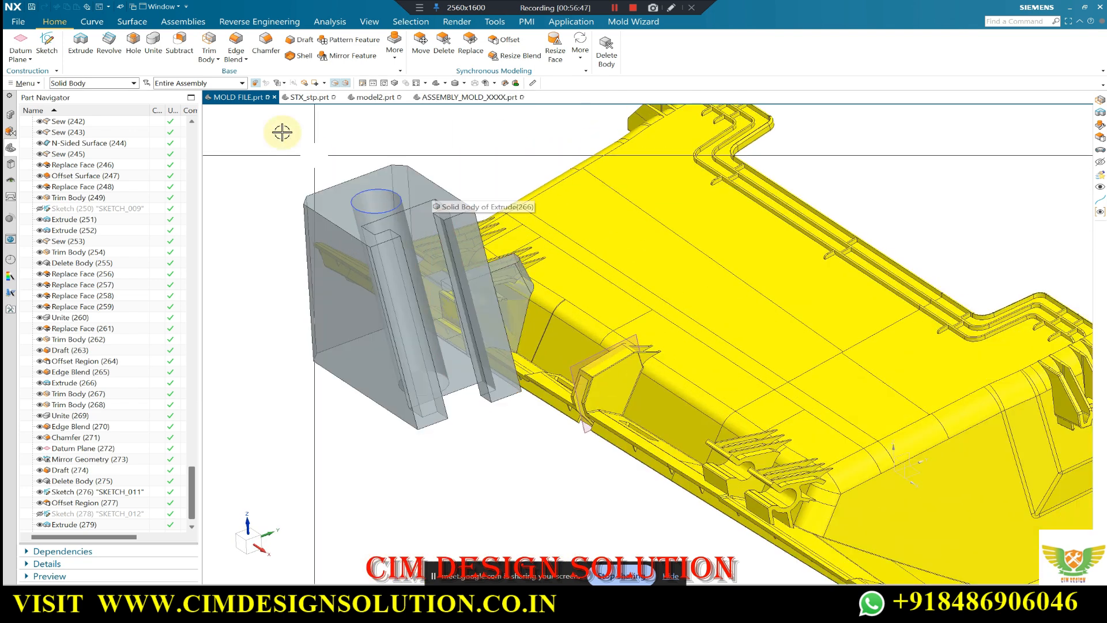
middle_drag(390, 176, 394, 188)
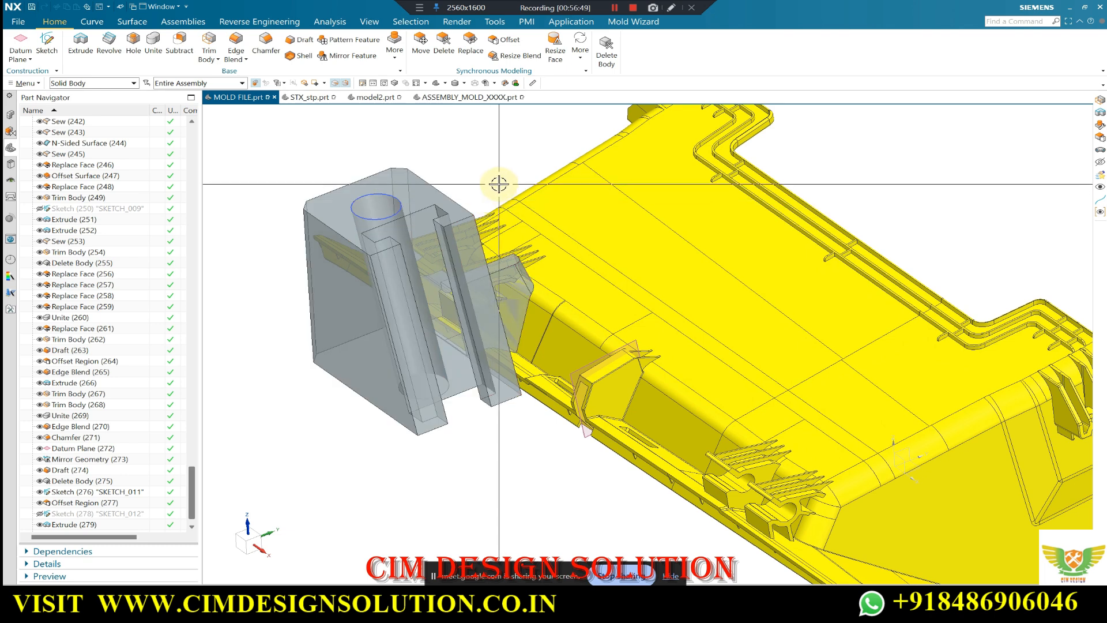
middle_drag(445, 180, 428, 230)
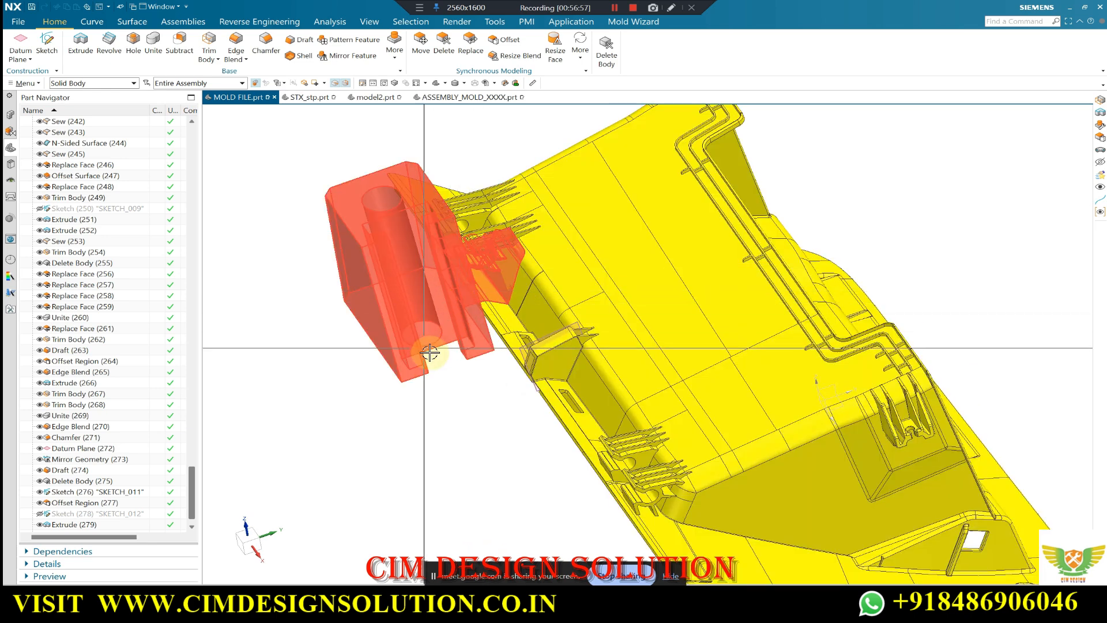
Examine the spring hole's opening, its path beside the T-slot and its lower end on the lifter block.
scroll(429, 352, down, 4)
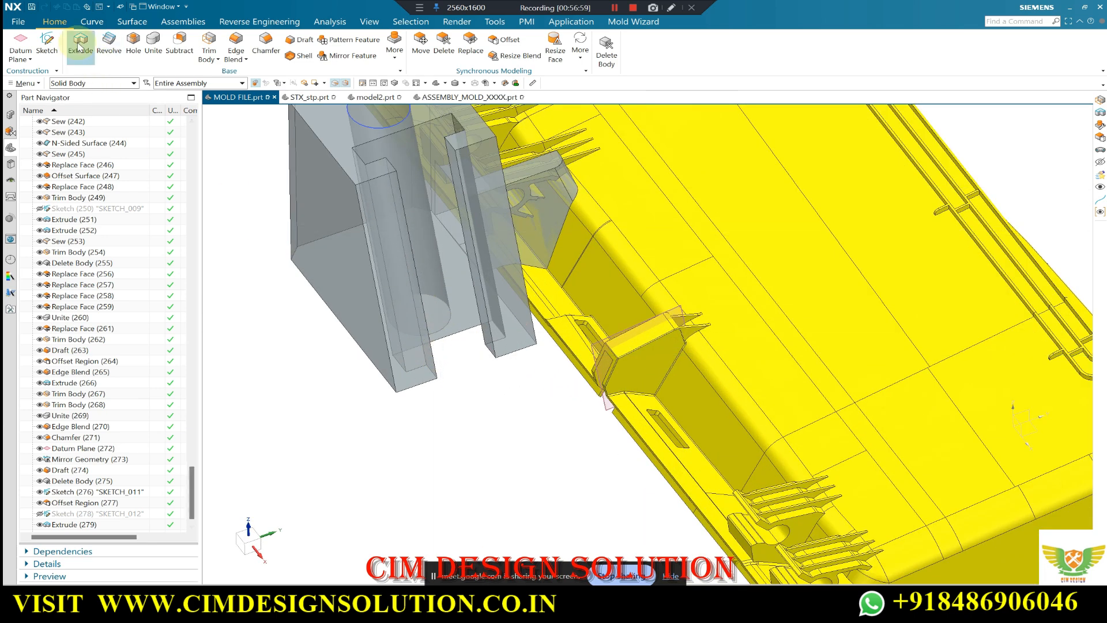
scroll(397, 284, down, 2)
scroll(394, 134, up, 1)
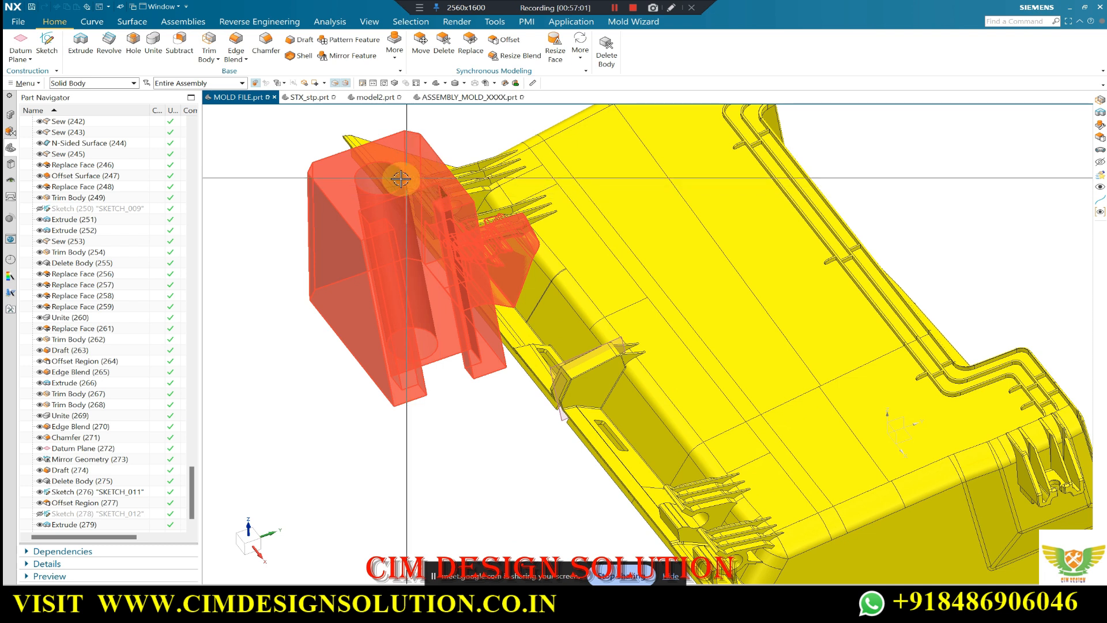
scroll(435, 237, down, 1)
scroll(387, 169, up, 2)
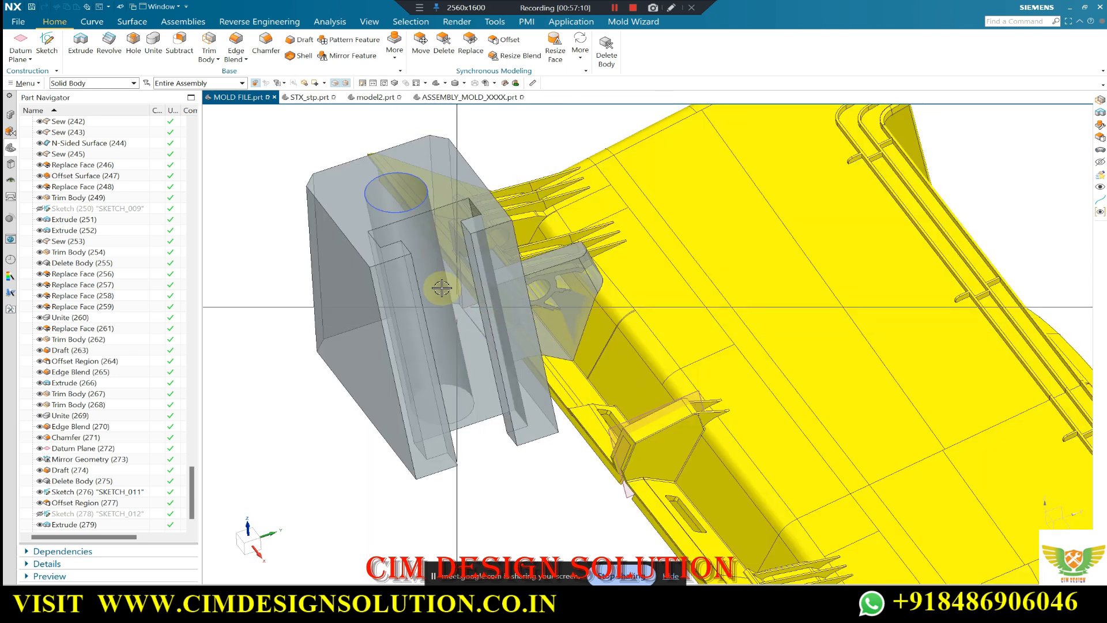
middle_drag(394, 225, 369, 193)
scroll(400, 206, up, 2)
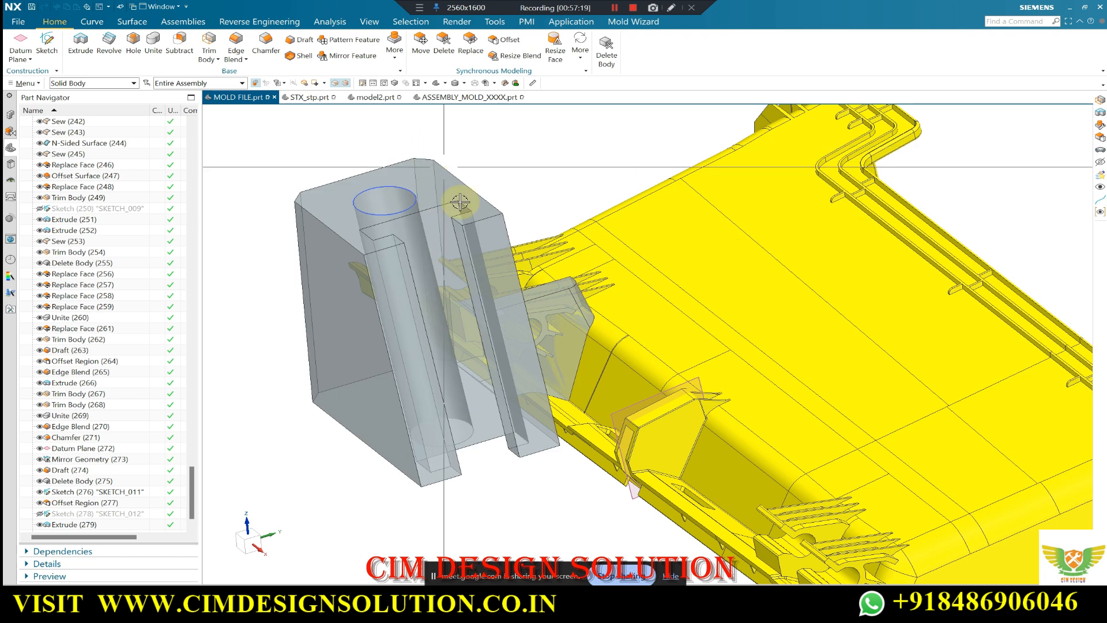
scroll(445, 212, down, 1)
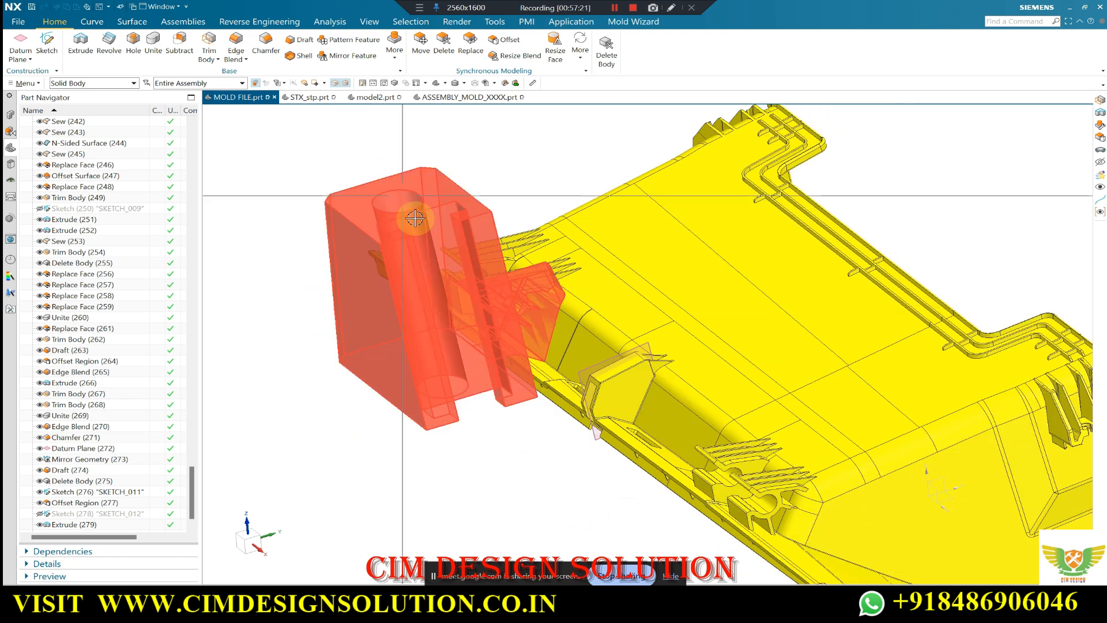
scroll(415, 190, up, 2)
scroll(416, 198, up, 1)
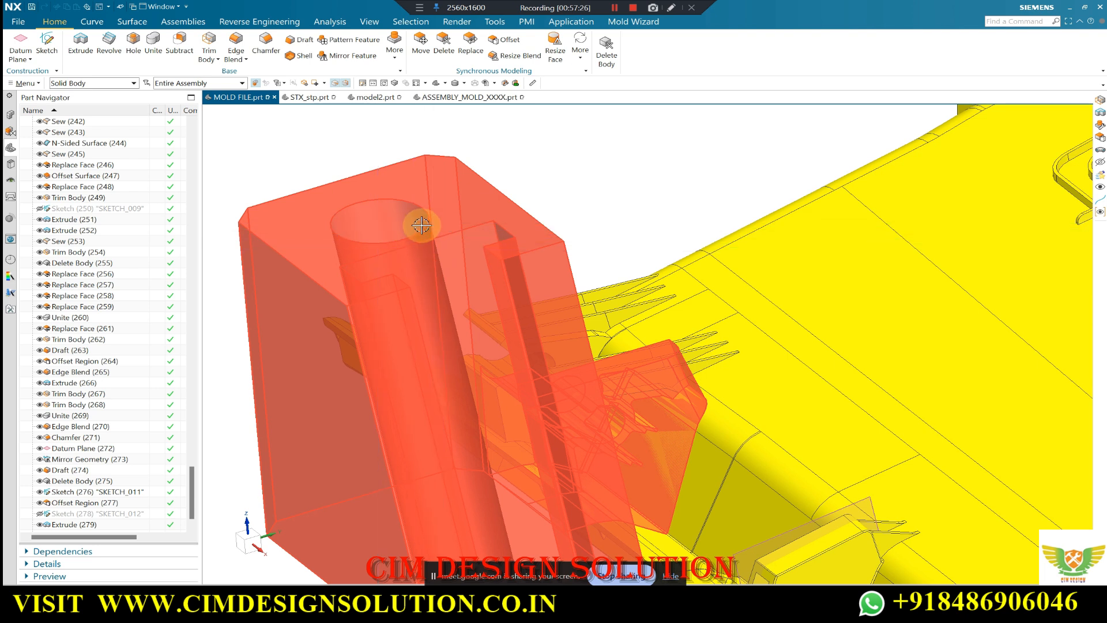
shift+middle_drag(398, 211, 415, 213)
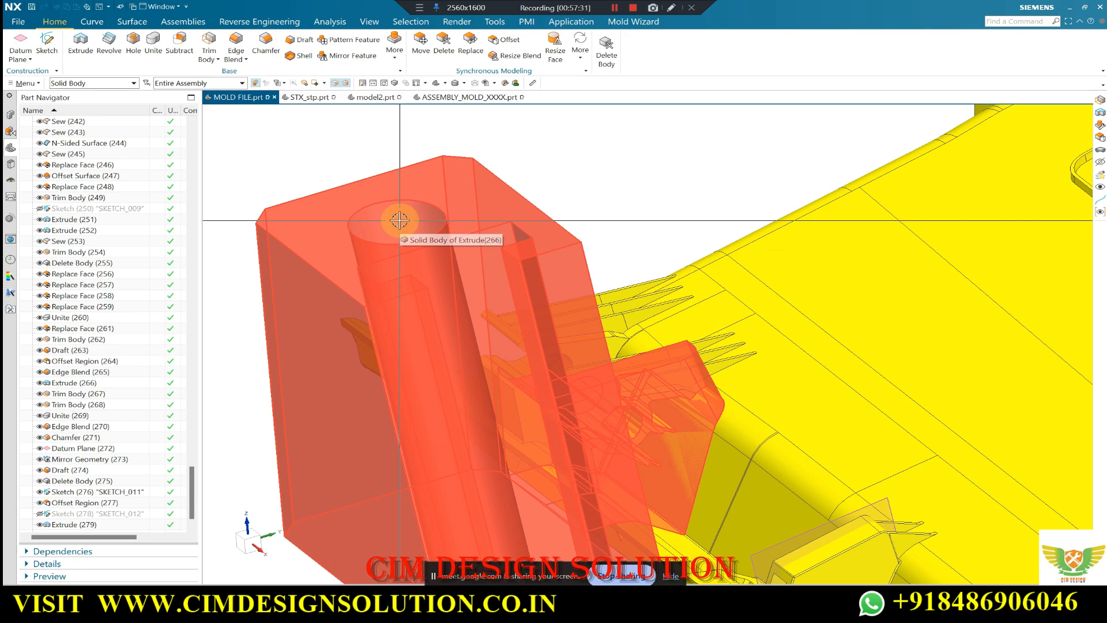
middle_drag(606, 275, 453, 297)
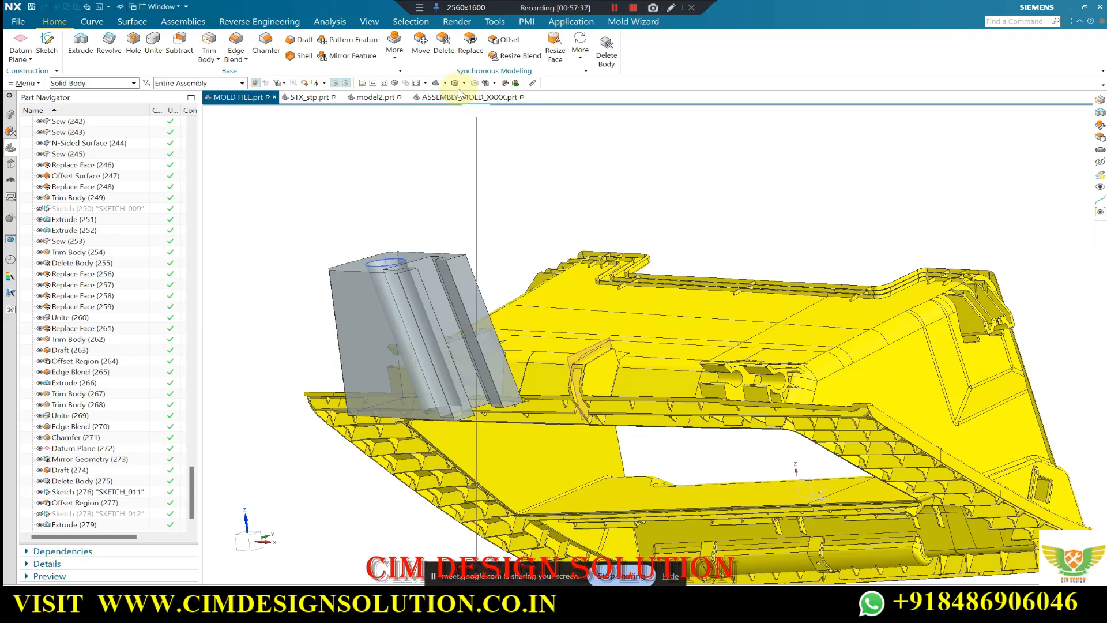
Look again at the slider's spring section in ASSEMBLY_MOLD_XXXX.prt, then view the mold in STX_stp.prt.
click(460, 98)
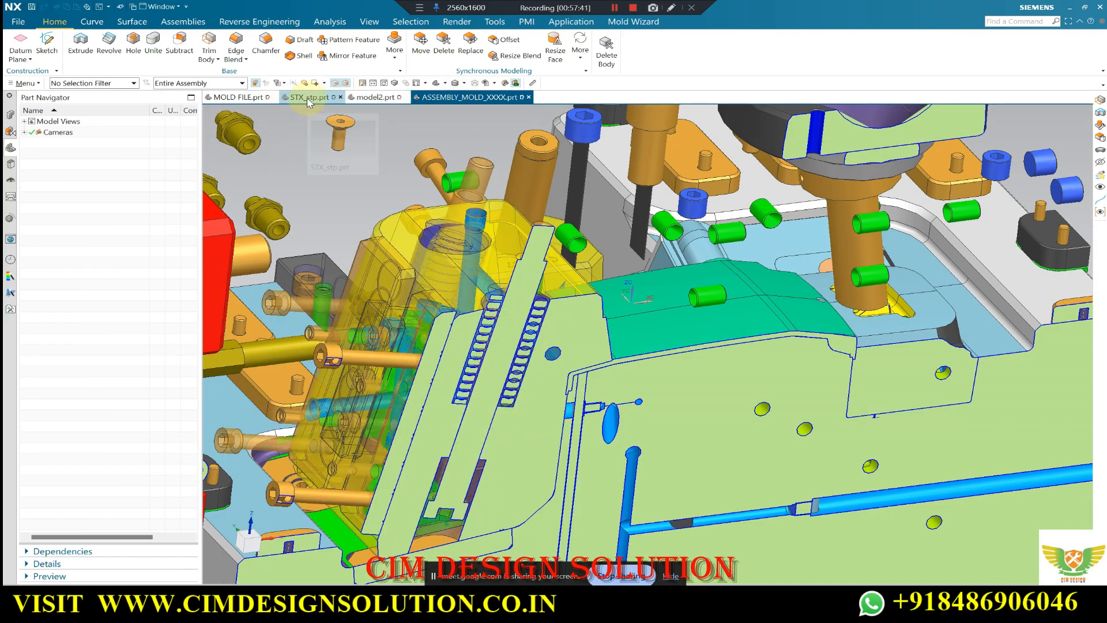
mouse_move(309, 102)
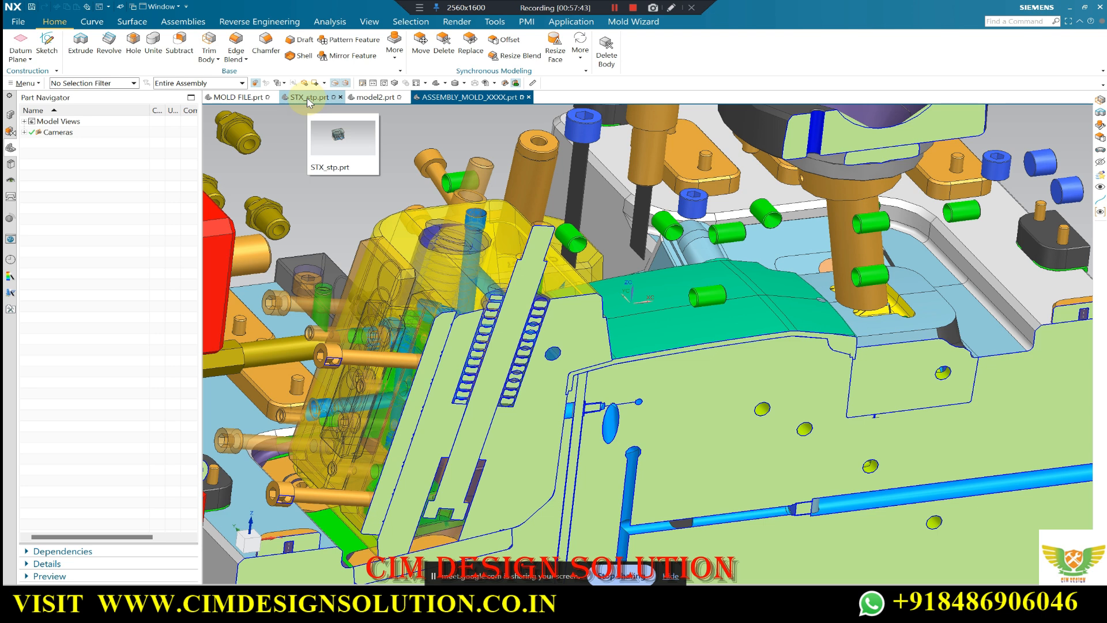
click(309, 98)
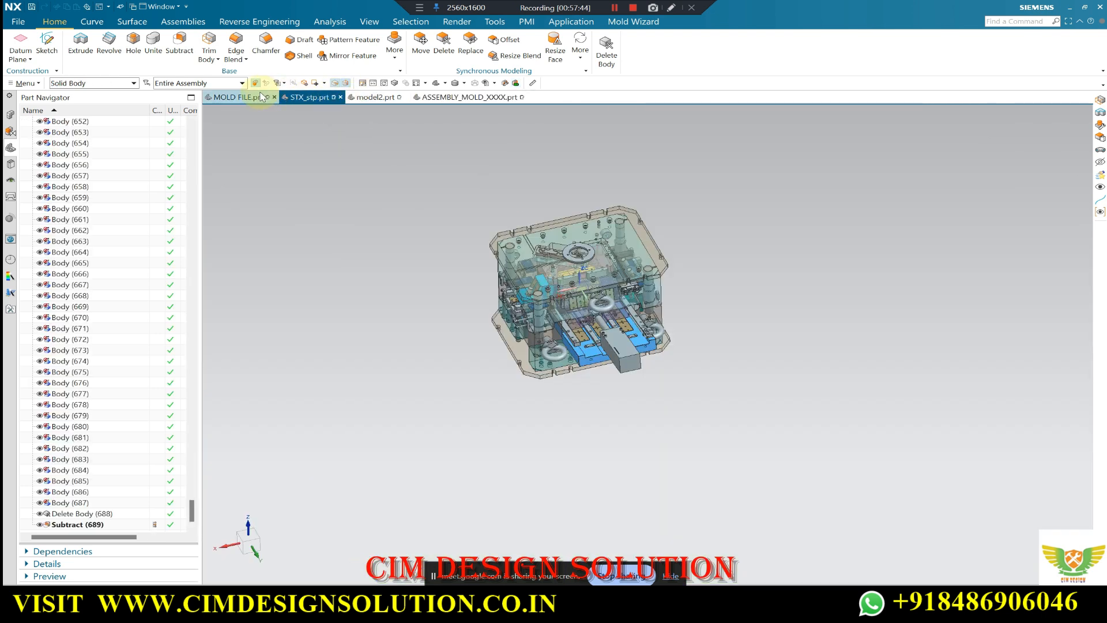
Return to MOLD FILE.prt and examine the spring hole in the lifter block.
click(262, 97)
scroll(396, 309, up, 5)
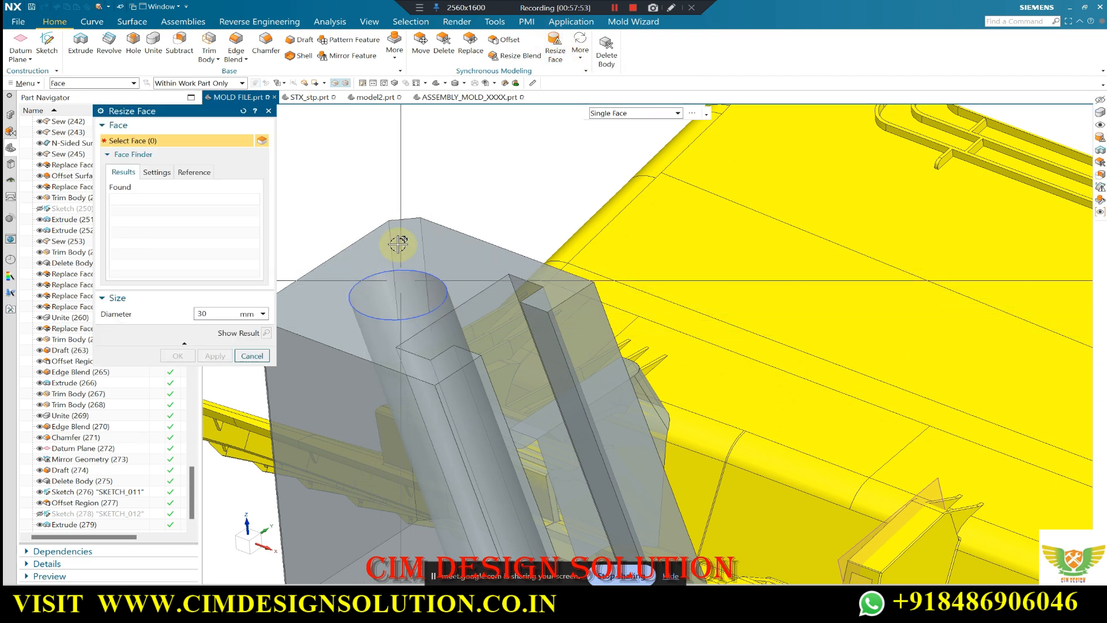
scroll(404, 283, down, 5)
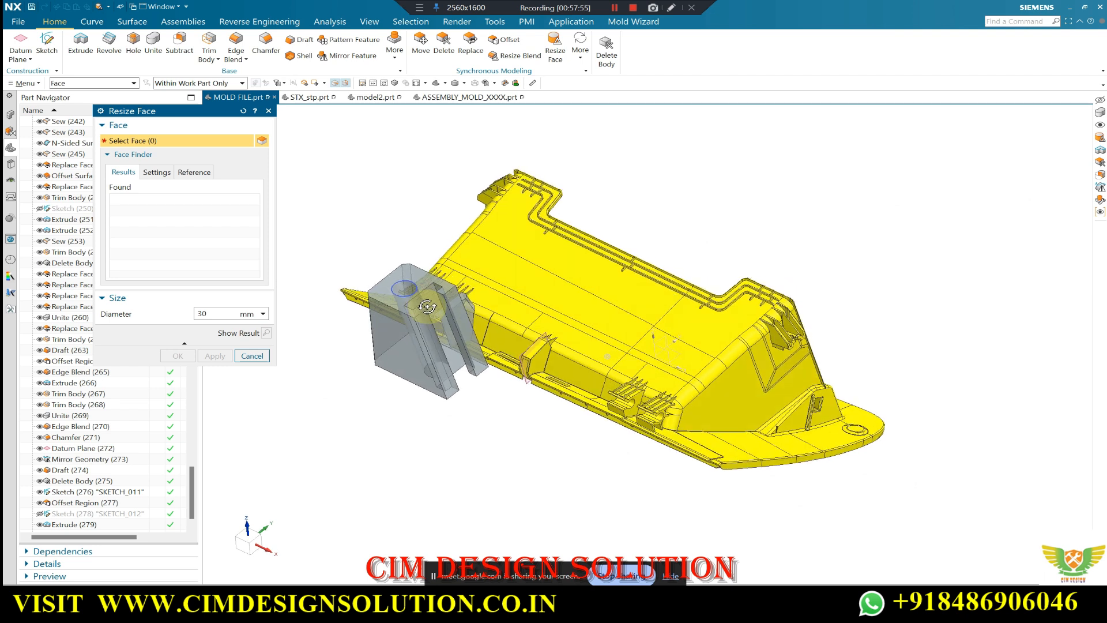
scroll(417, 285, up, 5)
click(520, 55)
click(520, 58)
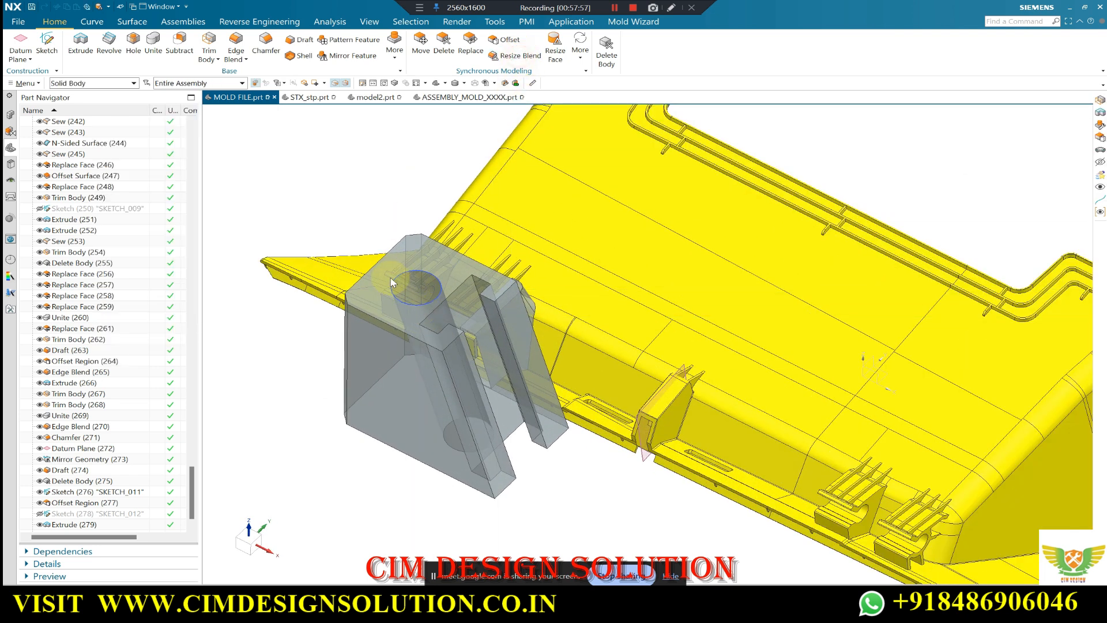
click(557, 52)
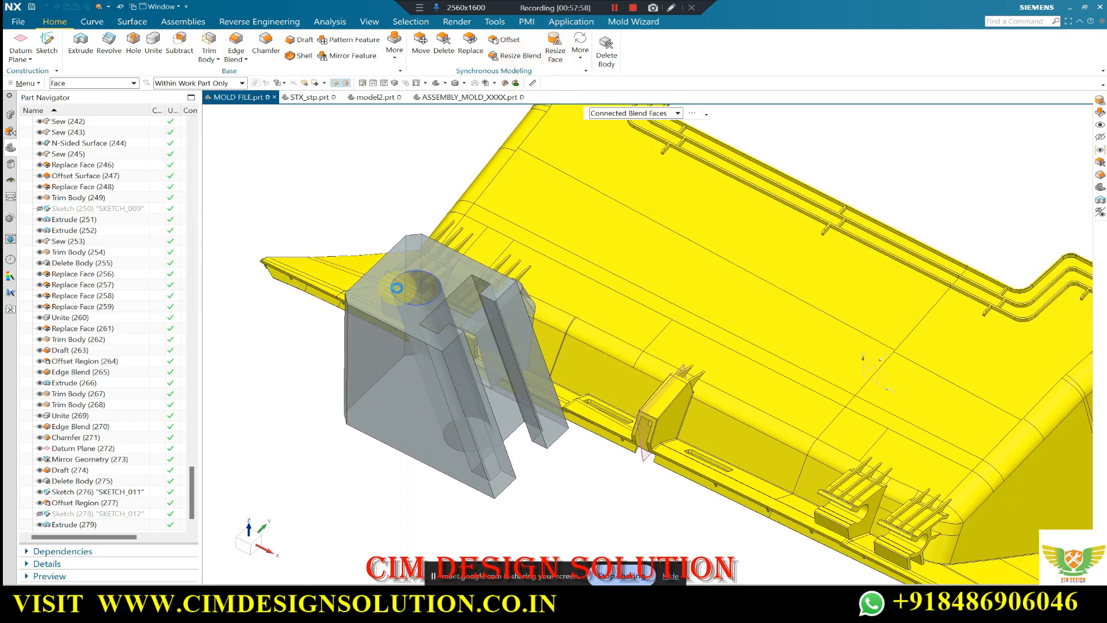
scroll(413, 300, up, 3)
scroll(441, 312, down, 3)
mouse_move(447, 317)
middle_down()
mouse_move(452, 291)
mouse_move(447, 306)
middle_up()
scroll(432, 190, down, 1)
scroll(435, 191, up, 3)
Begin a Unite extrusion from the spring hole's upper circular edge, directed along the slanted edge of the T-slot.
key(x)
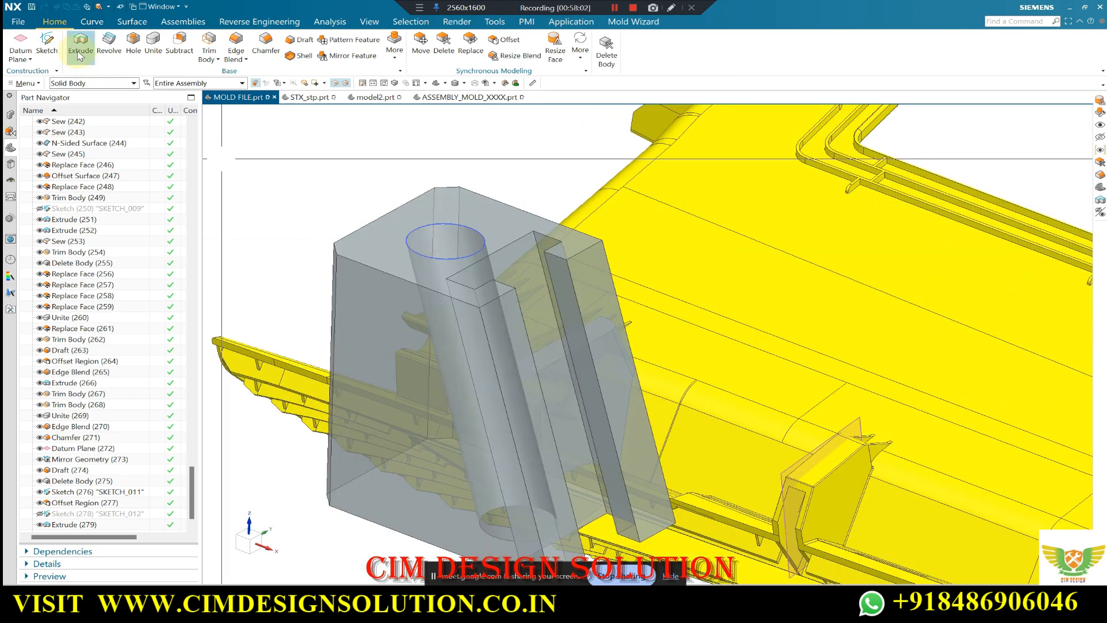
click(420, 227)
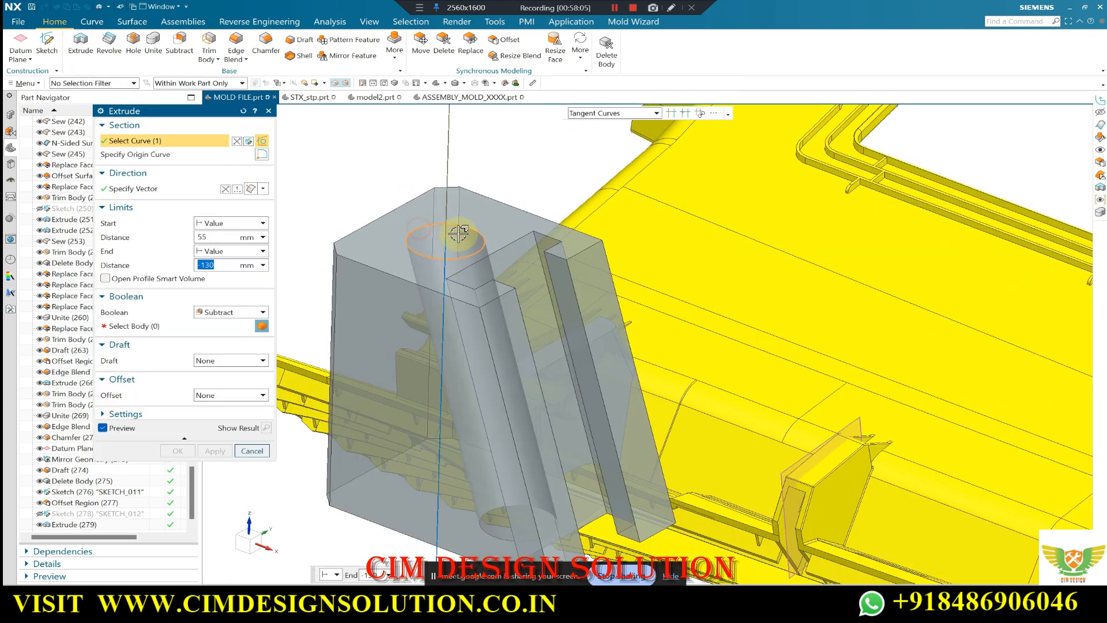
click(228, 313)
click(212, 336)
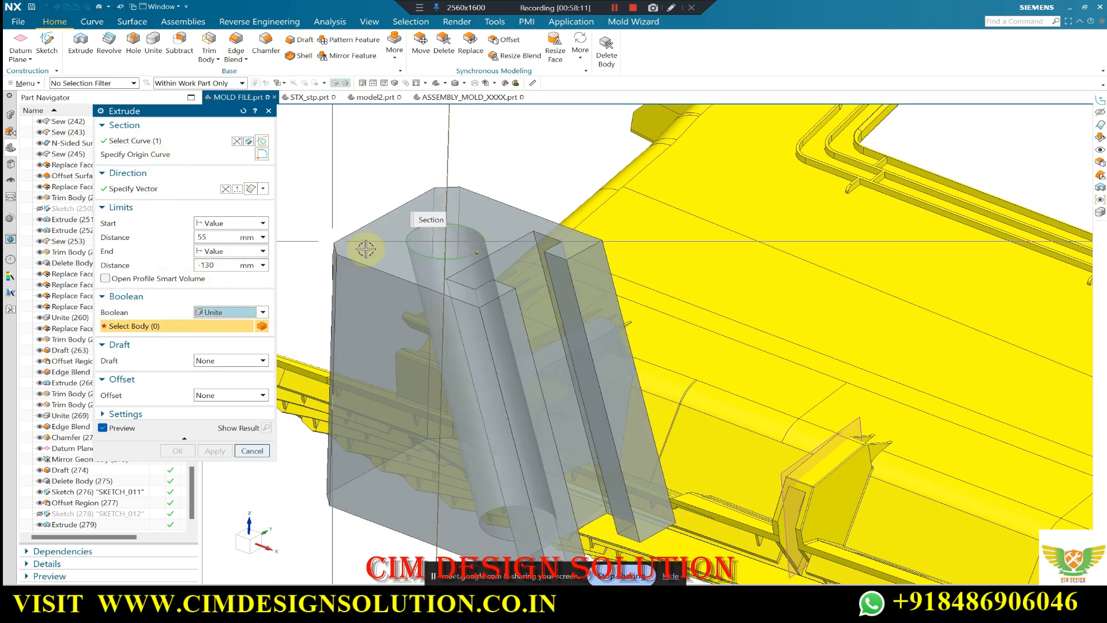
click(149, 192)
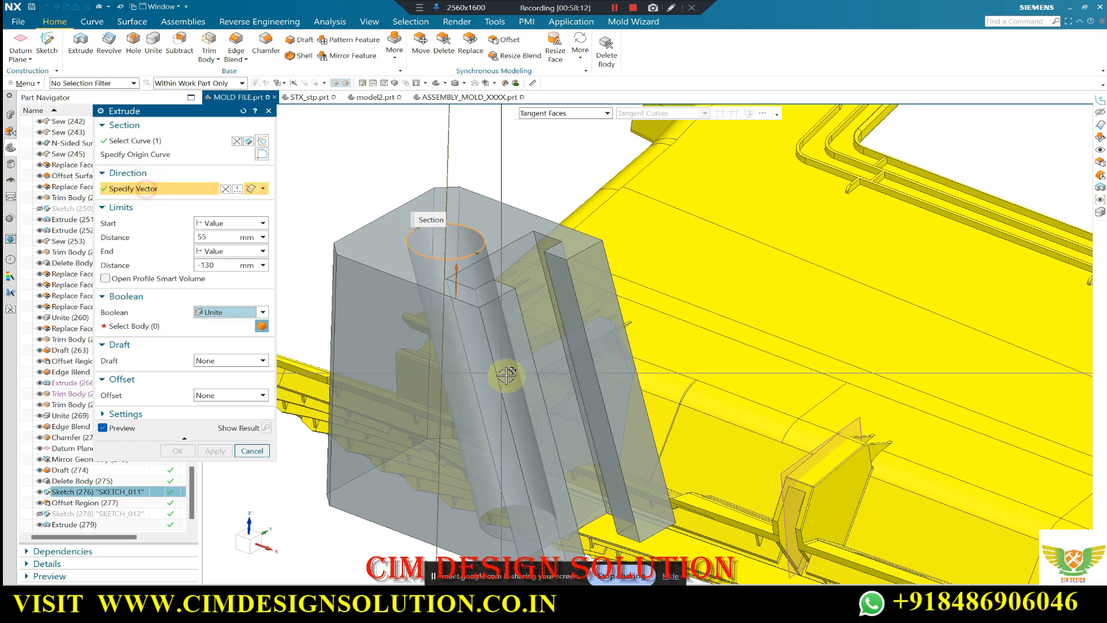
click(263, 189)
click(254, 205)
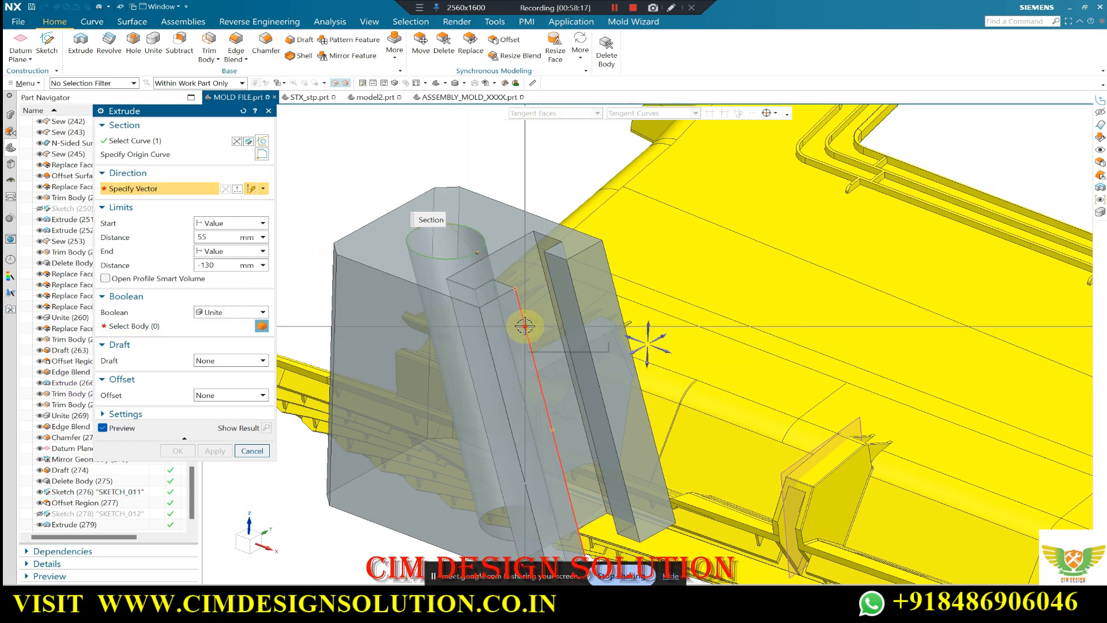
click(527, 327)
scroll(527, 323, down, 2)
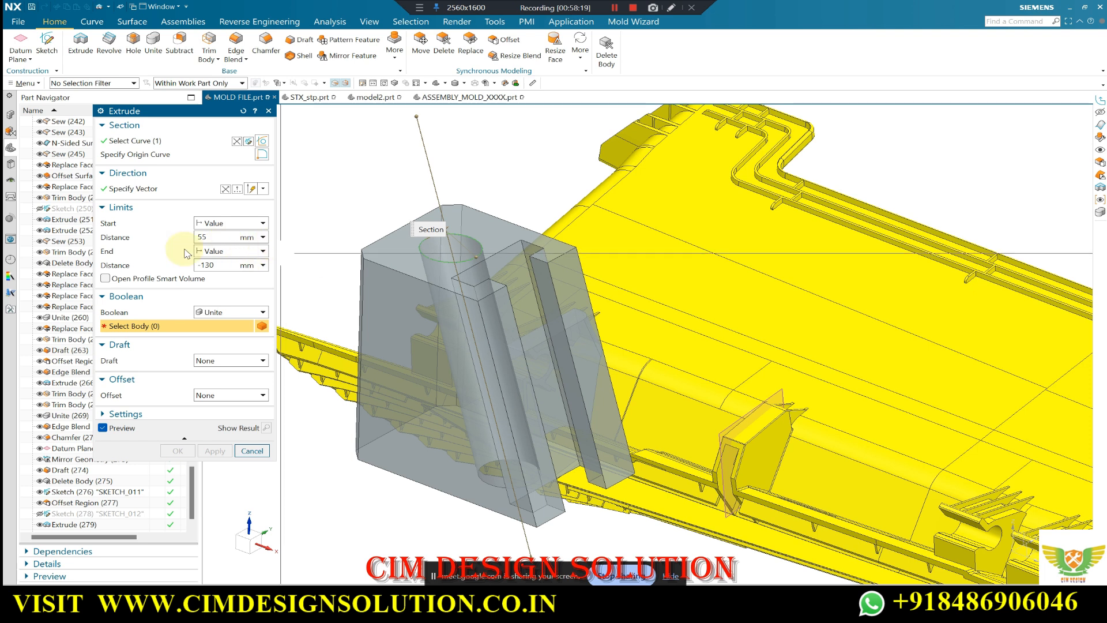
Choose the lifter block as the body to unite and set the extrusion's start to 0 mm and end to -60 mm.
double_click(211, 237)
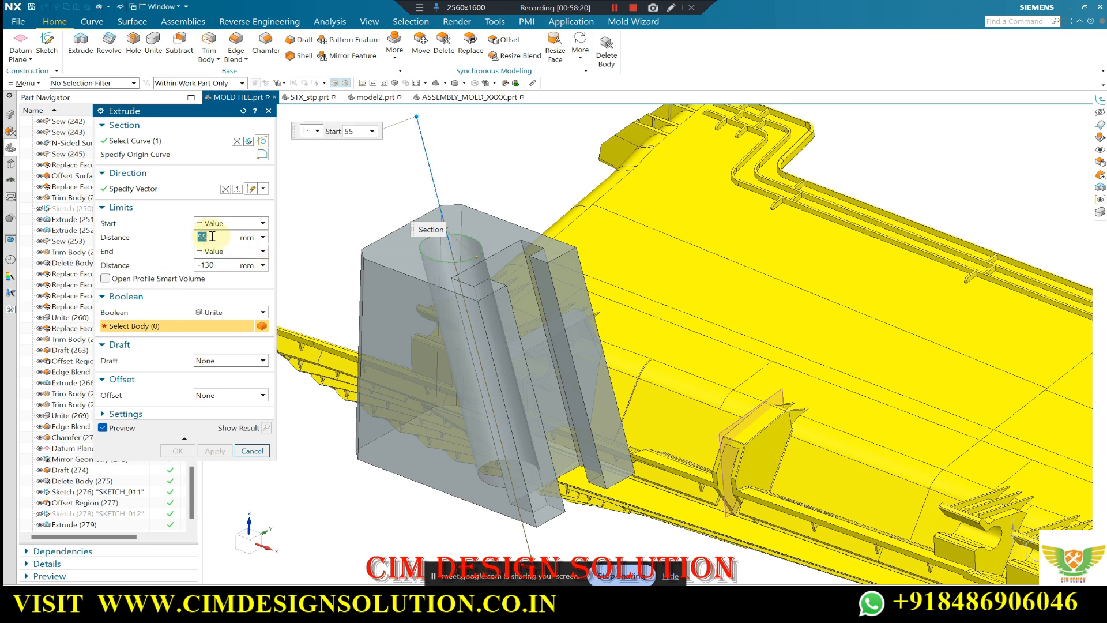
text(0)
key(Return)
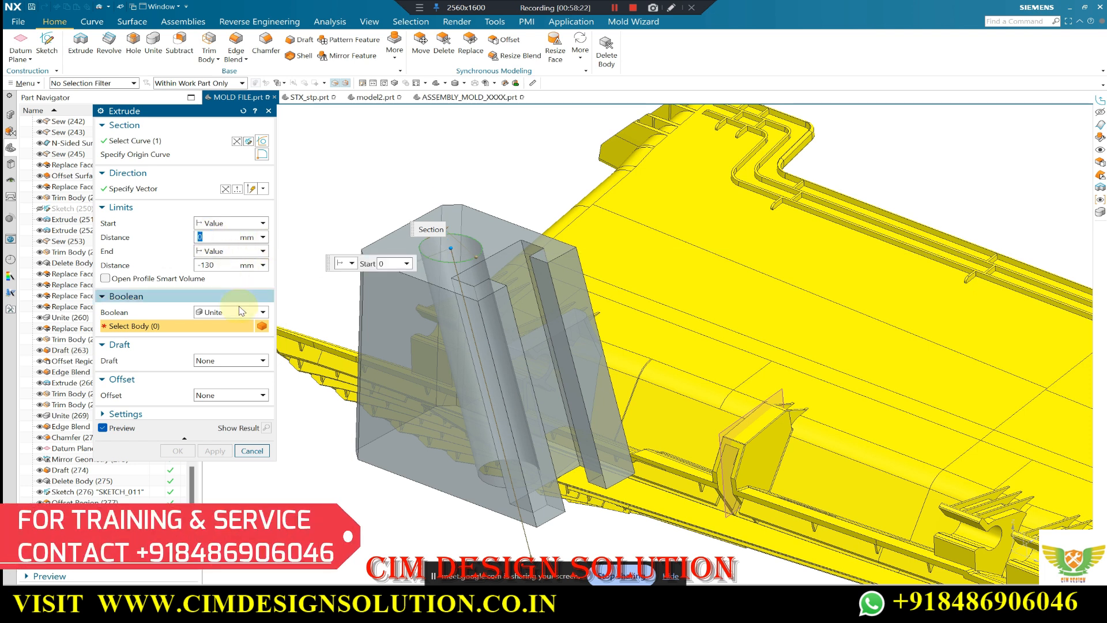
click(434, 352)
scroll(469, 312, down, 1)
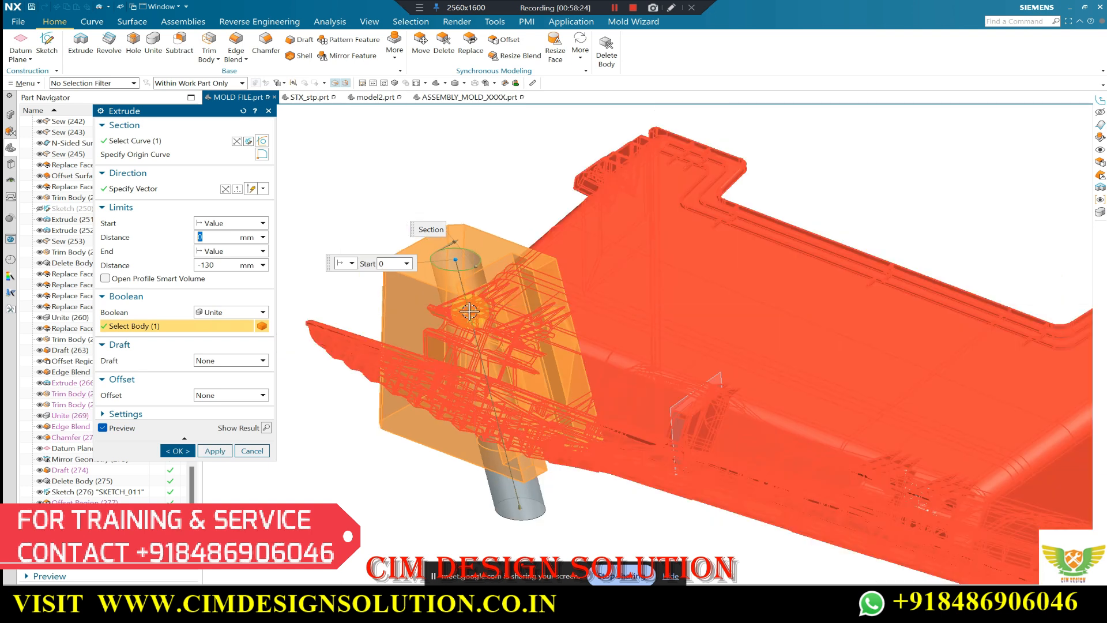
scroll(469, 312, down, 1)
drag(510, 467, 483, 363)
click(223, 267)
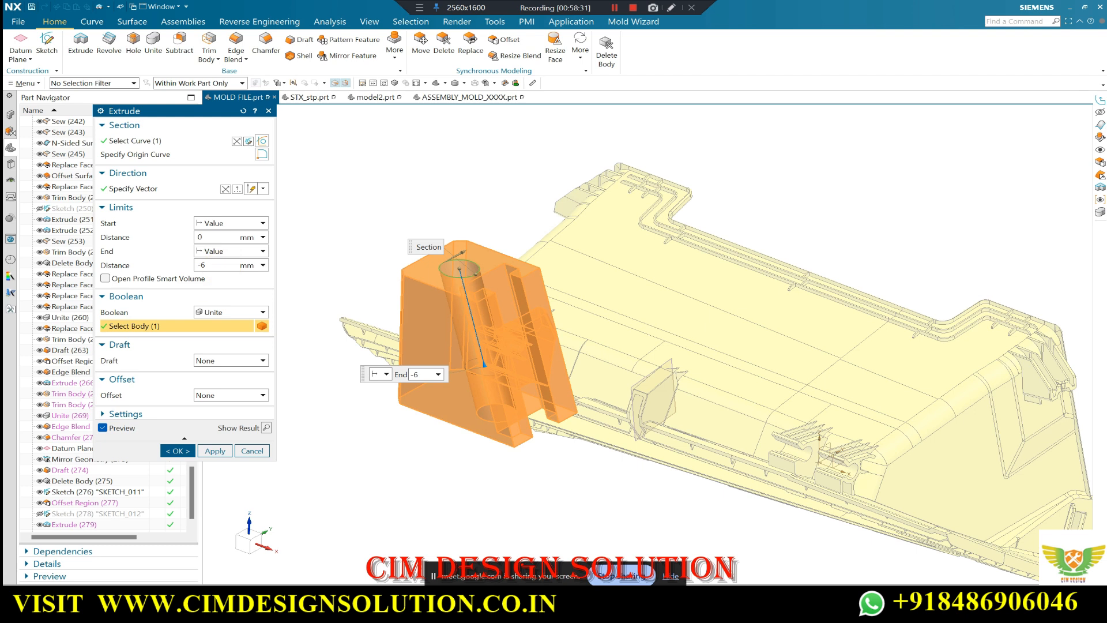
double_click(222, 267)
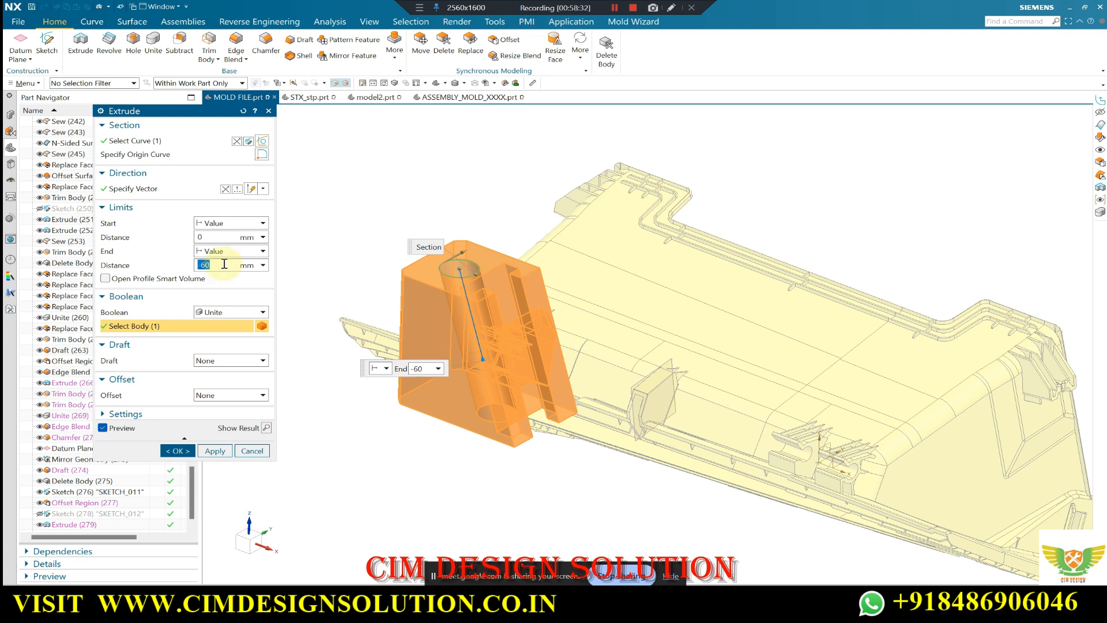
Set the extrusion's start distance to 20 mm, then correct it to -20 mm.
double_click(217, 237)
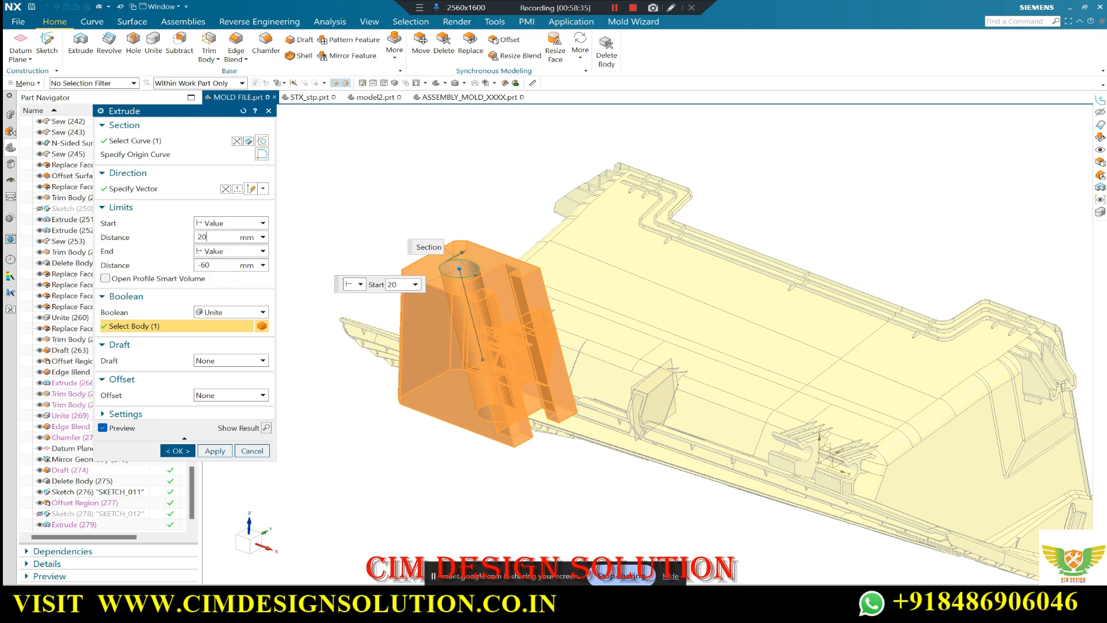
text(20)
key(Return)
text(-20)
key(Return)
scroll(478, 282, down, 3)
scroll(508, 292, down, 2)
scroll(559, 346, up, 2)
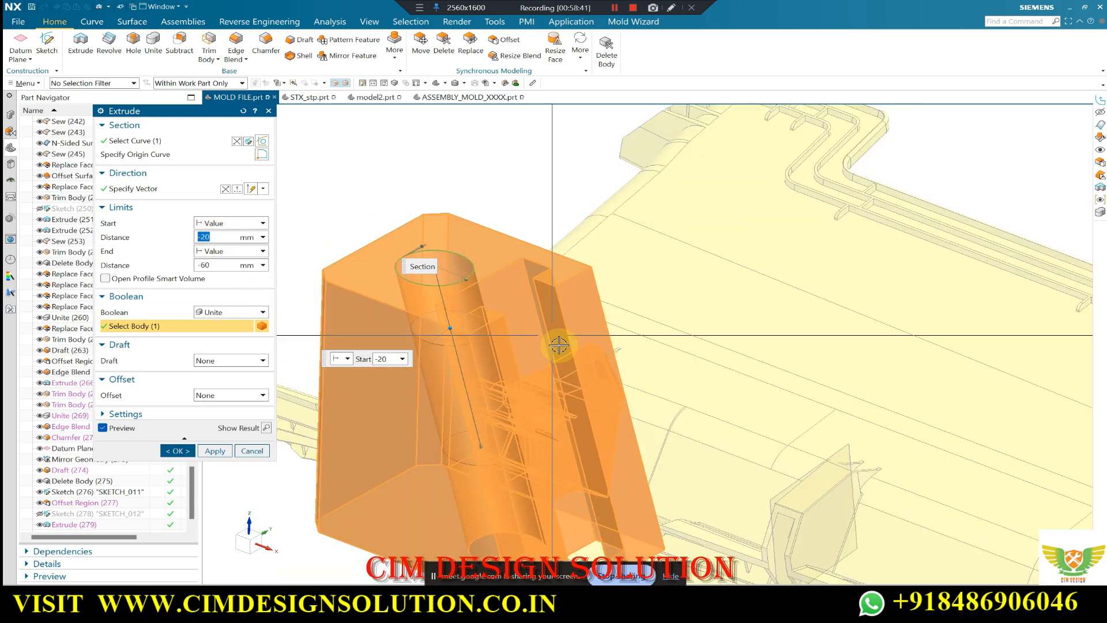
scroll(314, 324, up, 2)
scroll(470, 301, down, 1)
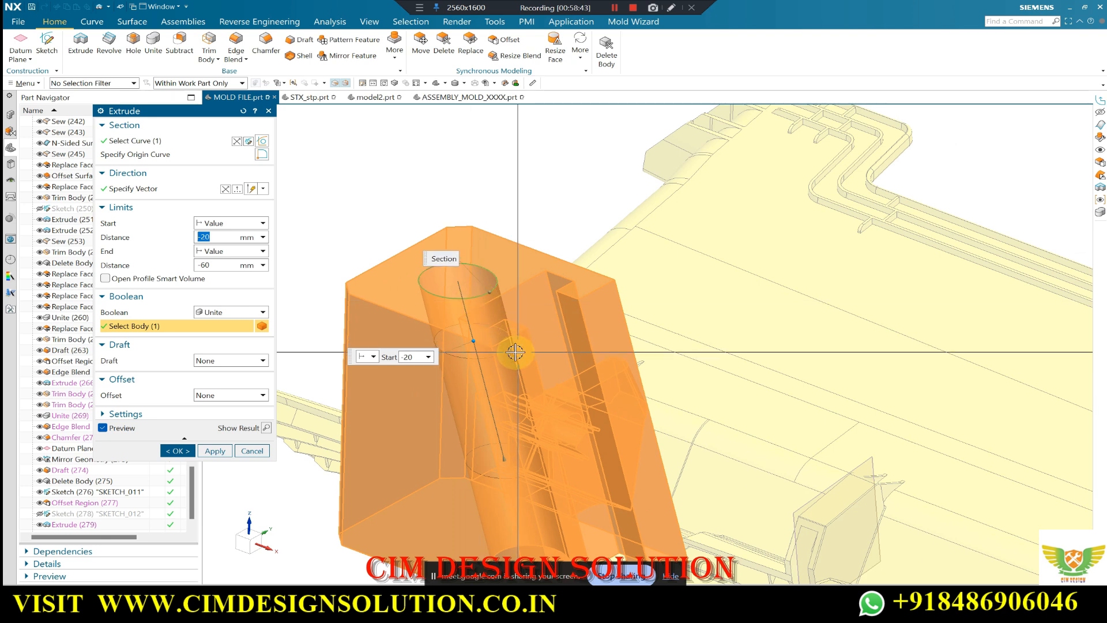
scroll(508, 328, down, 2)
scroll(519, 302, up, 3)
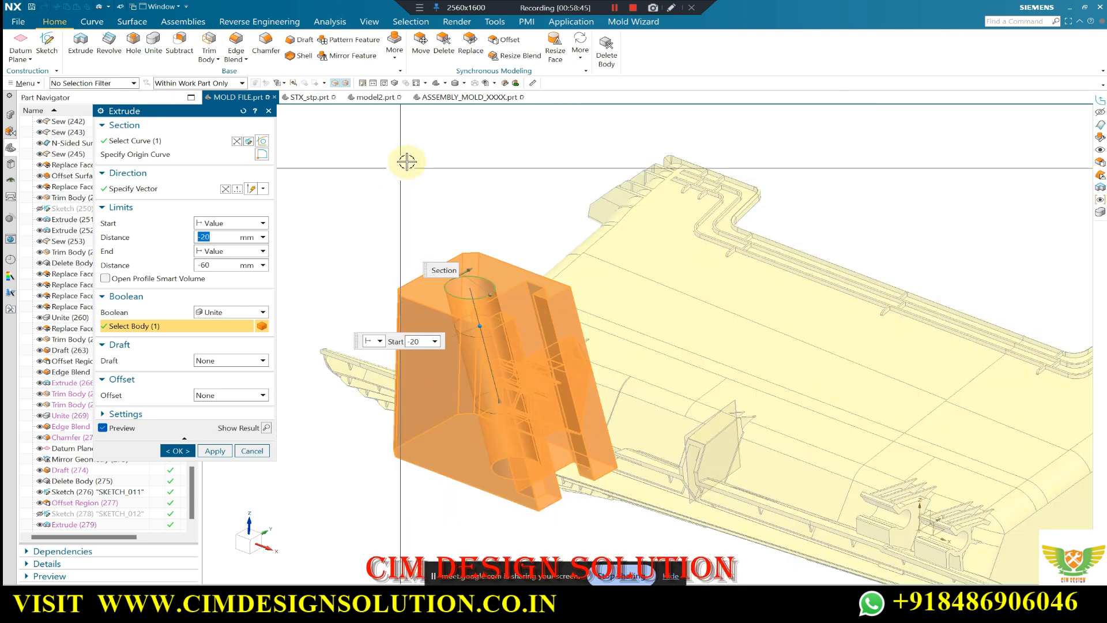
Compare the spring and guide arrangements in ASSEMBLY_MOLD_XXXX.prt, STX_stp.prt and model2.prt, then return to MOLD FILE.prt.
click(460, 100)
scroll(507, 379, down, 1)
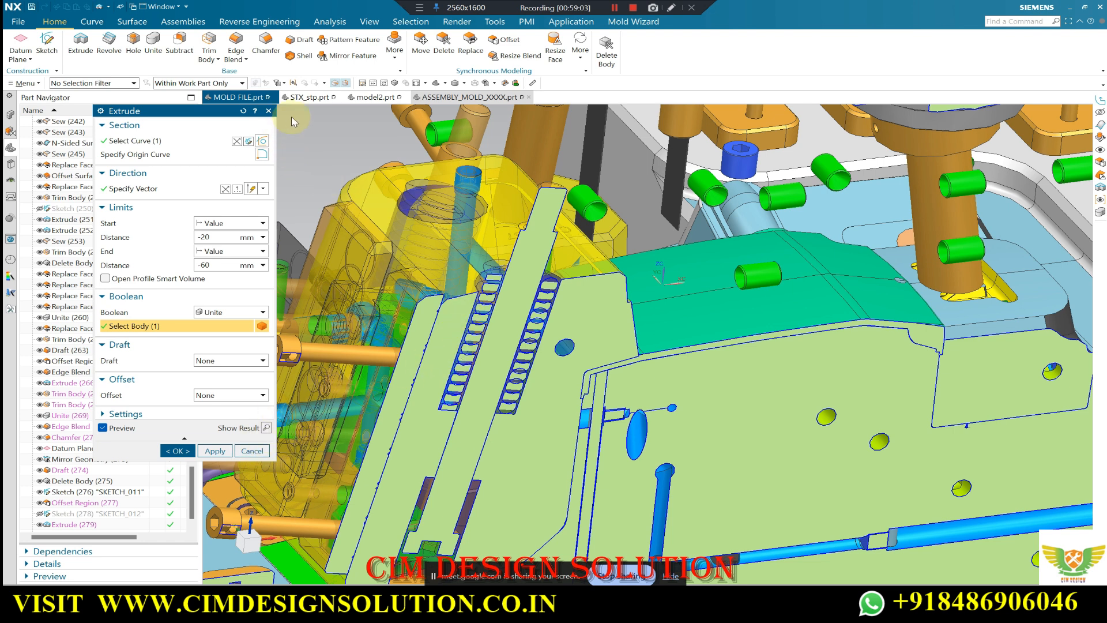
click(321, 98)
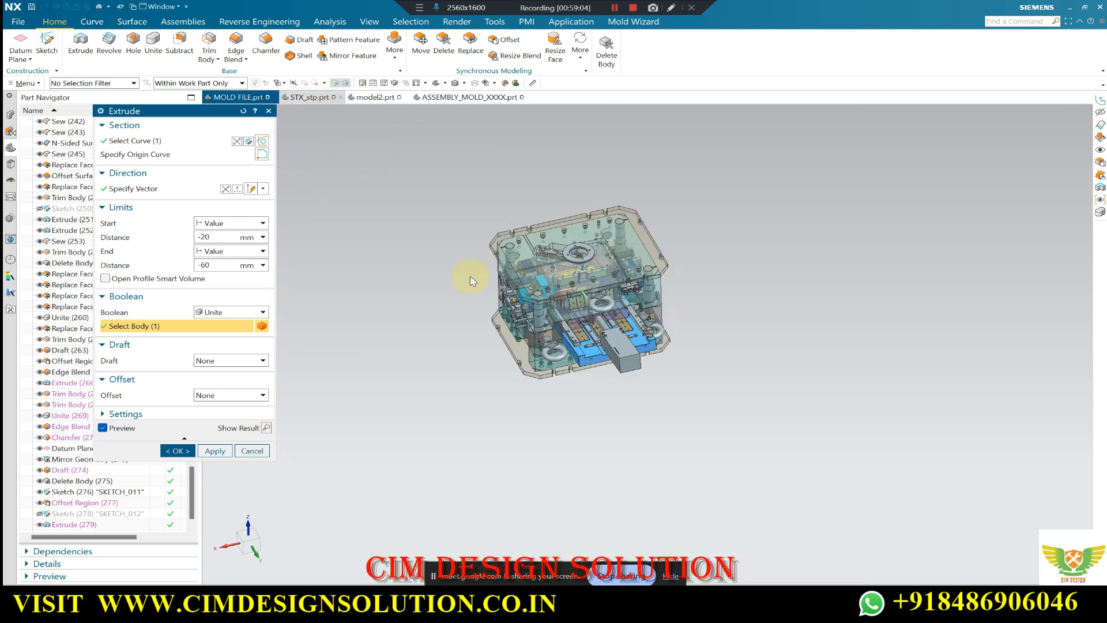
click(374, 98)
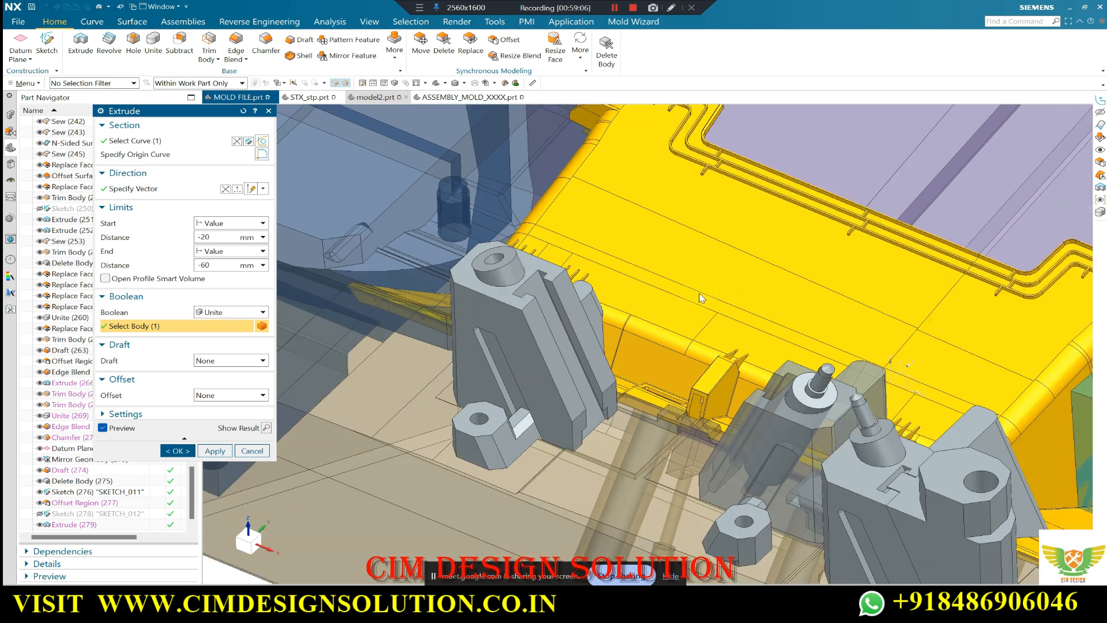
scroll(868, 424, up, 3)
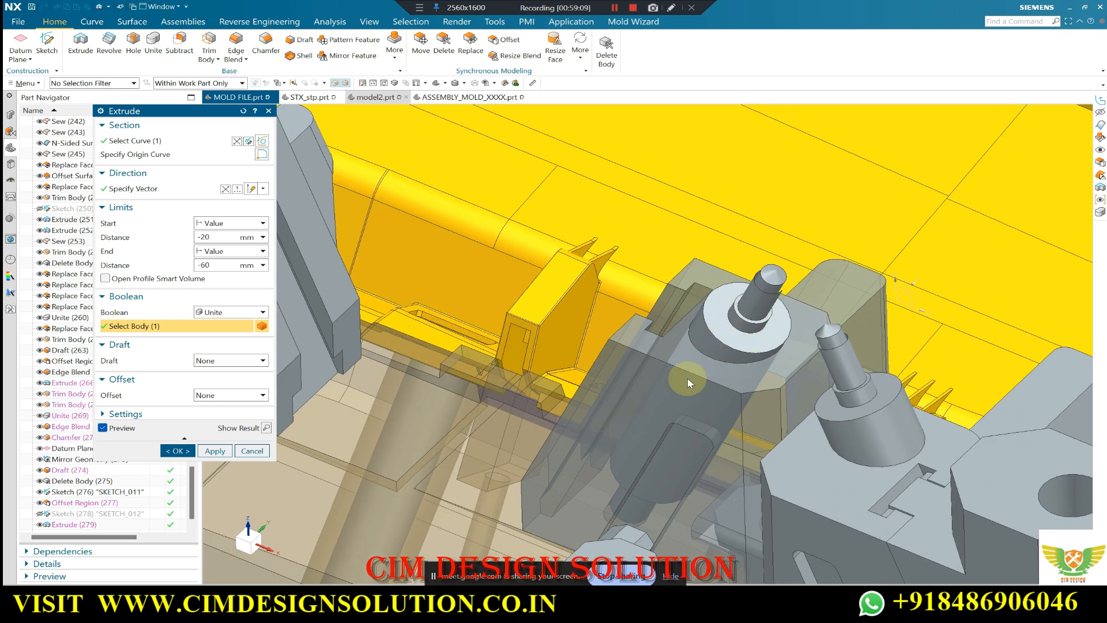
click(309, 97)
click(228, 97)
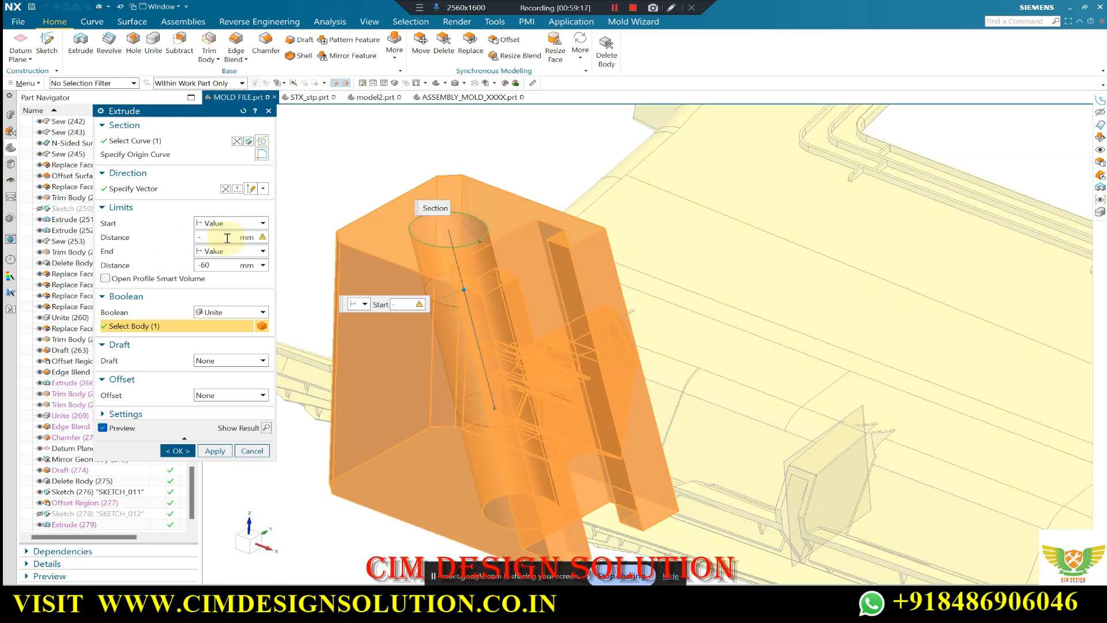
Set the extrusion's start distance to -30 mm and its end distance to -90 mm.
key(Return)
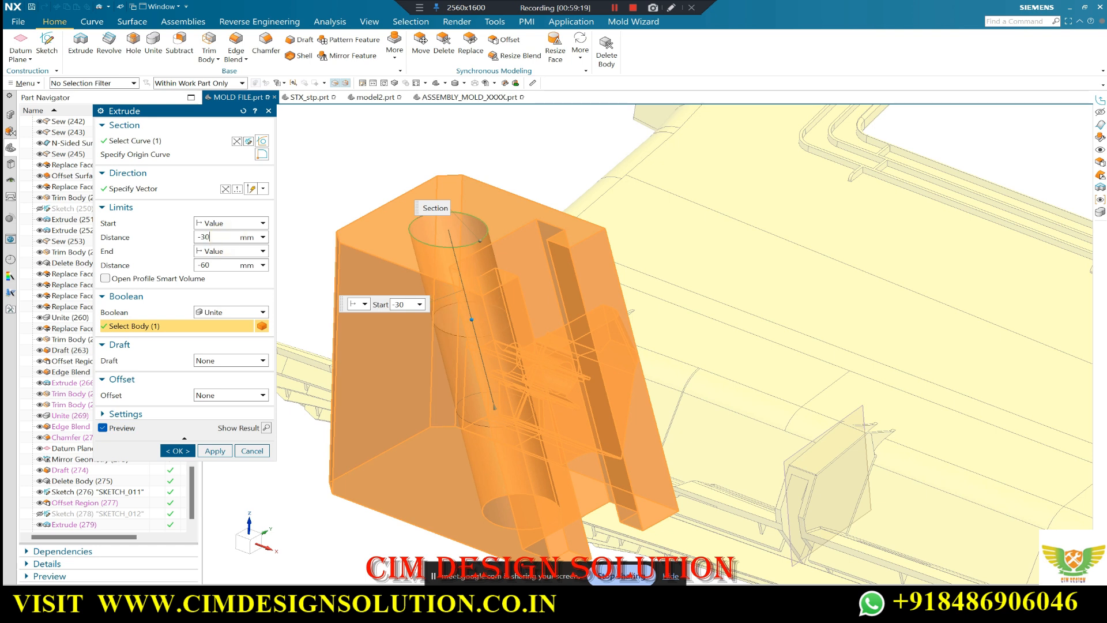
middle_drag(433, 346, 519, 265)
click(220, 265)
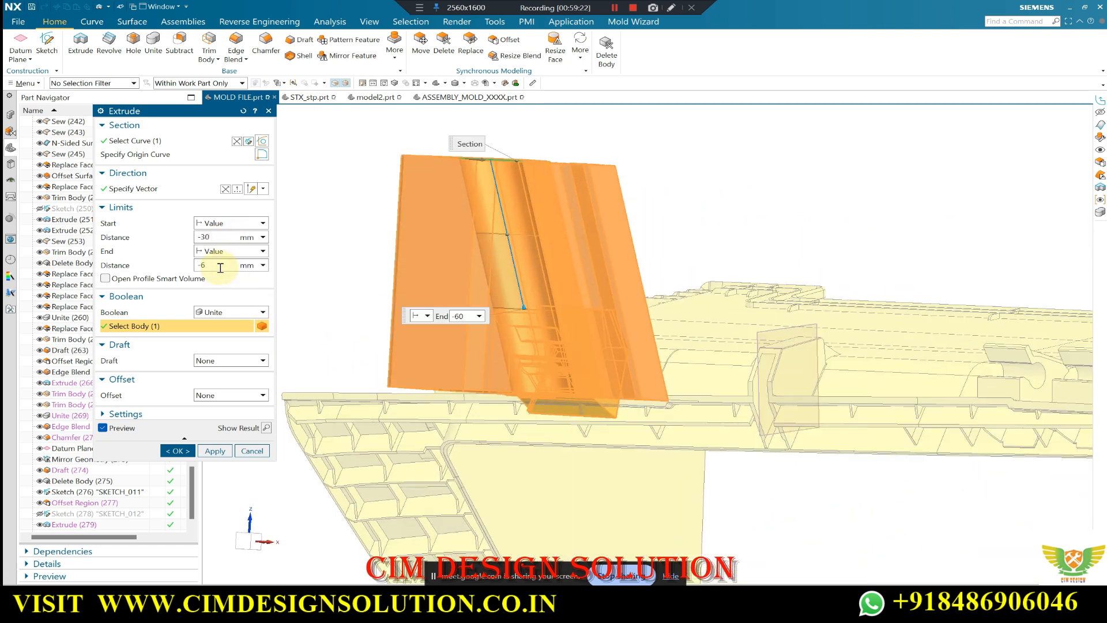
text(-90)
key(Return)
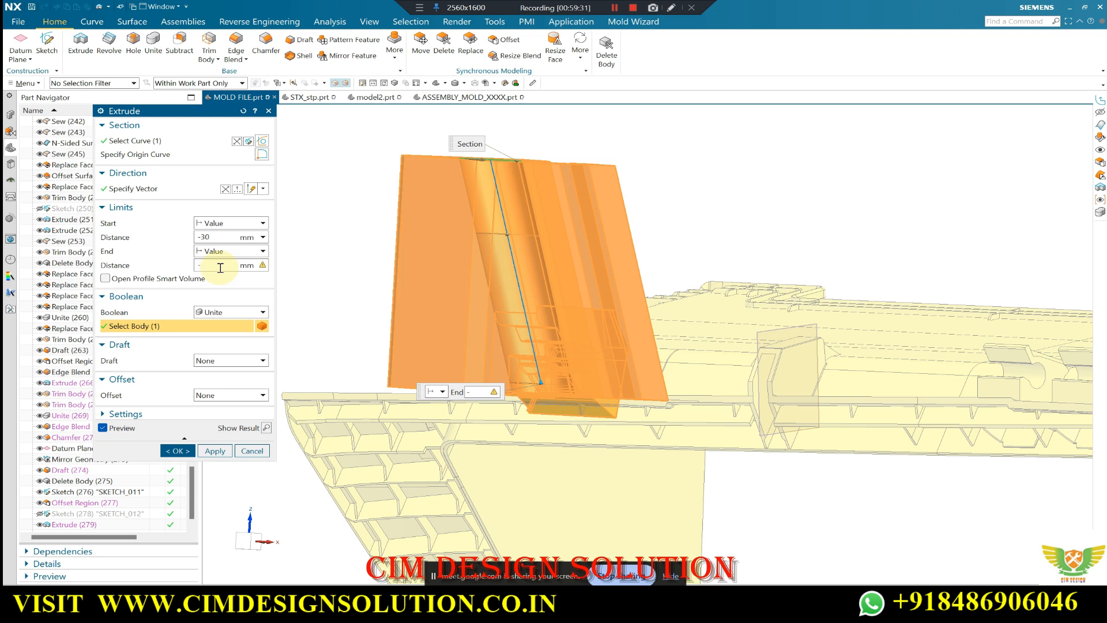
Set the extrusion's end to -80 mm, try a start of -40 mm, settle on -60 mm and apply the extrusion.
text(80)
key(Return)
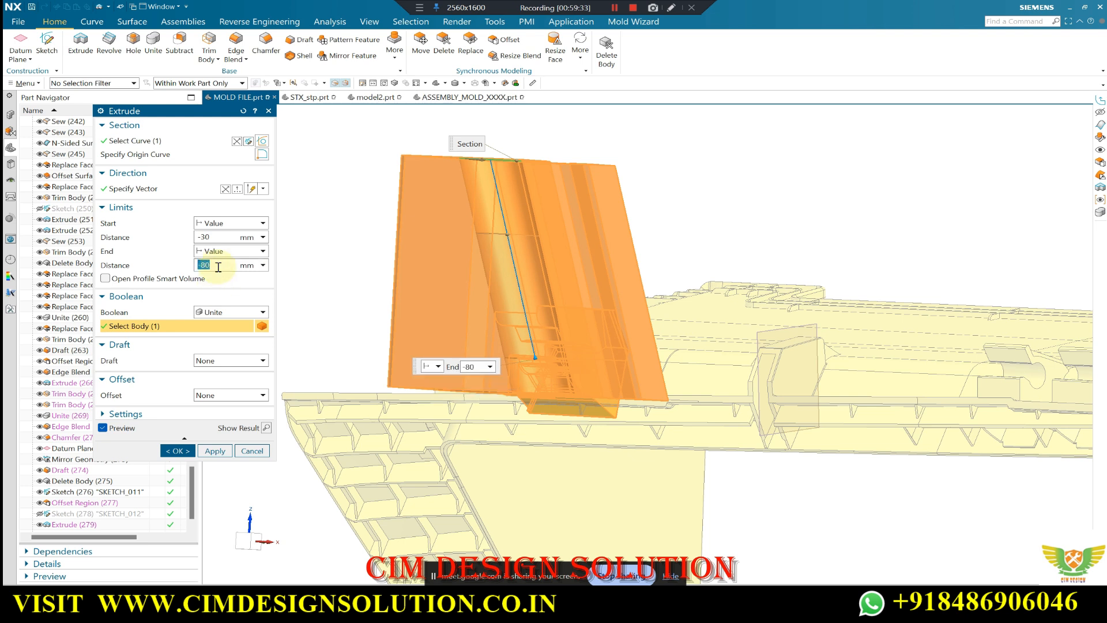
click(217, 239)
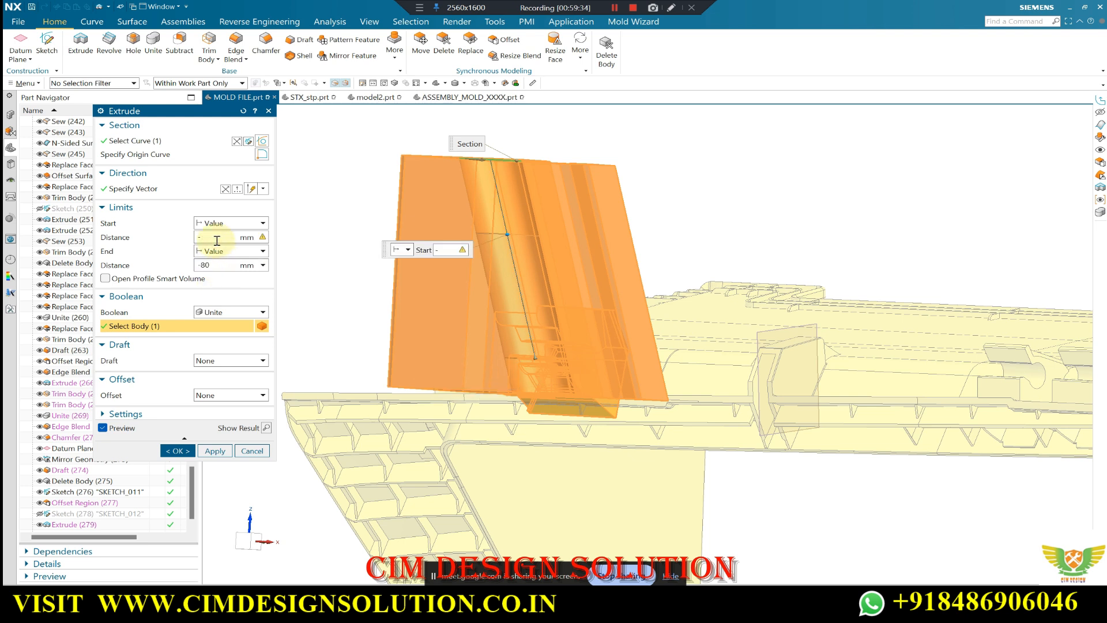
text(40)
key(Return)
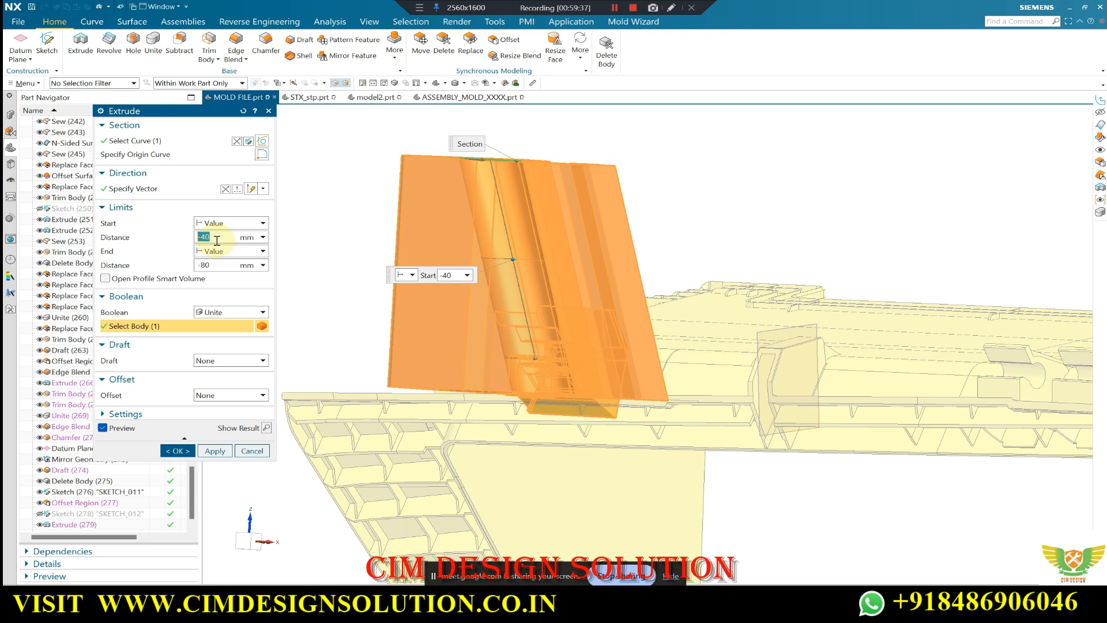
click(217, 239)
text(60)
key(Return)
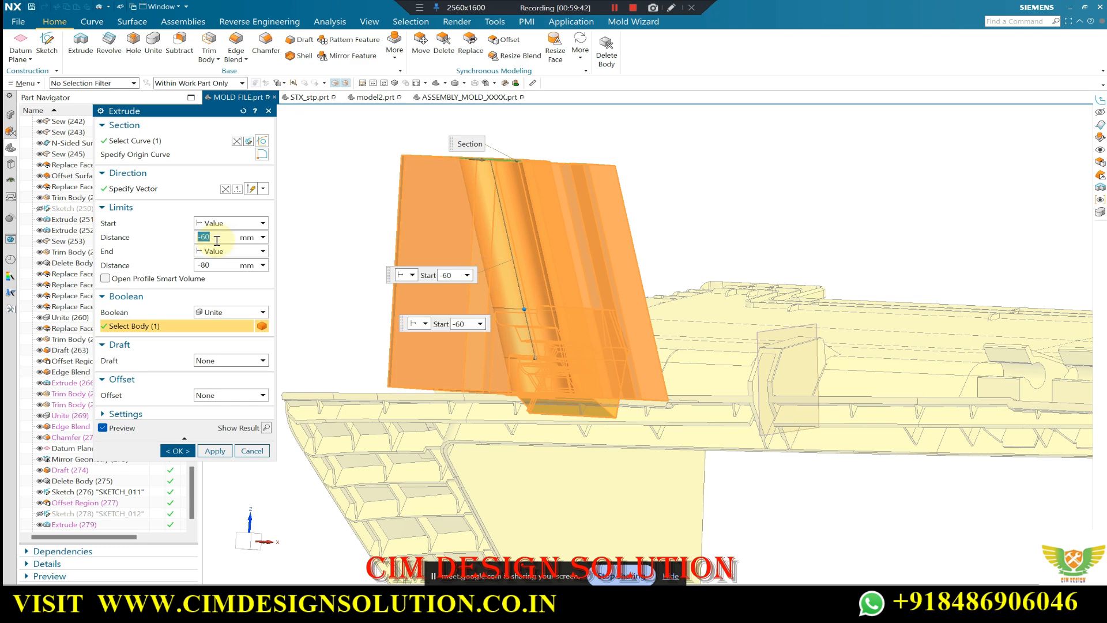
click(215, 451)
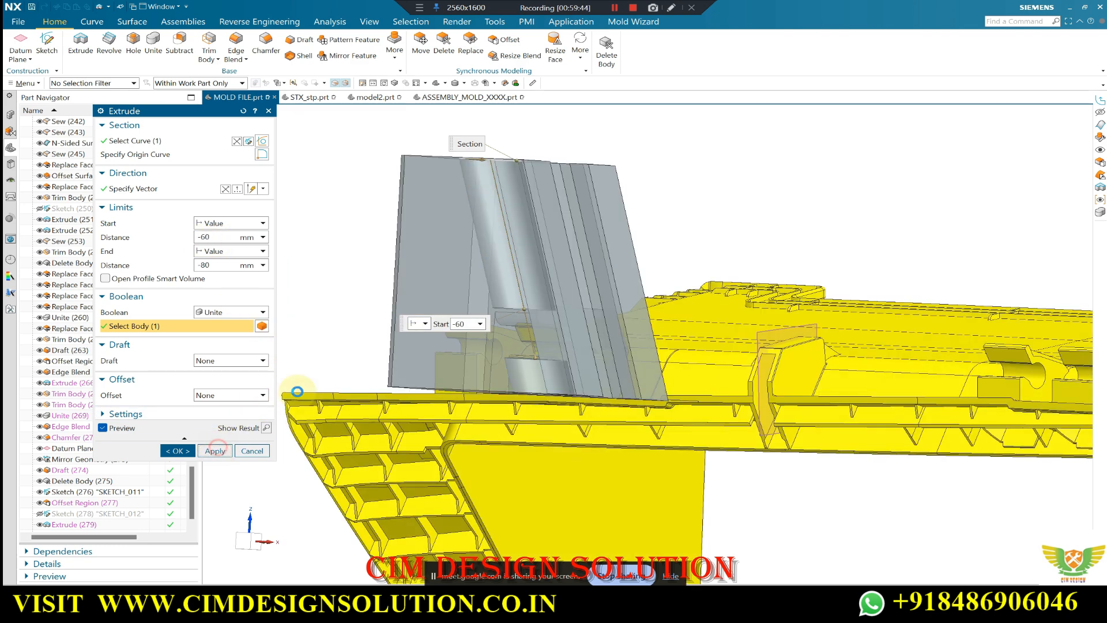
Extrude the spring hole's top circle from -60 to -80 mm along the slanted guide edge, united with the lifter block.
middle_drag(472, 294, 512, 278)
scroll(513, 278, up, 2)
click(440, 247)
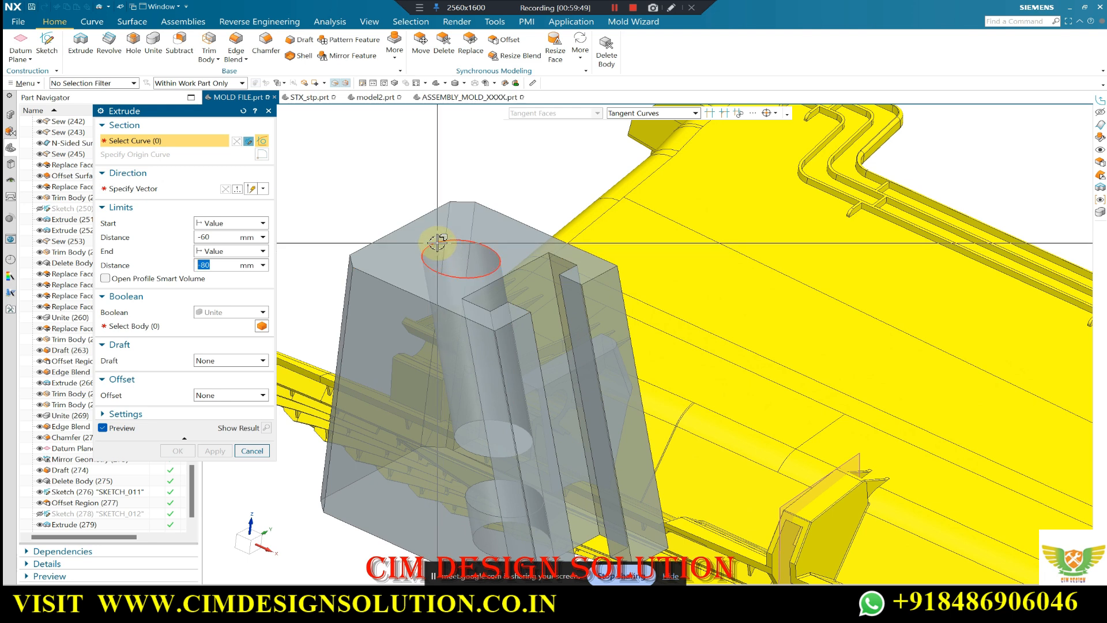
click(133, 326)
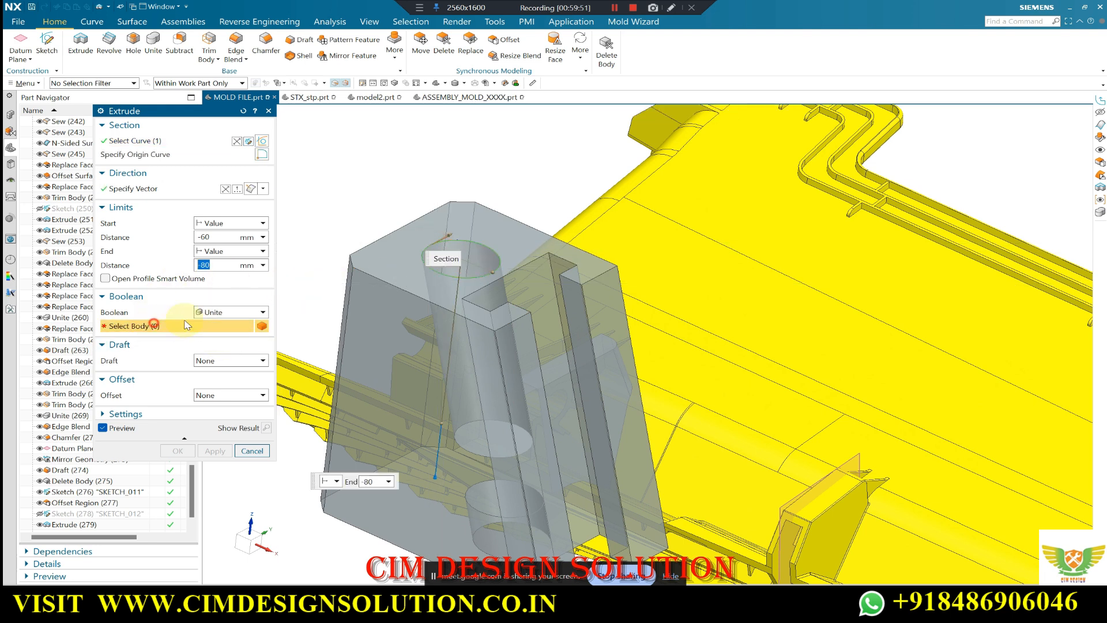
click(533, 262)
scroll(358, 173, down, 1)
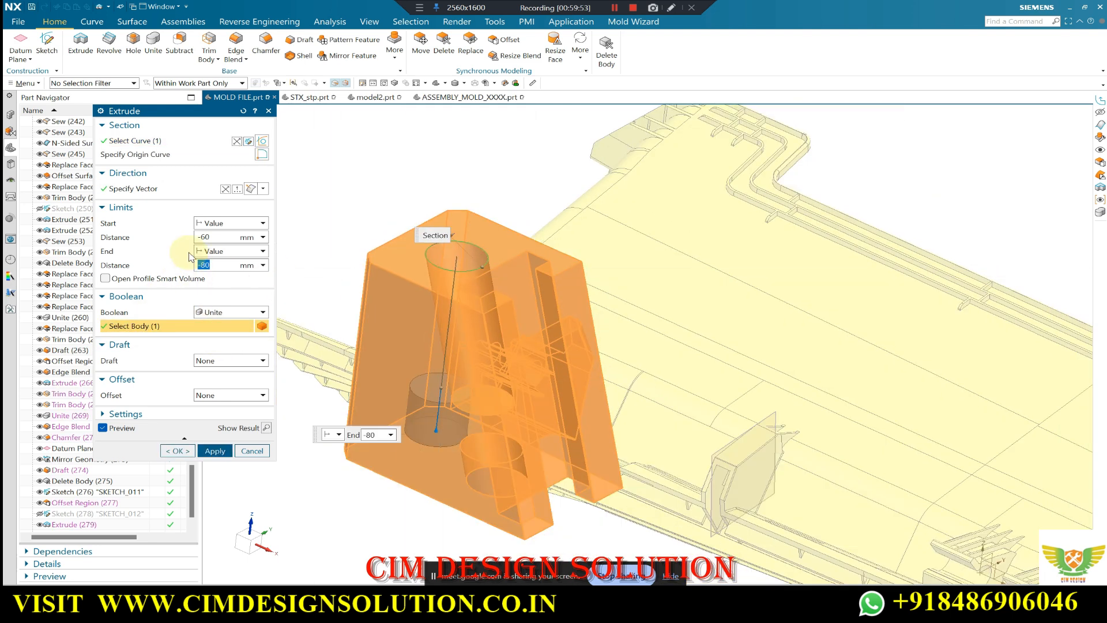
click(251, 189)
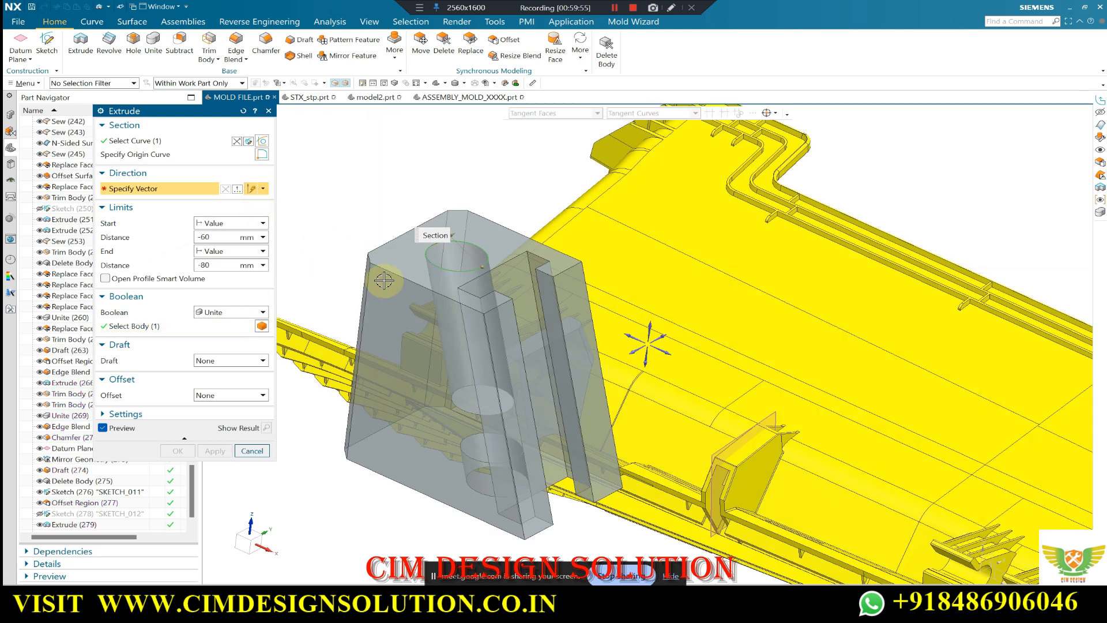
click(515, 310)
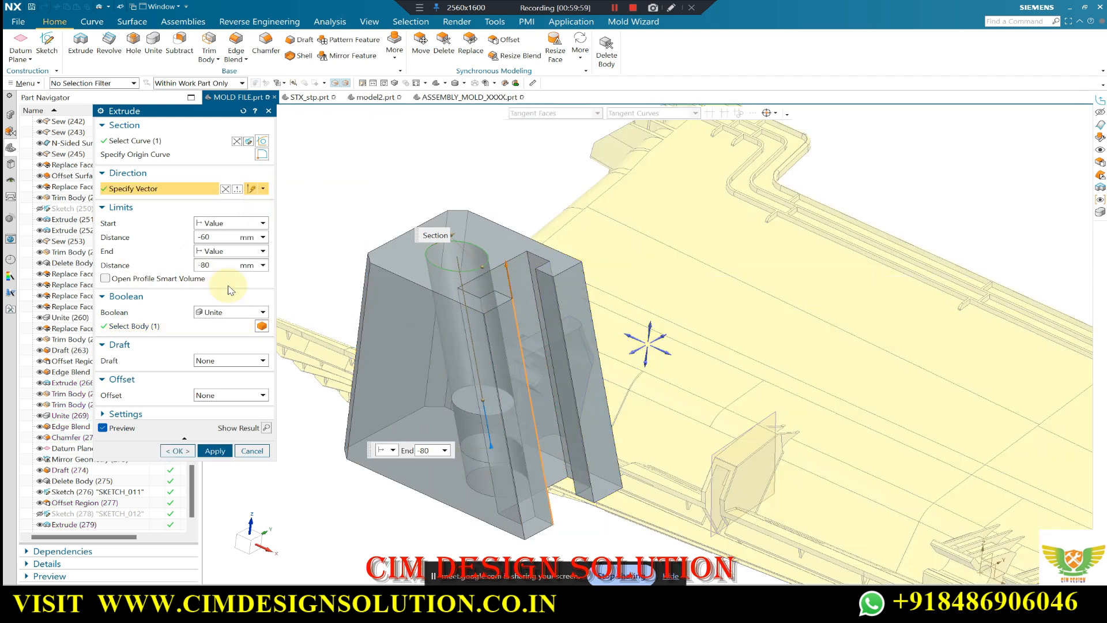
Apply a single-sided offset to the extrusion, trying 22-13, 22-13/2 and 4.5 before settling on -4.5 mm, and finish it.
click(222, 395)
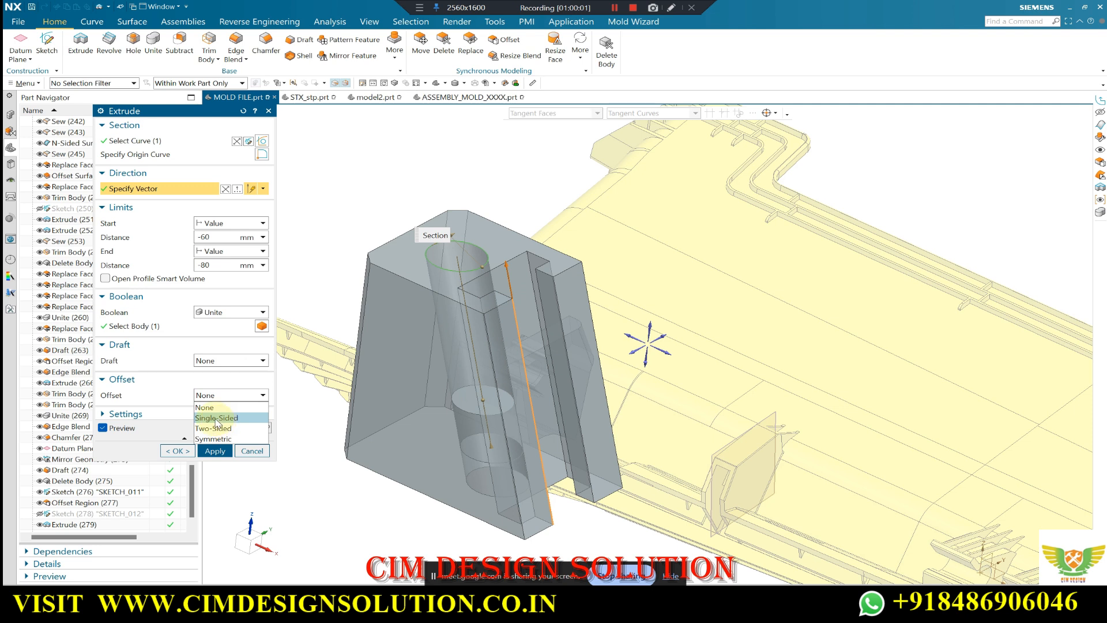
click(216, 419)
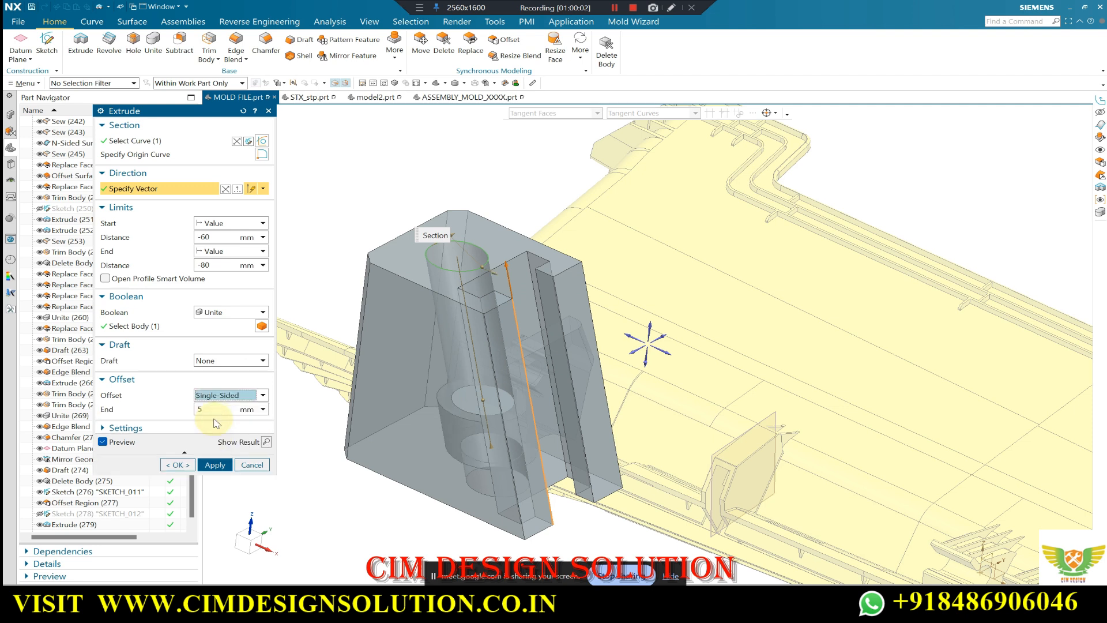
click(215, 410)
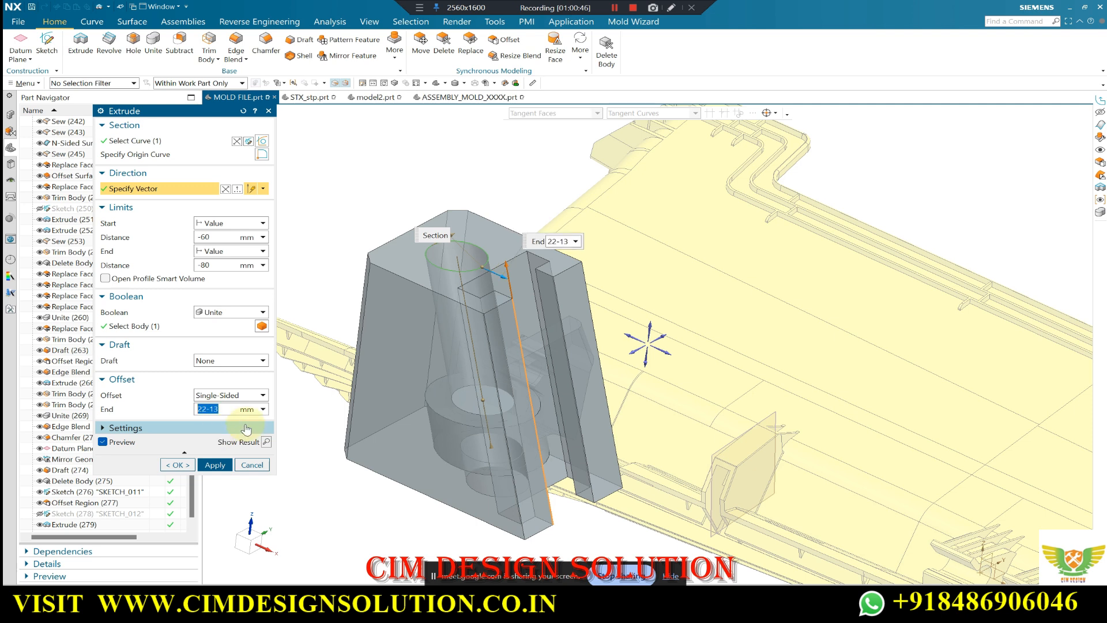
click(228, 410)
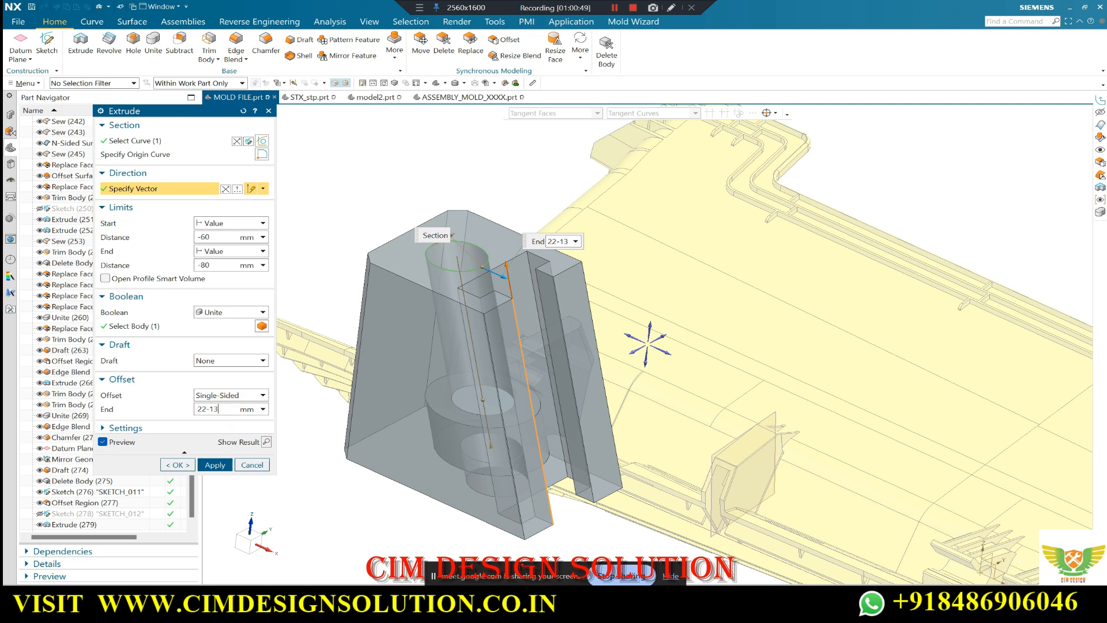
key(Return)
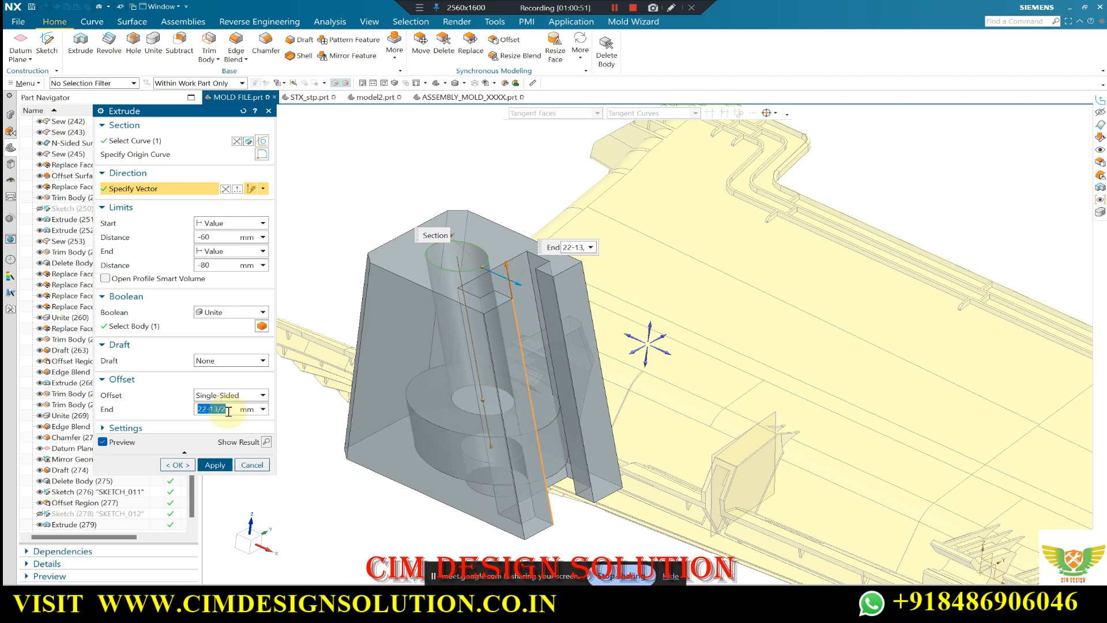
click(227, 410)
text(.5)
key(Return)
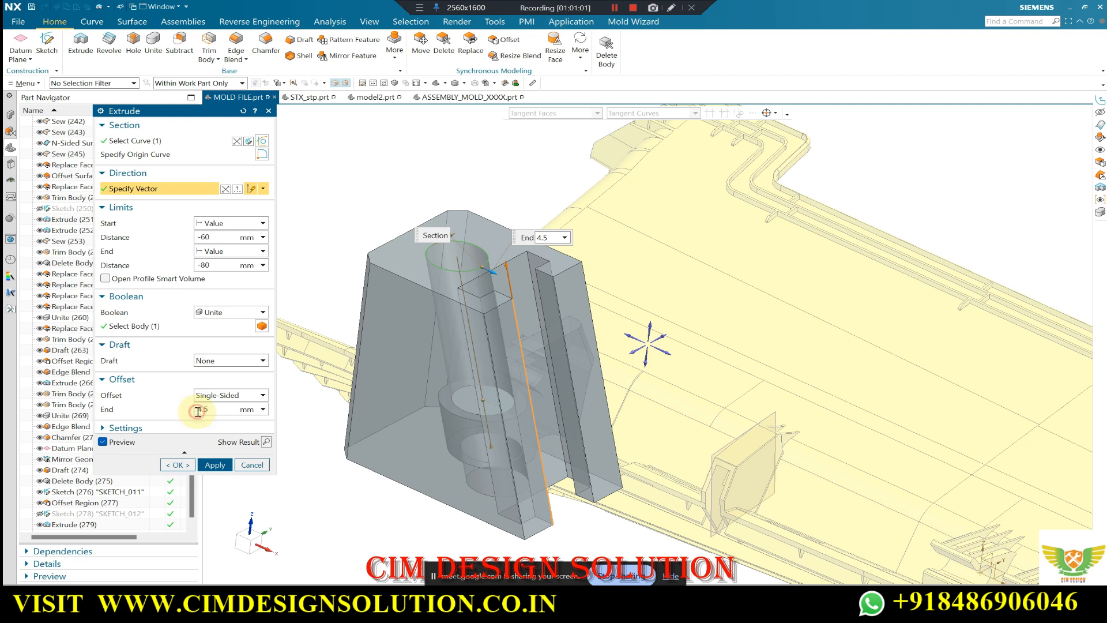
text(-)
key(Return)
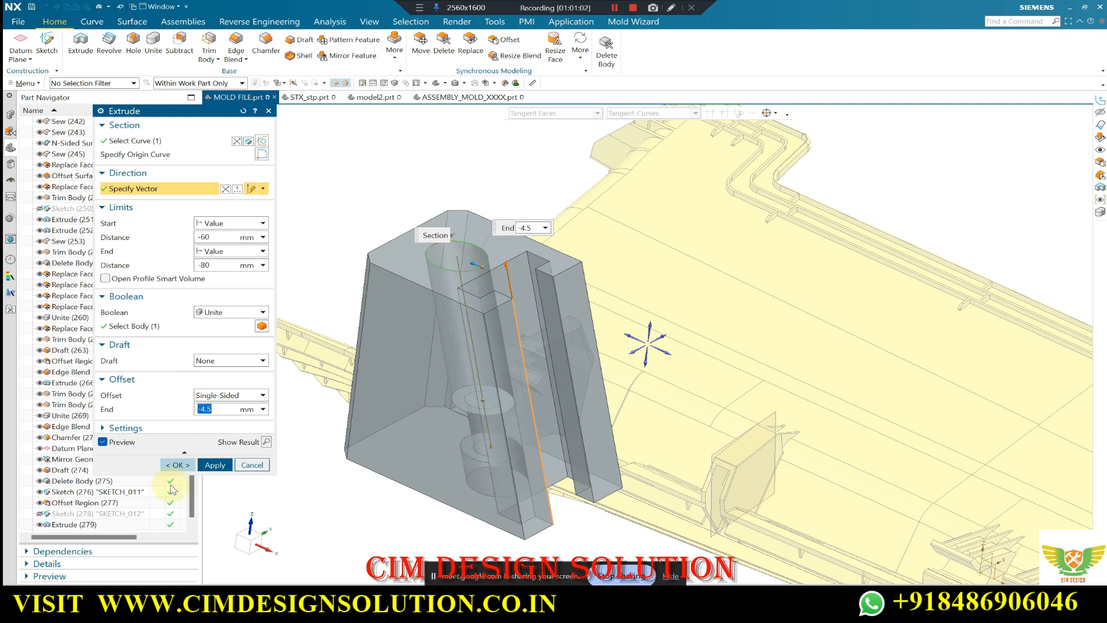
click(178, 465)
Edit the latest extrusion in the spring hole so its Boolean is None, making it a separate body.
middle_drag(383, 279, 486, 372)
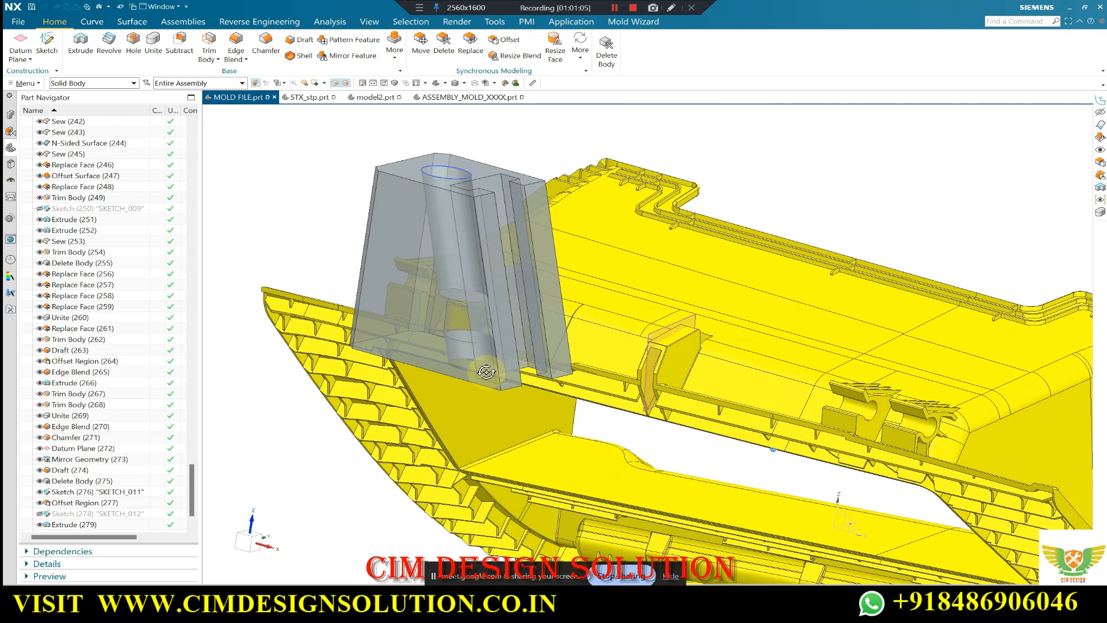
scroll(103, 516, down, 2)
click(87, 525)
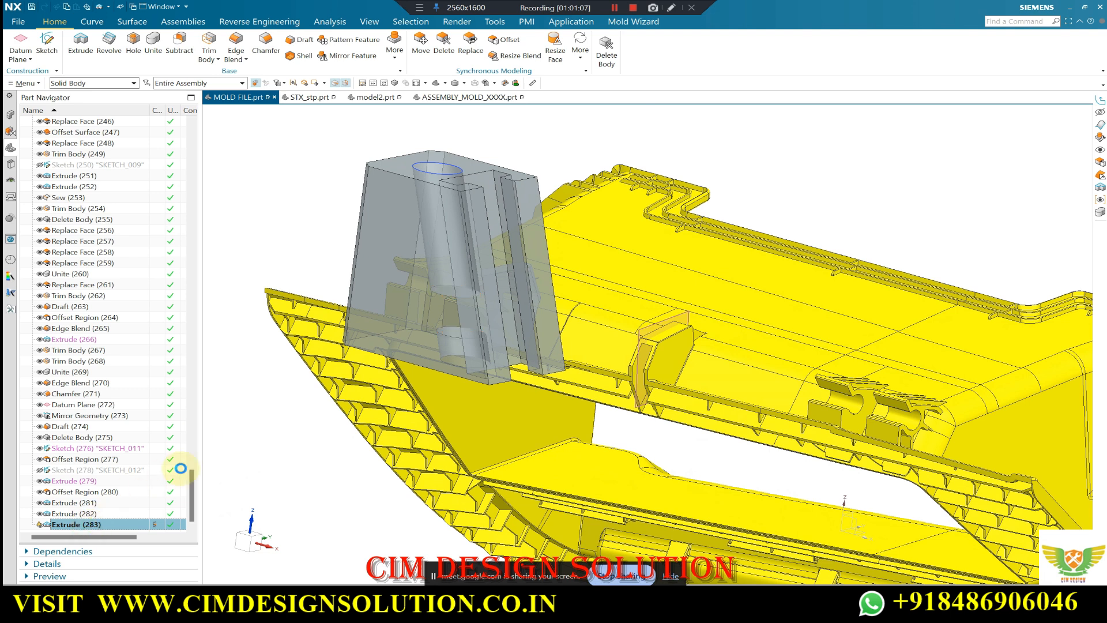
scroll(469, 297, up, 4)
click(231, 312)
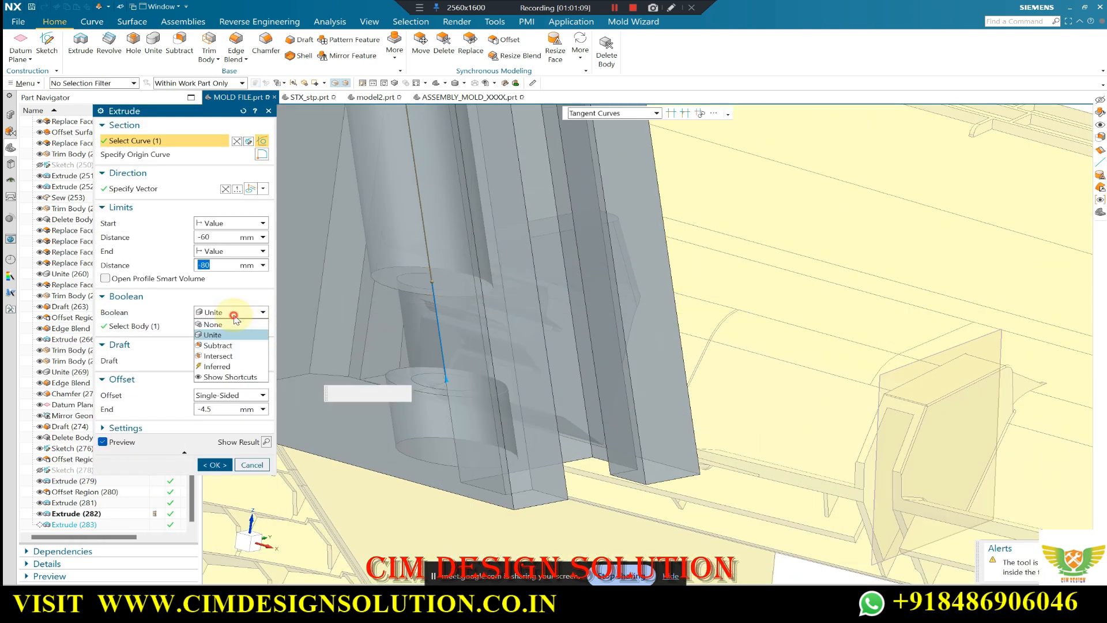
click(216, 325)
middle_click(296, 288)
scroll(413, 293, down, 2)
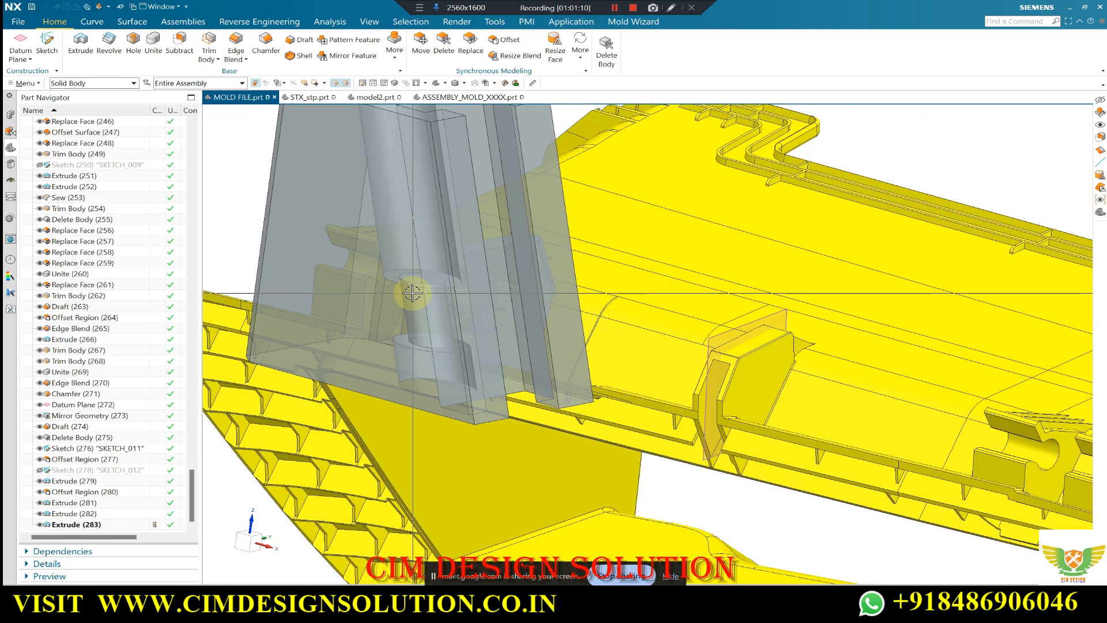
Subtract the small inner cylinder from the lifter block without keeping the tool body.
click(179, 43)
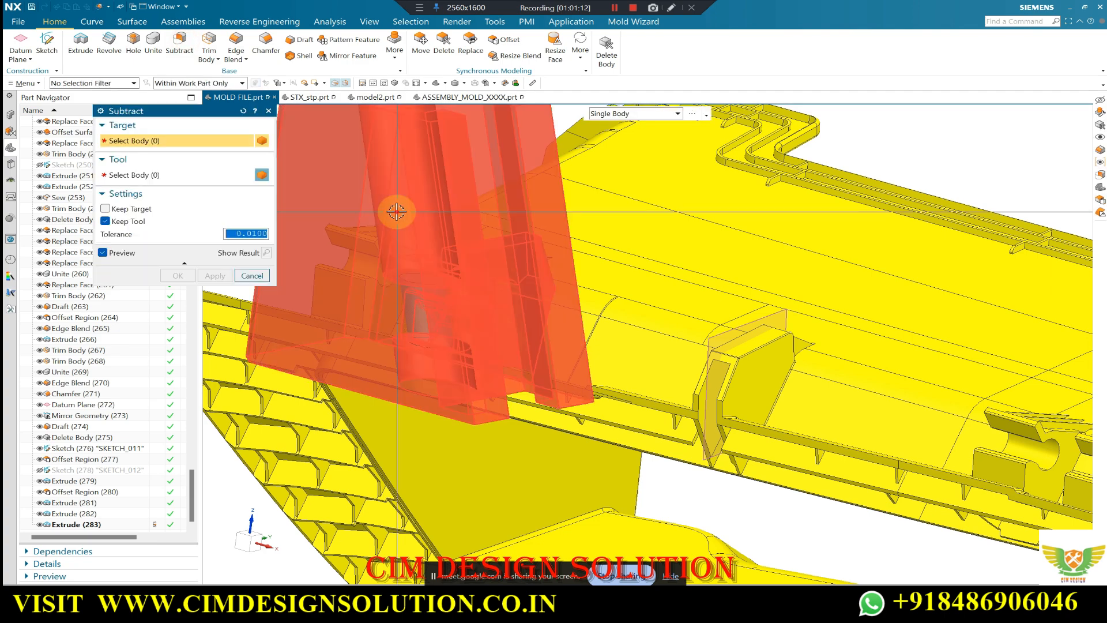
click(397, 212)
click(423, 314)
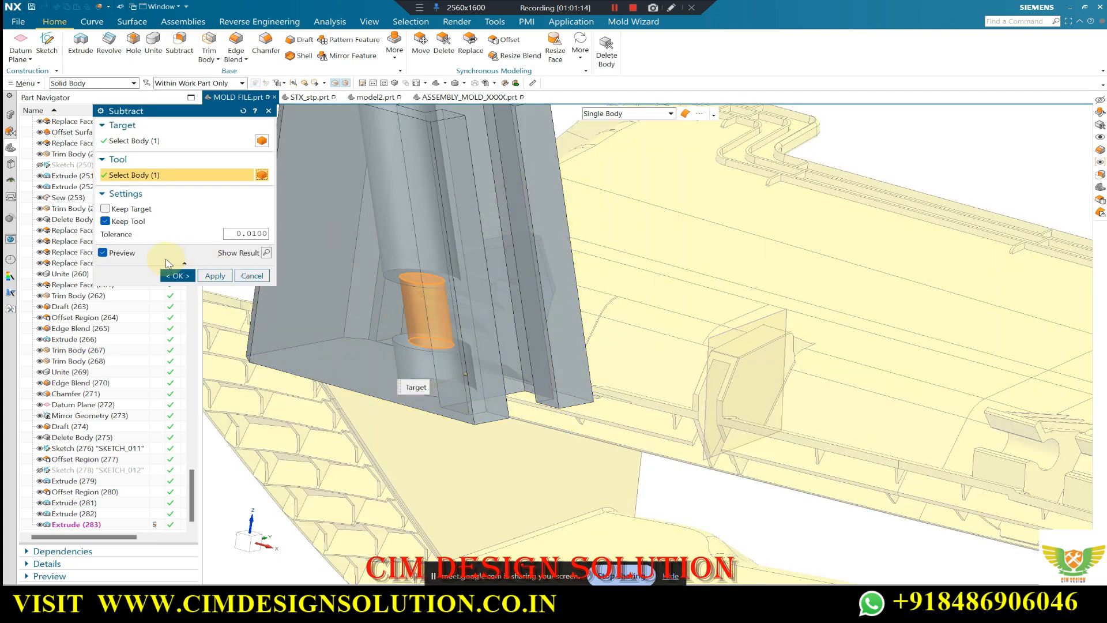
click(142, 225)
middle_click(157, 250)
scroll(409, 271, down, 2)
middle_drag(420, 332, 473, 311)
scroll(436, 299, up, 3)
scroll(473, 311, down, 1)
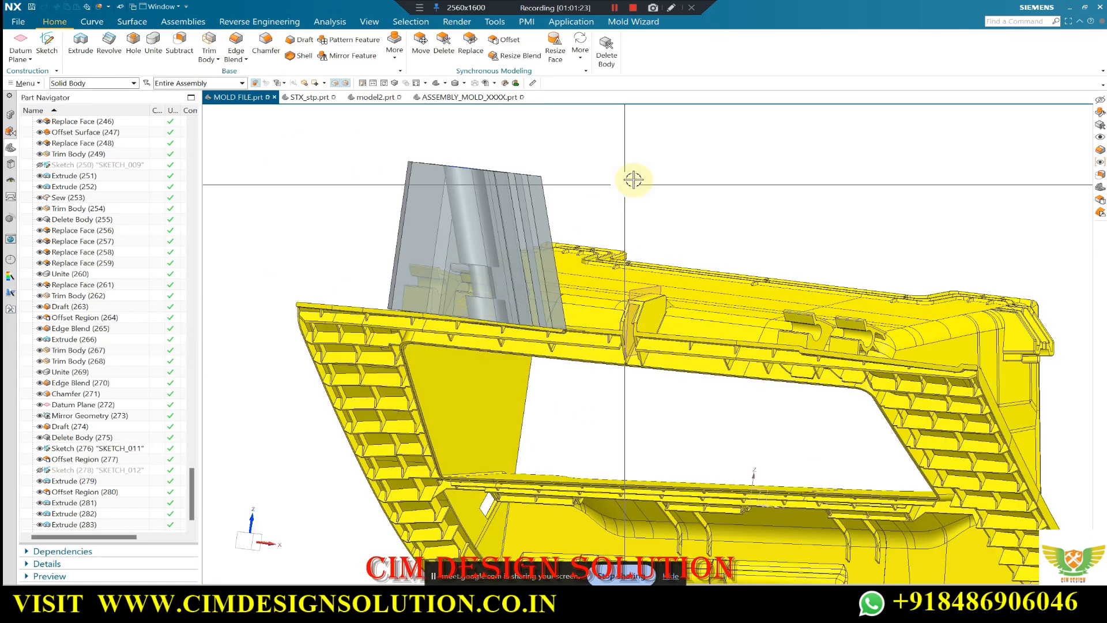
Hide the yellow plastic part so only the lifter block and the datum plane remain displayed.
middle_drag(525, 228, 557, 267)
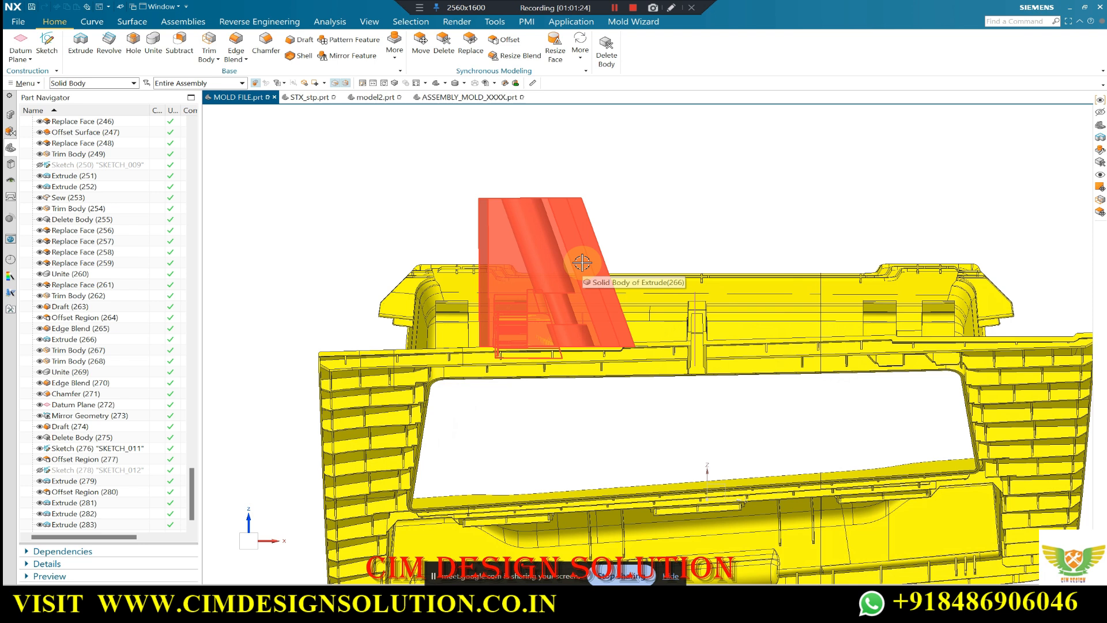
scroll(559, 274, up, 5)
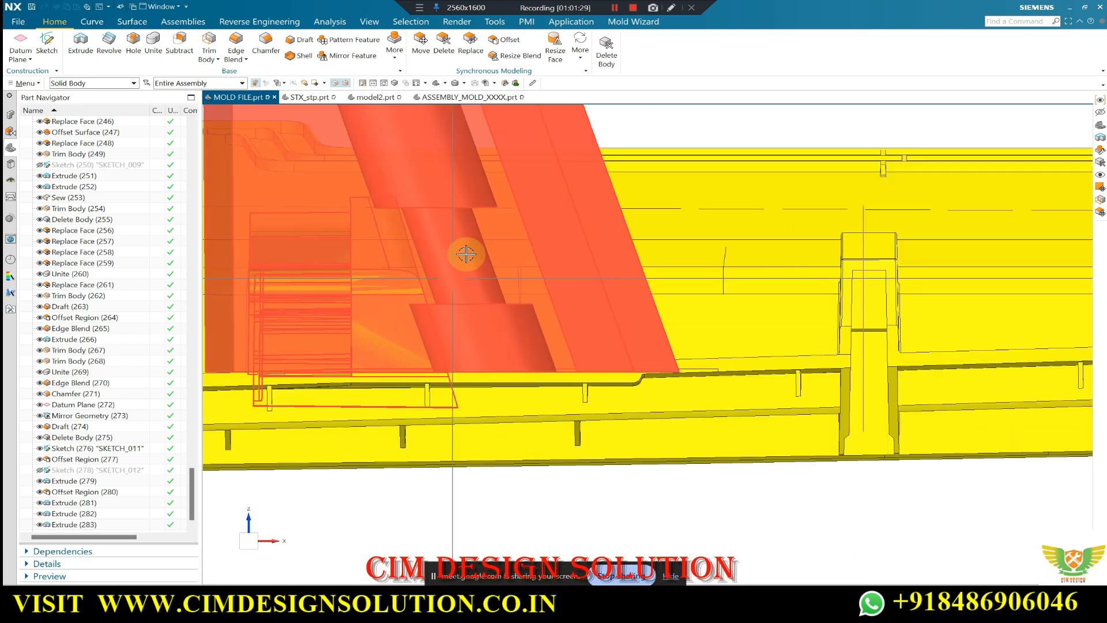
scroll(466, 254, down, 3)
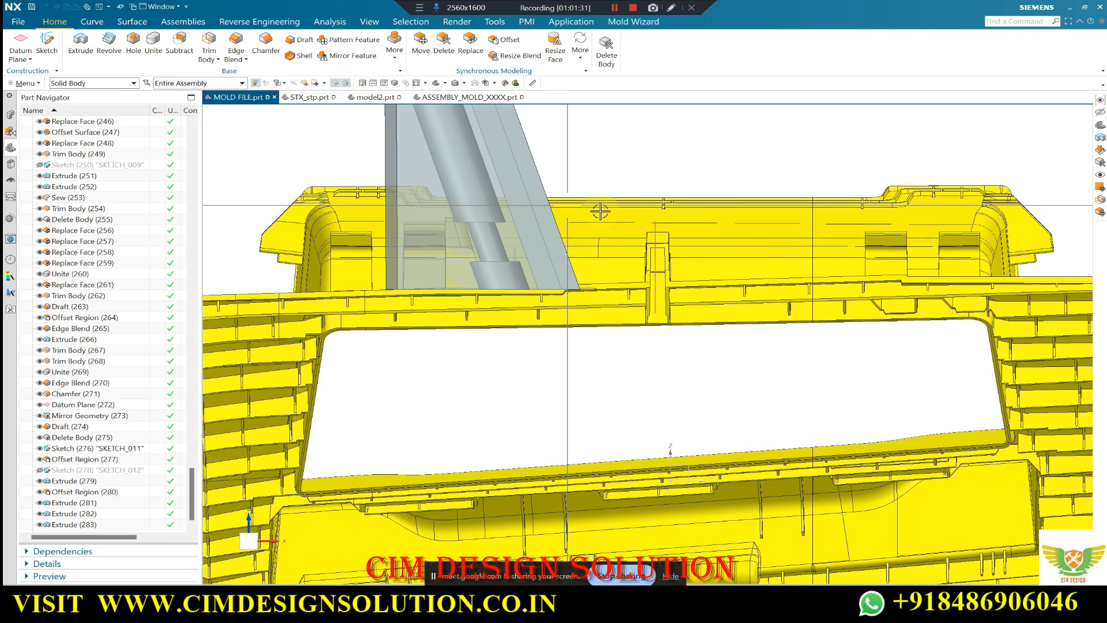
click(653, 339)
key(ctrl+b)
scroll(519, 217, up, 2)
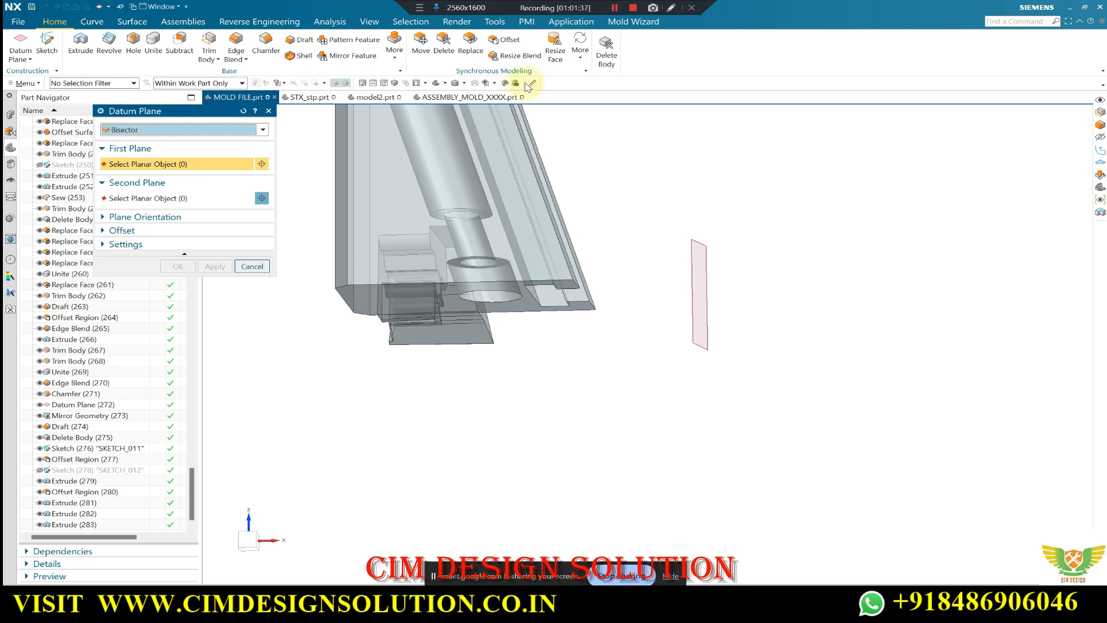
Switch to Google Meet, check the participant list and in-call messages, and return to NX.
click(548, 528)
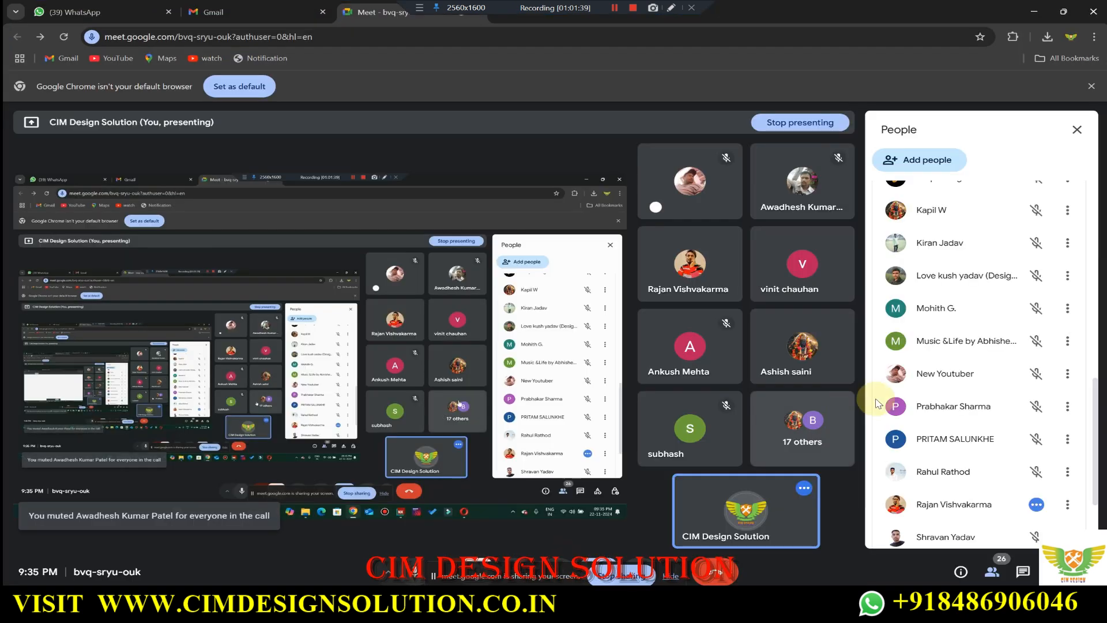
scroll(990, 430, up, 10)
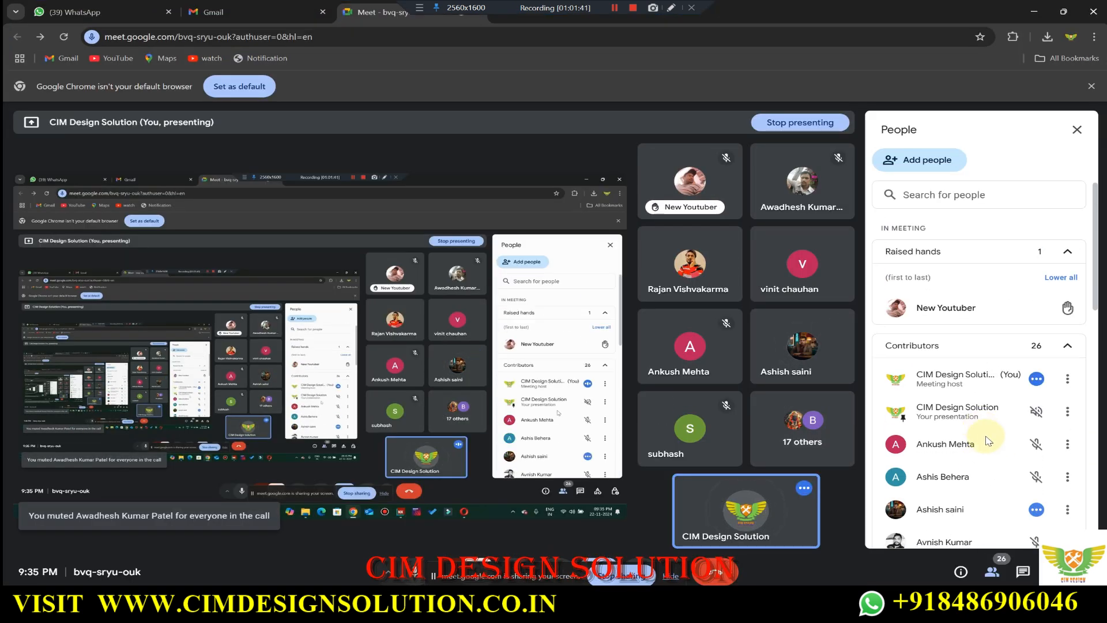
click(1022, 573)
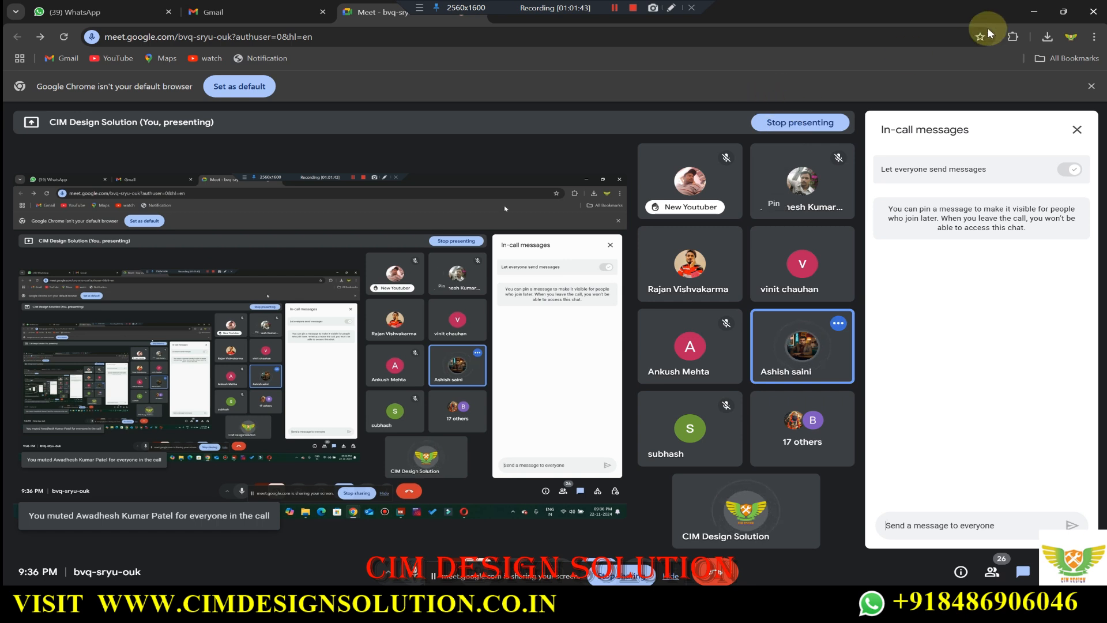
click(1034, 12)
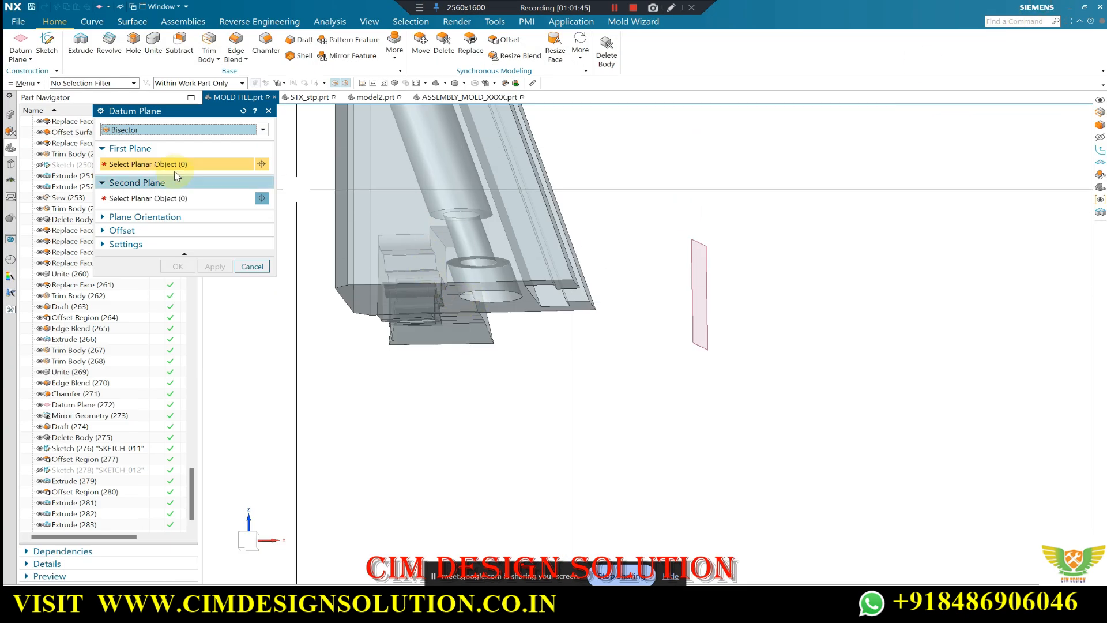
Create a Point and Direction datum plane at the upper step of the spring hole, normal to the slanted guide edge.
click(173, 131)
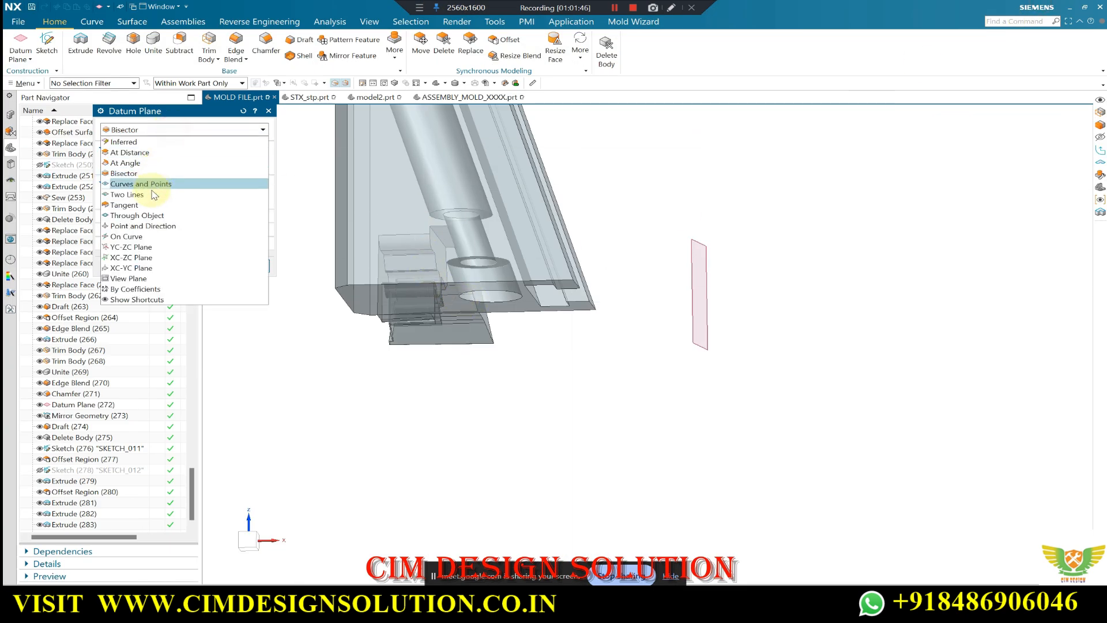
click(144, 227)
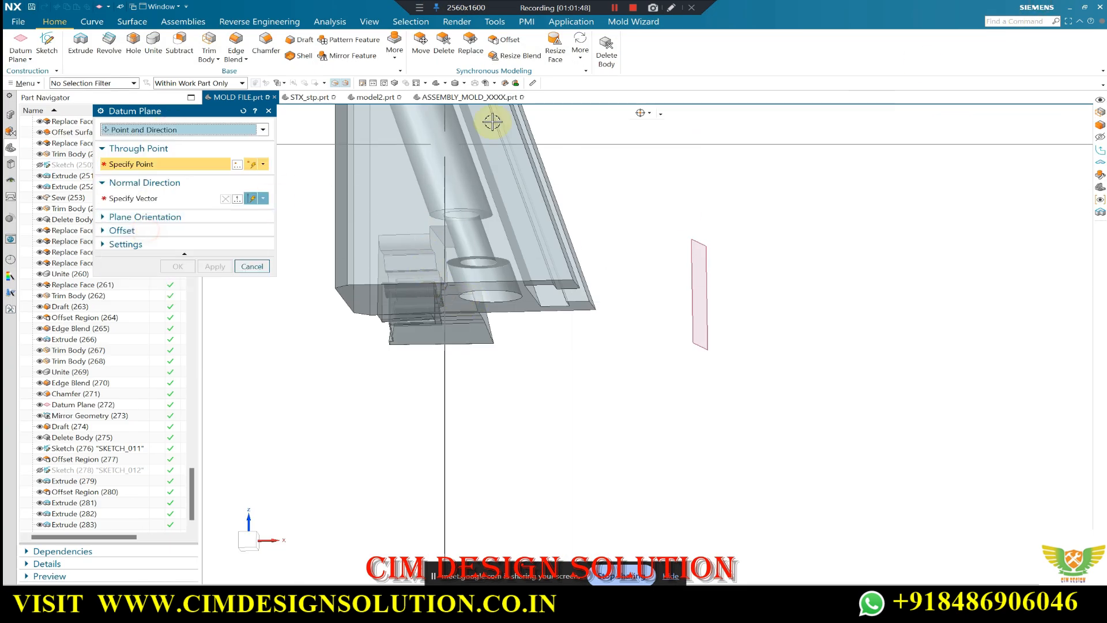
click(647, 114)
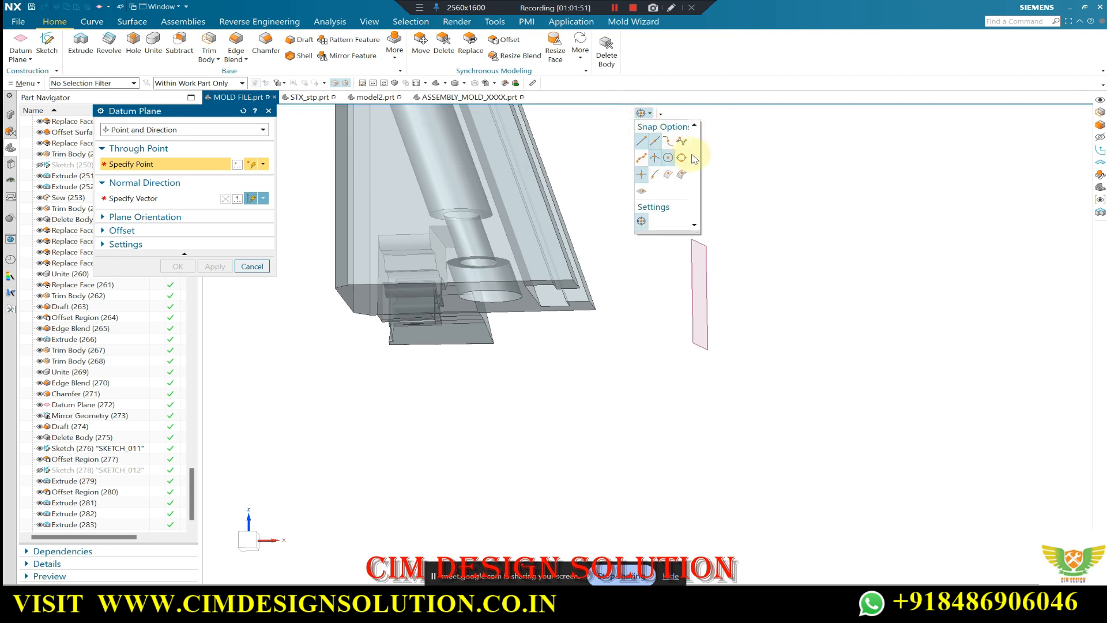
click(490, 213)
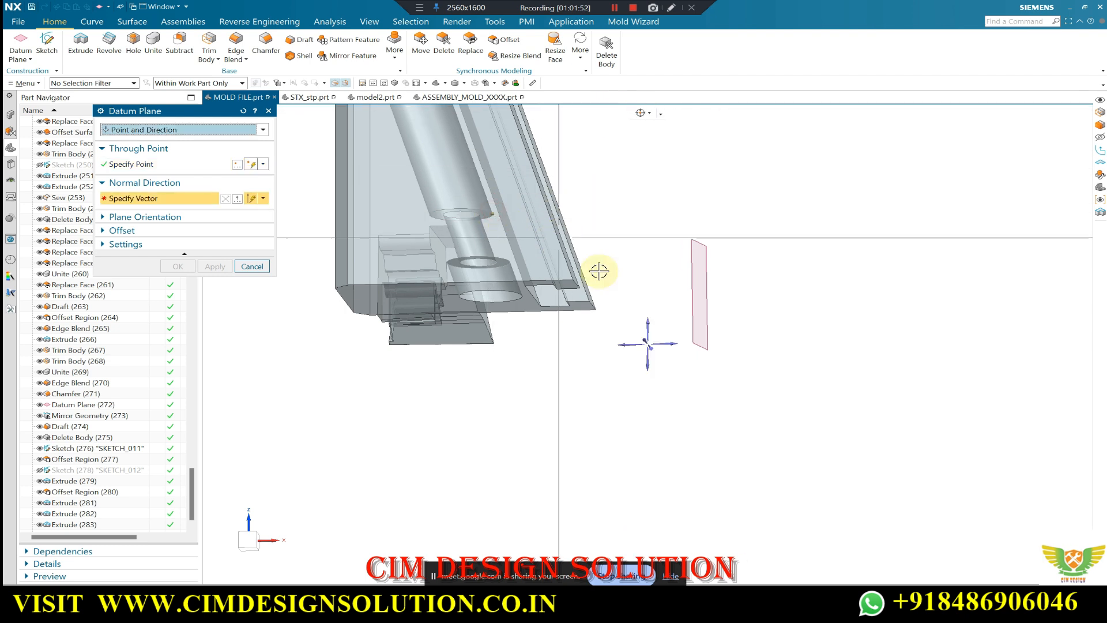
click(562, 215)
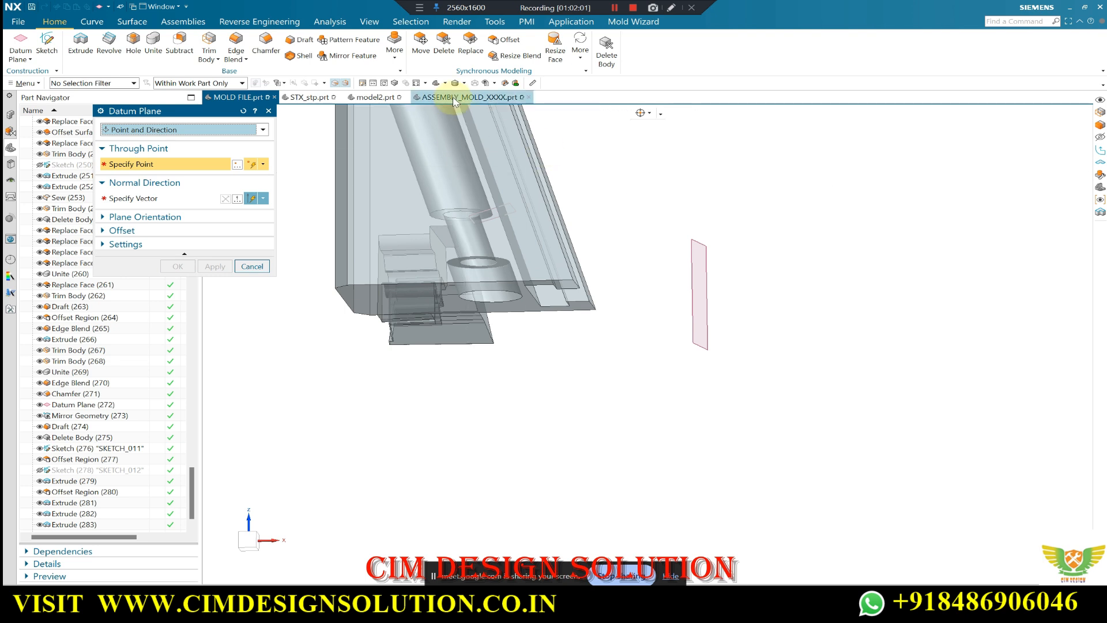
key(Escape)
Replace the upper step face of the spring hole with the new datum plane at 0 mm offset.
scroll(440, 207, up, 4)
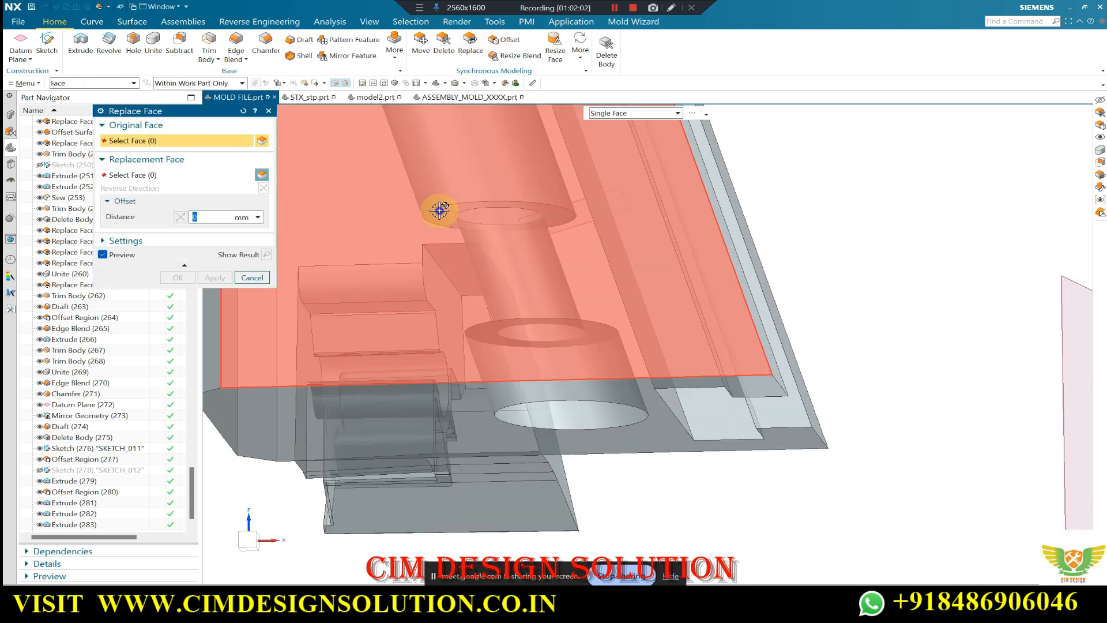
right_click(440, 209)
click(465, 218)
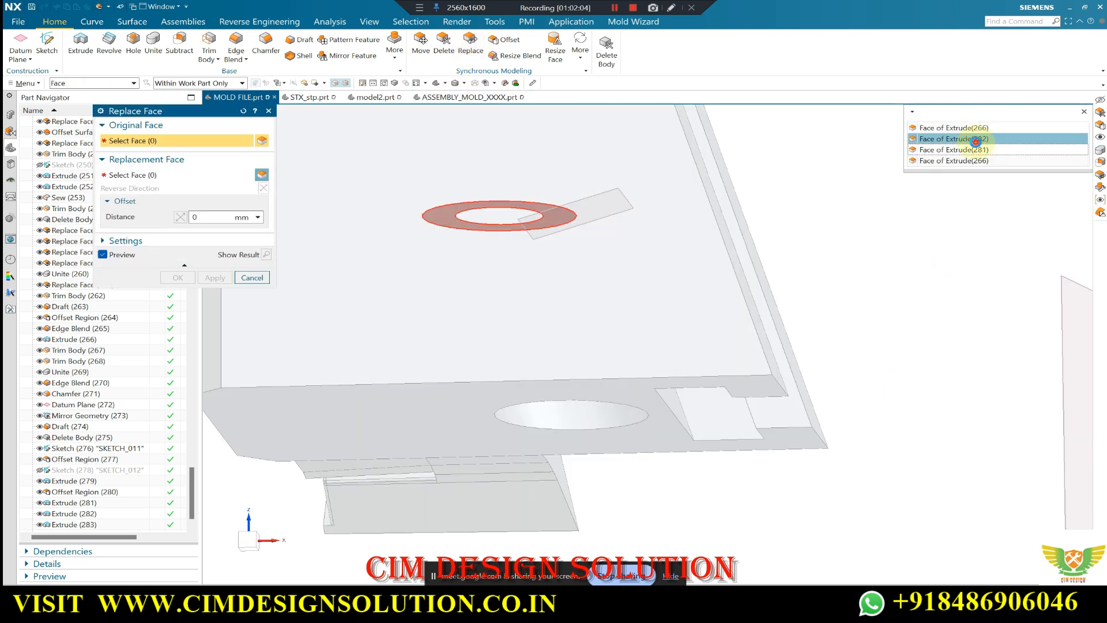
click(974, 138)
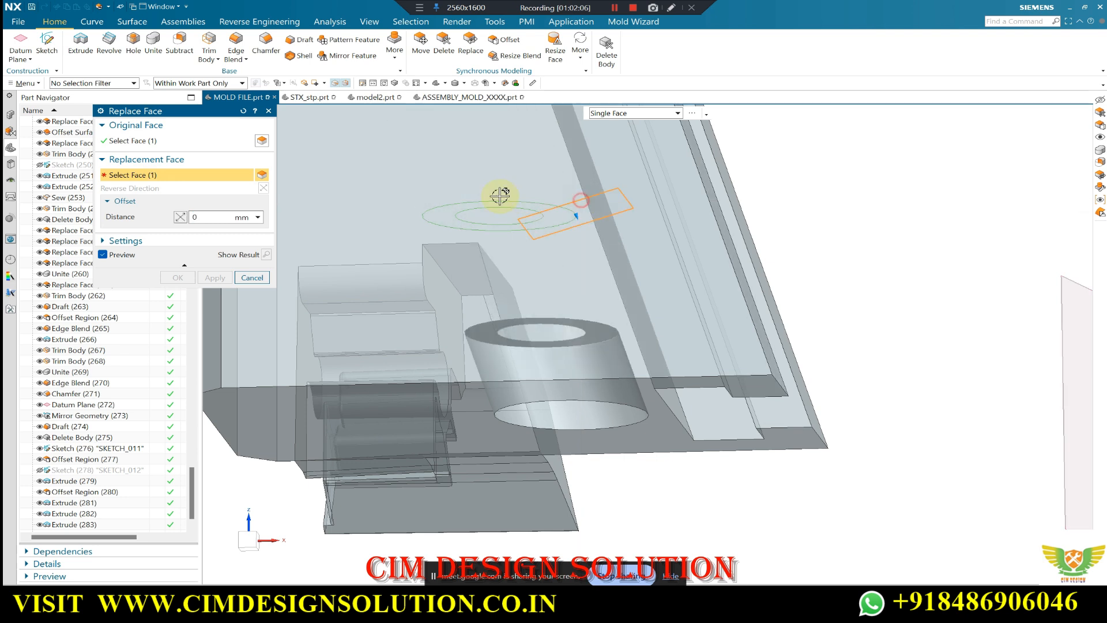
click(519, 218)
click(209, 275)
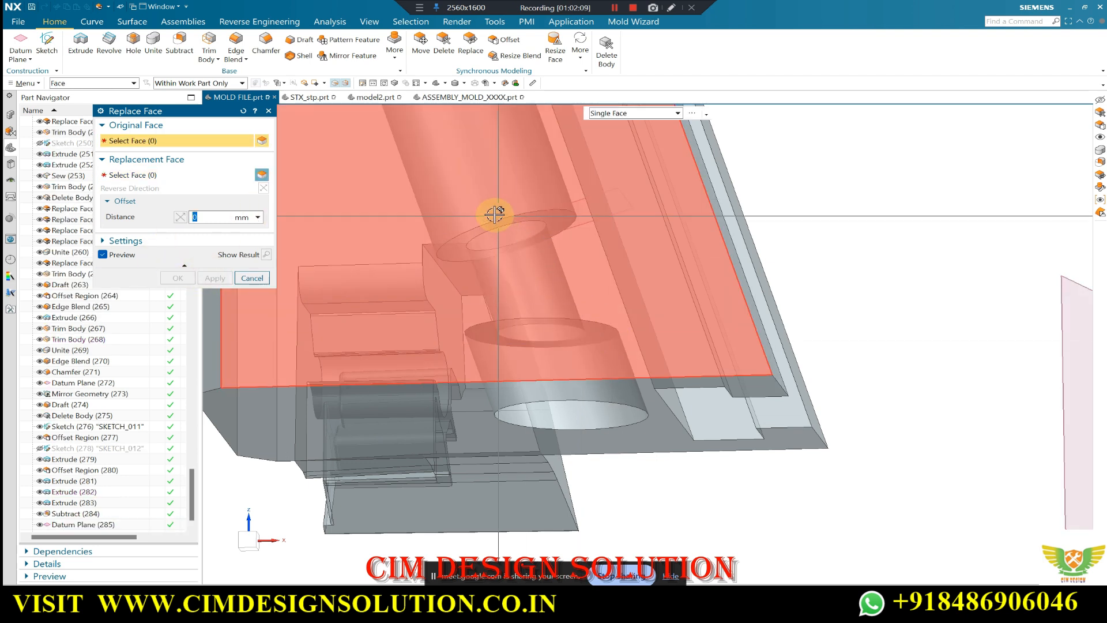
scroll(495, 214, down, 2)
key(Escape)
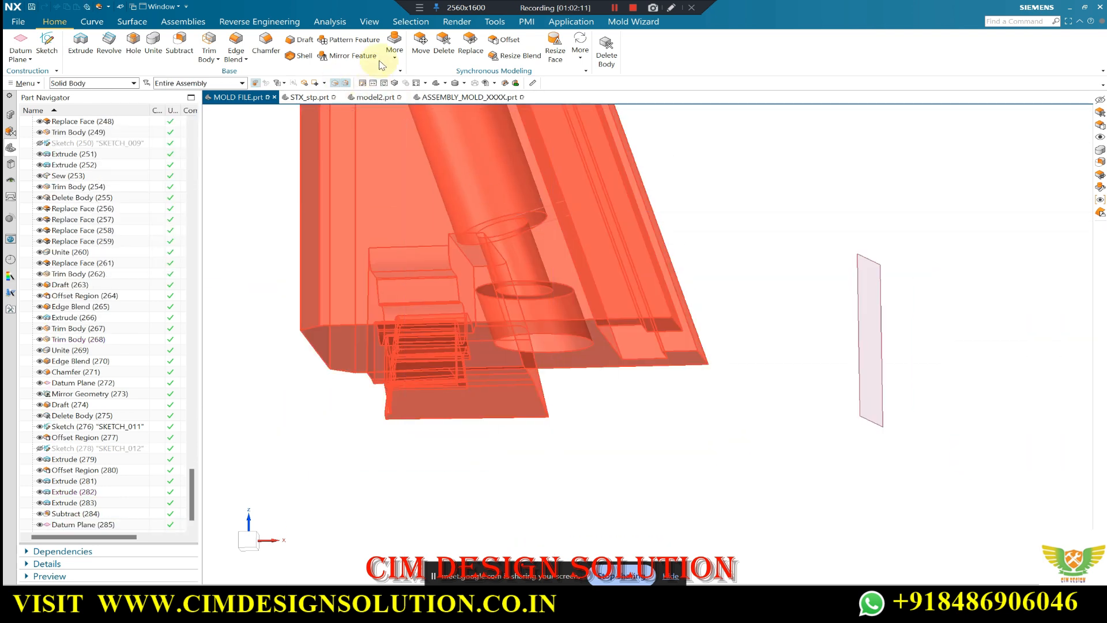
Replace the lower counterbore's step face in the spring hole with the same datum plane, offset 20 mm.
click(465, 42)
scroll(541, 276, down, 3)
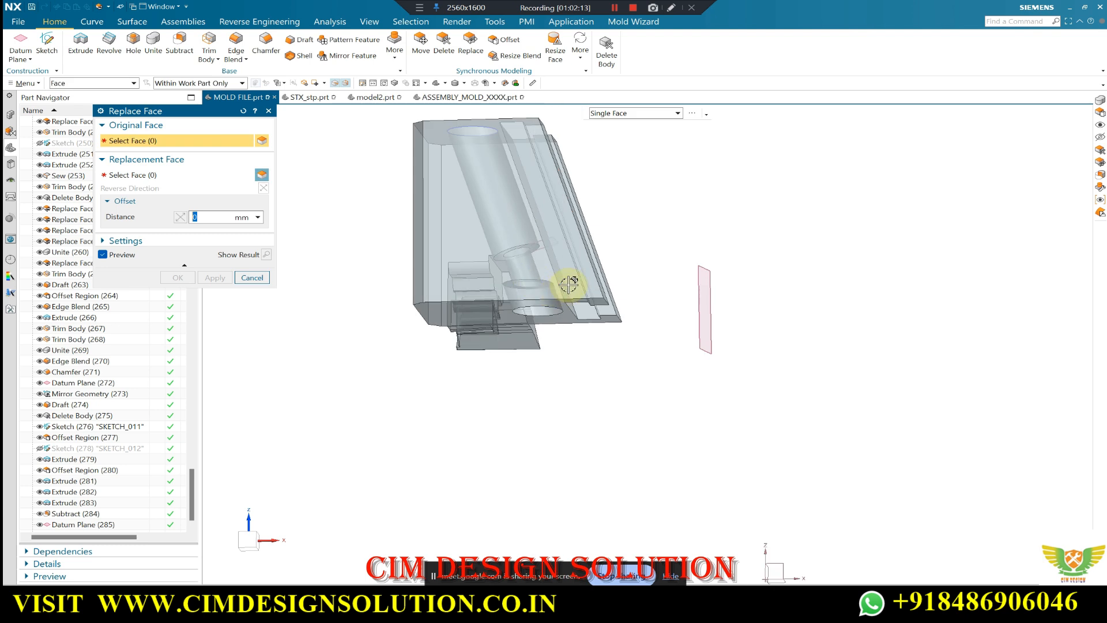
middle_drag(567, 286, 565, 251)
click(555, 215)
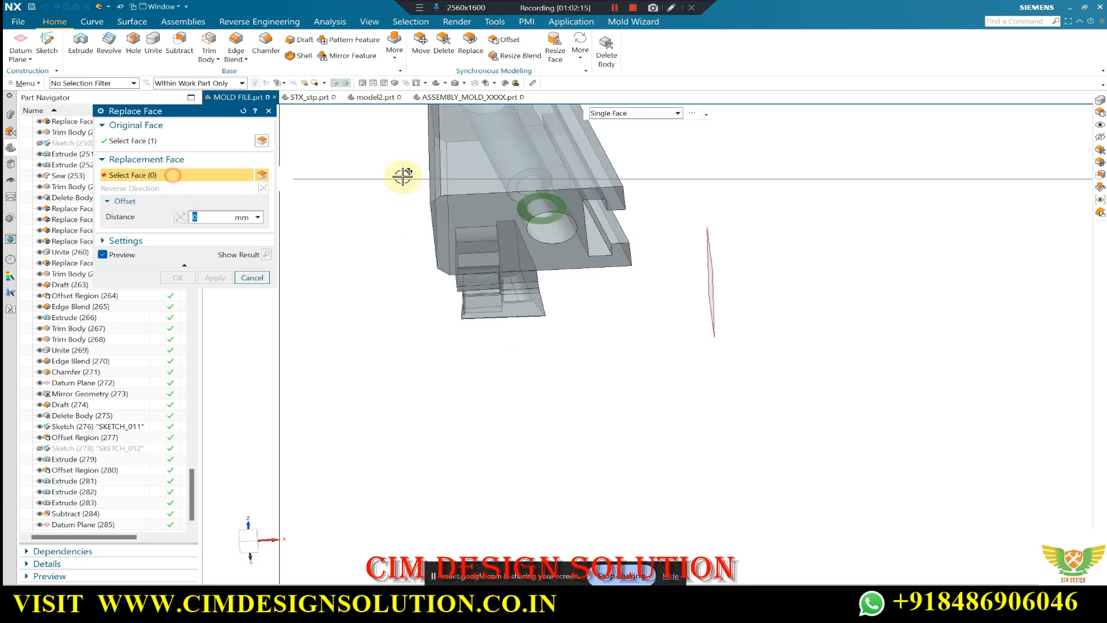
scroll(519, 173, up, 4)
click(516, 183)
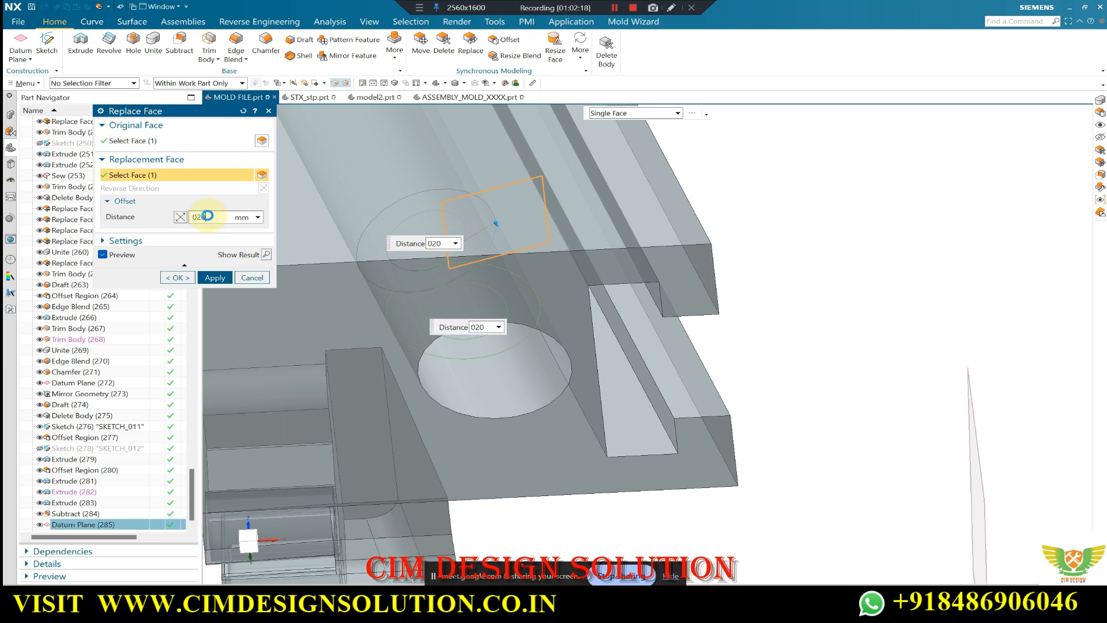
double_click(206, 217)
click(174, 278)
scroll(549, 153, down, 3)
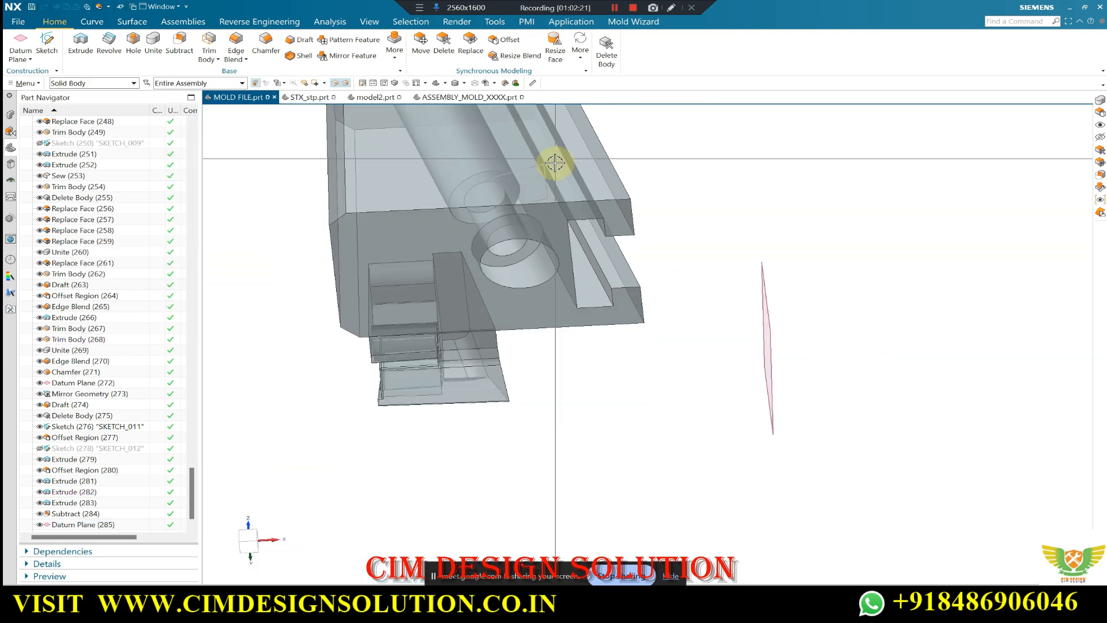
middle_drag(554, 165, 549, 202)
key(F8)
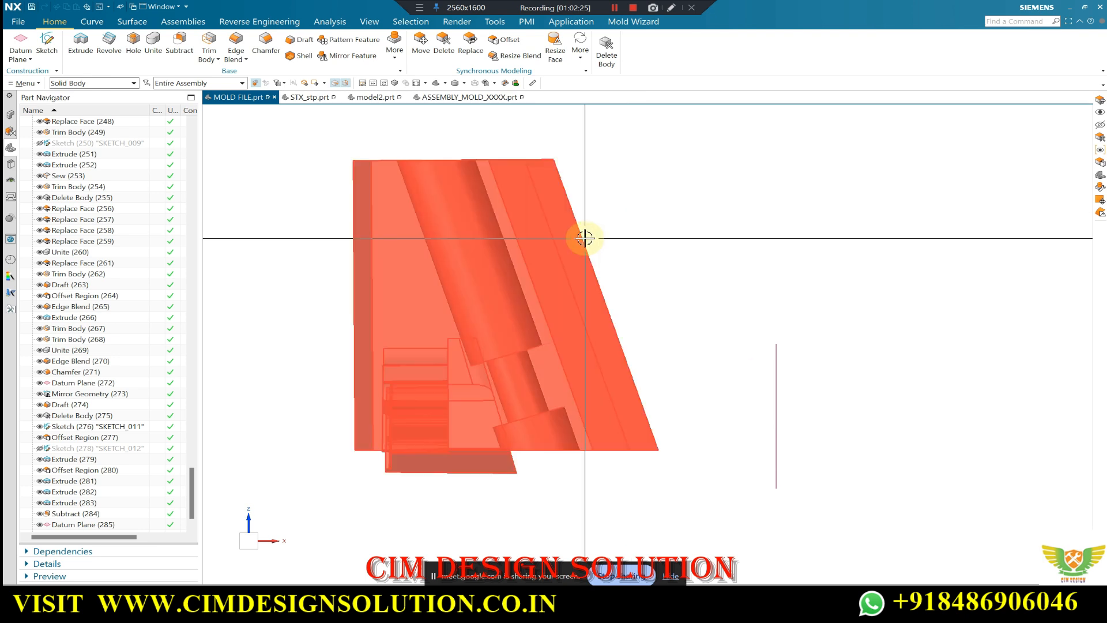
Show the hidden yellow plastic part again together with the lifter block.
middle_drag(606, 212, 605, 321)
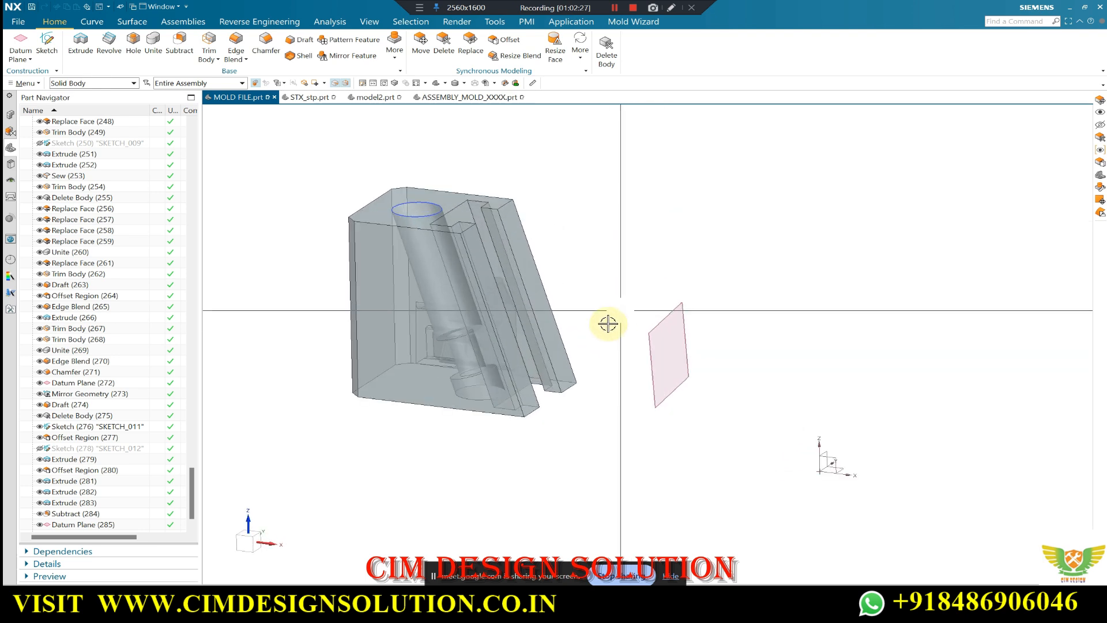
key(ctrl+shift+k)
scroll(525, 363, down, 3)
click(559, 280)
middle_click(540, 289)
middle_drag(539, 290, 486, 290)
scroll(486, 272, up, 2)
scroll(485, 266, down, 4)
middle_drag(484, 206, 496, 227)
scroll(497, 227, up, 1)
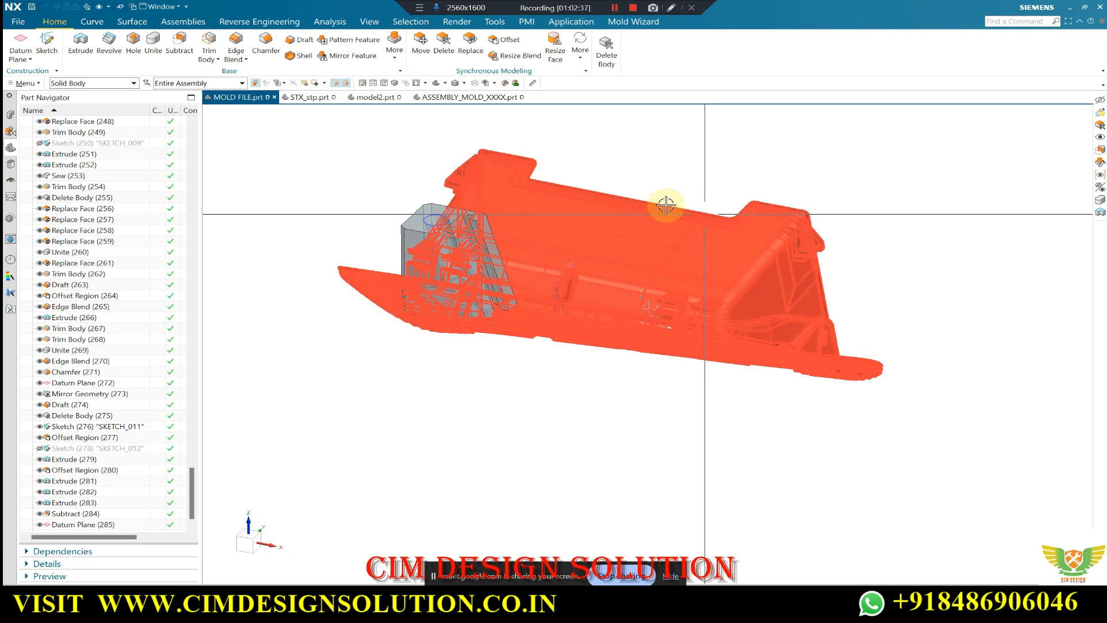
Move the spring hole's circle sketch on the block's upper face to layer 100.
scroll(435, 217, up, 1)
key(ctrl+j)
click(435, 215)
middle_click(341, 179)
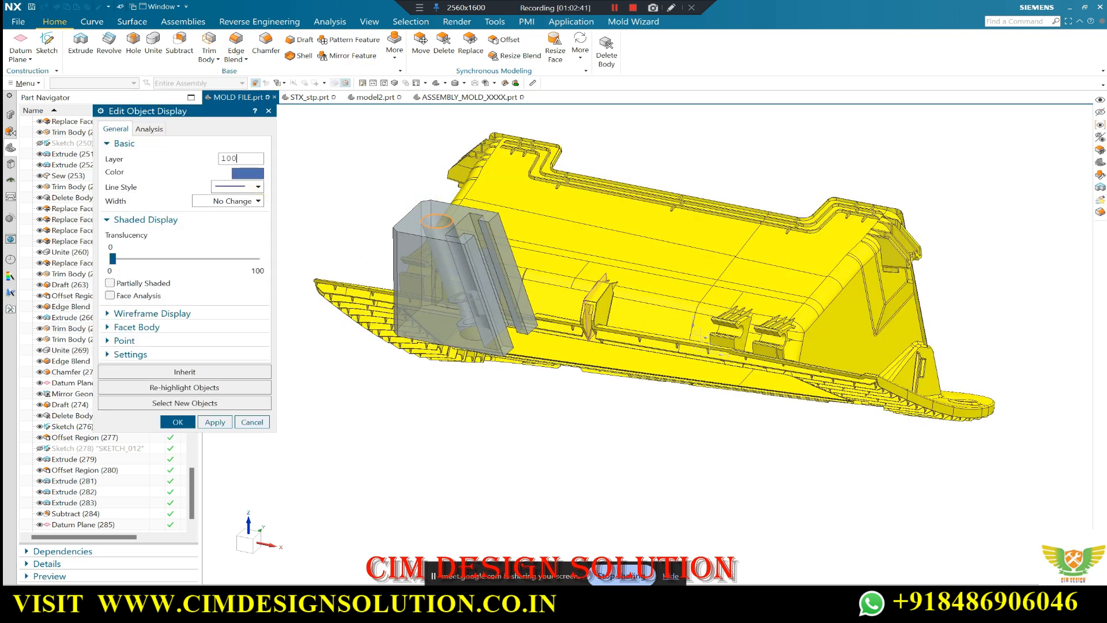
middle_click(258, 176)
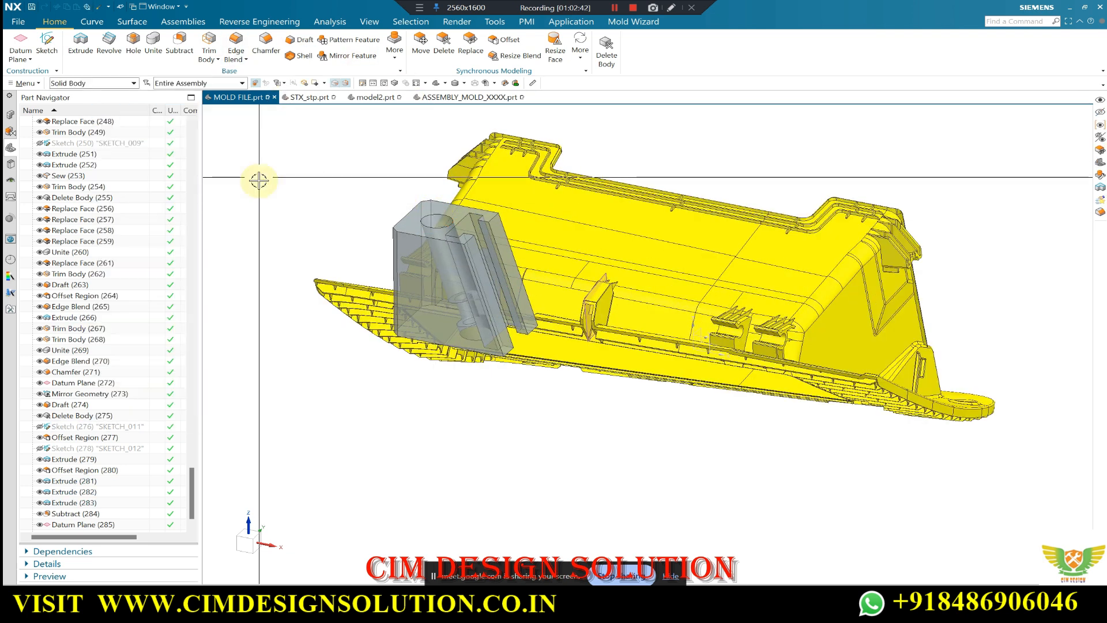
Mirror the finished lifter block about the datum plane at the plastic part's centre rib with Mirror Geometry.
click(395, 47)
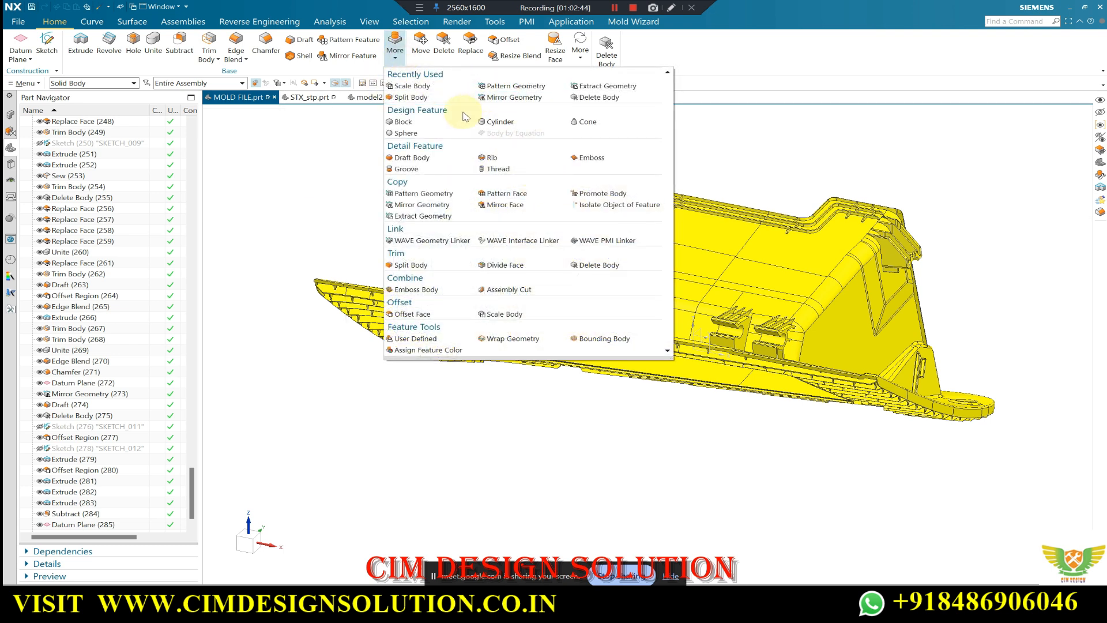
click(428, 206)
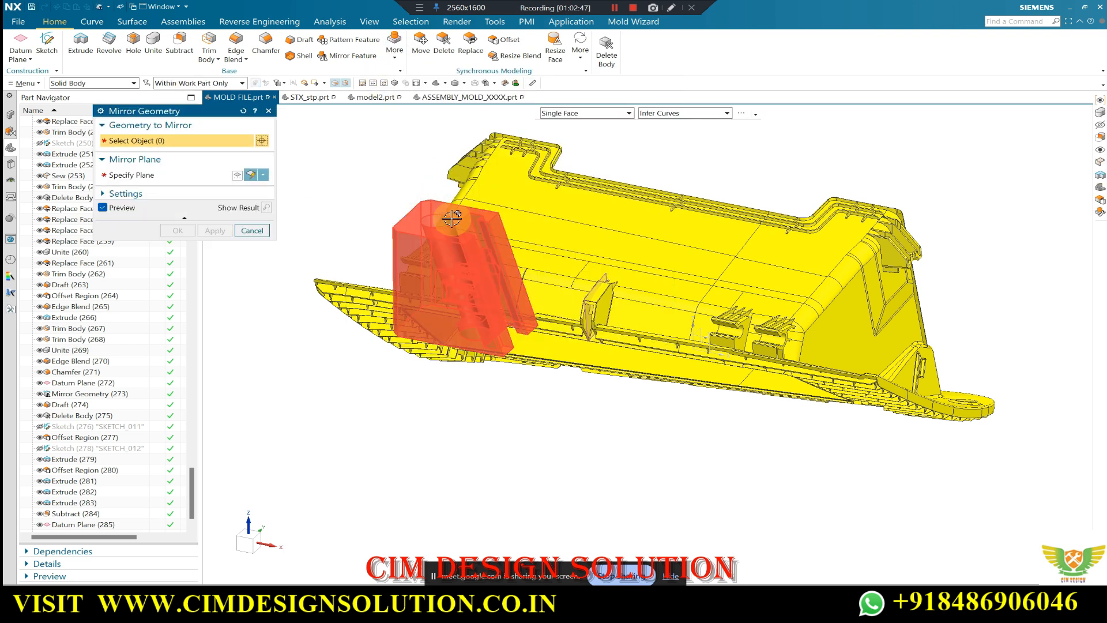
scroll(461, 219, up, 2)
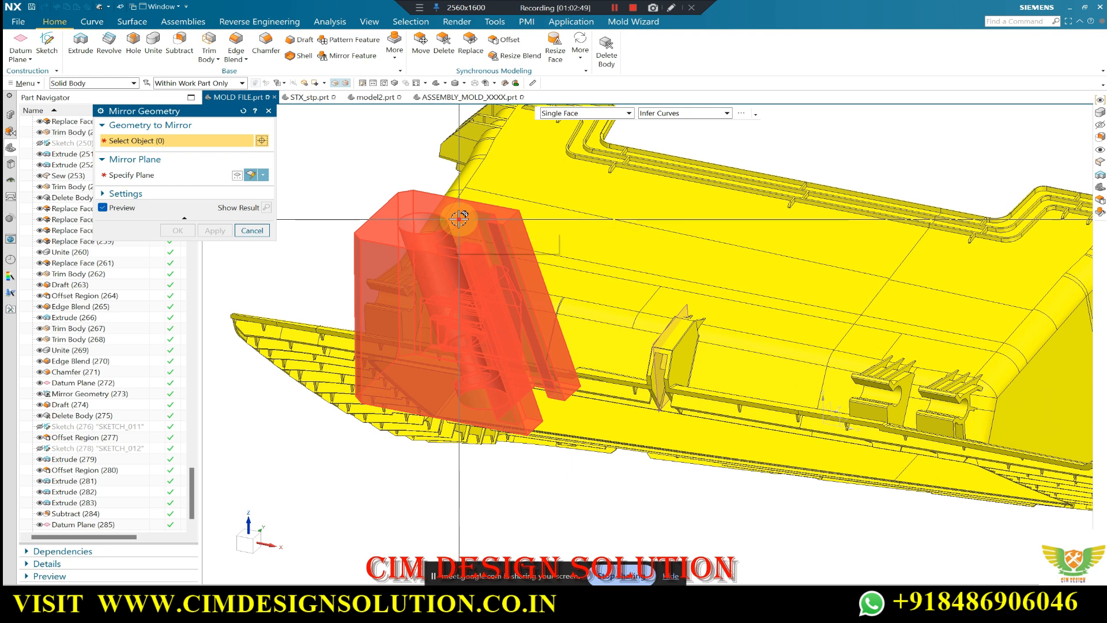
click(459, 218)
click(159, 176)
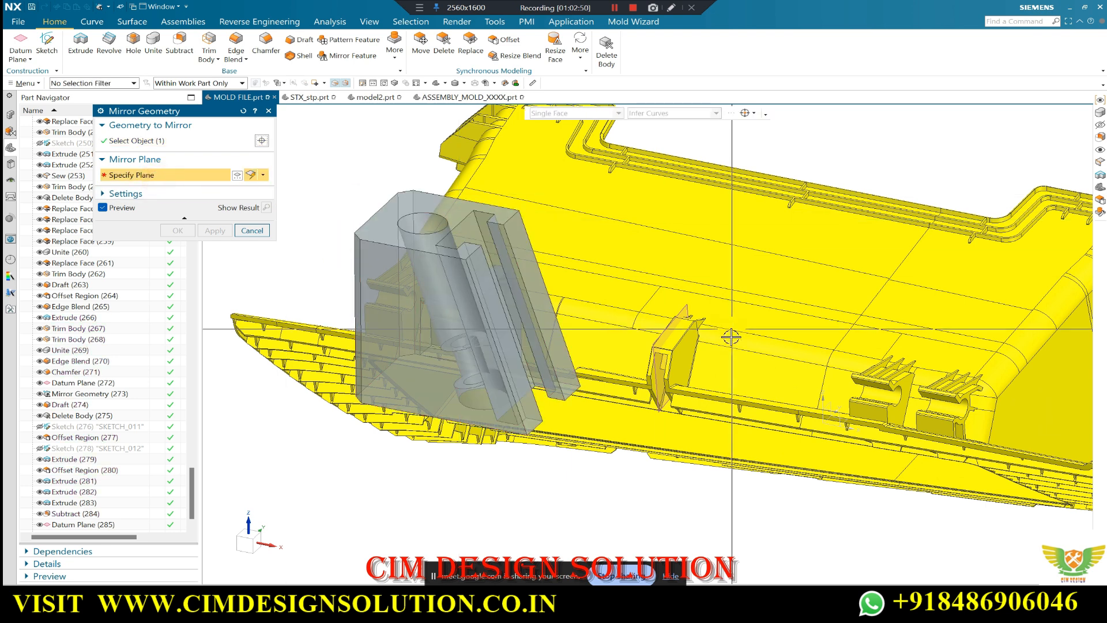
click(676, 326)
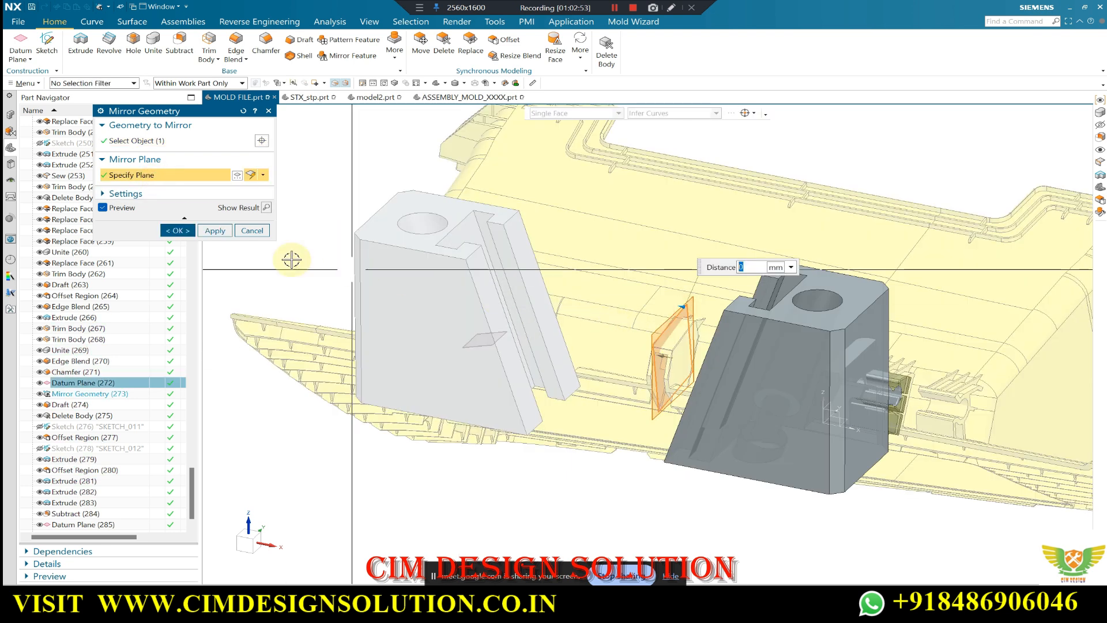
click(175, 235)
scroll(606, 249, down, 3)
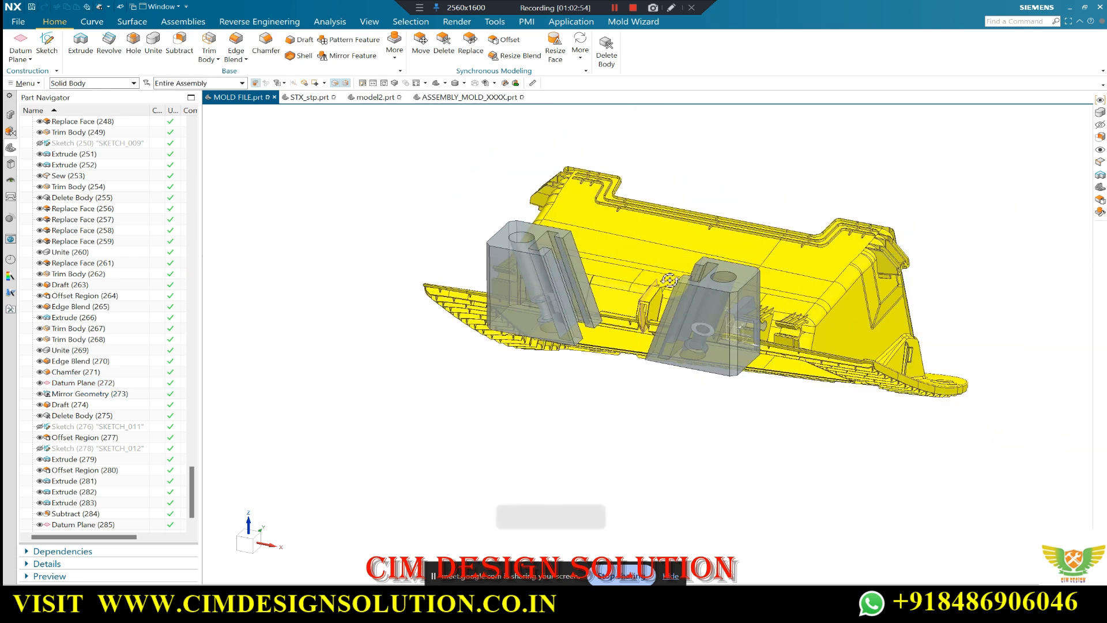
Start an Extrude with a new section sketch on the upper face of the original lifter block.
middle_drag(655, 254, 675, 327)
key(F8)
scroll(676, 466, up, 2)
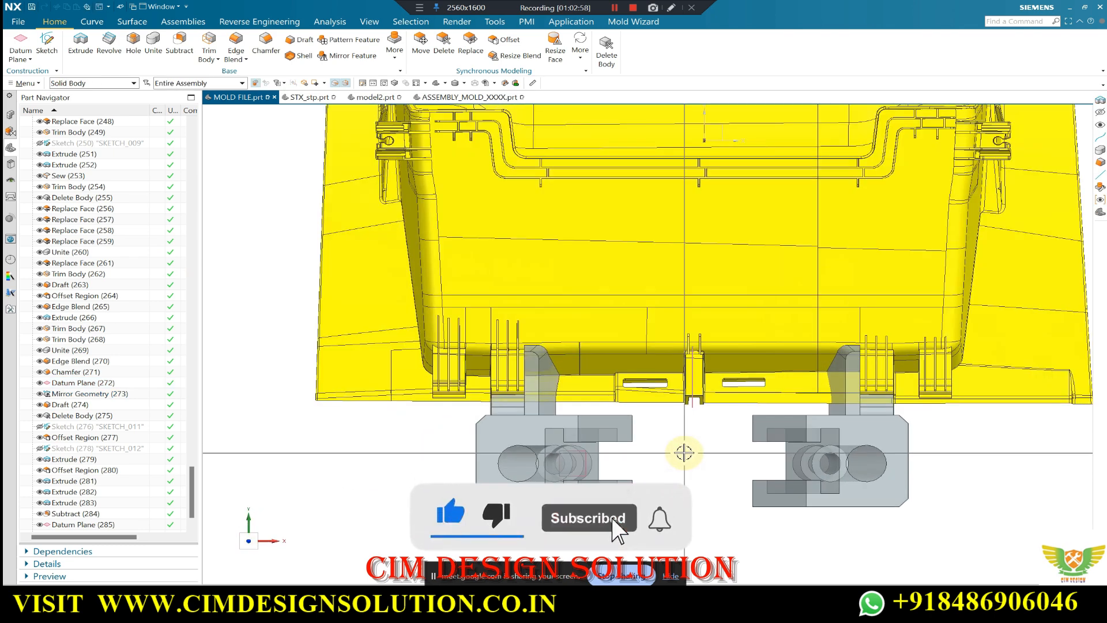
middle_drag(641, 445, 651, 440)
key(F8)
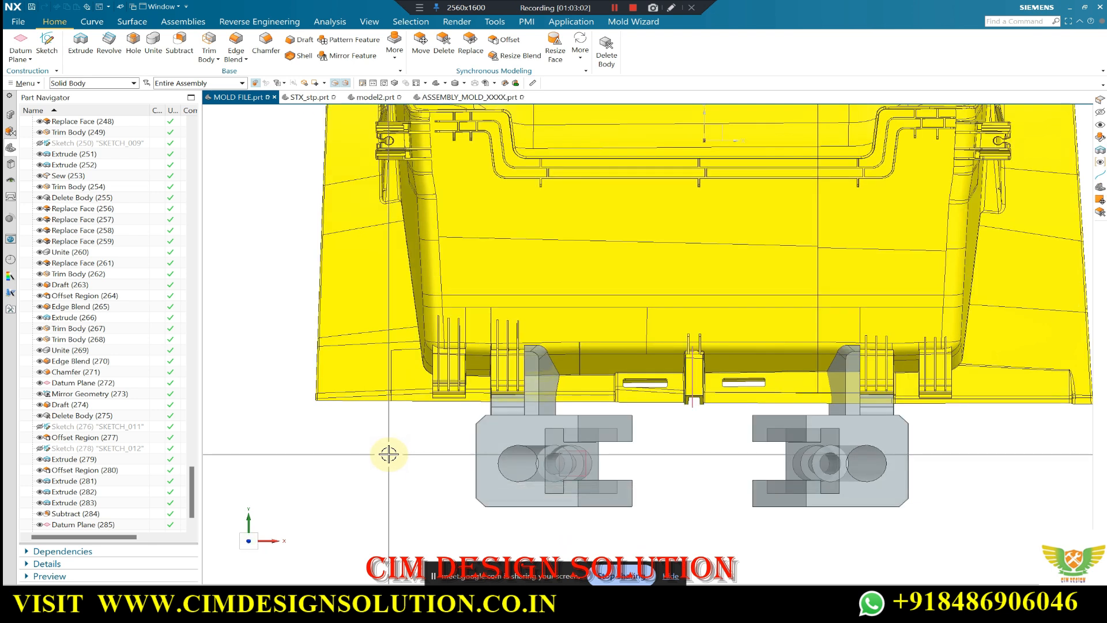
click(344, 352)
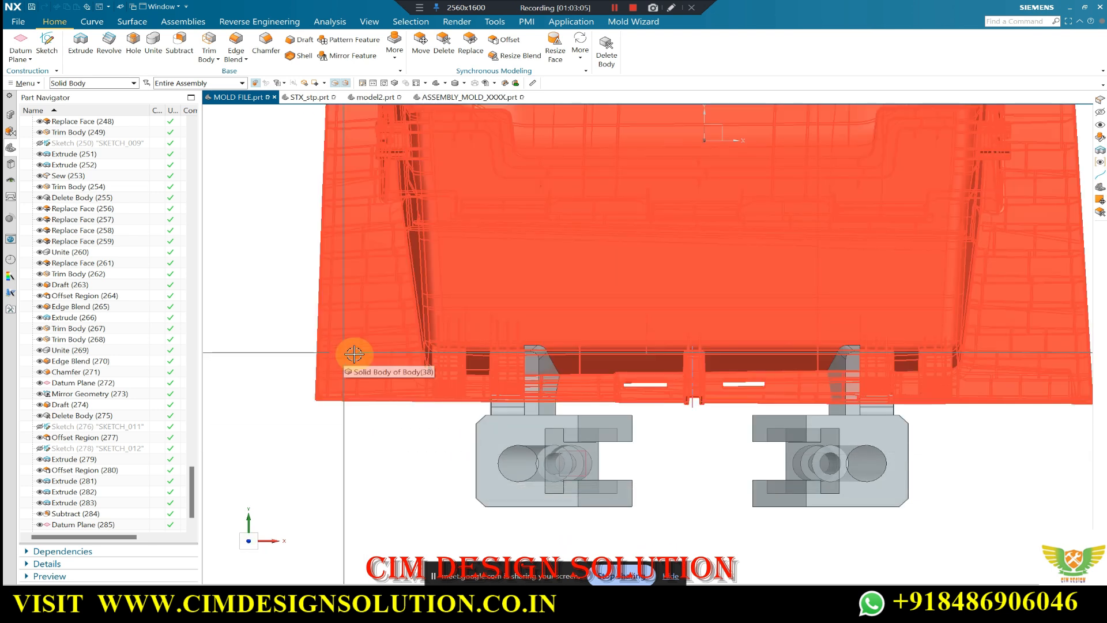
click(487, 306)
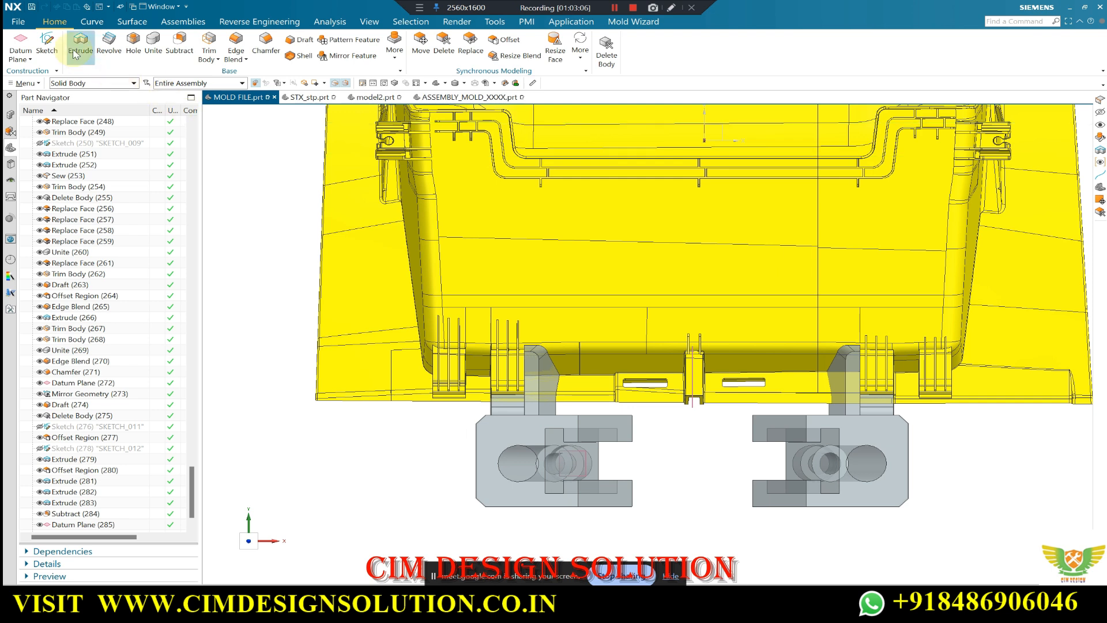
key(x)
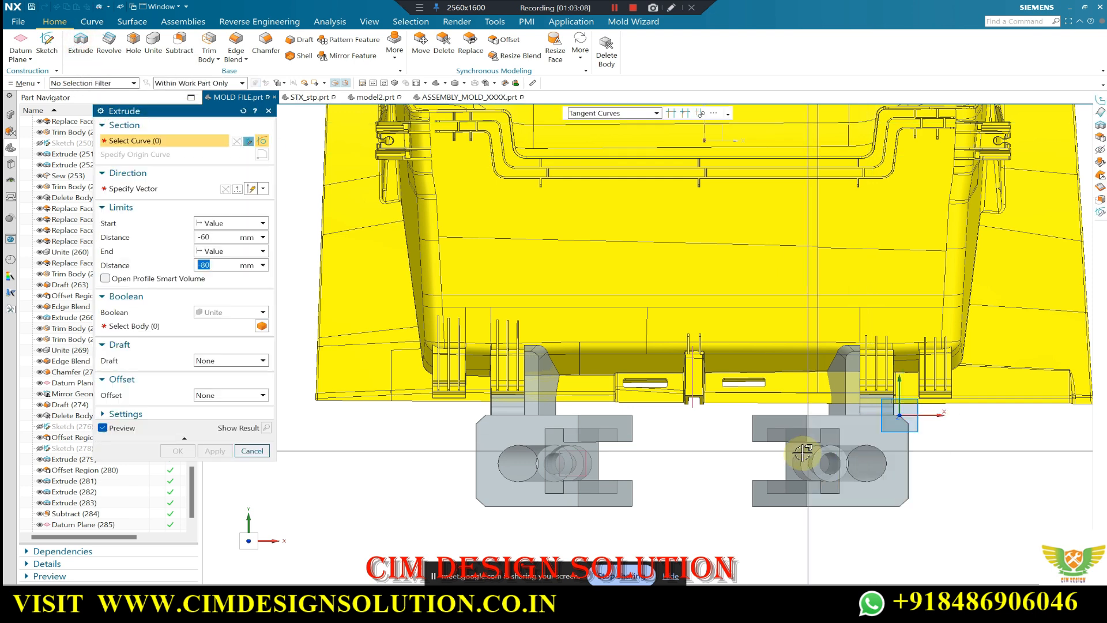
middle_drag(818, 427, 700, 538)
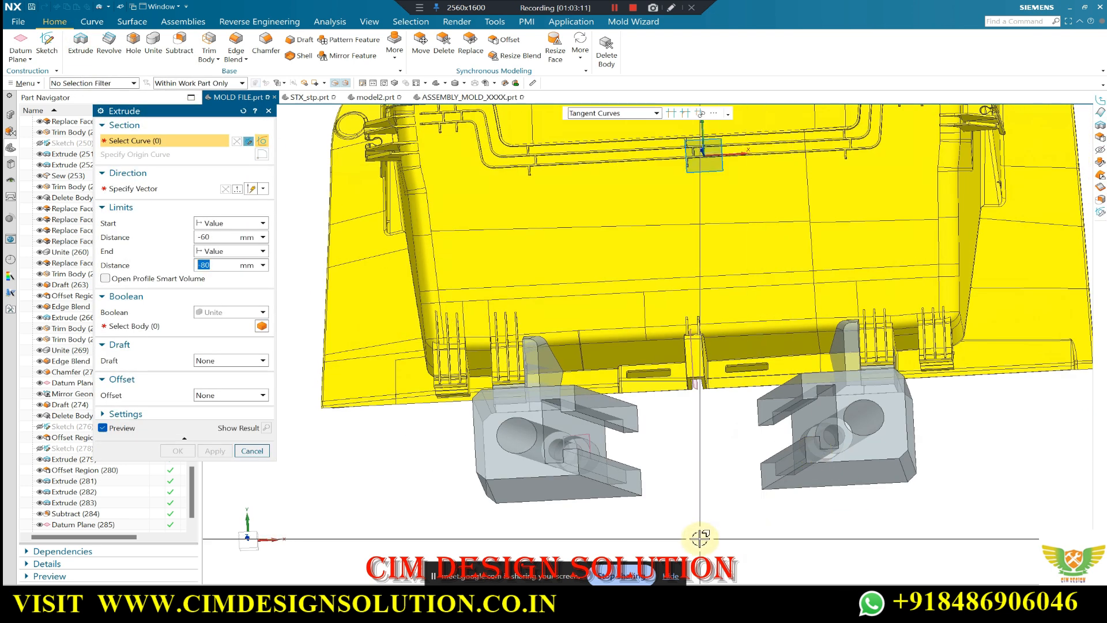
key(F8)
click(593, 437)
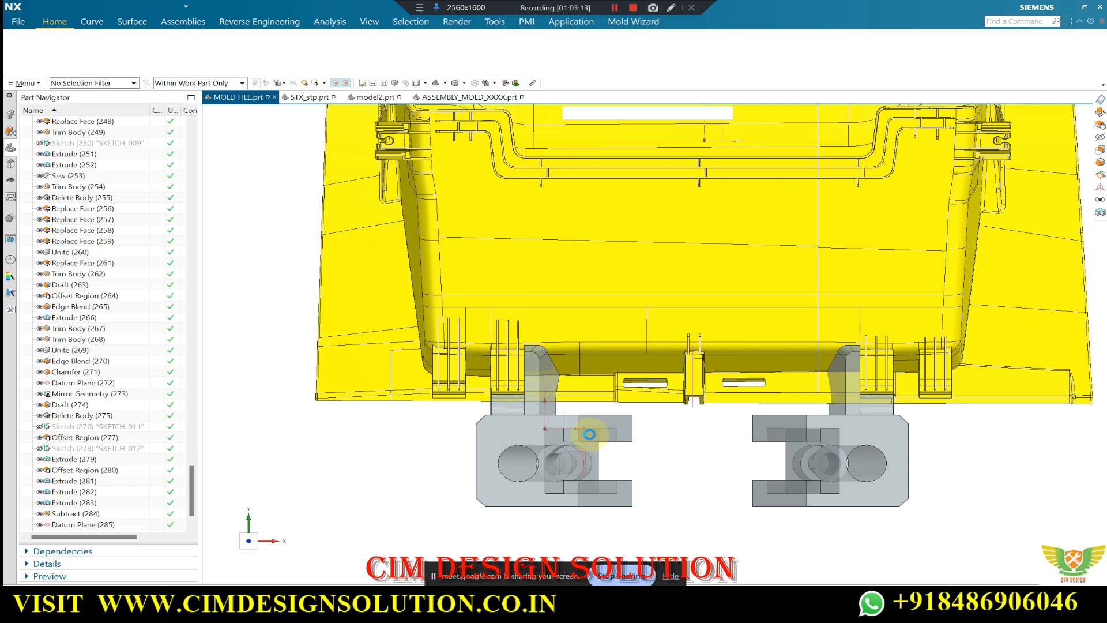
Sketch a rectangle spanning both lifter blocks between their back and front edges, ending near each spring hole, and finish the sketch.
click(83, 45)
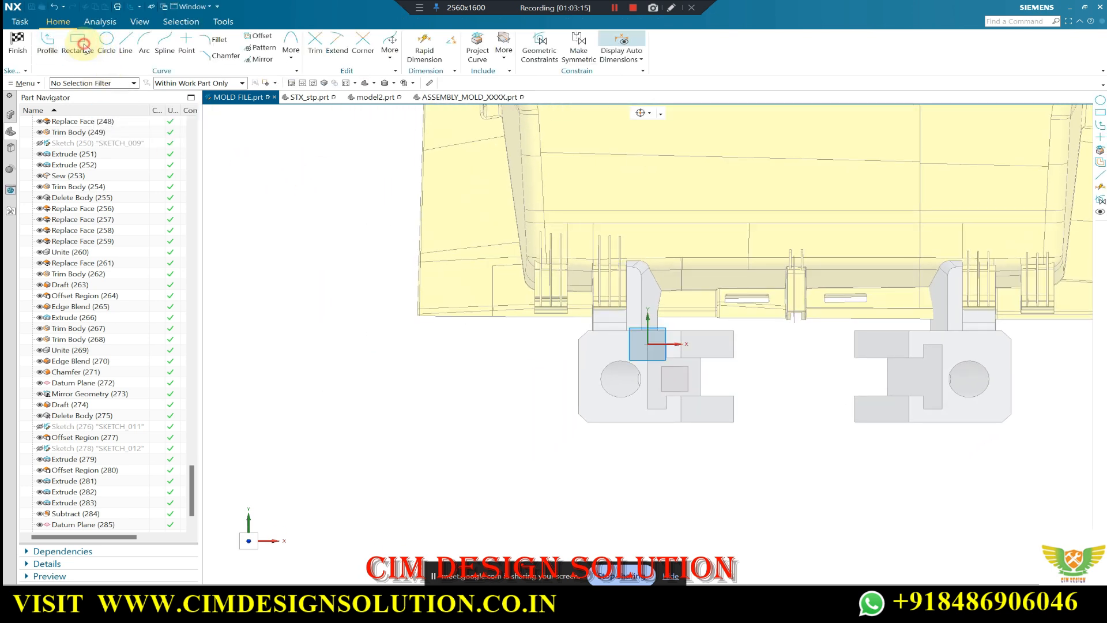
middle_drag(934, 353, 763, 377)
key(F8)
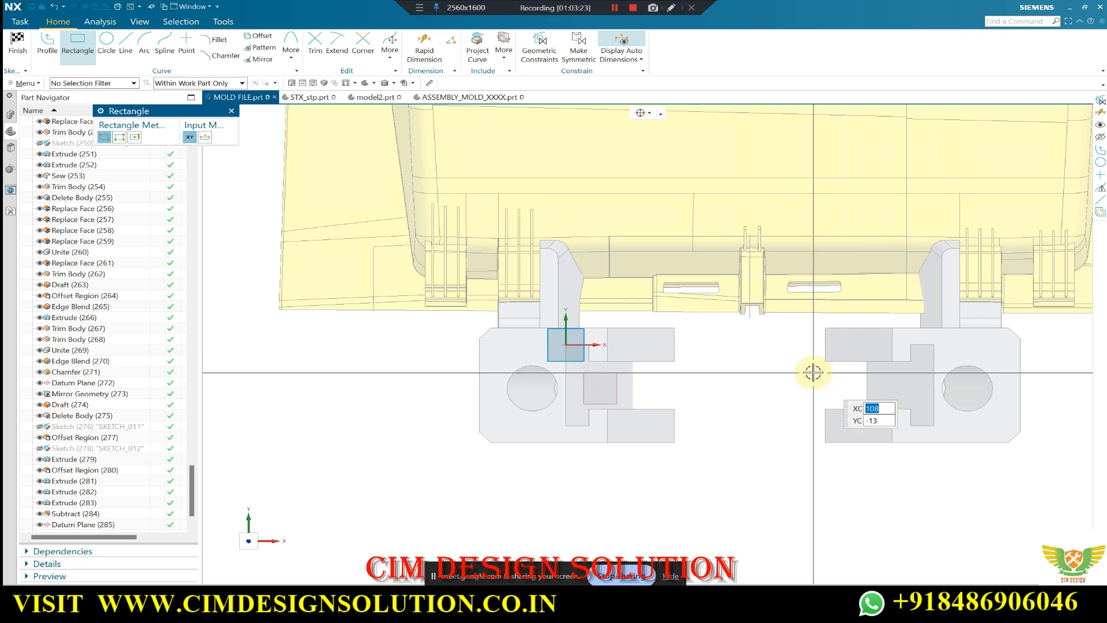
mouse_move(836, 383)
middle_down()
mouse_move(921, 371)
mouse_move(908, 388)
middle_up()
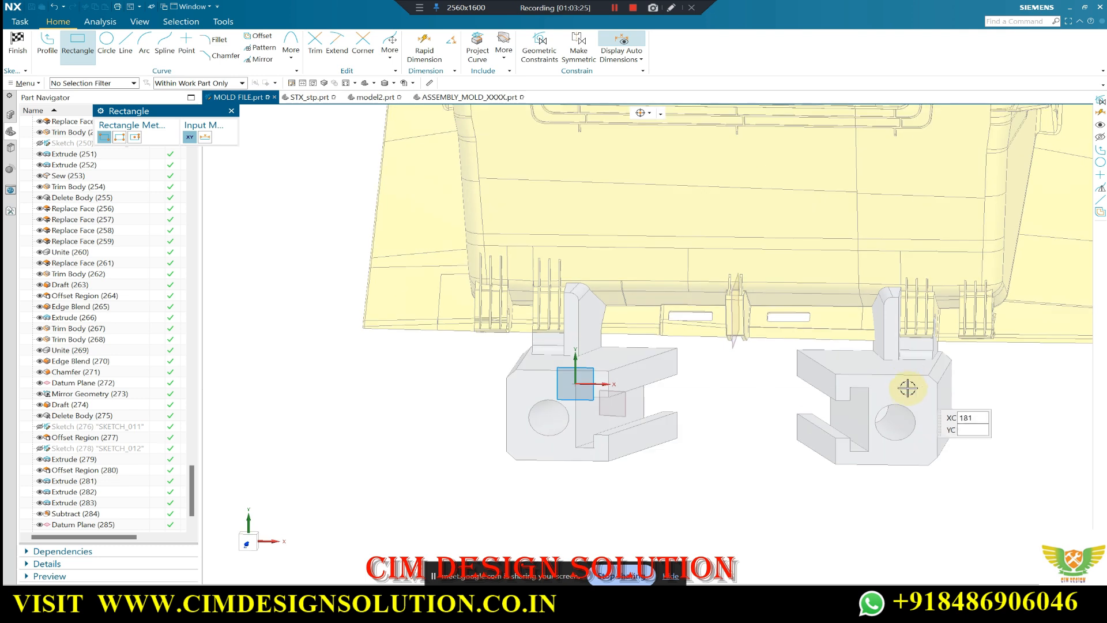
key(F8)
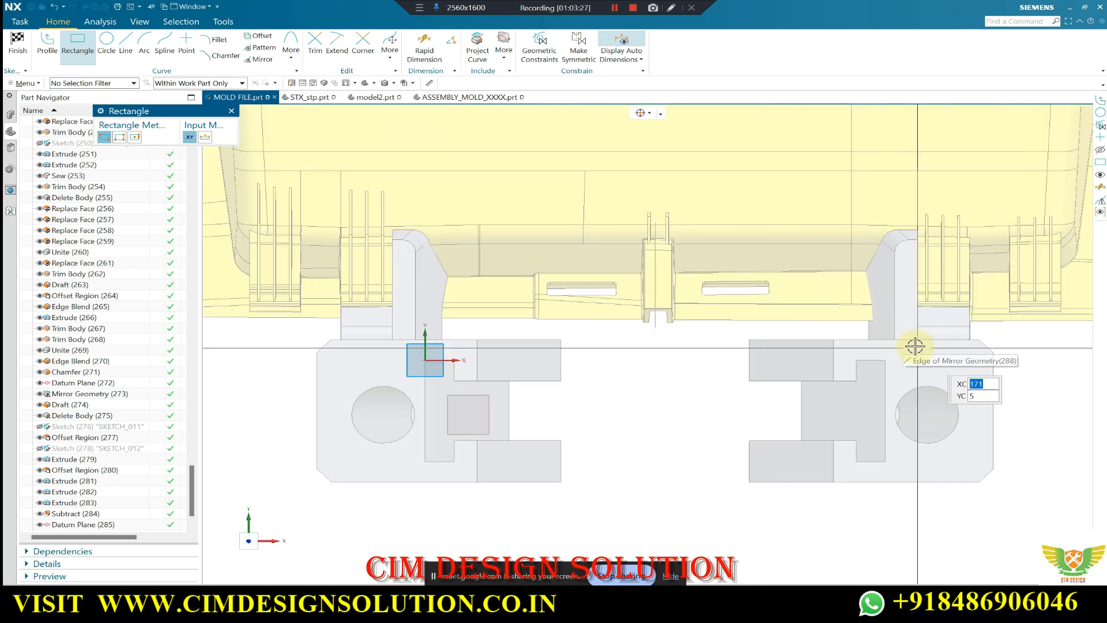
scroll(915, 346, up, 1)
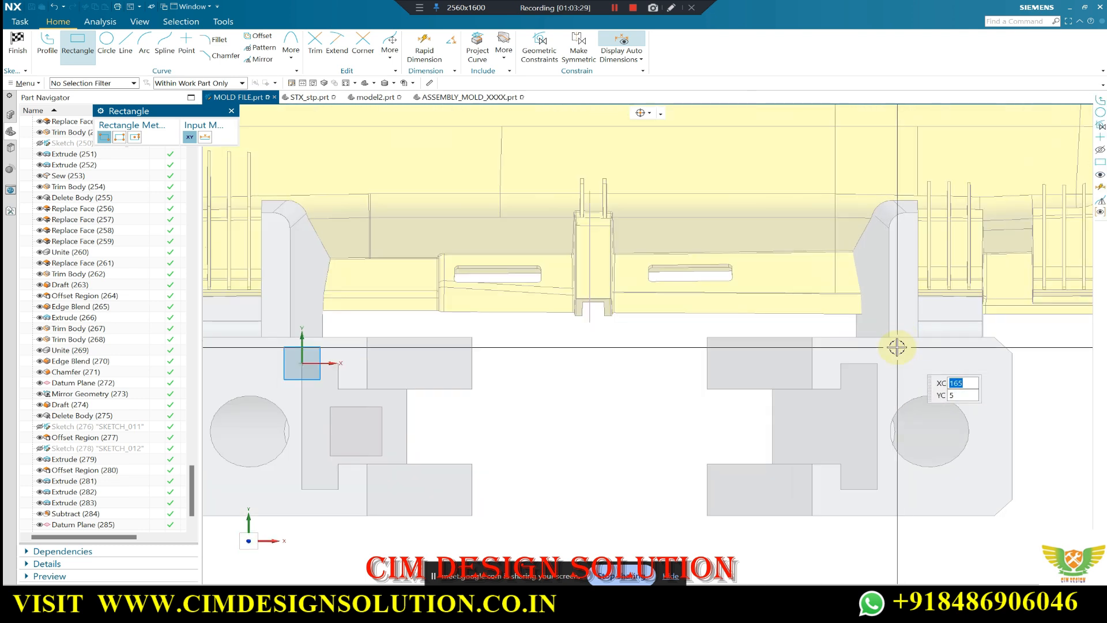
click(903, 331)
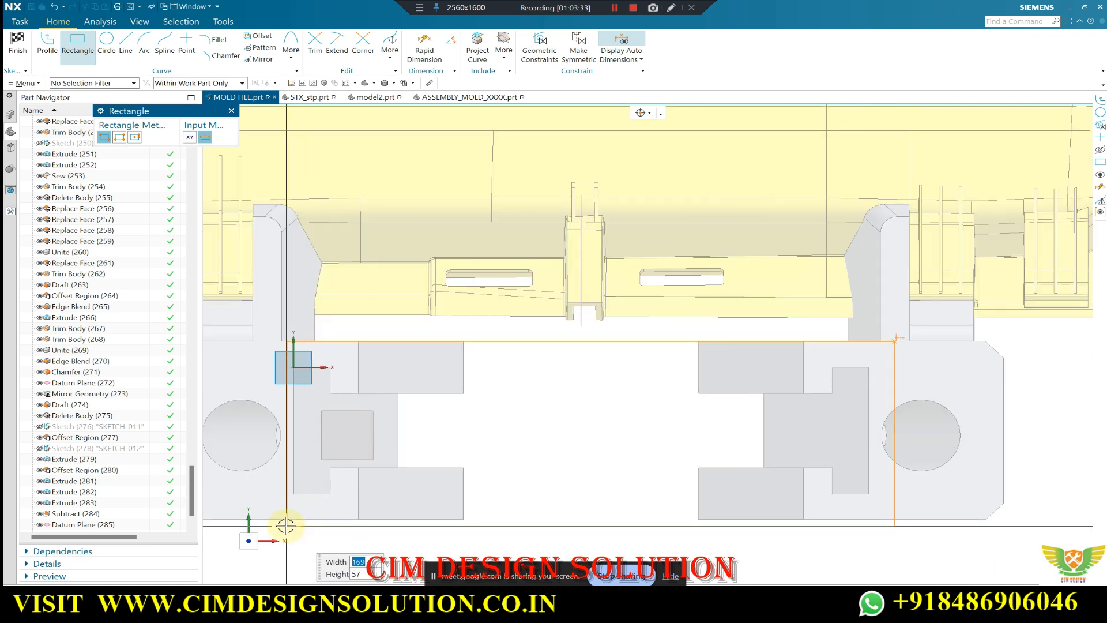
click(267, 521)
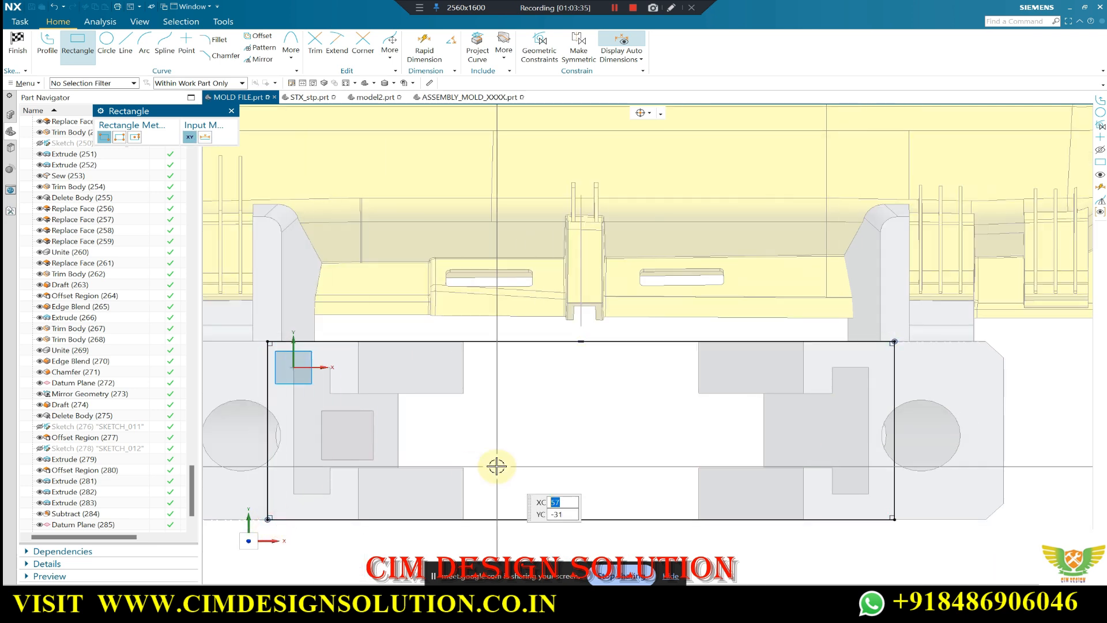
key(Escape)
scroll(762, 363, down, 2)
click(17, 53)
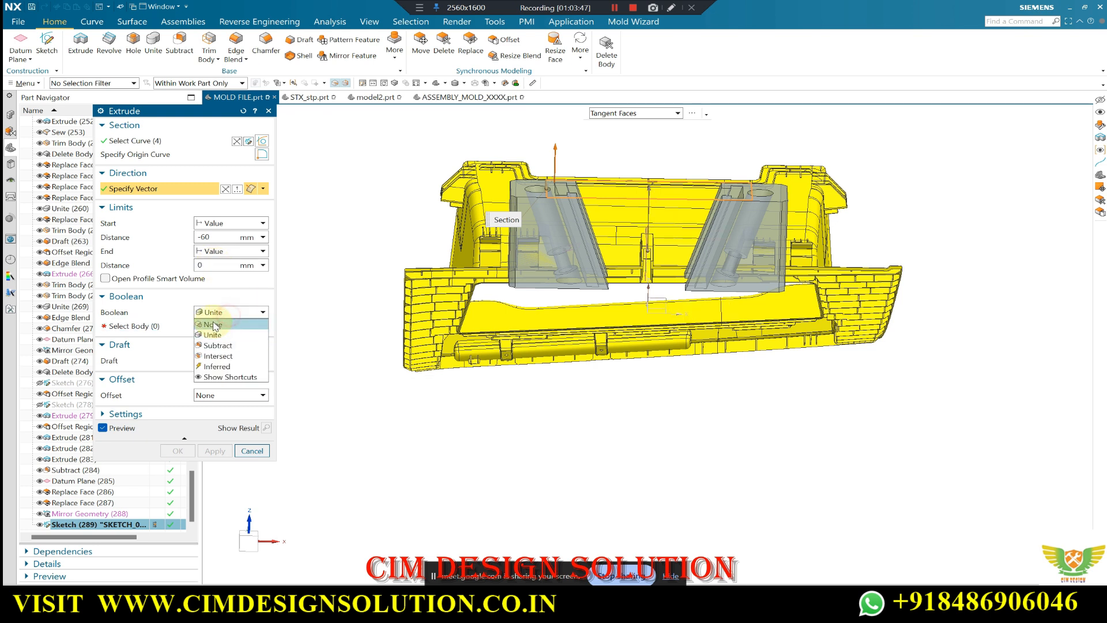
Extrude the rectangle as a separate body with no Boolean, starting Until Extended at the lifter block's lower face.
click(212, 325)
click(231, 223)
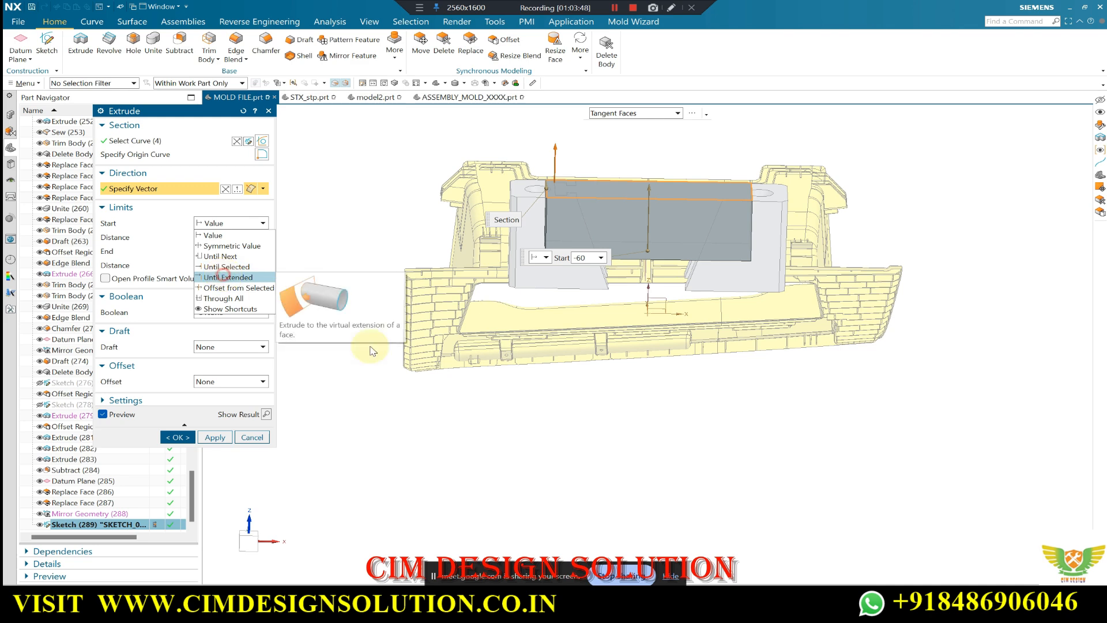
click(223, 276)
scroll(652, 449, down, 2)
middle_drag(652, 449, 646, 321)
scroll(588, 263, up, 4)
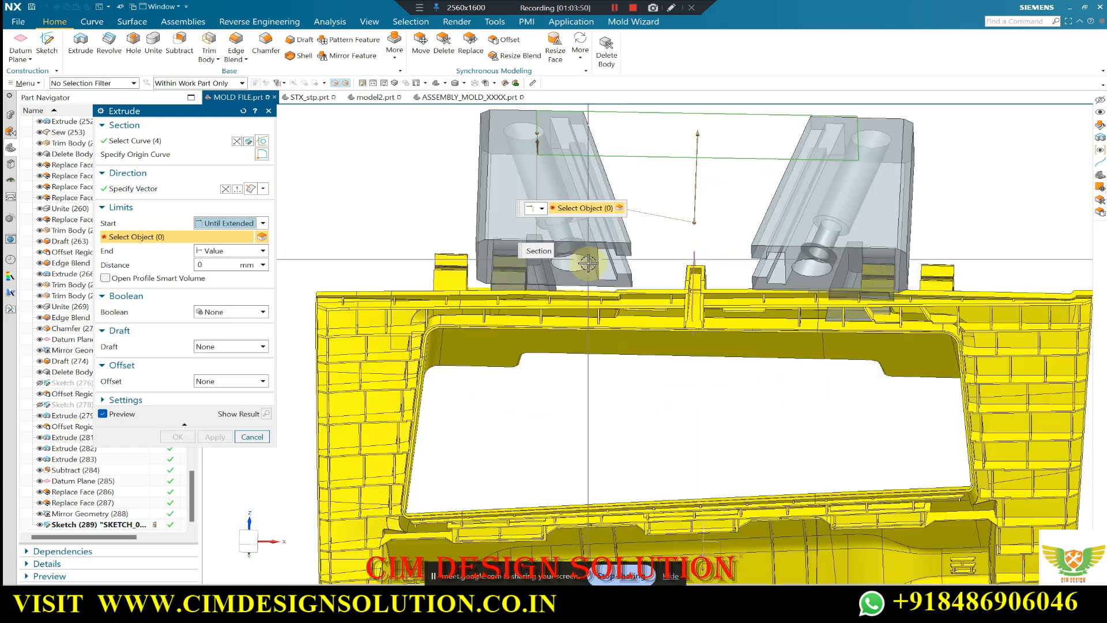
click(578, 282)
middle_click(579, 280)
Subtract both lifter blocks from the new connecting body, keeping the tool bodies.
scroll(615, 178, down, 2)
middle_drag(615, 179, 648, 420)
scroll(643, 390, up, 3)
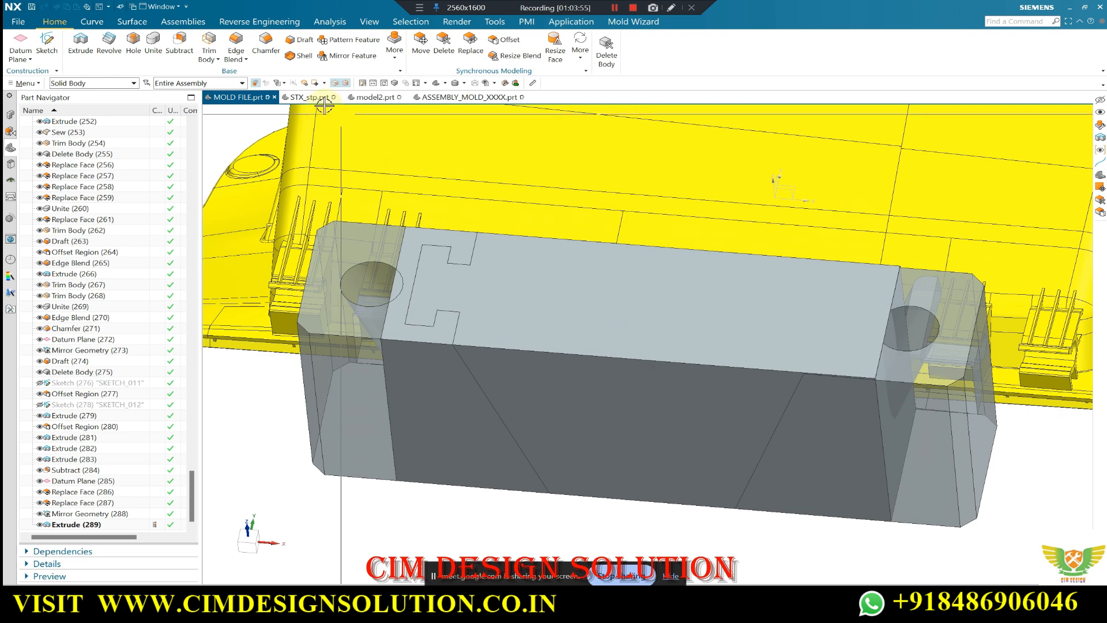
click(544, 307)
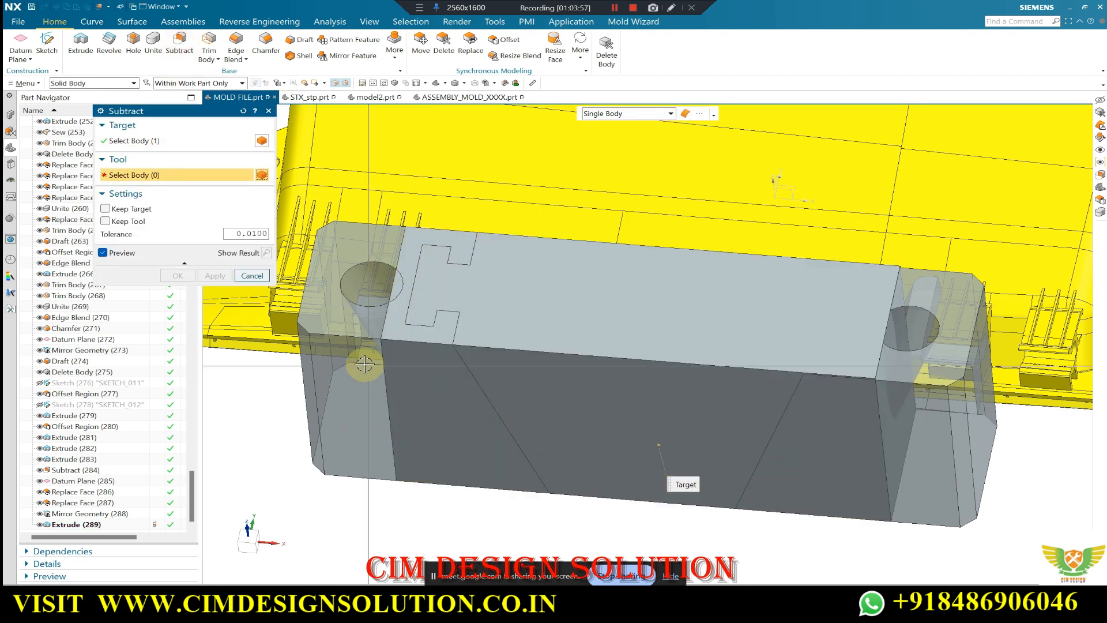
click(362, 364)
click(939, 408)
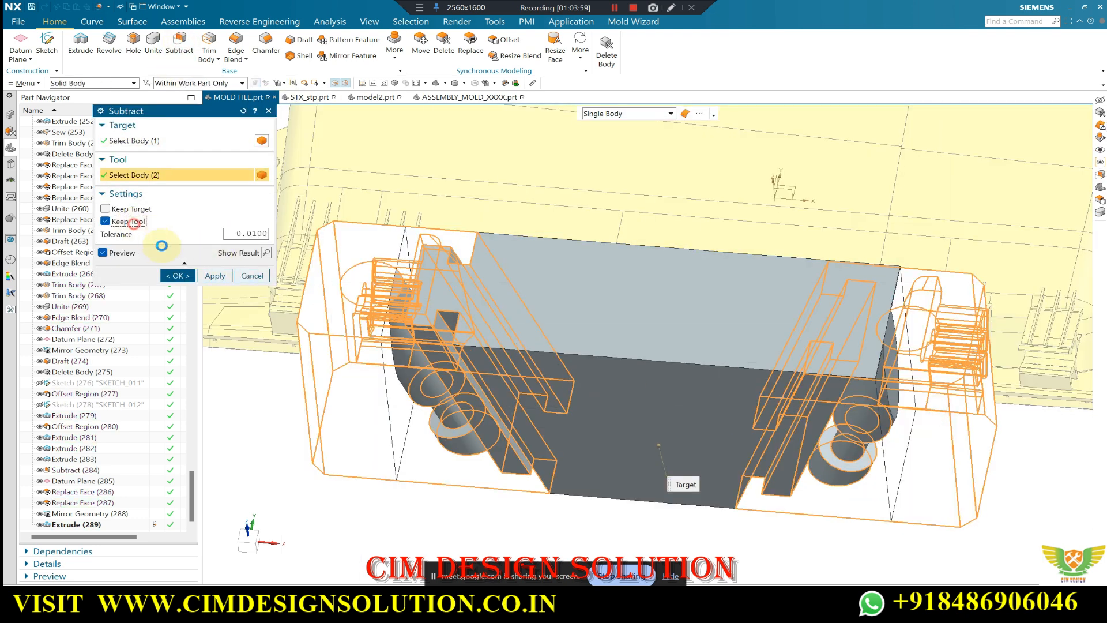
click(178, 275)
Hide the connecting body and both lifter blocks, and delete the loose stepped spring-hole plug left in the block.
click(634, 326)
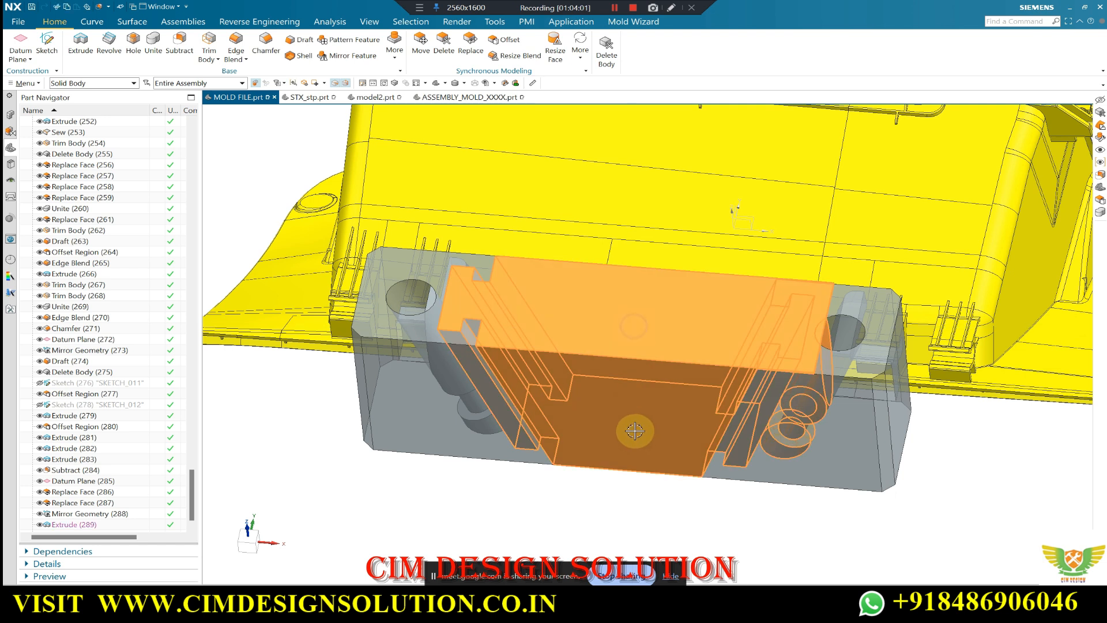
right_drag(635, 430, 635, 435)
right_drag(430, 398, 461, 519)
right_drag(840, 450, 859, 535)
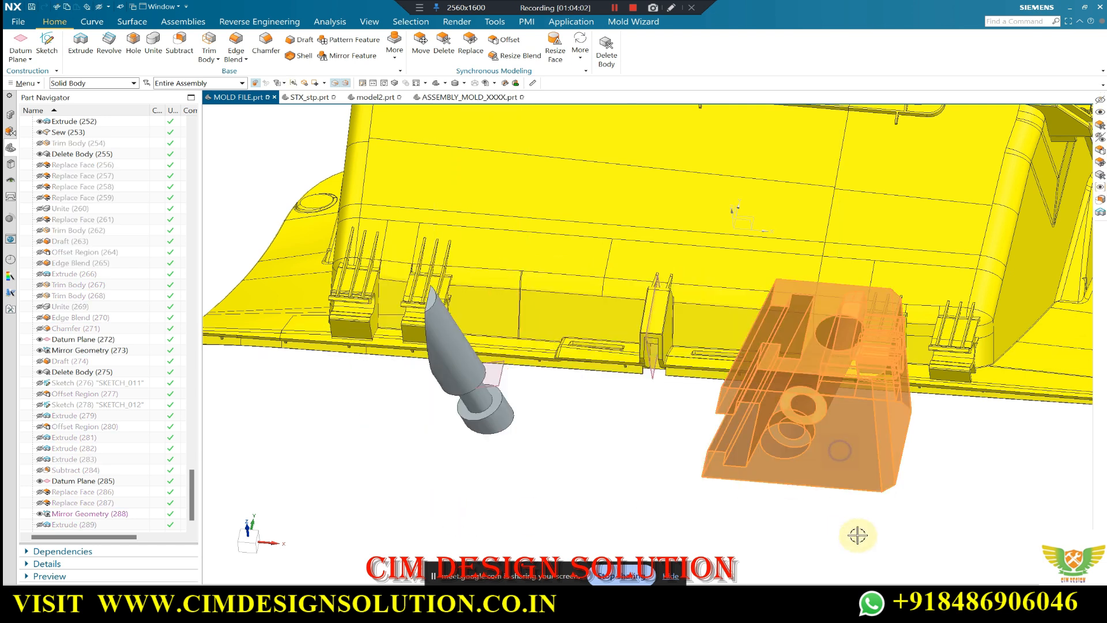
click(469, 406)
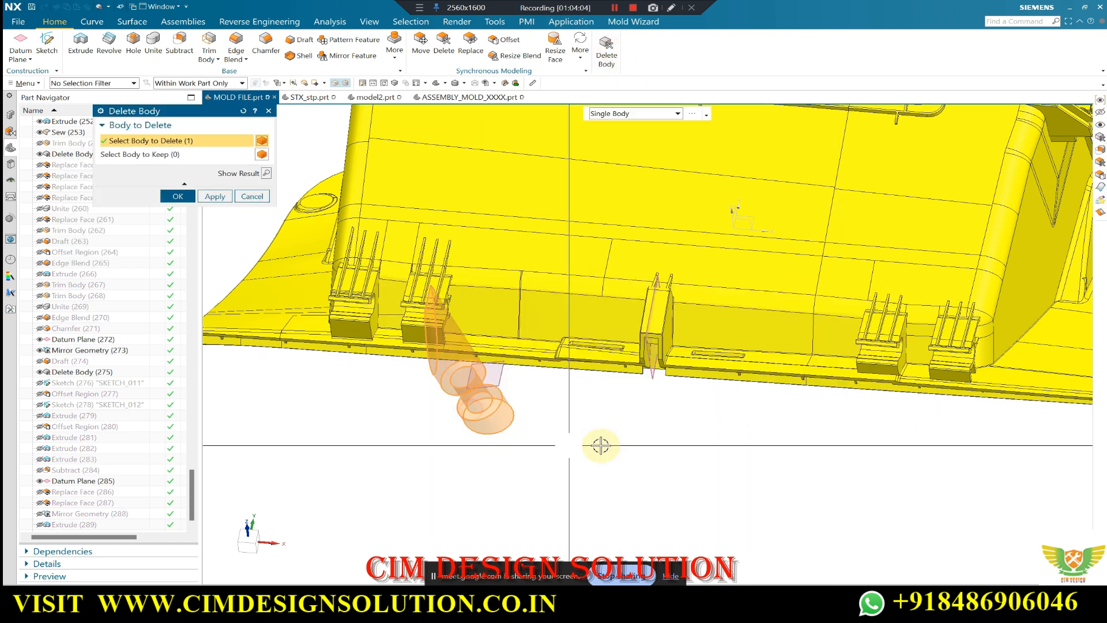
middle_click(582, 426)
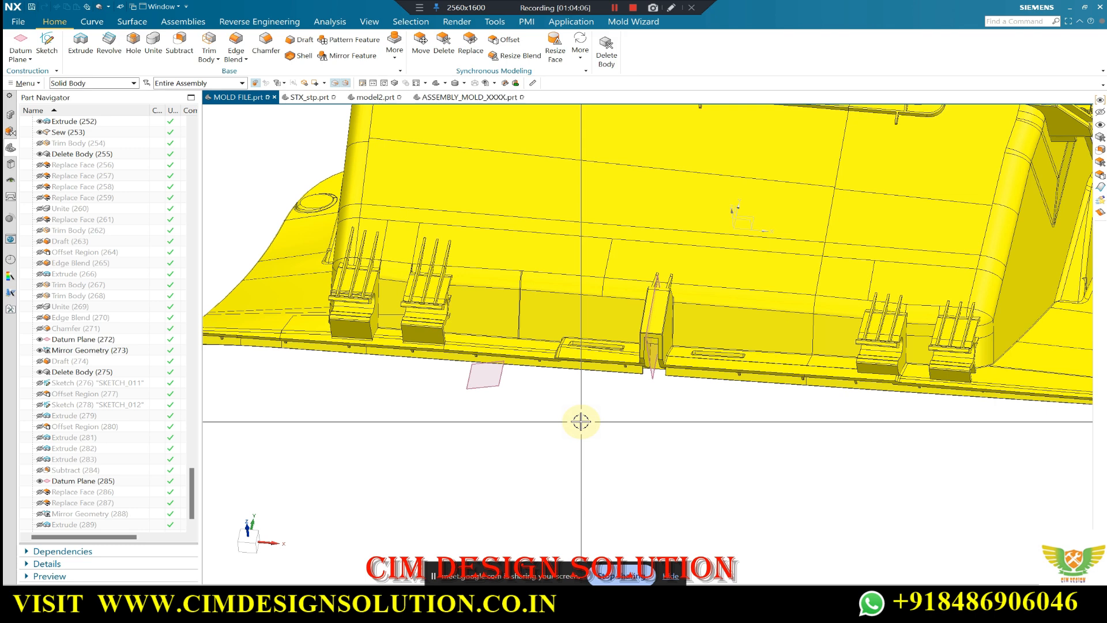
Show the lifter blocks and connecting body again, and examine their upper edges from the front.
middle_drag(741, 358, 763, 376)
middle_drag(517, 293, 724, 501)
middle_drag(640, 523, 700, 144)
middle_drag(590, 189, 687, 201)
key(F8)
scroll(709, 185, up, 4)
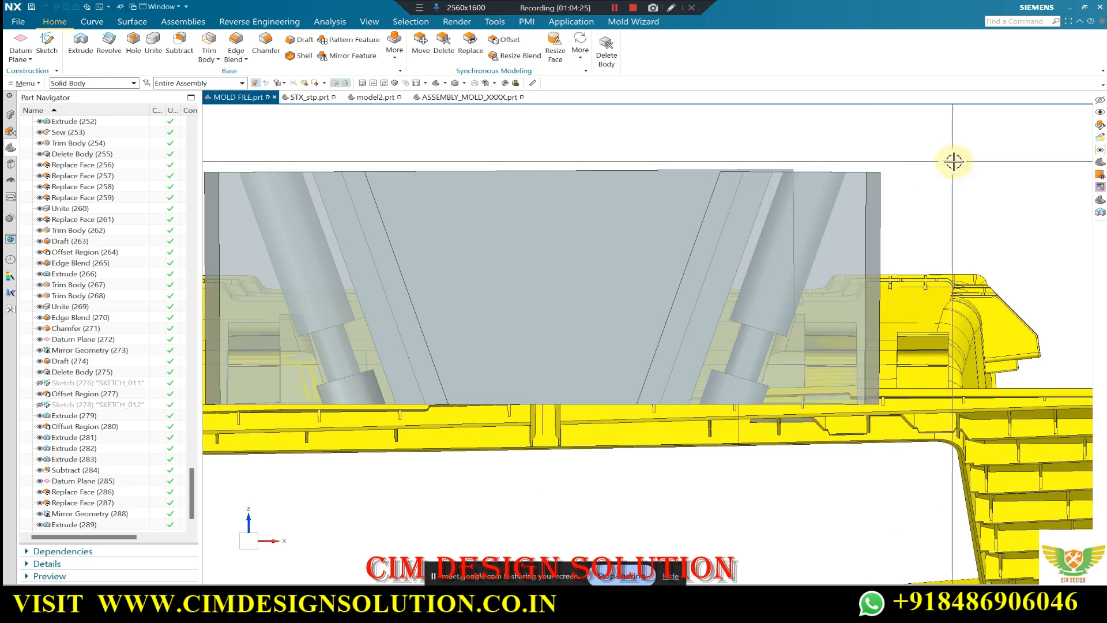
scroll(946, 168, down, 2)
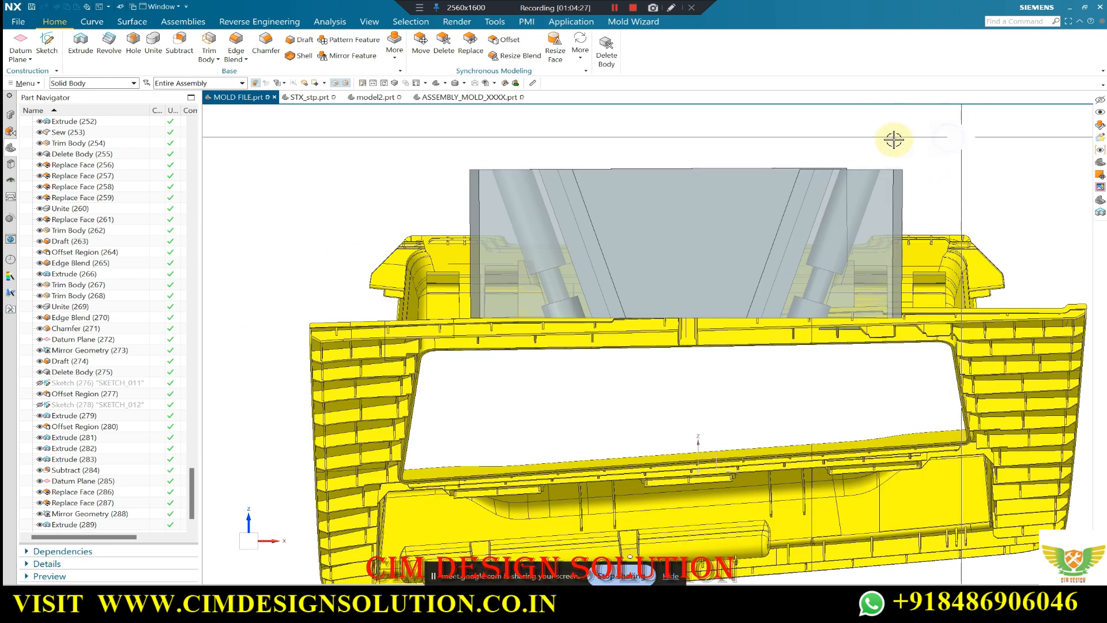
scroll(733, 186, down, 1)
Trim both lifter blocks and the connecting body with a new horizontal plane near their upper edge, keeping the lower portion.
middle_drag(732, 191, 638, 195)
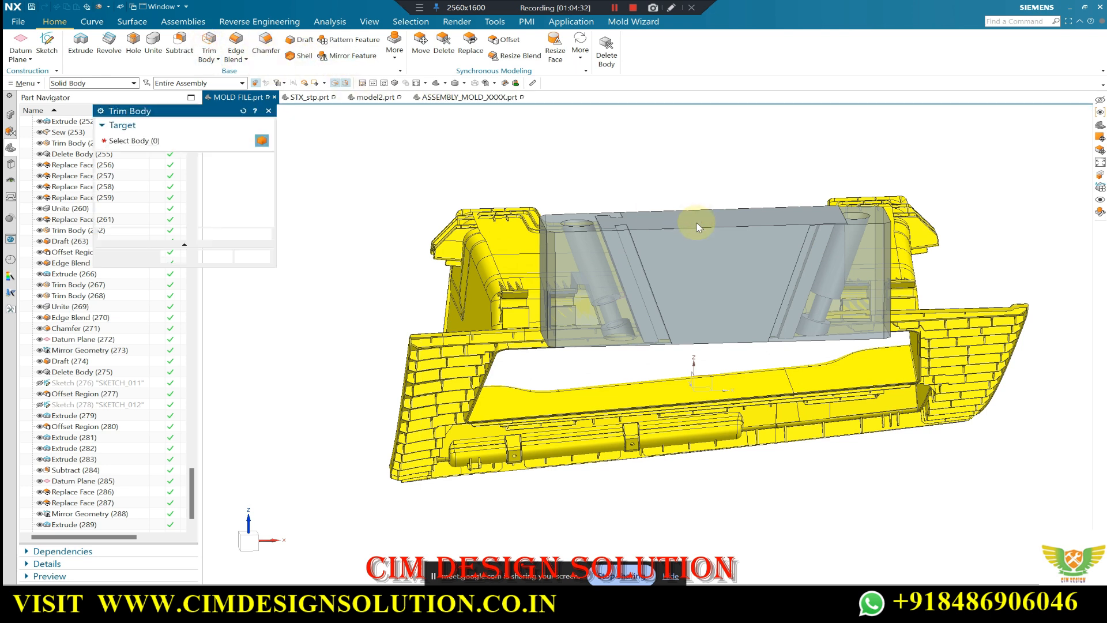
click(577, 243)
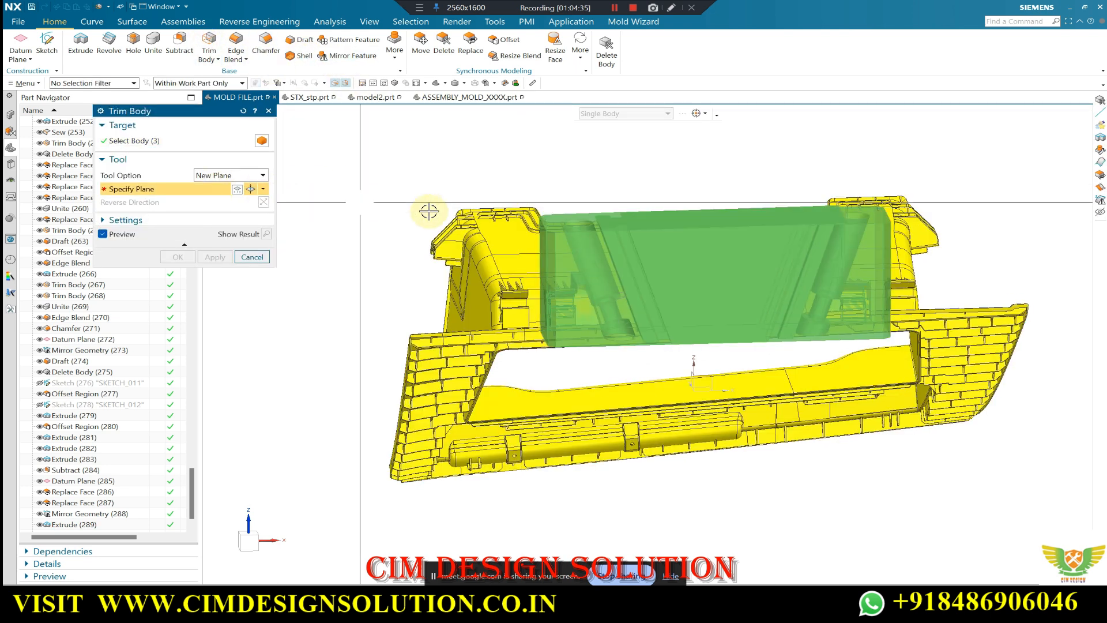
scroll(577, 227, up, 5)
click(649, 270)
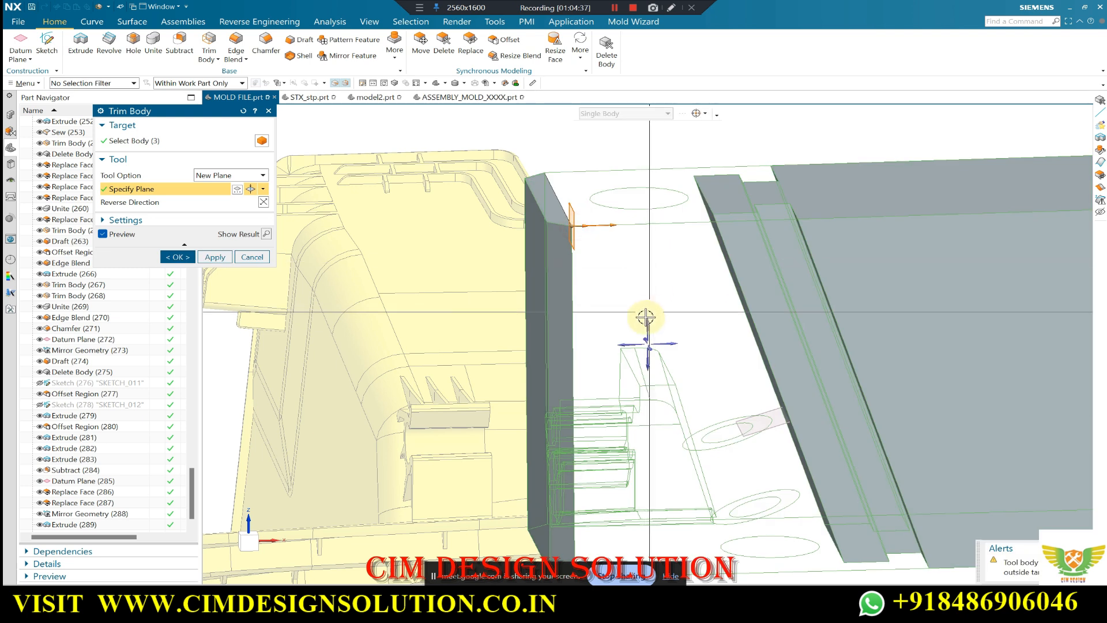
middle_drag(633, 300, 501, 205)
scroll(292, 220, down, 3)
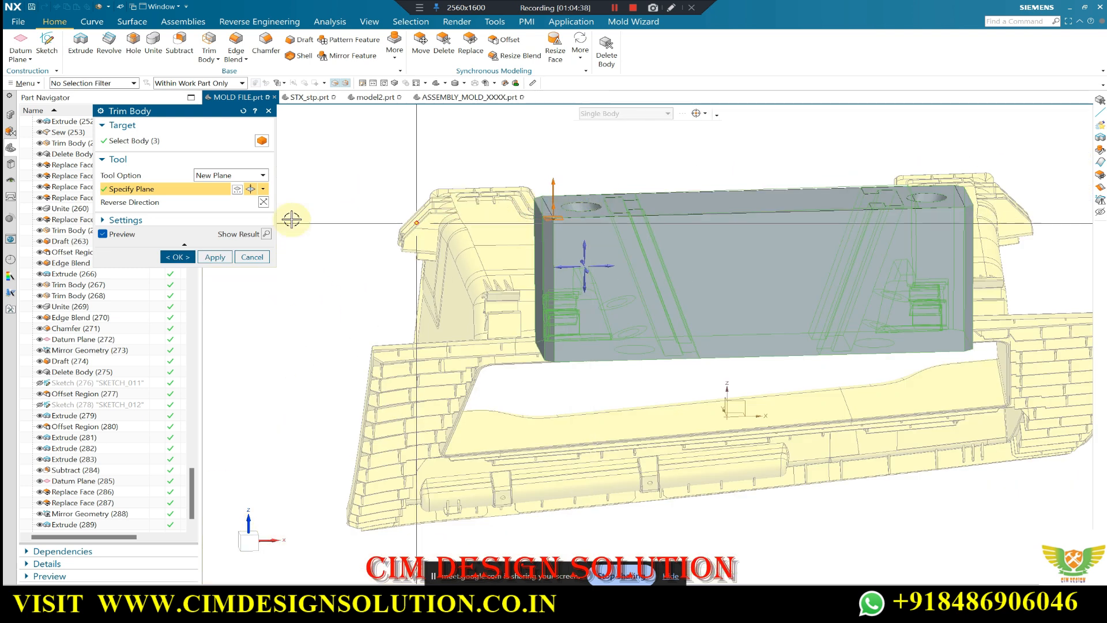
click(177, 257)
Delete the small face at the outer upper corner of the lifter block.
scroll(543, 149, up, 5)
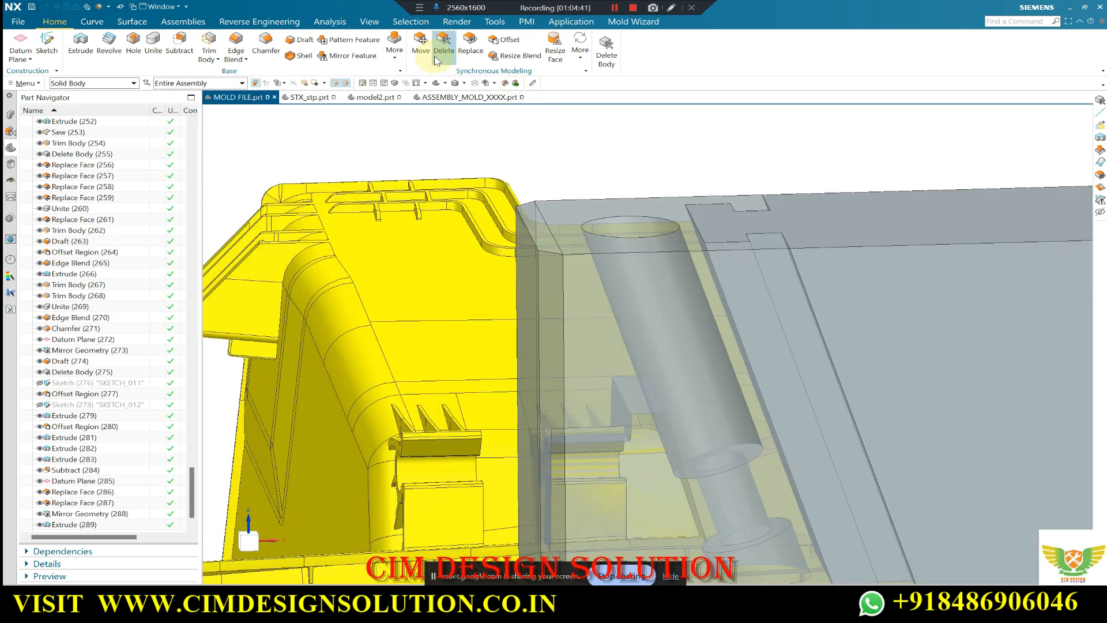
click(534, 227)
key(Delete)
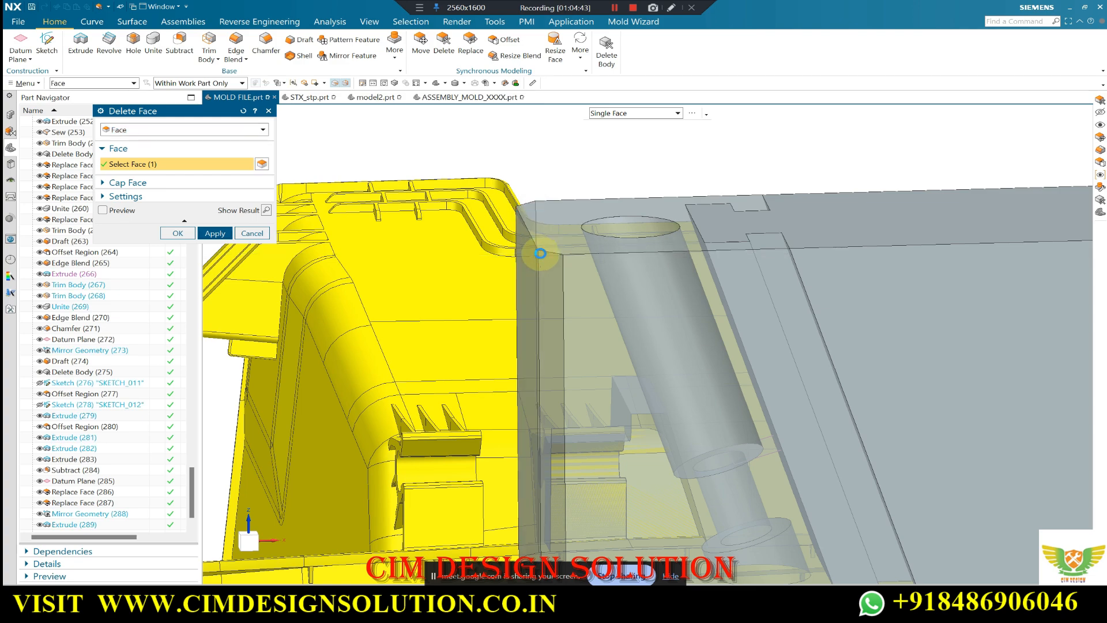
middle_click(540, 253)
Switch to the model2 part and show its hidden bodies around the reference lifters.
scroll(618, 168, down, 8)
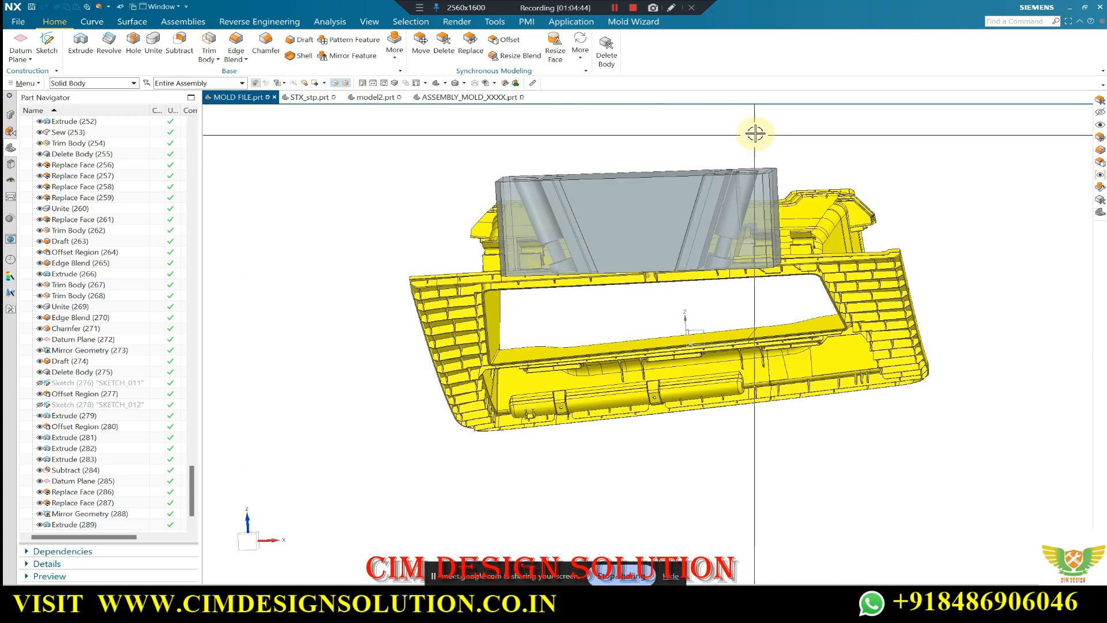
middle_drag(711, 169, 484, 260)
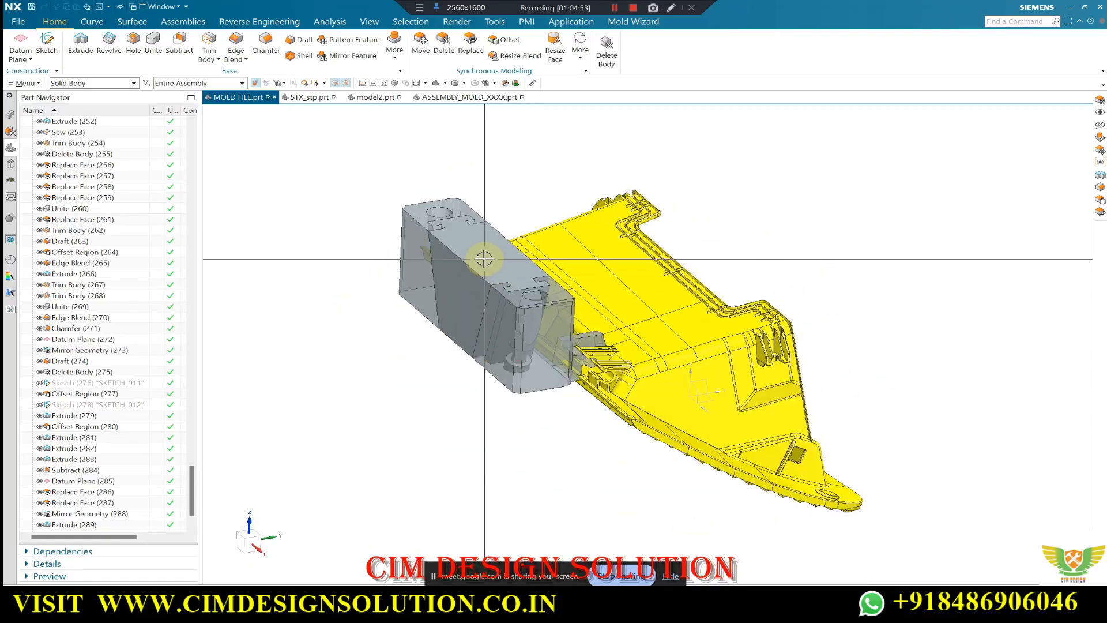
click(375, 96)
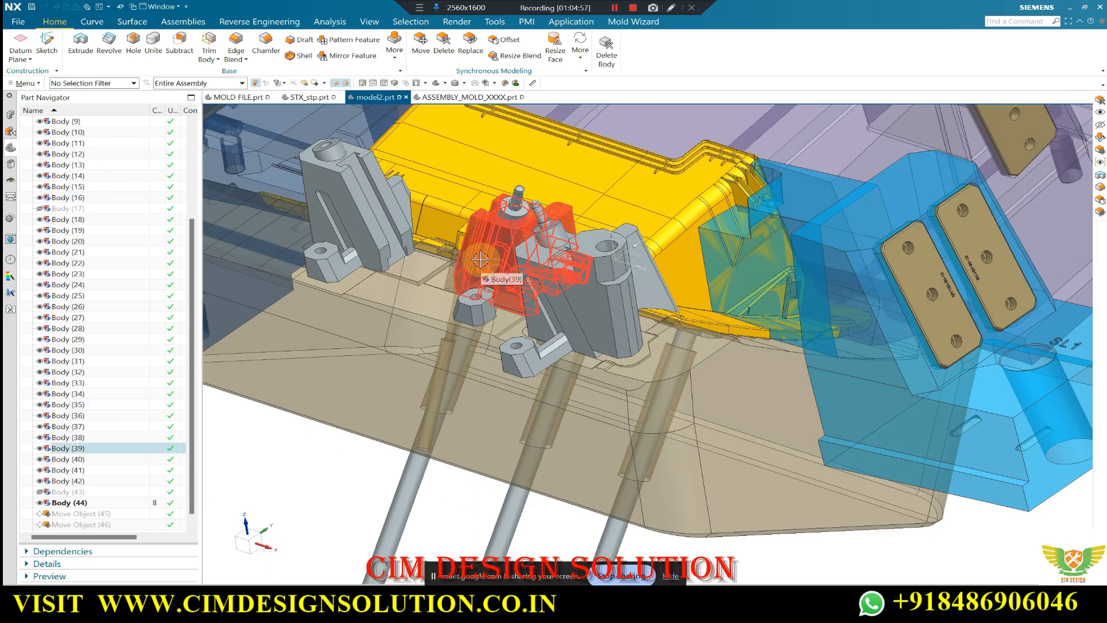
key(ctrl+shift+k)
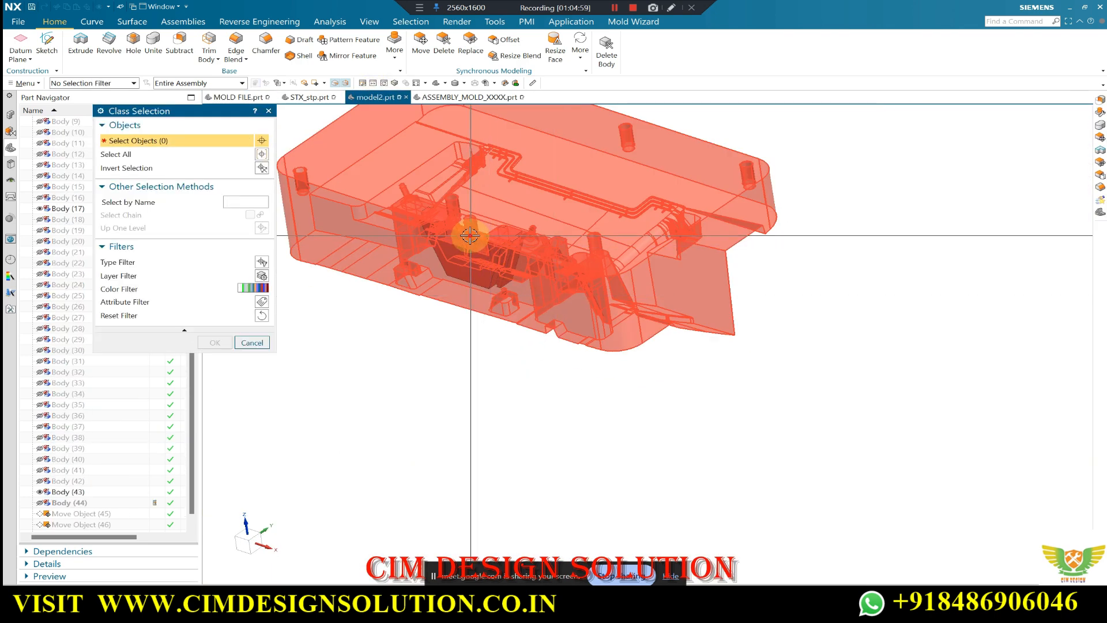
click(470, 236)
middle_click(470, 236)
scroll(467, 242, up, 5)
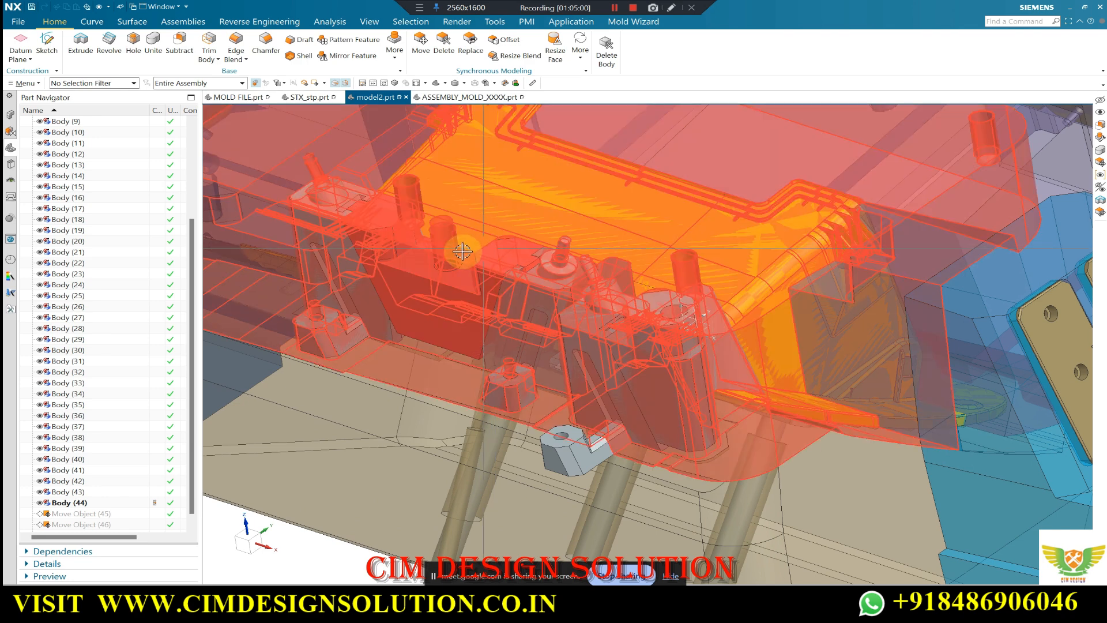
Hide the large covering block and the central connecting body to examine the reference lifter blocks.
scroll(463, 252, down, 6)
middle_drag(554, 242, 484, 180)
scroll(561, 171, up, 2)
click(485, 161)
key(ctrl+b)
scroll(573, 297, up, 2)
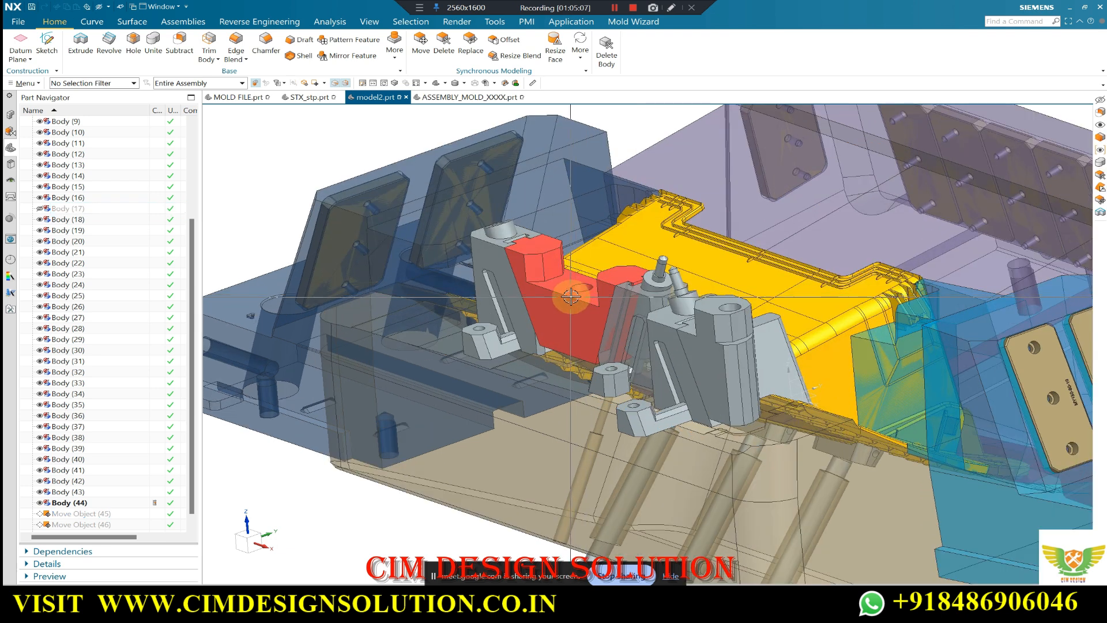
click(574, 298)
key(ctrl+b)
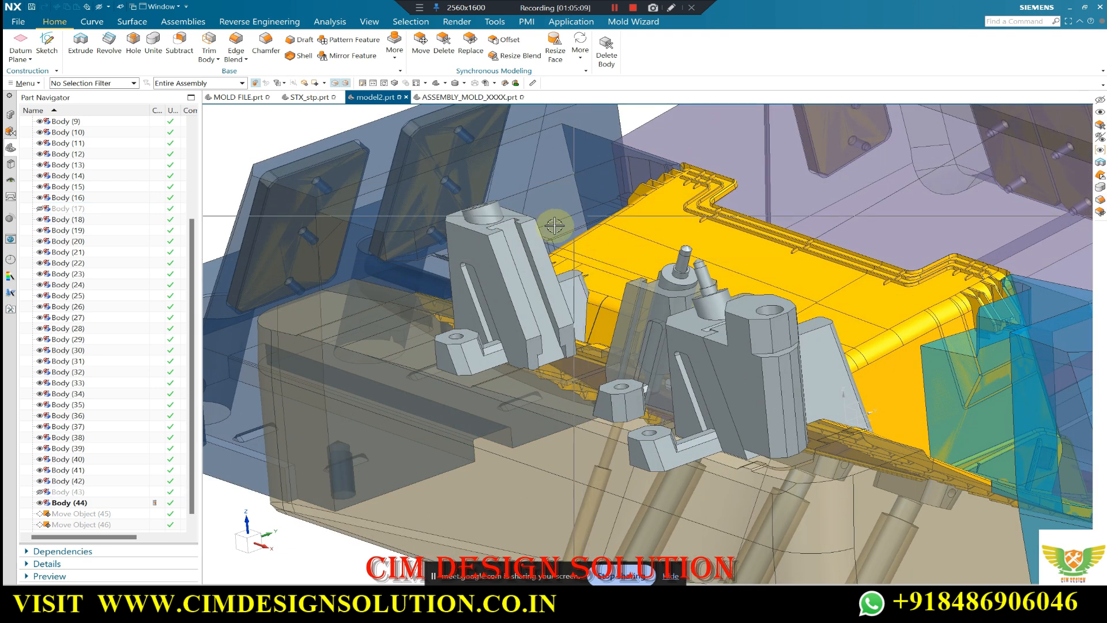
Return to the MOLD FILE part and hide the connecting body between the lifter blocks.
click(237, 96)
middle_drag(512, 197, 524, 261)
middle_drag(502, 323, 544, 338)
scroll(543, 338, up, 3)
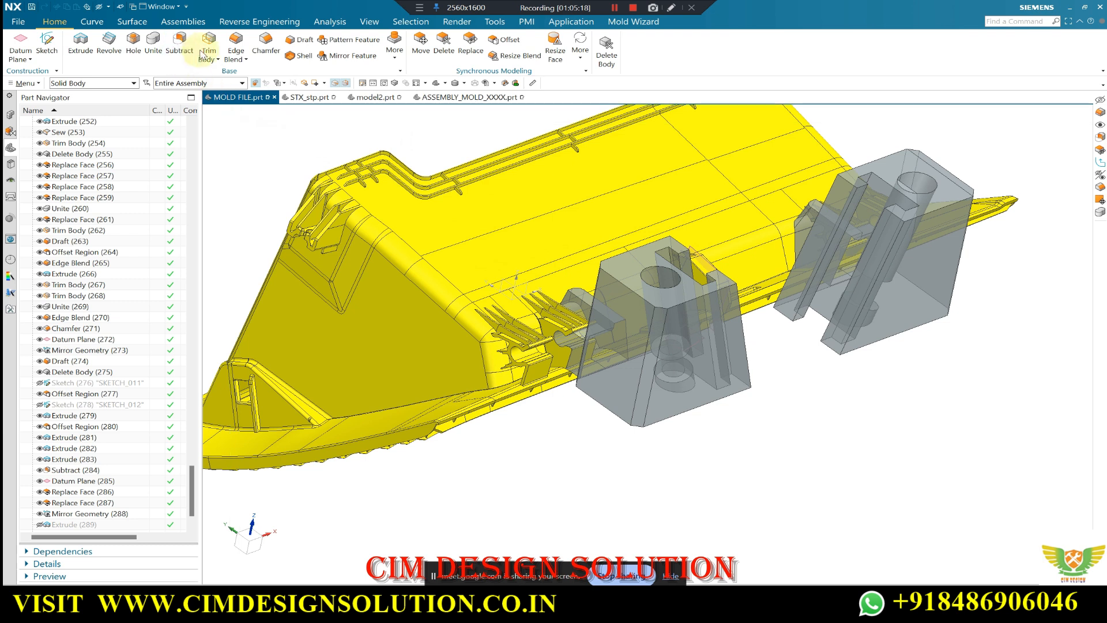
Trim the original lifter block's sharp inner end with a plane offset -80 mm from its outer side face, keeping the outer portion.
click(711, 311)
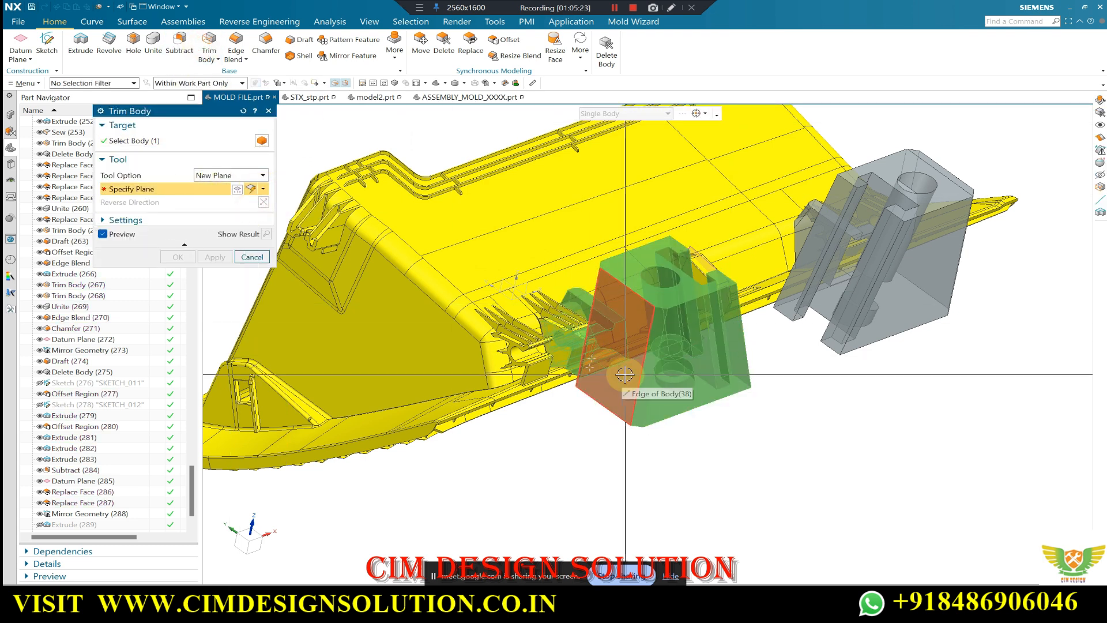
click(639, 381)
middle_drag(730, 420, 588, 440)
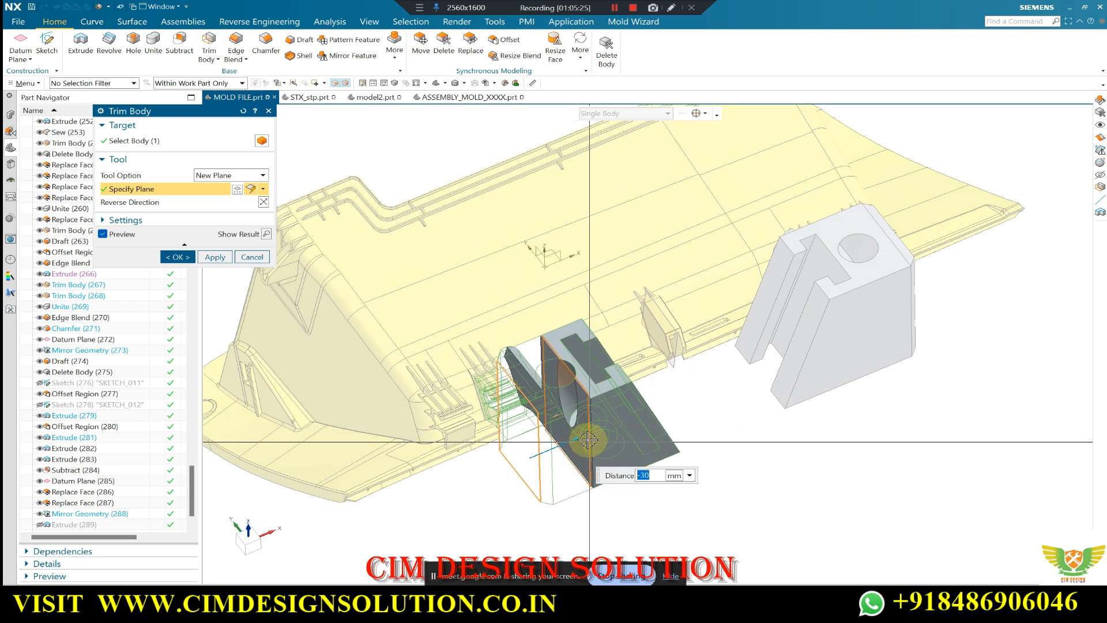
drag(624, 430, 752, 403)
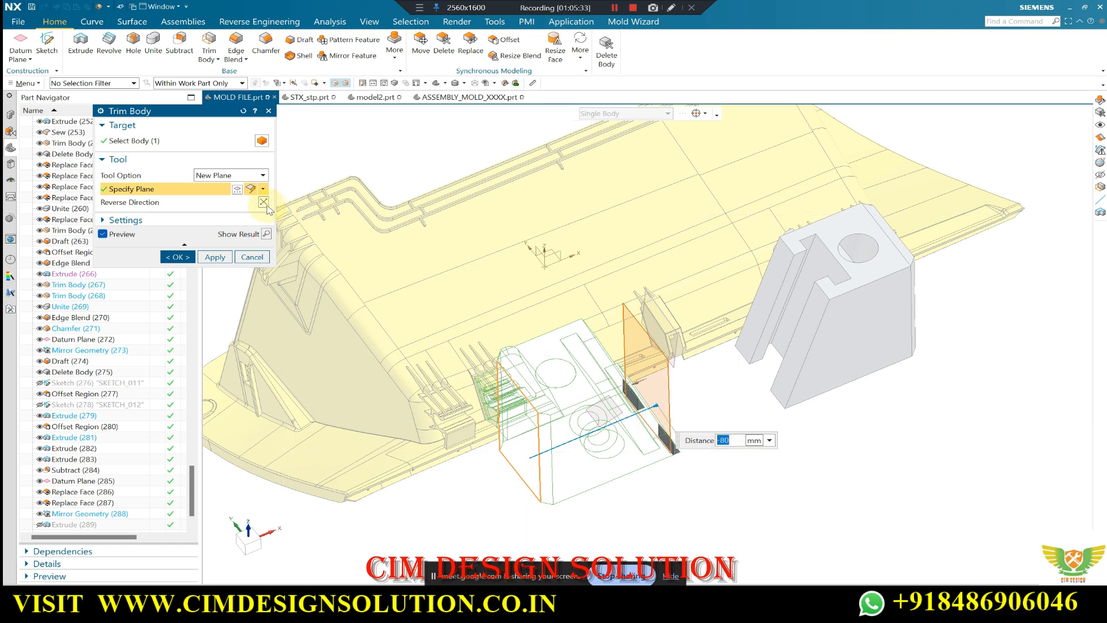
key(Return)
click(218, 257)
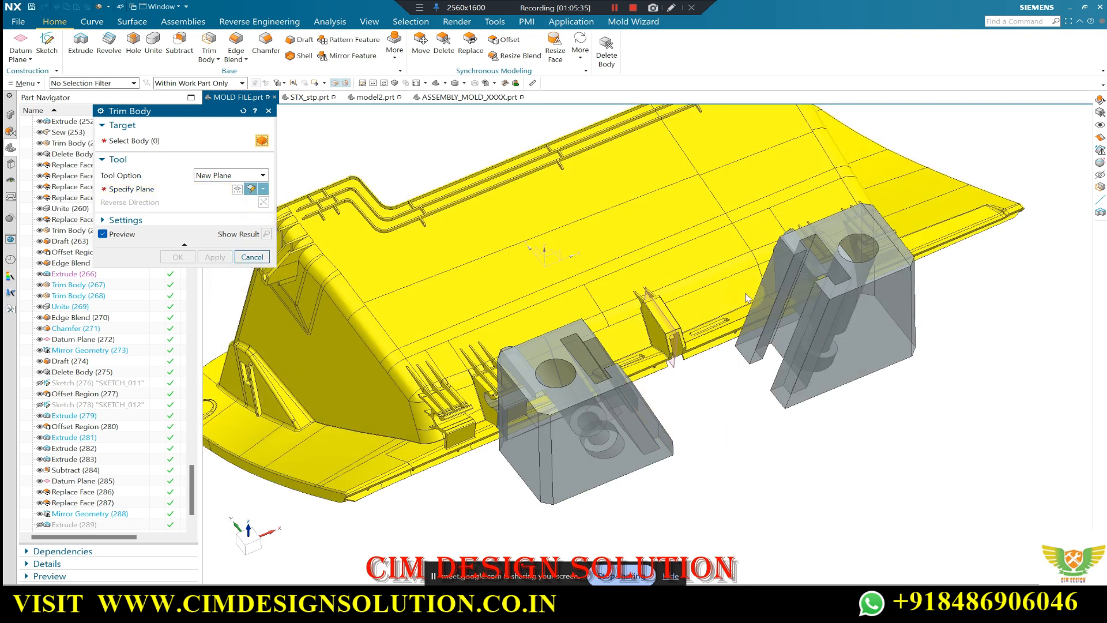
Trim the mirrored lifter block's inner end with a plane offset -80 mm from its outer side face, keeping the outer portion.
middle_drag(764, 287, 714, 294)
scroll(812, 323, down, 1)
scroll(812, 323, up, 3)
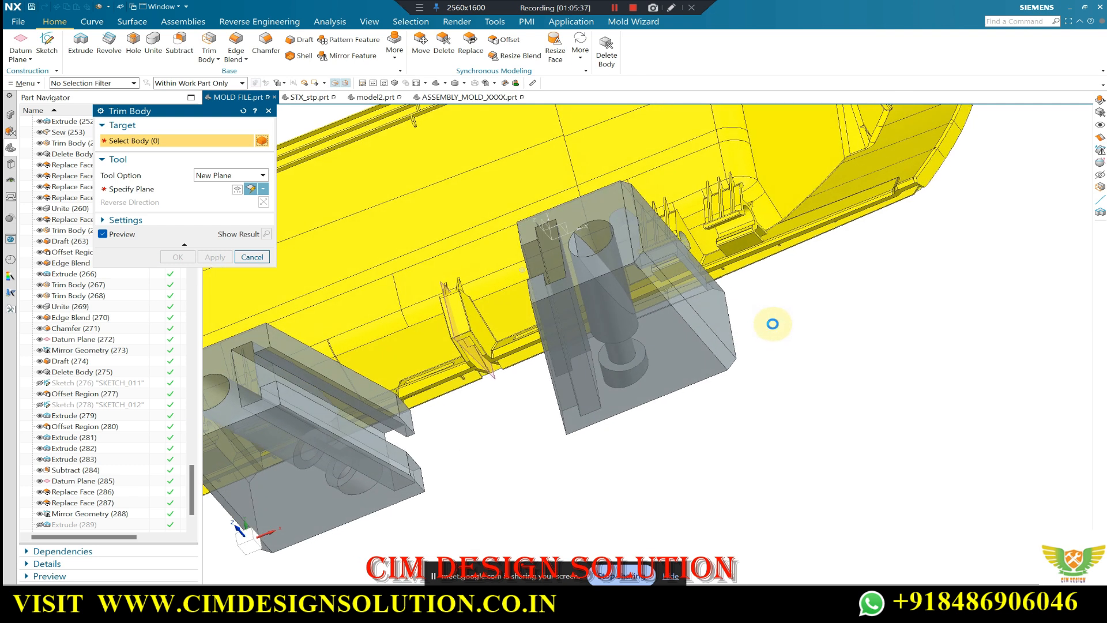
click(690, 296)
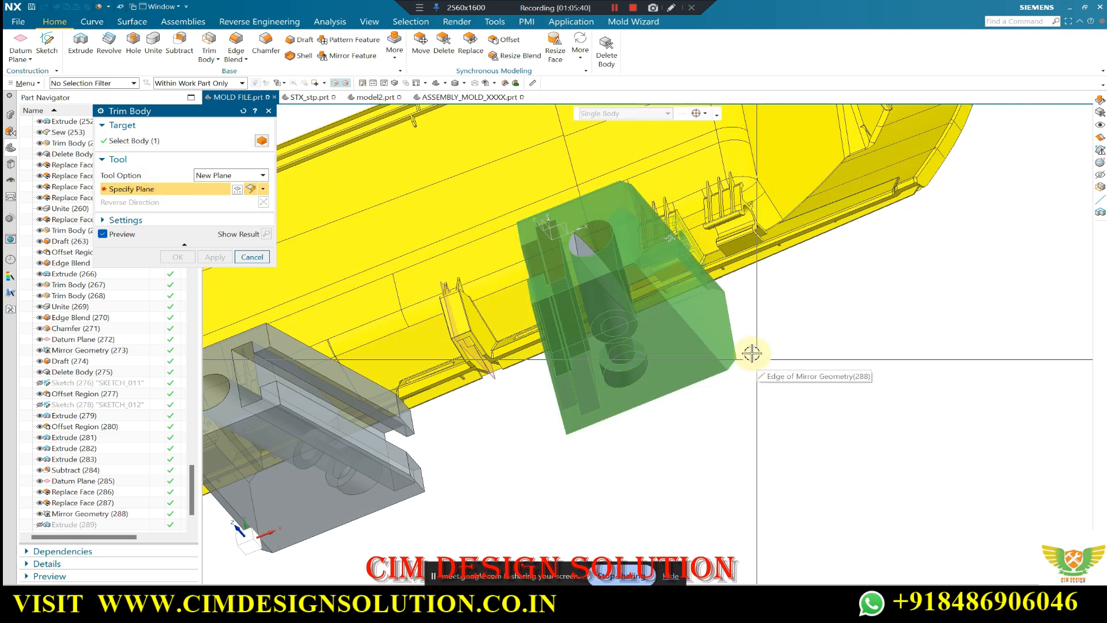
click(718, 320)
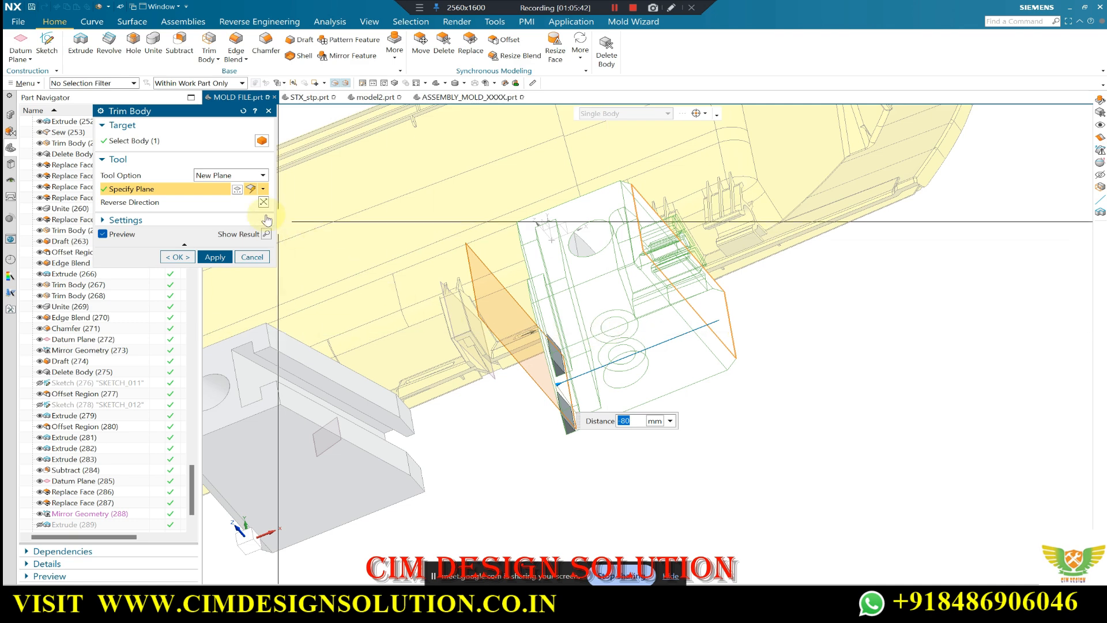
click(186, 256)
Show the hidden connecting body between the two trimmed lifter blocks.
middle_drag(388, 311, 557, 461)
middle_drag(464, 464, 638, 503)
middle_drag(606, 471, 585, 442)
key(ctrl+shift+k)
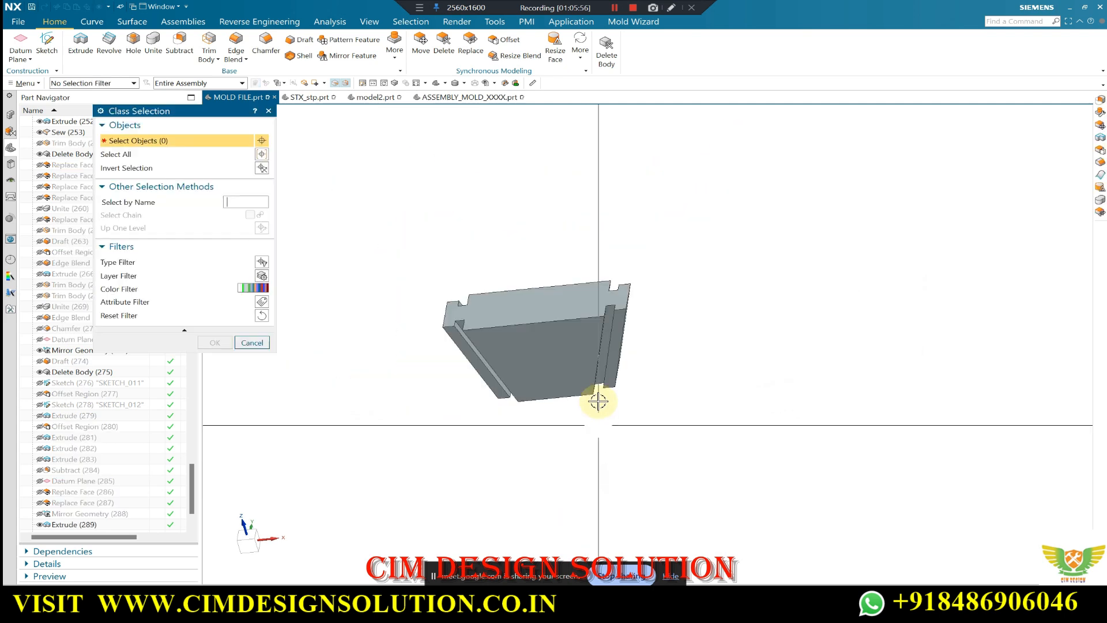
click(570, 334)
middle_click(552, 324)
Offset the connecting body's bottom face between the lifter blocks inward by a negative distance.
middle_drag(552, 323, 603, 213)
scroll(606, 222, up, 3)
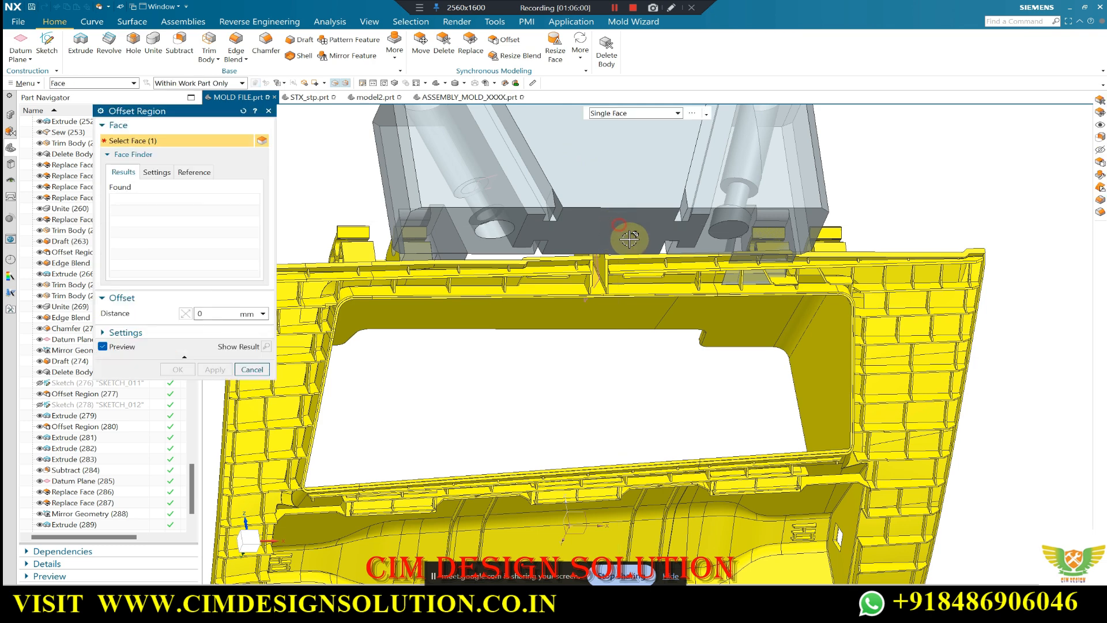
click(627, 238)
scroll(577, 239, down, 2)
middle_drag(558, 240, 535, 309)
scroll(472, 332, up, 4)
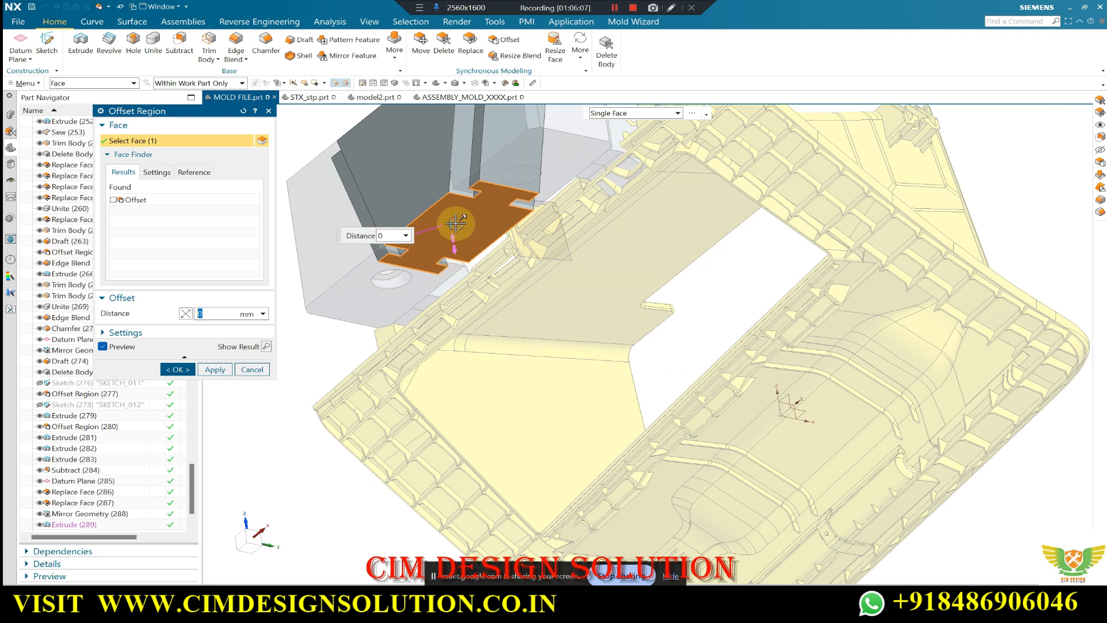
double_click(223, 318)
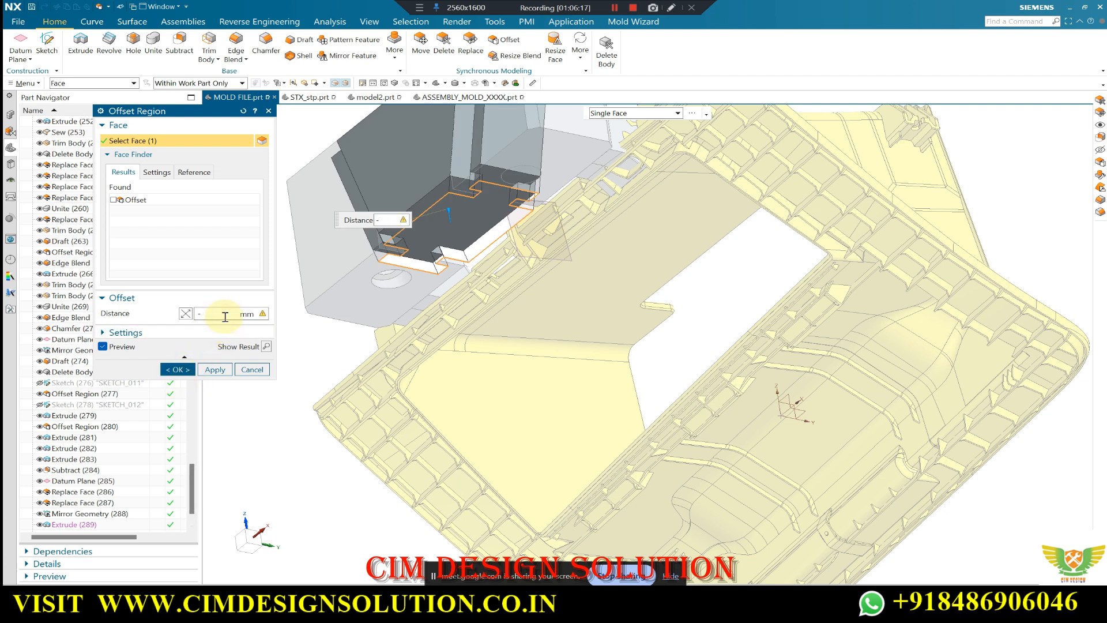
click(209, 376)
key(Escape)
Change the connecting body's display color to teal blue.
scroll(467, 190, down, 3)
middle_drag(467, 190, 424, 248)
scroll(506, 236, up, 3)
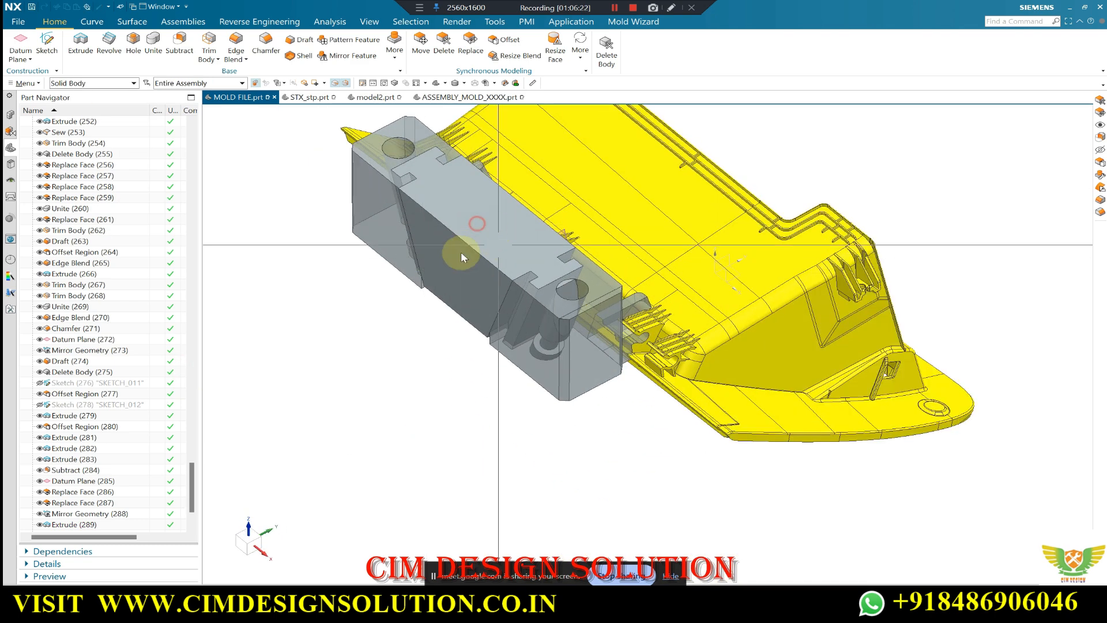
click(477, 224)
key(ctrl+j)
click(241, 172)
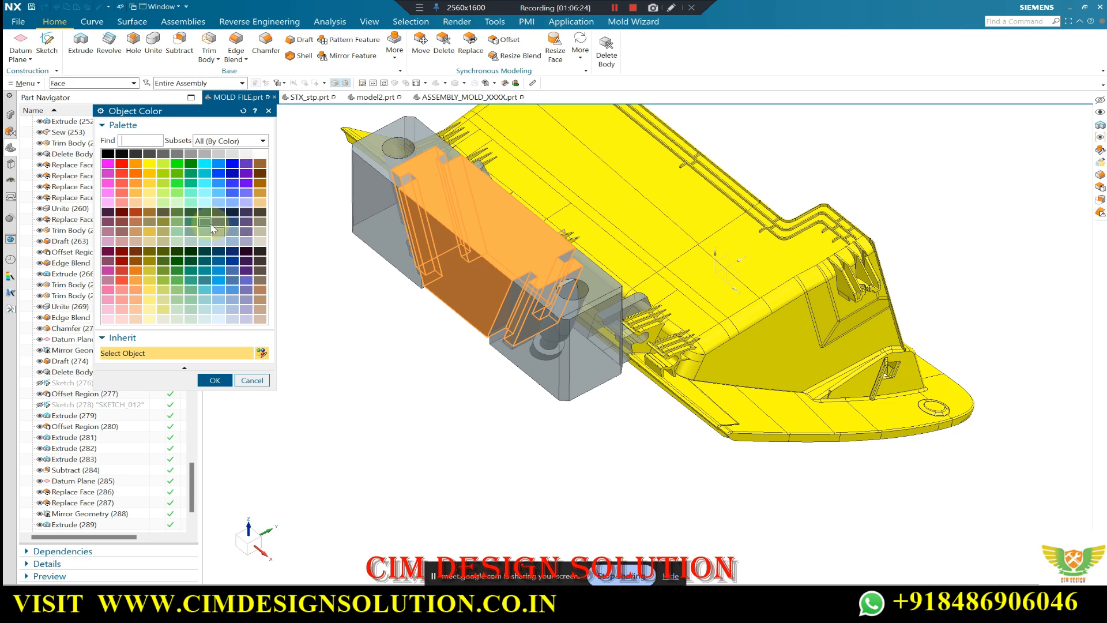
middle_click(265, 204)
middle_click(274, 222)
Examine how the recolored connecting body sits between the two lifter blocks from the front and from above.
scroll(357, 260, down, 3)
middle_drag(369, 266, 590, 130)
key(F8)
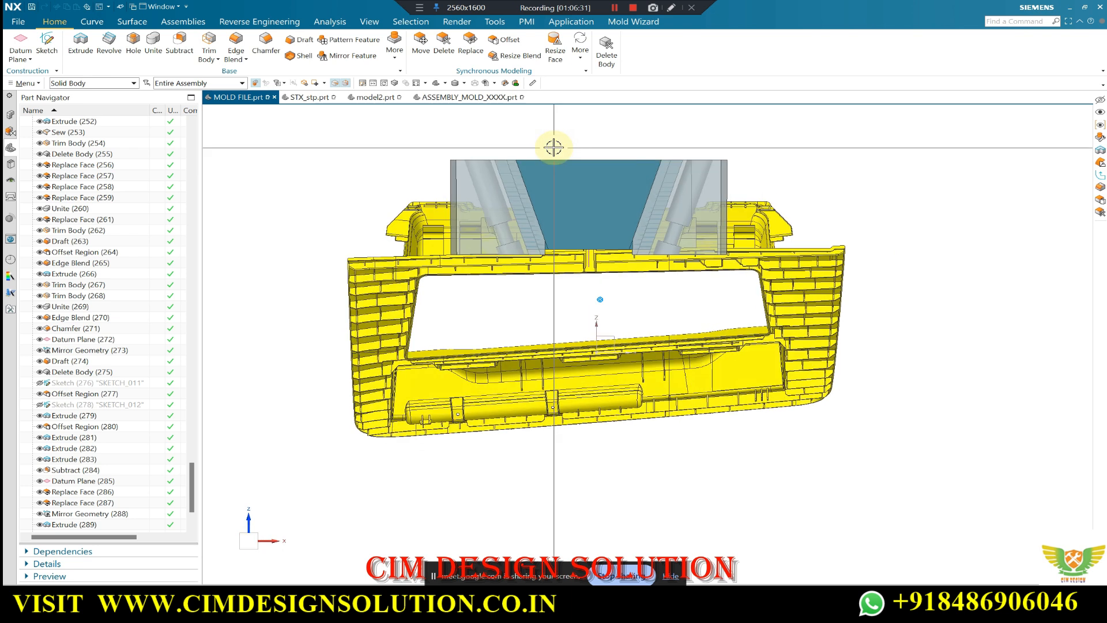
key(ctrl+shift+k)
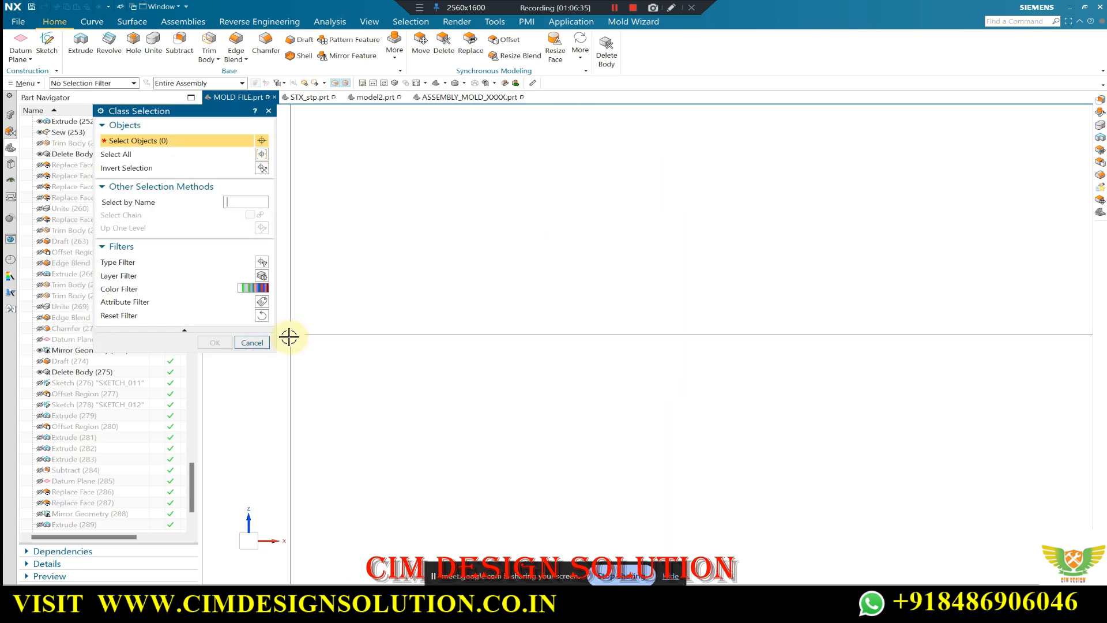
click(252, 343)
middle_drag(564, 256, 482, 275)
scroll(524, 294, up, 4)
middle_drag(463, 221, 433, 258)
scroll(432, 258, up, 3)
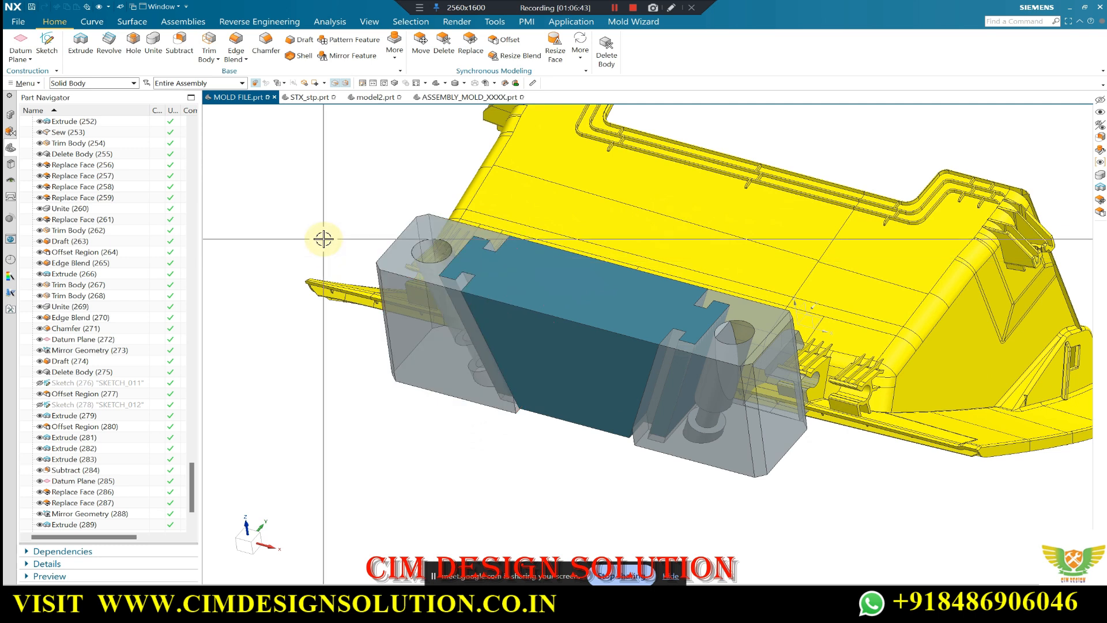
Show layer 11 and move the large mold insert body surrounding the yellow part to layer 1.
key(ctrl+l)
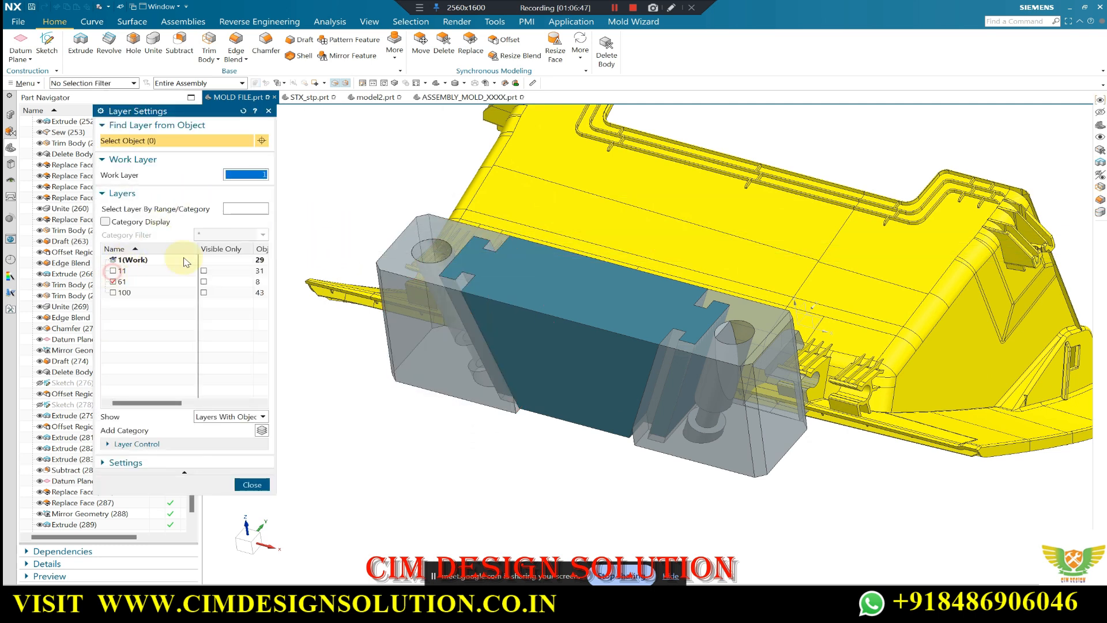
key(Escape)
scroll(475, 292, down, 3)
middle_drag(475, 291, 486, 282)
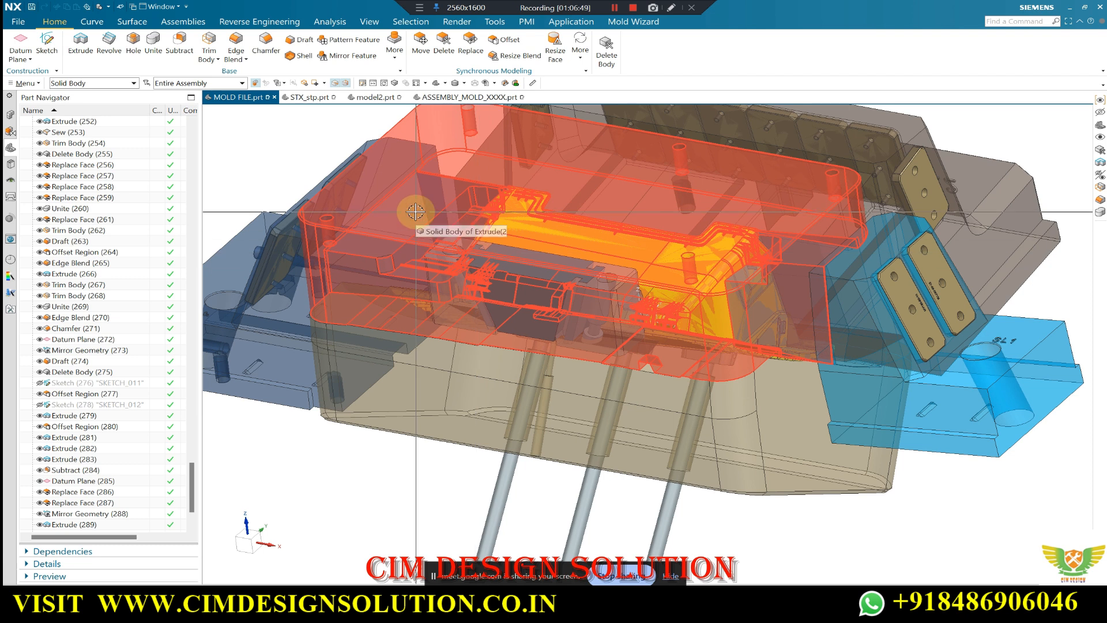
click(419, 212)
key(ctrl+j)
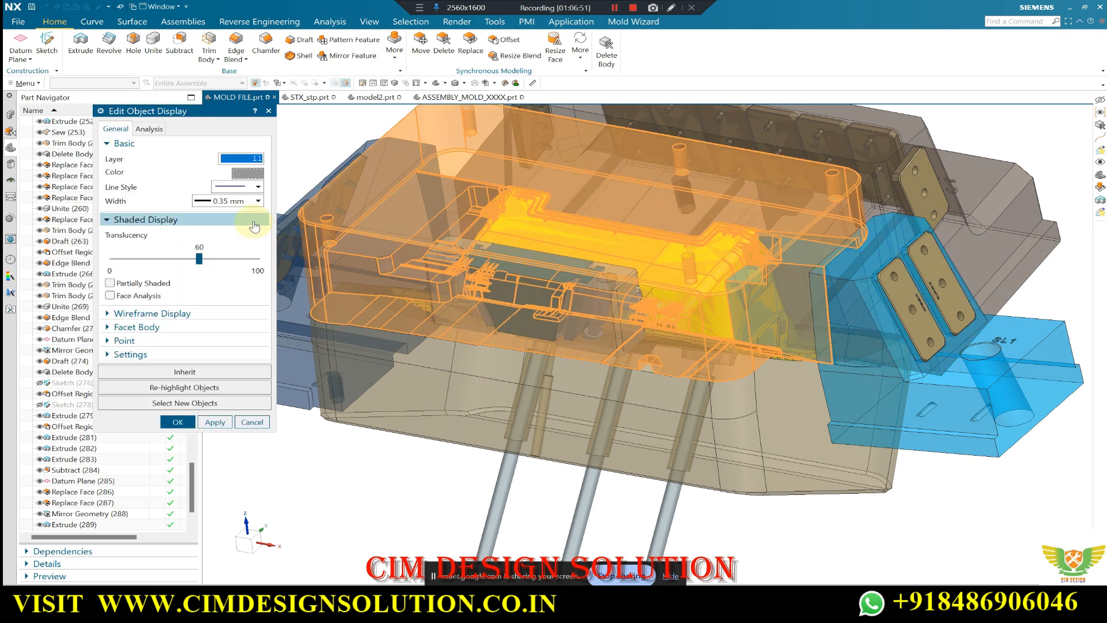
middle_click(256, 229)
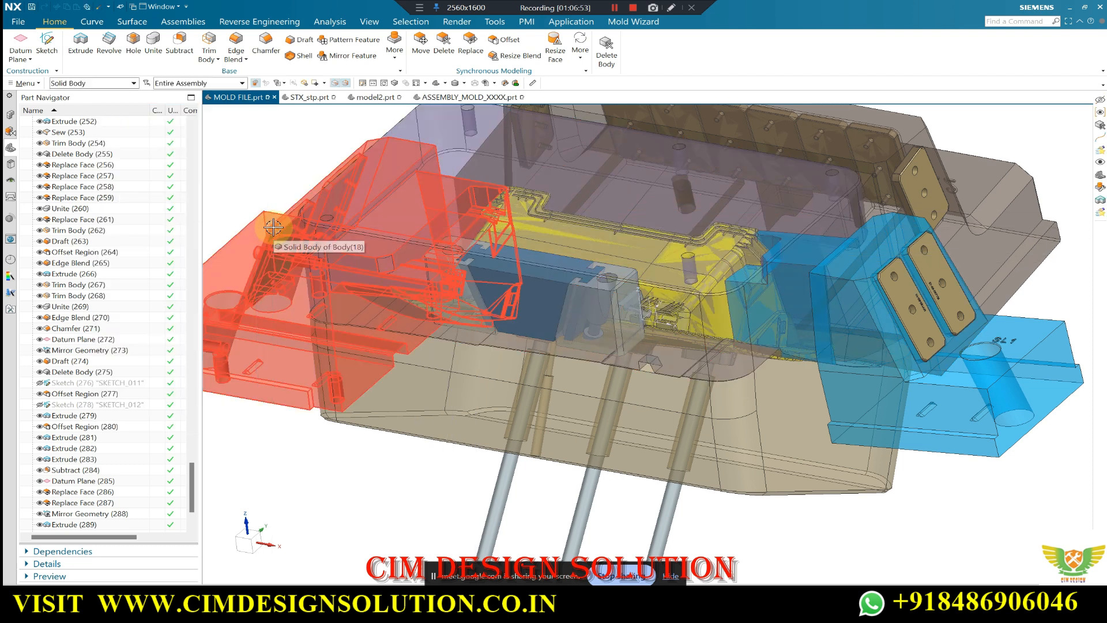
Turn off layer 11 and hide the yellow plastic part.
key(ctrl+l)
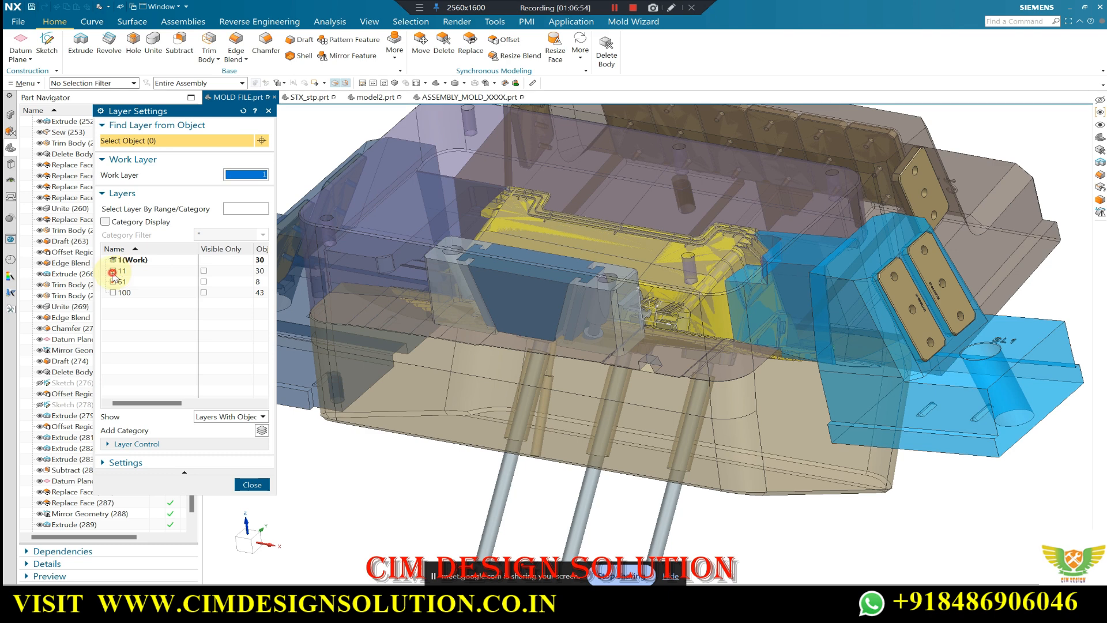
click(113, 272)
middle_click(395, 259)
middle_drag(395, 260, 700, 252)
key(ctrl+b)
click(713, 248)
middle_click(749, 367)
middle_drag(685, 313, 689, 236)
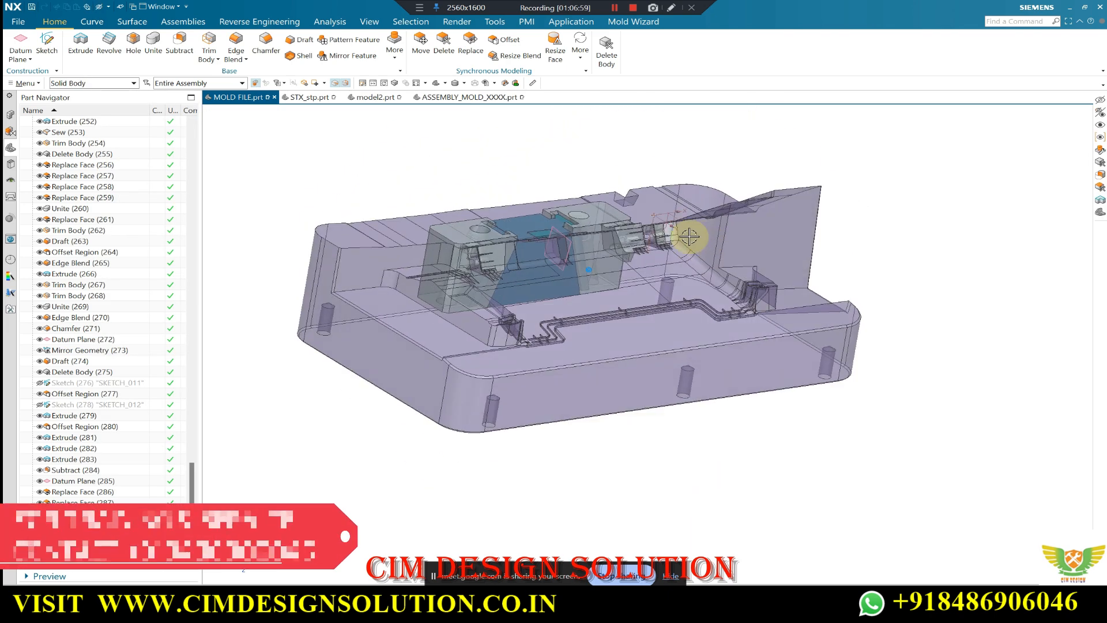
Delete the loose body filling the hole of one lifter block.
scroll(690, 236, up, 5)
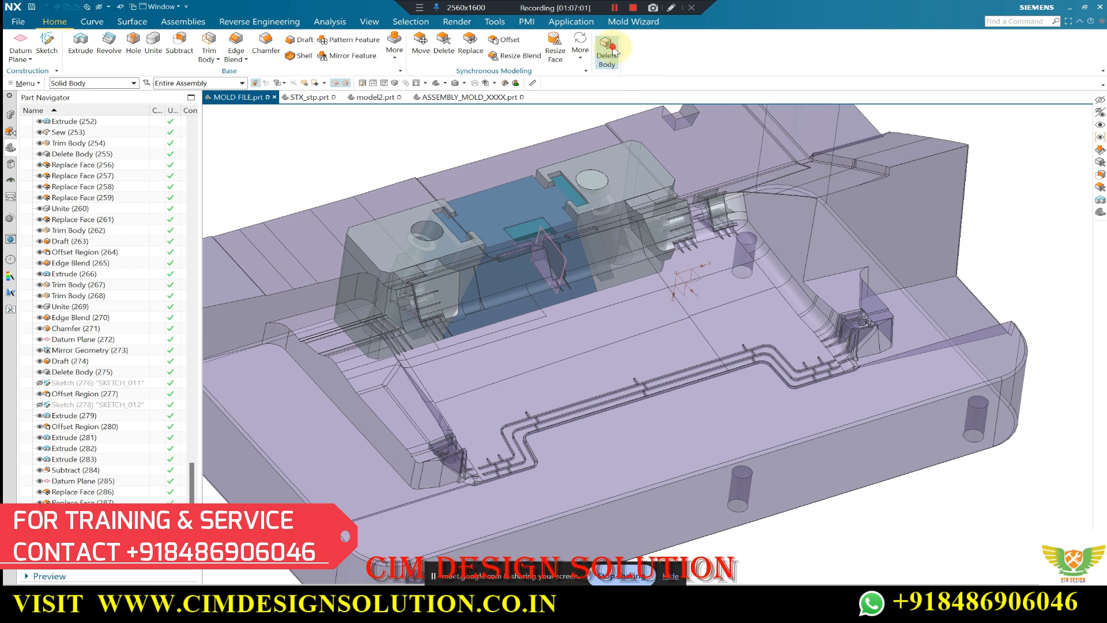
click(594, 178)
middle_click(627, 216)
Subtract a lifter block and the connecting body from the purple mold insert, keeping the tool bodies.
middle_drag(628, 217, 611, 222)
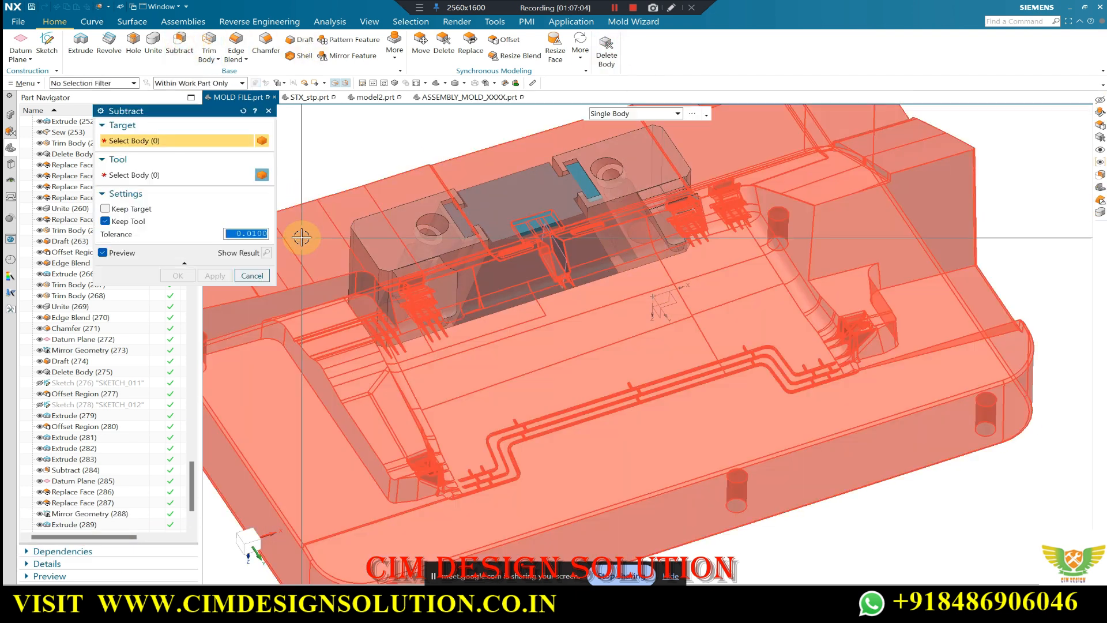
click(301, 235)
click(388, 237)
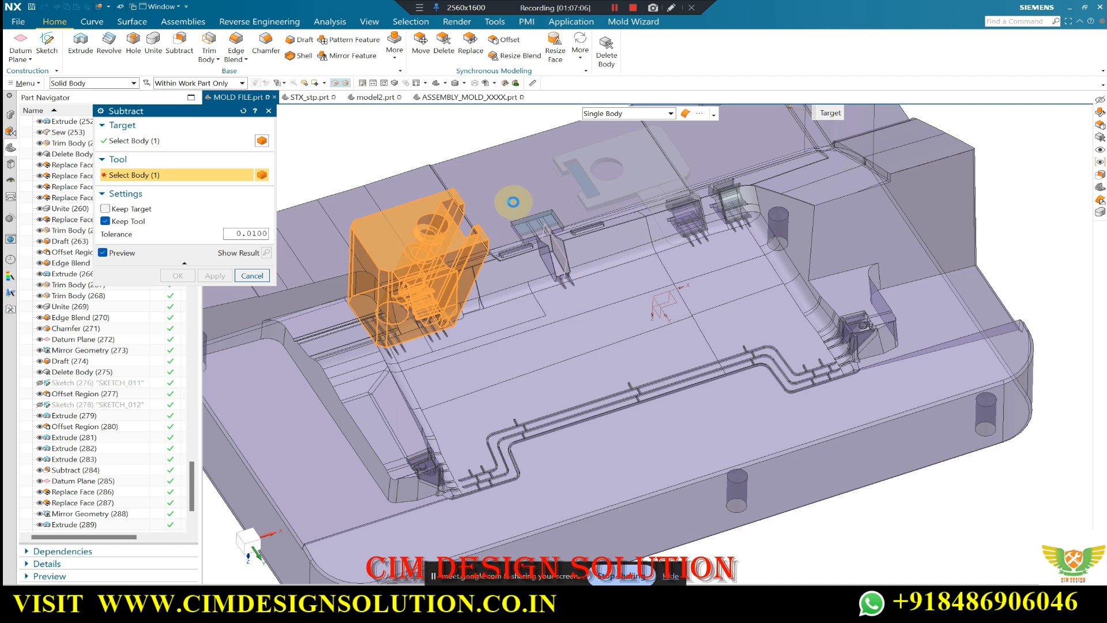
click(526, 179)
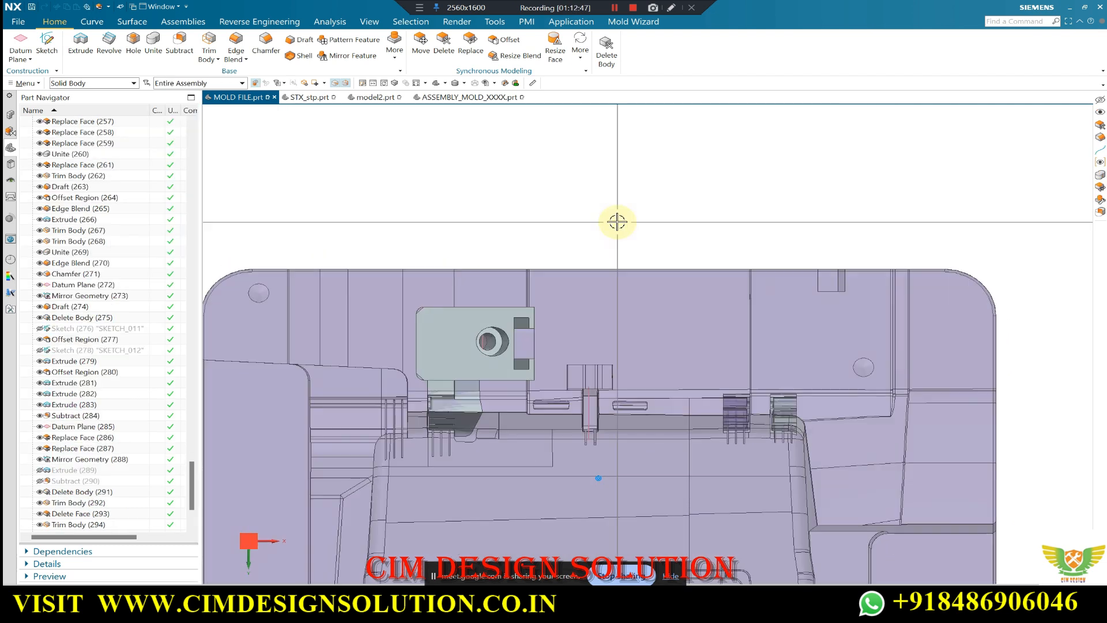
Show the hidden connecting body beside the remaining lifter block.
key(ctrl+shift+k)
click(601, 340)
middle_click(545, 305)
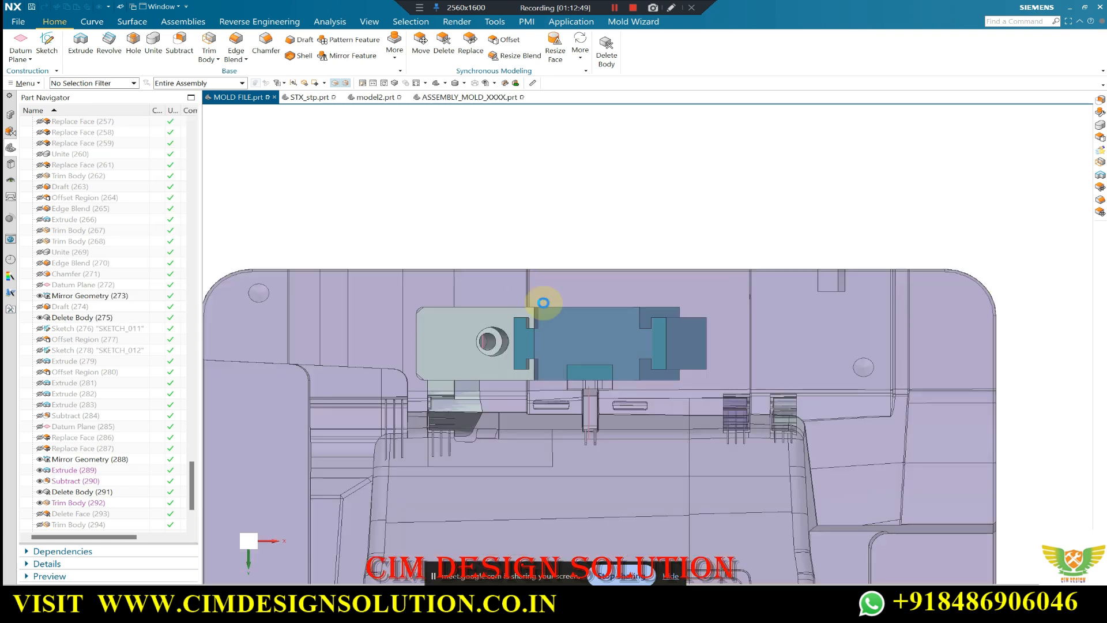
Subtract the connecting body from the purple mold insert with Keep Tool enabled.
scroll(570, 347, up, 3)
scroll(570, 347, up, 1)
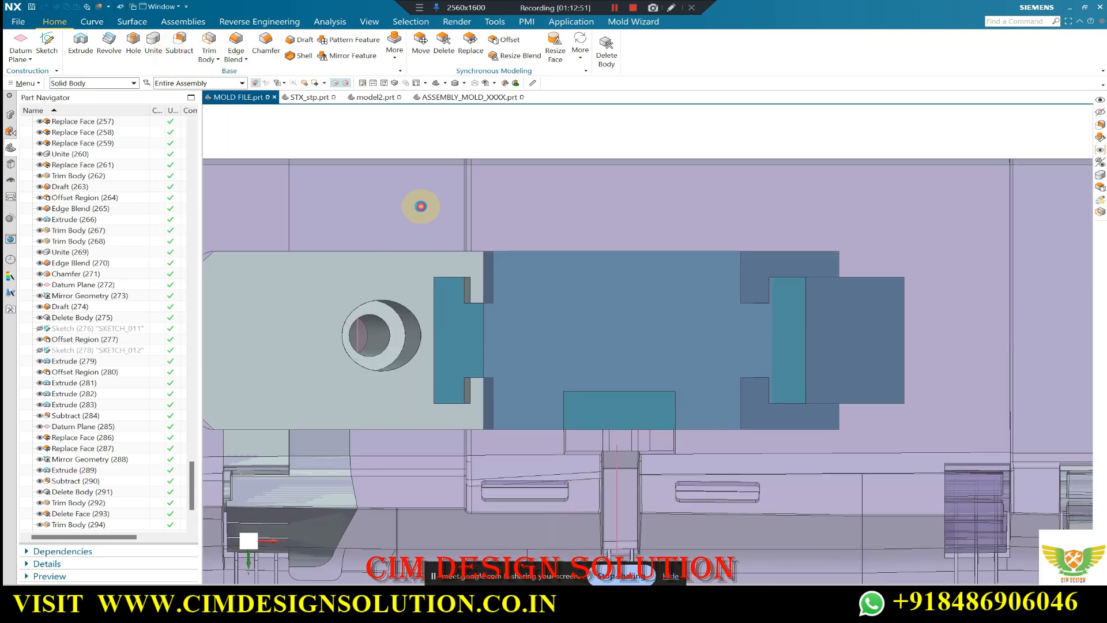
click(421, 205)
click(569, 294)
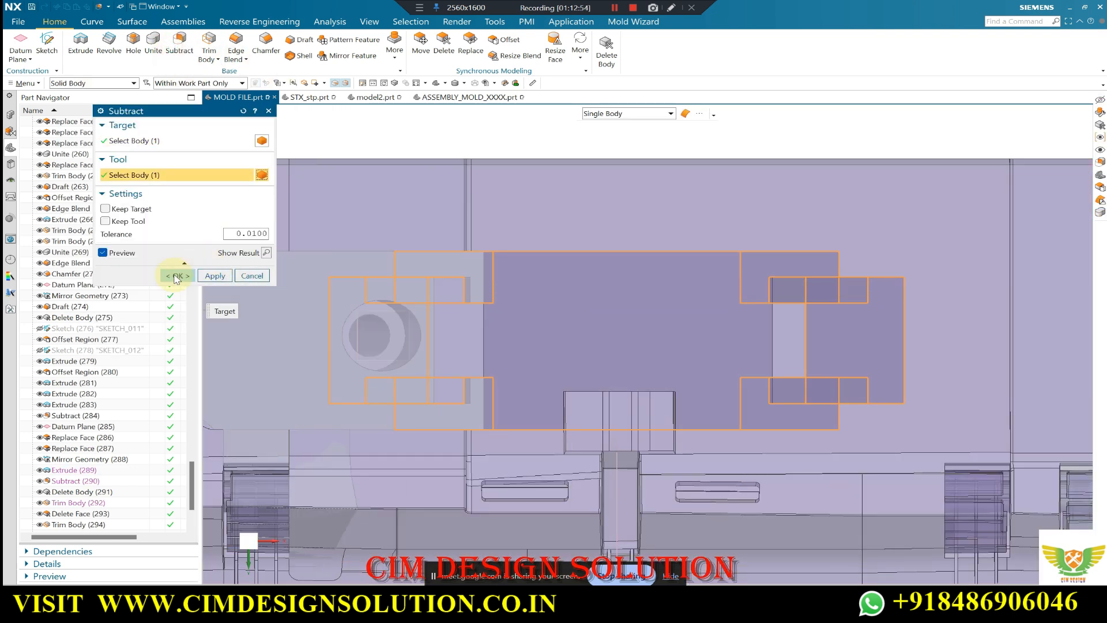
click(106, 221)
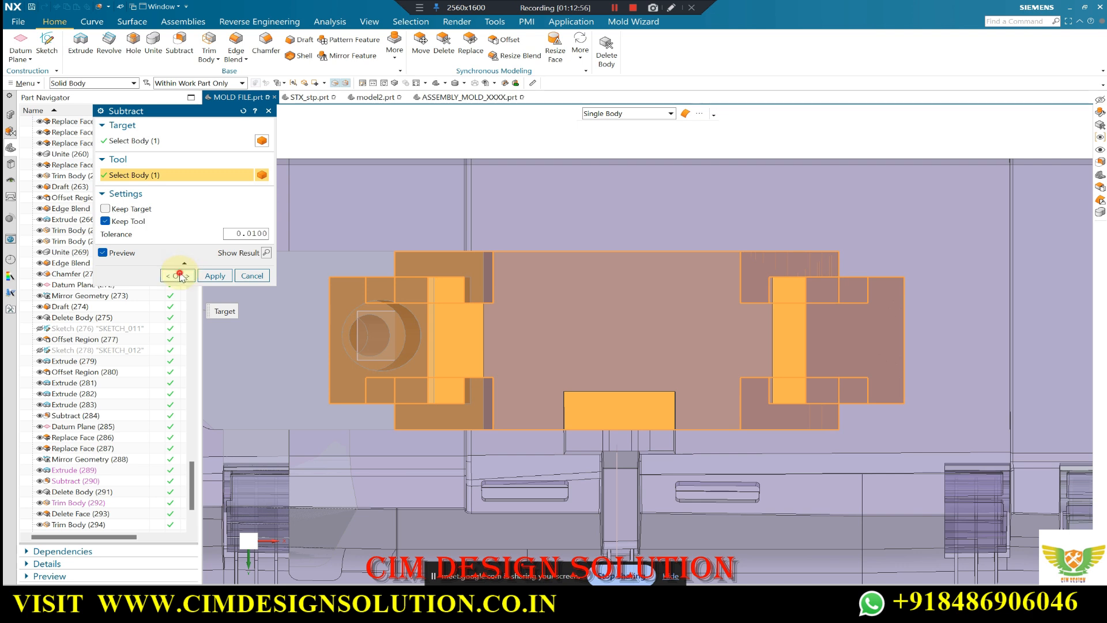
click(181, 276)
Hide the connecting body to expose its pocket in the mold insert.
middle_drag(618, 326, 486, 310)
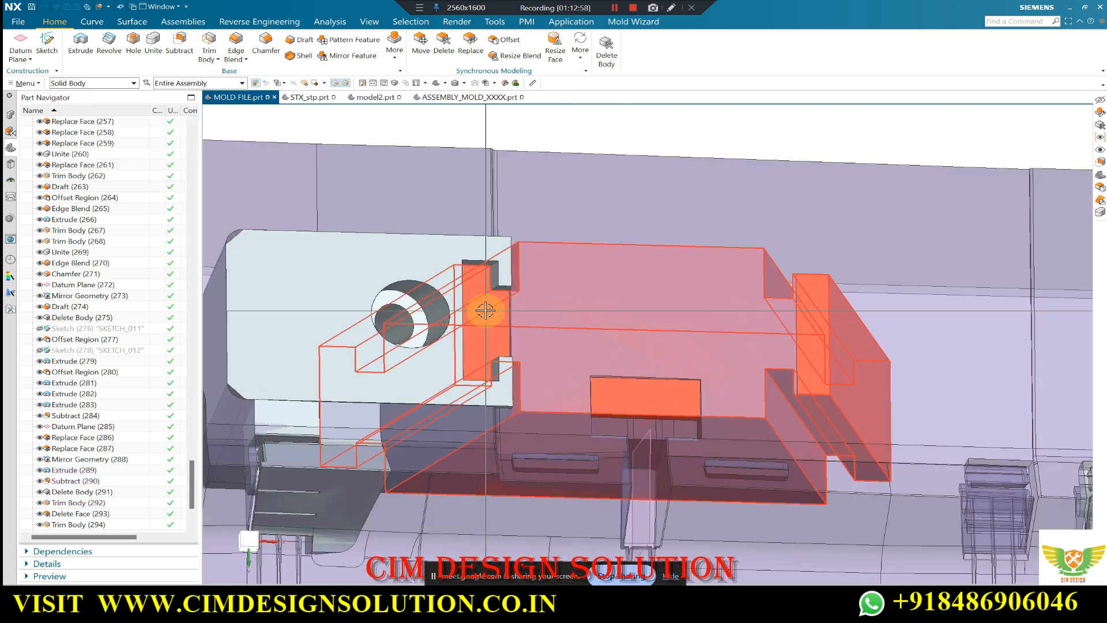
click(486, 310)
key(ctrl+b)
Replace the end face of the connecting body's pocket with the mold insert's adjacent outer face at 0 mm offset.
middle_drag(669, 279, 687, 271)
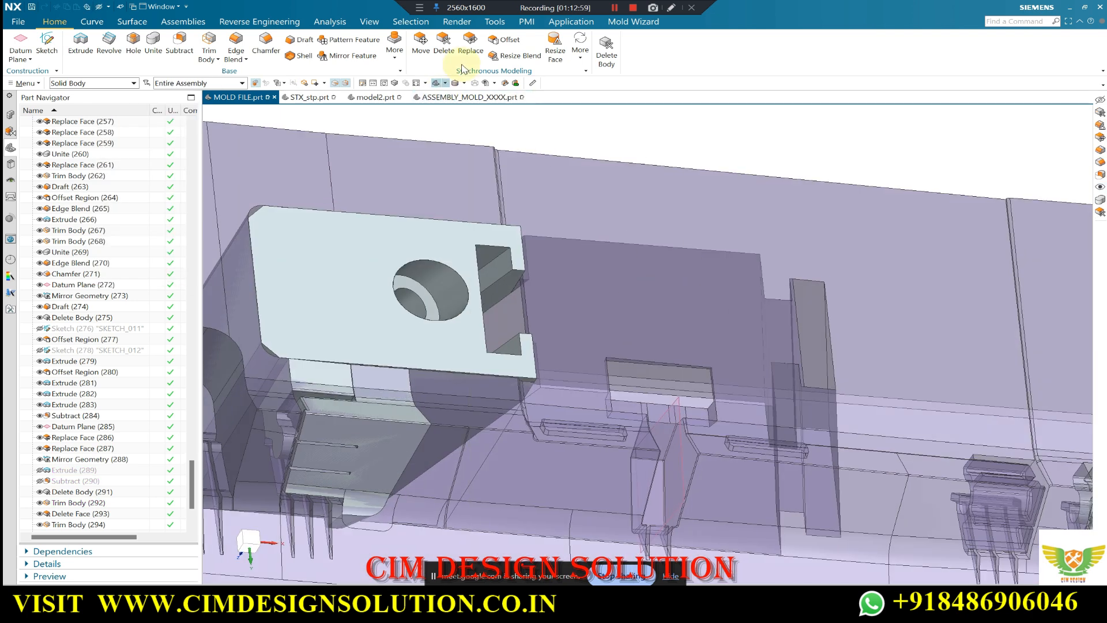
right_click(639, 293)
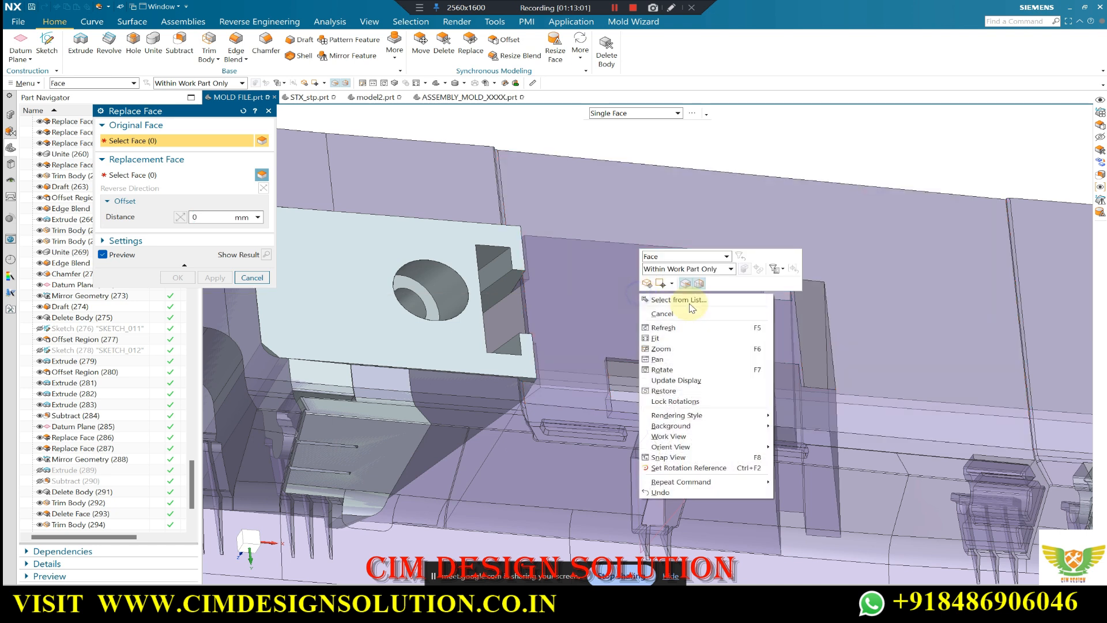
click(726, 306)
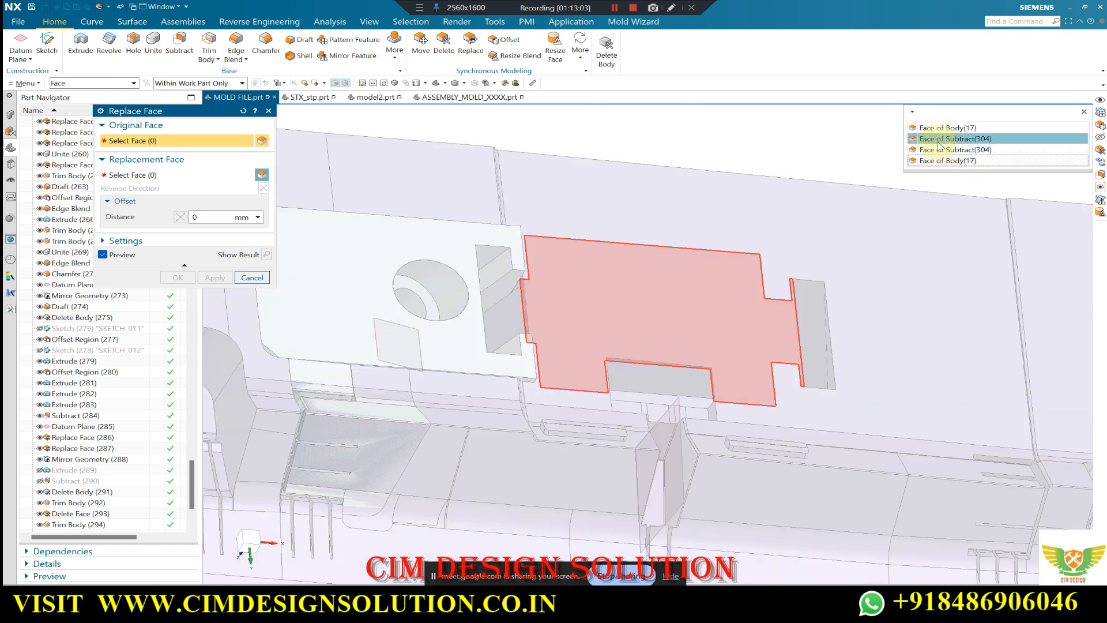
click(941, 145)
click(673, 207)
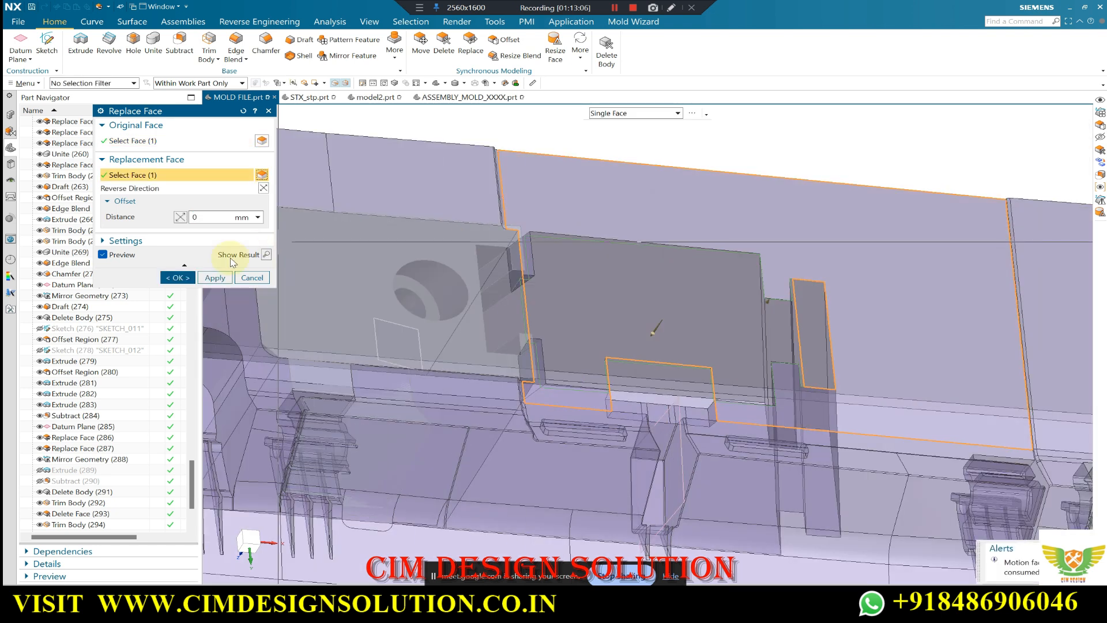
click(177, 277)
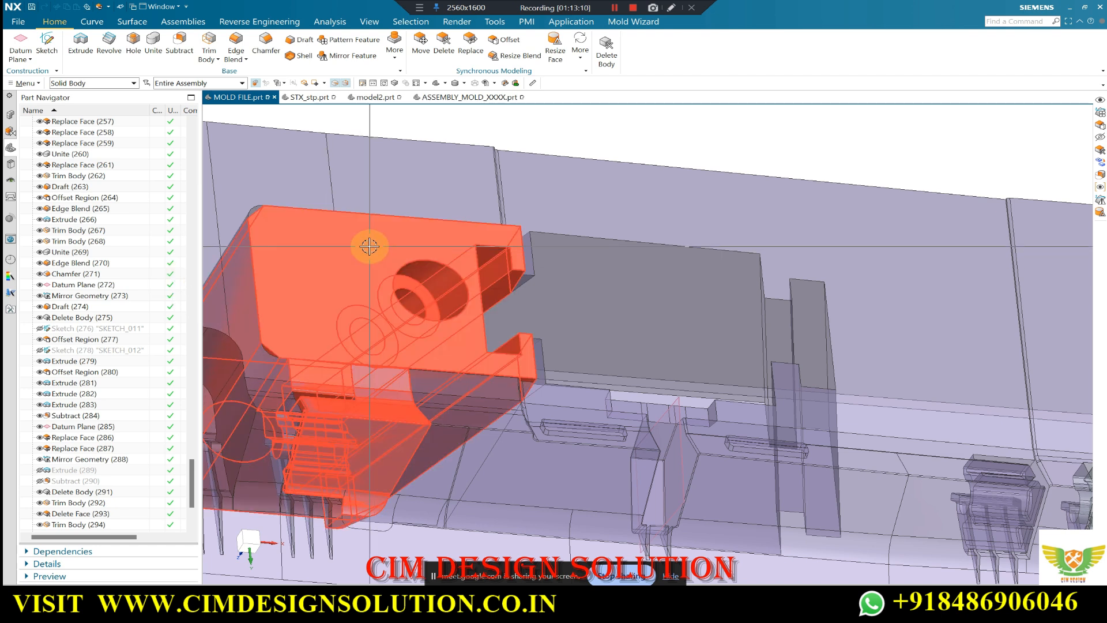
Try to delete the three faces of the small leftover rib in the mold insert's pocket.
middle_drag(329, 316, 549, 275)
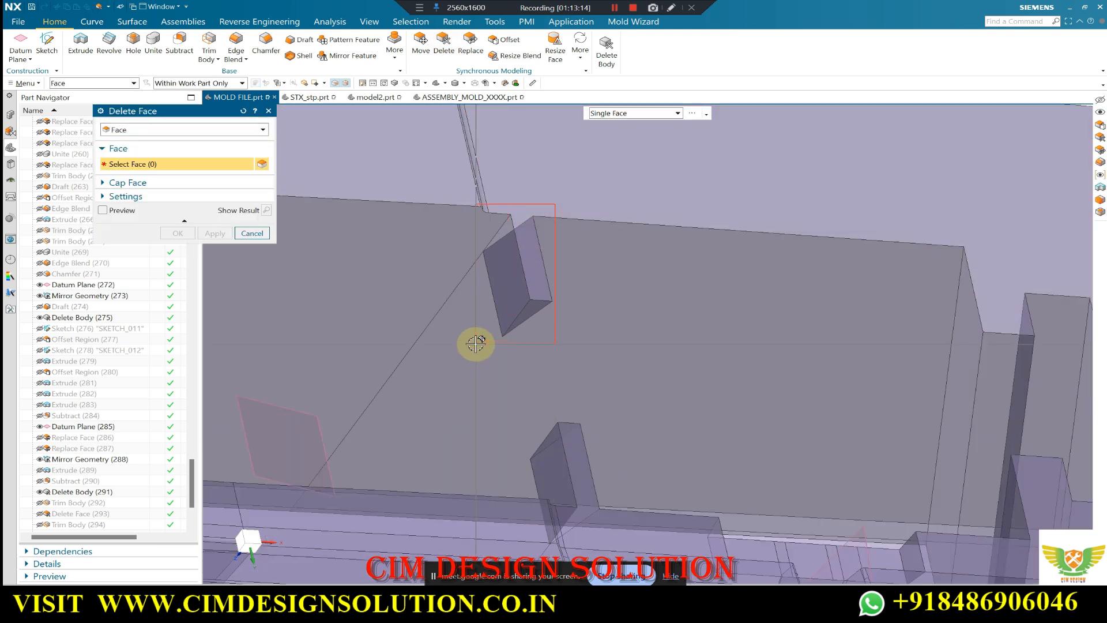
click(484, 358)
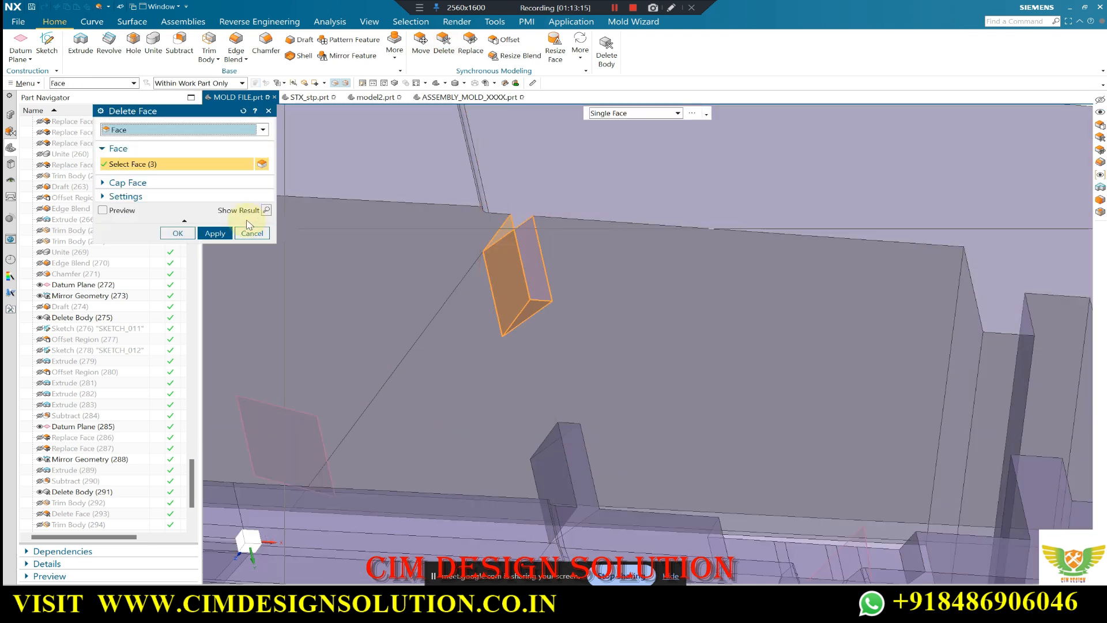
click(209, 233)
click(556, 317)
key(Escape)
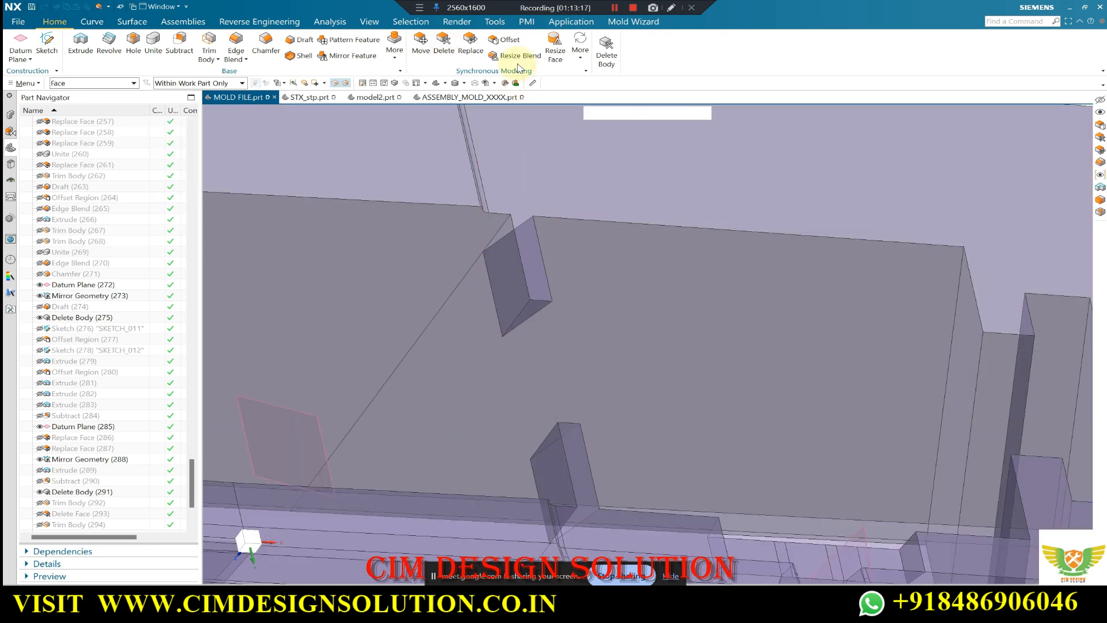
Remove both leftover ribs in the insert's pocket by replacing their end faces with the adjacent pocket faces at 0 mm offset.
click(532, 315)
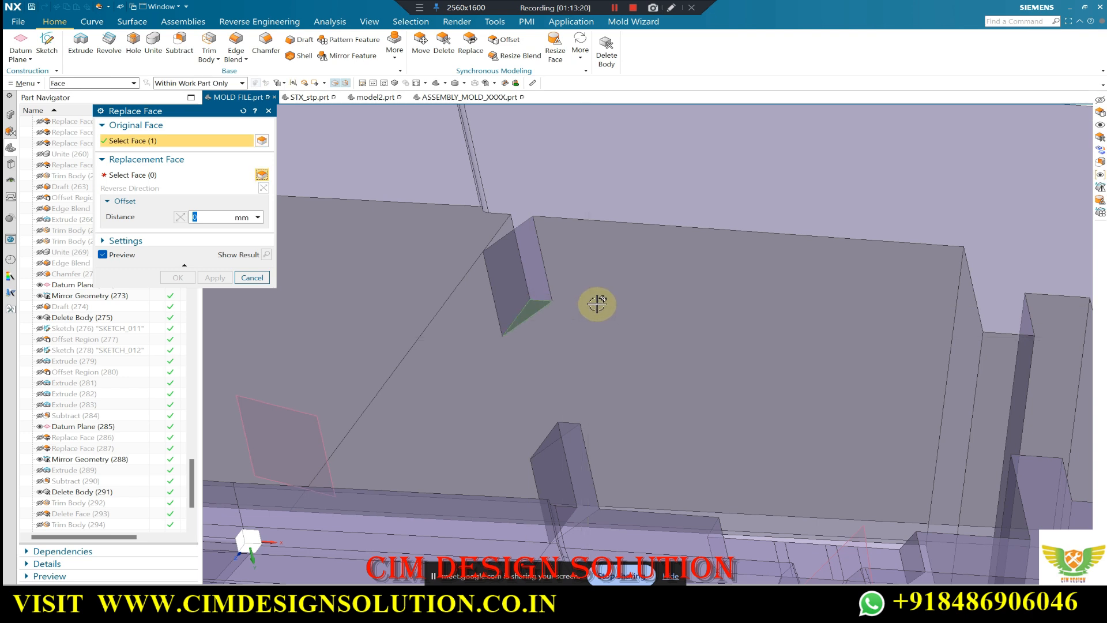
click(584, 307)
click(215, 277)
middle_drag(571, 148, 559, 285)
scroll(557, 291, up, 4)
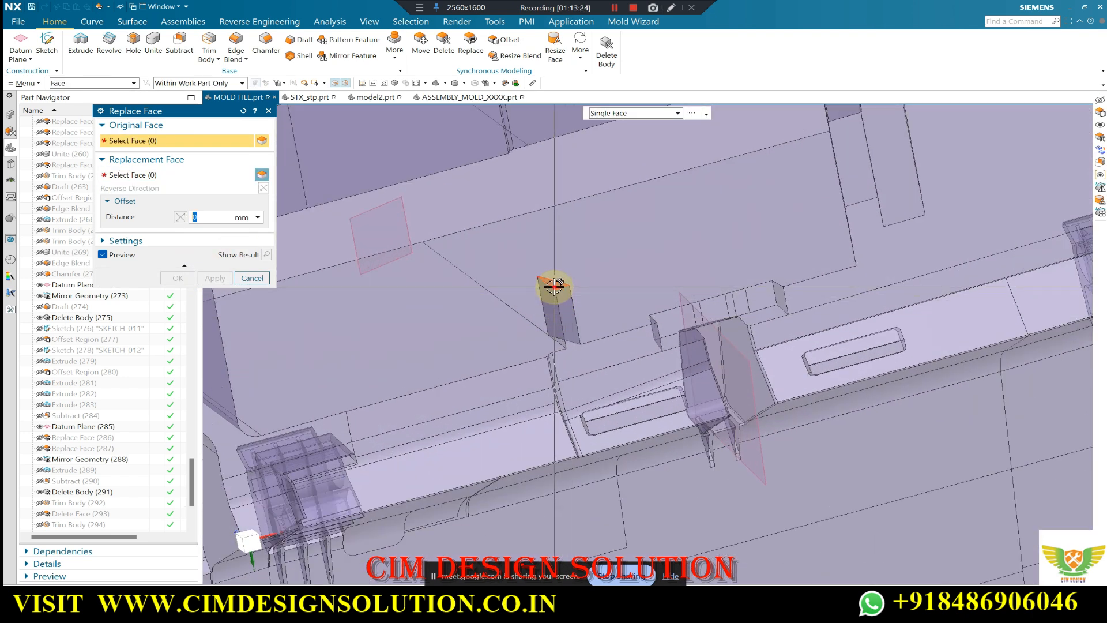
click(605, 298)
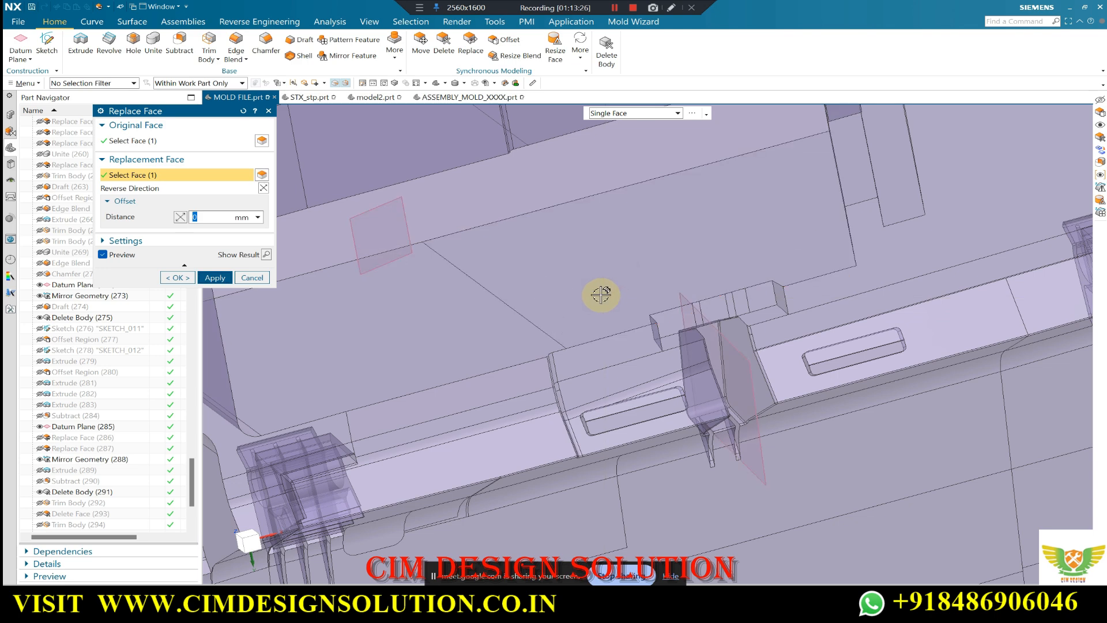
middle_click(601, 295)
scroll(640, 285, down, 4)
middle_drag(684, 279, 606, 352)
middle_drag(608, 351, 557, 315)
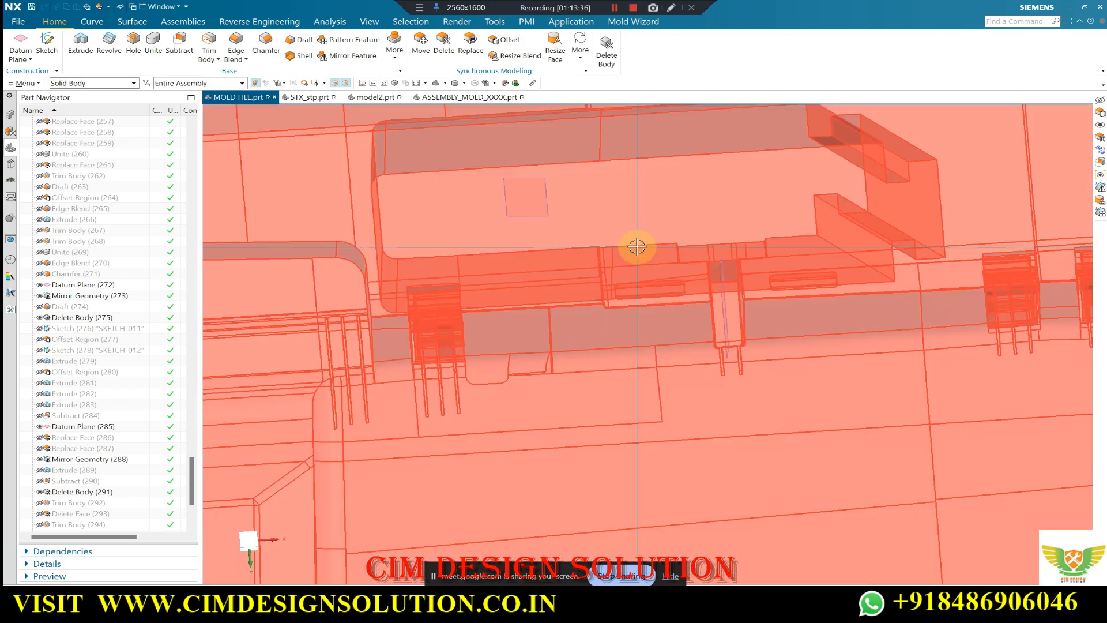
Unhide the lifter block and the connecting body so they display inside the mold insert.
scroll(606, 224, down, 3)
middle_drag(603, 223, 663, 194)
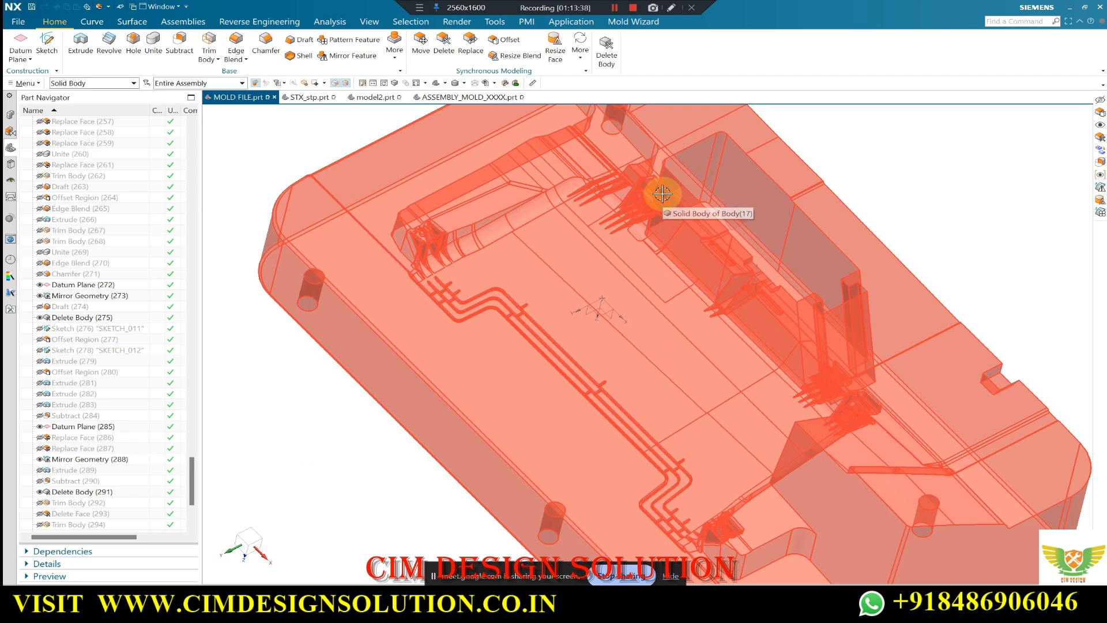
key(ctrl+shift+k)
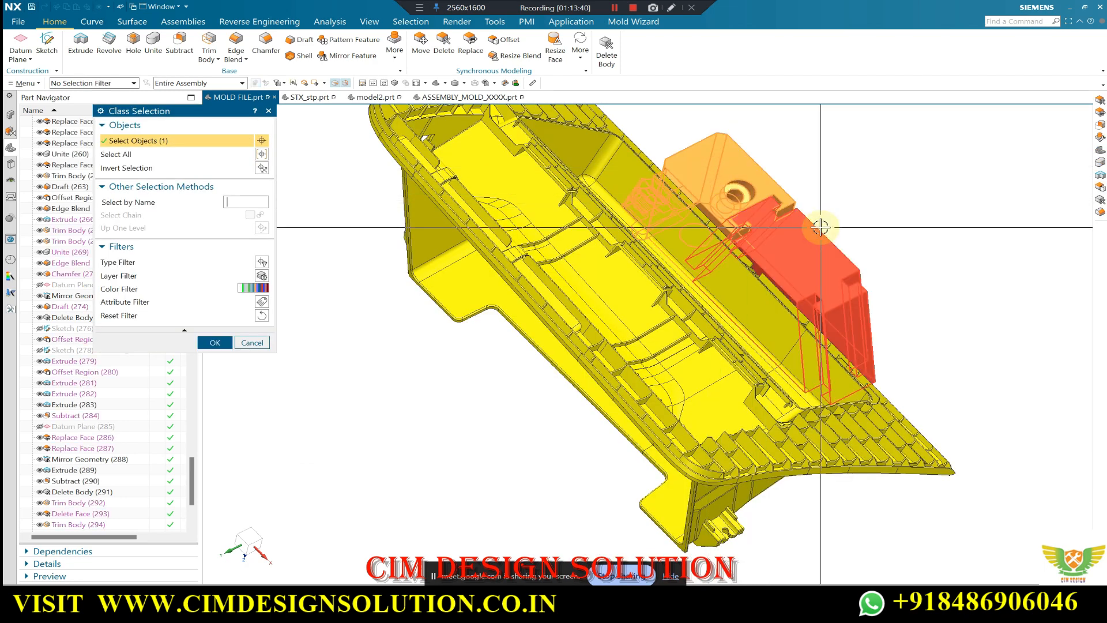
middle_click(820, 227)
middle_drag(820, 226, 793, 197)
key(ctrl+shift+k)
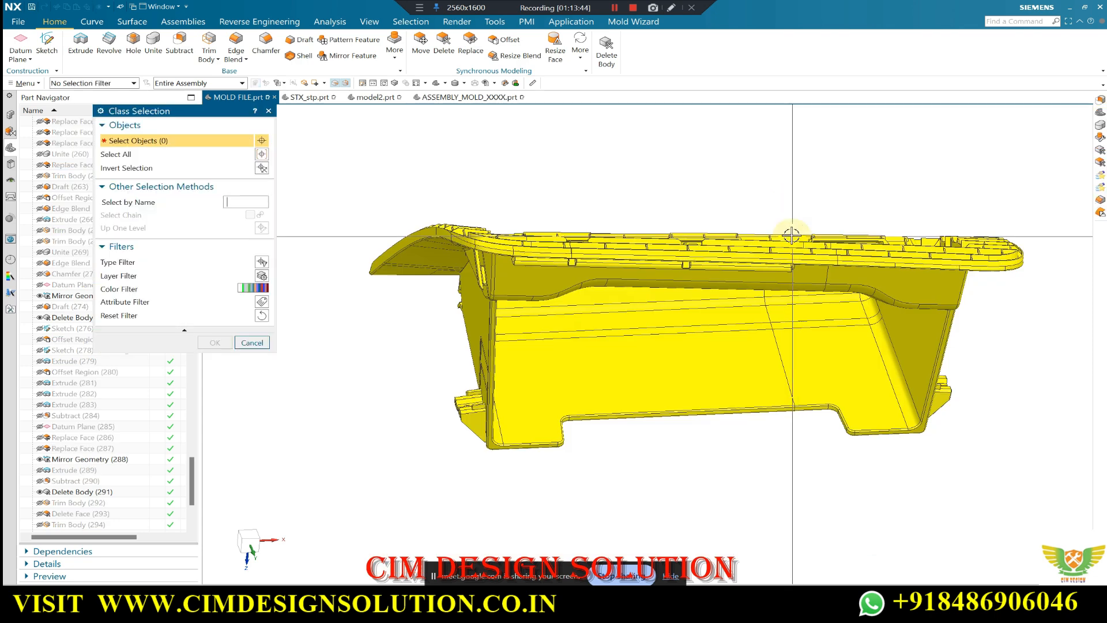
middle_click(687, 230)
middle_drag(603, 207, 533, 250)
scroll(539, 168, up, 3)
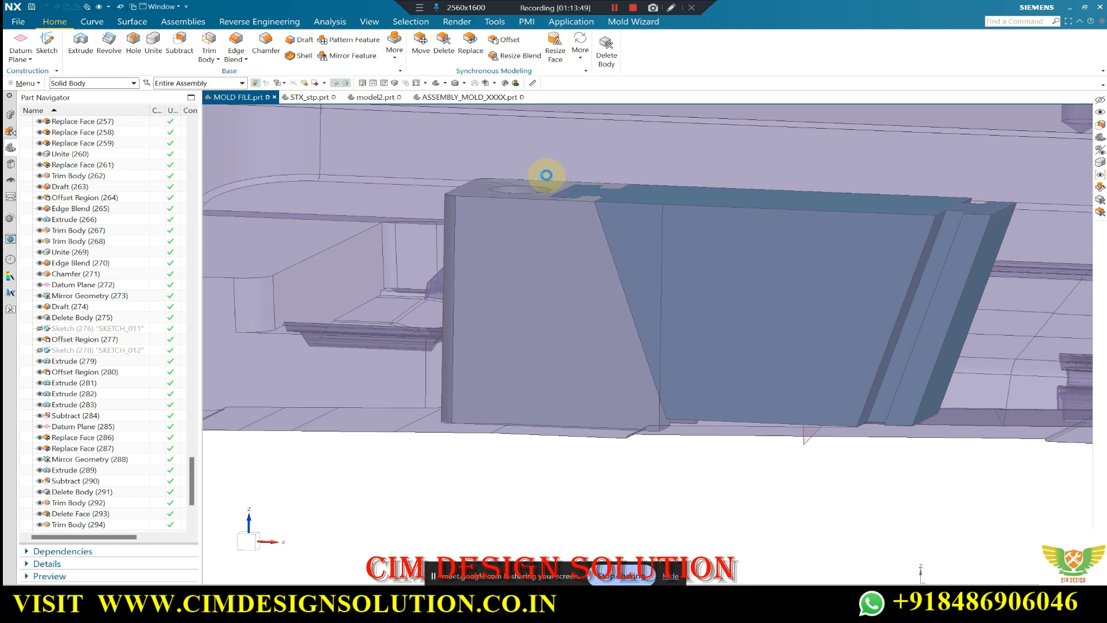
Start an Extrude from the circular edge of the hole in the lifter block's top face, with its direction reversed.
click(545, 186)
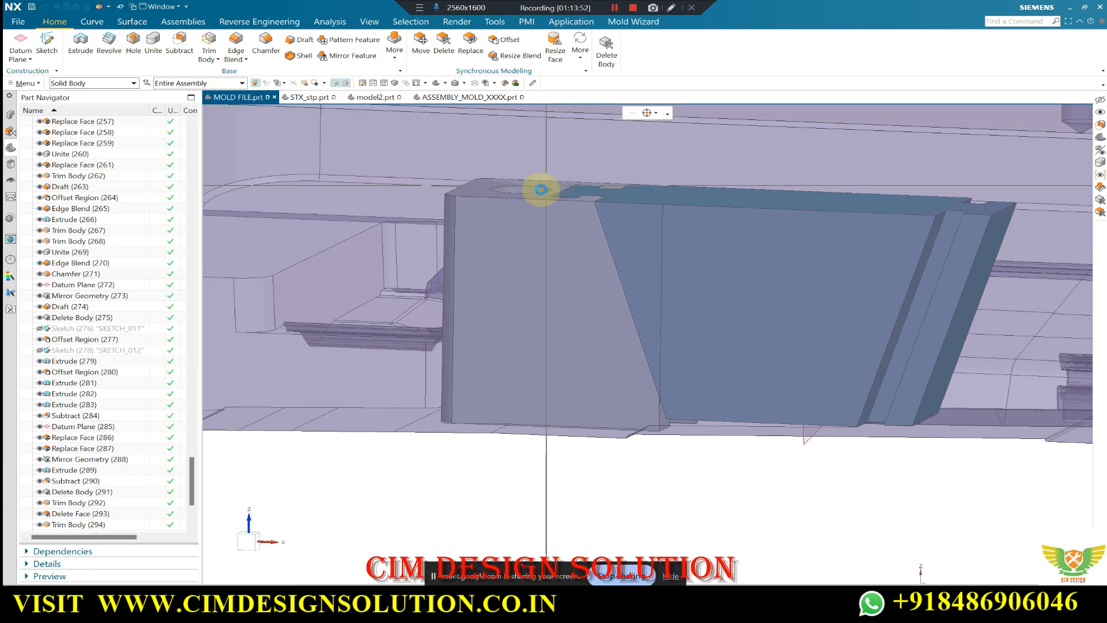
scroll(528, 188, down, 3)
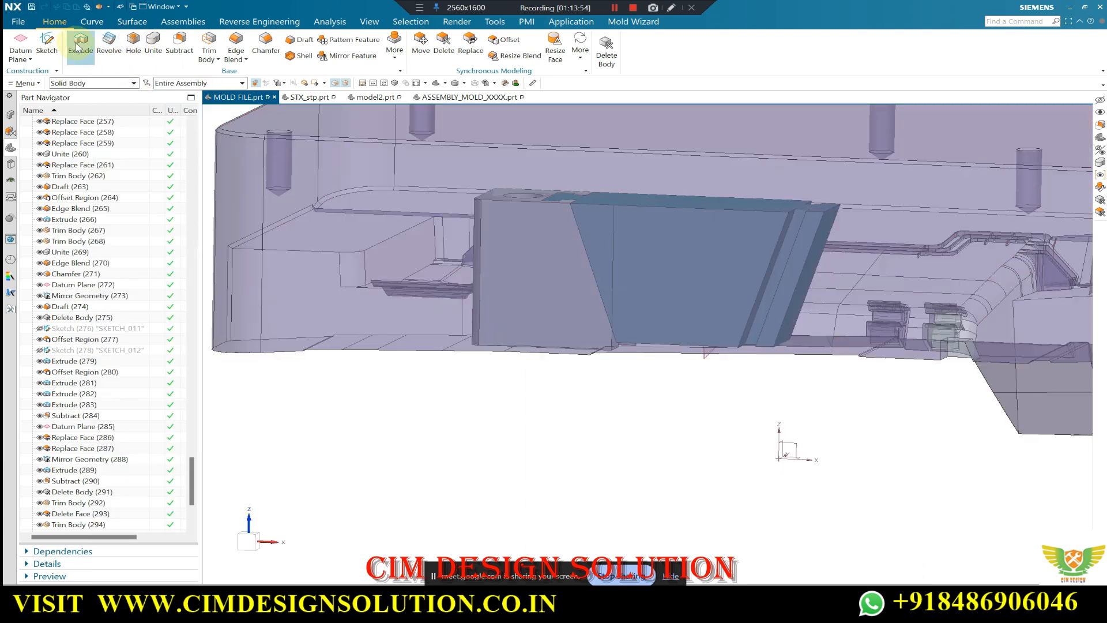
middle_drag(544, 247, 556, 310)
scroll(552, 415, up, 2)
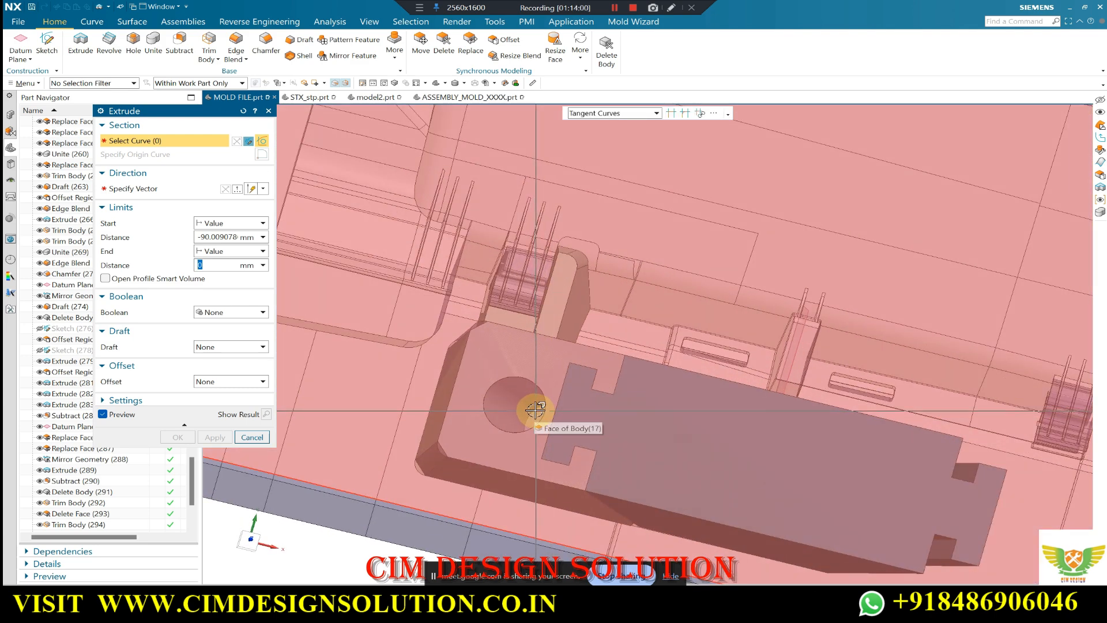
scroll(524, 381, up, 1)
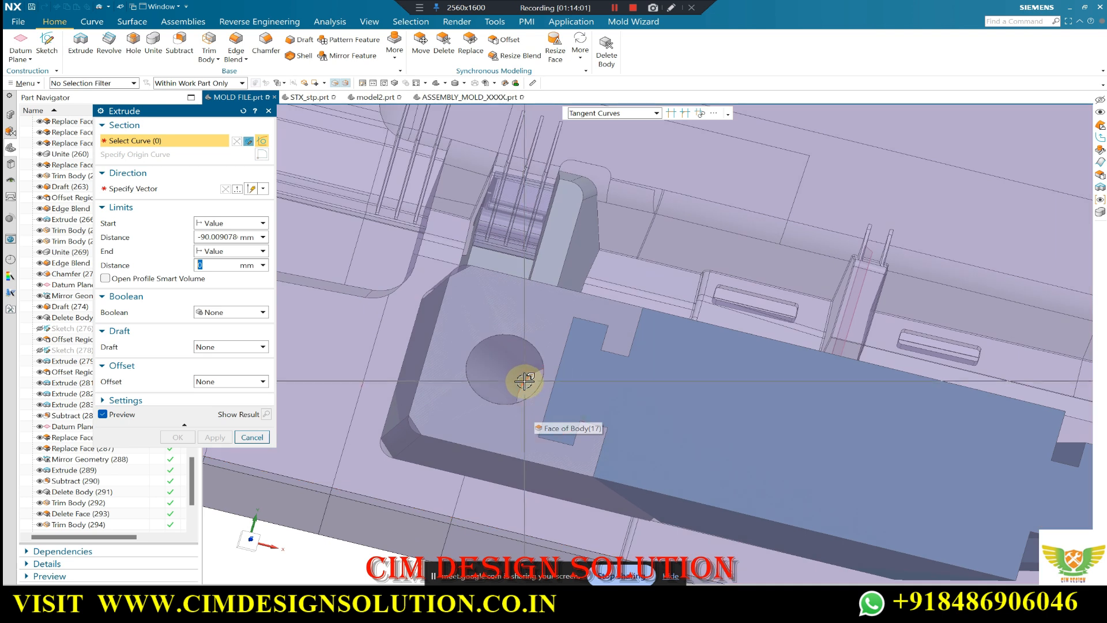
click(525, 382)
middle_drag(563, 316, 521, 173)
scroll(487, 292, down, 2)
click(228, 191)
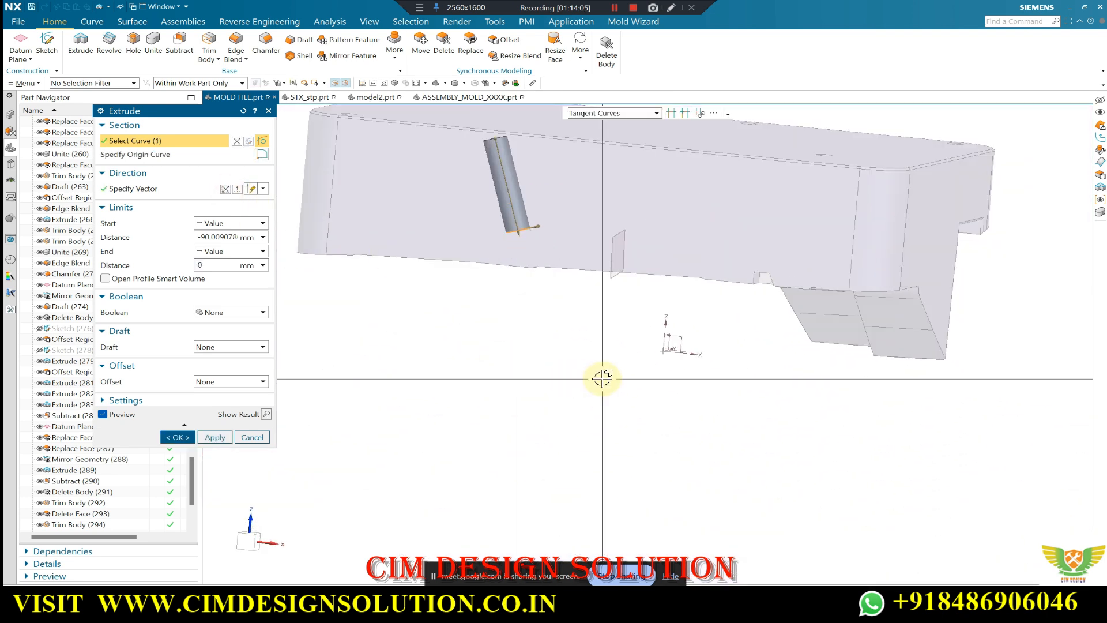
In a front wireframe view, set the extrude's start distance to -70 mm.
key(ctrl+alt+f)
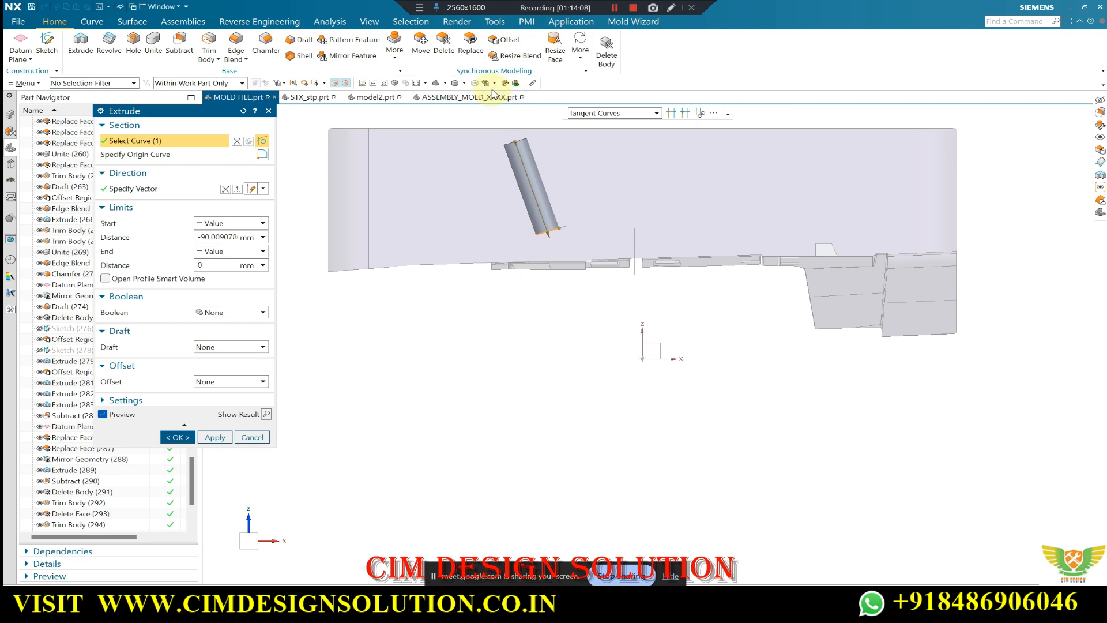
click(473, 84)
scroll(510, 139, up, 5)
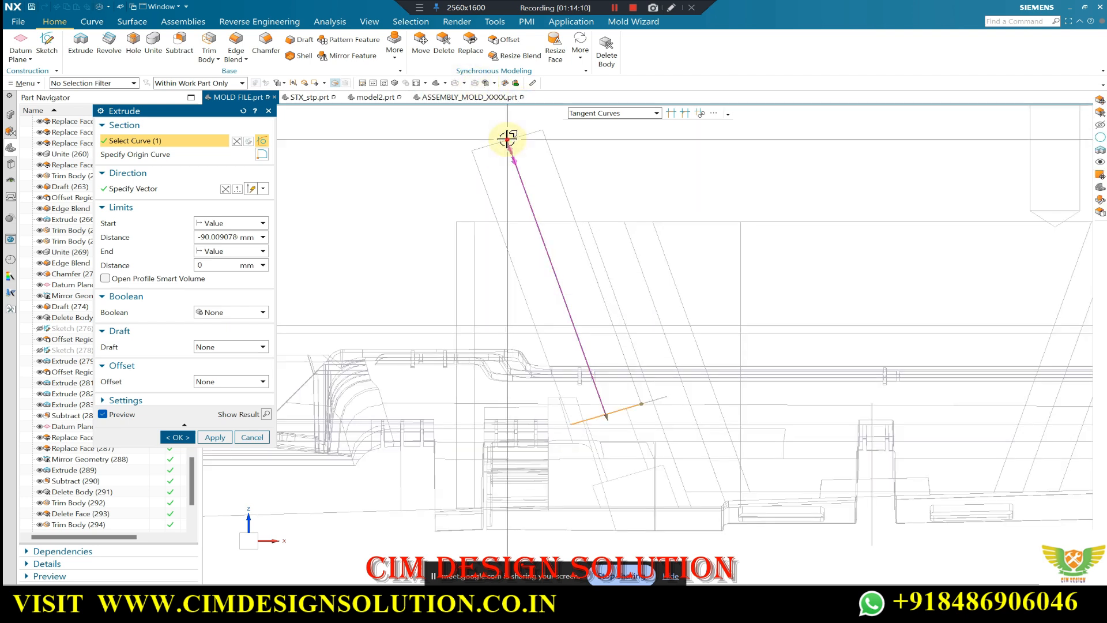
drag(518, 178, 511, 190)
click(203, 239)
click(213, 238)
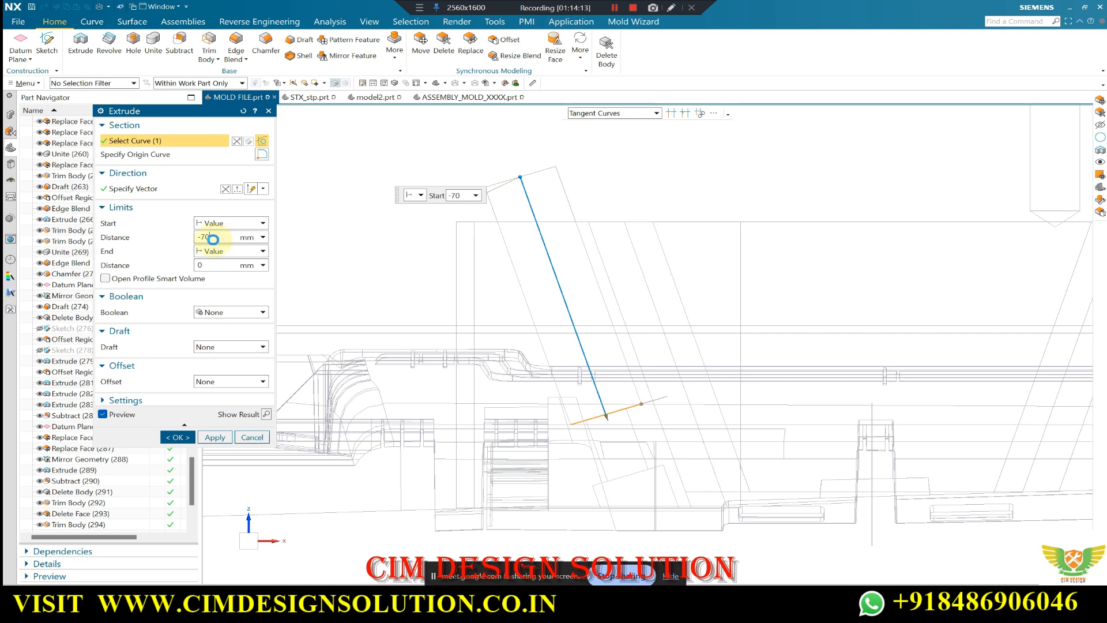
key(Return)
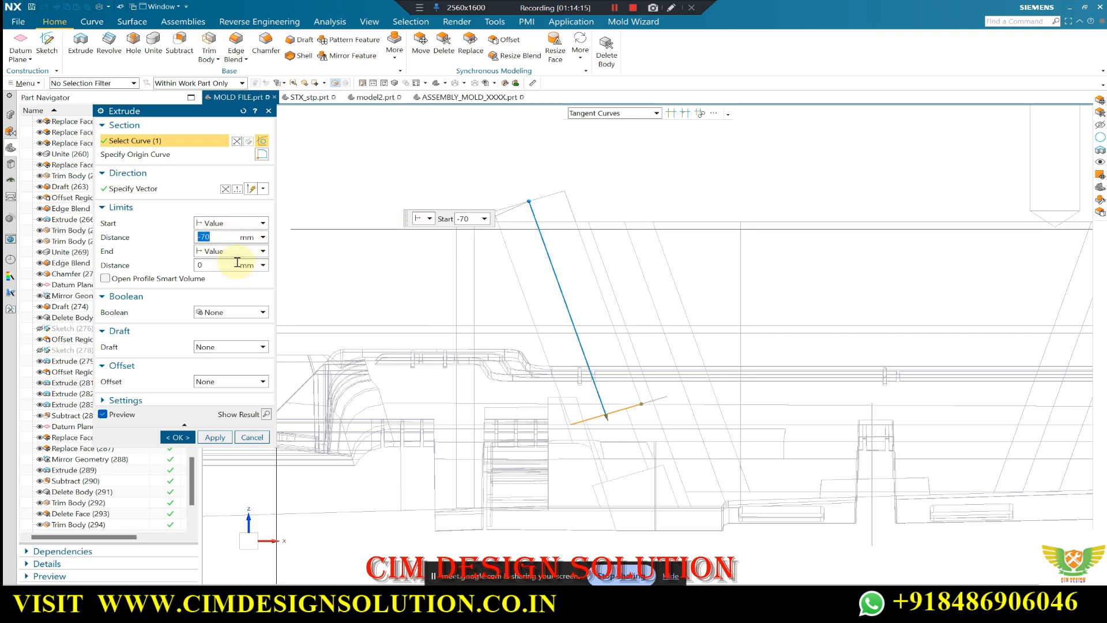
Subtract the extruded cylinder from the mold insert and return to the shaded display.
click(231, 312)
click(214, 341)
click(416, 179)
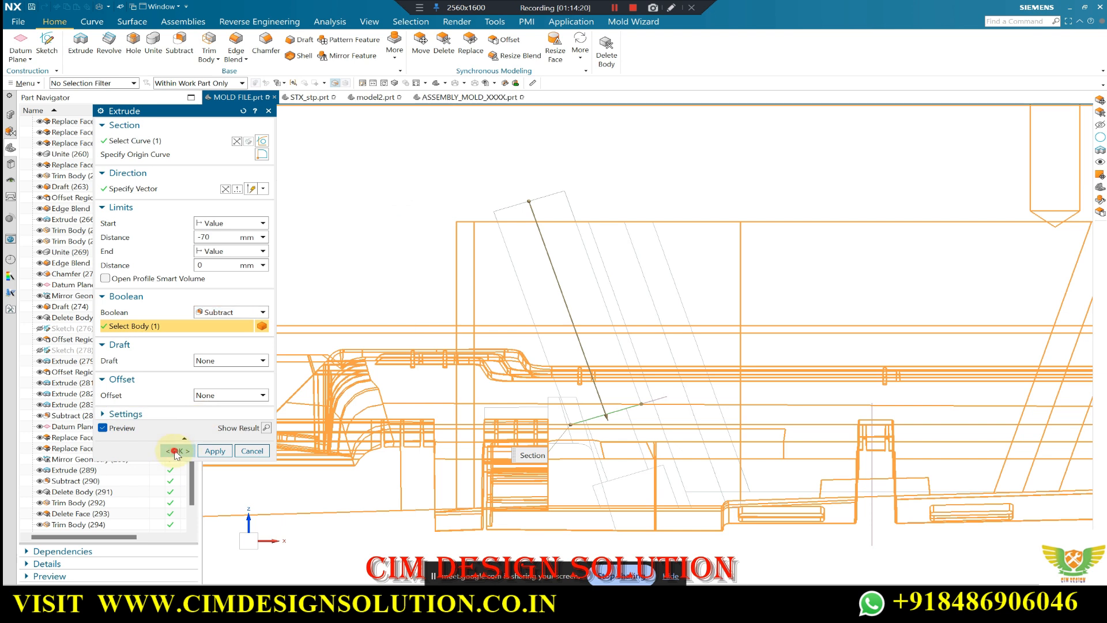
click(176, 451)
middle_drag(504, 165, 580, 489)
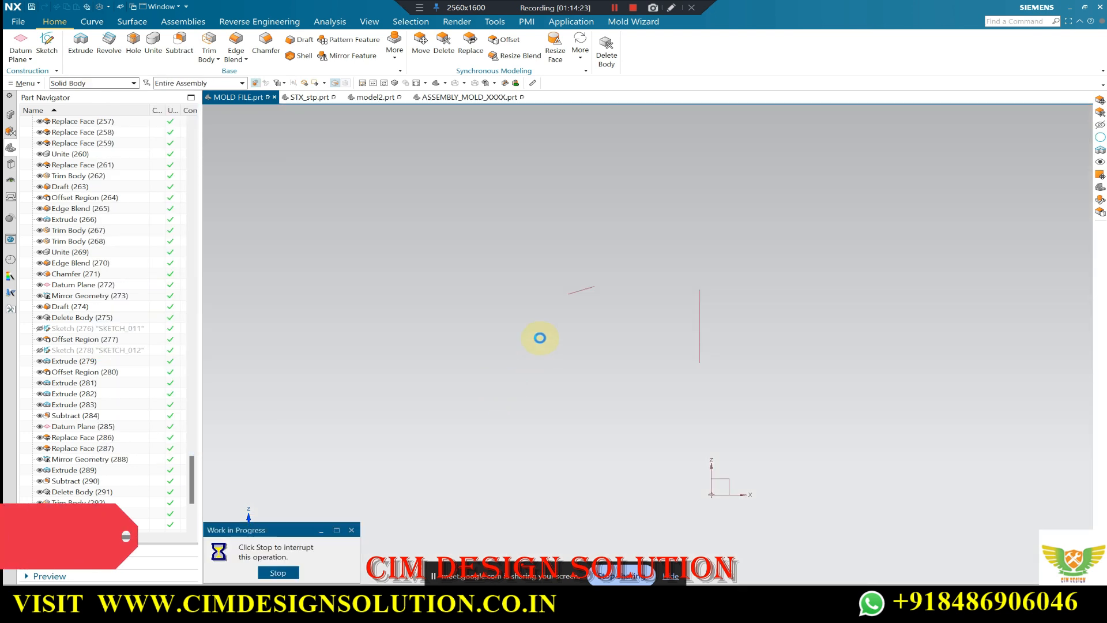
scroll(542, 337, up, 5)
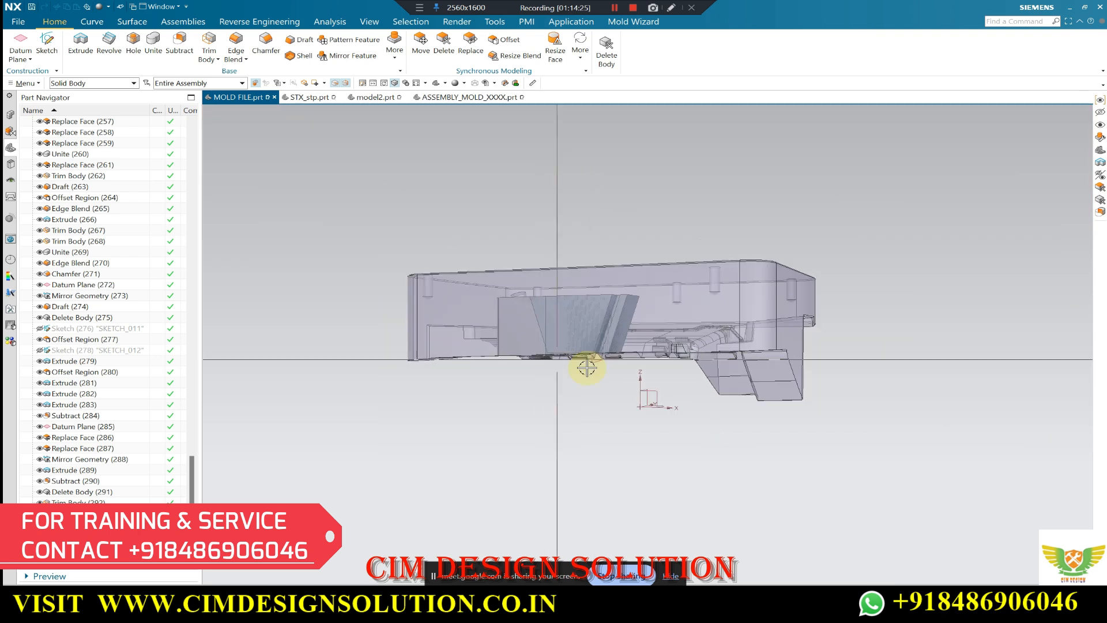
scroll(513, 358, down, 6)
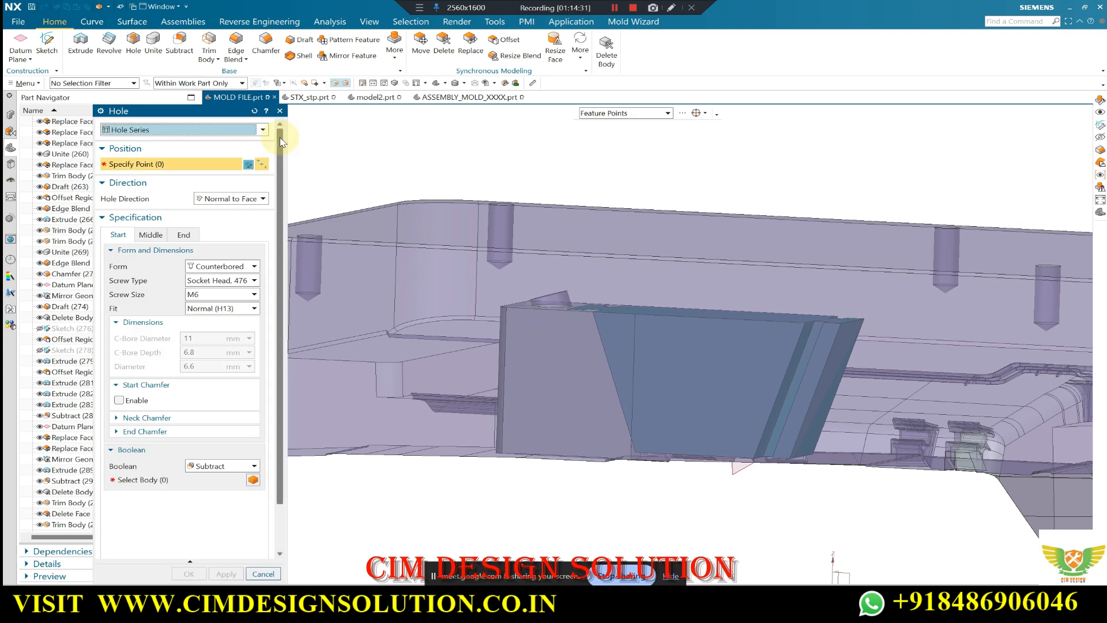
click(144, 130)
click(124, 173)
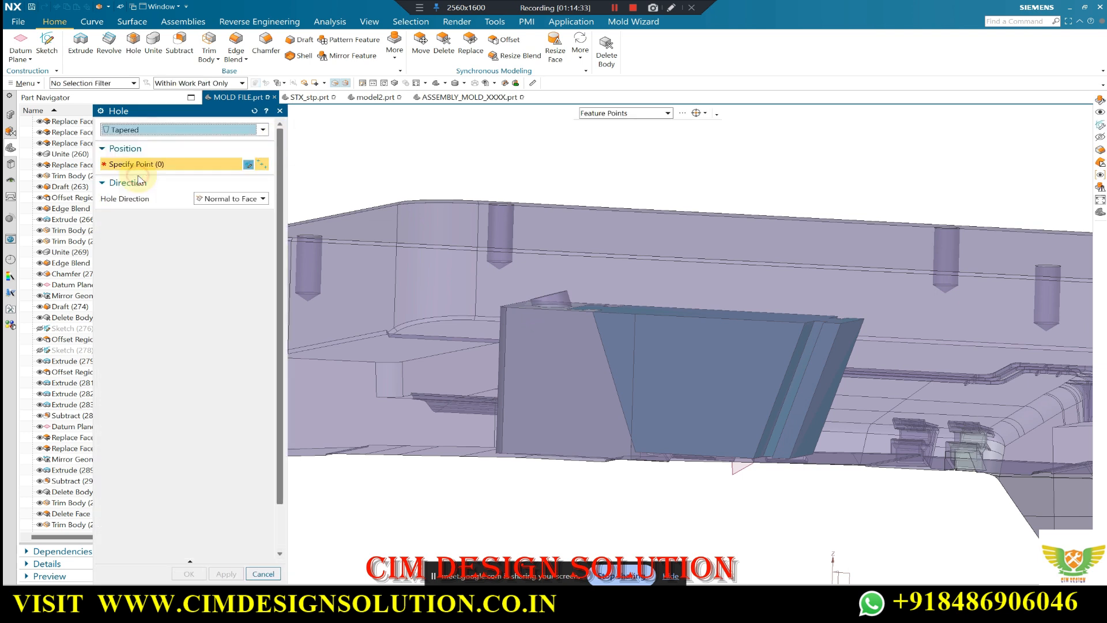
click(143, 128)
click(130, 184)
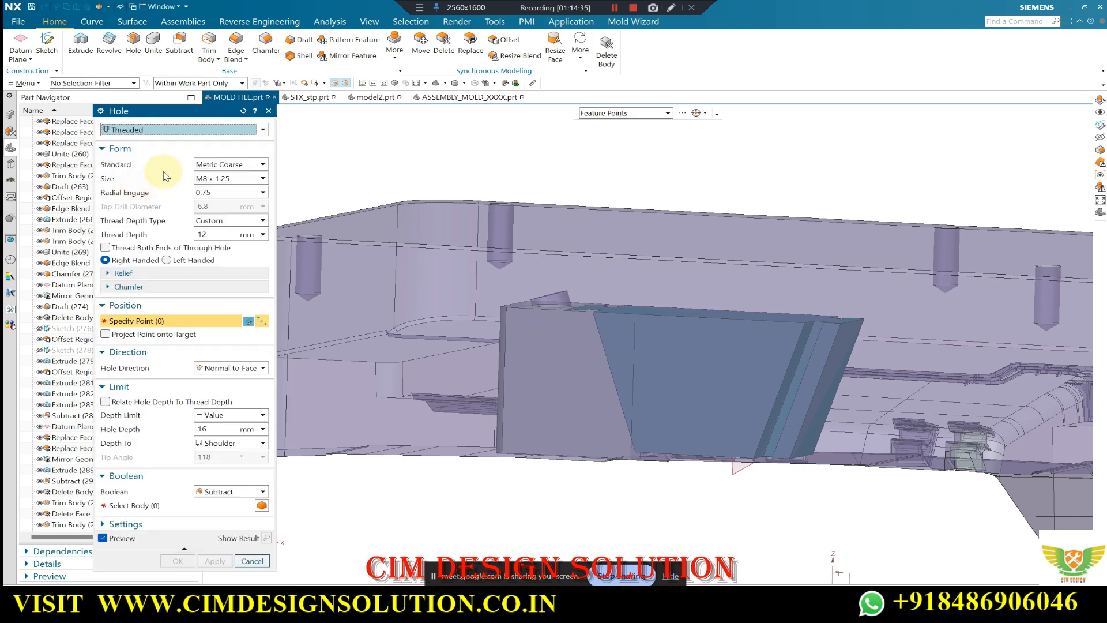
click(224, 179)
click(220, 209)
Create a threaded M12 x 1.75 hole, 24 mm deep with 18 mm thread depth, at the specified point in the mold insert.
scroll(554, 300, up, 5)
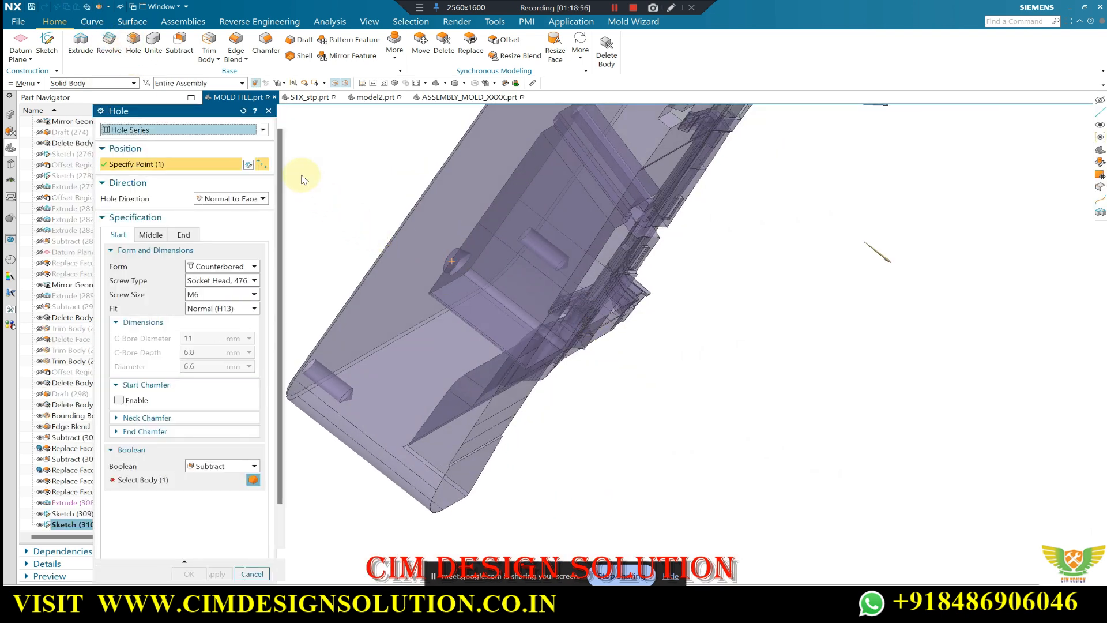
click(155, 130)
click(136, 182)
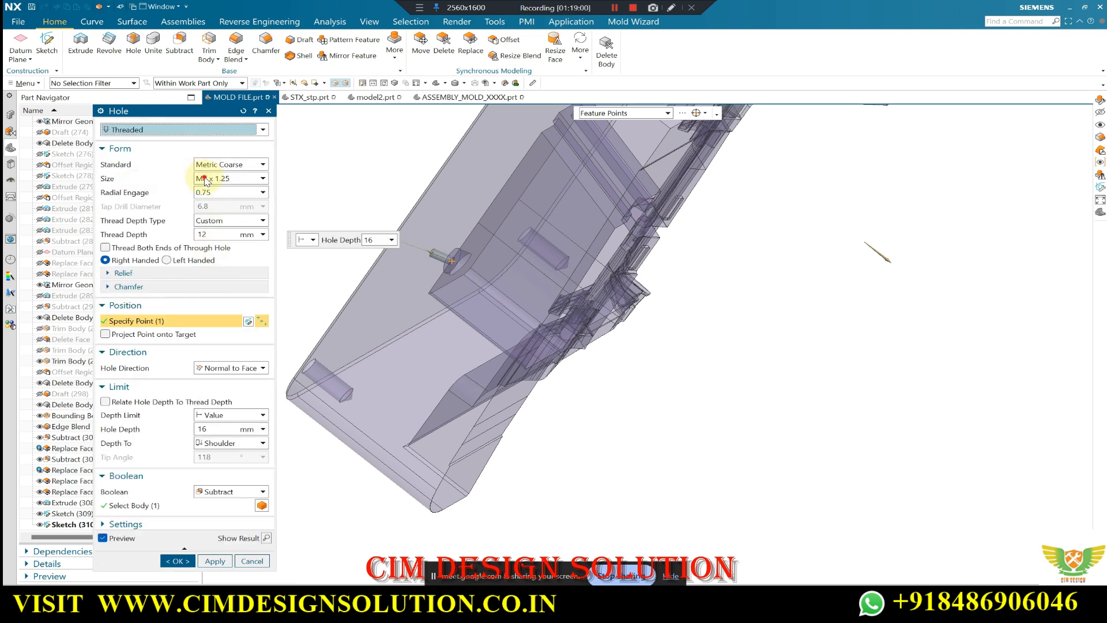
click(205, 179)
click(214, 212)
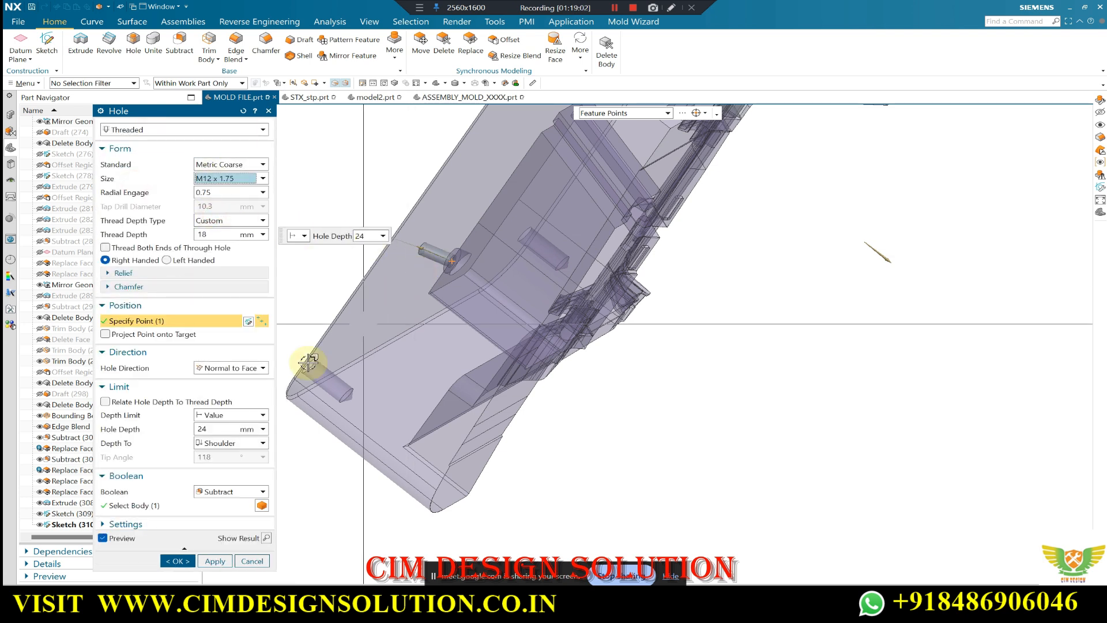
click(183, 564)
Section the assembly with a Y plane through the threaded hole and the angled cylinder bore to examine their alignment.
middle_drag(438, 252, 973, 455)
middle_drag(851, 434, 616, 410)
middle_drag(602, 343, 574, 246)
key(ctrl+h)
scroll(621, 214, up, 2)
middle_click(582, 193)
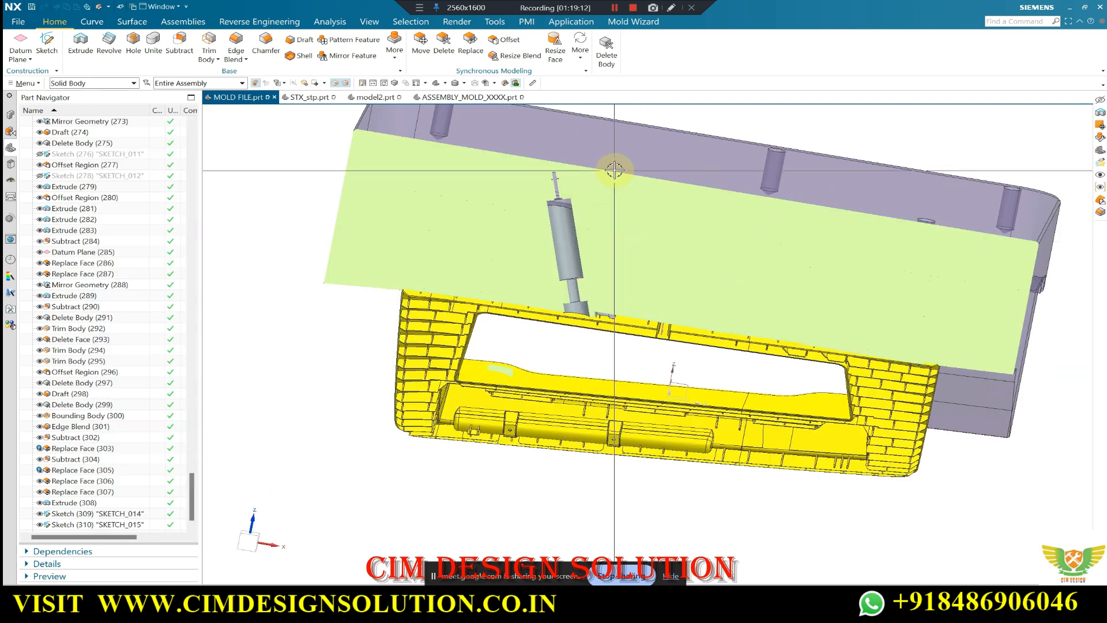
scroll(599, 191, up, 4)
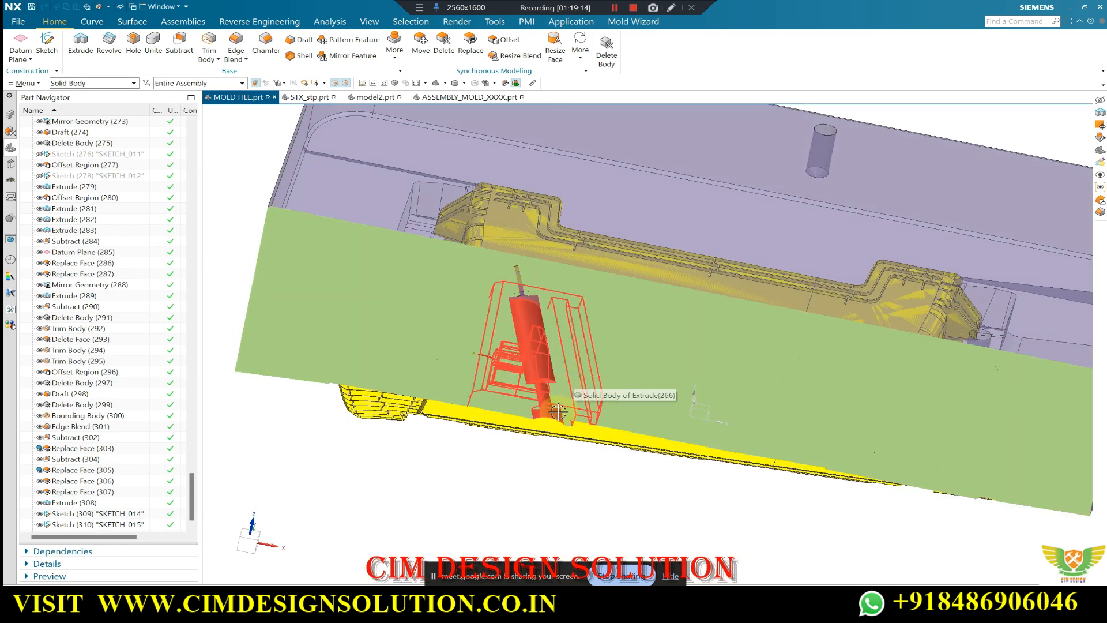
key(ctrl+h)
scroll(542, 393, up, 3)
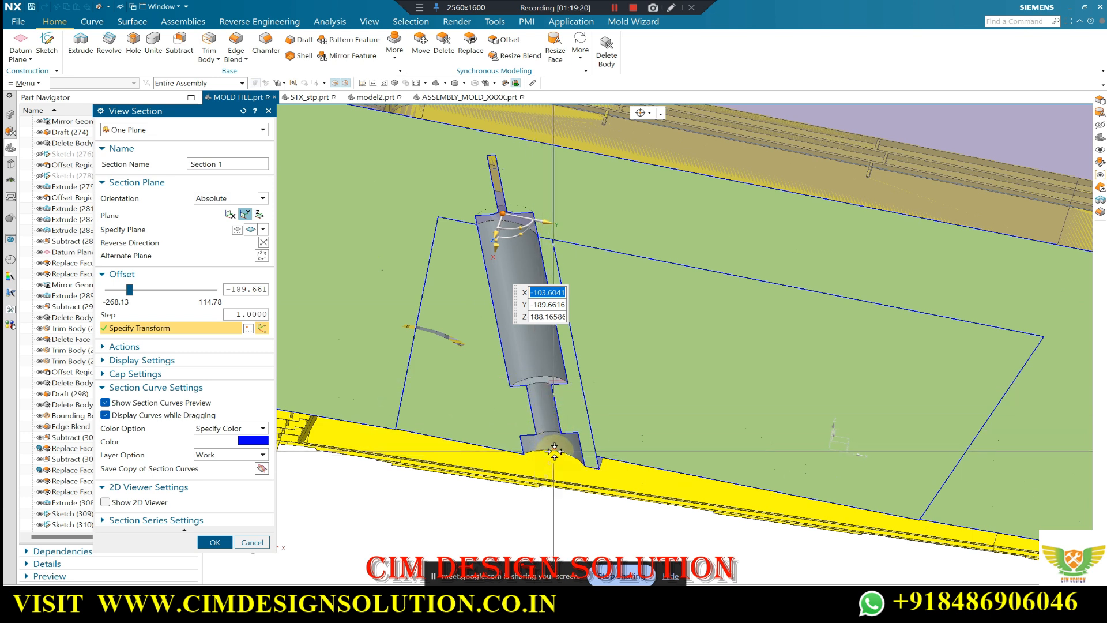
Shift the section plane by 4 mm at the angled pin hole and apply the section view.
scroll(571, 459, up, 2)
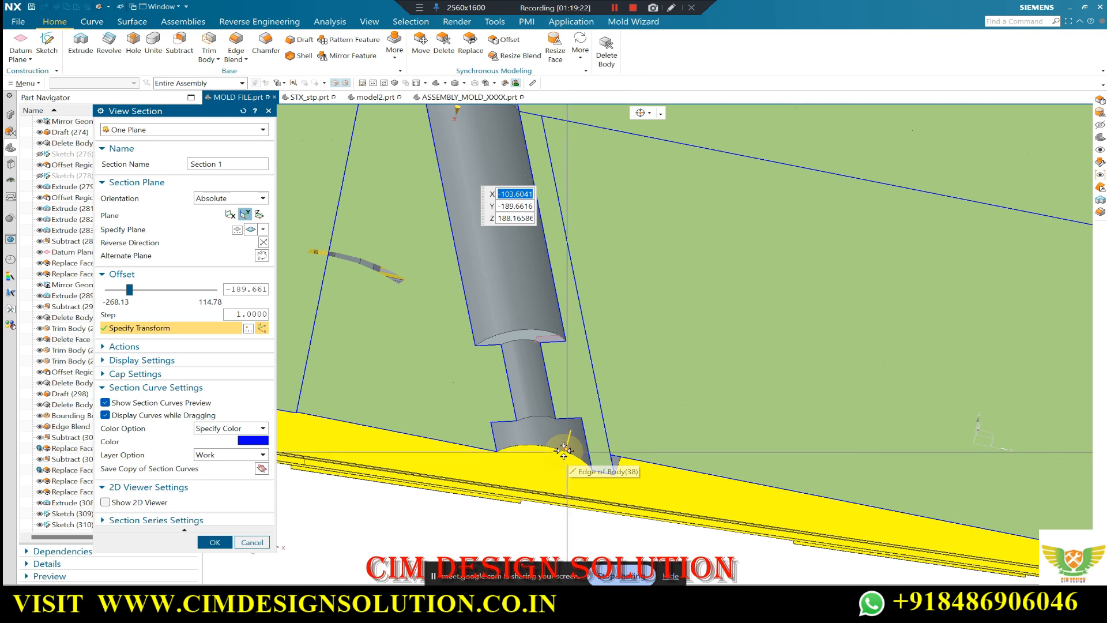
scroll(563, 449, up, 3)
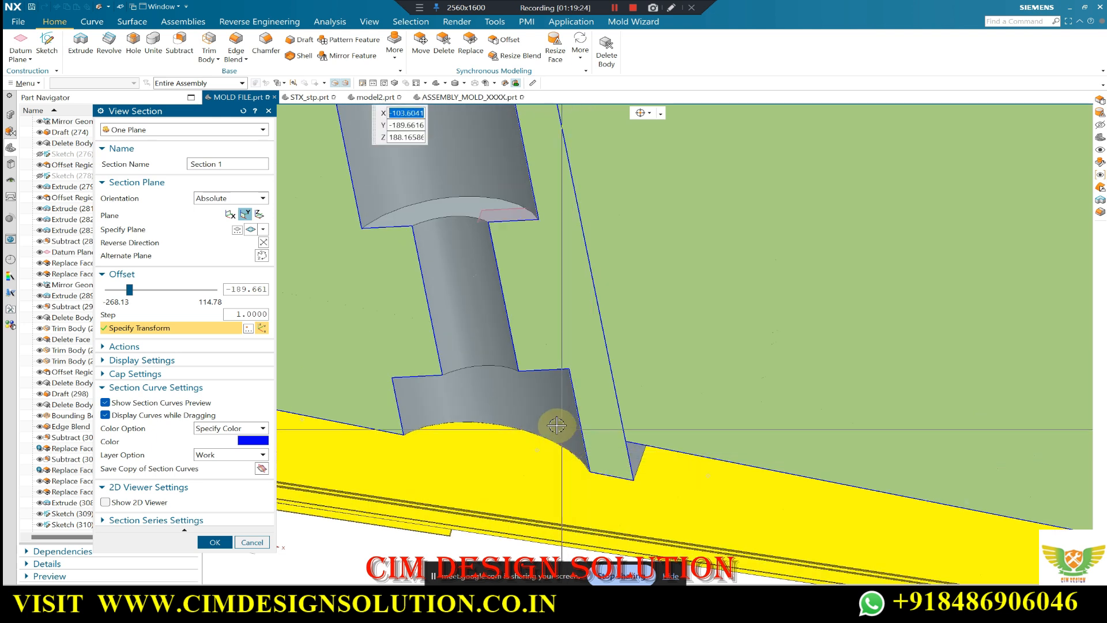
scroll(557, 425, down, 5)
mouse_move(460, 249)
mouse_down()
mouse_move(462, 240)
mouse_move(454, 254)
mouse_up()
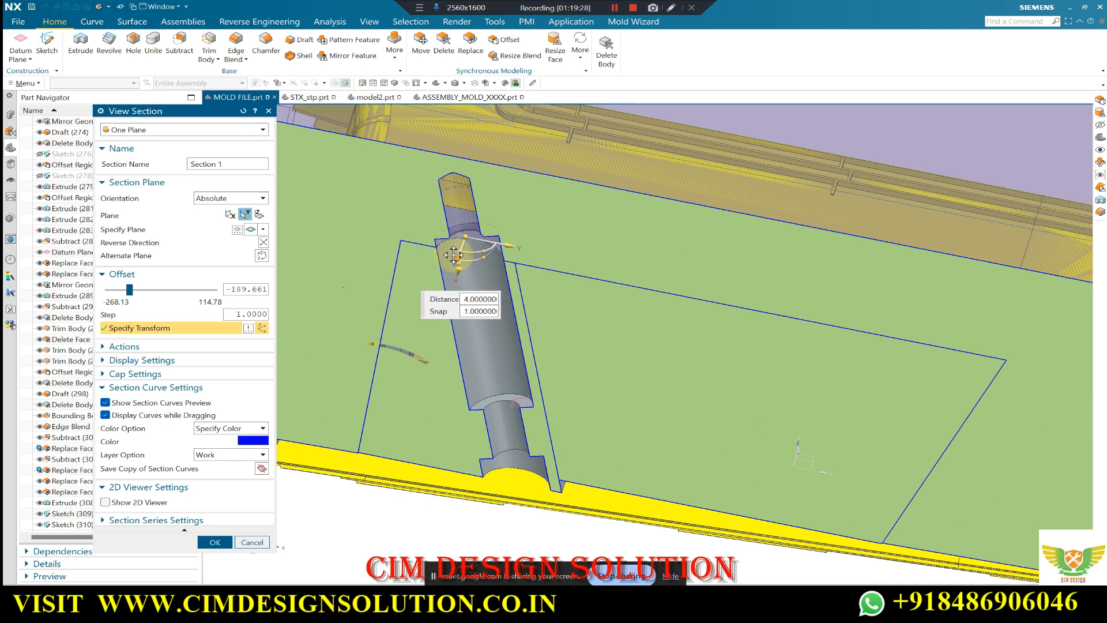
middle_click(490, 231)
scroll(517, 300, down, 4)
middle_drag(517, 299, 482, 395)
right_click(263, 359)
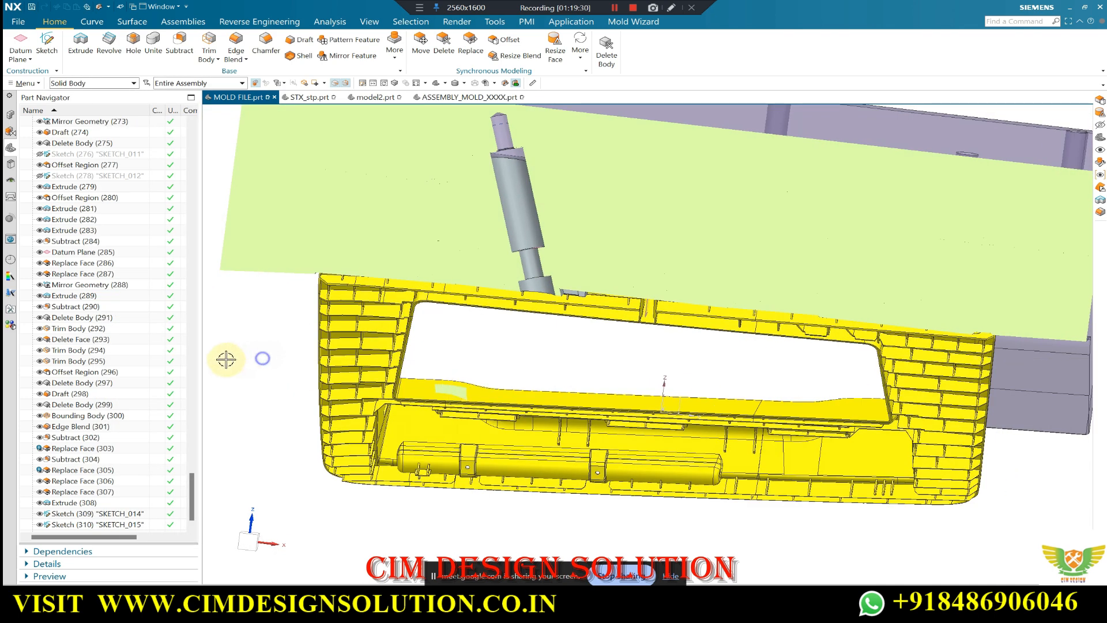
Turn on the saved sections' display and examine the cut mold block around the angled pin hole.
click(11, 114)
click(33, 122)
mouse_move(593, 247)
middle_down()
mouse_move(576, 220)
mouse_move(578, 166)
mouse_move(596, 228)
middle_up()
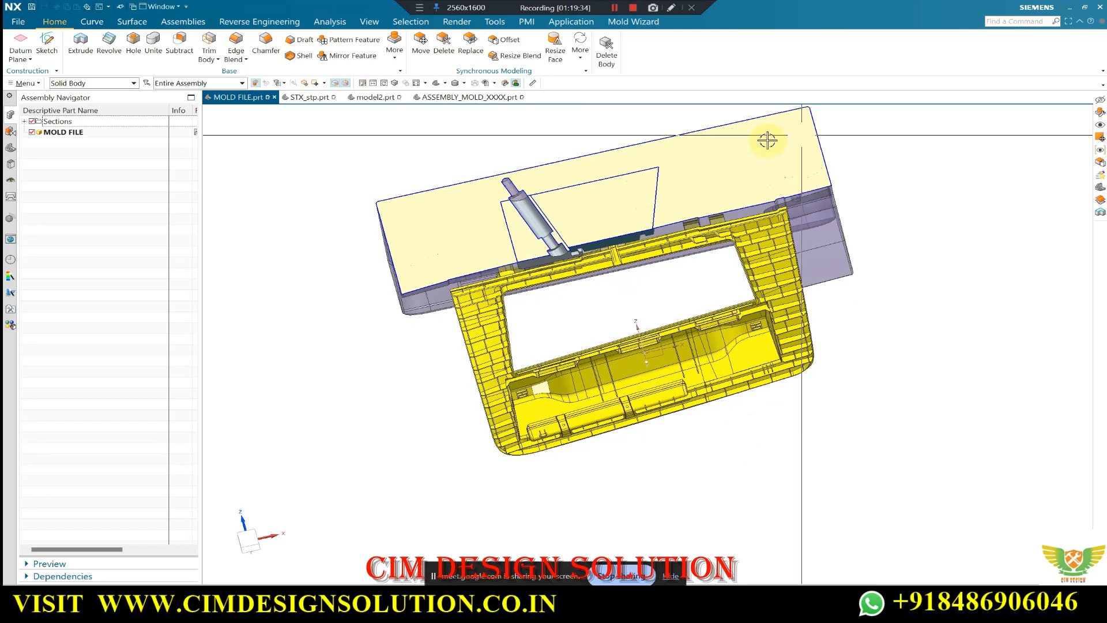
middle_drag(536, 199, 504, 260)
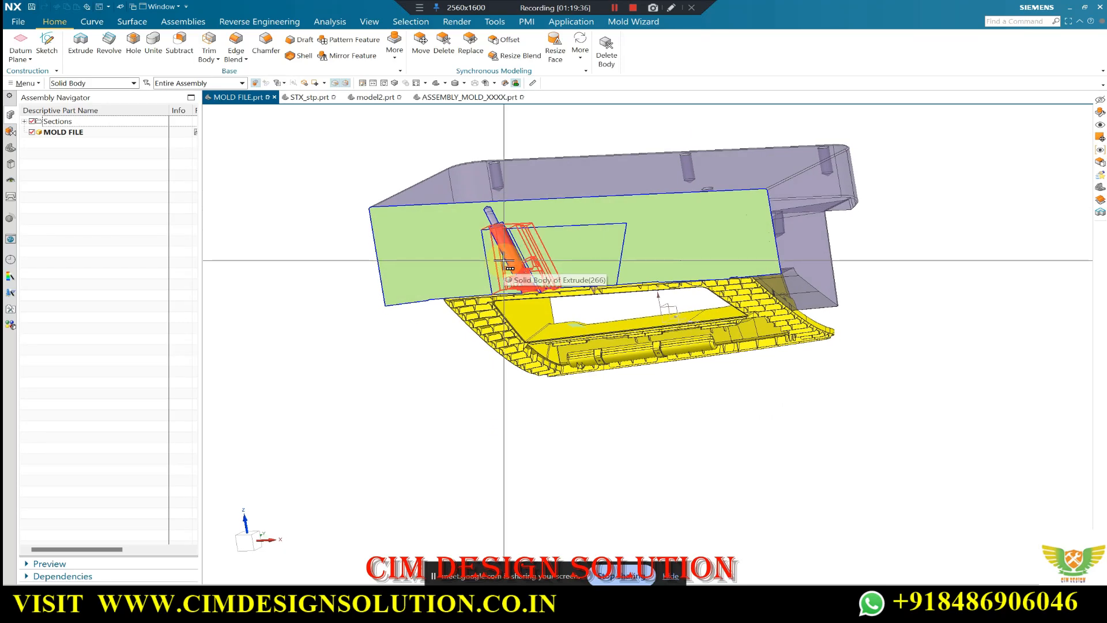
mouse_move(576, 262)
middle_down()
mouse_move(594, 186)
mouse_move(617, 373)
mouse_move(581, 283)
middle_up()
scroll(570, 228, up, 3)
middle_drag(568, 227, 563, 200)
key(F8)
scroll(796, 199, up, 2)
middle_drag(712, 208, 687, 262)
scroll(686, 260, down, 1)
scroll(588, 246, down, 2)
Hide the large purple mold block, then restore all hidden bodies.
click(703, 362)
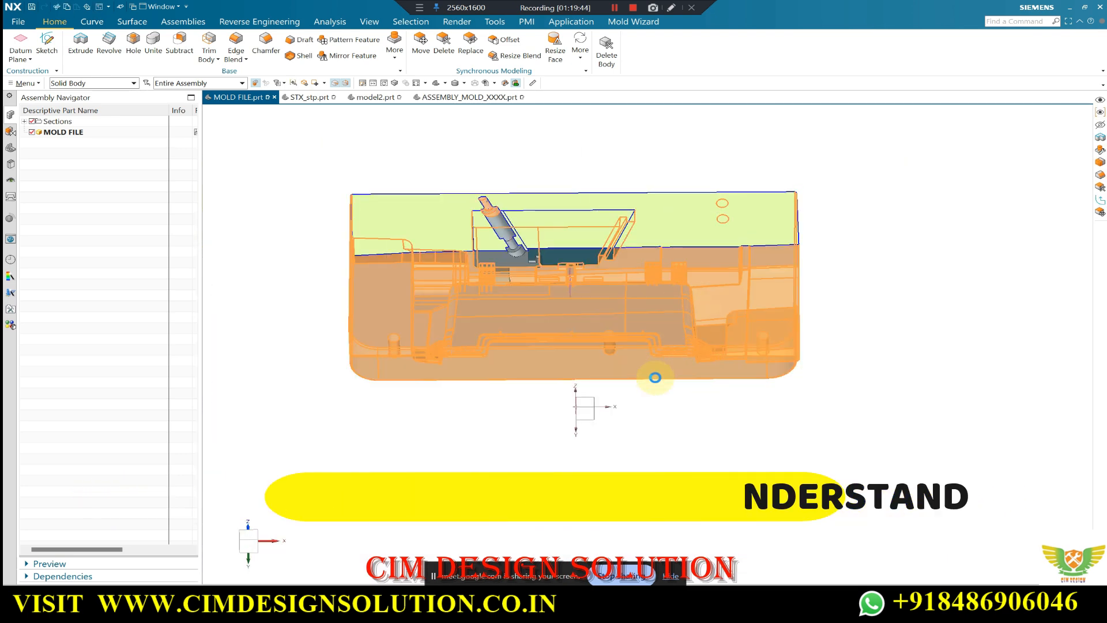
key(ctrl+b)
middle_drag(650, 346, 621, 372)
key(ctrl+shift+u)
scroll(514, 212, up, 2)
scroll(556, 222, down, 2)
middle_drag(556, 223, 561, 229)
scroll(562, 230, up, 1)
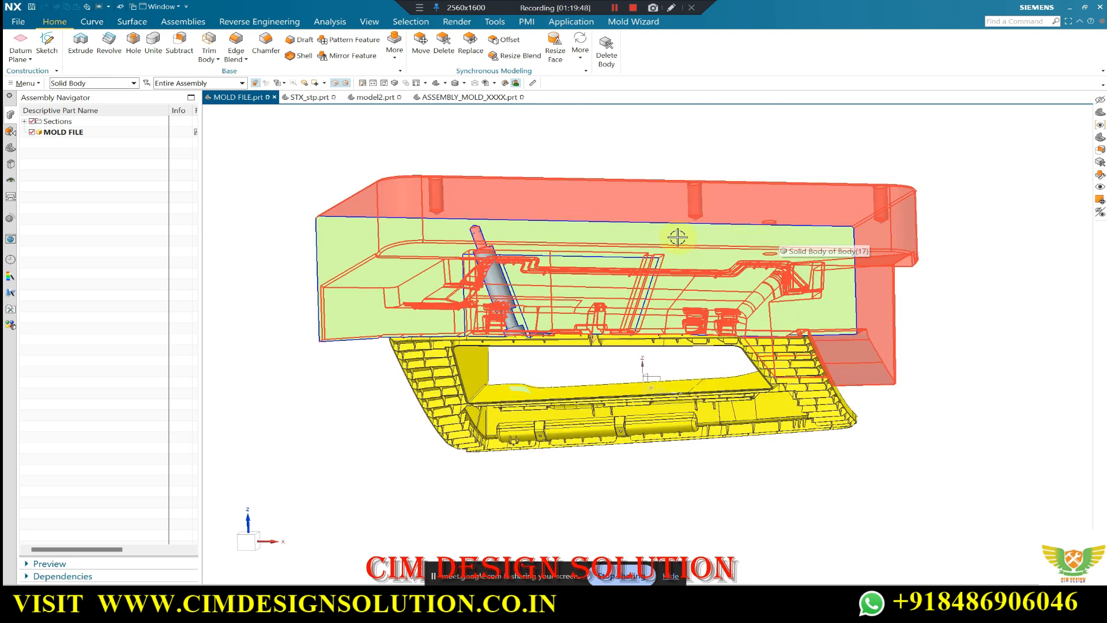
Hide the large purple mold block and turn off the sections' display.
key(ctrl+t)
key(Escape)
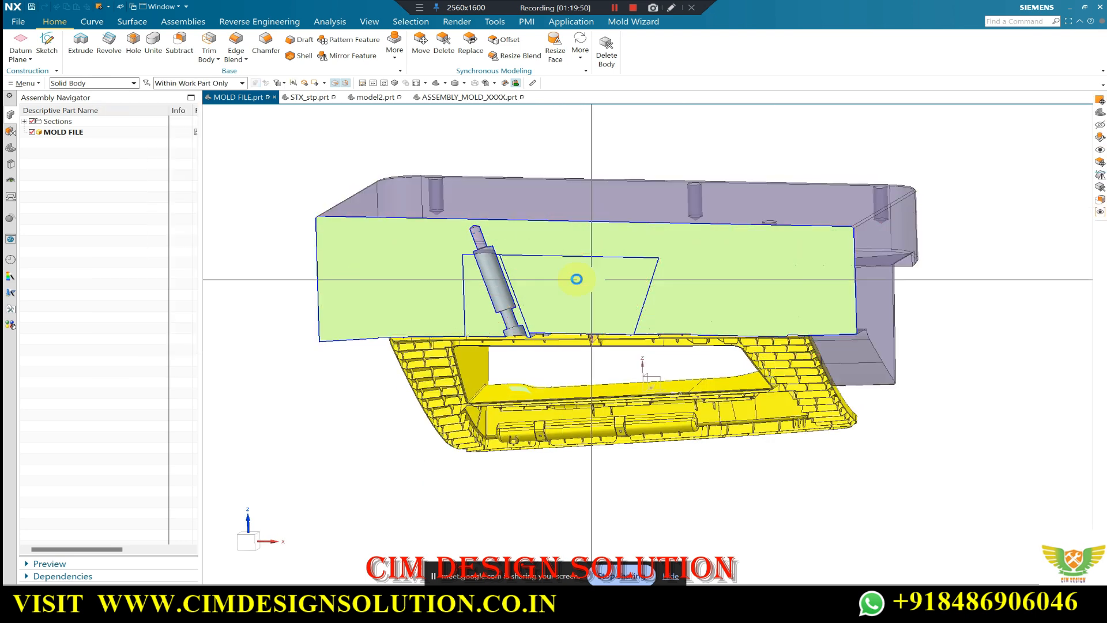
click(505, 98)
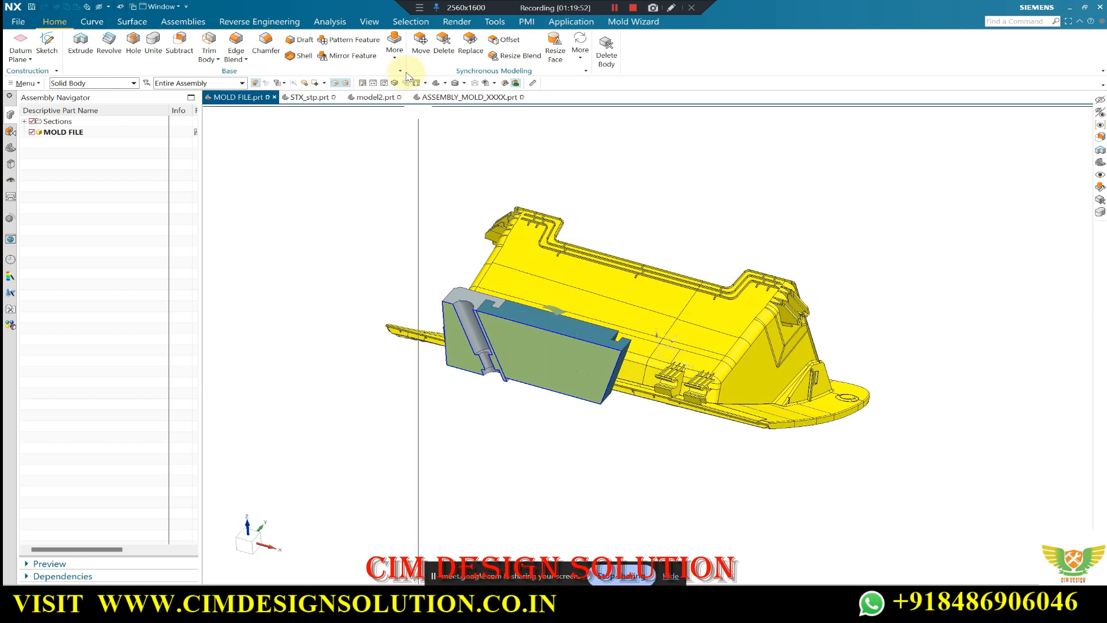
click(32, 122)
middle_drag(447, 328, 526, 172)
middle_drag(558, 230, 568, 290)
Hide the small body on the grey block beside the teal block.
key(ctrl+b)
click(527, 277)
middle_click(597, 308)
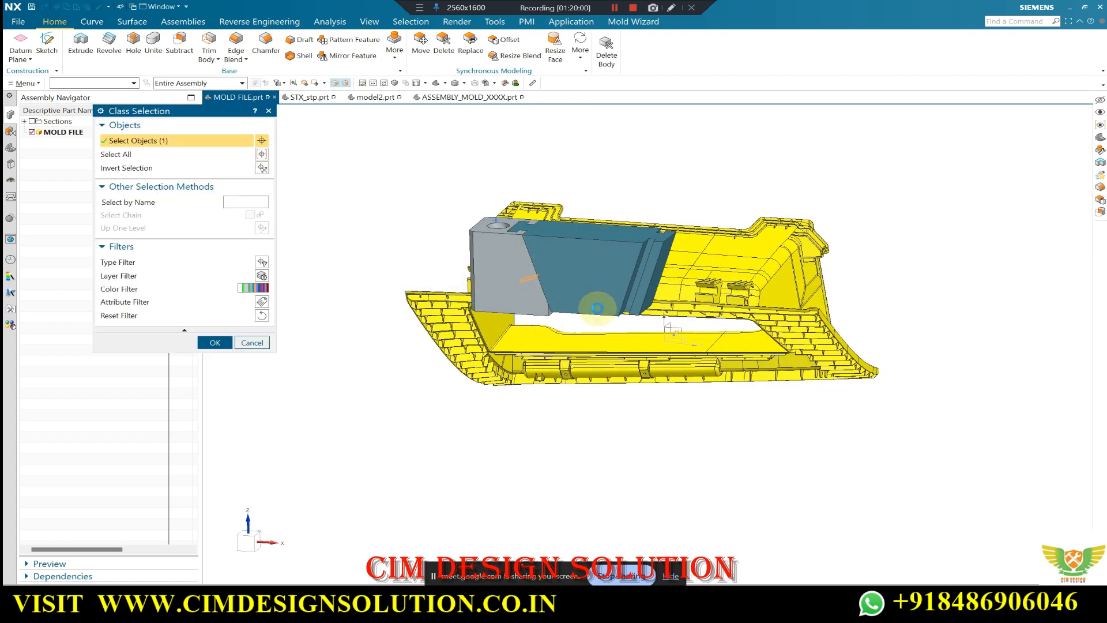
Make the grey block translucent so its angled stepped hole can be inspected.
key(ctrl+j)
click(503, 259)
middle_click(379, 222)
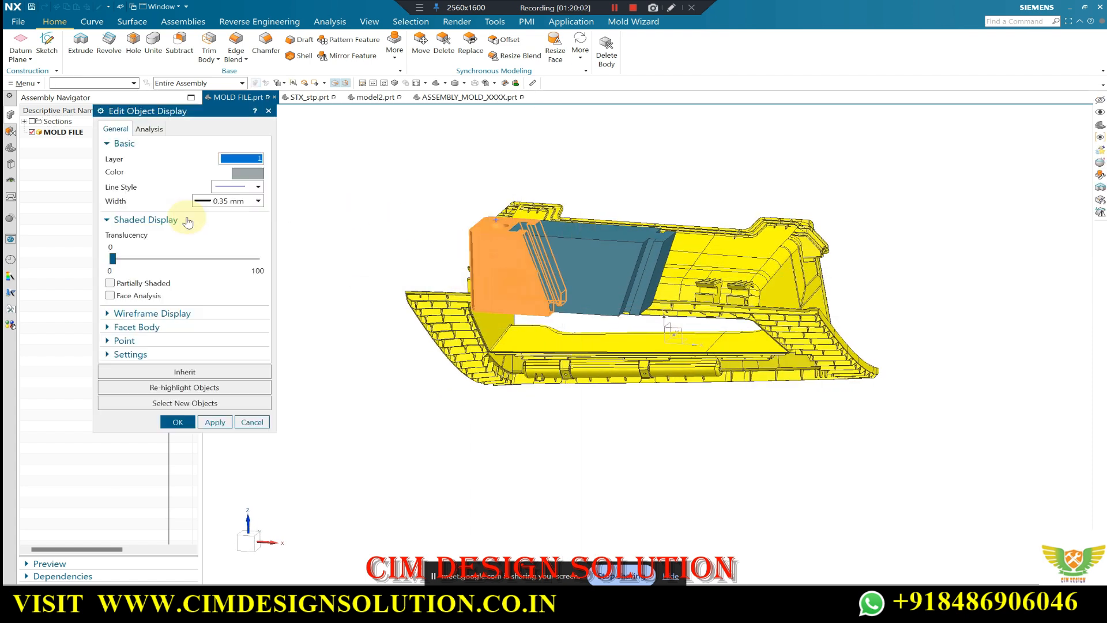
click(206, 259)
middle_click(563, 279)
middle_drag(565, 282, 585, 379)
scroll(587, 303, up, 2)
scroll(594, 386, up, 2)
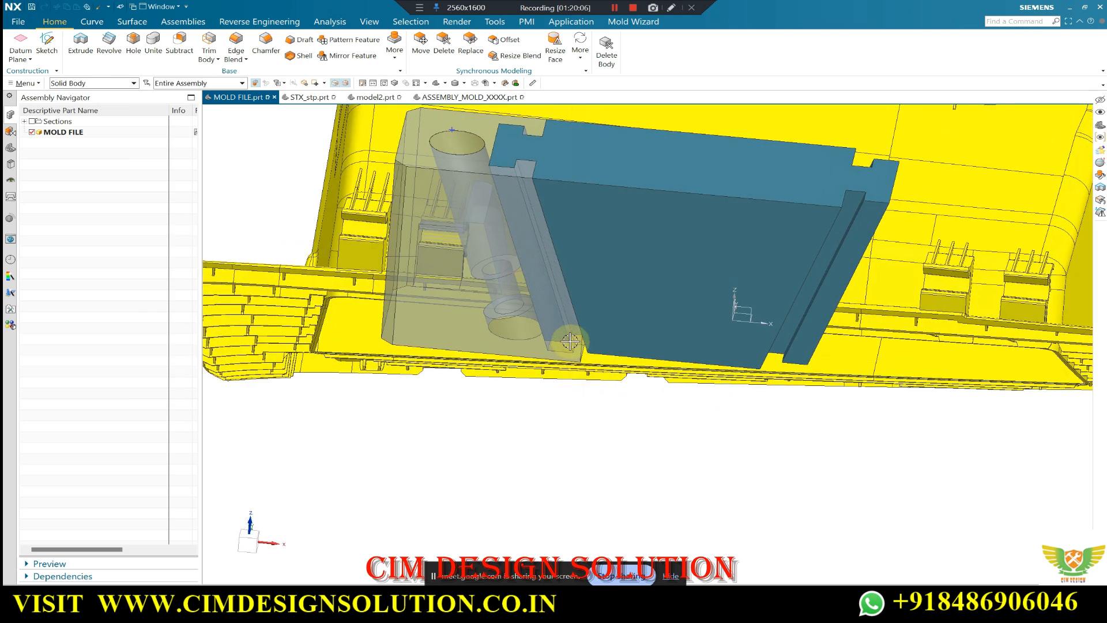
scroll(585, 380, up, 2)
scroll(542, 264, down, 5)
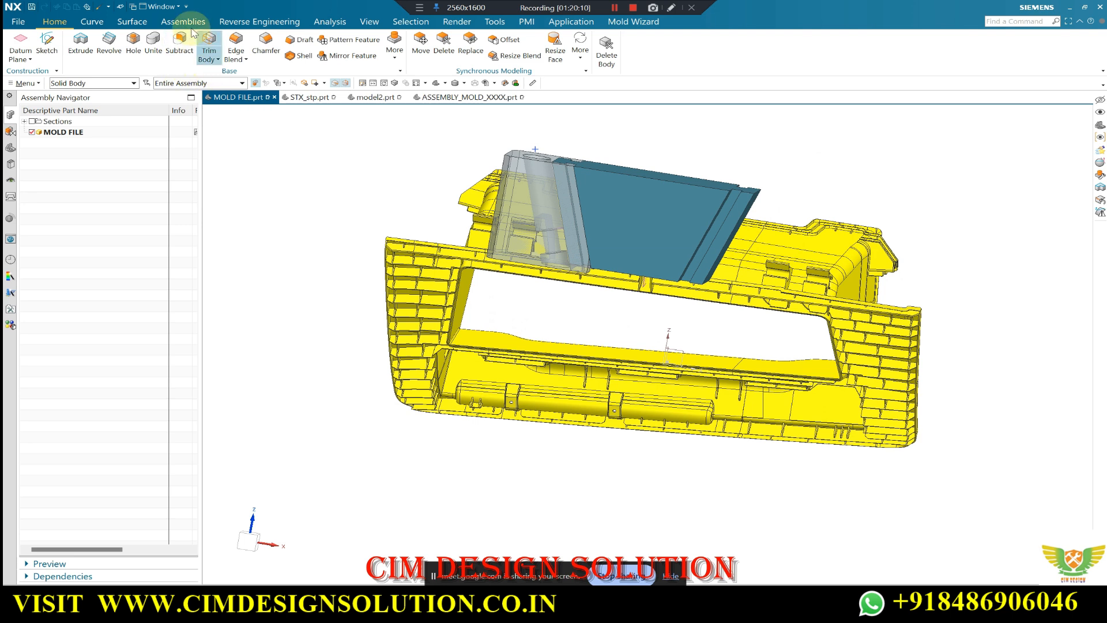
Start a measurement with a vector in the negative X direction as its reference.
click(330, 22)
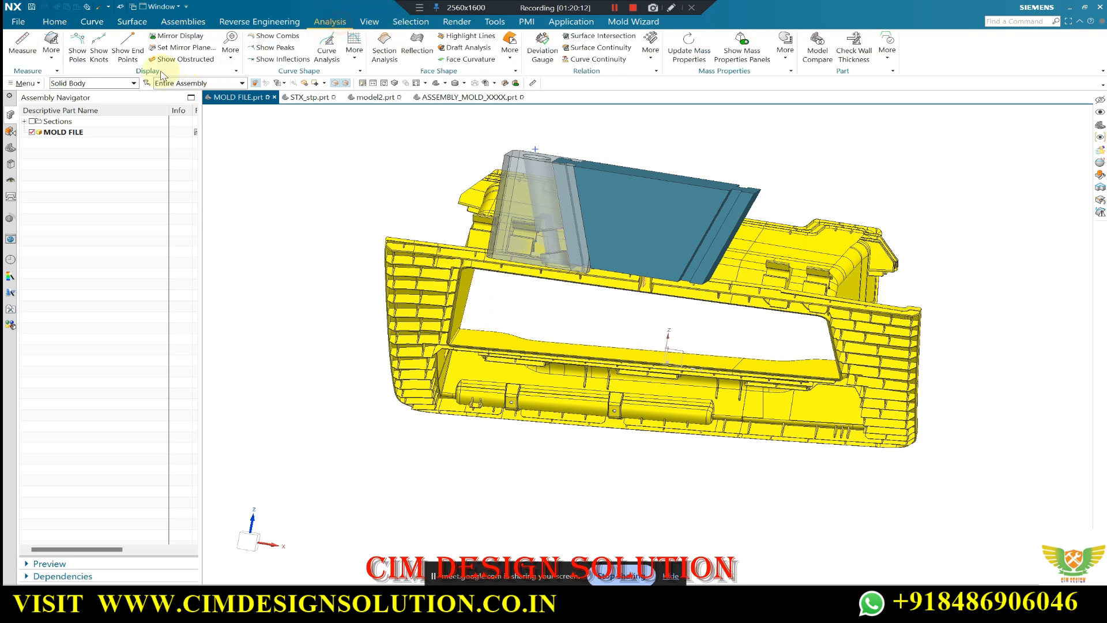
click(25, 40)
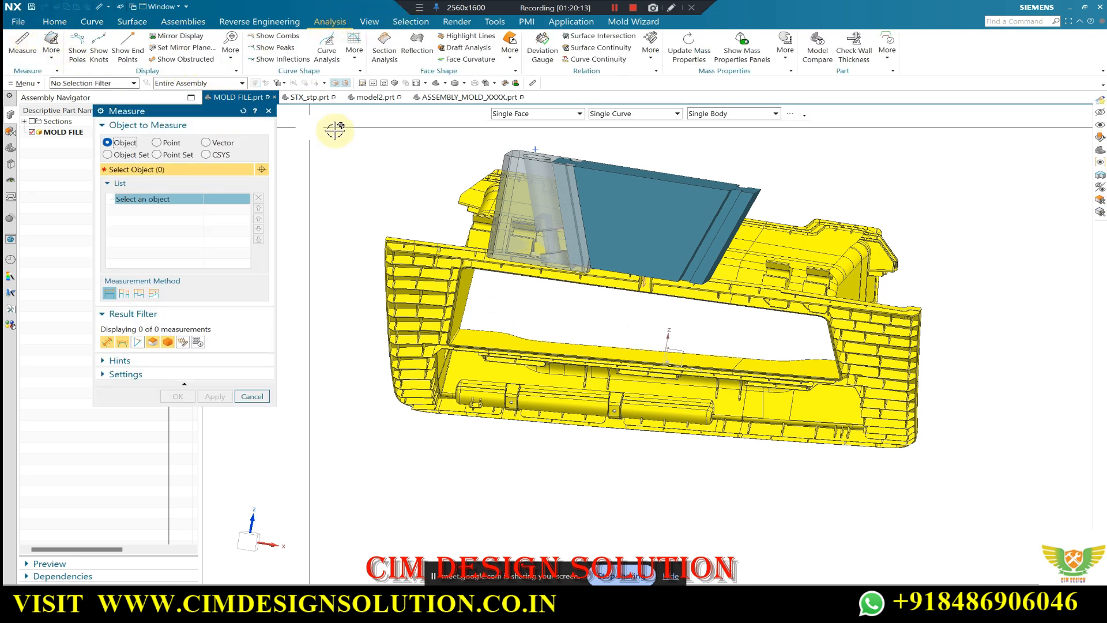
click(223, 149)
click(527, 193)
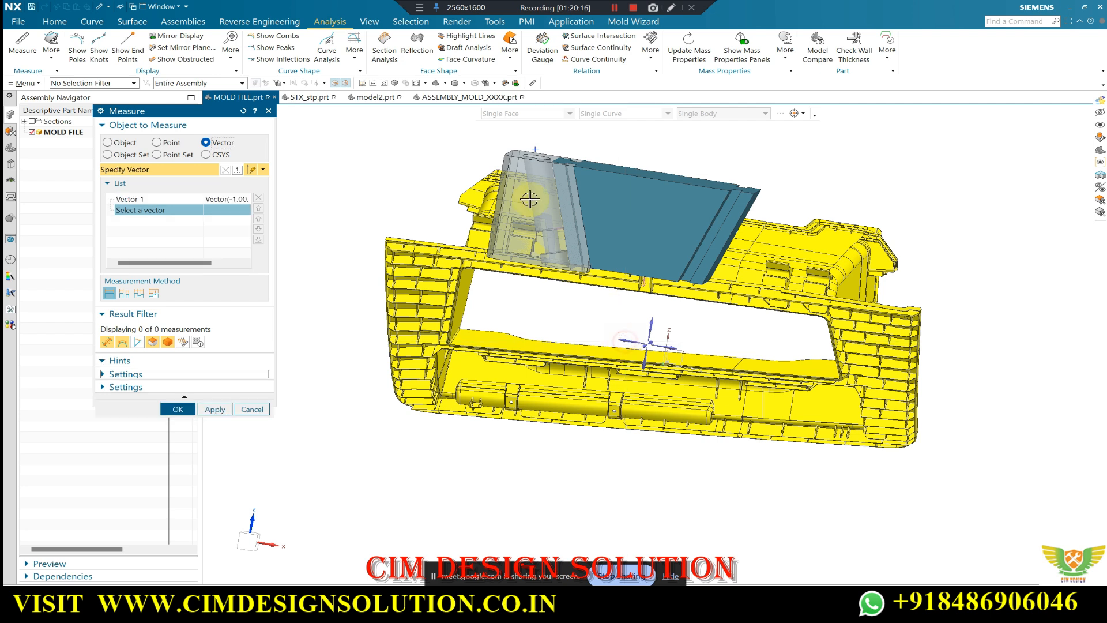
scroll(594, 159, up, 4)
scroll(594, 159, up, 3)
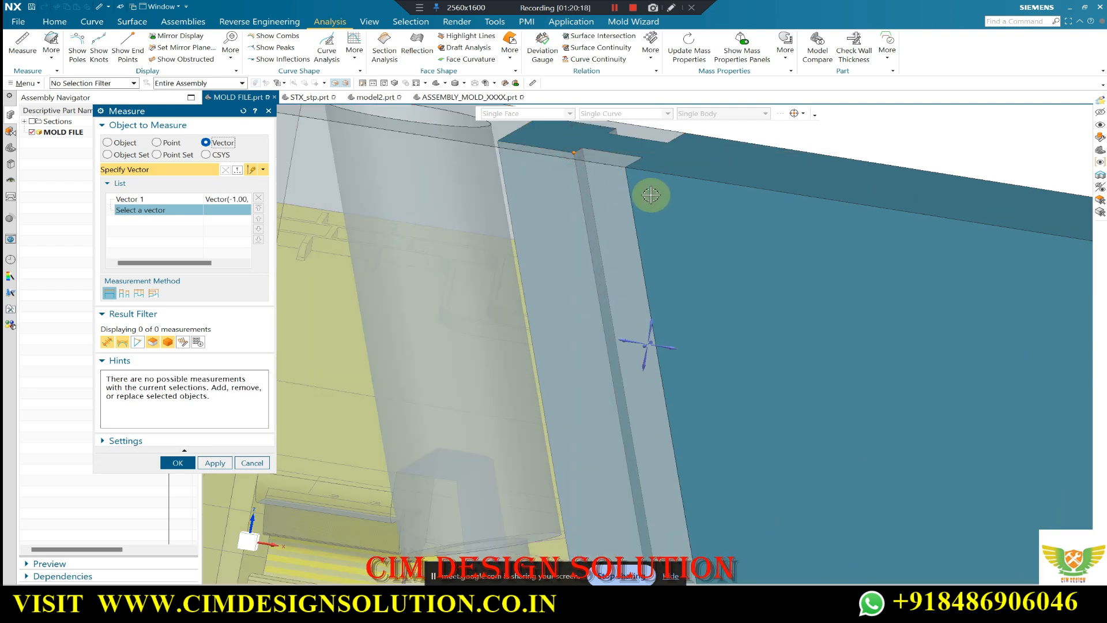
scroll(548, 145, down, 1)
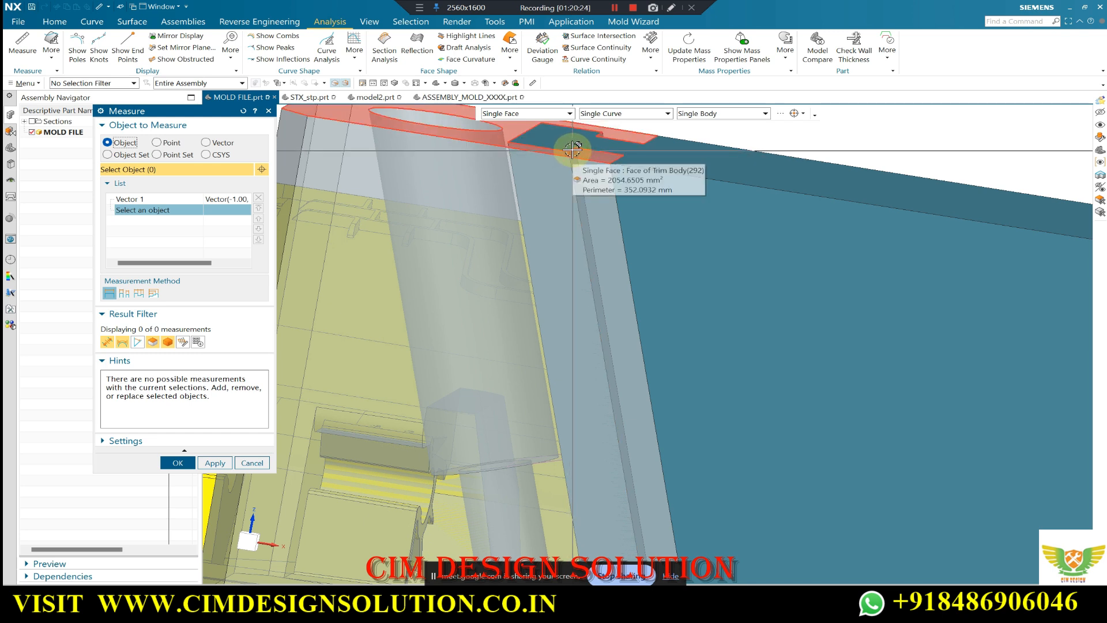
Measure the minimum projected clearance between the slanted guide's upper and lower edges along the chosen vector.
click(573, 151)
scroll(573, 151, down, 3)
scroll(615, 405, up, 2)
scroll(616, 405, up, 1)
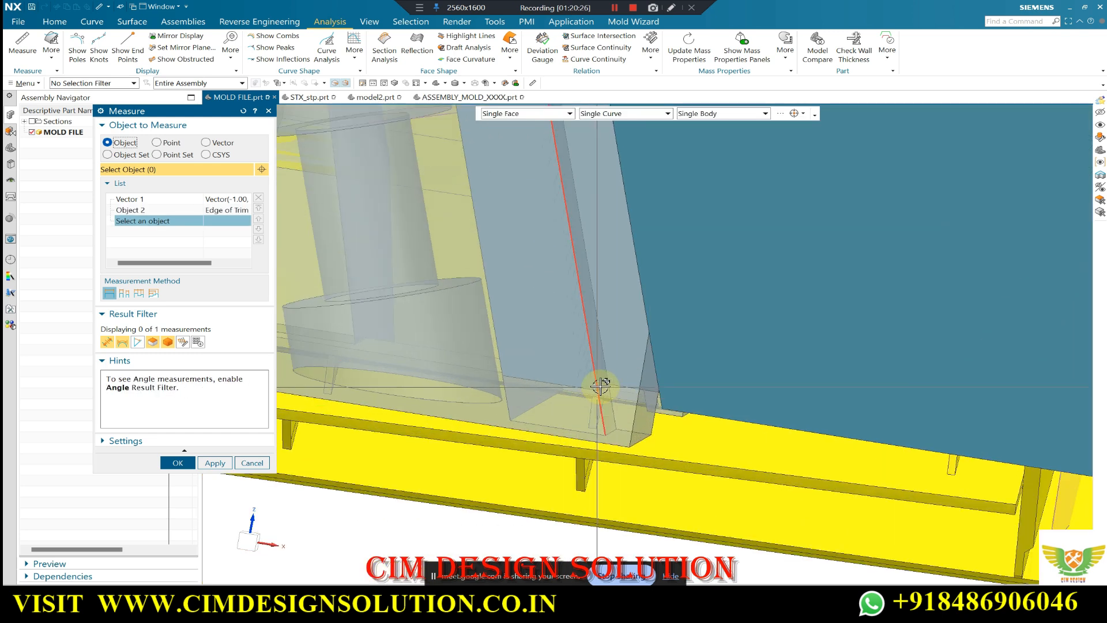
click(605, 387)
scroll(736, 331, down, 3)
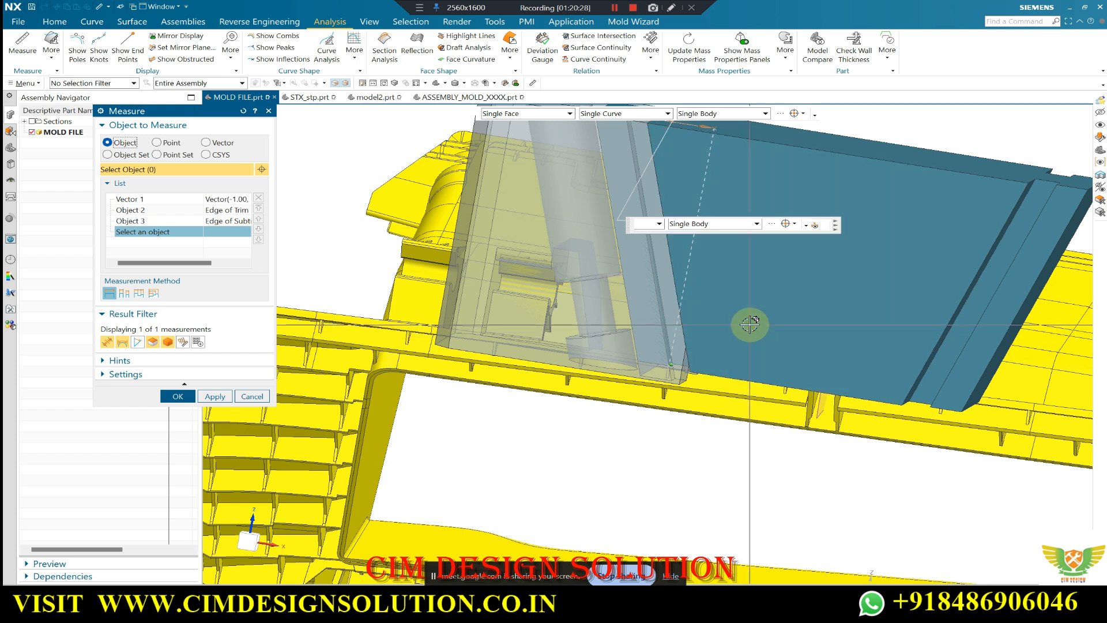
scroll(750, 325, down, 2)
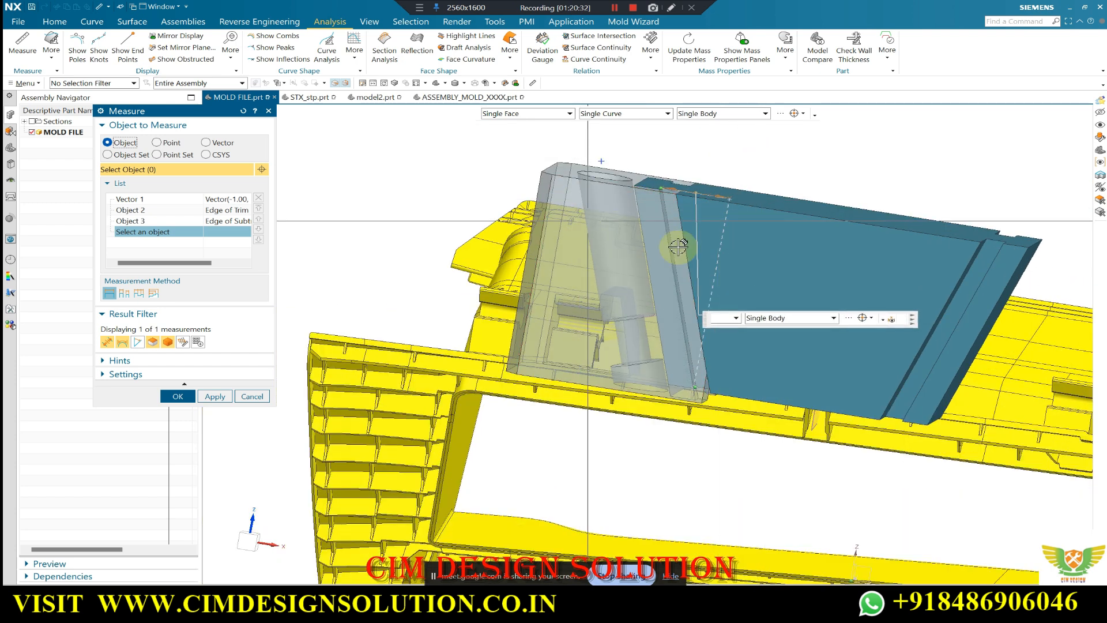
scroll(733, 196, up, 2)
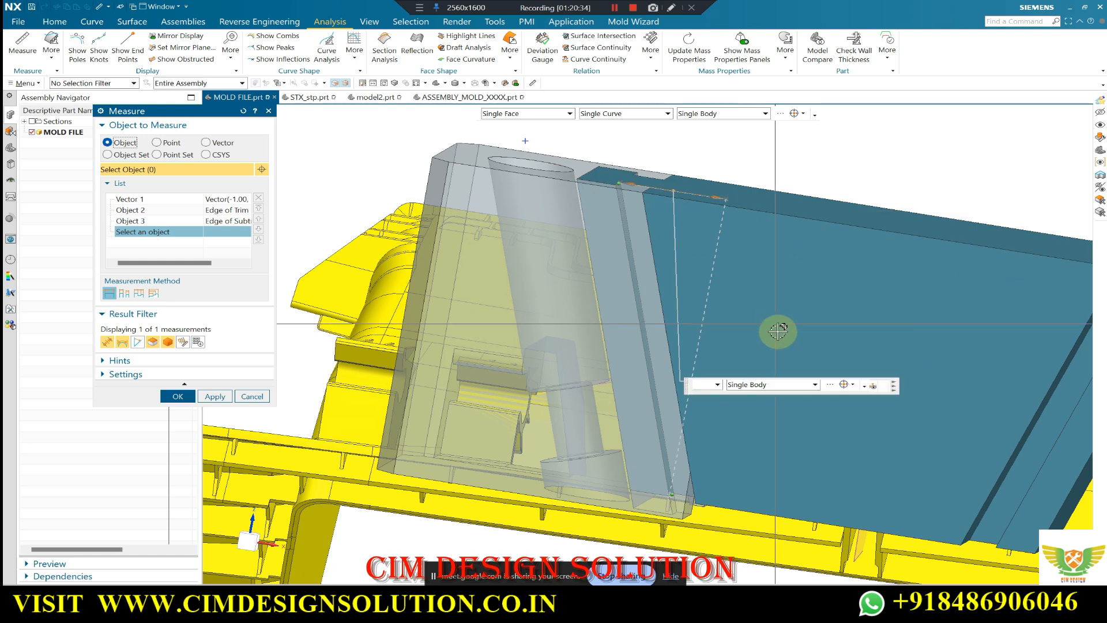
click(707, 386)
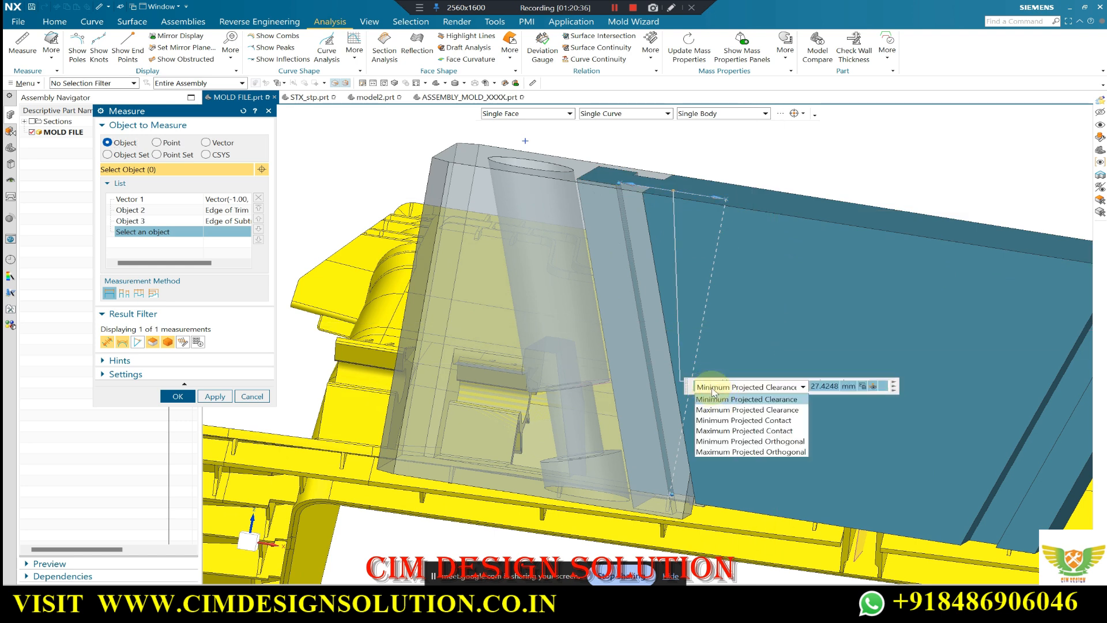
click(715, 399)
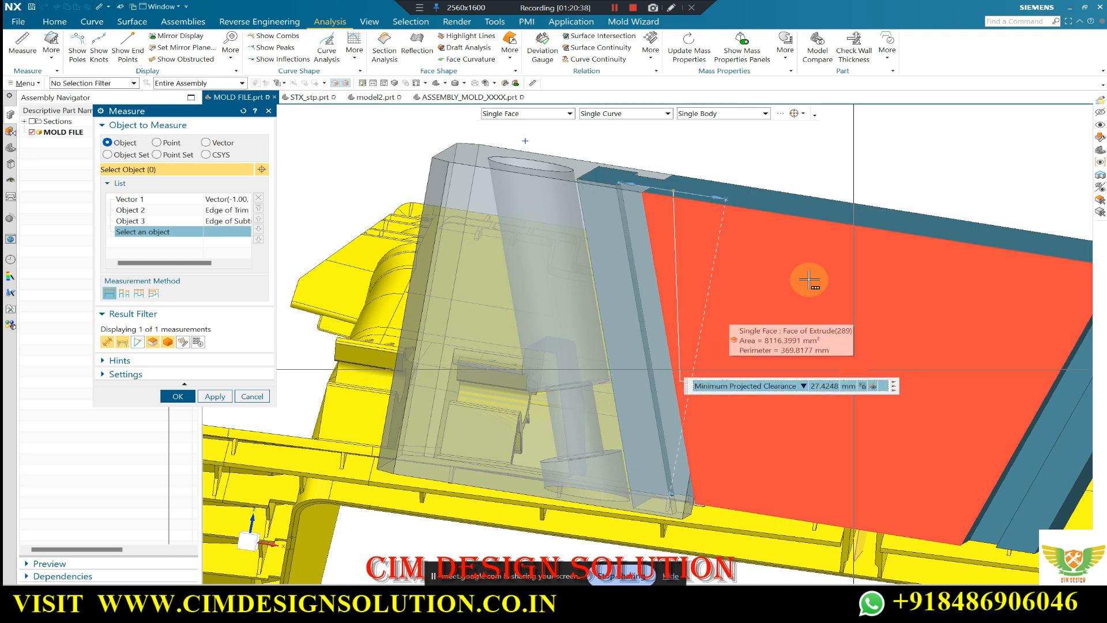
key(Escape)
Examine the slanted guide between the translucent grey block and the teal block in a straight front view.
scroll(687, 159, down, 2)
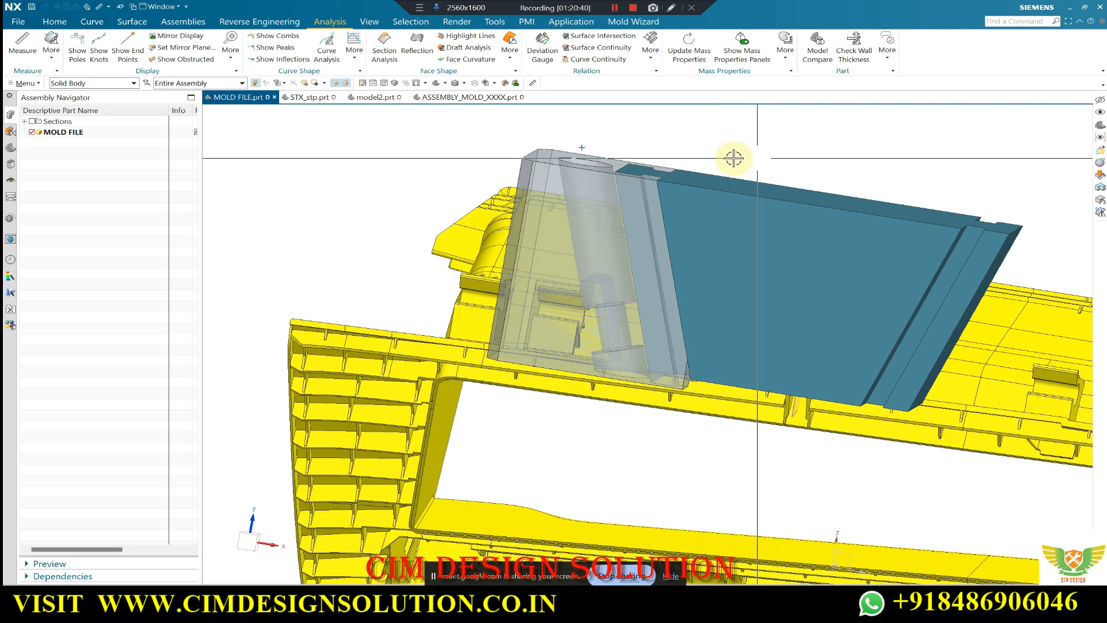
scroll(796, 145, up, 1)
scroll(635, 176, up, 1)
scroll(696, 165, down, 2)
middle_drag(588, 159, 459, 266)
key(F8)
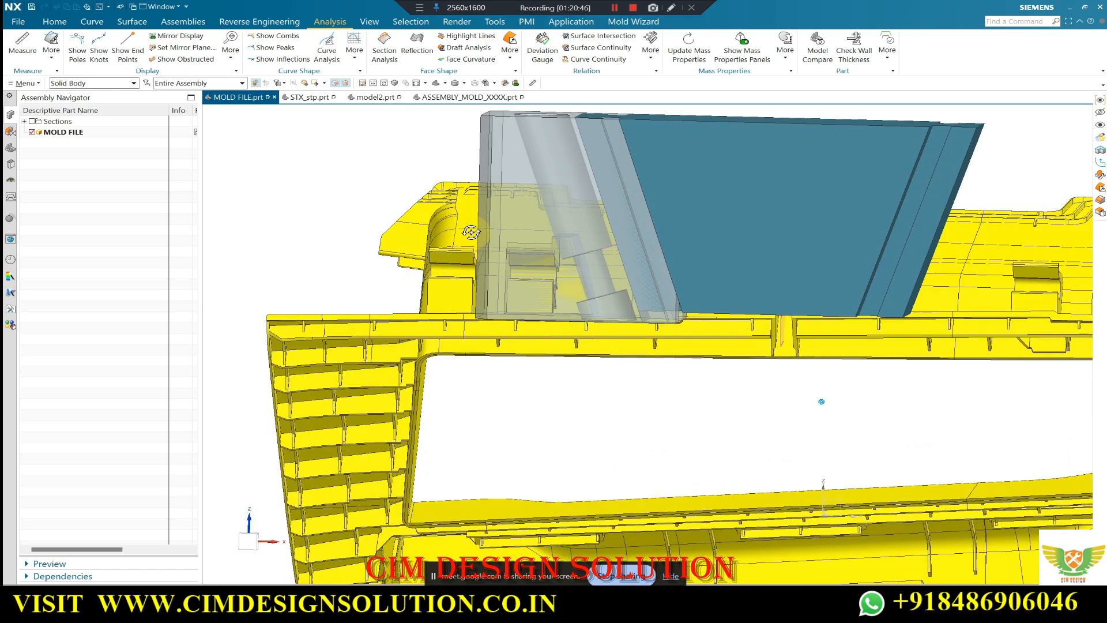
scroll(470, 244, down, 3)
scroll(548, 197, up, 1)
scroll(548, 197, up, 2)
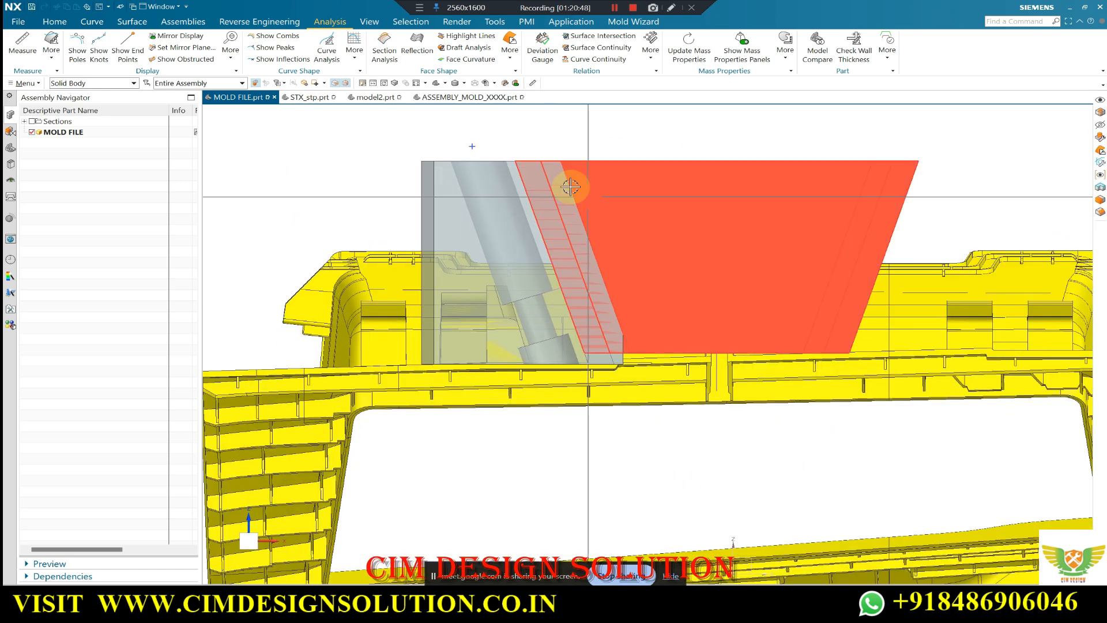
scroll(543, 165, down, 2)
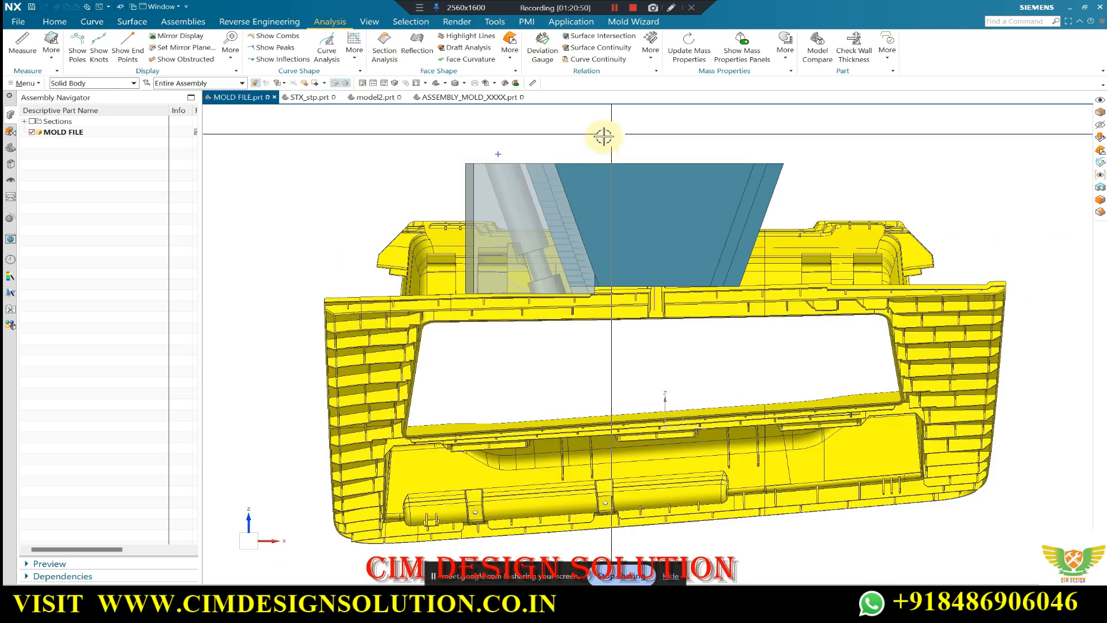
scroll(600, 182, up, 2)
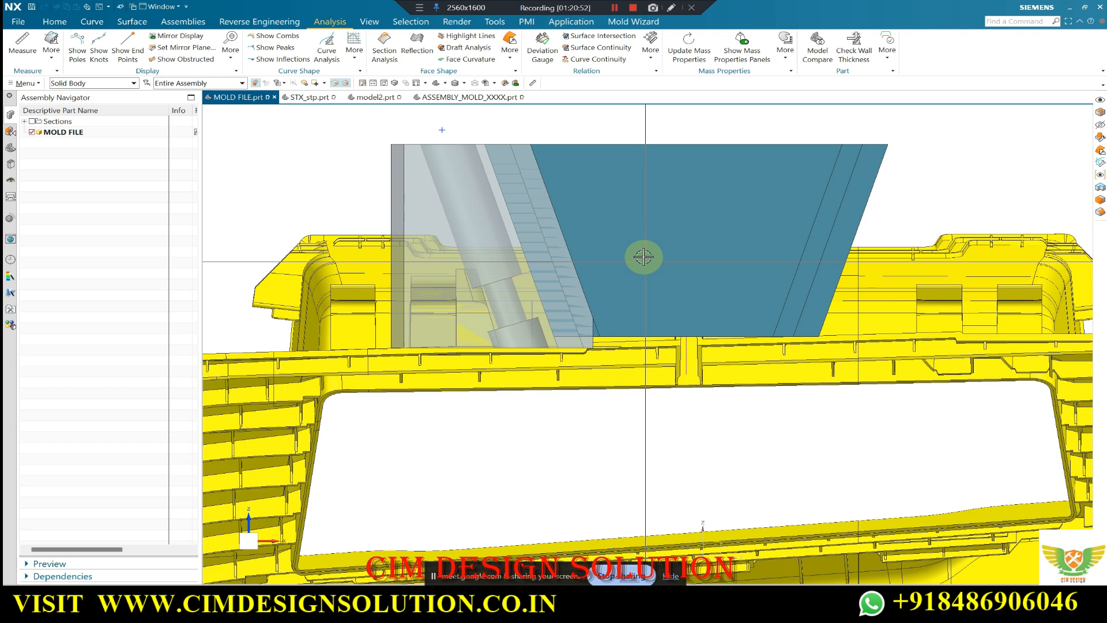
Try moving the original teal block 30 mm upward along Z and inspect its position against the grey block.
click(628, 178)
key(ctrl+t)
click(173, 186)
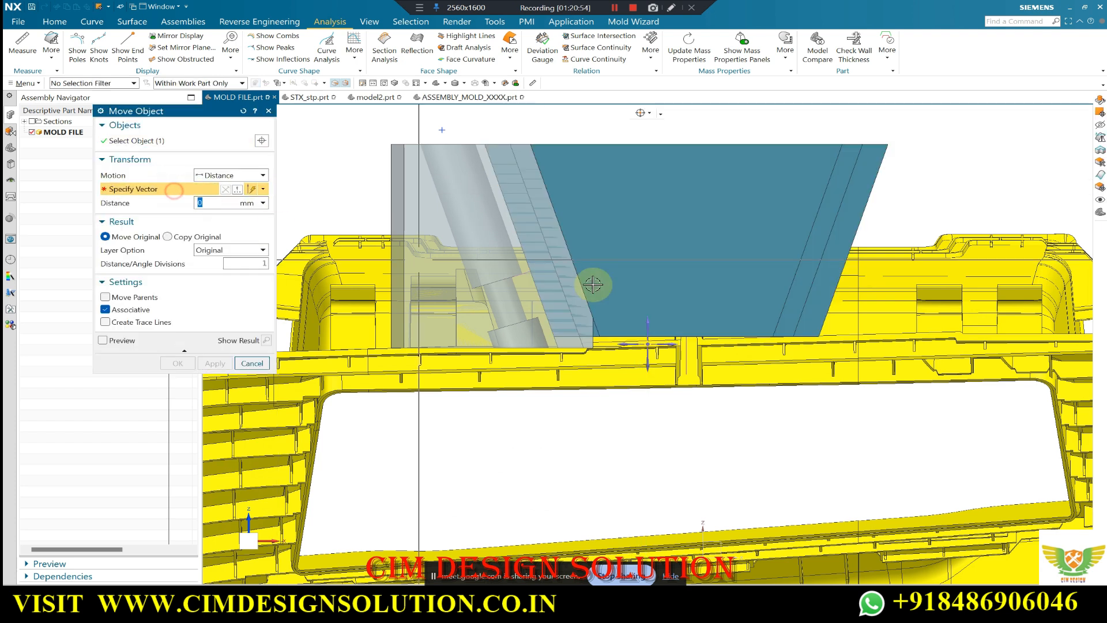
click(643, 313)
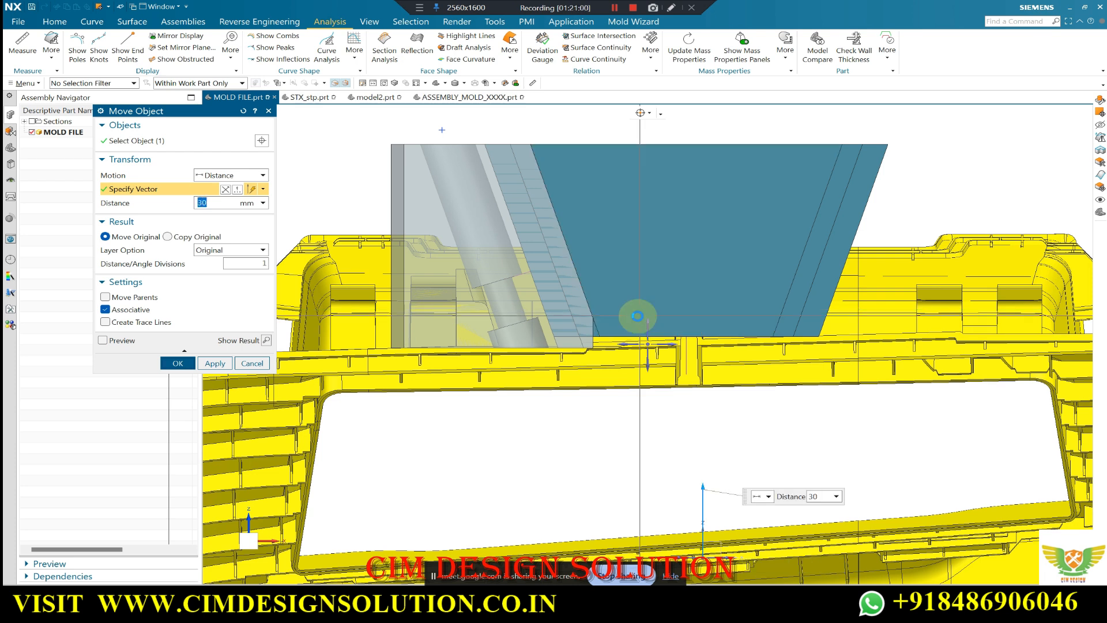
middle_click(638, 316)
scroll(643, 319, down, 2)
scroll(645, 209, up, 2)
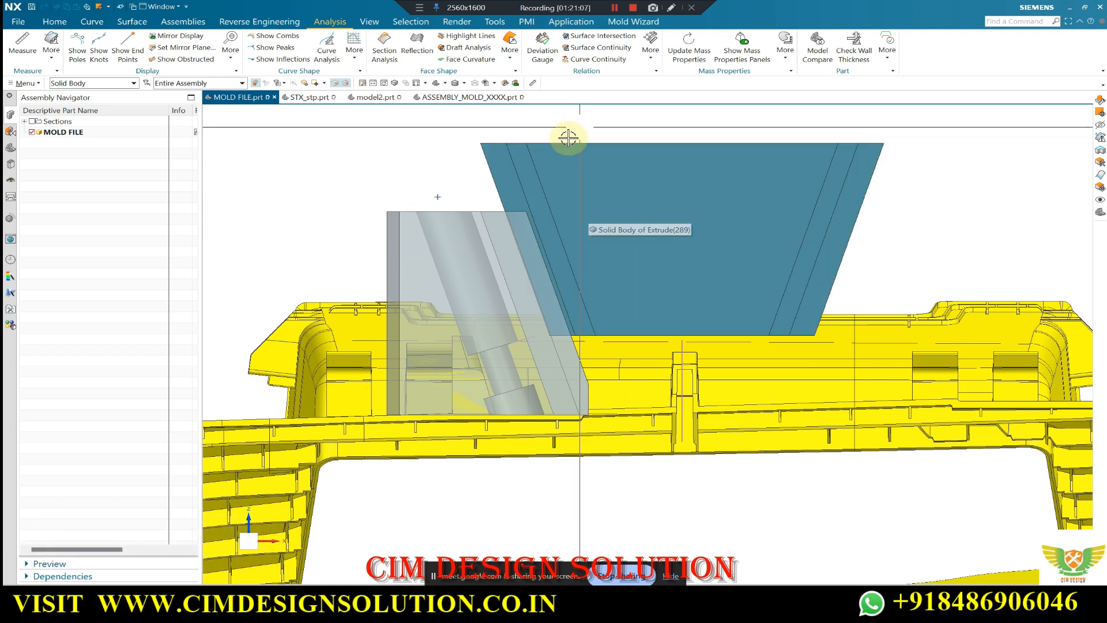
scroll(502, 203, down, 2)
middle_drag(536, 292, 538, 323)
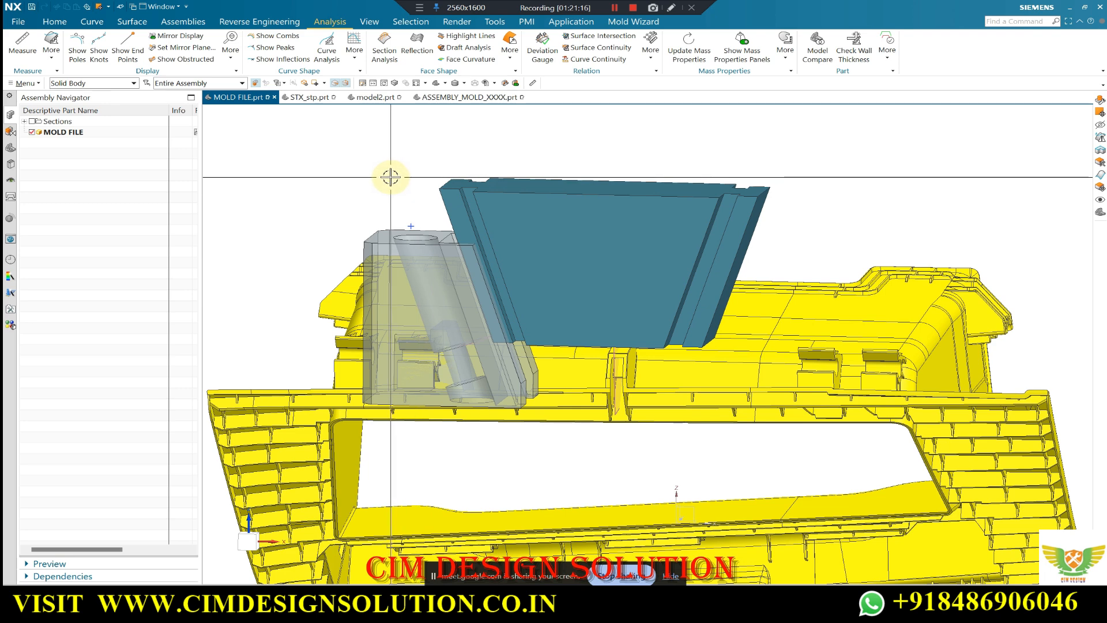
mouse_move(521, 158)
middle_down()
mouse_move(493, 283)
mouse_move(534, 206)
mouse_move(533, 173)
mouse_move(567, 269)
mouse_move(540, 240)
middle_up()
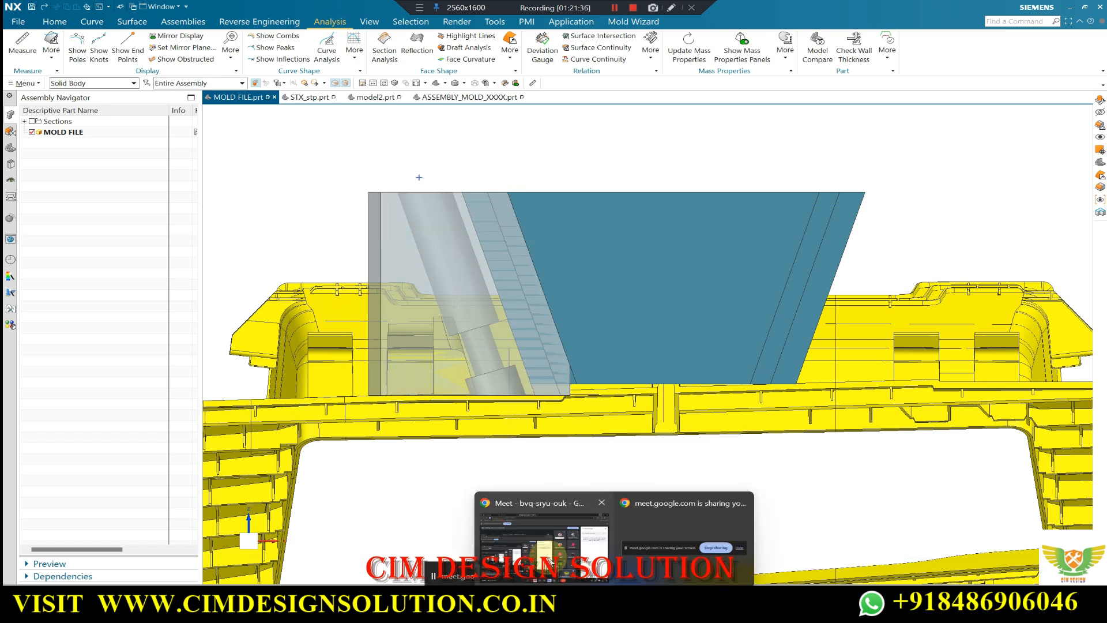
Check the participants and messages in the Google Meet call and return to NX.
click(528, 576)
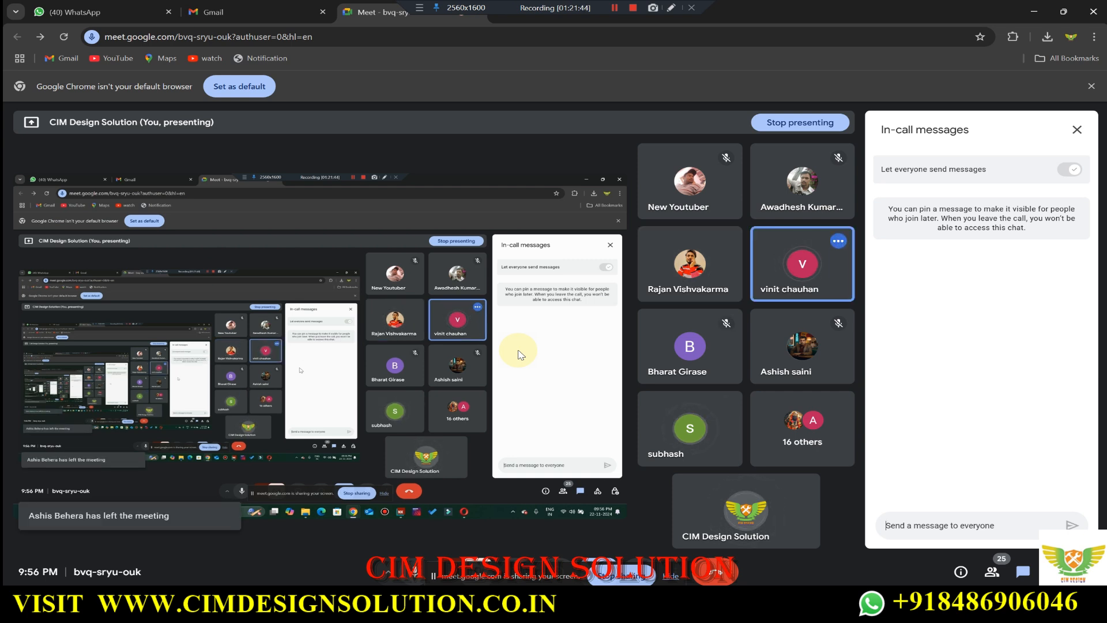
key(alt+Tab)
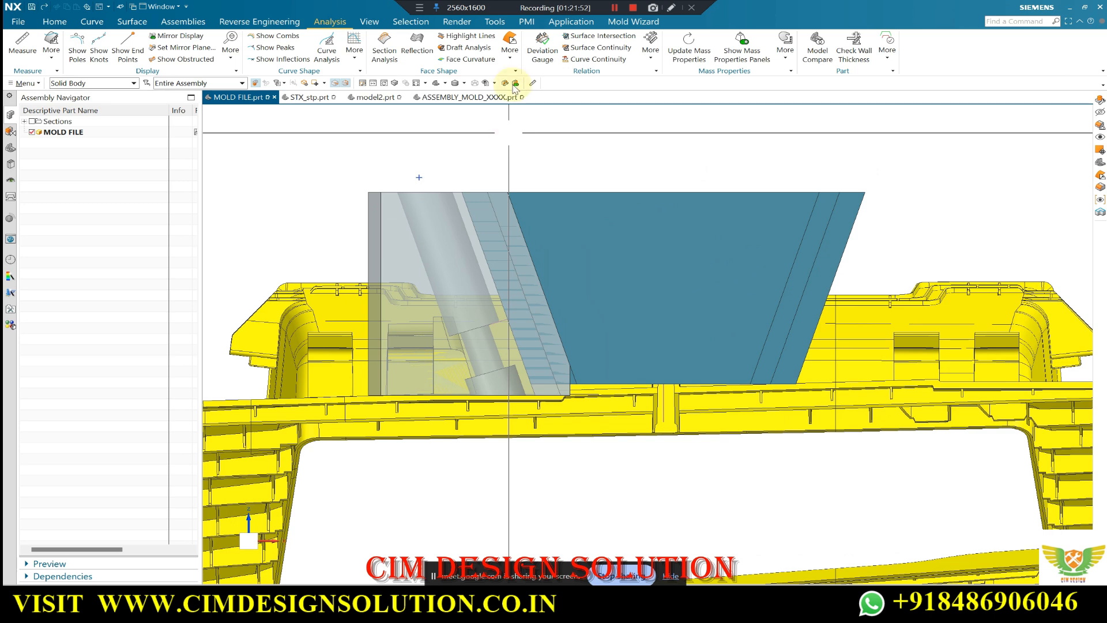
Turn on the layer that holds the mold's translucent core, slide and lifter bodies in the layer settings.
middle_drag(526, 134, 600, 167)
scroll(507, 113, down, 3)
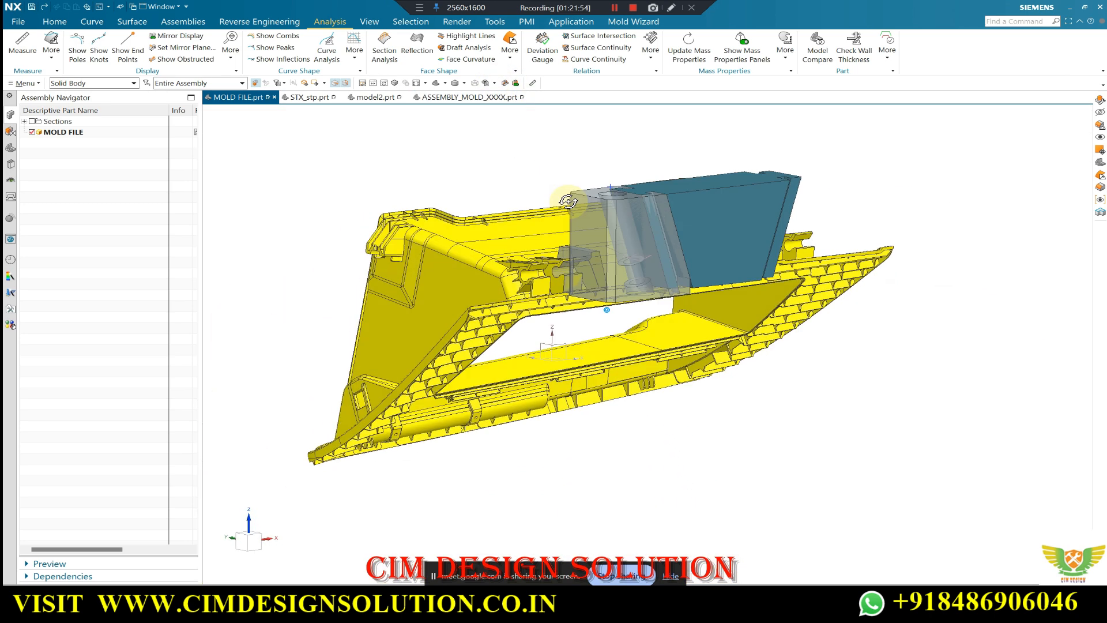
scroll(598, 317, up, 1)
middle_drag(598, 316, 568, 284)
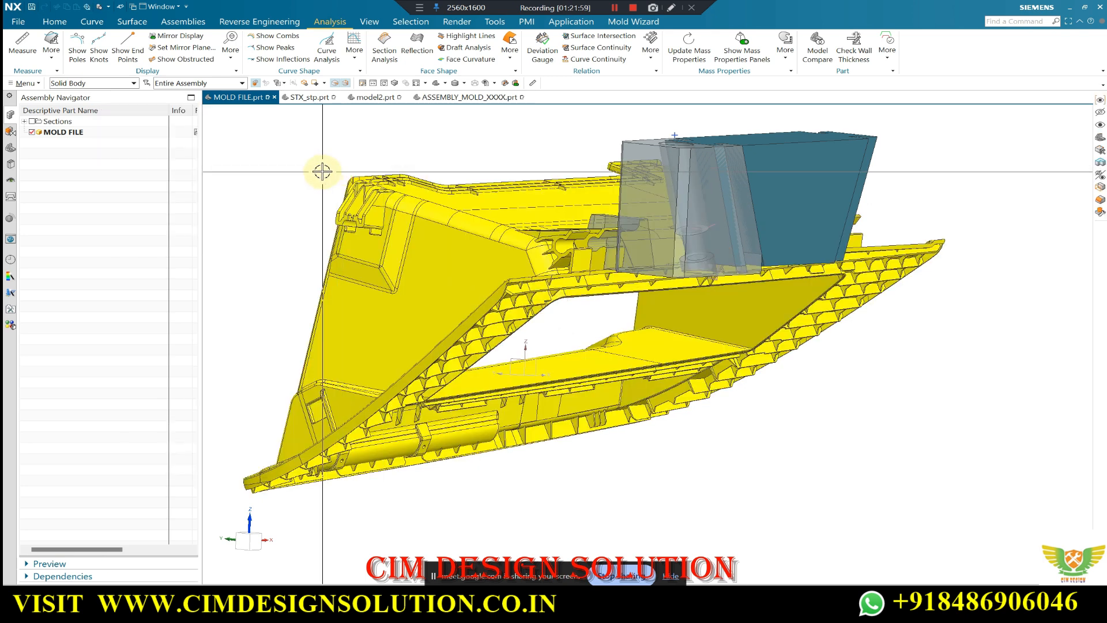
key(ctrl+l)
click(112, 271)
click(252, 485)
middle_drag(346, 260, 718, 335)
Edit the object display of the translucent tan core body and turn off the layer of the other mold bodies.
key(ctrl+j)
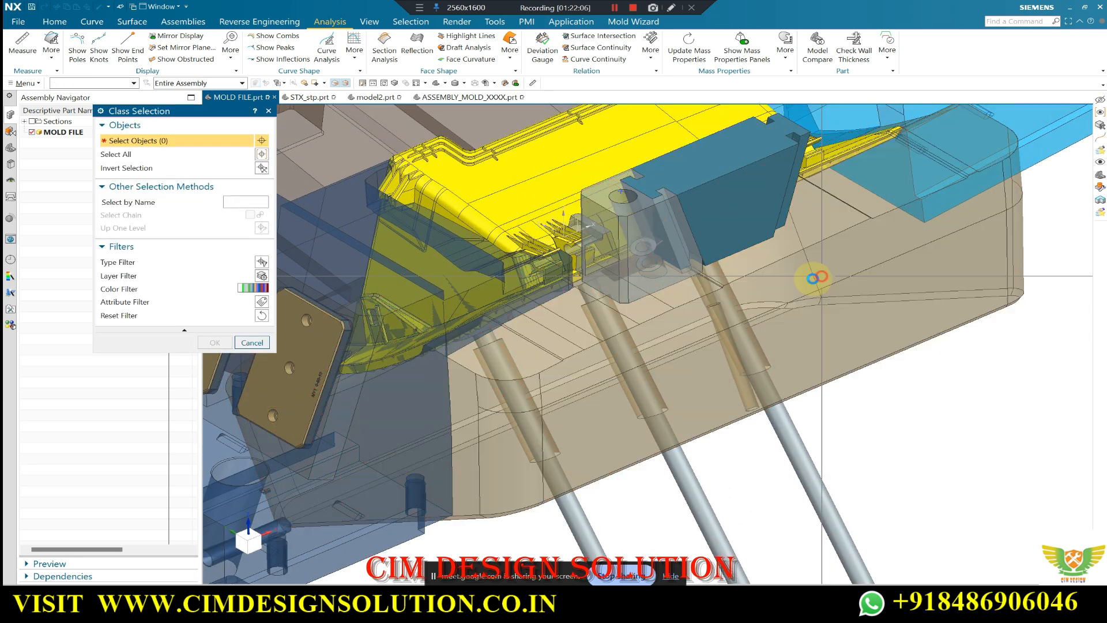
scroll(767, 277, down, 2)
click(766, 277)
middle_click(759, 272)
middle_click(438, 230)
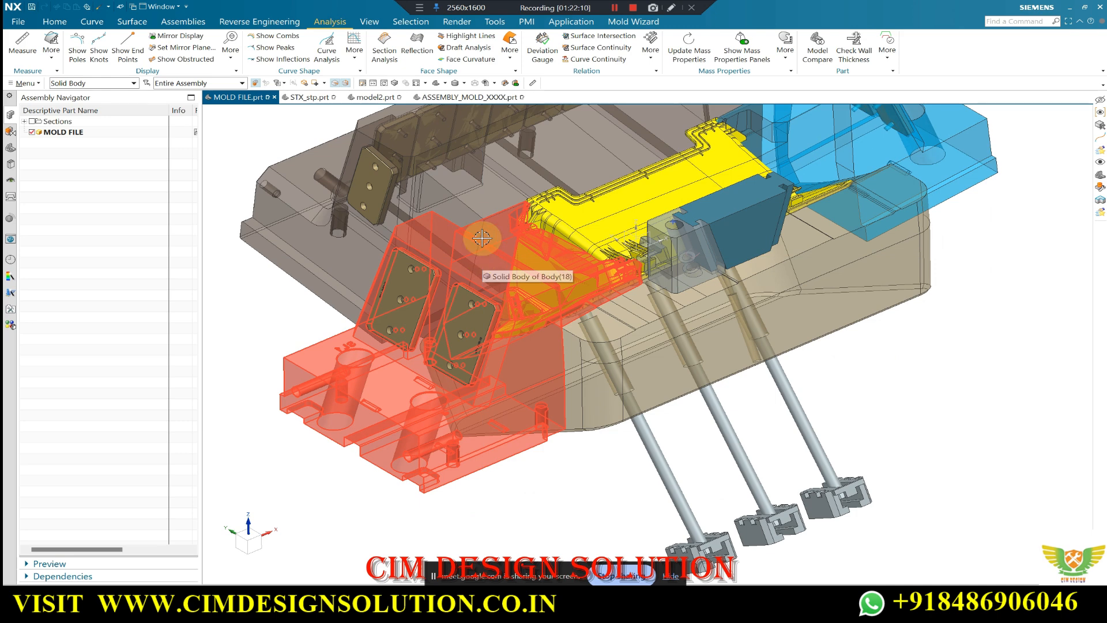
key(ctrl+l)
click(113, 270)
middle_click(294, 269)
Examine how the grey guide block and teal block sit on the tan core beside the yellow part.
middle_drag(577, 305, 899, 292)
key(F8)
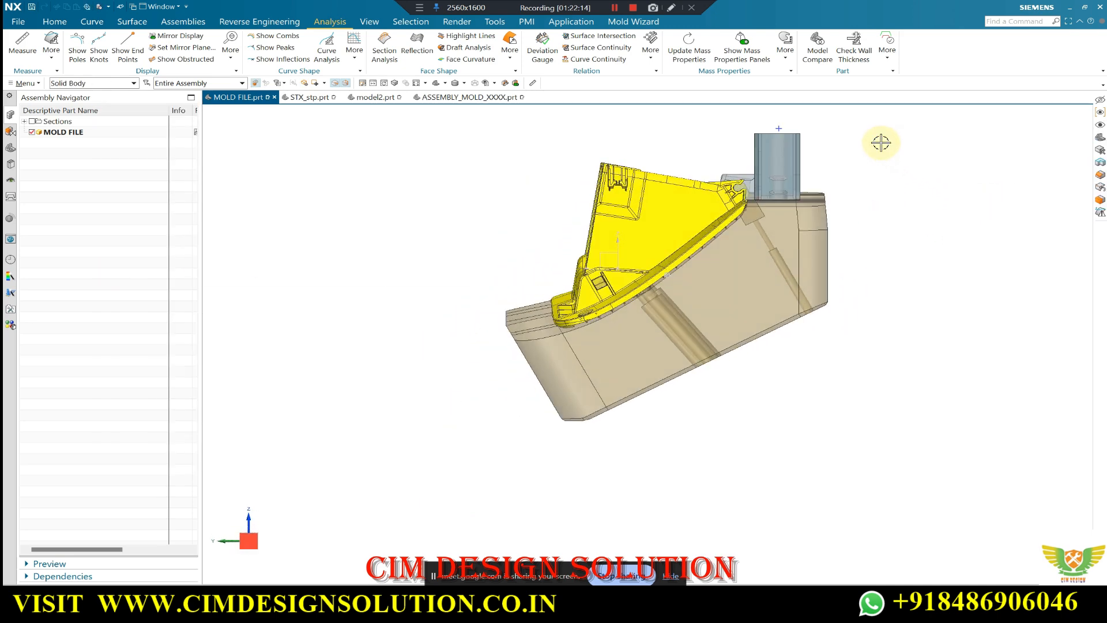
scroll(880, 144, up, 3)
middle_drag(845, 143, 714, 201)
scroll(858, 166, down, 2)
scroll(735, 223, up, 2)
scroll(518, 219, down, 1)
middle_drag(517, 219, 504, 228)
scroll(450, 297, up, 2)
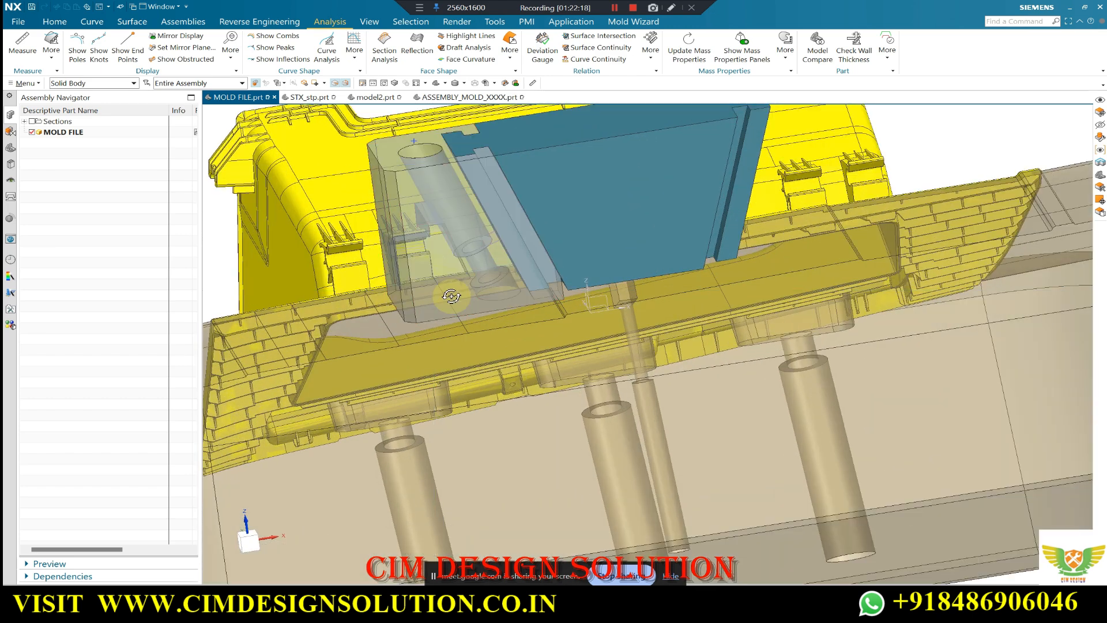
middle_drag(450, 296, 458, 290)
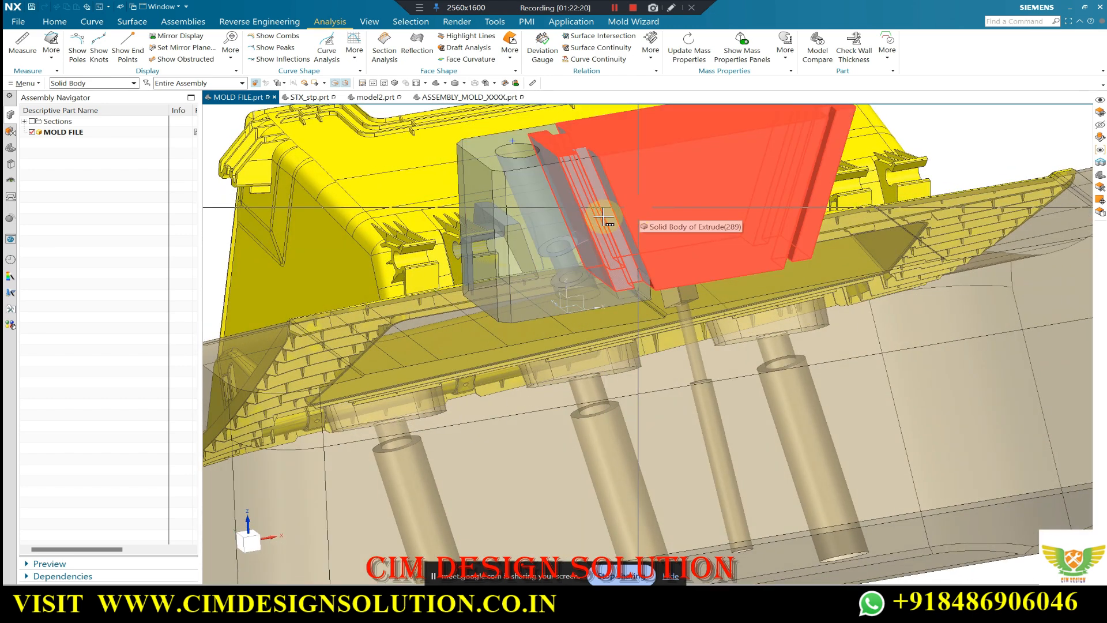
middle_drag(603, 217, 528, 386)
middle_drag(664, 311, 645, 344)
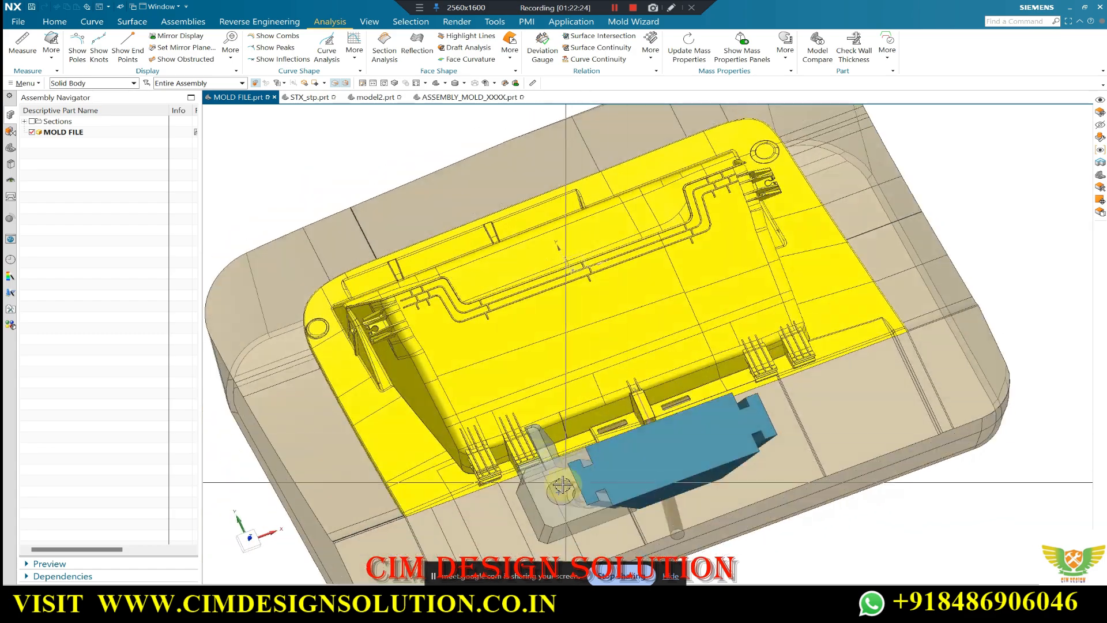
scroll(564, 484, up, 3)
scroll(590, 322, down, 2)
middle_drag(591, 321, 582, 284)
scroll(528, 318, up, 1)
scroll(528, 318, down, 5)
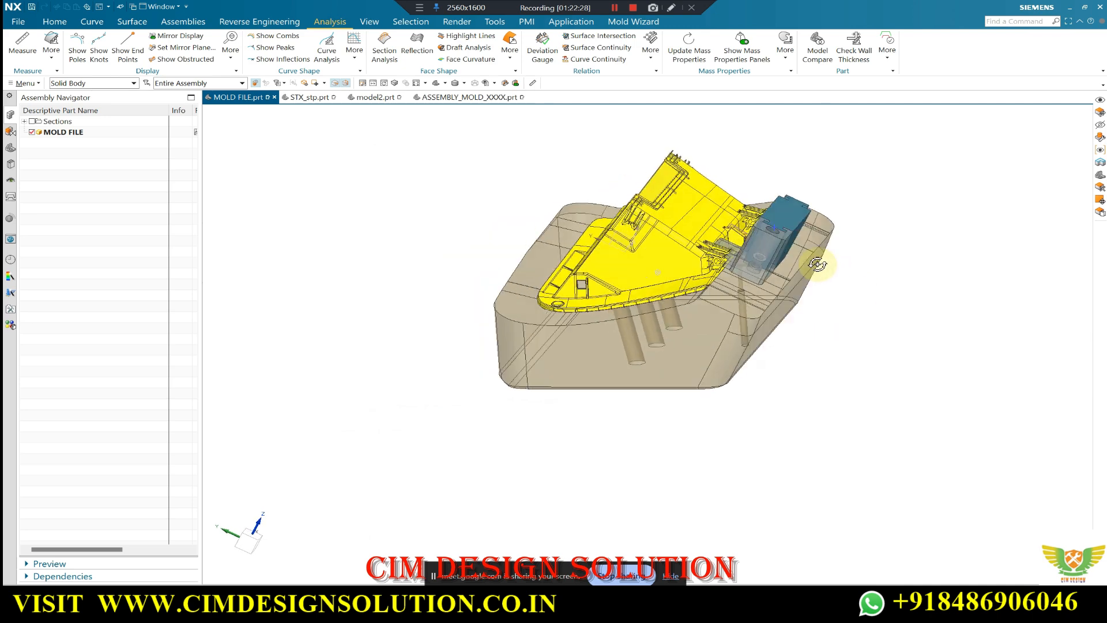
Switch to ASSEMBLY_MOLD_XXXX.prt and set the Y section plane's offset to -37 mm, cutting through the screws below the slider.
click(440, 97)
scroll(542, 230, down, 3)
middle_drag(542, 230, 520, 384)
scroll(473, 383, up, 5)
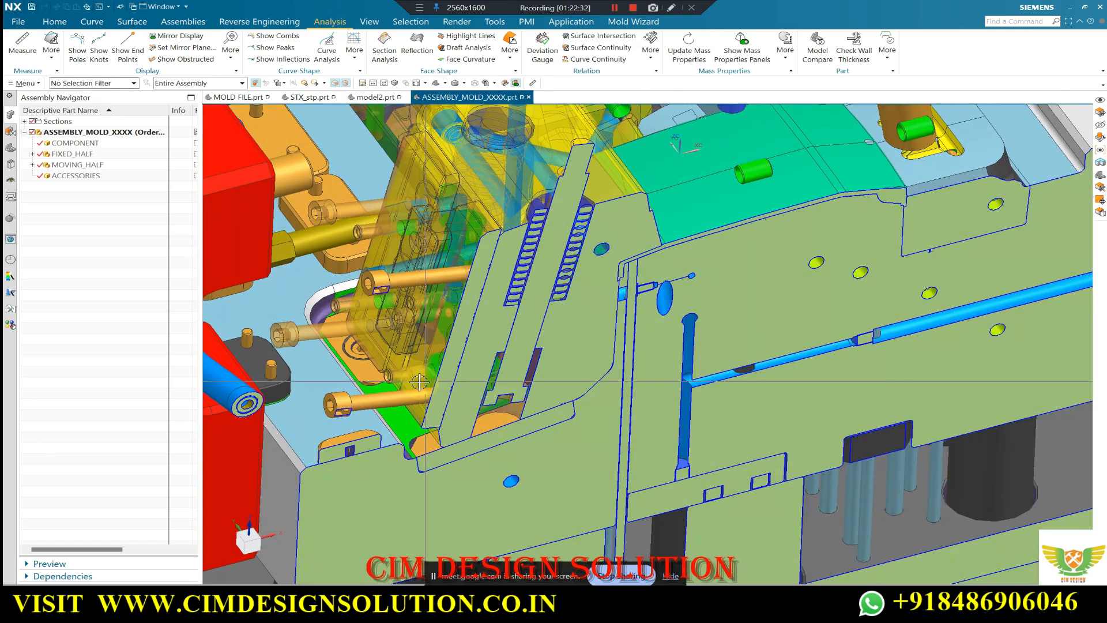
key(ctrl+h)
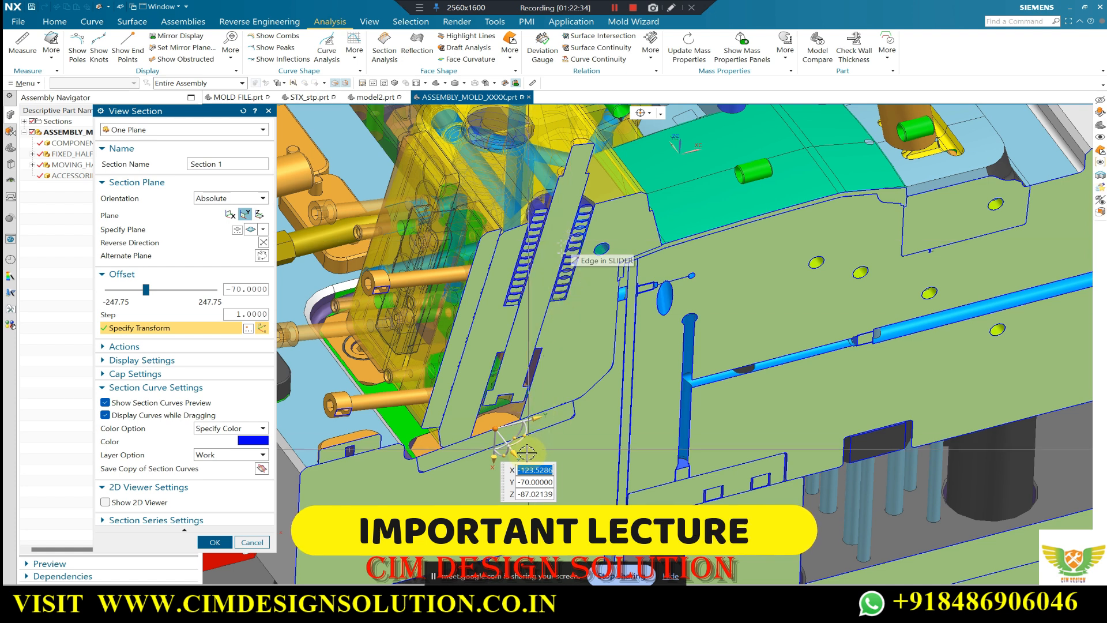
drag(518, 463, 489, 402)
scroll(499, 349, up, 4)
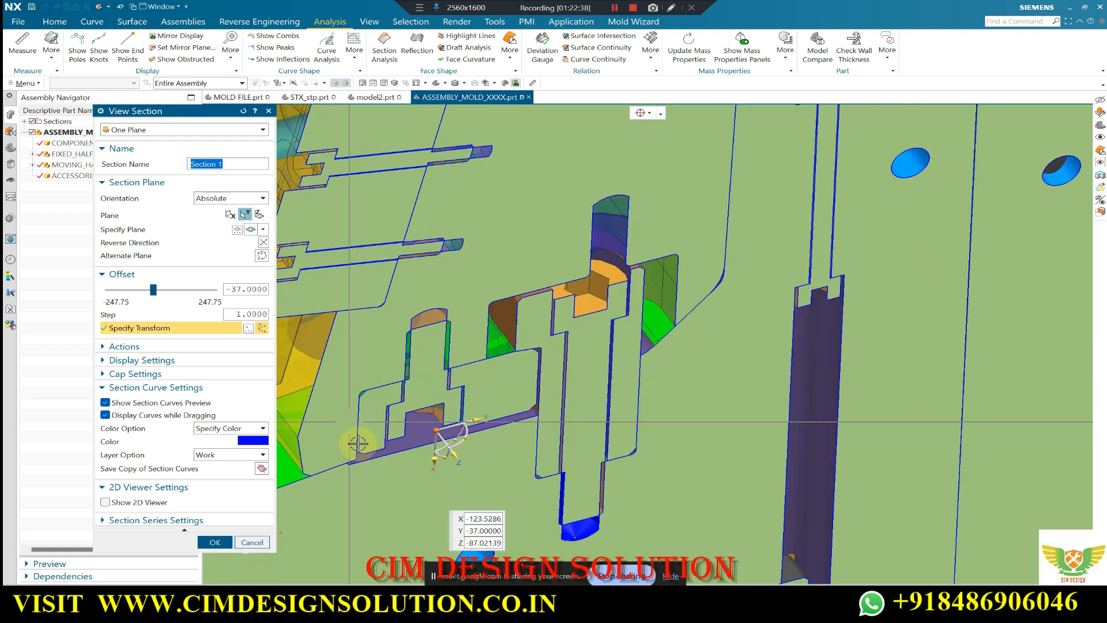
click(224, 542)
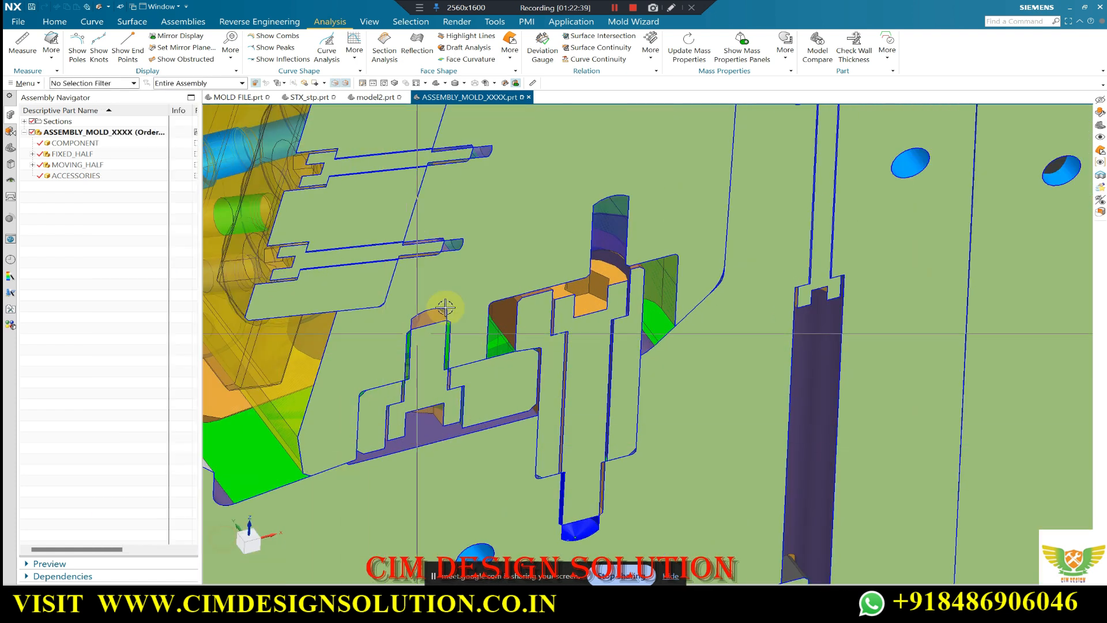
Return to MOLD FILE.prt and start a sketch on the side face of the guide block.
click(241, 99)
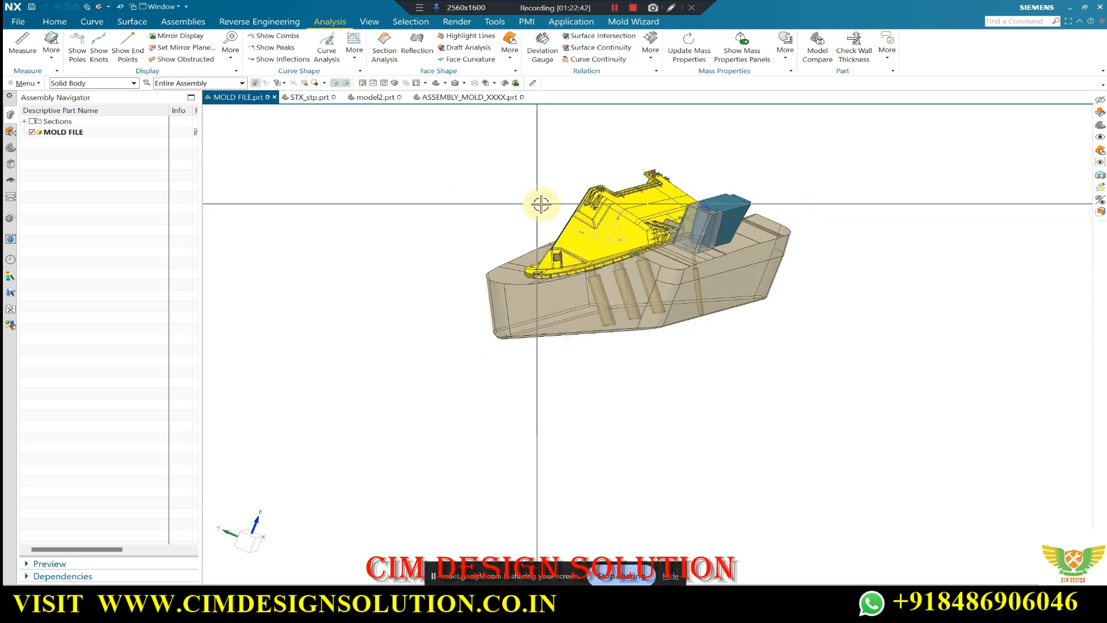
middle_drag(542, 206, 861, 268)
key(F8)
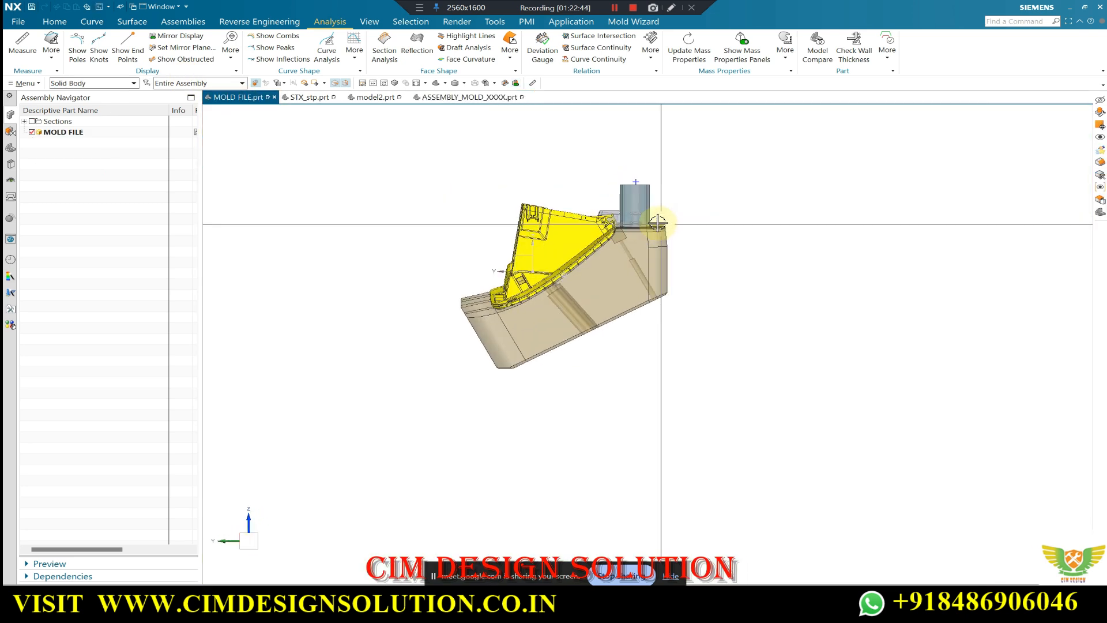
scroll(655, 221, up, 8)
click(55, 21)
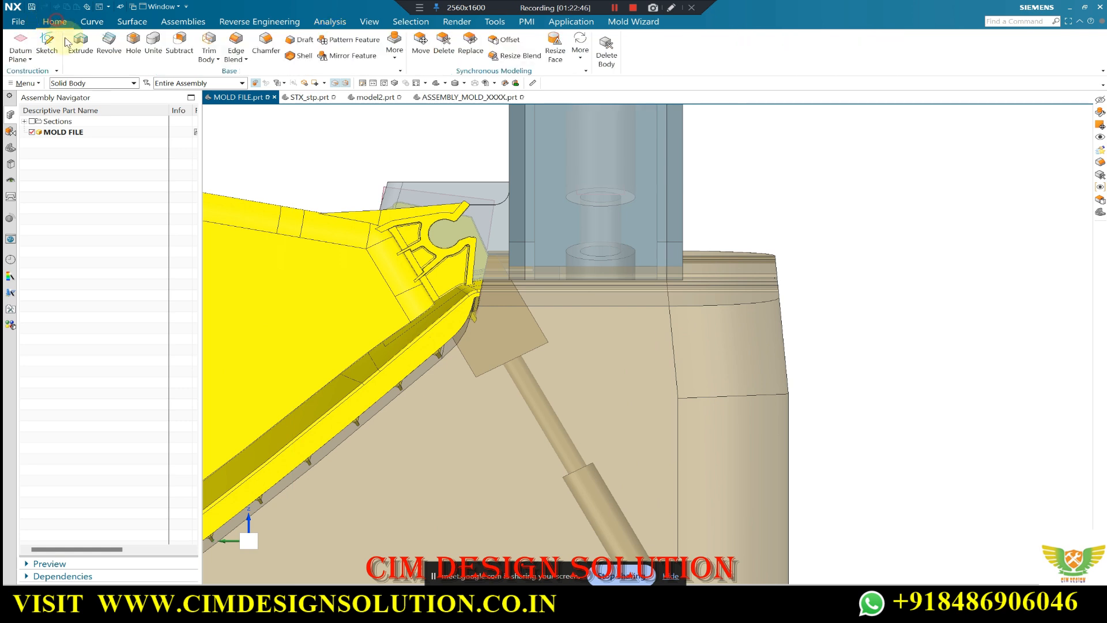
click(609, 151)
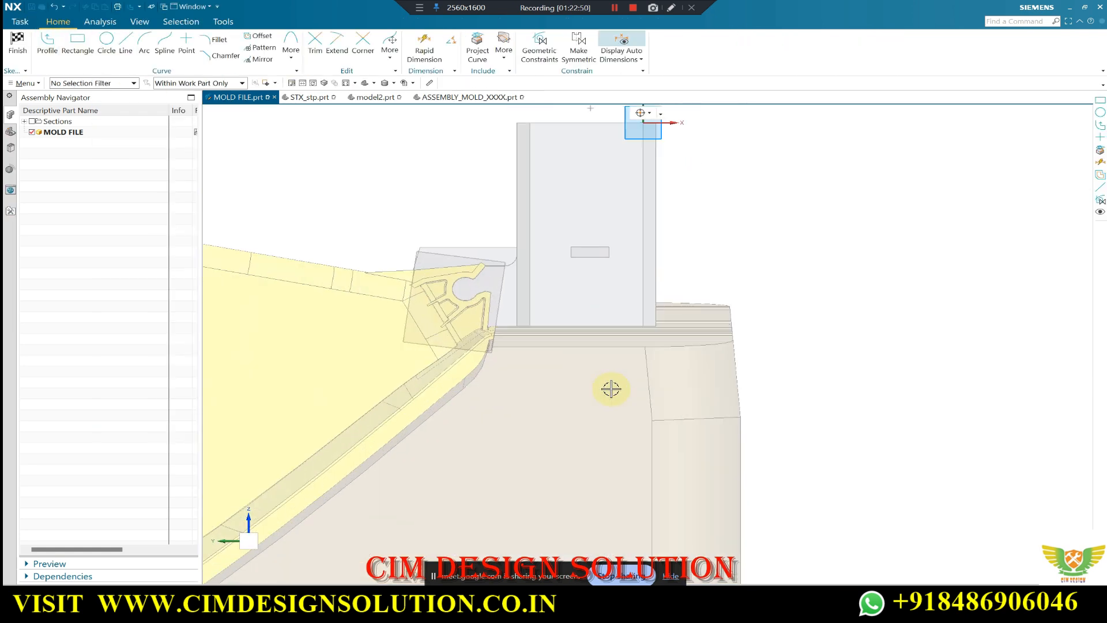
Sketch a rectangle about 11 mm high near the block's lower edge and open its width dimension for editing.
click(74, 43)
click(539, 240)
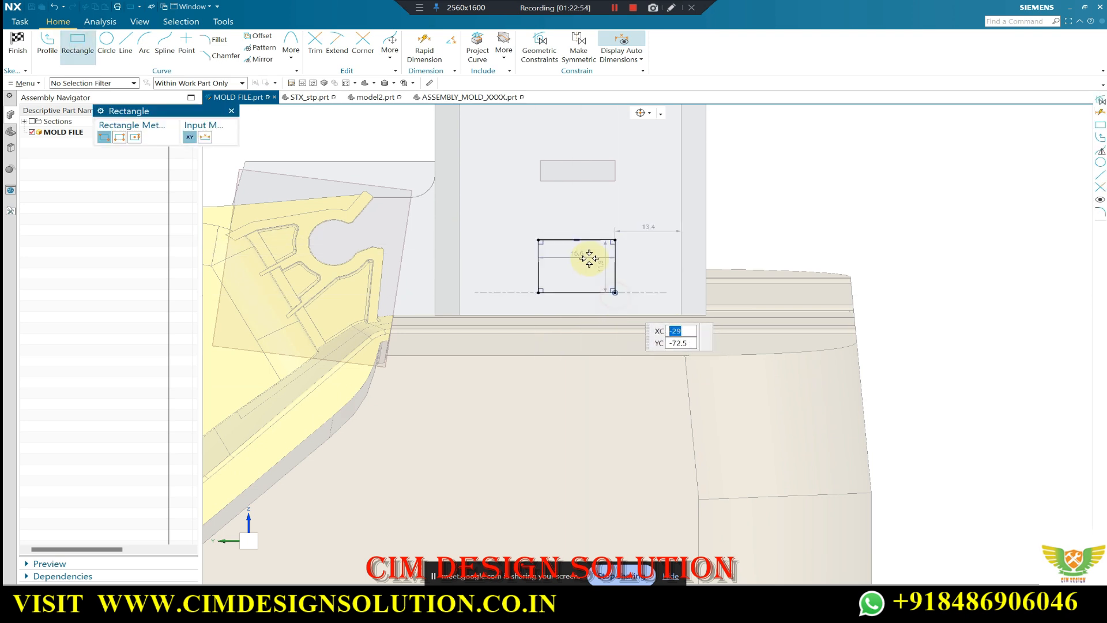
key(Escape)
scroll(588, 258, up, 3)
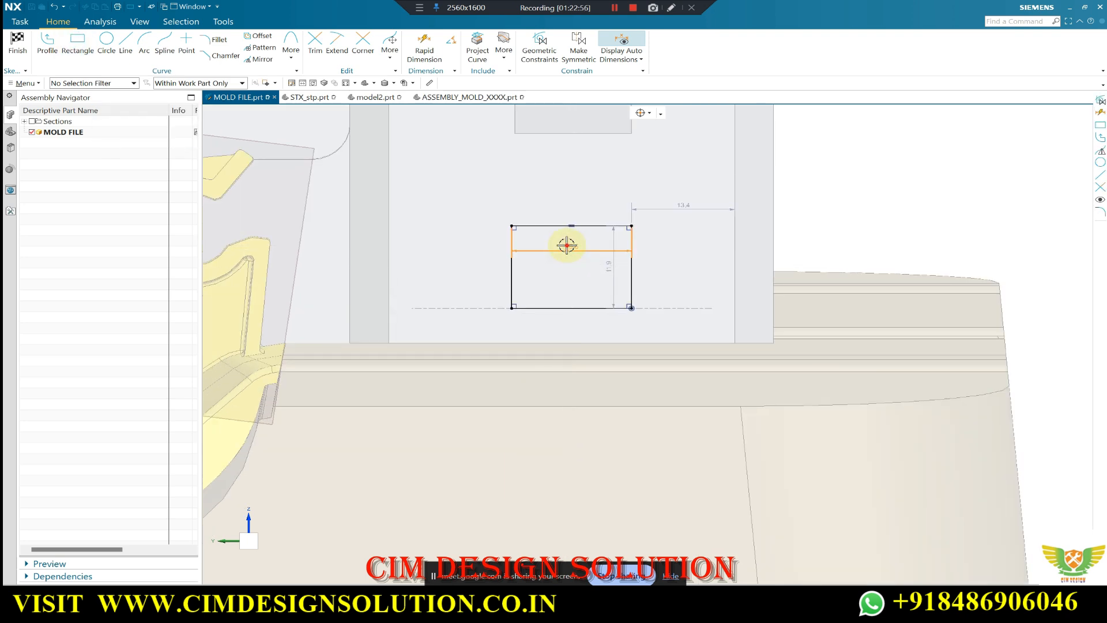
double_click(567, 248)
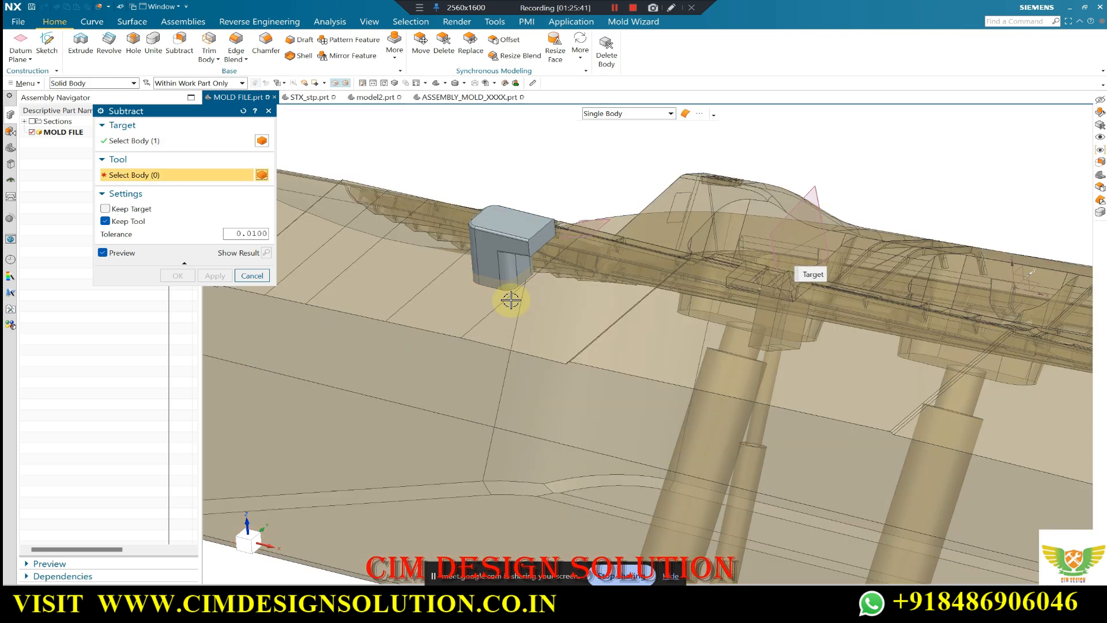
Subtract the small grey L-shaped block from the tan core, keeping the tool body.
click(505, 275)
scroll(548, 255, down, 2)
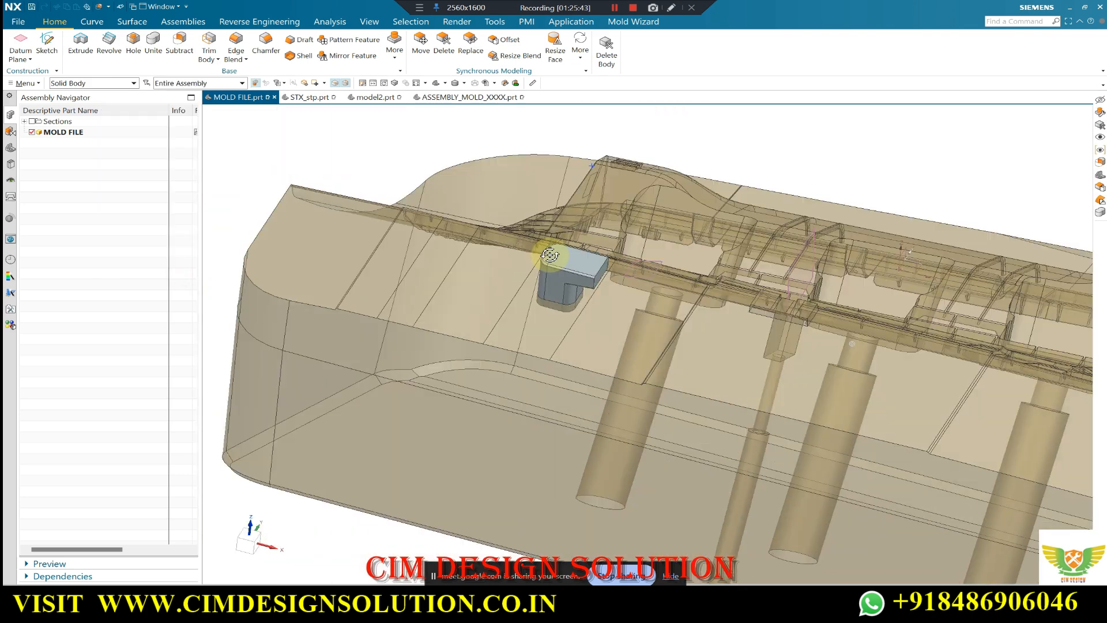
middle_drag(548, 256, 531, 280)
scroll(534, 278, down, 3)
Start a sketch on the upper face of the grey L-shaped block.
key(F8)
scroll(598, 447, up, 7)
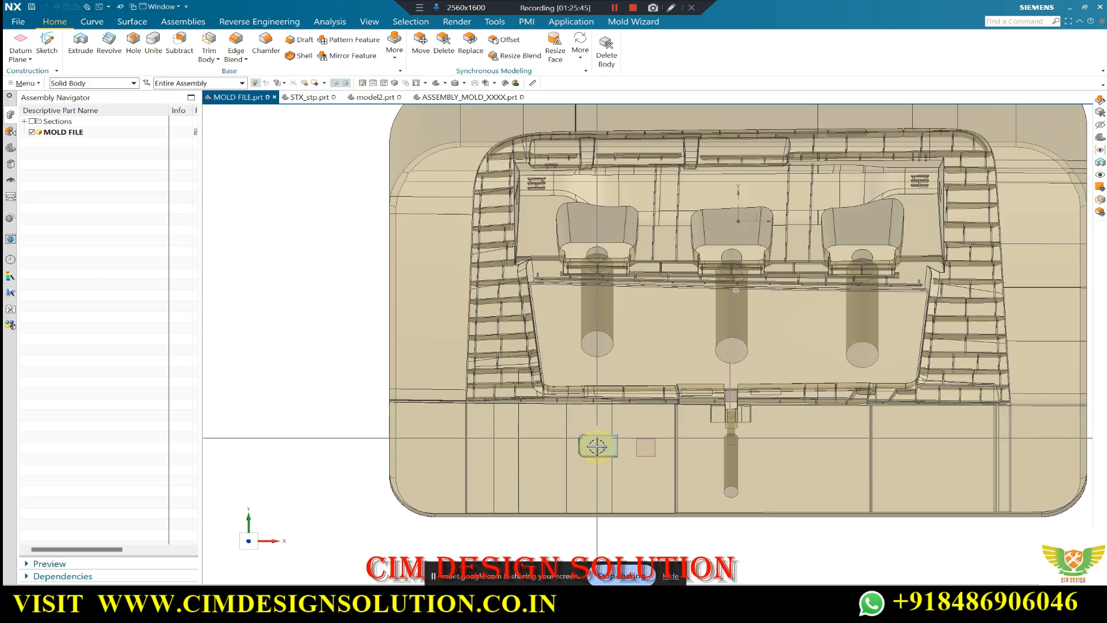
click(46, 42)
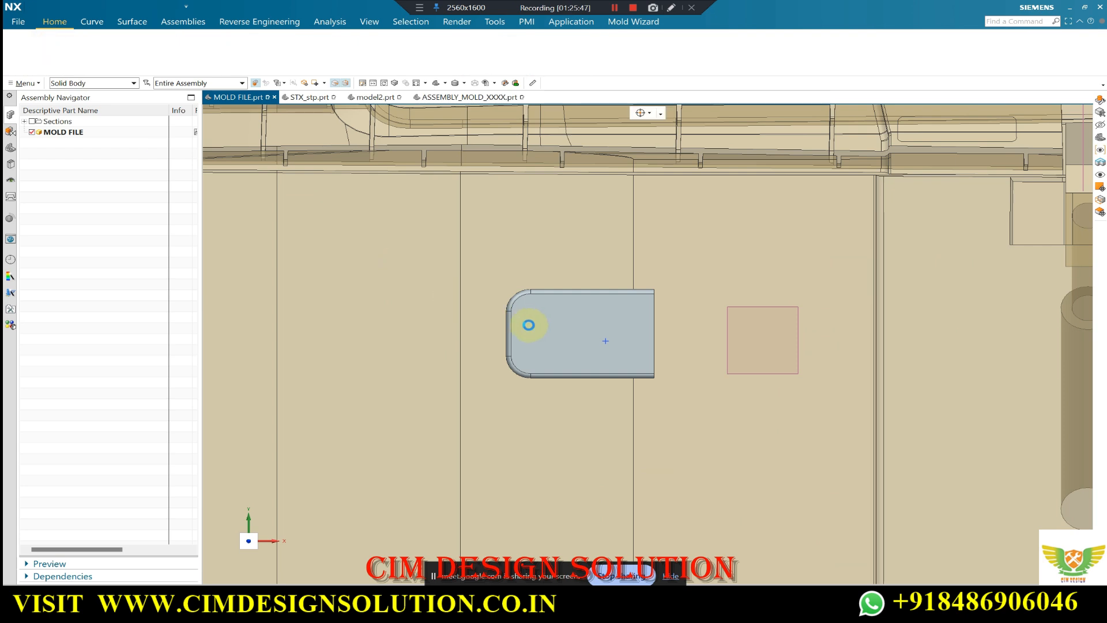
click(556, 329)
middle_click(577, 286)
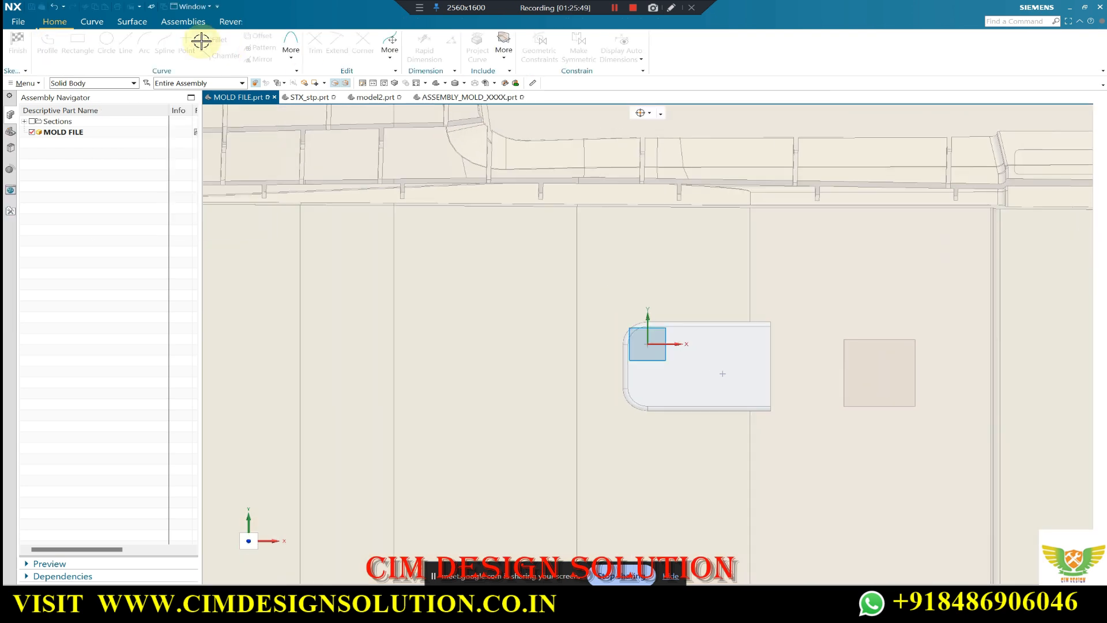
Place a sketch point near the block's rounded end and align it horizontally with the midpoint of the end edge.
click(185, 45)
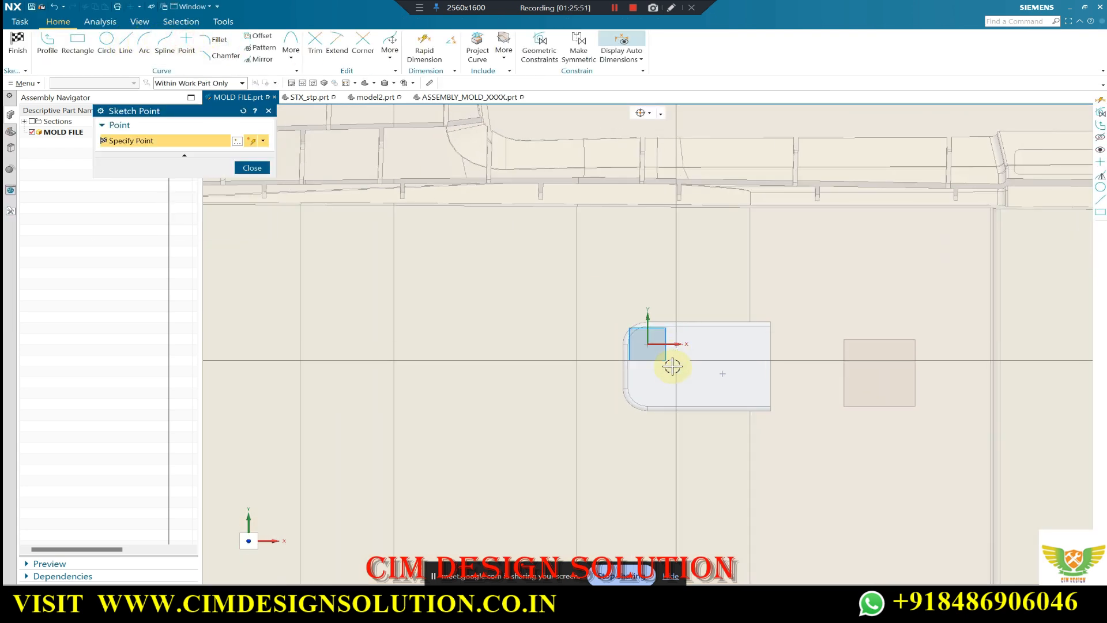
scroll(655, 369, up, 3)
click(662, 356)
middle_click(699, 356)
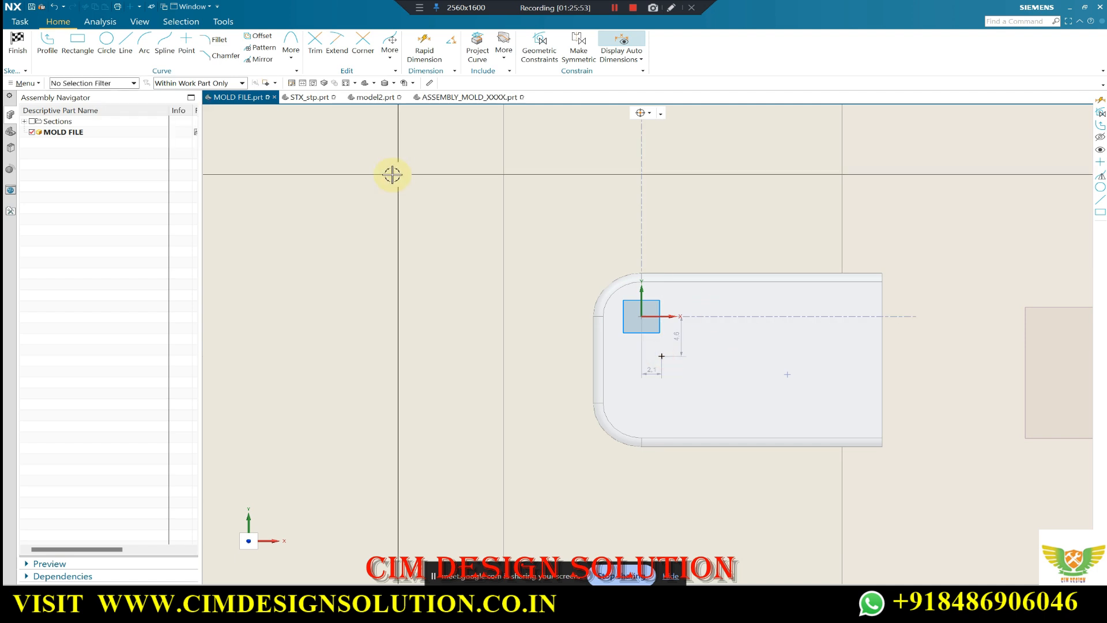
key(c)
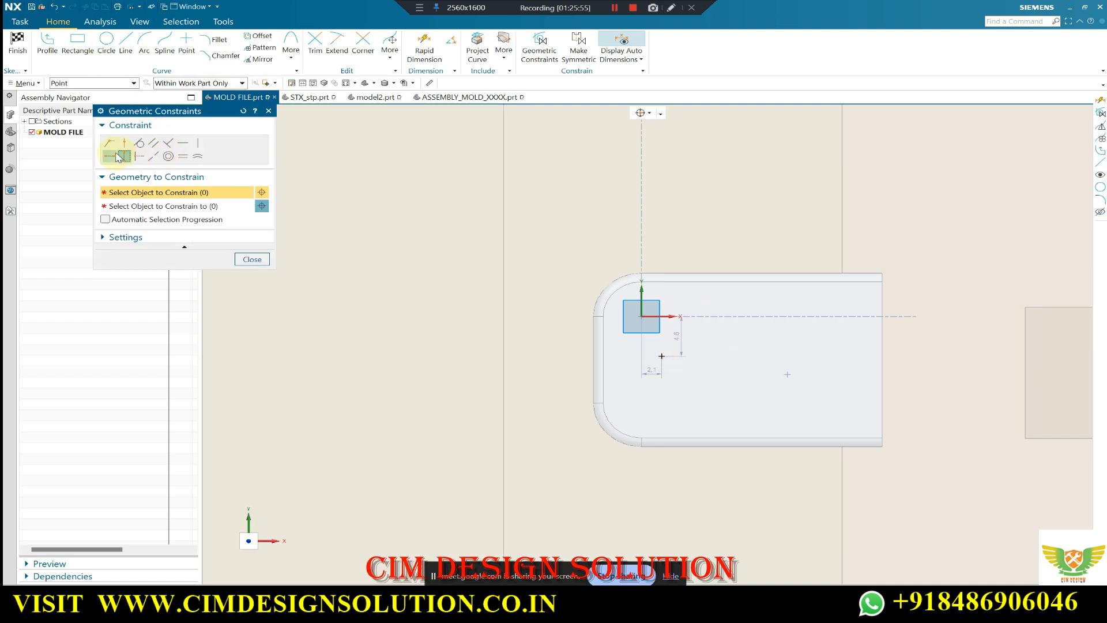
click(661, 355)
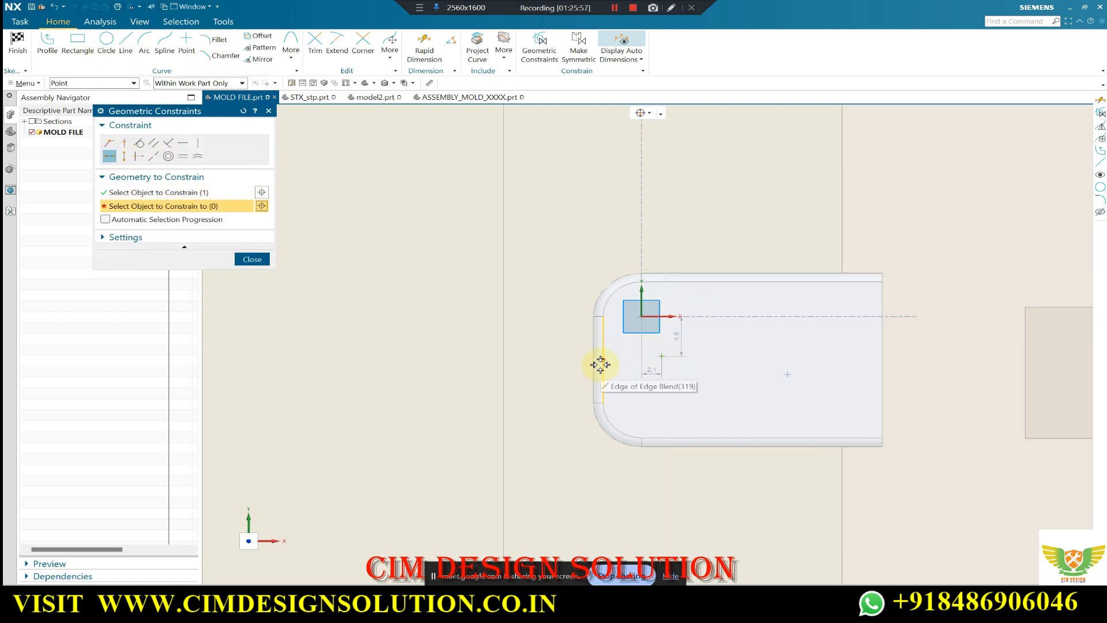
middle_click(679, 321)
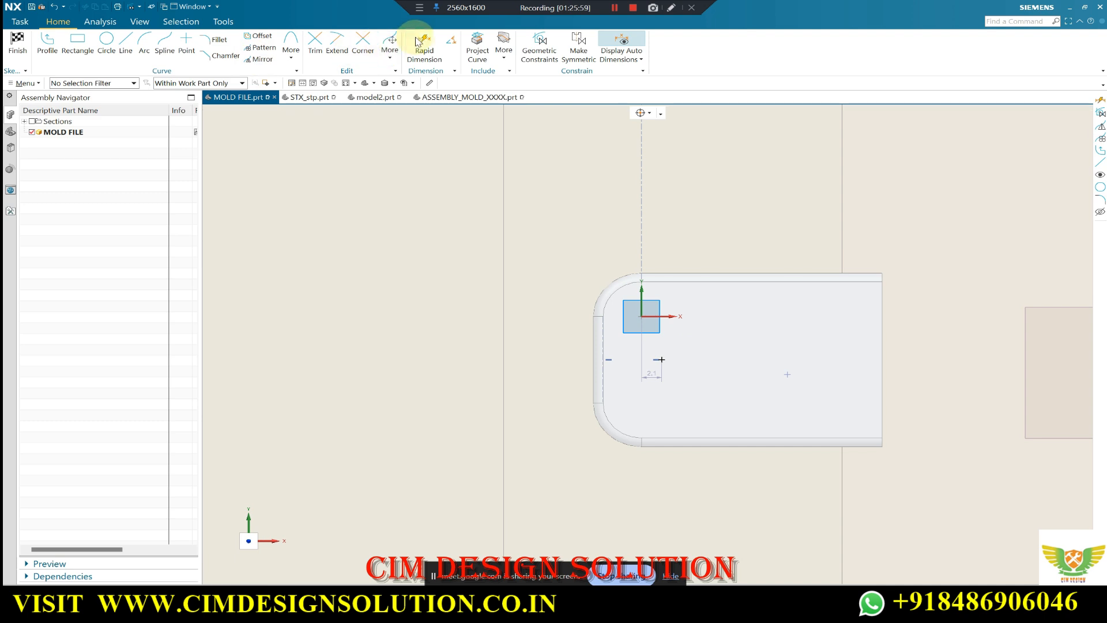
Dimension the point 10 mm from the block's rounded end edge and finish the sketch.
key(d)
click(594, 359)
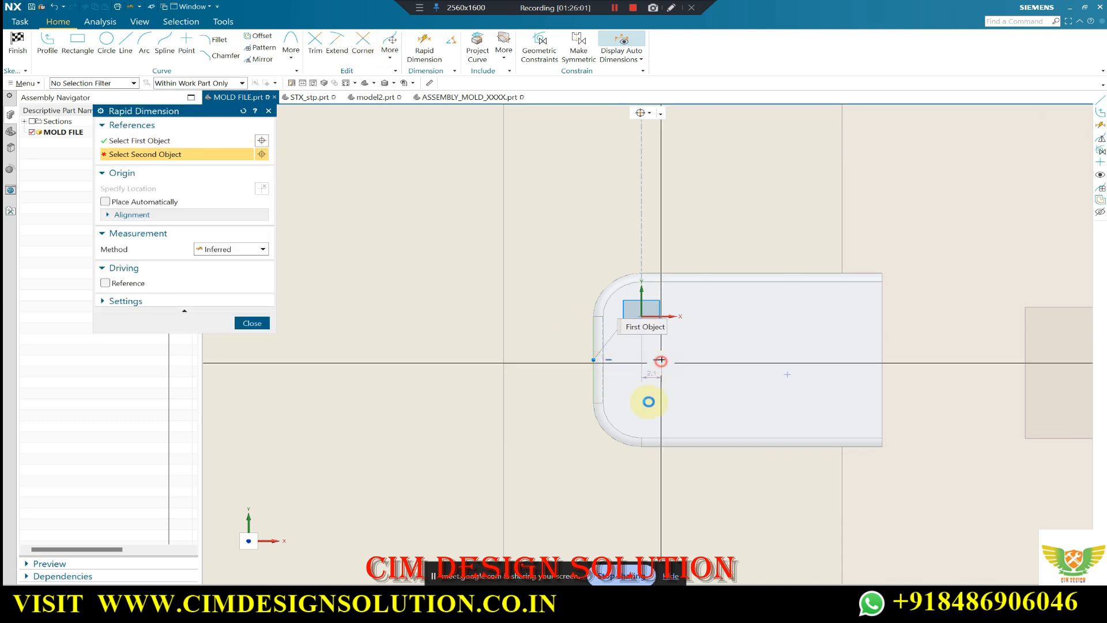
click(661, 361)
click(743, 534)
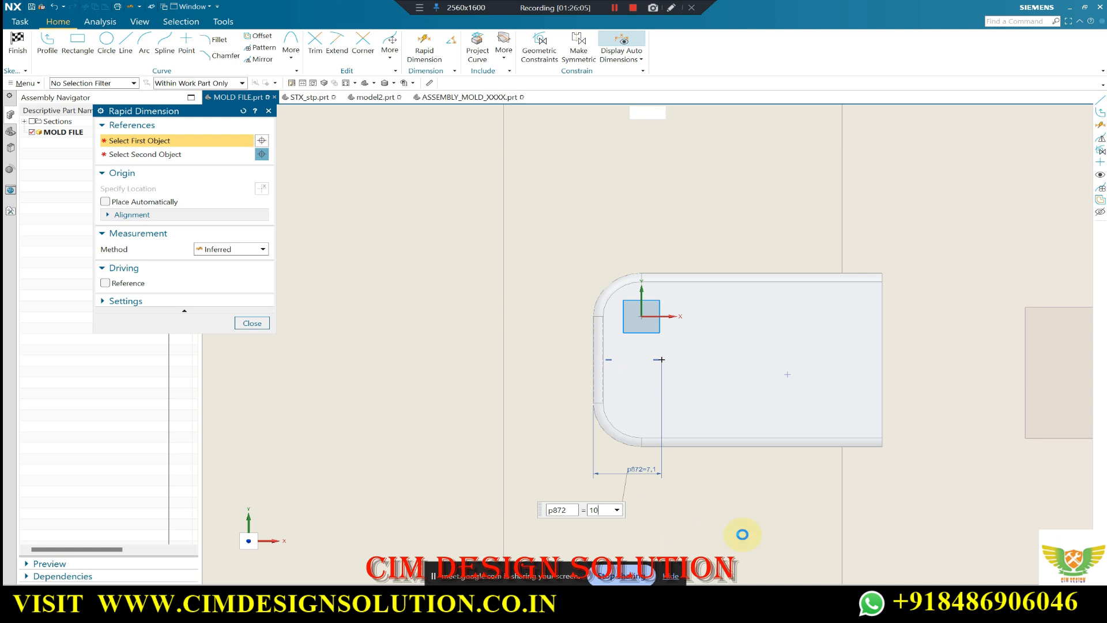
click(247, 323)
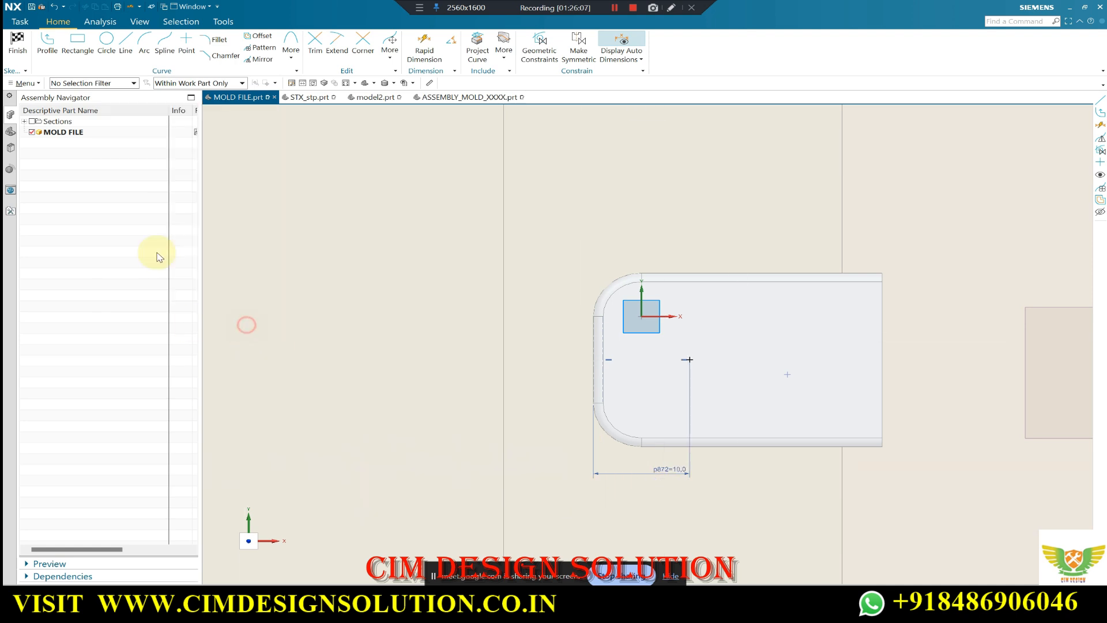
click(18, 41)
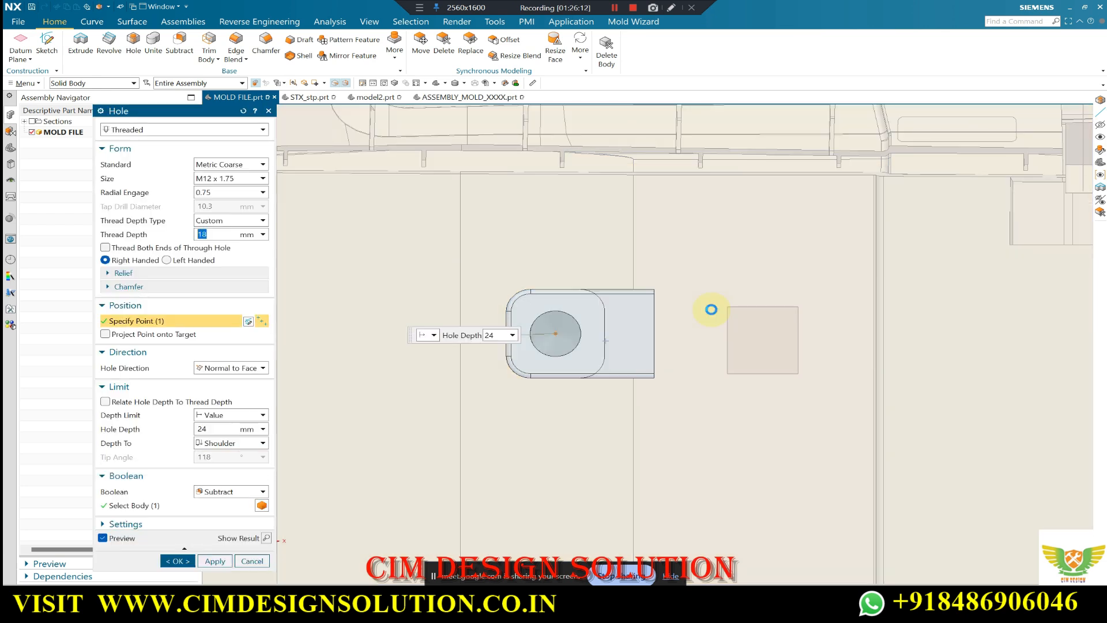
Change the threaded hole to an M6 counterbored socket-head hole series through the L-shaped block and create it.
scroll(639, 314, down, 4)
middle_drag(623, 328, 630, 243)
scroll(648, 356, down, 2)
middle_drag(647, 355, 651, 250)
scroll(649, 249, down, 3)
scroll(648, 247, up, 5)
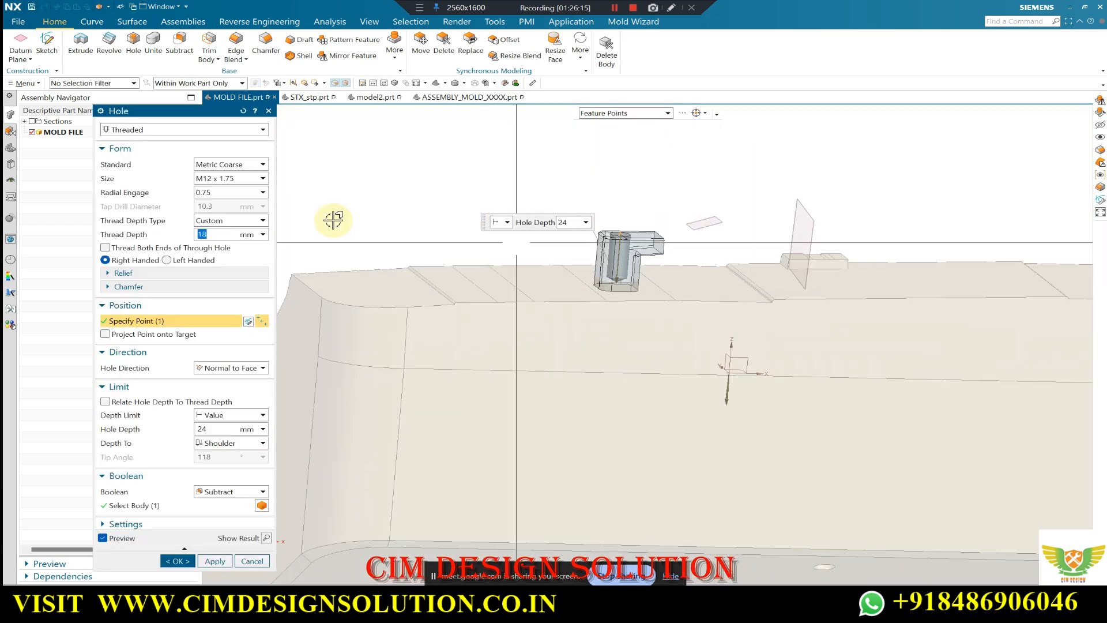
click(158, 131)
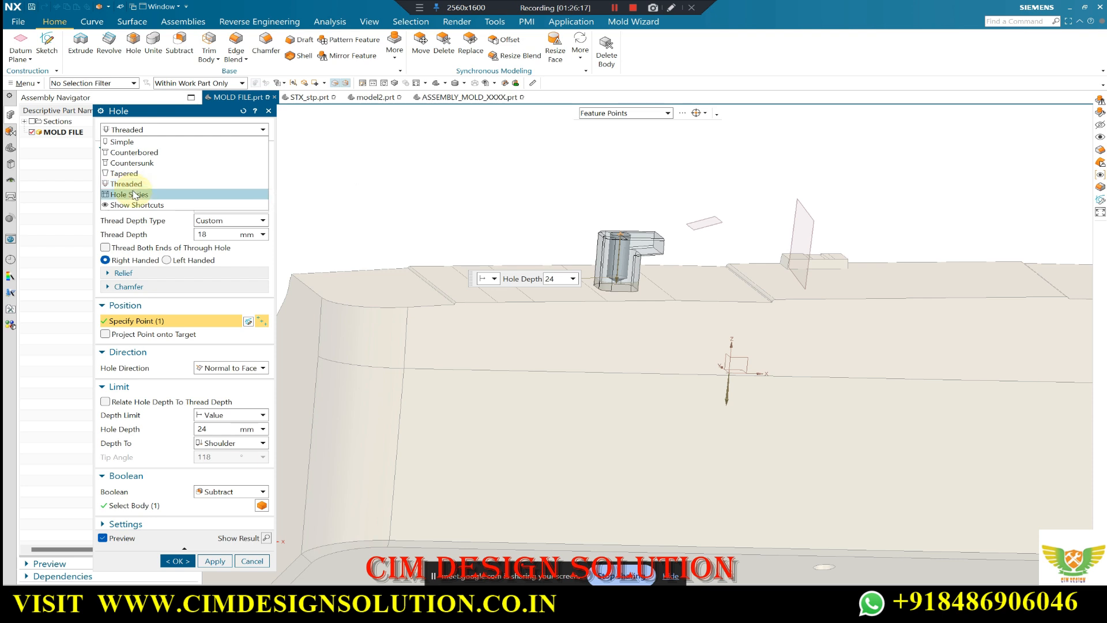
click(129, 194)
scroll(625, 223, up, 2)
scroll(626, 223, up, 1)
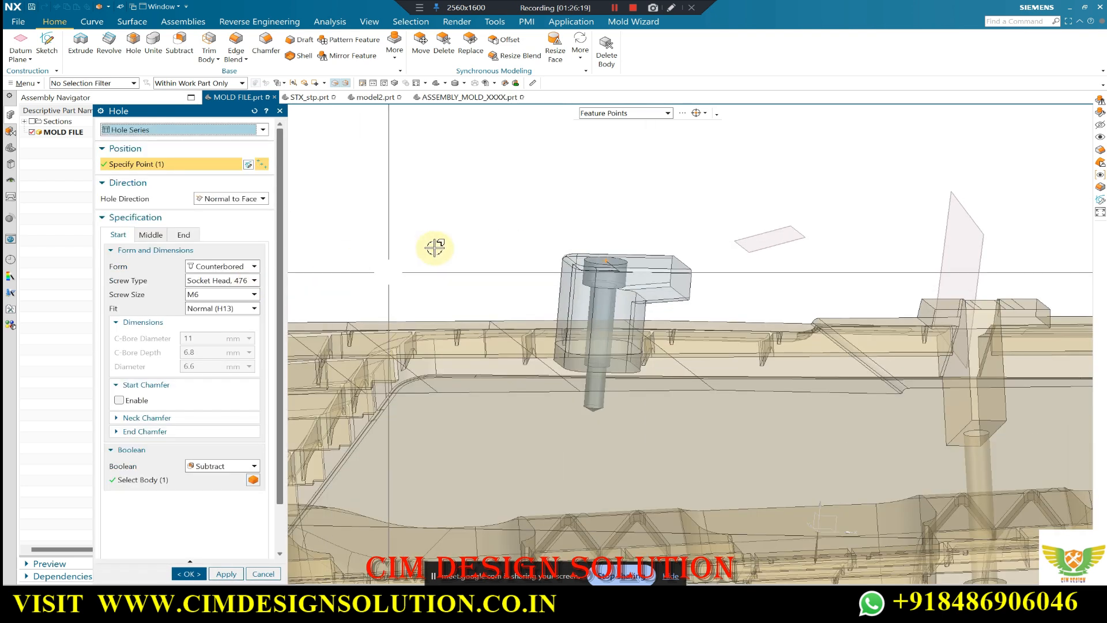
middle_click(522, 207)
scroll(630, 207, down, 3)
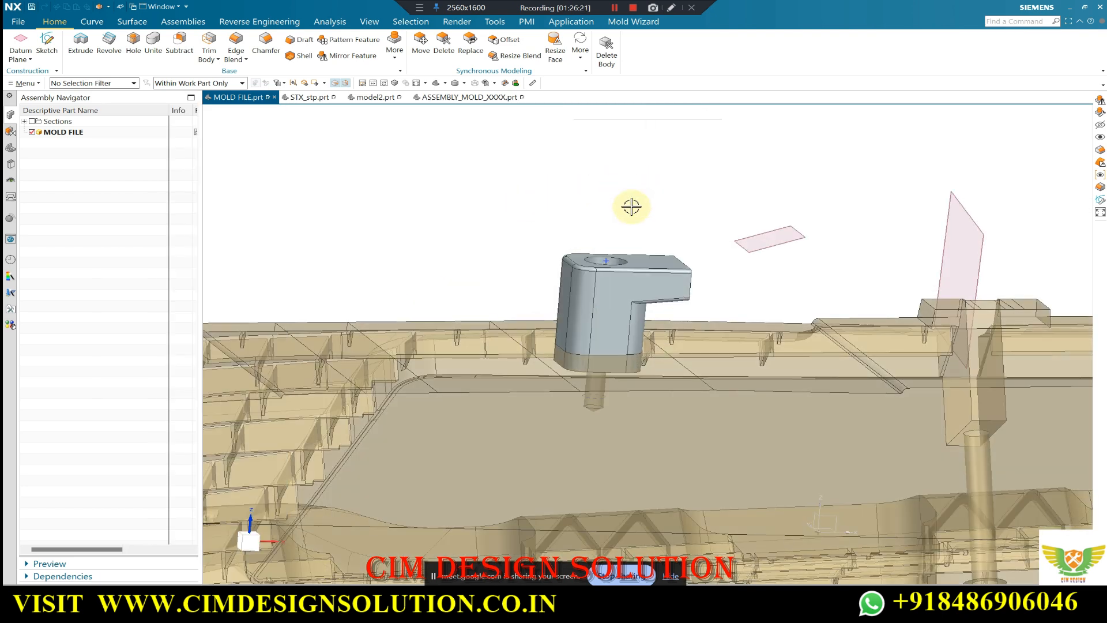
Redisplay the hidden slide body together with the retaining block and the tan core.
middle_drag(598, 208, 509, 164)
key(ctrl+shift+b)
key(ctrl+b)
click(560, 190)
middle_click(517, 175)
key(ctrl+shift+b)
click(459, 175)
key(ctrl+b)
scroll(548, 208, down, 1)
scroll(543, 219, up, 5)
middle_drag(541, 220, 529, 163)
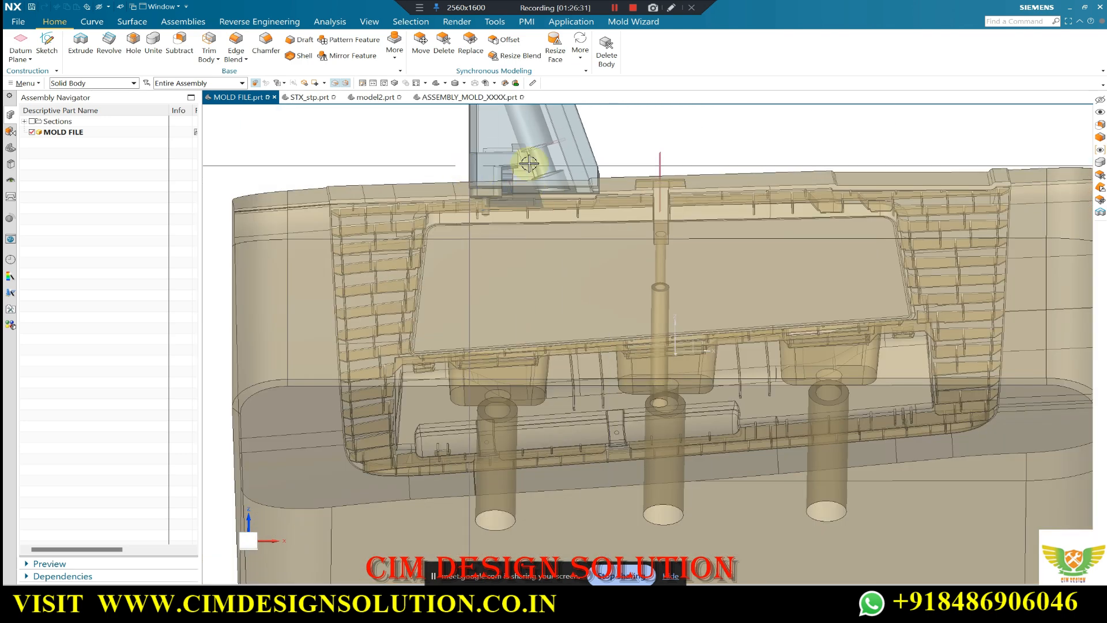
Recolor the L-shaped retaining block blue.
scroll(593, 191, up, 2)
scroll(594, 207, down, 3)
middle_drag(594, 206, 638, 230)
scroll(613, 214, up, 6)
scroll(683, 200, down, 2)
scroll(635, 226, down, 3)
scroll(731, 287, up, 4)
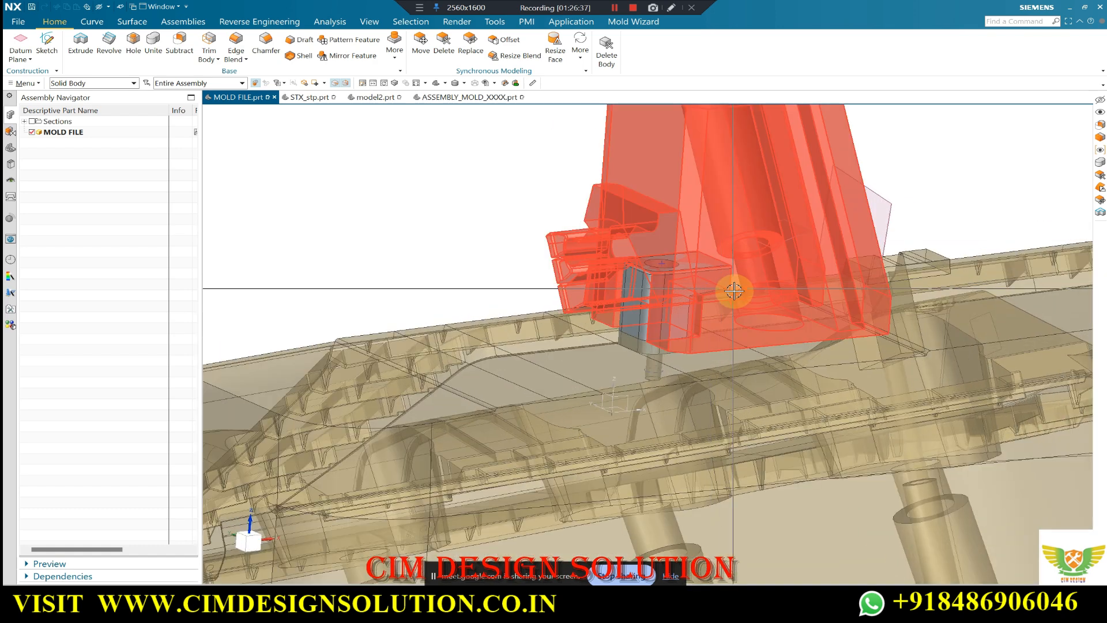
key(ctrl+j)
click(643, 294)
click(216, 343)
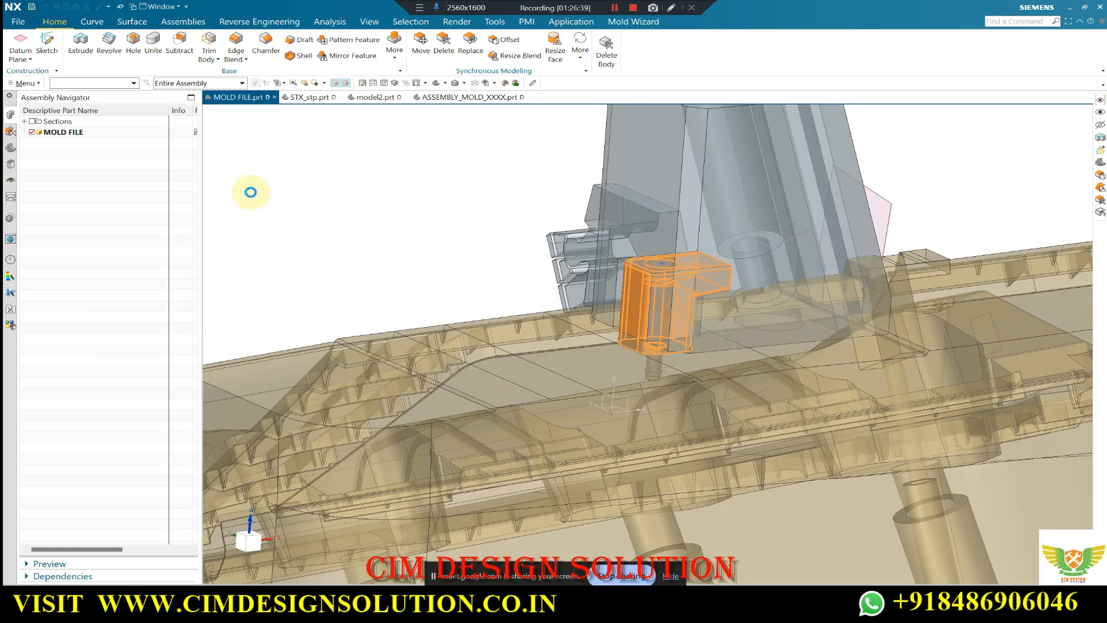
click(242, 158)
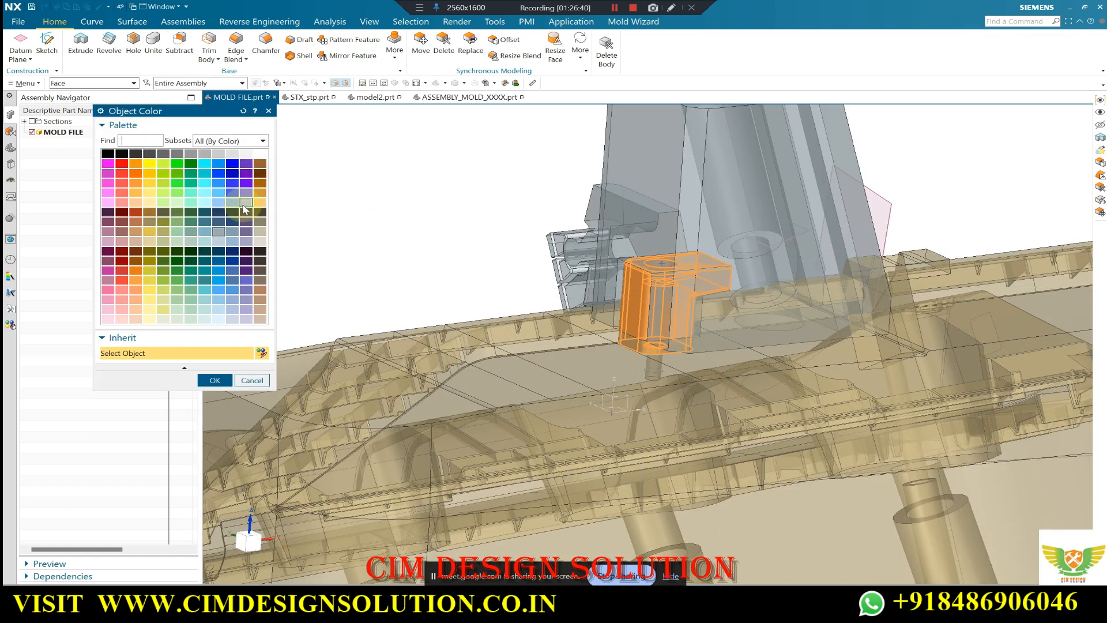
middle_click(447, 195)
middle_click(424, 208)
Examine how the blue retaining block sits between the slide and the tan core.
scroll(422, 207, down, 4)
mouse_move(571, 253)
middle_down()
mouse_move(551, 252)
mouse_move(510, 208)
mouse_move(485, 212)
mouse_move(502, 171)
mouse_move(521, 166)
mouse_move(438, 195)
mouse_move(559, 267)
middle_up()
scroll(502, 171, up, 1)
scroll(439, 195, up, 2)
scroll(438, 195, down, 2)
scroll(475, 289, up, 3)
click(437, 237)
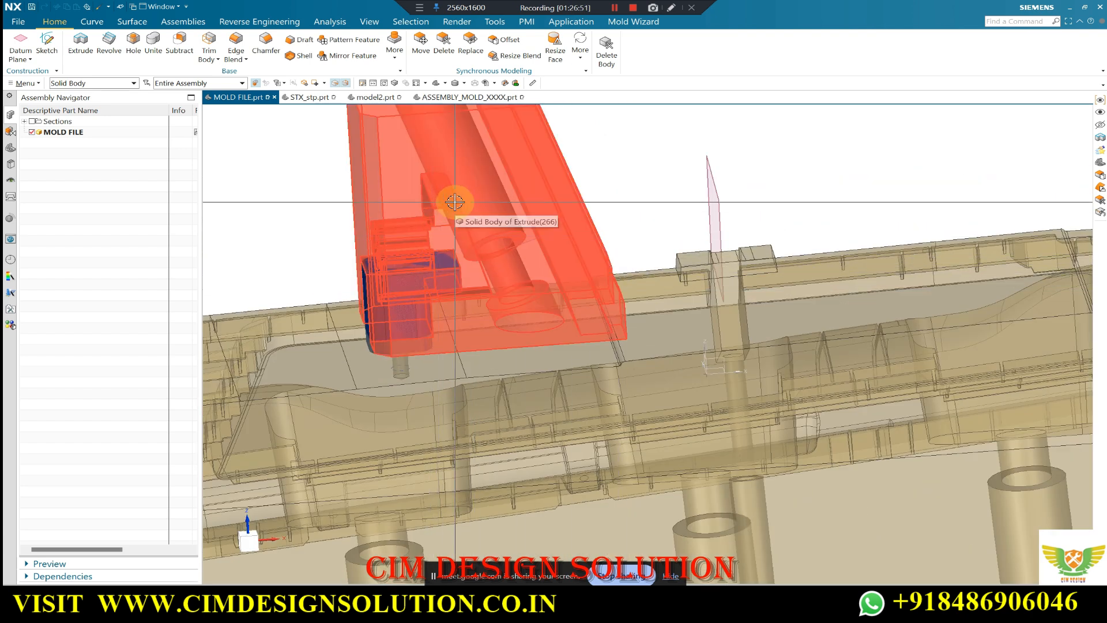
scroll(484, 221, down, 1)
scroll(463, 268, up, 2)
scroll(448, 257, down, 5)
middle_drag(649, 219, 652, 201)
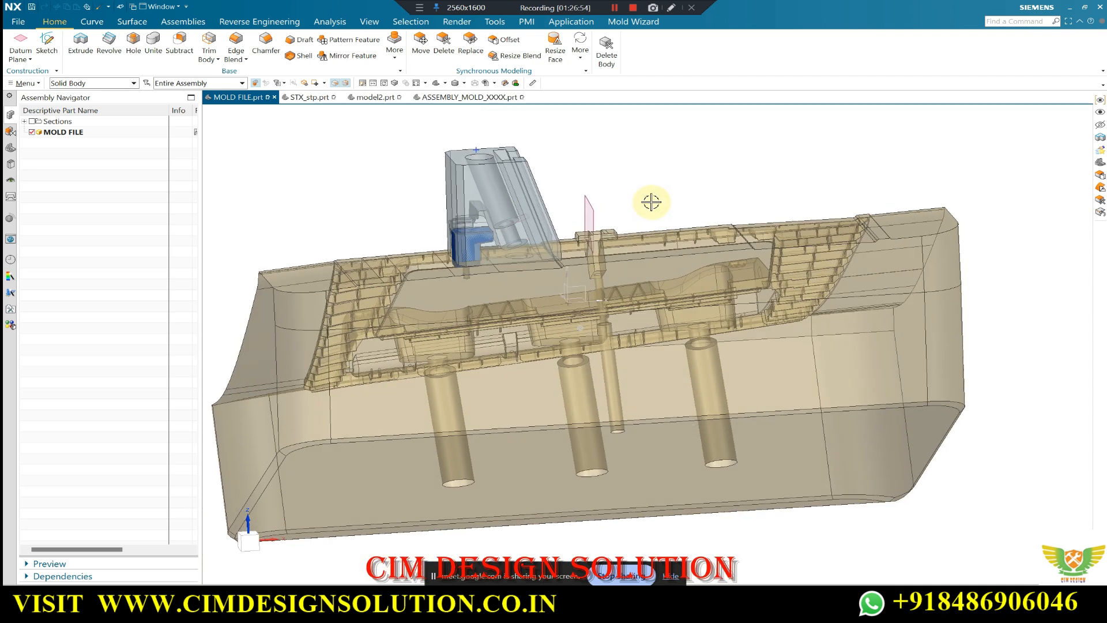
Show the hidden wedge block beside the slide, and hide the purple mold body and the tan core.
key(F8)
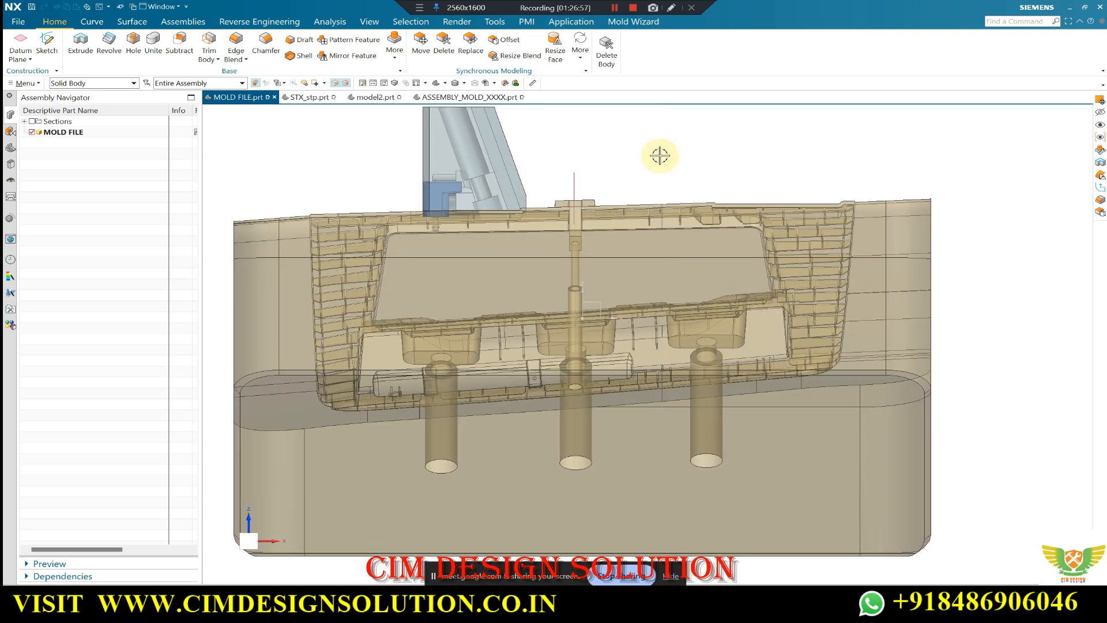
key(ctrl+shift+k)
scroll(572, 176, down, 4)
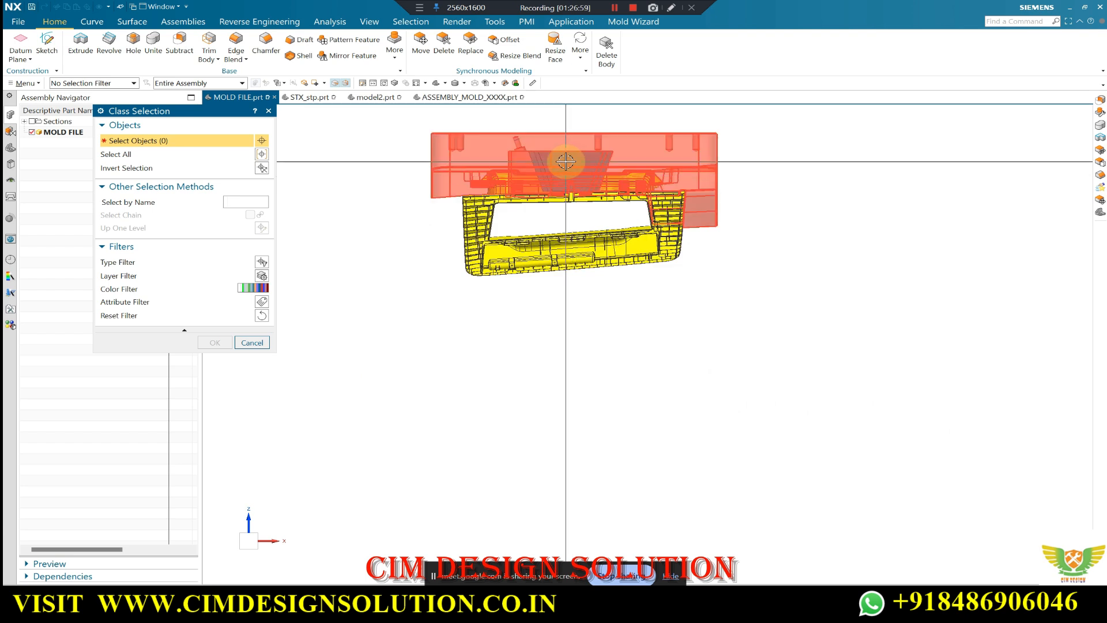
middle_click(577, 170)
scroll(494, 150, up, 2)
click(501, 205)
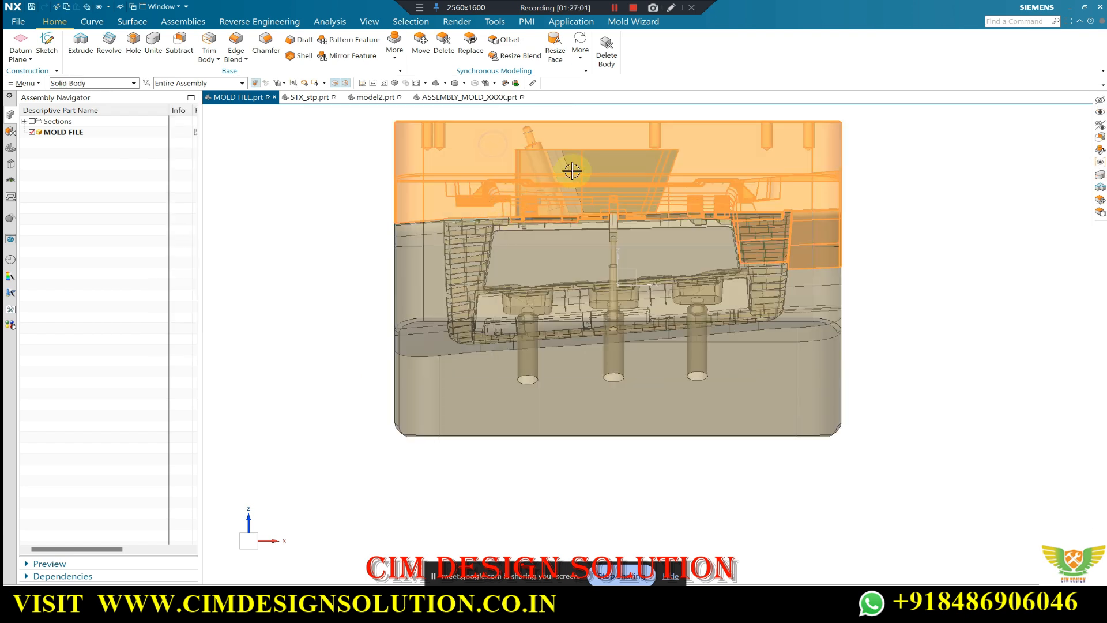
key(ctrl+b)
scroll(622, 160, up, 1)
middle_drag(623, 161, 631, 320)
click(631, 320)
key(ctrl+b)
middle_drag(613, 205, 825, 148)
key(F8)
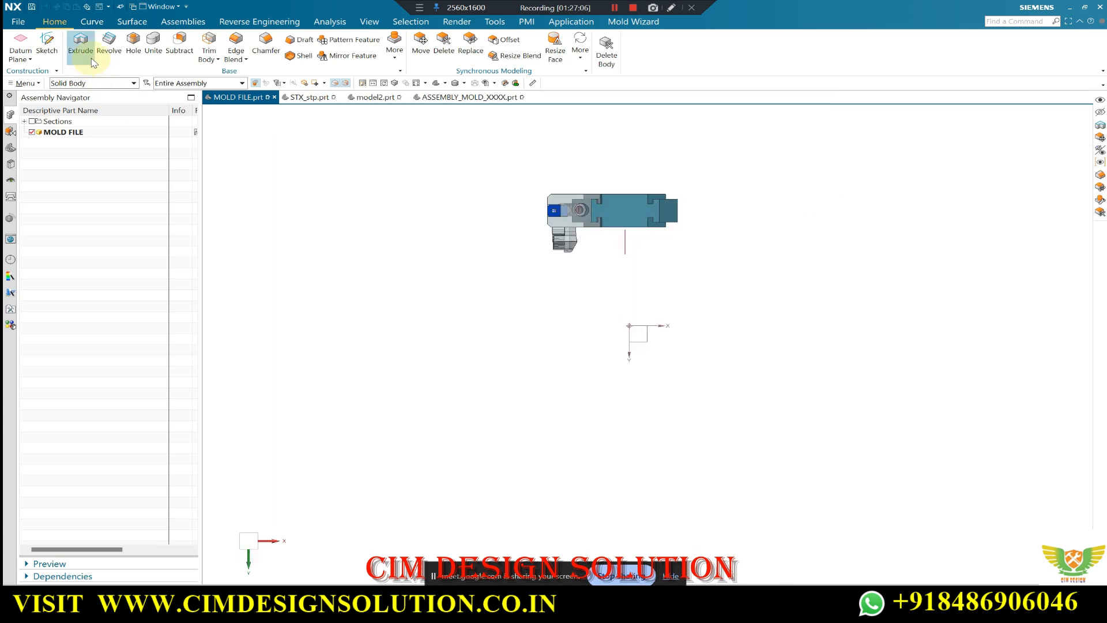
Sketch a straight line 55 mm long across the underside of the teal wedge block, between its two long edges.
click(48, 44)
click(626, 211)
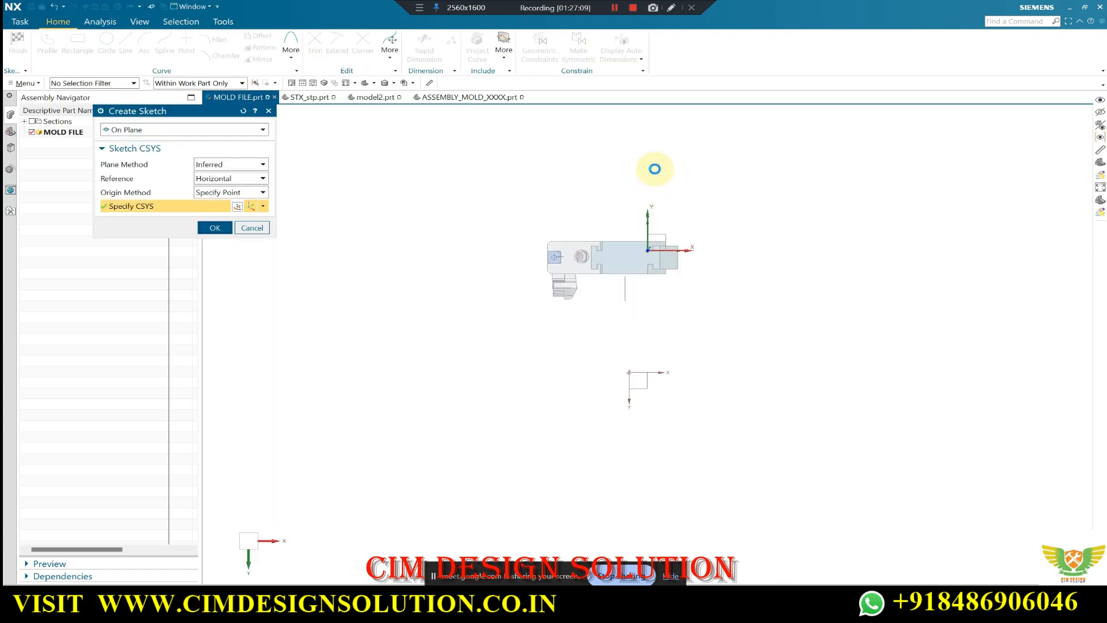
middle_click(654, 169)
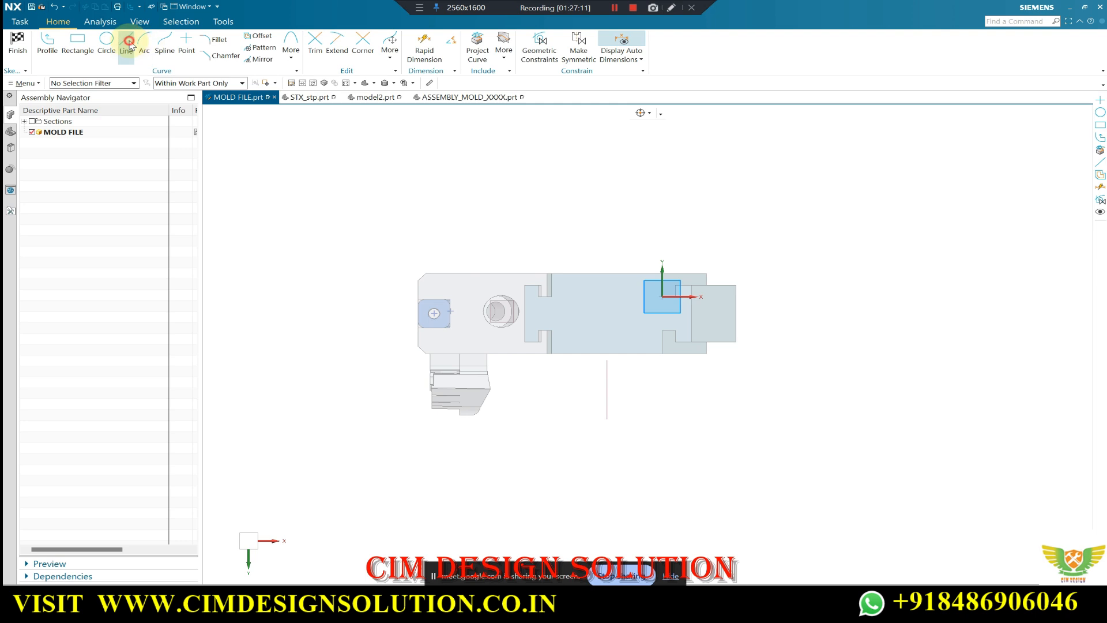
click(128, 43)
scroll(598, 283, up, 2)
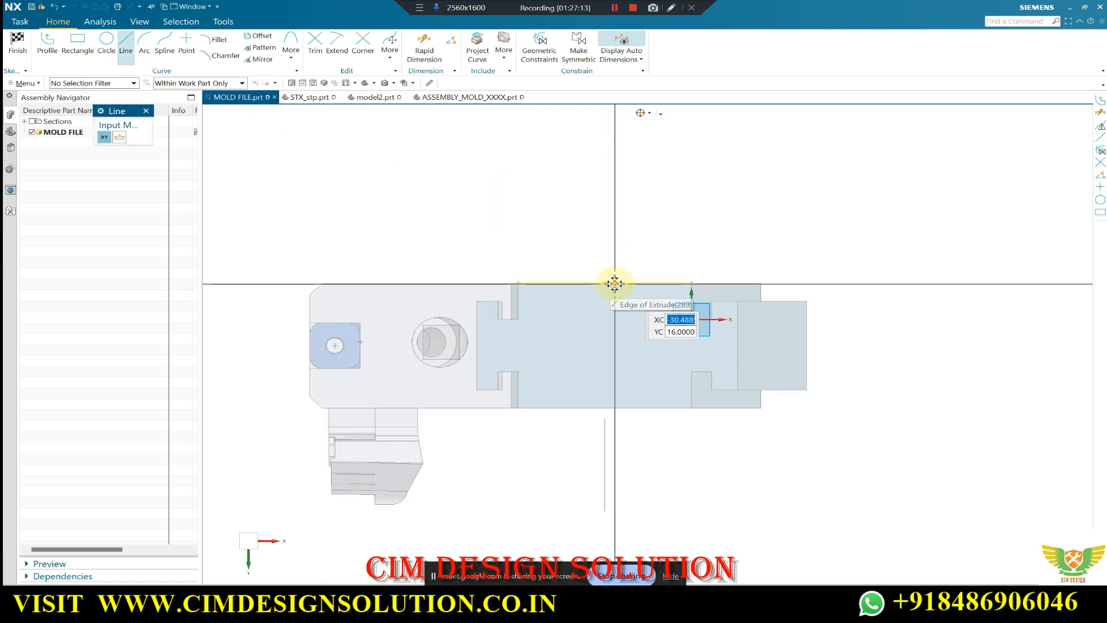
click(605, 283)
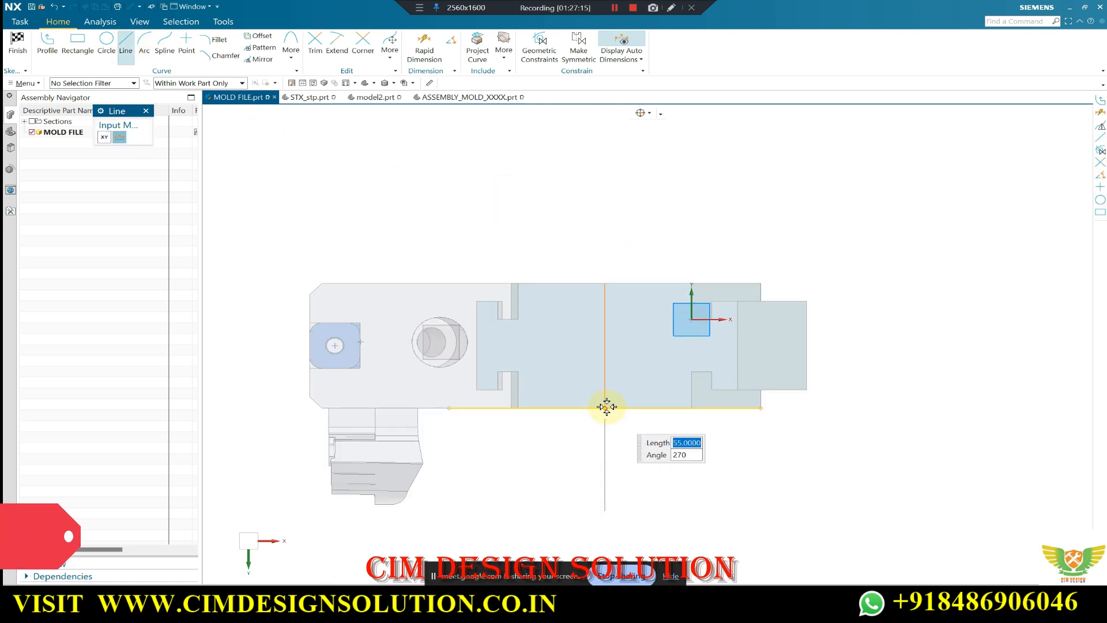
click(606, 407)
Place a sketch point at the midpoint of the line across the wedge block and finish the sketch.
click(321, 44)
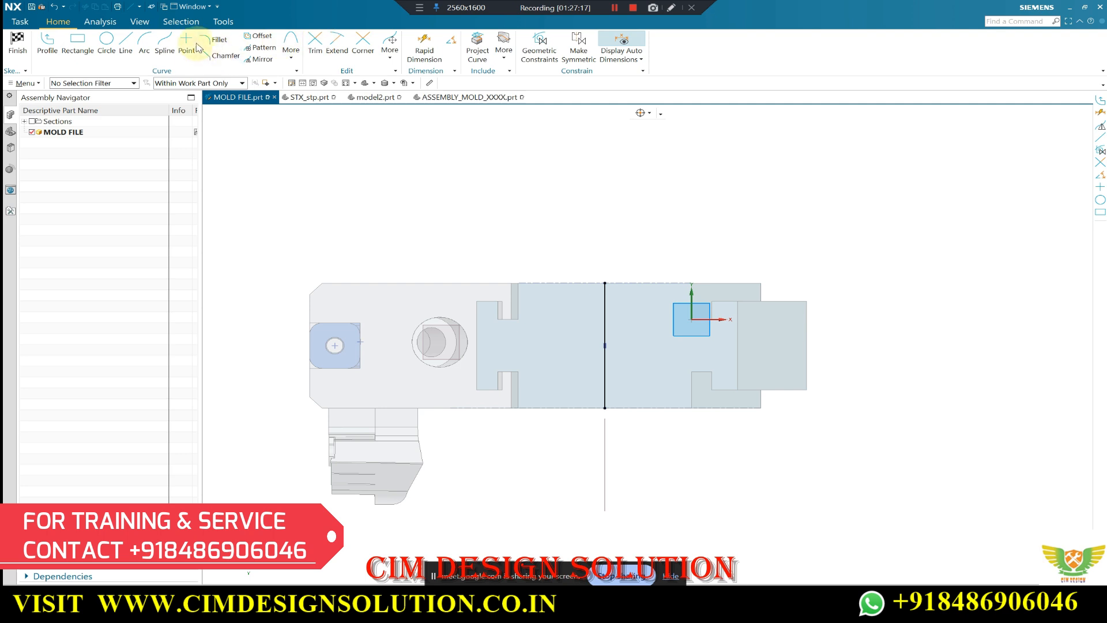
click(605, 346)
key(Escape)
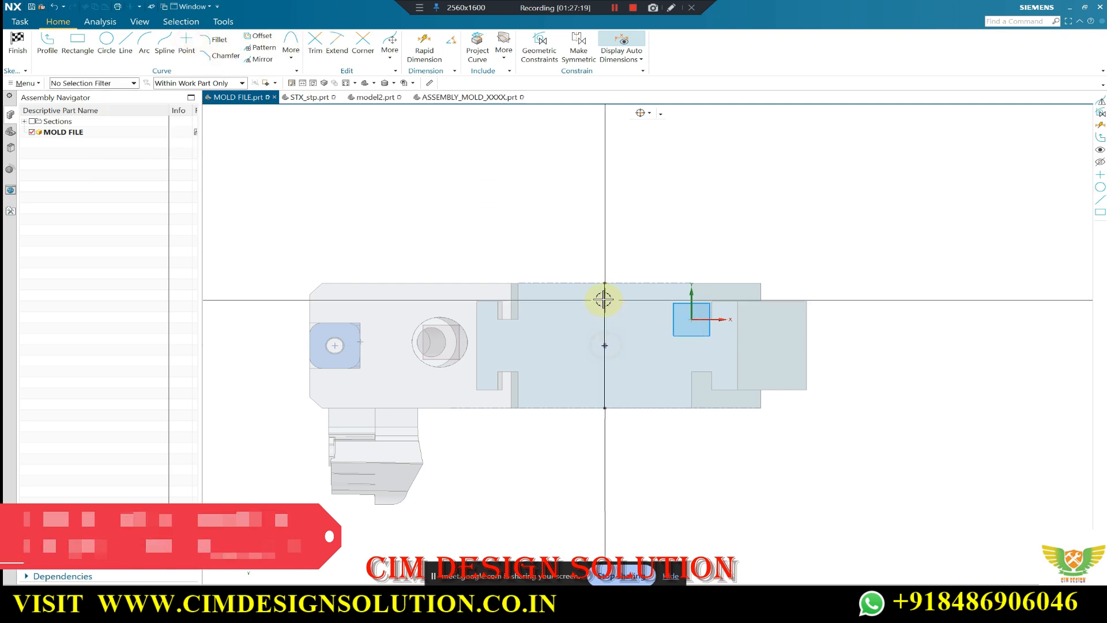
right_click(605, 292)
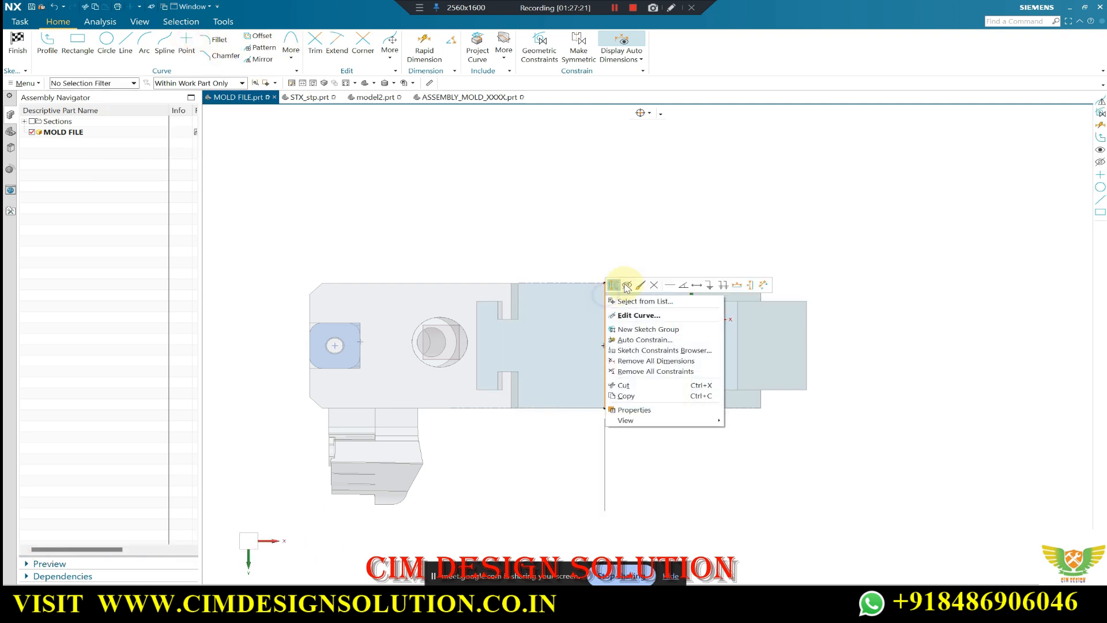
click(17, 44)
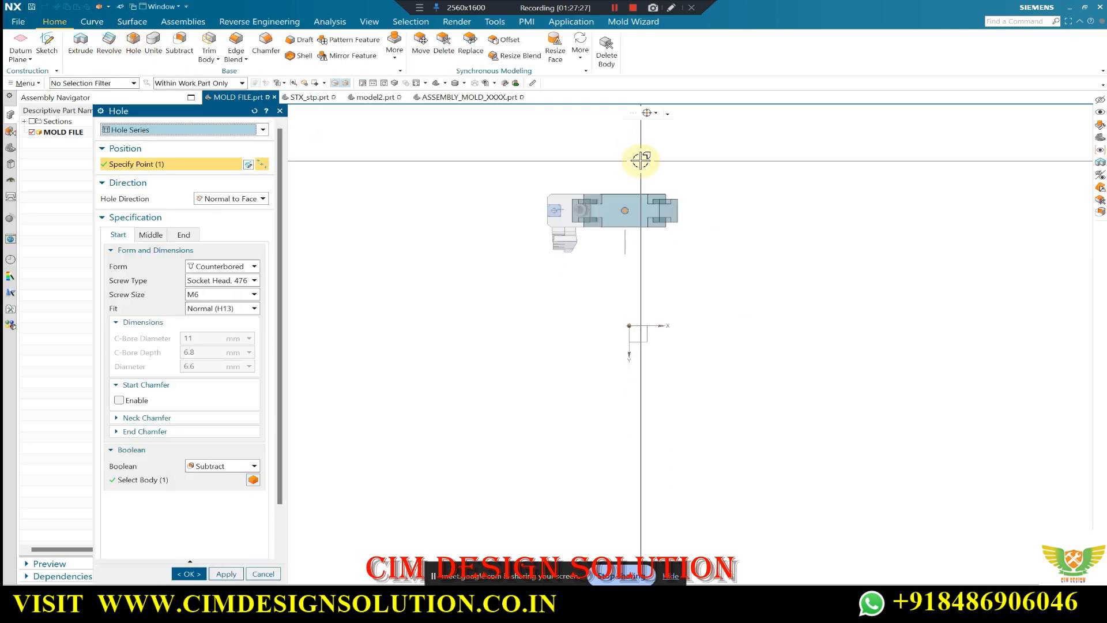
Set the wedge block's hole series to screw size M16 and show the hidden purple mold body.
scroll(642, 172, up, 2)
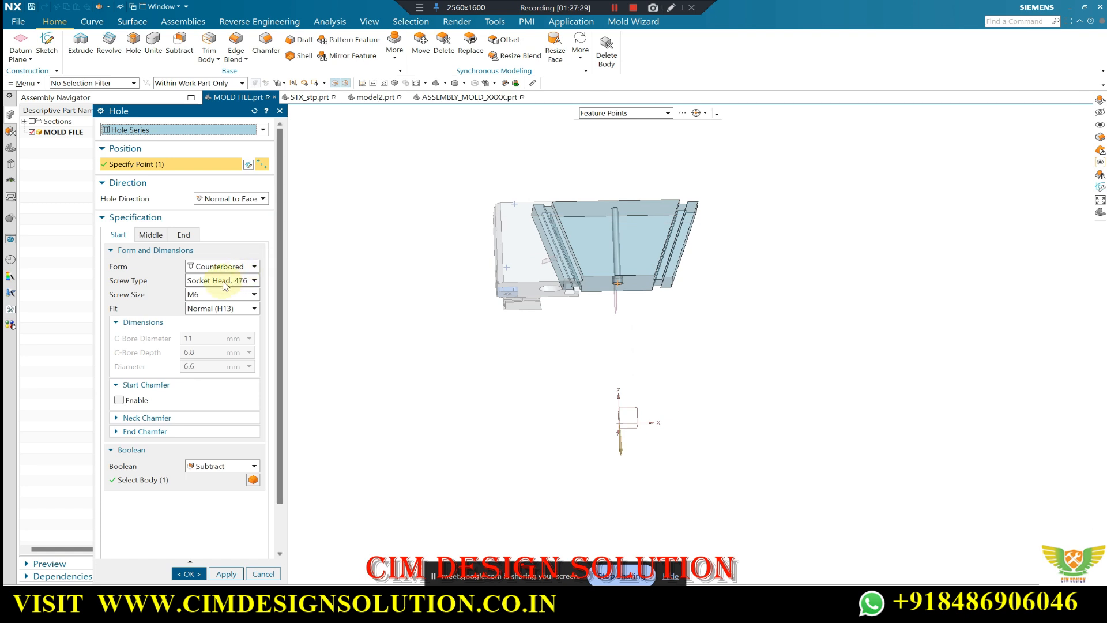
click(214, 295)
click(210, 392)
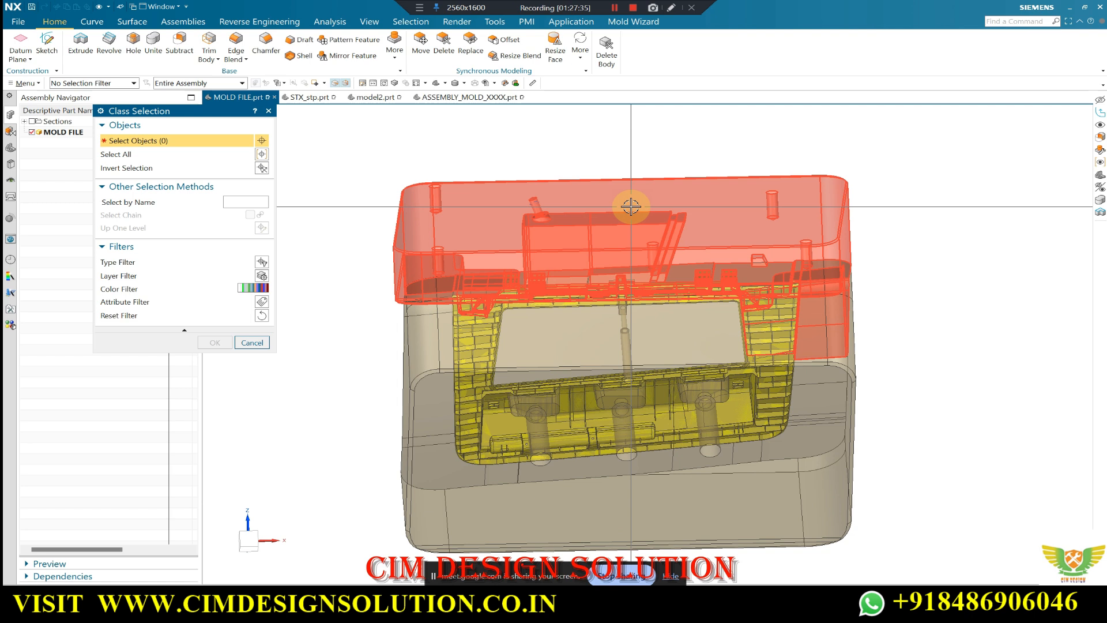
click(608, 168)
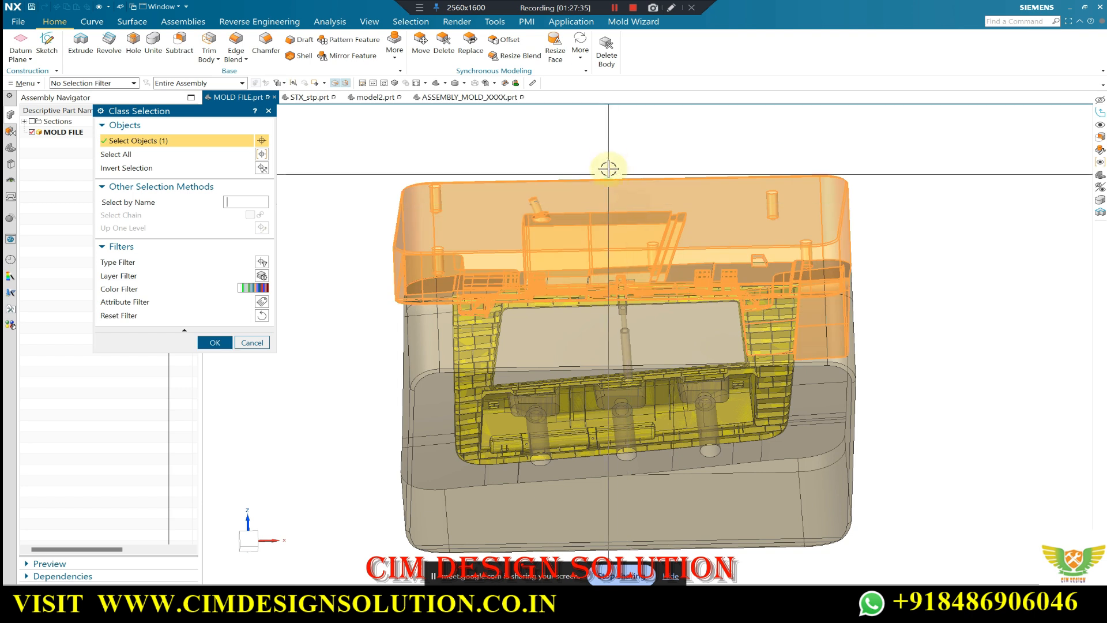
middle_click(608, 168)
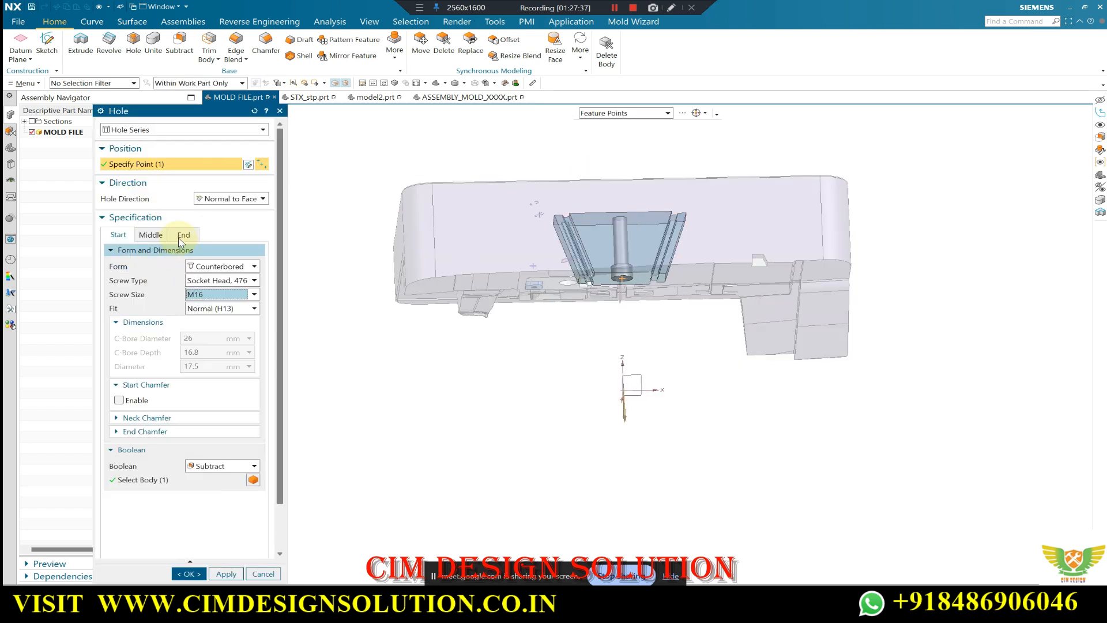
Assign the purple mold body as the target of the threaded end hole and create the hole series.
click(183, 235)
scroll(179, 407, down, 2)
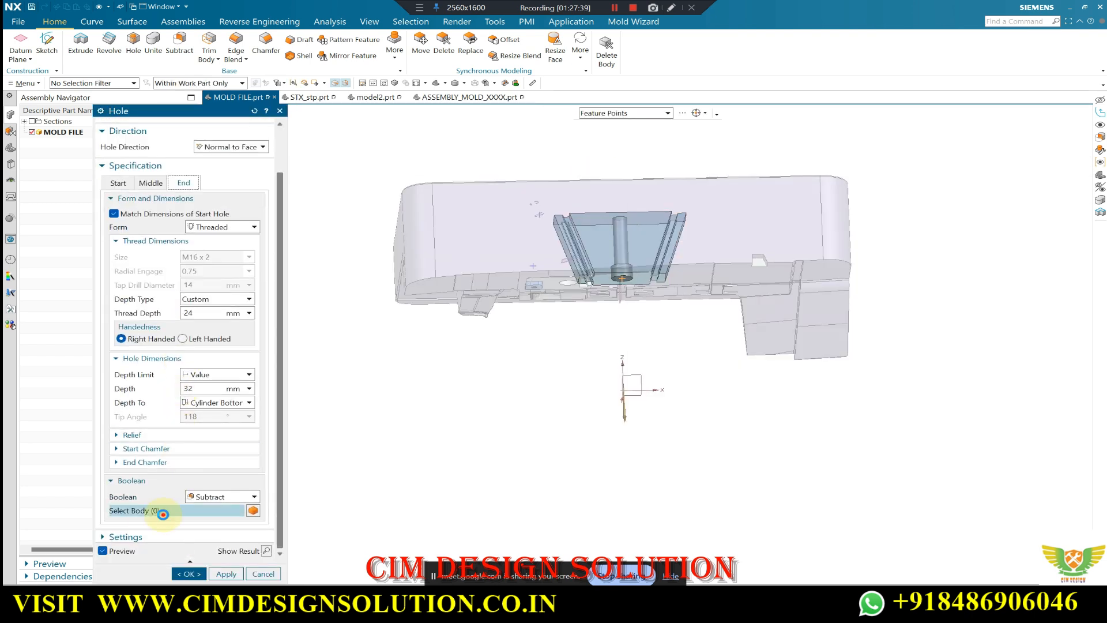
click(450, 240)
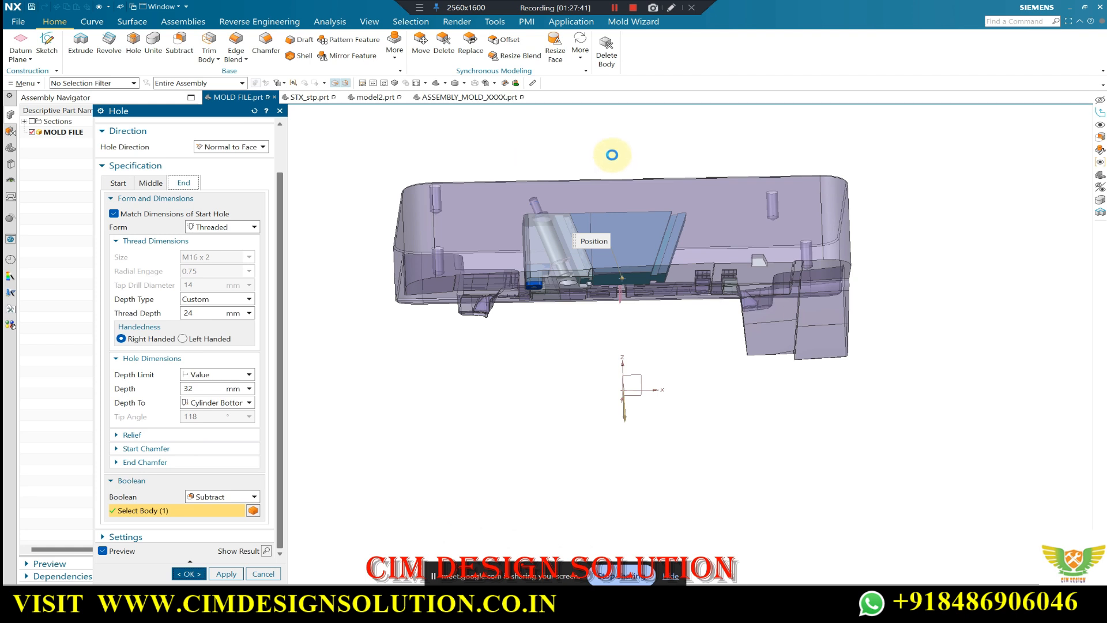
middle_click(612, 155)
Inspect the wedge block's screw hole and the slide's angled hole from the side and from below.
key(ctrl+alt+t)
middle_drag(646, 191, 540, 210)
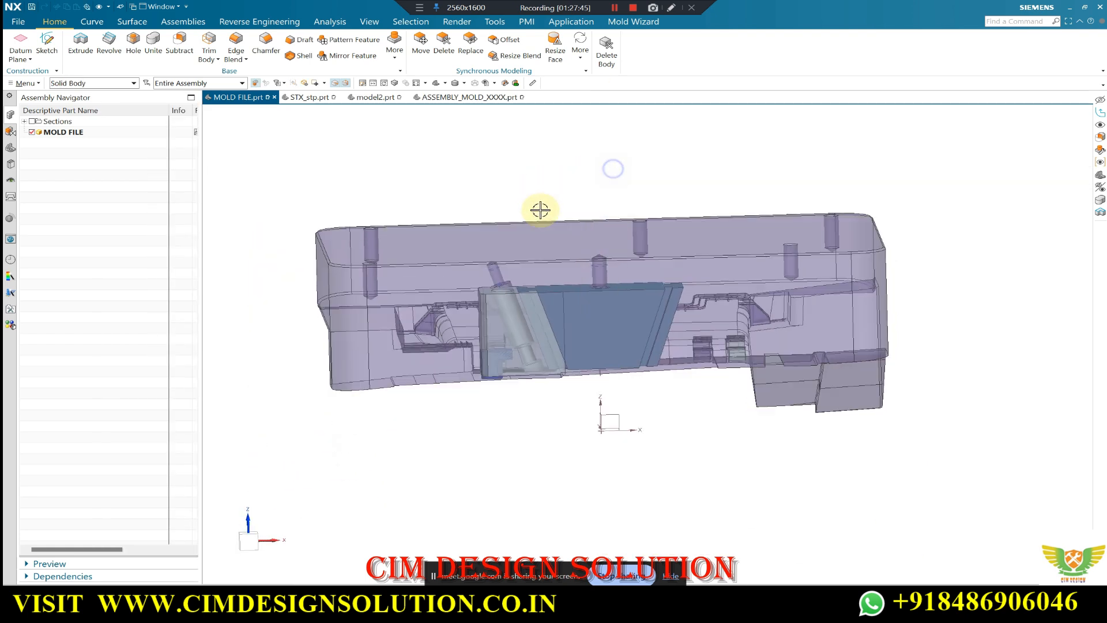
key(F8)
scroll(590, 266, up, 2)
middle_drag(457, 295, 646, 144)
middle_drag(617, 213, 987, 144)
middle_drag(788, 165, 616, 361)
scroll(601, 257, up, 5)
mouse_move(600, 258)
middle_down()
mouse_move(583, 334)
mouse_move(579, 316)
mouse_move(588, 325)
mouse_move(611, 292)
mouse_move(600, 276)
middle_up()
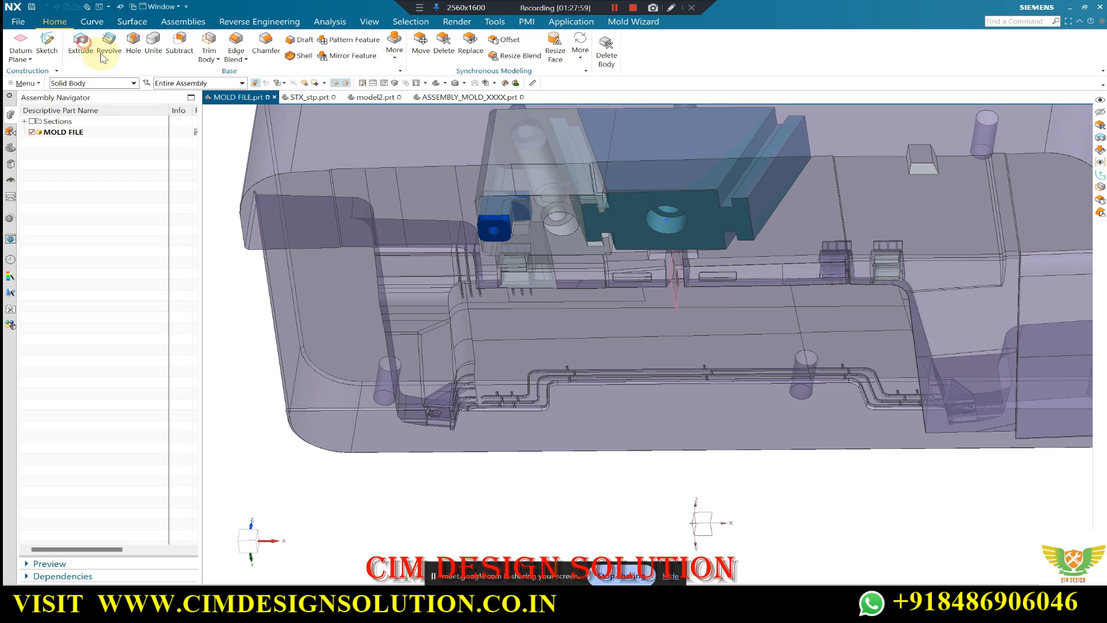
Extrude the circular edge of the slide's angled hole about 37 mm as a separate cylinder, with Boolean set to None.
key(x)
scroll(557, 224, up, 2)
click(558, 225)
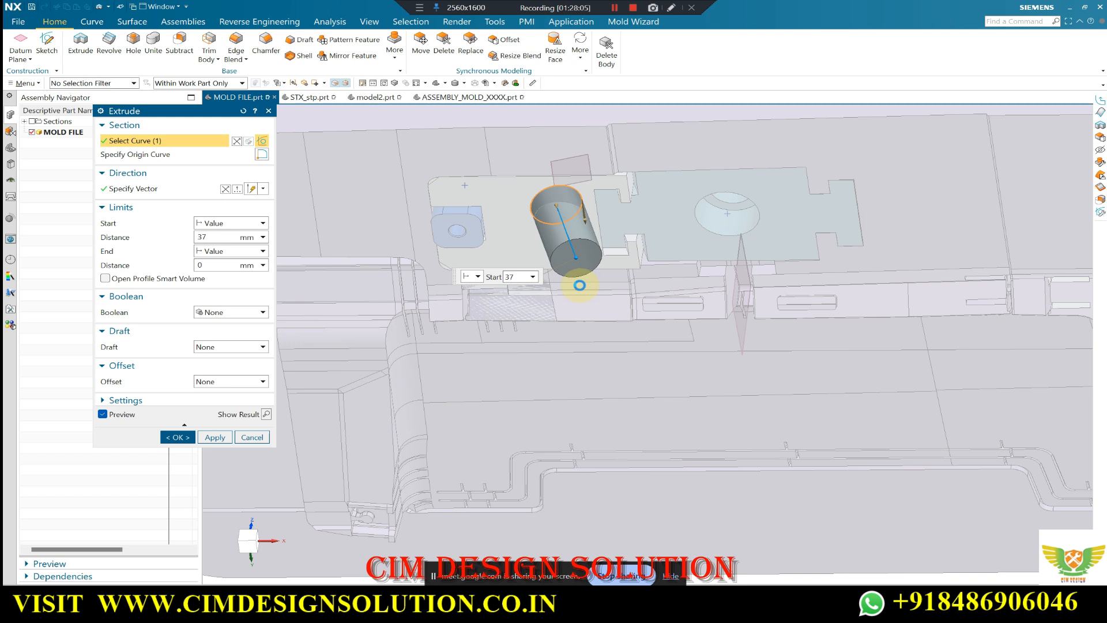
drag(580, 285, 579, 286)
middle_click(543, 278)
scroll(566, 279, down, 4)
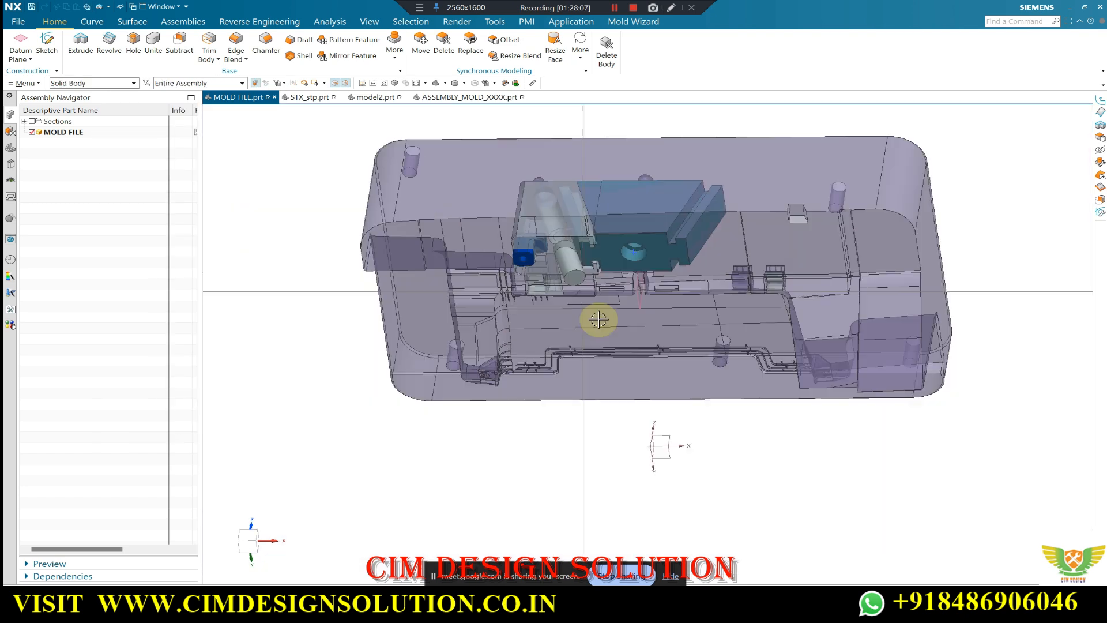
Show the hidden tan core again beneath the slide and the angled cylinder.
middle_drag(598, 319, 671, 459)
key(F8)
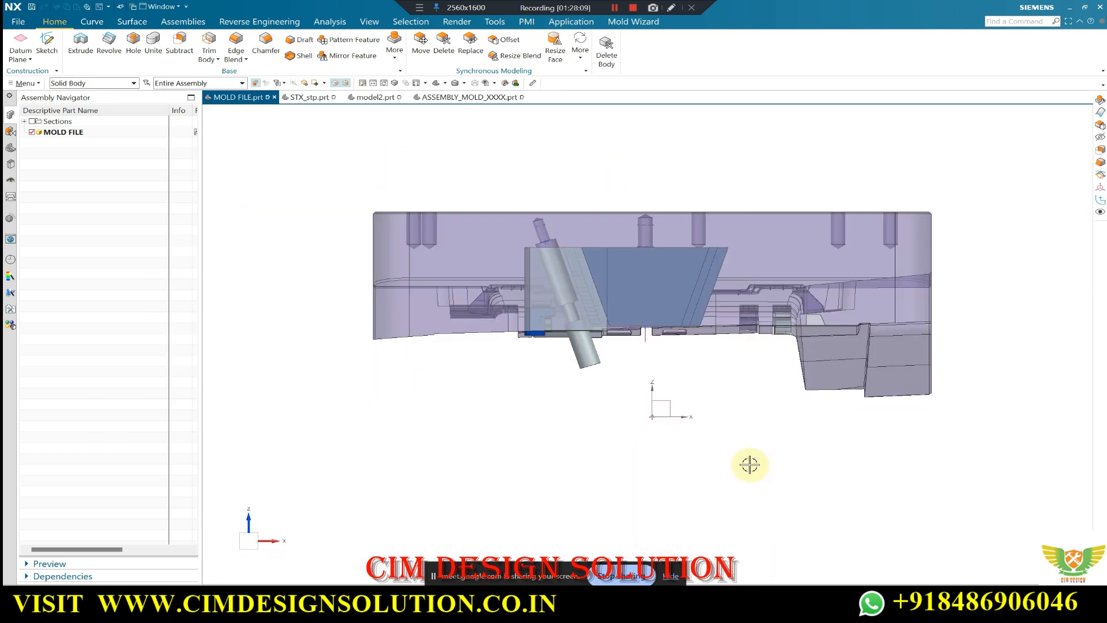
key(ctrl+shift+k)
click(423, 361)
middle_click(431, 339)
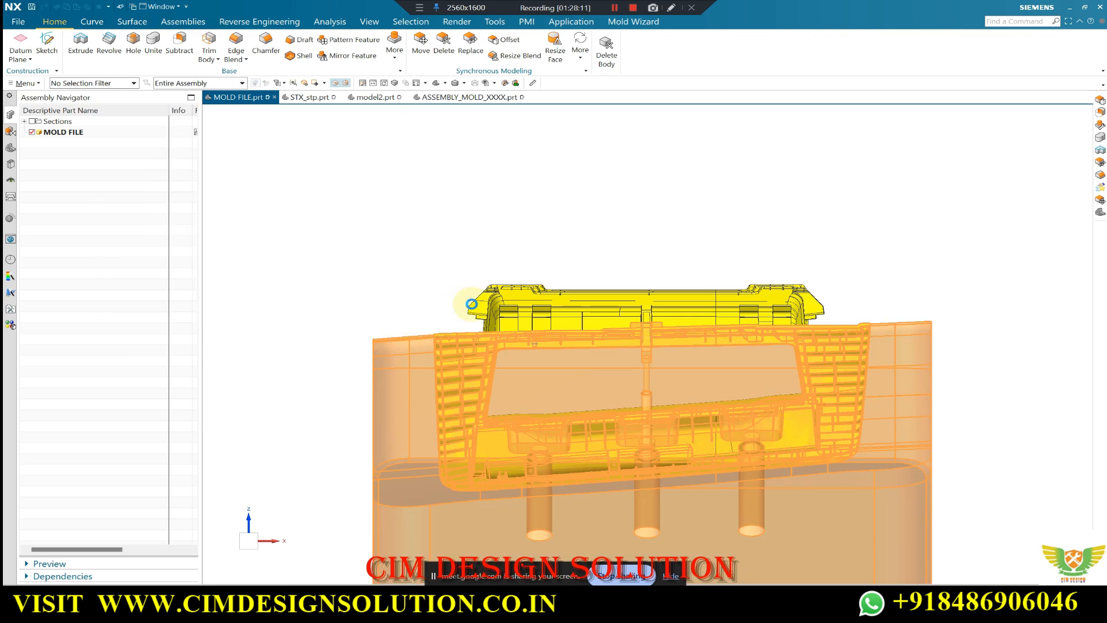
scroll(625, 325, up, 1)
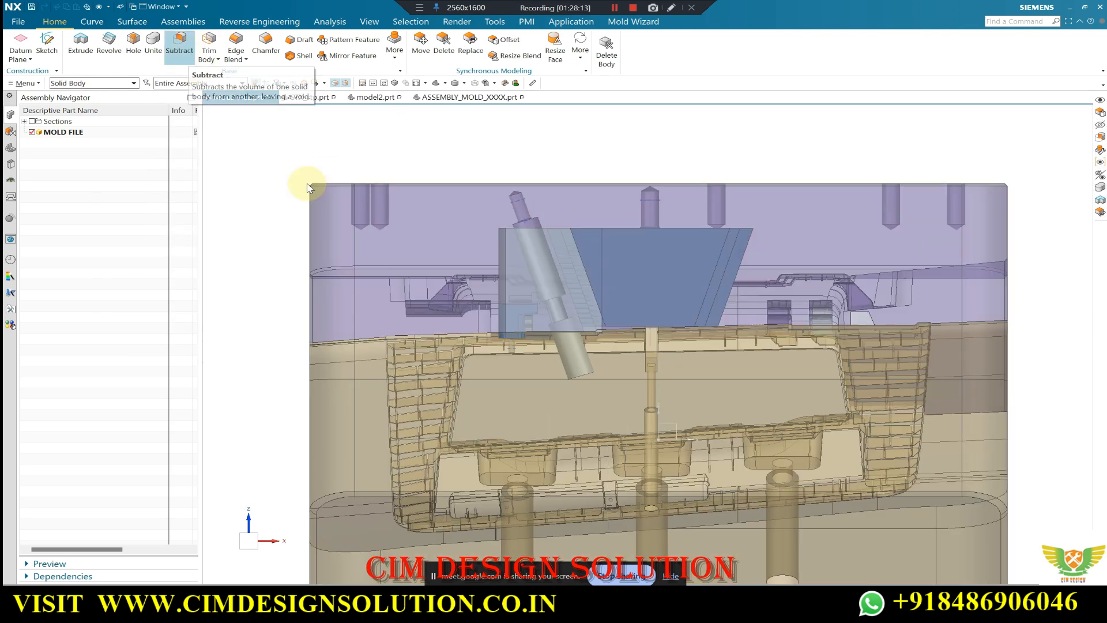
Edit the angled cylinder's Extrude to a 40 mm start distance and subtract it from the tan core.
scroll(625, 339, up, 1)
scroll(570, 346, down, 2)
middle_drag(567, 345, 610, 148)
key(F8)
click(11, 149)
scroll(99, 523, down, 1)
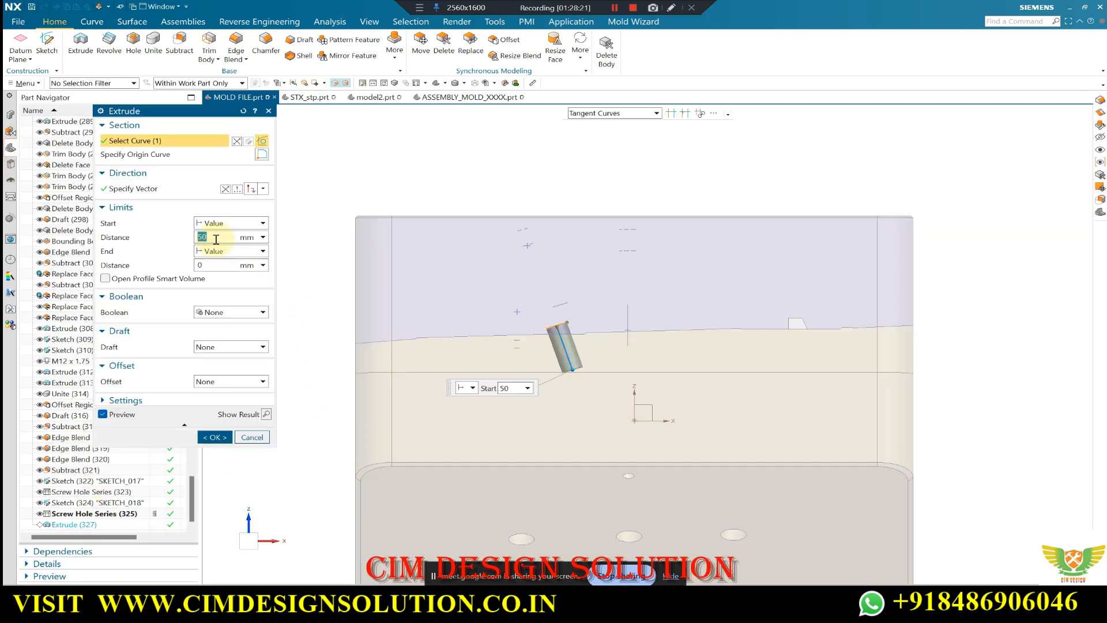
click(228, 312)
click(225, 342)
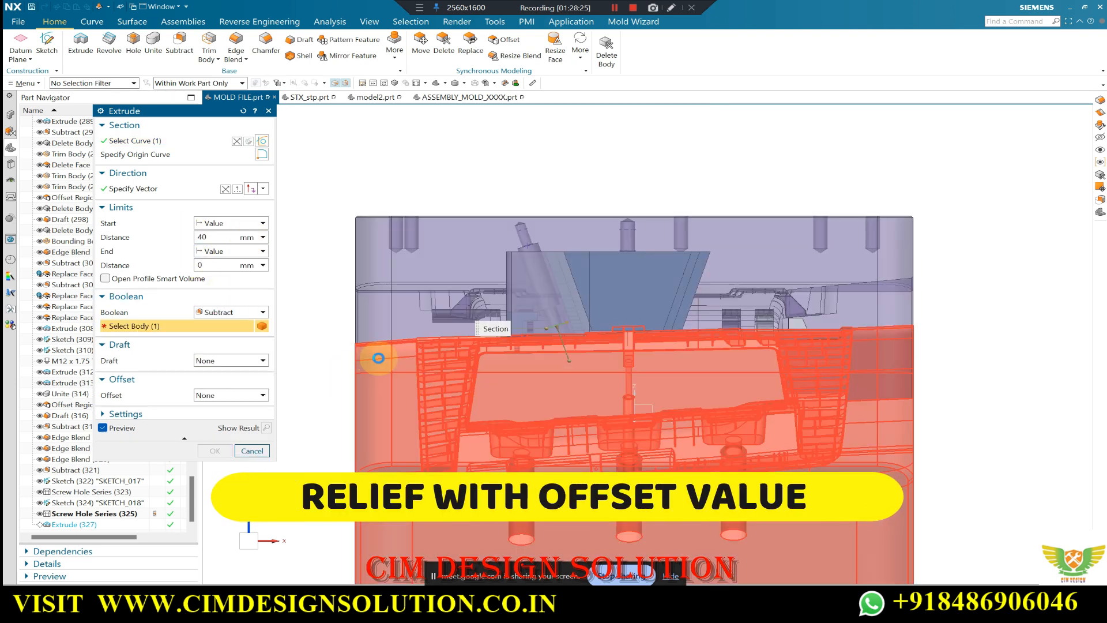
middle_click(411, 340)
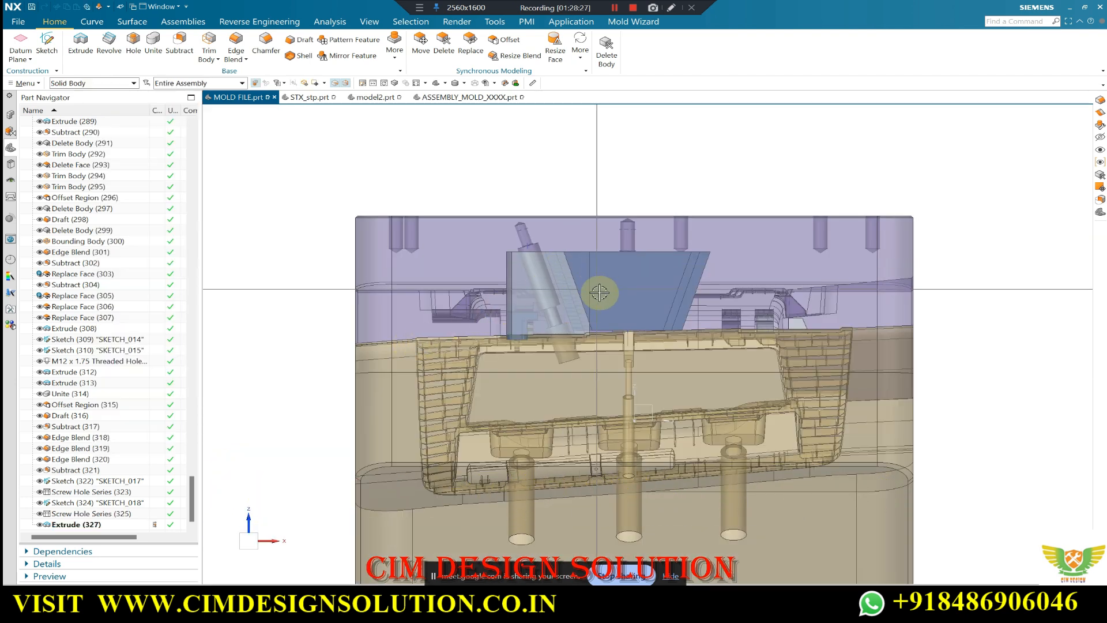
Inspect the angled clearance cut in the tan core beneath the slide from the side.
scroll(599, 291, up, 1)
middle_drag(535, 172, 556, 174)
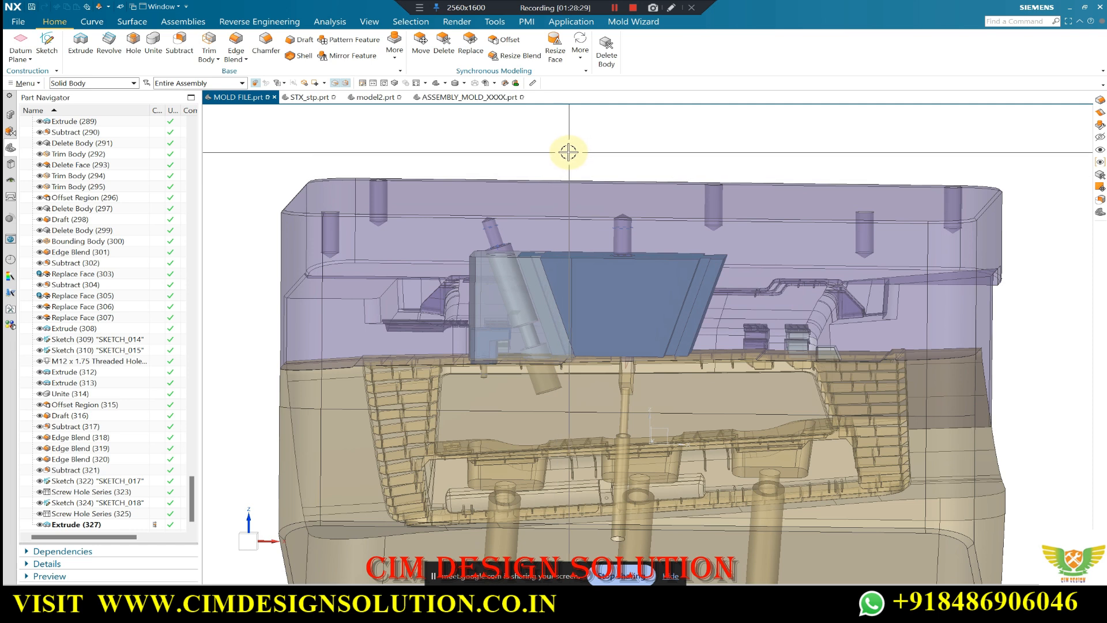
key(F8)
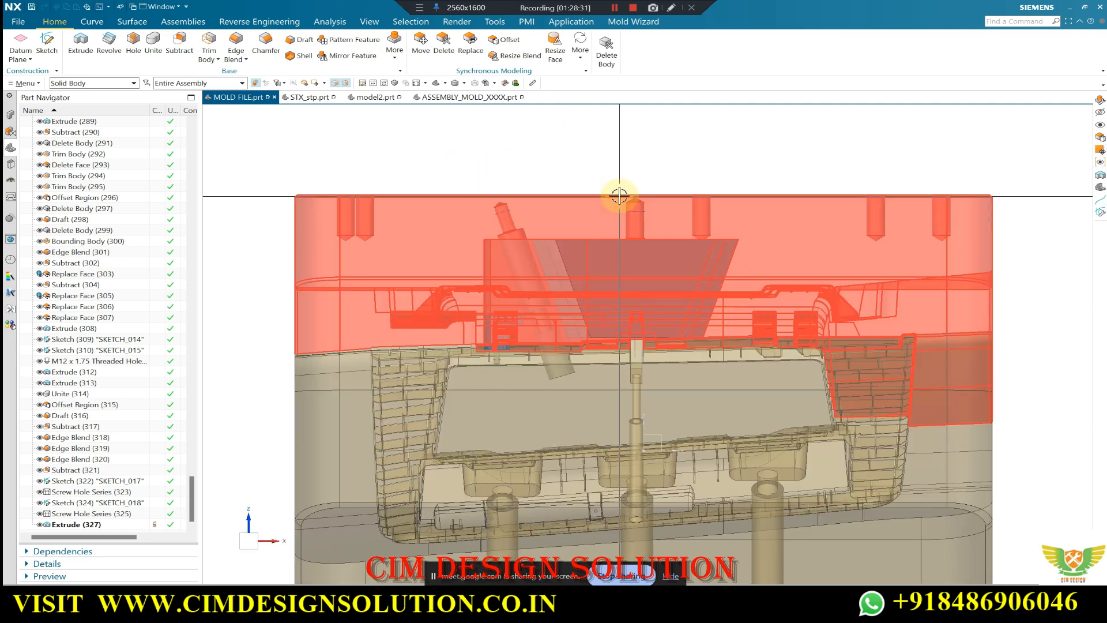
middle_drag(573, 205, 633, 152)
key(F8)
scroll(606, 264, up, 1)
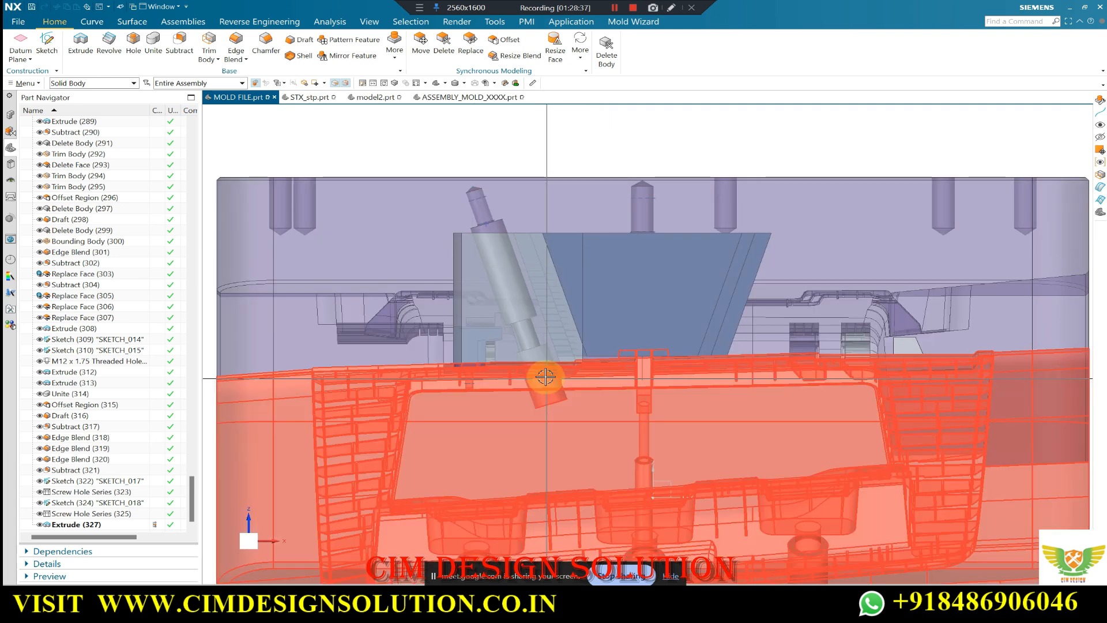
scroll(546, 366, up, 2)
Open ASSEMBLY_MOLD_XXXX.prt and shift its section plane to cut through the slider's angled rod and spring.
click(458, 97)
scroll(568, 221, down, 5)
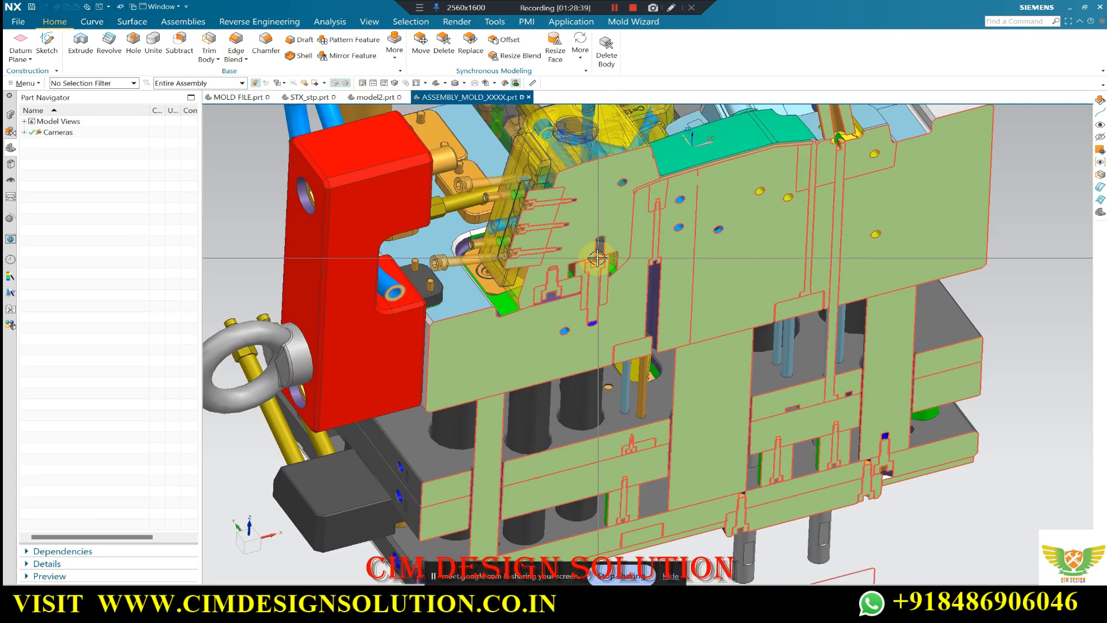
key(ctrl+h)
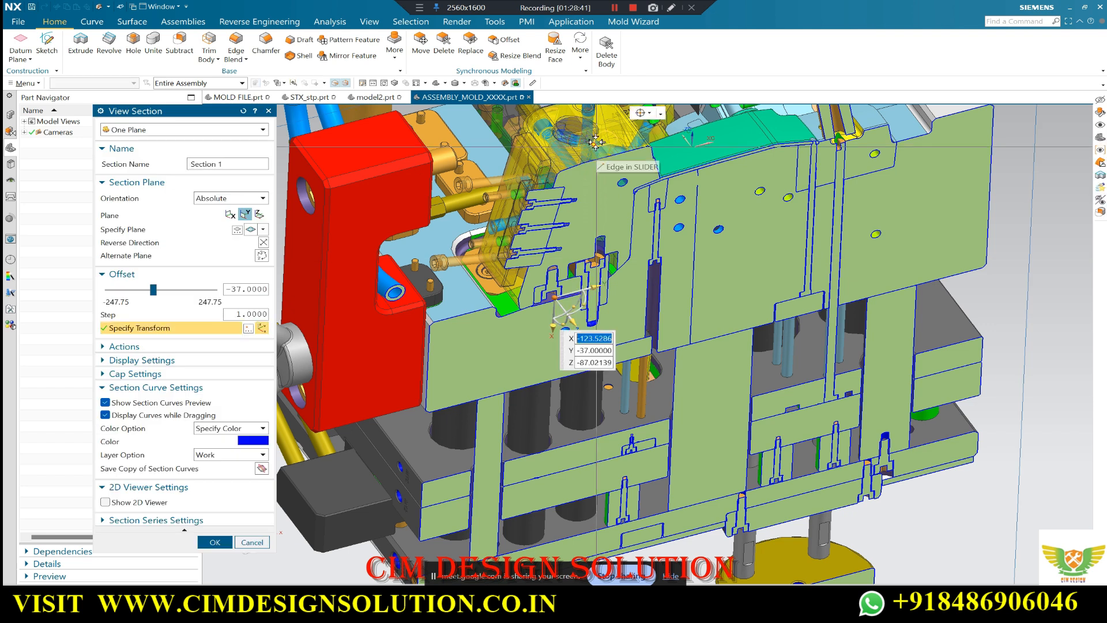
drag(575, 322, 577, 268)
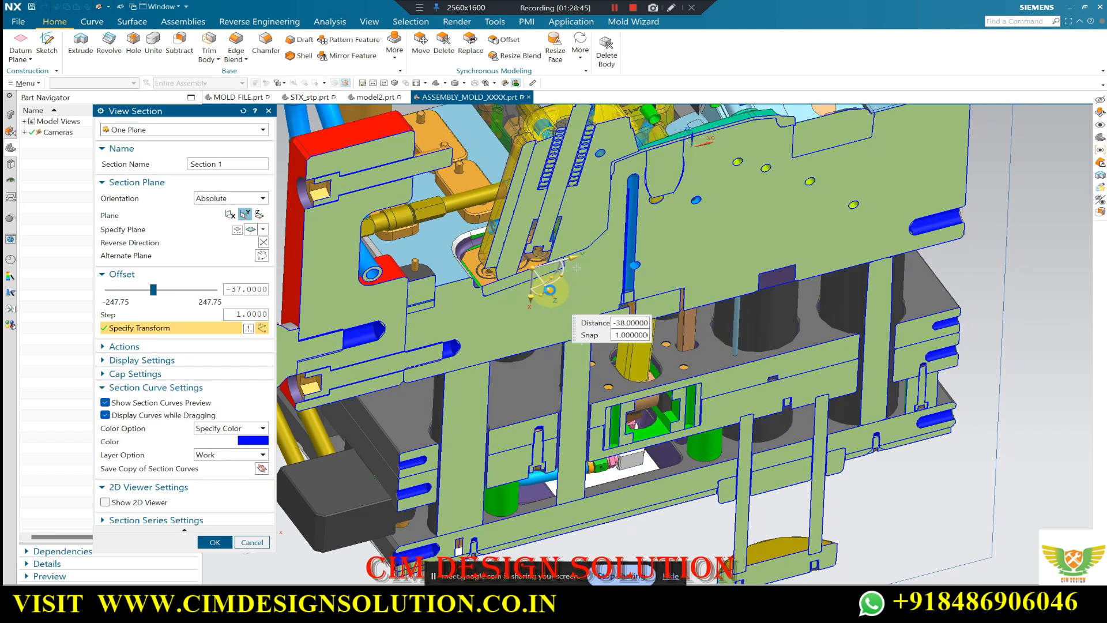
middle_click(619, 191)
scroll(594, 289, down, 6)
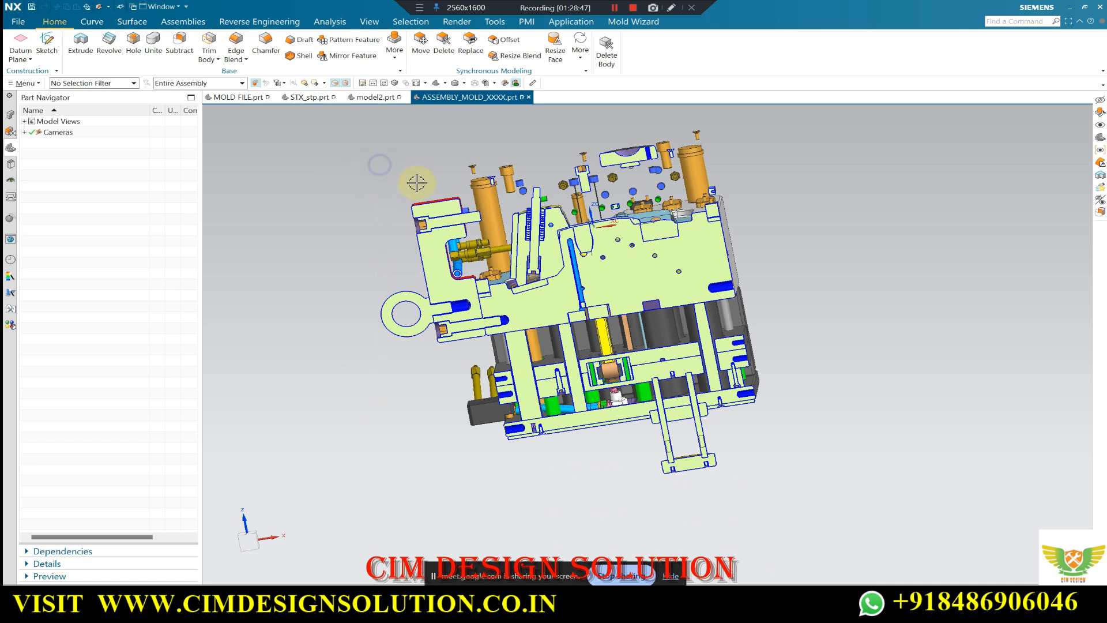
Examine the sectioned slider's angled rod and spring from the front, and return to MOLD FILE.prt.
key(F8)
scroll(540, 237, up, 5)
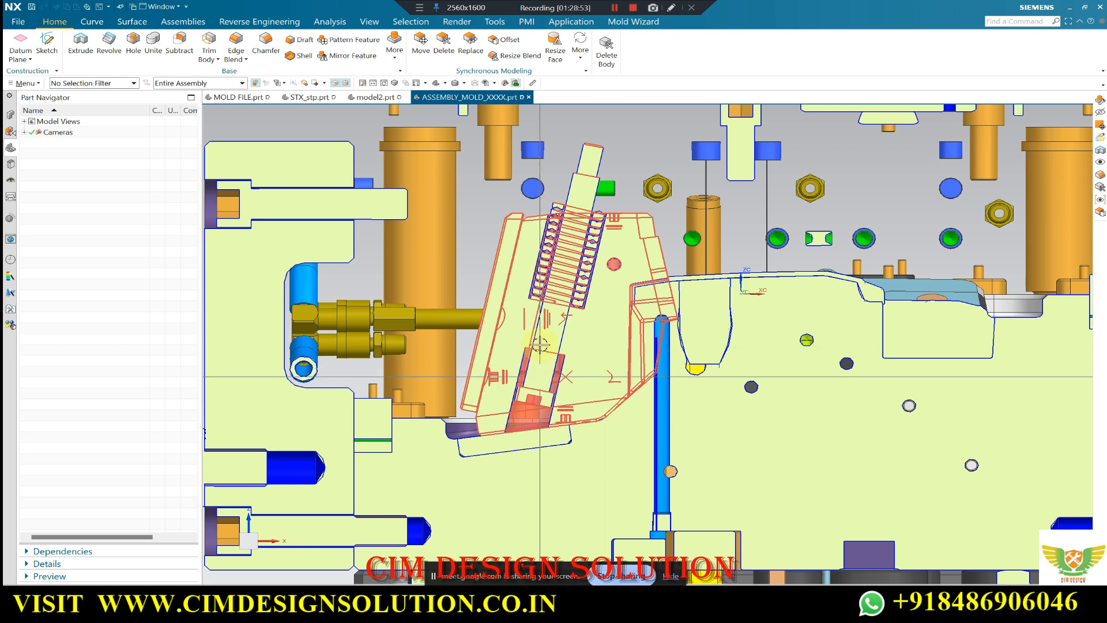
scroll(561, 236, up, 2)
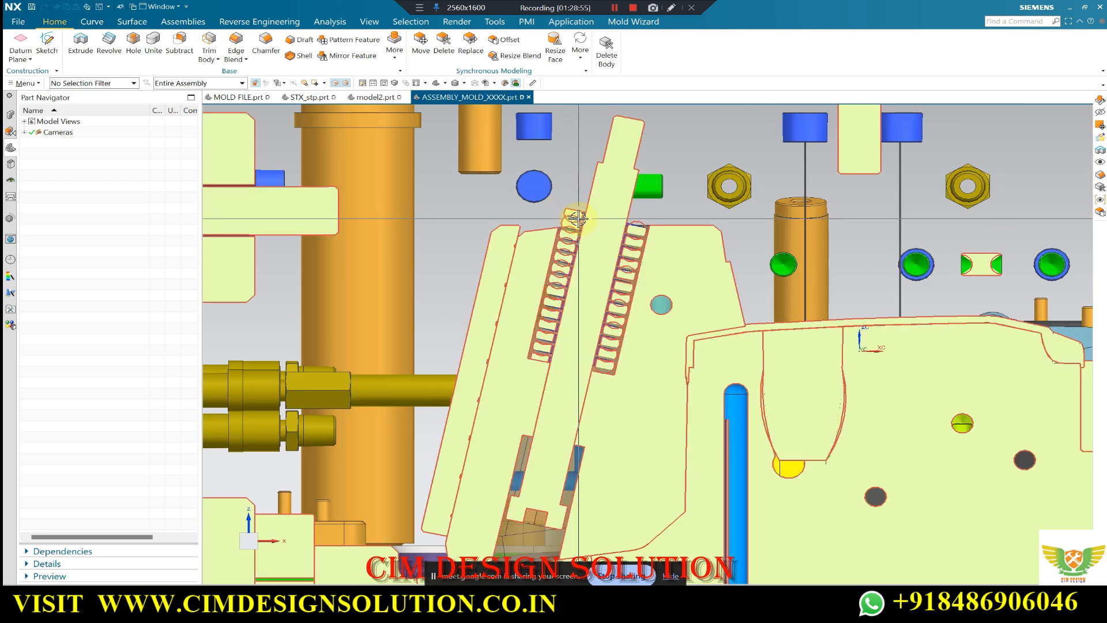
scroll(577, 216, down, 2)
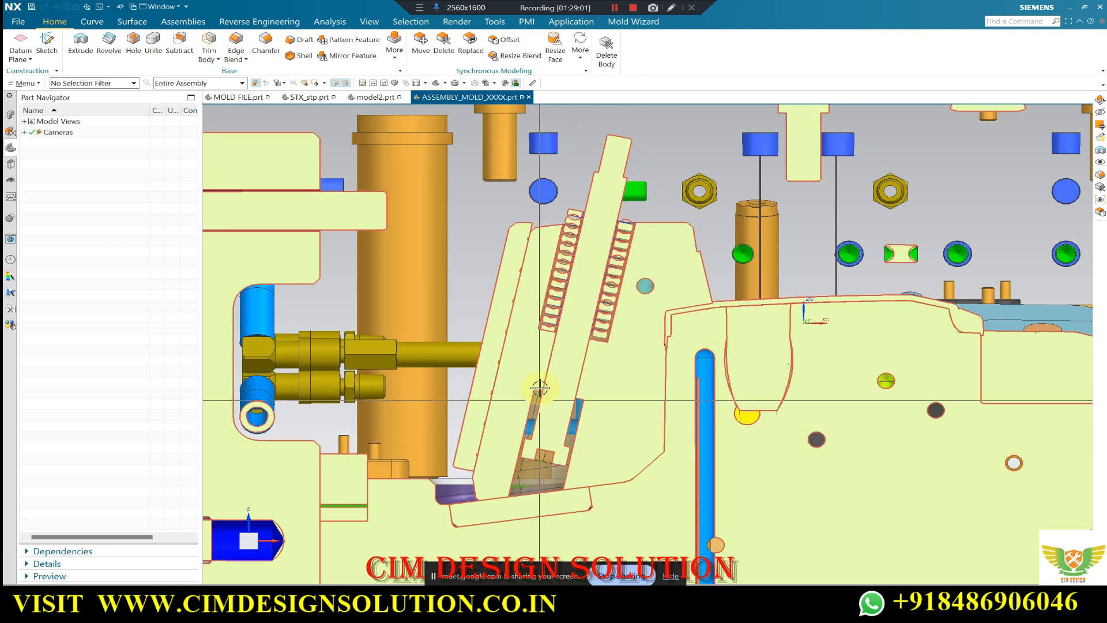
click(237, 96)
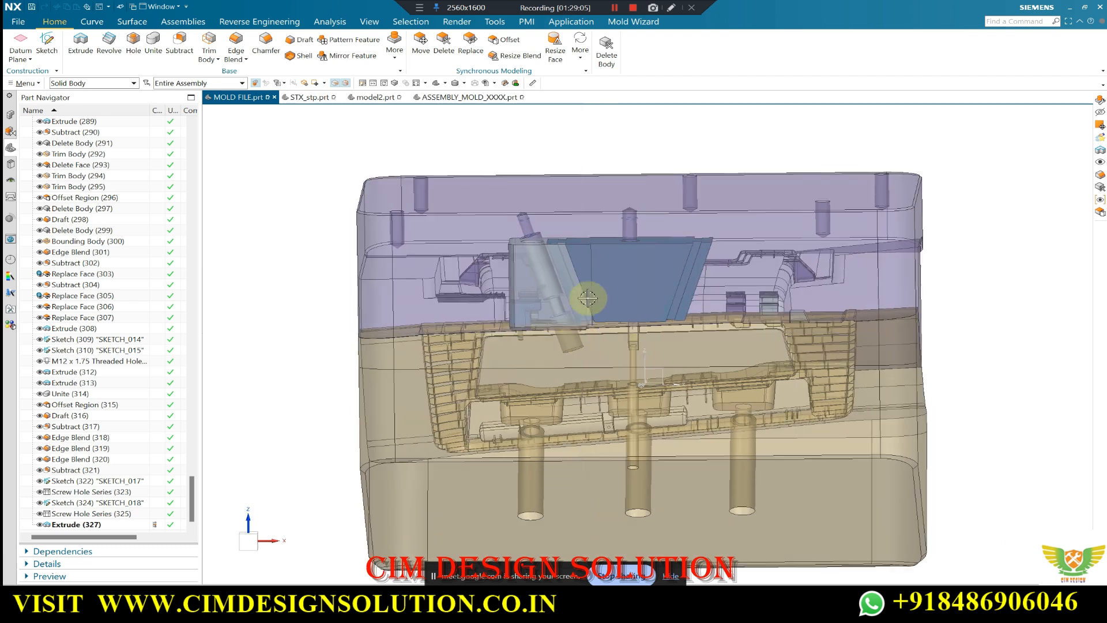
scroll(564, 319, down, 3)
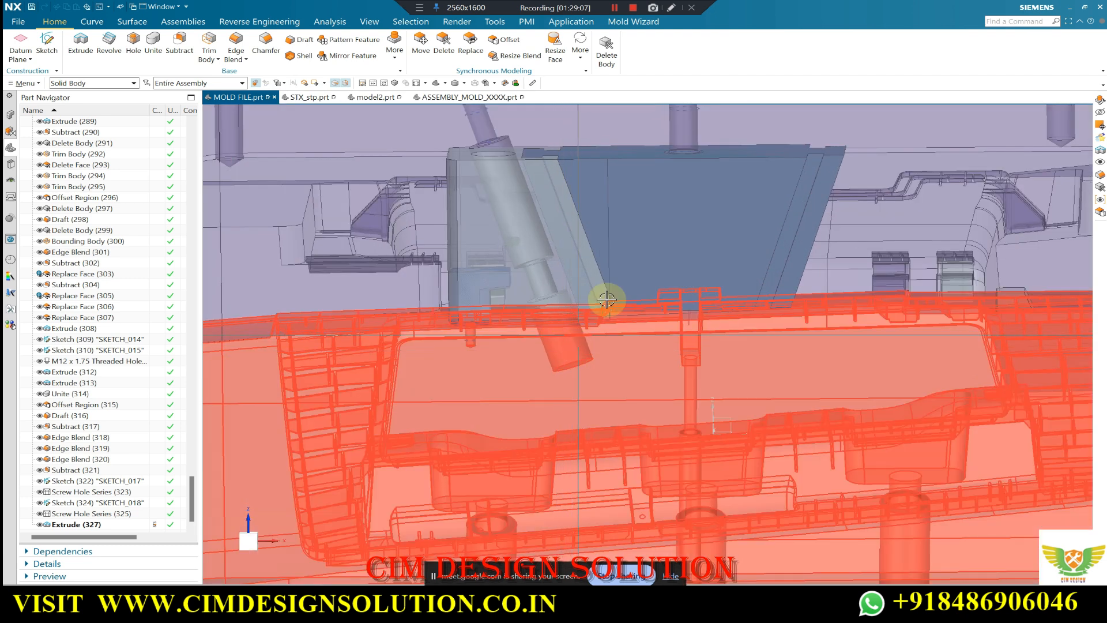
scroll(607, 299, up, 5)
key(ctrl+b)
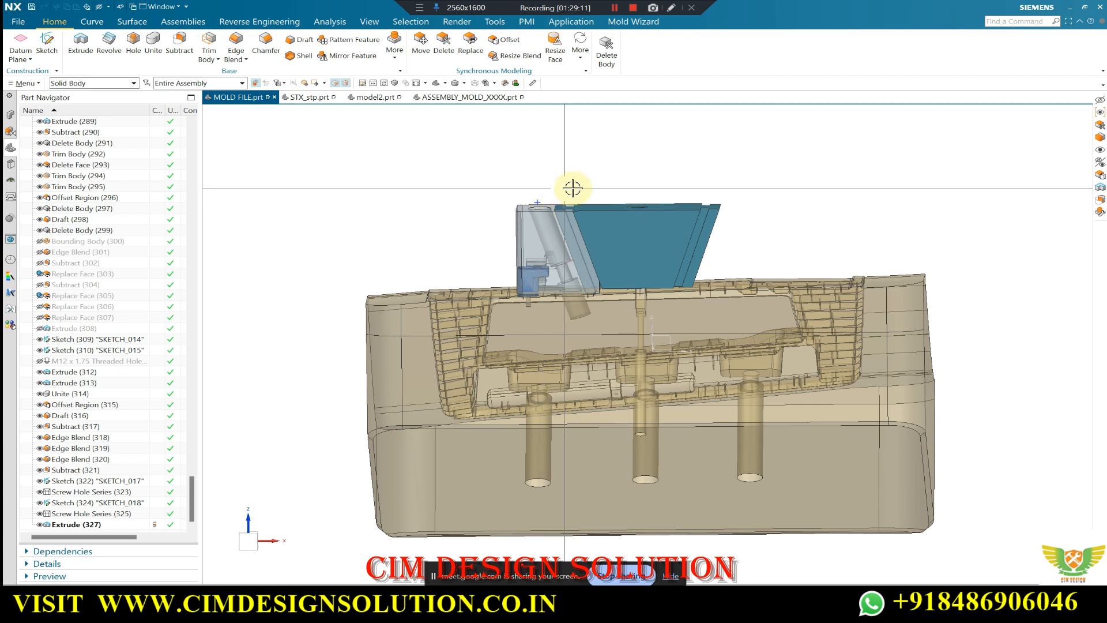
key(ctrl+z)
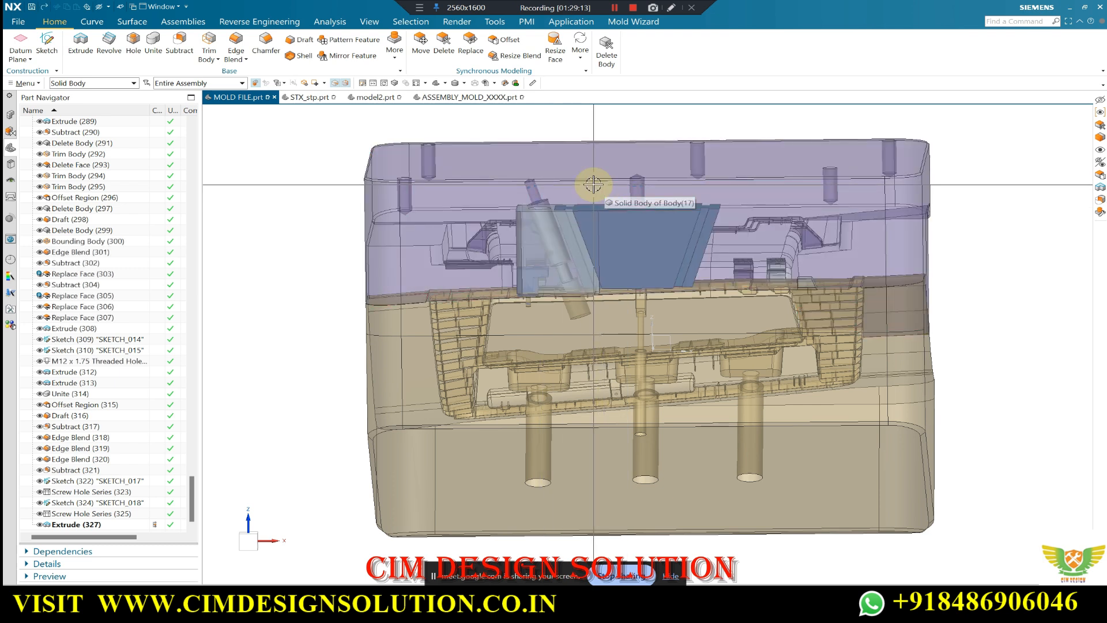
Move the purple mold body and the teal wedge block 20 mm upward with Move Object.
key(ctrl+t)
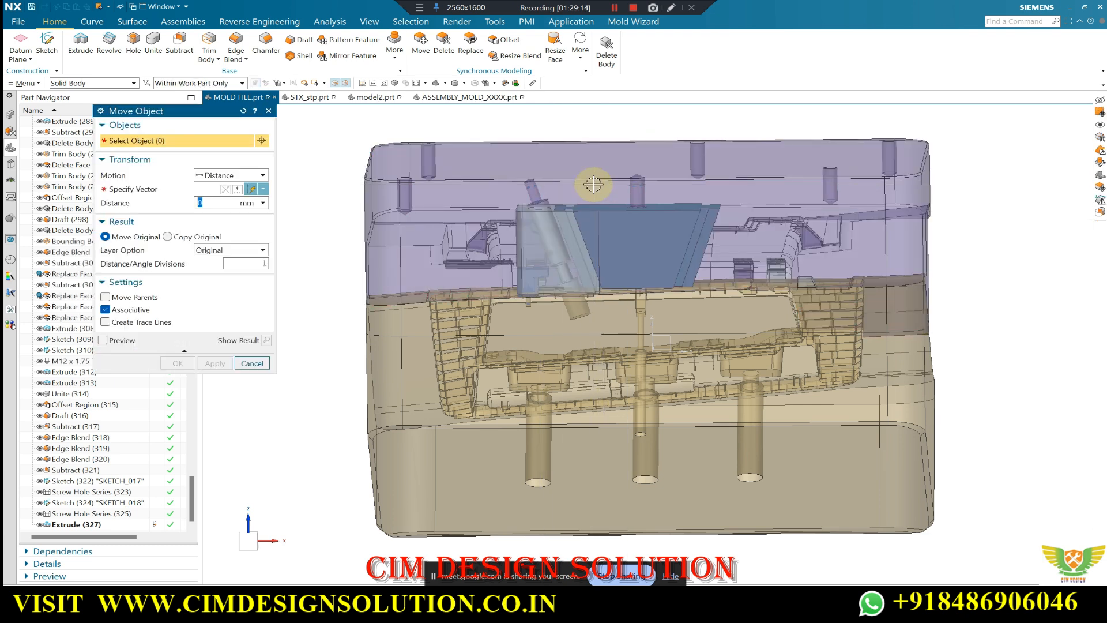
click(628, 226)
click(613, 211)
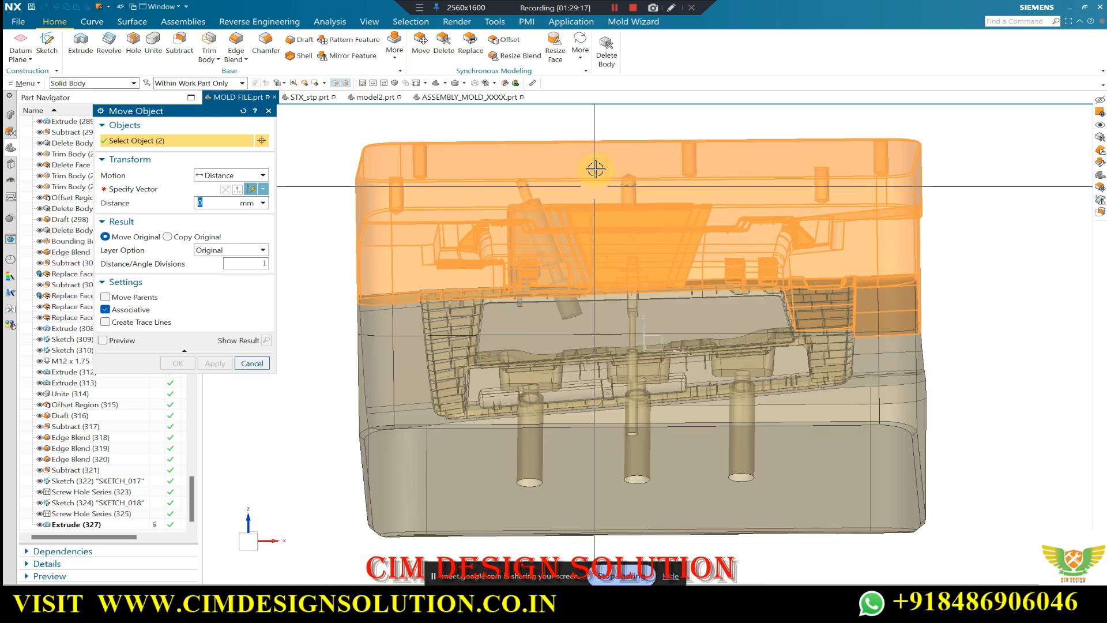
key(F8)
click(173, 188)
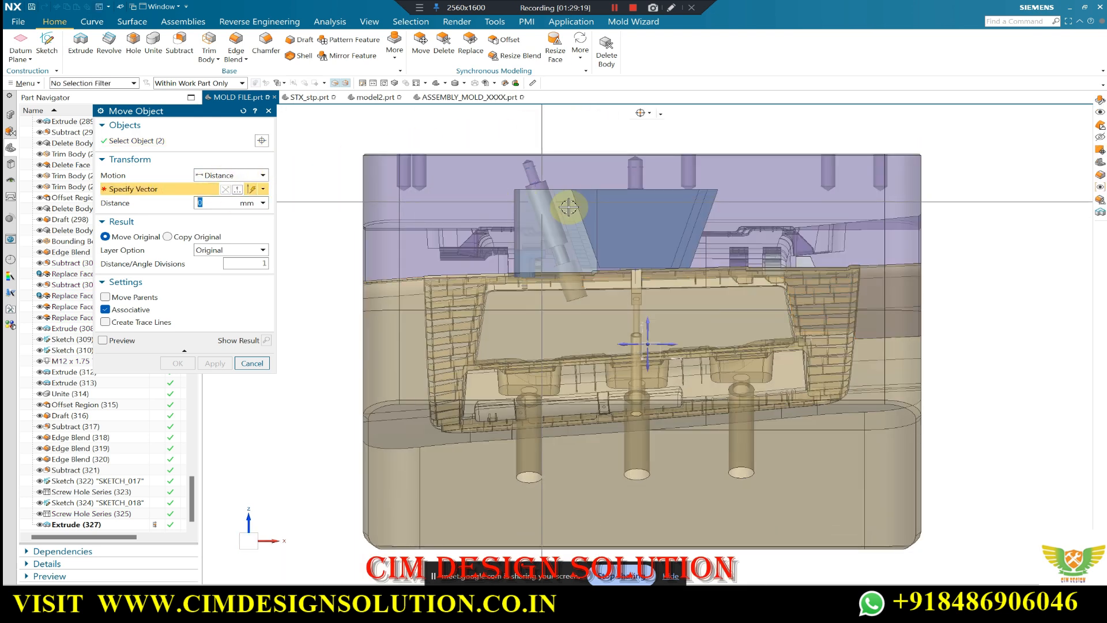
click(652, 322)
scroll(579, 133, up, 2)
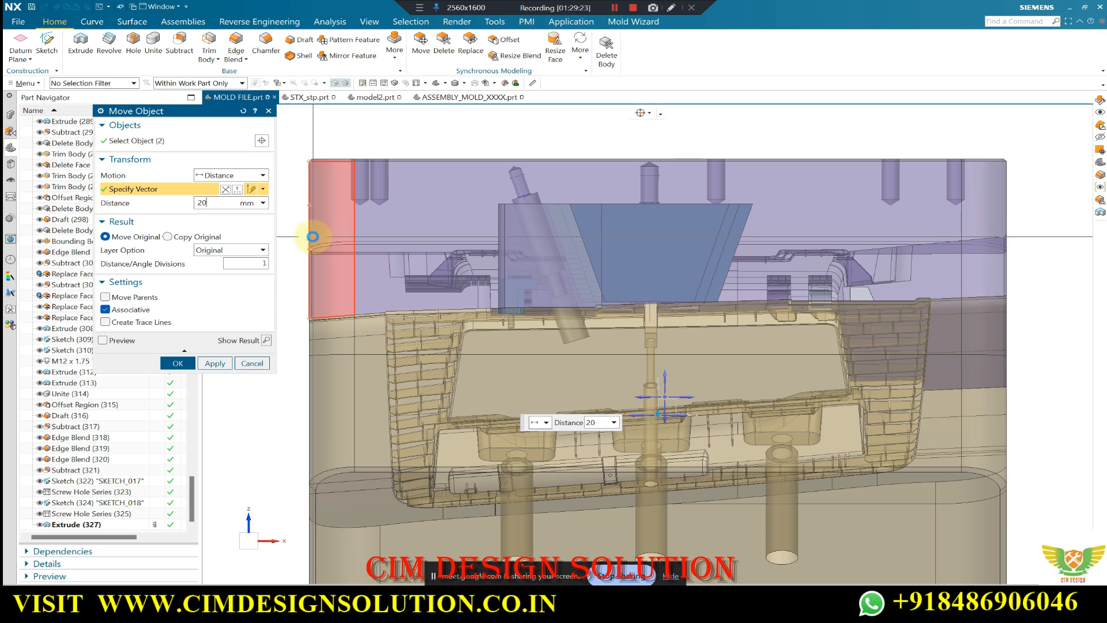
click(193, 363)
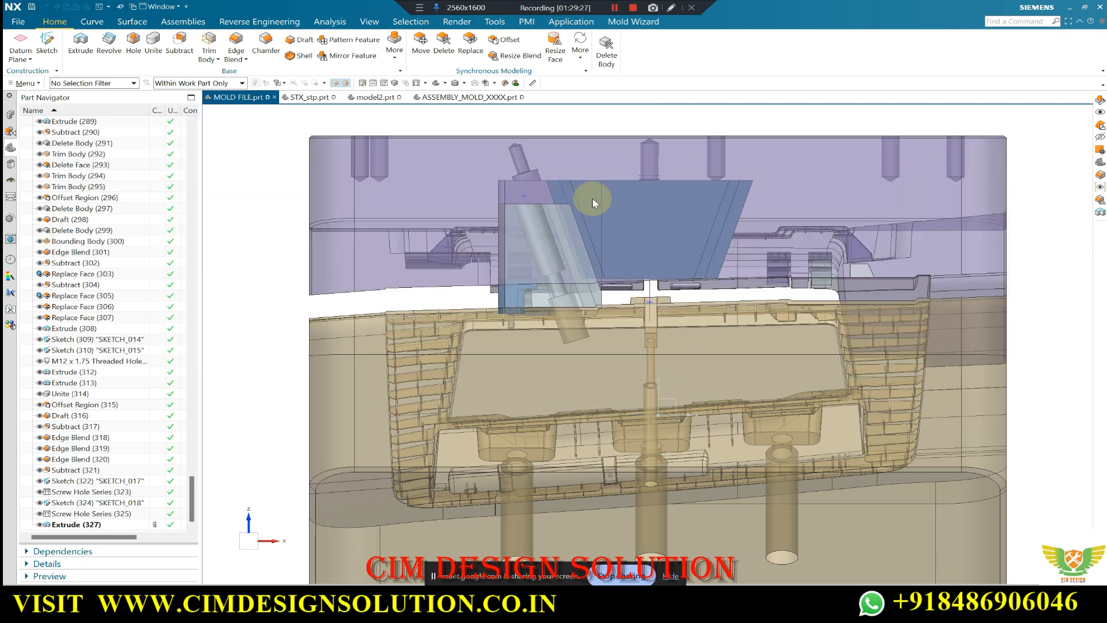
Hide the purple mold body to expose the slide and the wedge block.
scroll(570, 231, up, 2)
scroll(574, 289, down, 2)
click(433, 210)
key(ctrl+b)
middle_drag(572, 228, 591, 277)
scroll(560, 271, up, 3)
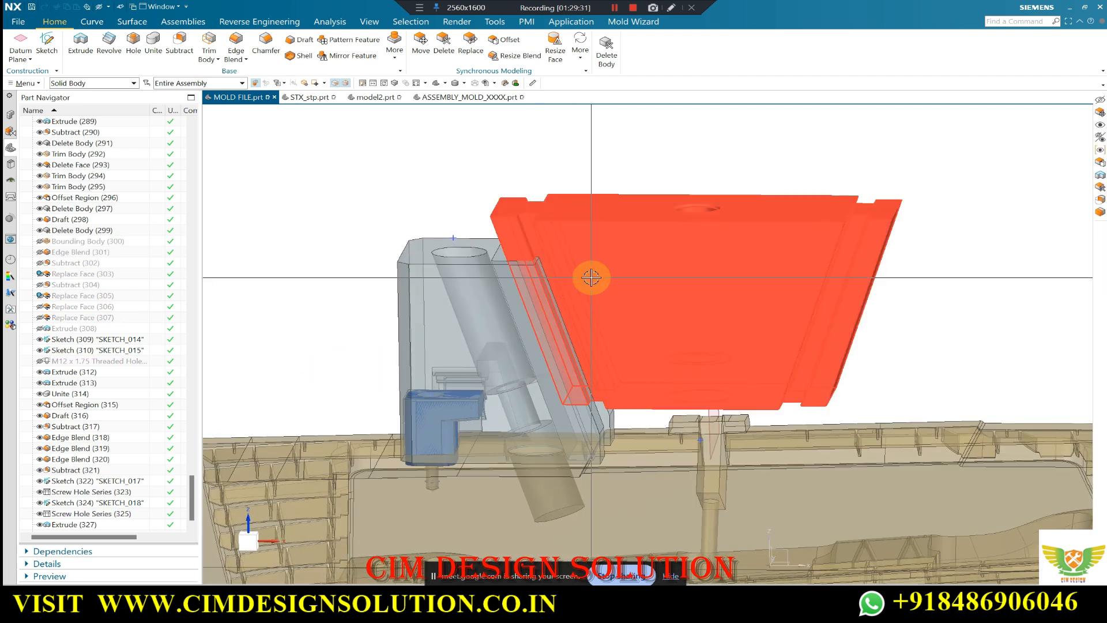
Move the transparent slide 10 mm along X toward the wedge block with Move Object.
key(ctrl+t)
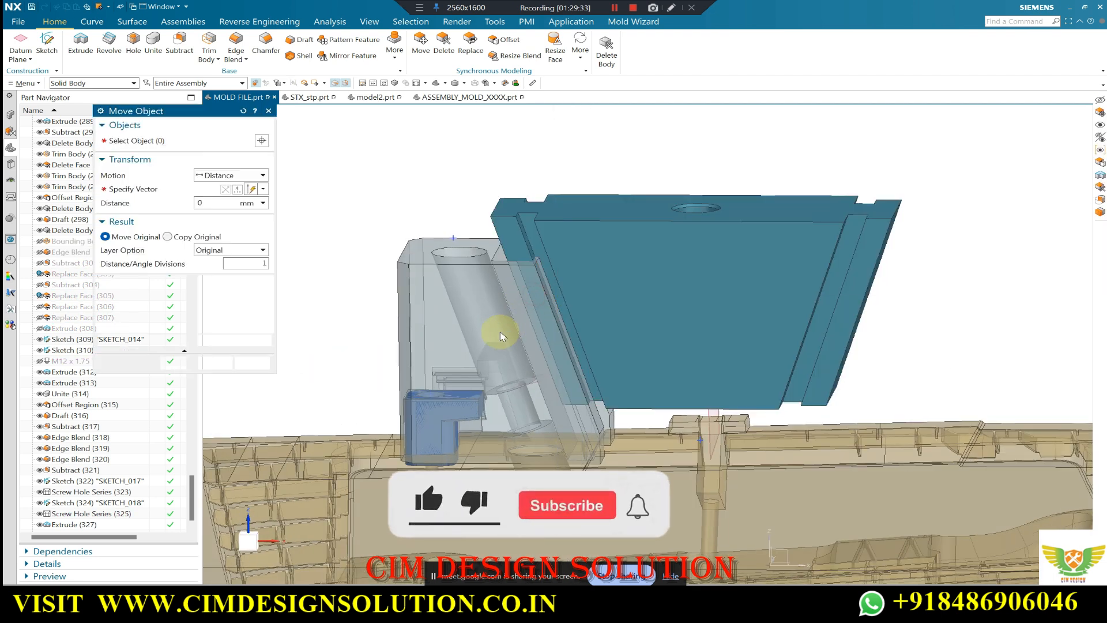
click(496, 329)
click(190, 189)
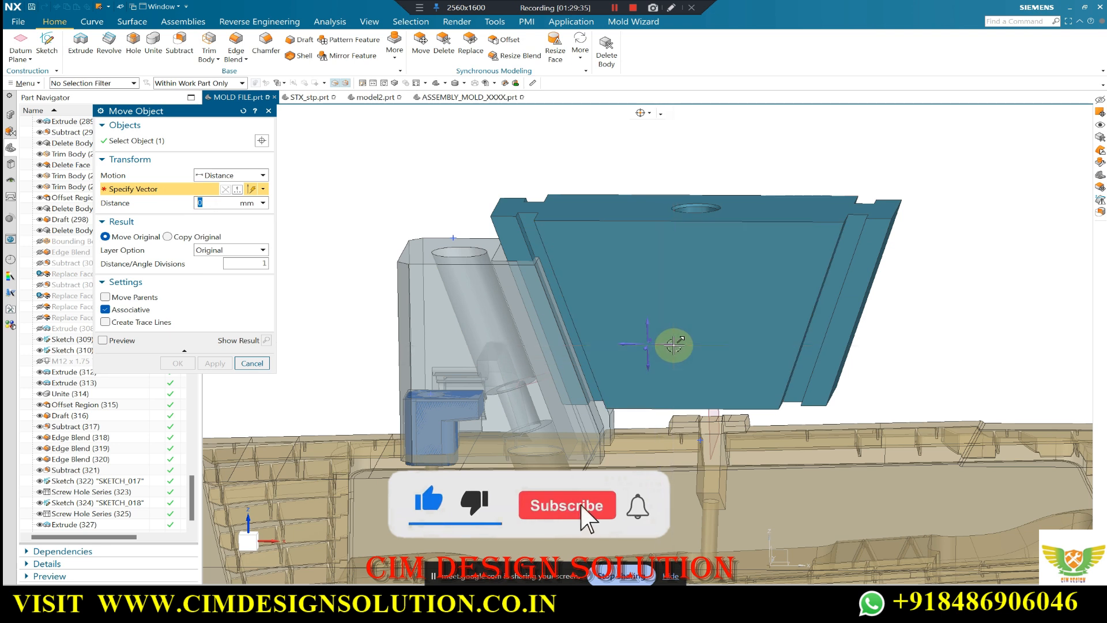
click(664, 367)
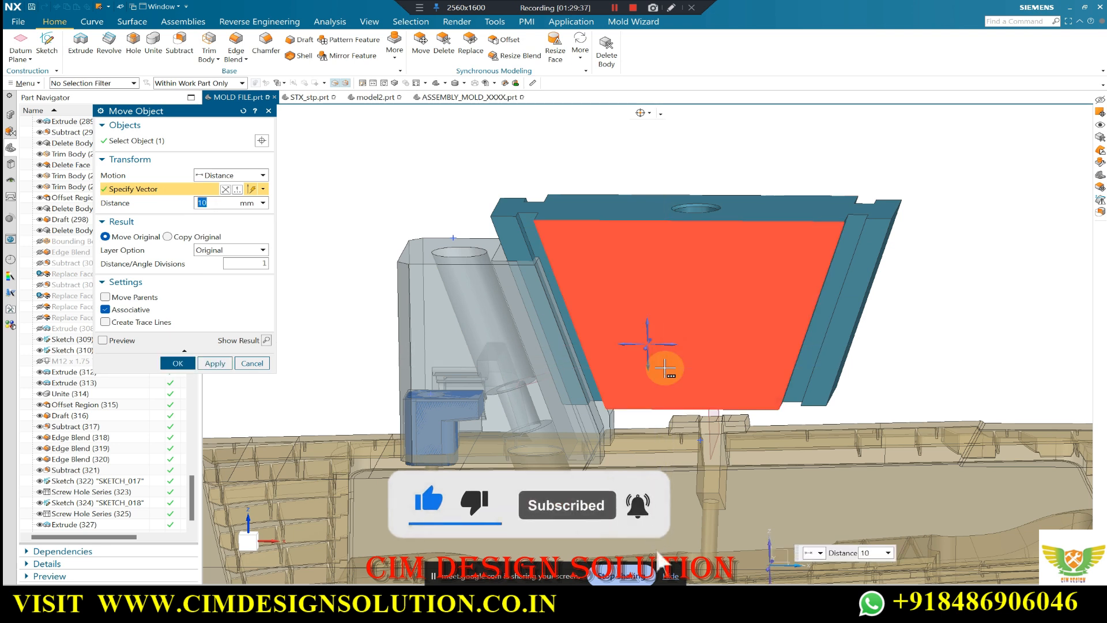
middle_click(664, 369)
scroll(614, 326, up, 5)
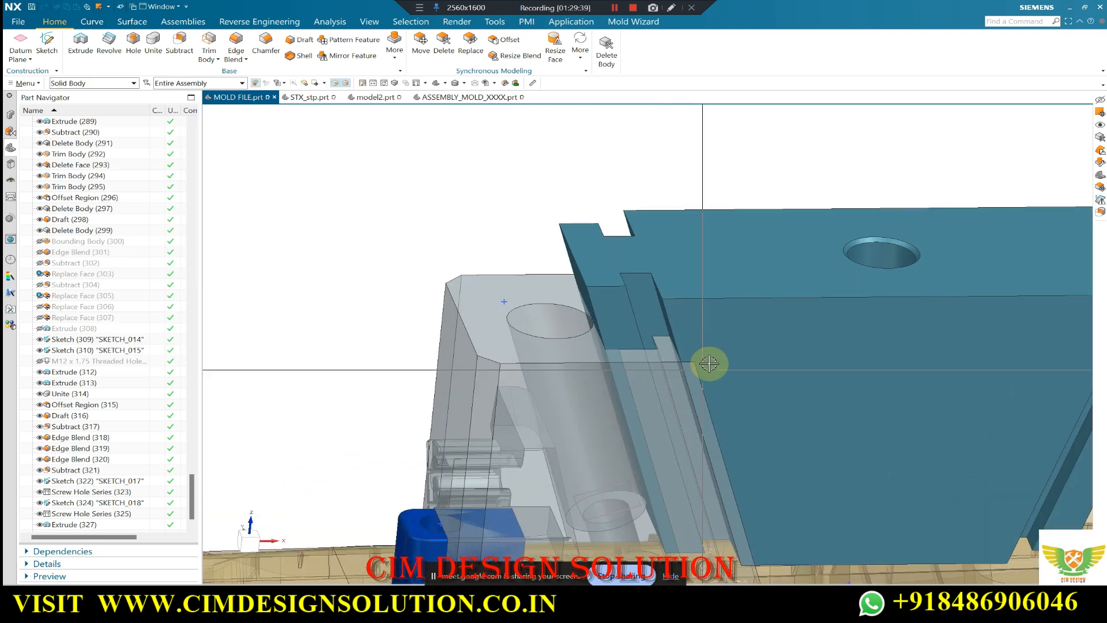
Edit the slide's sideways move distance and check its fit against the wedge block from the side.
click(109, 523)
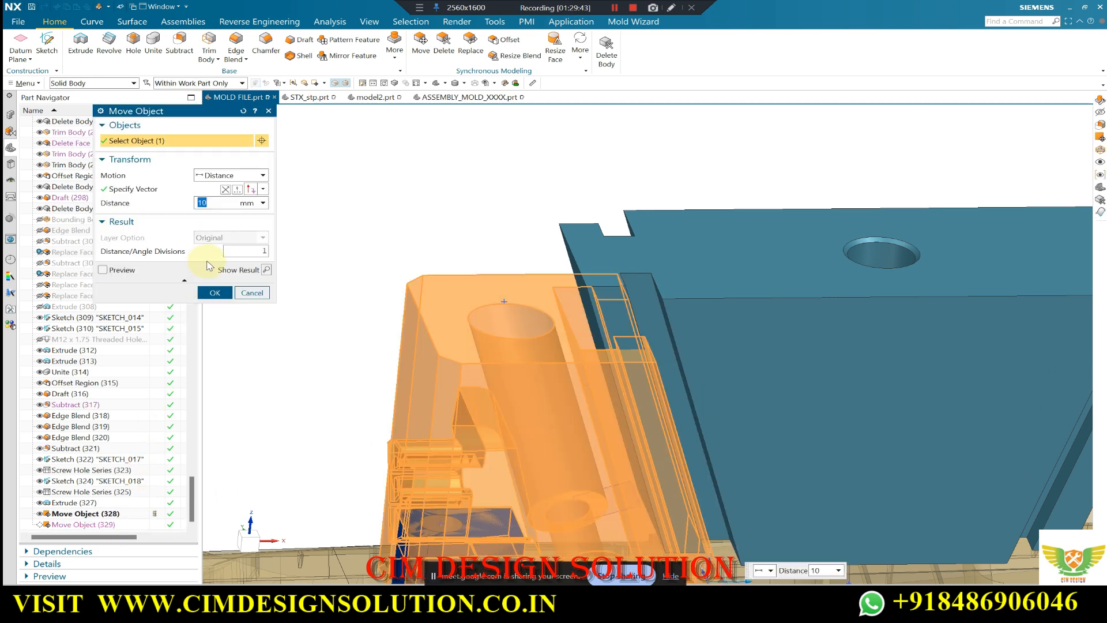
middle_click(270, 253)
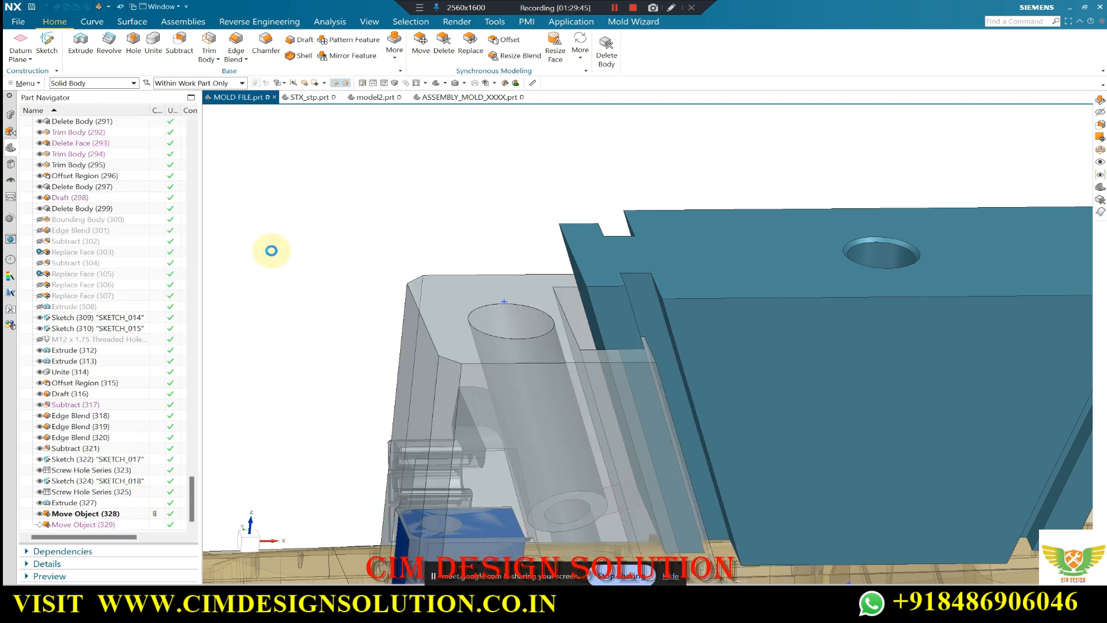
scroll(696, 383, up, 1)
scroll(690, 346, down, 6)
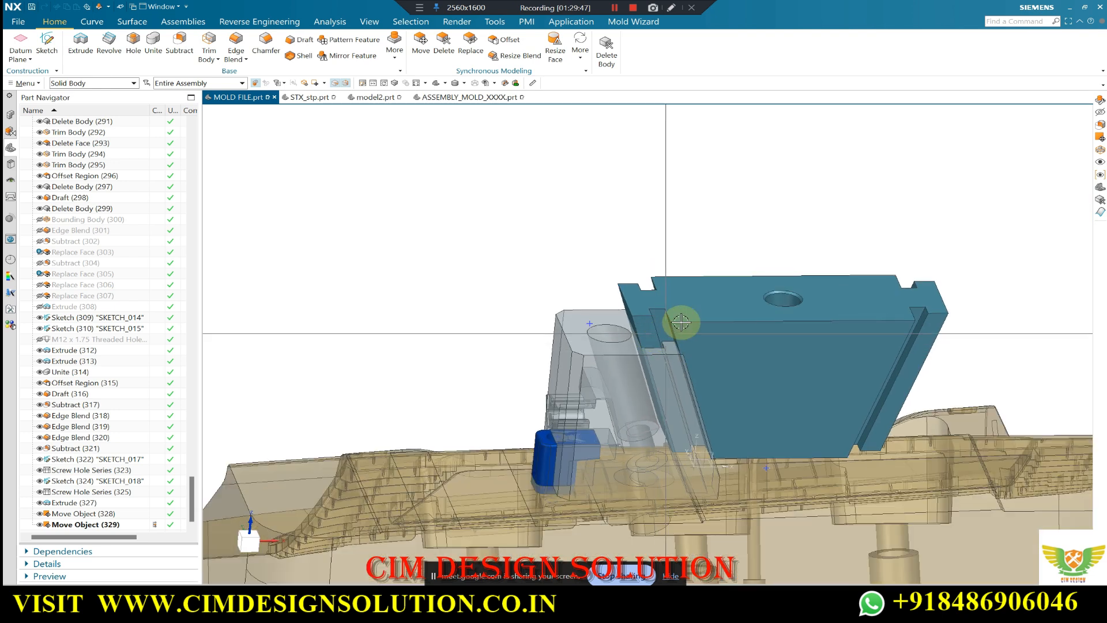
middle_drag(729, 203, 801, 282)
key(F8)
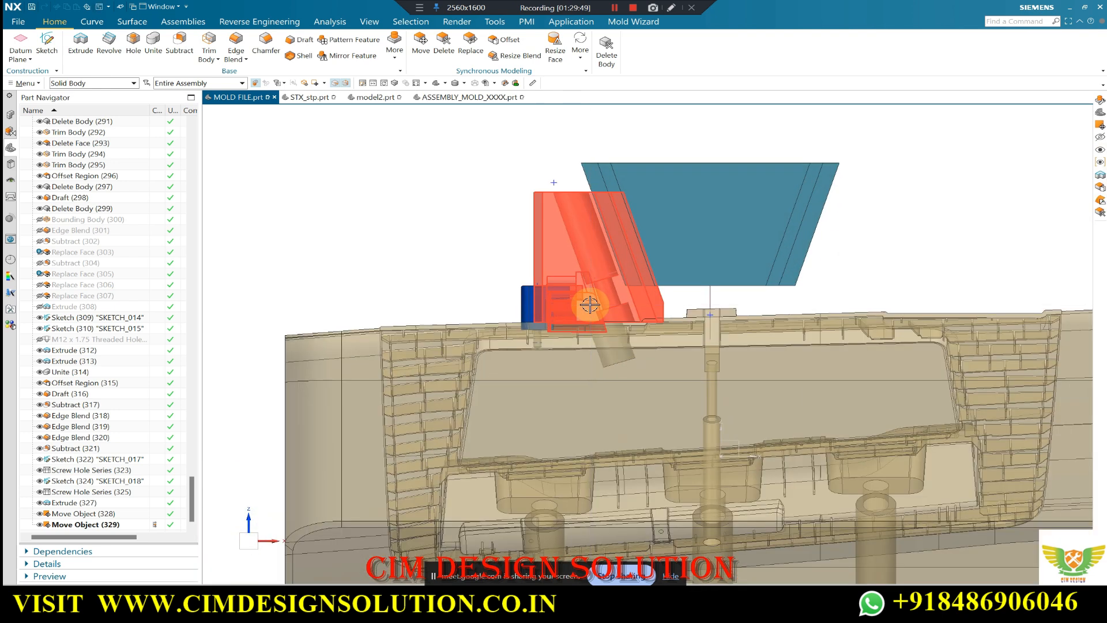
scroll(591, 349, up, 3)
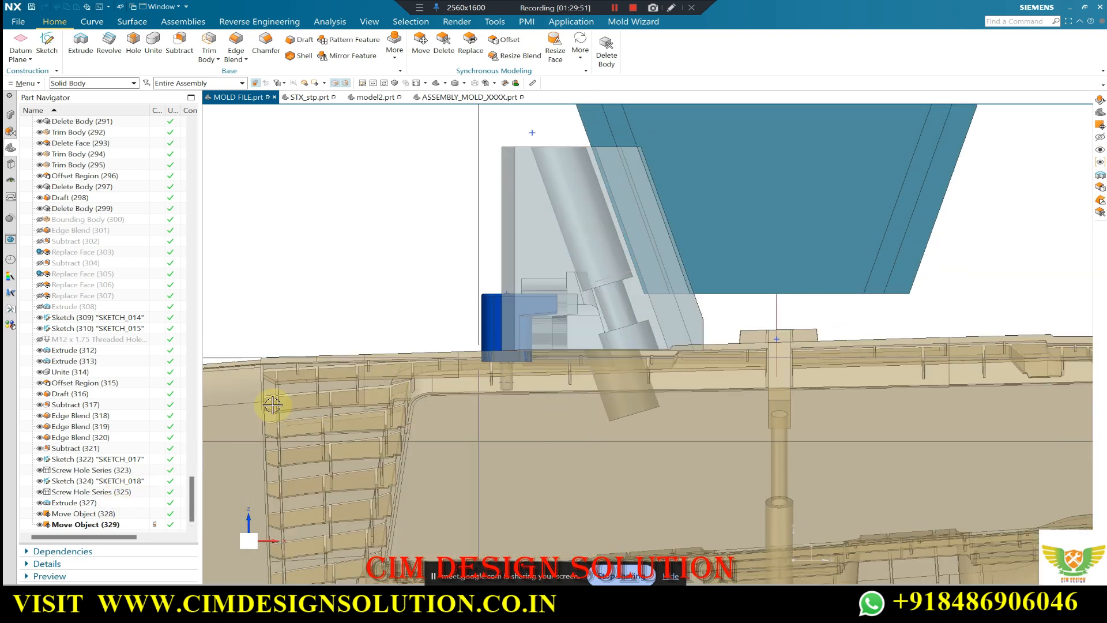
Set the upward move distance of the purple mold body and the teal wedge block to 40 mm.
double_click(87, 515)
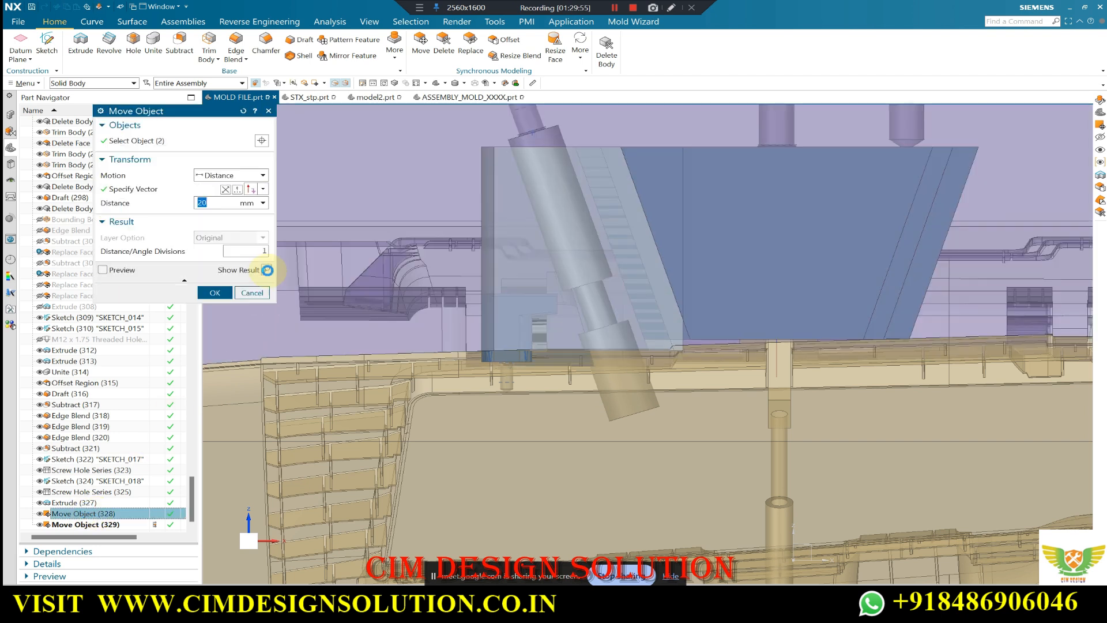
click(267, 270)
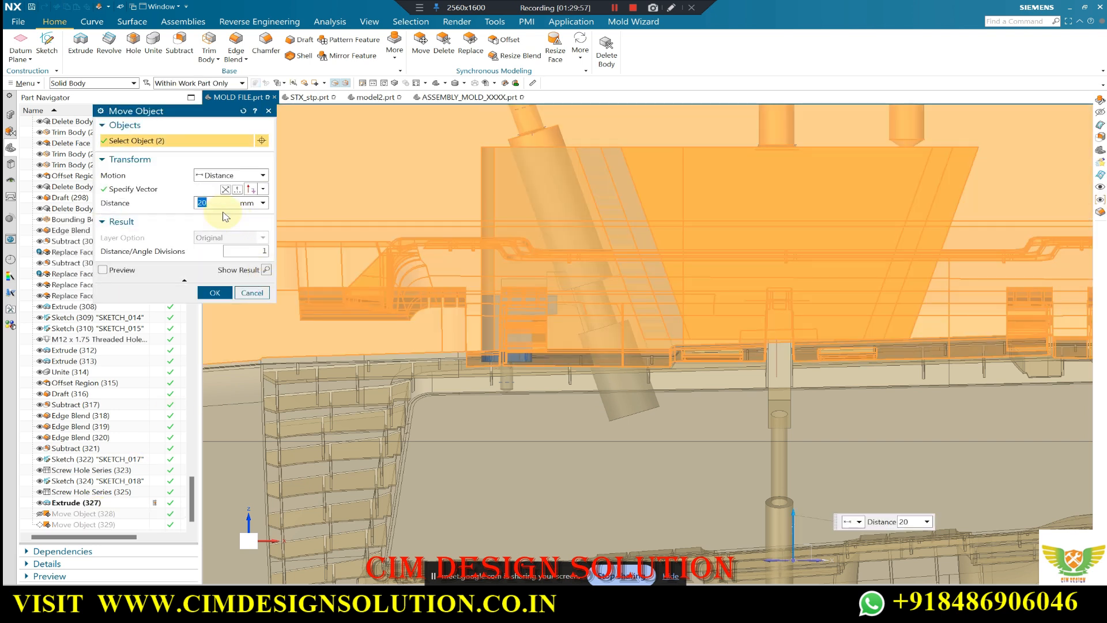
key(Return)
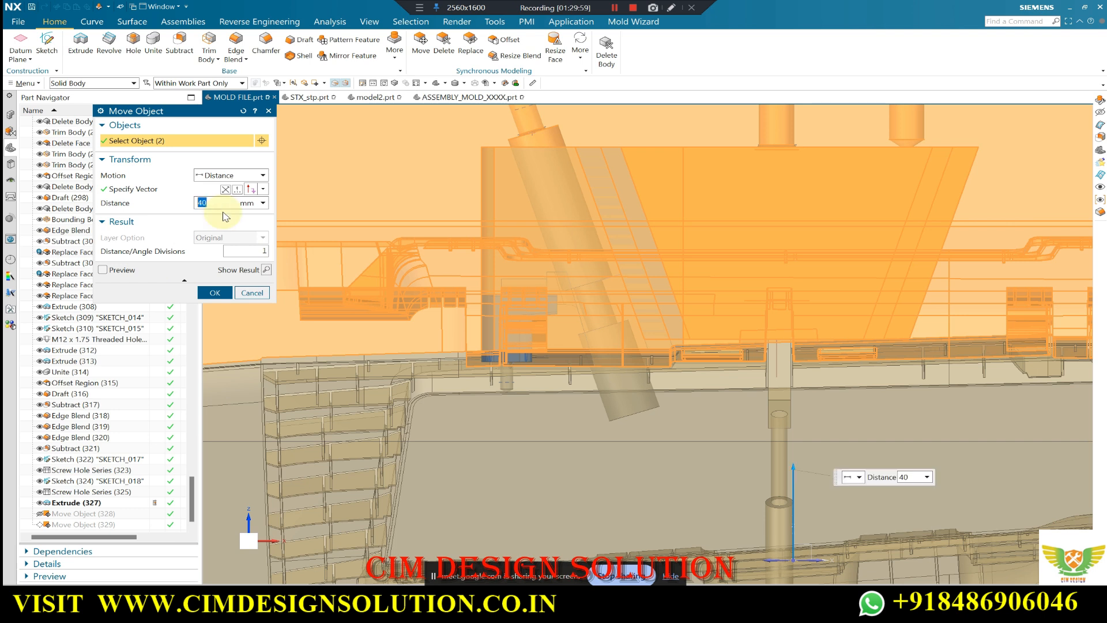
middle_click(110, 139)
scroll(617, 311, down, 3)
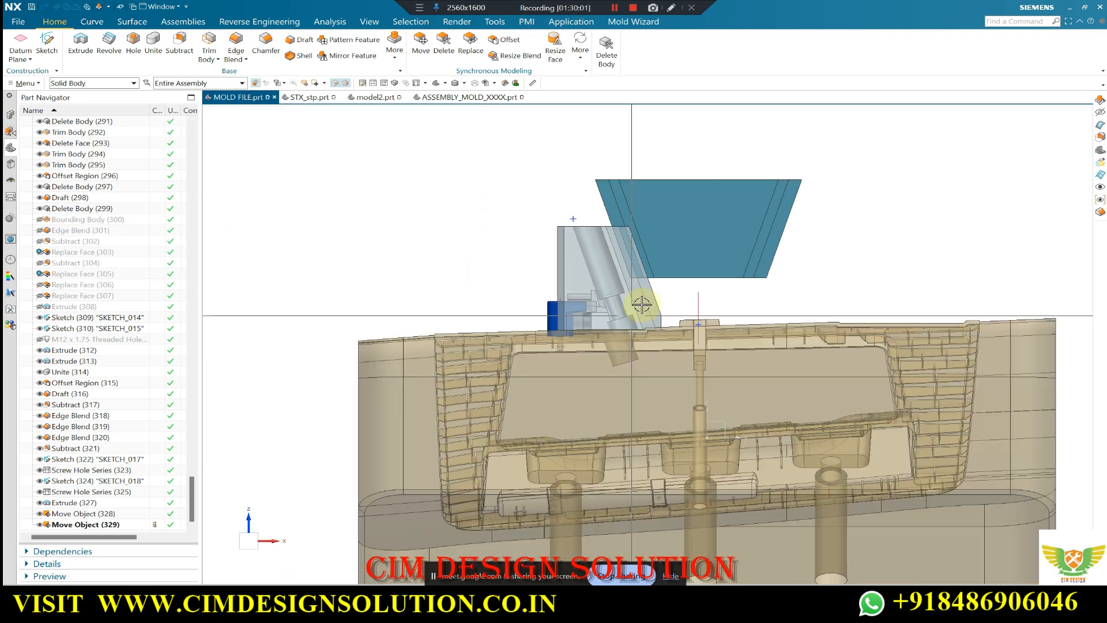
scroll(669, 237, up, 1)
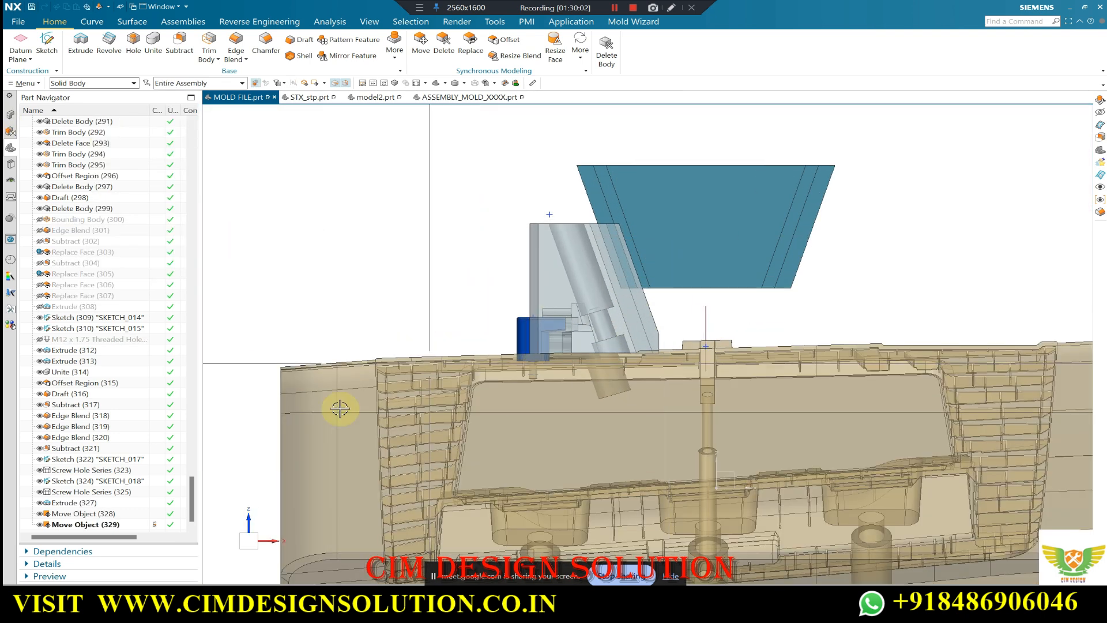
Increase the transparent slide's sideways move distance and compare its angled face with the raised wedge block.
click(115, 525)
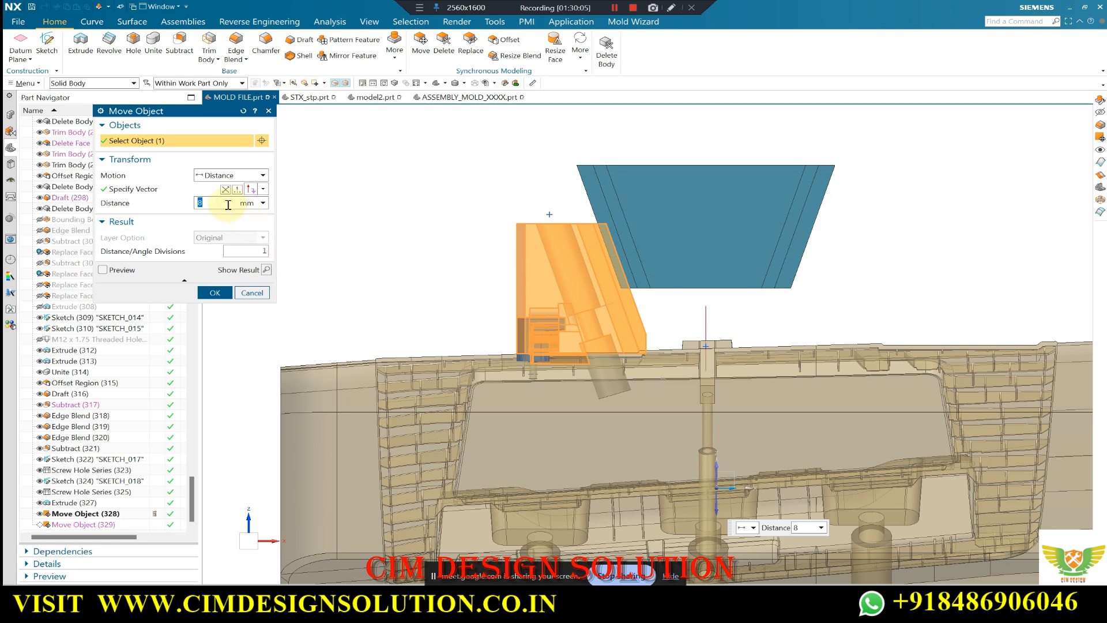
key(Return)
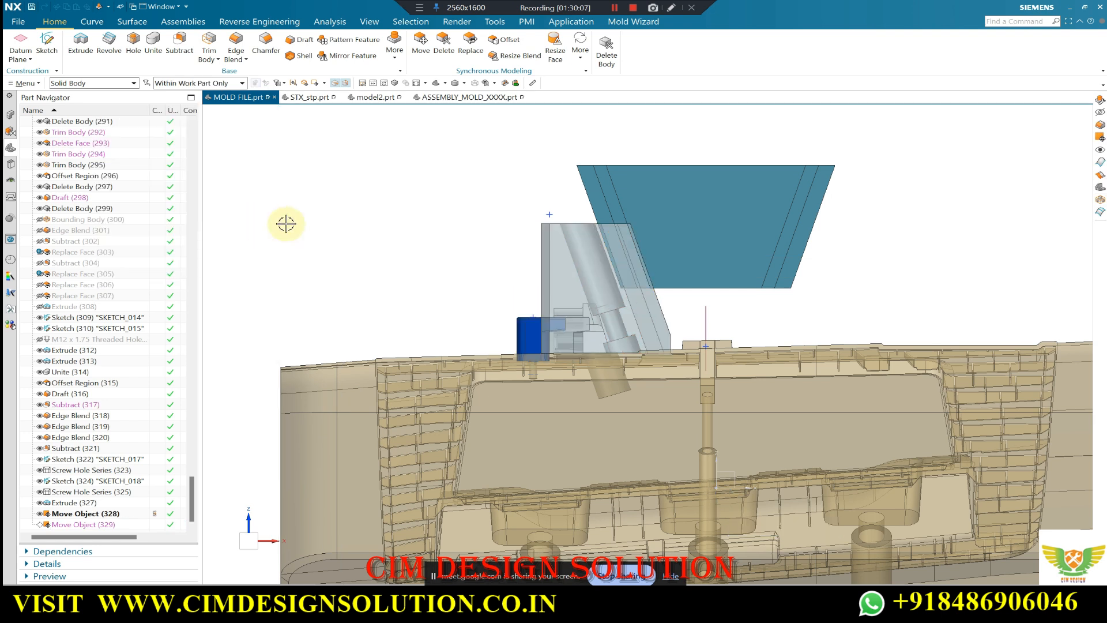
scroll(697, 328, up, 6)
middle_drag(689, 324, 664, 312)
scroll(675, 326, down, 4)
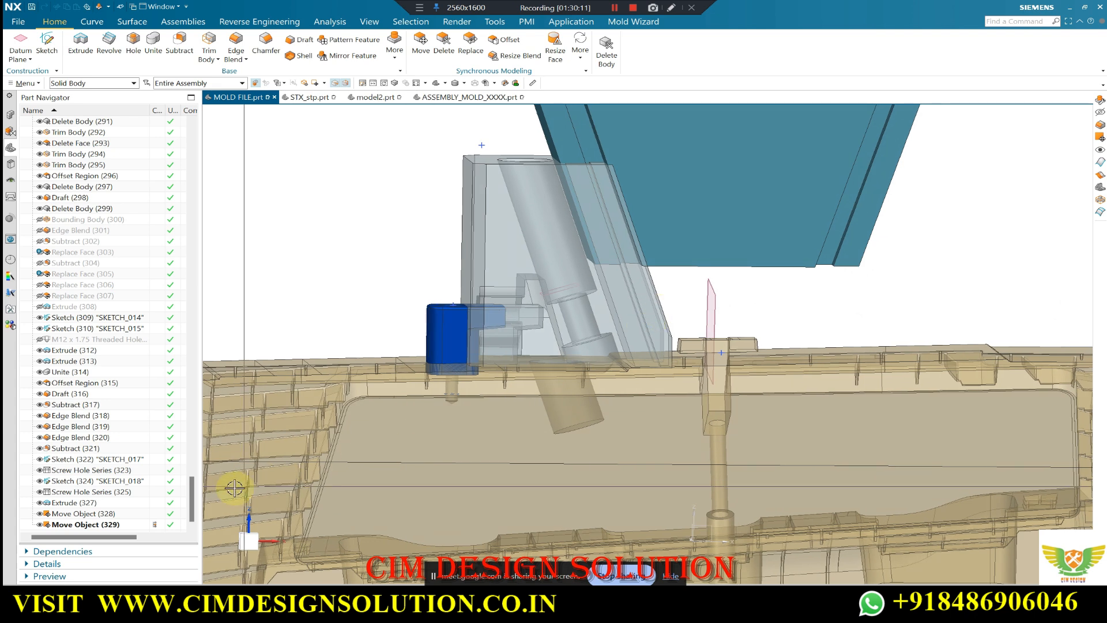
Set the slide's sideways move distance to 15 mm and check its engagement with the wedge block up close.
double_click(88, 523)
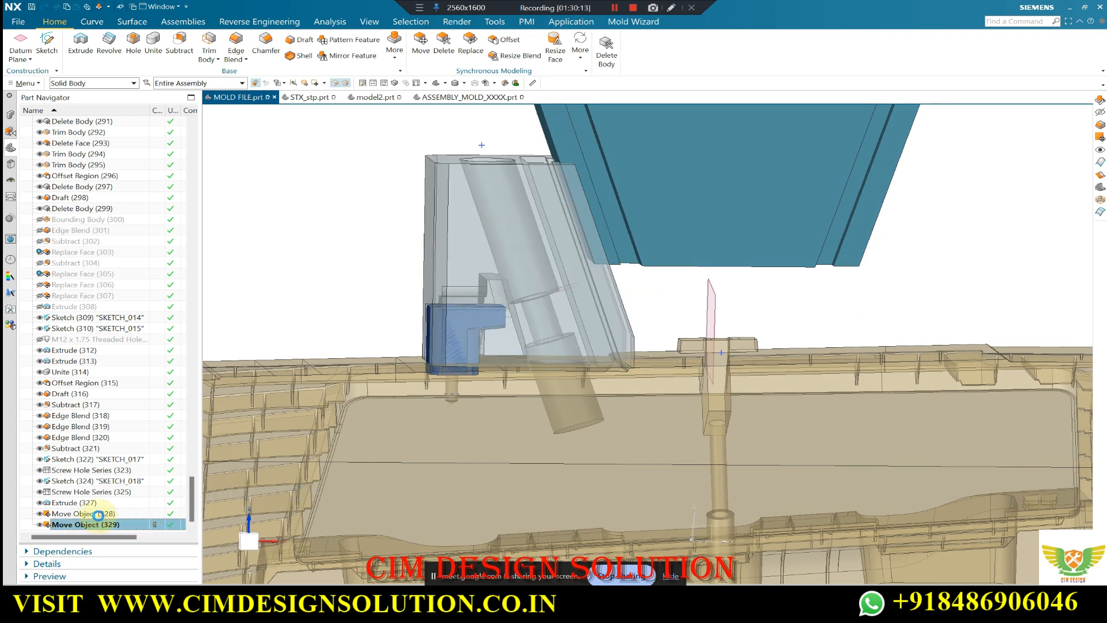
text(1)
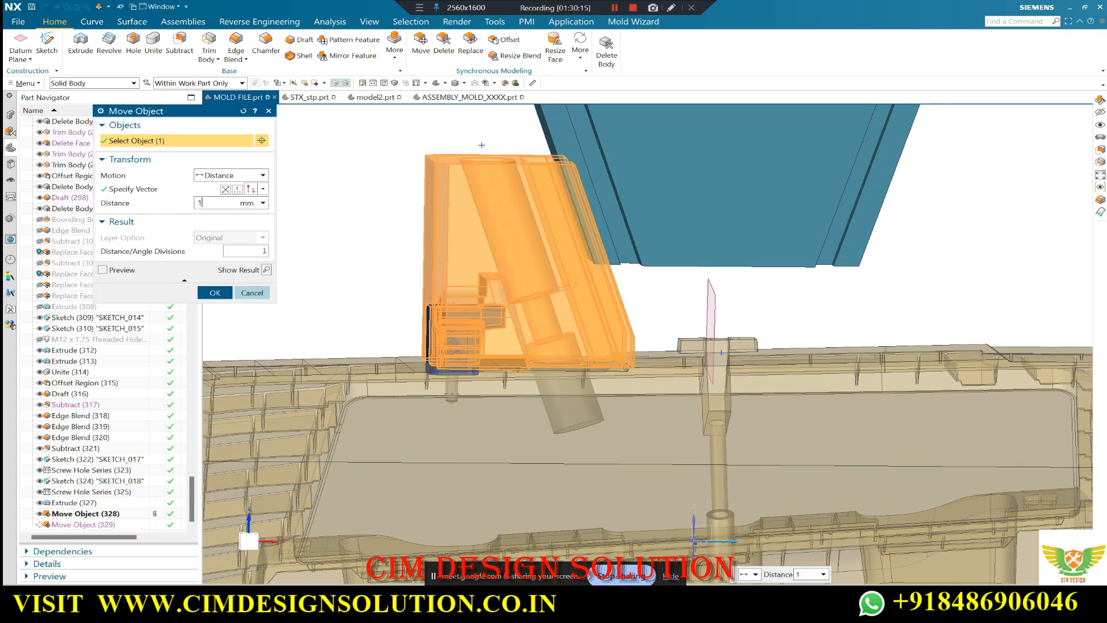
text(5)
middle_click(259, 296)
middle_drag(484, 252, 611, 231)
scroll(618, 230, up, 5)
scroll(619, 231, down, 3)
scroll(739, 327, up, 3)
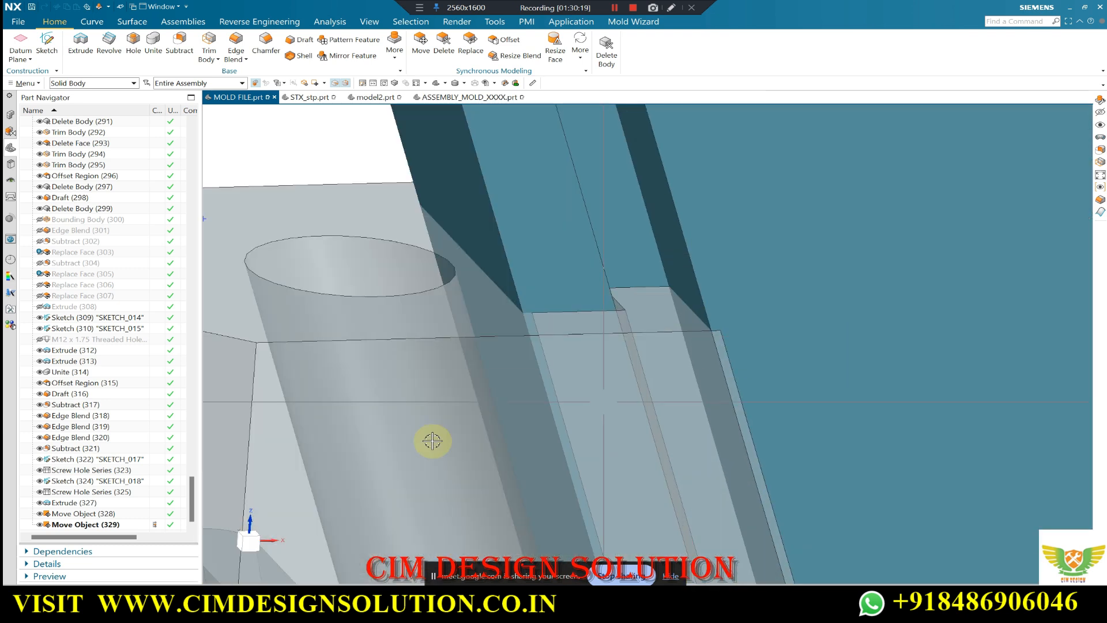
Fine-tune the slide's sideways move distance to align its angled faces with the wedge block.
double_click(87, 525)
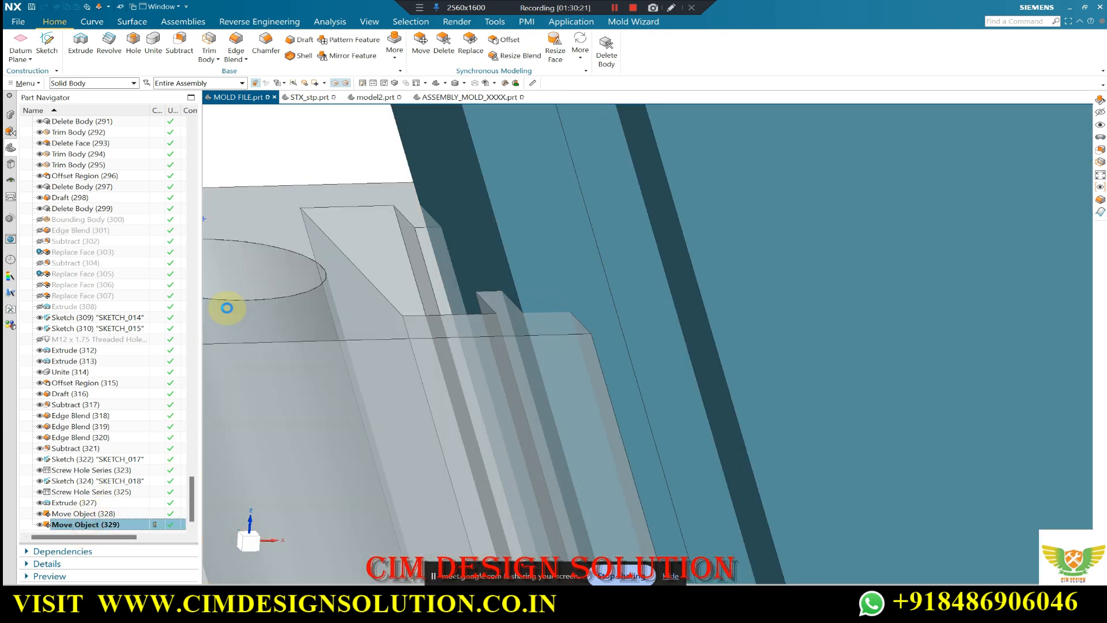
middle_click(245, 263)
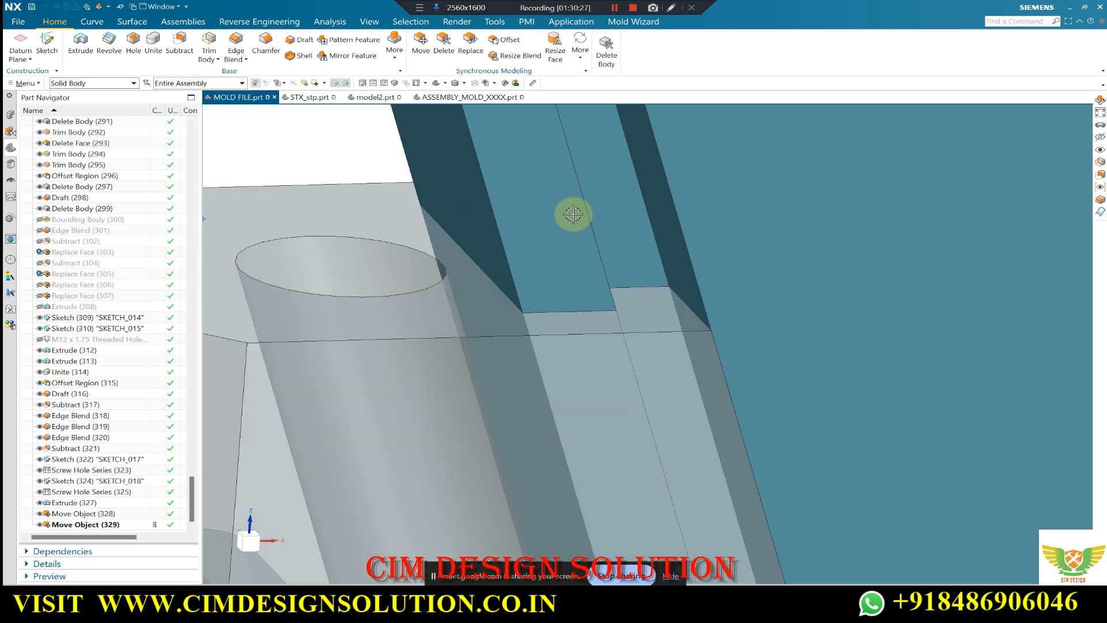
scroll(383, 195, down, 10)
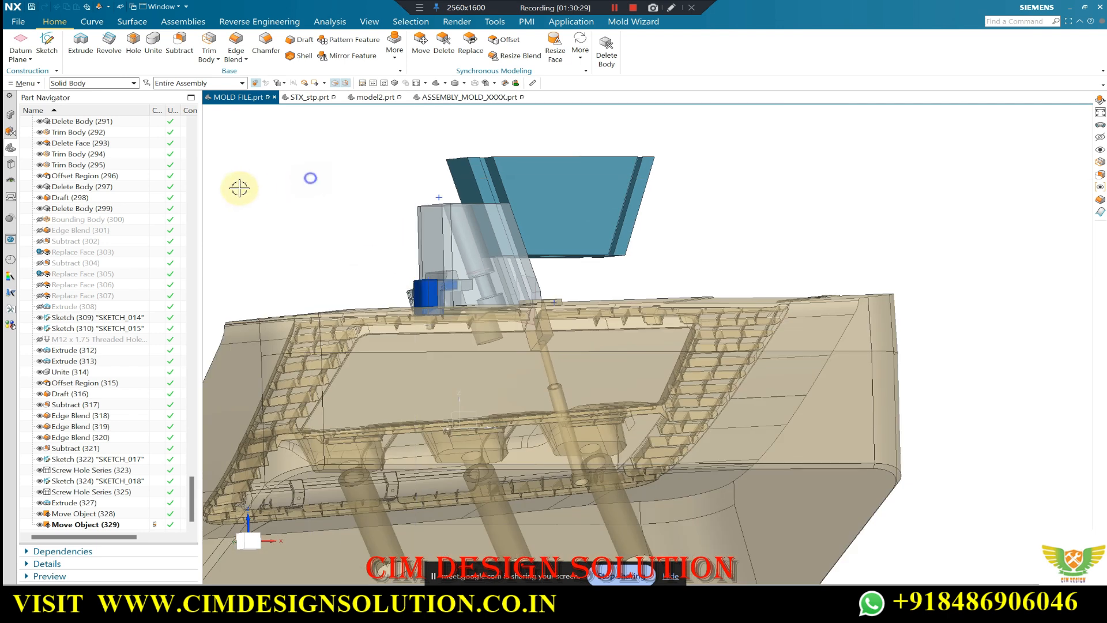
middle_drag(394, 188, 443, 185)
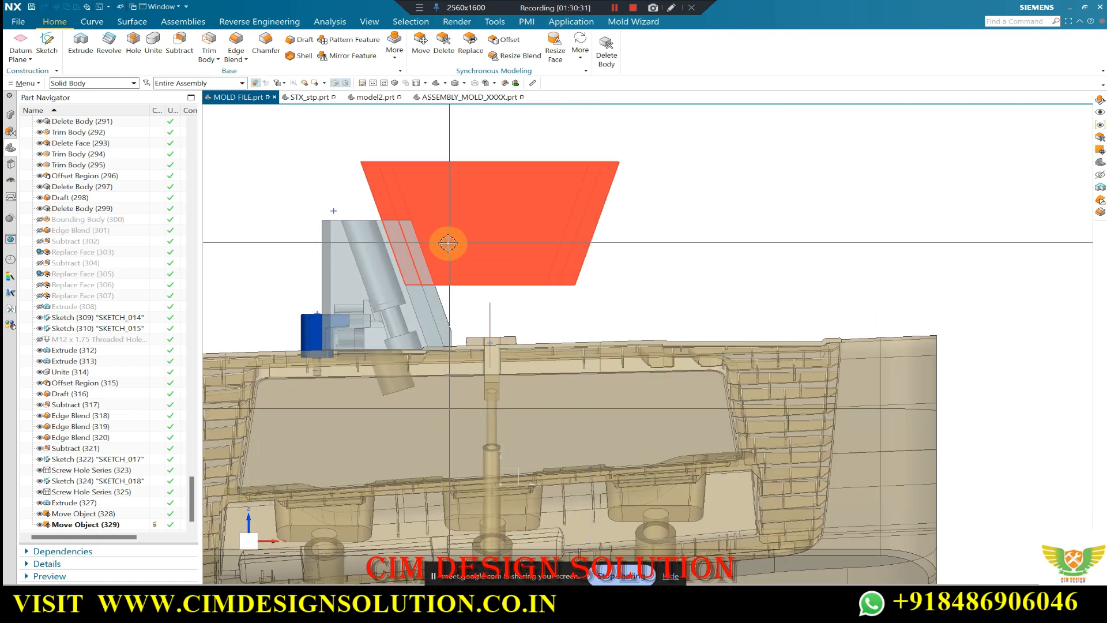
scroll(448, 244, up, 2)
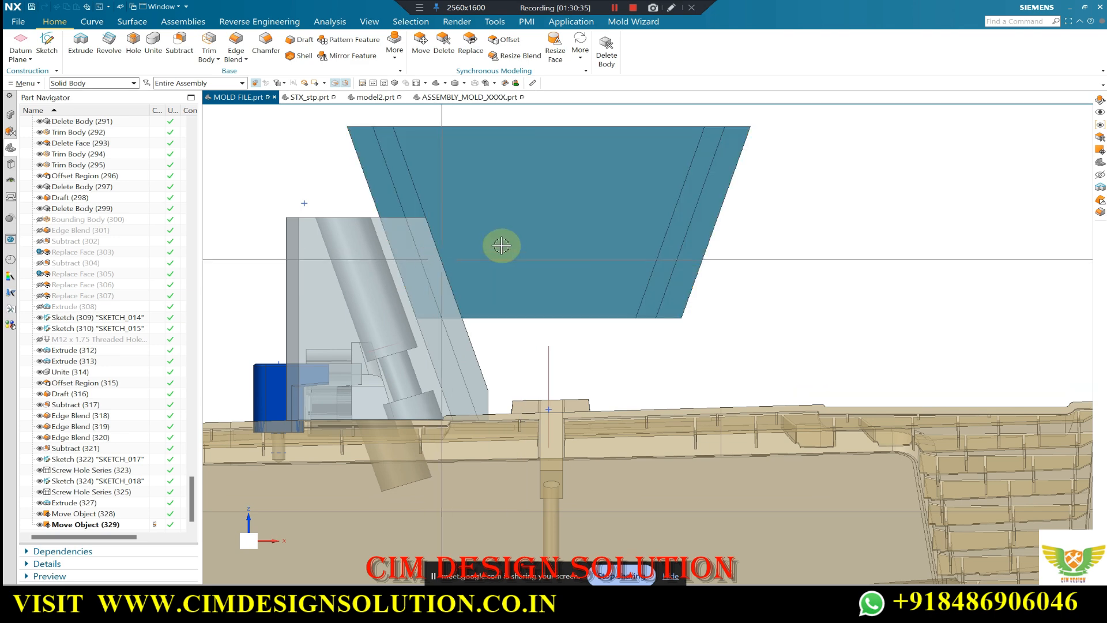
Bring the hidden yellow molded part into display together with the core, slide and wedge block.
middle_drag(569, 260, 487, 230)
scroll(487, 230, down, 3)
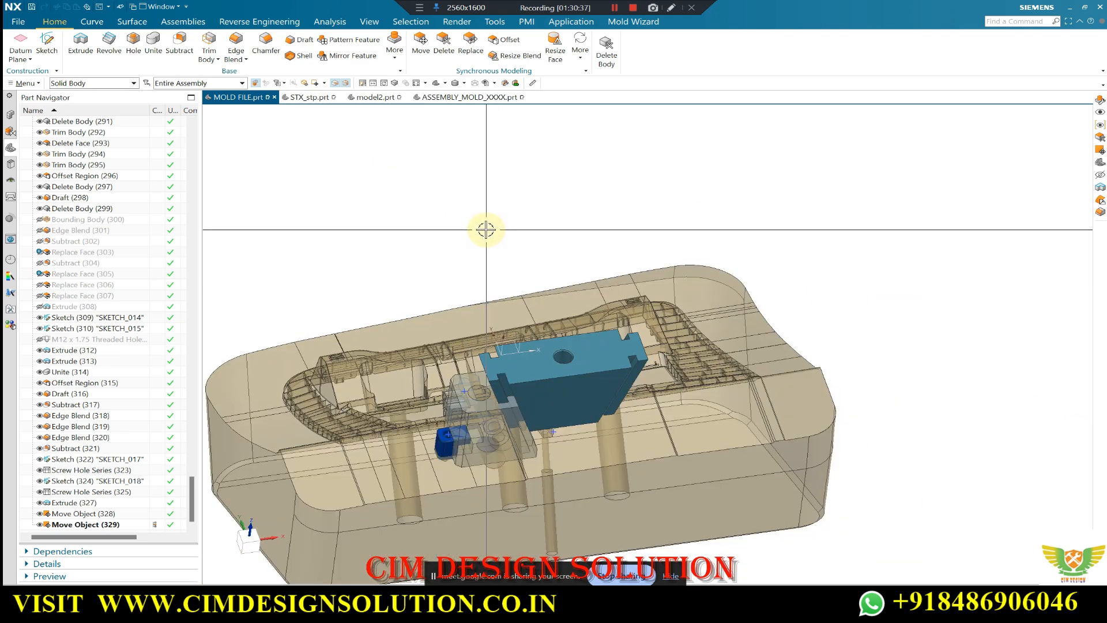
key(ctrl+shift+b)
key(ctrl+b)
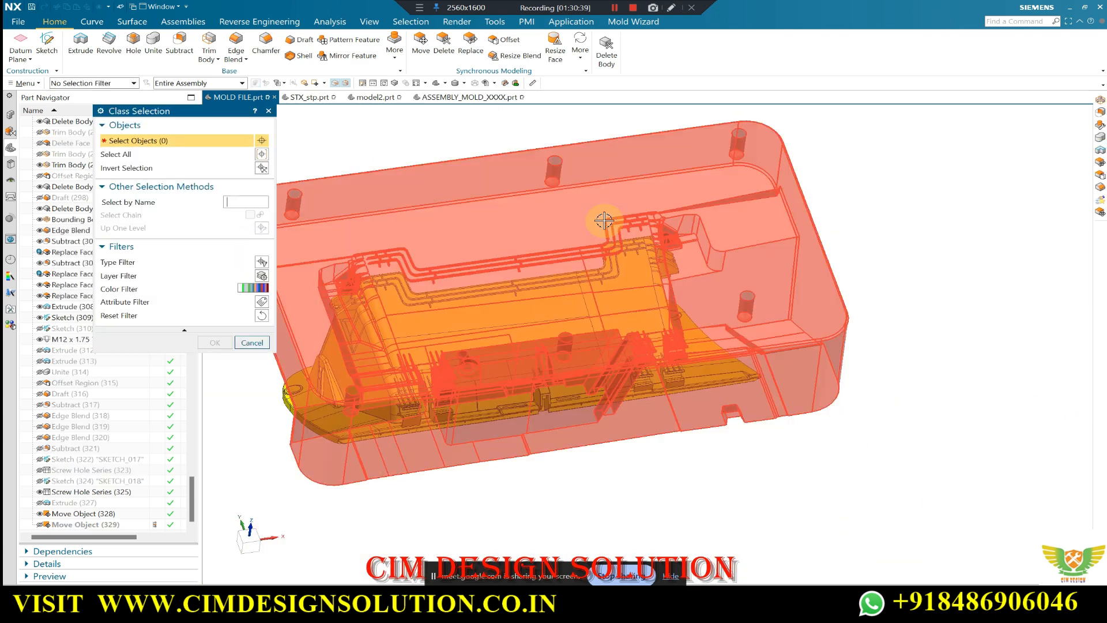
middle_drag(682, 296, 673, 327)
click(628, 344)
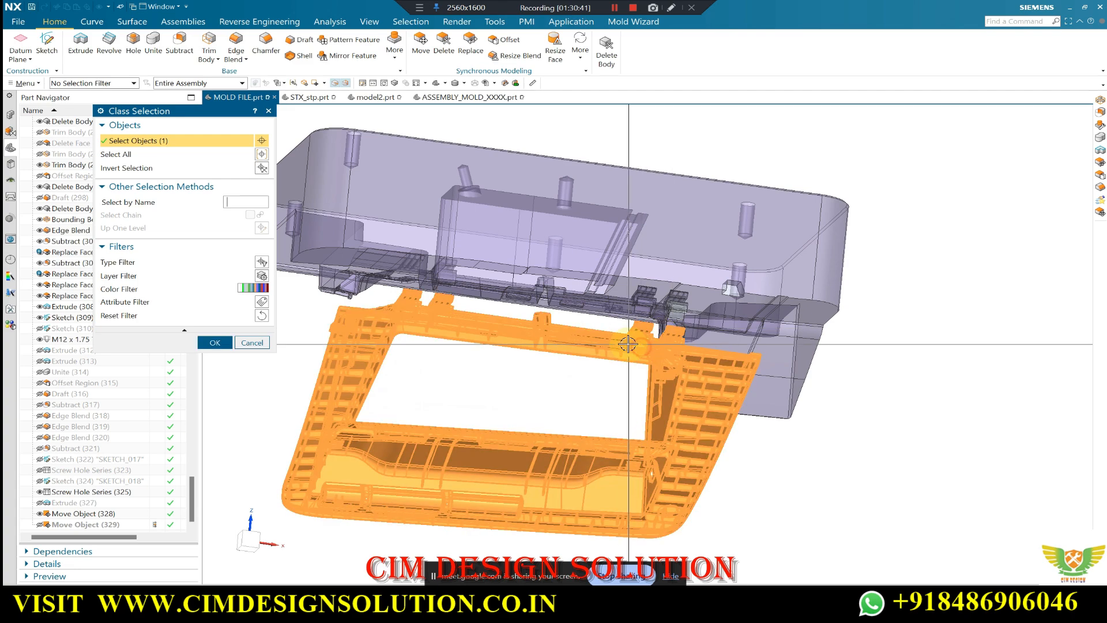
middle_click(628, 343)
key(ctrl+shift+b)
Examine whether the retracted slide clears the yellow part's clip features.
scroll(533, 178, down, 3)
middle_drag(533, 178, 487, 364)
scroll(560, 352, up, 3)
scroll(486, 363, up, 8)
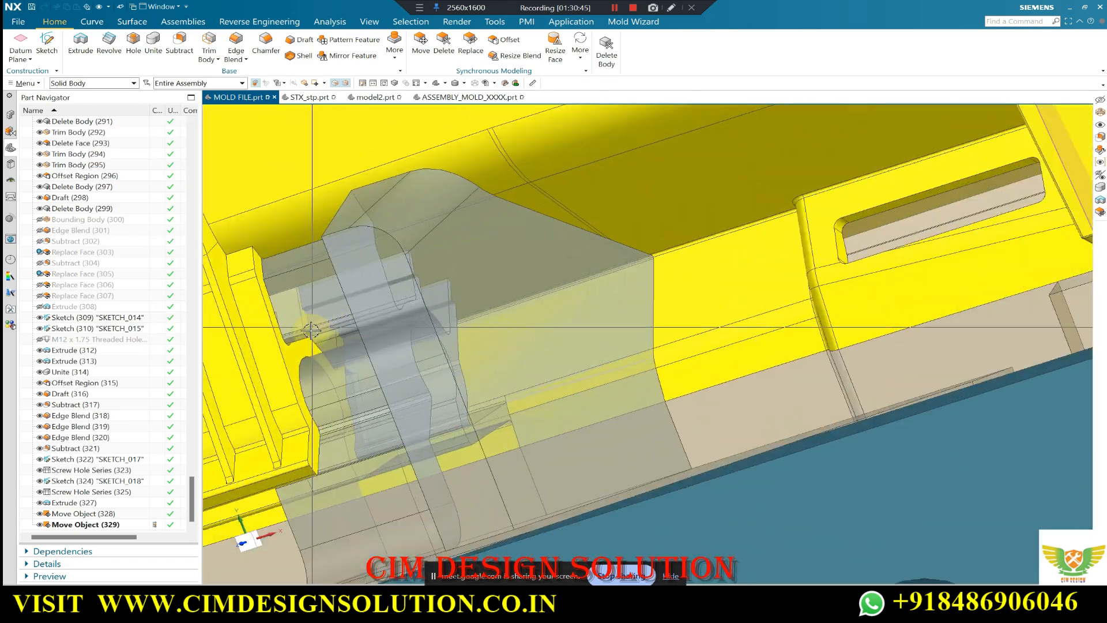
scroll(300, 334, down, 3)
middle_drag(289, 338, 527, 334)
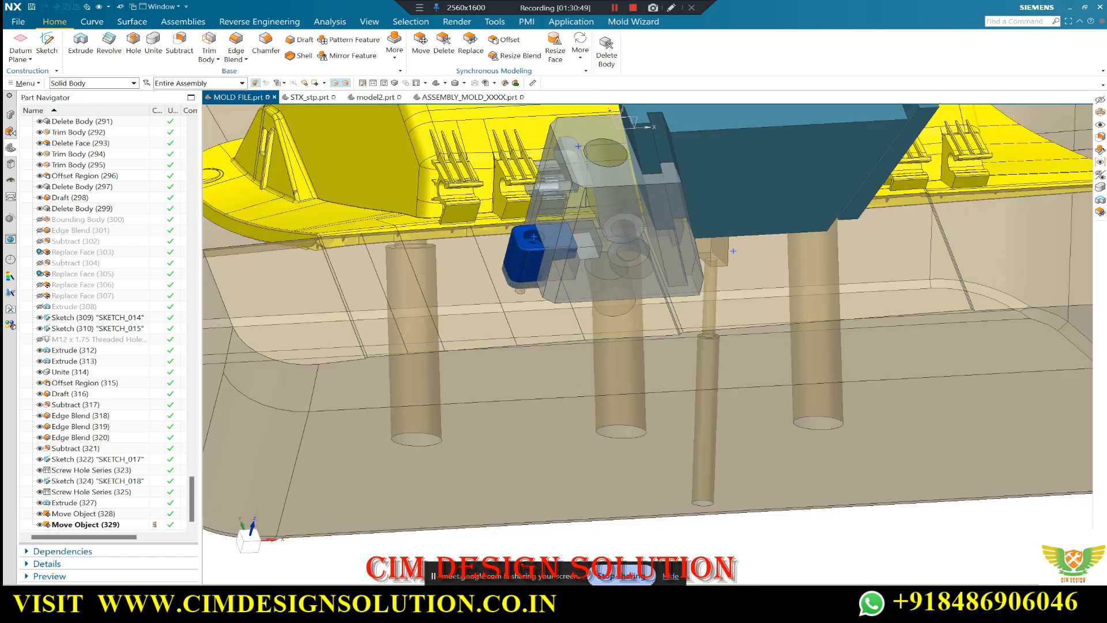
Check the participant list of the Google Meet call and return to the NX model.
click(556, 438)
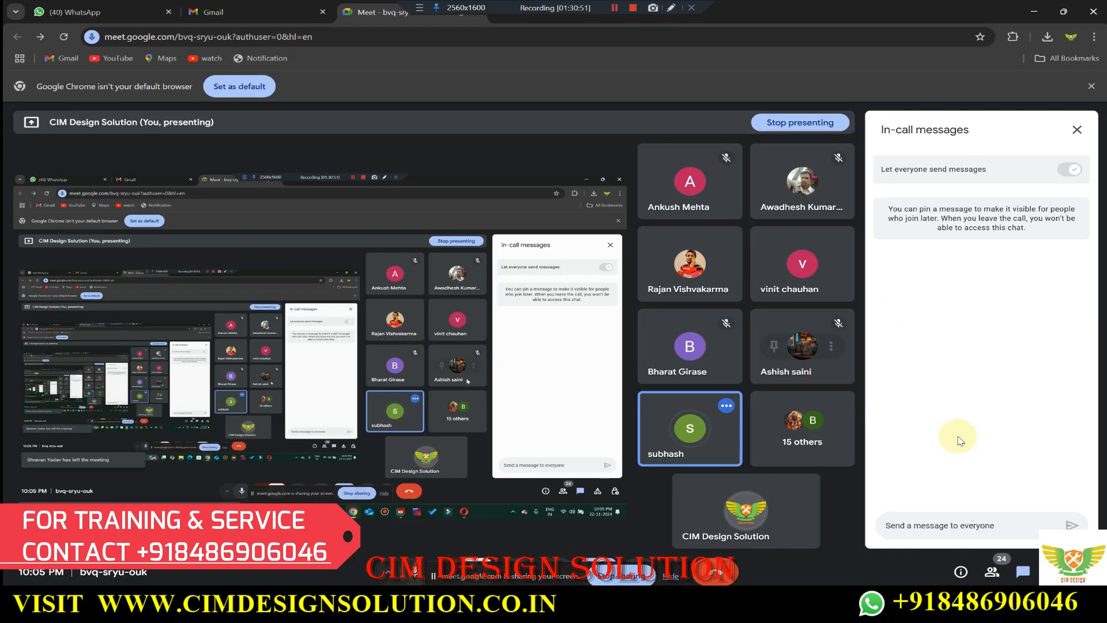
click(992, 571)
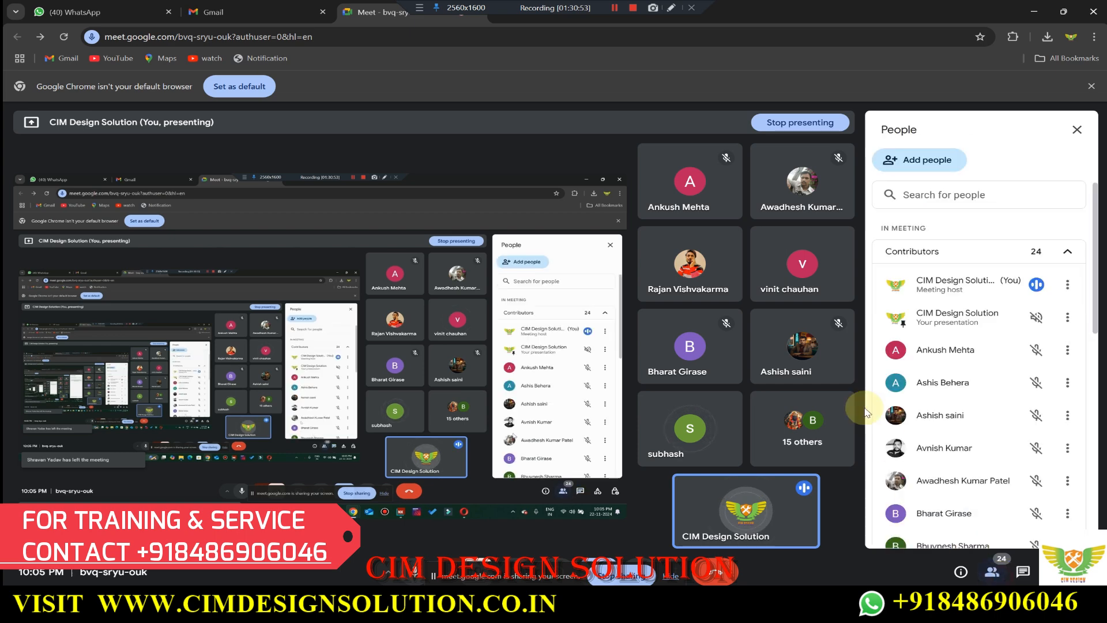
scroll(975, 404, down, 9)
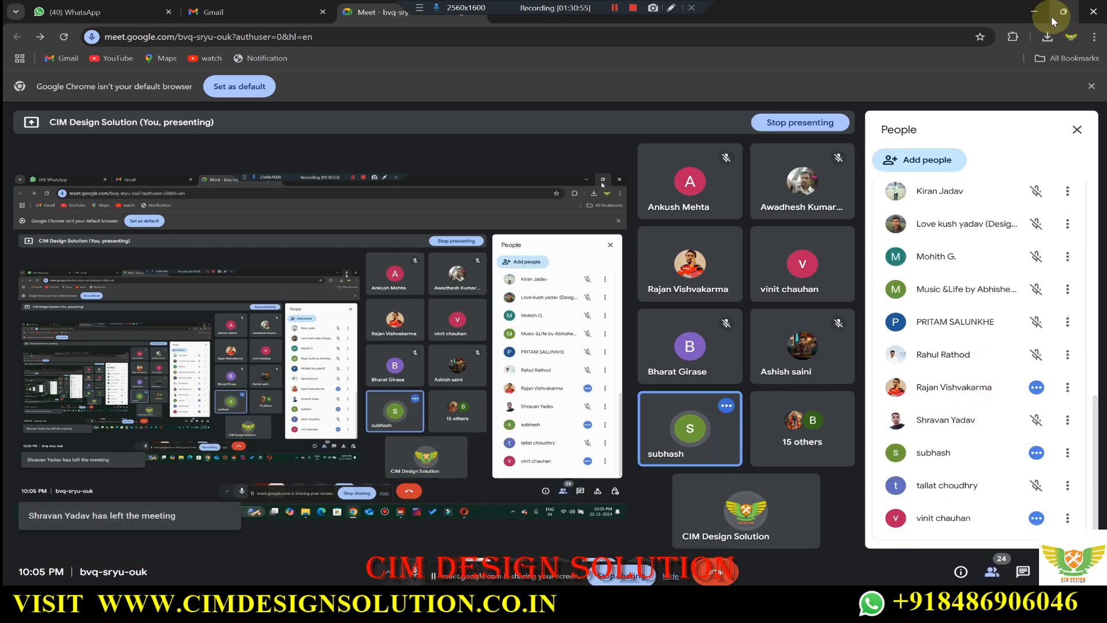
click(1034, 12)
Examine the slide, wedge block and core around the yellow part from above and below.
scroll(612, 309, down, 4)
middle_drag(612, 309, 685, 234)
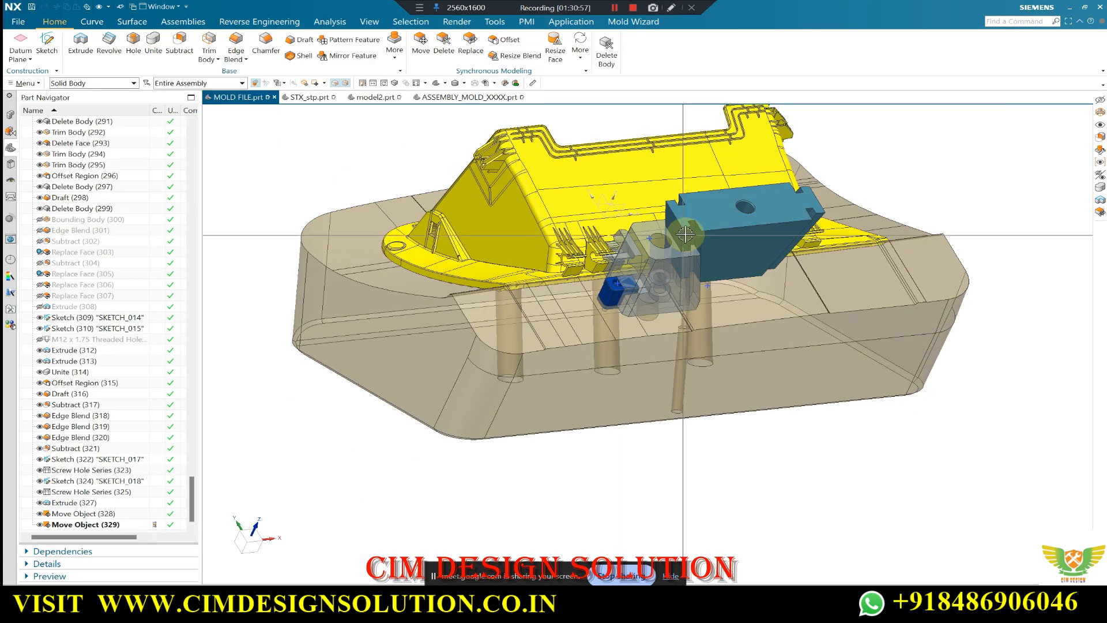
scroll(686, 235, up, 3)
scroll(667, 247, down, 3)
scroll(599, 266, up, 4)
scroll(576, 300, down, 2)
middle_drag(557, 323, 606, 261)
scroll(568, 288, up, 2)
scroll(573, 274, down, 2)
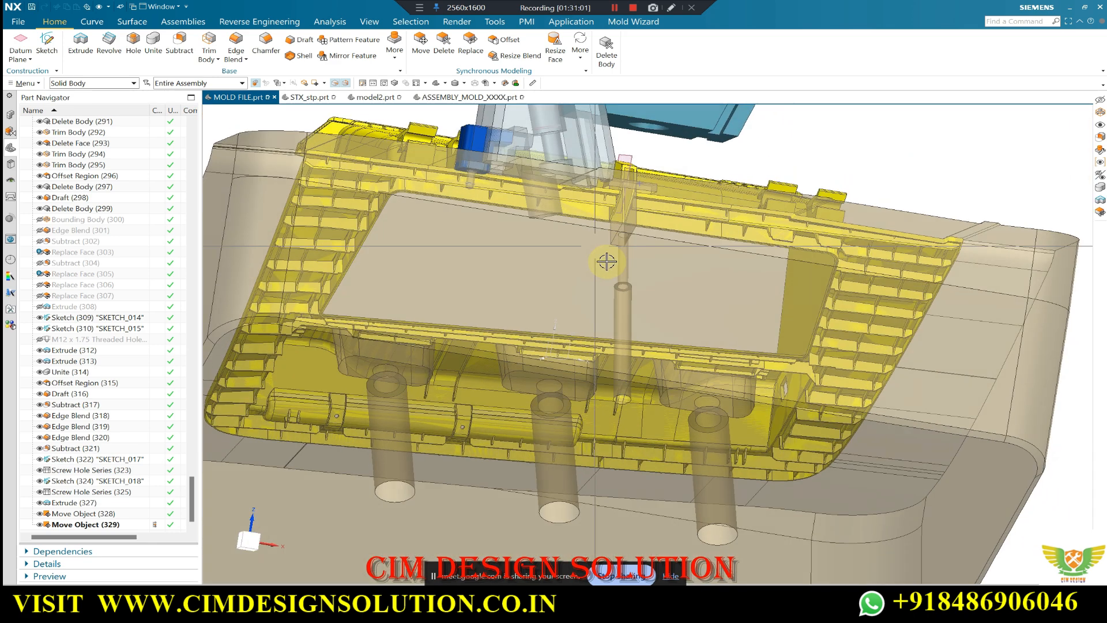
Set the upward move distance of the purple mold body and the wedge block to 60 mm.
scroll(606, 263, down, 3)
key(F8)
scroll(564, 154, up, 3)
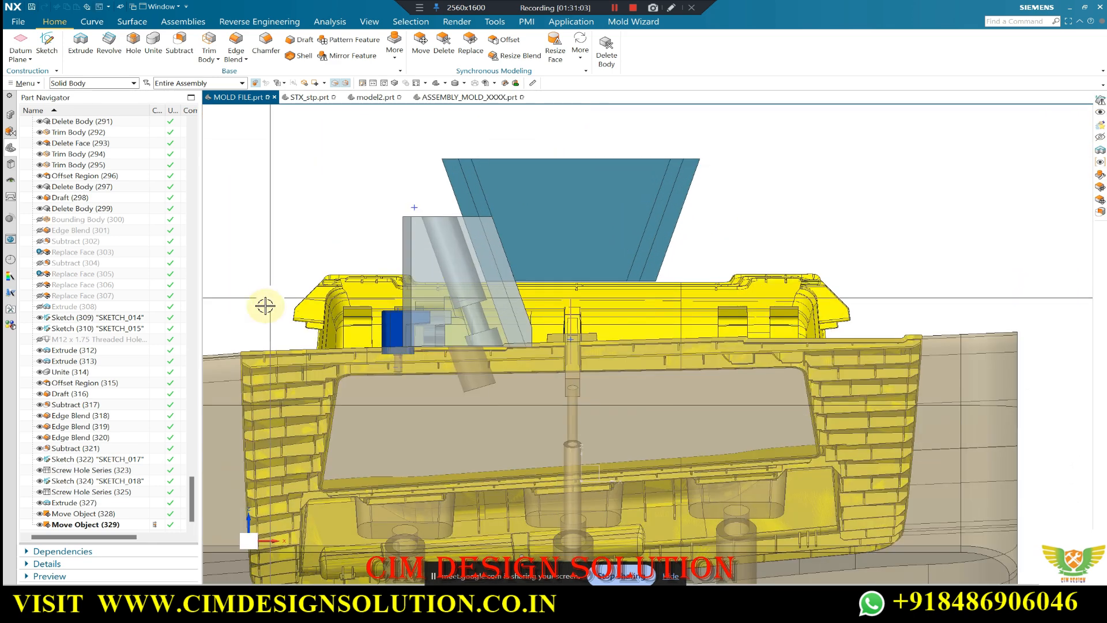
double_click(99, 513)
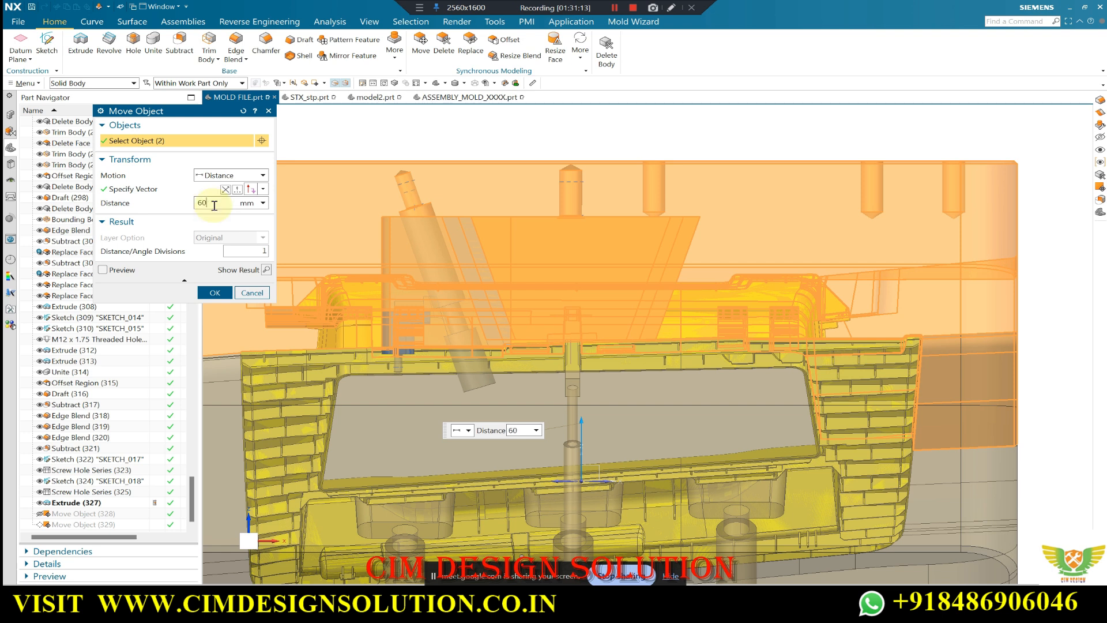
click(170, 146)
click(215, 292)
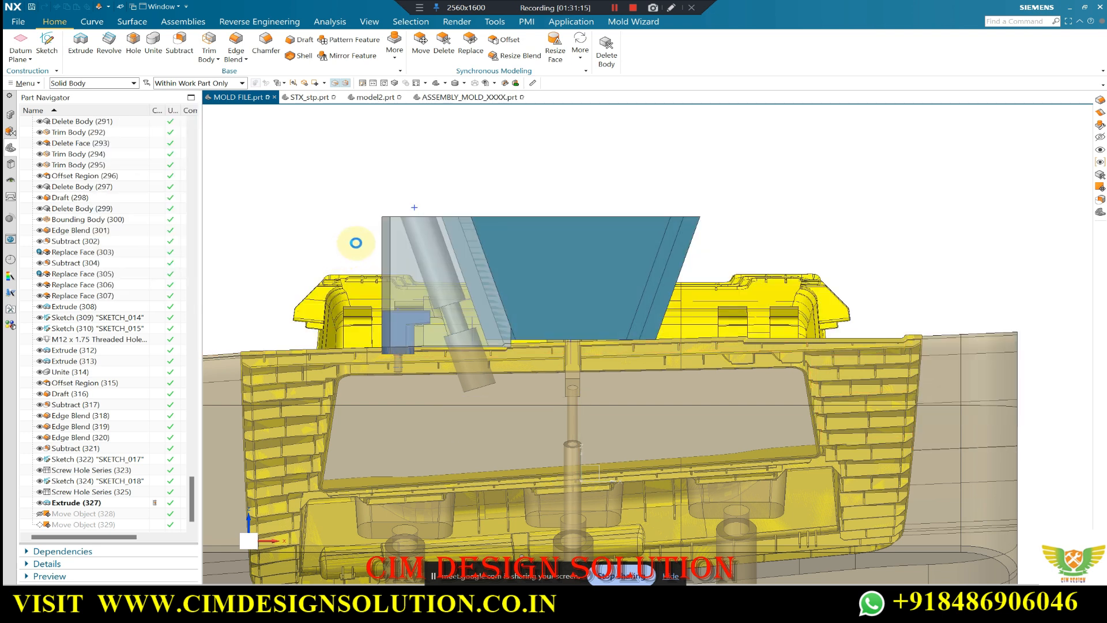
Increase and fine-tune the slide's sideways move distance to match its angled faces to the higher wedge block.
double_click(100, 525)
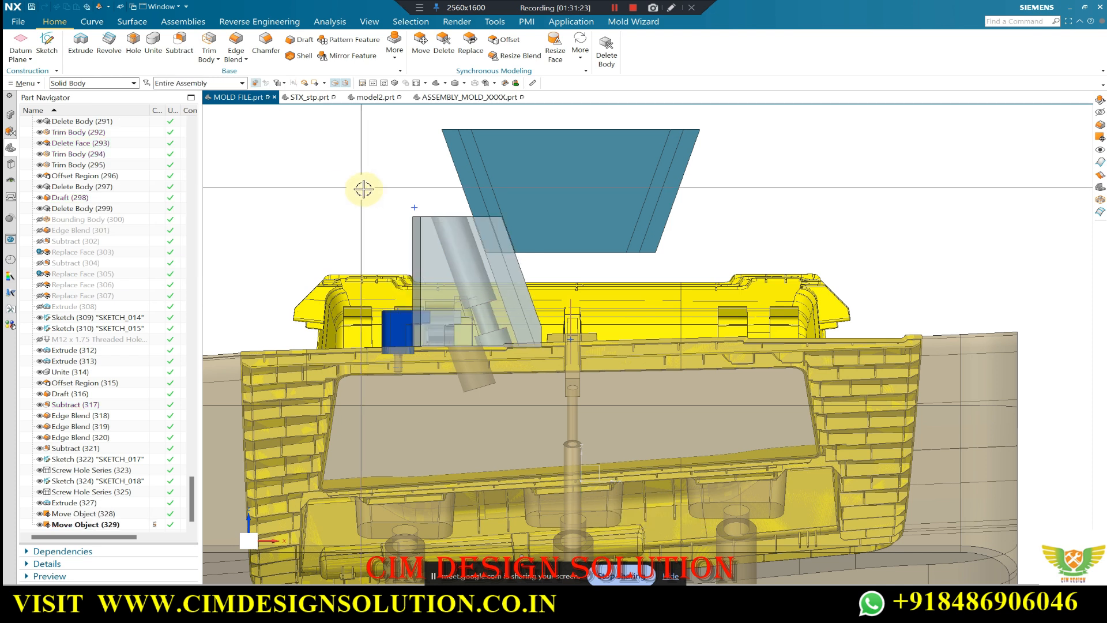
scroll(504, 221, up, 7)
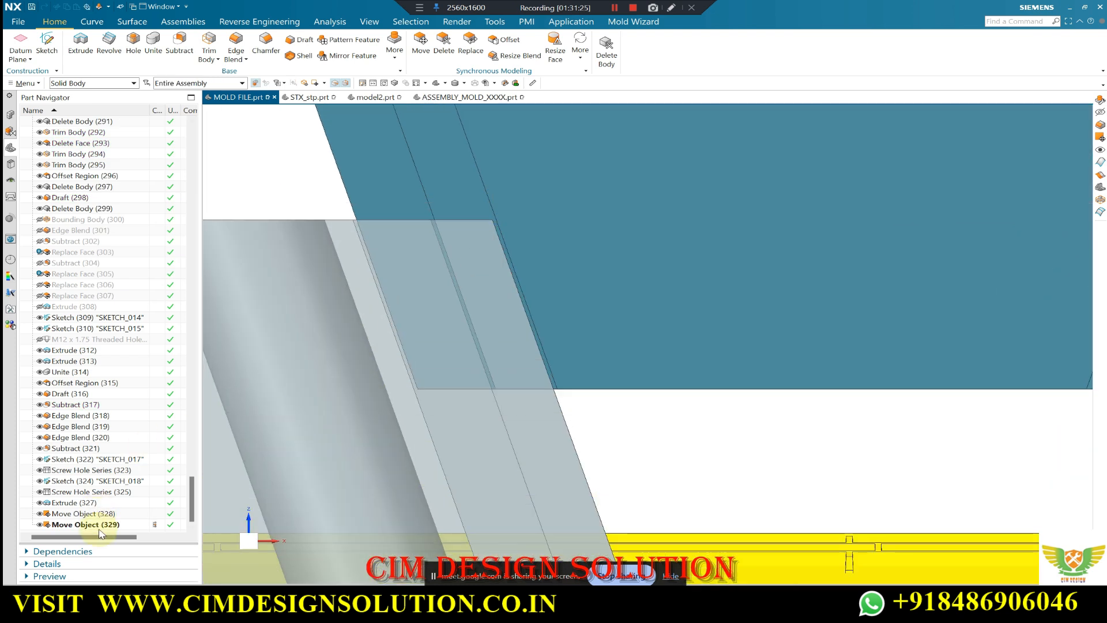
double_click(101, 526)
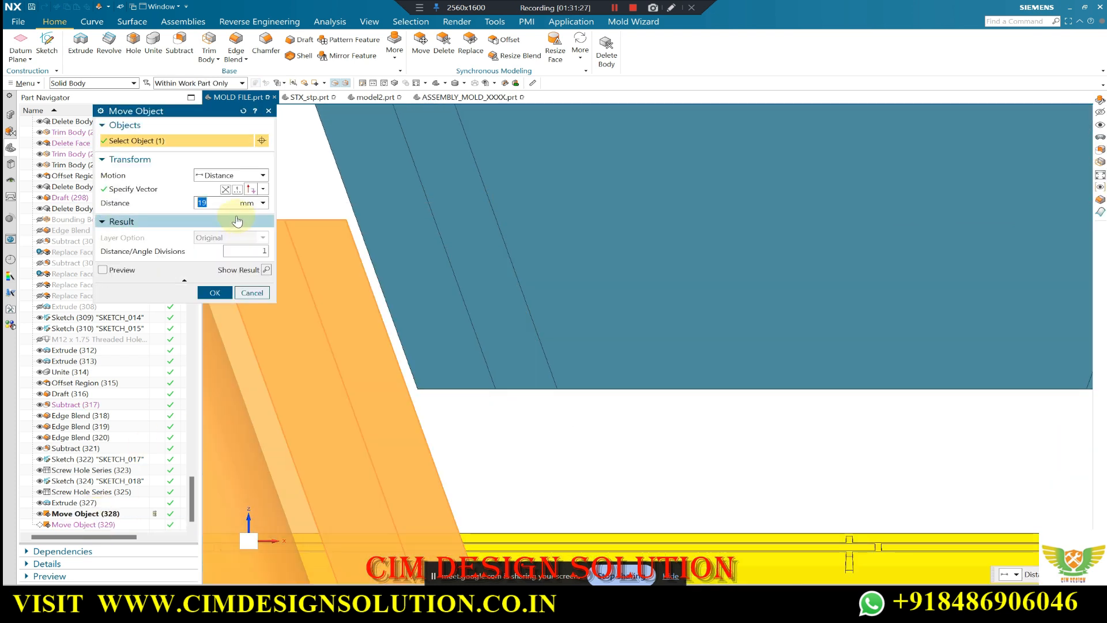
middle_click(234, 221)
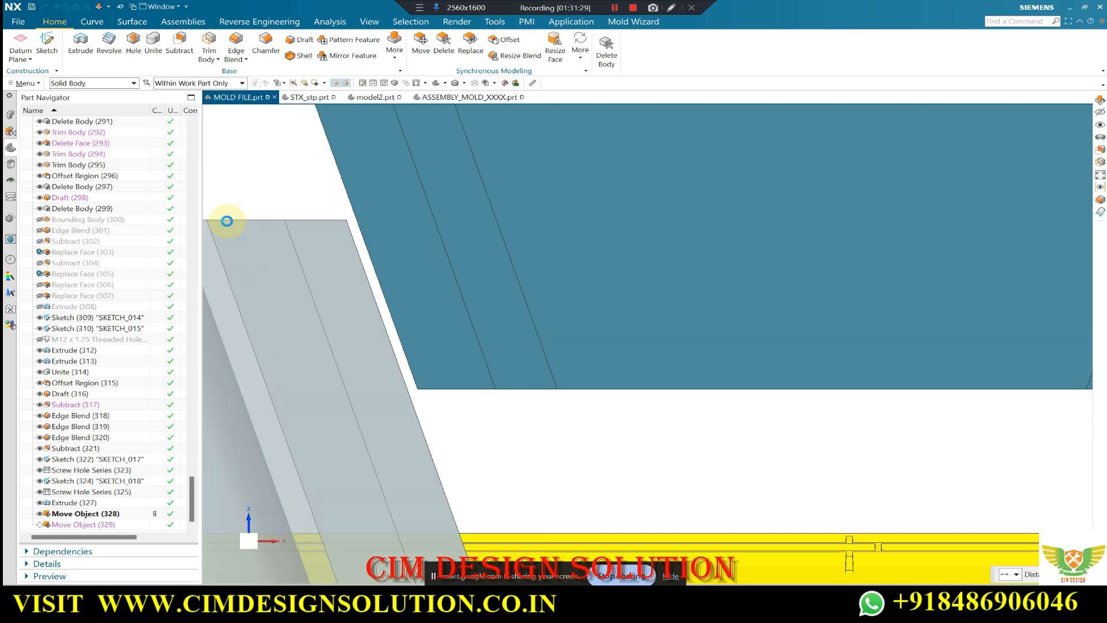
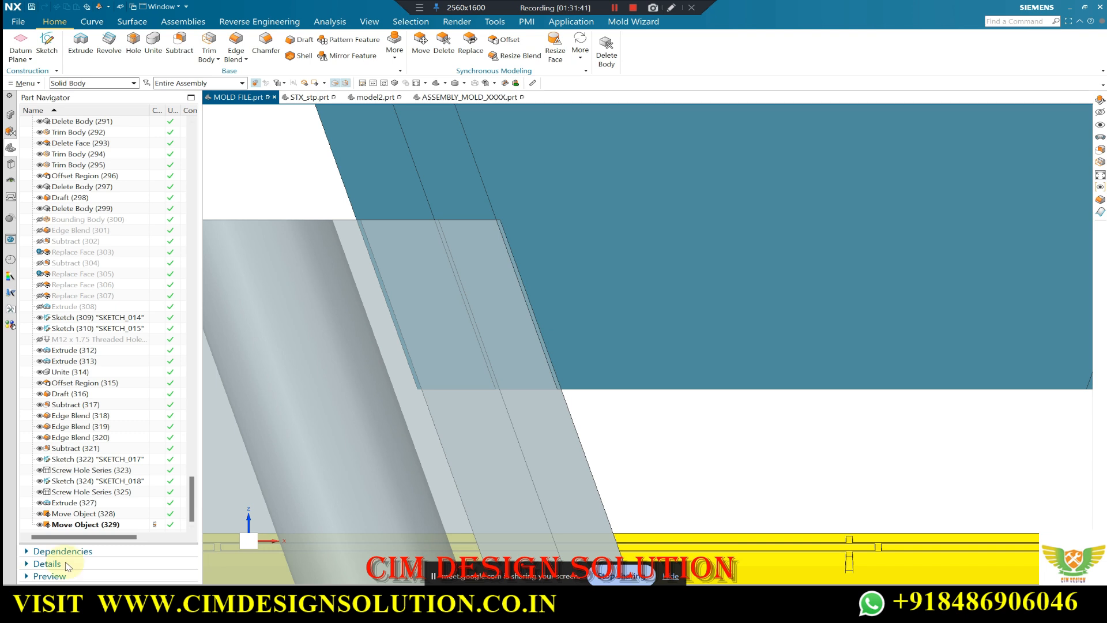
scroll(235, 416, down, 1)
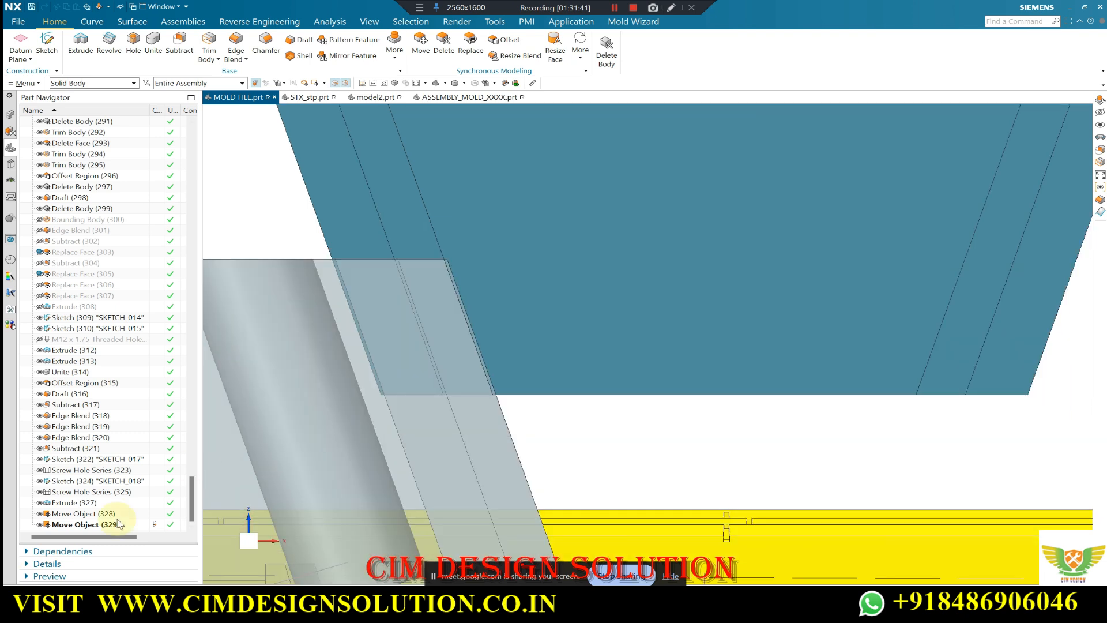
Set the slide's sideways move distance to 19.5 mm.
double_click(86, 525)
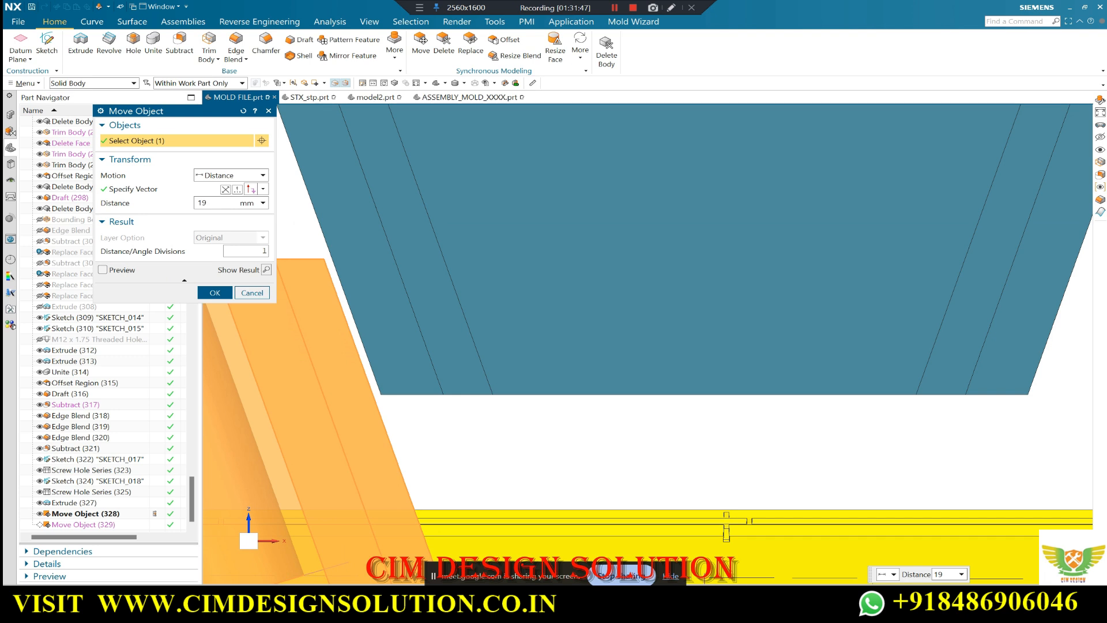
middle_click(312, 251)
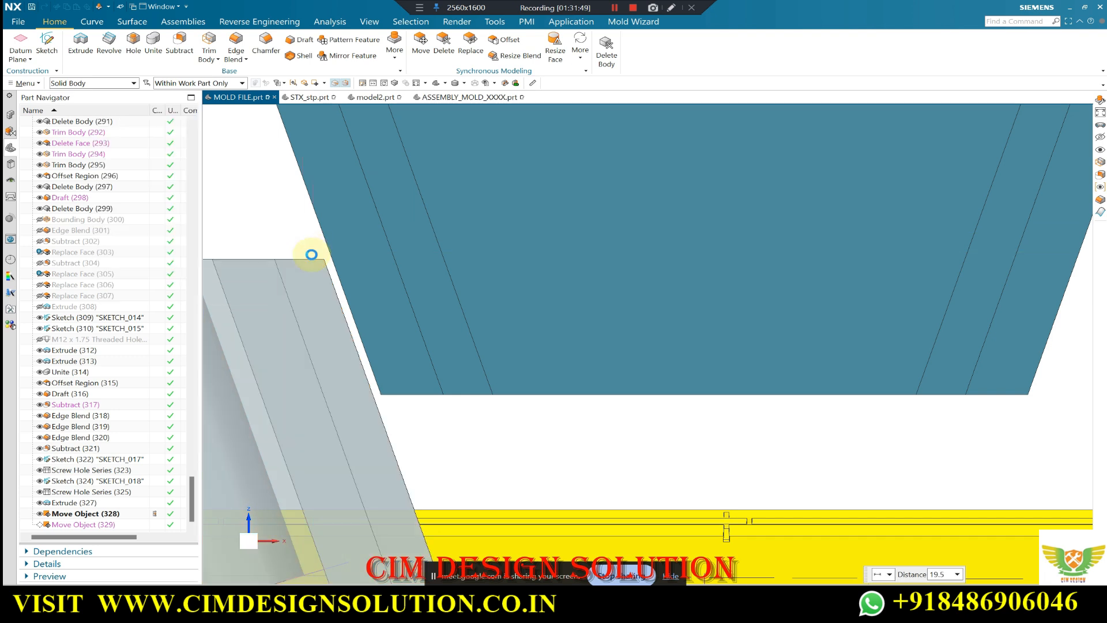
scroll(442, 230, down, 2)
scroll(454, 287, down, 3)
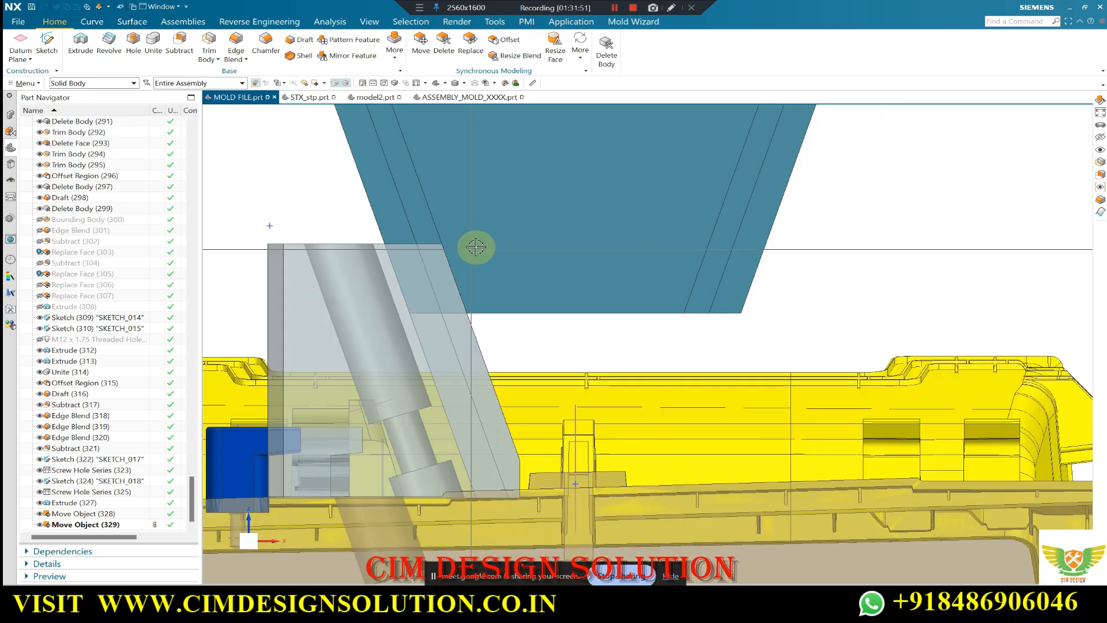
Examine the fit between the shifted slide and the raised wedge block at an angle and from the front.
middle_drag(501, 257, 507, 330)
scroll(507, 329, up, 1)
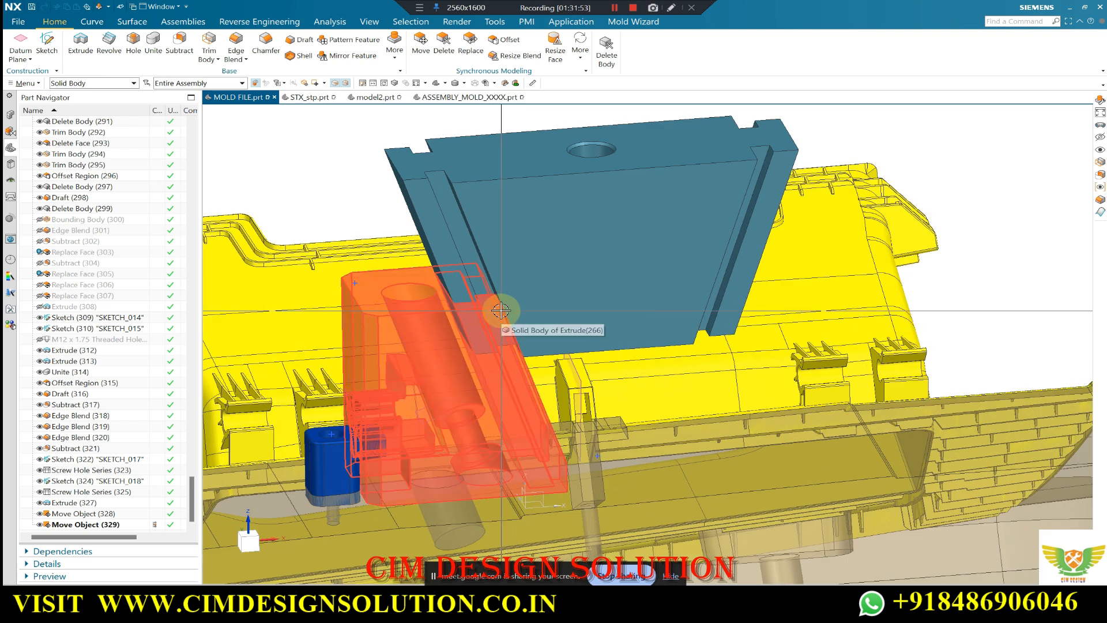
scroll(484, 267, down, 4)
right_drag(557, 154, 484, 177)
scroll(461, 184, up, 2)
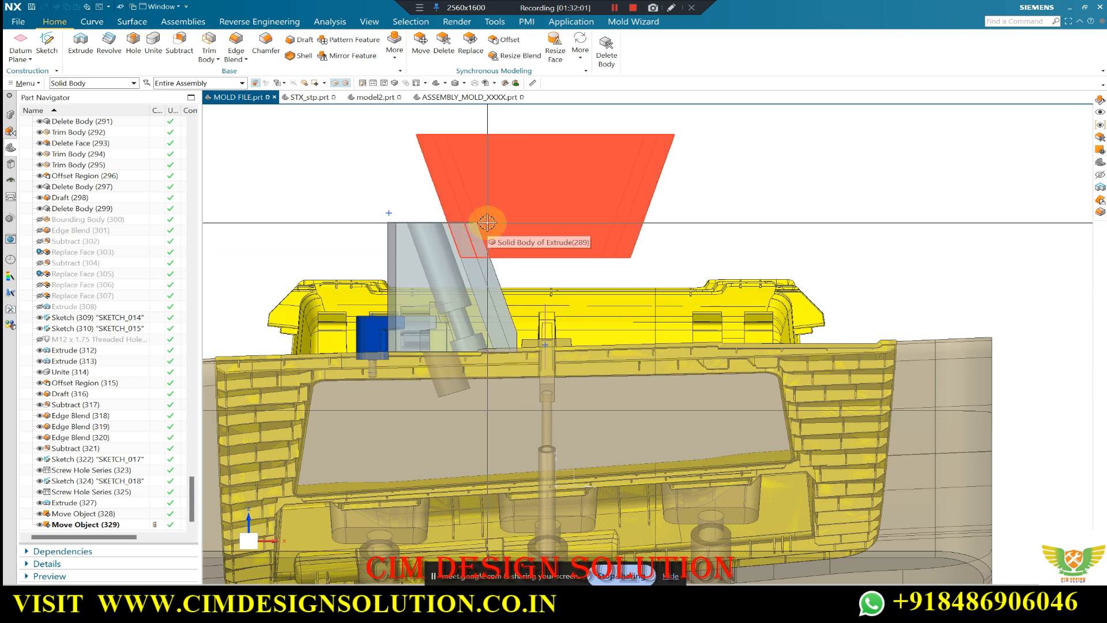
scroll(548, 234, down, 1)
middle_drag(555, 232, 522, 383)
key(F8)
scroll(485, 352, down, 1)
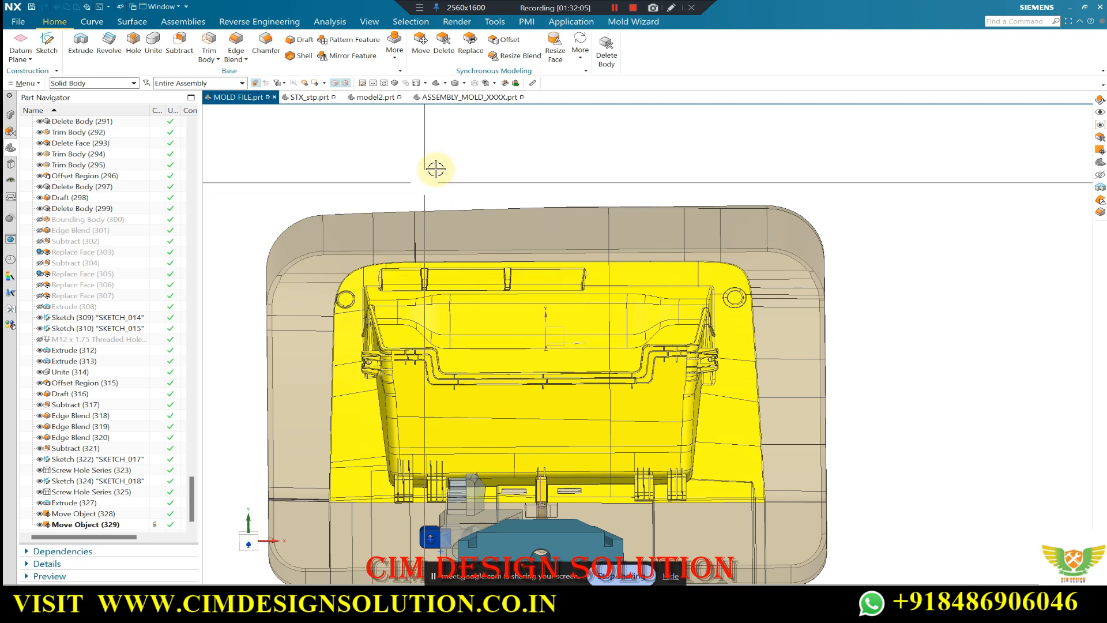
Examine the slide's clearance from the yellow part's hinge ribs from above and at several angles.
scroll(785, 279, up, 6)
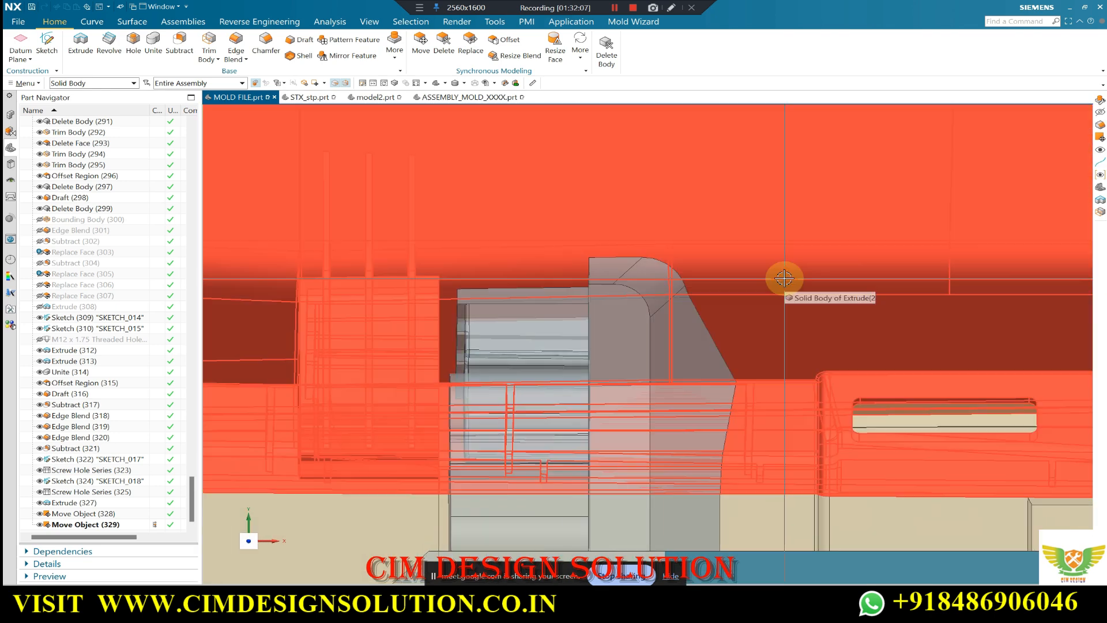
mouse_move(751, 197)
middle_down()
mouse_move(642, 258)
mouse_move(367, 249)
middle_up()
scroll(640, 249, down, 6)
key(F8)
middle_drag(234, 192, 602, 271)
scroll(657, 237, up, 8)
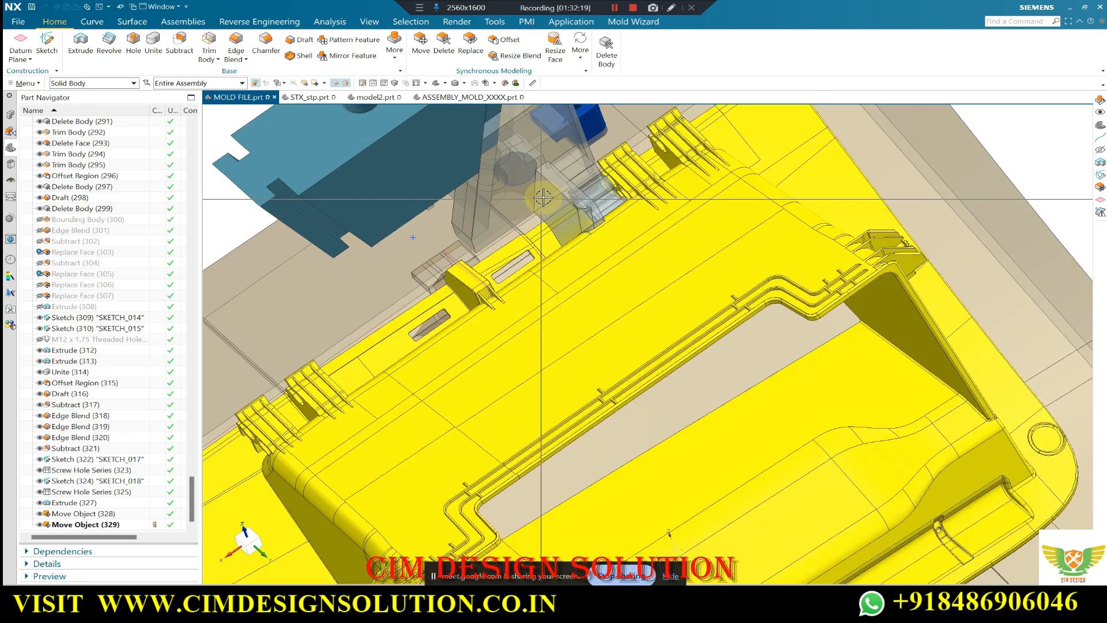
scroll(558, 194, down, 2)
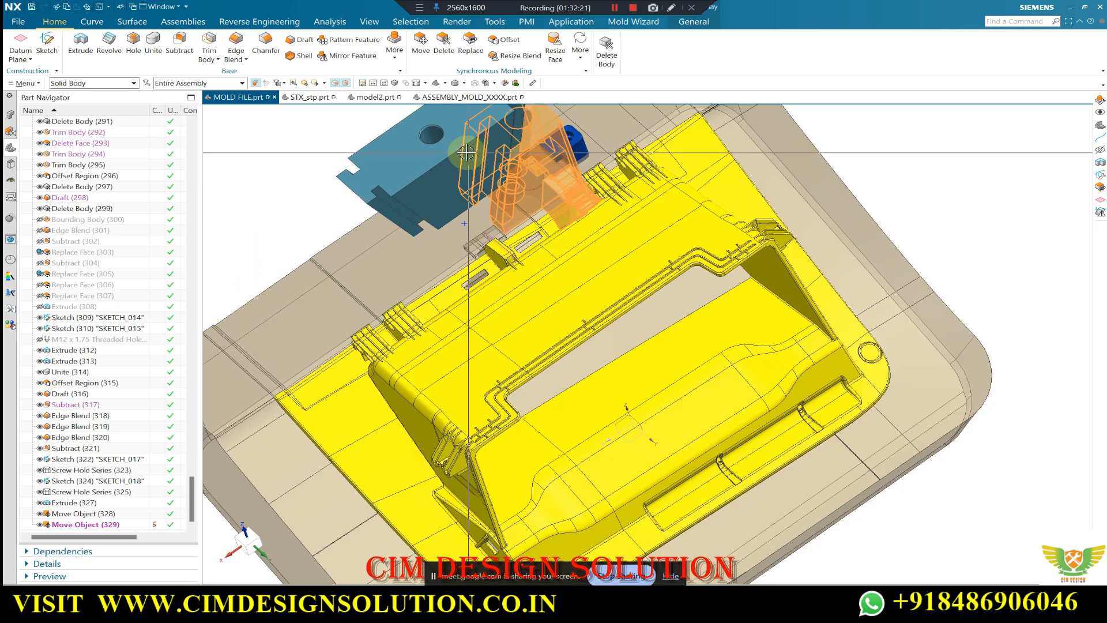
scroll(466, 152, down, 4)
middle_drag(466, 152, 543, 110)
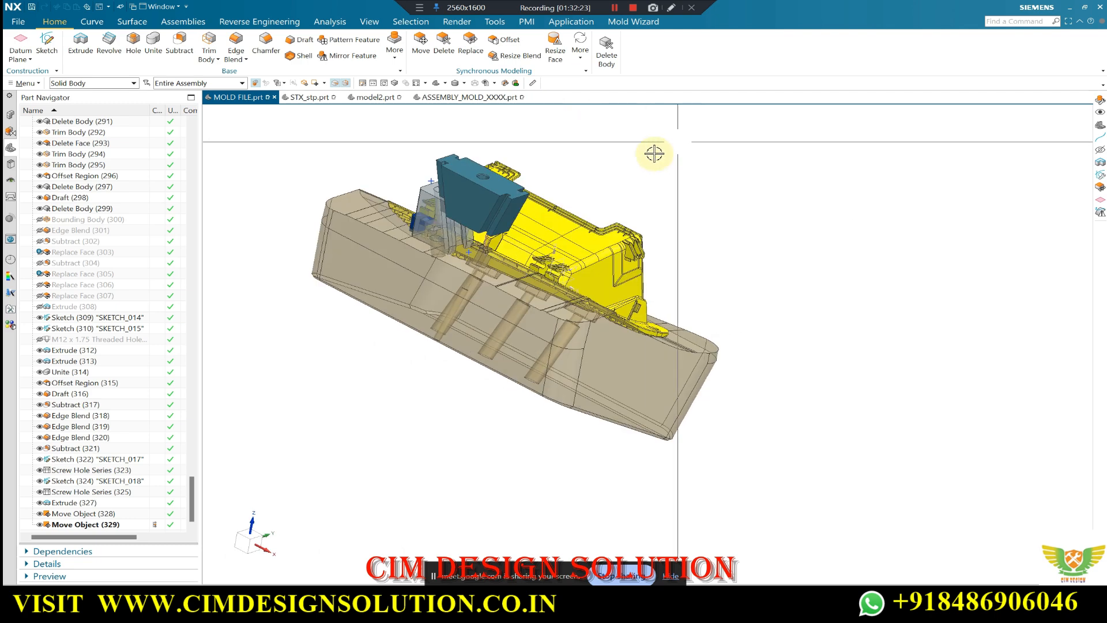
middle_drag(654, 154, 583, 164)
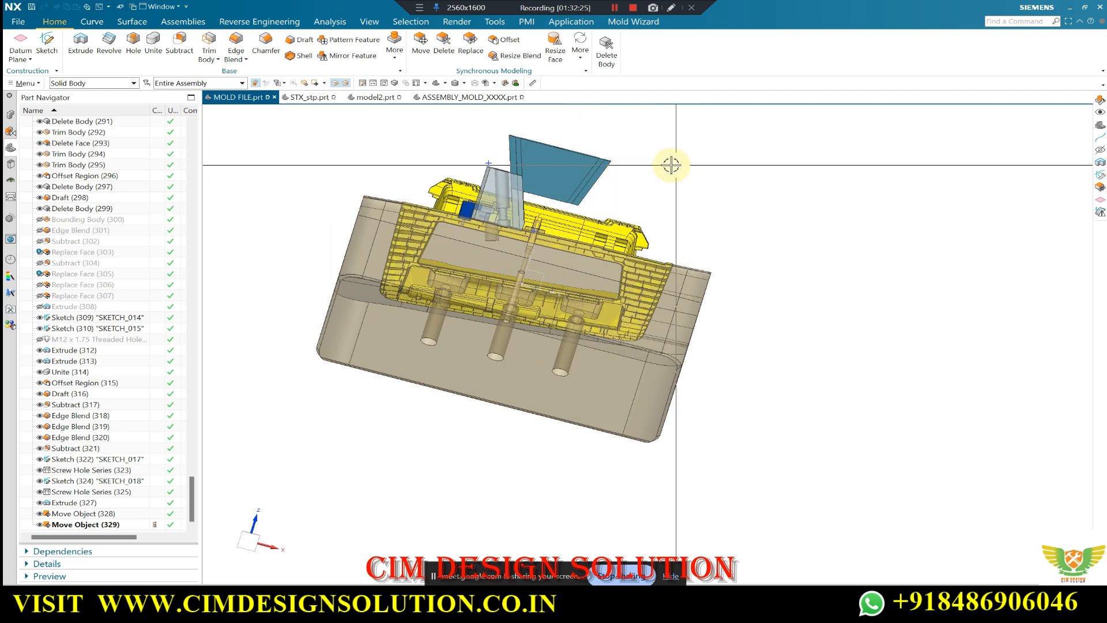
scroll(744, 175, down, 2)
Show the hidden purple mold body and view it raised above the yellow part and the core.
key(ctrl+shift+k)
click(523, 159)
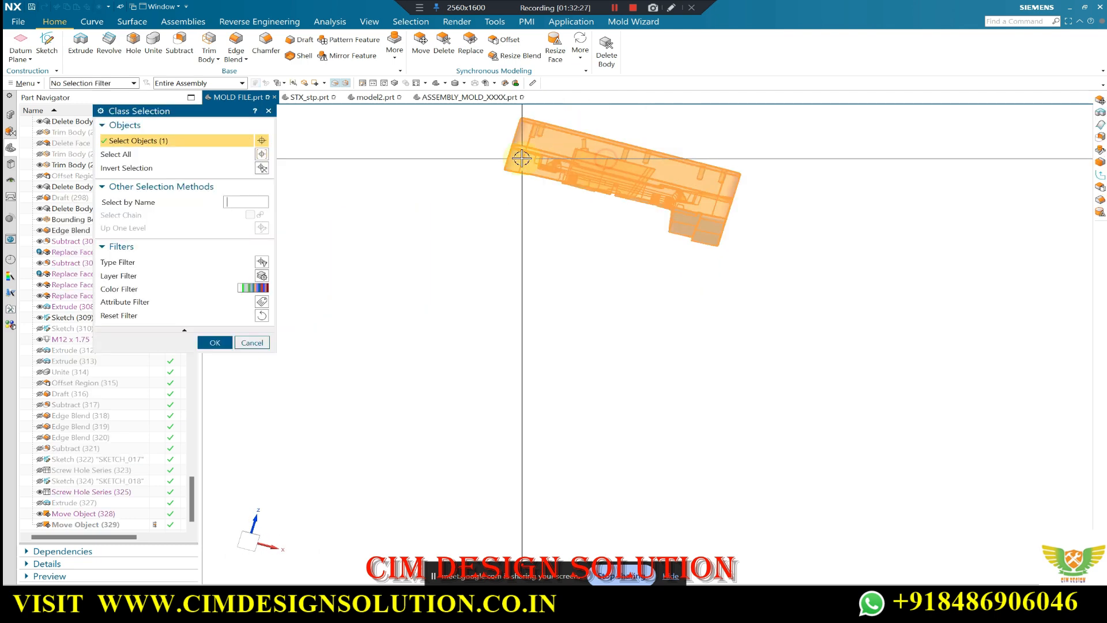
middle_click(524, 158)
scroll(622, 137, up, 4)
middle_drag(572, 200, 533, 300)
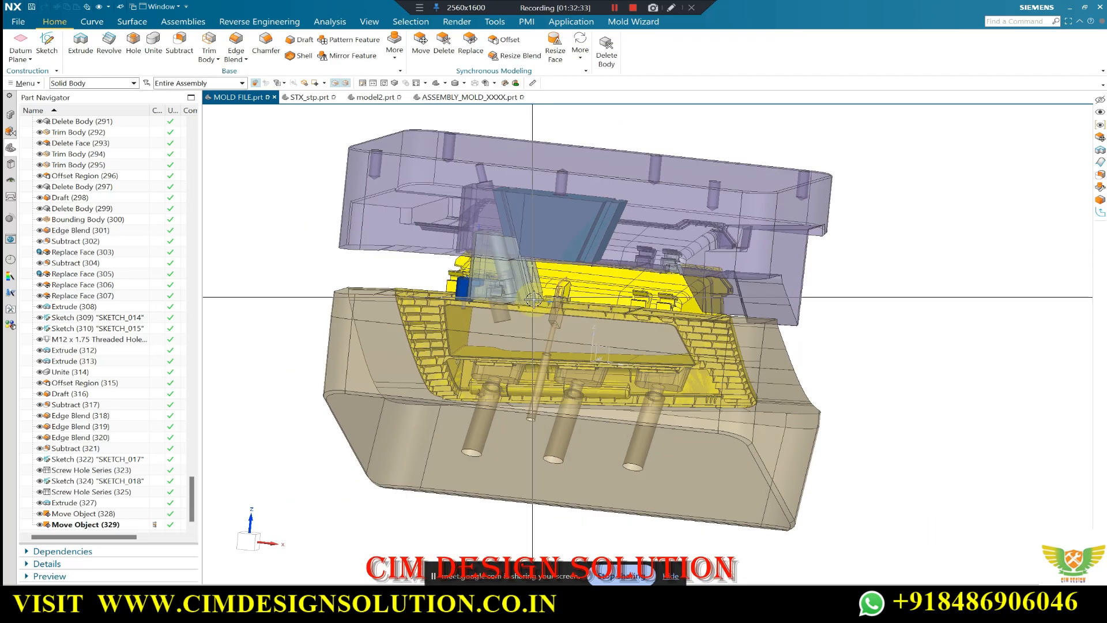
middle_drag(601, 281, 571, 260)
scroll(566, 284, up, 2)
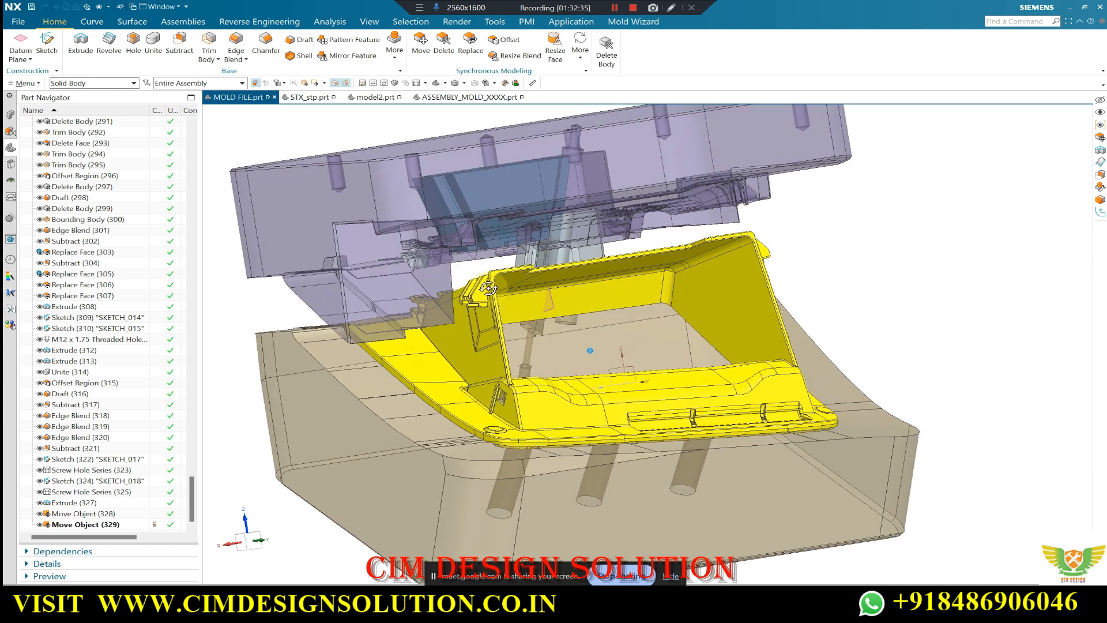
scroll(572, 254, up, 1)
Hide the purple mold body, the wedge block and the slide to expose the blue block and the core.
click(477, 215)
key(ctrl+b)
click(470, 183)
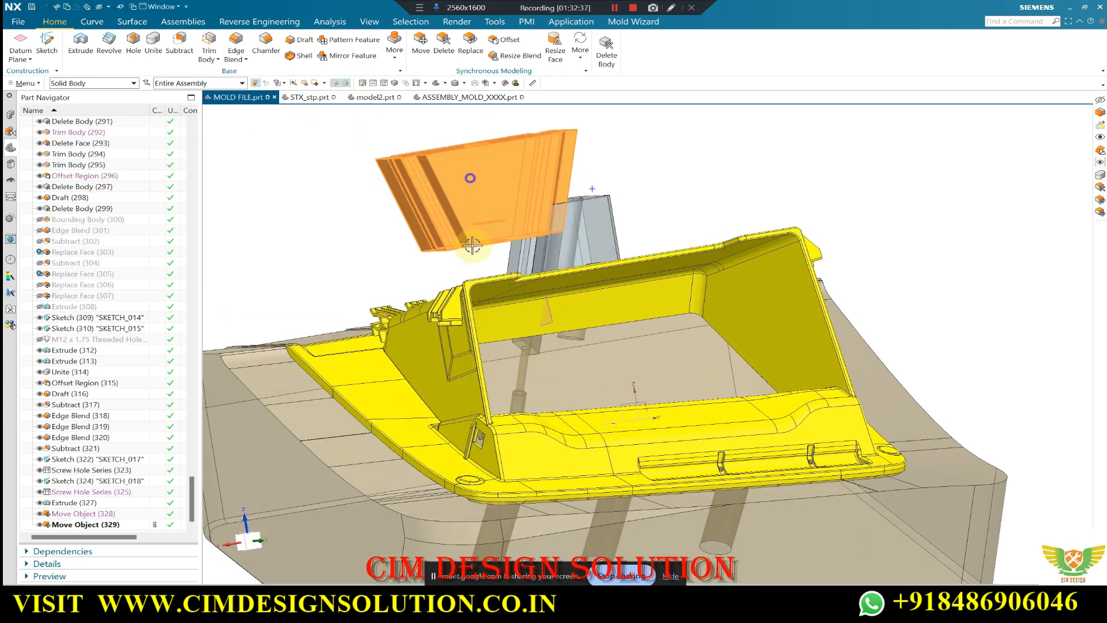
key(ctrl+b)
middle_drag(514, 192, 552, 309)
click(615, 331)
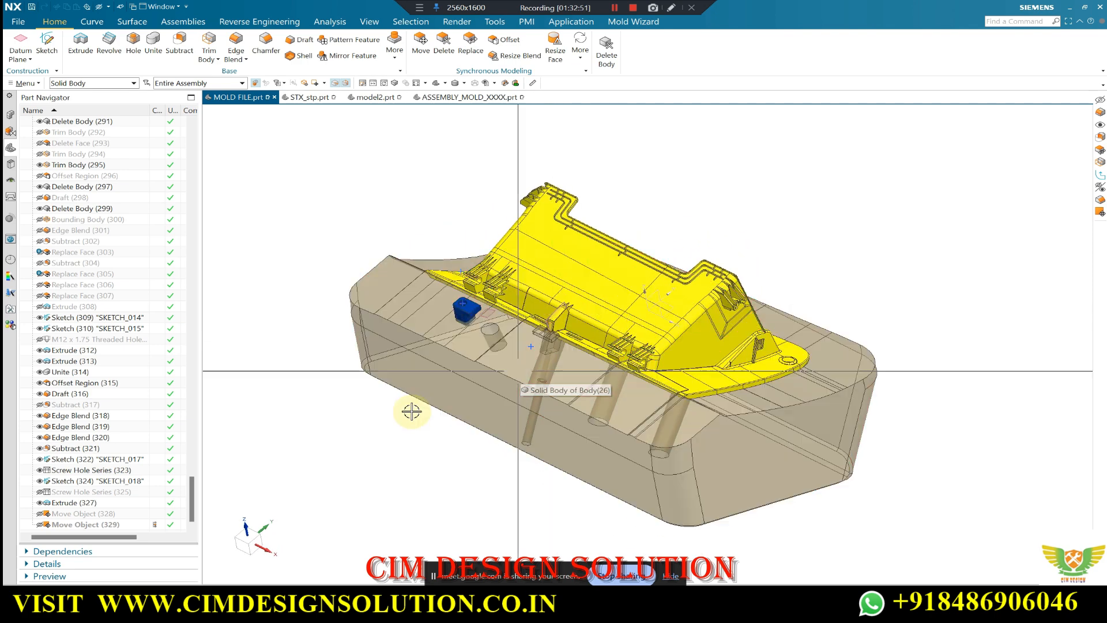
scroll(494, 341, up, 5)
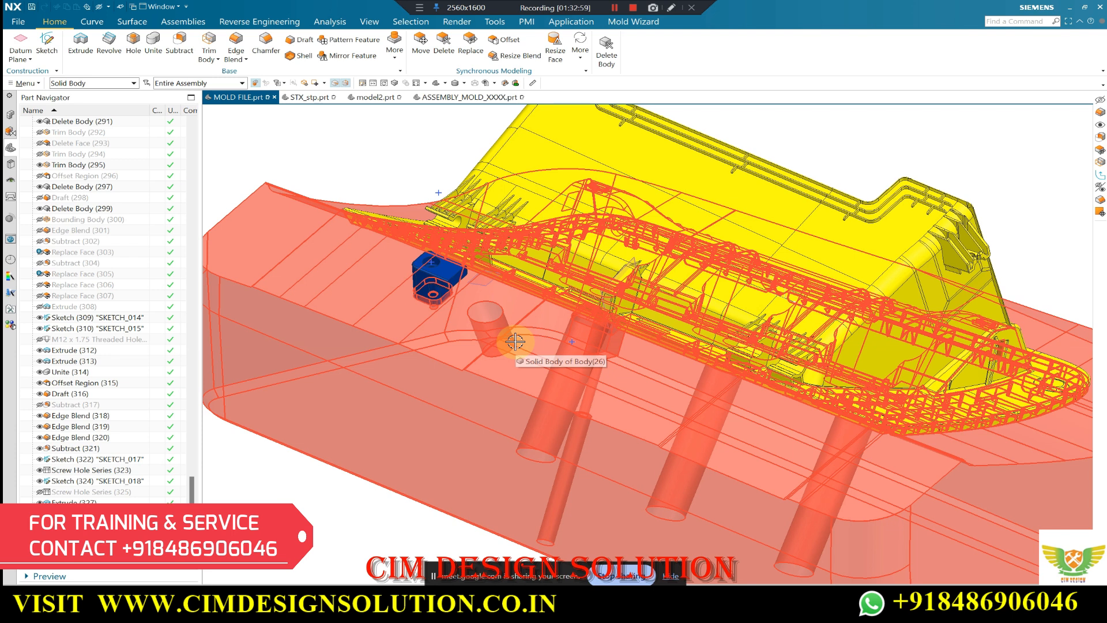
Show the hidden slide on the core again.
key(ctrl+shift+k)
scroll(496, 262, down, 3)
middle_drag(496, 261, 564, 173)
click(492, 281)
middle_click(503, 262)
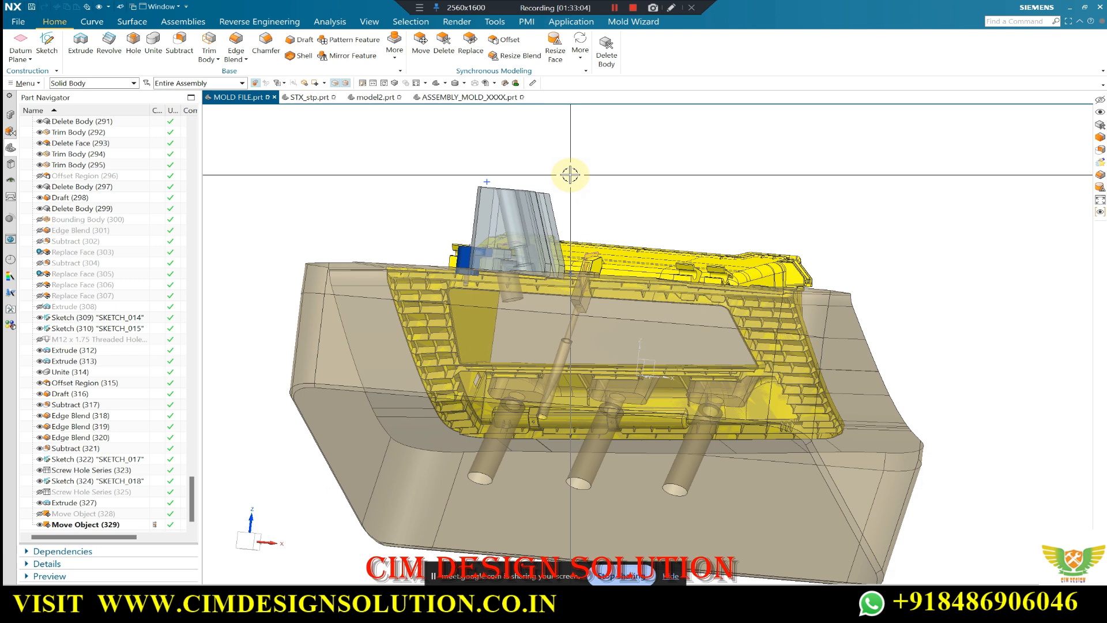
Examine the slide and its angled bore from the front, alone and beneath the raised mold body and wedge block.
middle_drag(565, 181, 574, 188)
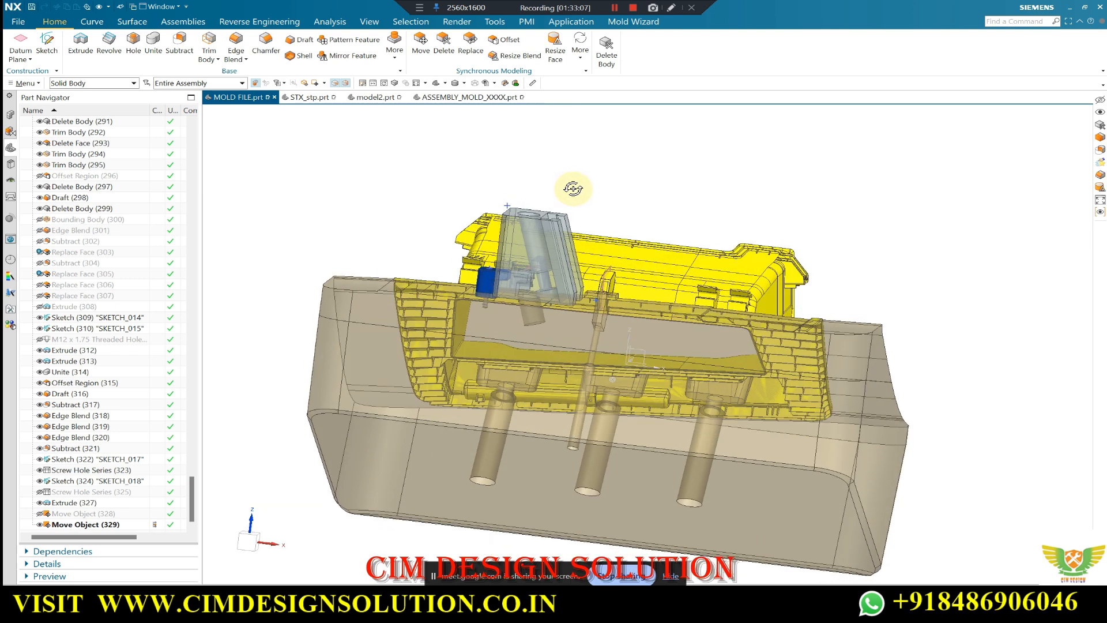
scroll(575, 187, down, 1)
key(F8)
scroll(651, 181, up, 2)
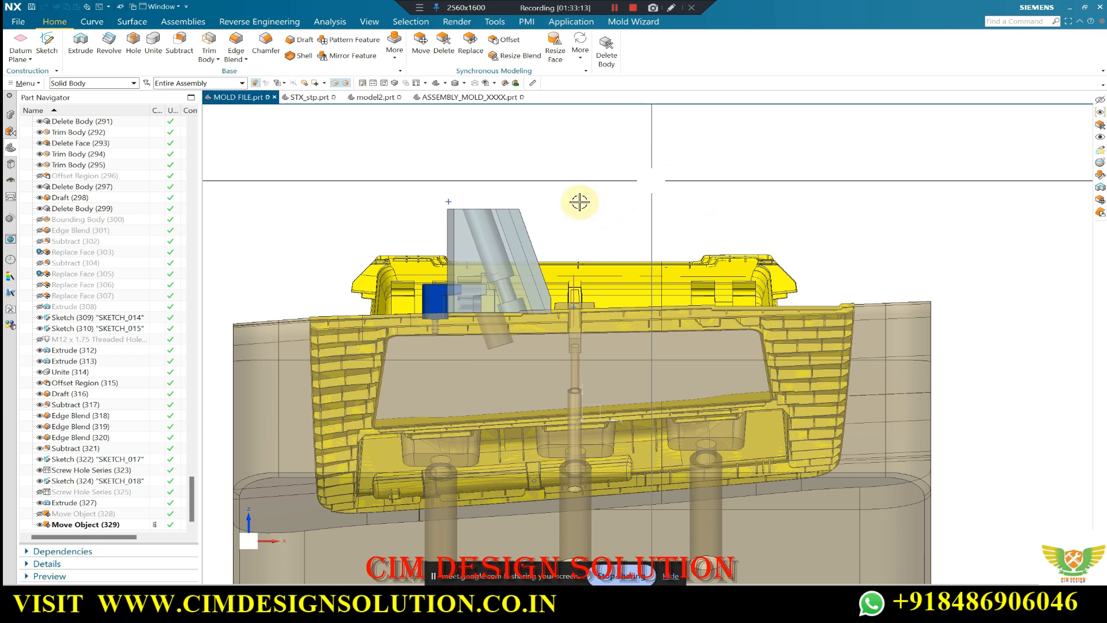
scroll(494, 228, up, 1)
scroll(499, 289, up, 1)
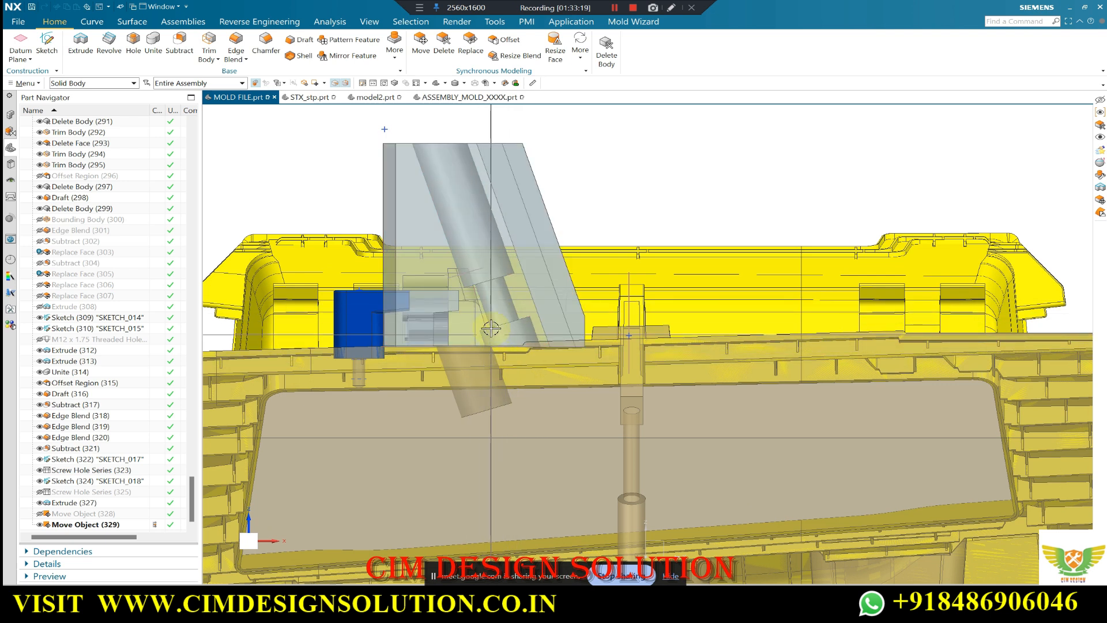
scroll(490, 326, down, 1)
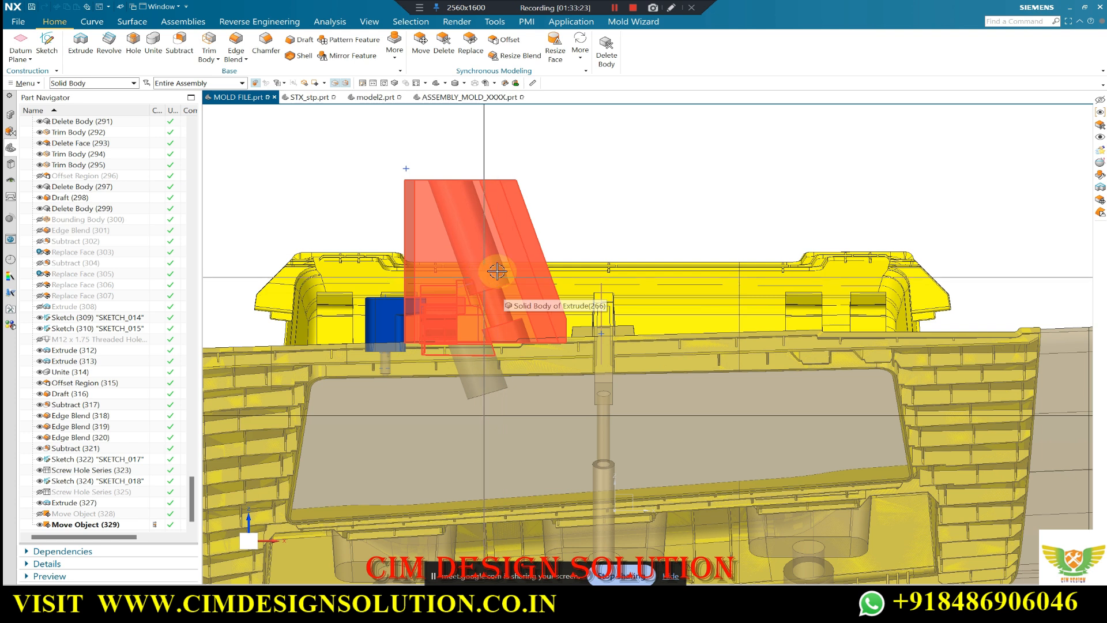
scroll(508, 262, down, 3)
scroll(577, 179, up, 3)
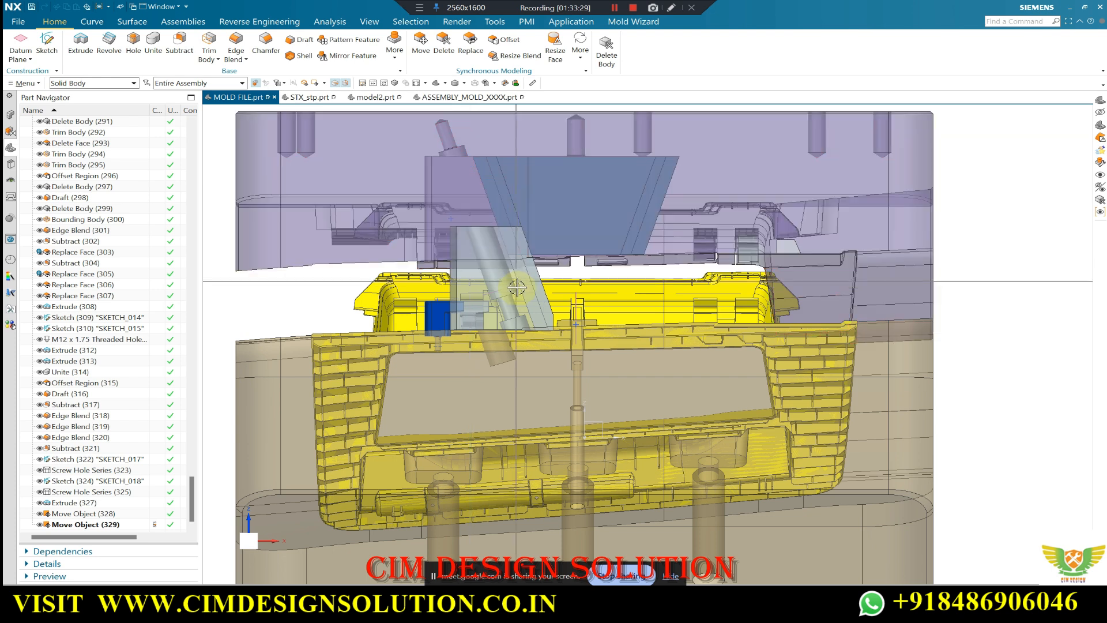
scroll(462, 116, up, 3)
Examine the sectioned angled slide with its spring and rod in ASSEMBLY_MOLD_XXXX.prt, and return to MOLD FILE.prt.
click(469, 97)
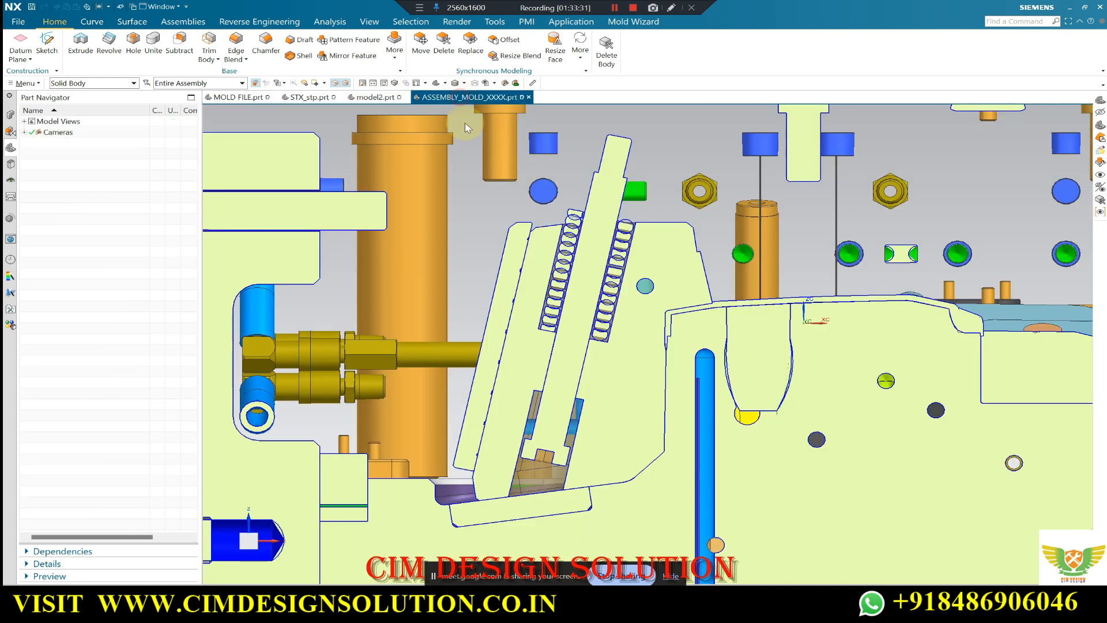
scroll(529, 351, down, 2)
scroll(529, 350, up, 4)
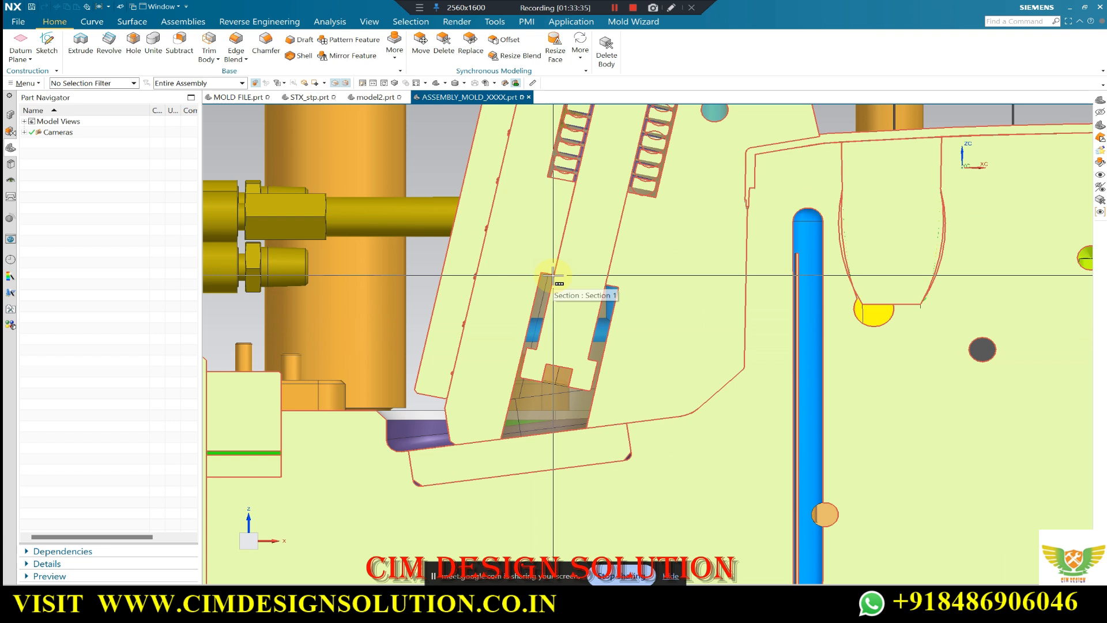
scroll(552, 277, down, 3)
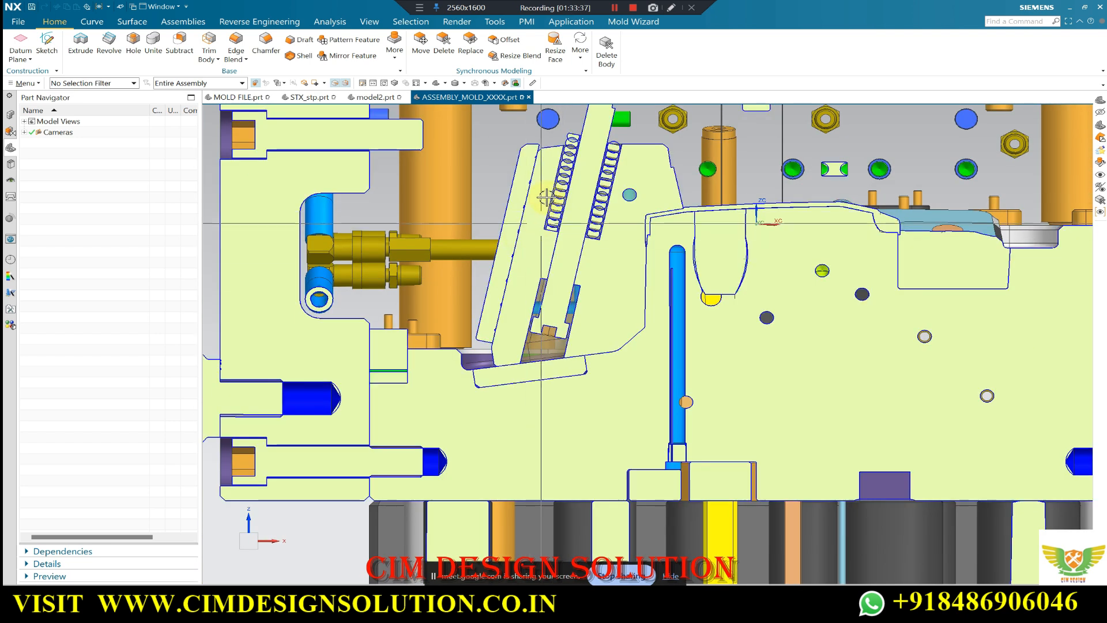
click(251, 98)
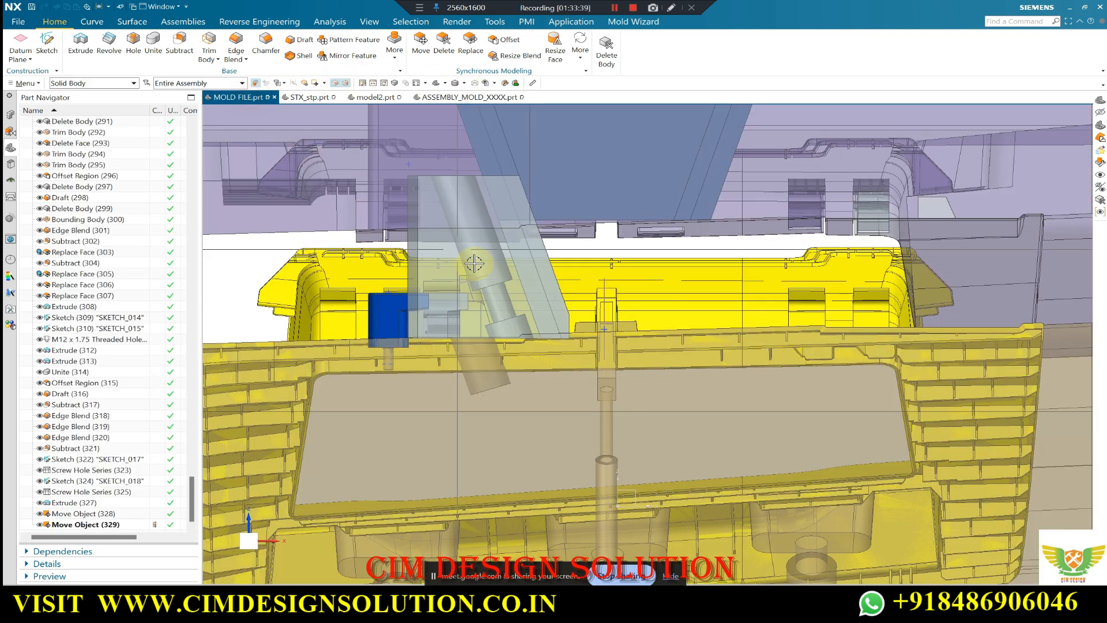
Hide the purple mold body, the wedge block and the slide, leaving the yellow part, blue block and core.
scroll(588, 346, down, 2)
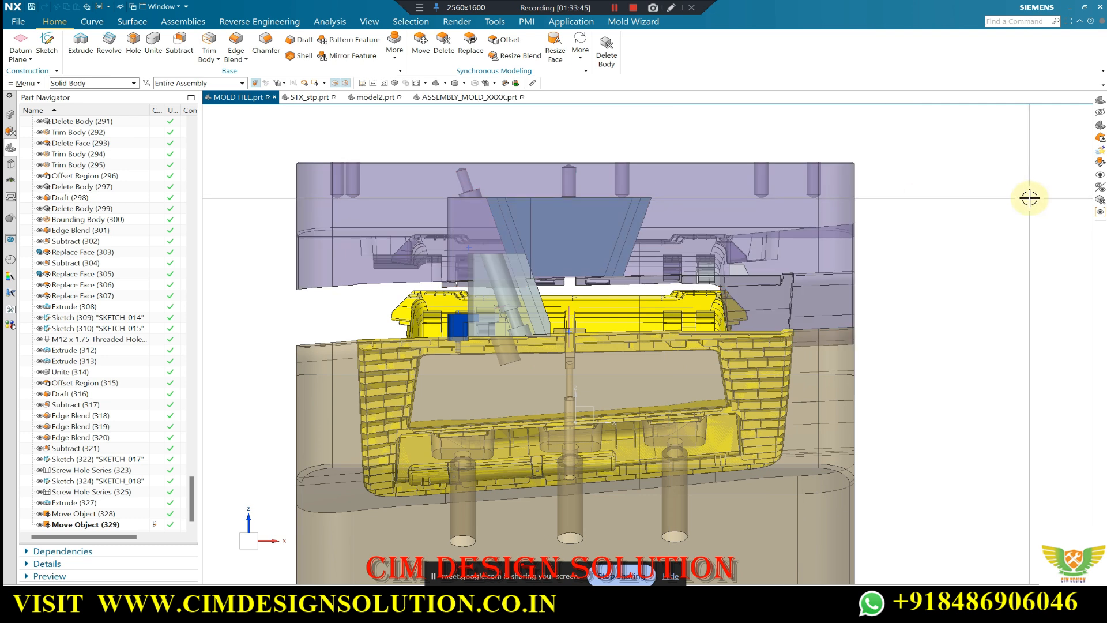
scroll(492, 232, down, 2)
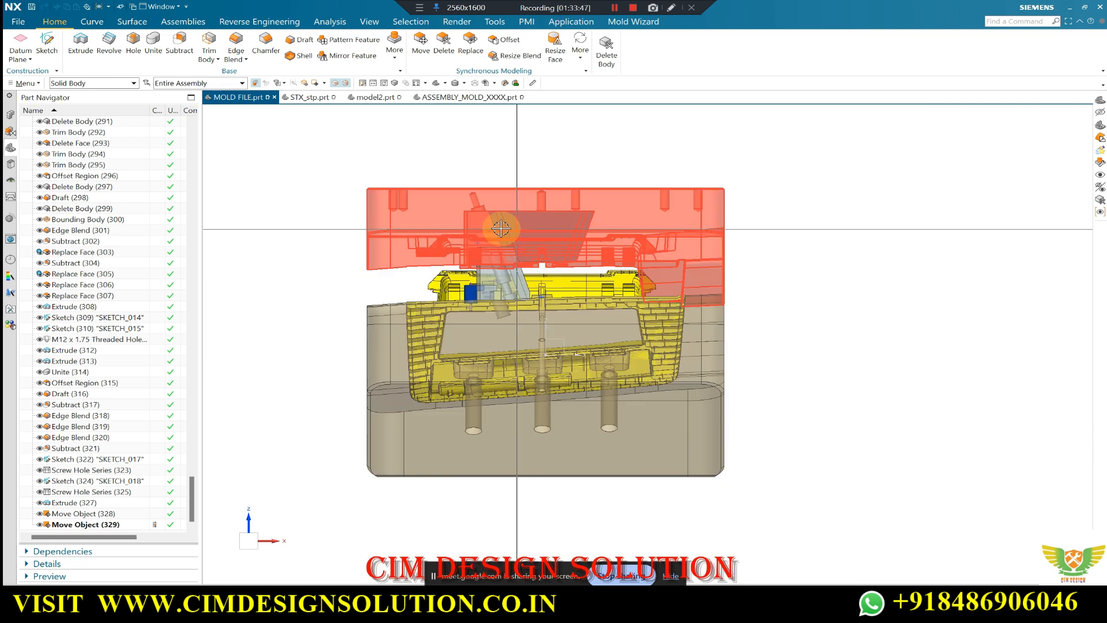
click(517, 228)
key(ctrl+b)
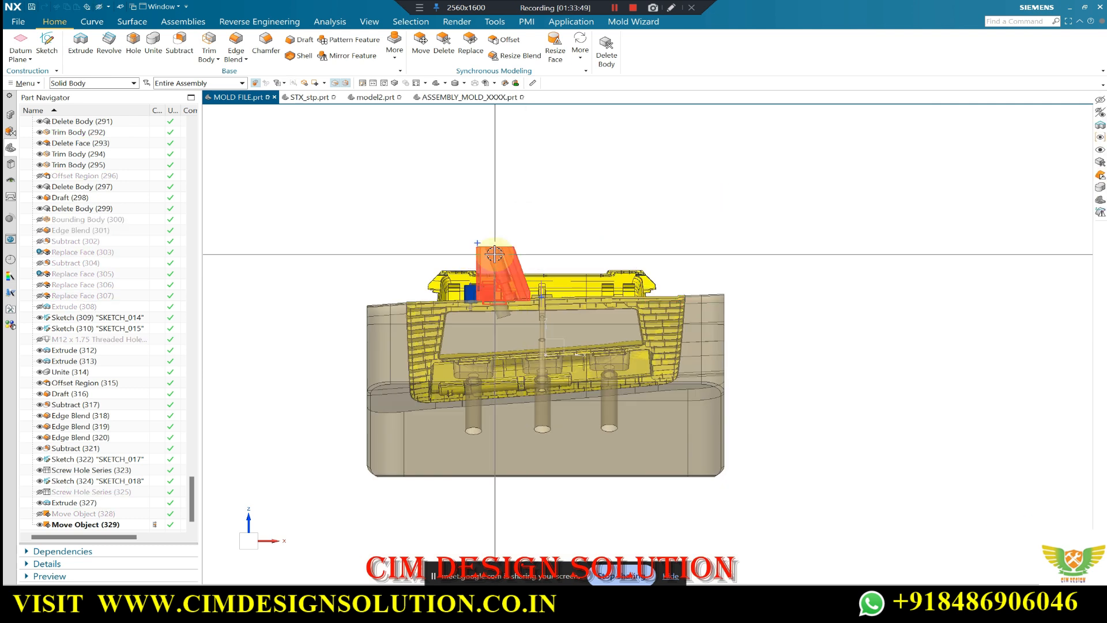
middle_drag(436, 244, 468, 315)
click(801, 214)
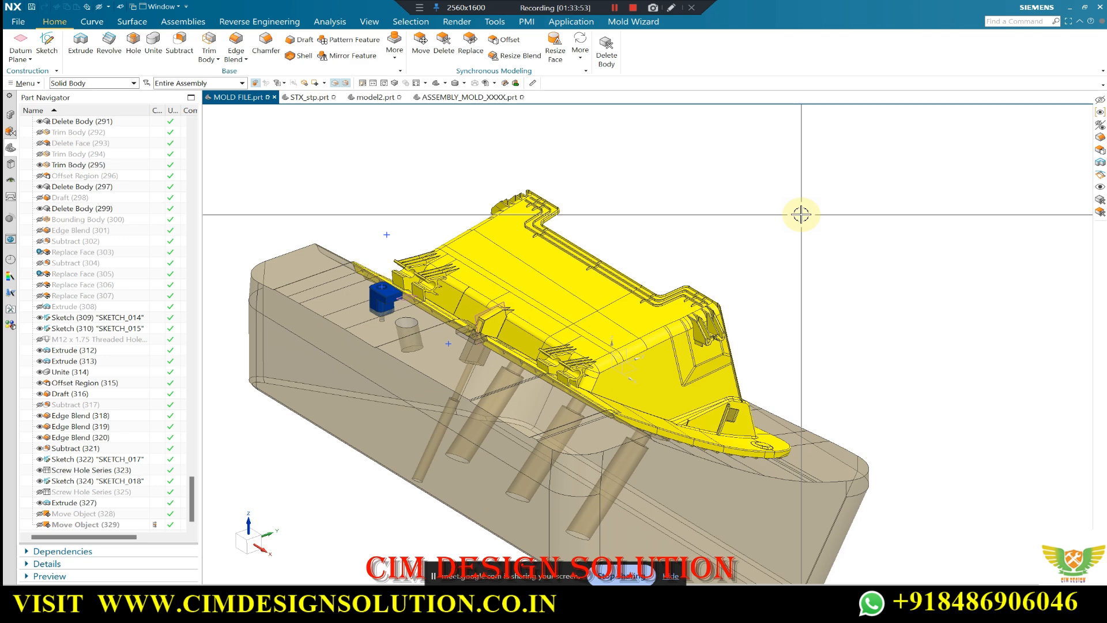
Examine the blue block and the angled pocket beside it in the core, and pick the blue block.
middle_drag(747, 192, 443, 265)
scroll(449, 324, up, 5)
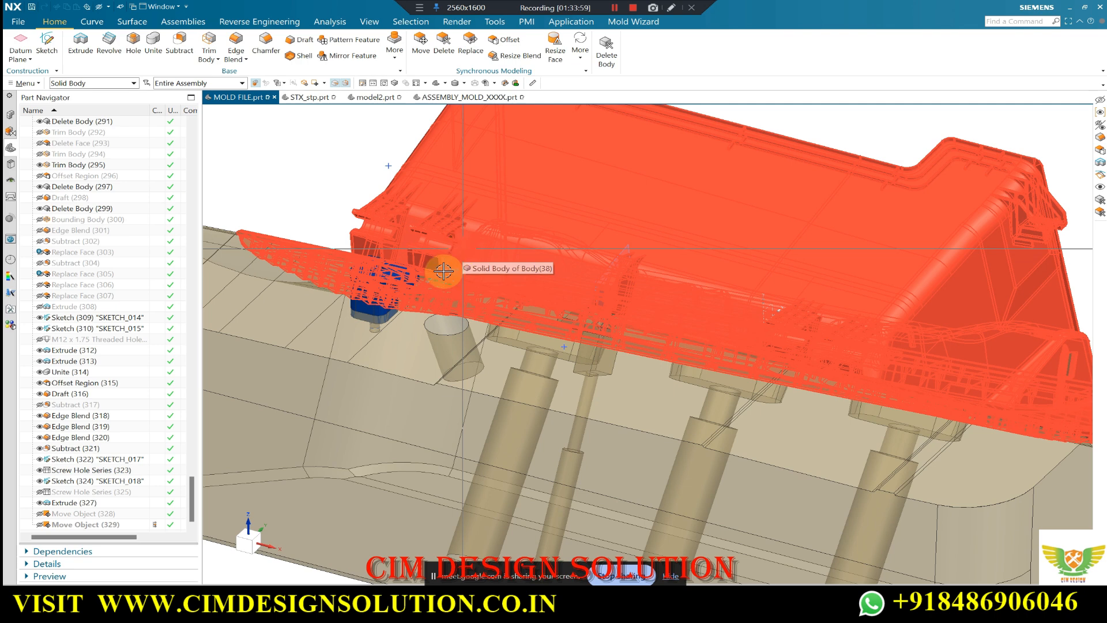
scroll(444, 271, up, 1)
scroll(440, 266, down, 3)
middle_drag(416, 273, 437, 262)
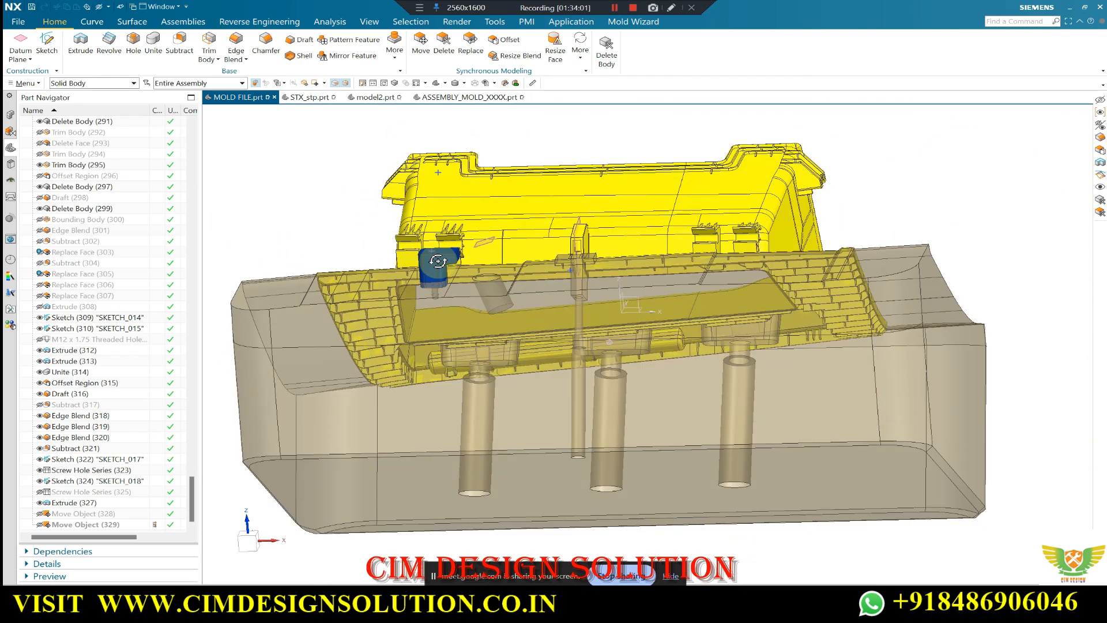
scroll(438, 261, up, 5)
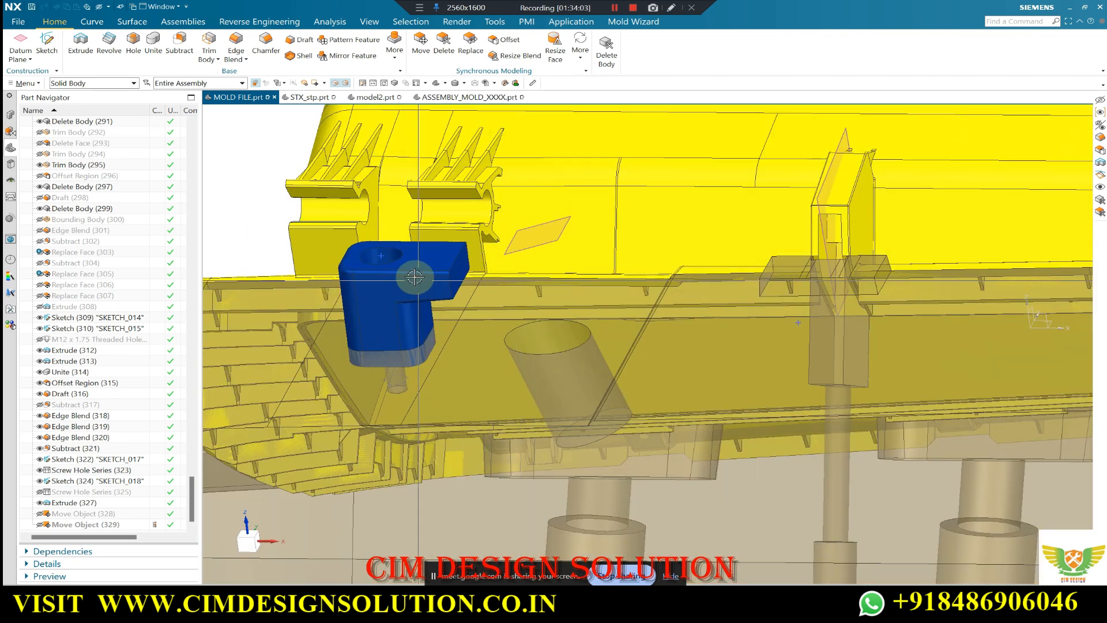
click(437, 275)
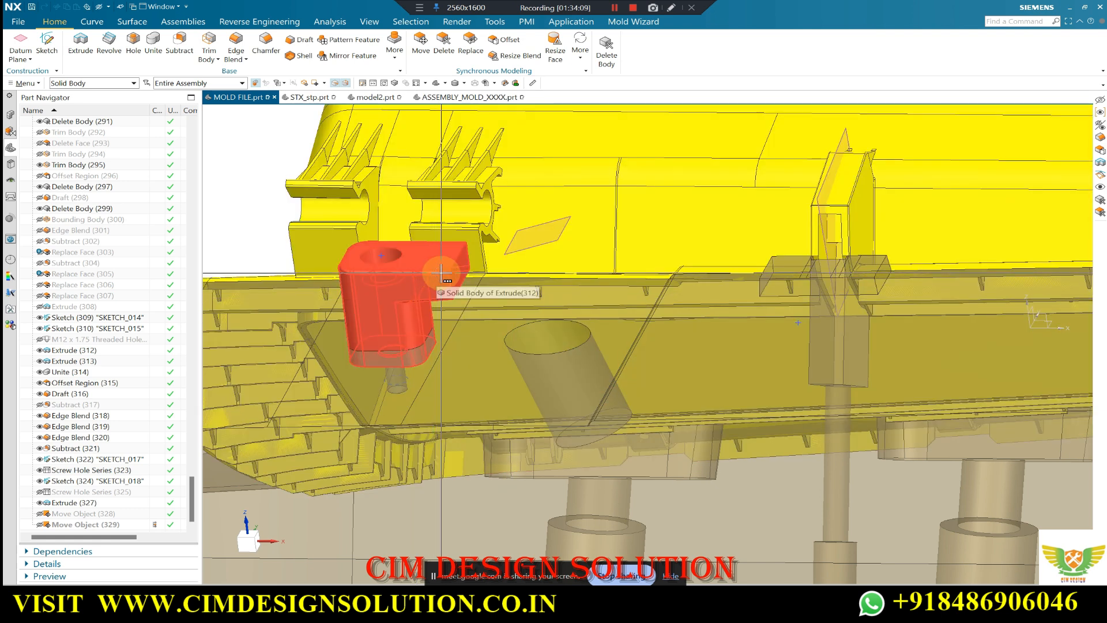
Examine the blue block on the core in the whole mold and up close from the front, where its side profile shows.
scroll(435, 270, down, 3)
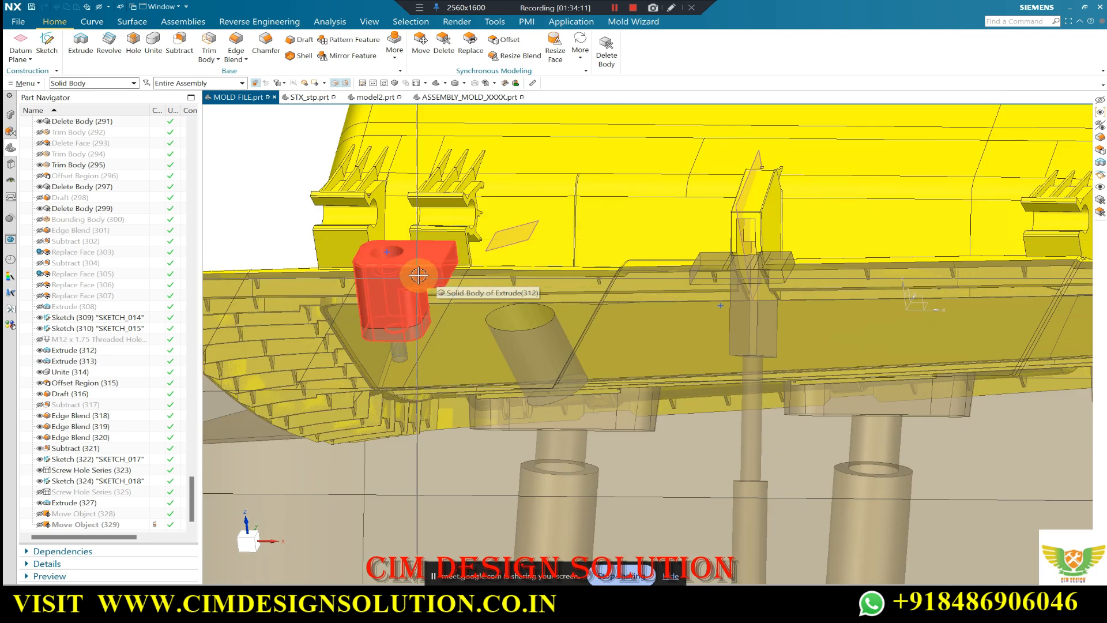
scroll(443, 269, down, 4)
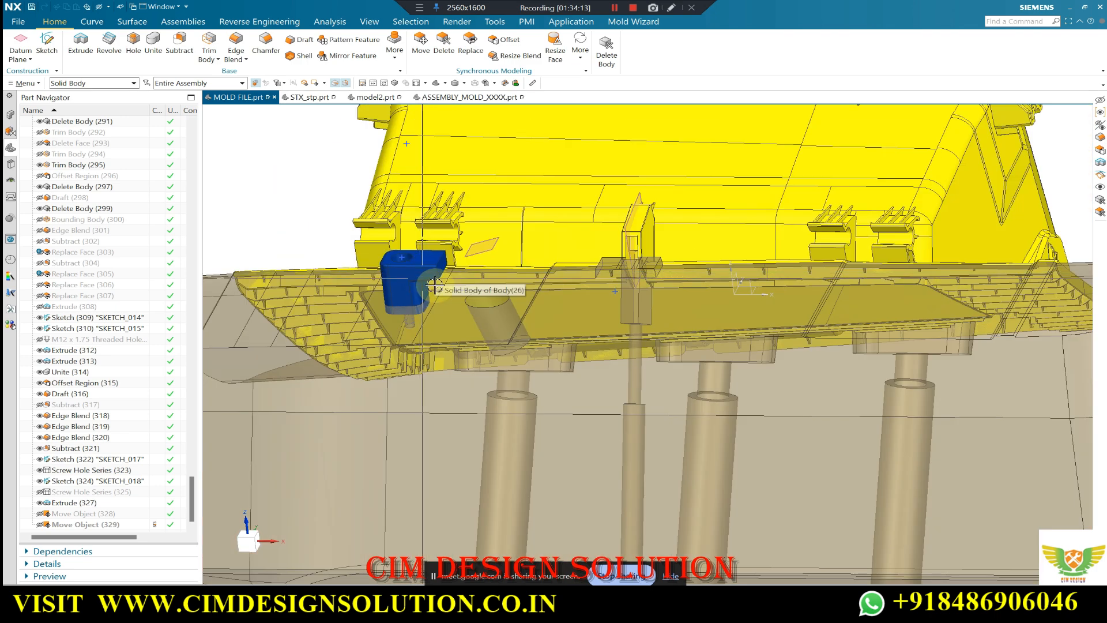
scroll(426, 310, down, 3)
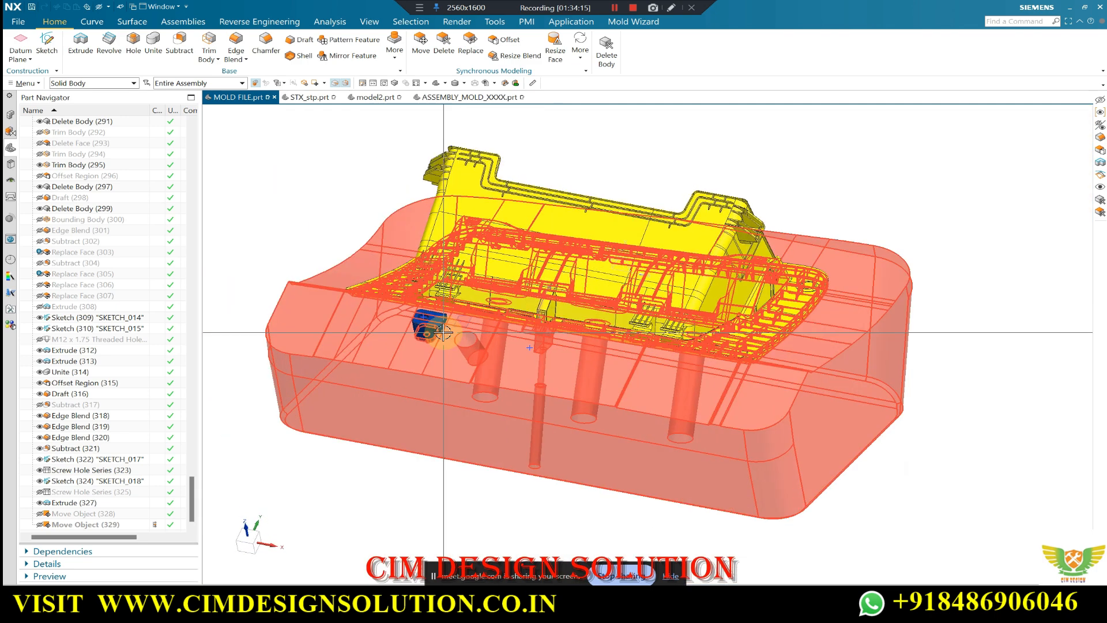
middle_drag(564, 388, 545, 338)
key(Home)
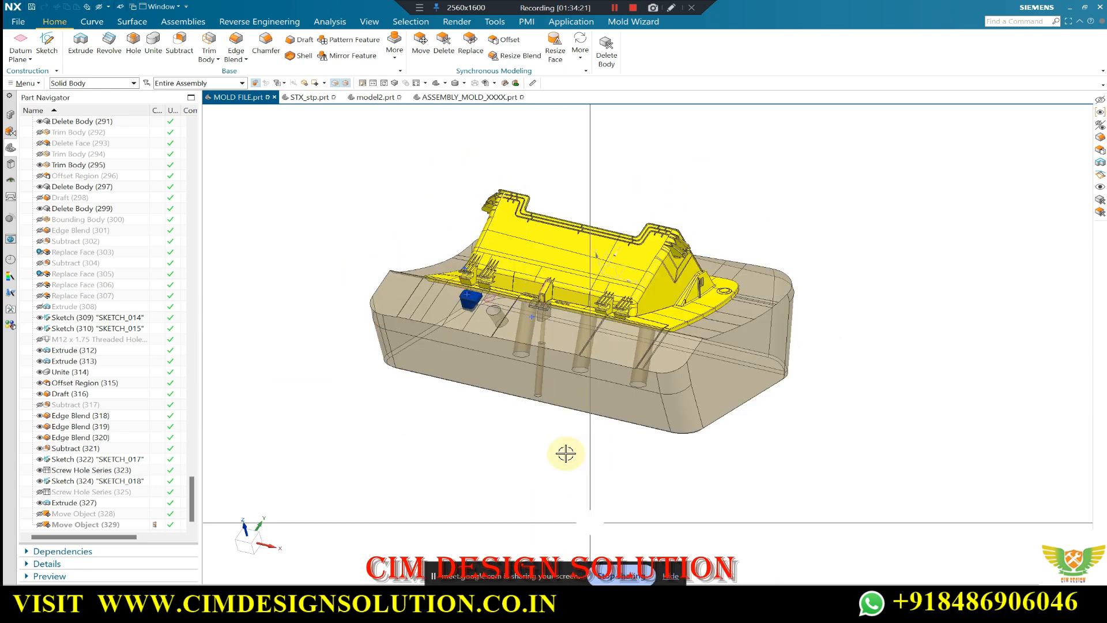
scroll(492, 312, up, 2)
middle_drag(487, 304, 452, 141)
scroll(457, 193, up, 6)
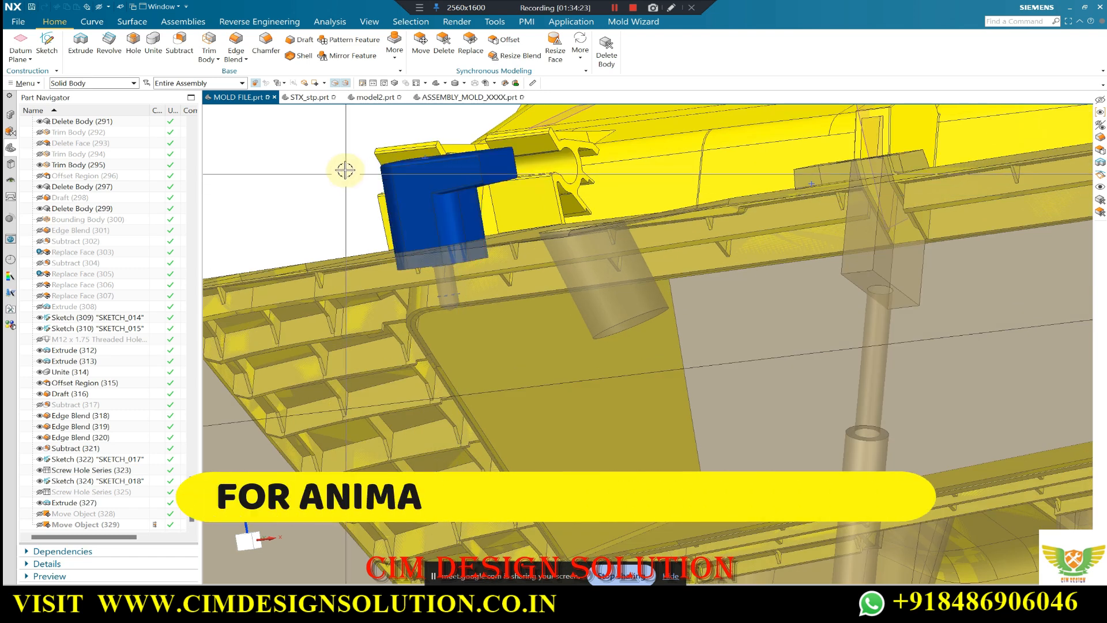
middle_drag(348, 218, 550, 213)
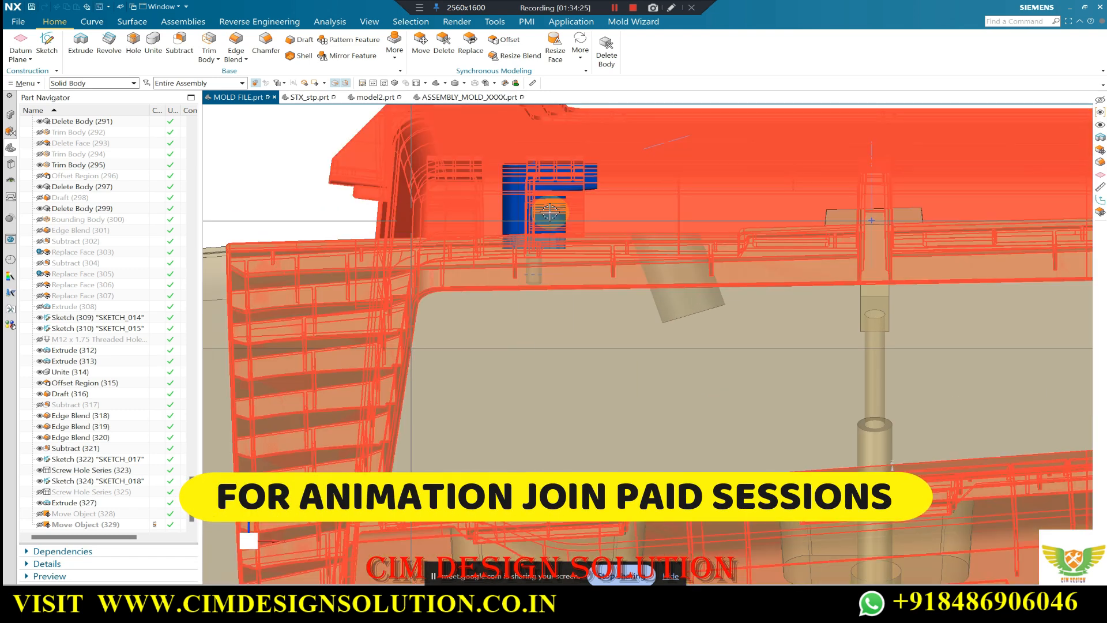
scroll(573, 158, up, 5)
scroll(451, 292, up, 3)
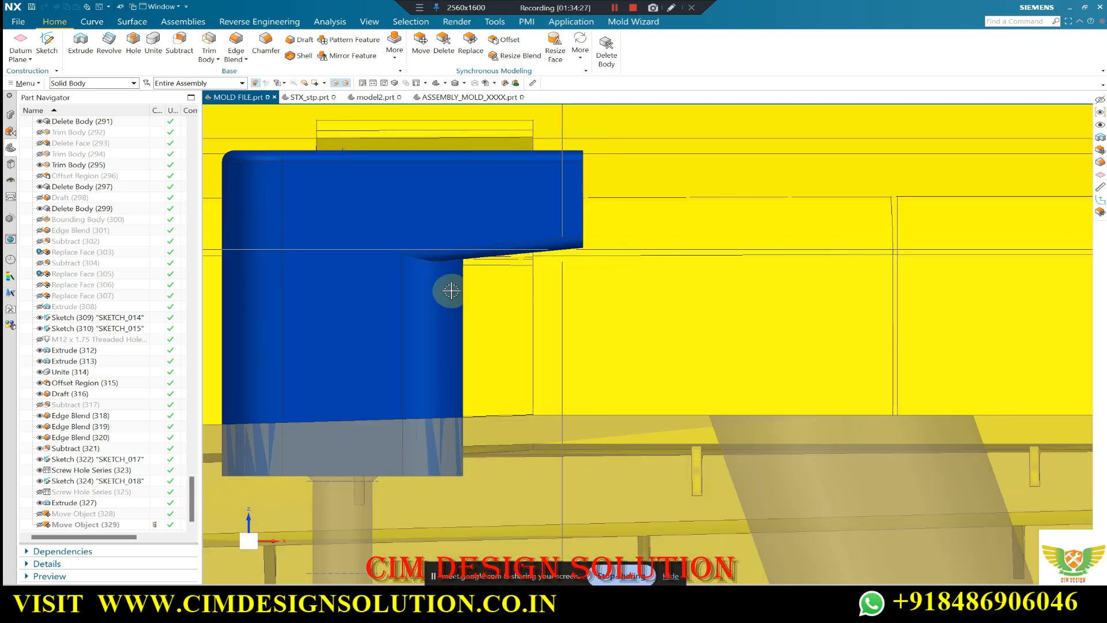
scroll(451, 291, down, 10)
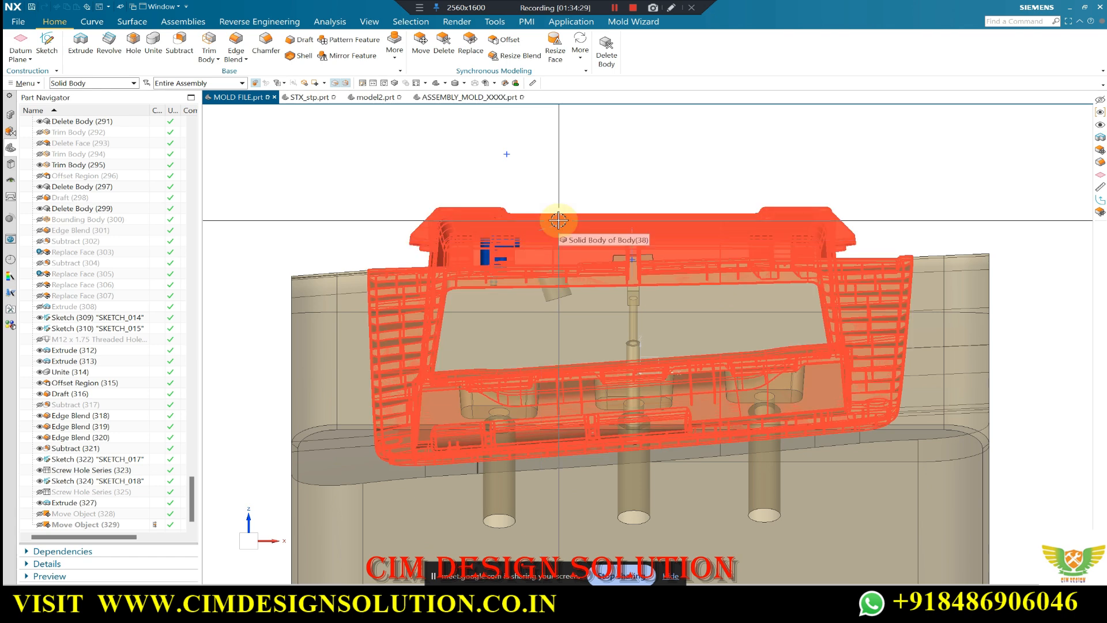
Show the hidden purple mold body, slide and wedge block again, and view the complete opened mold from the front.
scroll(547, 201, up, 6)
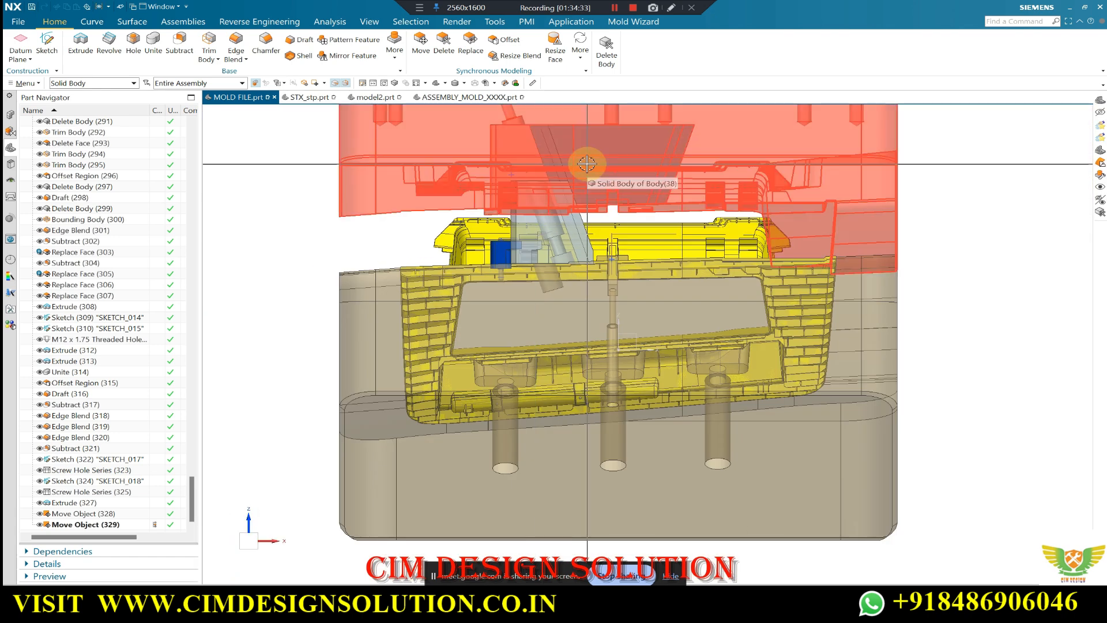
scroll(577, 184, up, 3)
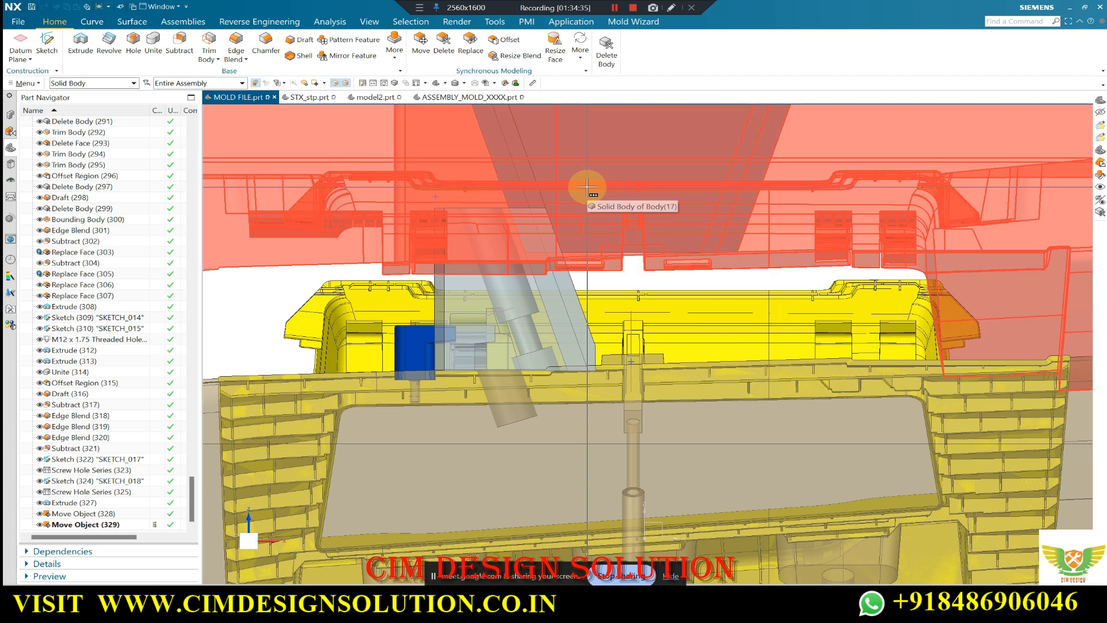
scroll(546, 206, down, 6)
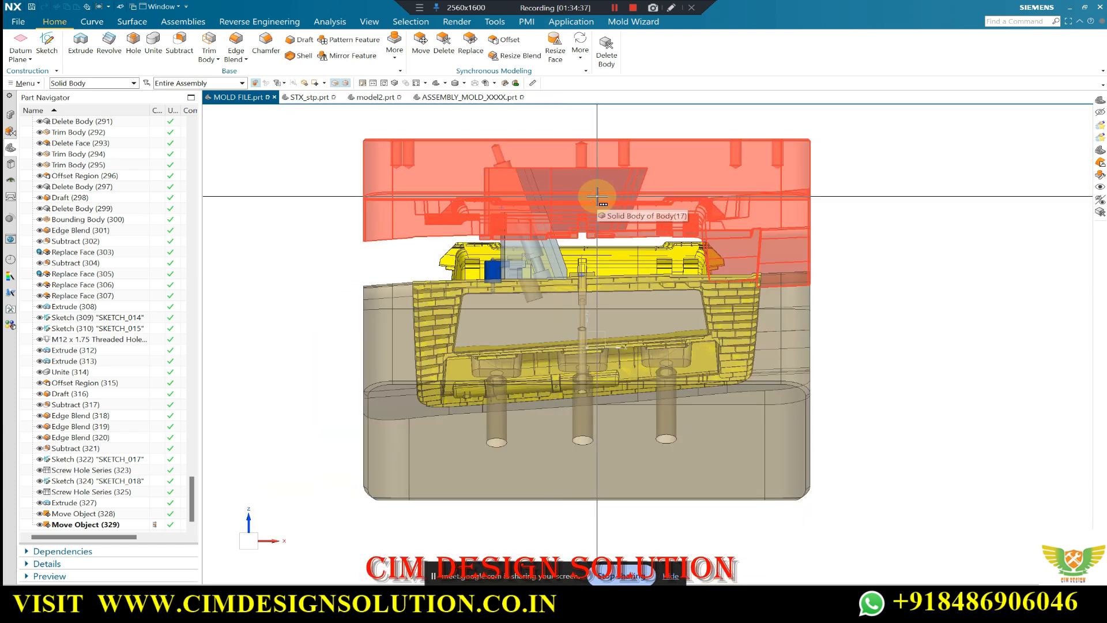
Switch to the Google Meet window and look through the full list of meeting participants.
mouse_move(613, 610)
click(547, 534)
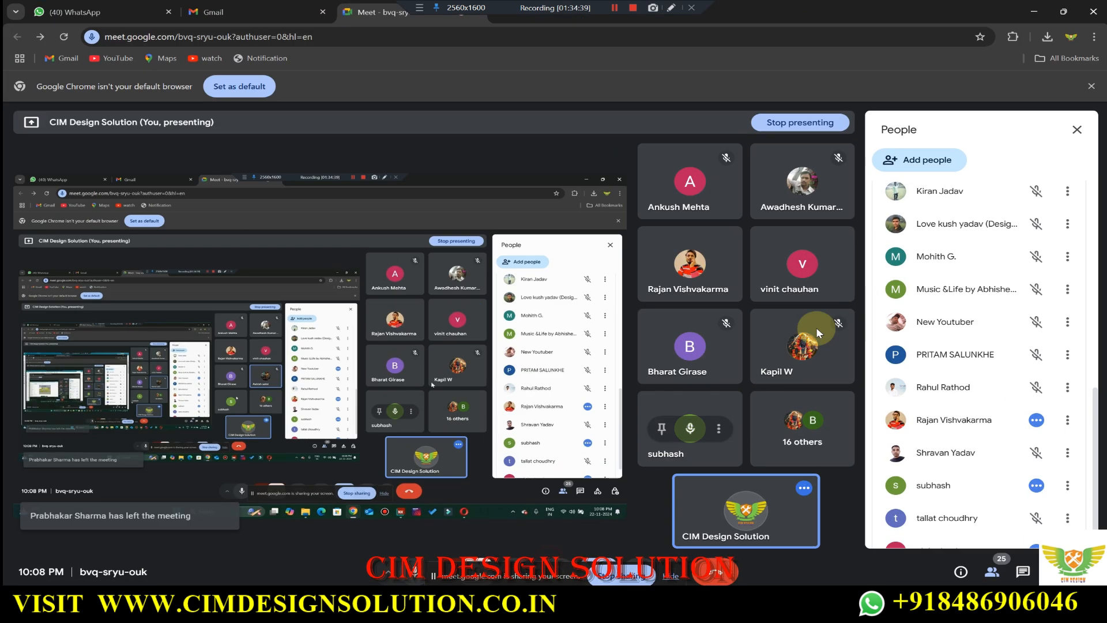
scroll(1038, 329, up, 10)
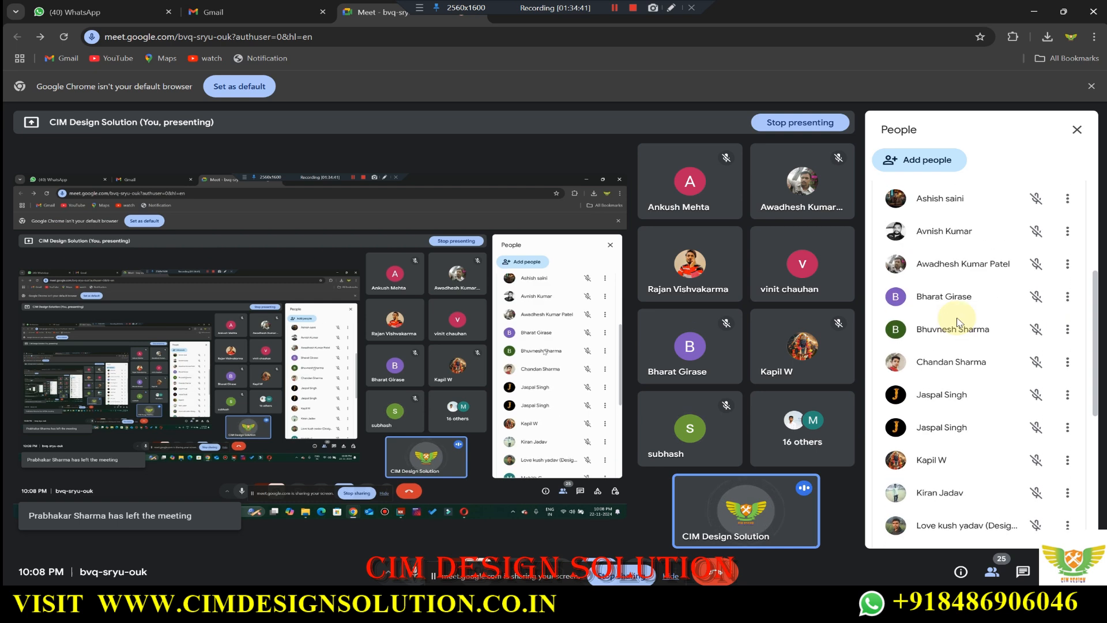
scroll(959, 323, up, 2)
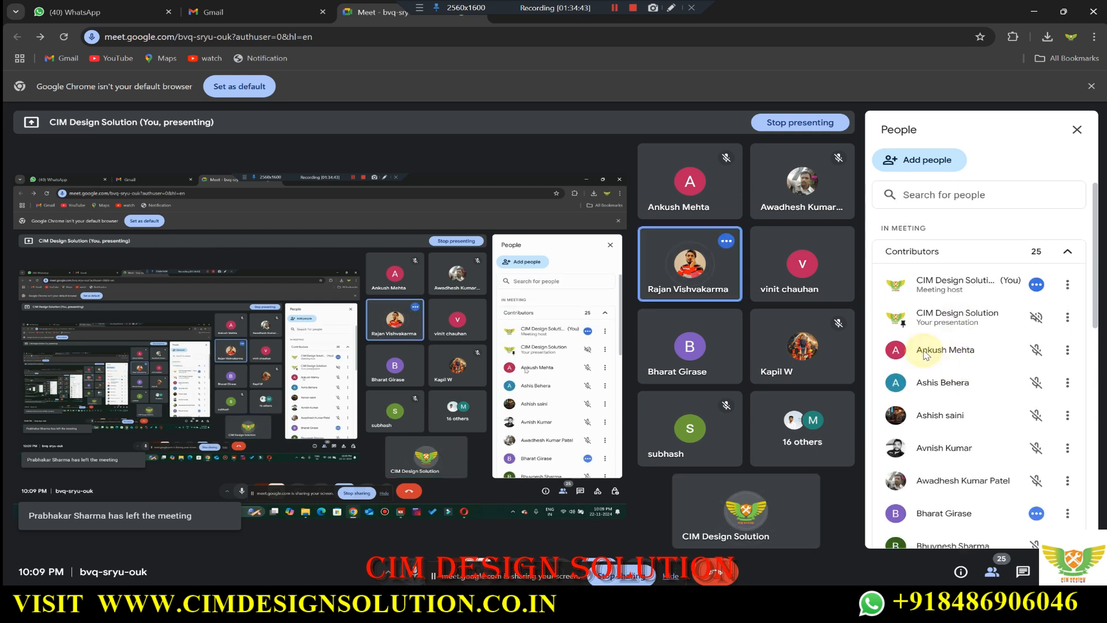
scroll(962, 357, down, 5)
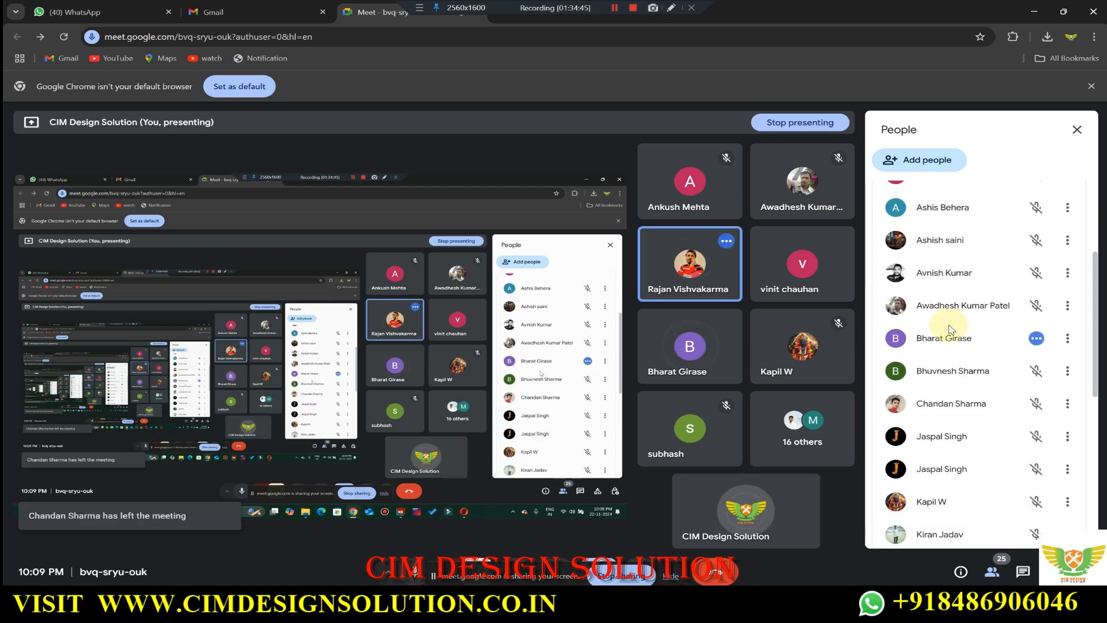
scroll(949, 331, down, 6)
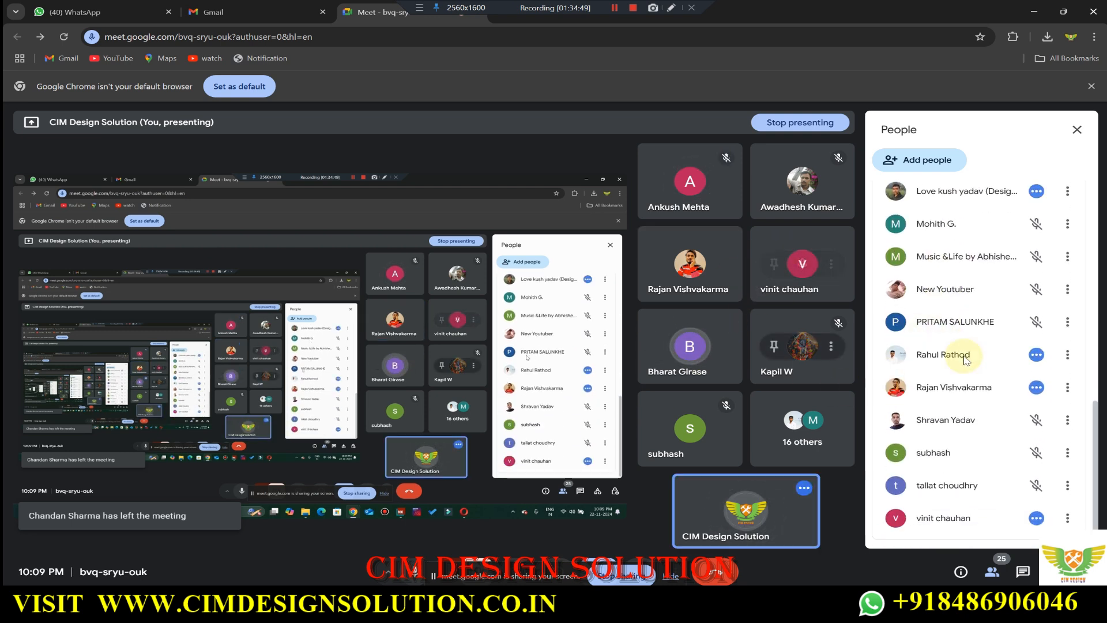
scroll(980, 372, up, 8)
scroll(999, 372, up, 3)
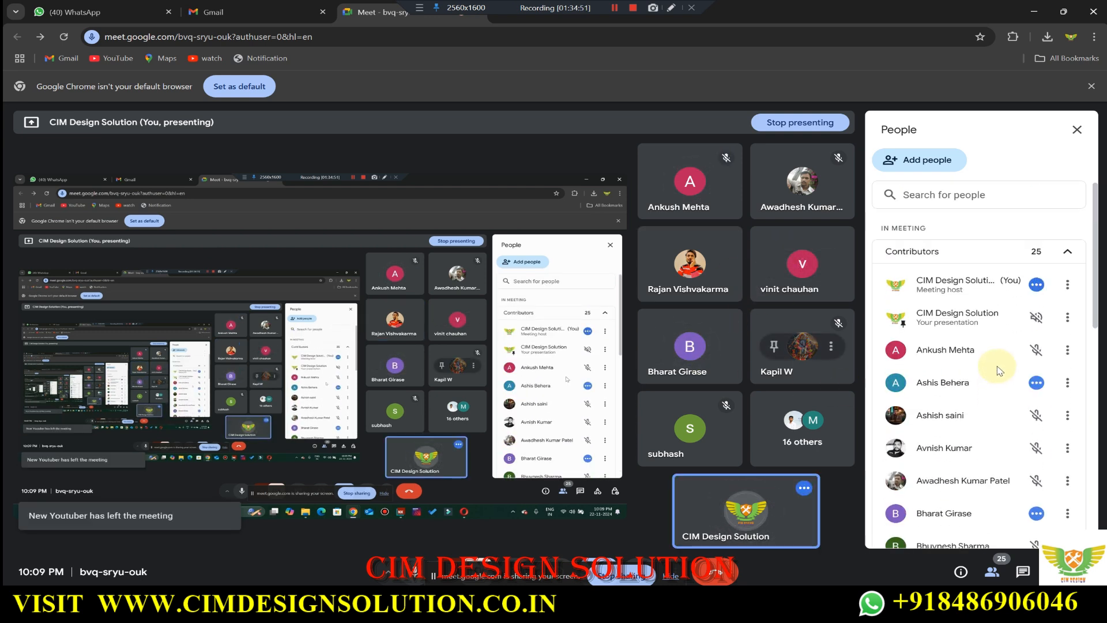
scroll(995, 357, down, 5)
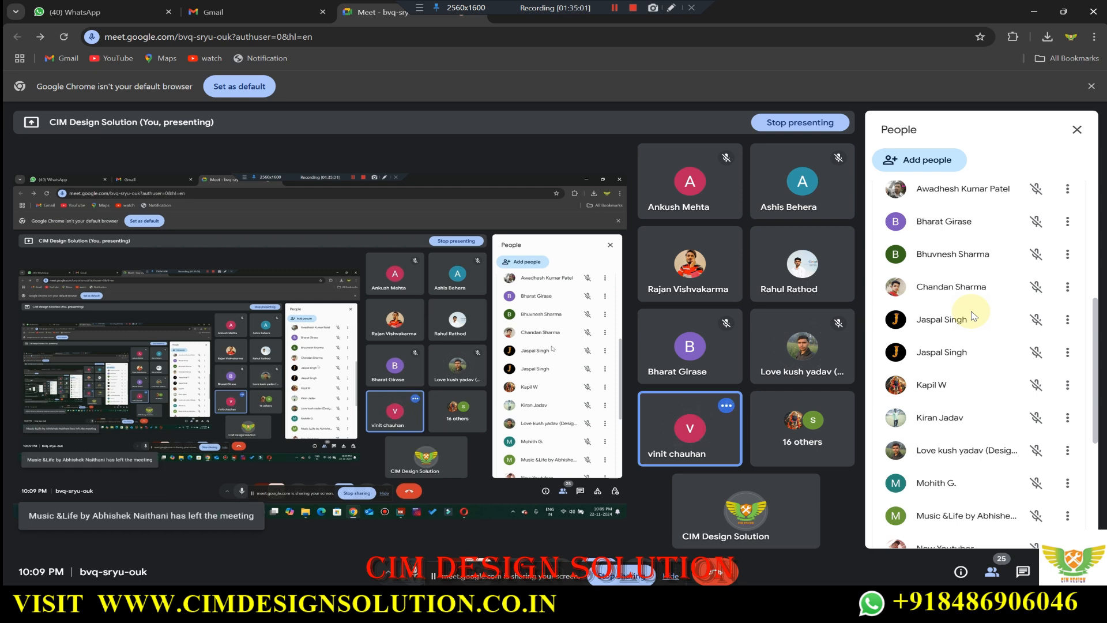
scroll(981, 346, down, 5)
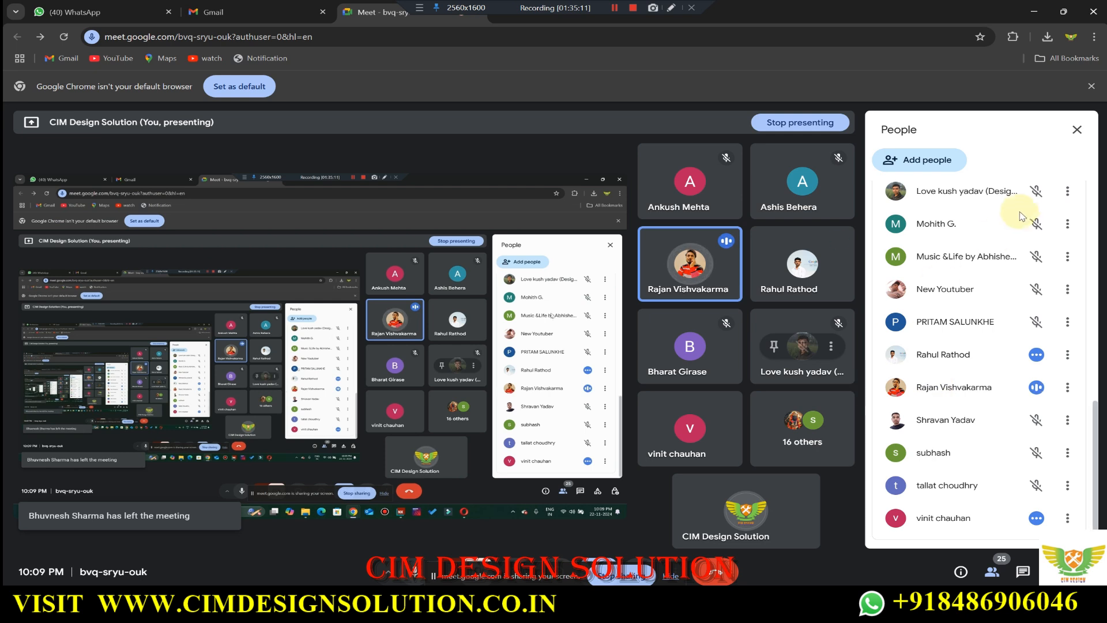
Return to MOLD FILE.prt in NX and examine the slide, its angled rod and the wedge block from the front.
click(1032, 14)
scroll(692, 255, down, 1)
middle_drag(690, 254, 343, 161)
key(F8)
scroll(577, 251, up, 1)
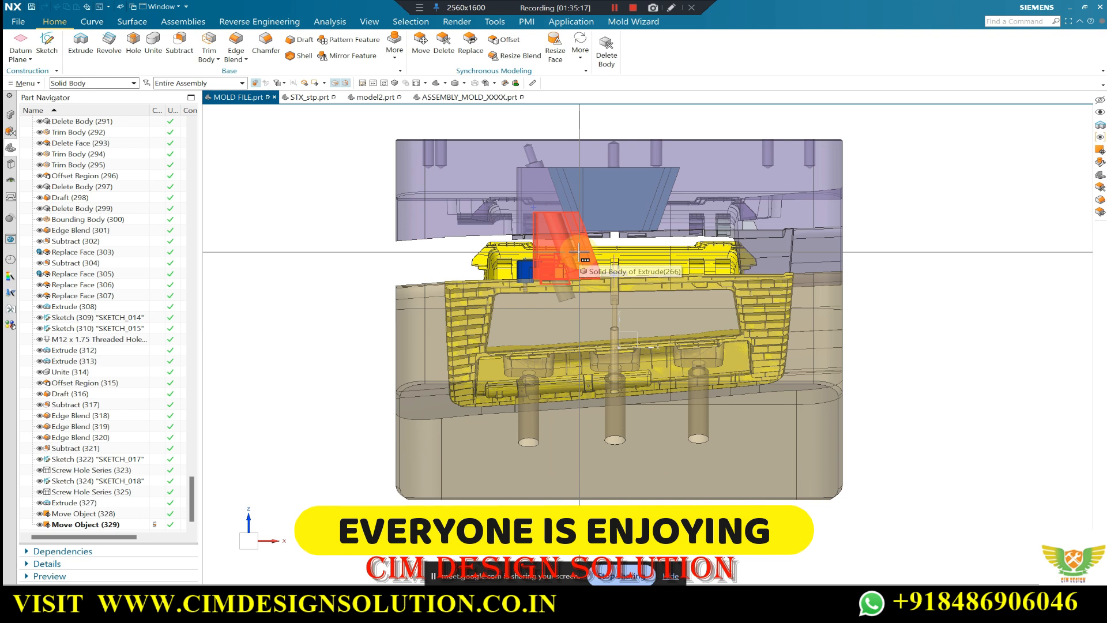
scroll(579, 252, up, 1)
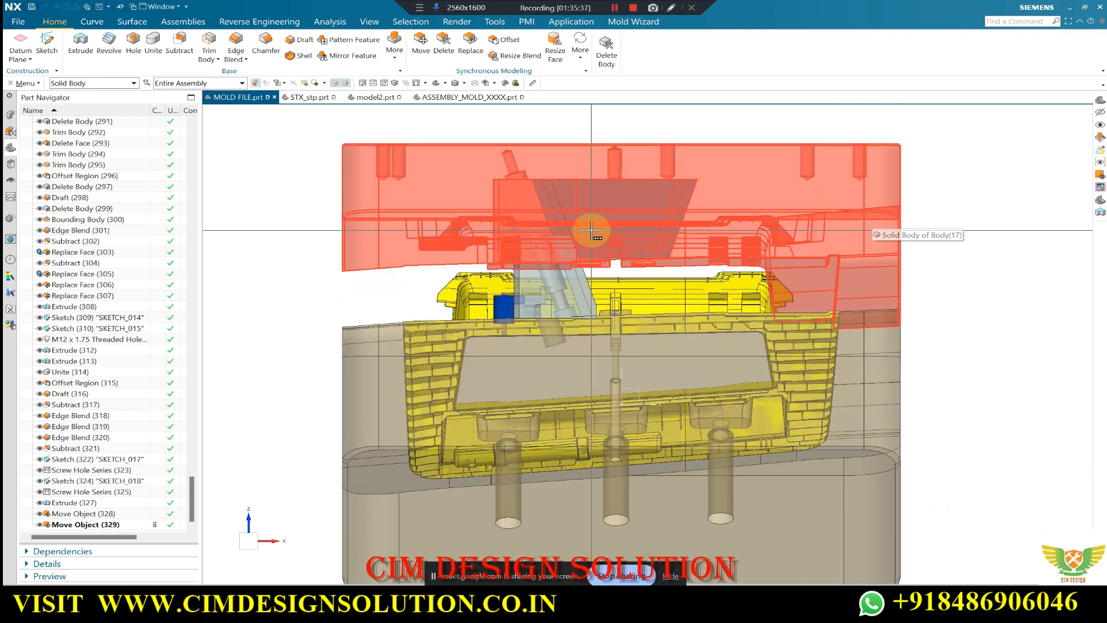
scroll(591, 231, up, 4)
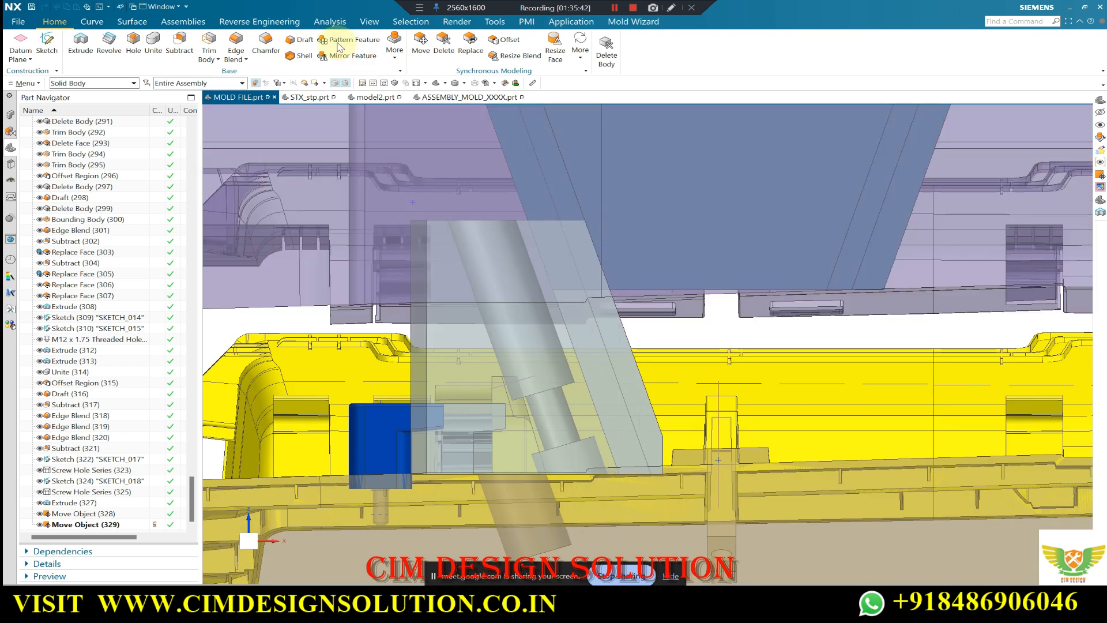
Measure the wedge block's height along the vertical vector, between its upper and lower edges.
key(ctrl+f)
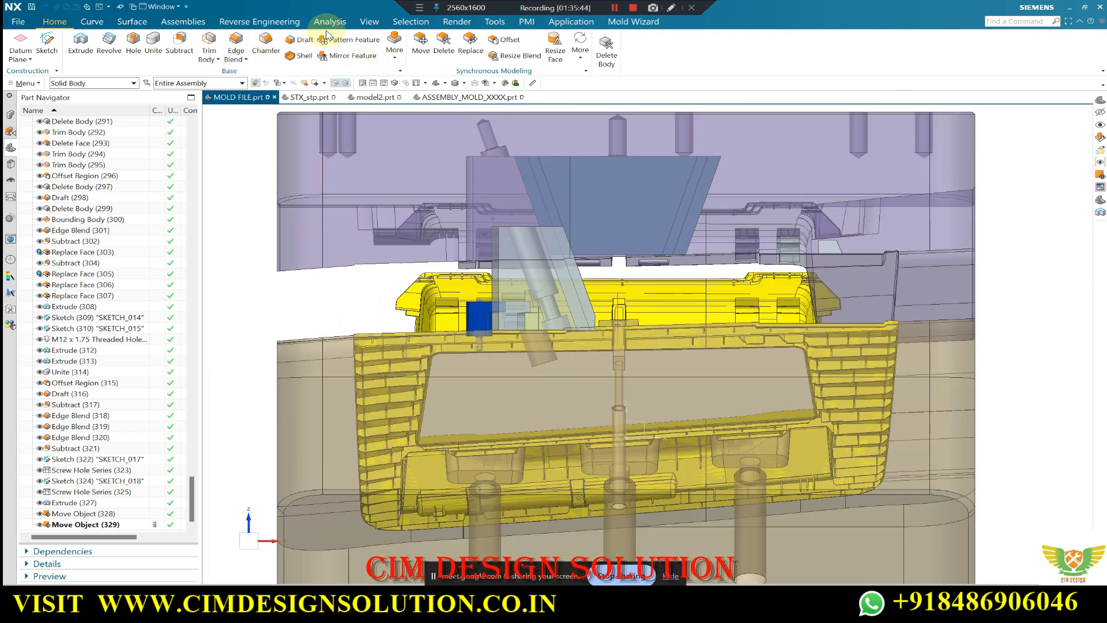
click(329, 23)
click(36, 40)
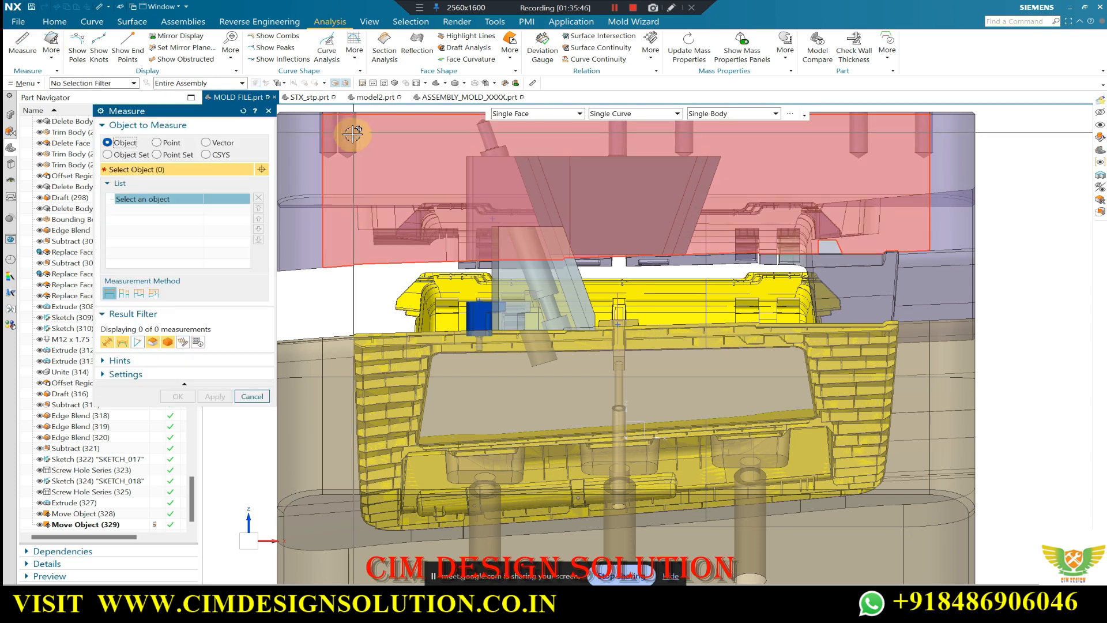
click(219, 143)
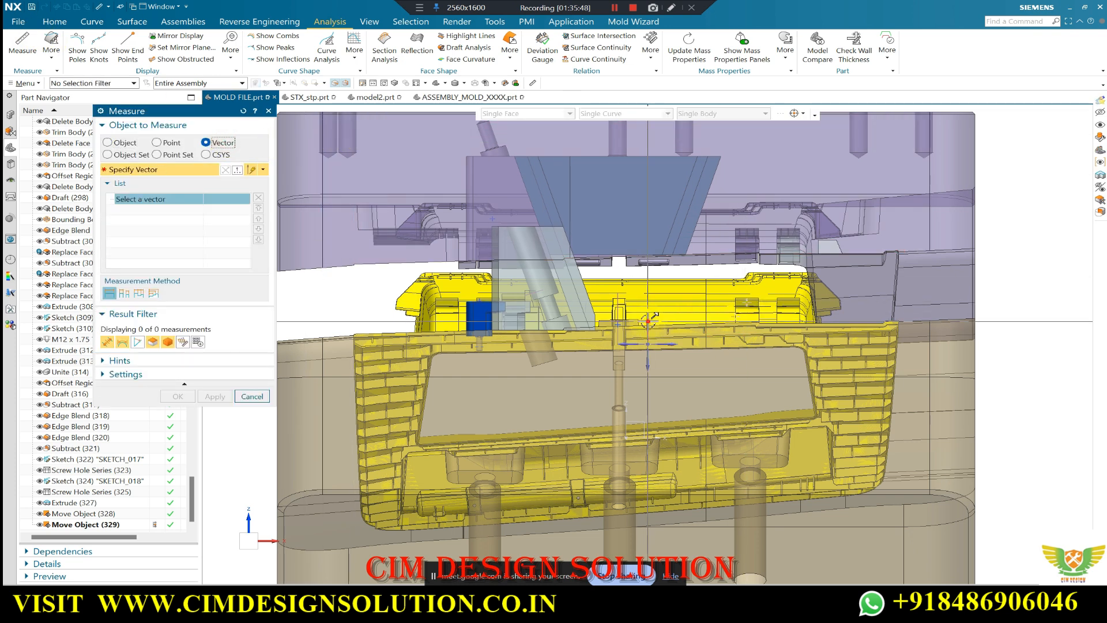
click(647, 321)
scroll(648, 144, up, 2)
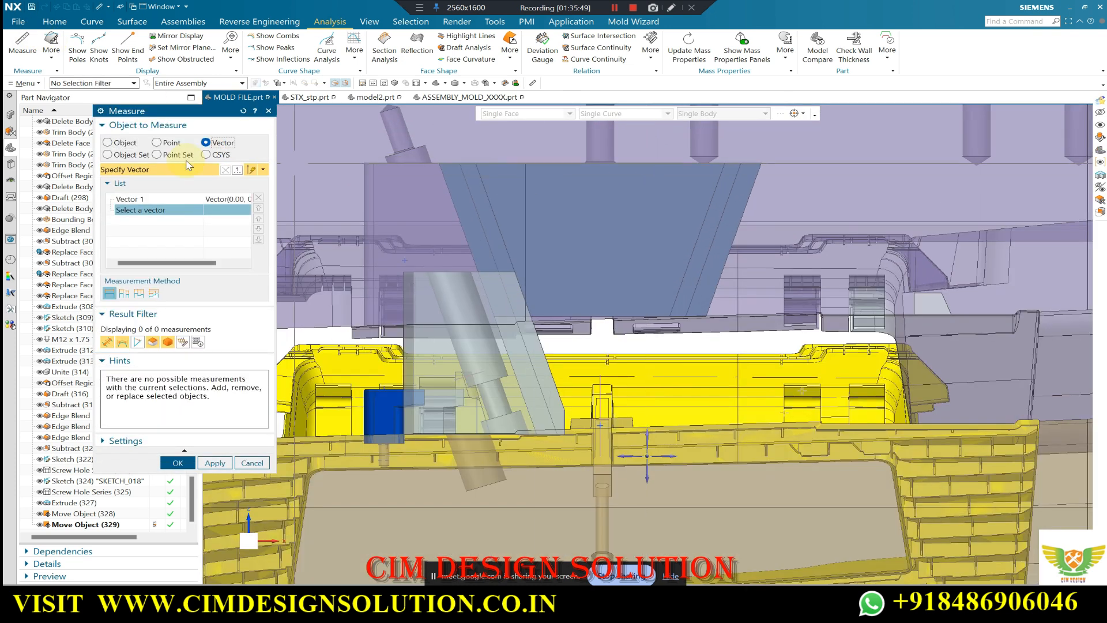
click(565, 163)
scroll(610, 311, up, 2)
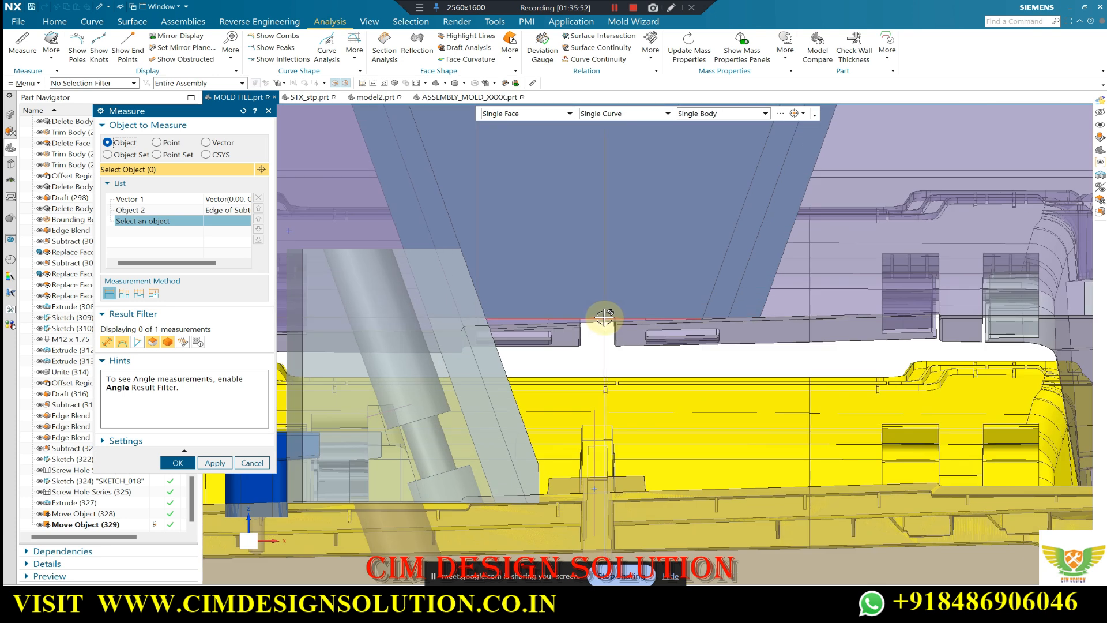
click(607, 317)
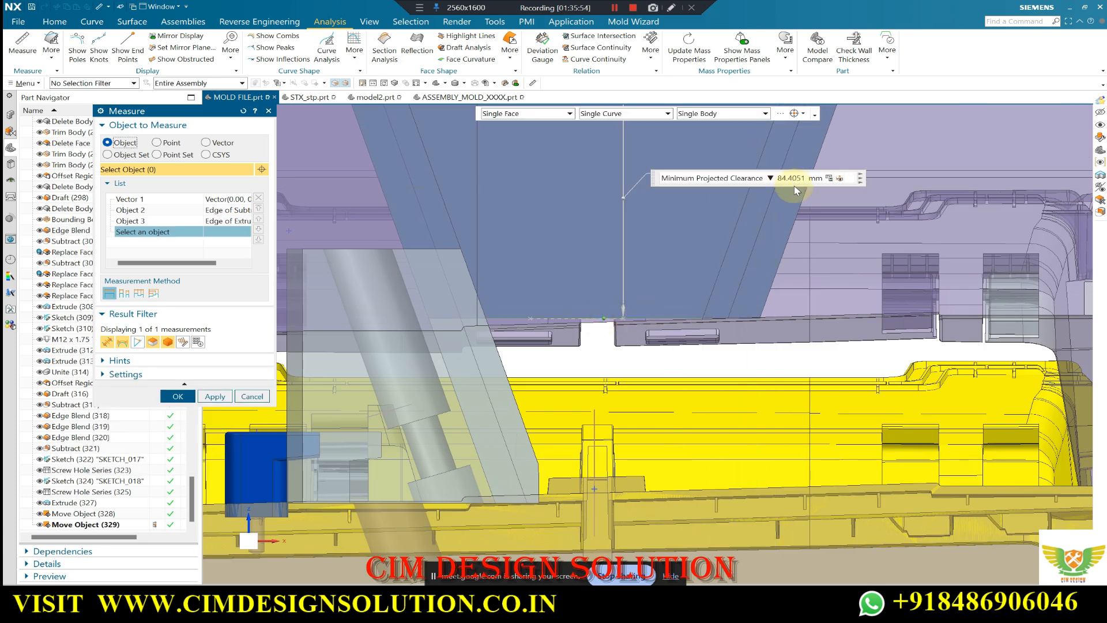
scroll(796, 176, down, 1)
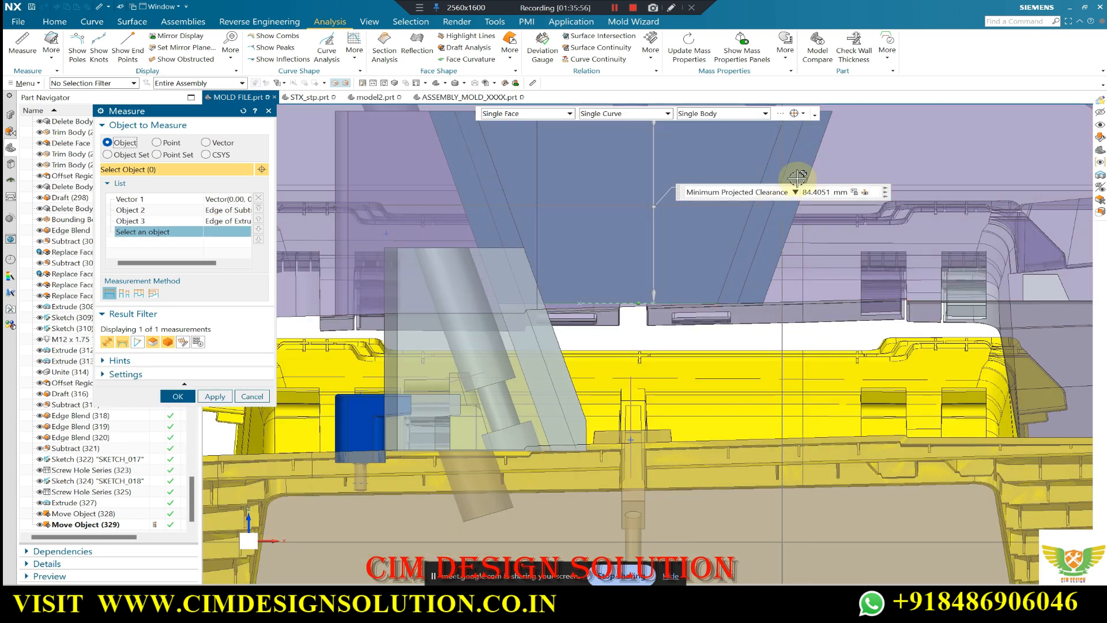
key(Escape)
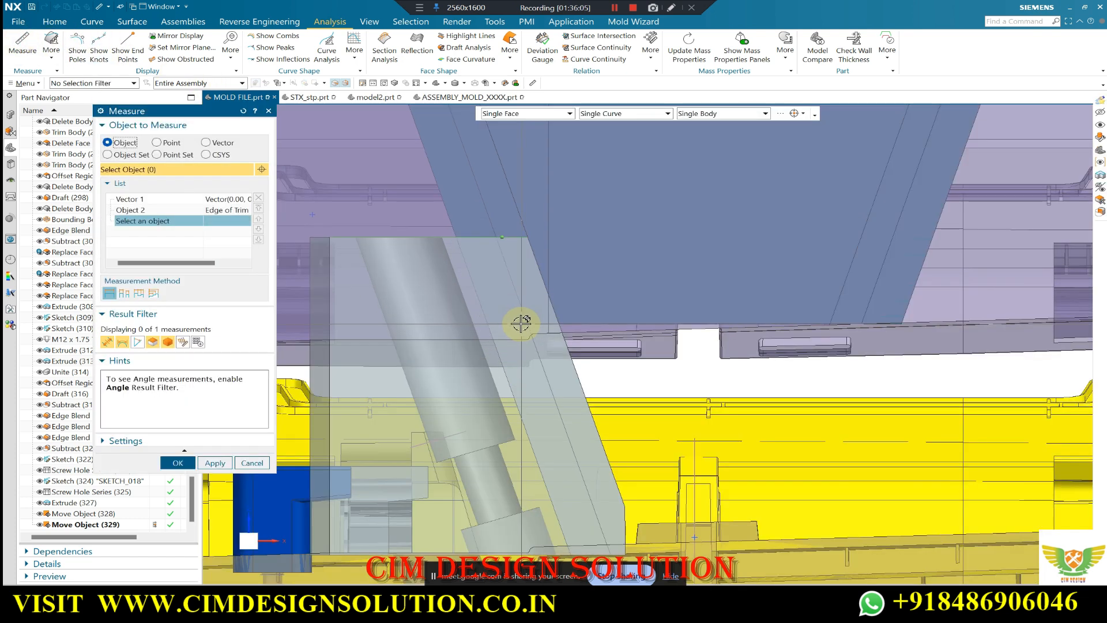
Measure the vertical overlap between the slide's top edge and the wedge block's lower edge, and examine it in the opened mold.
scroll(515, 321, up, 1)
click(514, 323)
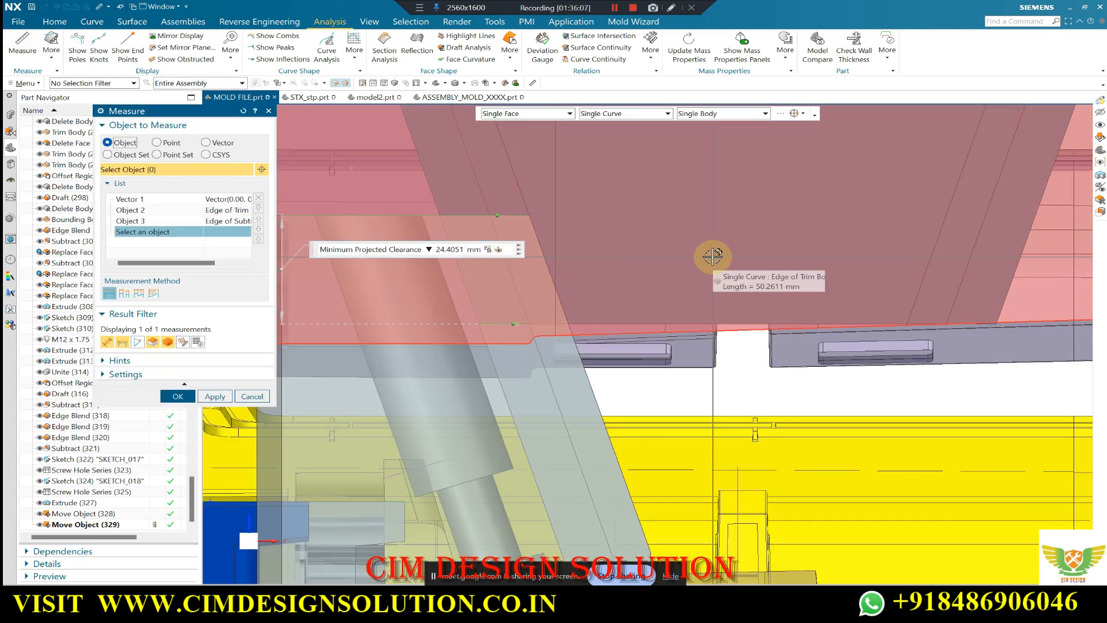
scroll(705, 276, down, 2)
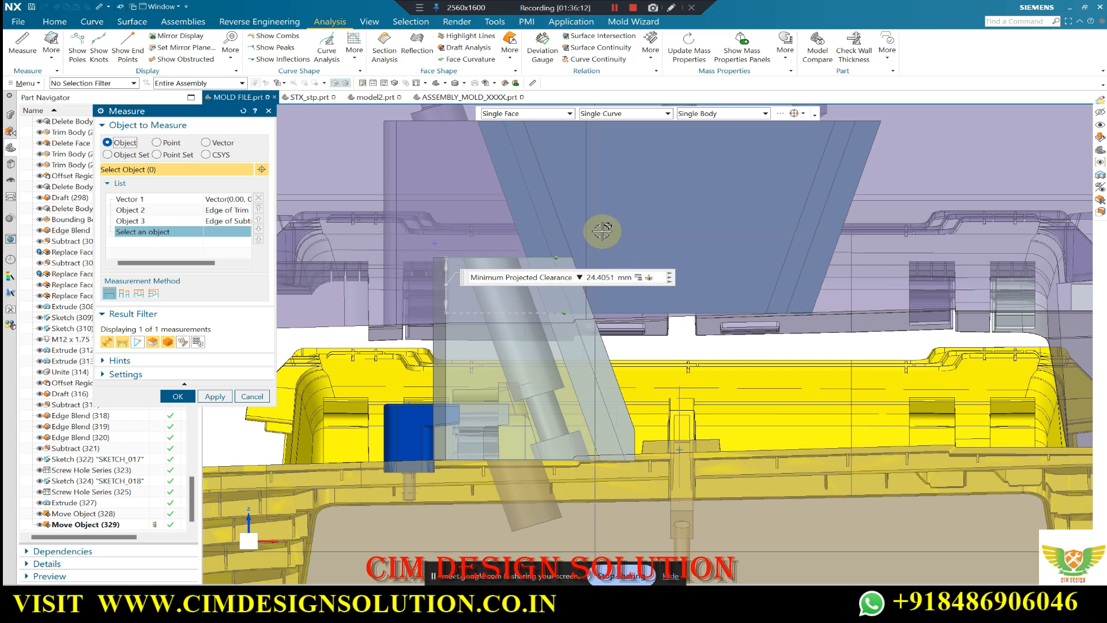
scroll(602, 262, down, 3)
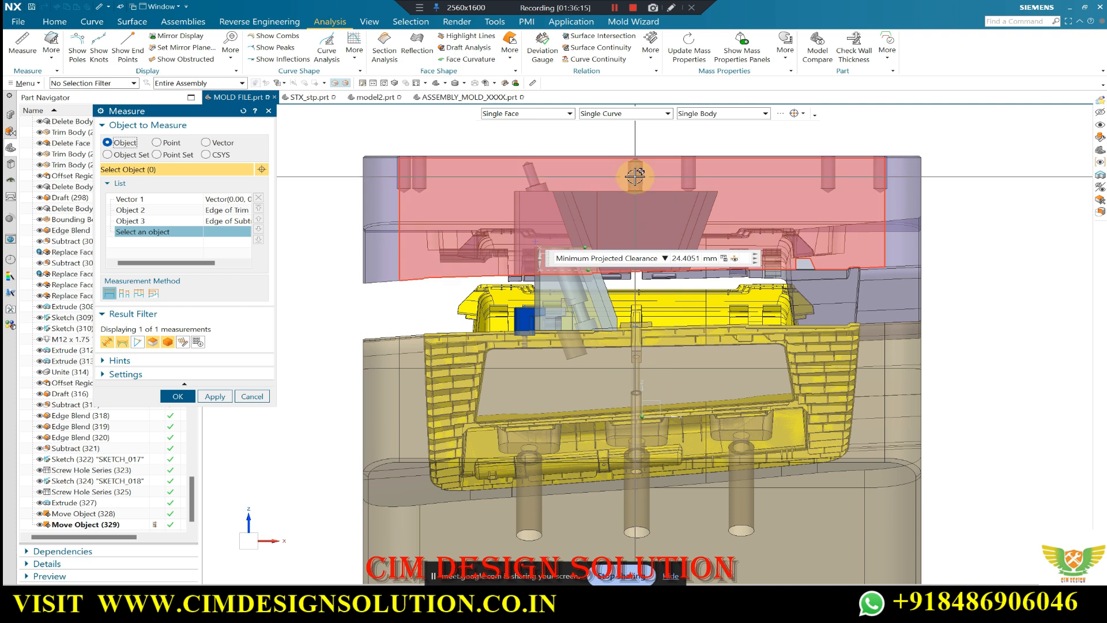
scroll(634, 226, up, 2)
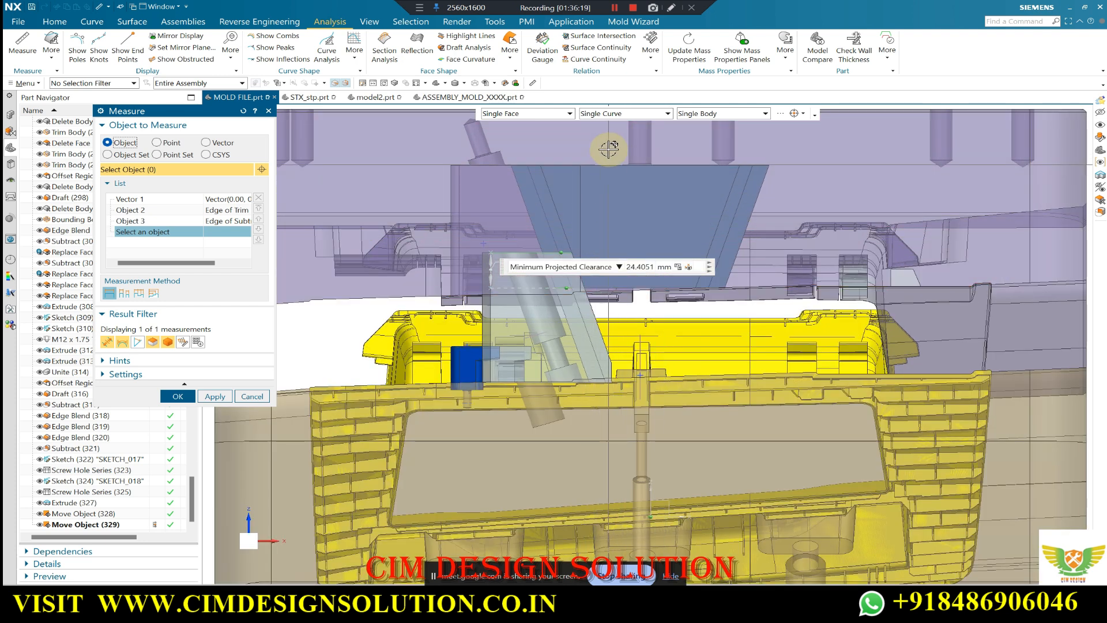
scroll(576, 217, down, 1)
scroll(578, 174, up, 1)
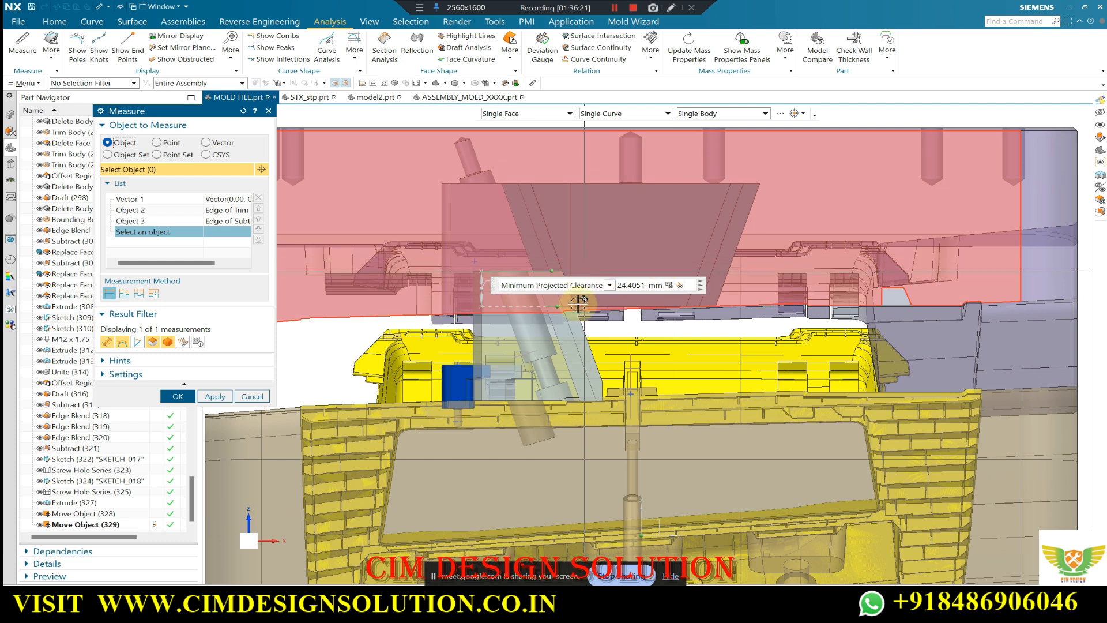
Examine how the wedge block's lower end overlaps the slide's top in the opened mold, close up and in the full assembly.
scroll(571, 268, up, 2)
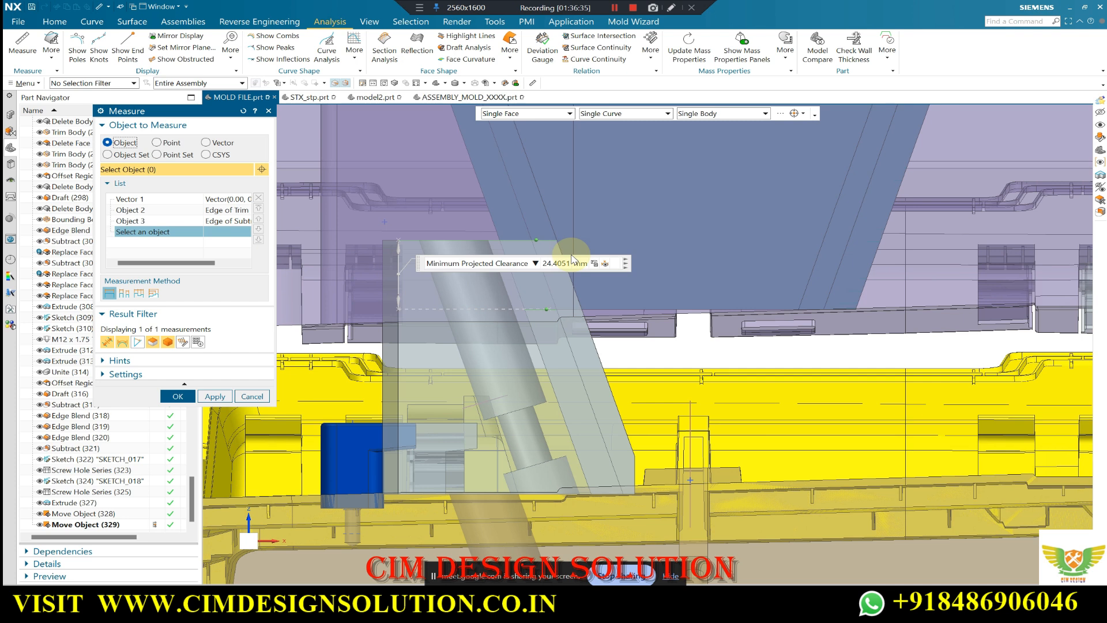
scroll(539, 267, down, 5)
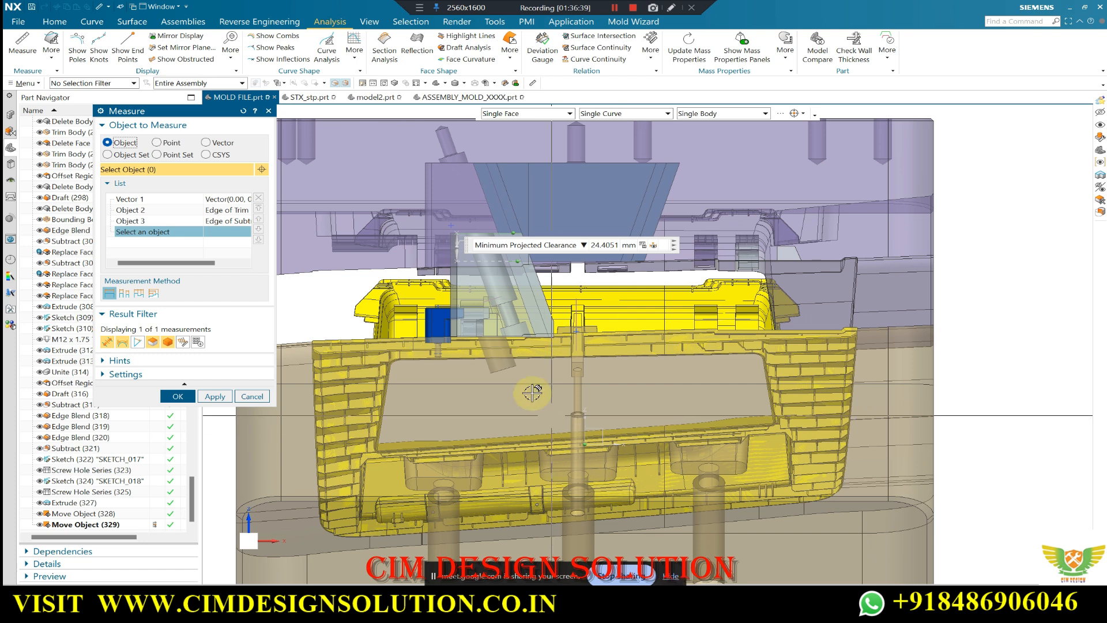
scroll(502, 206, up, 3)
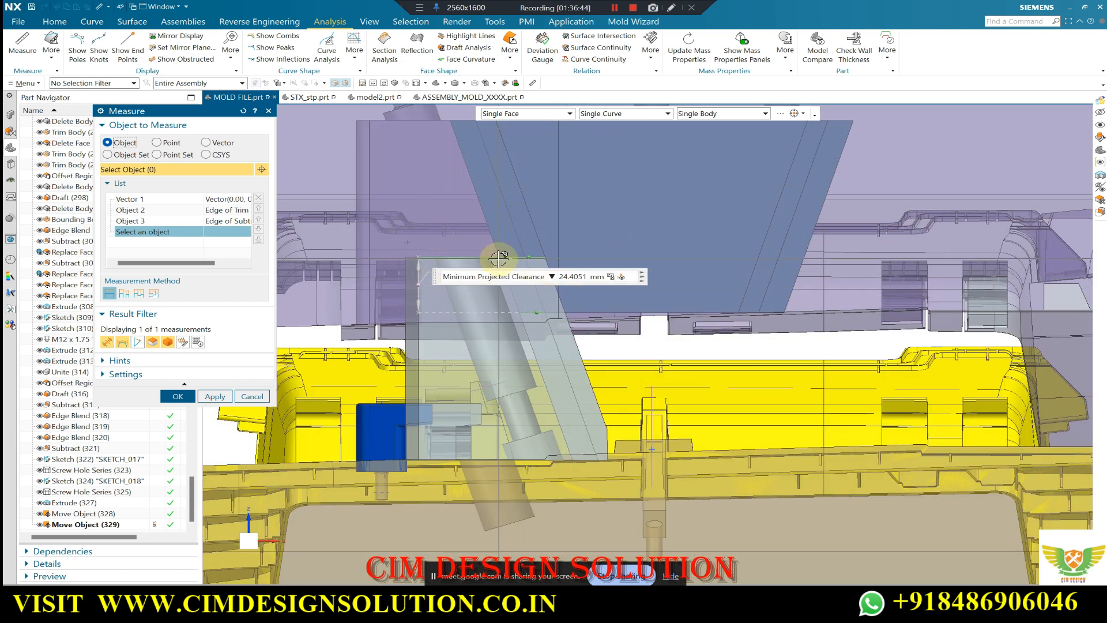
scroll(499, 259, down, 5)
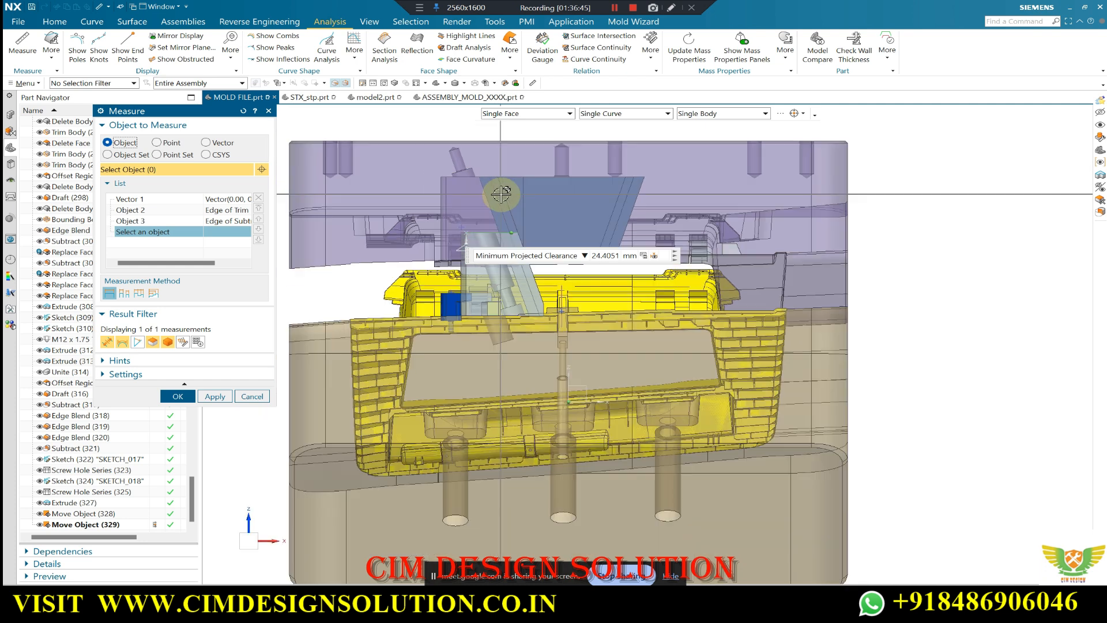
scroll(485, 213, up, 5)
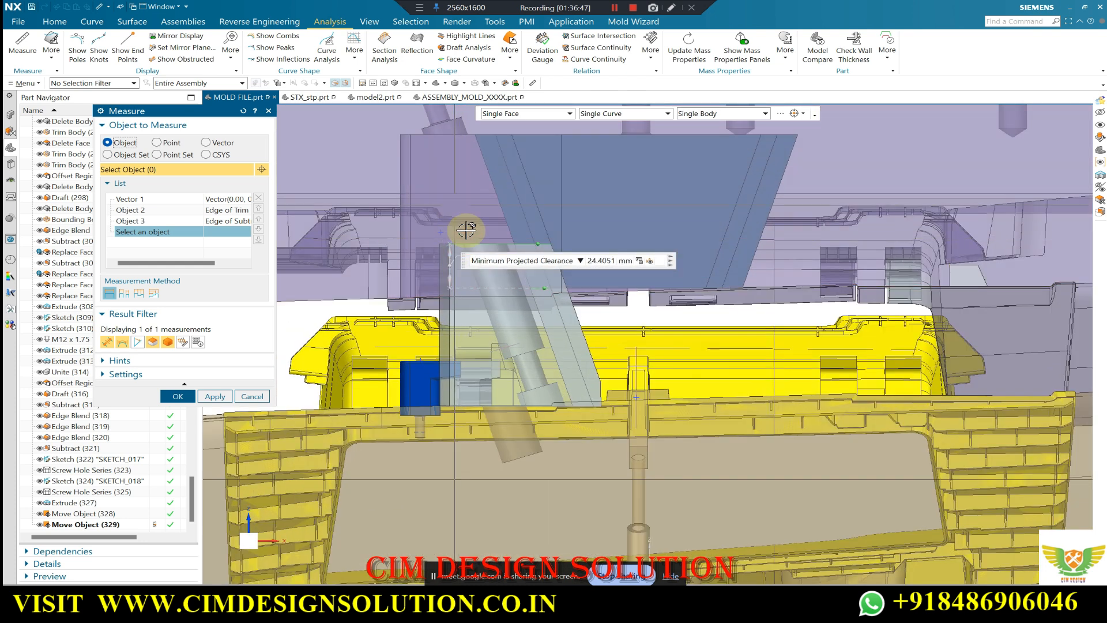
scroll(455, 198, down, 2)
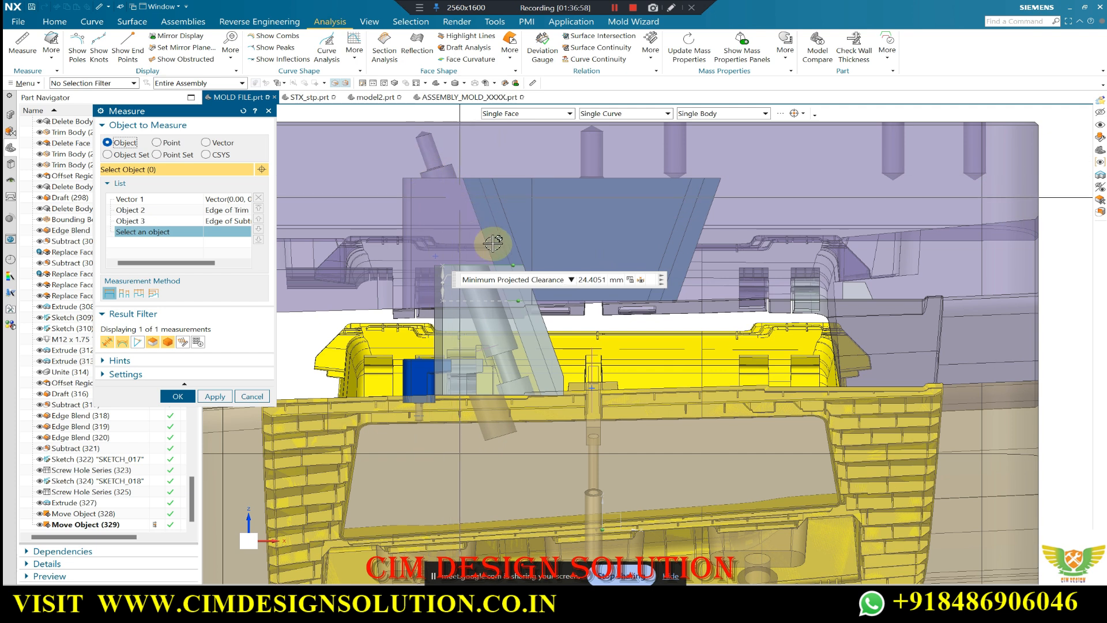
scroll(457, 163, down, 2)
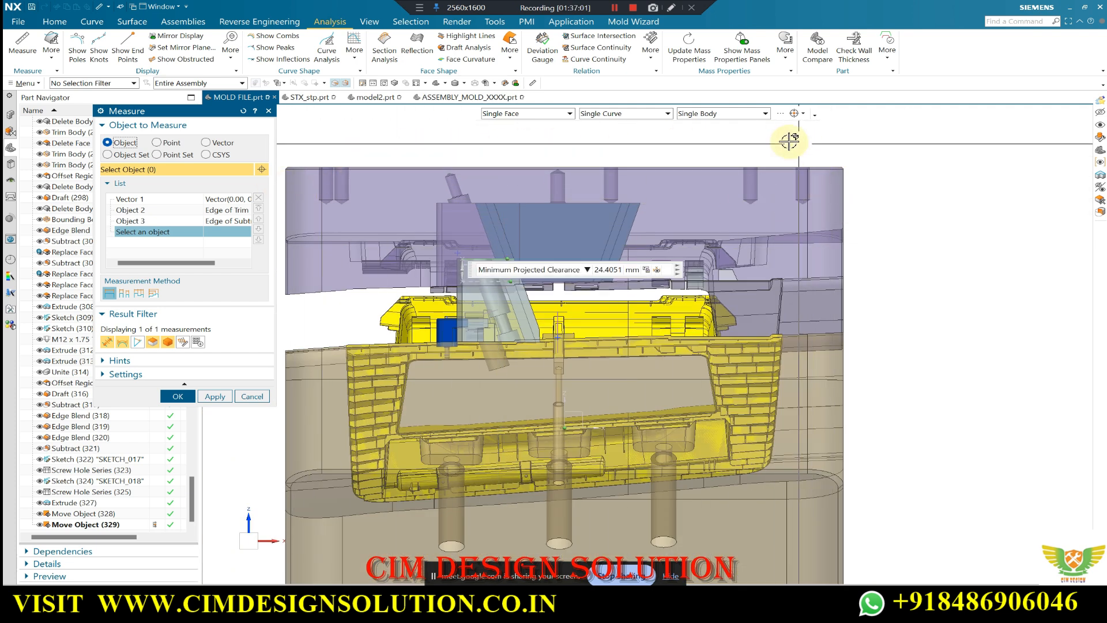
scroll(482, 226, up, 3)
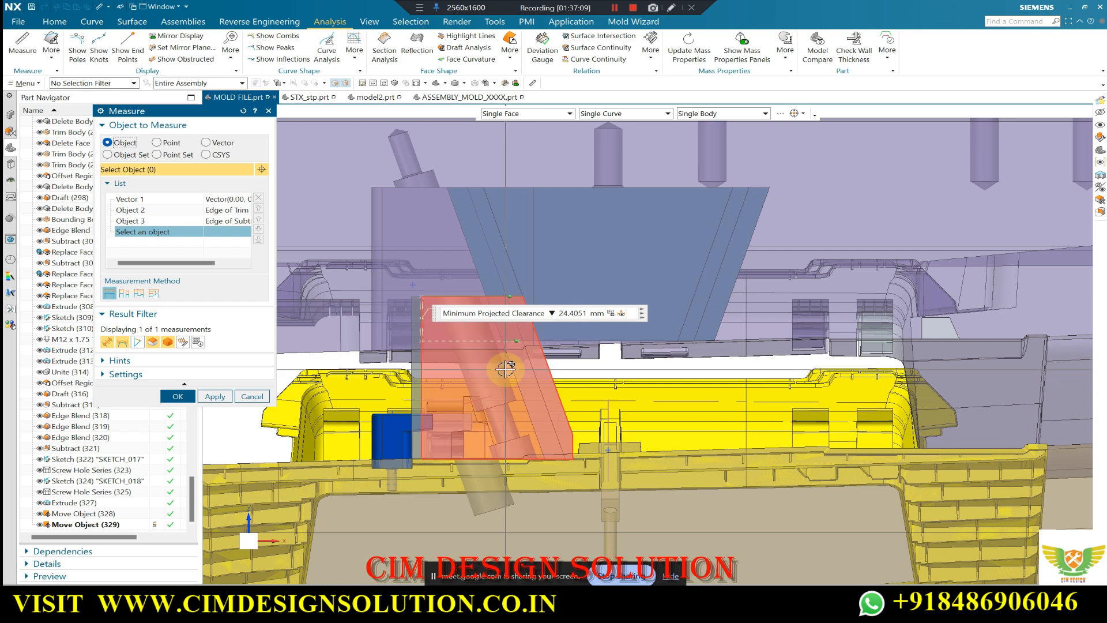
scroll(545, 321, up, 2)
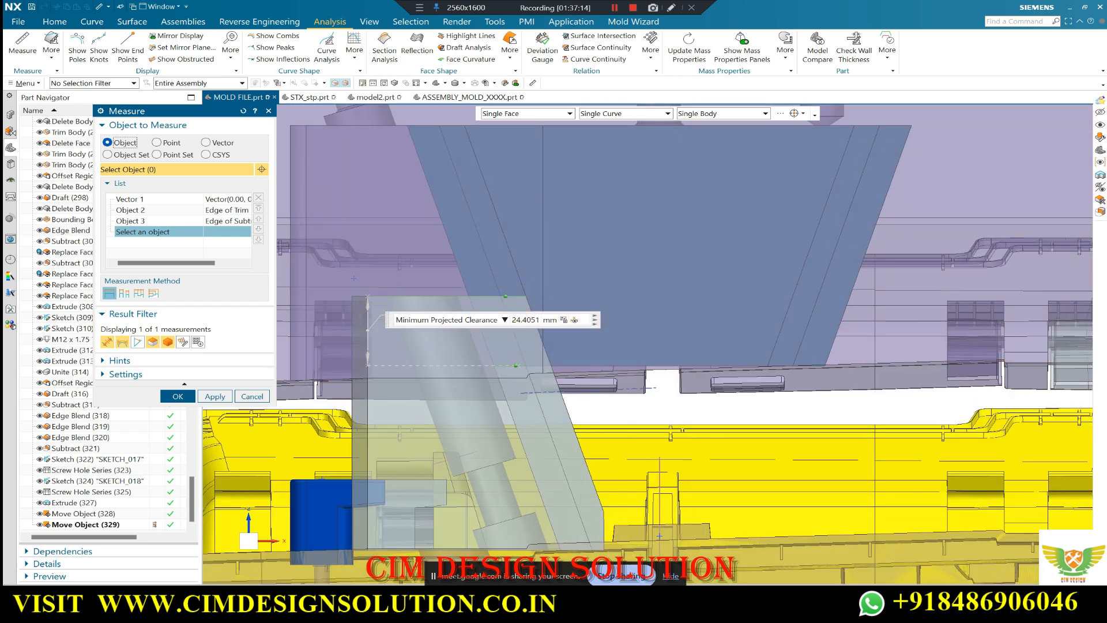
Divide 24 by 85 in Calculator to check the engagement ratio, and examine the wedge block against the slide again in NX.
key(super)
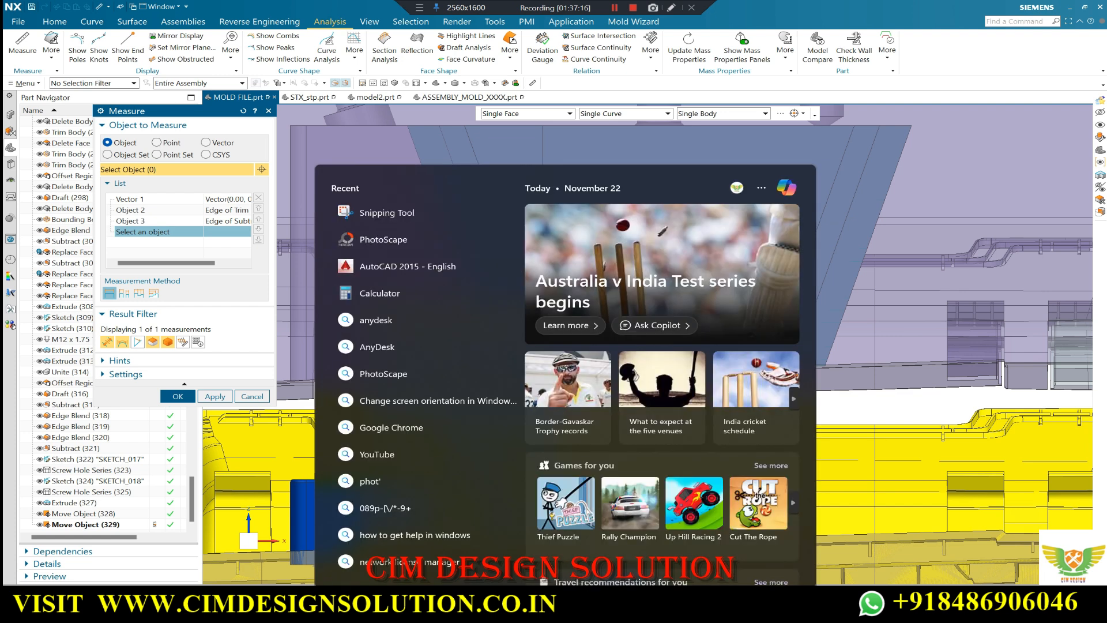
text(cal)
click(430, 244)
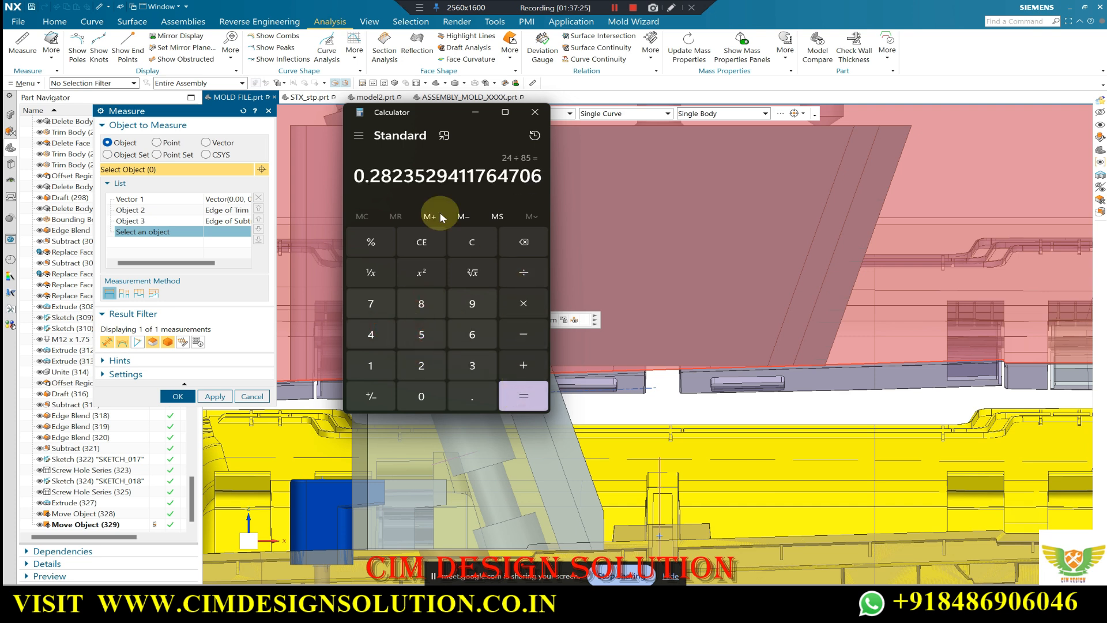
click(532, 117)
scroll(521, 279, down, 2)
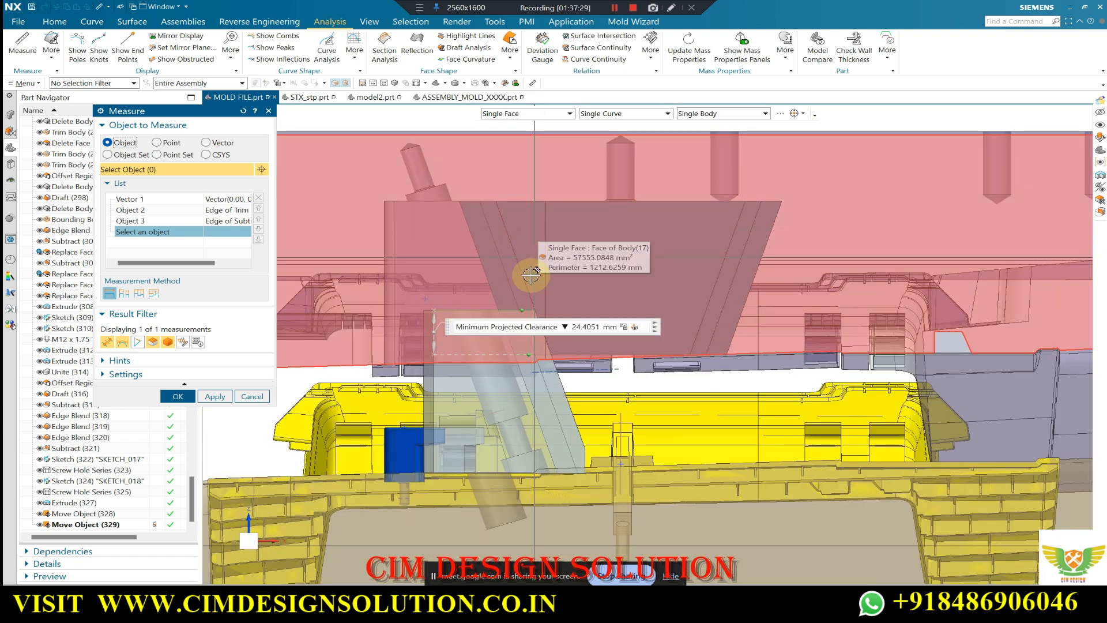
scroll(544, 308, up, 1)
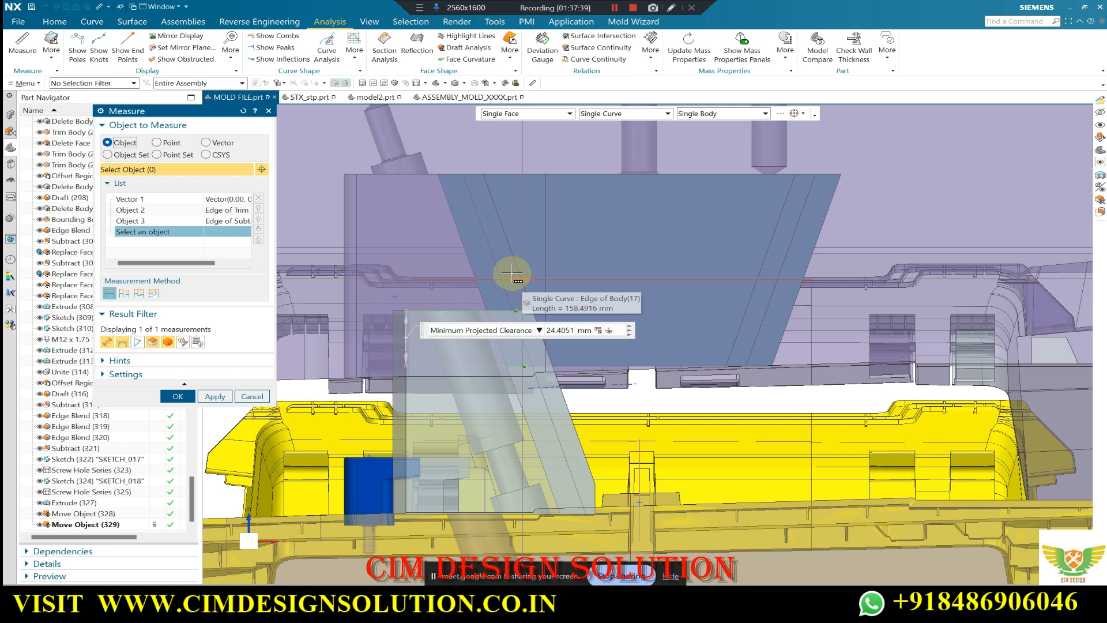
scroll(497, 237, down, 3)
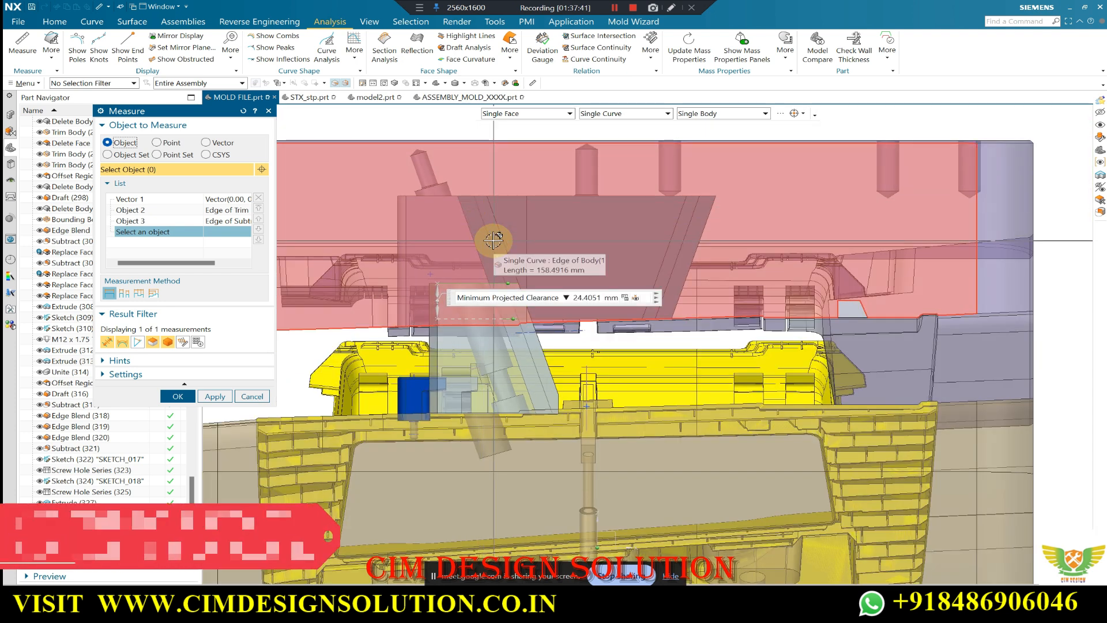
scroll(490, 251, up, 2)
scroll(588, 268, down, 2)
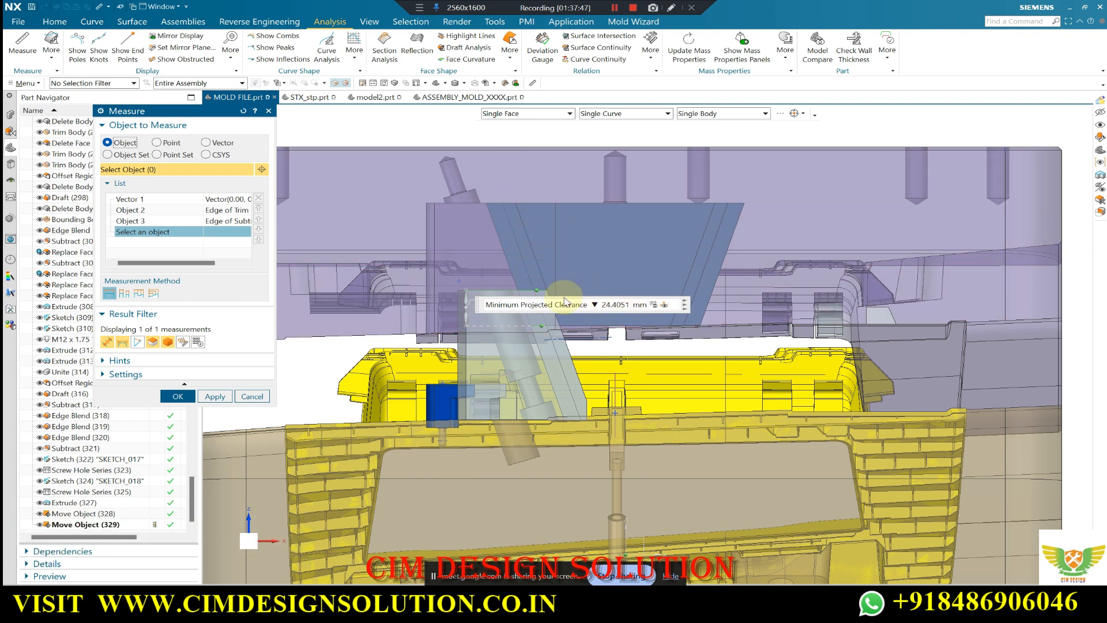
scroll(473, 200, up, 1)
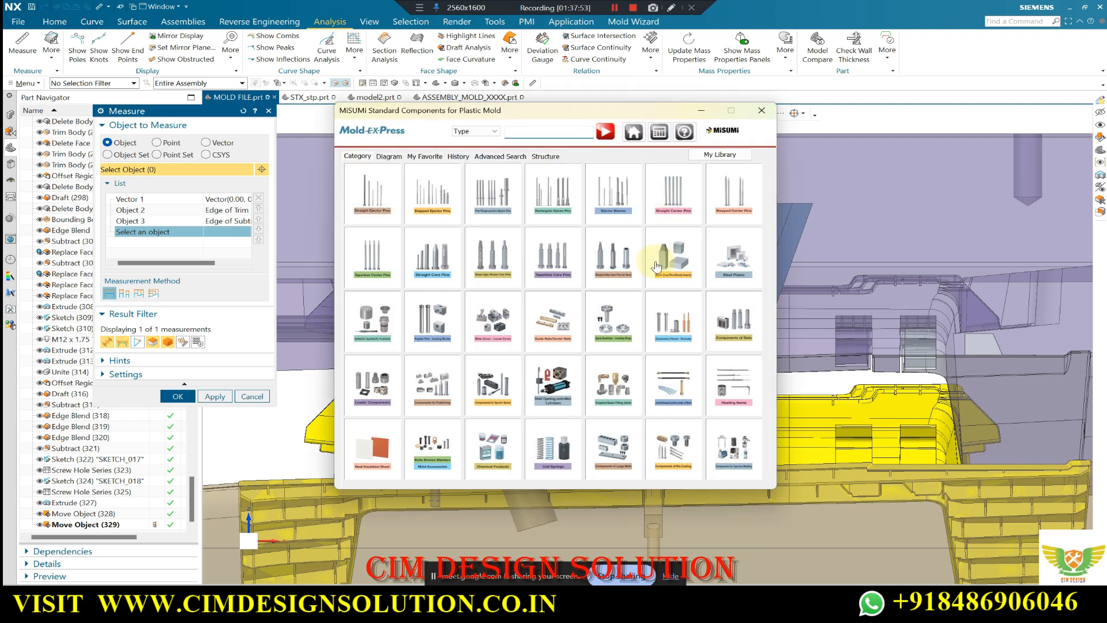
In MiSUMi Mold EX-Press, open the product configuration for the SWR high-deflection rectangular wire coil spring.
click(554, 449)
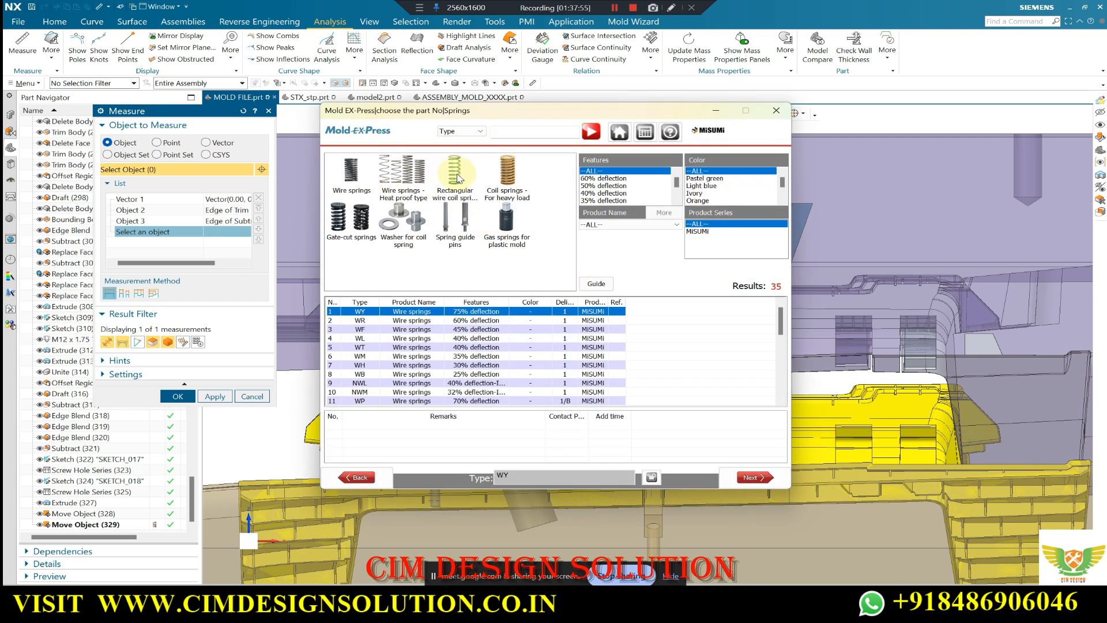
click(456, 176)
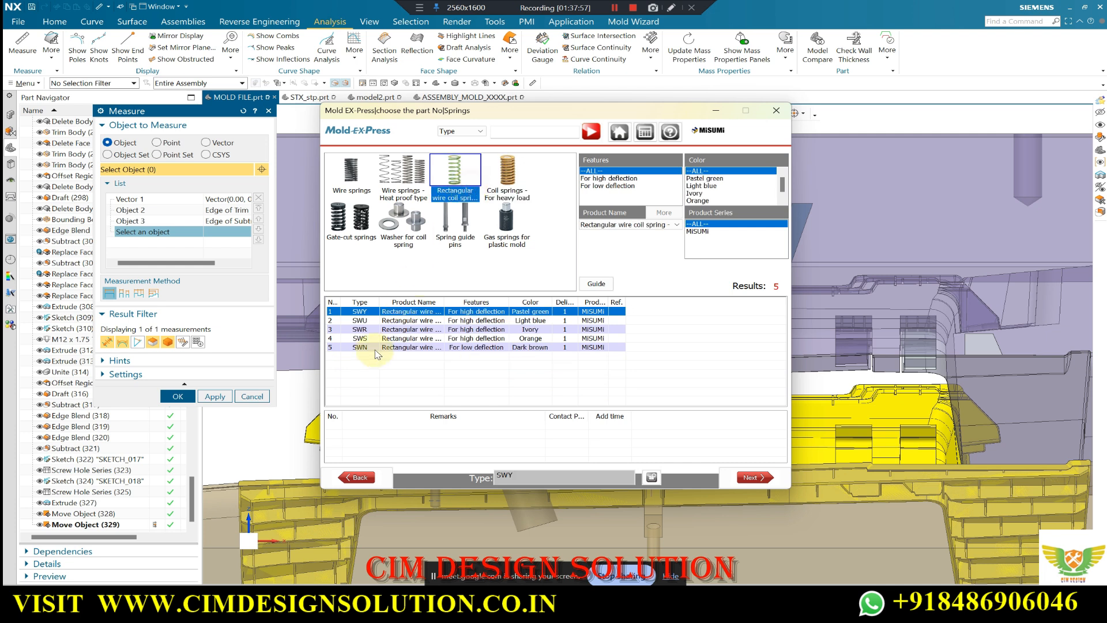
click(361, 338)
click(754, 477)
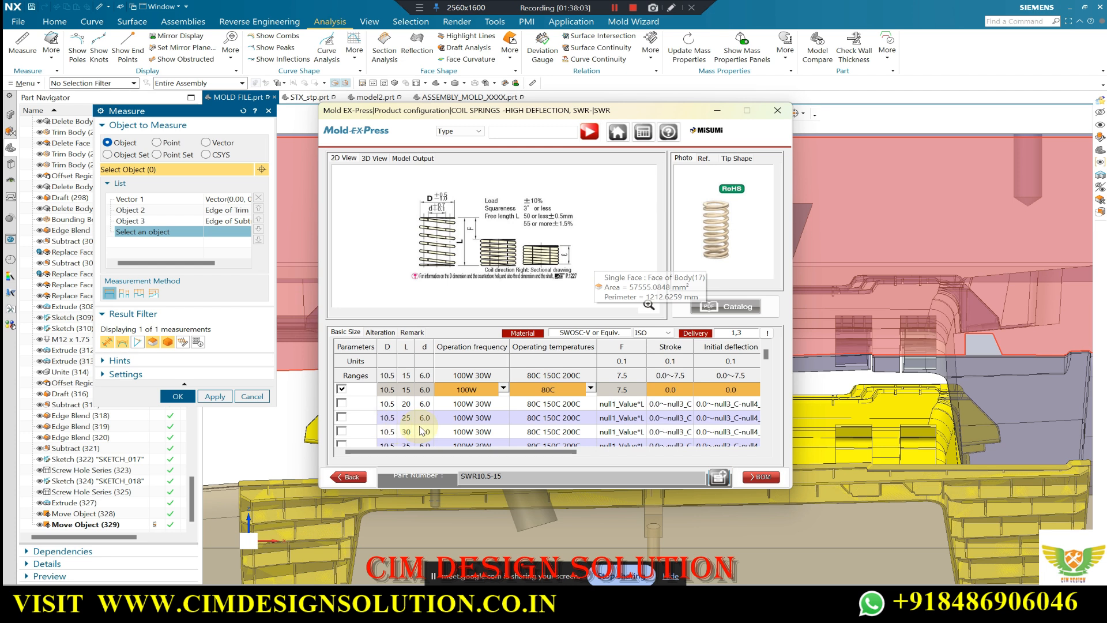
Look through the SWR spring sizes up to the 21 mm diameter rows, including their load columns, and return to NX.
scroll(406, 421, down, 5)
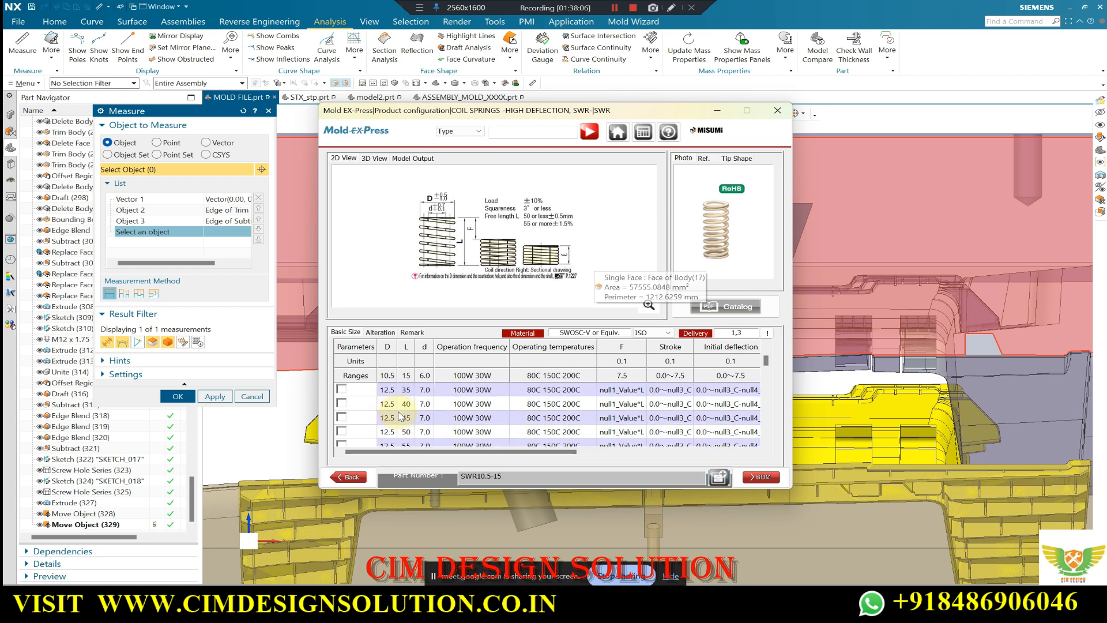
scroll(398, 417, down, 15)
scroll(397, 420, down, 9)
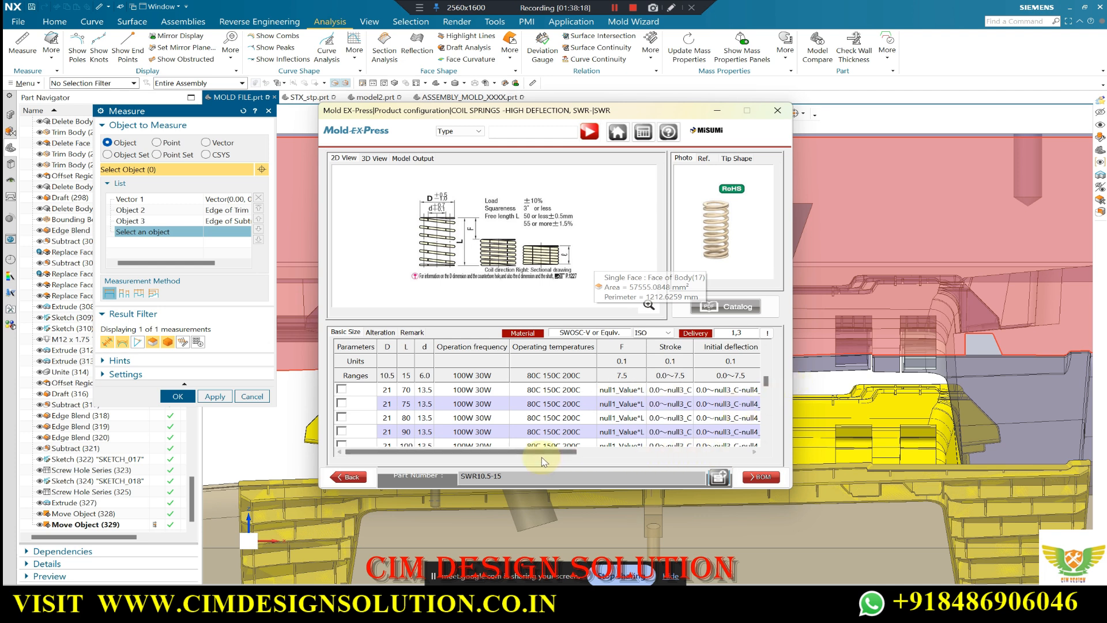
drag(542, 454, 733, 463)
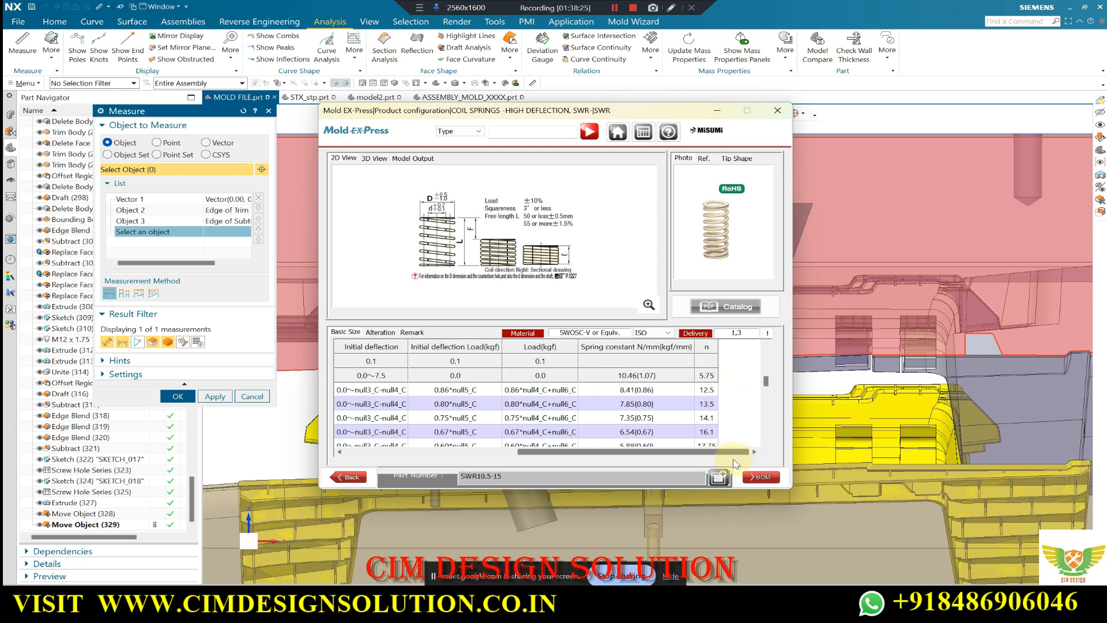
drag(709, 454, 541, 456)
click(717, 110)
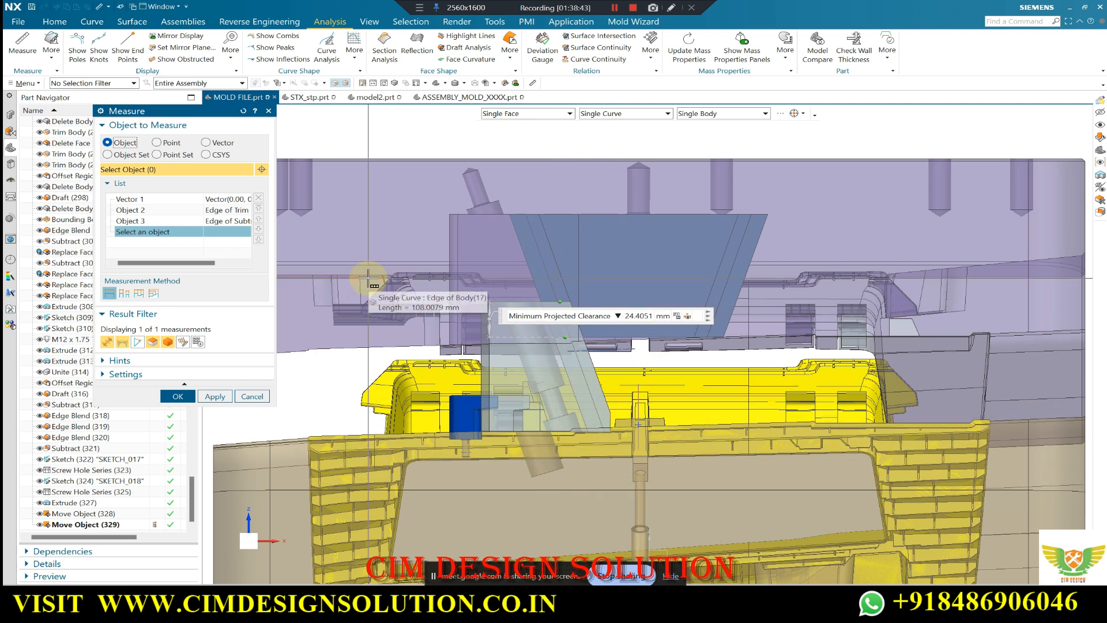
Replace the old vector and edges in the measurement with the angled rod's upper and lower circular edges.
click(128, 139)
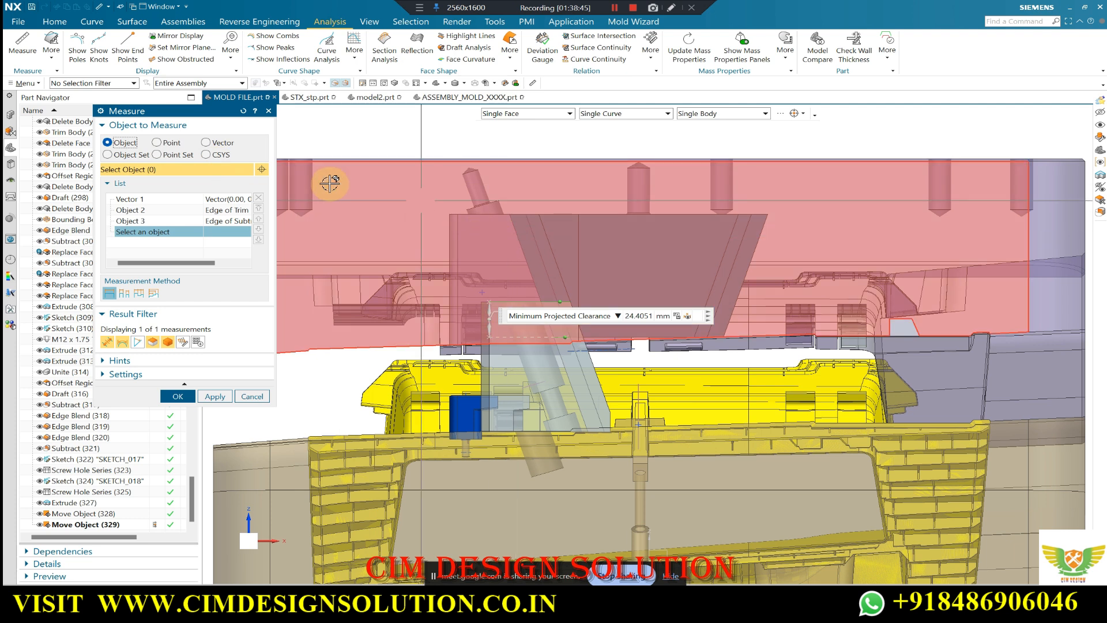
click(127, 141)
click(495, 202)
click(552, 387)
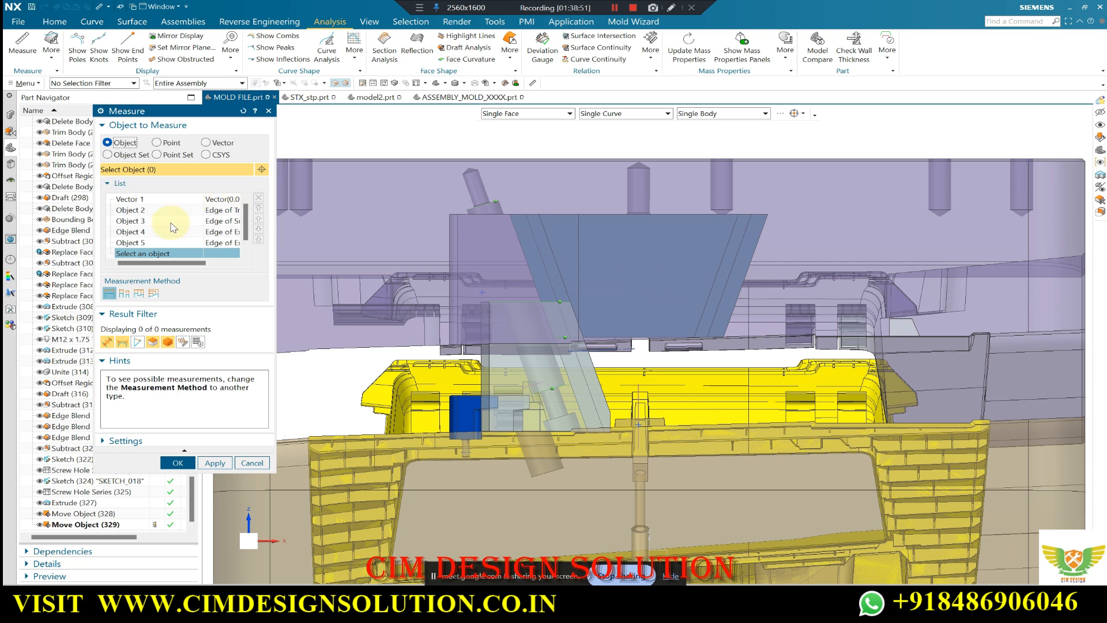
right_click(140, 201)
click(154, 210)
right_click(144, 202)
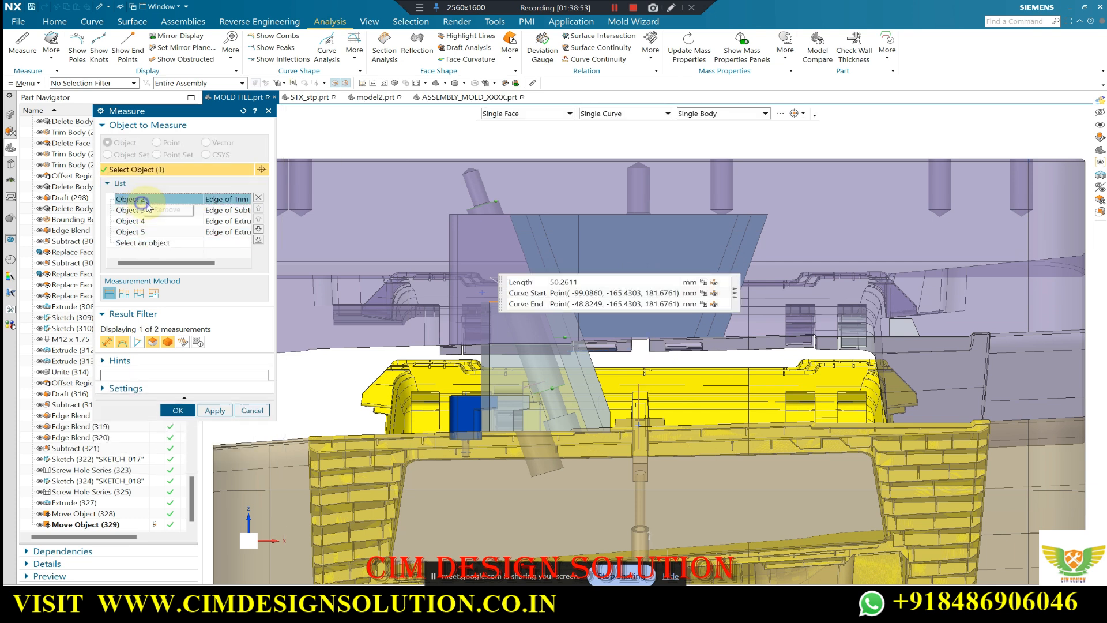
click(162, 210)
right_click(144, 200)
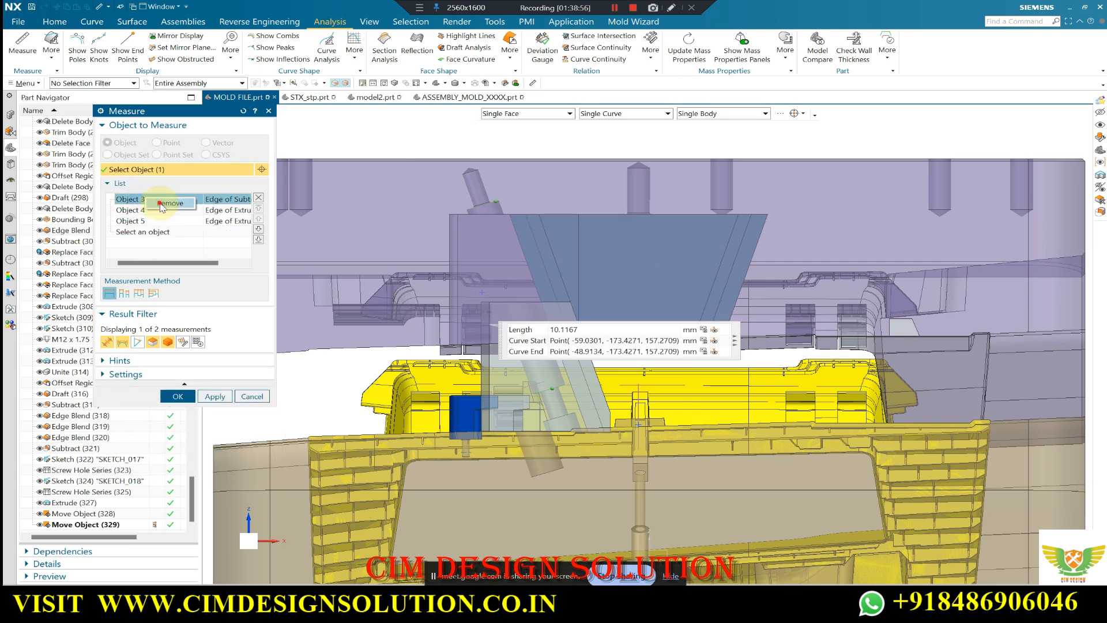
click(160, 210)
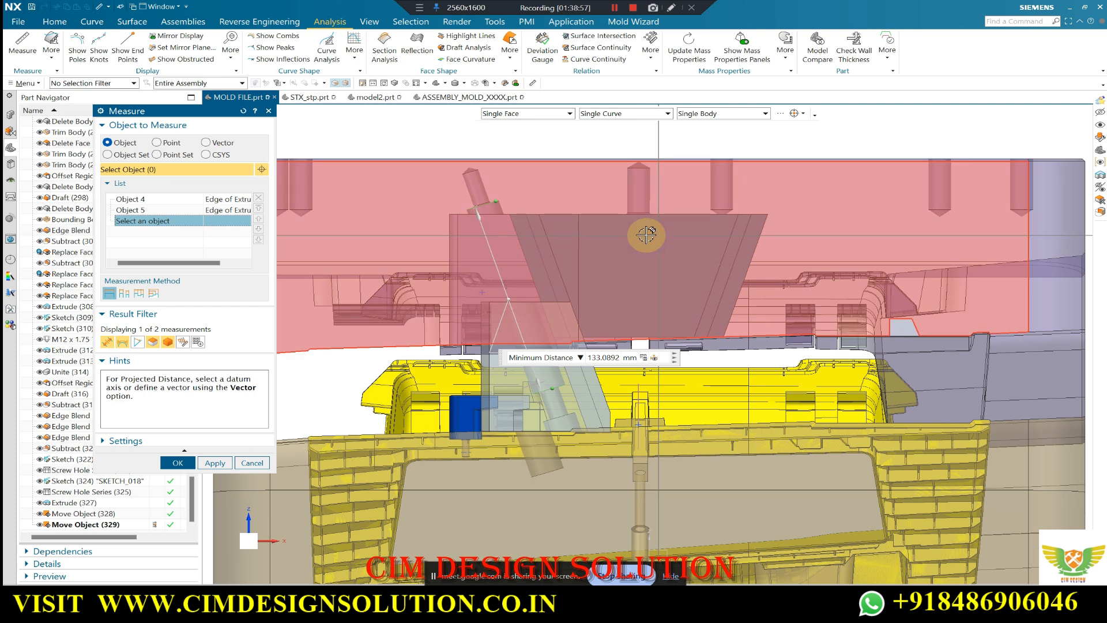
Measure the projected clearance between the rod's two edges along an inclined vector, and close the measurement.
click(205, 142)
click(640, 297)
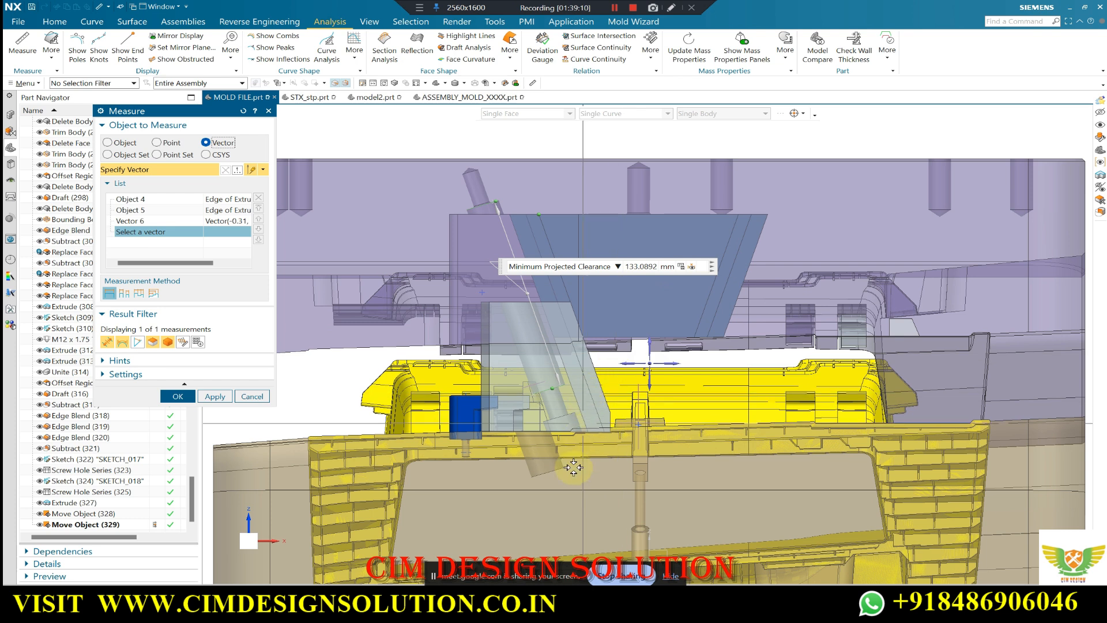
key(Escape)
Switch to Mold EX-Press, select the SWR spring with 21 mm diameter and 140 mm length, and return to NX.
click(612, 600)
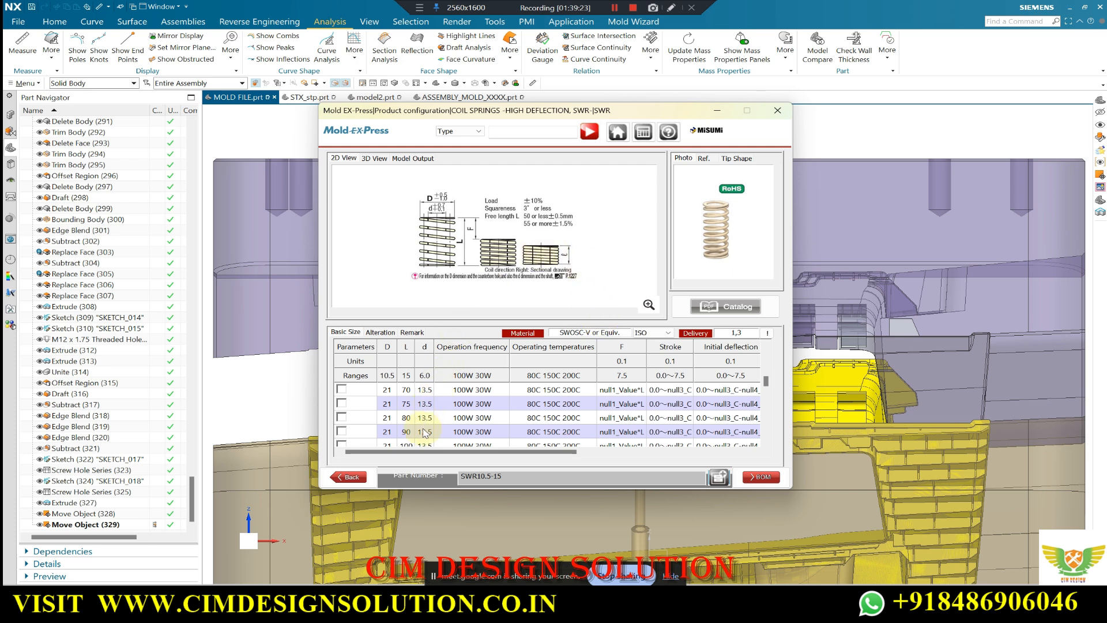
scroll(454, 429, down, 2)
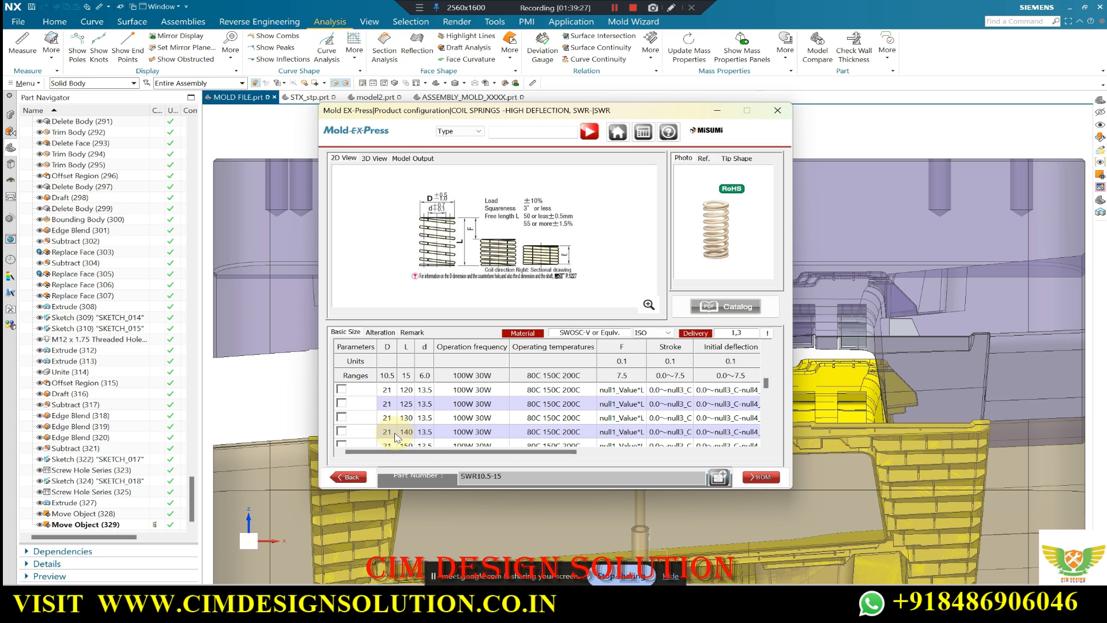
click(341, 432)
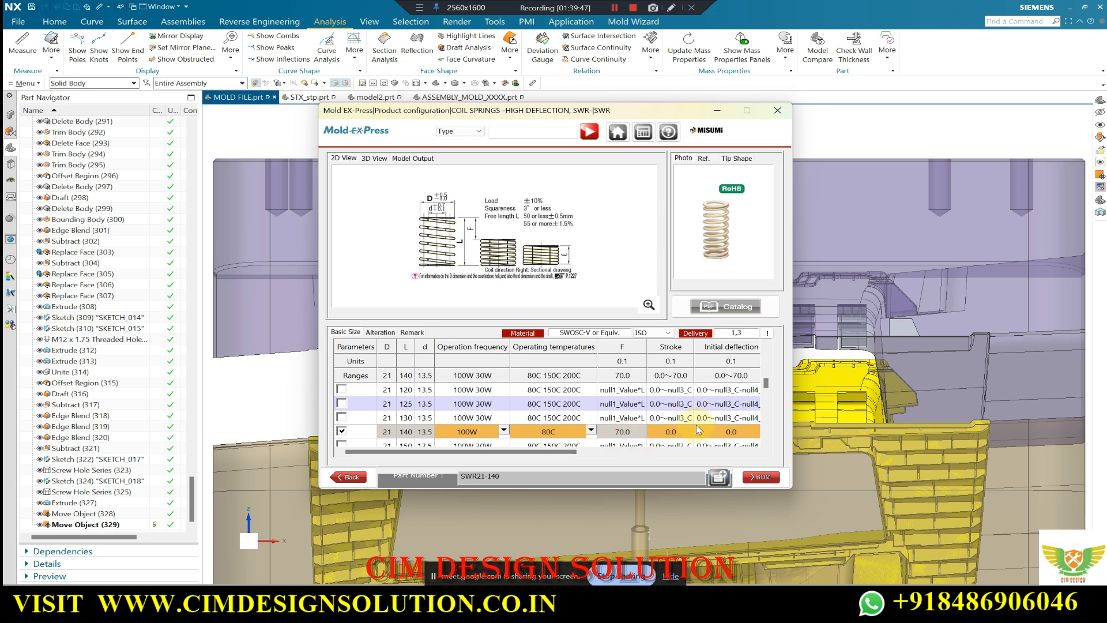
click(717, 110)
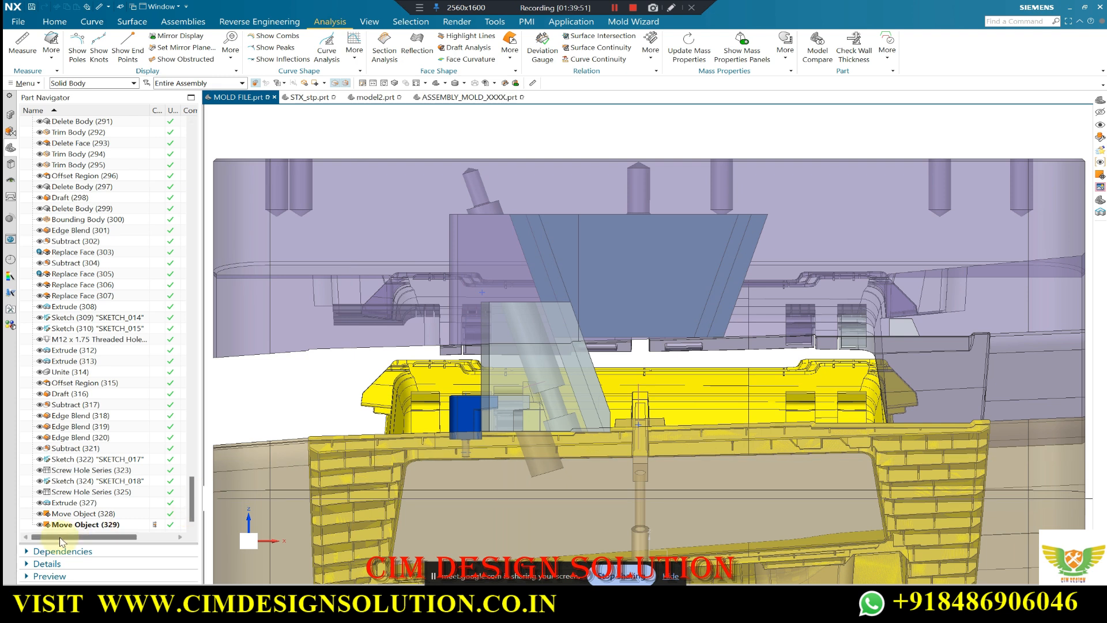
Check the travel distance set for the upper mold half in Move Object (328), and close its settings.
double_click(68, 514)
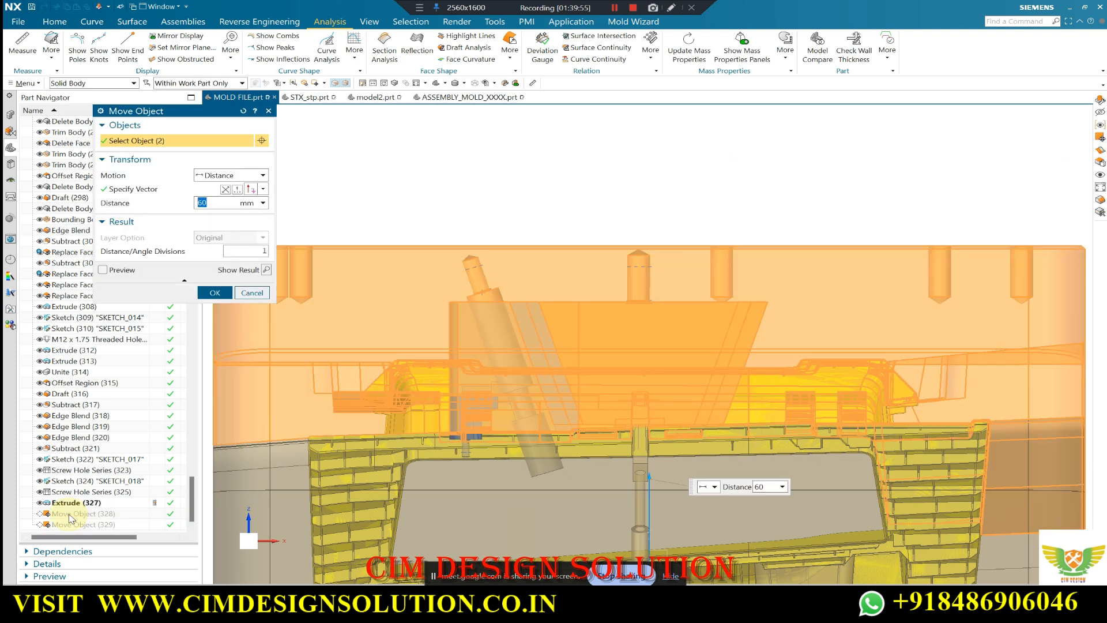
click(250, 294)
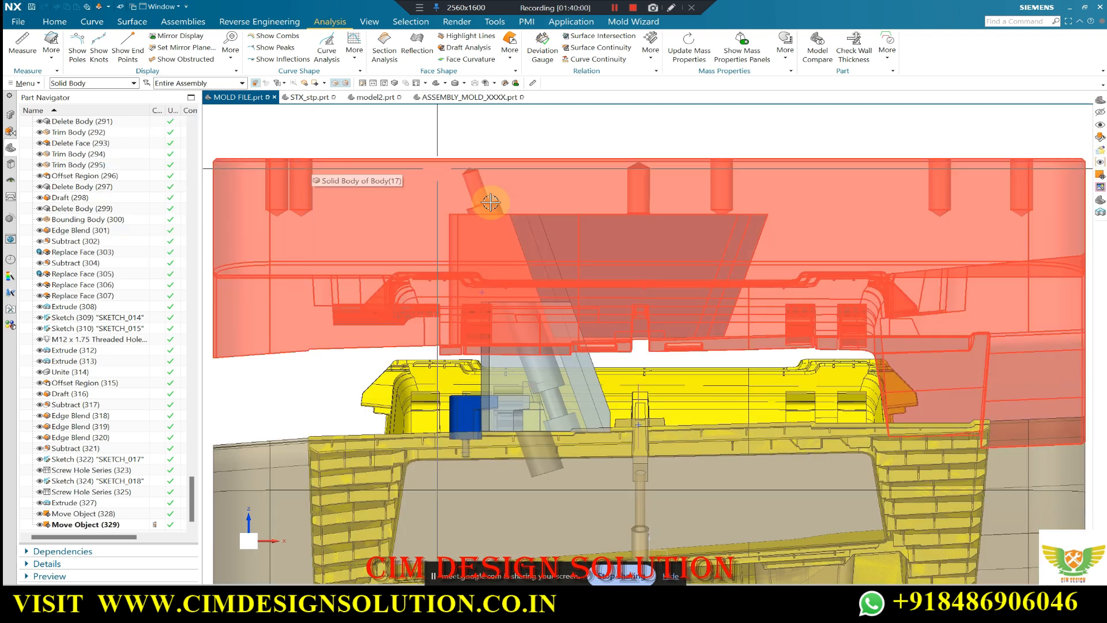
Examine the sectioned coil spring and angled rod in ASSEMBLY_MOLD_XXXX.prt, and check the SWR spring configuration in Mold EX-Press.
click(469, 97)
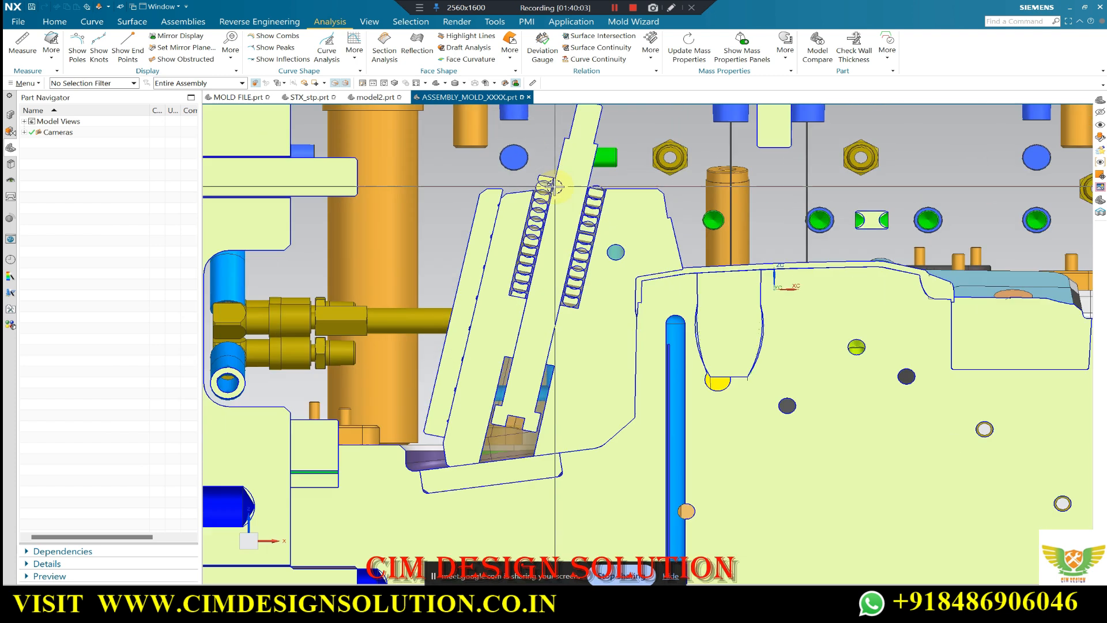
scroll(563, 195, down, 3)
scroll(564, 202, up, 3)
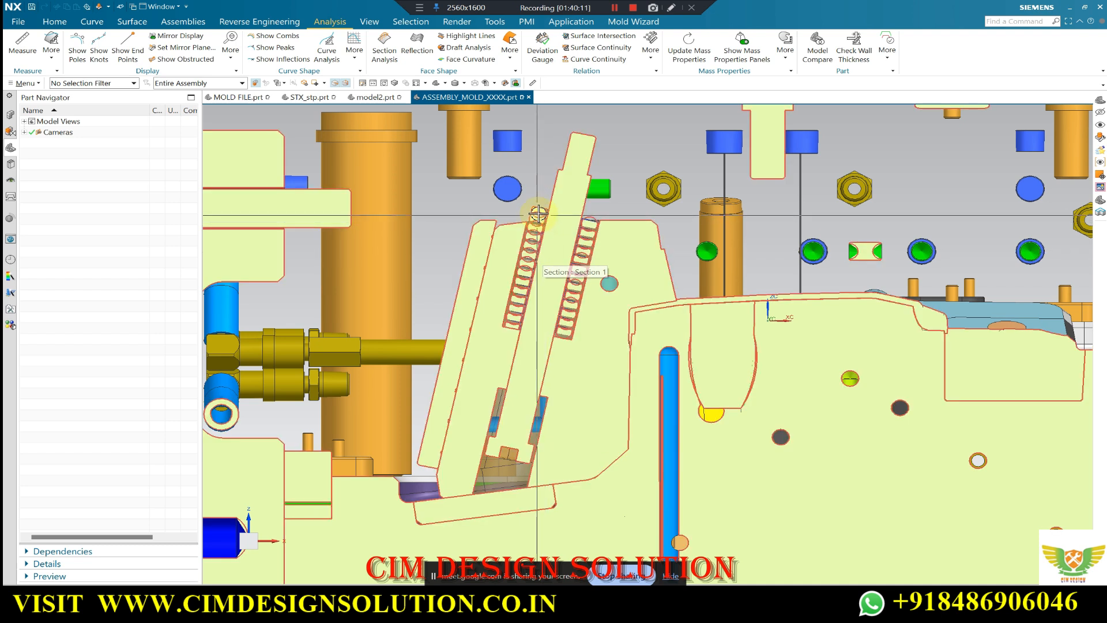
scroll(539, 214, up, 2)
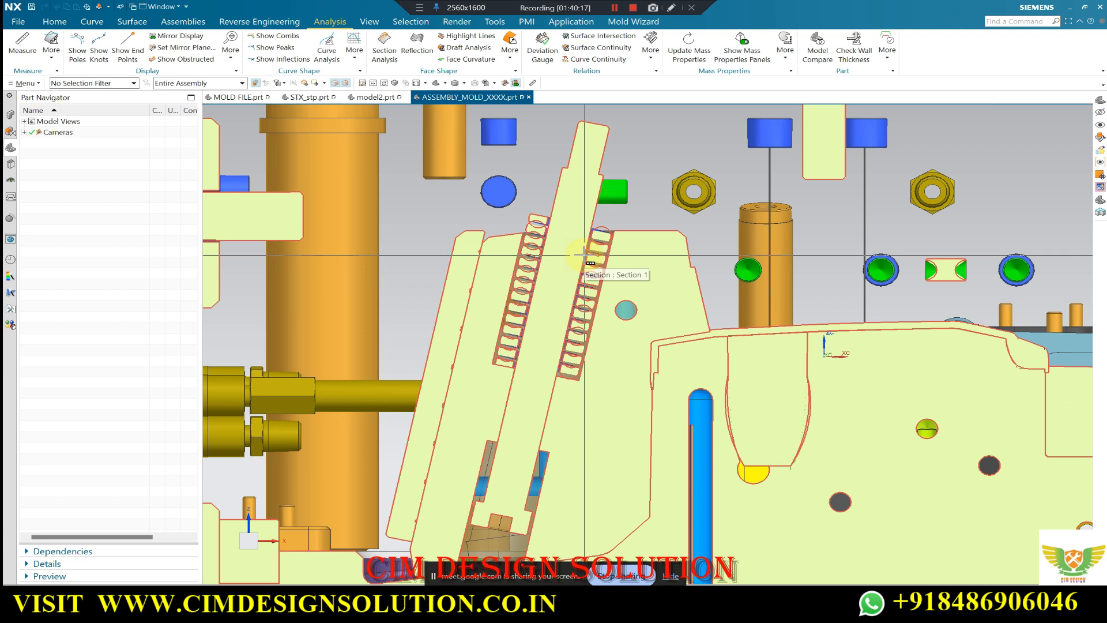
scroll(594, 193, down, 2)
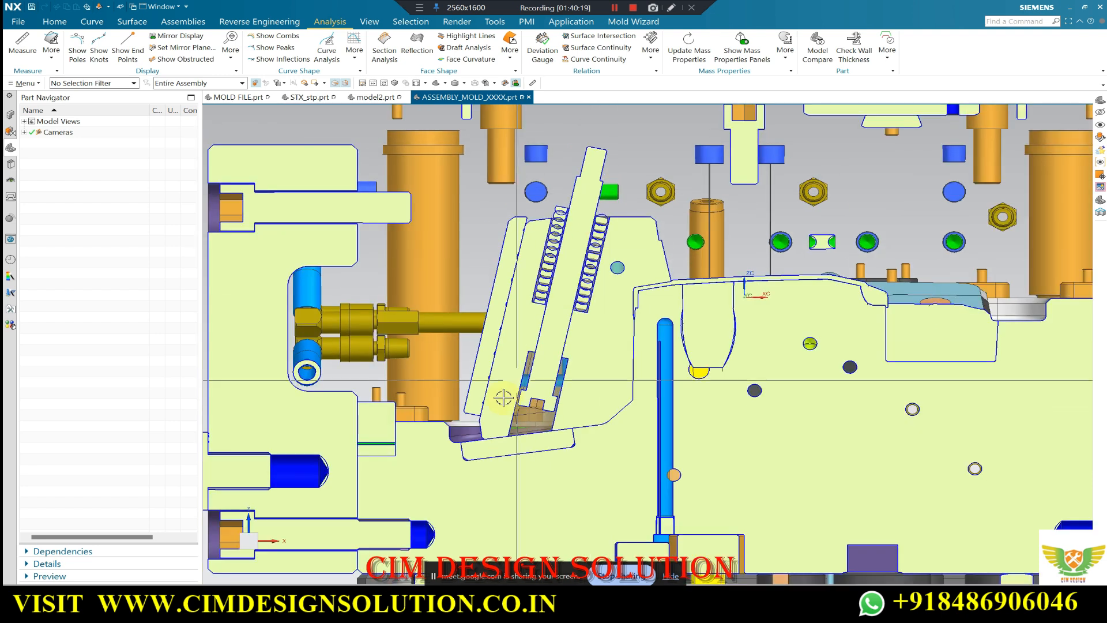
scroll(526, 366, up, 3)
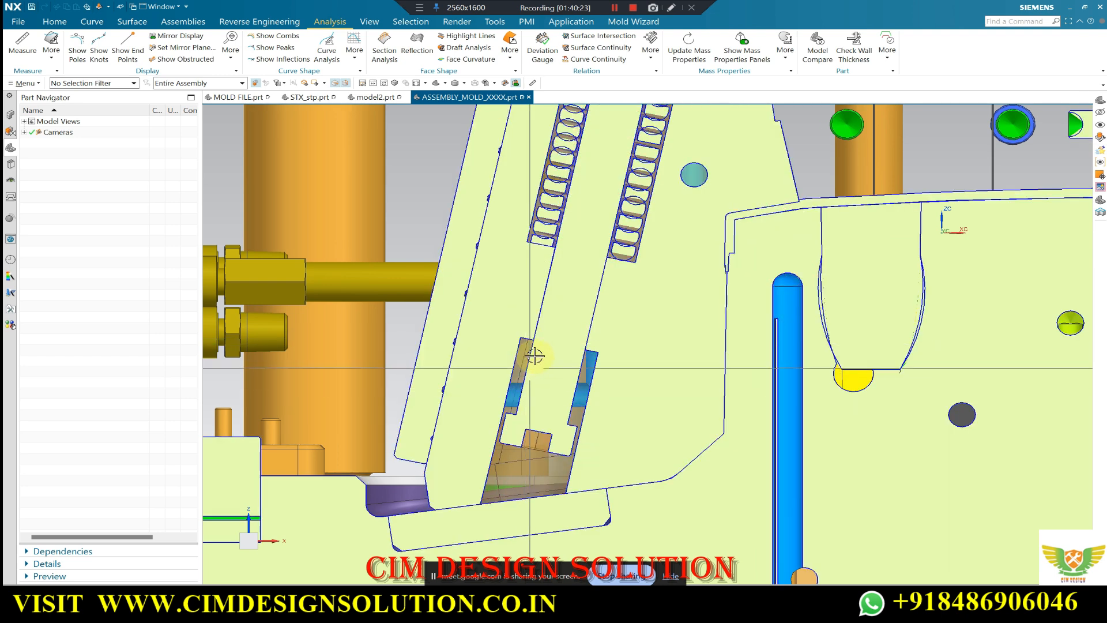
click(615, 608)
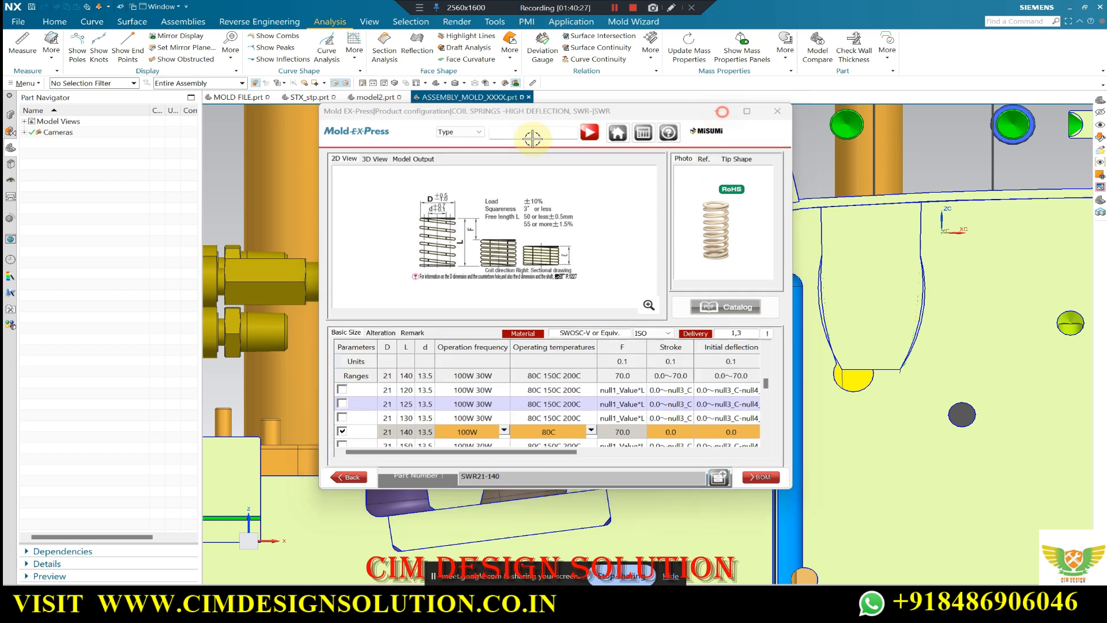
Return to MOLD FILE.prt and roll the model back by making Extrude (327) the current feature.
click(237, 97)
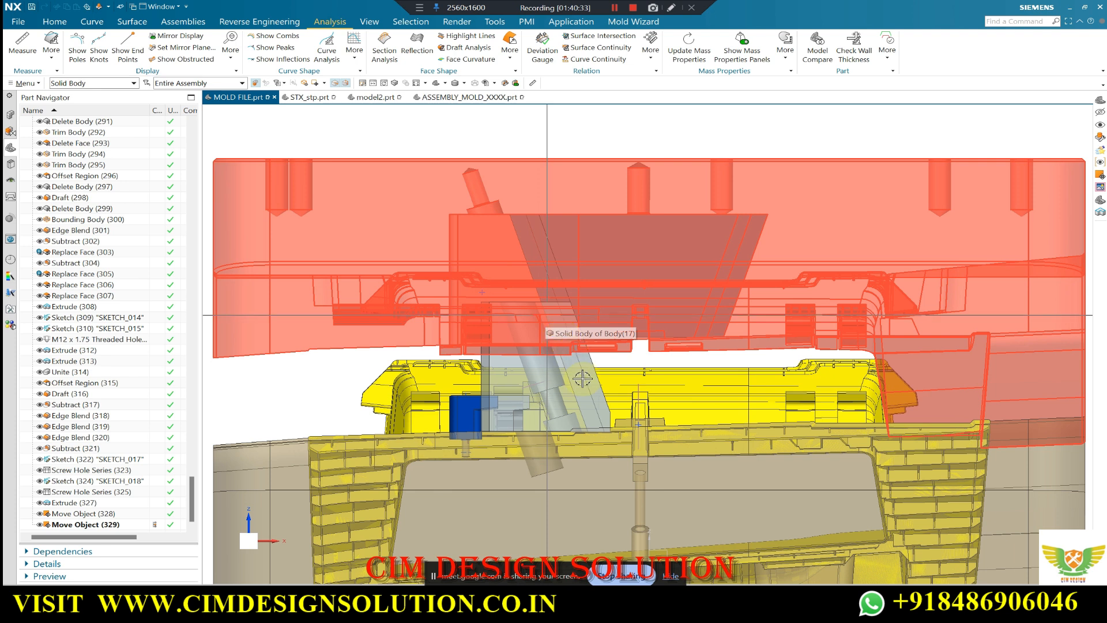
scroll(545, 314, up, 3)
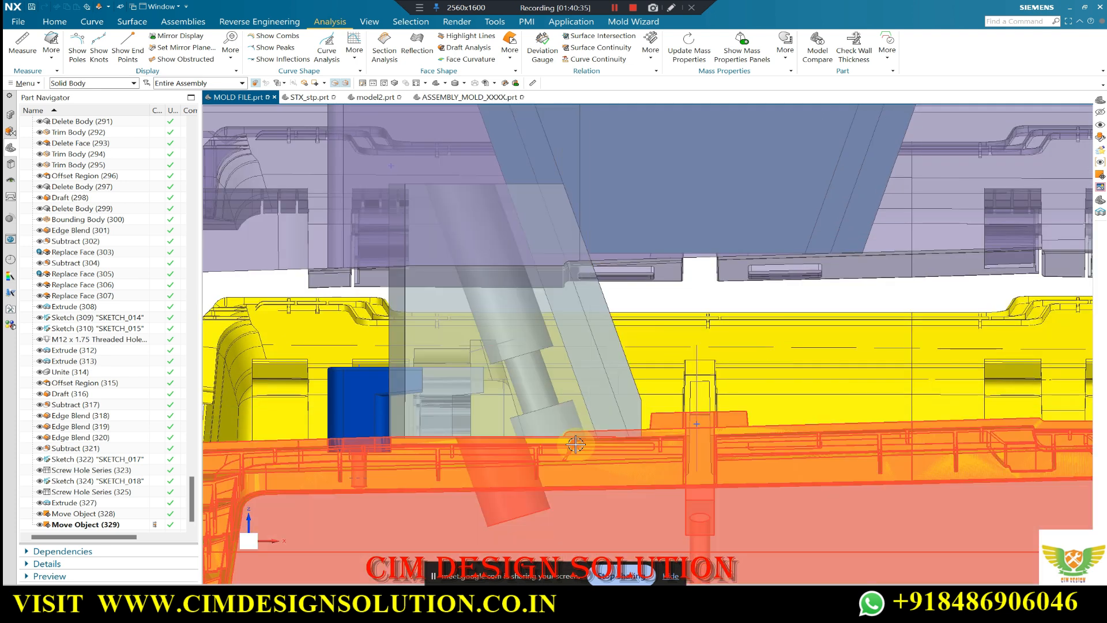
scroll(551, 407, down, 3)
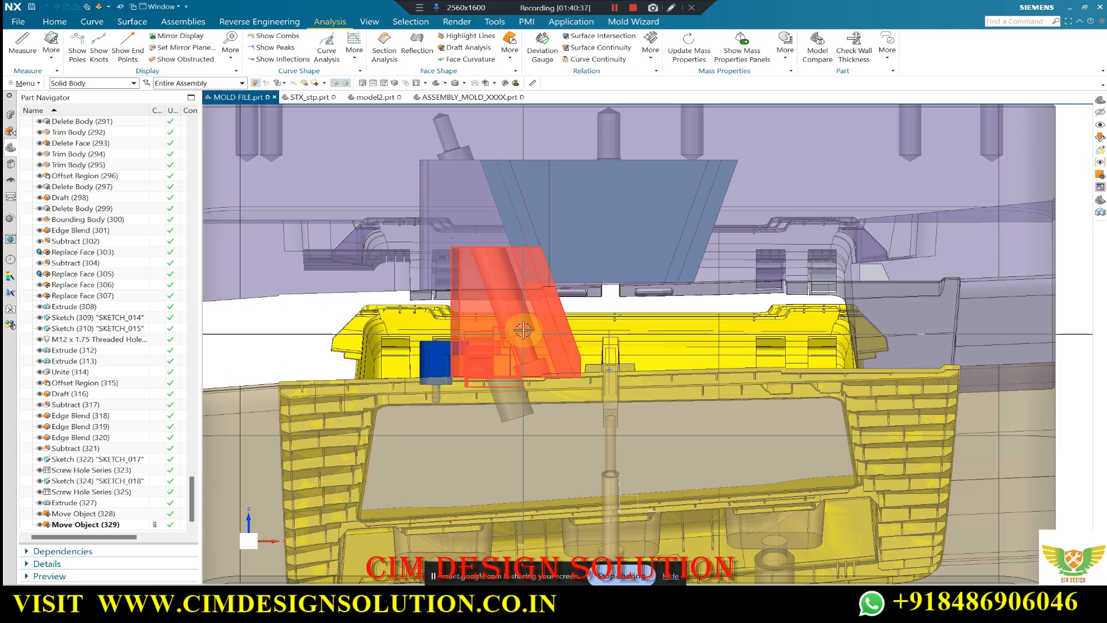
right_click(86, 505)
click(131, 399)
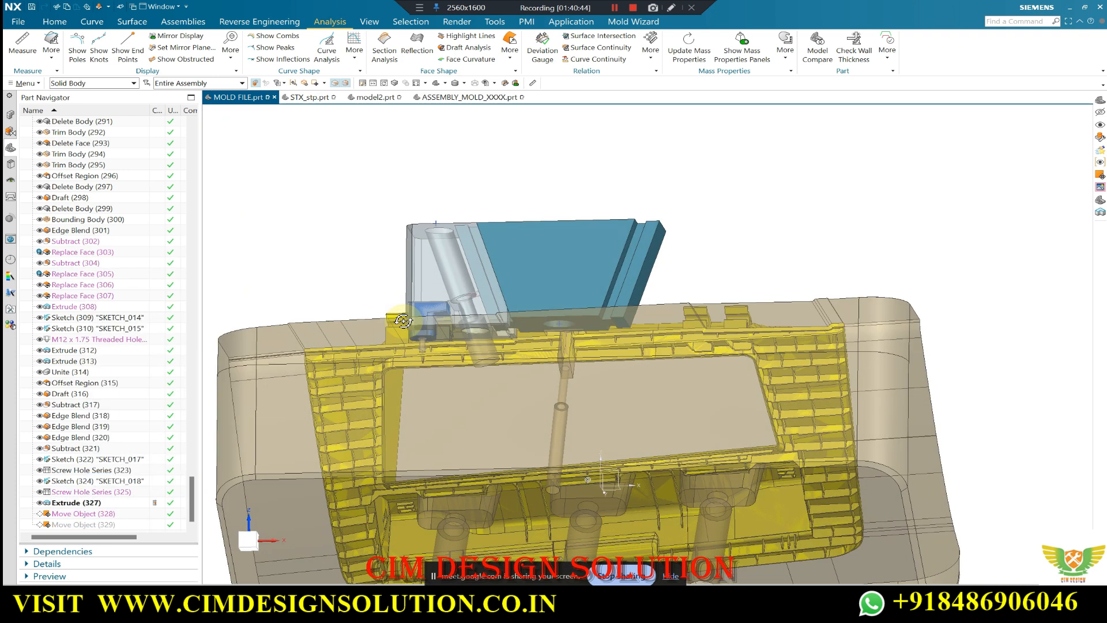
Move the shoulder face of the angled bore's upper counterbore in the slide by 40 mm with Move Face.
middle_drag(490, 301, 478, 268)
scroll(476, 284, up, 1)
click(54, 22)
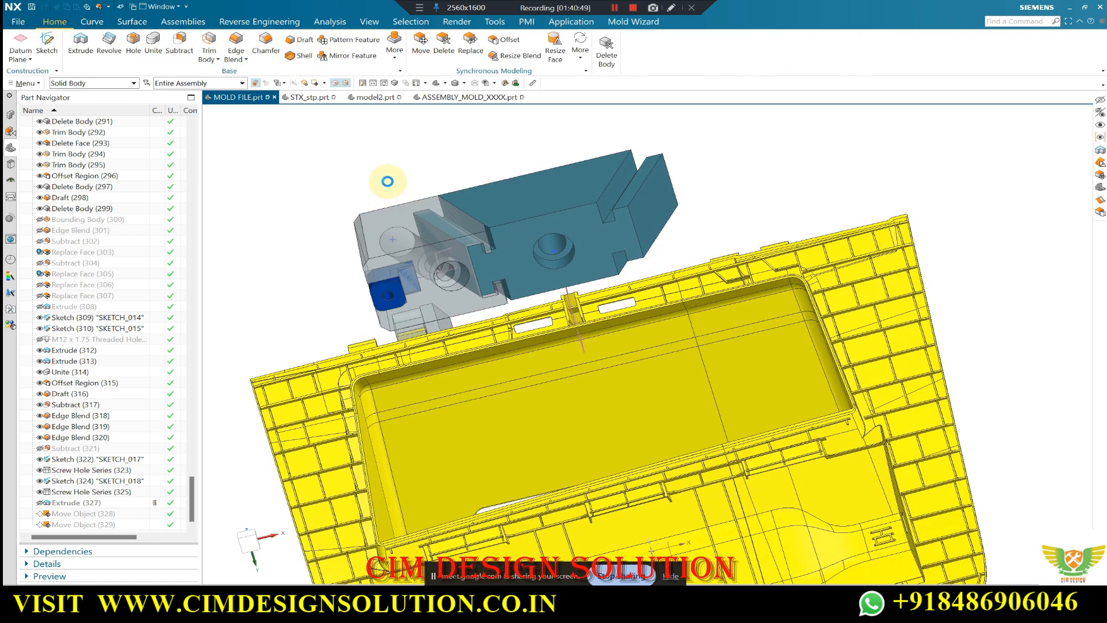
scroll(363, 169, down, 4)
middle_drag(404, 199, 526, 257)
scroll(577, 300, up, 2)
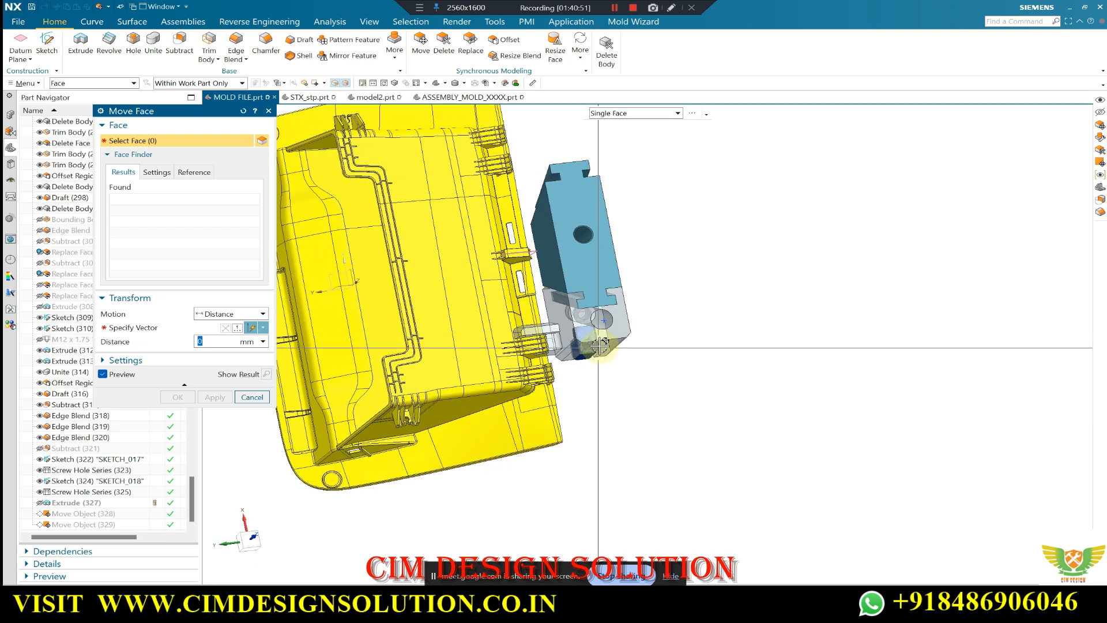
scroll(577, 311, up, 3)
click(570, 271)
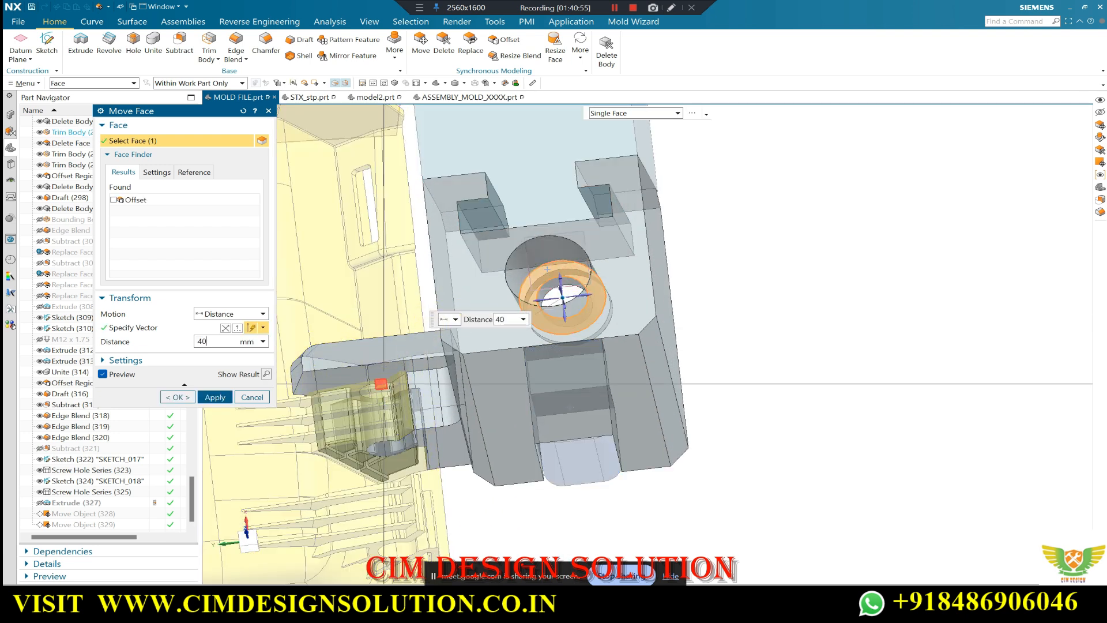
mouse_move(440, 353)
middle_down()
mouse_move(725, 418)
mouse_move(704, 410)
middle_up()
scroll(726, 420, down, 3)
scroll(704, 410, down, 2)
click(214, 399)
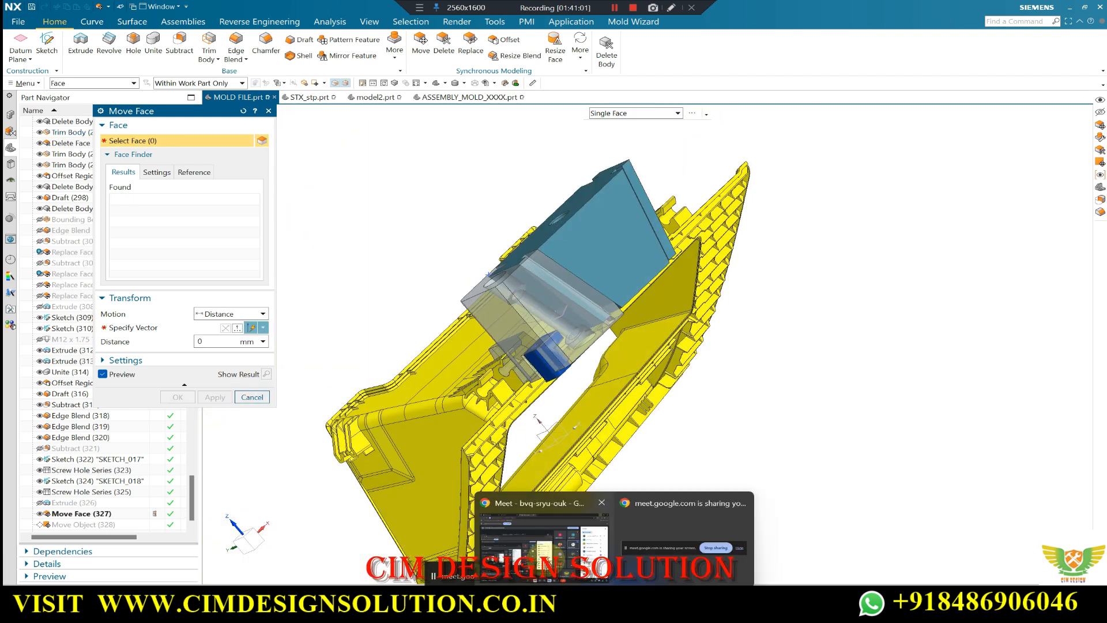
Switch to the Google Meet window, admit the waiting participant, and return to NX.
click(544, 561)
scroll(982, 383, up, 10)
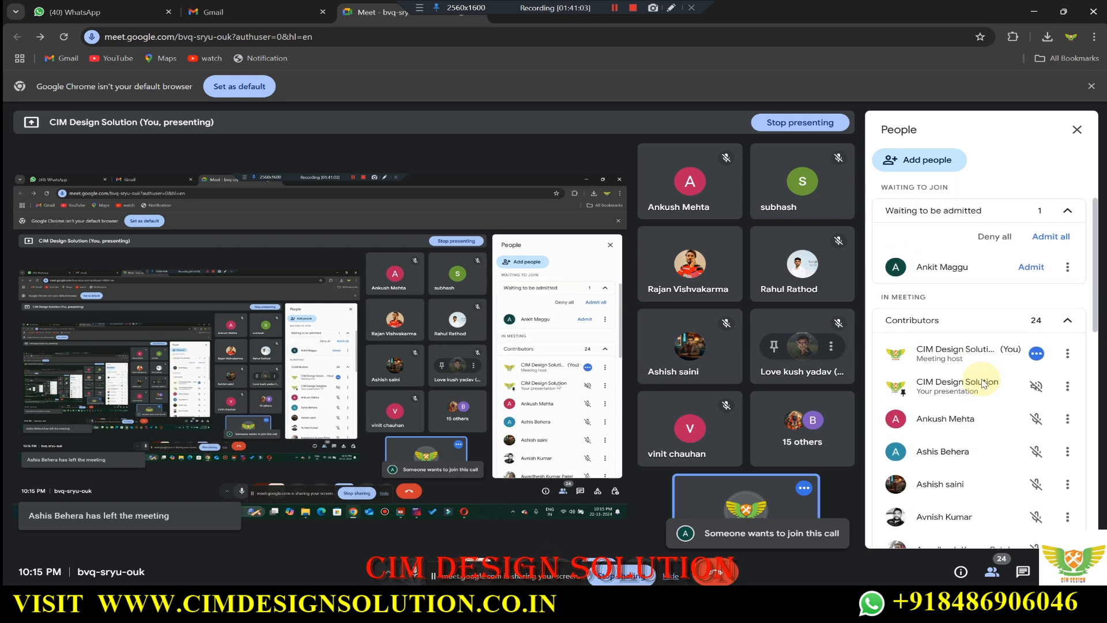
scroll(984, 384, up, 2)
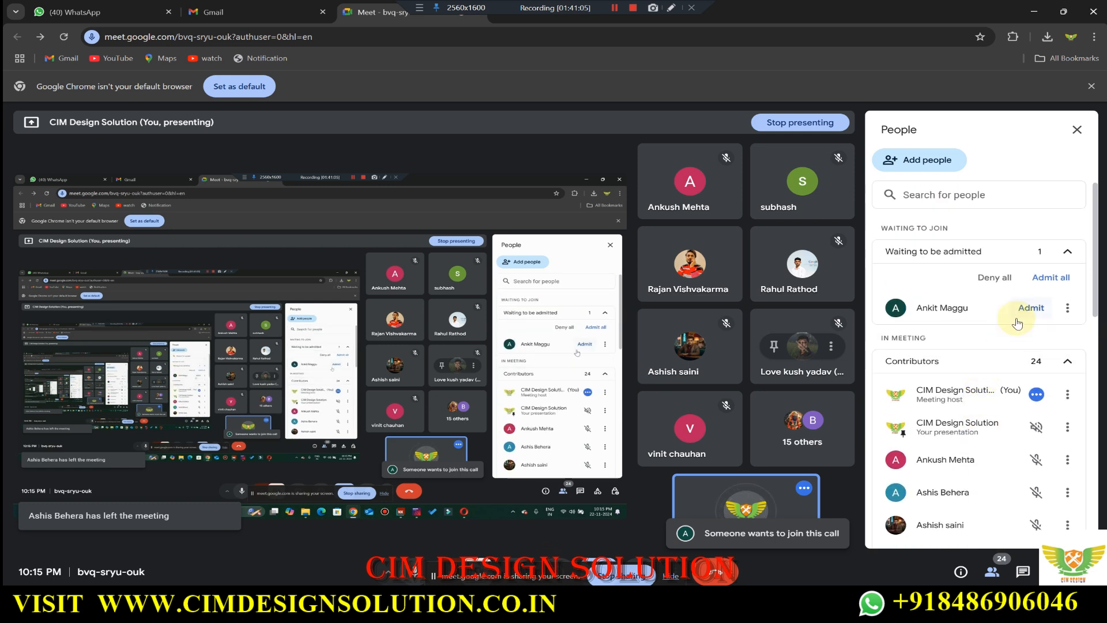
click(1032, 308)
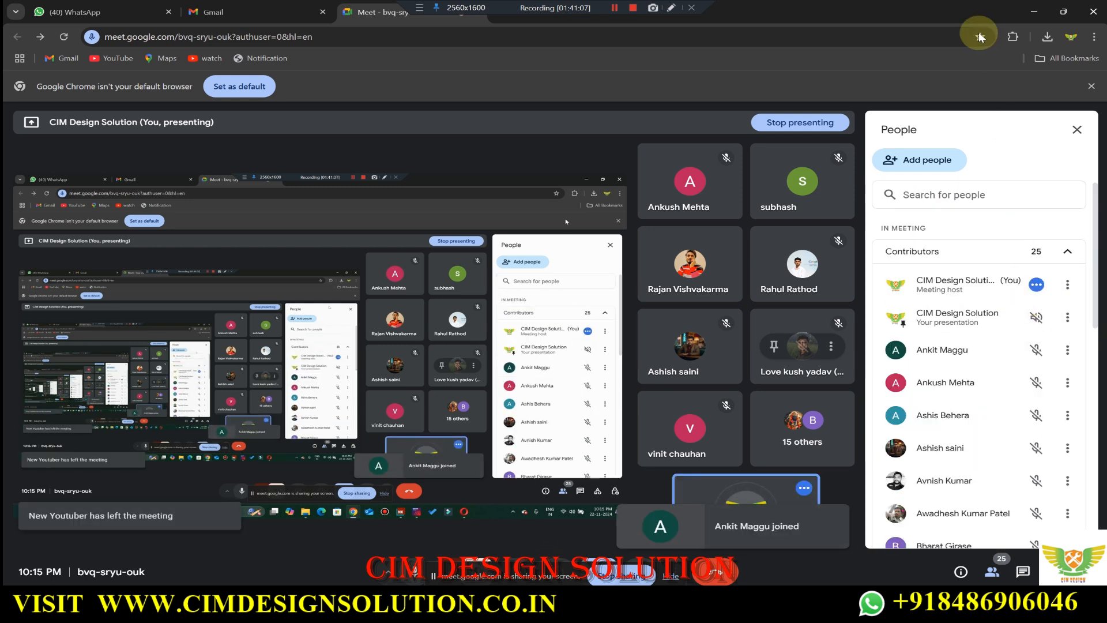
click(1034, 11)
Move the shoulder face of the angled bore's lower counterbore by -40 mm and finish Move Face.
middle_drag(626, 289, 721, 390)
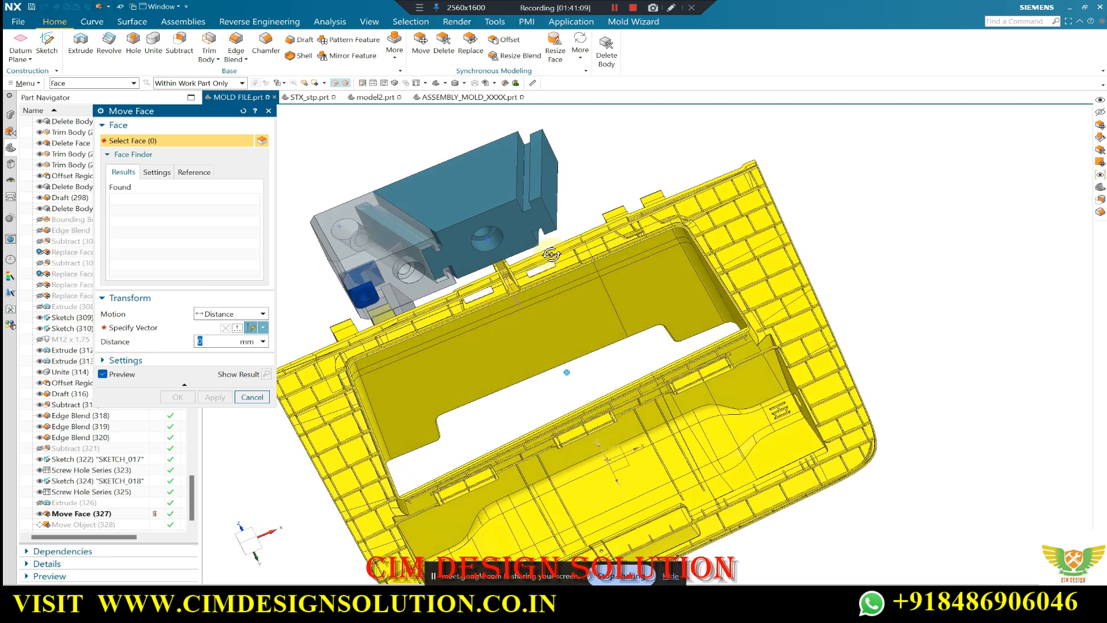
scroll(413, 265, up, 4)
click(399, 252)
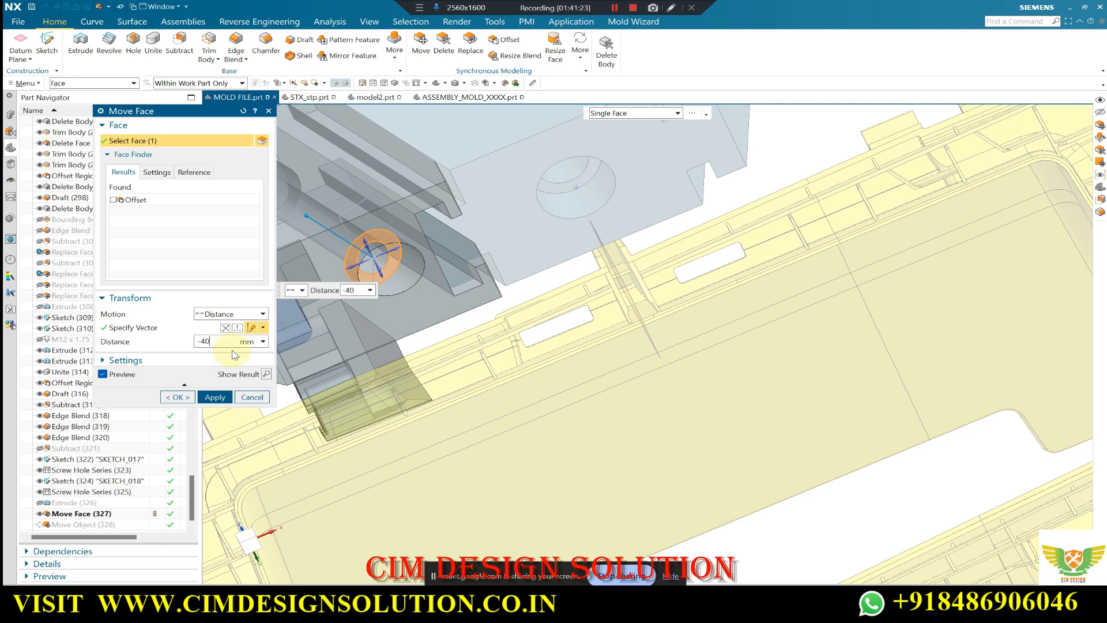
key(Return)
click(176, 397)
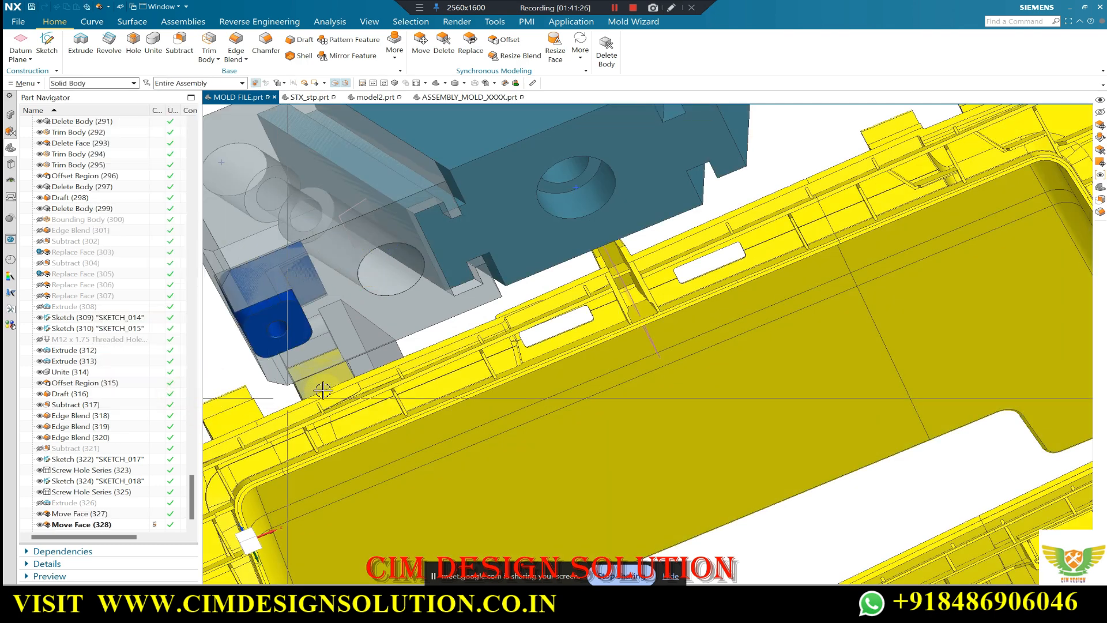
Align the model to the front view and make Move Object (330) the current feature to view the opened mold.
scroll(413, 270, down, 3)
middle_drag(413, 271, 456, 147)
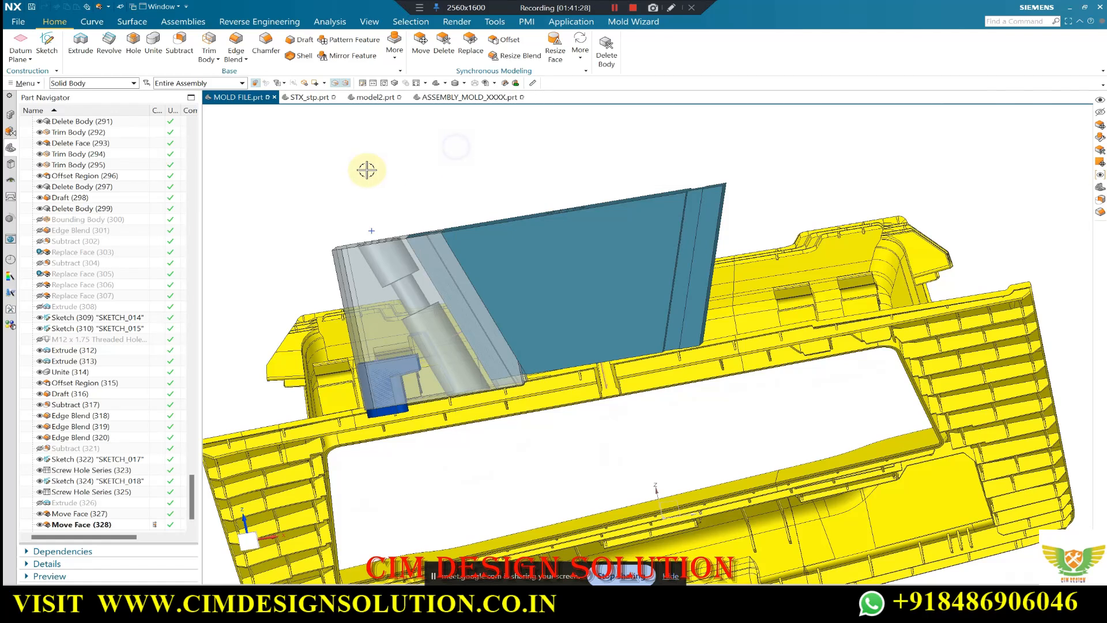
key(F8)
scroll(564, 195, down, 1)
scroll(85, 530, down, 1)
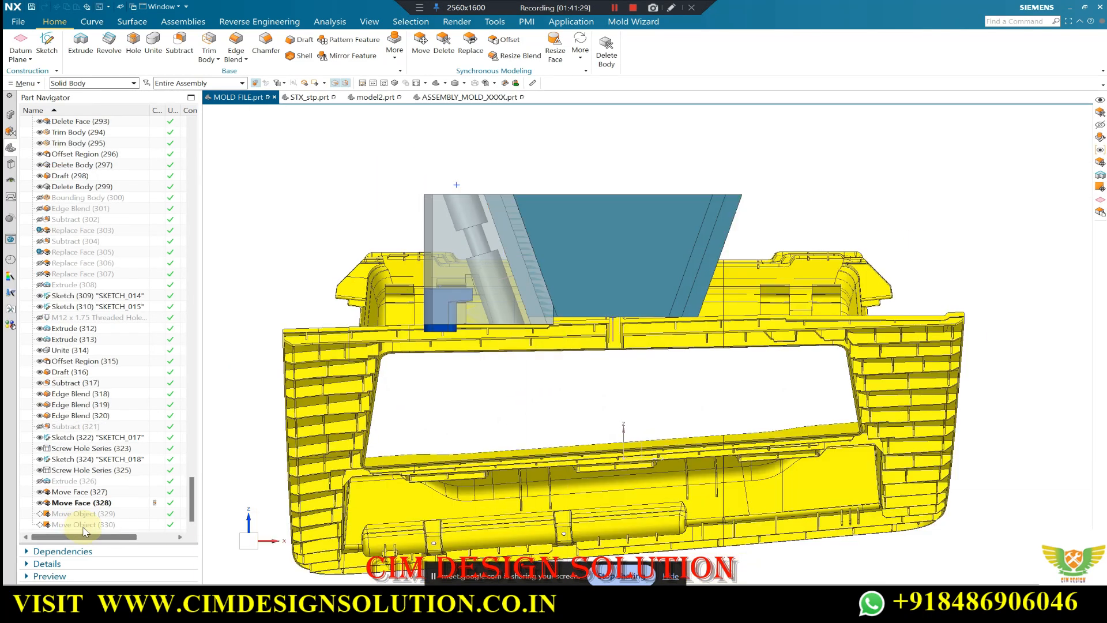
right_click(85, 529)
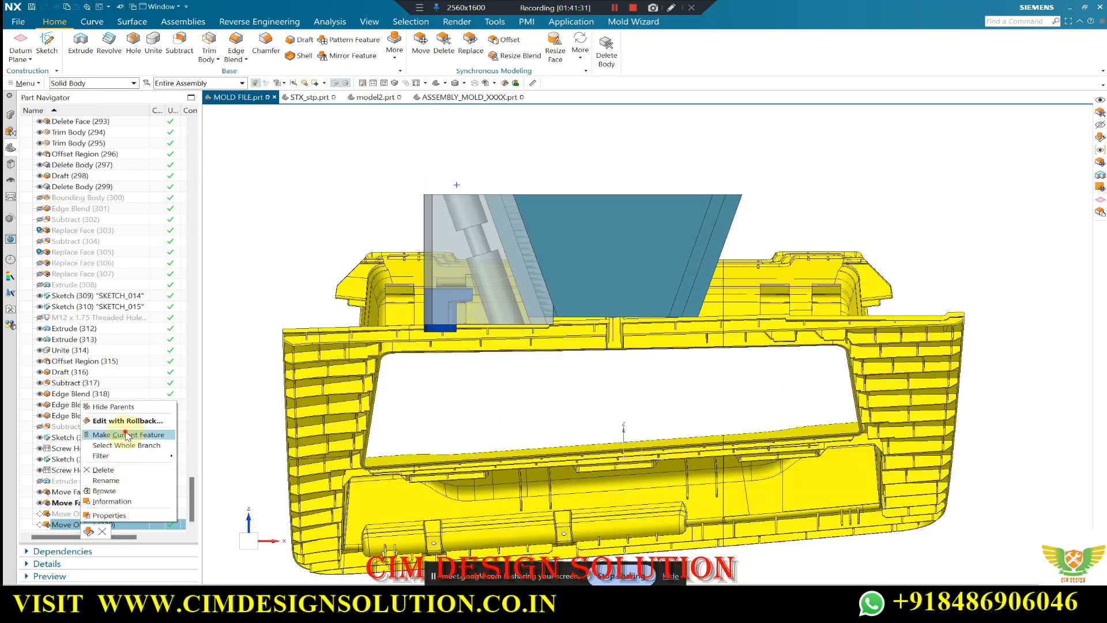
click(127, 435)
Examine the angled bore's modified counterbores in the opened mold and compare them with the SWR21-140 spring in Mold EX-Press.
scroll(528, 295, down, 2)
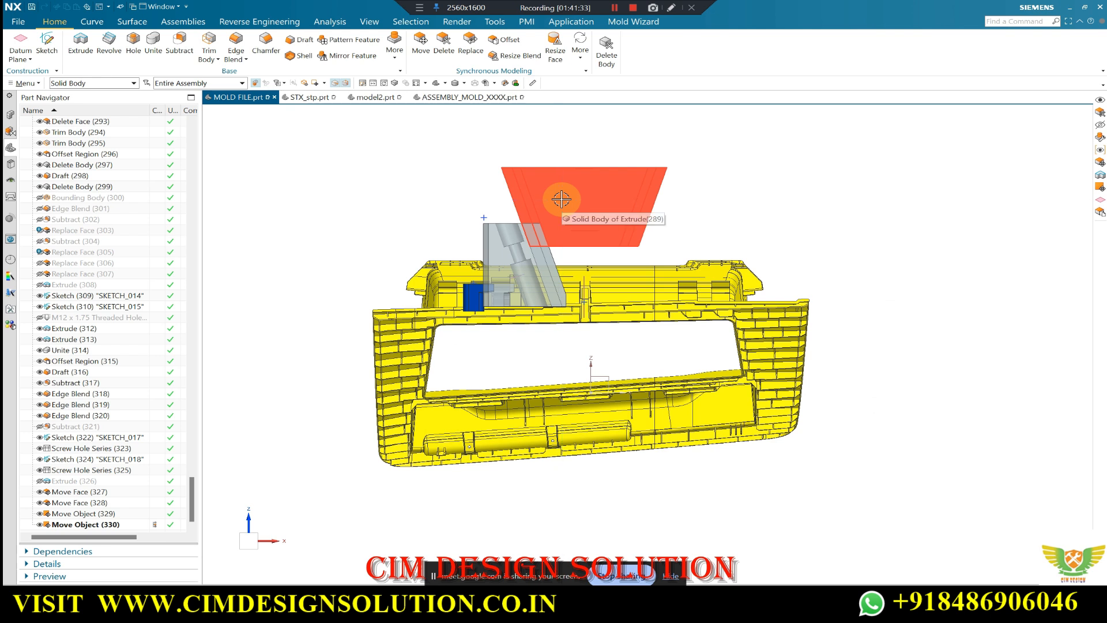
scroll(499, 210, up, 3)
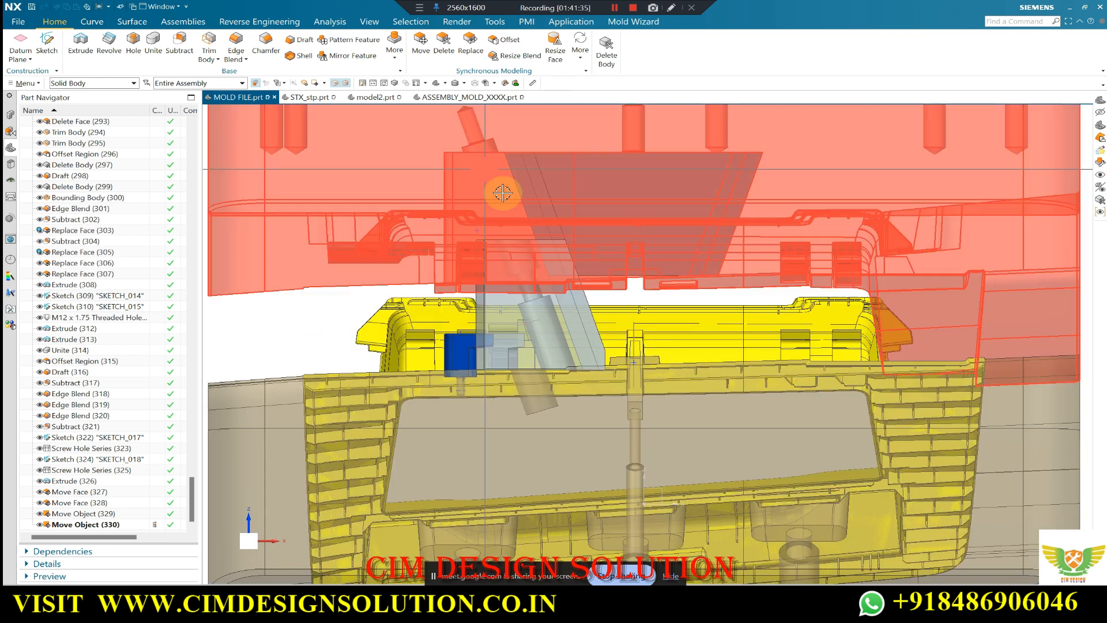
scroll(531, 255, up, 1)
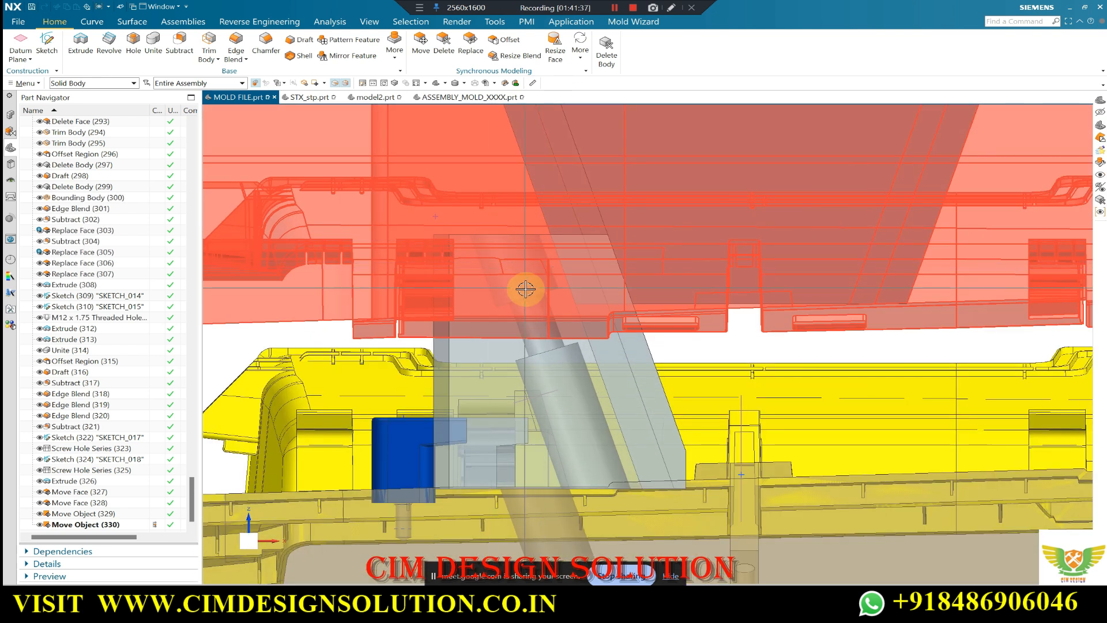
scroll(514, 272, up, 1)
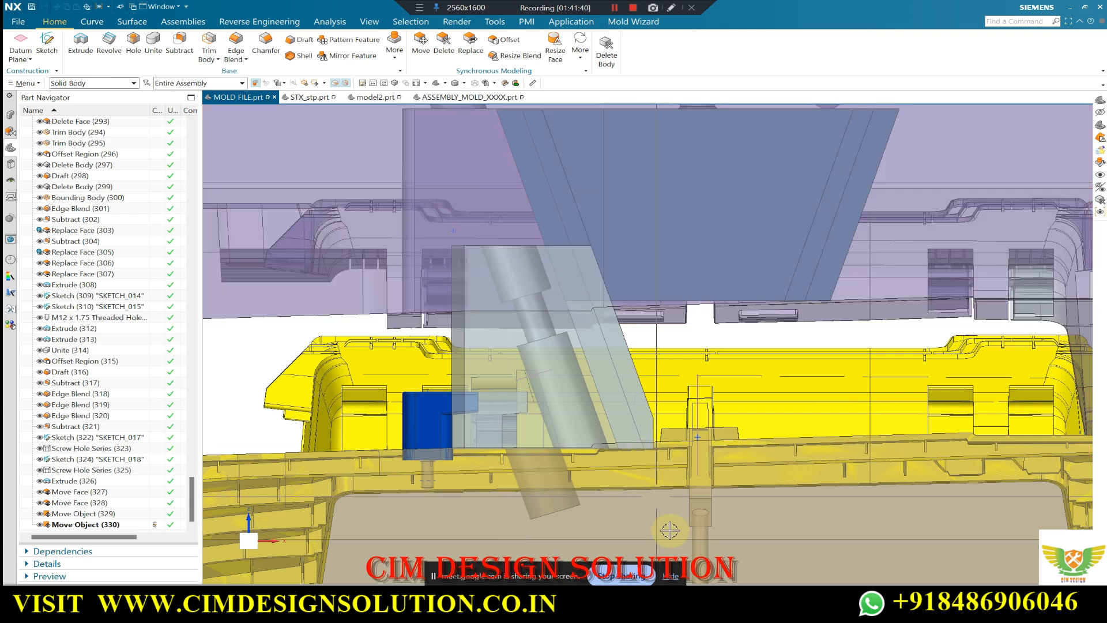
mouse_move(728, 599)
click(728, 543)
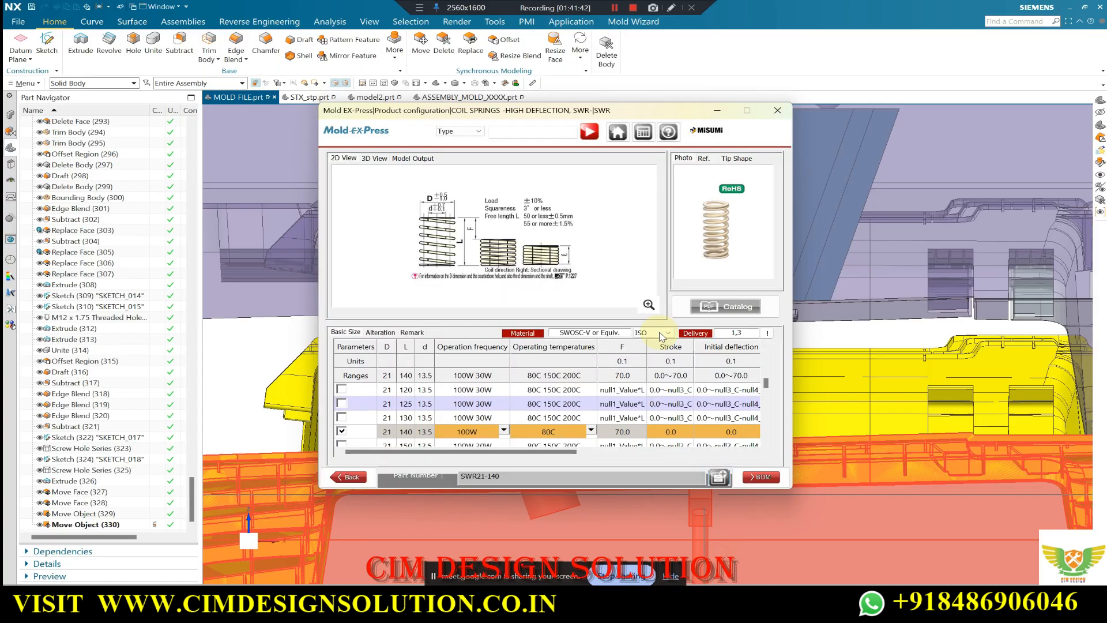
click(718, 110)
scroll(519, 281, down, 2)
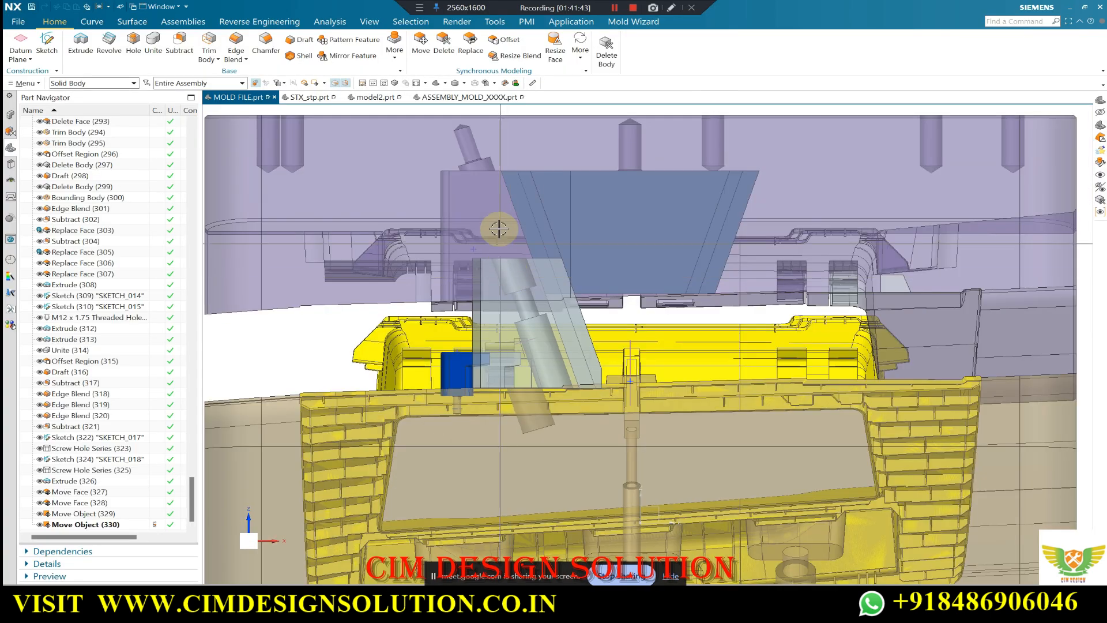
Roll the model back to the closed mold by making Move Face (328) the current feature.
right_click(87, 504)
click(125, 398)
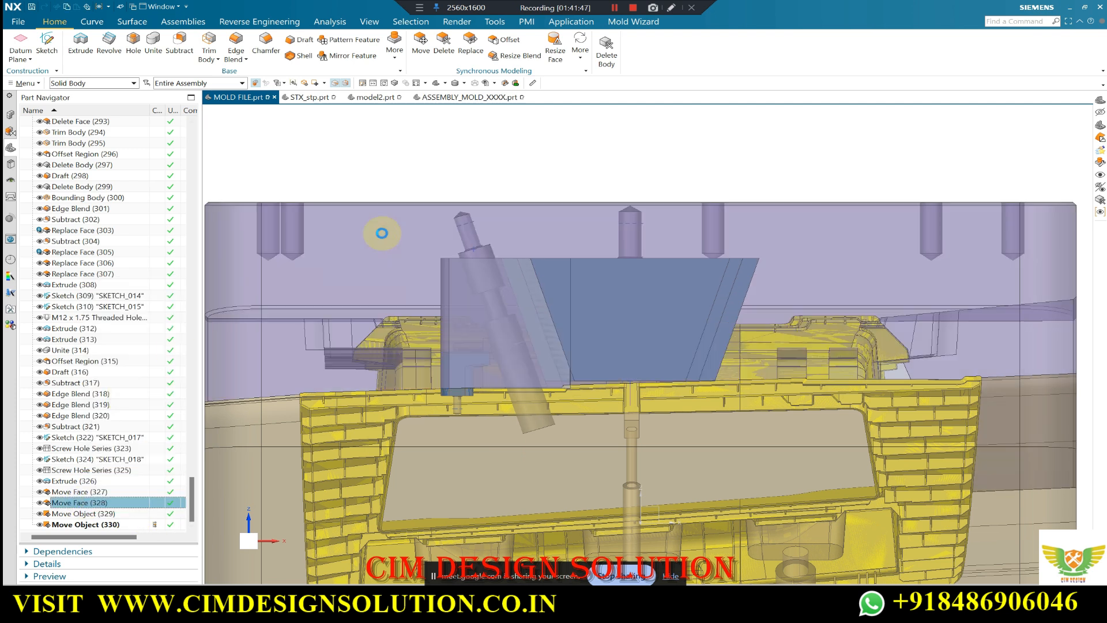
scroll(494, 259, up, 5)
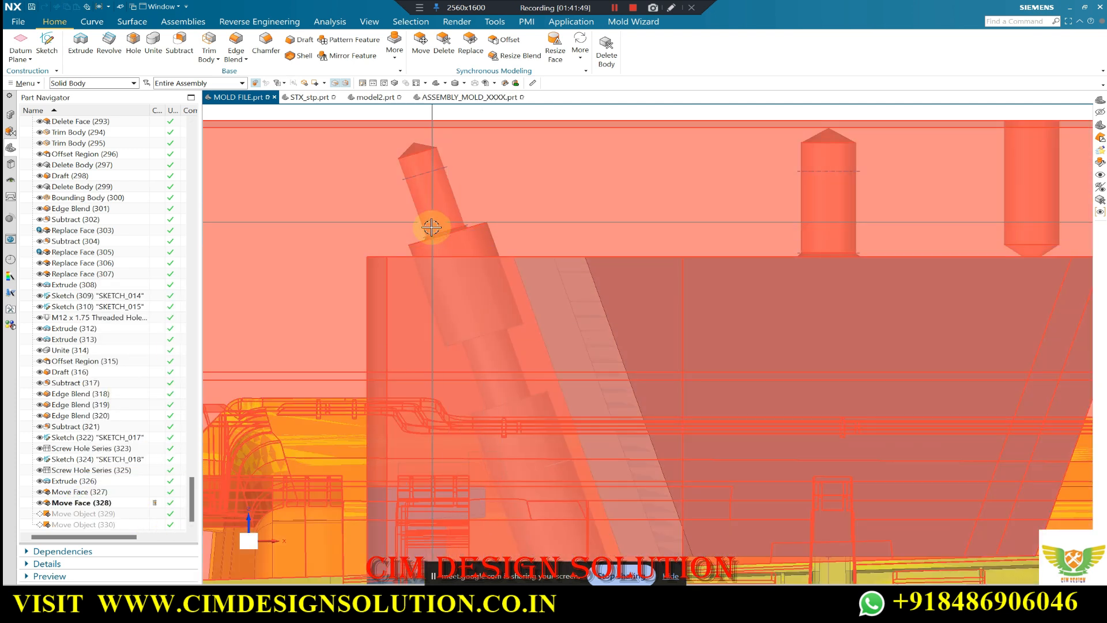
Check the counterbore dimensions of an M12 socket head screw in the Hole Series settings, and close them without creating a hole.
scroll(447, 253, down, 3)
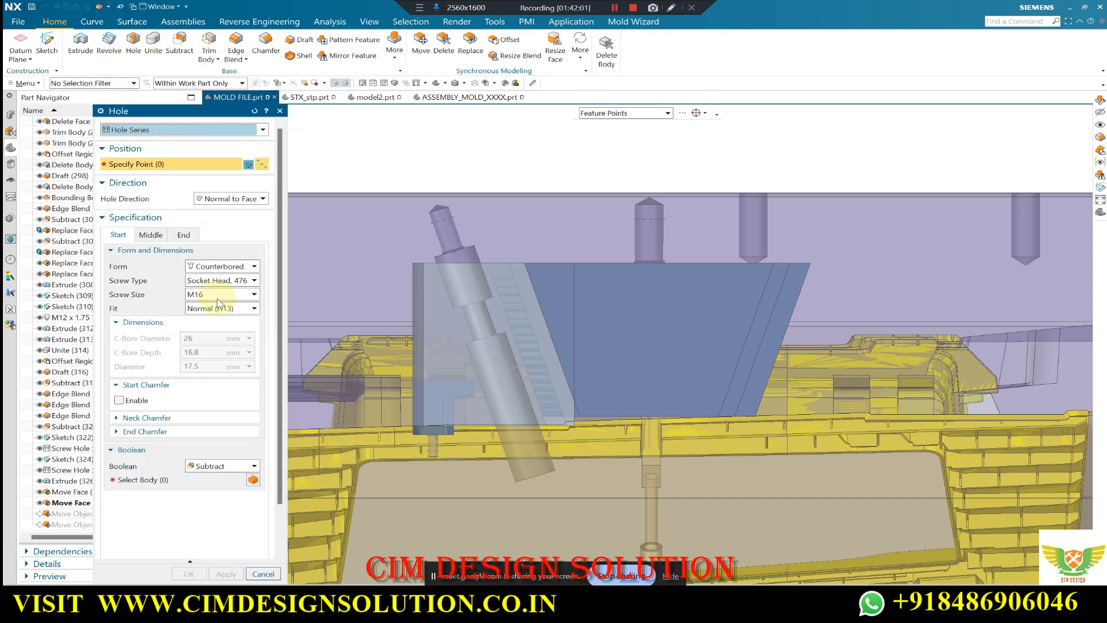
click(219, 296)
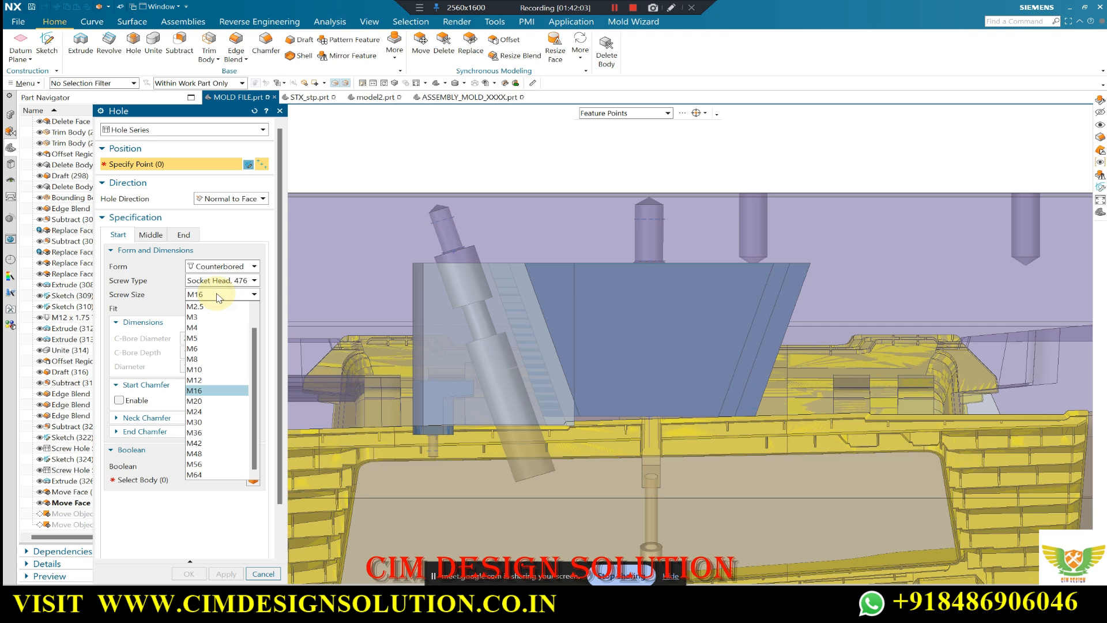
click(218, 378)
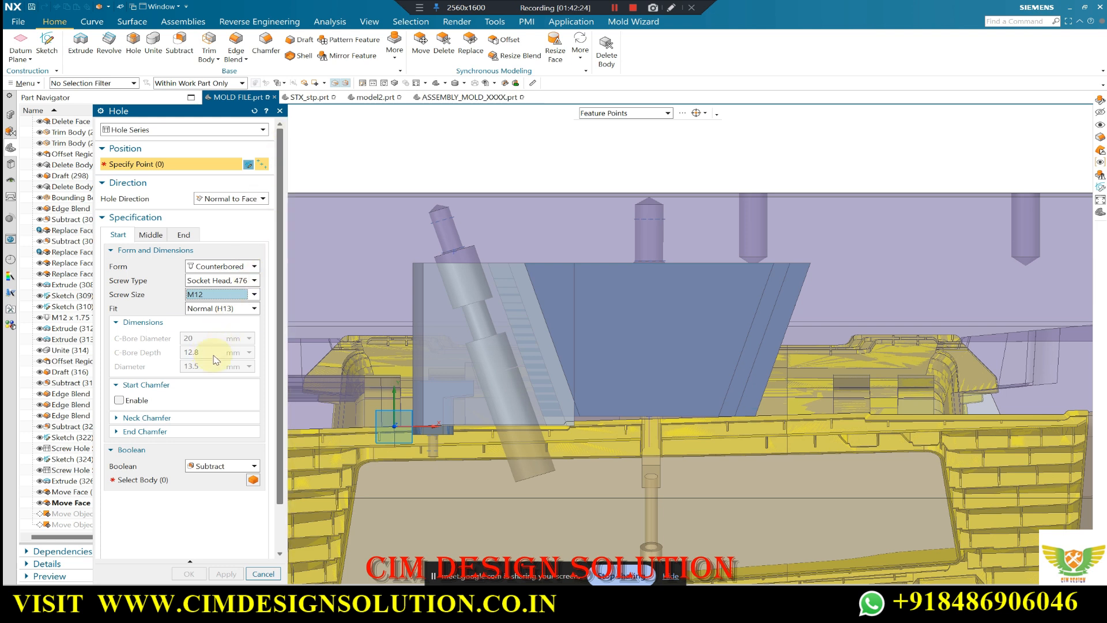
click(280, 111)
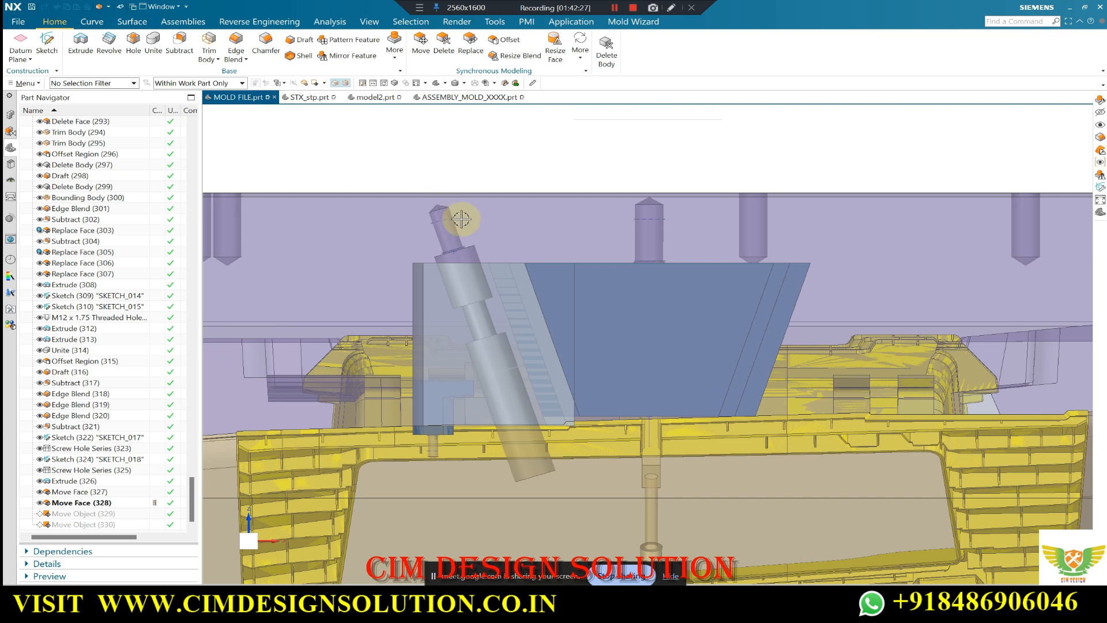
Check the distance setting of Move Object (329) and close it without changing anything.
scroll(456, 222, down, 1)
scroll(483, 358, up, 3)
scroll(419, 259, down, 2)
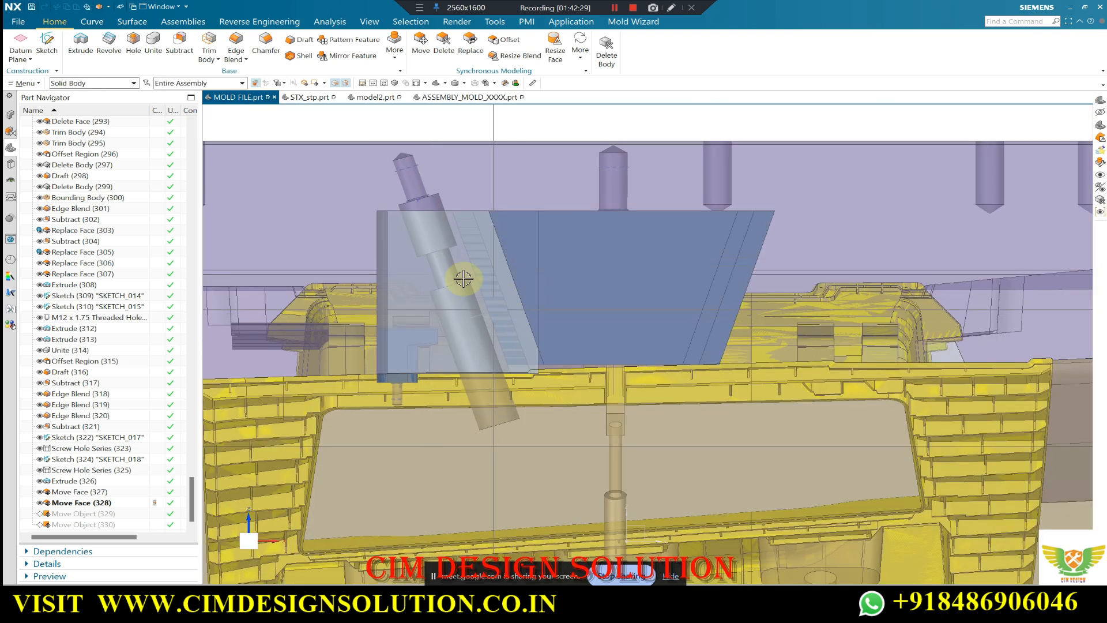
click(78, 513)
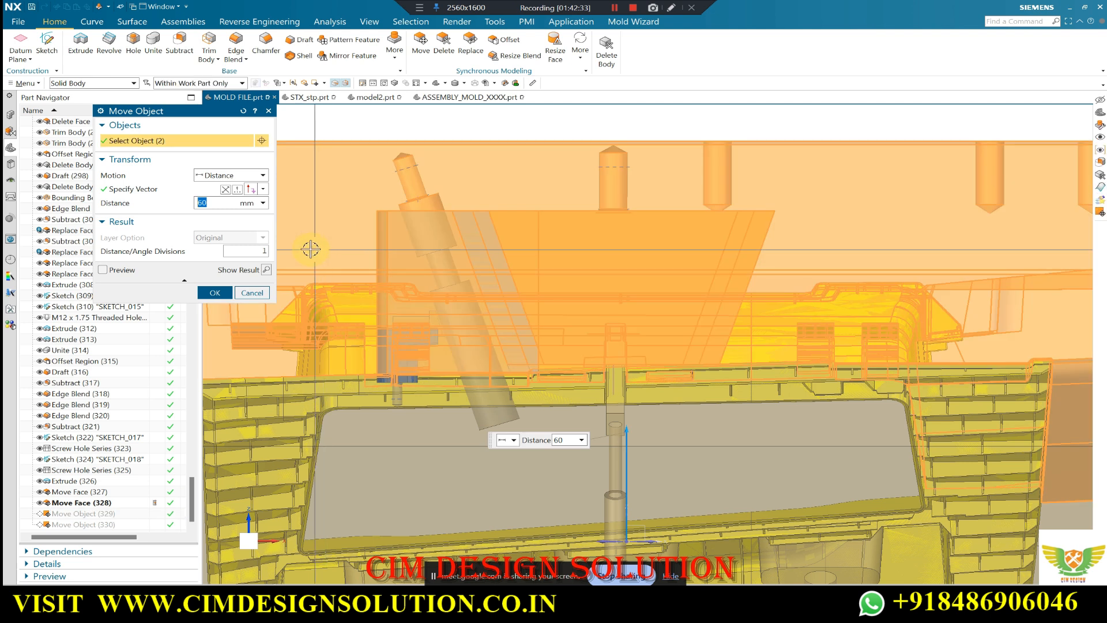
click(252, 293)
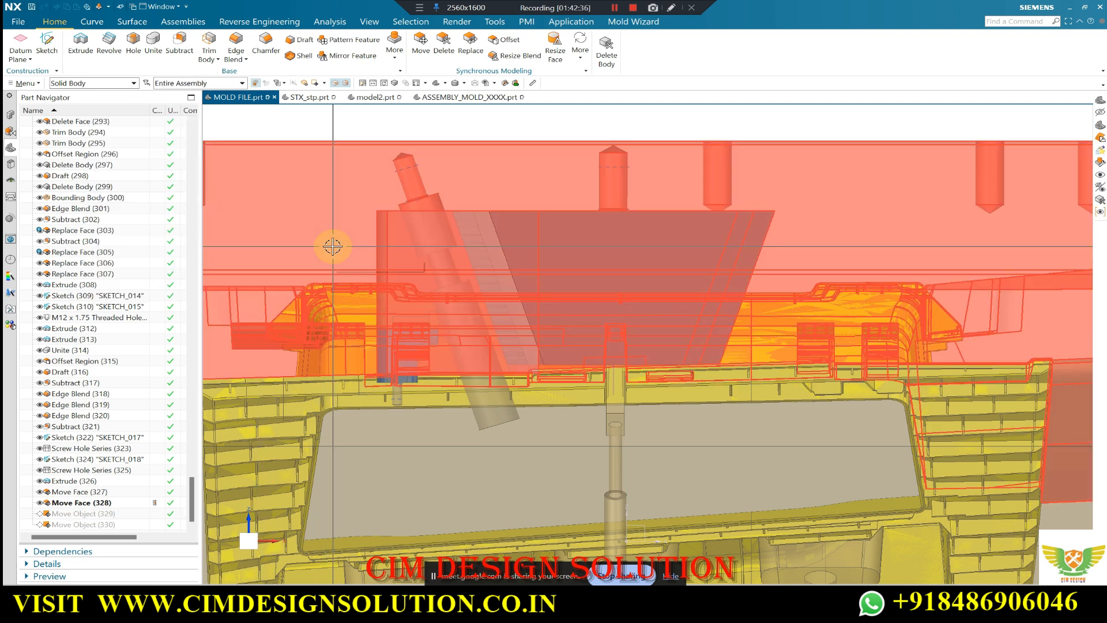
Hide the beige core body beneath the slide.
scroll(541, 242, down, 2)
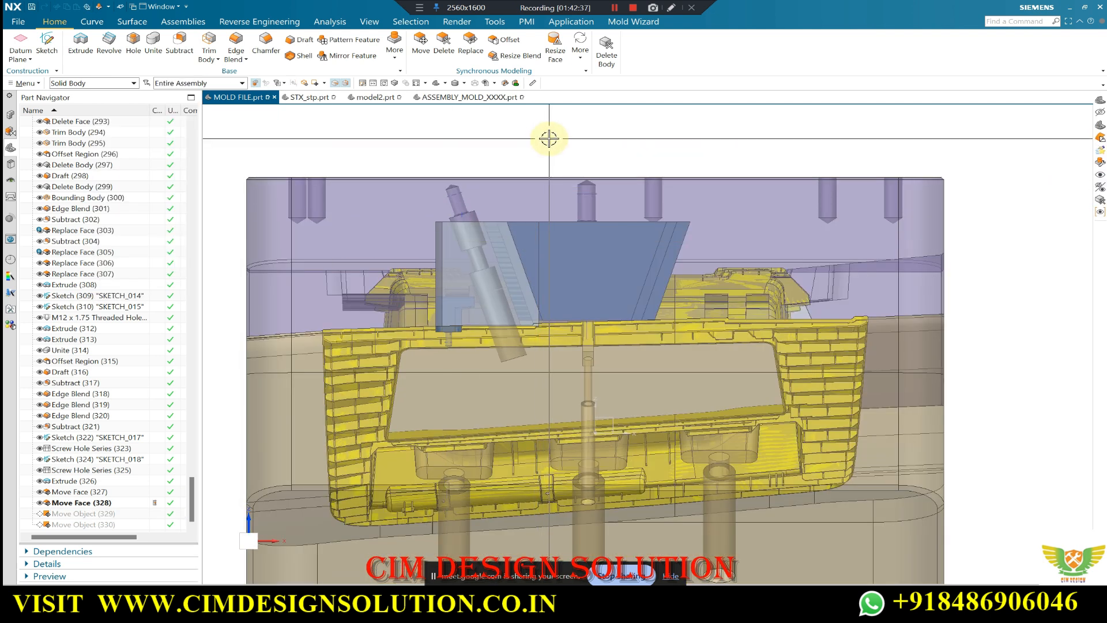
scroll(605, 264, up, 2)
scroll(632, 223, up, 1)
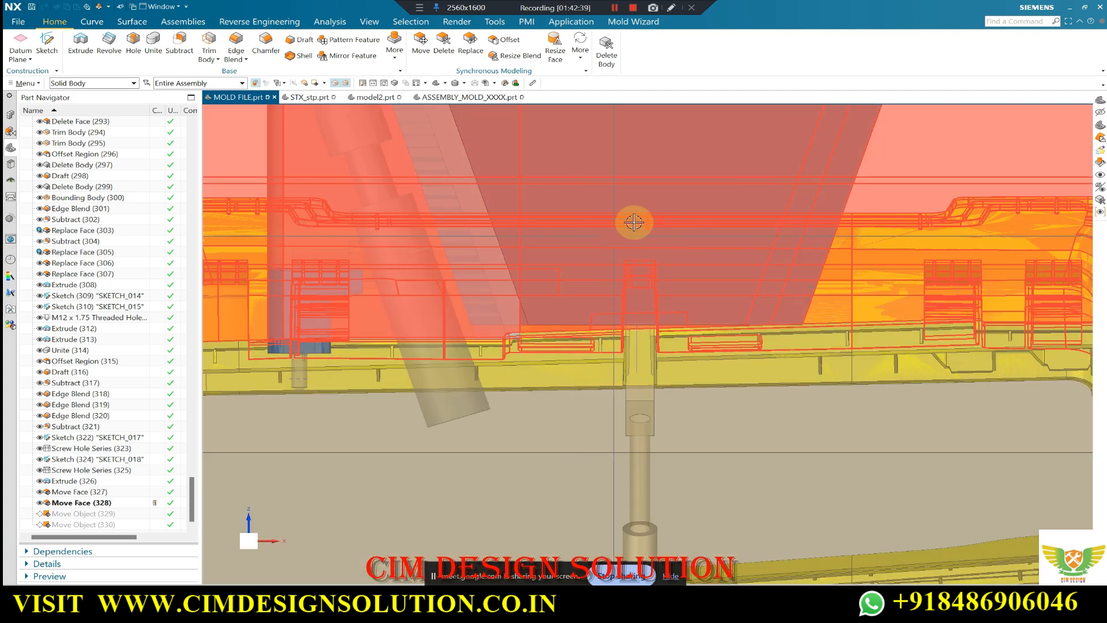
middle_drag(631, 222, 429, 298)
key(ctrl+b)
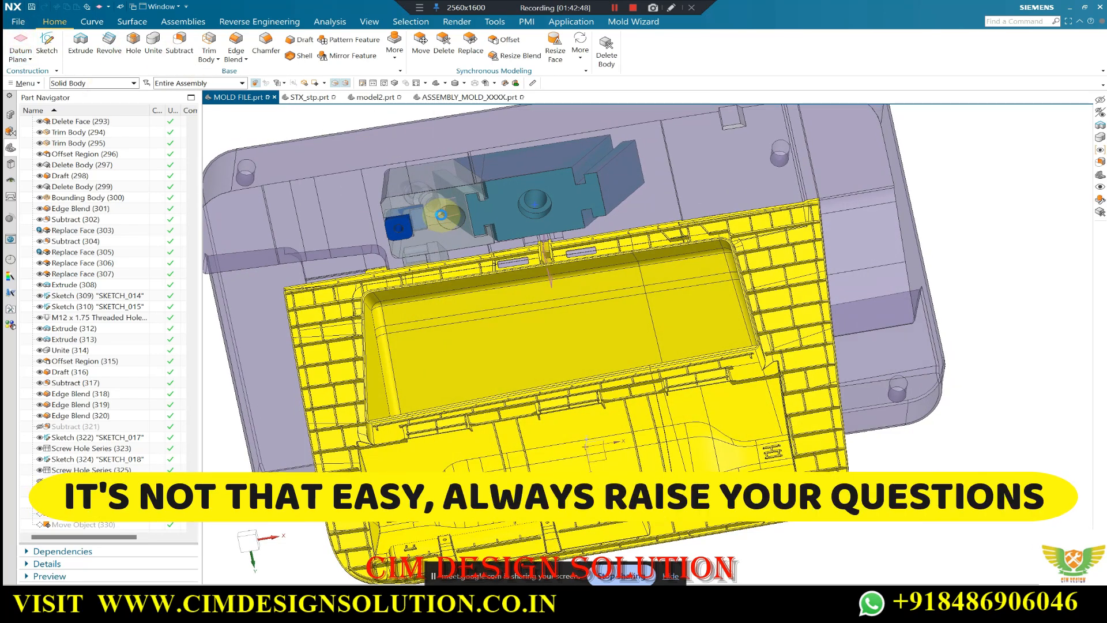
Try an At Distance datum plane offset 75 mm from the annular shoulder face of the angled bore's lower counterbore.
scroll(441, 214, up, 7)
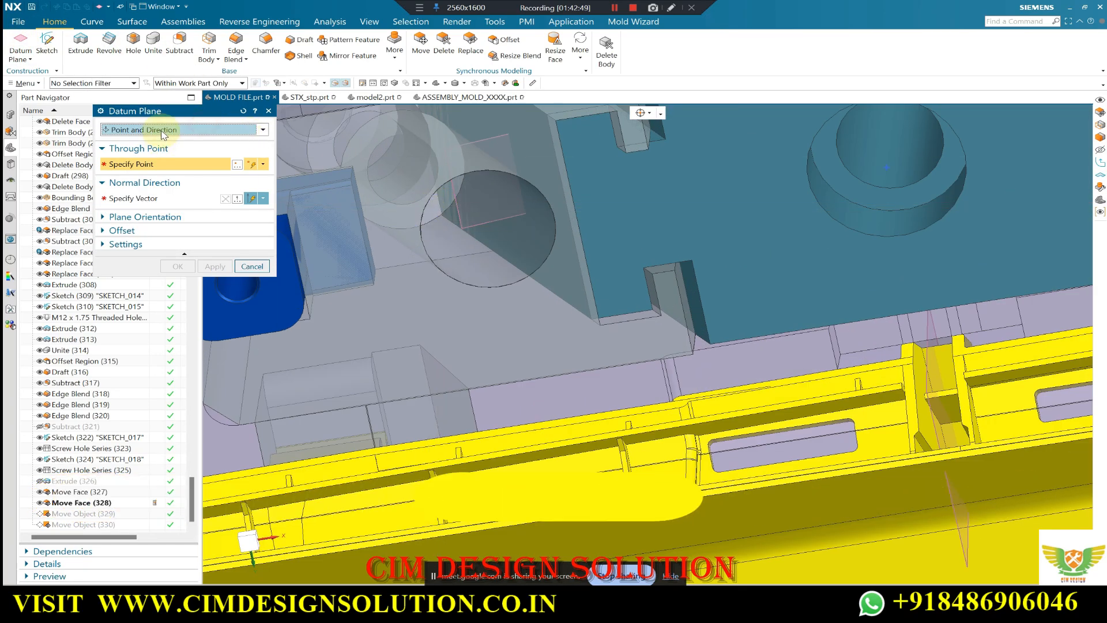
click(163, 131)
click(138, 152)
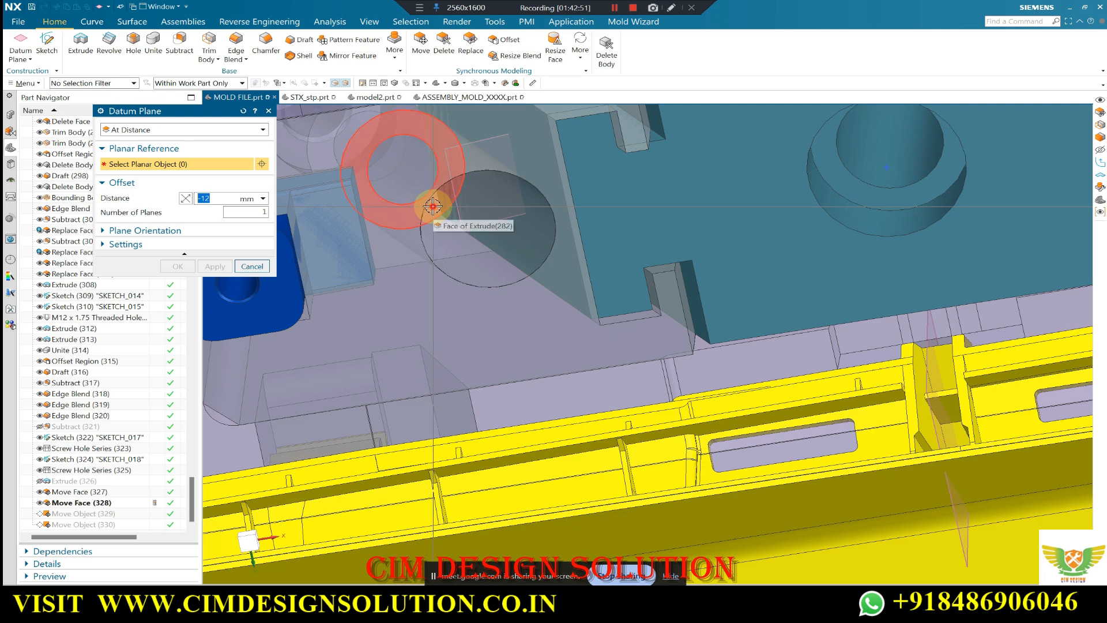
click(432, 205)
scroll(434, 208, down, 5)
middle_drag(563, 215, 558, 276)
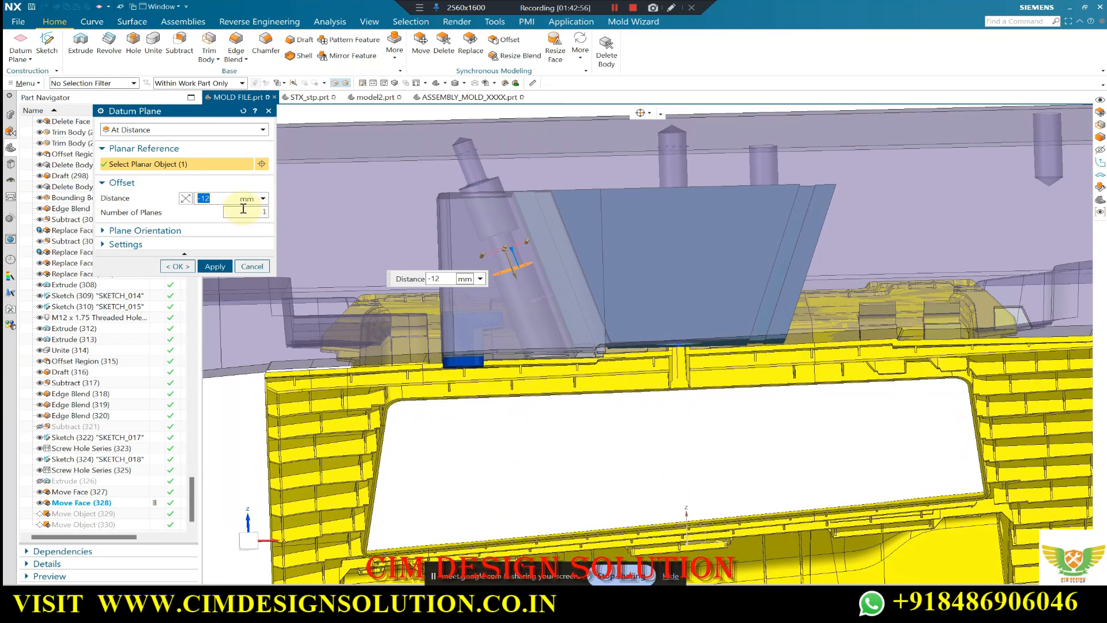
text(75)
key(Return)
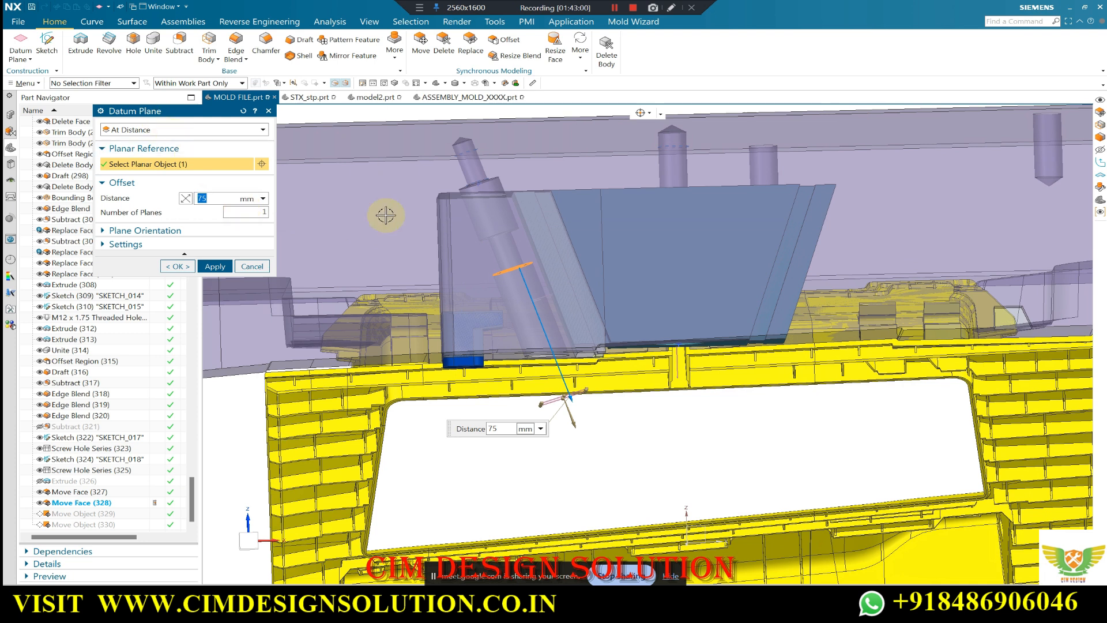
scroll(496, 277, up, 3)
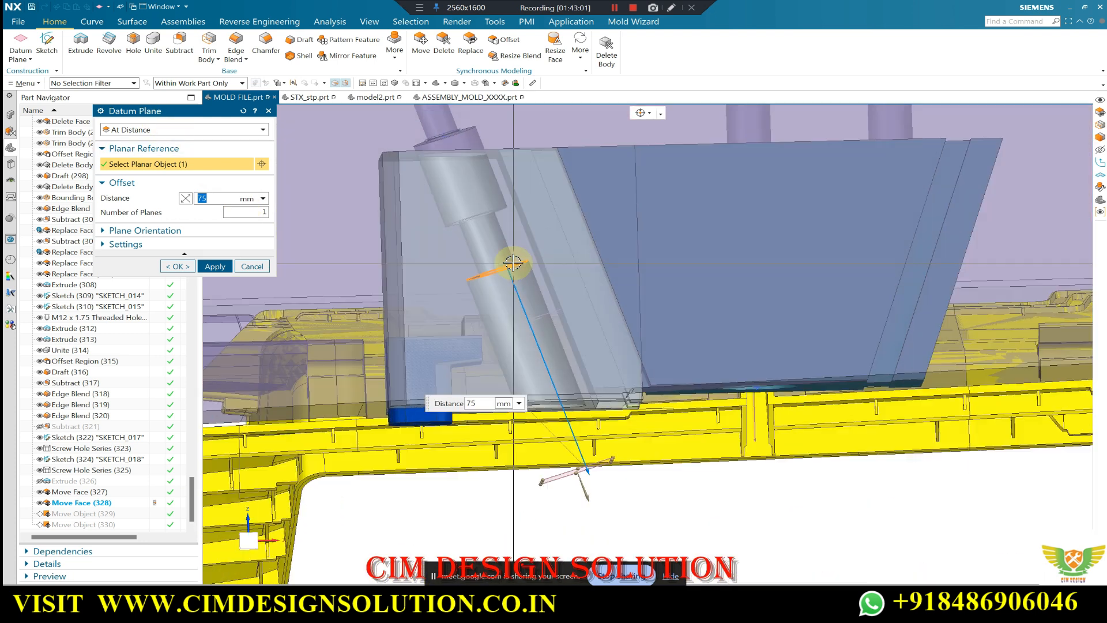
scroll(513, 262, up, 4)
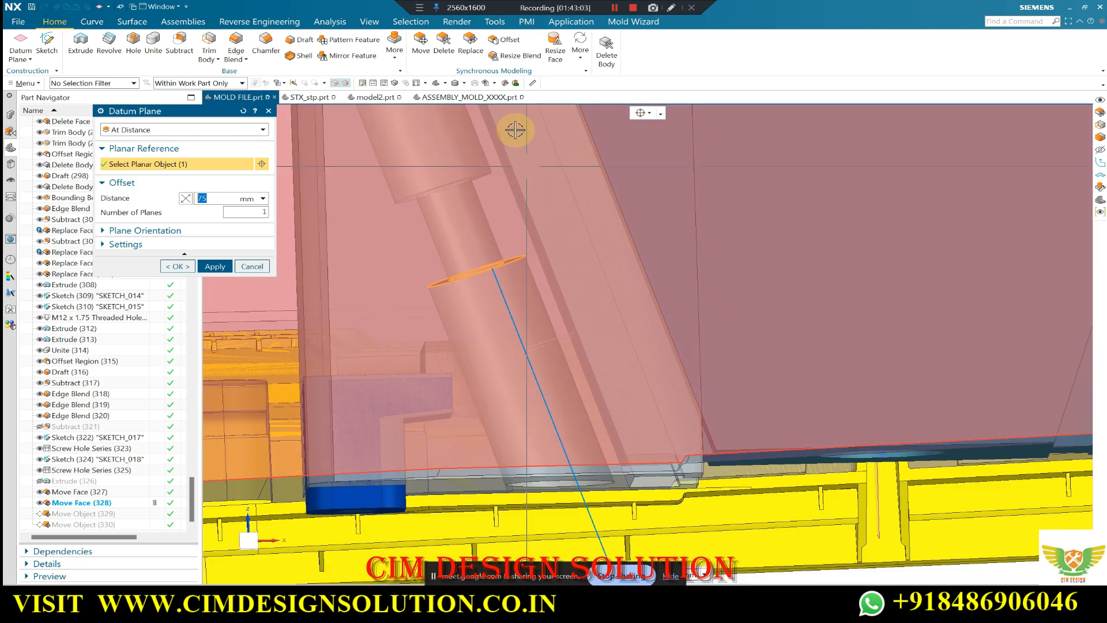
Consult the spring and rod arrangement in ASSEMBLY_MOLD_XXXX.prt, cancel the pending datum plane, and return to MOLD FILE.prt.
click(487, 96)
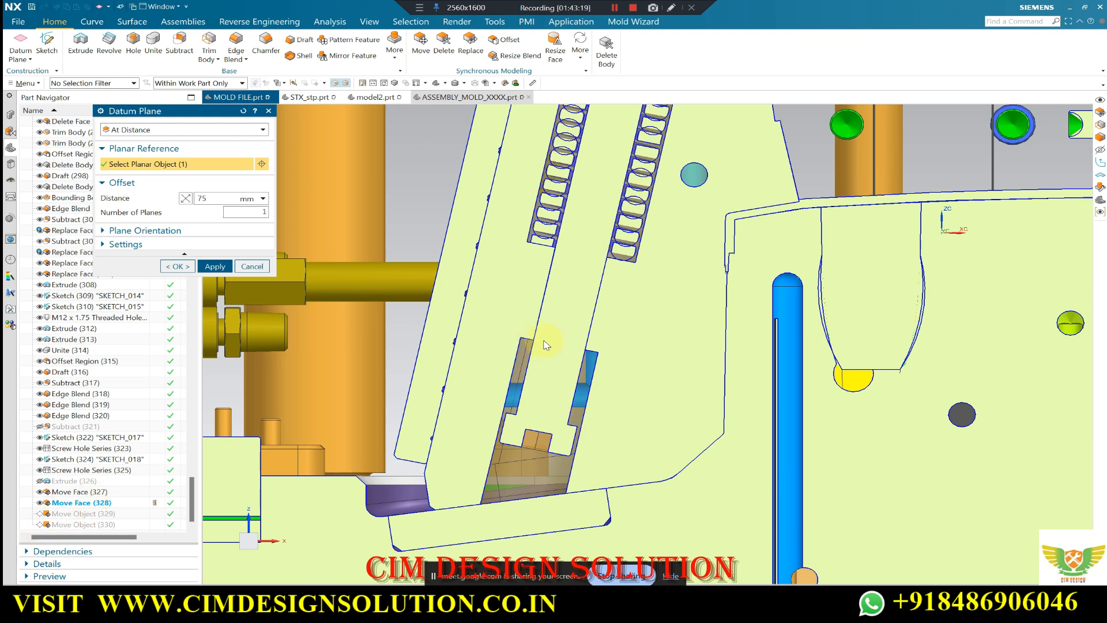
click(252, 266)
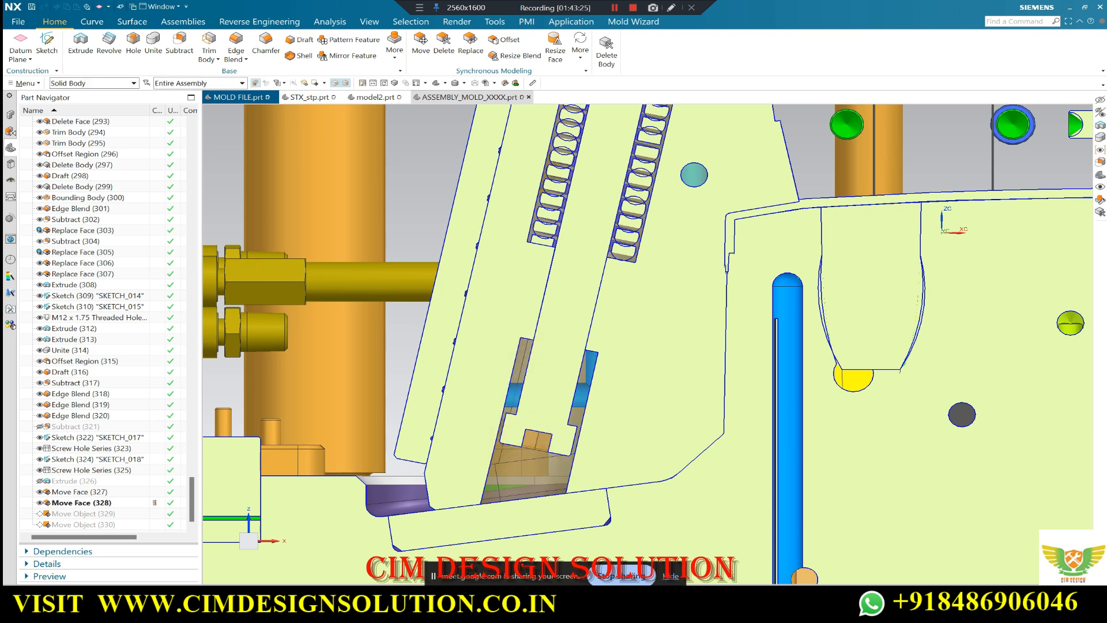
click(536, 602)
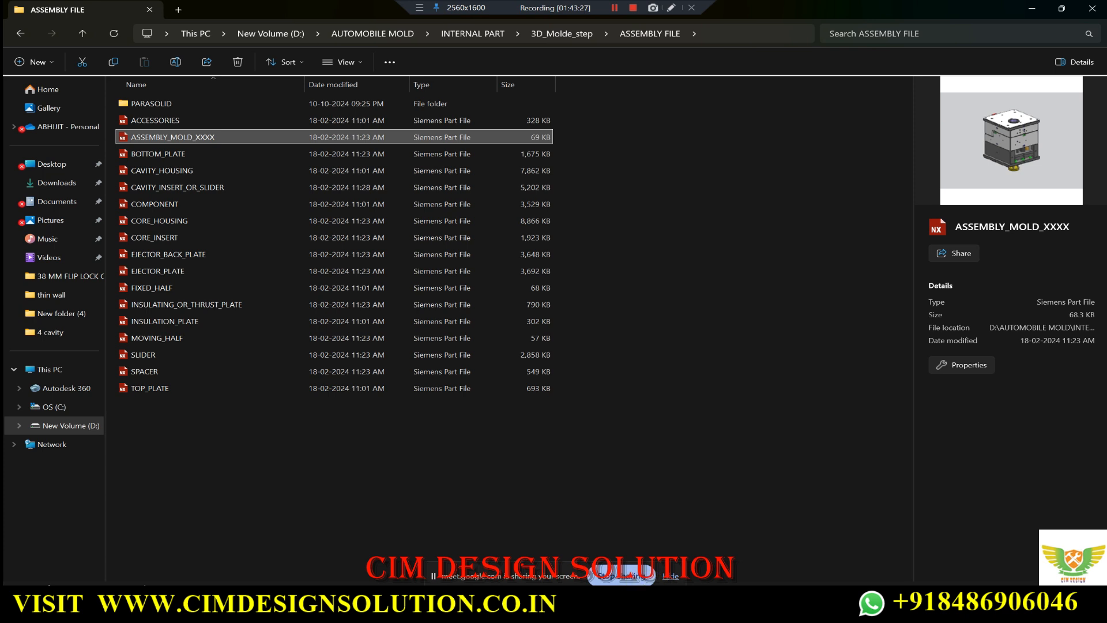
key(alt+Tab)
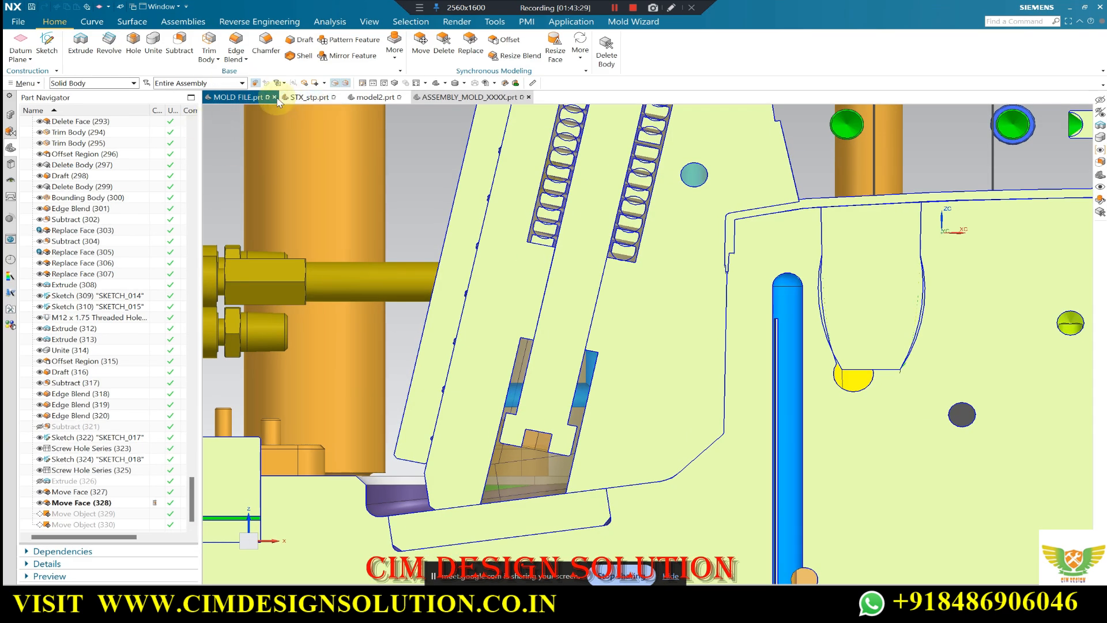
click(247, 100)
Examine the angled bore's counterbores and the remaining material between them inside the slide and cavity plate.
scroll(454, 296, down, 2)
scroll(525, 331, up, 3)
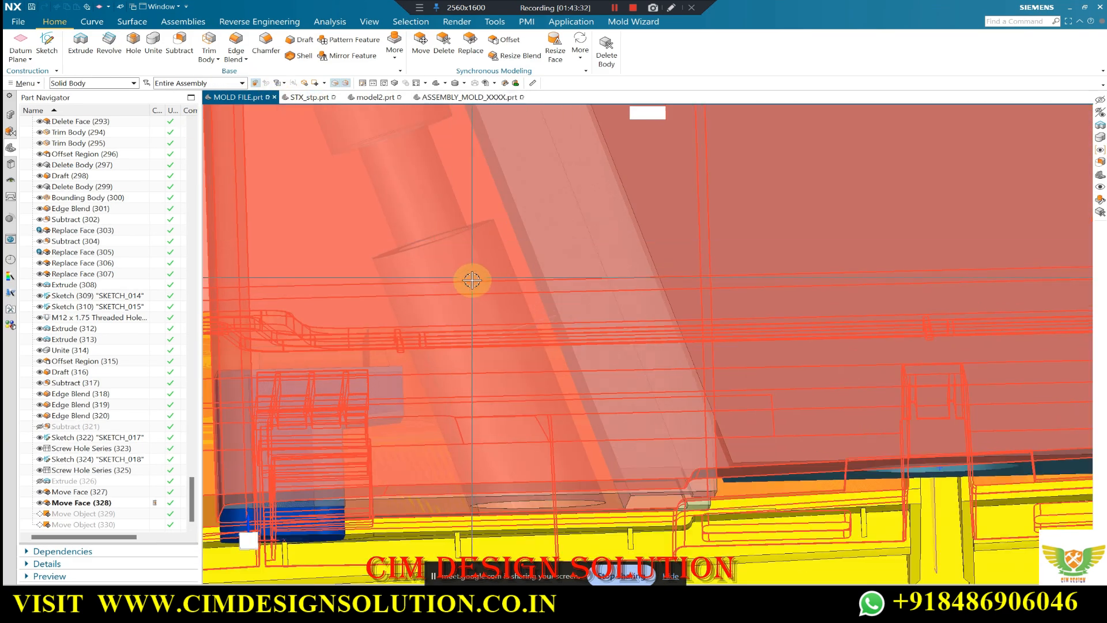
scroll(470, 283, up, 2)
scroll(465, 277, down, 2)
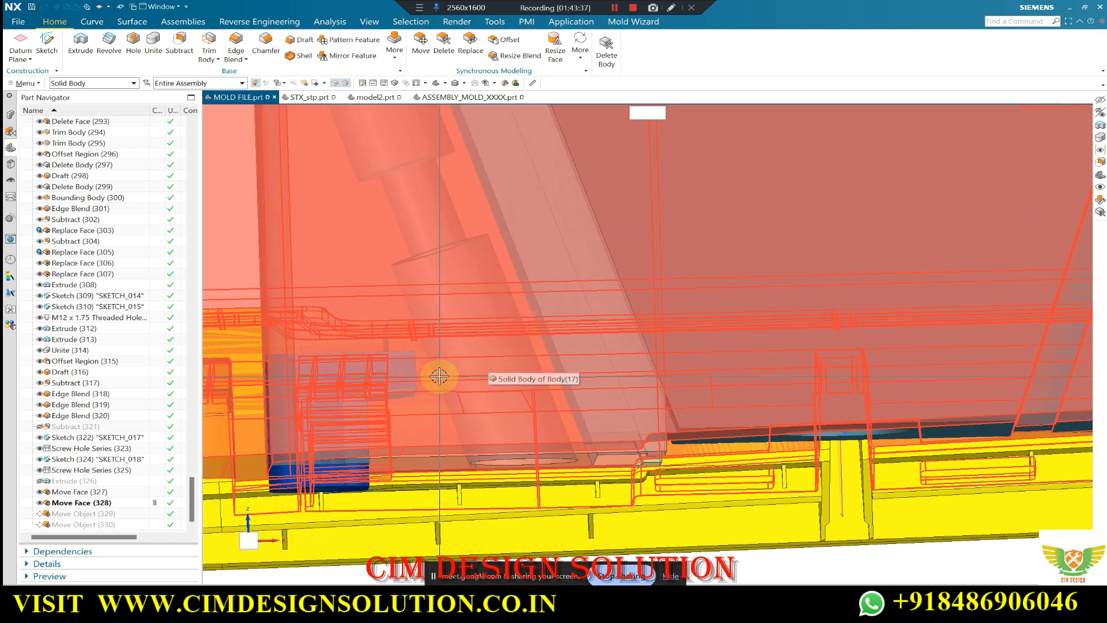
scroll(499, 436, down, 2)
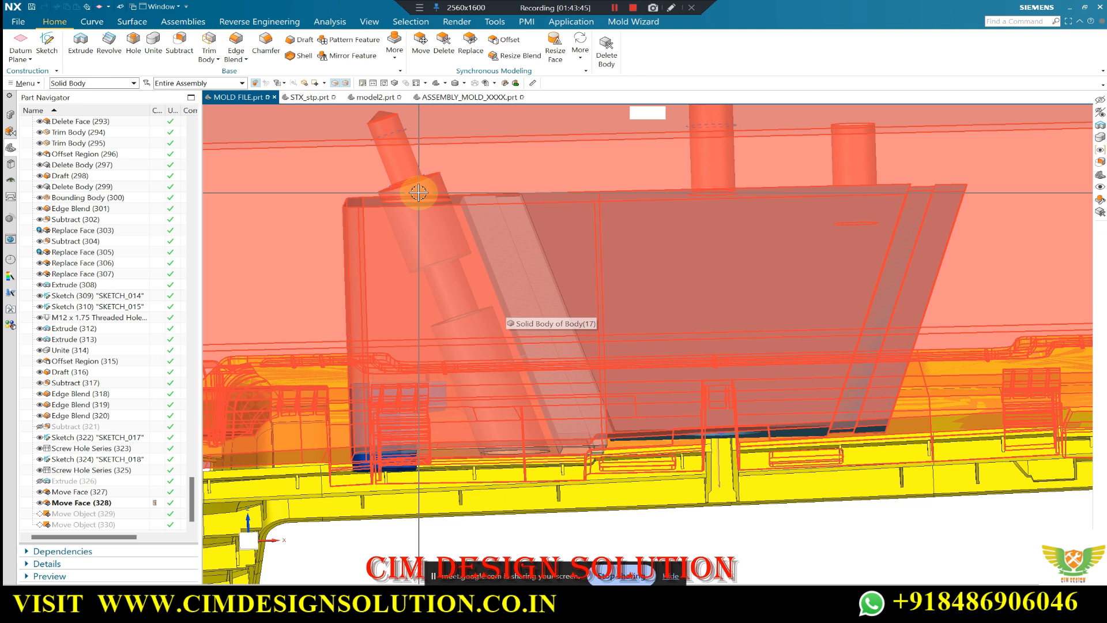
scroll(409, 193, up, 1)
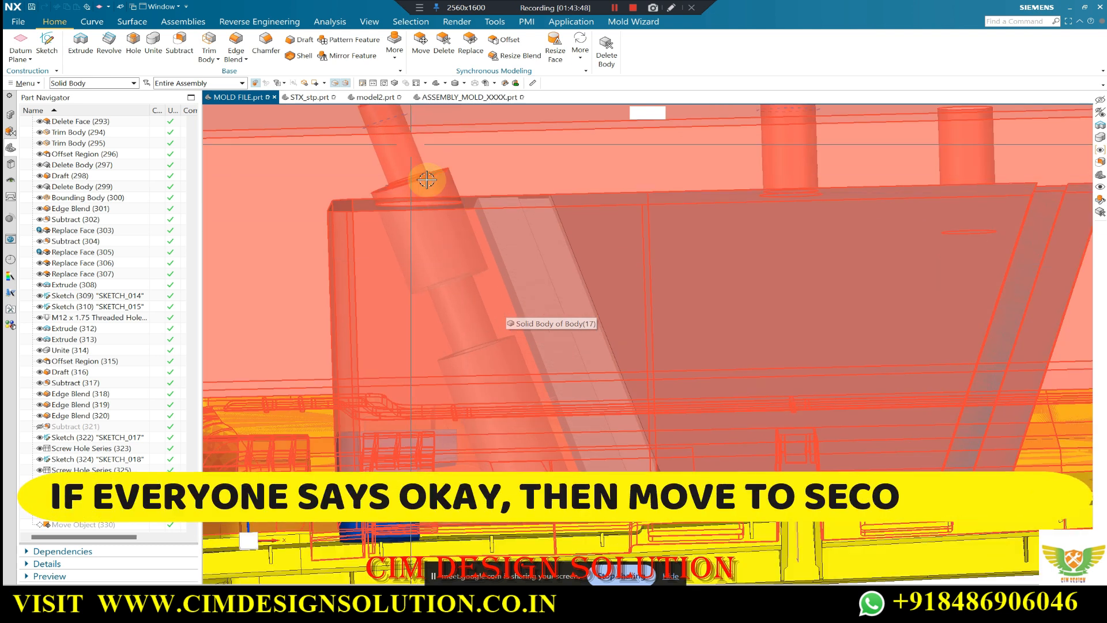
scroll(447, 248, up, 2)
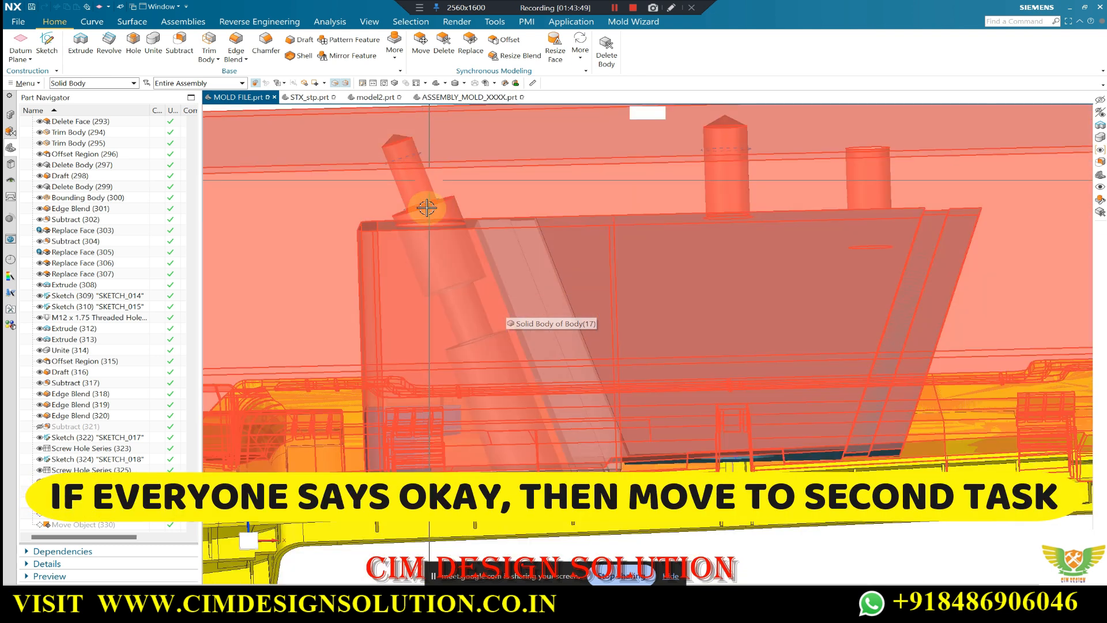
scroll(418, 222, down, 1)
scroll(451, 187, up, 1)
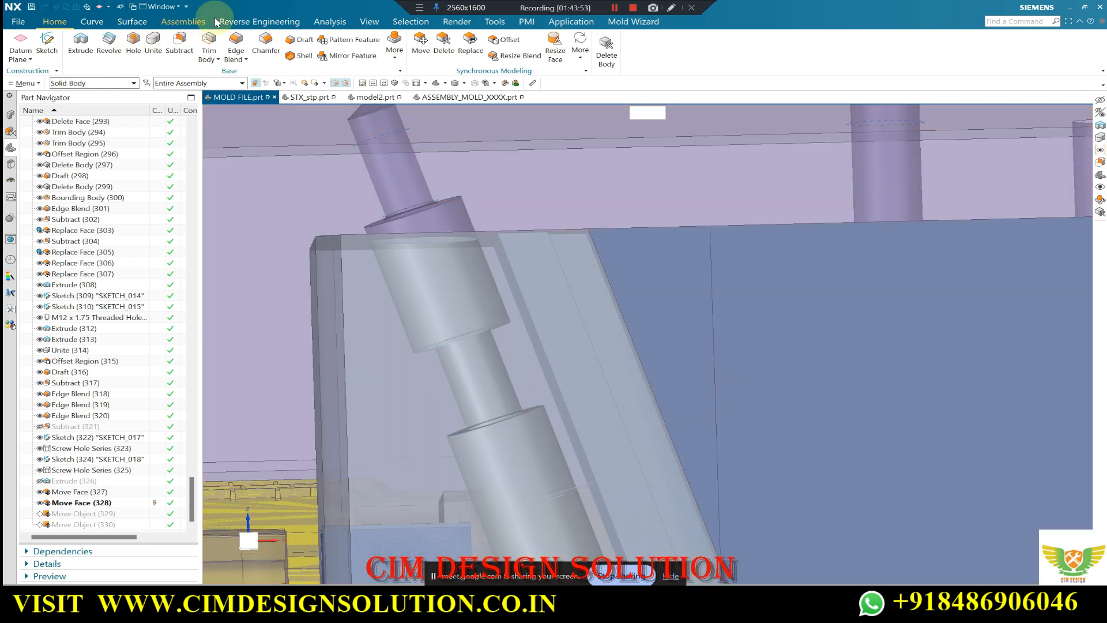
Measure the upper counterbore's depth between its two circular end edges, projected along the slide's slanted edge.
click(338, 24)
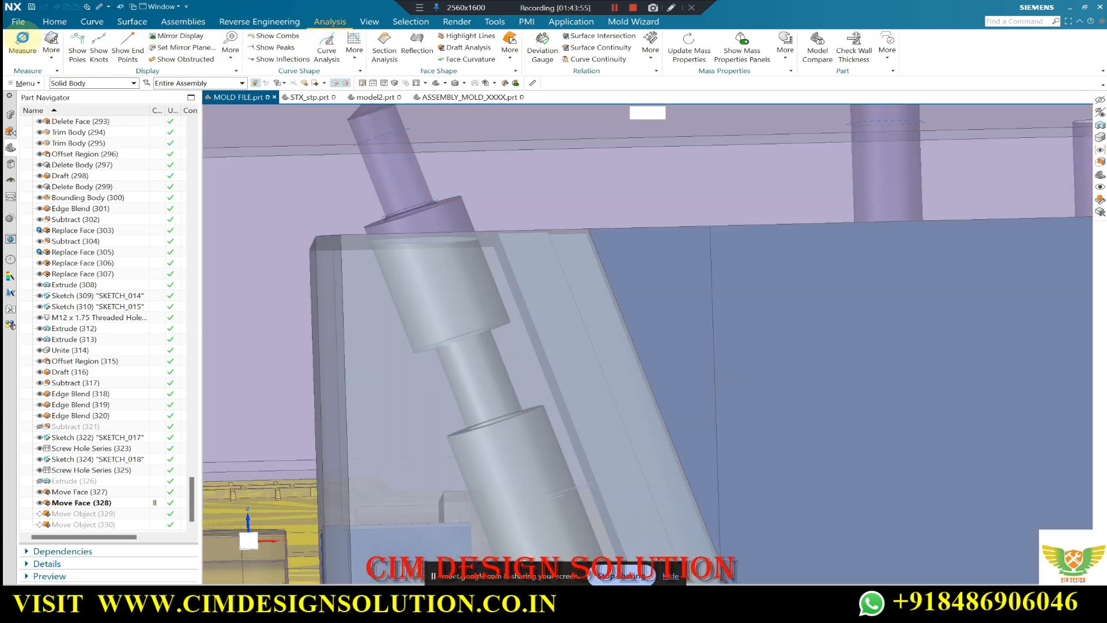
click(22, 40)
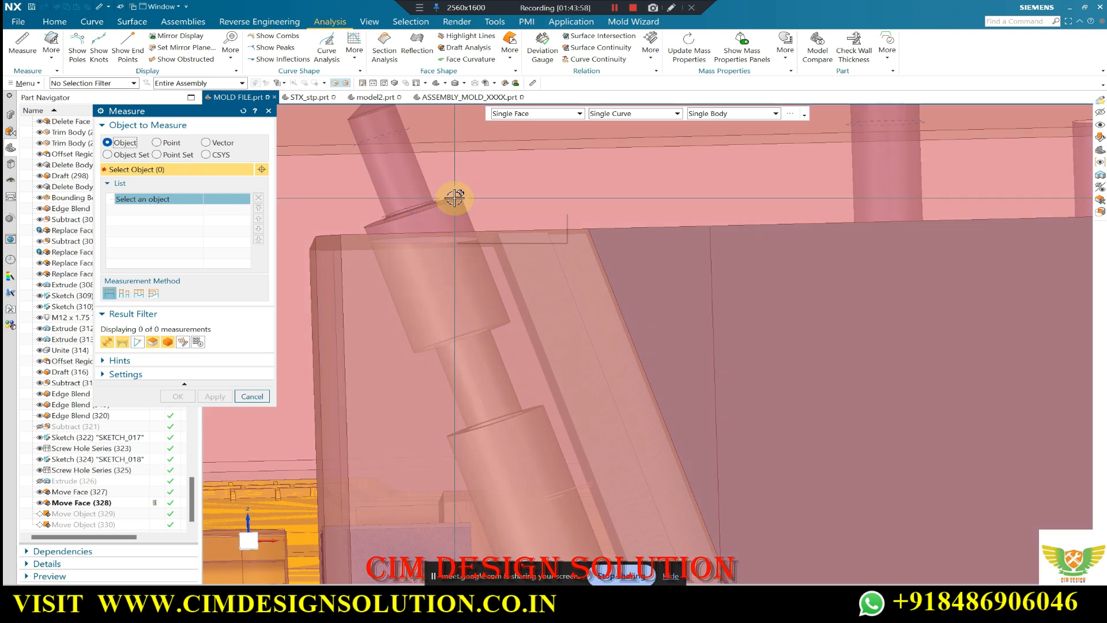
click(448, 195)
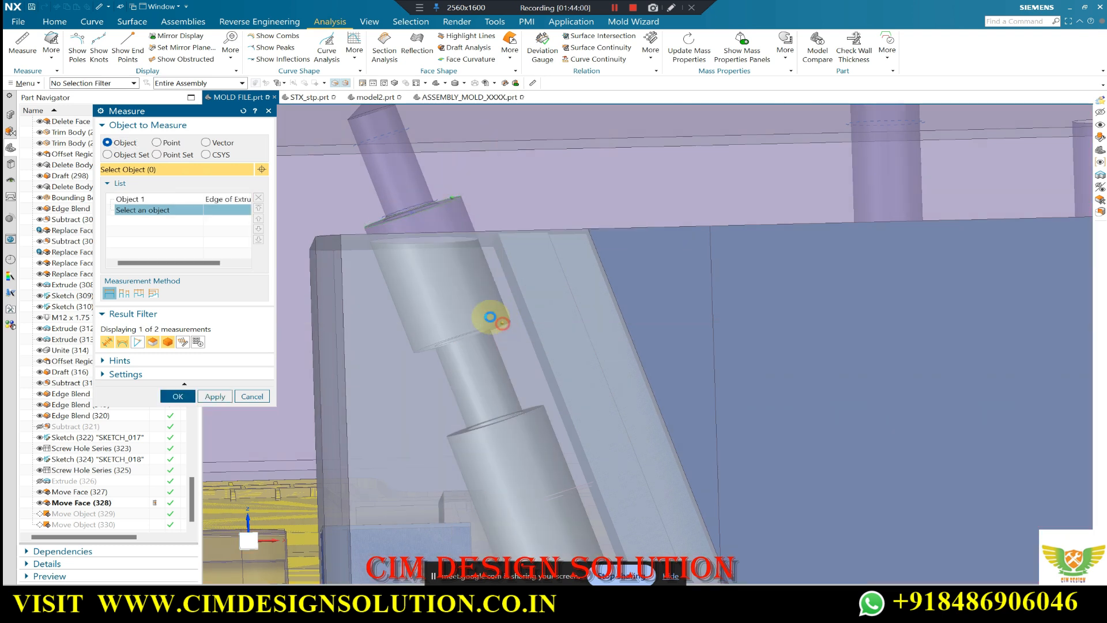
click(490, 317)
click(216, 143)
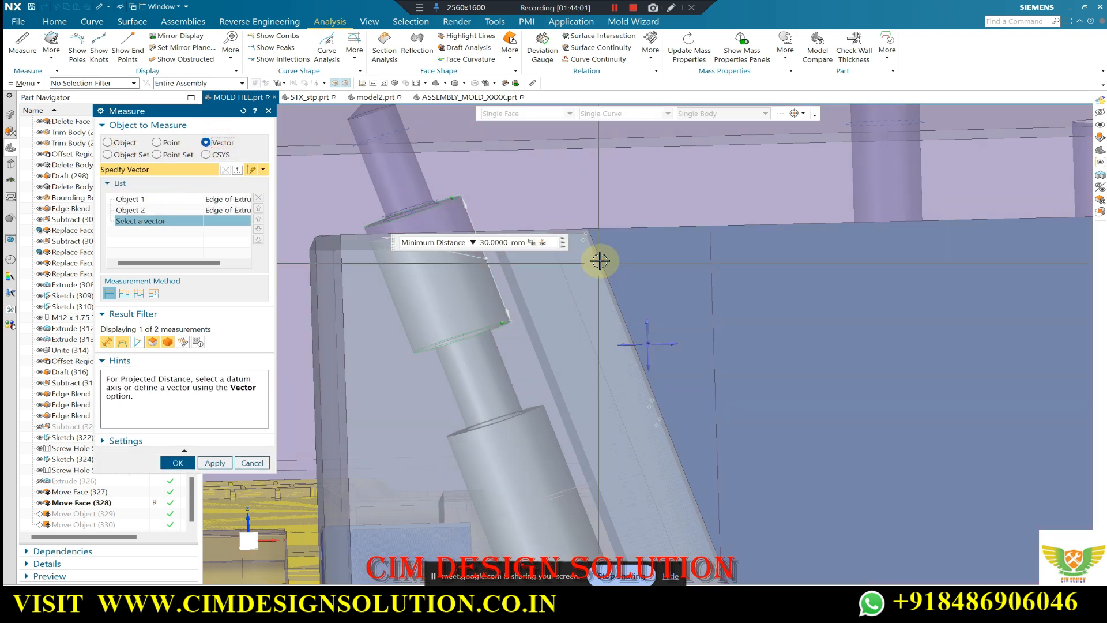
click(599, 255)
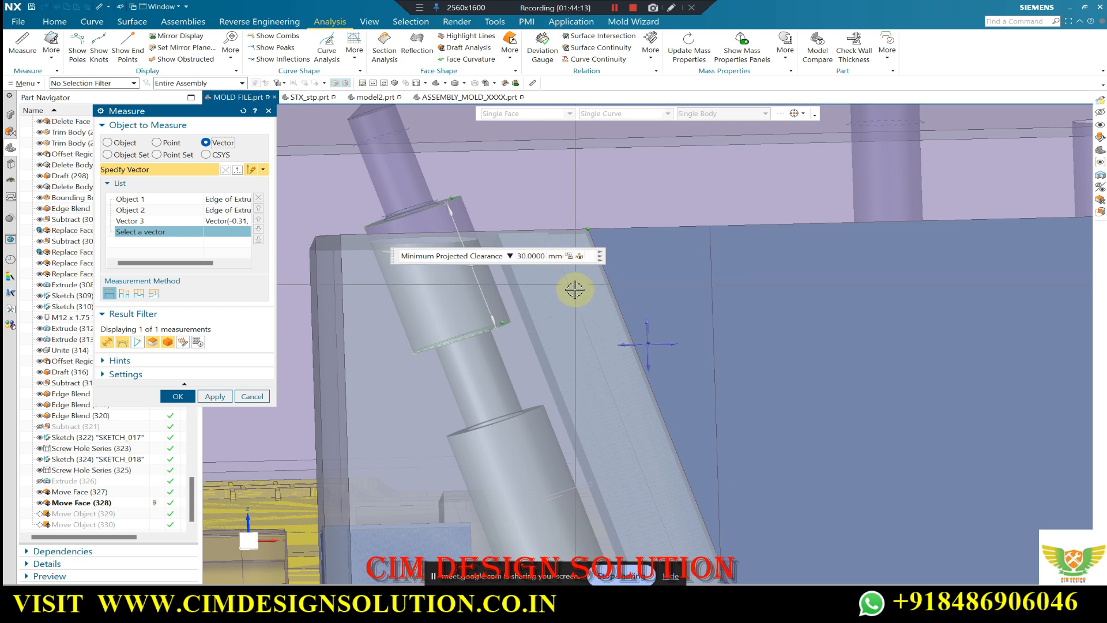
Compare the upper counterbore's depth with the SWR21-140 spring in Mold EX-Press, and inspect the cavity plate around the bore.
scroll(566, 252, down, 3)
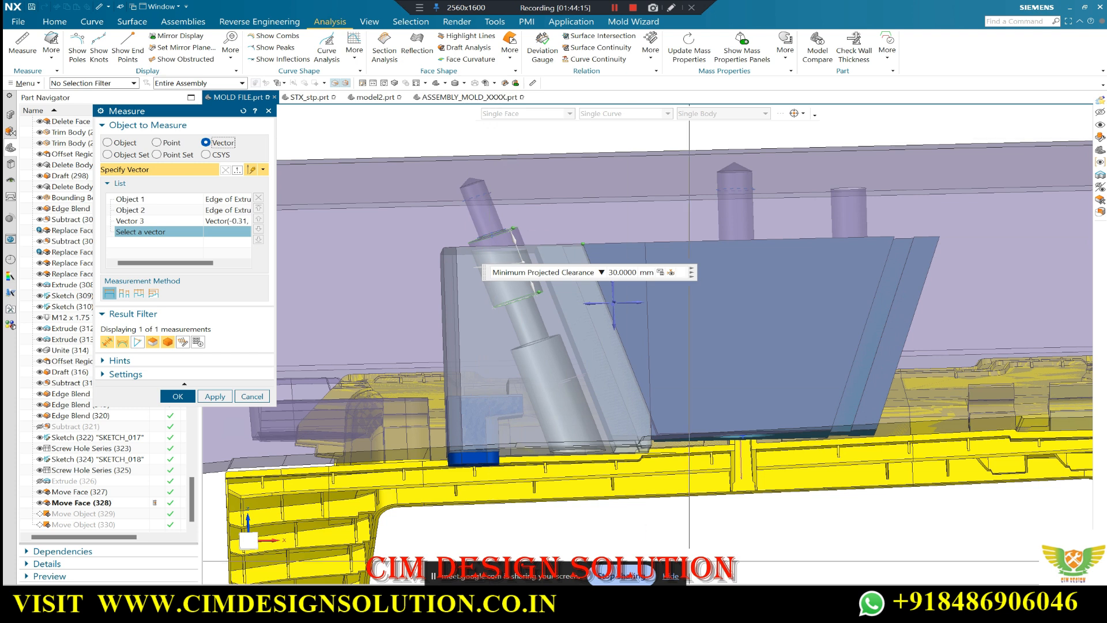
mouse_move(728, 602)
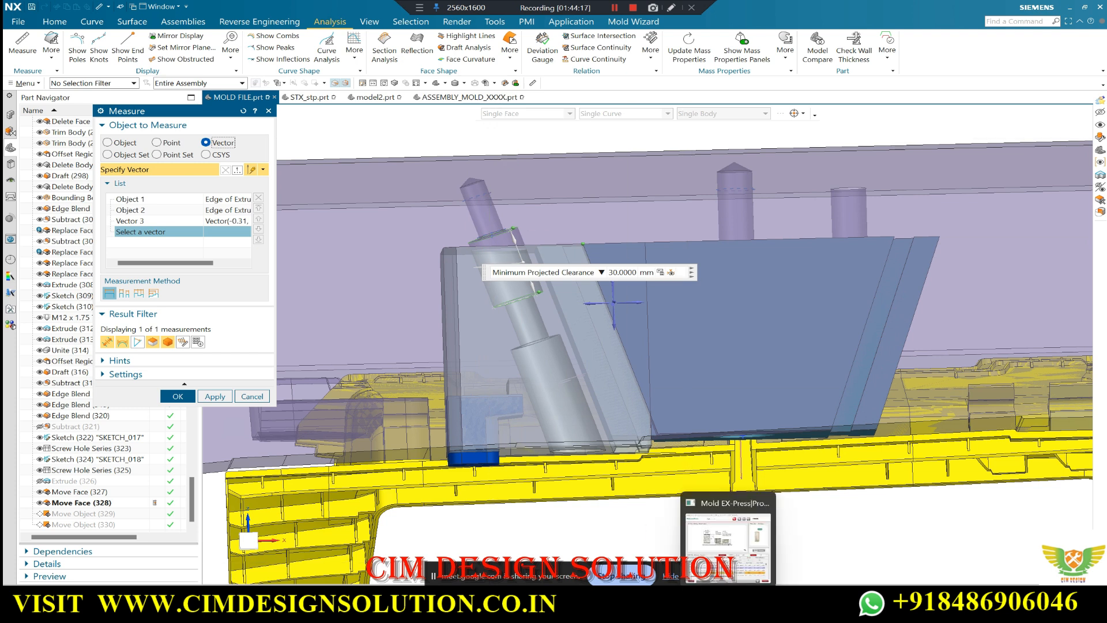
click(728, 532)
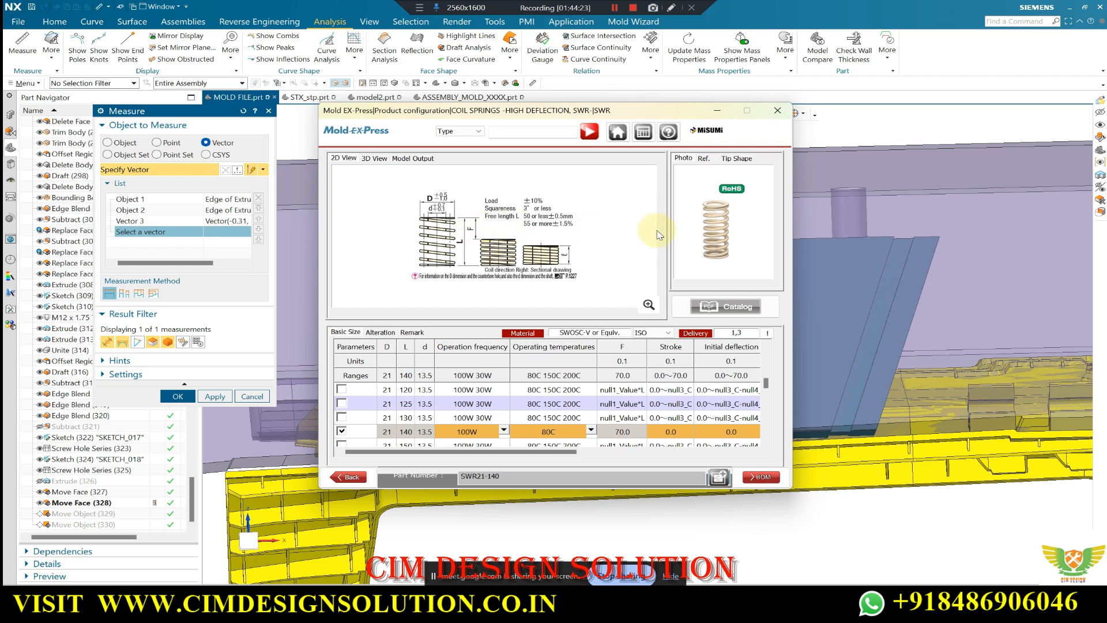
click(717, 111)
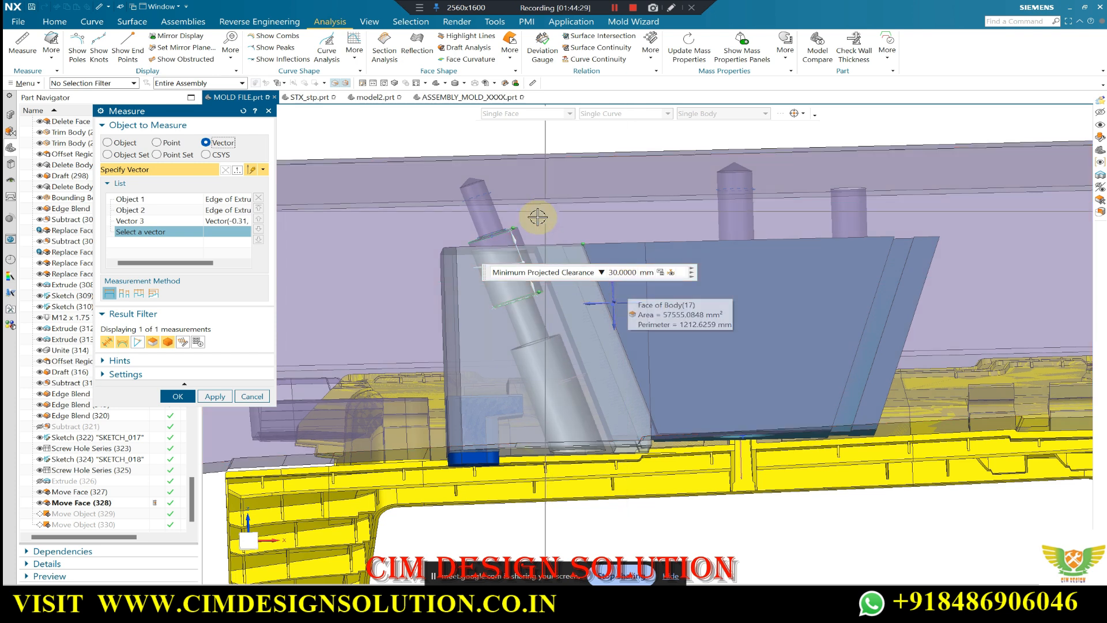
scroll(524, 184, up, 2)
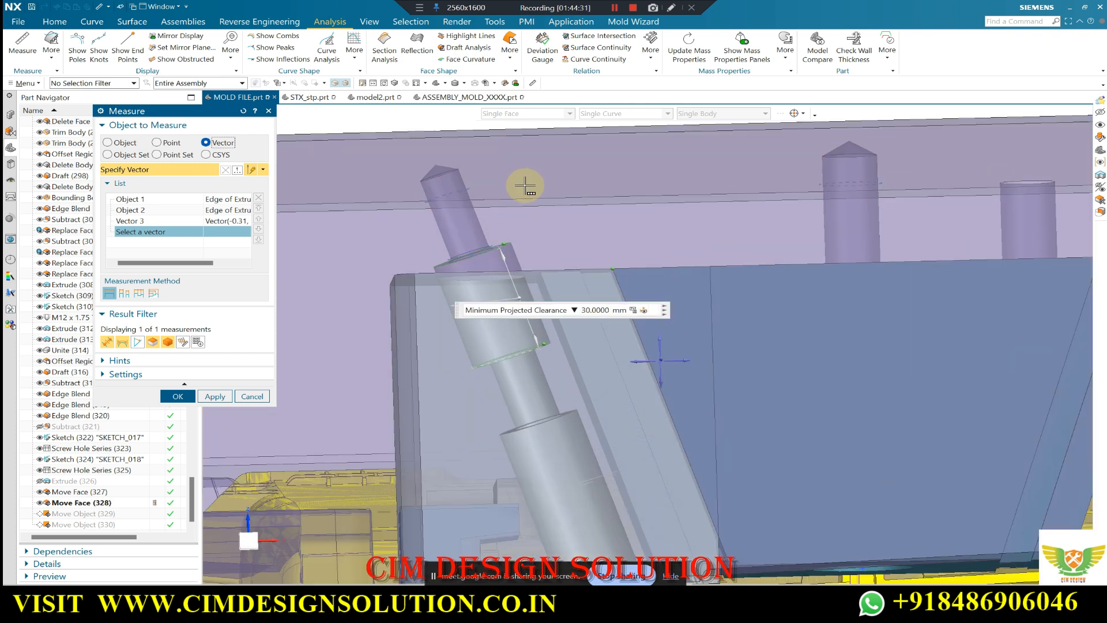
scroll(501, 254, down, 2)
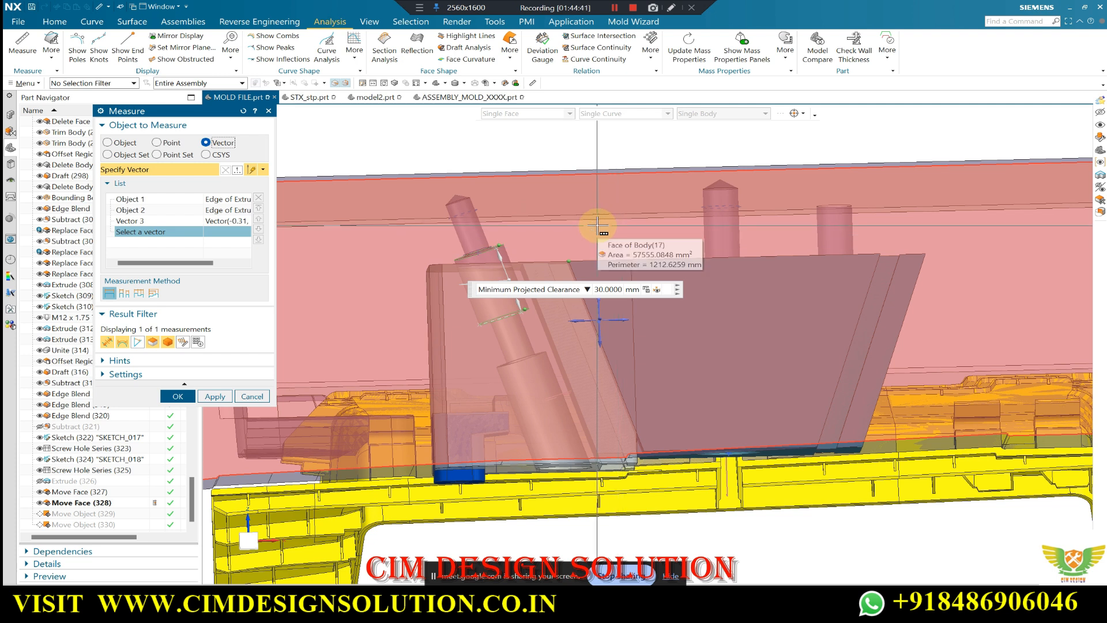
mouse_move(581, 227)
middle_down()
mouse_move(460, 279)
mouse_move(490, 228)
mouse_move(517, 256)
middle_up()
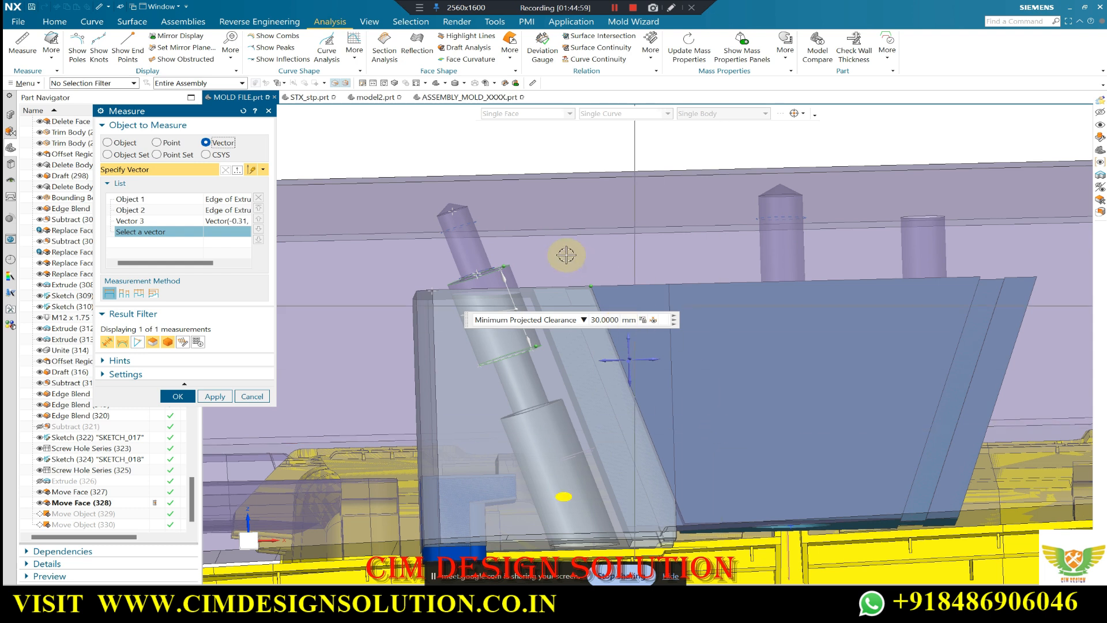
scroll(563, 252, down, 4)
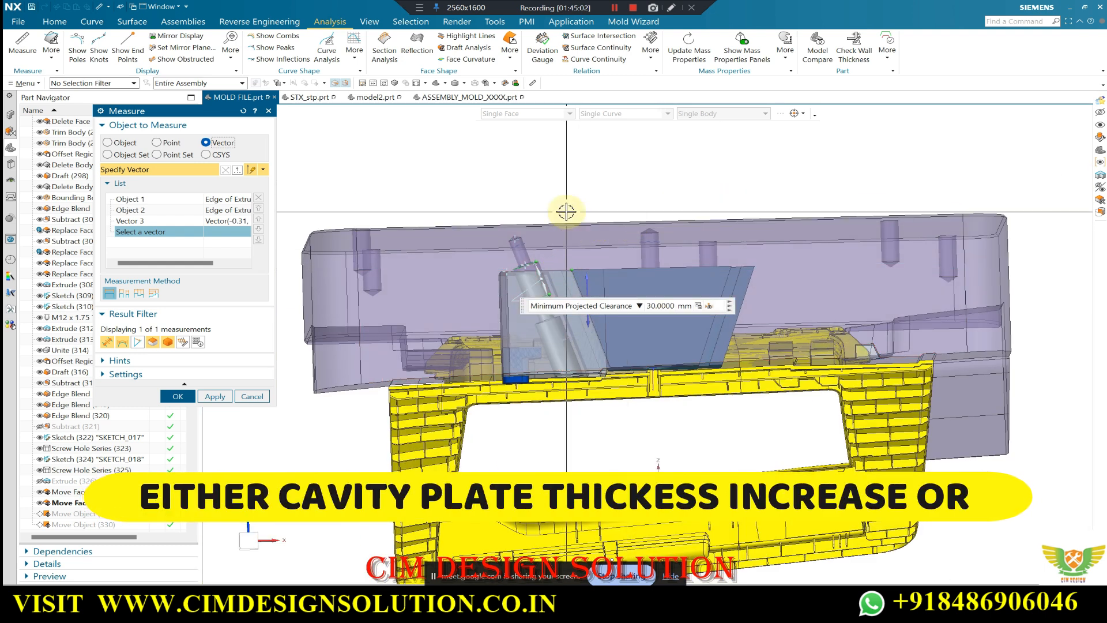
Close the measurement of the upper counterbore's depth and switch to the Google Meet call.
scroll(564, 216, up, 2)
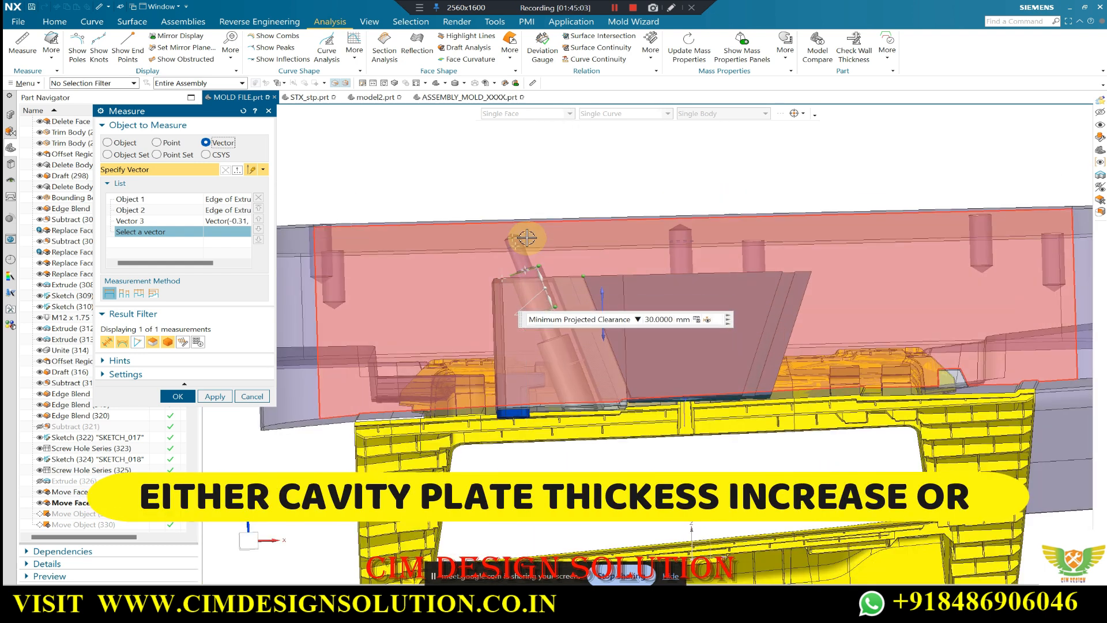
click(241, 399)
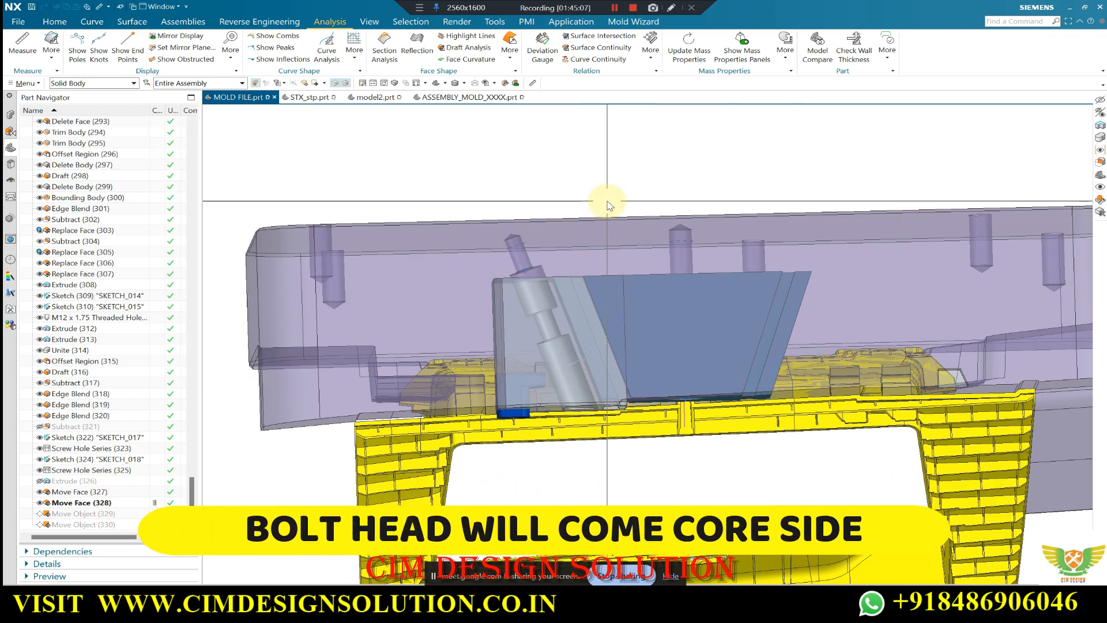
mouse_move(615, 608)
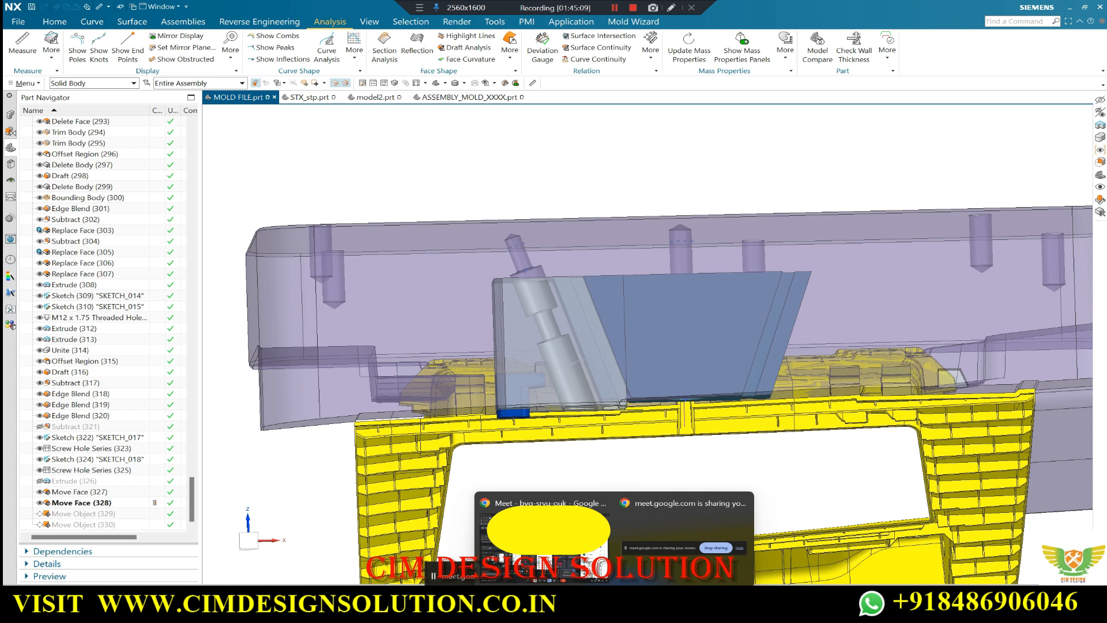
click(546, 548)
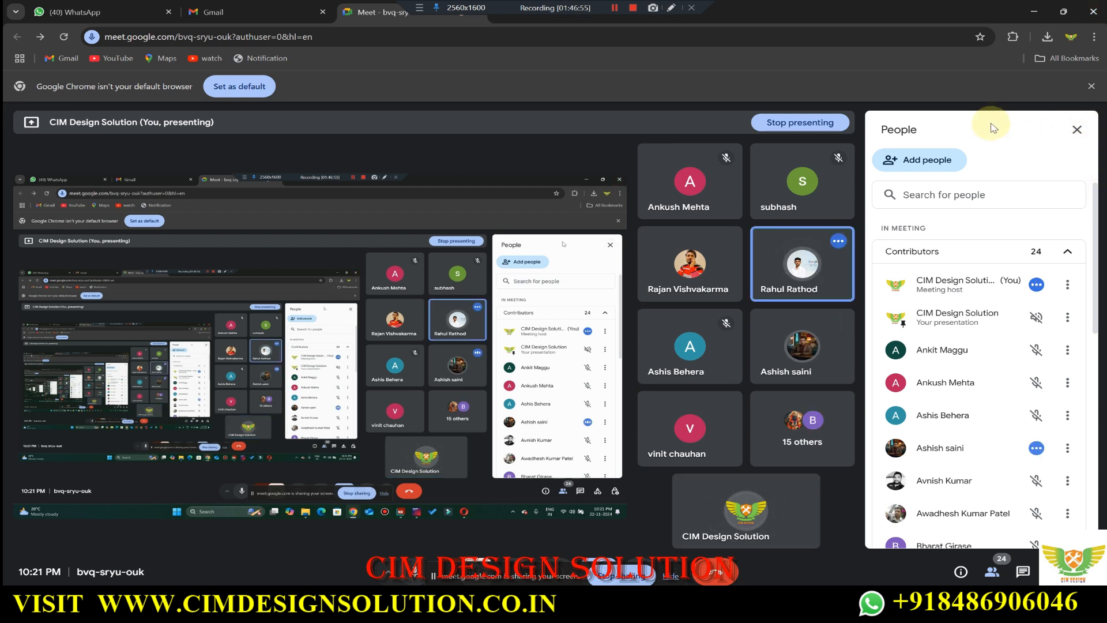
Review the list of contributors in the meeting and dismiss the Alienware Command Center notification.
scroll(986, 357, down, 1)
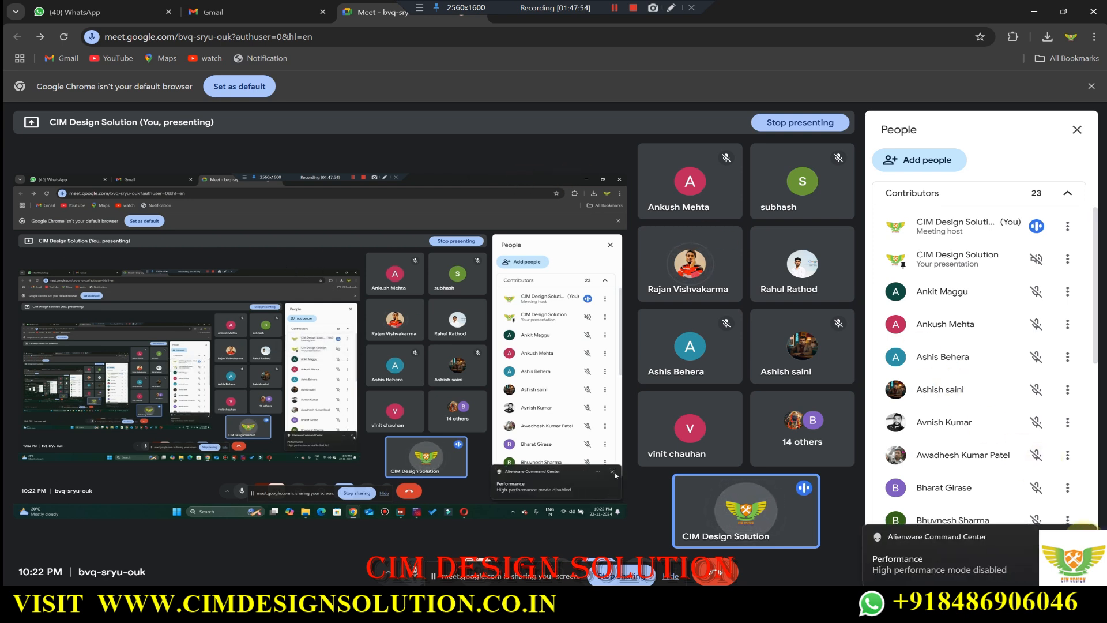
click(1084, 538)
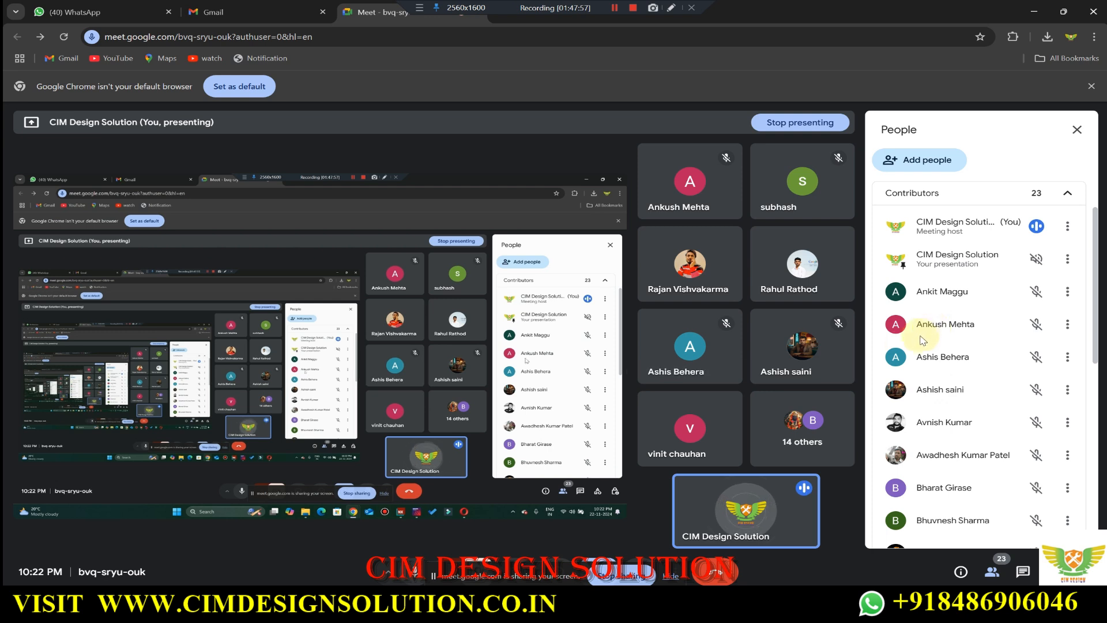
mouse_move(733, 270)
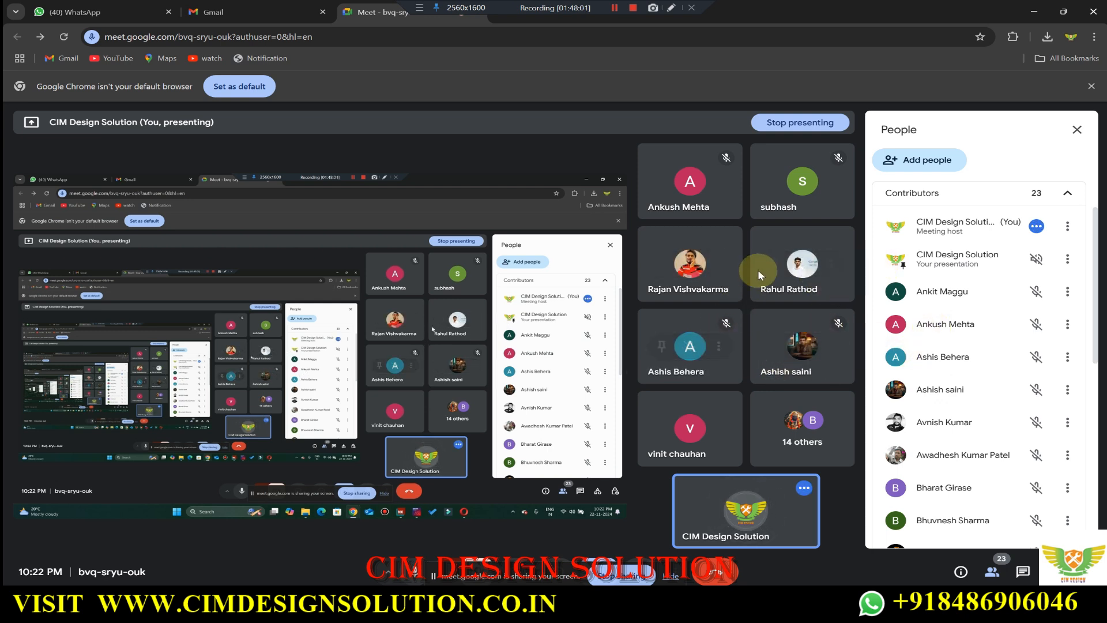
mouse_move(765, 236)
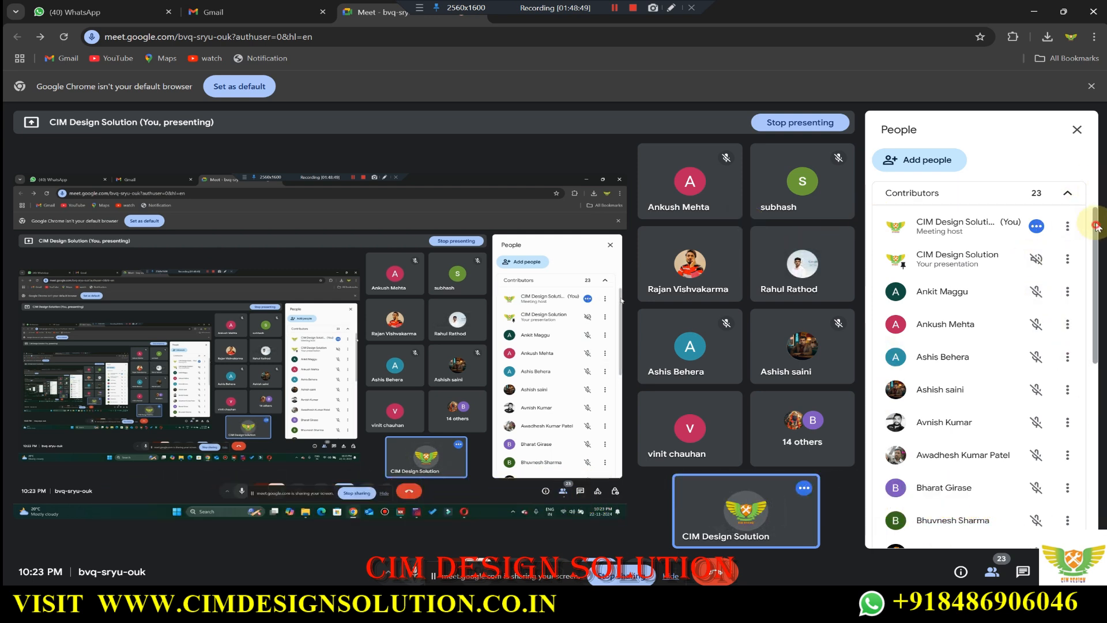
scroll(1099, 205, up, 2)
scroll(1097, 214, down, 5)
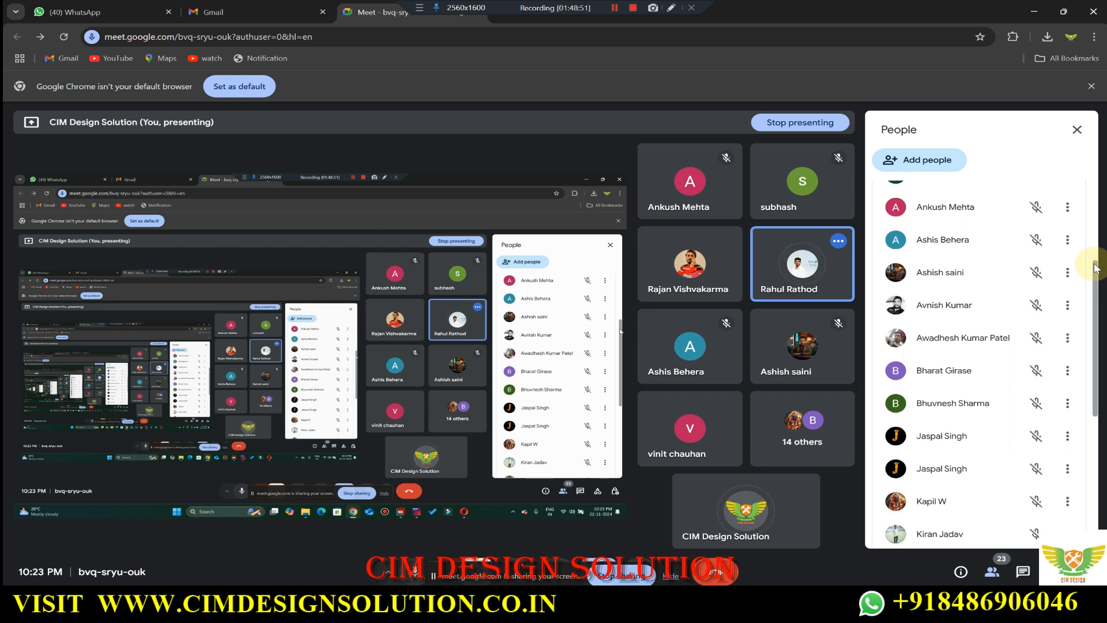
scroll(1092, 202, up, 6)
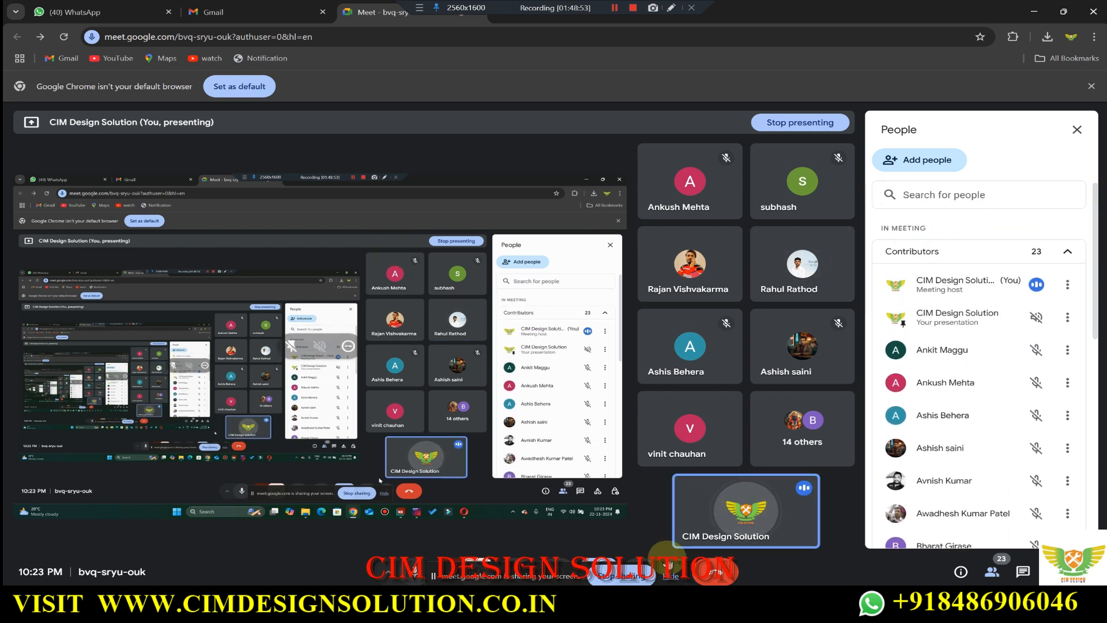
Return to MOLD FILE.prt in NX and isolate the yellow plastic part by hiding all the other visible bodies.
mouse_move(701, 615)
click(698, 542)
scroll(519, 338, down, 4)
middle_drag(607, 392, 653, 359)
scroll(686, 479, down, 1)
scroll(680, 468, up, 3)
middle_drag(676, 459, 686, 475)
scroll(655, 364, down, 2)
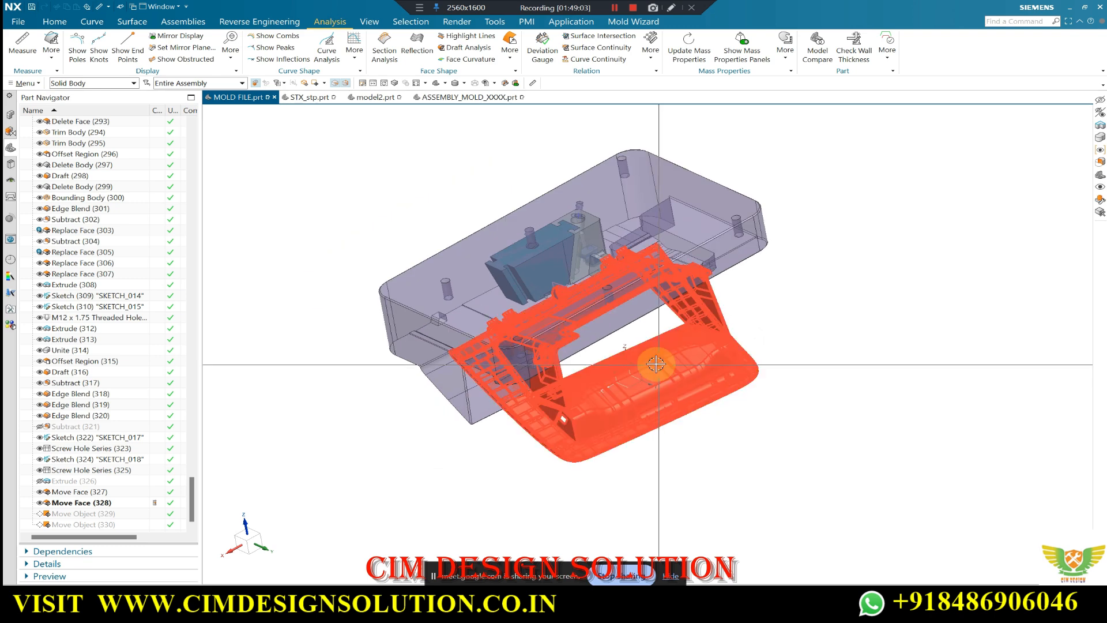
key(ctrl+b)
click(618, 363)
scroll(618, 362, down, 2)
click(264, 169)
middle_click(495, 299)
Examine the isolated plastic part from several sides, including the clips, side walls and the small opening near the front corner.
scroll(577, 336, up, 2)
middle_drag(612, 336, 691, 433)
middle_drag(669, 393, 593, 314)
mouse_move(607, 364)
middle_down()
mouse_move(575, 281)
mouse_move(617, 261)
mouse_move(596, 297)
mouse_move(650, 307)
mouse_move(600, 259)
mouse_move(605, 248)
mouse_move(575, 401)
middle_up()
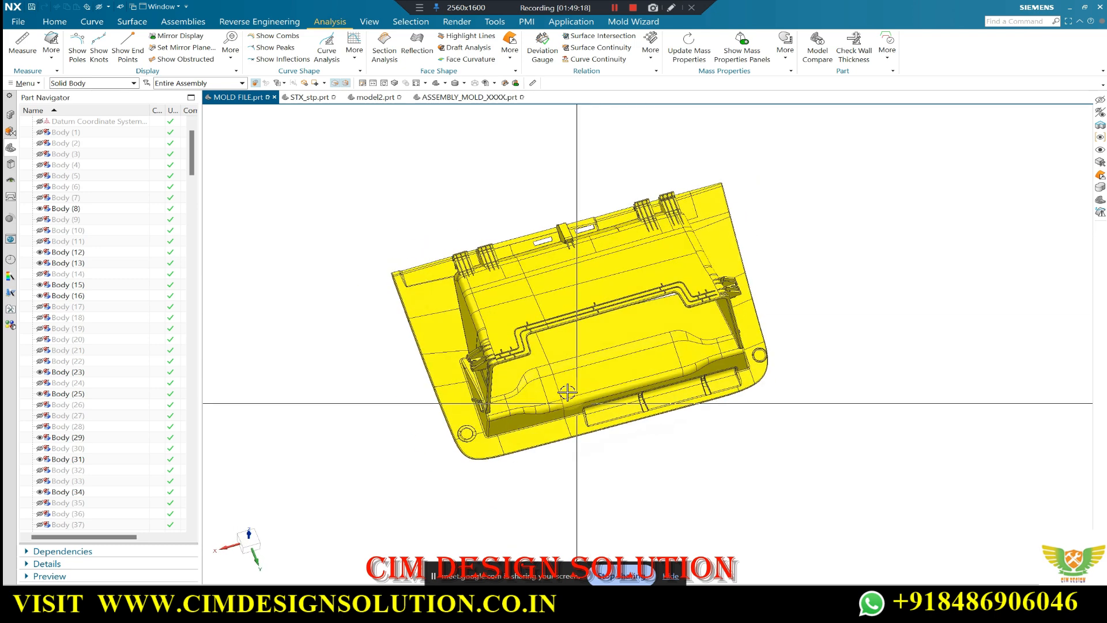
mouse_move(606, 248)
middle_down()
mouse_move(598, 279)
mouse_move(596, 217)
mouse_move(614, 271)
mouse_move(594, 254)
mouse_move(600, 321)
mouse_move(611, 263)
middle_up()
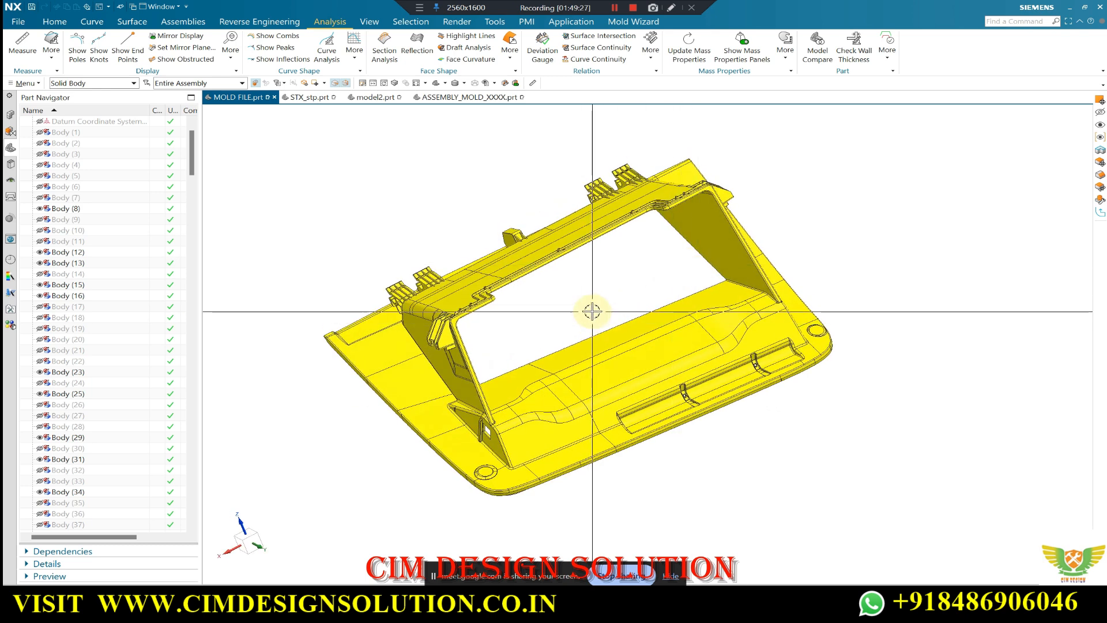
scroll(600, 309, down, 1)
middle_drag(602, 340, 593, 317)
scroll(522, 403, up, 2)
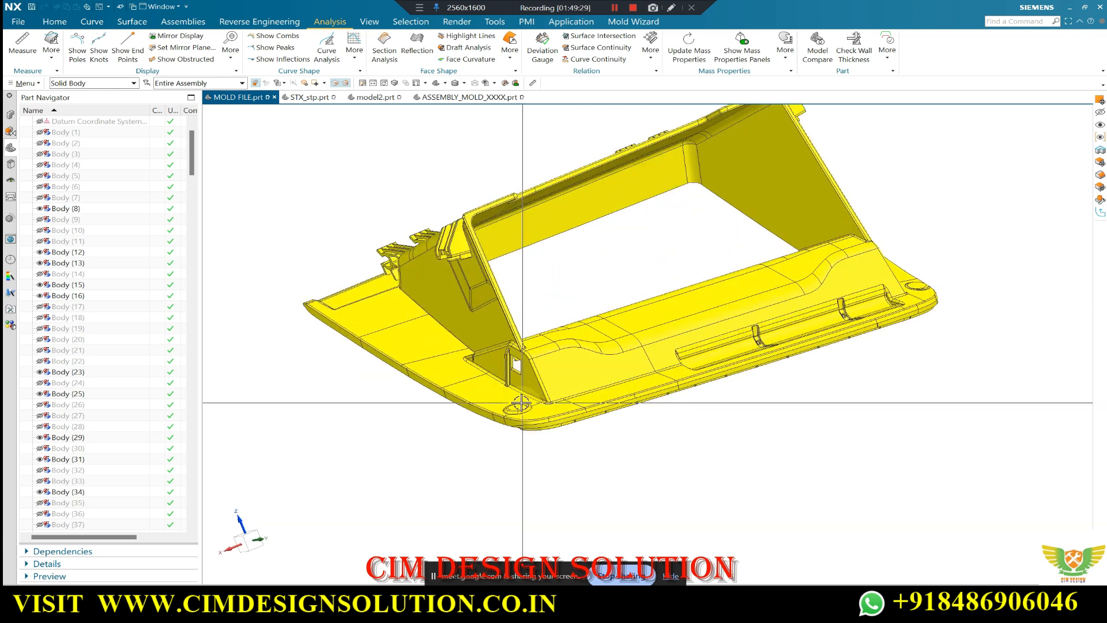
scroll(519, 398, up, 5)
scroll(587, 293, down, 5)
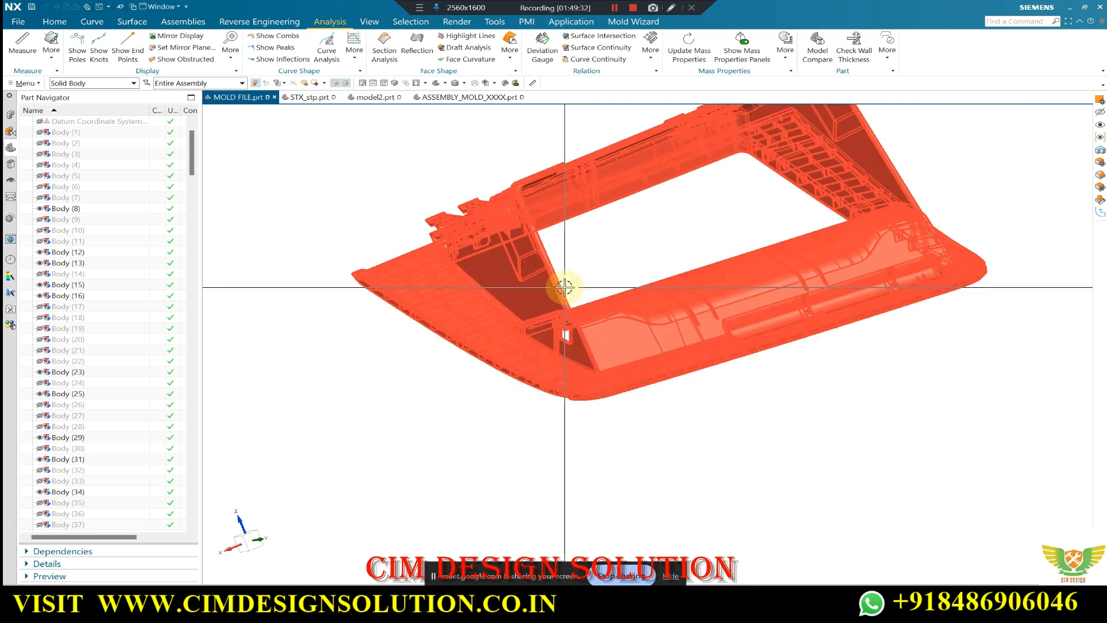